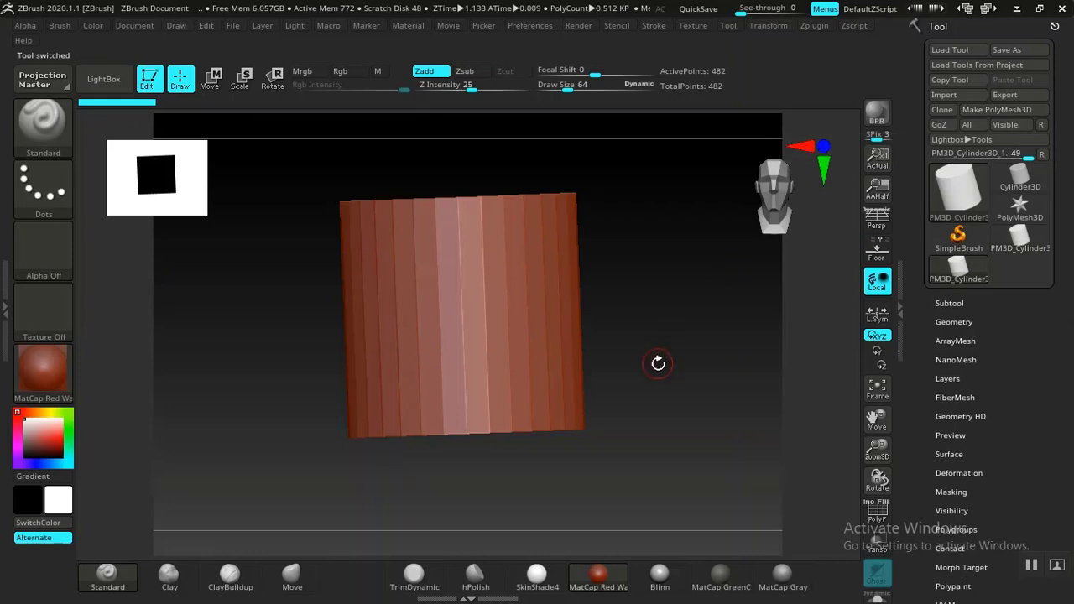
# Step: Change the cylinder's material to Blinn
pyautogui.moveTo(660, 360); pyautogui.dragTo(688, 411)
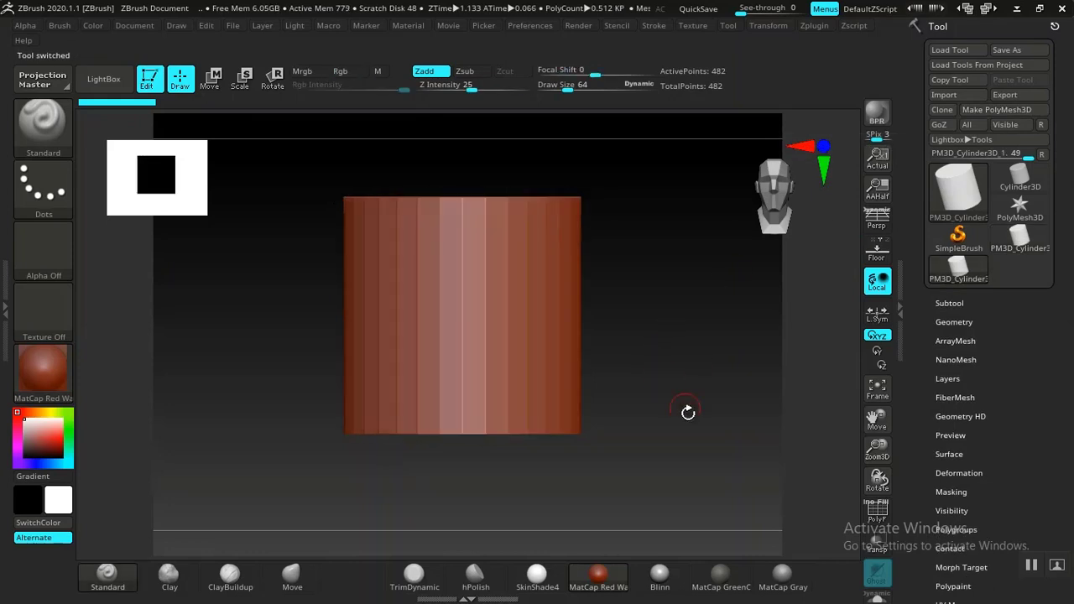
pyautogui.click(660, 574)
pyautogui.moveTo(711, 400); pyautogui.dragTo(280, 215)
# Step: Open the HeadPlanes_Male_128 project from the Head planes folder without saving the cylinder project
pyautogui.click(105, 79)
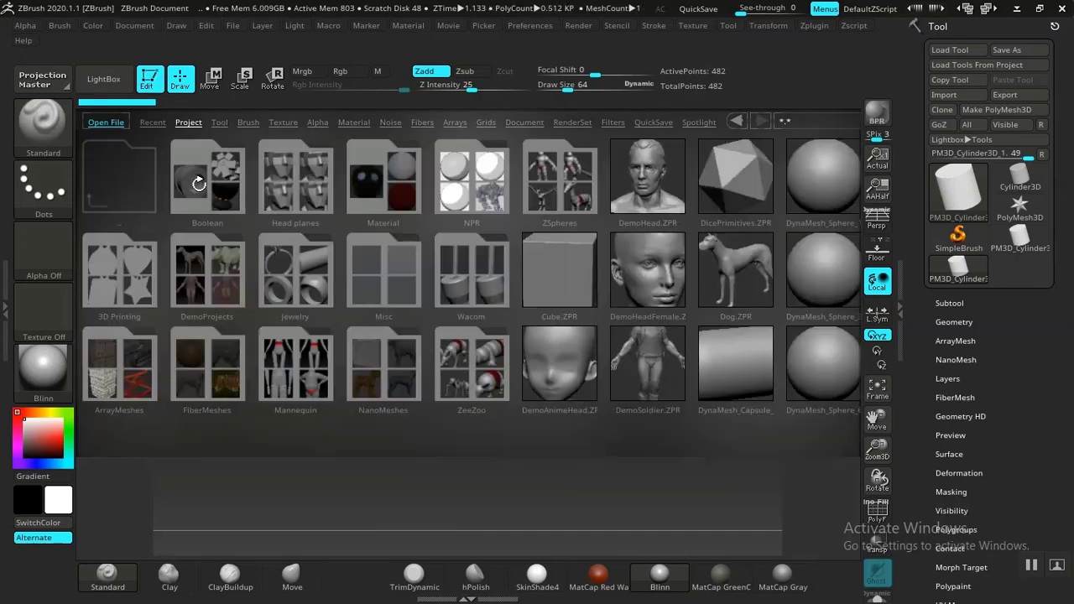
pyautogui.doubleClick(290, 175)
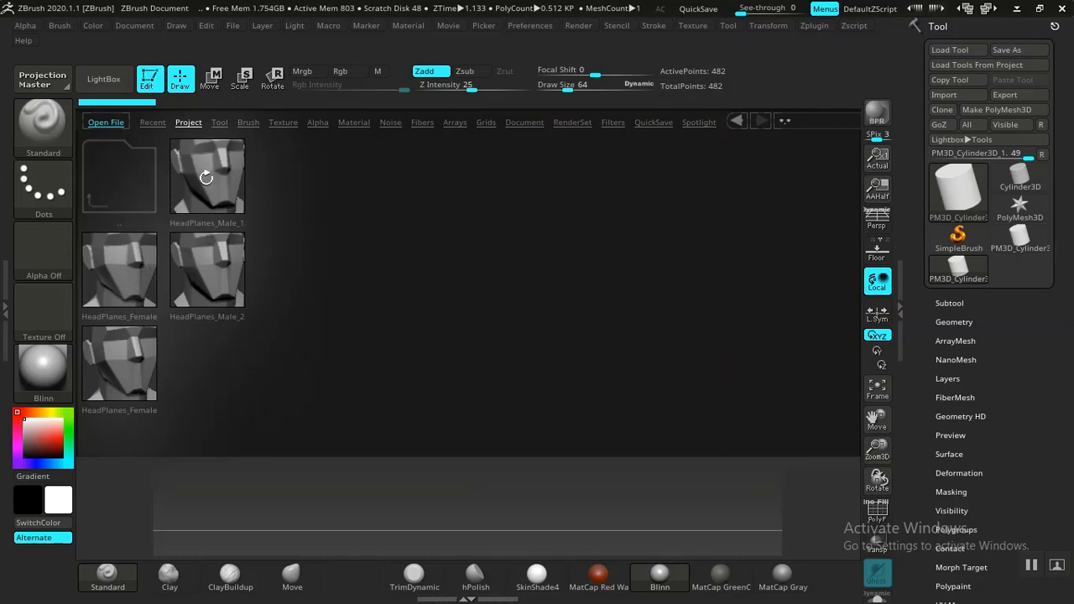
pyautogui.doubleClick(207, 178)
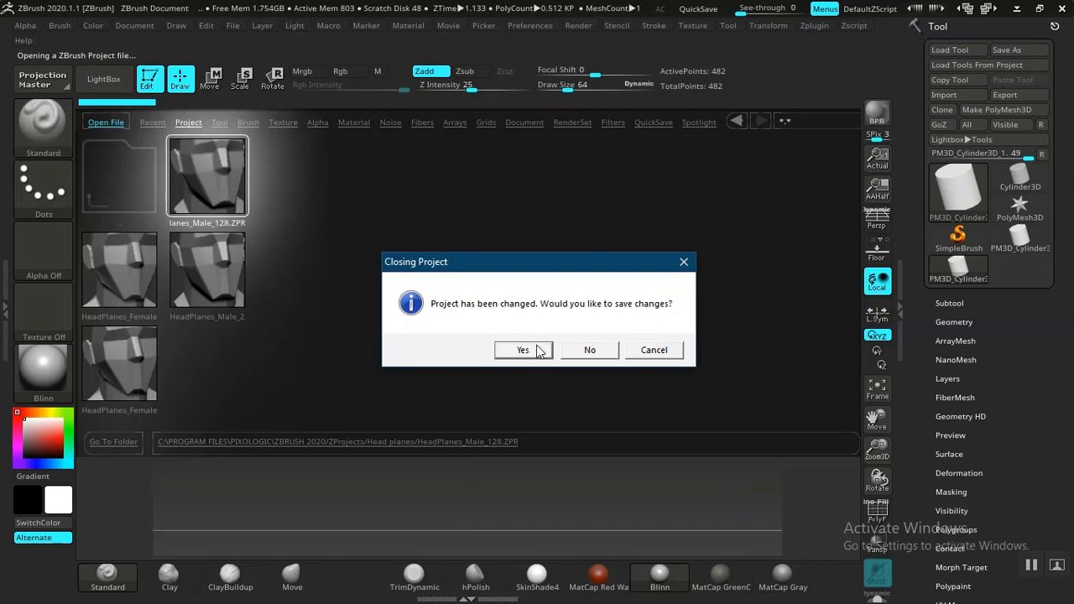
pyautogui.click(589, 352)
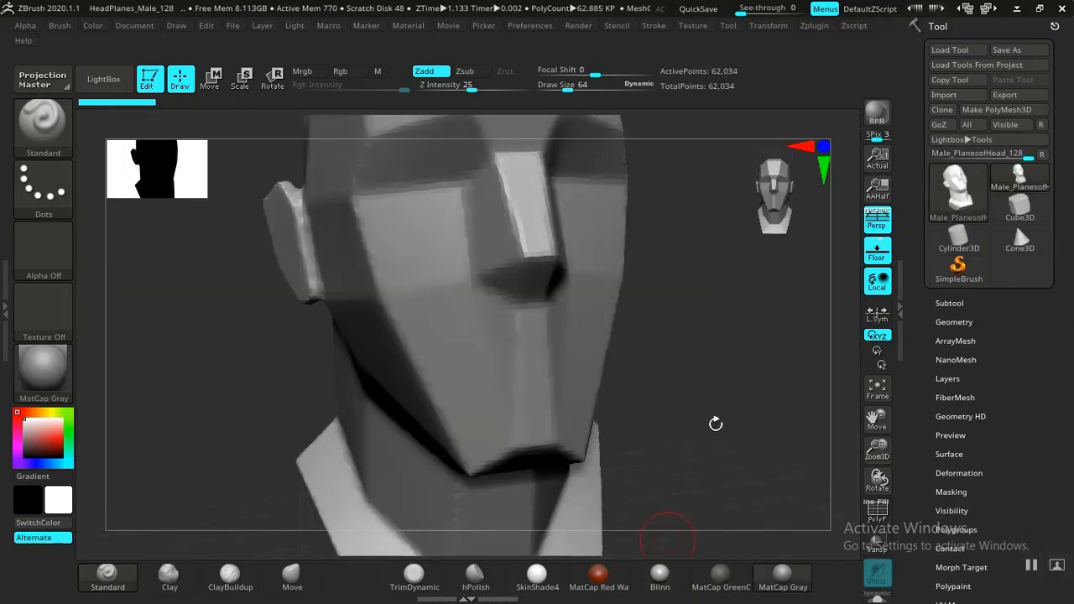
# Step: Examine the planar head from the front and side, and check its DynaMesh settings in Geometry
pyautogui.moveTo(710, 419)
pyautogui.mouseDown()
pyautogui.moveTo(693, 412)
pyautogui.moveTo(761, 385)
pyautogui.moveTo(746, 403)
pyautogui.moveTo(715, 405)
pyautogui.moveTo(636, 356)
pyautogui.moveTo(668, 408)
pyautogui.moveTo(705, 410)
pyautogui.mouseUp()
pyautogui.hotkey('shift', 'f')
pyautogui.hotkey('shift', 'f')
pyautogui.moveTo(704, 410); pyautogui.dragTo(674, 395)
pyautogui.moveTo(790, 407); pyautogui.dragTo(847, 430)
pyautogui.scroll(-2, 937, 449)
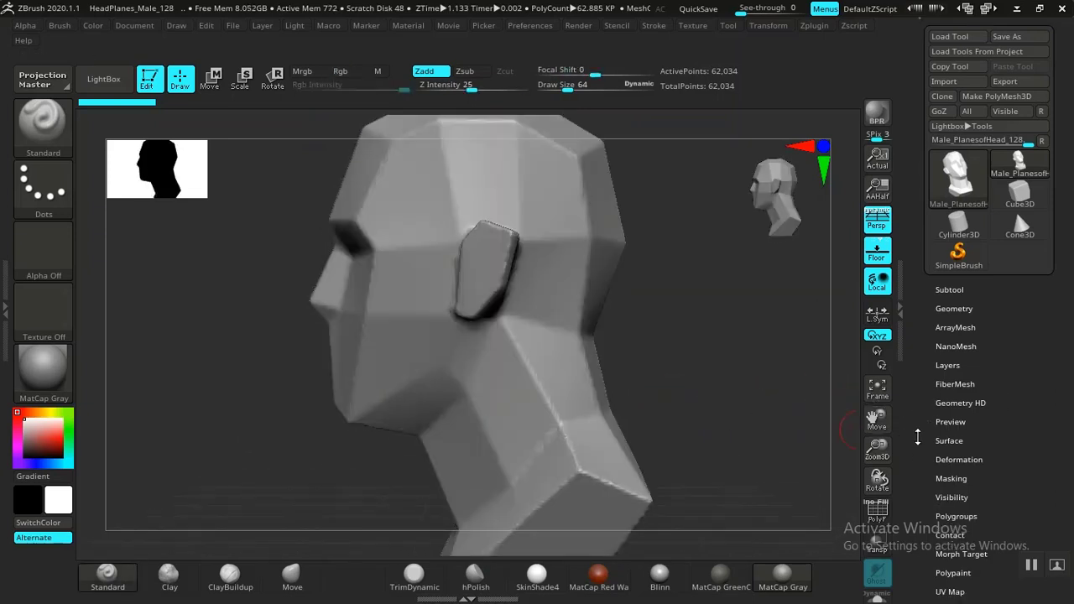
pyautogui.click(949, 291)
pyautogui.moveTo(919, 468); pyautogui.dragTo(932, 333)
pyautogui.click(952, 384)
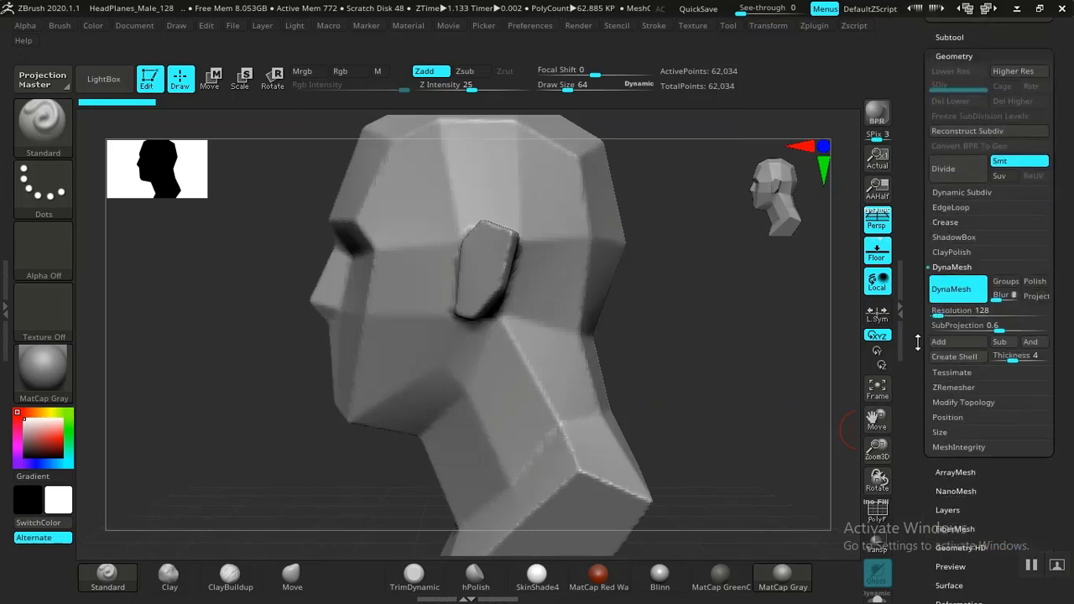
pyautogui.click(948, 269)
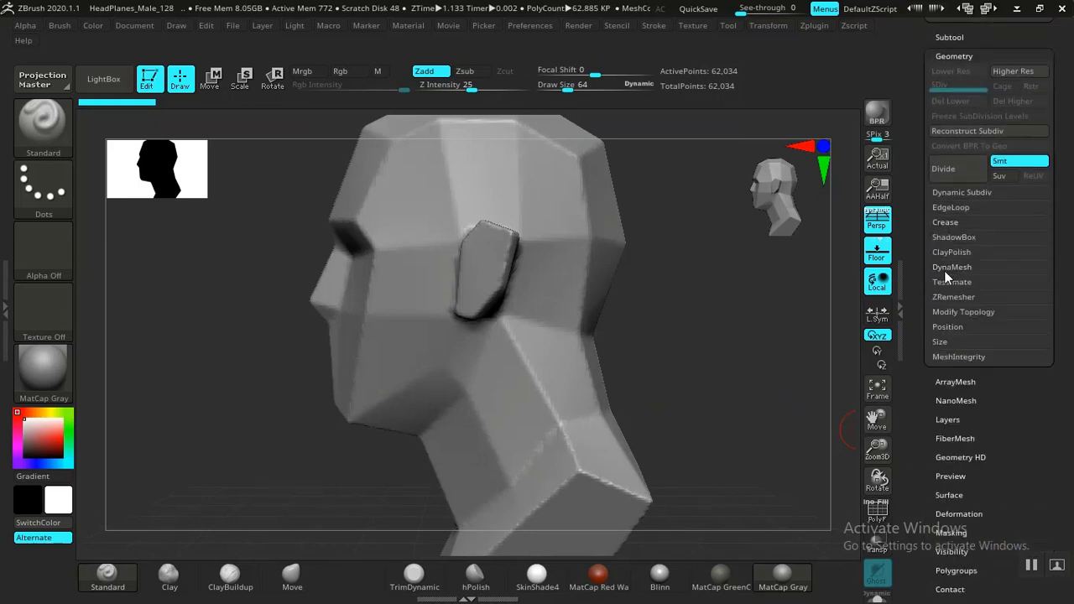
# Step: Select the ClayBuildup brush, try test strokes on the cheeks and undo them
pyautogui.moveTo(739, 379)
pyautogui.mouseDown()
pyautogui.moveTo(781, 367)
pyautogui.moveTo(629, 343)
pyautogui.moveTo(658, 379)
pyautogui.moveTo(649, 391)
pyautogui.mouseUp()
pyautogui.click(230, 577)
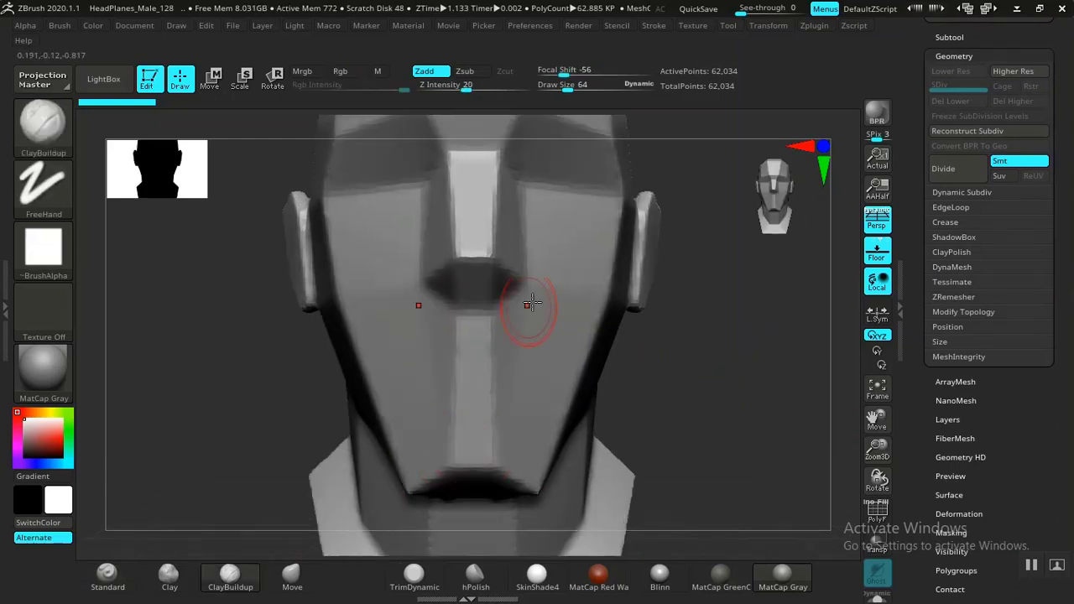
pyautogui.moveTo(556, 217); pyautogui.dragTo(568, 300)
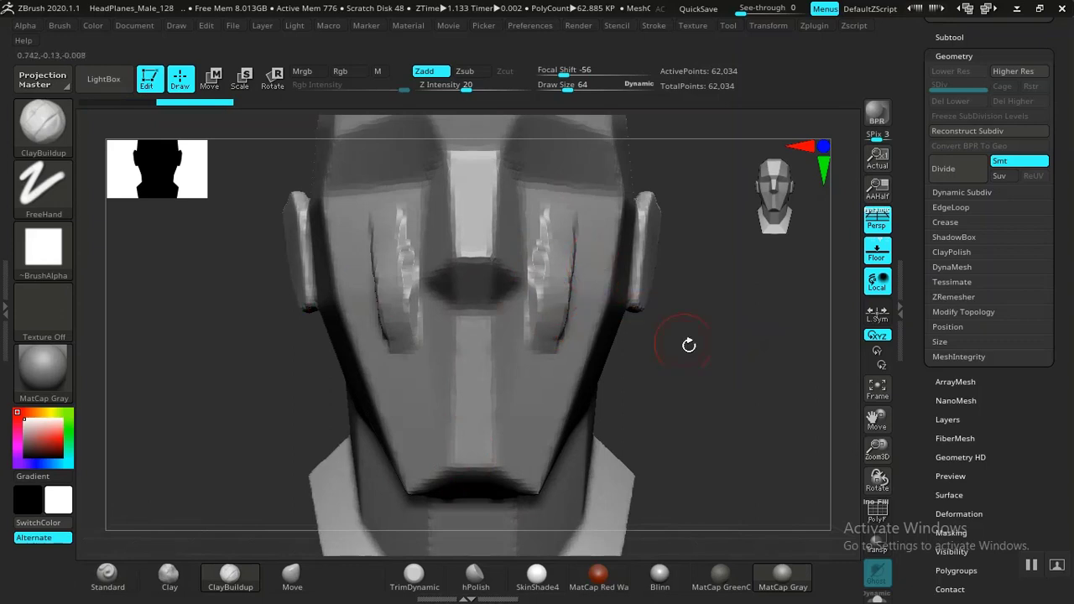
pyautogui.moveTo(688, 345); pyautogui.dragTo(674, 361)
pyautogui.hotkey('ctrl', 'z')
pyautogui.moveTo(566, 307)
pyautogui.mouseDown()
pyautogui.moveTo(532, 240)
pyautogui.moveTo(565, 229)
pyautogui.mouseUp()
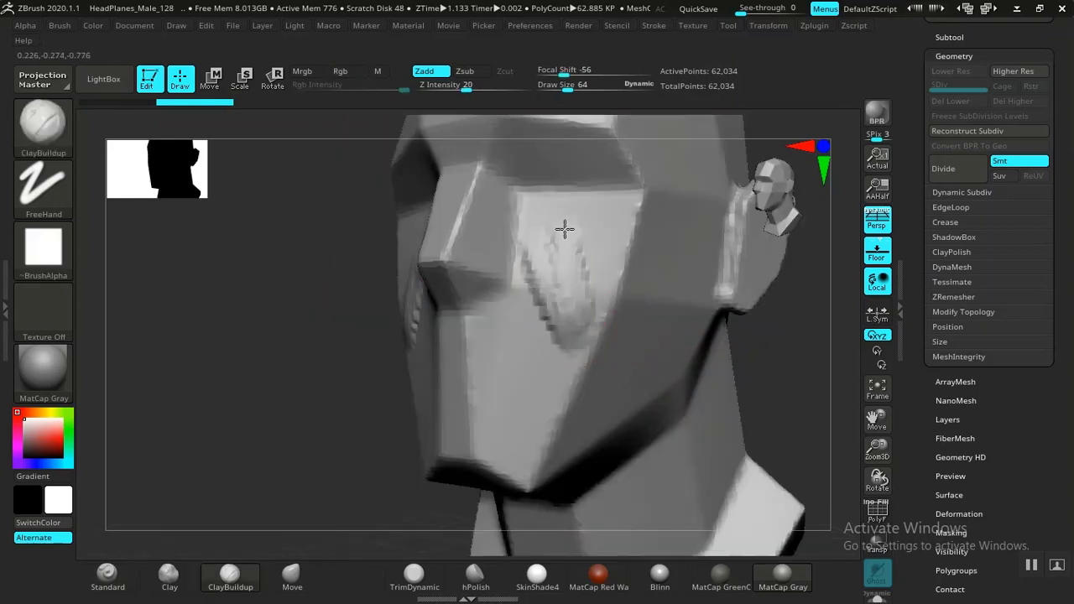
pyautogui.hotkey('ctrl', 'z')
pyautogui.moveTo(791, 379)
pyautogui.keyDown('shift'); pyautogui.mouseDown()
pyautogui.moveTo(837, 391)
pyautogui.moveTo(756, 417)
pyautogui.moveTo(685, 353)
pyautogui.moveTo(696, 394)
pyautogui.moveTo(637, 400)
pyautogui.moveTo(700, 395)
pyautogui.moveTo(713, 417)
pyautogui.moveTo(652, 365)
pyautogui.moveTo(814, 352)
pyautogui.mouseUp(); pyautogui.keyUp('shift')
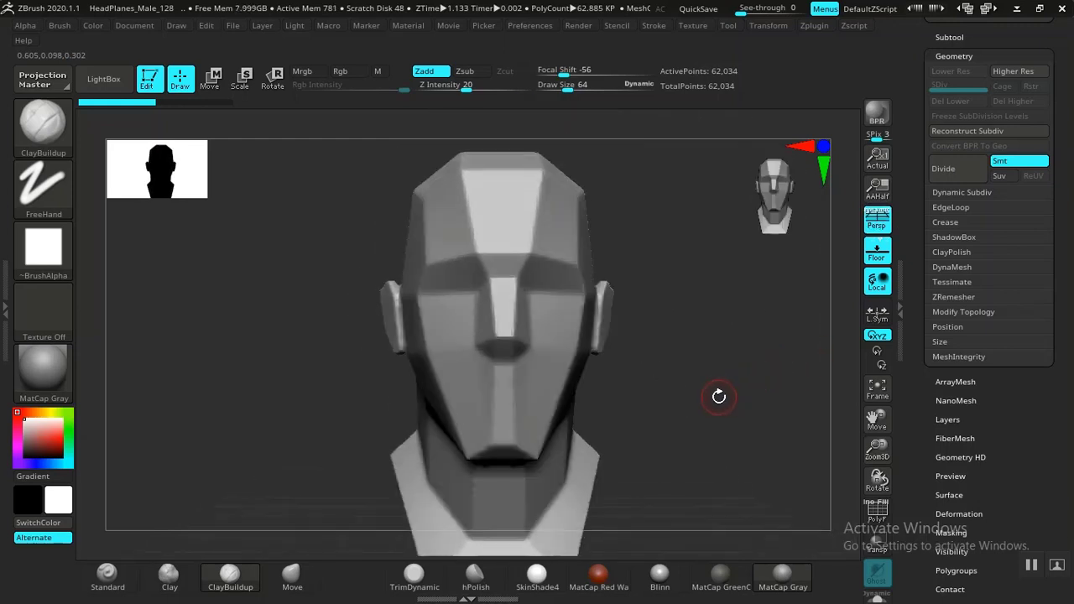
# Step: Turn perspective off and back on to compare how the head looks
pyautogui.click(878, 219)
pyautogui.moveTo(727, 340); pyautogui.dragTo(716, 371)
pyautogui.press('p')
pyautogui.moveTo(675, 399); pyautogui.dragTo(695, 418)
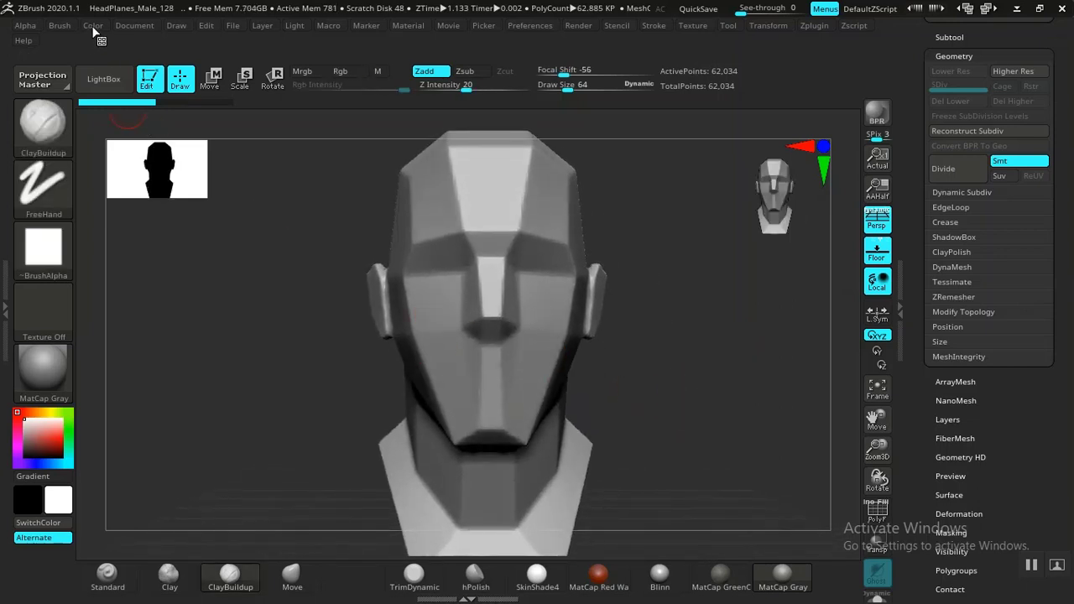
# Step: Set the camera's focal length to 85 mm in the draw settings
pyautogui.click(58, 25)
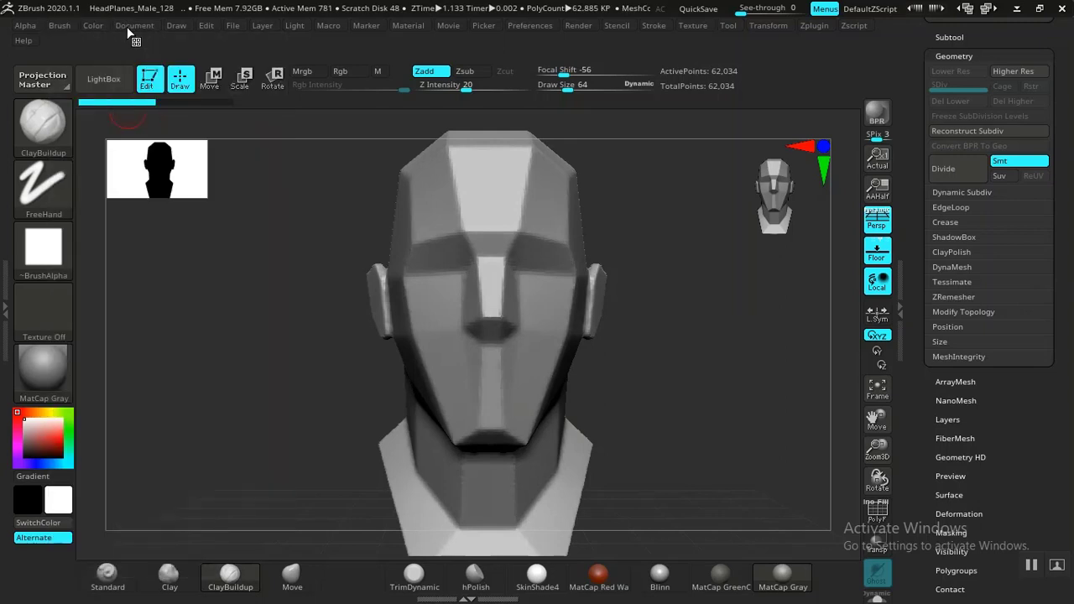
pyautogui.click(134, 26)
pyautogui.moveTo(131, 302); pyautogui.dragTo(125, 283)
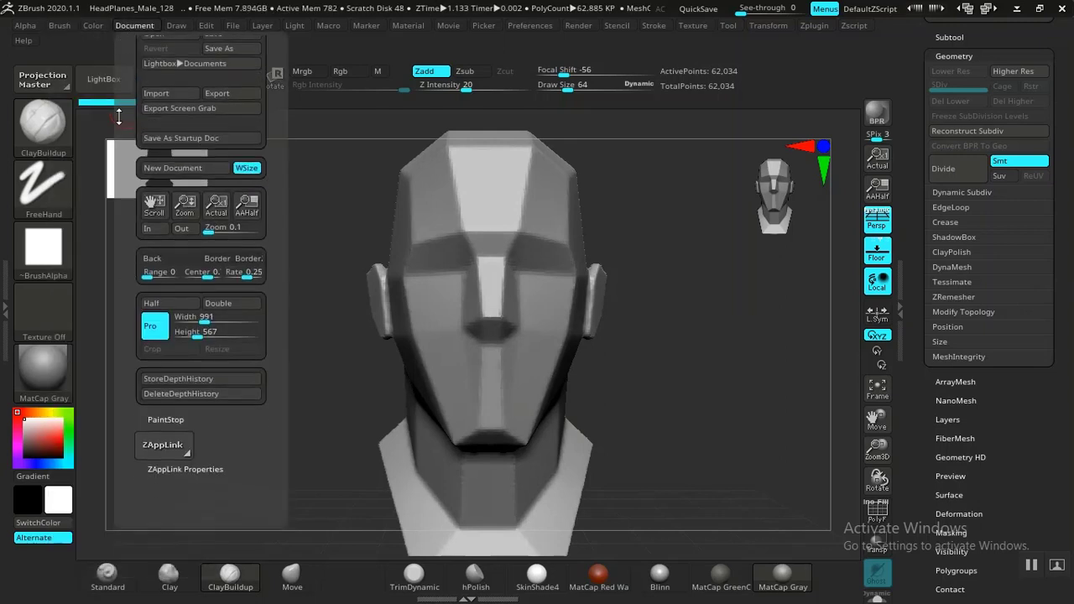
pyautogui.moveTo(99, 29)
pyautogui.moveTo(135, 26)
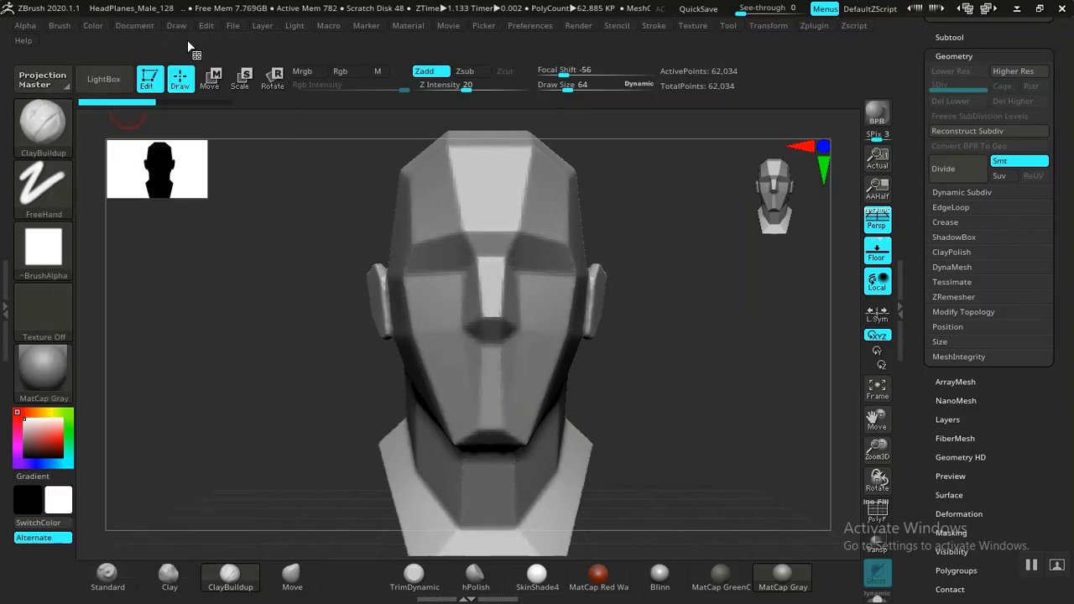
pyautogui.moveTo(178, 31)
pyautogui.moveTo(169, 301); pyautogui.dragTo(168, 210)
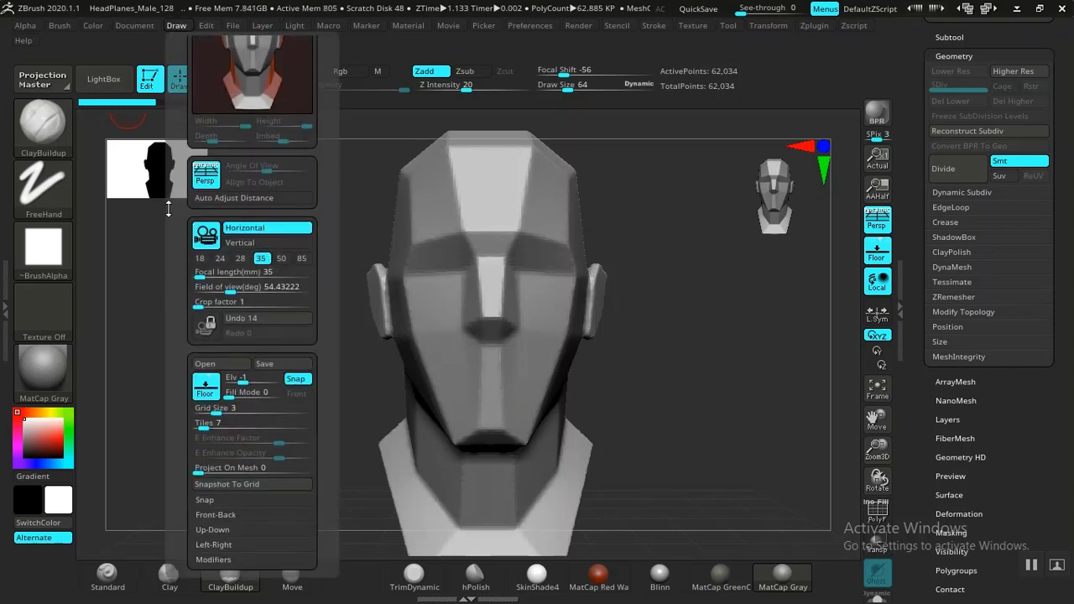
pyautogui.click(301, 258)
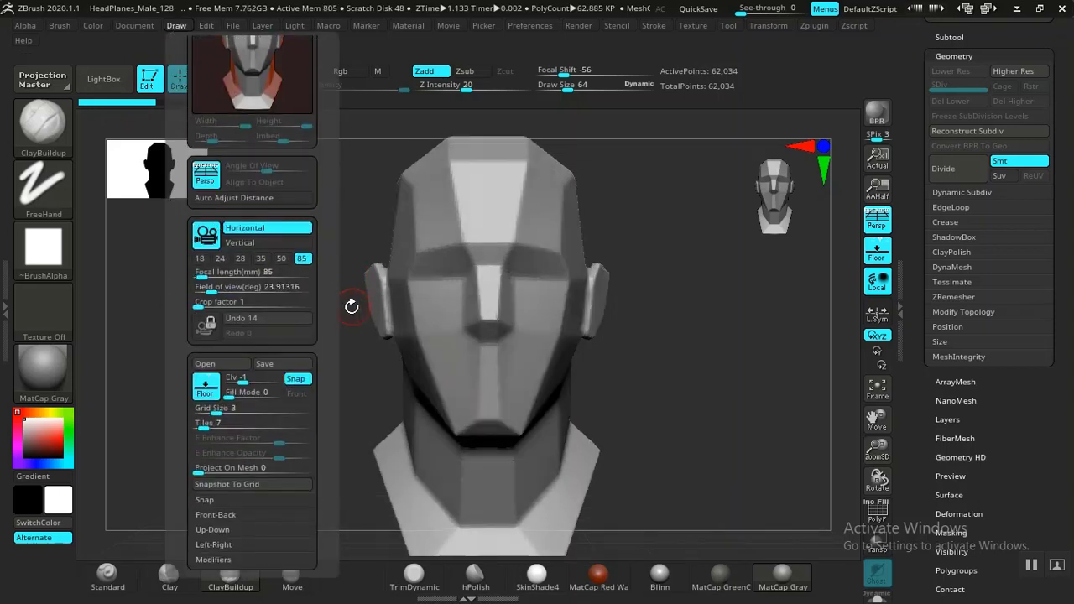
# Step: Set the camera's crop factor to 5
pyautogui.moveTo(200, 304); pyautogui.dragTo(217, 304)
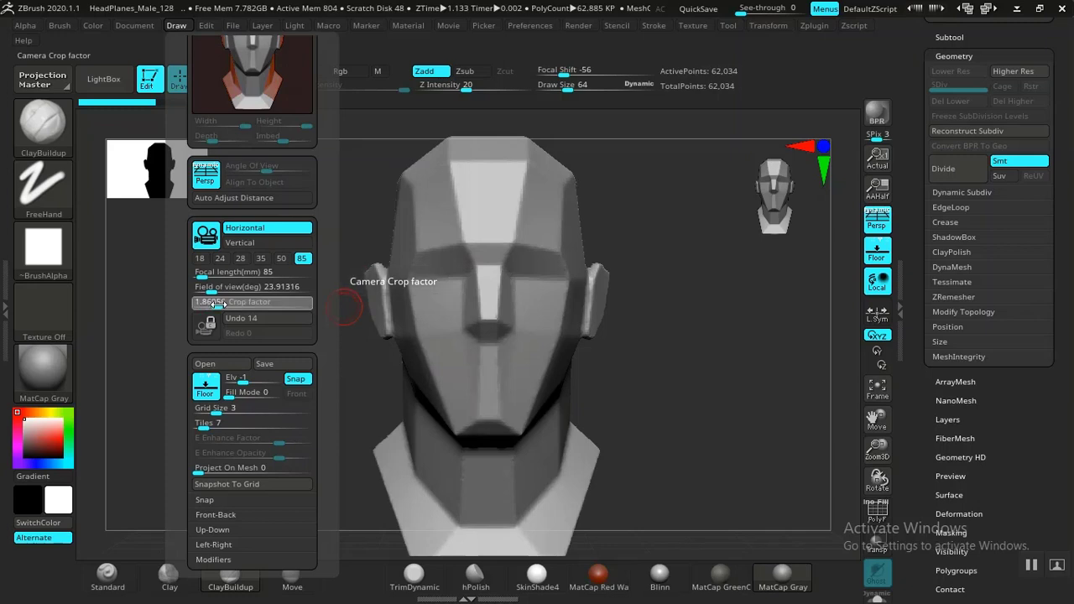
pyautogui.moveTo(319, 306); pyautogui.dragTo(319, 308)
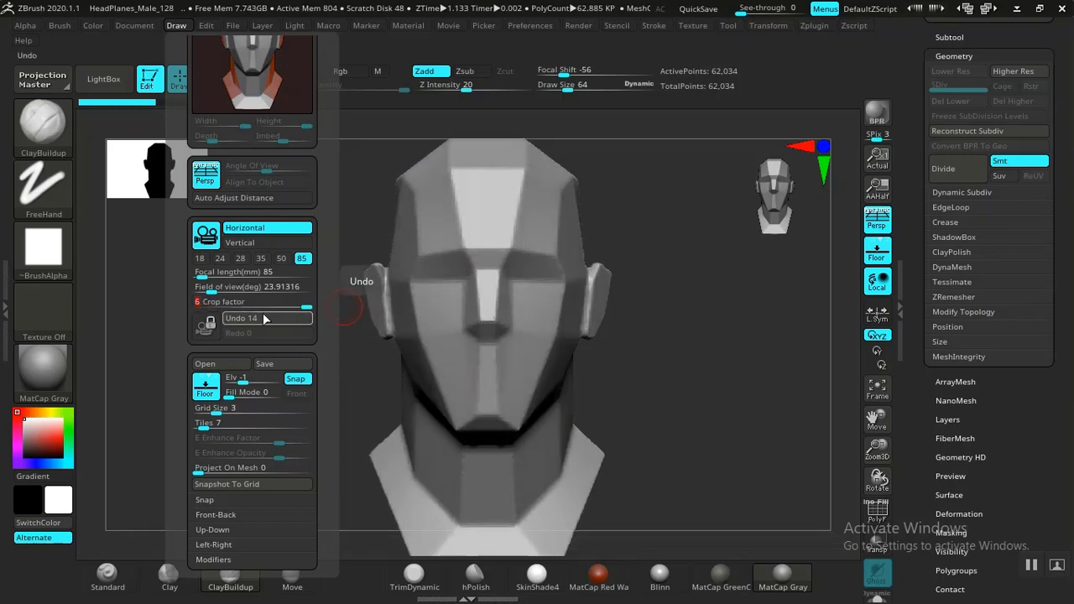
pyautogui.write('5')
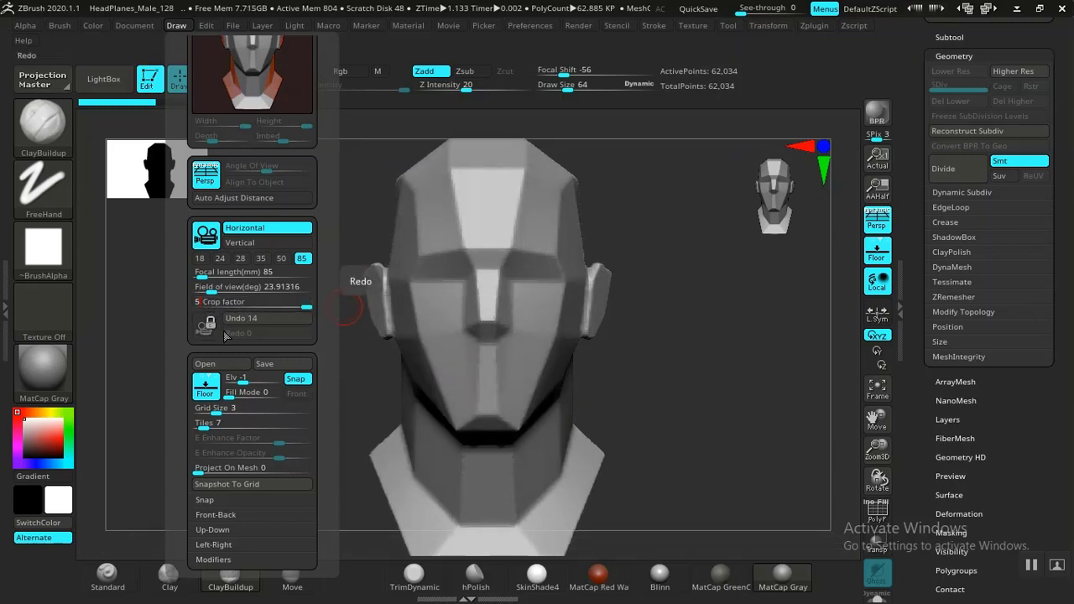
pyautogui.press('Return')
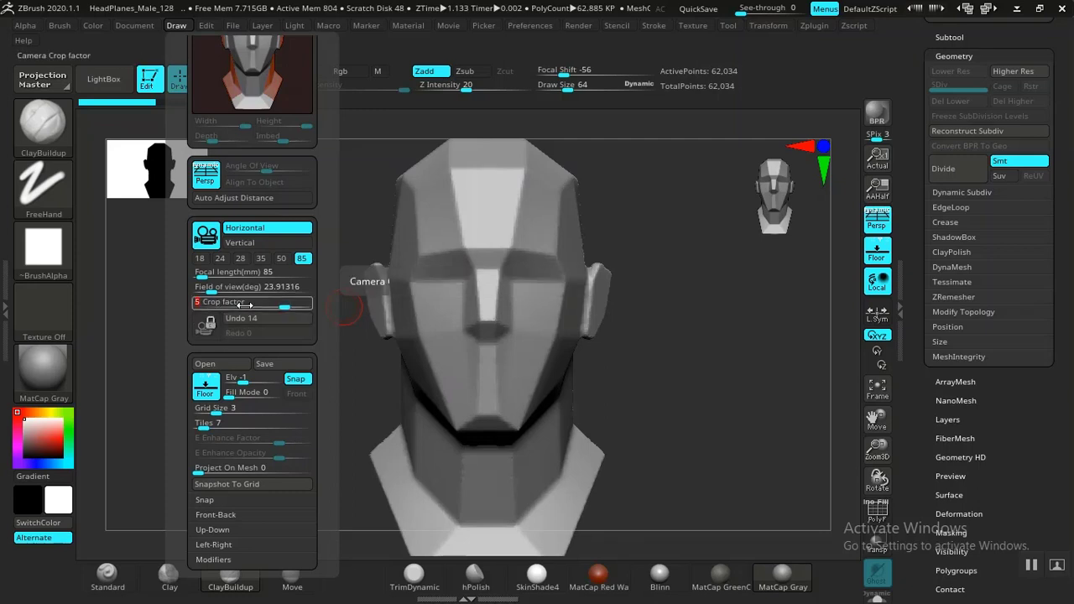
pyautogui.moveTo(736, 283); pyautogui.dragTo(677, 375)
# Step: Switch to the head scan reference in PureRef, frame its front-view face and place the window beside the head model
pyautogui.hotkey('alt', 'Tab')
pyautogui.hotkey('alt', 'Tab')
pyautogui.hotkey('alt', 'Tab')
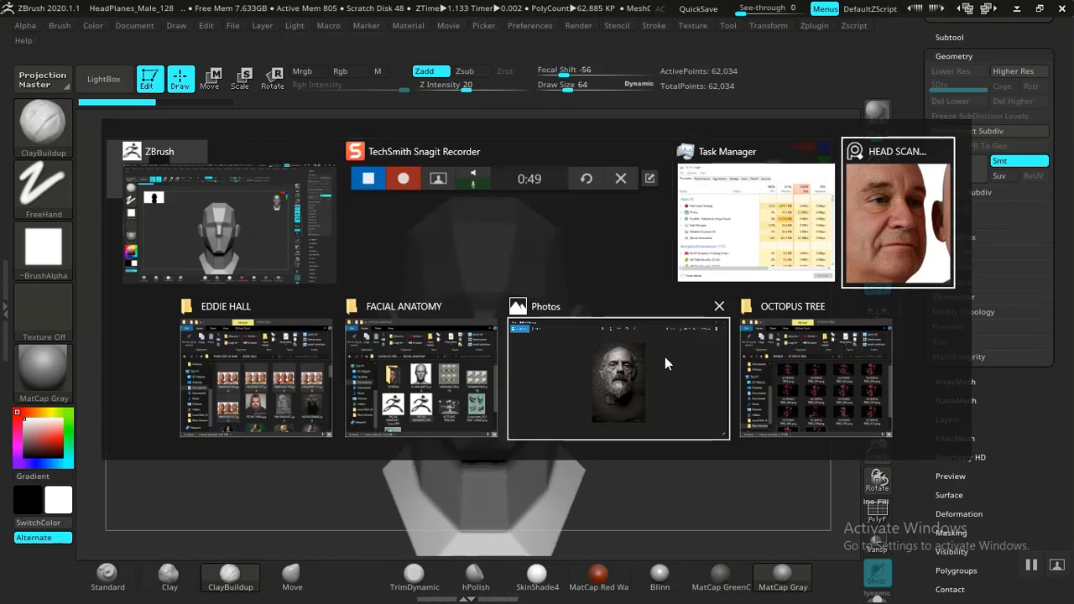
pyautogui.scroll(-5, 882, 238)
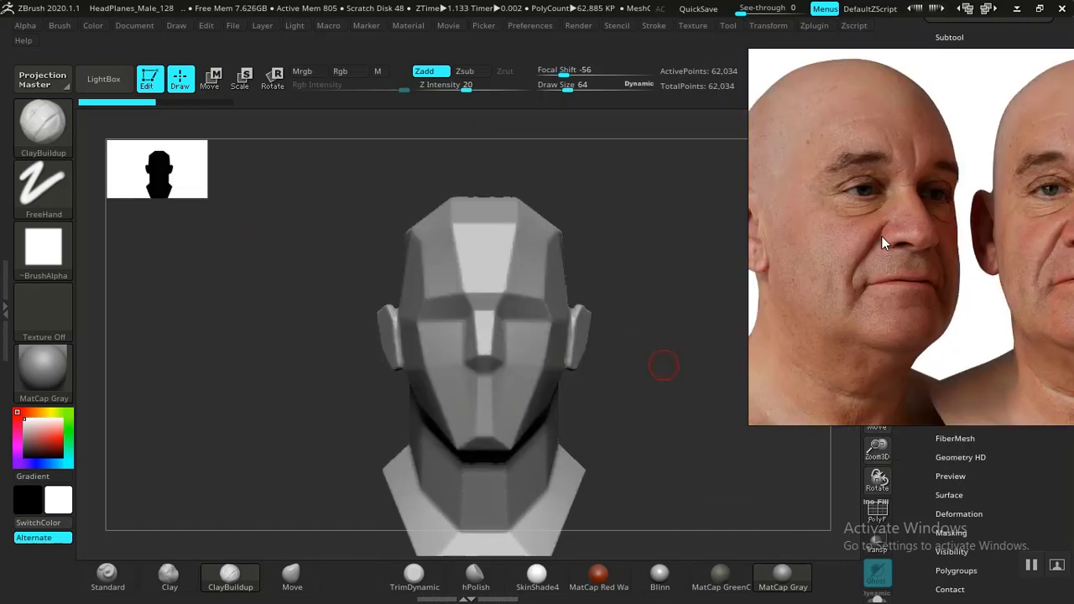
pyautogui.moveTo(933, 241)
pyautogui.mouseDown(button='middle')
pyautogui.moveTo(850, 259)
pyautogui.moveTo(917, 258)
pyautogui.moveTo(912, 241)
pyautogui.mouseUp(button='middle')
pyautogui.moveTo(912, 241); pyautogui.dragTo(792, 255, button='right')
pyautogui.moveTo(792, 256); pyautogui.dragTo(763, 262, button='middle')
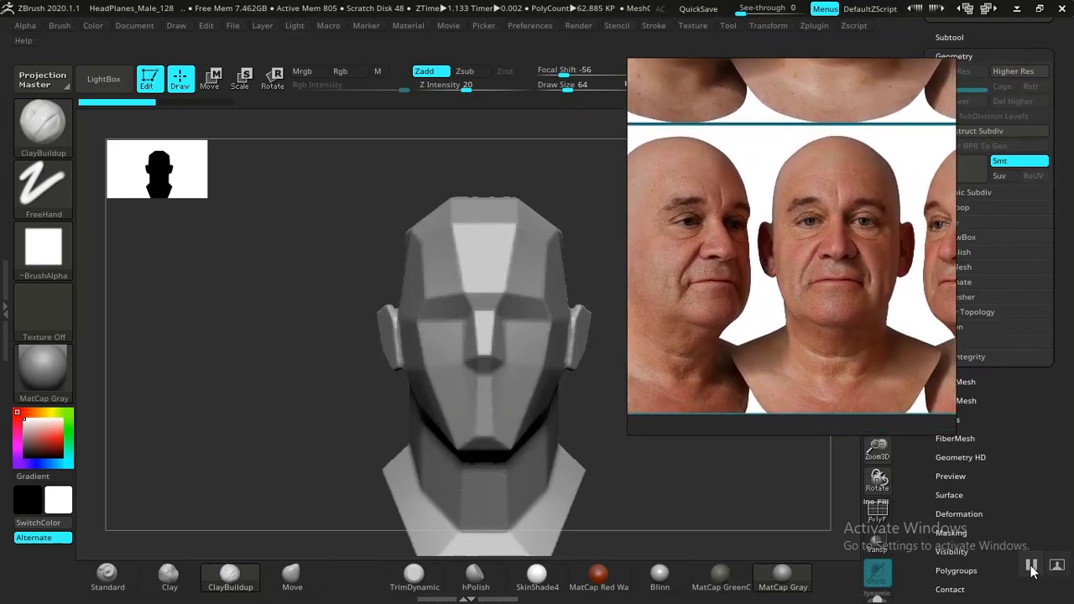
pyautogui.moveTo(582, 479); pyautogui.dragTo(646, 487)
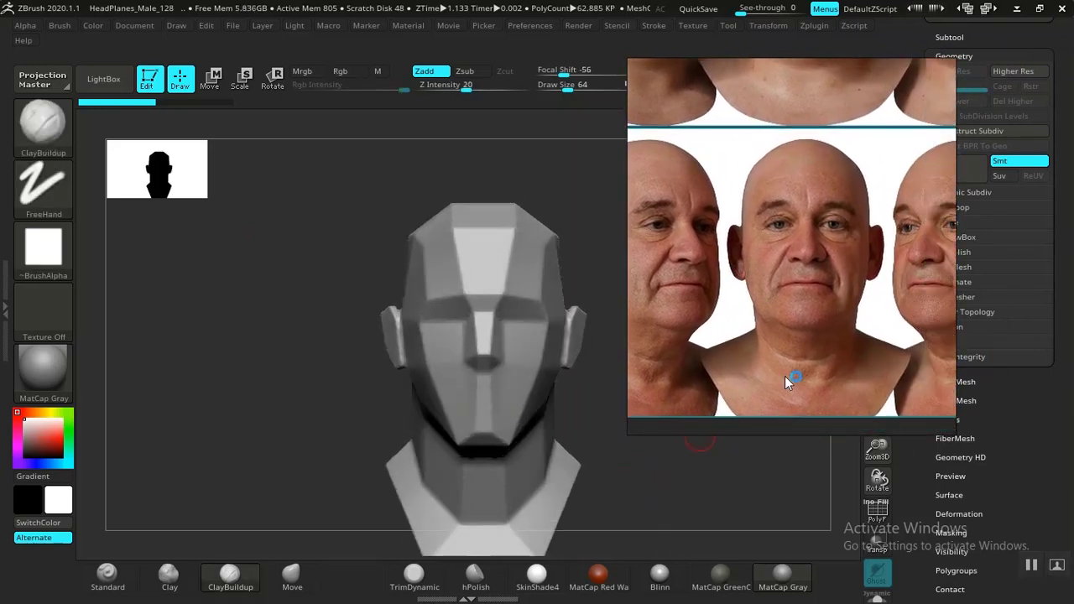
pyautogui.moveTo(788, 382); pyautogui.dragTo(227, 343, button='right')
# Step: Frame the head from the front beside the reference and enlarge the brush's draw size to 228
pyautogui.moveTo(643, 453); pyautogui.dragTo(675, 434)
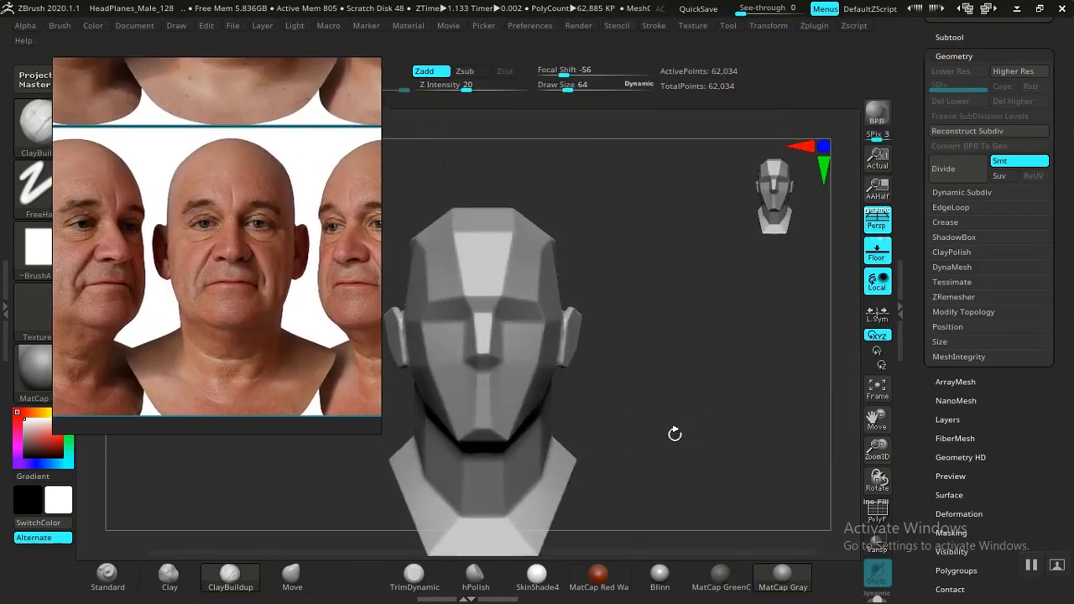
pyautogui.moveTo(665, 475)
pyautogui.keyDown('alt'); pyautogui.mouseDown()
pyautogui.moveTo(707, 383)
pyautogui.moveTo(724, 442)
pyautogui.moveTo(777, 413)
pyautogui.moveTo(770, 428)
pyautogui.moveTo(745, 398)
pyautogui.moveTo(744, 425)
pyautogui.moveTo(759, 411)
pyautogui.moveTo(719, 395)
pyautogui.moveTo(713, 414)
pyautogui.mouseUp(); pyautogui.keyUp('alt')
pyautogui.press('XF86MonBrightnessUp')
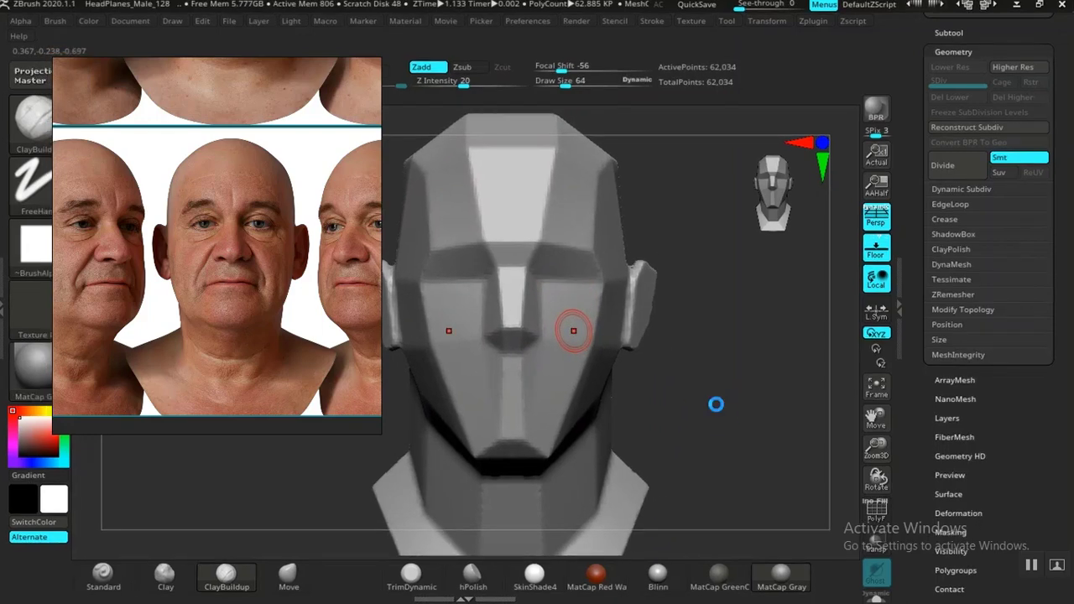
pyautogui.moveTo(716, 405)
pyautogui.keyDown('alt'); pyautogui.mouseDown()
pyautogui.moveTo(729, 396)
pyautogui.moveTo(715, 373)
pyautogui.mouseUp(); pyautogui.keyUp('alt')
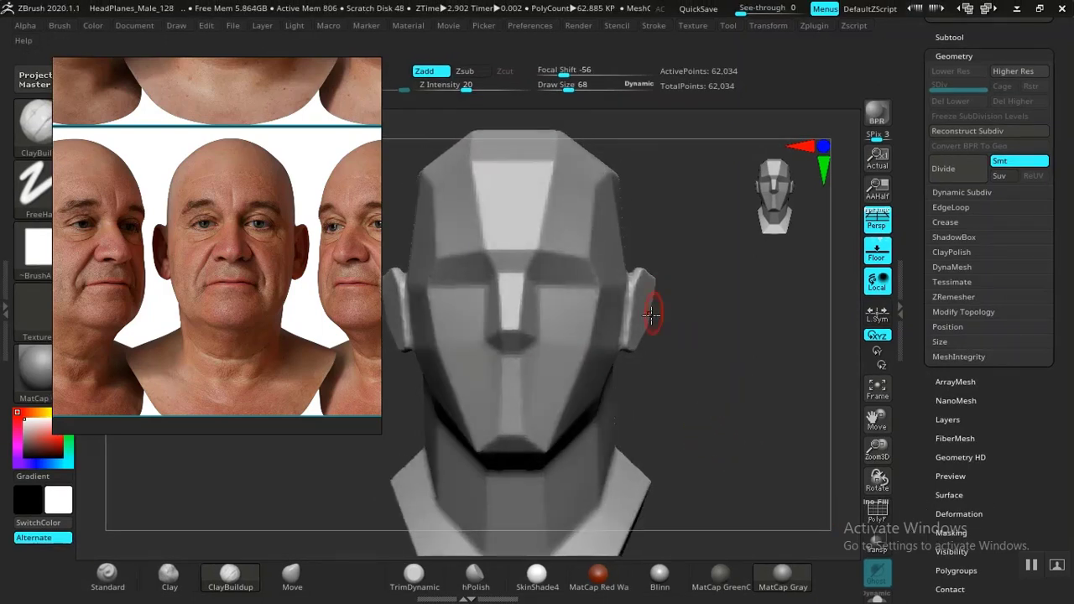
pyautogui.press(']')
pyautogui.press(']')
pyautogui.press(']')
pyautogui.press(']')
pyautogui.press(']')
pyautogui.press(']')
pyautogui.press(']')
pyautogui.press(']')
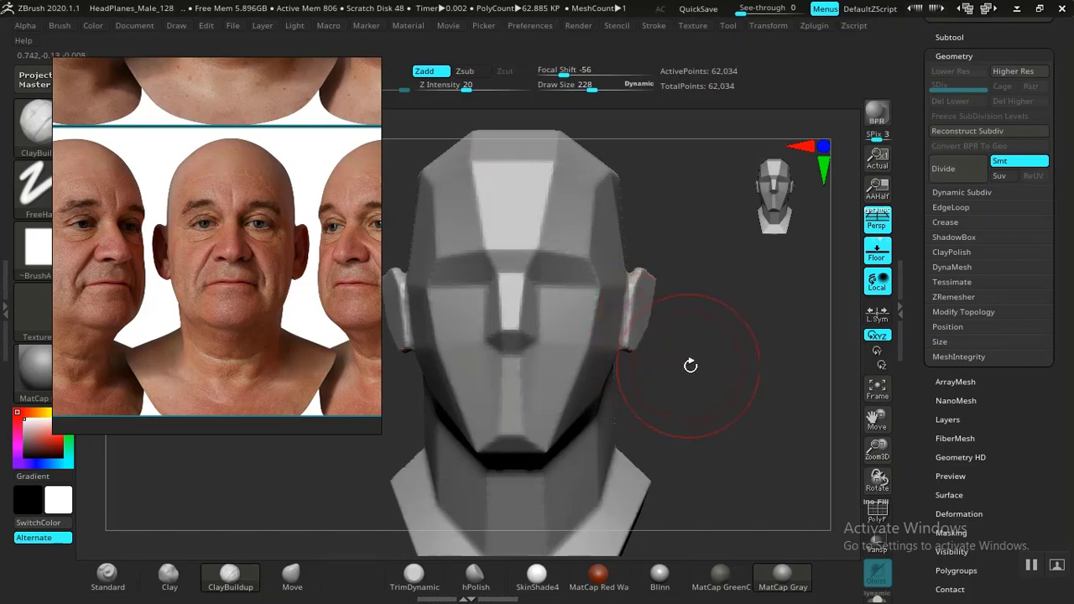
# Step: Turn off the floor grid and return the head to a closer front view
pyautogui.moveTo(691, 364); pyautogui.dragTo(720, 406)
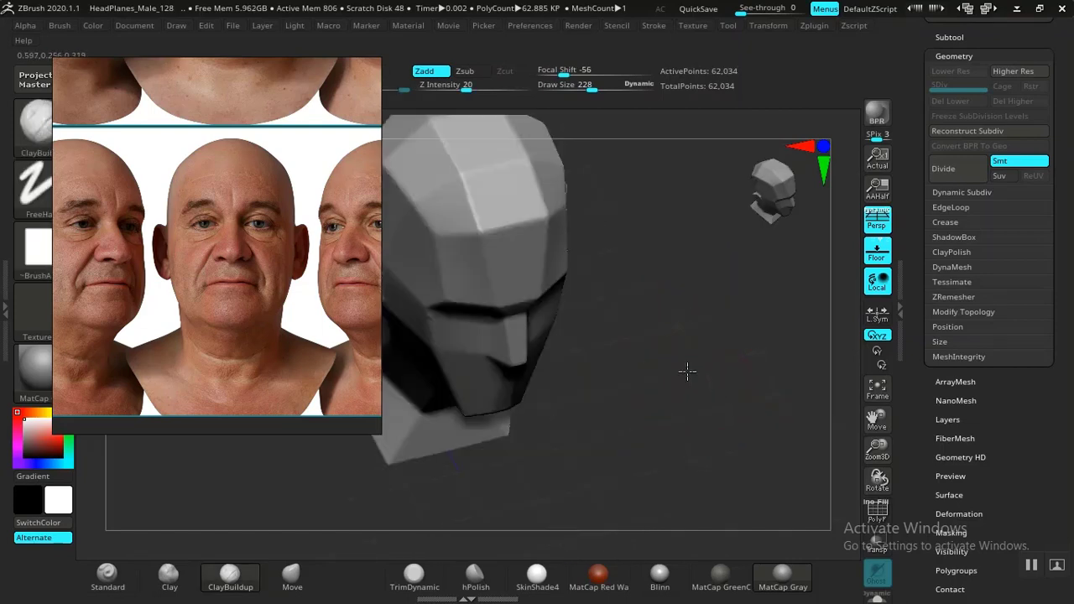
pyautogui.keyDown('shift'); pyautogui.moveTo(687, 371); pyautogui.dragTo(788, 369); pyautogui.keyUp('shift')
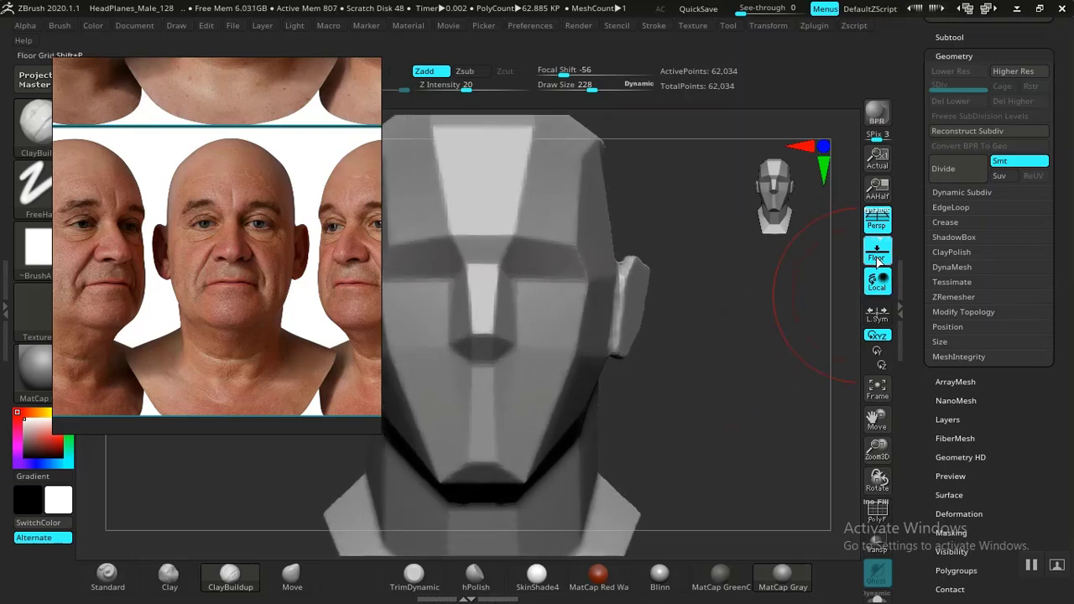
pyautogui.click(877, 252)
pyautogui.moveTo(707, 412)
pyautogui.mouseDown()
pyautogui.moveTo(730, 177)
pyautogui.moveTo(726, 385)
pyautogui.moveTo(749, 418)
pyautogui.moveTo(762, 391)
pyautogui.mouseUp()
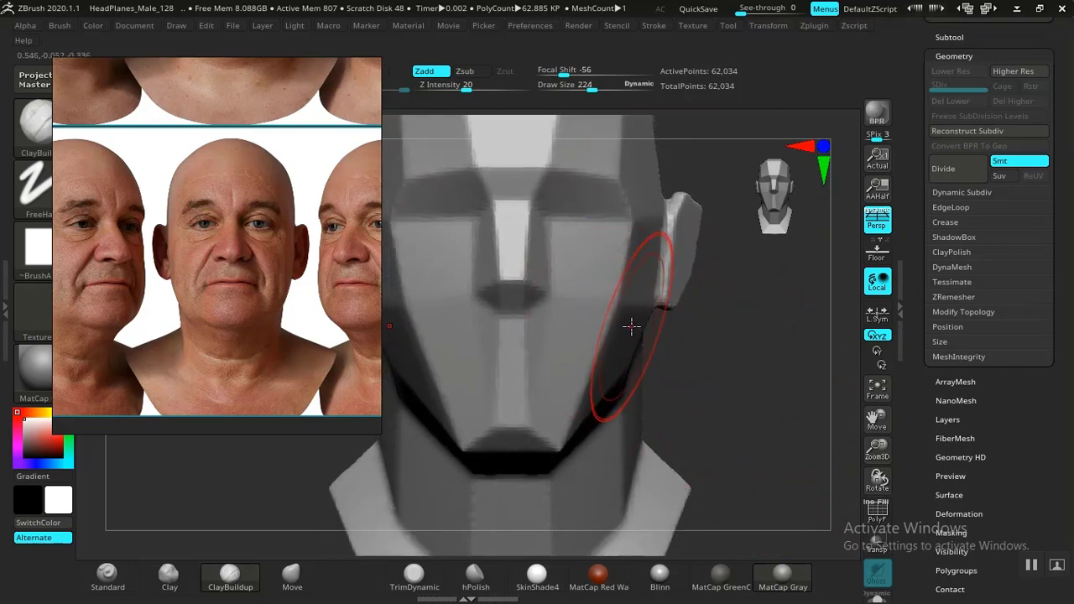
# Step: Reduce the brush's draw size to 148 and set the Smooth brush's Z Intensity to 34
pyautogui.press('[')
pyautogui.press('[')
pyautogui.press('[')
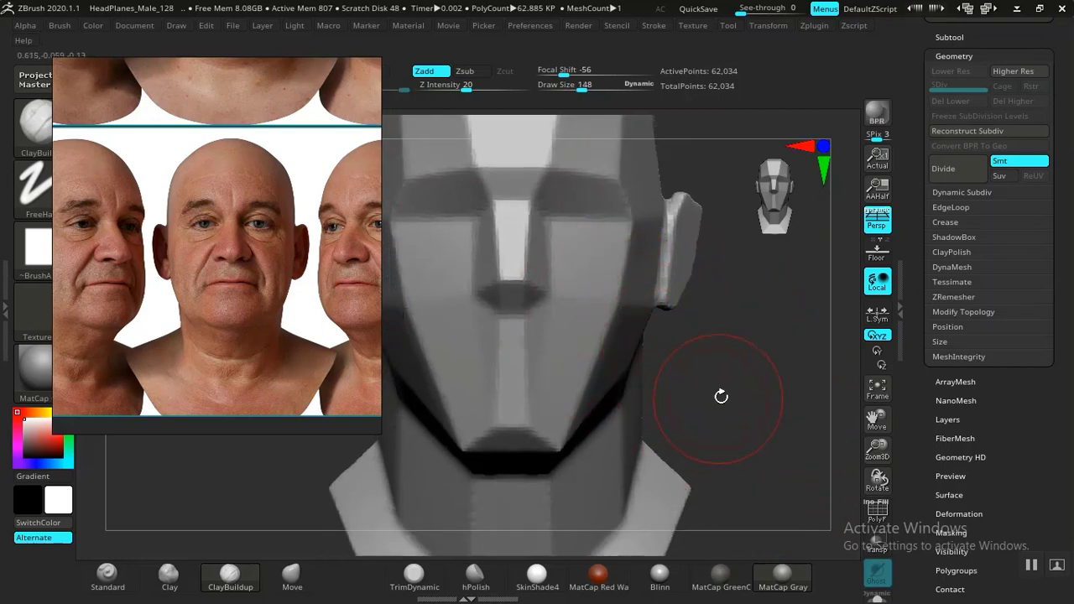
pyautogui.moveTo(721, 397)
pyautogui.keyDown('alt'); pyautogui.mouseDown()
pyautogui.moveTo(739, 439)
pyautogui.moveTo(769, 445)
pyautogui.mouseUp(); pyautogui.keyUp('alt')
pyautogui.keyDown('shift'); pyautogui.moveTo(626, 290); pyautogui.dragTo(631, 360); pyautogui.keyUp('shift')
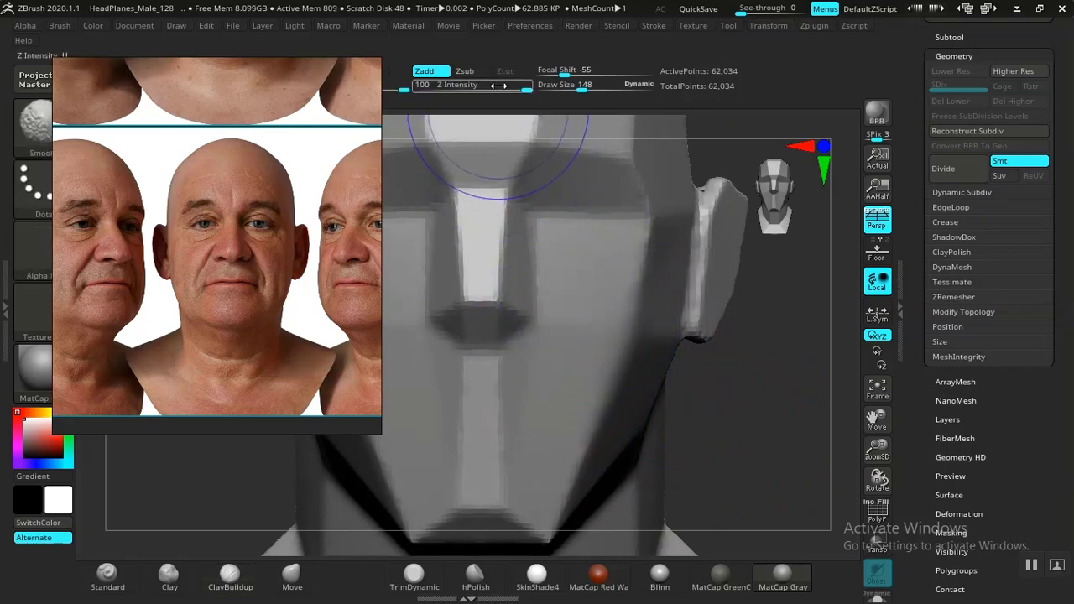
pyautogui.moveTo(498, 85); pyautogui.dragTo(481, 86)
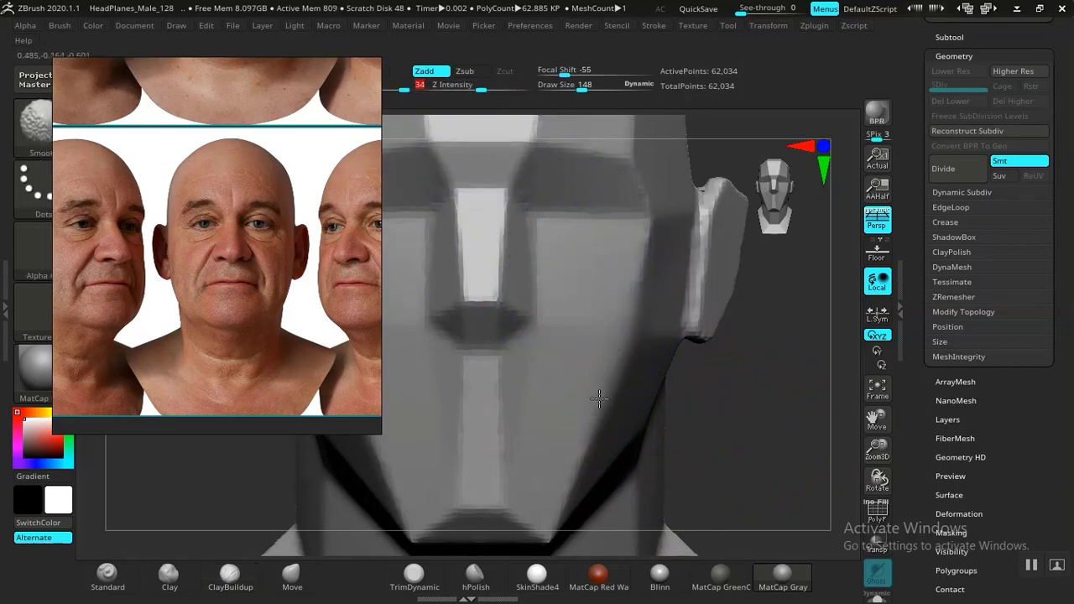
# Step: Smooth the hard plane edges around the lower face and along the side of the forehead
pyautogui.keyDown('shift'); pyautogui.moveTo(560, 472); pyautogui.dragTo(504, 483); pyautogui.keyUp('shift')
pyautogui.moveTo(691, 445)
pyautogui.keyDown('alt'); pyautogui.mouseDown()
pyautogui.moveTo(729, 431)
pyautogui.moveTo(746, 453)
pyautogui.moveTo(714, 451)
pyautogui.moveTo(753, 436)
pyautogui.moveTo(629, 353)
pyautogui.mouseUp(); pyautogui.keyUp('alt')
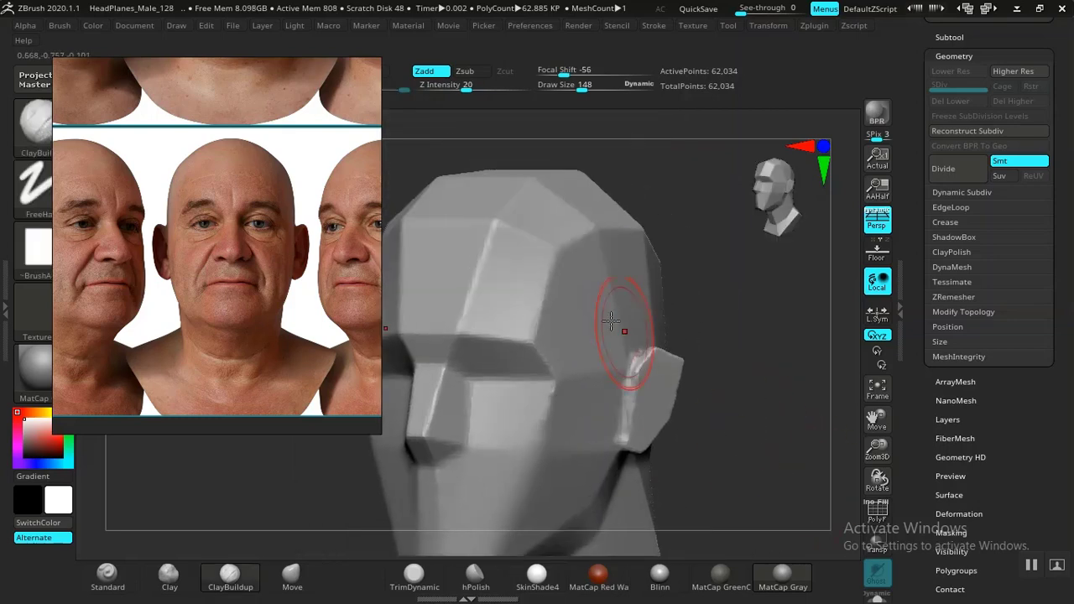
pyautogui.keyDown('shift'); pyautogui.moveTo(556, 251); pyautogui.dragTo(560, 272); pyautogui.keyUp('shift')
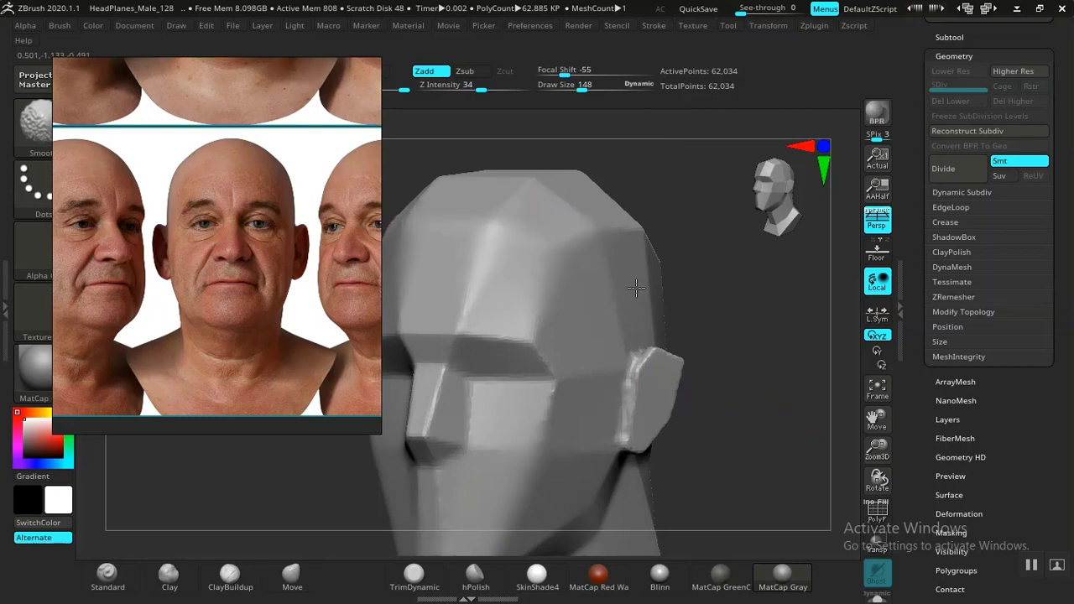
pyautogui.moveTo(747, 359)
pyautogui.mouseDown()
pyautogui.moveTo(760, 355)
pyautogui.moveTo(767, 426)
pyautogui.moveTo(814, 353)
pyautogui.moveTo(808, 456)
pyautogui.moveTo(786, 501)
pyautogui.moveTo(804, 442)
pyautogui.moveTo(811, 455)
pyautogui.mouseUp()
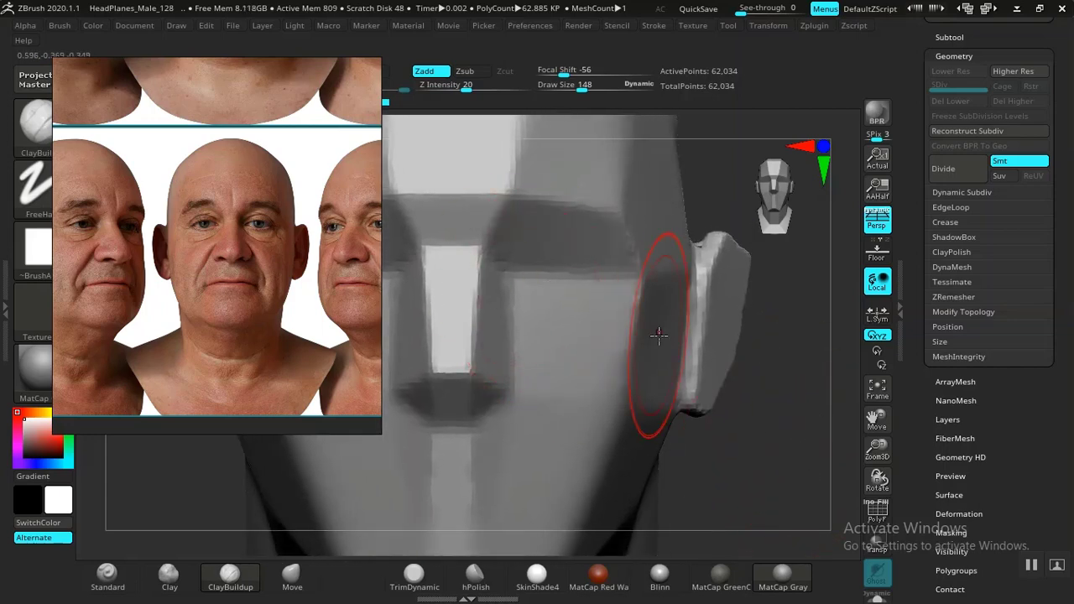
# Step: Reduce the brush's draw size to 88 and enlarge the front-view face in the reference image
pyautogui.press('[')
pyautogui.press('[')
pyautogui.press('[')
pyautogui.press('[')
pyautogui.press('[')
pyautogui.press('[')
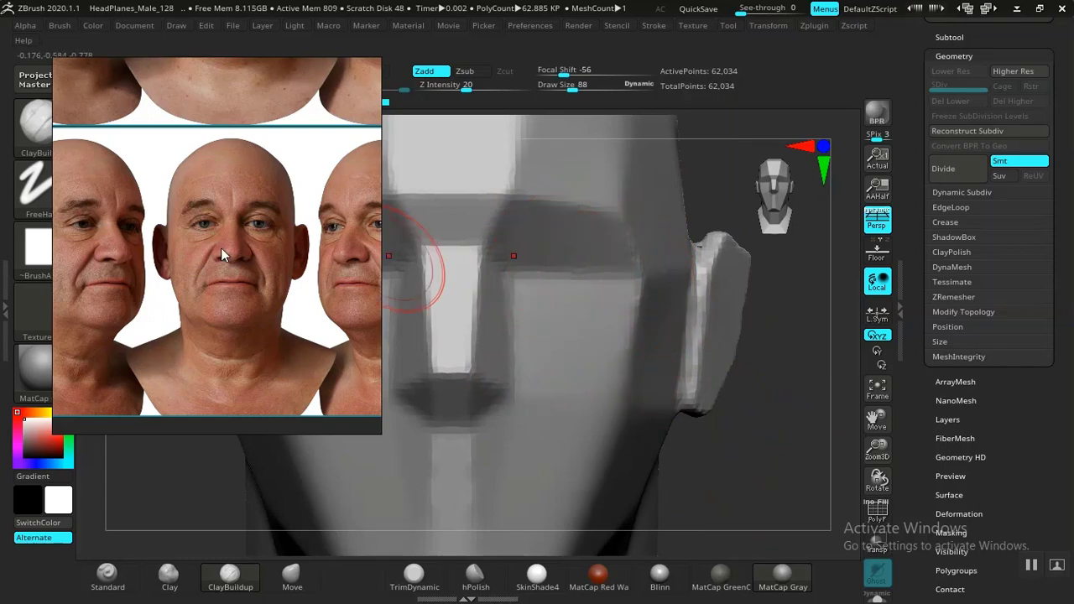
pyautogui.scroll(5, 221, 248)
pyautogui.moveTo(257, 258); pyautogui.dragTo(238, 284, button='middle')
pyautogui.scroll(-1, 234, 270)
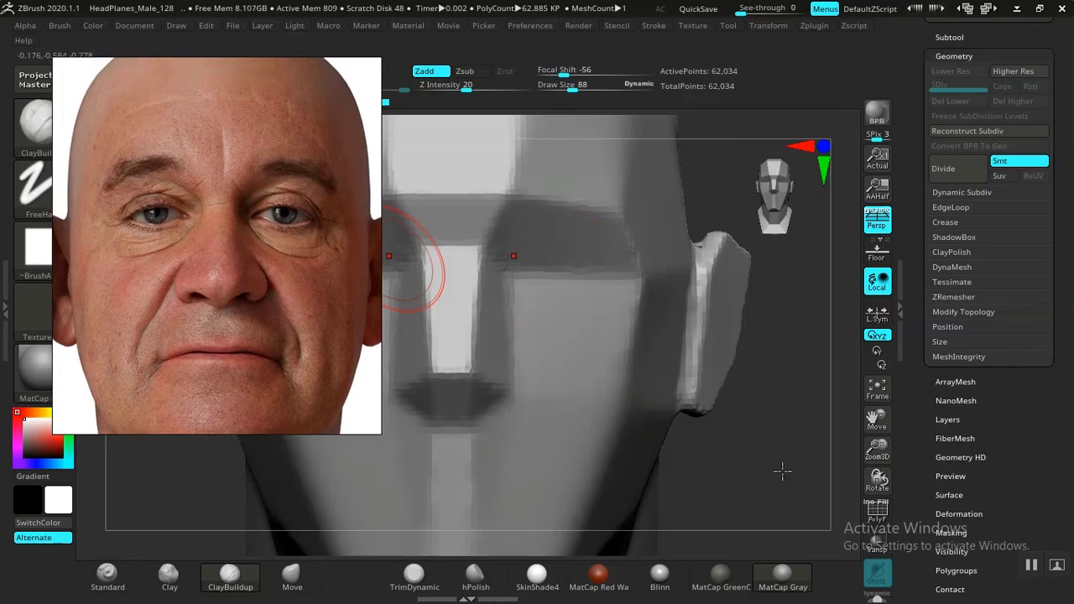
# Step: Build up the nostril wings on both sides of the nose with ClayBuildup and smooth them in profile
pyautogui.keyDown('shift'); pyautogui.moveTo(783, 471); pyautogui.dragTo(792, 480); pyautogui.keyUp('shift')
pyautogui.keyDown('alt'); pyautogui.moveTo(782, 437); pyautogui.dragTo(797, 463); pyautogui.keyUp('alt')
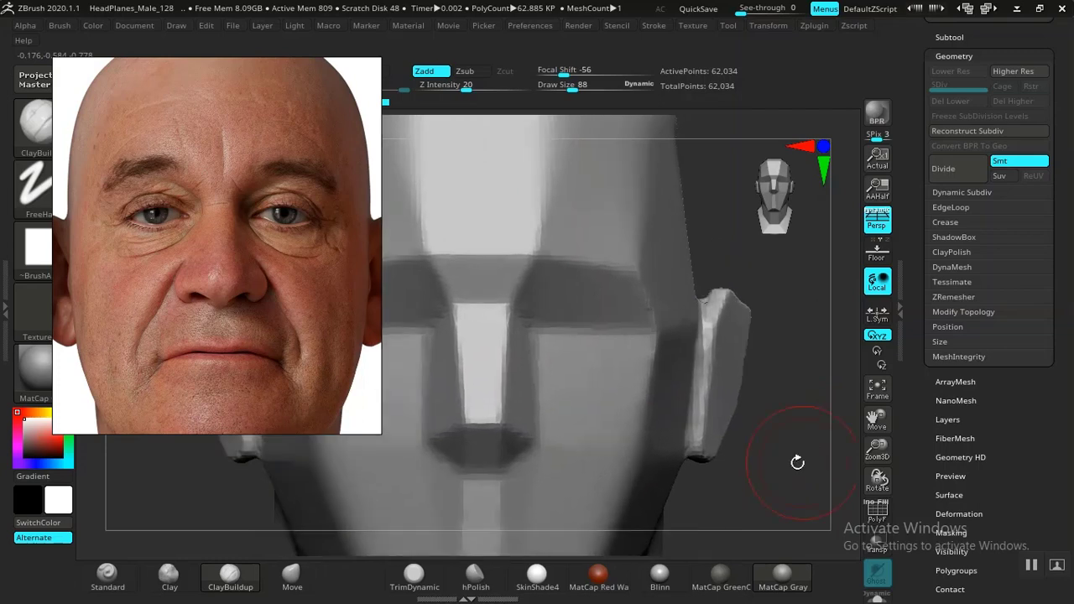
pyautogui.keyDown('alt'); pyautogui.moveTo(826, 304); pyautogui.dragTo(842, 280); pyautogui.keyUp('alt')
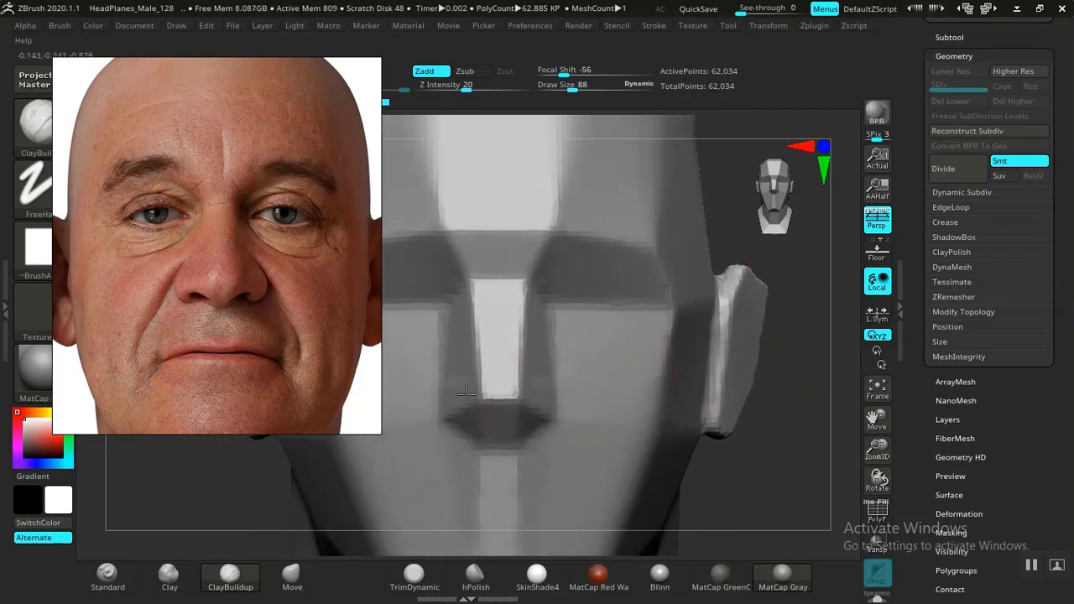
pyautogui.moveTo(466, 394)
pyautogui.mouseDown()
pyautogui.moveTo(444, 408)
pyautogui.moveTo(459, 408)
pyautogui.mouseUp()
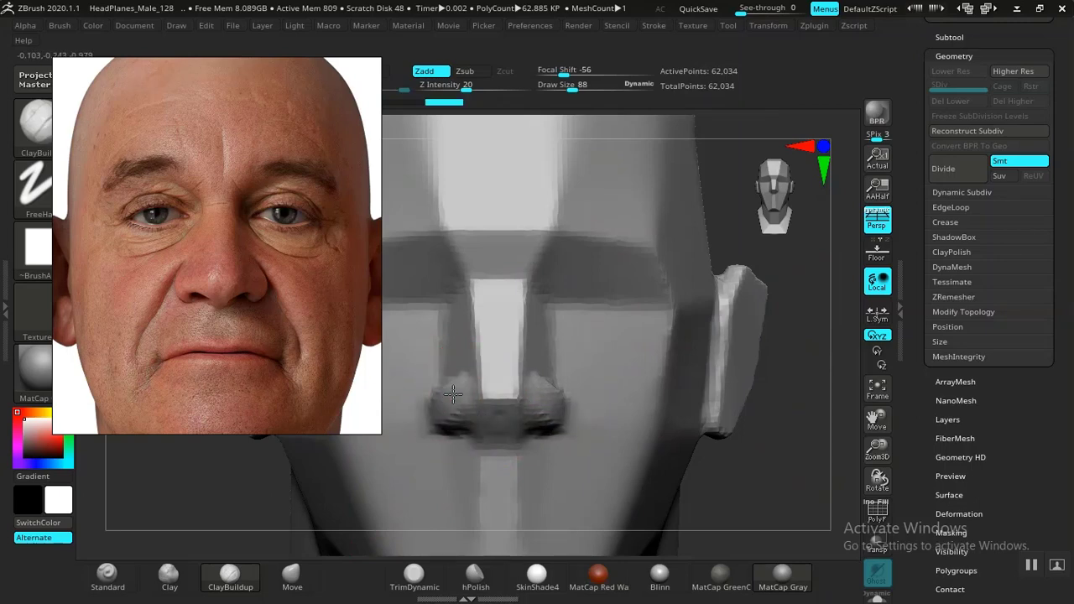
pyautogui.moveTo(607, 432)
pyautogui.mouseDown()
pyautogui.moveTo(773, 490)
pyautogui.moveTo(693, 491)
pyautogui.moveTo(660, 464)
pyautogui.moveTo(509, 422)
pyautogui.mouseUp()
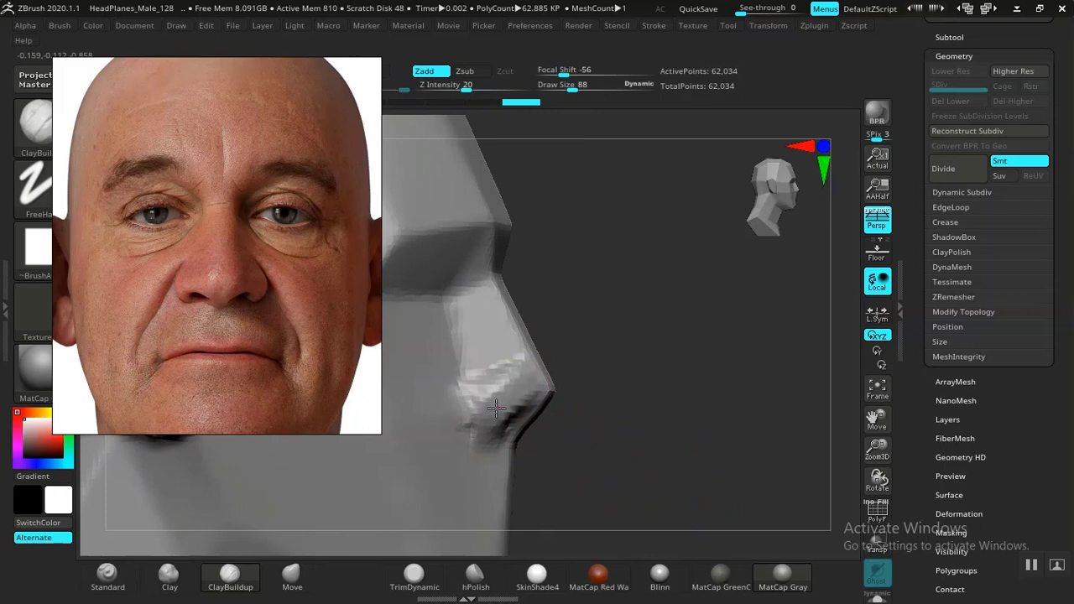
pyautogui.press('shift')
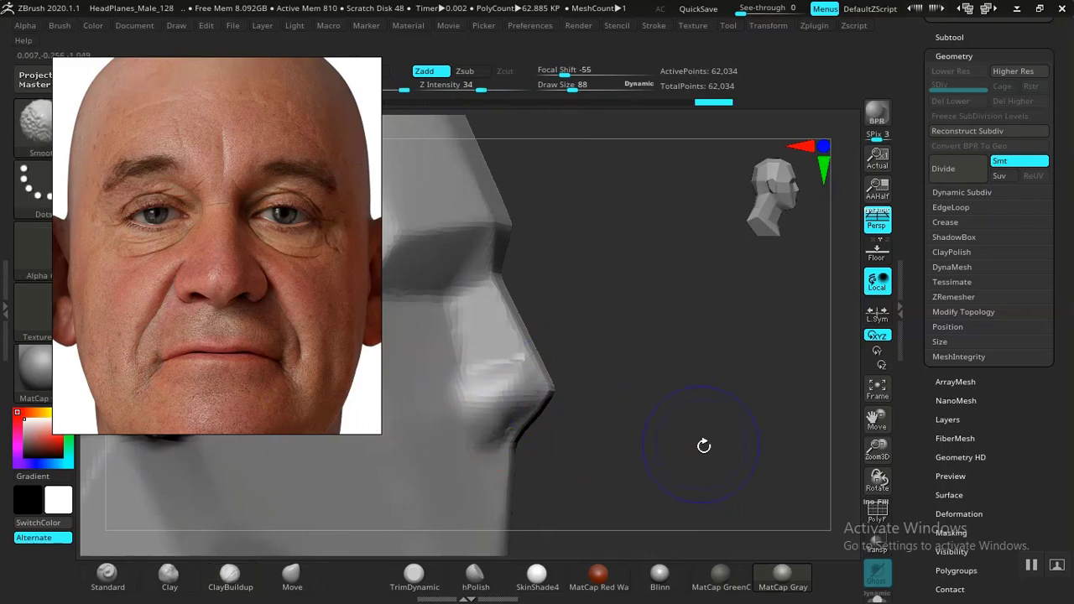
# Step: Add rounded volume to the nose tip and underside with ClayBuildup and smooth it into the wings
pyautogui.moveTo(704, 445); pyautogui.dragTo(655, 450)
pyautogui.moveTo(799, 460)
pyautogui.keyDown('alt'); pyautogui.mouseDown()
pyautogui.moveTo(712, 432)
pyautogui.moveTo(766, 510)
pyautogui.moveTo(780, 479)
pyautogui.moveTo(731, 456)
pyautogui.moveTo(736, 480)
pyautogui.moveTo(582, 430)
pyautogui.mouseUp(); pyautogui.keyUp('alt')
pyautogui.moveTo(715, 454)
pyautogui.mouseDown()
pyautogui.moveTo(741, 437)
pyautogui.moveTo(634, 426)
pyautogui.mouseUp()
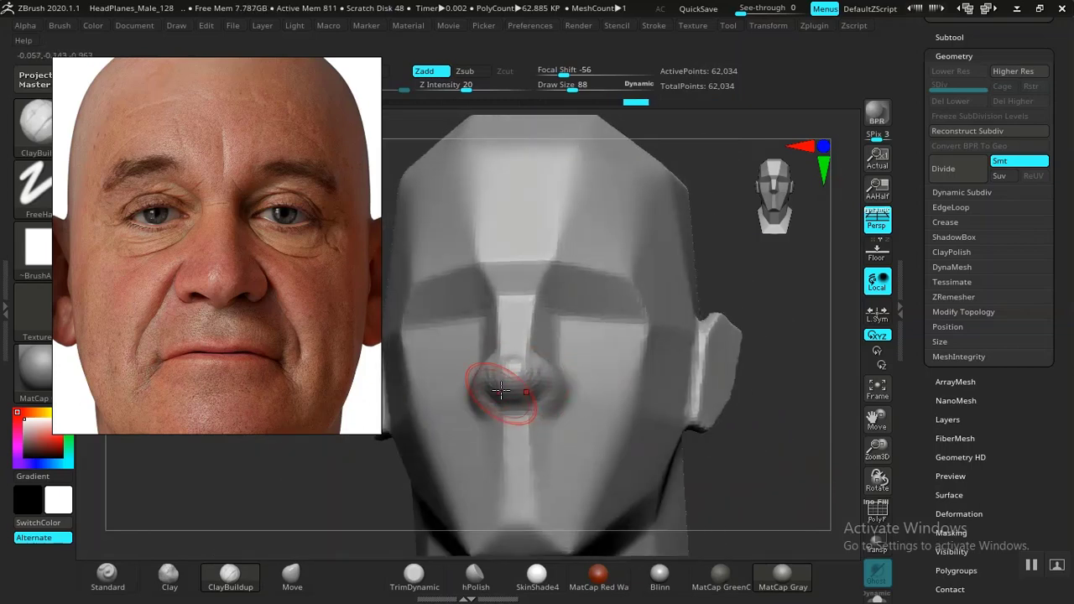
pyautogui.press('shift')
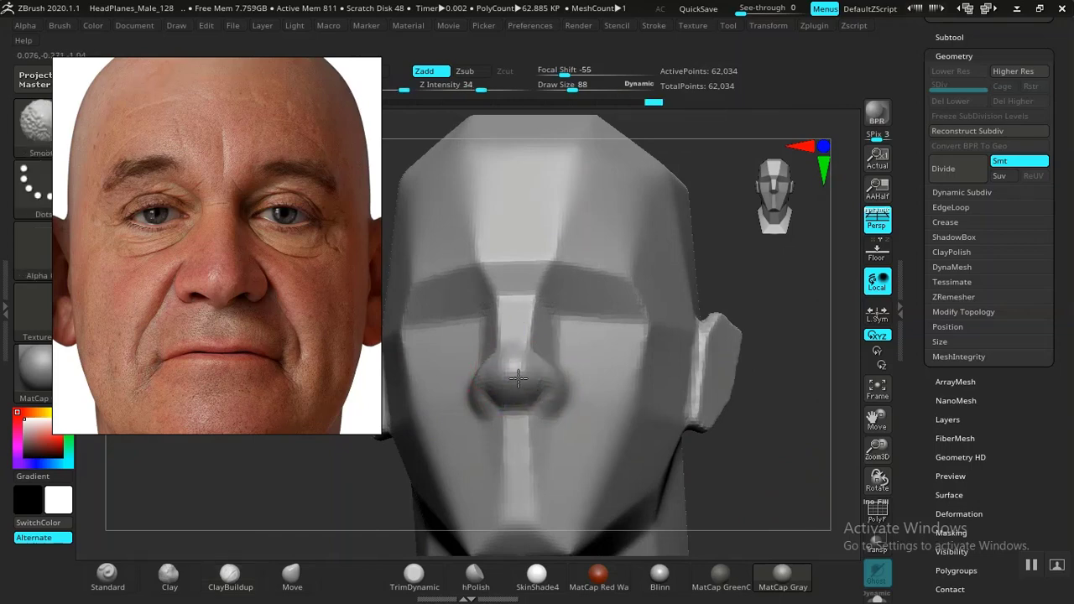
pyautogui.moveTo(738, 478)
pyautogui.mouseDown()
pyautogui.moveTo(769, 482)
pyautogui.moveTo(712, 448)
pyautogui.moveTo(755, 508)
pyautogui.moveTo(755, 537)
pyautogui.mouseUp()
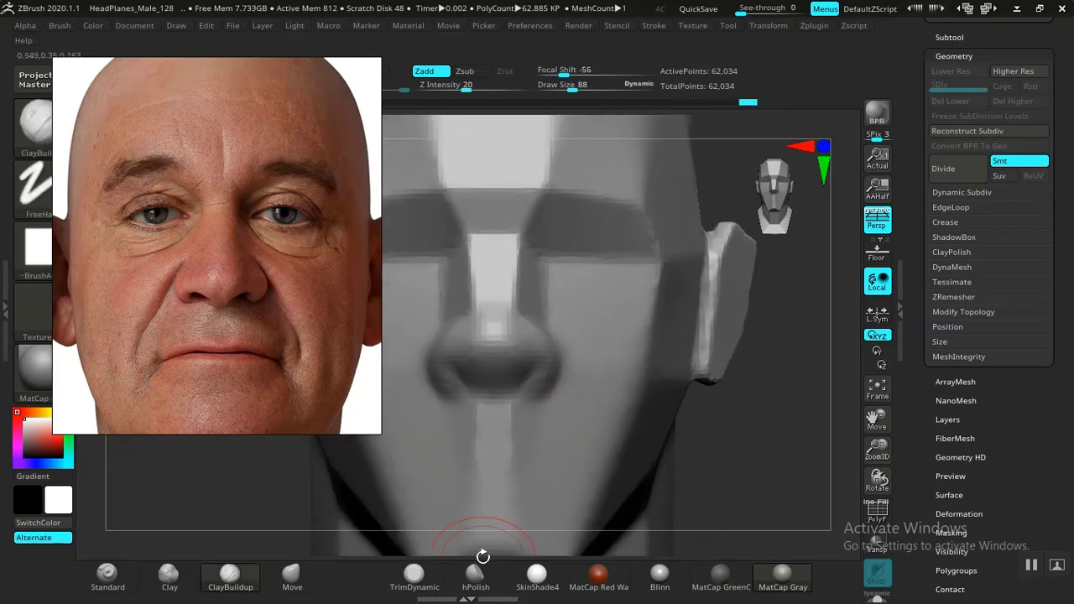
# Step: Hollow out both nostrils on the underside of the nose with the Clay brush, enlarging its draw size to 36
pyautogui.click(168, 578)
pyautogui.moveTo(744, 475)
pyautogui.mouseDown()
pyautogui.moveTo(770, 481)
pyautogui.moveTo(518, 395)
pyautogui.mouseUp()
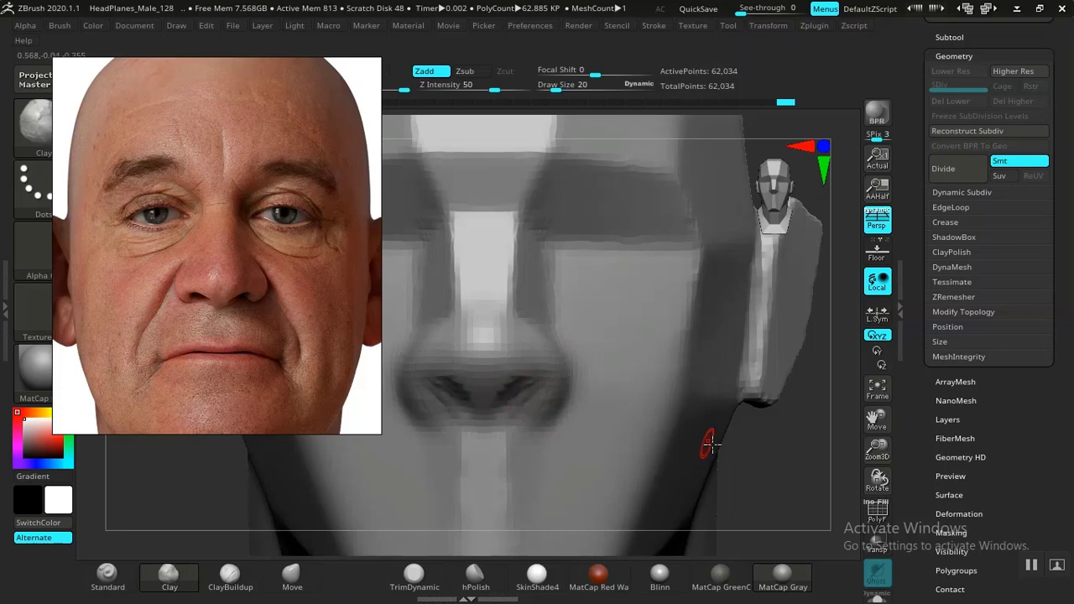
pyautogui.moveTo(803, 445)
pyautogui.mouseDown()
pyautogui.moveTo(502, 405)
pyautogui.moveTo(506, 397)
pyautogui.mouseUp()
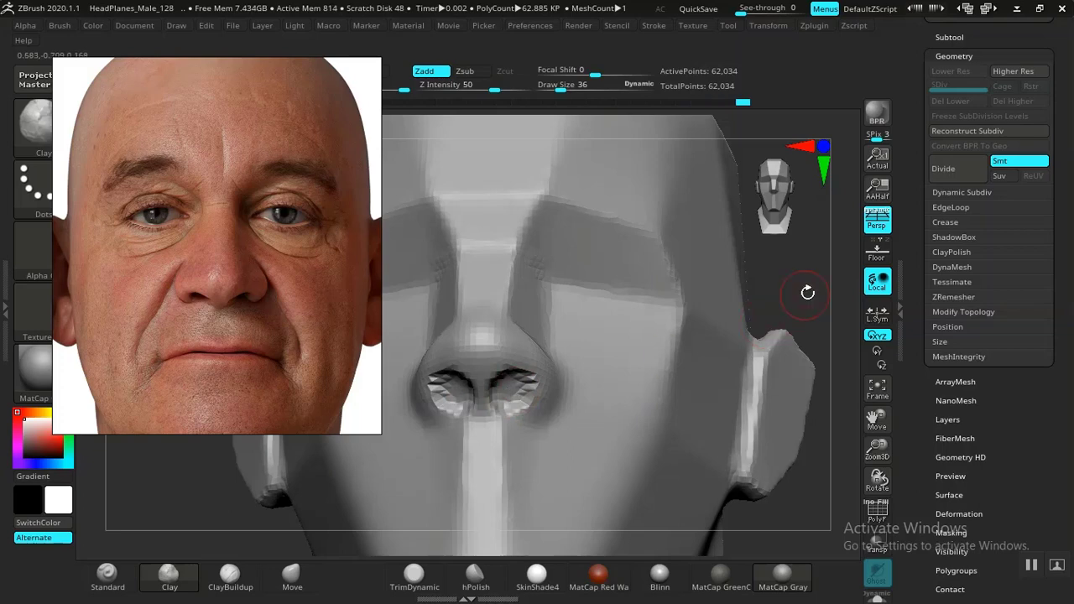
pyautogui.moveTo(809, 293); pyautogui.dragTo(492, 437)
# Step: Reshape the nostril openings and nose wings from below and in profile with the Move brush
pyautogui.click(230, 576)
pyautogui.click(290, 576)
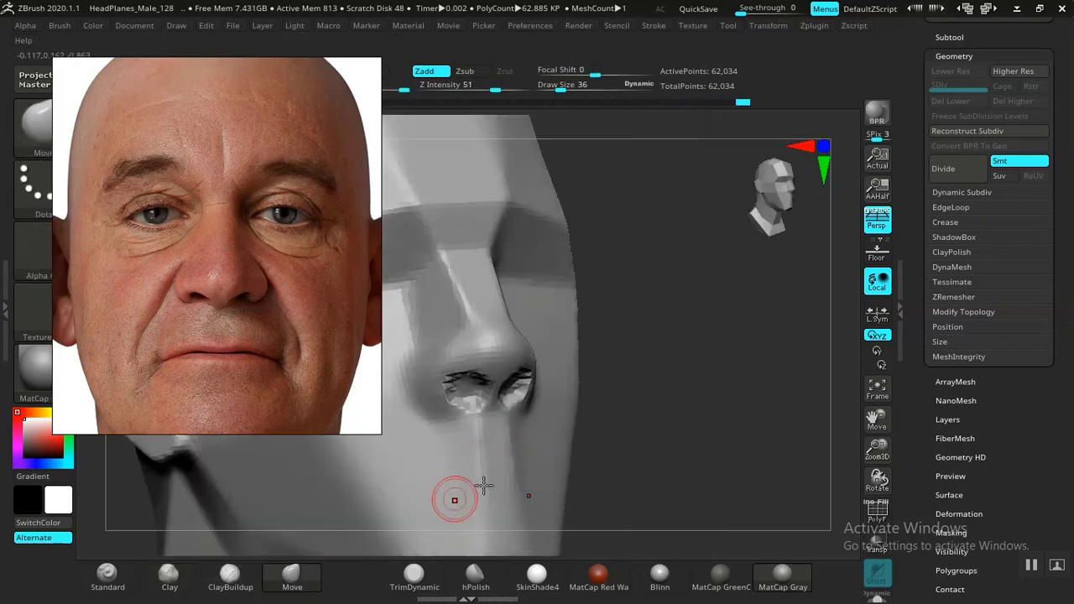
pyautogui.moveTo(456, 499)
pyautogui.mouseDown()
pyautogui.moveTo(636, 401)
pyautogui.moveTo(654, 427)
pyautogui.moveTo(538, 392)
pyautogui.moveTo(531, 375)
pyautogui.moveTo(469, 349)
pyautogui.mouseUp()
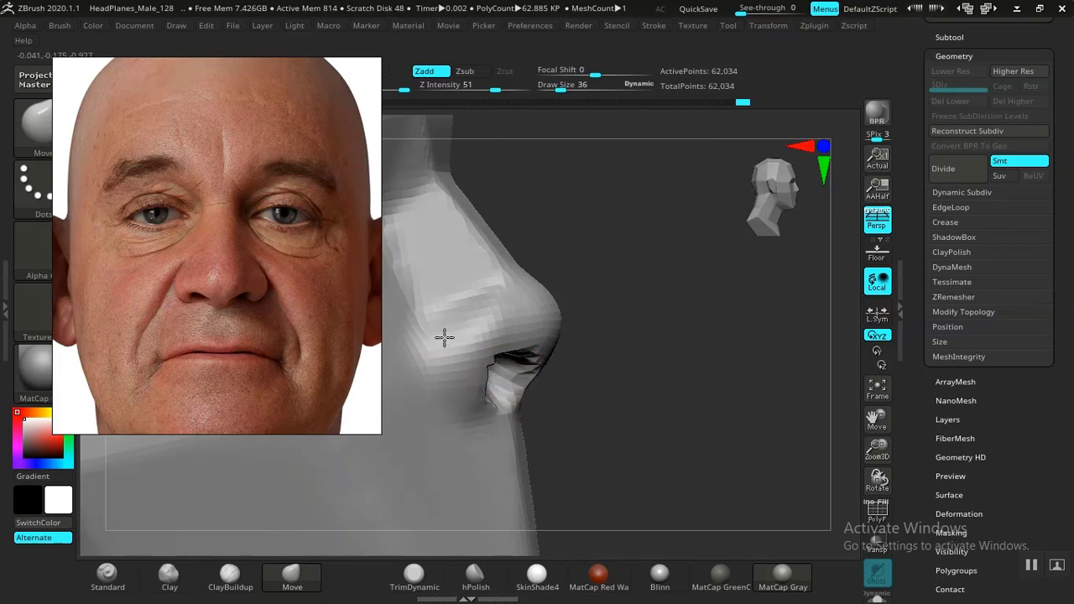
pyautogui.moveTo(649, 395); pyautogui.dragTo(754, 458)
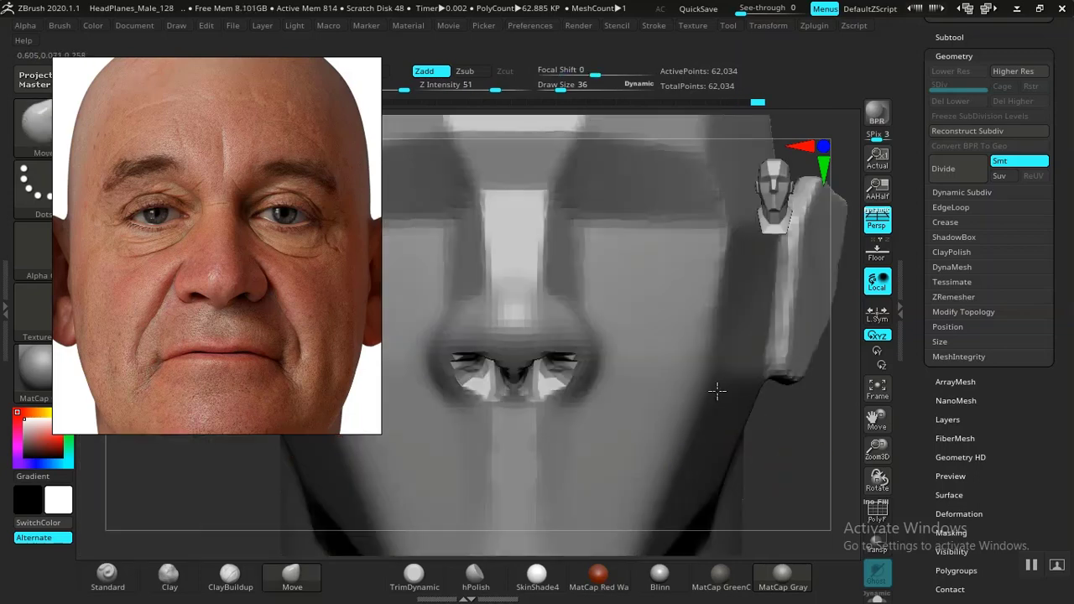
# Step: Enlarge the Move brush's draw size to 72 and pull the nose tip forward and down in profile
pyautogui.keyDown('alt'); pyautogui.moveTo(718, 391); pyautogui.dragTo(468, 423); pyautogui.keyUp('alt')
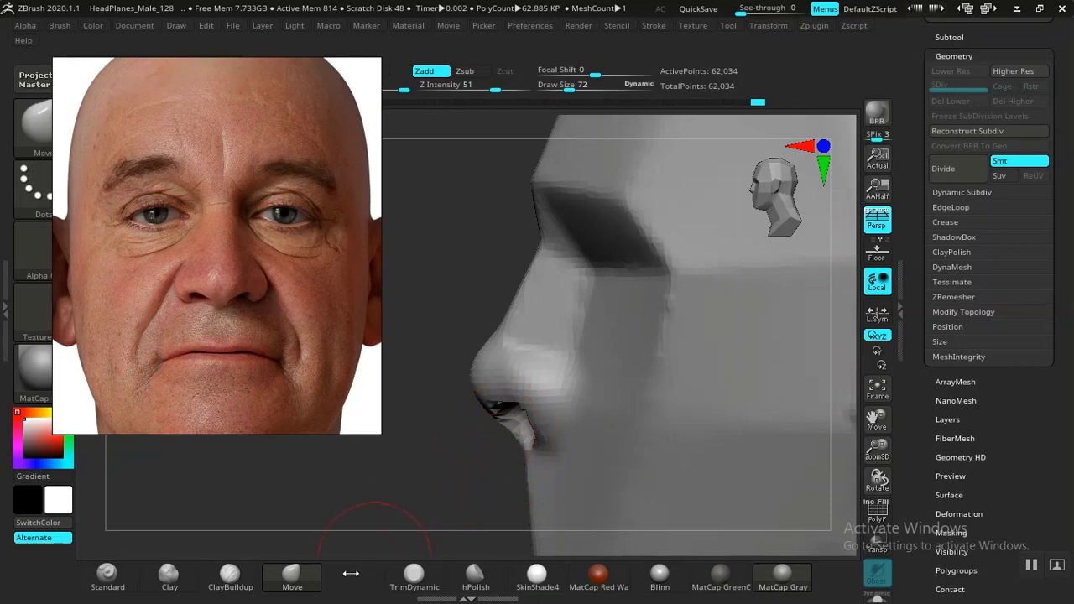
pyautogui.moveTo(477, 433); pyautogui.dragTo(487, 410)
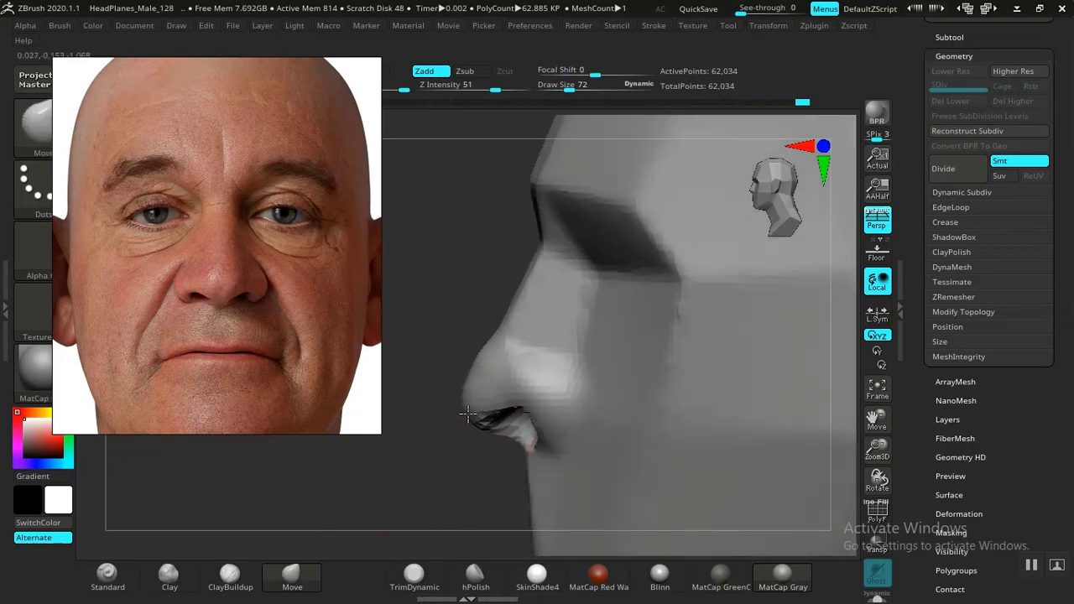
pyautogui.moveTo(505, 451); pyautogui.dragTo(514, 449)
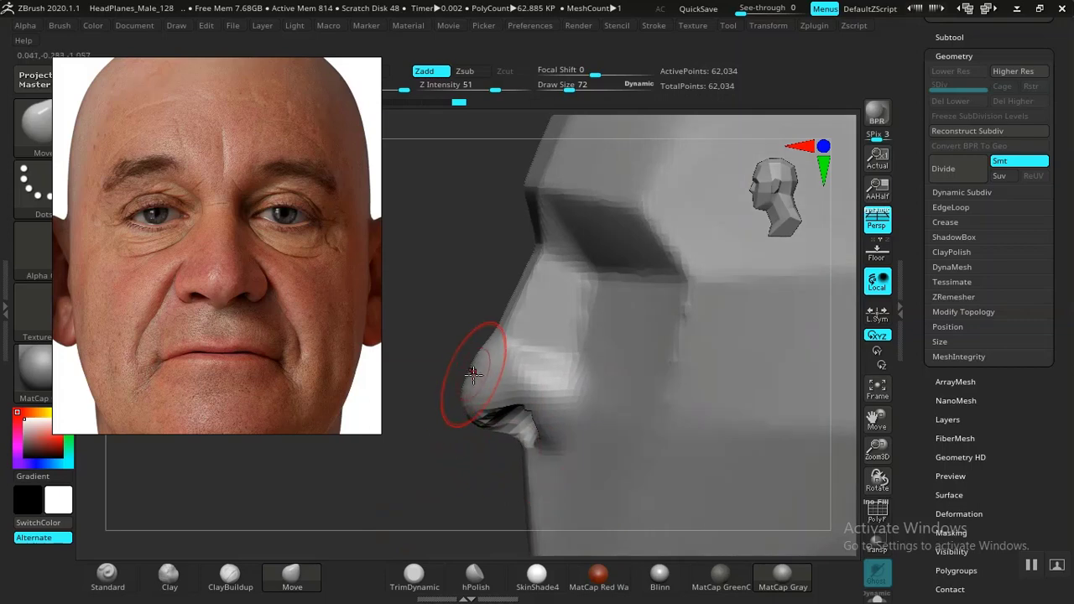
pyautogui.moveTo(453, 450)
pyautogui.mouseDown()
pyautogui.moveTo(461, 477)
pyautogui.moveTo(684, 462)
pyautogui.moveTo(672, 425)
pyautogui.moveTo(662, 429)
pyautogui.moveTo(756, 523)
pyautogui.moveTo(731, 470)
pyautogui.moveTo(683, 499)
pyautogui.moveTo(638, 447)
pyautogui.mouseUp()
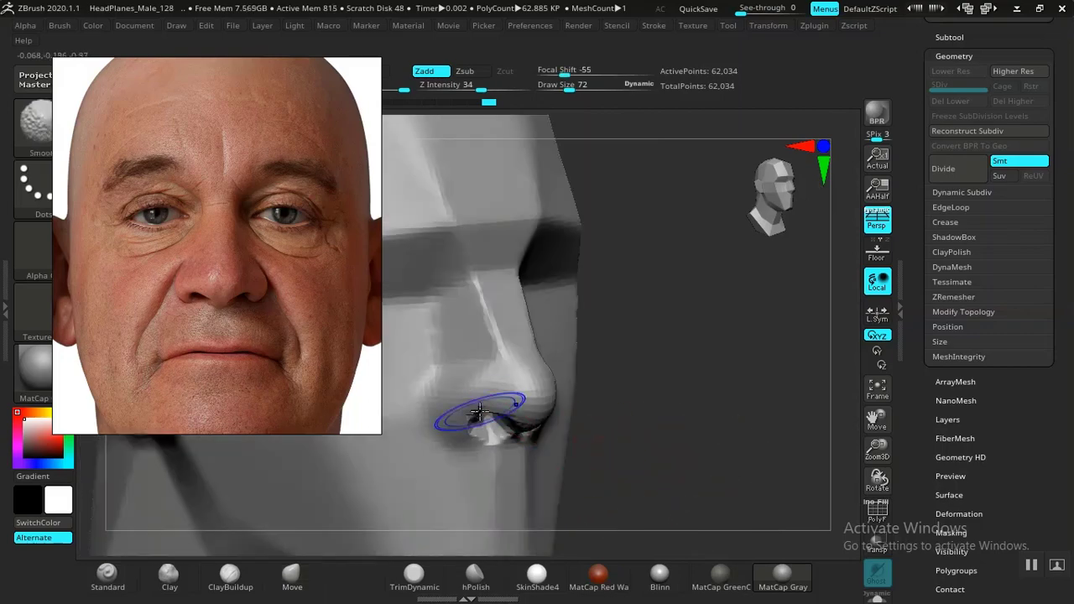
# Step: Switch to the DamStandard brush and reposition the face reference beside the front view of the head
pyautogui.click(473, 579)
pyautogui.press('b')
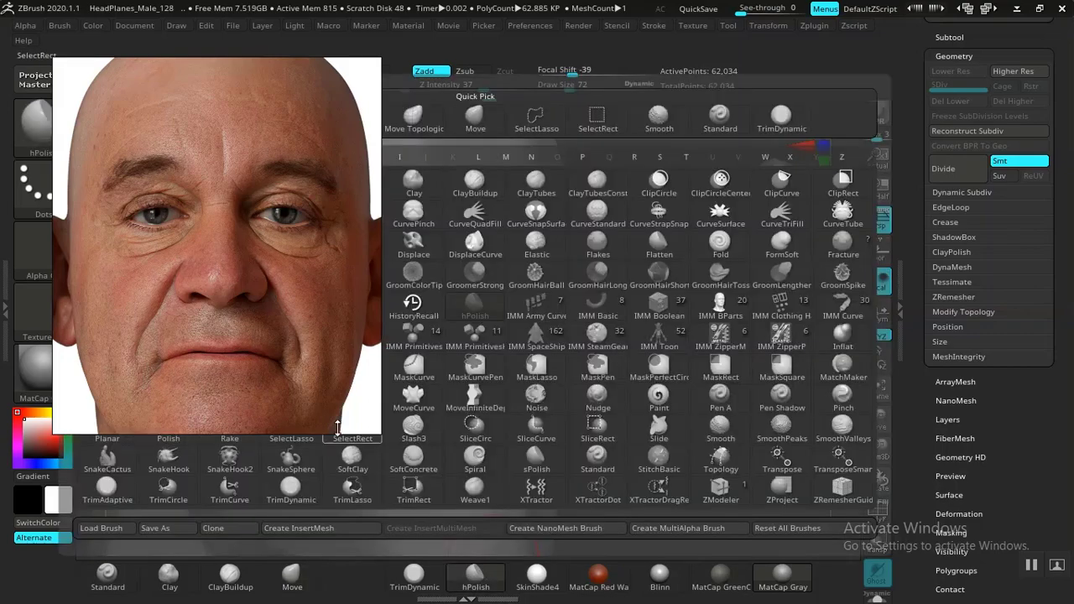
pyautogui.moveTo(237, 311)
pyautogui.mouseDown()
pyautogui.moveTo(963, 222)
pyautogui.moveTo(381, 295)
pyautogui.moveTo(515, 334)
pyautogui.mouseUp()
pyautogui.press('d')
pyautogui.press('s')
pyautogui.moveTo(462, 287); pyautogui.dragTo(341, 307)
pyautogui.moveTo(582, 333); pyautogui.dragTo(765, 352)
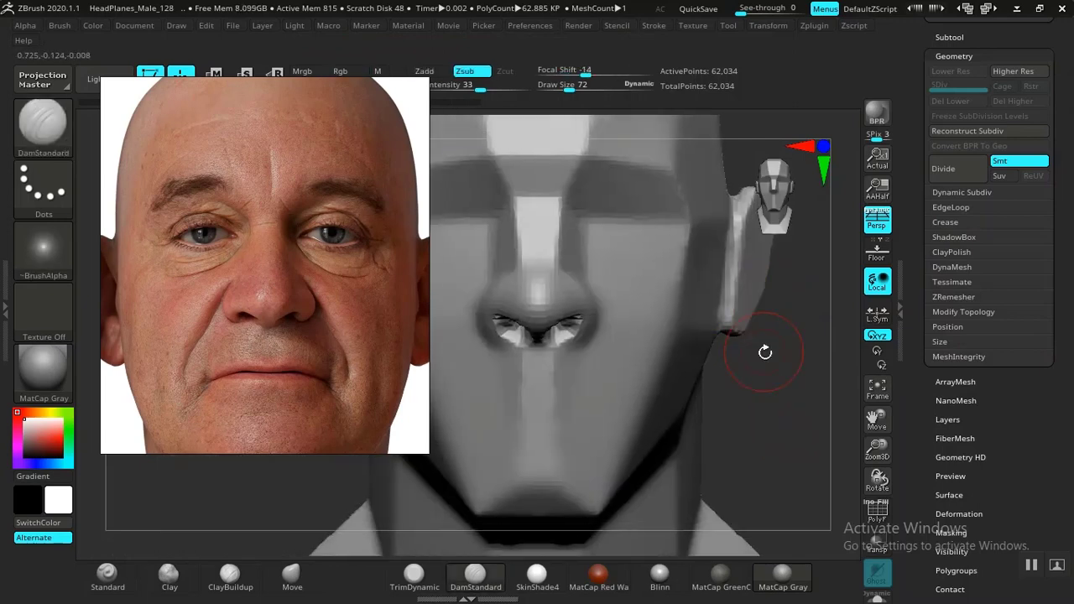
# Step: Smooth the side of the nose bridge and carve a softened crease around the nostril wing with DamStandard
pyautogui.moveTo(783, 413)
pyautogui.mouseDown()
pyautogui.moveTo(791, 410)
pyautogui.moveTo(739, 432)
pyautogui.moveTo(811, 439)
pyautogui.moveTo(781, 446)
pyautogui.moveTo(801, 470)
pyautogui.mouseUp()
pyautogui.moveTo(638, 327)
pyautogui.keyDown('shift'); pyautogui.mouseDown()
pyautogui.moveTo(630, 341)
pyautogui.moveTo(631, 311)
pyautogui.mouseUp(); pyautogui.keyUp('shift')
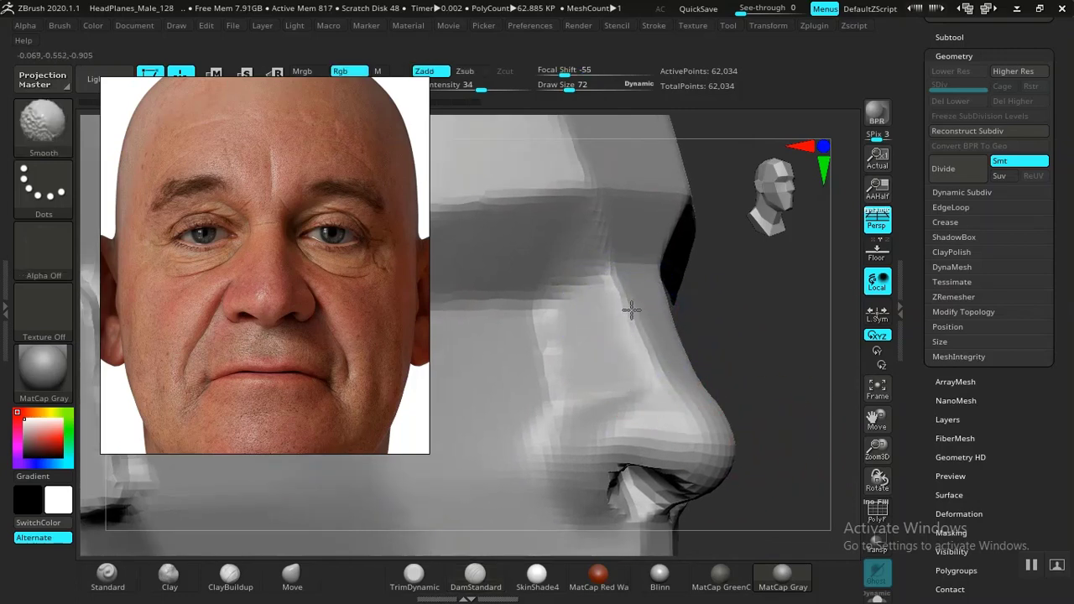
pyautogui.moveTo(779, 382)
pyautogui.keyDown('alt'); pyautogui.mouseDown()
pyautogui.moveTo(756, 440)
pyautogui.moveTo(579, 341)
pyautogui.mouseUp(); pyautogui.keyUp('alt')
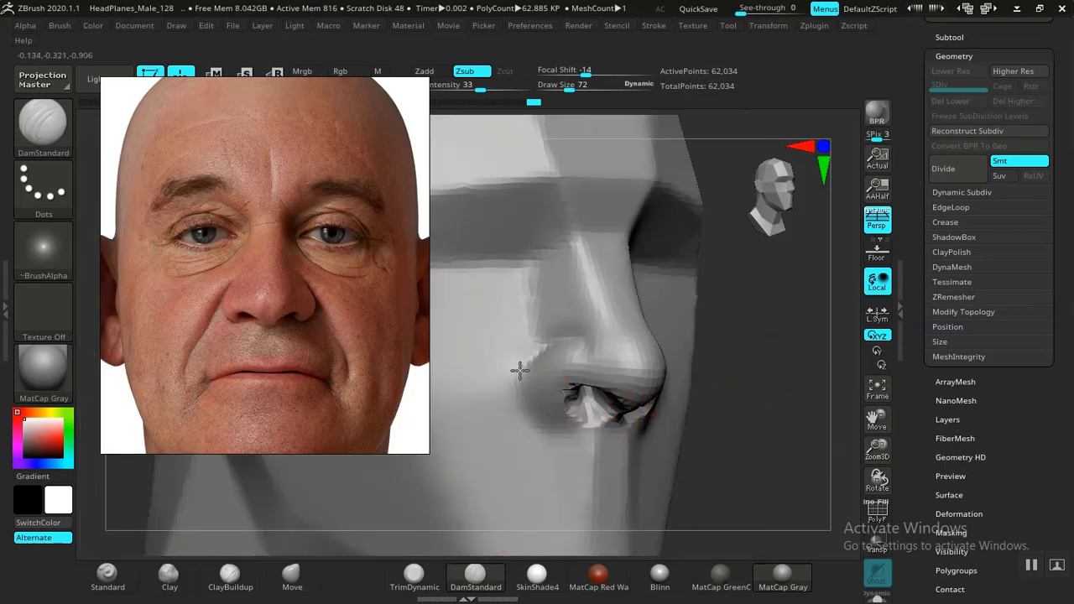
pyautogui.moveTo(529, 404); pyautogui.dragTo(566, 428)
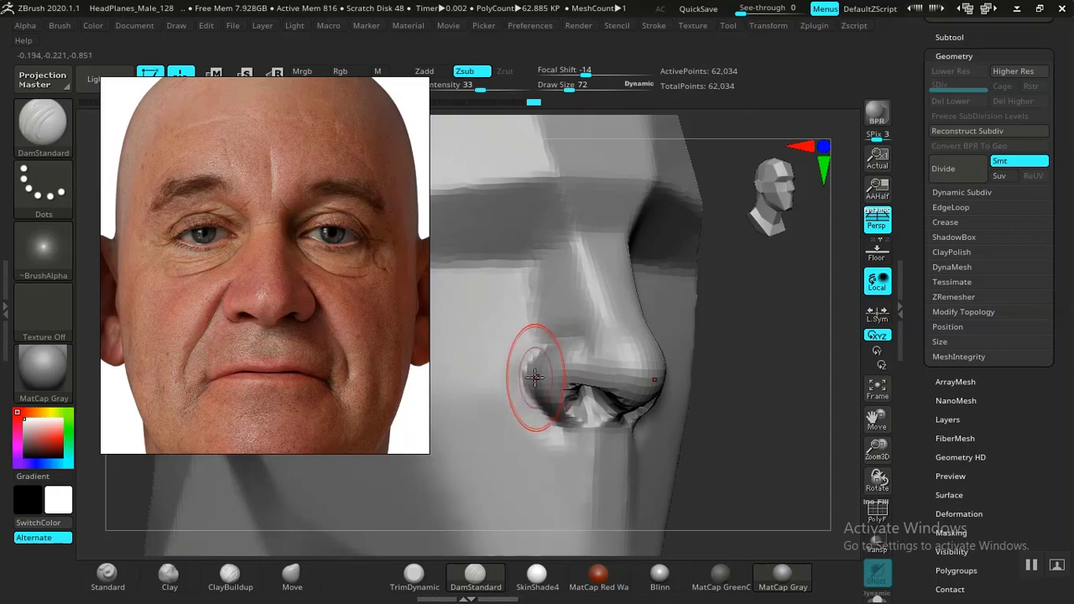
pyautogui.press('shift')
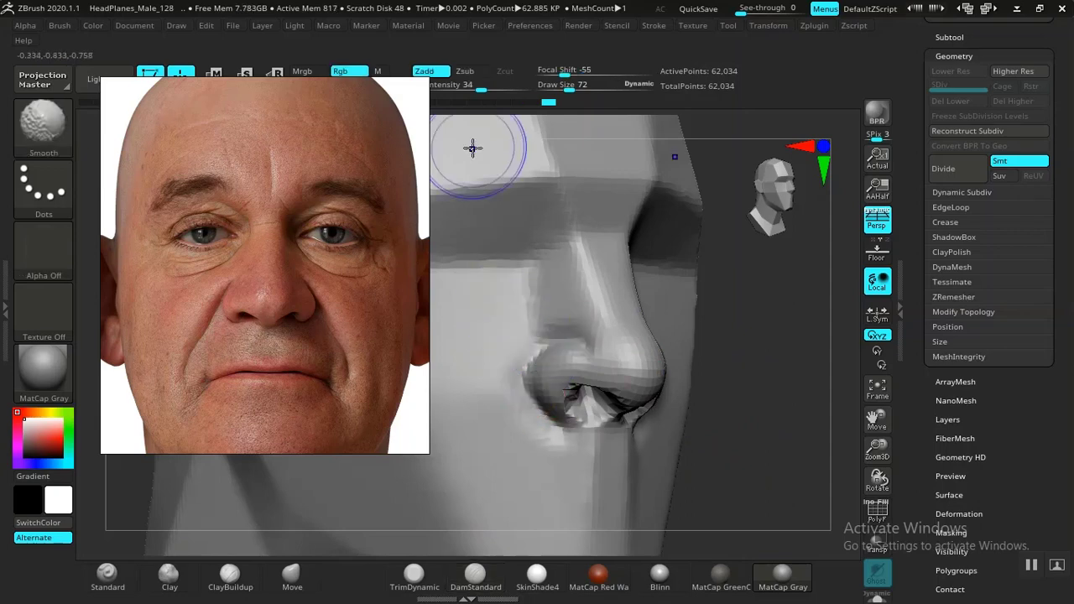
pyautogui.keyDown('shift'); pyautogui.moveTo(529, 373); pyautogui.dragTo(559, 409); pyautogui.keyUp('shift')
pyautogui.keyDown('shift'); pyautogui.moveTo(574, 325); pyautogui.dragTo(585, 342); pyautogui.keyUp('shift')
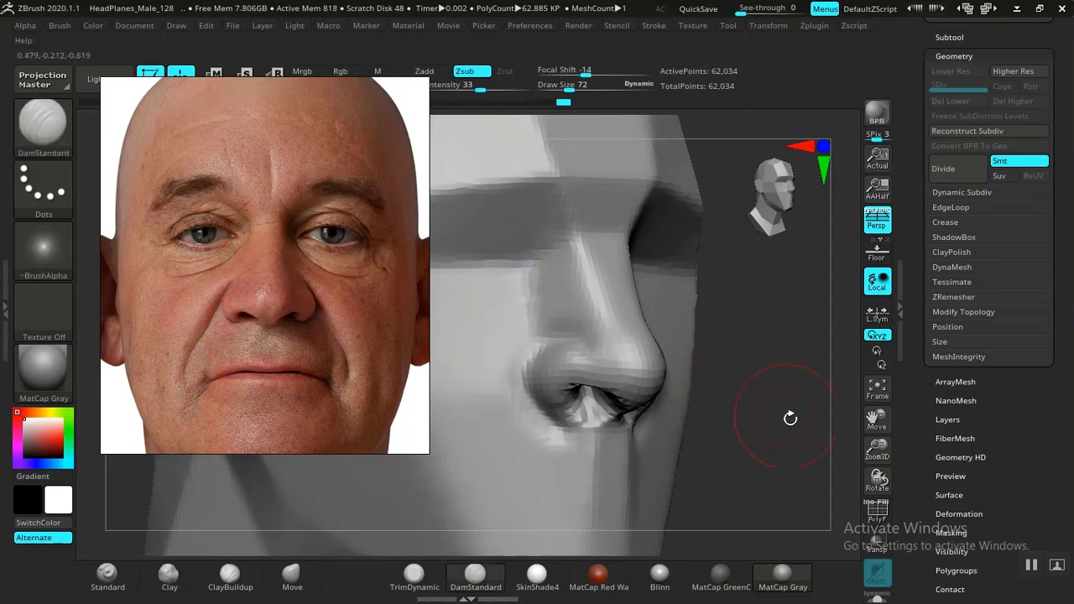
# Step: Adjust the lower rims of the nostrils from the front with the Move brush
pyautogui.moveTo(789, 418)
pyautogui.keyDown('alt'); pyautogui.mouseDown()
pyautogui.moveTo(731, 355)
pyautogui.moveTo(715, 359)
pyautogui.mouseUp(); pyautogui.keyUp('alt')
pyautogui.moveTo(745, 422)
pyautogui.keyDown('alt'); pyautogui.mouseDown()
pyautogui.moveTo(712, 389)
pyautogui.moveTo(744, 451)
pyautogui.moveTo(758, 452)
pyautogui.mouseUp(); pyautogui.keyUp('alt')
pyautogui.moveTo(655, 425); pyautogui.dragTo(677, 408)
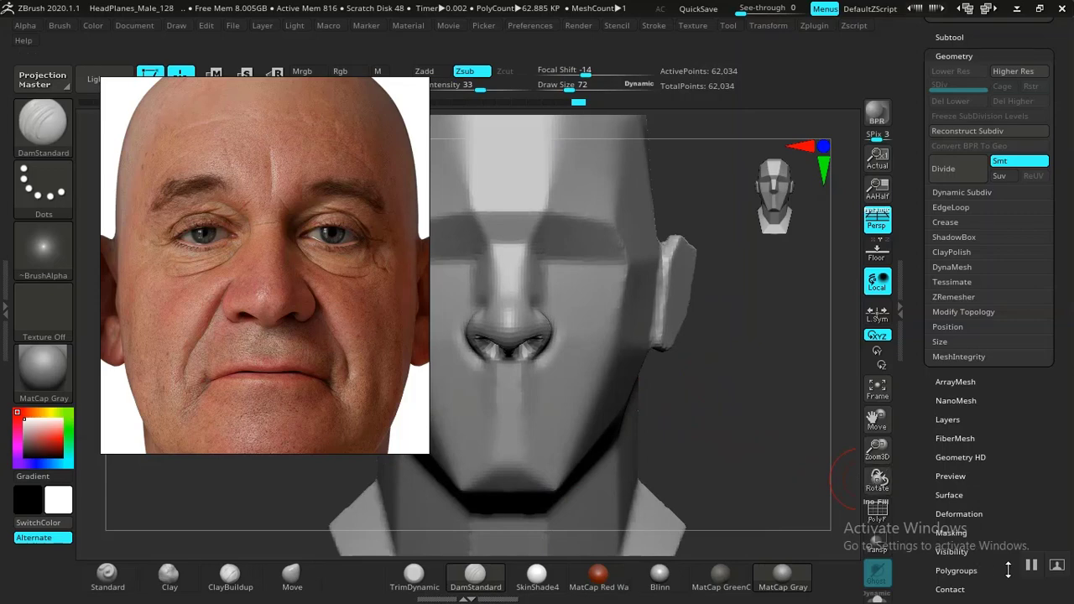
pyautogui.moveTo(617, 415); pyautogui.dragTo(763, 514)
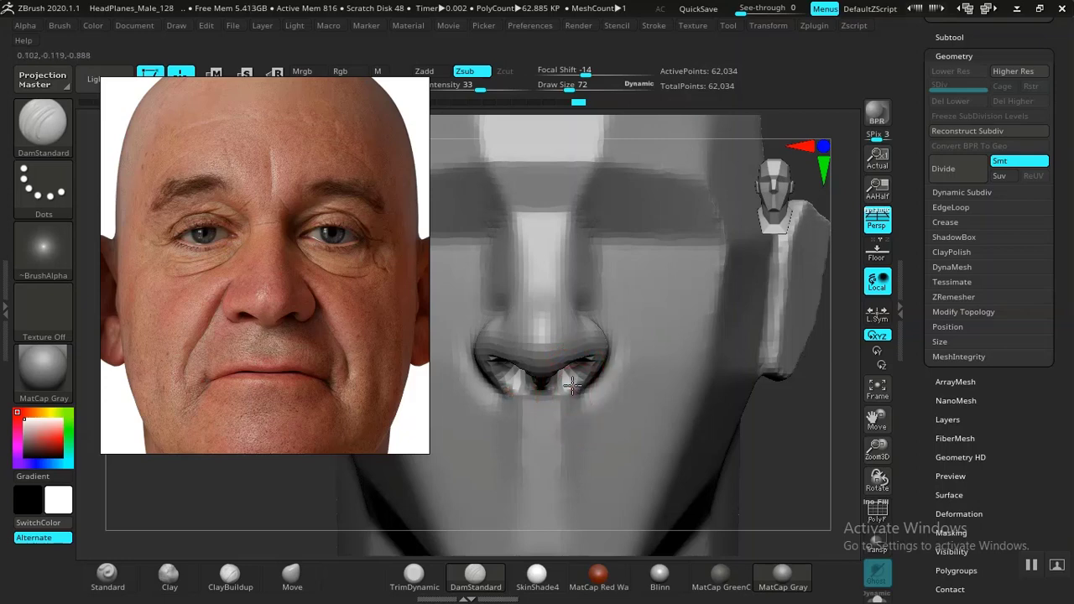
pyautogui.click(288, 577)
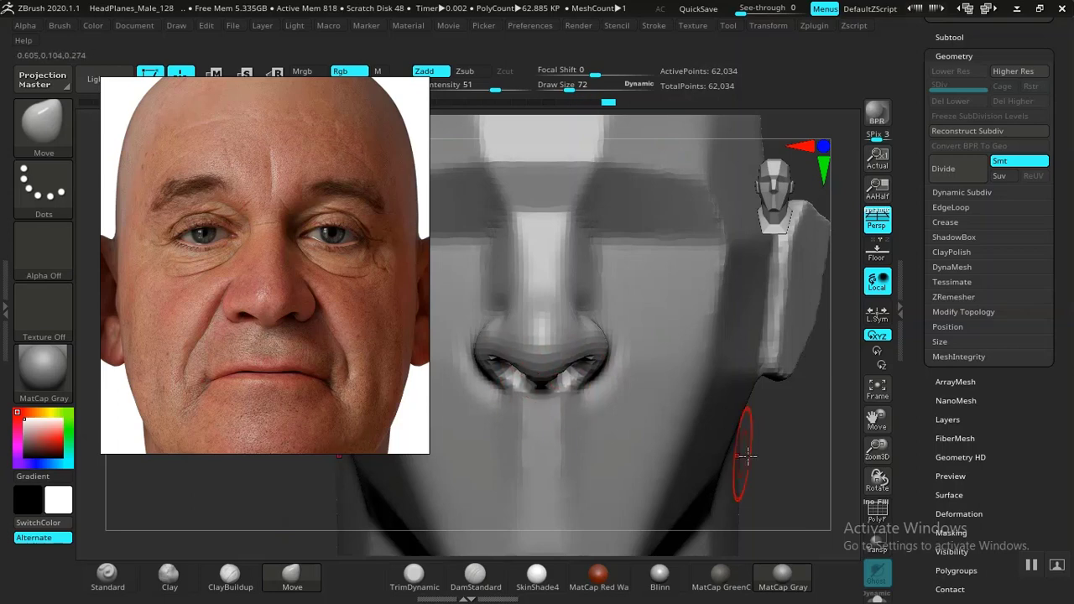
# Step: Build up the area between the nostrils with the Clay brush and remesh the head with DynaMesh
pyautogui.moveTo(793, 458)
pyautogui.mouseDown()
pyautogui.moveTo(789, 369)
pyautogui.moveTo(776, 352)
pyautogui.mouseUp()
pyautogui.click(192, 576)
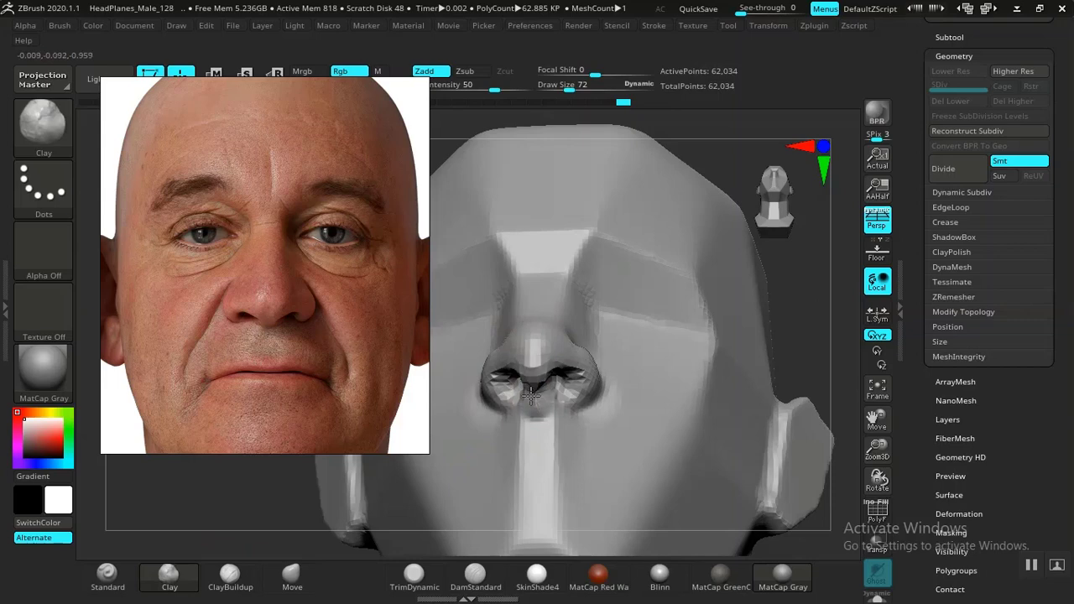
pyautogui.moveTo(798, 343)
pyautogui.mouseDown()
pyautogui.moveTo(823, 359)
pyautogui.moveTo(761, 434)
pyautogui.moveTo(684, 348)
pyautogui.moveTo(774, 419)
pyautogui.moveTo(768, 474)
pyautogui.mouseUp()
pyautogui.moveTo(817, 437)
pyautogui.mouseDown()
pyautogui.moveTo(731, 429)
pyautogui.moveTo(739, 449)
pyautogui.moveTo(700, 403)
pyautogui.moveTo(727, 439)
pyautogui.moveTo(792, 456)
pyautogui.mouseUp()
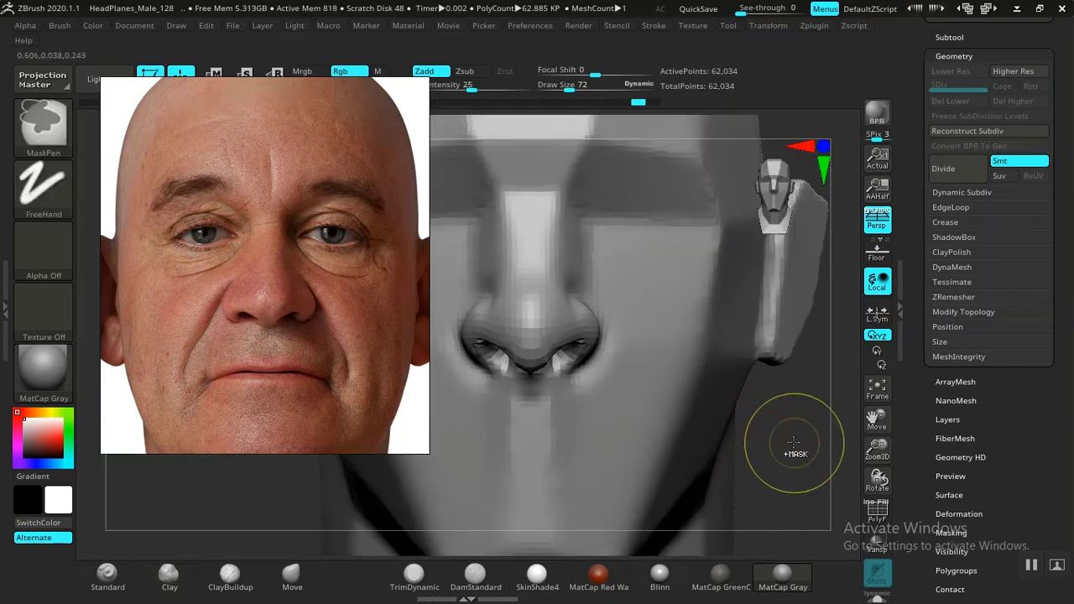
pyautogui.moveTo(809, 416)
pyautogui.keyDown('ctrl'); pyautogui.mouseDown()
pyautogui.moveTo(797, 451)
pyautogui.moveTo(744, 424)
pyautogui.moveTo(784, 453)
pyautogui.moveTo(587, 348)
pyautogui.moveTo(720, 370)
pyautogui.moveTo(580, 376)
pyautogui.mouseUp(); pyautogui.keyUp('ctrl')
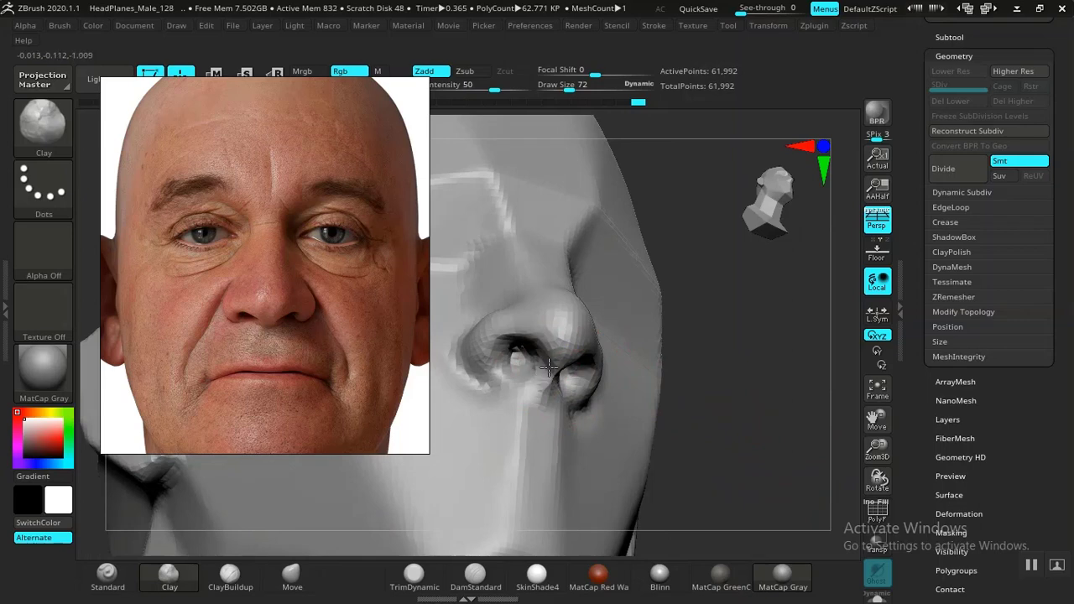
# Step: Fill out and smooth the columella between the nostrils with the Clay brush from below and from the side
pyautogui.press('ctrl')
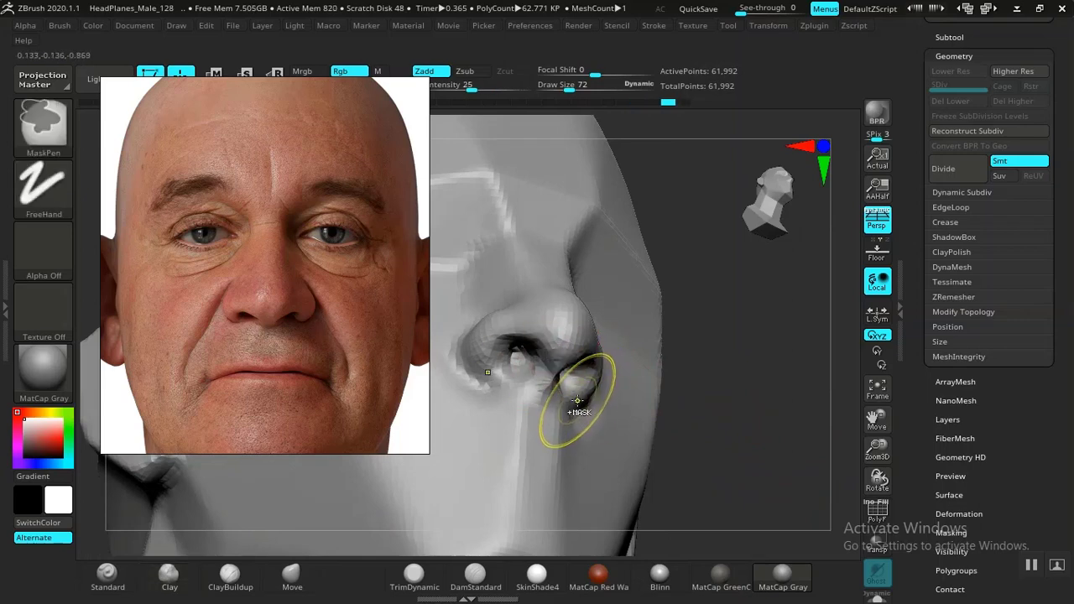
pyautogui.press('shift')
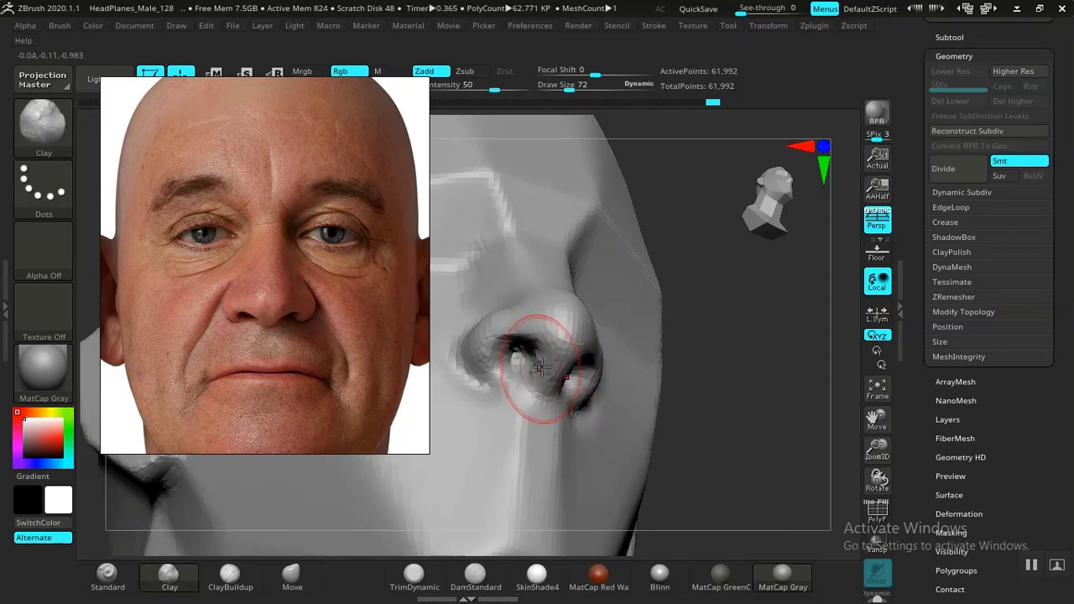
pyautogui.moveTo(737, 420); pyautogui.dragTo(688, 470)
pyautogui.moveTo(819, 432); pyautogui.dragTo(705, 428)
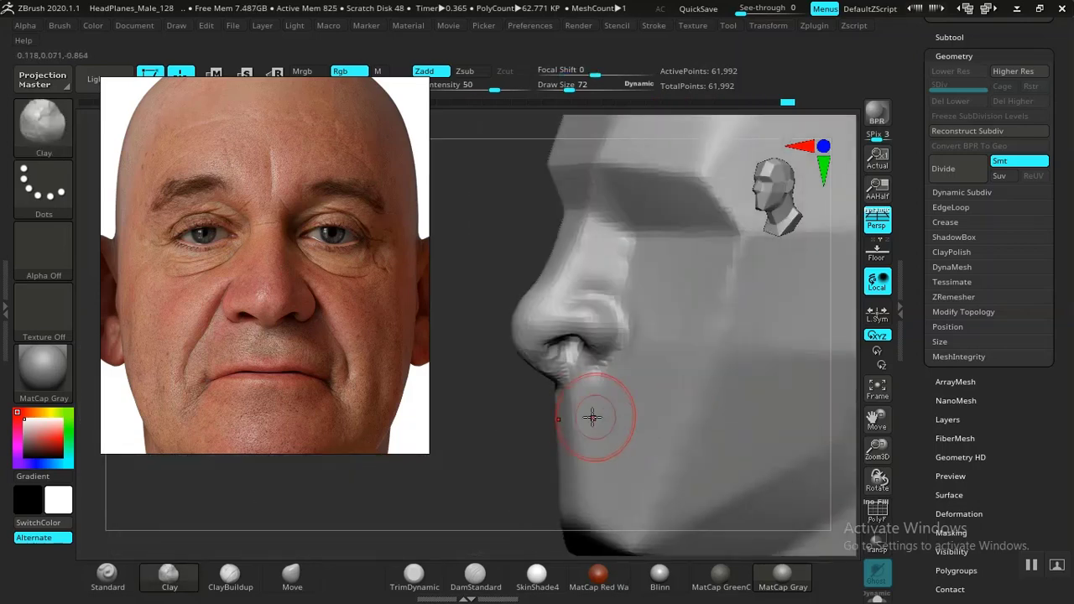
pyautogui.keyDown('shift'); pyautogui.moveTo(587, 413); pyautogui.dragTo(557, 388); pyautogui.keyUp('shift')
# Step: Reshape the underside of the nose and lift the nostril rim in side view with the Move brush
pyautogui.click(292, 577)
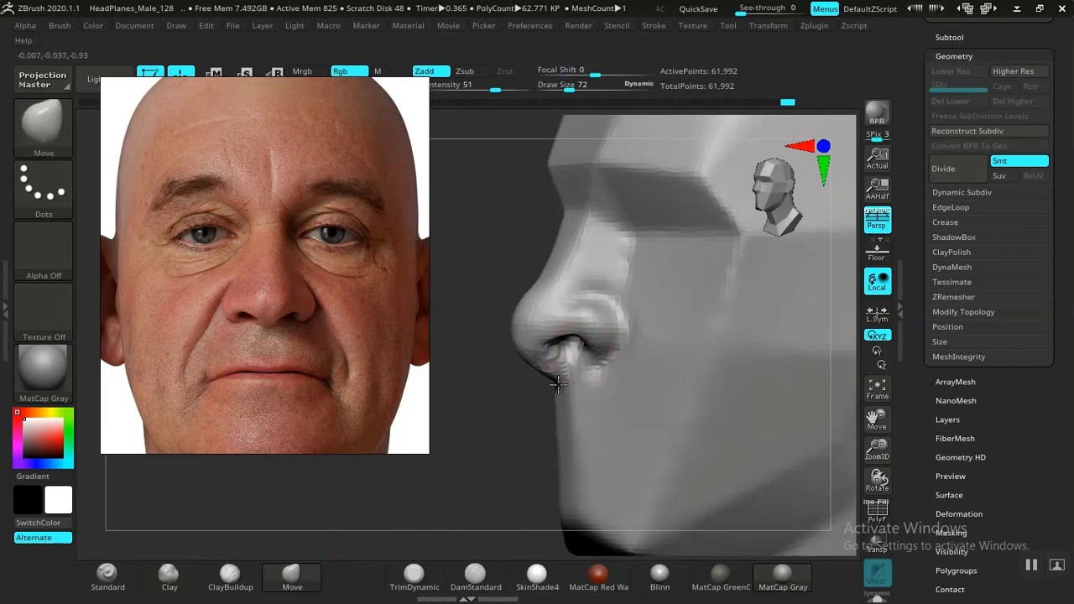
pyautogui.press('shift')
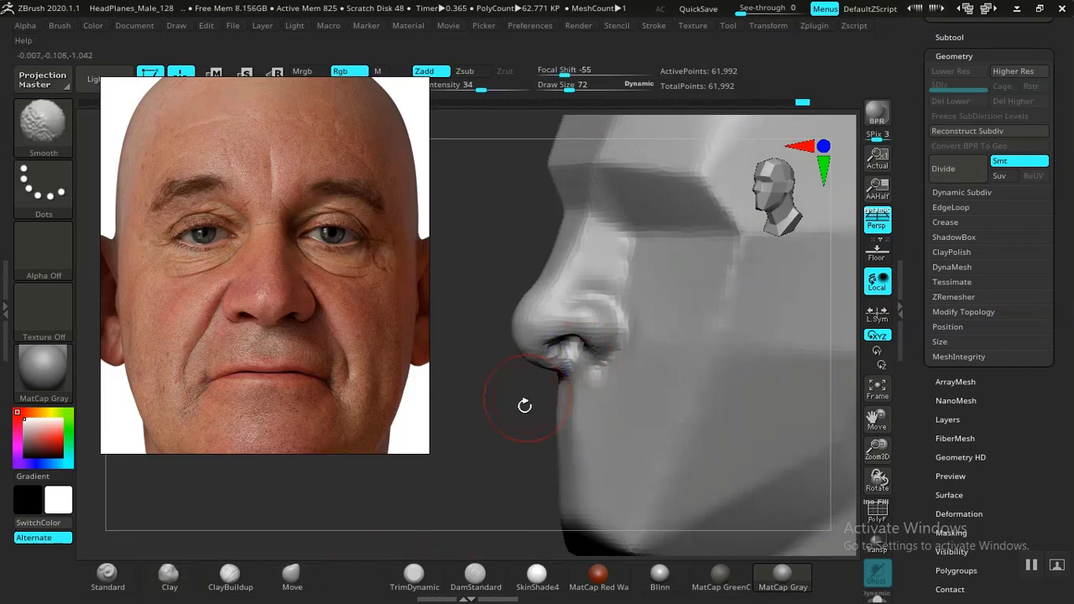
pyautogui.moveTo(525, 406)
pyautogui.mouseDown()
pyautogui.moveTo(816, 405)
pyautogui.moveTo(719, 396)
pyautogui.moveTo(801, 478)
pyautogui.moveTo(576, 470)
pyautogui.moveTo(498, 480)
pyautogui.moveTo(523, 459)
pyautogui.moveTo(511, 479)
pyautogui.moveTo(599, 468)
pyautogui.mouseUp()
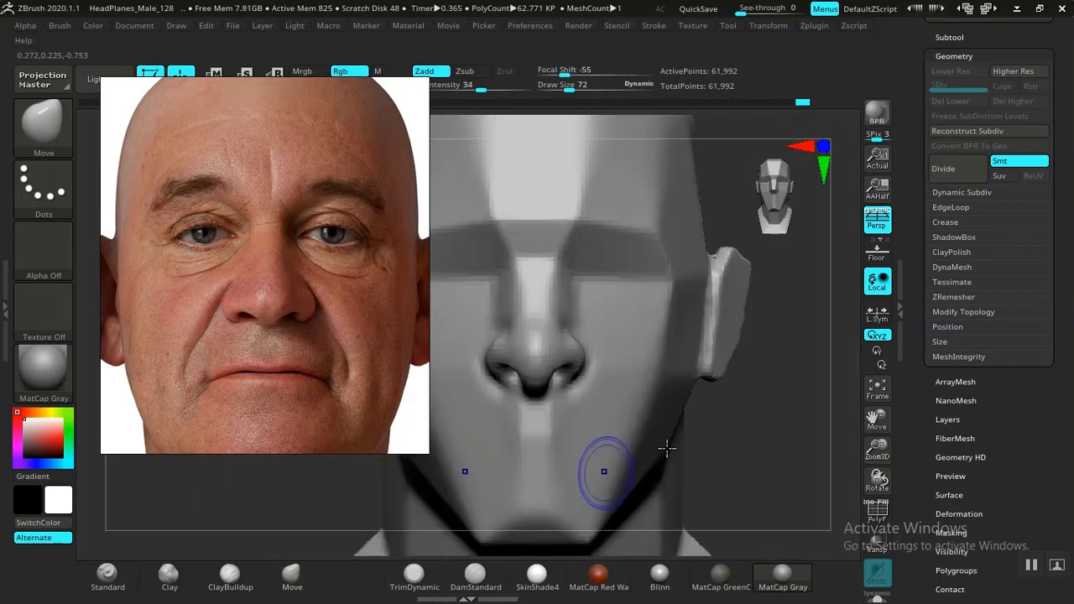
pyautogui.moveTo(794, 445)
pyautogui.mouseDown()
pyautogui.moveTo(811, 463)
pyautogui.moveTo(821, 456)
pyautogui.moveTo(725, 440)
pyautogui.moveTo(657, 415)
pyautogui.moveTo(756, 472)
pyautogui.mouseUp()
pyautogui.keyDown('ctrl'); pyautogui.moveTo(755, 472); pyautogui.dragTo(756, 520, button='right'); pyautogui.keyUp('ctrl')
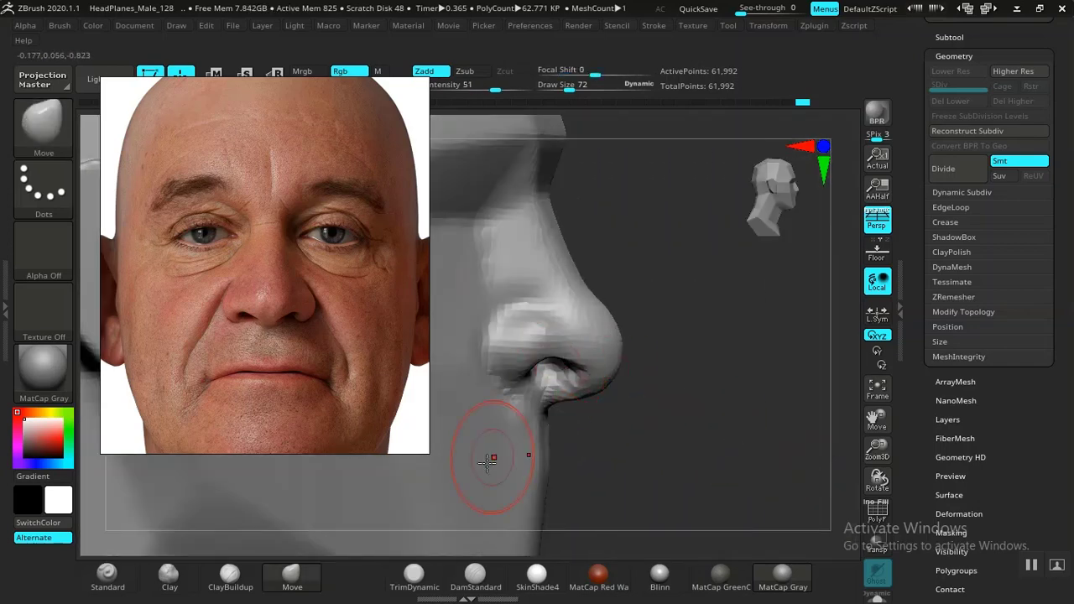
pyautogui.moveTo(579, 377); pyautogui.dragTo(568, 366)
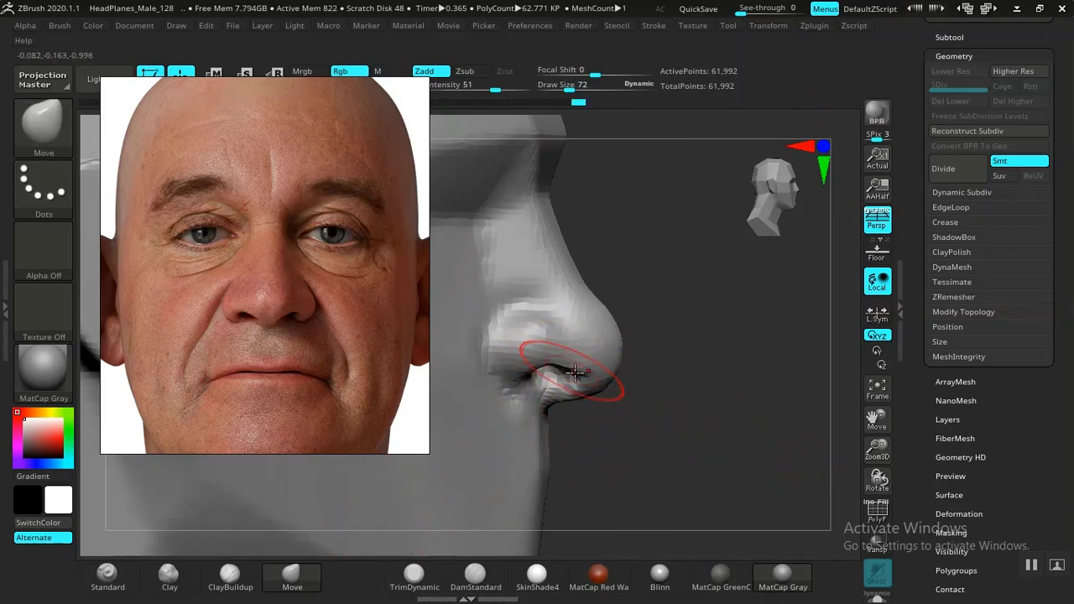
# Step: Adjust the nostril wing from a three-quarter view with the Move brush, checking the nose from several angles
pyautogui.keyDown('ctrl'); pyautogui.moveTo(718, 445); pyautogui.dragTo(638, 403, button='right'); pyautogui.keyUp('ctrl')
pyautogui.keyDown('shift'); pyautogui.moveTo(638, 403); pyautogui.dragTo(772, 477); pyautogui.keyUp('shift')
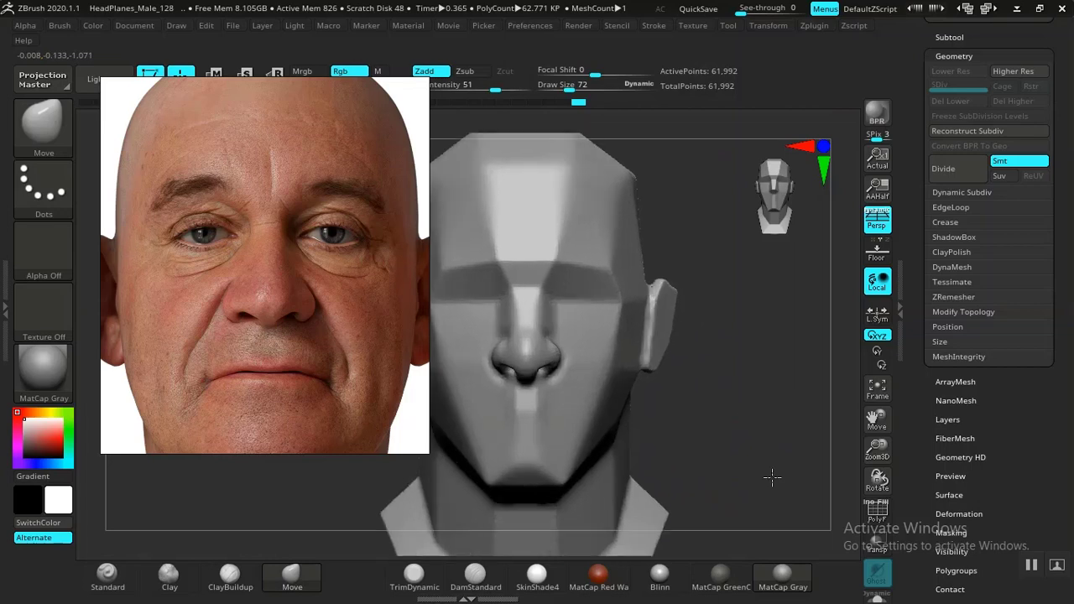
pyautogui.keyDown('ctrl'); pyautogui.moveTo(773, 478); pyautogui.dragTo(770, 462, button='right'); pyautogui.keyUp('ctrl')
pyautogui.moveTo(769, 463); pyautogui.dragTo(611, 477)
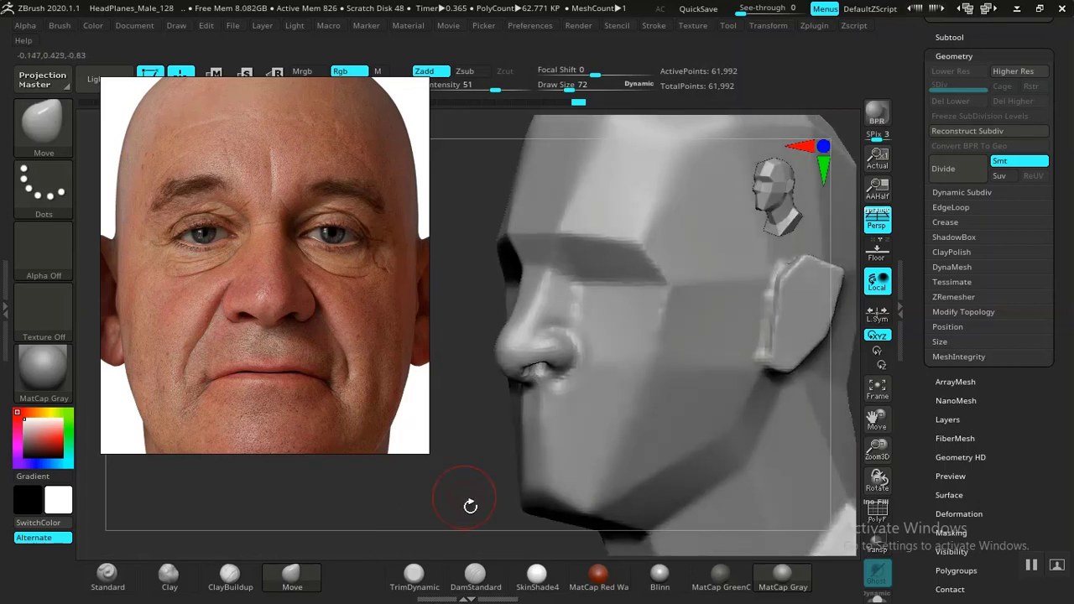
pyautogui.moveTo(470, 506); pyautogui.dragTo(748, 407)
pyautogui.keyDown('ctrl'); pyautogui.moveTo(748, 408); pyautogui.dragTo(784, 489, button='right'); pyautogui.keyUp('ctrl')
pyautogui.moveTo(784, 489)
pyautogui.mouseDown()
pyautogui.moveTo(819, 471)
pyautogui.moveTo(723, 439)
pyautogui.mouseUp()
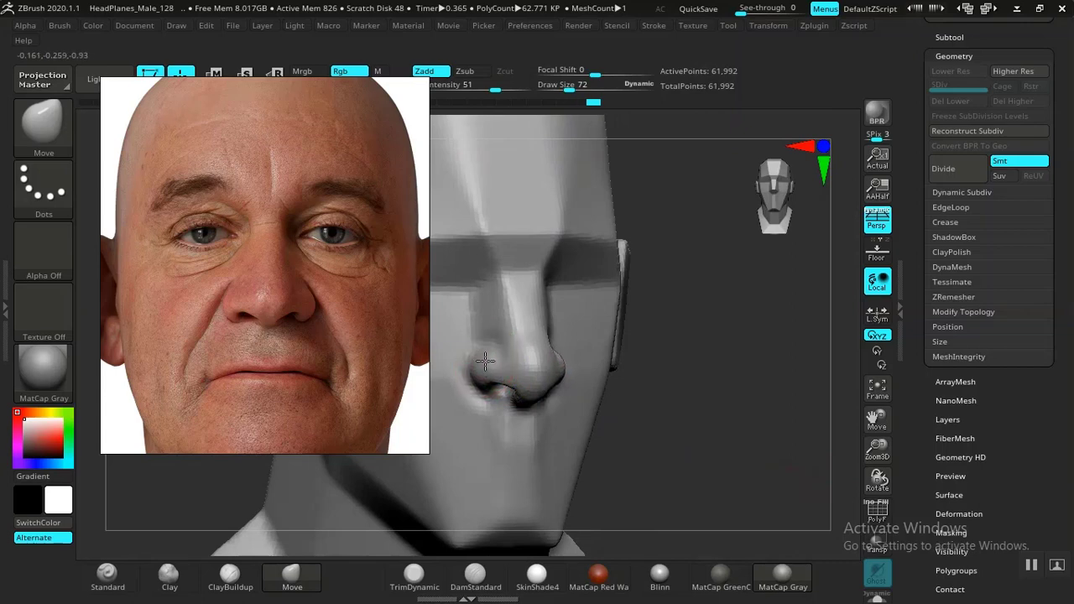
# Step: Refine the curve of the nostril rim in close-up side profile with the Move brush
pyautogui.keyDown('ctrl'); pyautogui.moveTo(737, 438); pyautogui.dragTo(690, 419, button='right'); pyautogui.keyUp('ctrl')
pyautogui.keyDown('shift'); pyautogui.moveTo(691, 419); pyautogui.dragTo(743, 418); pyautogui.keyUp('shift')
pyautogui.keyDown('ctrl'); pyautogui.moveTo(743, 418); pyautogui.dragTo(800, 555, button='right'); pyautogui.keyUp('ctrl')
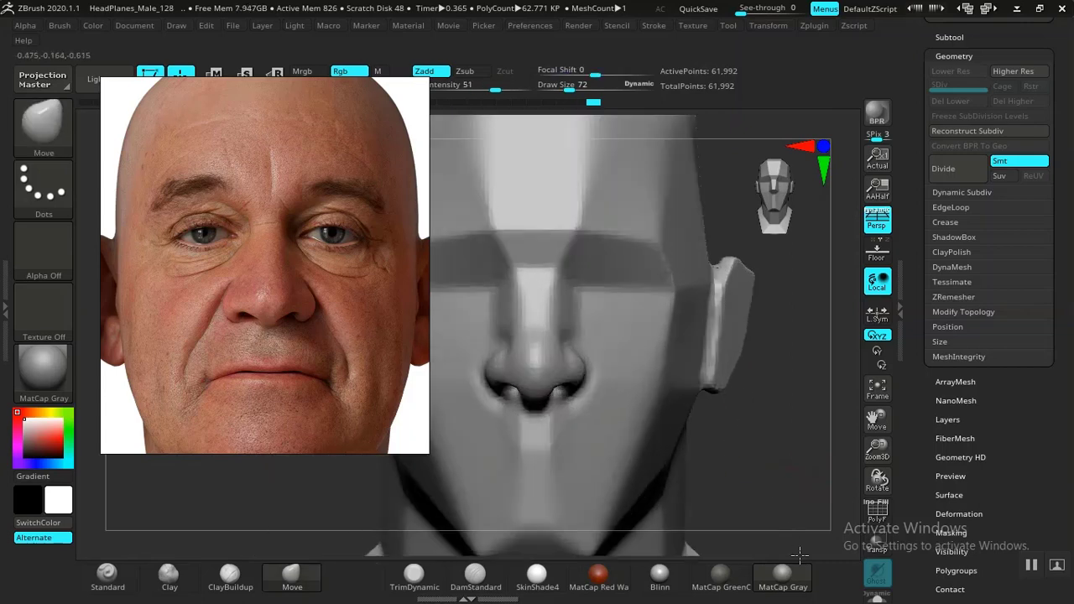
pyautogui.moveTo(800, 556); pyautogui.dragTo(543, 331)
pyautogui.moveTo(460, 480); pyautogui.dragTo(521, 489)
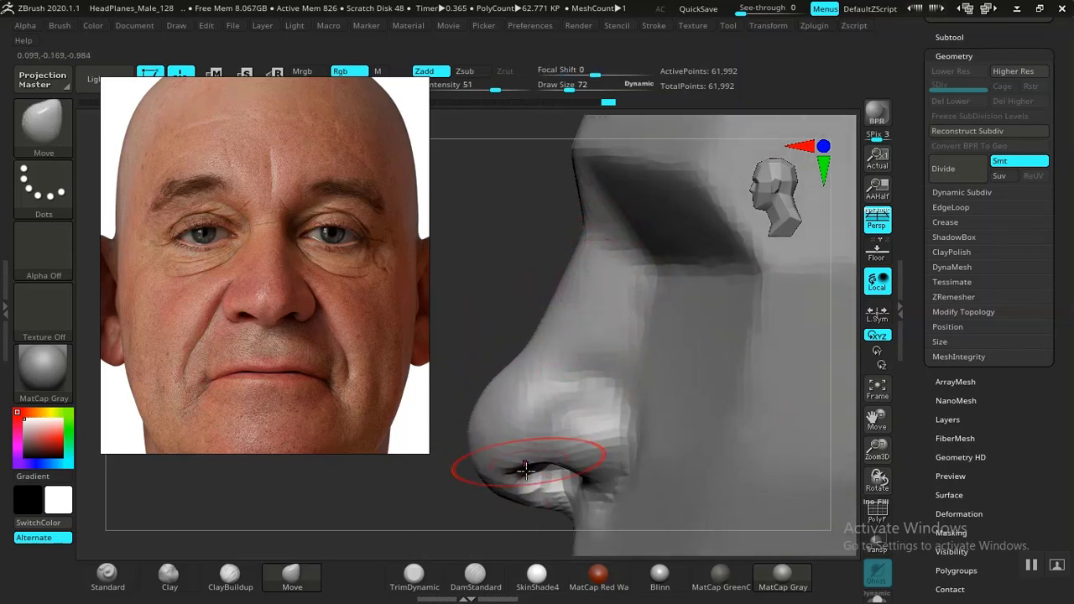
# Step: Switch to the DamStandard brush and smooth the sides of the nose bridge
pyautogui.click(475, 575)
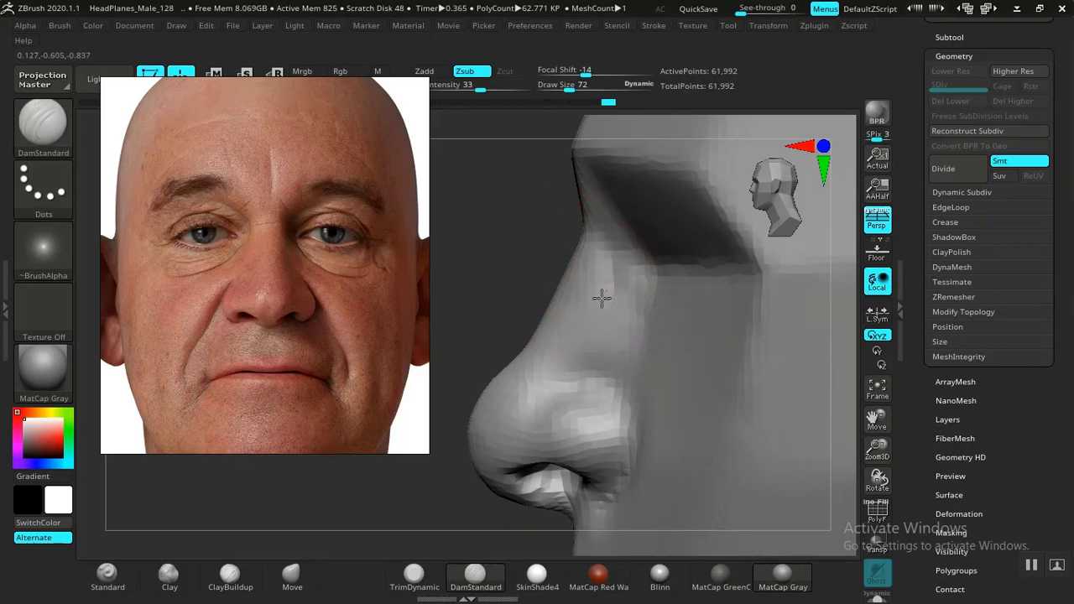
pyautogui.press('shift')
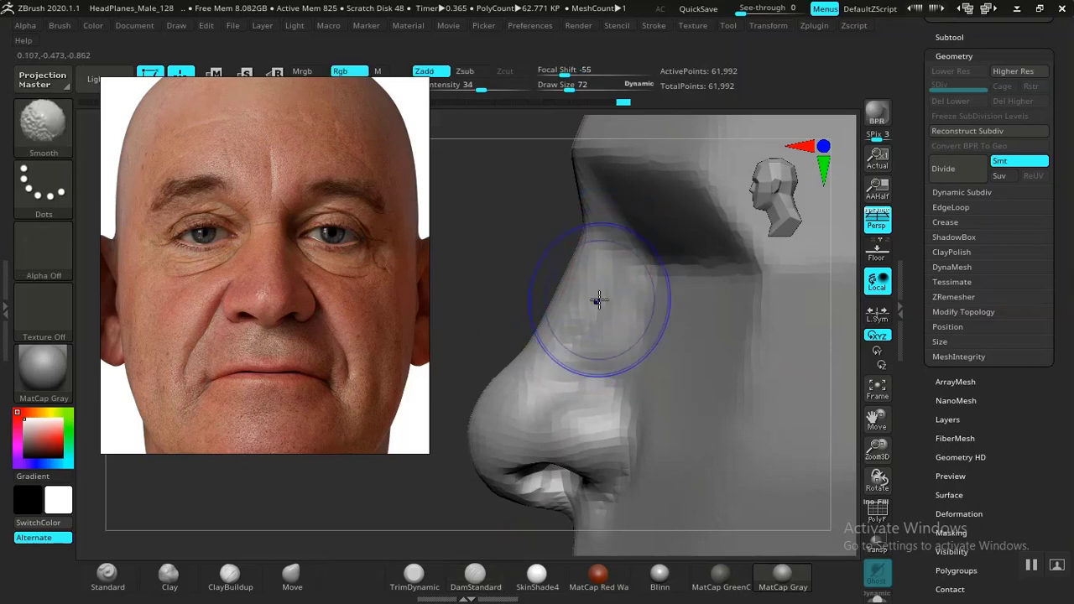
pyautogui.moveTo(520, 257)
pyautogui.keyDown('alt'); pyautogui.mouseDown()
pyautogui.moveTo(544, 437)
pyautogui.moveTo(585, 470)
pyautogui.moveTo(755, 442)
pyautogui.moveTo(811, 528)
pyautogui.moveTo(568, 407)
pyautogui.mouseUp(); pyautogui.keyUp('alt')
pyautogui.press('shift')
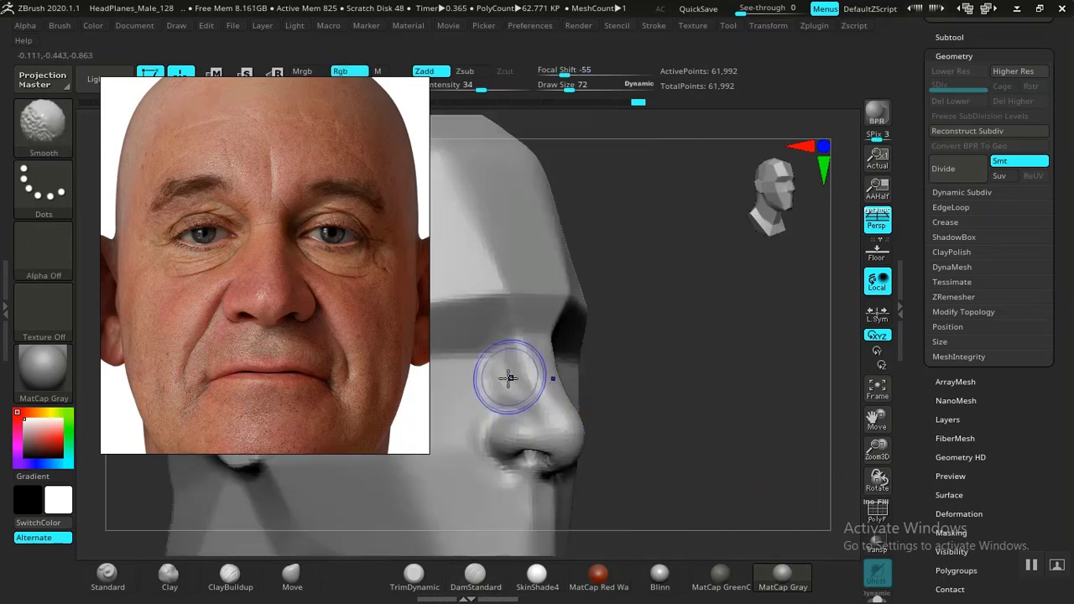
pyautogui.keyDown('alt'); pyautogui.moveTo(724, 408); pyautogui.dragTo(784, 440); pyautogui.keyUp('alt')
pyautogui.keyDown('alt'); pyautogui.moveTo(803, 431); pyautogui.dragTo(728, 412); pyautogui.keyUp('alt')
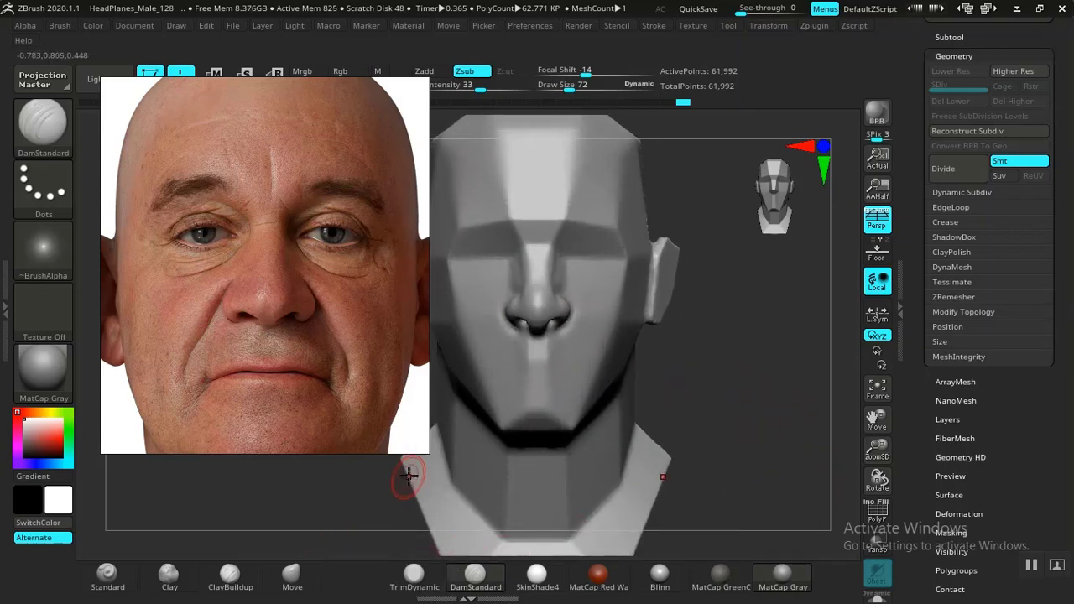
# Step: Enlarge the draw size to 144 and adjust the base of the nose from the front with the Move brush
pyautogui.press(']')
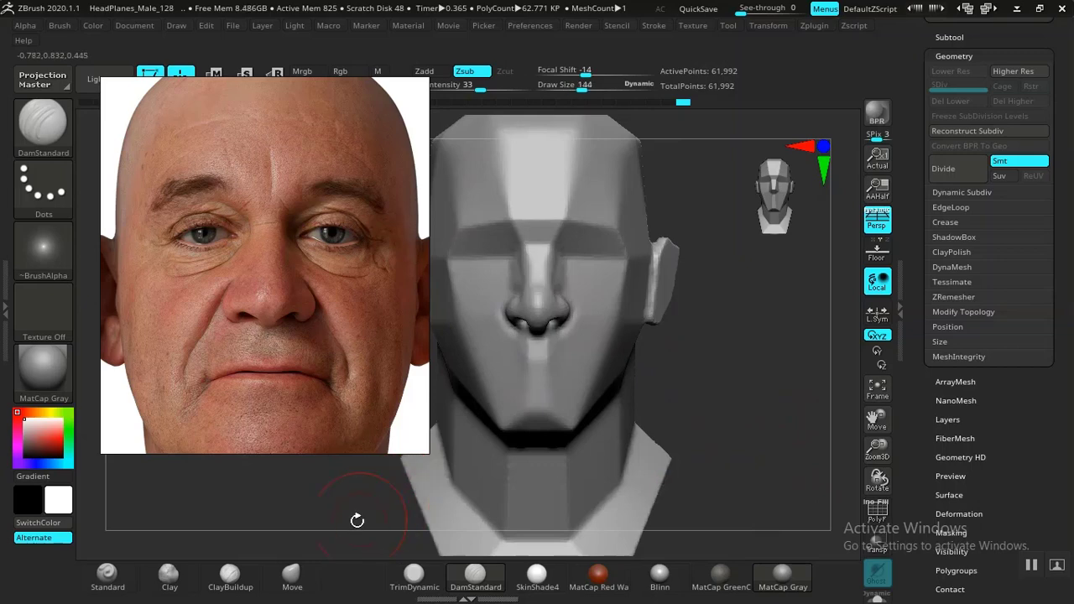
pyautogui.click(292, 574)
pyautogui.keyDown('alt'); pyautogui.moveTo(709, 424); pyautogui.dragTo(749, 453); pyautogui.keyUp('alt')
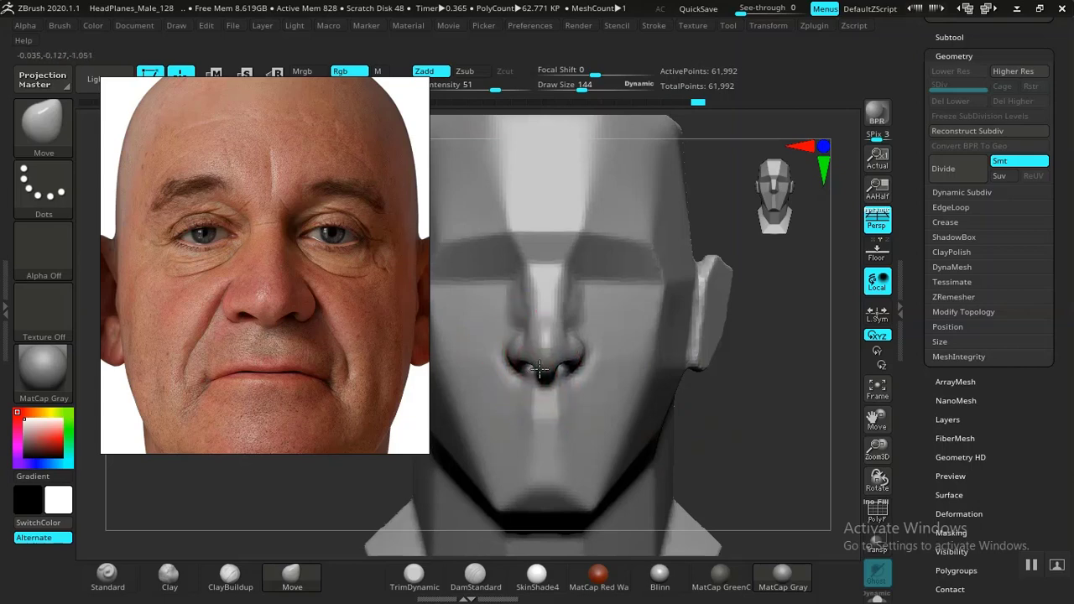
pyautogui.moveTo(831, 419); pyautogui.dragTo(827, 491)
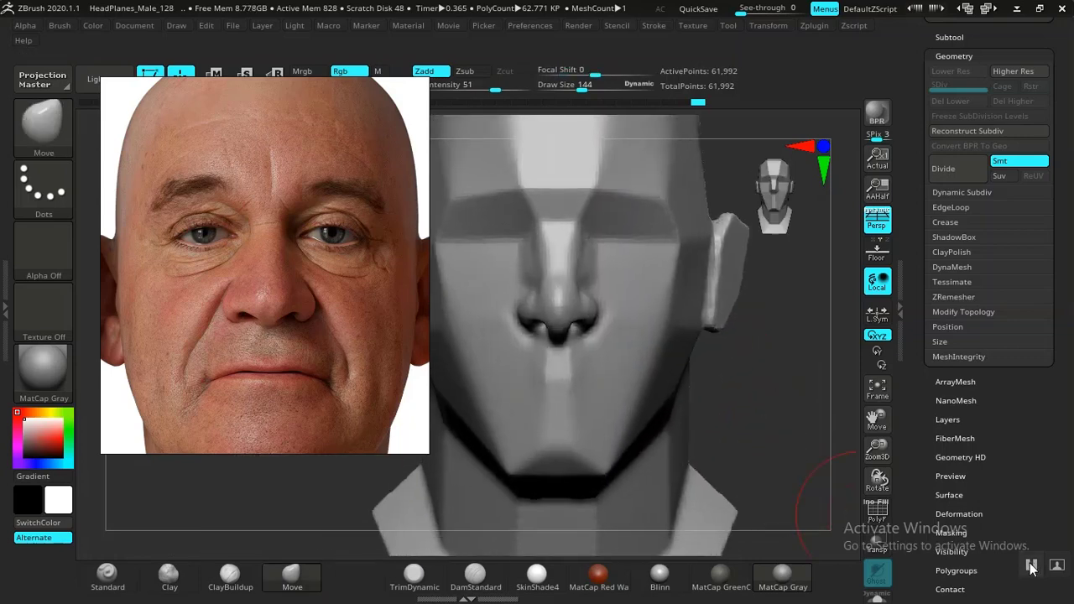
pyautogui.moveTo(792, 453)
pyautogui.mouseDown()
pyautogui.moveTo(732, 455)
pyautogui.moveTo(763, 444)
pyautogui.moveTo(758, 415)
pyautogui.moveTo(775, 406)
pyautogui.moveTo(820, 480)
pyautogui.moveTo(798, 453)
pyautogui.moveTo(585, 389)
pyautogui.mouseUp()
# Step: Narrow the bridge and sides of the nose from the front with the Move brush
pyautogui.click(476, 578)
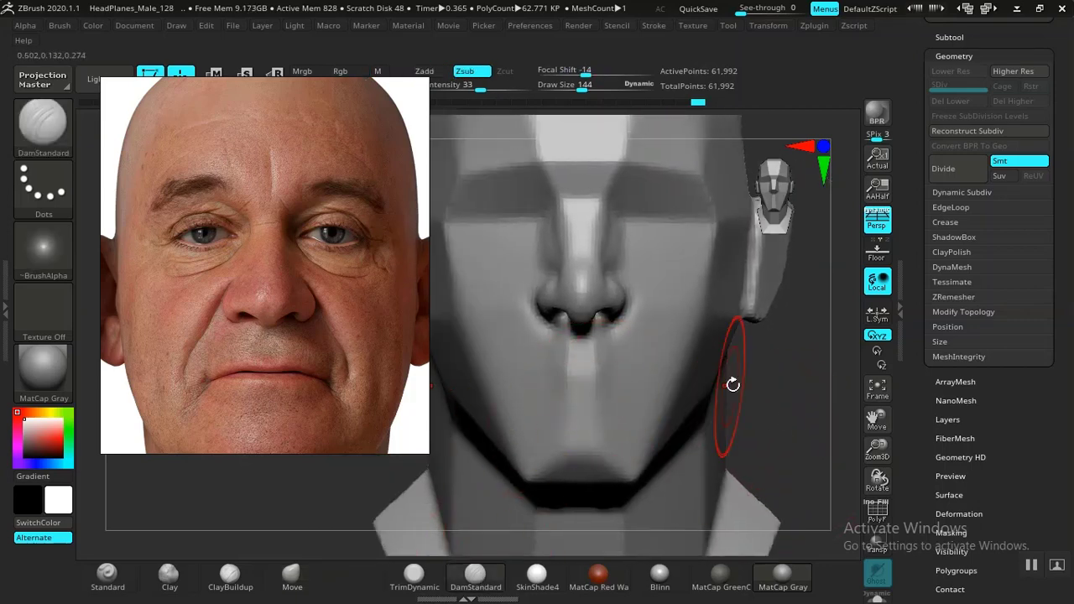
pyautogui.moveTo(733, 384)
pyautogui.keyDown('shift'); pyautogui.mouseDown()
pyautogui.moveTo(801, 454)
pyautogui.moveTo(654, 391)
pyautogui.mouseUp(); pyautogui.keyUp('shift')
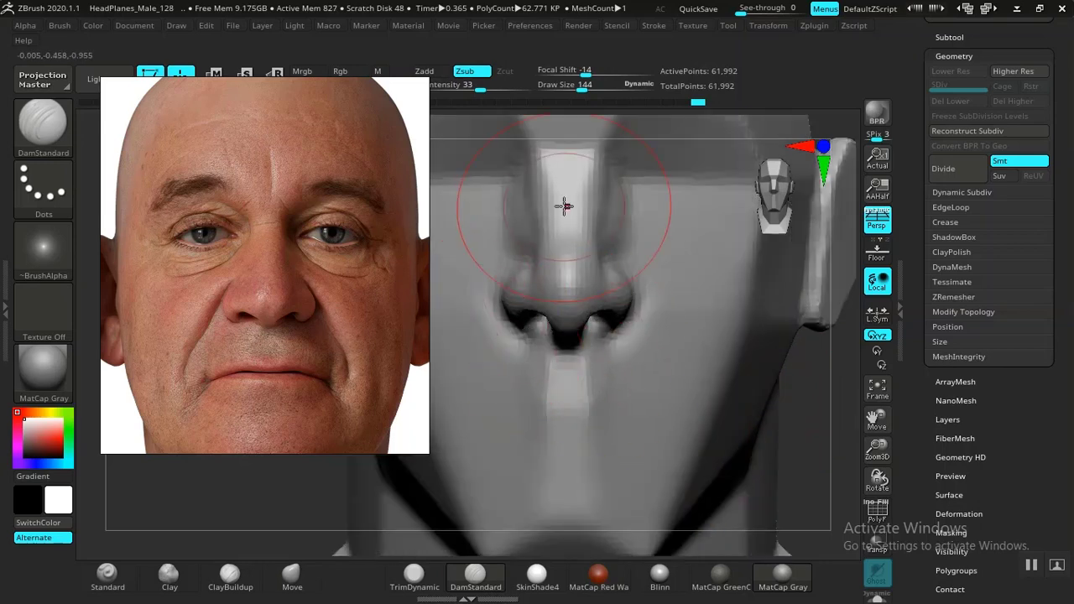
pyautogui.click(291, 576)
pyautogui.moveTo(266, 500); pyautogui.dragTo(463, 412)
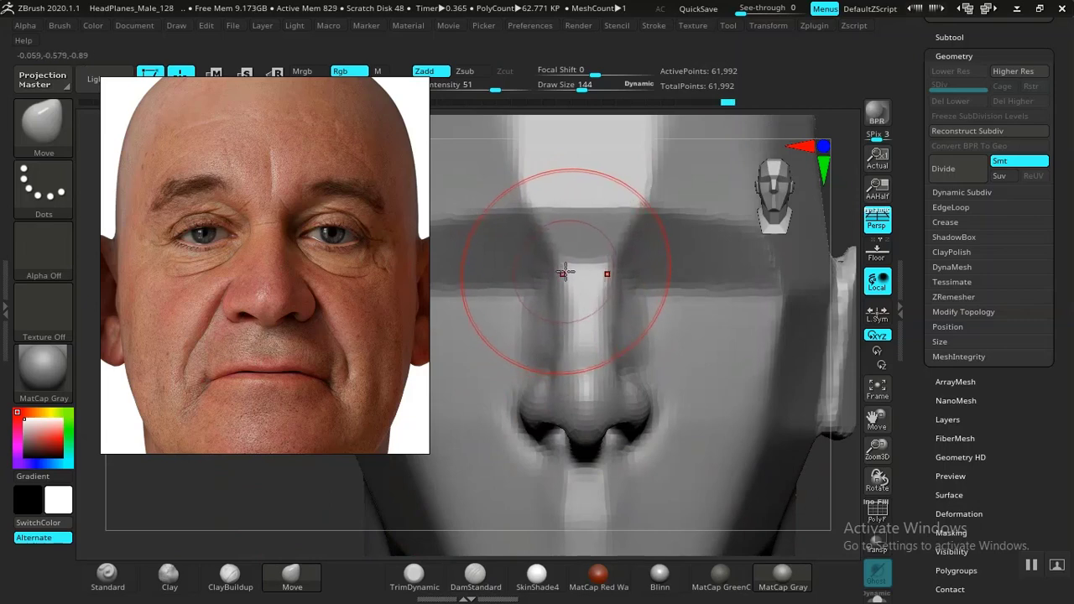
pyautogui.moveTo(564, 272); pyautogui.dragTo(567, 274)
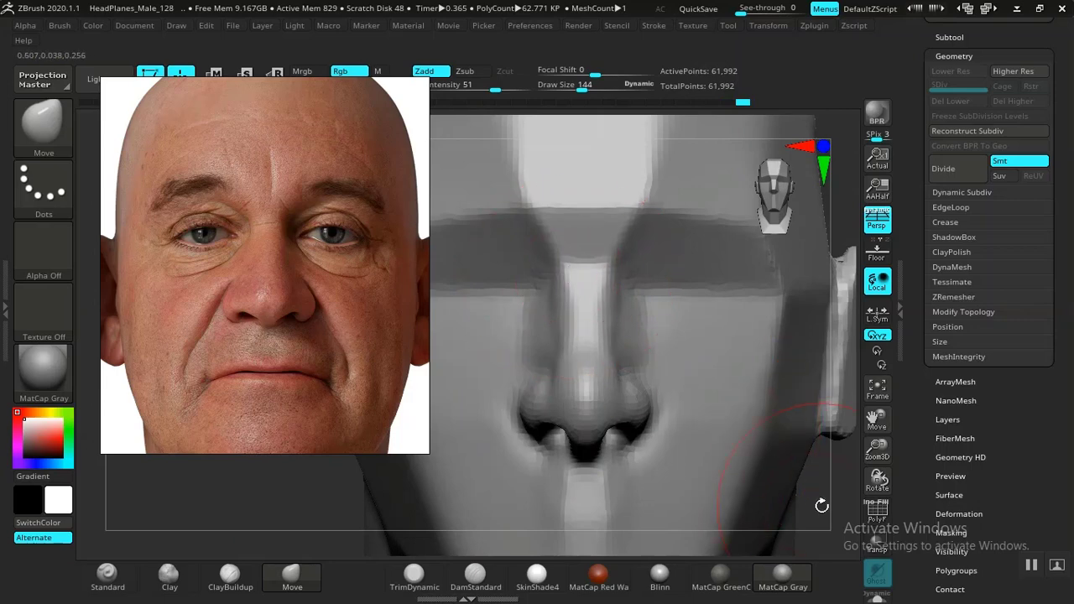
pyautogui.keyDown('alt'); pyautogui.moveTo(822, 503); pyautogui.dragTo(750, 456); pyautogui.keyUp('alt')
pyautogui.moveTo(585, 342); pyautogui.dragTo(575, 336)
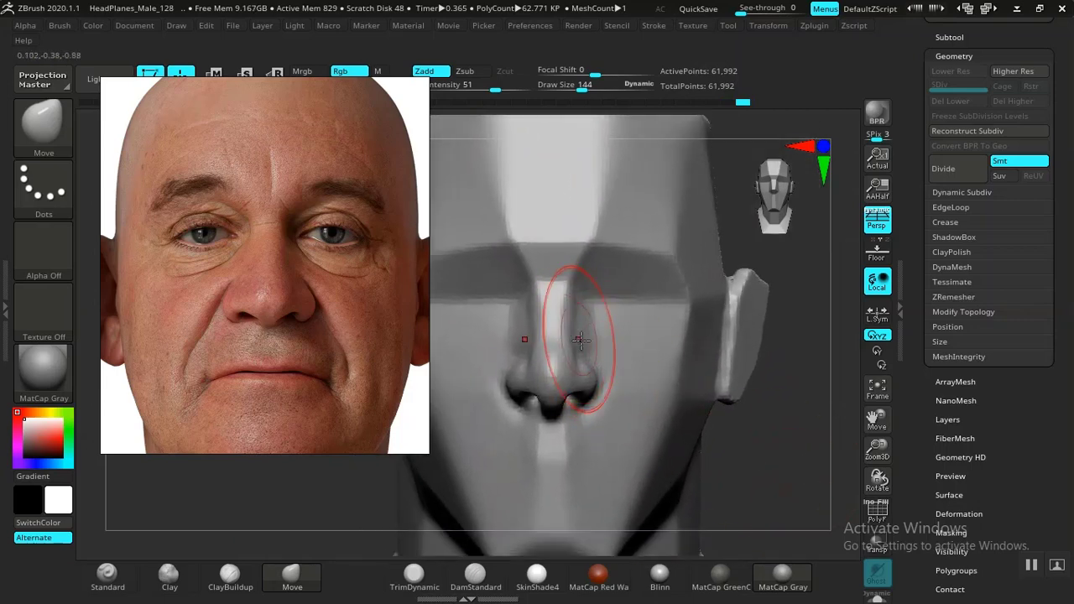
# Step: Carve the horizontal mouth line below the nose with DamStandard at draw size 100
pyautogui.keyDown('alt'); pyautogui.moveTo(780, 457); pyautogui.dragTo(792, 398); pyautogui.keyUp('alt')
pyautogui.click(475, 575)
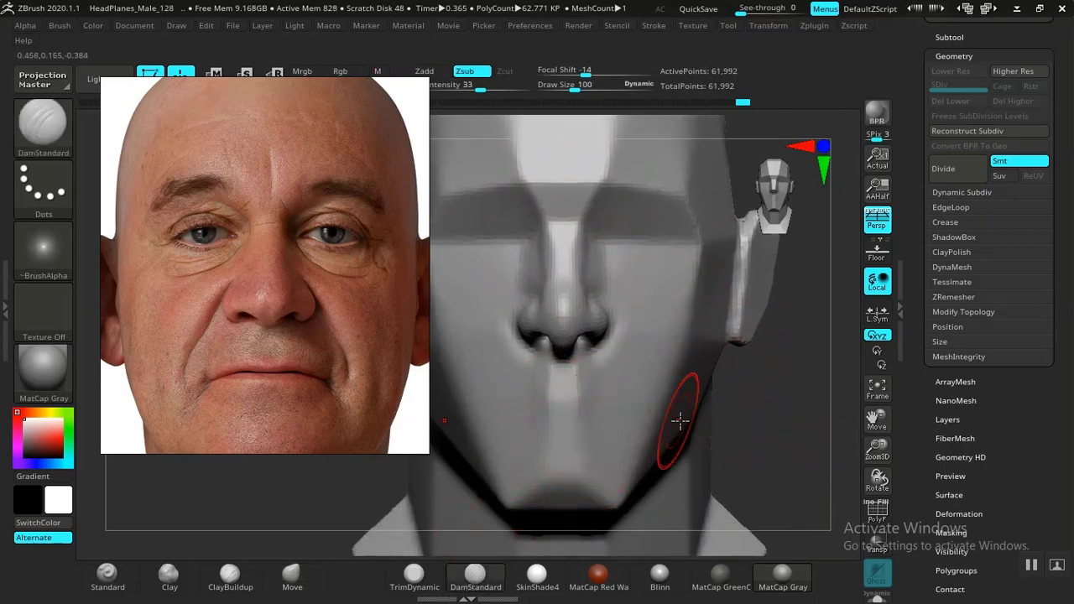
pyautogui.keyDown('alt'); pyautogui.moveTo(789, 439); pyautogui.dragTo(643, 434); pyautogui.keyUp('alt')
pyautogui.press('shift')
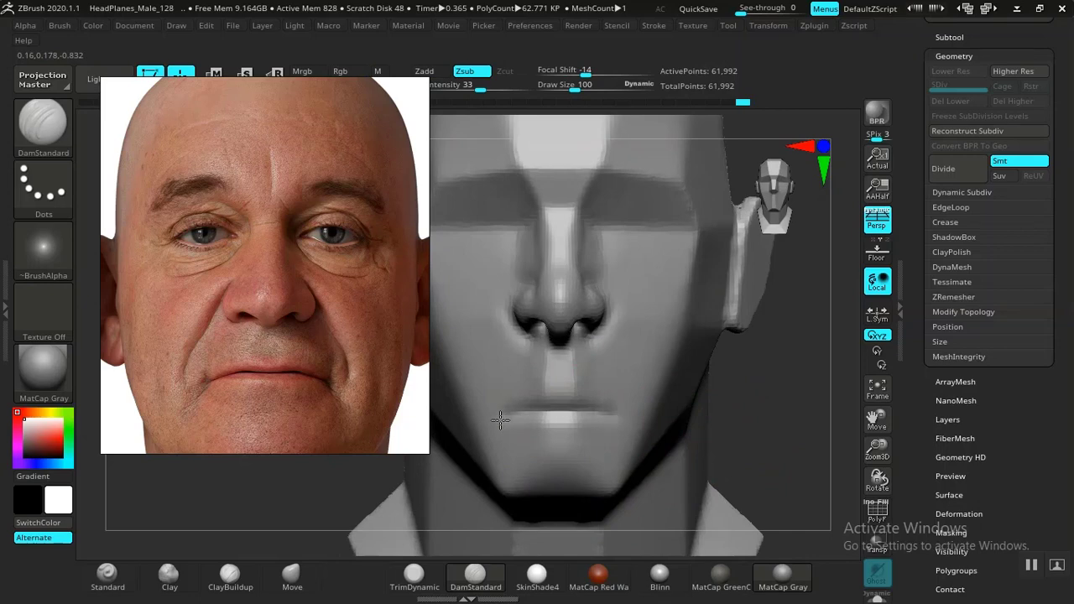
pyautogui.moveTo(517, 411); pyautogui.dragTo(599, 409)
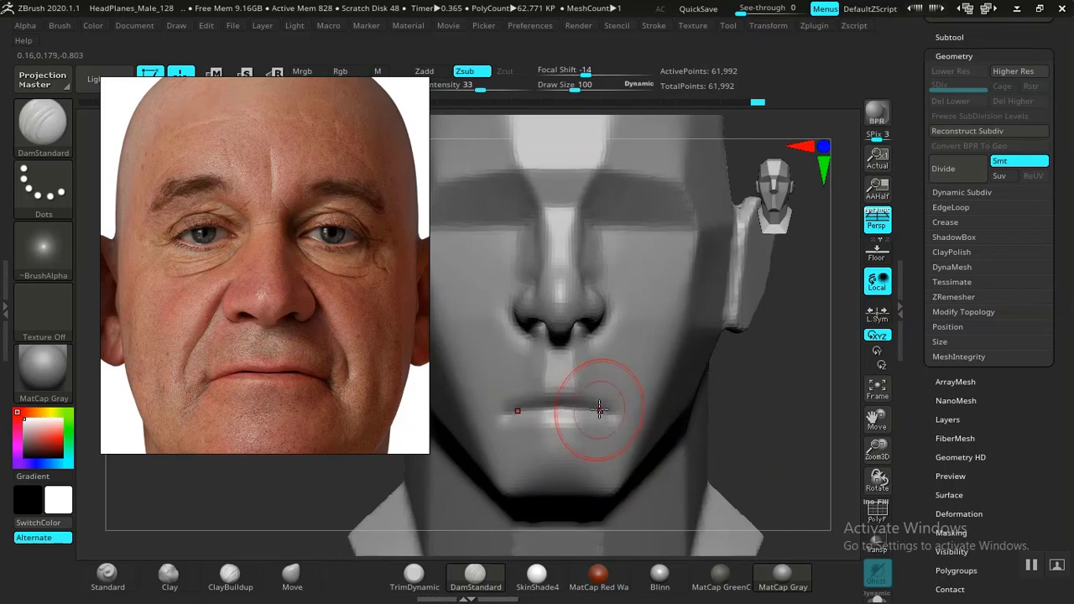
# Step: Reduce the DamStandard draw size to 40 and extend the mouth line into curved corners
pyautogui.keyDown('ctrl'); pyautogui.moveTo(688, 416); pyautogui.dragTo(746, 431, button='right'); pyautogui.keyUp('ctrl')
pyautogui.moveTo(816, 410)
pyautogui.keyDown('ctrl'); pyautogui.mouseDown(button='right')
pyautogui.moveTo(827, 462)
pyautogui.moveTo(792, 450)
pyautogui.mouseUp(button='right'); pyautogui.keyUp('ctrl')
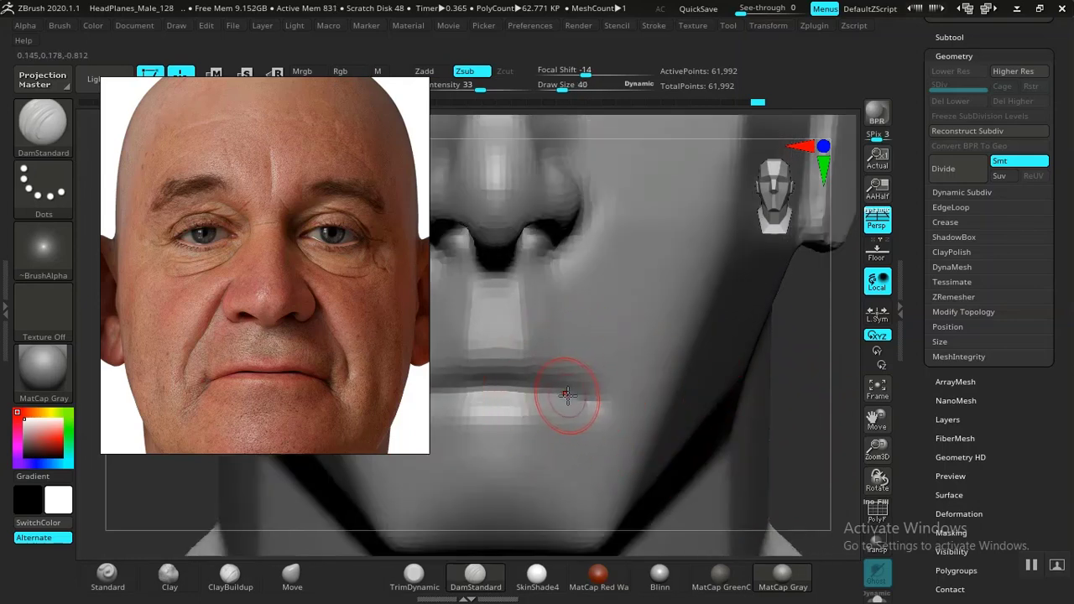
pyautogui.moveTo(714, 402)
pyautogui.mouseDown(button='right')
pyautogui.moveTo(796, 426)
pyautogui.moveTo(665, 395)
pyautogui.mouseUp(button='right')
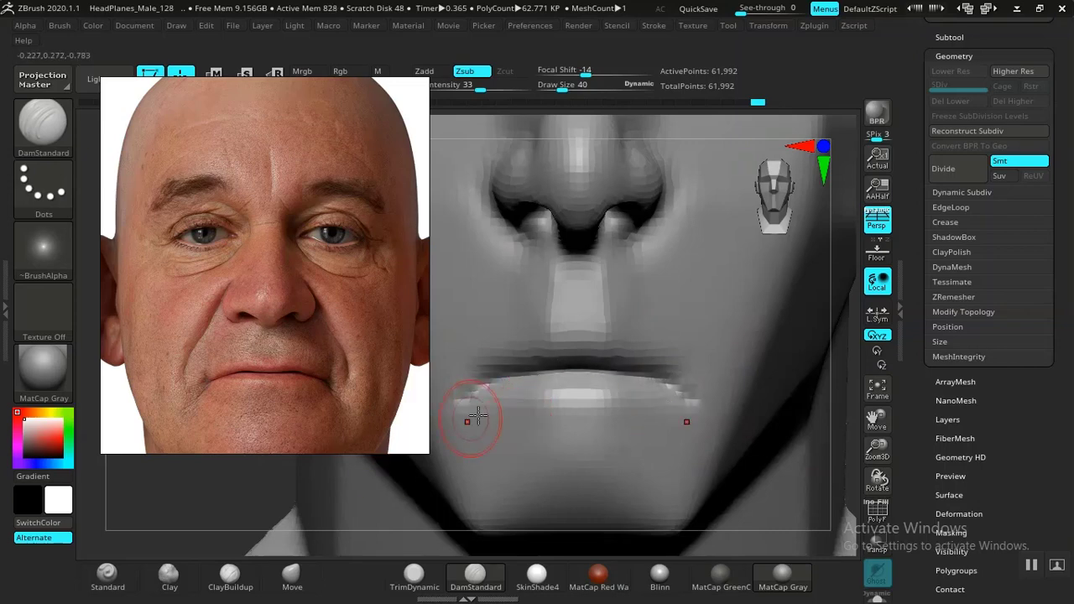
# Step: Carve the lower lip's outline with DamStandard and smooth the crease beneath it
pyautogui.keyDown('ctrl'); pyautogui.moveTo(233, 507); pyautogui.dragTo(185, 334, button='right'); pyautogui.keyUp('ctrl')
pyautogui.keyDown('ctrl'); pyautogui.moveTo(705, 364); pyautogui.dragTo(778, 438, button='right'); pyautogui.keyUp('ctrl')
pyautogui.keyDown('ctrl'); pyautogui.moveTo(771, 359); pyautogui.dragTo(750, 439, button='right'); pyautogui.keyUp('ctrl')
pyautogui.moveTo(811, 408)
pyautogui.keyDown('alt'); pyautogui.mouseDown(button='right')
pyautogui.moveTo(810, 377)
pyautogui.moveTo(799, 395)
pyautogui.mouseUp(button='right'); pyautogui.keyUp('alt')
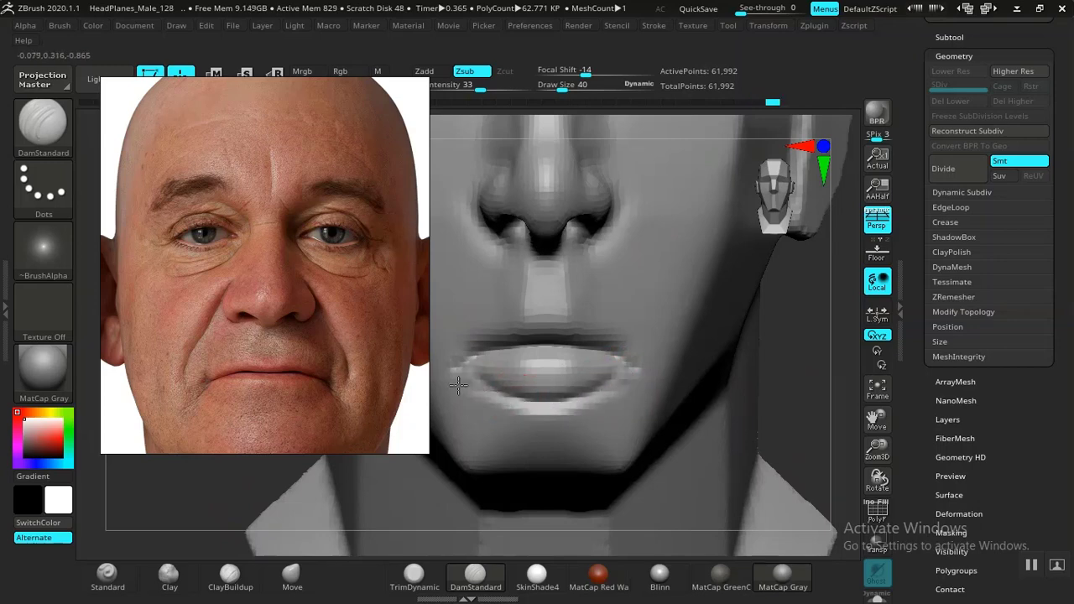
pyautogui.keyDown('shift'); pyautogui.moveTo(476, 386); pyautogui.dragTo(510, 399); pyautogui.keyUp('shift')
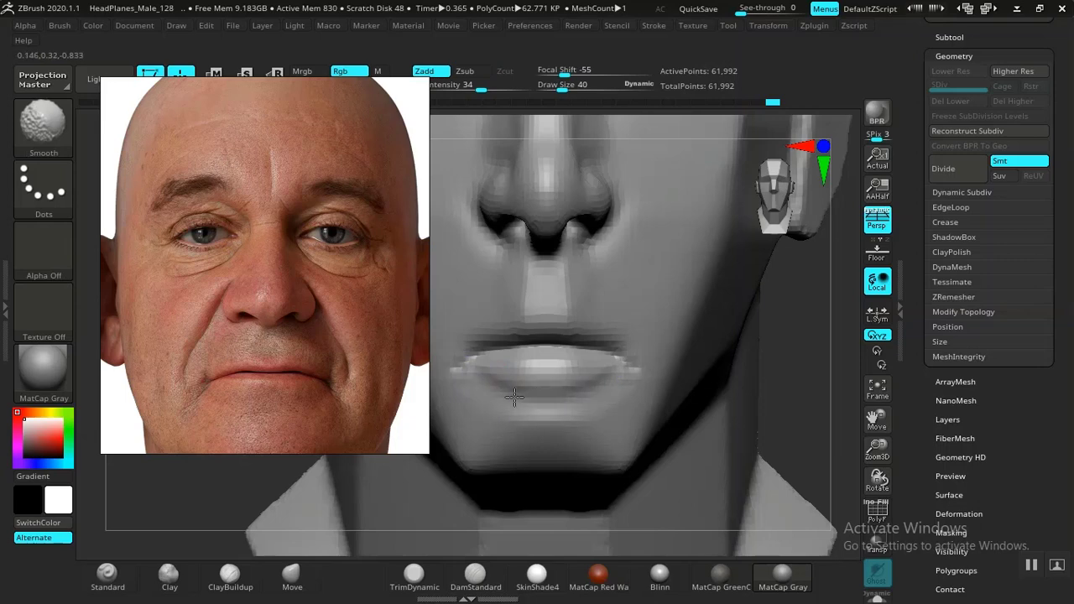
pyautogui.keyDown('ctrl'); pyautogui.moveTo(812, 379); pyautogui.dragTo(797, 344, button='right'); pyautogui.keyUp('ctrl')
pyautogui.moveTo(797, 344)
pyautogui.mouseDown(button='right')
pyautogui.moveTo(672, 365)
pyautogui.moveTo(751, 375)
pyautogui.moveTo(767, 420)
pyautogui.moveTo(811, 395)
pyautogui.moveTo(748, 398)
pyautogui.moveTo(753, 370)
pyautogui.moveTo(767, 377)
pyautogui.moveTo(733, 305)
pyautogui.moveTo(818, 537)
pyautogui.mouseUp(button='right')
pyautogui.keyDown('alt'); pyautogui.moveTo(533, 386); pyautogui.dragTo(633, 394, button='right'); pyautogui.keyUp('alt')
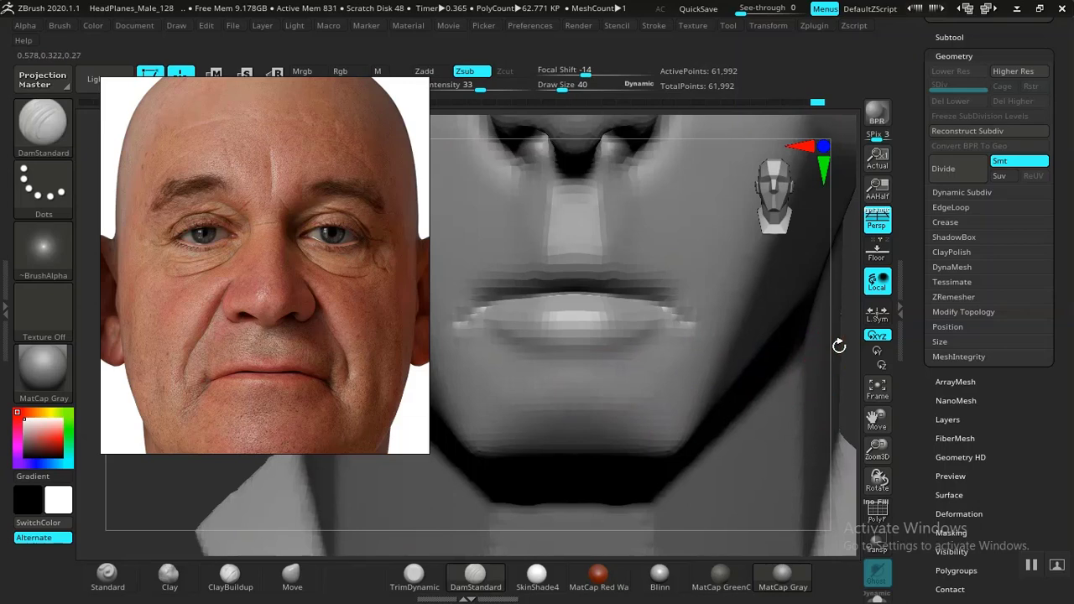
pyautogui.moveTo(838, 345)
pyautogui.keyDown('ctrl'); pyautogui.mouseDown(button='right')
pyautogui.moveTo(755, 341)
pyautogui.moveTo(720, 369)
pyautogui.moveTo(784, 383)
pyautogui.moveTo(784, 412)
pyautogui.moveTo(811, 423)
pyautogui.moveTo(897, 404)
pyautogui.mouseUp(button='right'); pyautogui.keyUp('ctrl')
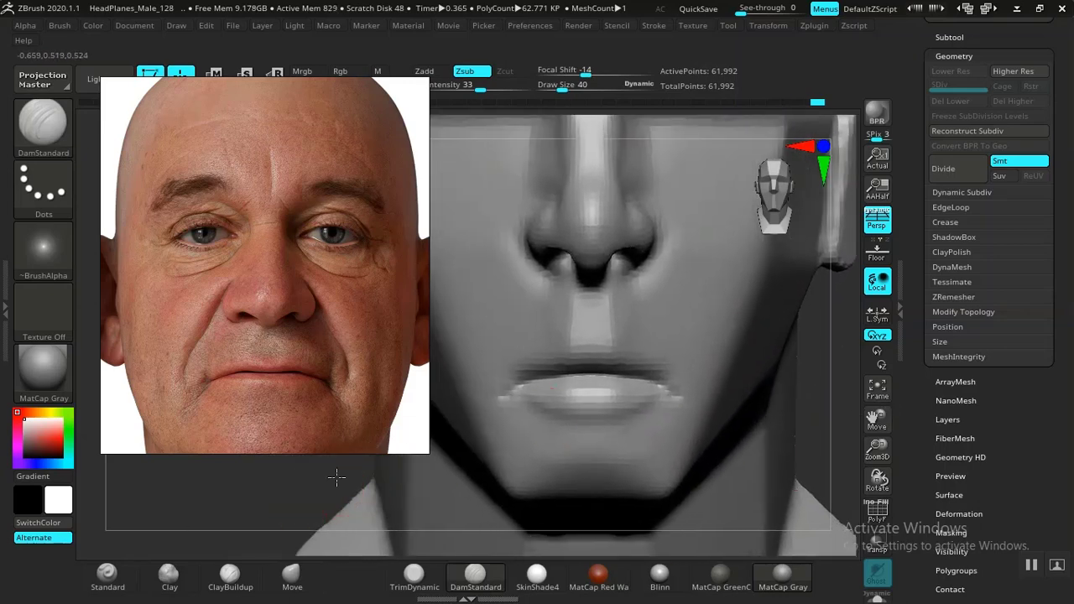
pyautogui.keyDown('alt'); pyautogui.moveTo(336, 478); pyautogui.dragTo(404, 455, button='right'); pyautogui.keyUp('alt')
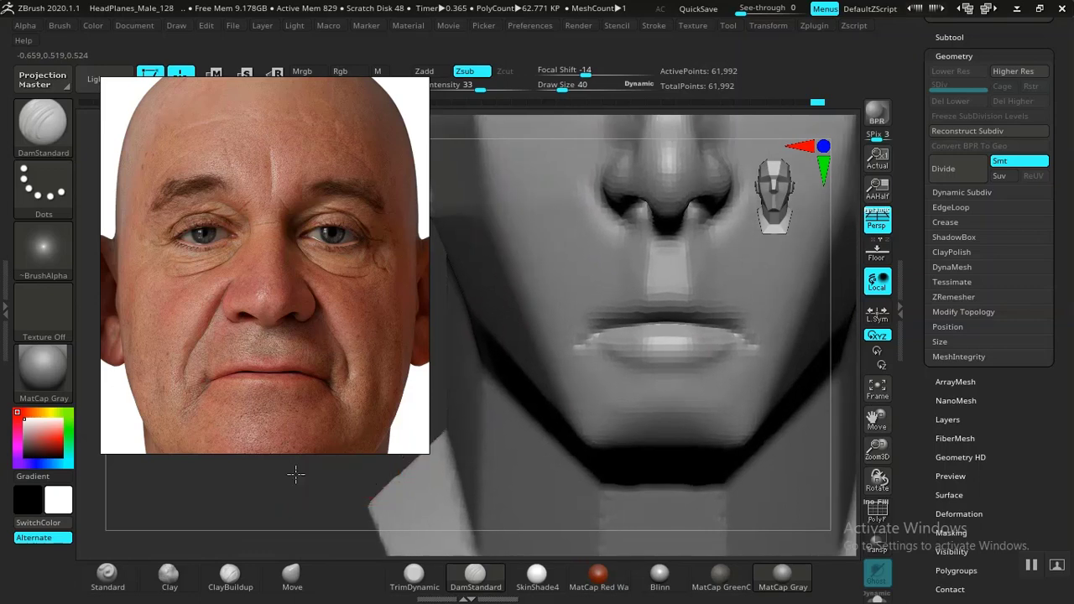
pyautogui.keyDown('ctrl'); pyautogui.moveTo(296, 474); pyautogui.dragTo(246, 444, button='right'); pyautogui.keyUp('ctrl')
# Step: Lift the nose tip in profile with the Move brush at draw size 89 and adjust its underside at draw size 61
pyautogui.moveTo(520, 345)
pyautogui.keyDown('alt'); pyautogui.mouseDown(button='right')
pyautogui.moveTo(487, 415)
pyautogui.moveTo(534, 509)
pyautogui.mouseUp(button='right'); pyautogui.keyUp('alt')
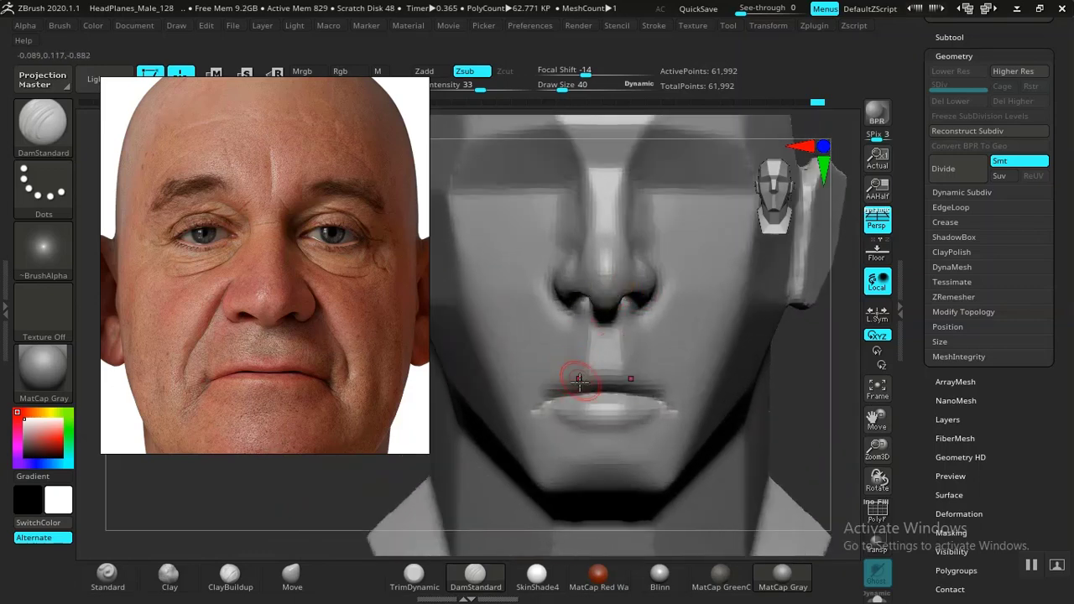
pyautogui.click(286, 587)
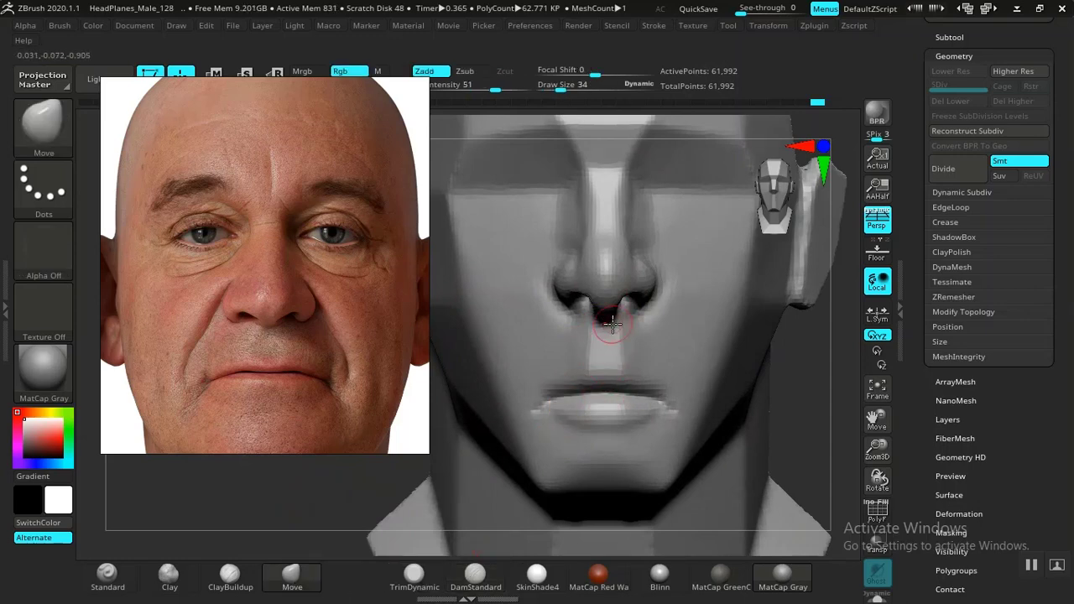
pyautogui.press('s')
pyautogui.moveTo(611, 326); pyautogui.dragTo(622, 325)
pyautogui.keyDown('shift'); pyautogui.moveTo(802, 376); pyautogui.dragTo(726, 370); pyautogui.keyUp('shift')
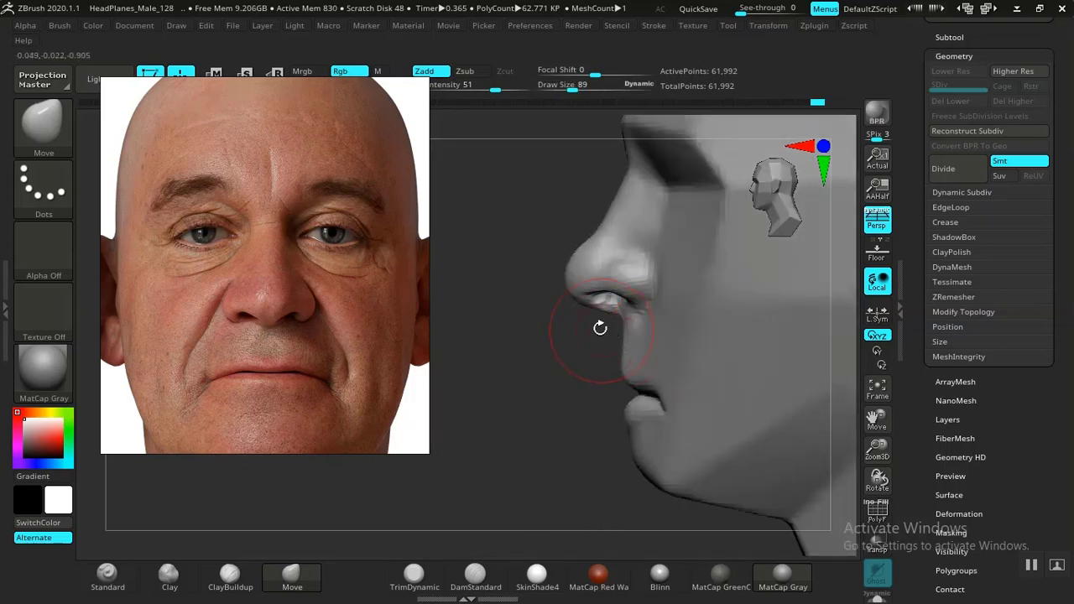
pyautogui.moveTo(575, 287); pyautogui.dragTo(579, 268)
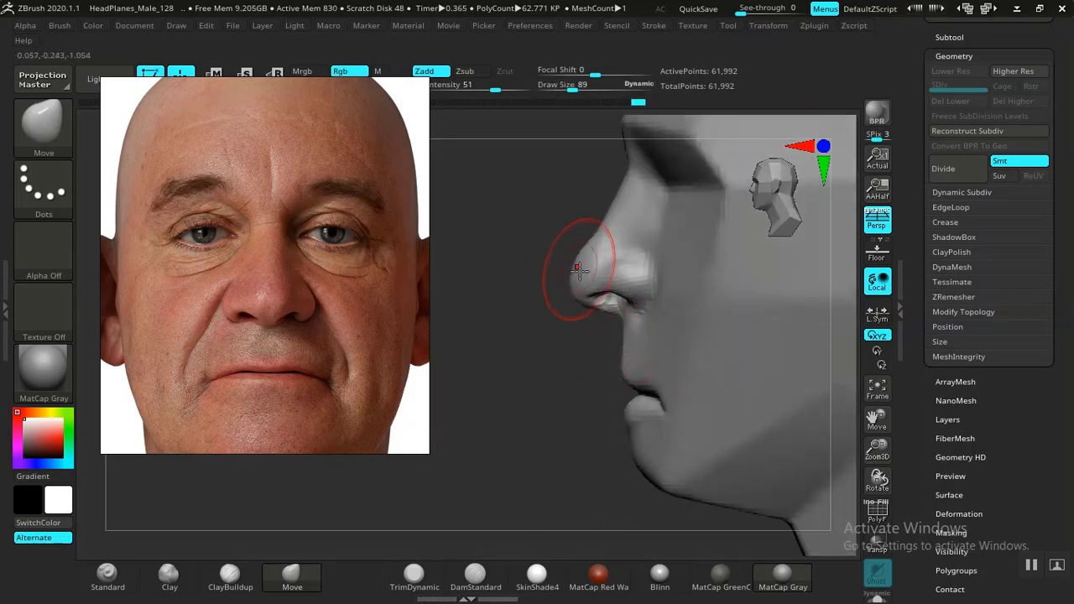
pyautogui.moveTo(554, 371)
pyautogui.keyDown('alt'); pyautogui.mouseDown()
pyautogui.moveTo(571, 422)
pyautogui.moveTo(573, 408)
pyautogui.mouseUp(); pyautogui.keyUp('alt')
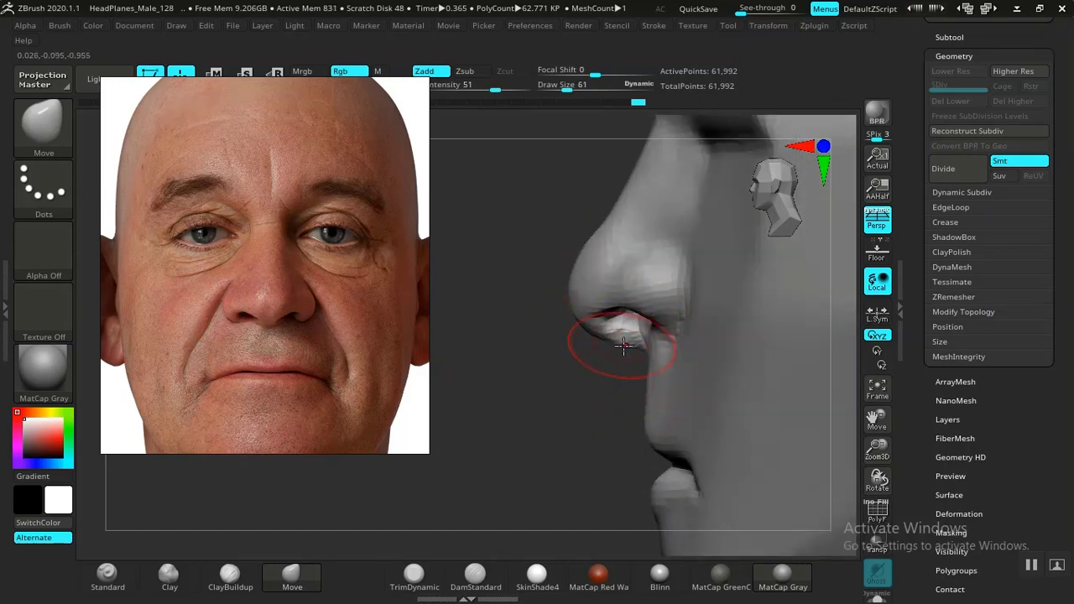
pyautogui.moveTo(614, 379)
pyautogui.mouseDown()
pyautogui.moveTo(570, 431)
pyautogui.moveTo(503, 314)
pyautogui.moveTo(550, 430)
pyautogui.moveTo(520, 431)
pyautogui.moveTo(509, 383)
pyautogui.moveTo(561, 462)
pyautogui.moveTo(549, 444)
pyautogui.moveTo(638, 432)
pyautogui.mouseUp()
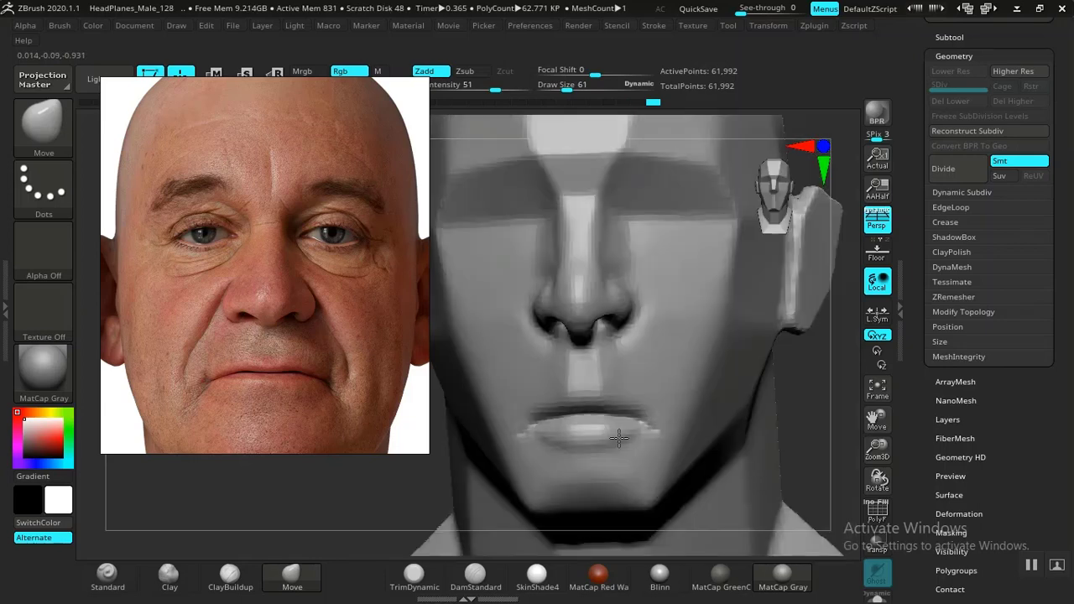
# Step: Enlarge the Move brush to draw size 177 and shift the whole mouth up closer to the nose
pyautogui.moveTo(703, 427); pyautogui.dragTo(724, 411)
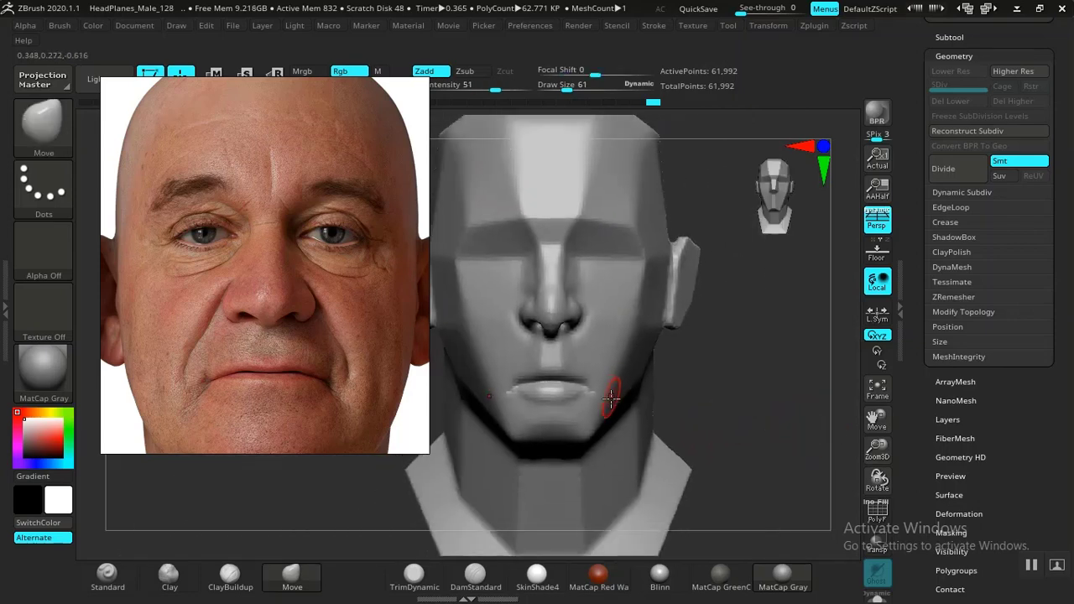
pyautogui.press(']')
pyautogui.press(']')
pyautogui.press(']')
pyautogui.press(']')
pyautogui.press(']')
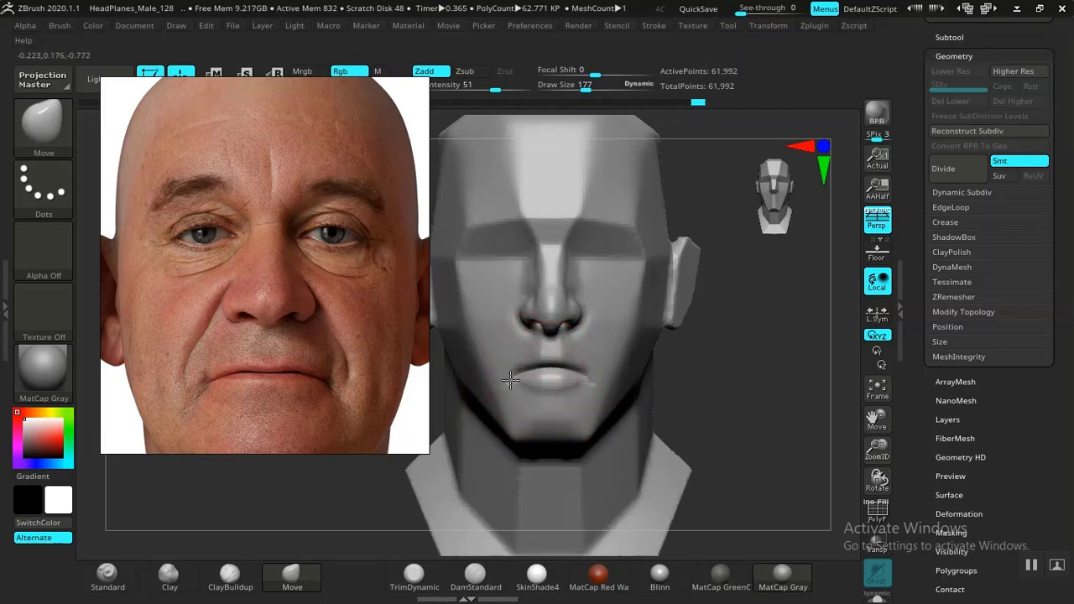
# Step: Carve the curved lower edges of the eye sockets from the inner corners outward with DamStandard at draw size 177
pyautogui.press('f')
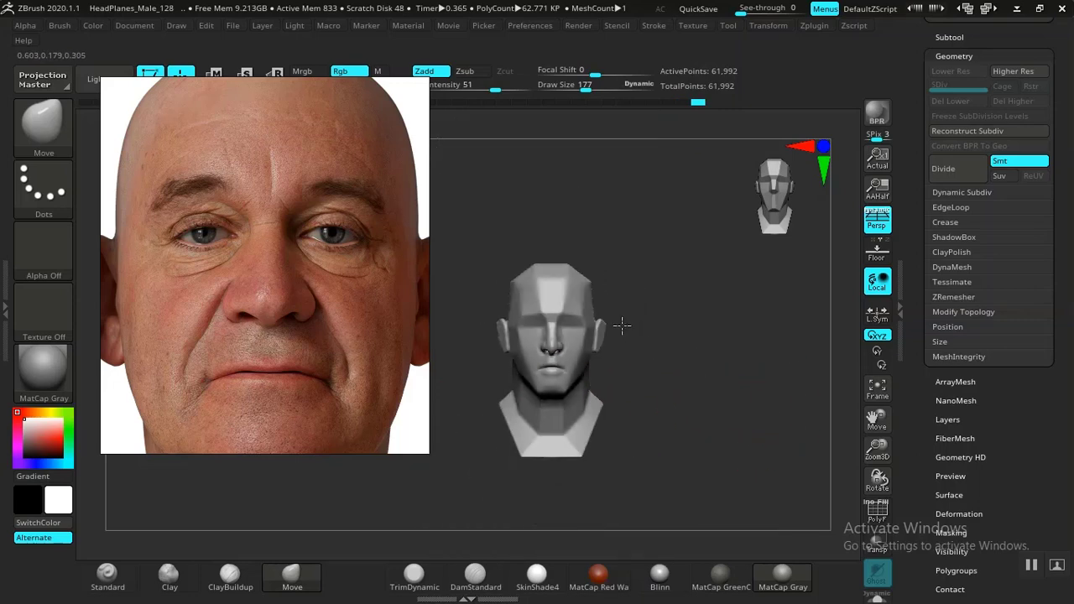
pyautogui.moveTo(618, 327); pyautogui.dragTo(781, 449)
pyautogui.keyDown('alt'); pyautogui.moveTo(703, 419); pyautogui.dragTo(762, 497); pyautogui.keyUp('alt')
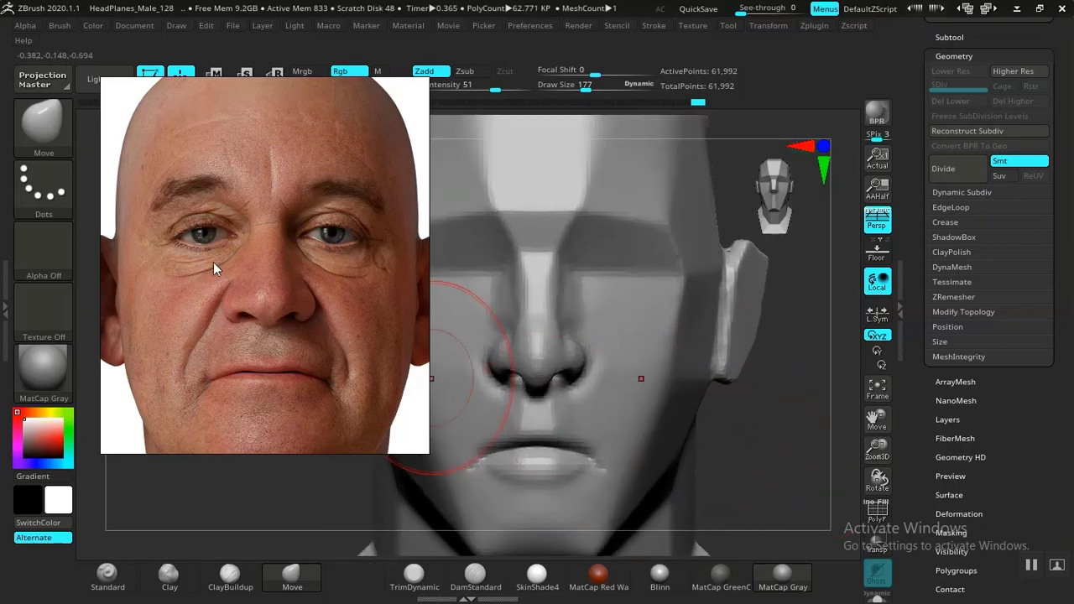
pyautogui.moveTo(301, 477); pyautogui.dragTo(515, 361)
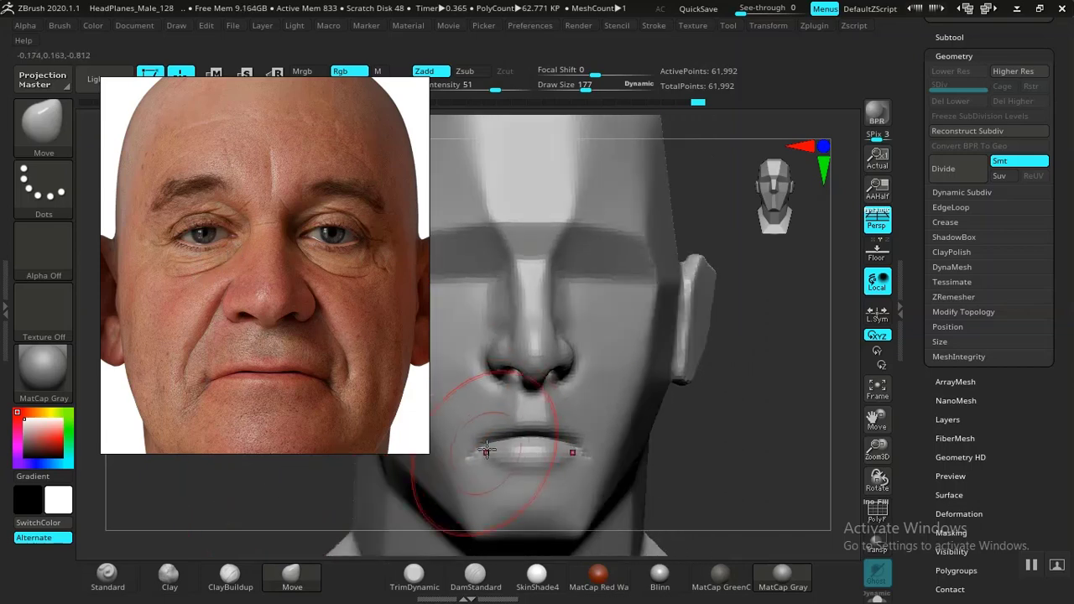
pyautogui.click(480, 592)
pyautogui.moveTo(738, 487)
pyautogui.mouseDown()
pyautogui.moveTo(767, 439)
pyautogui.moveTo(792, 456)
pyautogui.moveTo(797, 510)
pyautogui.mouseUp()
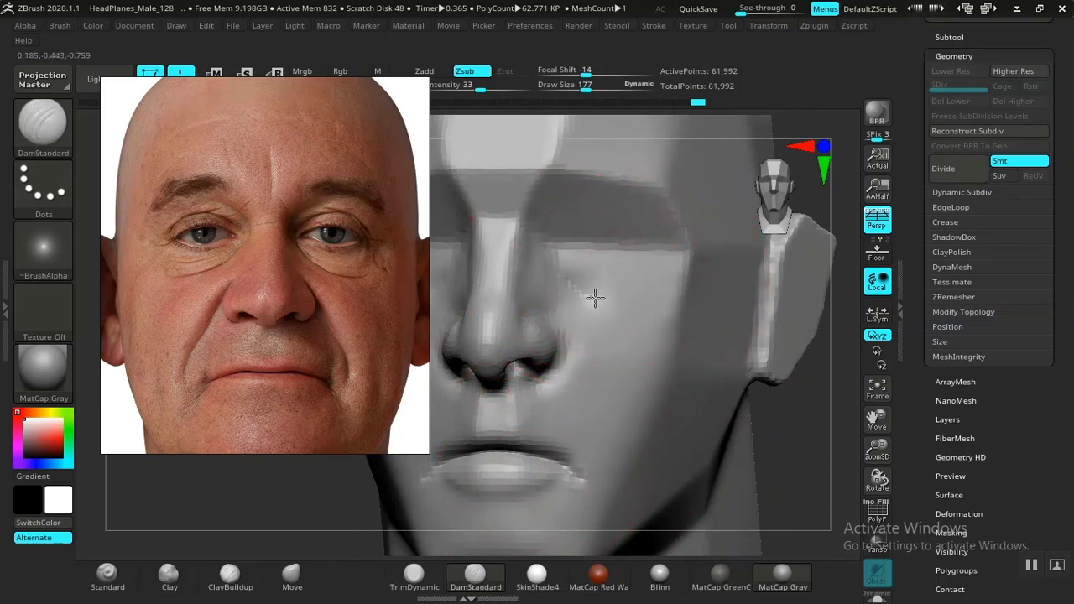
pyautogui.moveTo(617, 307); pyautogui.dragTo(684, 288)
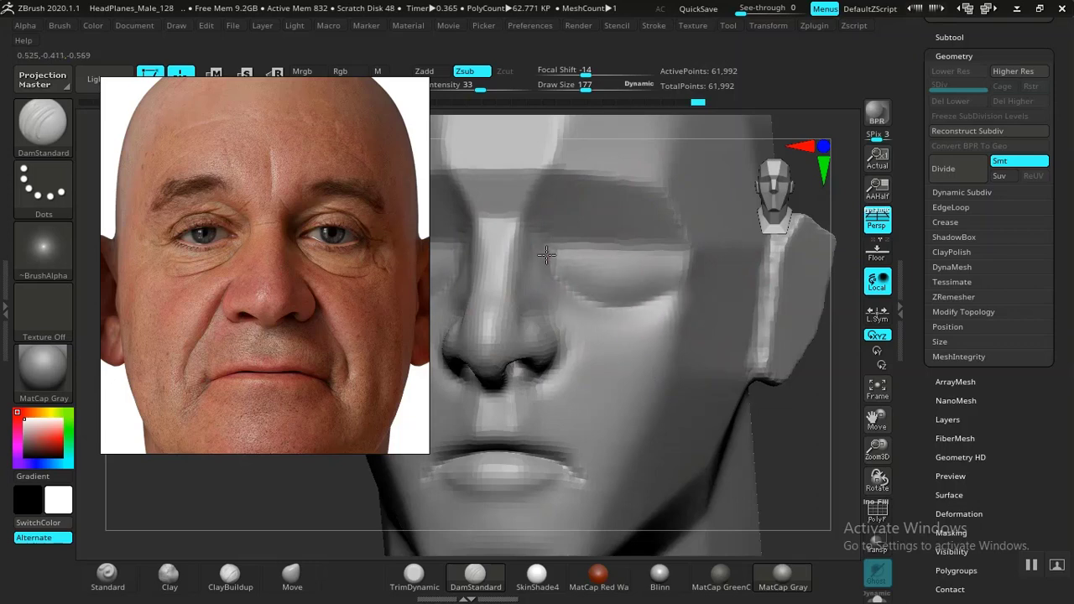
pyautogui.moveTo(546, 255); pyautogui.dragTo(595, 303)
# Step: Reduce the DamStandard draw size to 49 for finer work around the mouth corners
pyautogui.moveTo(796, 456)
pyautogui.keyDown('alt'); pyautogui.mouseDown()
pyautogui.moveTo(728, 320)
pyautogui.moveTo(775, 377)
pyautogui.moveTo(713, 367)
pyautogui.moveTo(767, 434)
pyautogui.moveTo(730, 418)
pyautogui.moveTo(782, 448)
pyautogui.moveTo(760, 391)
pyautogui.moveTo(750, 437)
pyautogui.moveTo(712, 390)
pyautogui.moveTo(744, 432)
pyautogui.moveTo(744, 456)
pyautogui.moveTo(775, 461)
pyautogui.moveTo(765, 427)
pyautogui.moveTo(775, 395)
pyautogui.moveTo(794, 512)
pyautogui.moveTo(826, 454)
pyautogui.mouseUp(); pyautogui.keyUp('alt')
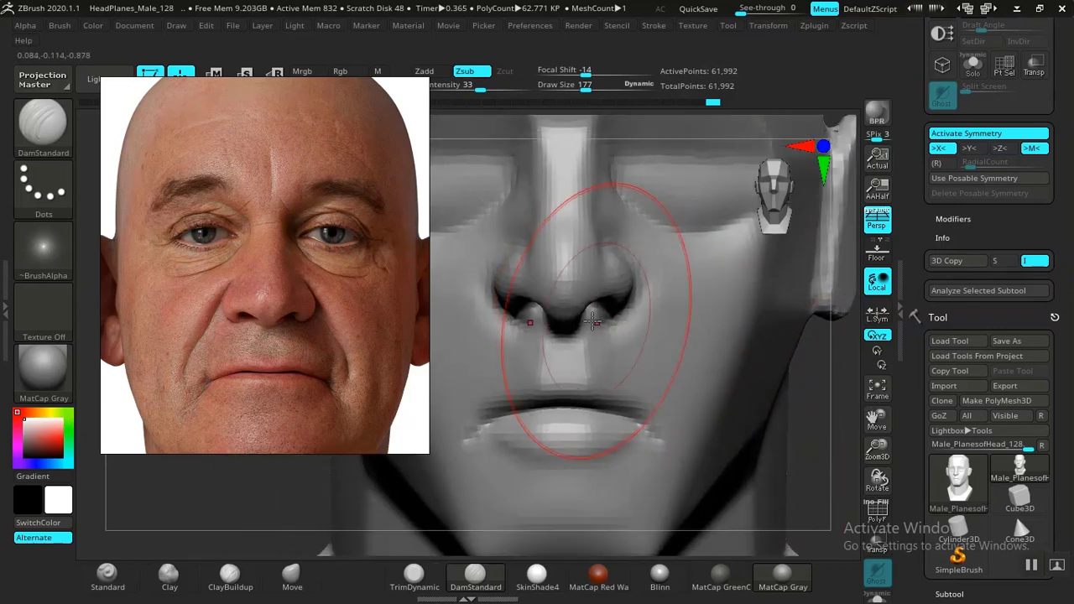
pyautogui.moveTo(283, 515); pyautogui.dragTo(304, 503)
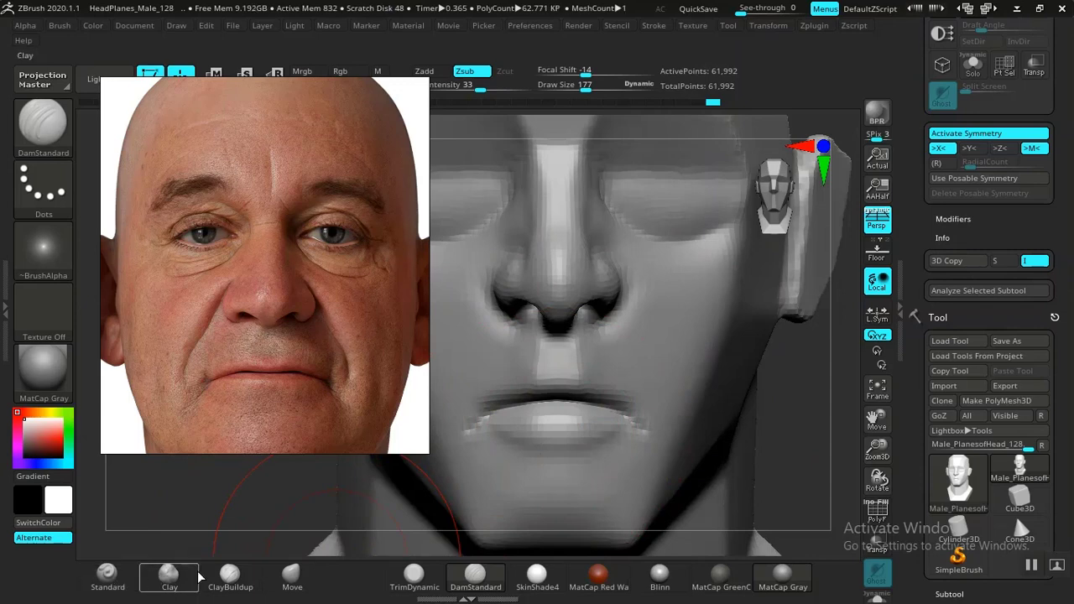
pyautogui.click(230, 576)
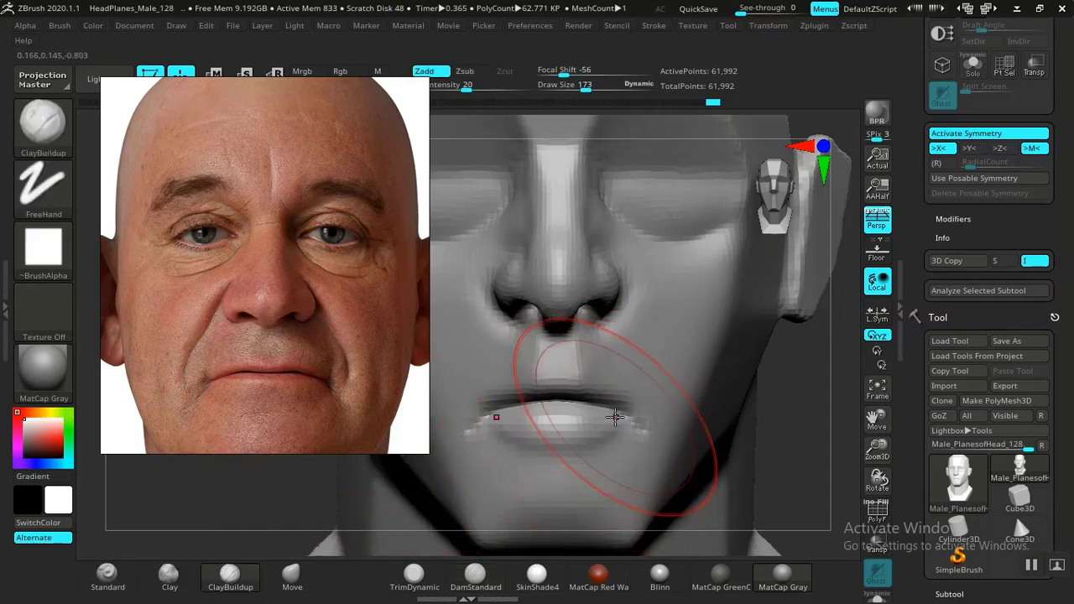
pyautogui.press('[')
pyautogui.press('[')
pyautogui.press('[')
pyautogui.press('[')
pyautogui.press('[')
pyautogui.press('[')
pyautogui.press('[')
pyautogui.press('[')
pyautogui.press('[')
pyautogui.press('[')
pyautogui.keyDown('alt'); pyautogui.moveTo(798, 428); pyautogui.dragTo(844, 390); pyautogui.keyUp('alt')
pyautogui.click(475, 576)
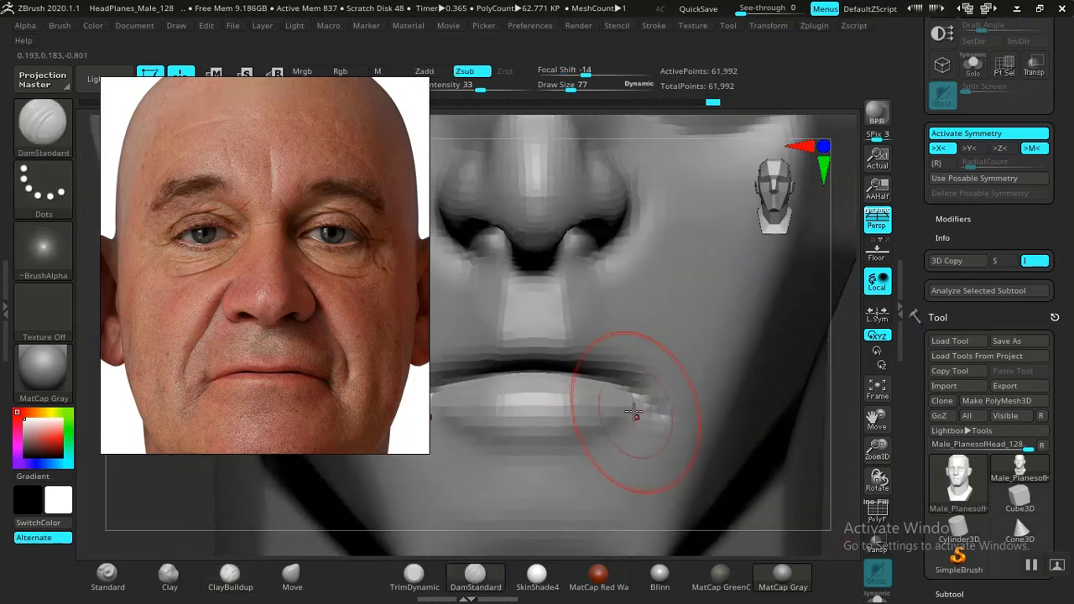
pyautogui.press('[')
pyautogui.press('[')
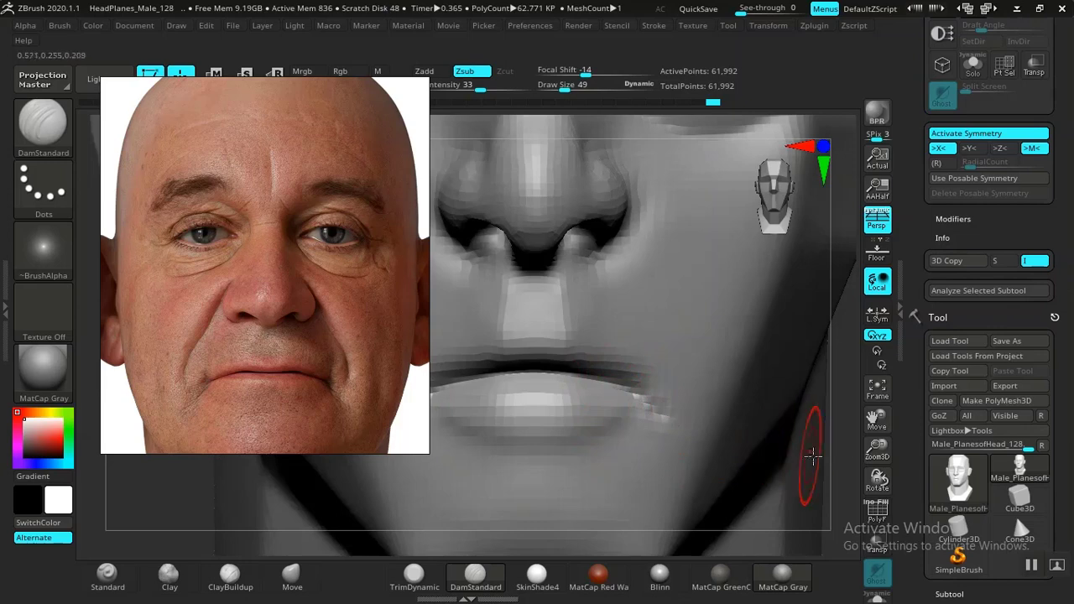
# Step: Move the face reference image aside to uncover the model's whole mouth and jaw
pyautogui.moveTo(840, 445); pyautogui.dragTo(839, 437)
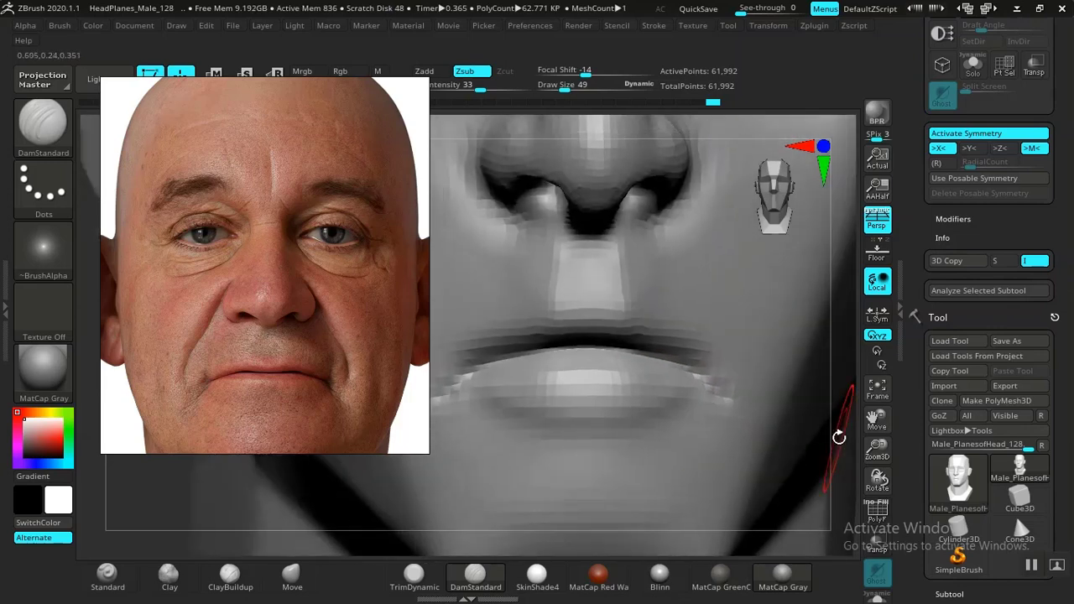
pyautogui.press('f')
pyautogui.keyDown('alt'); pyautogui.moveTo(688, 400); pyautogui.dragTo(784, 498); pyautogui.keyUp('alt')
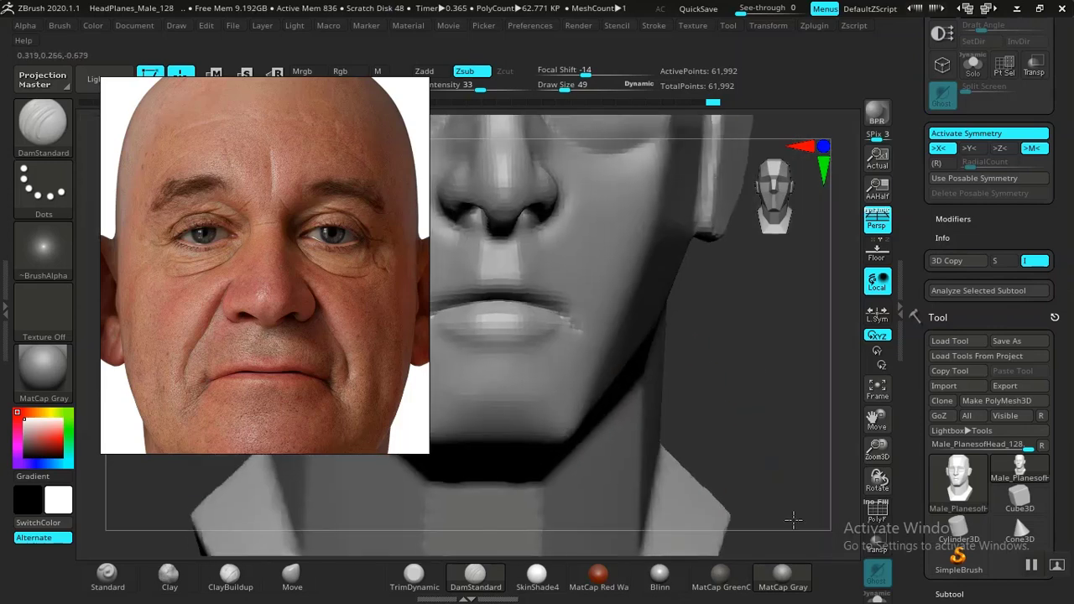
pyautogui.moveTo(291, 359); pyautogui.dragTo(194, 343)
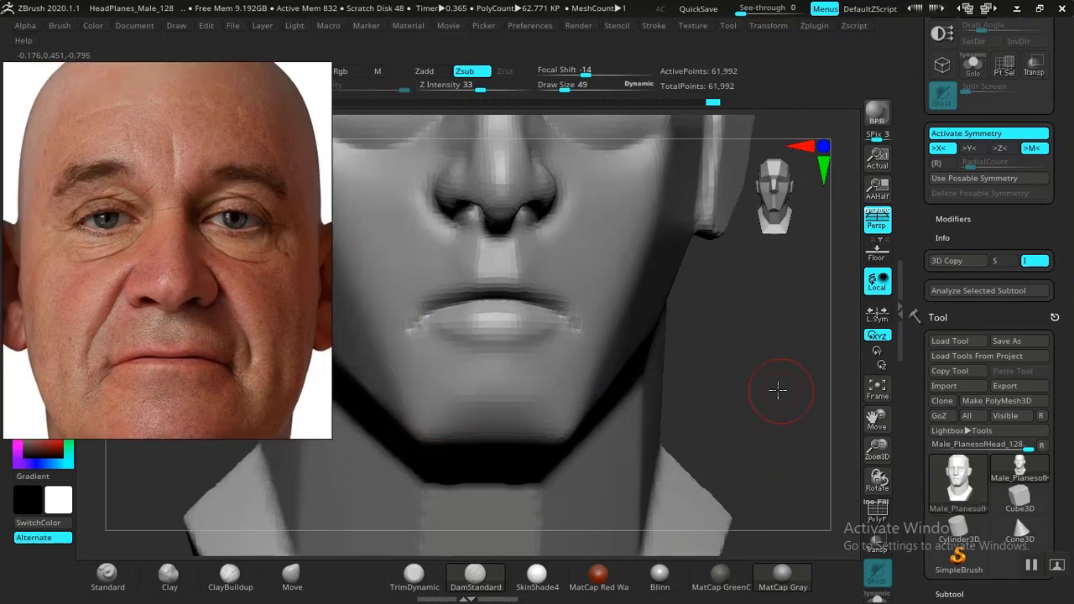
# Step: Deepen the mouth line below the upper lip and carve it out toward both corners with DamStandard at draw size 49
pyautogui.moveTo(780, 389); pyautogui.dragTo(805, 442)
pyautogui.moveTo(795, 428)
pyautogui.mouseDown()
pyautogui.moveTo(805, 444)
pyautogui.moveTo(613, 402)
pyautogui.mouseUp()
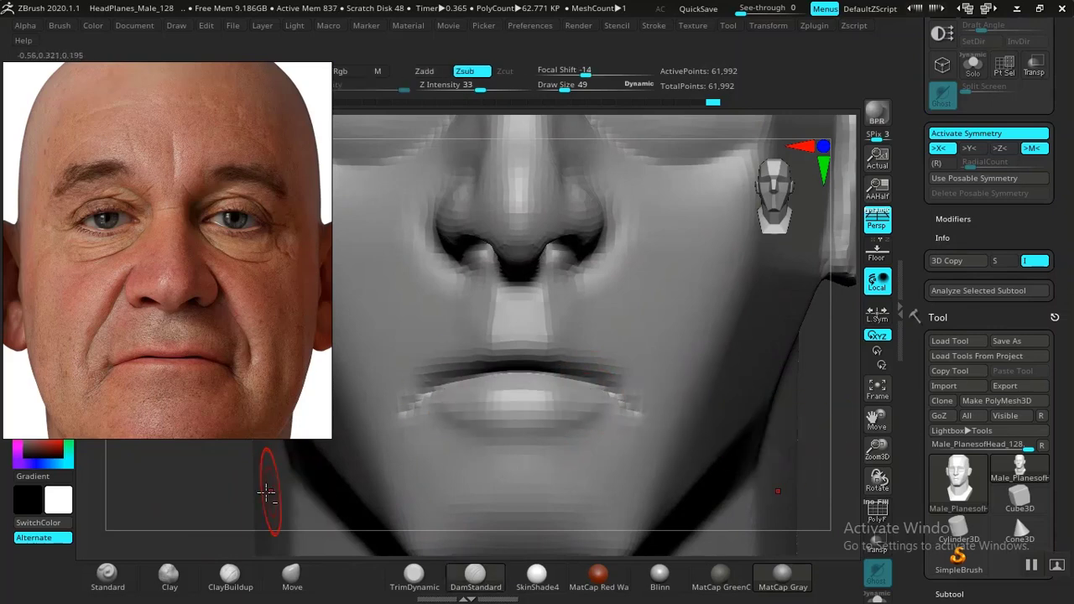
pyautogui.moveTo(268, 474); pyautogui.dragTo(244, 537)
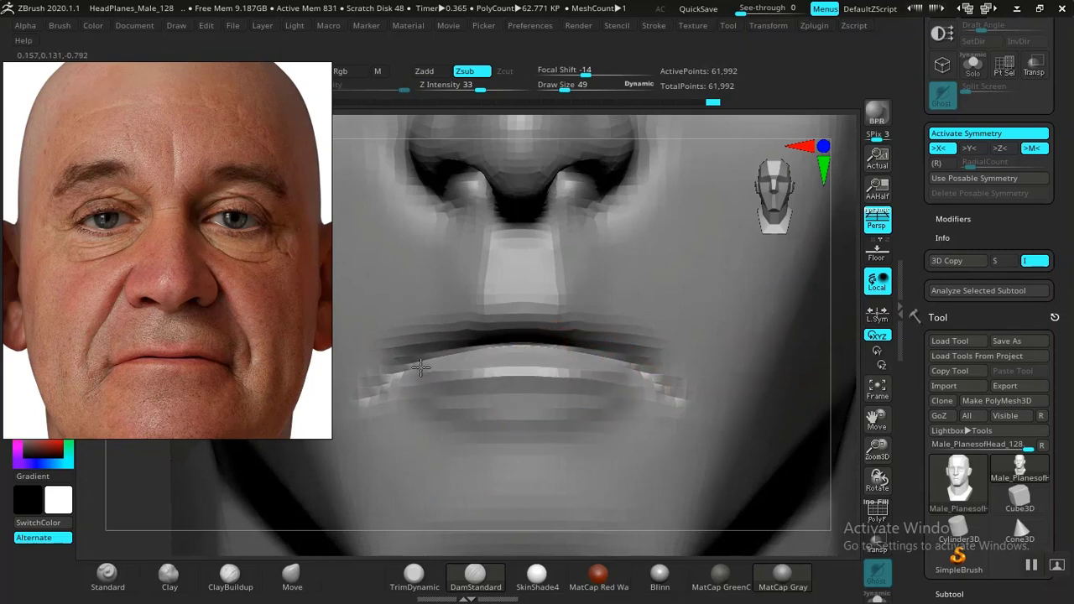
pyautogui.press('ctrl')
pyautogui.moveTo(421, 371); pyautogui.dragTo(651, 359)
pyautogui.keyDown('alt'); pyautogui.moveTo(159, 501); pyautogui.dragTo(448, 386); pyautogui.keyUp('alt')
pyautogui.moveTo(734, 401); pyautogui.dragTo(826, 404)
pyautogui.keyDown('alt'); pyautogui.moveTo(672, 405); pyautogui.dragTo(705, 443); pyautogui.keyUp('alt')
pyautogui.keyDown('alt'); pyautogui.moveTo(264, 504); pyautogui.dragTo(350, 540); pyautogui.keyUp('alt')
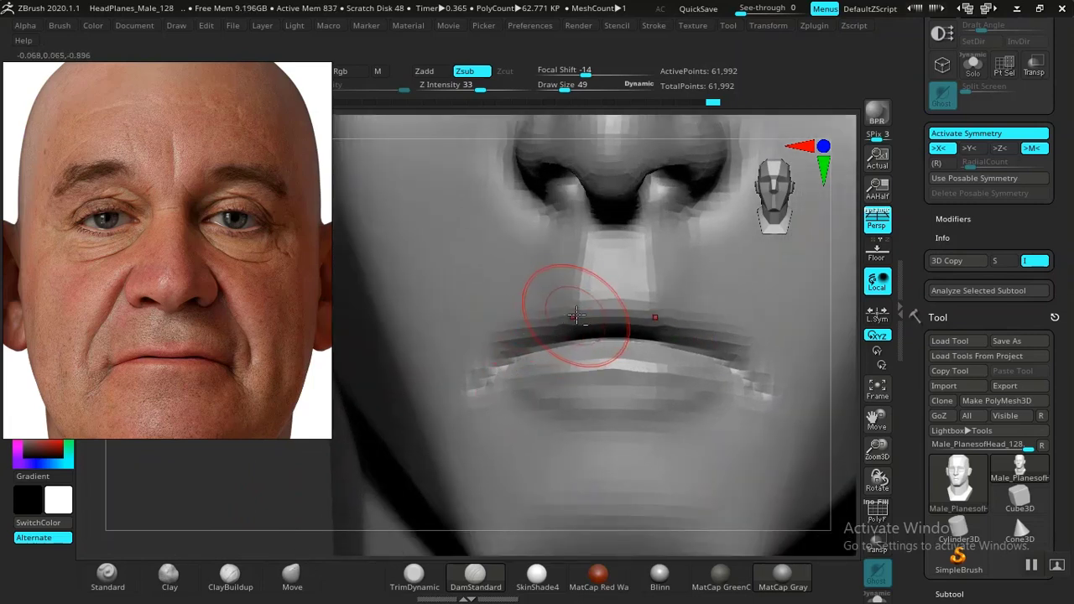
pyautogui.moveTo(604, 319); pyautogui.dragTo(580, 313)
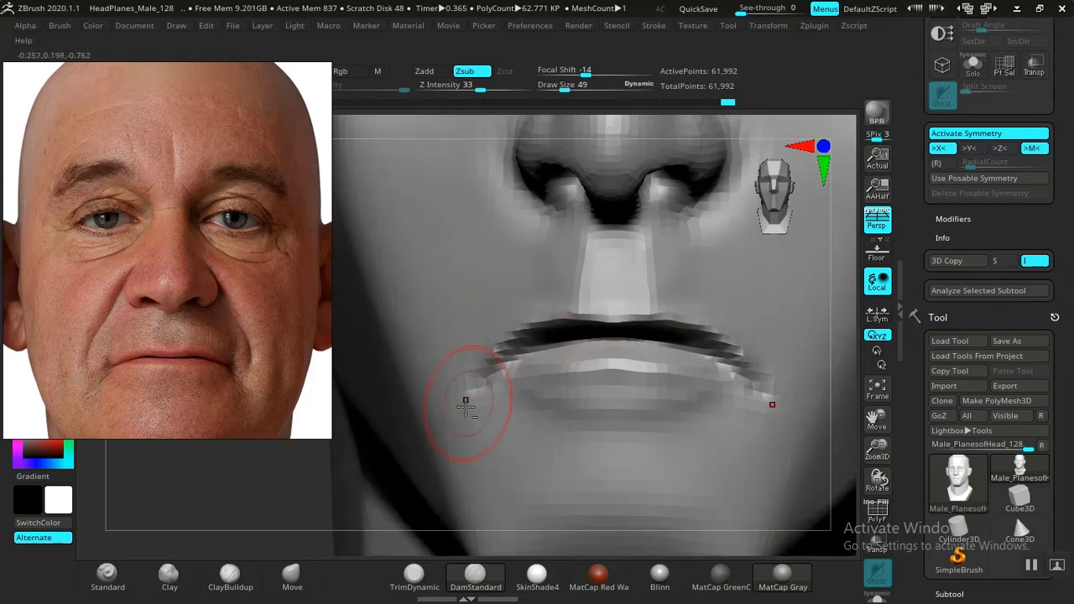
# Step: Build up the edge of the upper lip with the Standard brush at draw size 49, working from a low view
pyautogui.keyDown('alt'); pyautogui.moveTo(276, 502); pyautogui.dragTo(84, 251); pyautogui.keyUp('alt')
pyautogui.moveTo(735, 366); pyautogui.dragTo(637, 443)
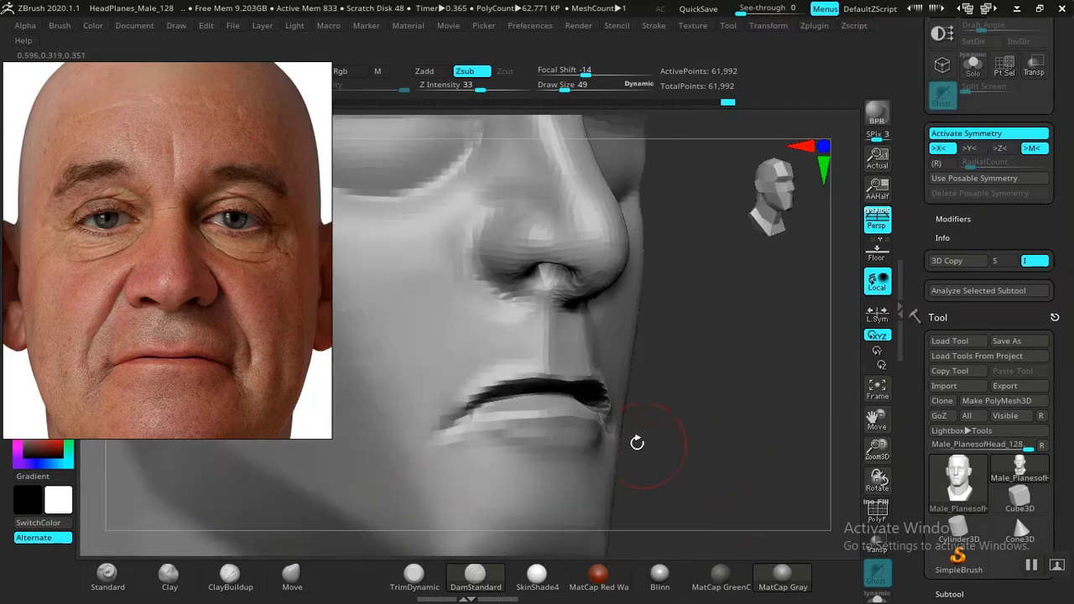
pyautogui.moveTo(746, 453)
pyautogui.keyDown('alt'); pyautogui.mouseDown()
pyautogui.moveTo(779, 490)
pyautogui.moveTo(789, 525)
pyautogui.mouseUp(); pyautogui.keyUp('alt')
pyautogui.click(106, 576)
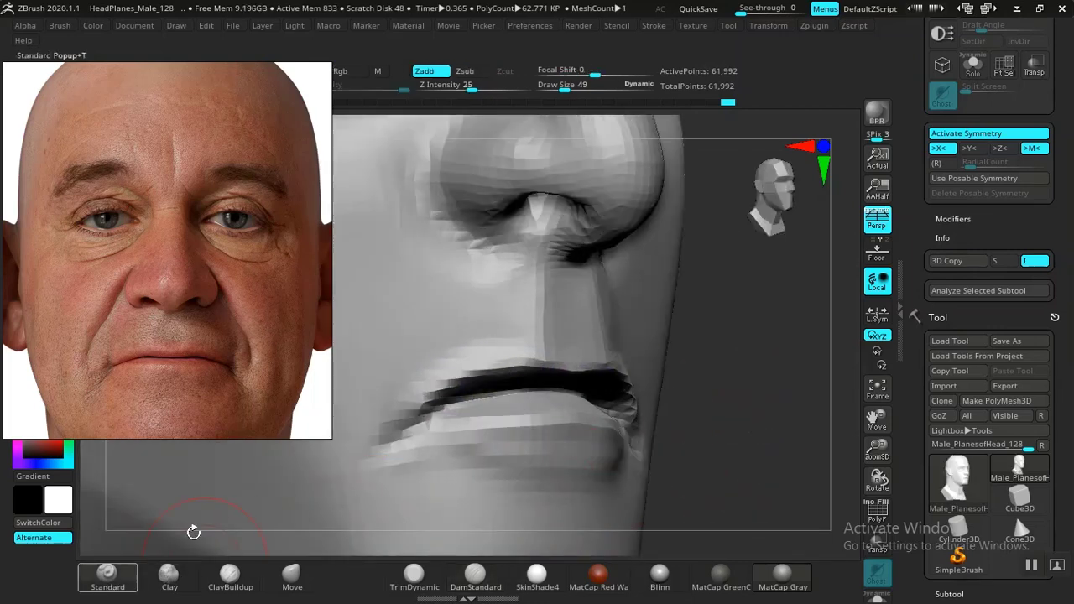
pyautogui.moveTo(744, 359); pyautogui.dragTo(674, 341)
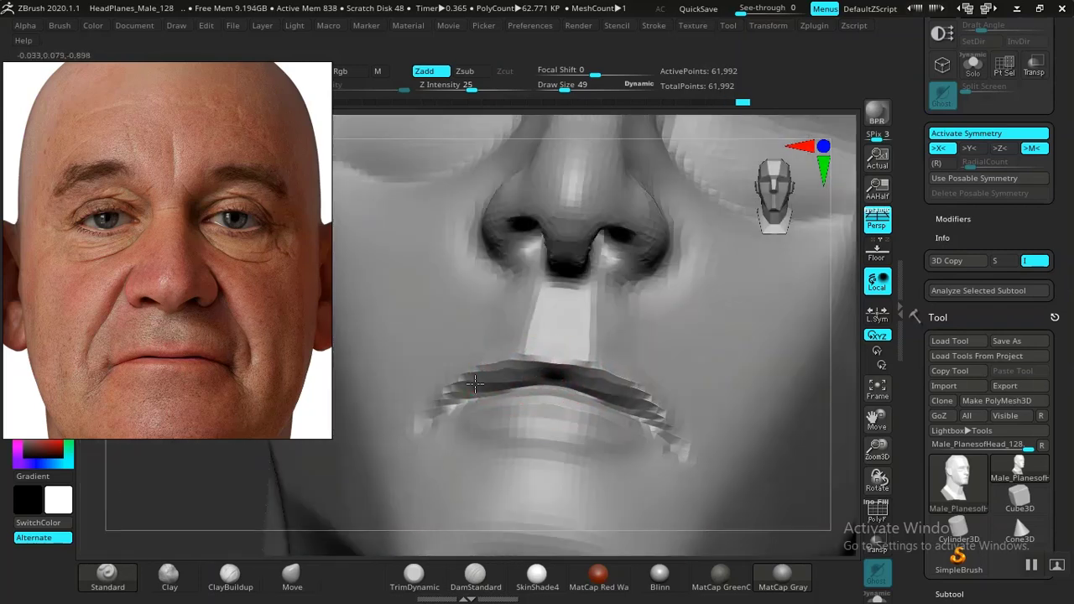
pyautogui.moveTo(447, 403)
pyautogui.mouseDown()
pyautogui.moveTo(547, 376)
pyautogui.moveTo(451, 400)
pyautogui.mouseUp()
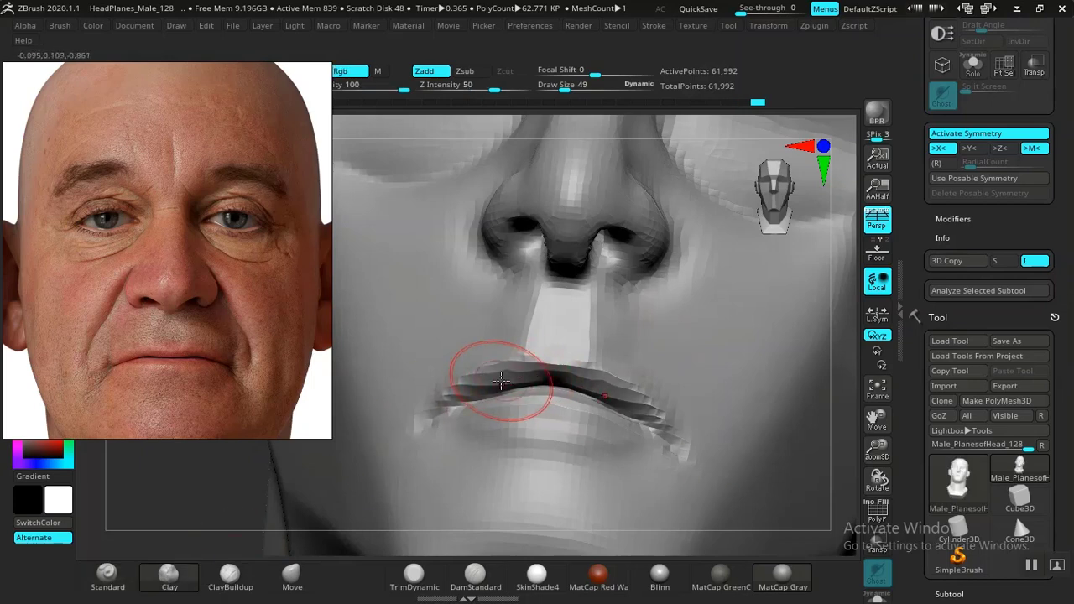
# Step: Try to remesh the head with DynaMesh
pyautogui.keyDown('ctrl'); pyautogui.moveTo(156, 460); pyautogui.dragTo(216, 549); pyautogui.keyUp('ctrl')
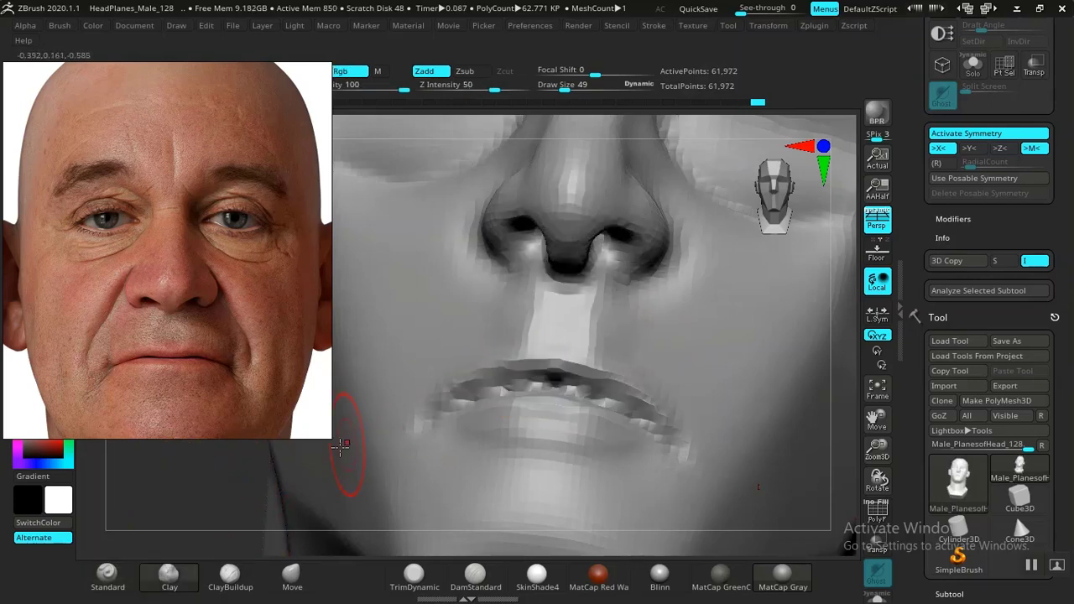
pyautogui.moveTo(195, 495); pyautogui.dragTo(355, 539)
pyautogui.hotkey('ctrl', 'z')
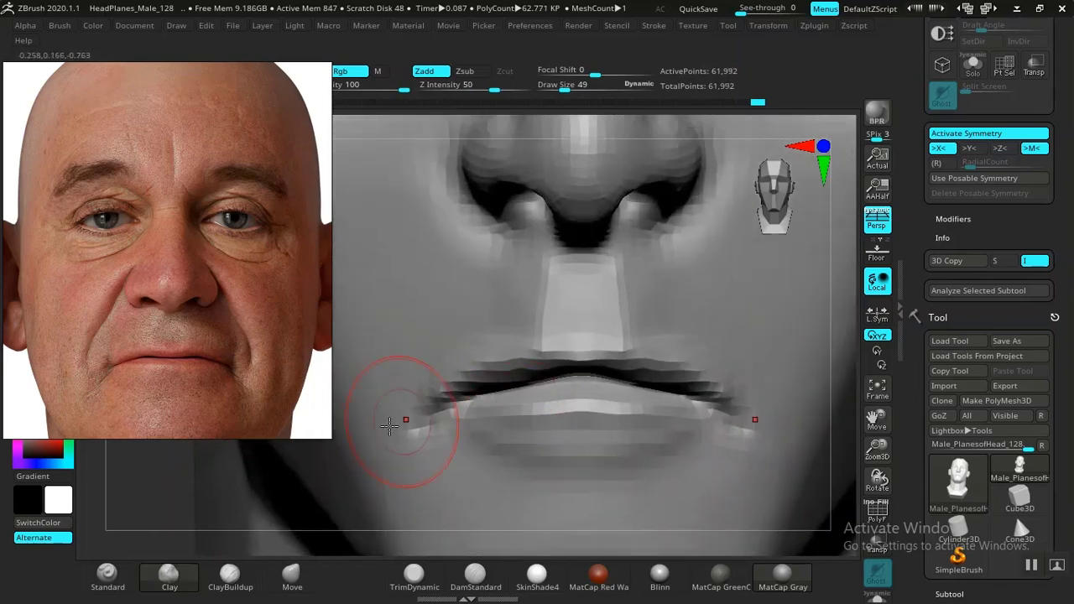
pyautogui.moveTo(139, 523)
pyautogui.mouseDown()
pyautogui.moveTo(143, 480)
pyautogui.moveTo(147, 503)
pyautogui.mouseUp()
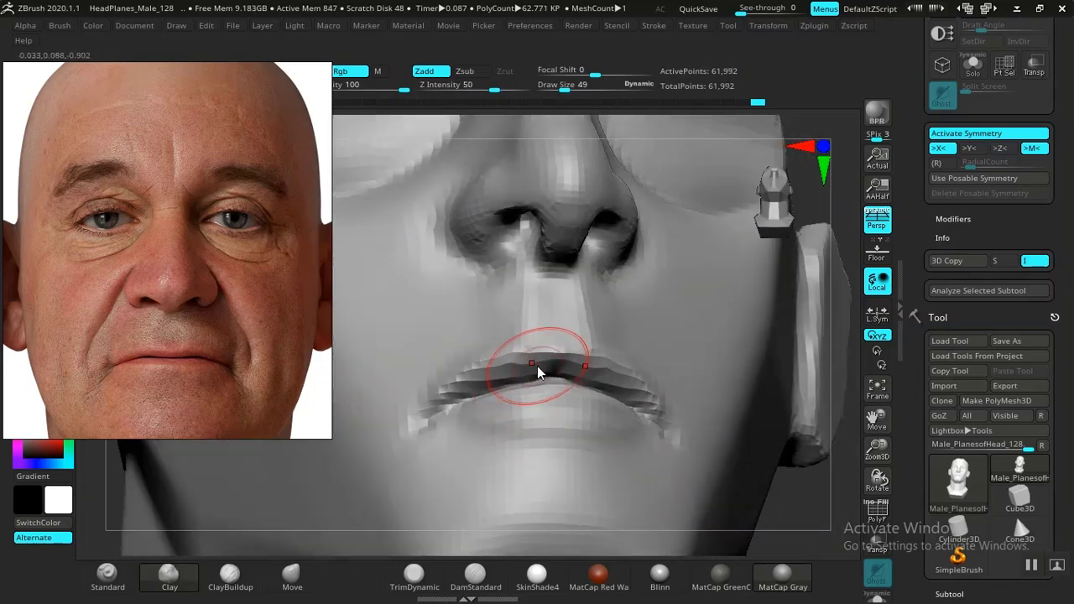
# Step: Try to build up and smooth the upper lip with the Clay brush at draw size 49
pyautogui.moveTo(537, 366)
pyautogui.mouseDown()
pyautogui.moveTo(498, 379)
pyautogui.moveTo(547, 369)
pyautogui.moveTo(496, 382)
pyautogui.moveTo(522, 376)
pyautogui.mouseUp()
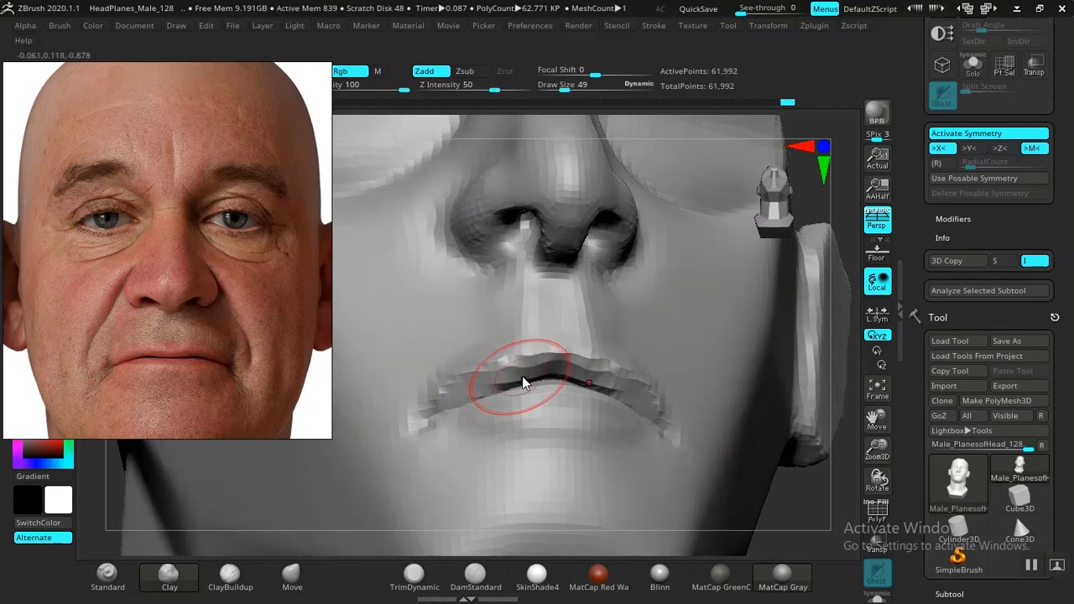
pyautogui.keyDown('alt'); pyautogui.moveTo(796, 489); pyautogui.dragTo(801, 529); pyautogui.keyUp('alt')
pyautogui.moveTo(806, 490)
pyautogui.keyDown('alt'); pyautogui.mouseDown()
pyautogui.moveTo(842, 441)
pyautogui.moveTo(861, 436)
pyautogui.moveTo(712, 409)
pyautogui.moveTo(779, 456)
pyautogui.moveTo(731, 444)
pyautogui.mouseUp(); pyautogui.keyUp('alt')
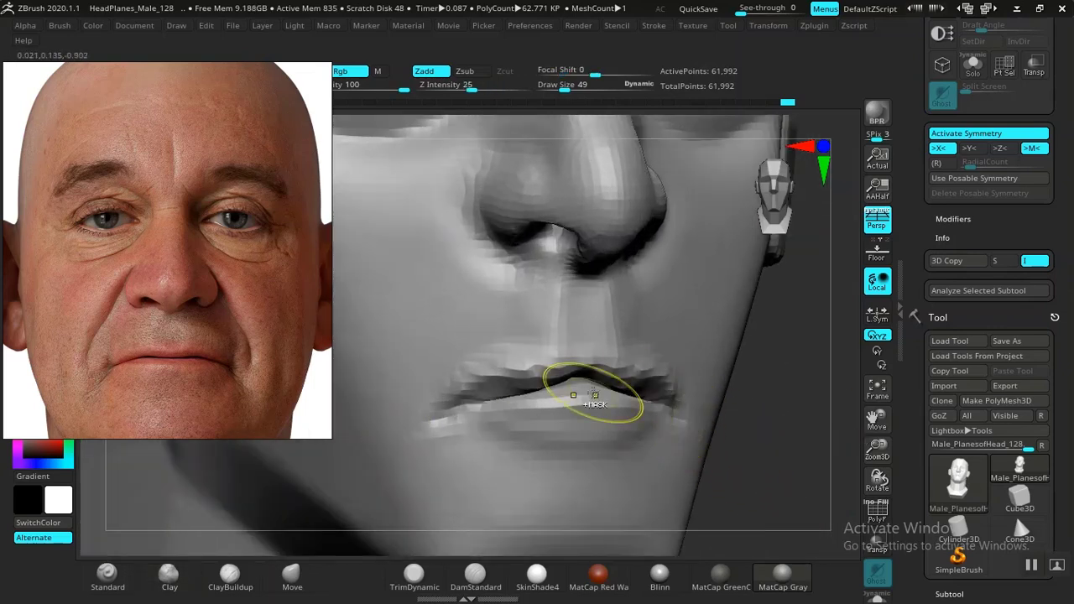
pyautogui.moveTo(505, 357)
pyautogui.keyDown('shift'); pyautogui.mouseDown()
pyautogui.moveTo(470, 367)
pyautogui.moveTo(539, 350)
pyautogui.moveTo(605, 361)
pyautogui.mouseUp(); pyautogui.keyUp('shift')
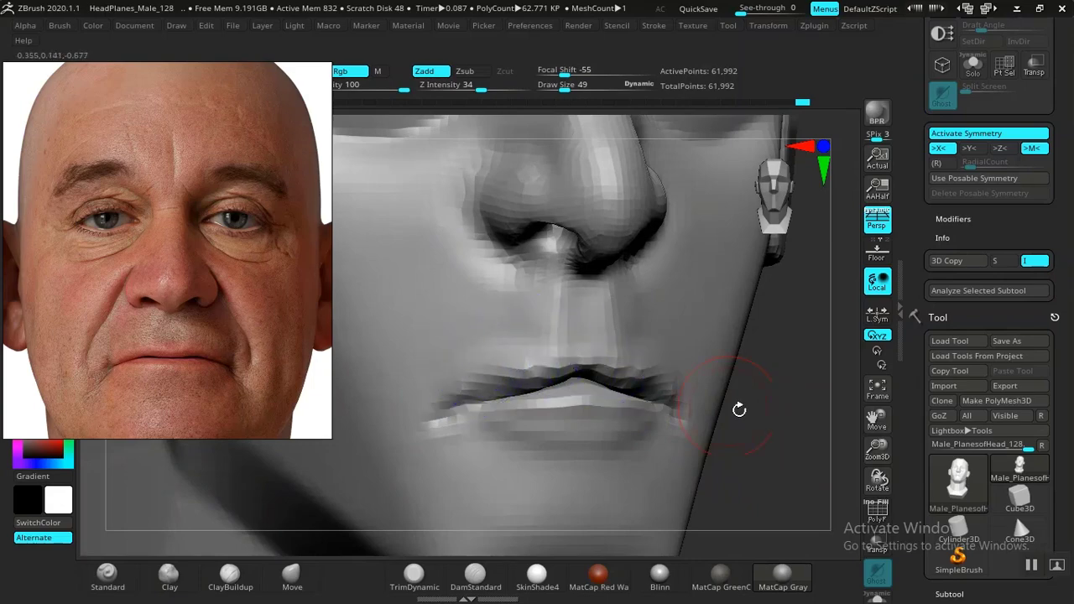
pyautogui.moveTo(738, 410)
pyautogui.keyDown('alt'); pyautogui.mouseDown()
pyautogui.moveTo(821, 480)
pyautogui.moveTo(617, 403)
pyautogui.mouseUp(); pyautogui.keyUp('alt')
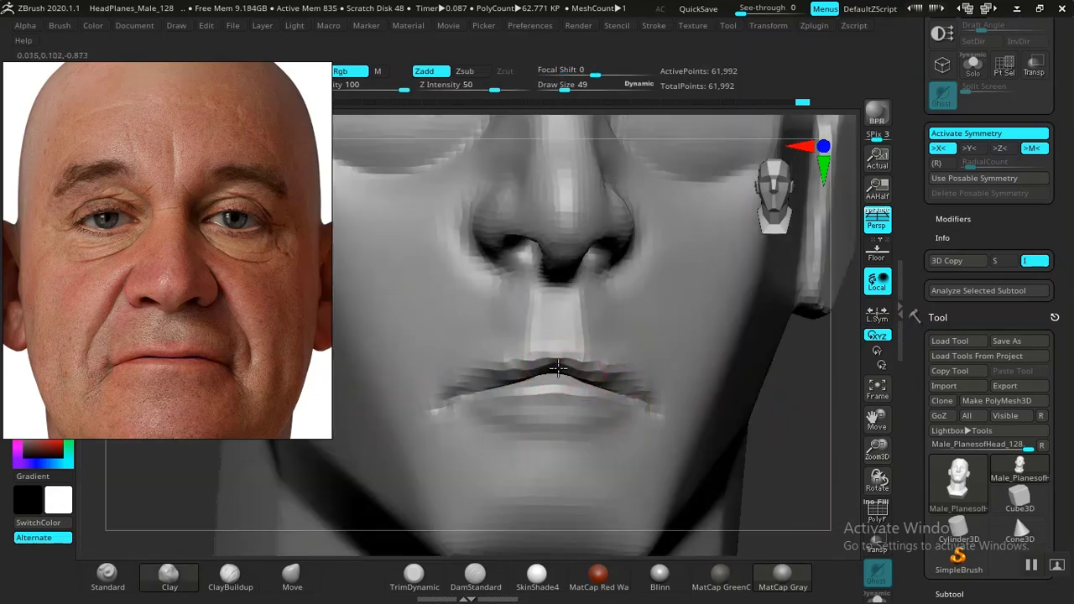
pyautogui.moveTo(702, 408); pyautogui.dragTo(594, 380)
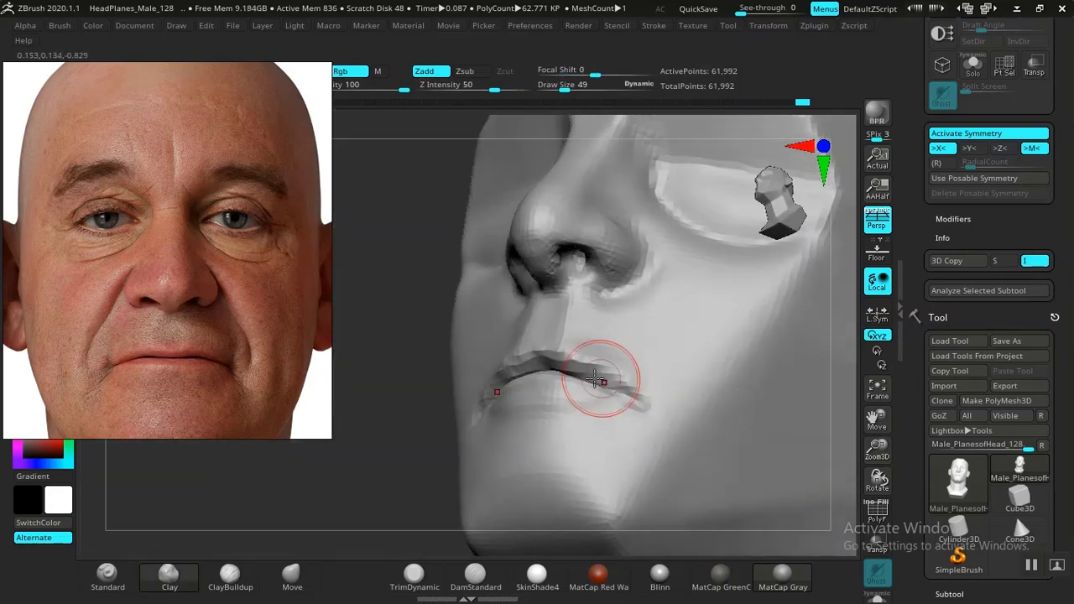
pyautogui.keyDown('ctrl'); pyautogui.moveTo(594, 381); pyautogui.dragTo(518, 355, button='right'); pyautogui.keyUp('ctrl')
pyautogui.moveTo(518, 355)
pyautogui.mouseDown()
pyautogui.moveTo(498, 352)
pyautogui.moveTo(531, 349)
pyautogui.moveTo(604, 373)
pyautogui.moveTo(586, 371)
pyautogui.mouseUp()
pyautogui.keyDown('ctrl'); pyautogui.moveTo(615, 397); pyautogui.dragTo(692, 392, button='right'); pyautogui.keyUp('ctrl')
pyautogui.keyDown('shift'); pyautogui.moveTo(431, 440); pyautogui.dragTo(716, 460); pyautogui.keyUp('shift')
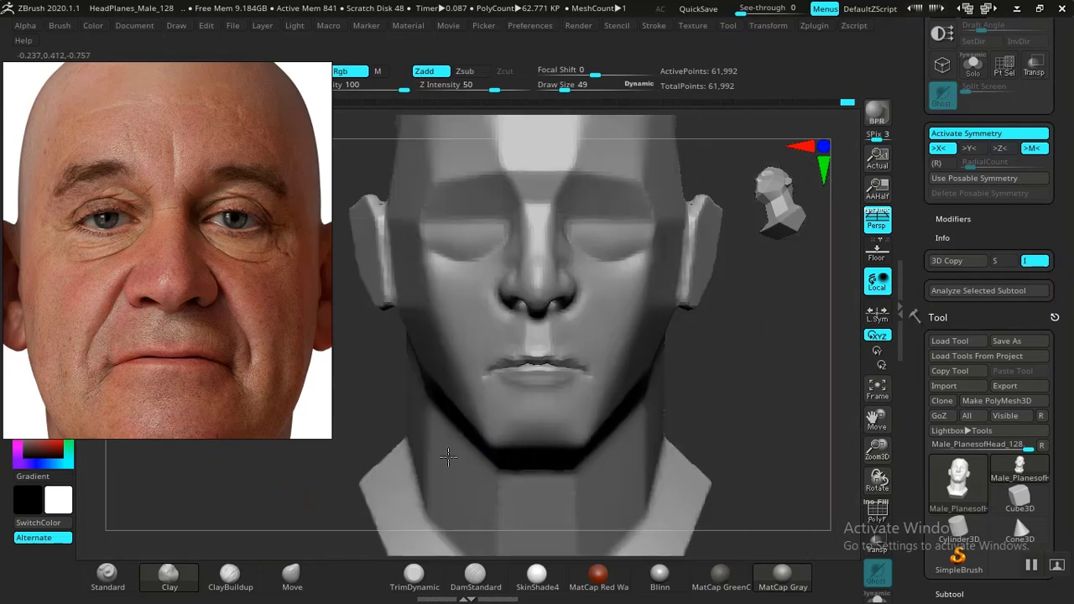
# Step: Undo the recent sculpting strokes on the lips
pyautogui.keyDown('ctrl'); pyautogui.moveTo(766, 405); pyautogui.dragTo(509, 411, button='right'); pyautogui.keyUp('ctrl')
pyautogui.keyDown('shift'); pyautogui.moveTo(457, 336); pyautogui.dragTo(550, 336); pyautogui.keyUp('shift')
pyautogui.moveTo(647, 361)
pyautogui.keyDown('ctrl'); pyautogui.mouseDown(button='right')
pyautogui.moveTo(604, 280)
pyautogui.moveTo(606, 220)
pyautogui.mouseUp(button='right'); pyautogui.keyUp('ctrl')
pyautogui.hotkey('ctrl', 'z')
pyautogui.hotkey('ctrl', 'z')
pyautogui.hotkey('ctrl', 'z')
pyautogui.keyDown('ctrl'); pyautogui.moveTo(697, 361); pyautogui.dragTo(775, 556, button='right'); pyautogui.keyUp('ctrl')
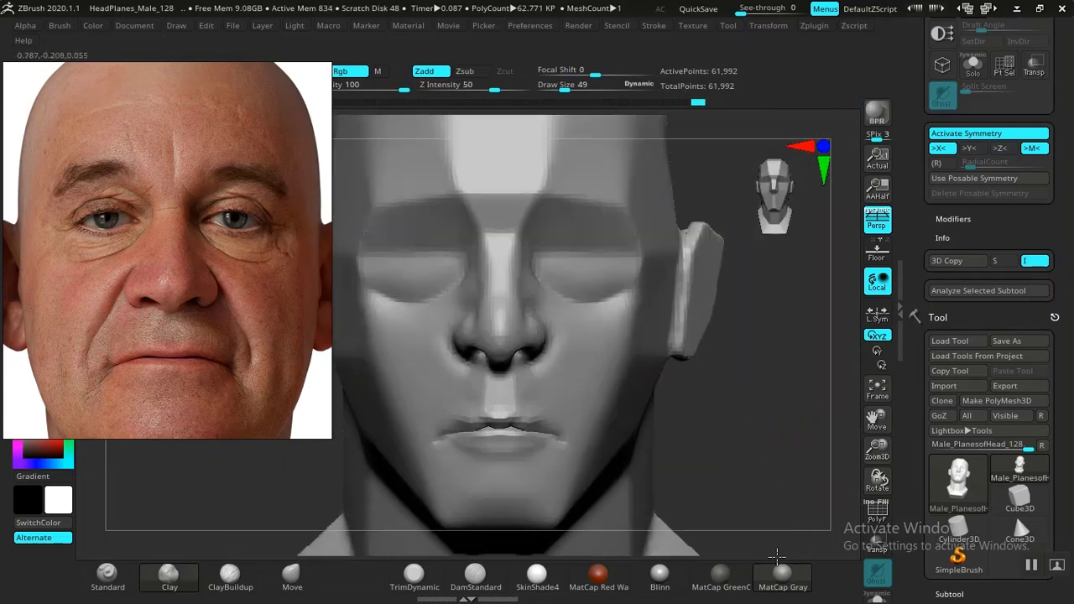
# Step: Carve the nasolabial folds from the nostril wings down past the mouth corners with DamStandard at draw size 49
pyautogui.moveTo(727, 450)
pyautogui.keyDown('ctrl'); pyautogui.mouseDown(button='right')
pyautogui.moveTo(767, 503)
pyautogui.moveTo(436, 482)
pyautogui.mouseUp(button='right'); pyautogui.keyUp('ctrl')
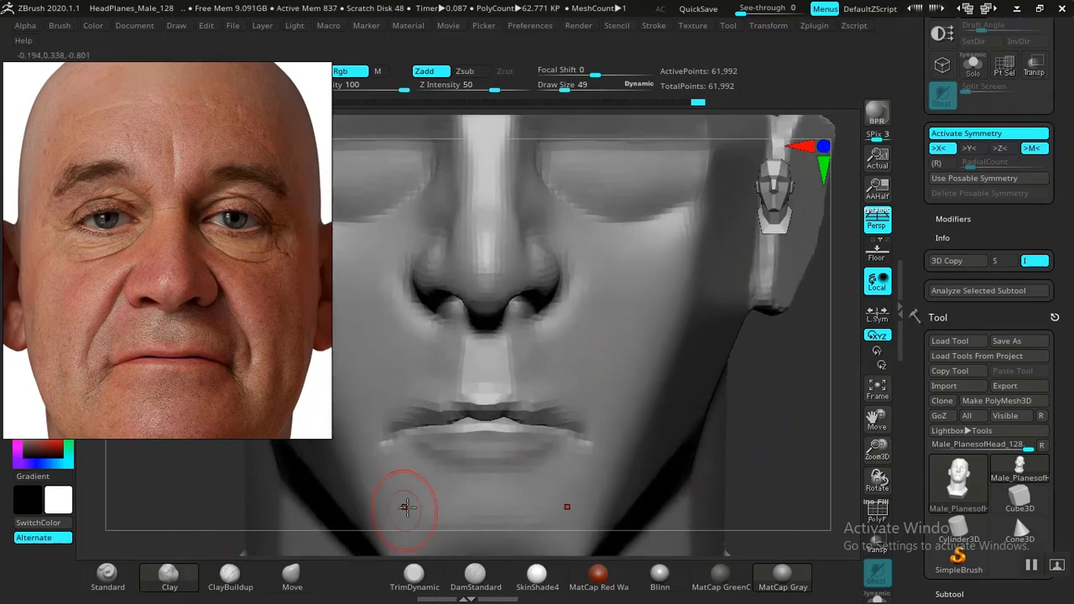
pyautogui.click(220, 577)
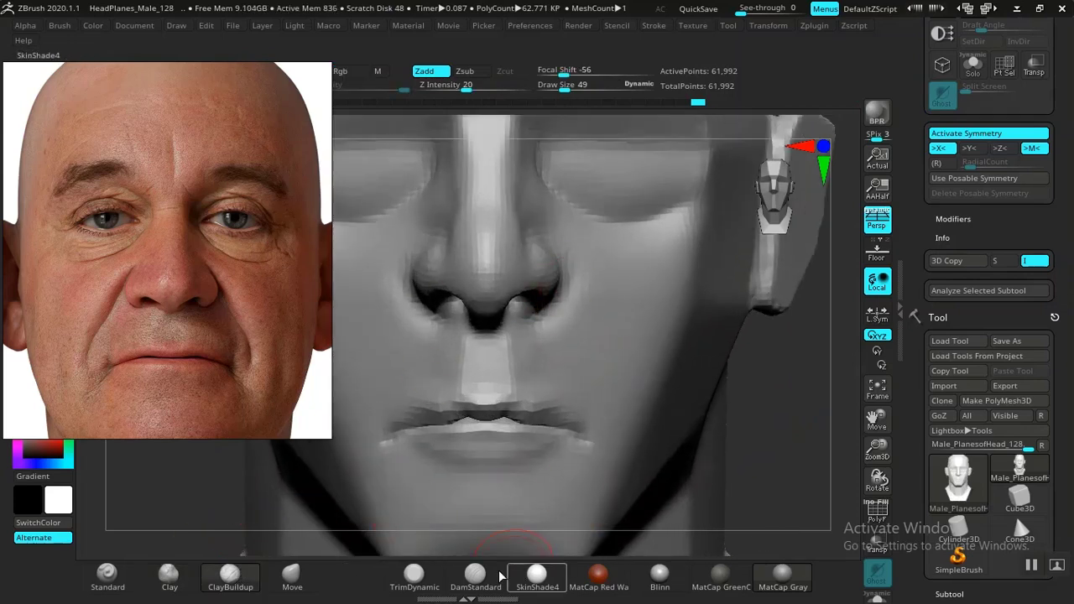
pyautogui.click(475, 577)
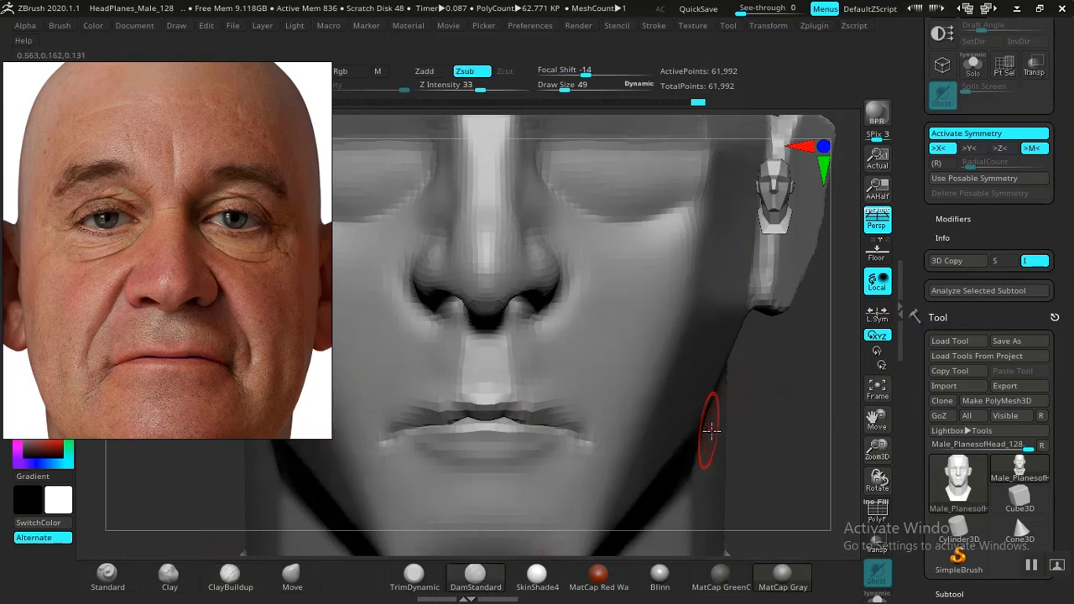
pyautogui.moveTo(755, 427); pyautogui.dragTo(777, 432)
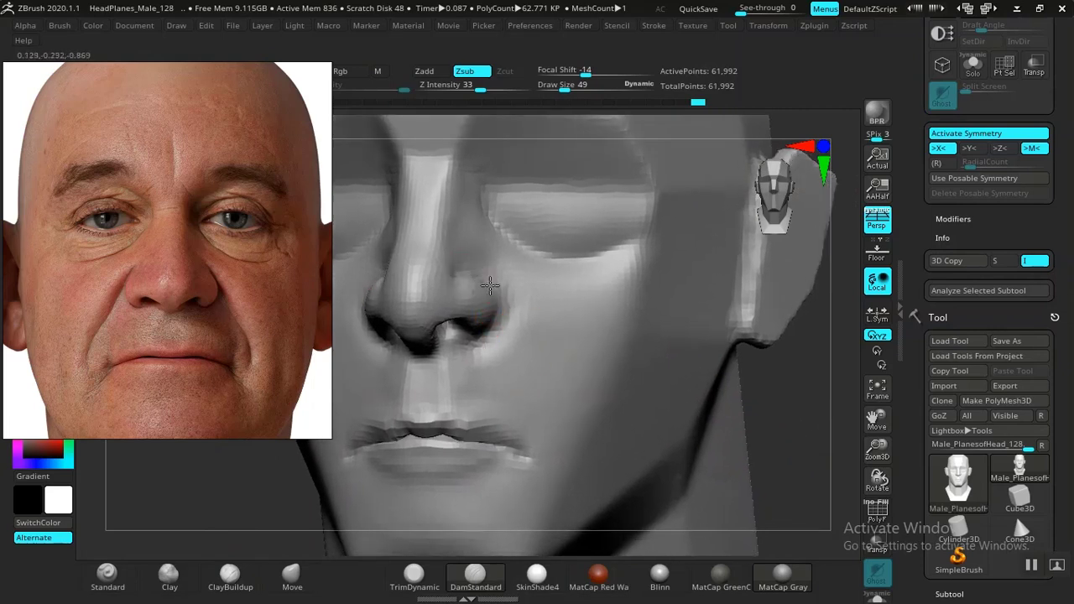
pyautogui.moveTo(511, 344); pyautogui.dragTo(551, 392)
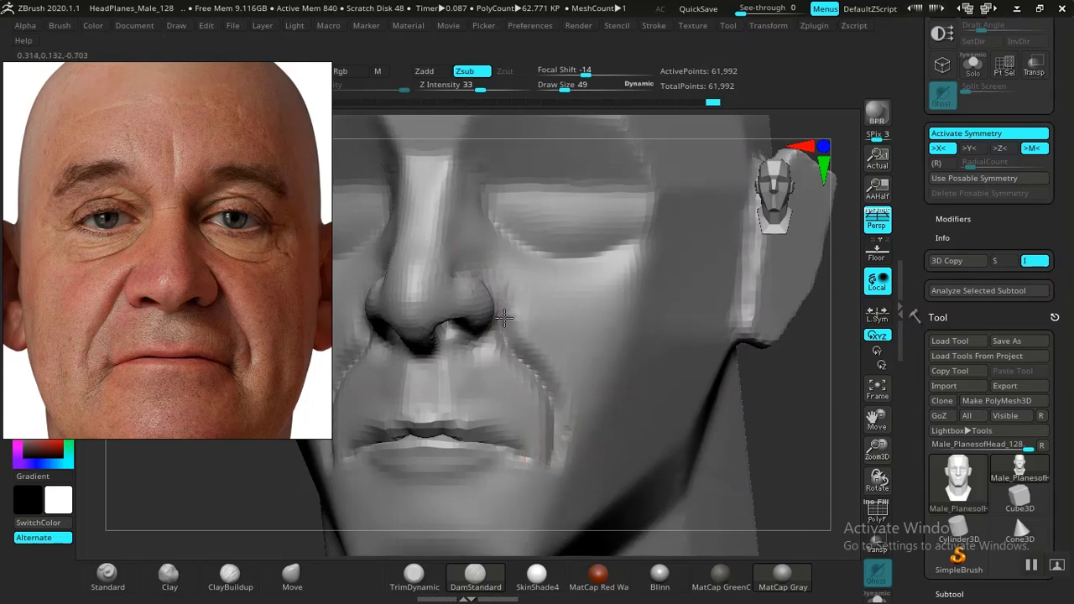
# Step: Smooth the skin along the carved nasolabial folds to soften their outer edges
pyautogui.moveTo(796, 441)
pyautogui.keyDown('alt'); pyautogui.mouseDown()
pyautogui.moveTo(700, 330)
pyautogui.moveTo(724, 420)
pyautogui.moveTo(727, 340)
pyautogui.moveTo(768, 547)
pyautogui.moveTo(767, 384)
pyautogui.moveTo(791, 403)
pyautogui.moveTo(759, 428)
pyautogui.moveTo(659, 427)
pyautogui.moveTo(752, 418)
pyautogui.moveTo(621, 407)
pyautogui.mouseUp(); pyautogui.keyUp('alt')
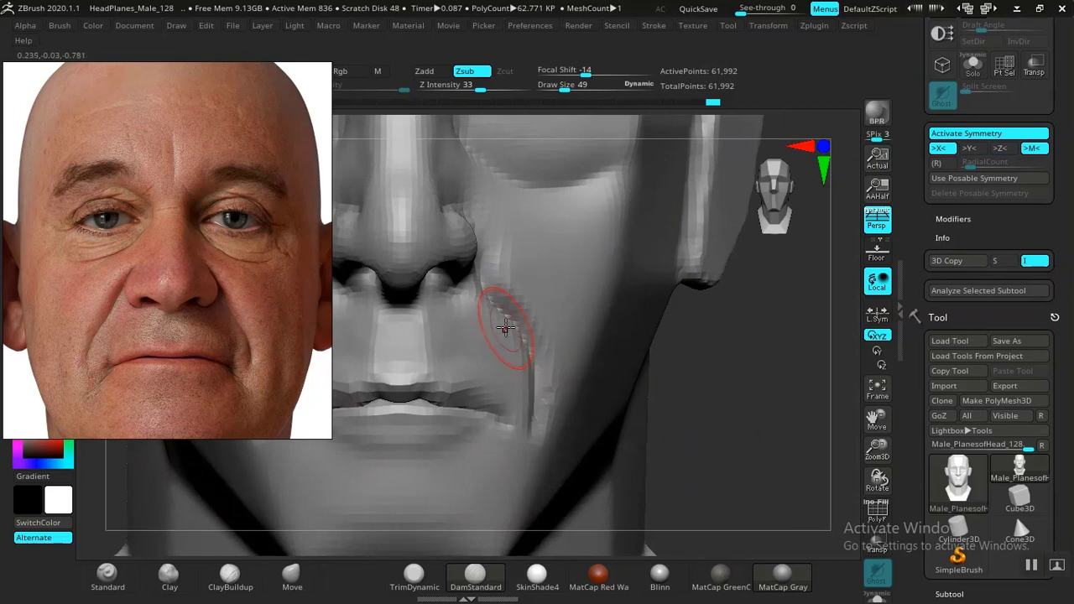
pyautogui.keyDown('shift'); pyautogui.moveTo(504, 277); pyautogui.dragTo(562, 407); pyautogui.keyUp('shift')
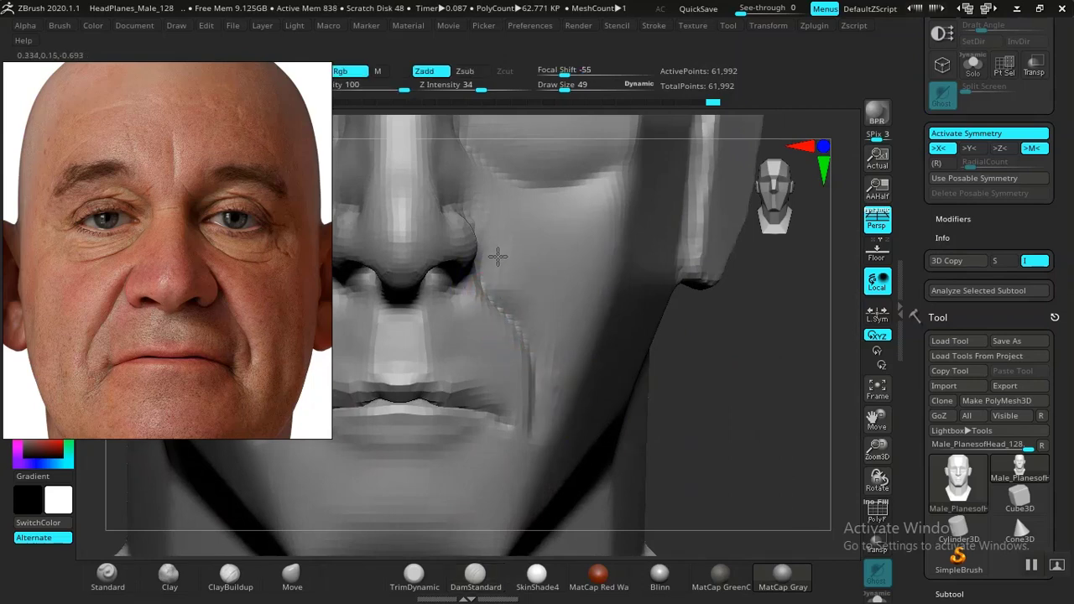
pyautogui.moveTo(672, 457)
pyautogui.keyDown('alt'); pyautogui.mouseDown()
pyautogui.moveTo(643, 317)
pyautogui.moveTo(710, 360)
pyautogui.moveTo(772, 465)
pyautogui.moveTo(506, 317)
pyautogui.moveTo(523, 353)
pyautogui.moveTo(504, 290)
pyautogui.mouseUp(); pyautogui.keyUp('alt')
pyautogui.keyDown('shift'); pyautogui.moveTo(341, 486); pyautogui.dragTo(496, 459); pyautogui.keyUp('shift')
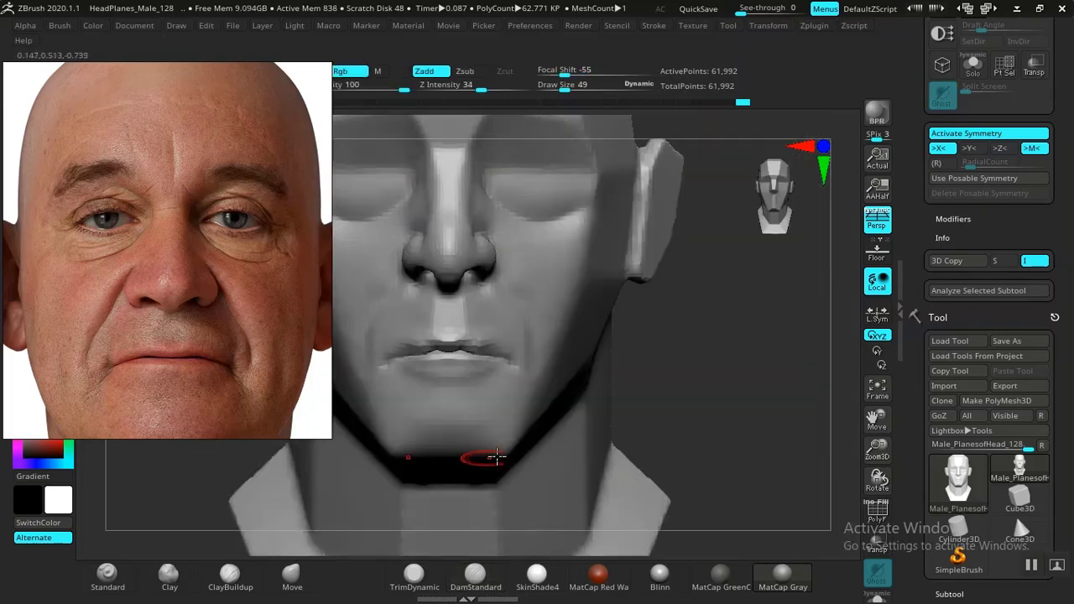
# Step: Build up the cheeks from beside the nose along the nasolabial folds with ClayBuildup at draw size 105
pyautogui.moveTo(677, 407)
pyautogui.keyDown('alt'); pyautogui.mouseDown()
pyautogui.moveTo(705, 370)
pyautogui.moveTo(214, 558)
pyautogui.mouseUp(); pyautogui.keyUp('alt')
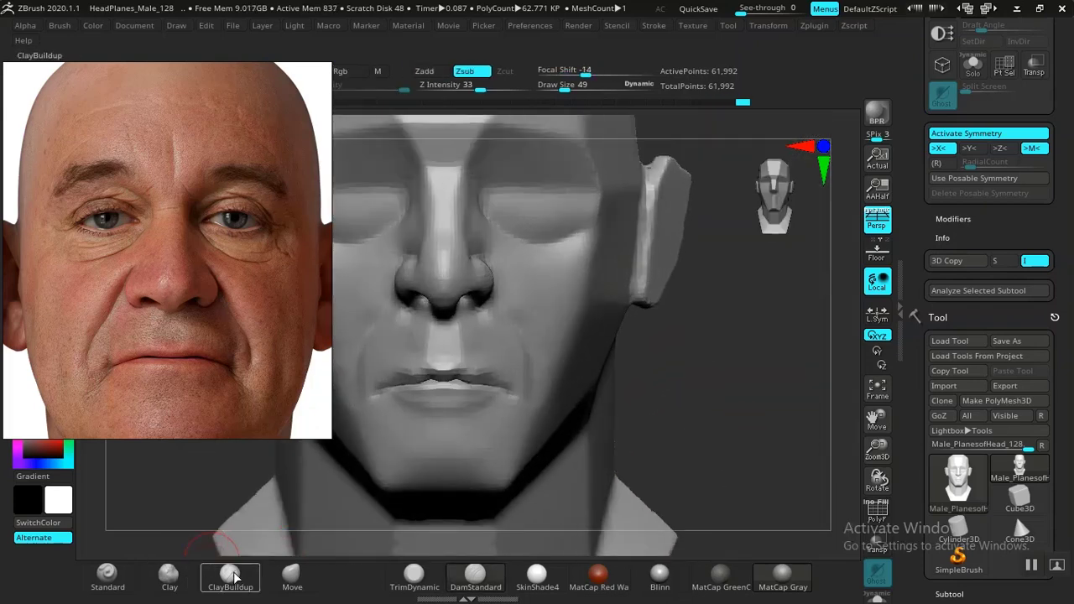
pyautogui.click(234, 575)
pyautogui.press(']')
pyautogui.press(']')
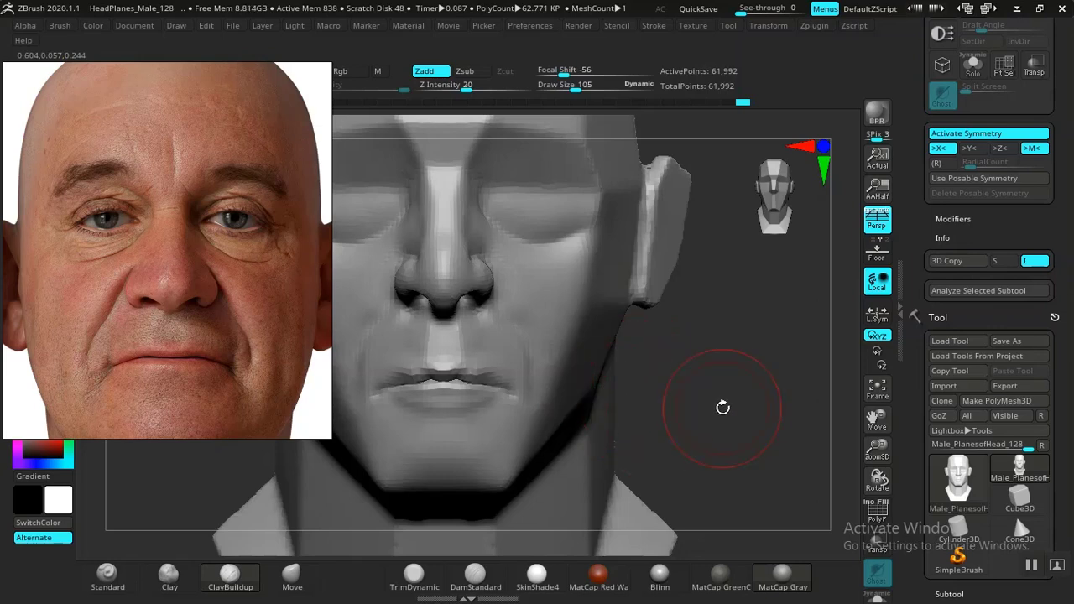
pyautogui.moveTo(723, 408); pyautogui.dragTo(746, 430)
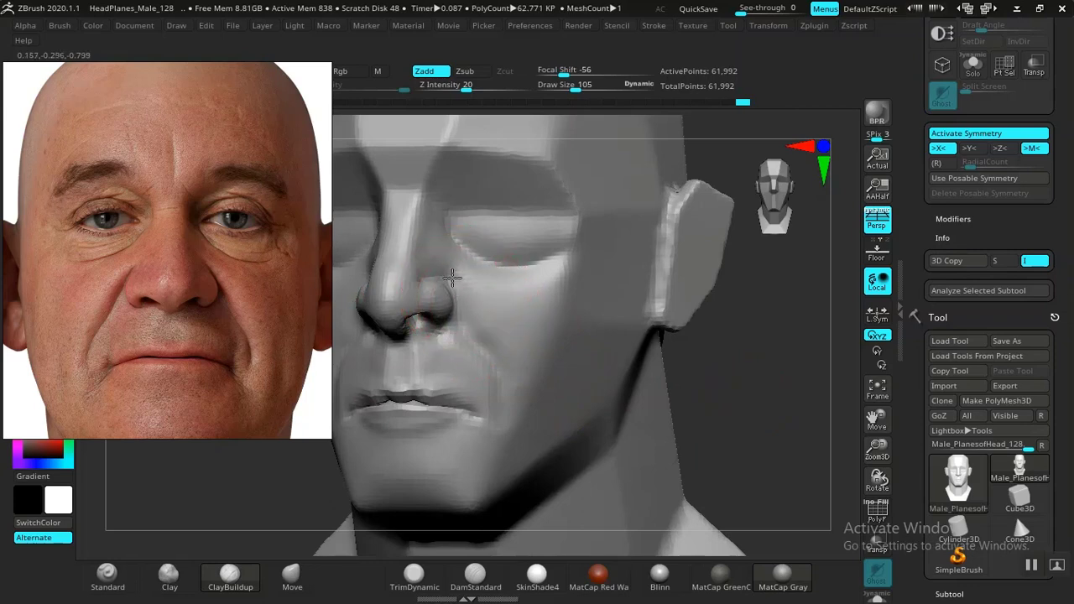
pyautogui.moveTo(453, 283)
pyautogui.mouseDown()
pyautogui.moveTo(508, 378)
pyautogui.moveTo(459, 299)
pyautogui.moveTo(515, 343)
pyautogui.moveTo(448, 264)
pyautogui.moveTo(534, 333)
pyautogui.mouseUp()
pyautogui.moveTo(706, 369)
pyautogui.keyDown('shift'); pyautogui.mouseDown()
pyautogui.moveTo(777, 384)
pyautogui.moveTo(572, 273)
pyautogui.mouseUp(); pyautogui.keyUp('shift')
pyautogui.keyDown('alt'); pyautogui.moveTo(671, 296); pyautogui.dragTo(700, 432); pyautogui.keyUp('alt')
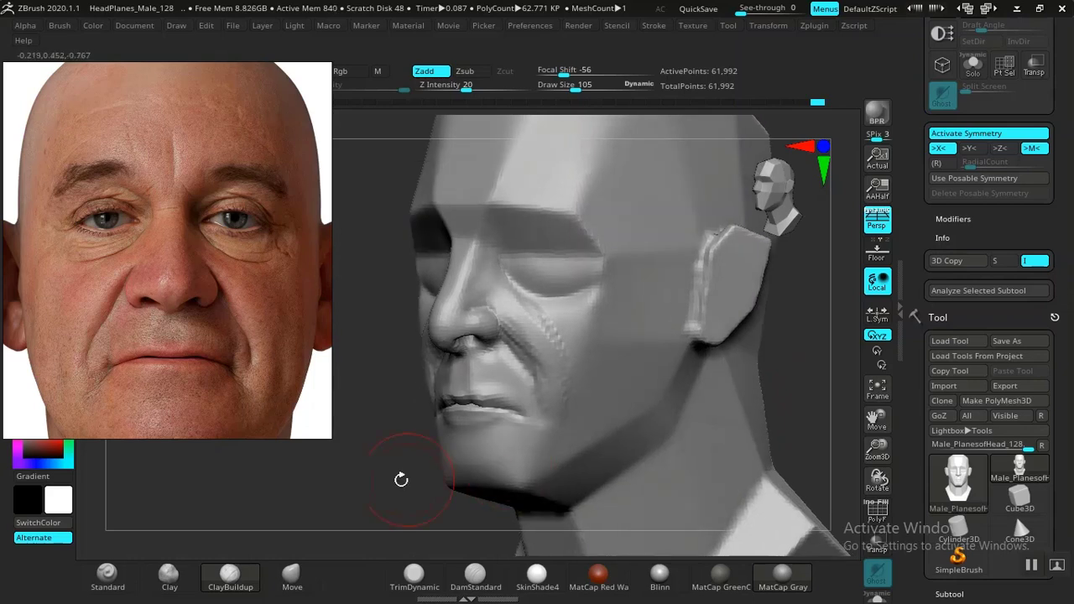
# Step: Thicken the cheek ridge along the nasolabial fold down past the mouth corner with ClayBuildup, working from the side
pyautogui.moveTo(406, 448)
pyautogui.keyDown('alt'); pyautogui.mouseDown()
pyautogui.moveTo(391, 453)
pyautogui.moveTo(391, 501)
pyautogui.moveTo(403, 480)
pyautogui.moveTo(378, 480)
pyautogui.mouseUp(); pyautogui.keyUp('alt')
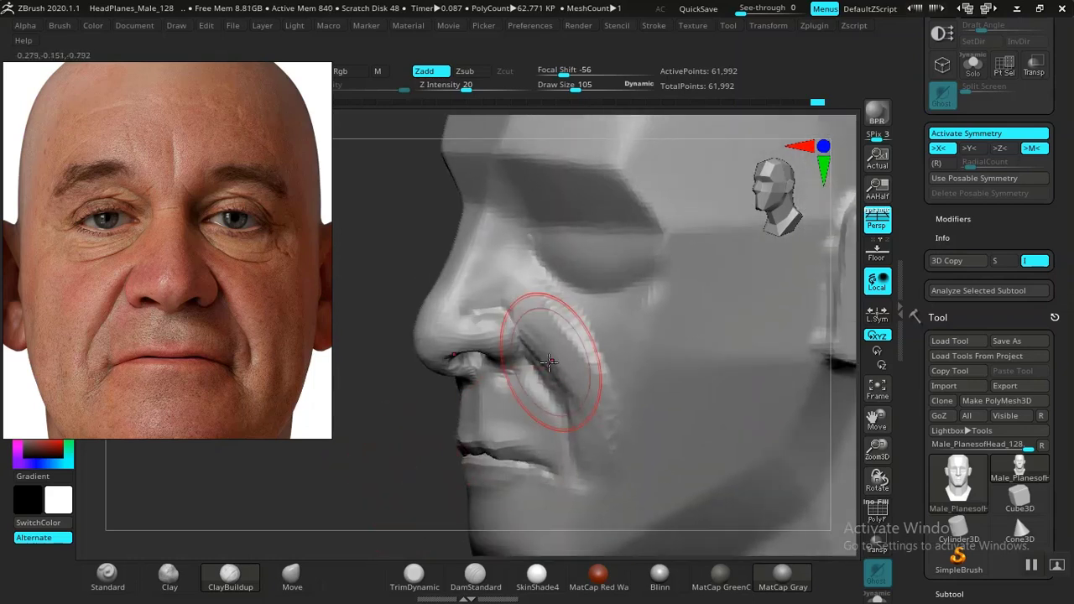
pyautogui.moveTo(548, 362); pyautogui.dragTo(585, 440)
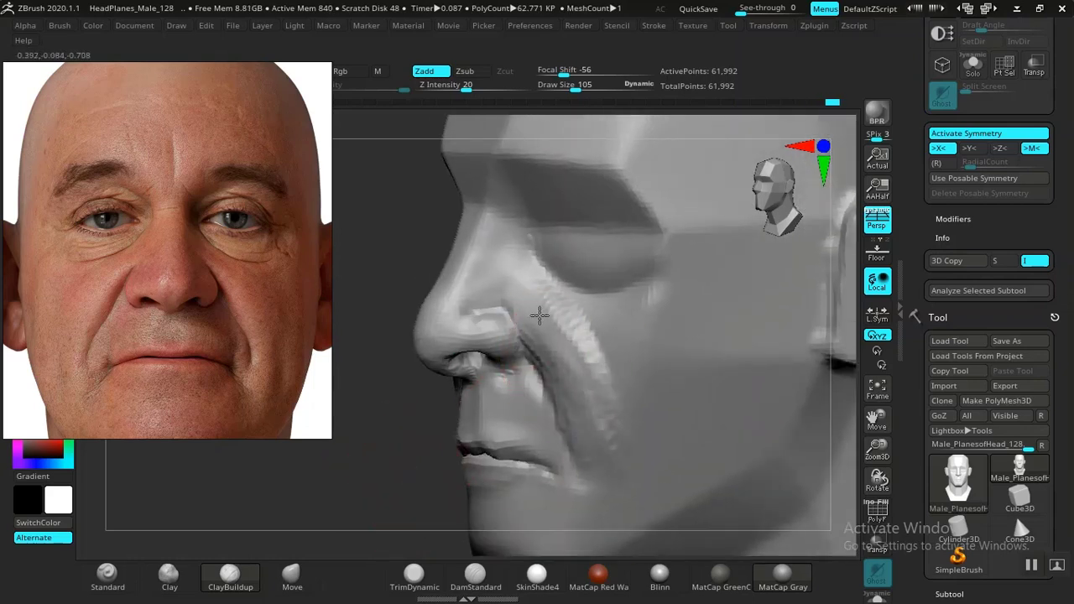
pyautogui.moveTo(378, 464); pyautogui.dragTo(403, 459)
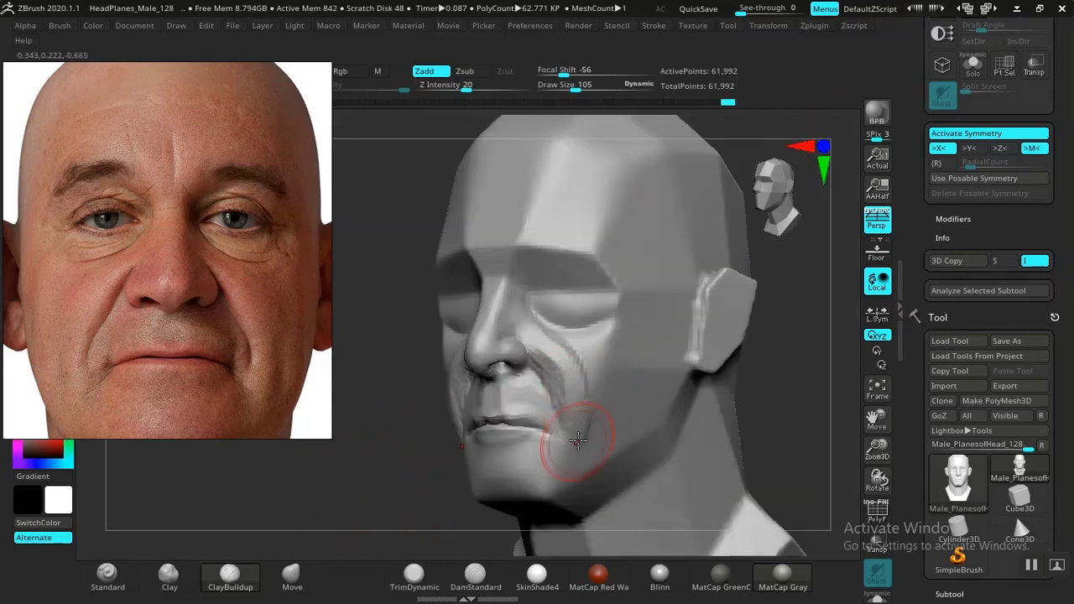
pyautogui.keyDown('shift'); pyautogui.moveTo(778, 402); pyautogui.dragTo(798, 439); pyautogui.keyUp('shift')
pyautogui.moveTo(694, 343); pyautogui.dragTo(563, 335)
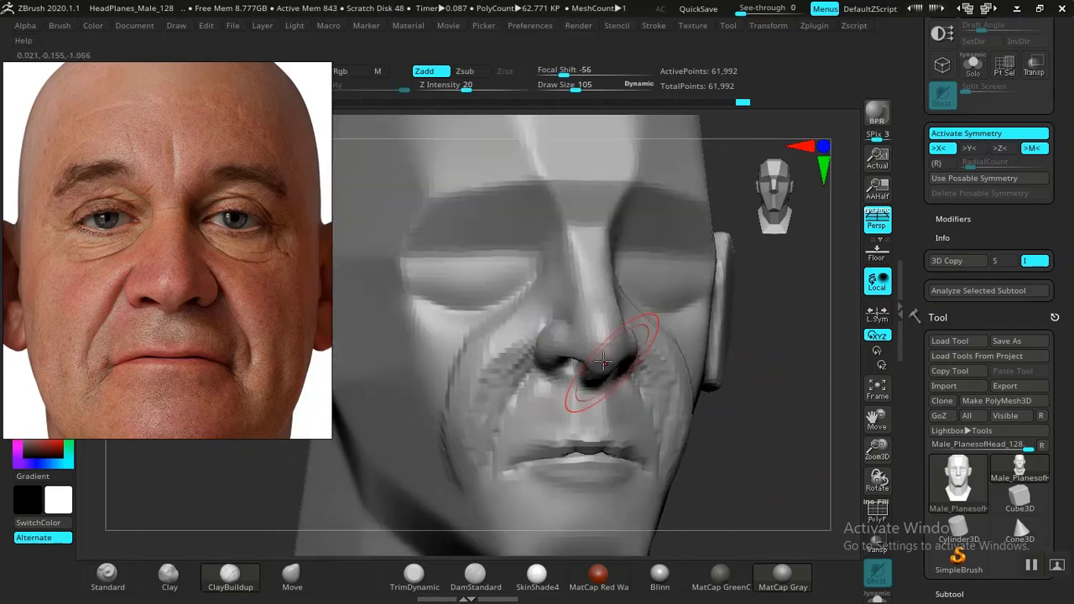
# Step: Smooth the built-up cheek ridges to blend them into the surrounding face
pyautogui.keyDown('shift'); pyautogui.moveTo(463, 385); pyautogui.dragTo(439, 461); pyautogui.keyUp('shift')
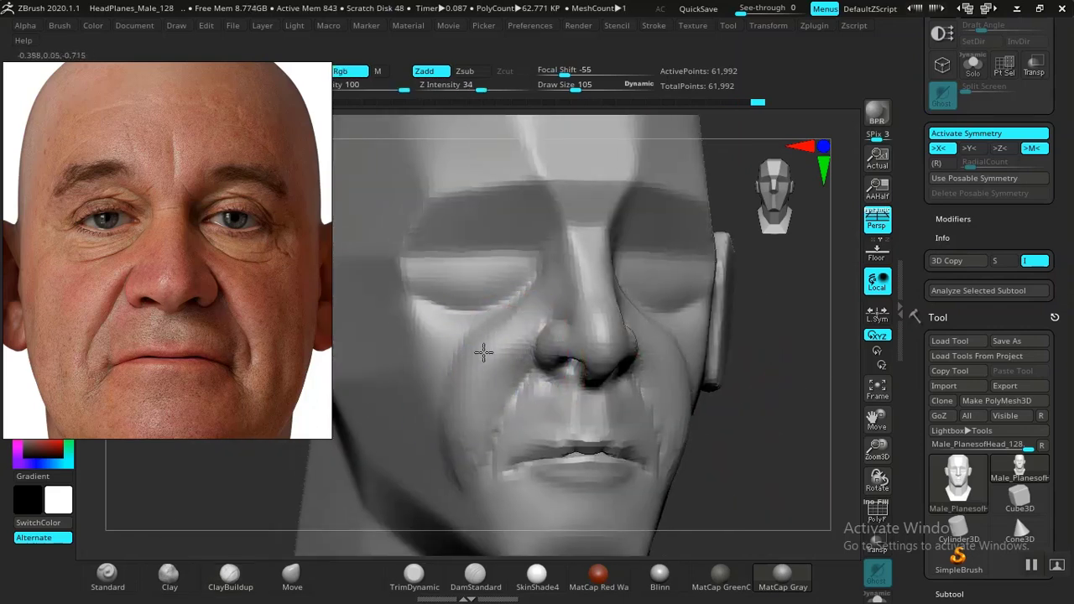
pyautogui.moveTo(449, 372)
pyautogui.keyDown('shift'); pyautogui.mouseDown()
pyautogui.moveTo(458, 378)
pyautogui.moveTo(423, 467)
pyautogui.mouseUp(); pyautogui.keyUp('shift')
pyautogui.keyDown('alt'); pyautogui.moveTo(768, 433); pyautogui.dragTo(747, 374); pyautogui.keyUp('alt')
pyautogui.keyDown('shift'); pyautogui.moveTo(748, 373); pyautogui.dragTo(715, 378); pyautogui.keyUp('shift')
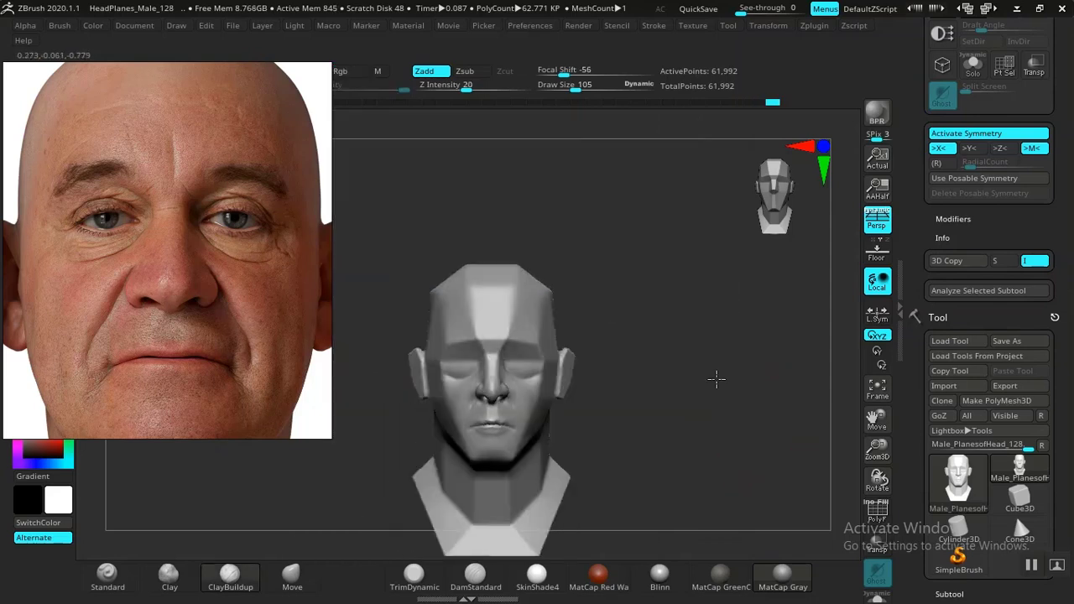
# Step: Shift the face reference image sideways to reveal the whole ear
pyautogui.moveTo(672, 416)
pyautogui.keyDown('alt'); pyautogui.mouseDown()
pyautogui.moveTo(639, 323)
pyautogui.moveTo(746, 487)
pyautogui.moveTo(720, 392)
pyautogui.moveTo(712, 400)
pyautogui.mouseUp(); pyautogui.keyUp('alt')
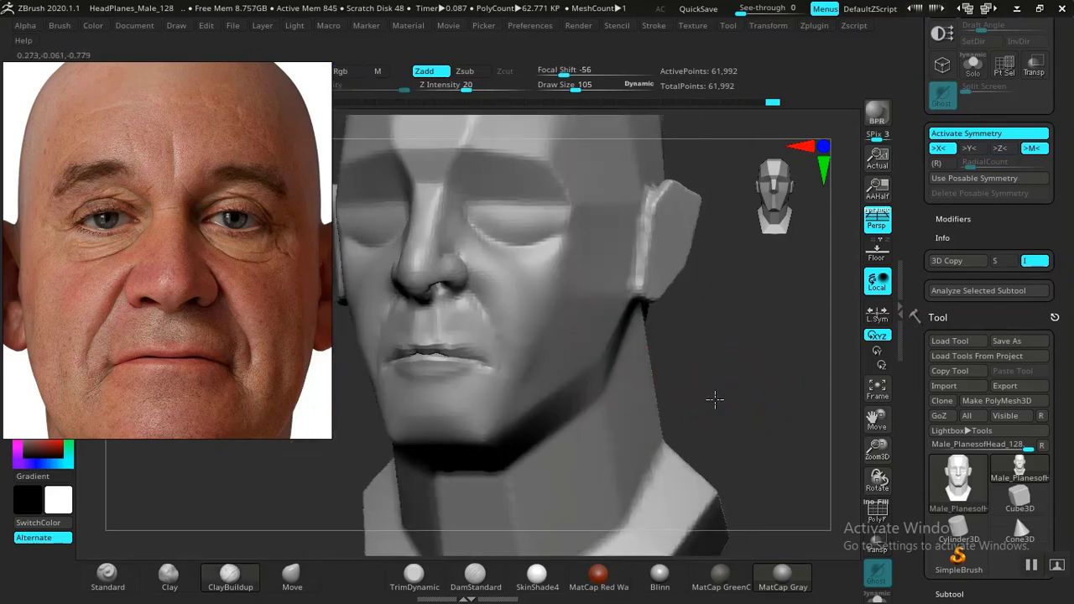
pyautogui.moveTo(235, 401); pyautogui.dragTo(188, 412)
pyautogui.moveTo(746, 366)
pyautogui.mouseDown()
pyautogui.moveTo(688, 398)
pyautogui.moveTo(713, 412)
pyautogui.moveTo(679, 376)
pyautogui.moveTo(717, 391)
pyautogui.moveTo(664, 358)
pyautogui.mouseUp()
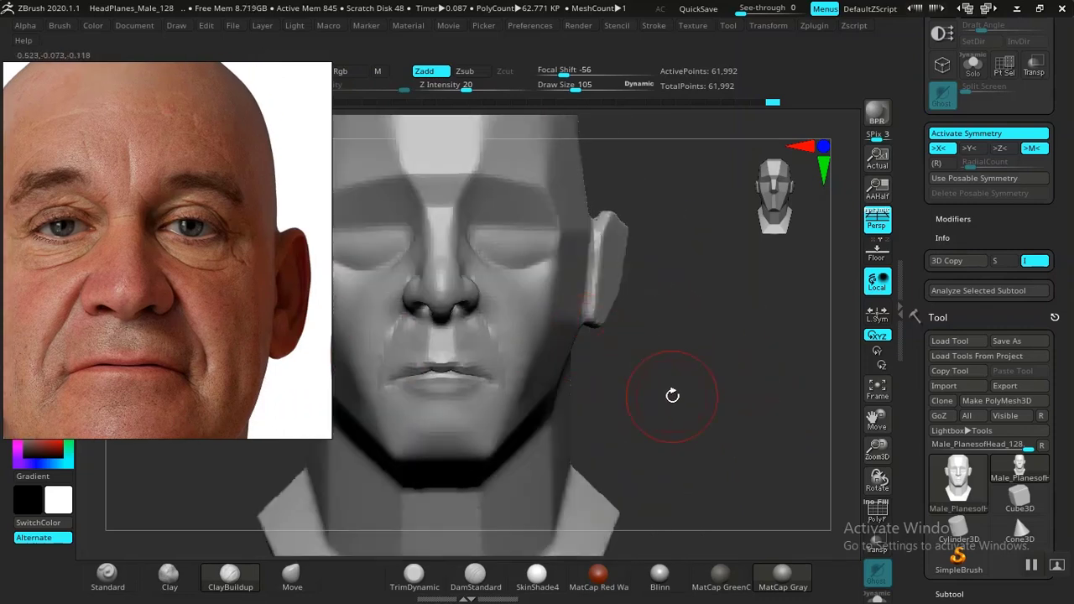
# Step: Add volume to the lower cheeks beside the mouth with ClayBuildup at draw size 161
pyautogui.moveTo(673, 396); pyautogui.dragTo(595, 363)
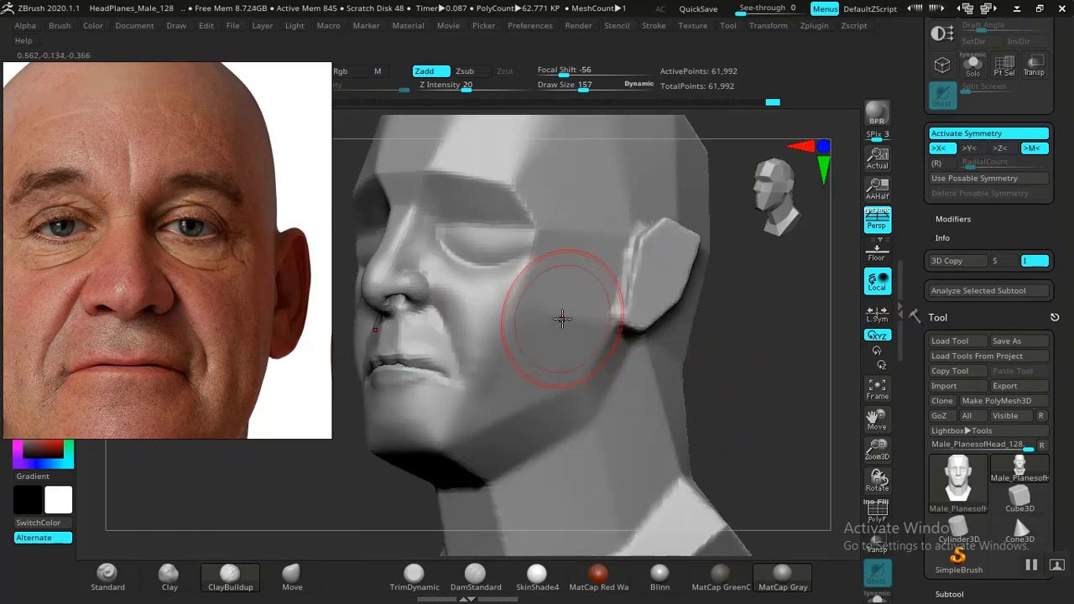
pyautogui.moveTo(763, 377)
pyautogui.mouseDown()
pyautogui.moveTo(700, 412)
pyautogui.moveTo(743, 440)
pyautogui.moveTo(688, 403)
pyautogui.mouseUp()
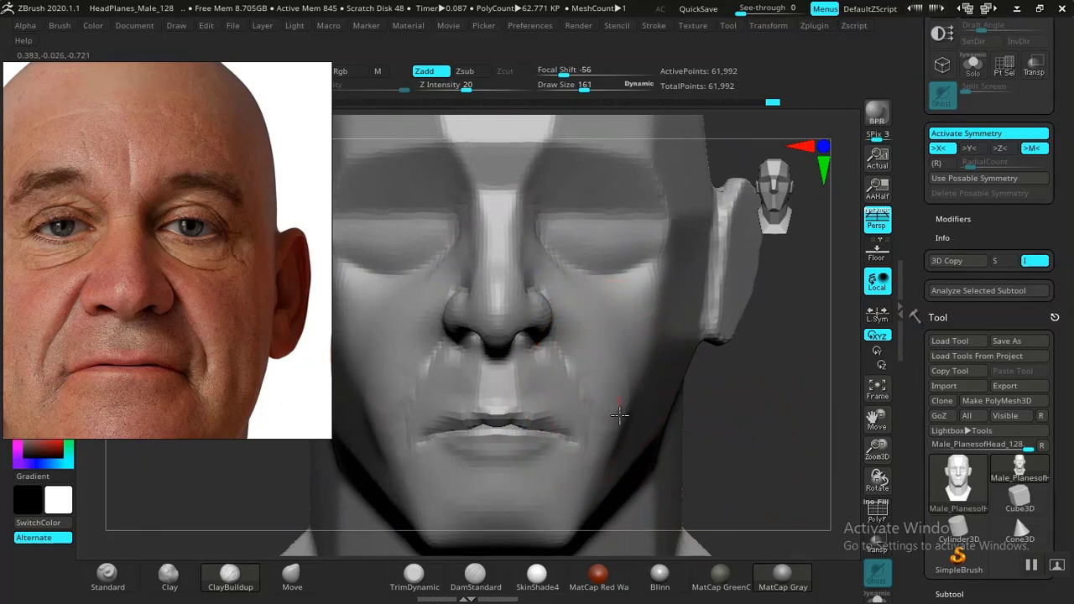
pyautogui.moveTo(619, 440); pyautogui.dragTo(614, 396)
pyautogui.moveTo(713, 438); pyautogui.dragTo(606, 394)
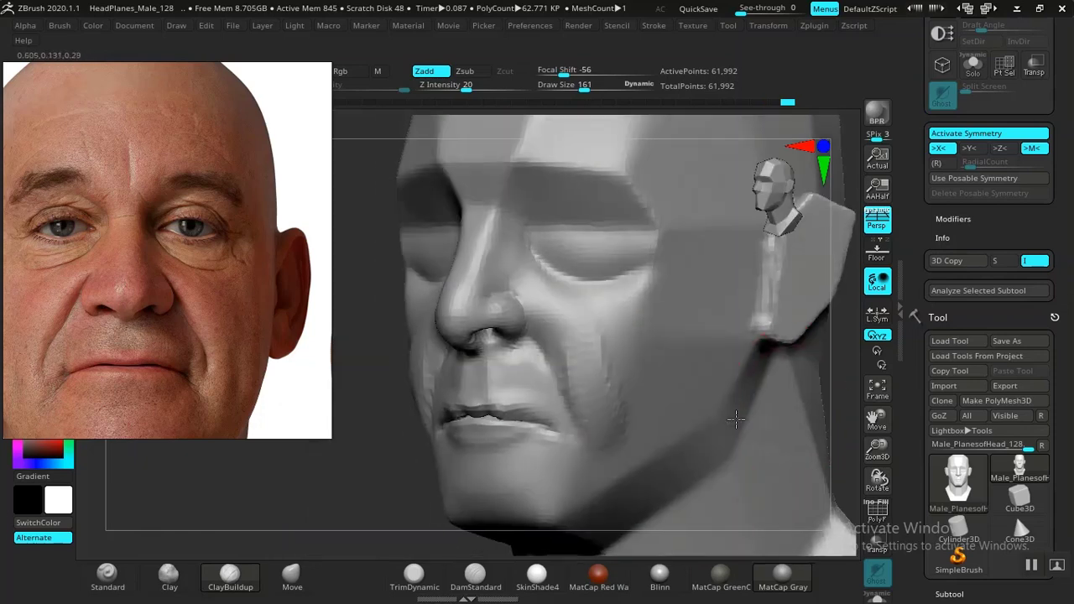
# Step: Reposition the face reference image to reveal the chin, jawline and neck
pyautogui.moveTo(415, 458); pyautogui.dragTo(302, 474)
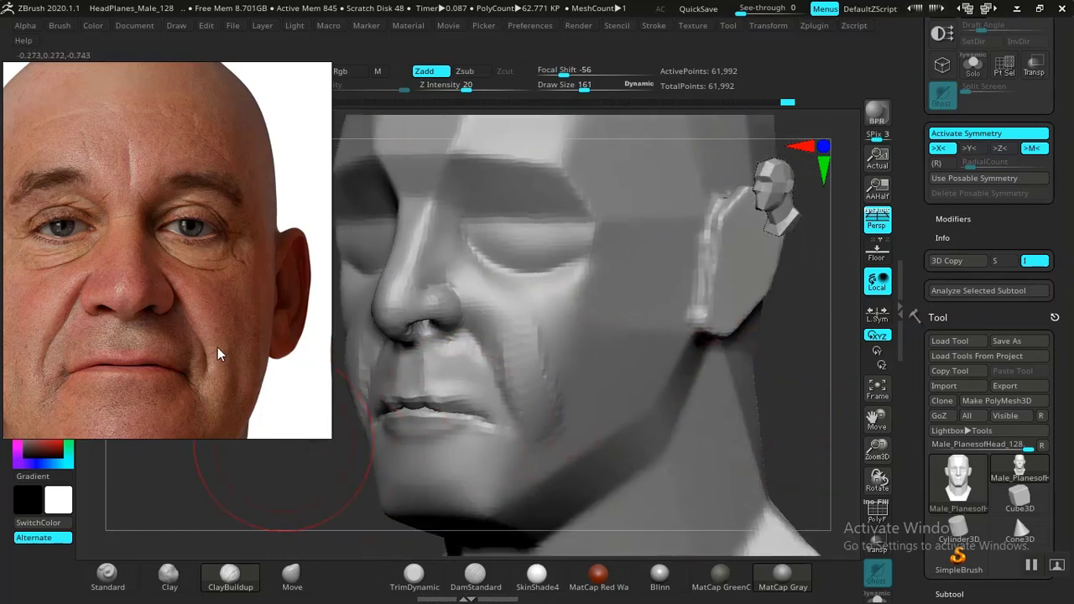
pyautogui.scroll(3, 215, 257)
pyautogui.moveTo(271, 513)
pyautogui.mouseDown()
pyautogui.moveTo(309, 521)
pyautogui.moveTo(319, 477)
pyautogui.moveTo(295, 513)
pyautogui.mouseUp()
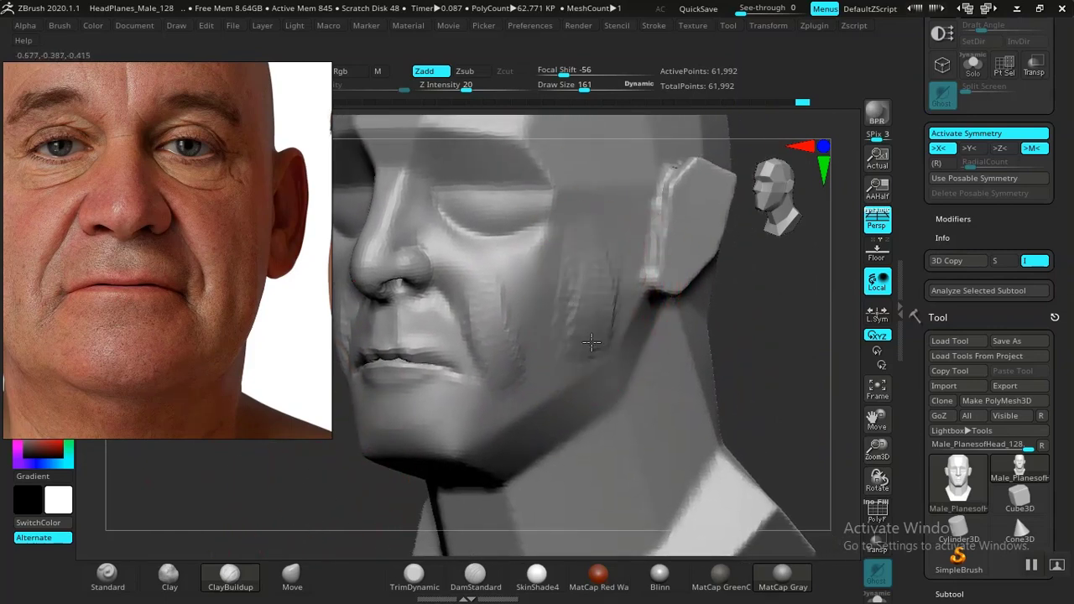
# Step: Build up the jaw from in front of the ear along the jawline and around the chin with ClayBuildup at draw size 161
pyautogui.moveTo(606, 281); pyautogui.dragTo(579, 369)
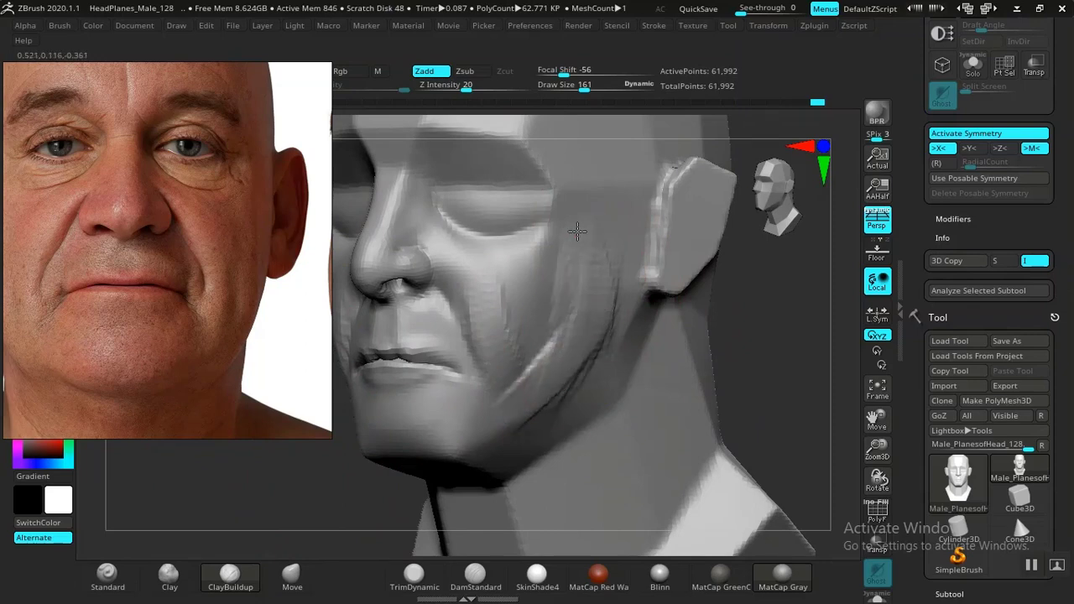
pyautogui.keyDown('shift'); pyautogui.moveTo(579, 318); pyautogui.dragTo(525, 407); pyautogui.keyUp('shift')
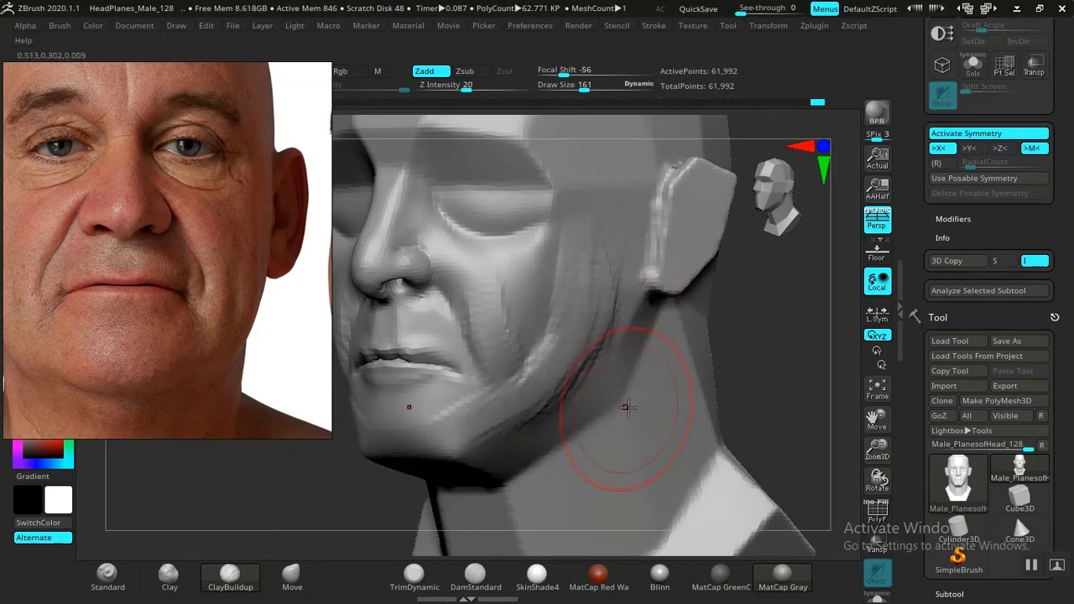
pyautogui.moveTo(621, 398); pyautogui.dragTo(495, 417)
pyautogui.moveTo(388, 433); pyautogui.dragTo(497, 443)
pyautogui.moveTo(385, 476); pyautogui.dragTo(512, 429)
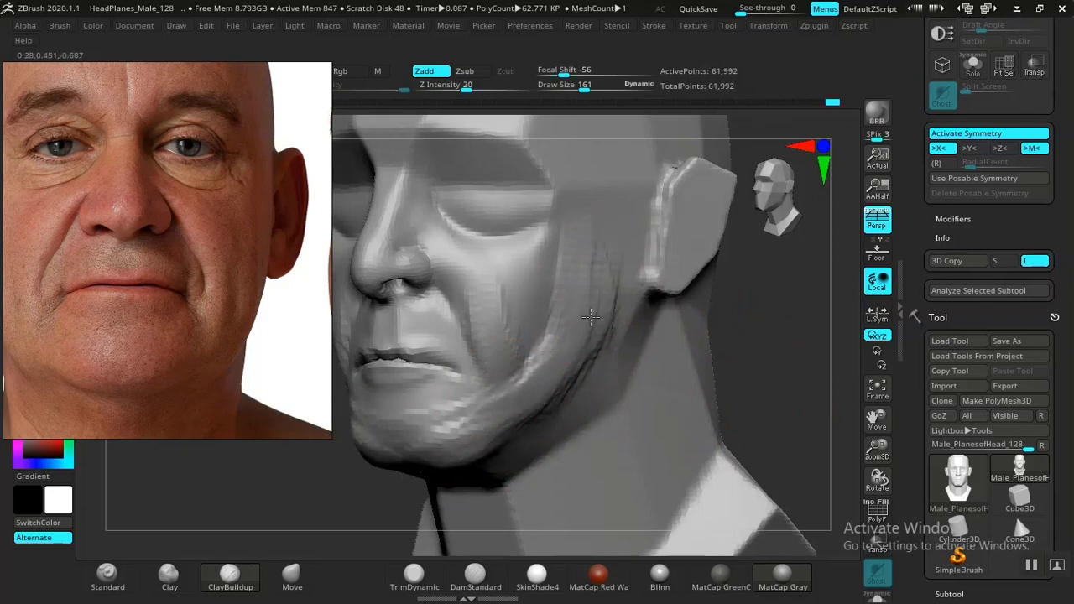
# Step: Fill the side of the jaw and cheek with ClayBuildup, and smooth the cheek, jaw and chin with the Smooth intensity set to 14
pyautogui.moveTo(575, 325)
pyautogui.mouseDown()
pyautogui.moveTo(567, 293)
pyautogui.moveTo(497, 290)
pyautogui.moveTo(479, 311)
pyautogui.moveTo(529, 352)
pyautogui.moveTo(562, 309)
pyautogui.mouseUp()
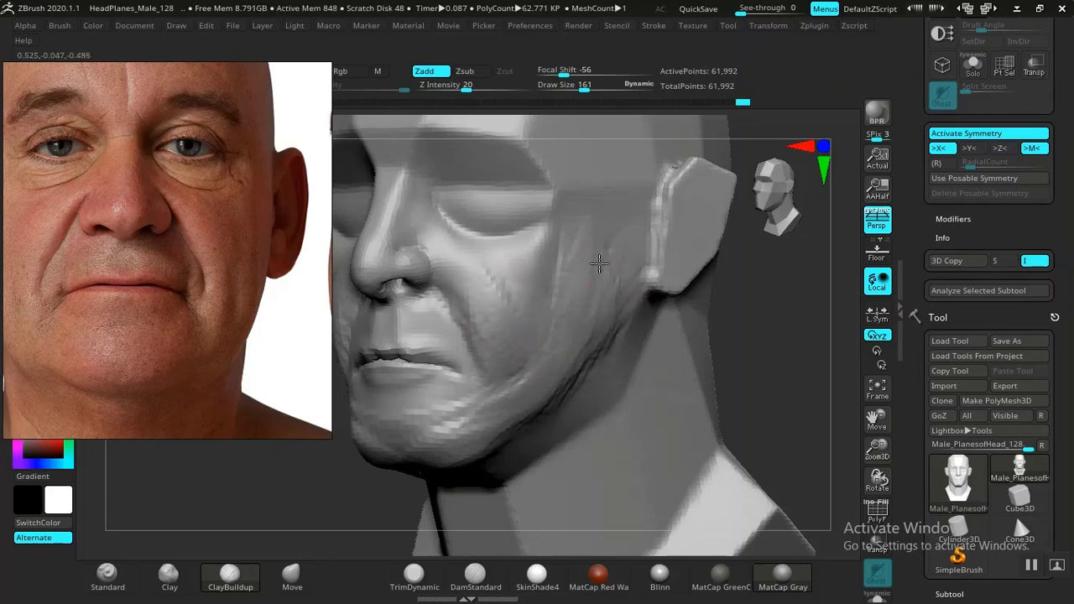
pyautogui.moveTo(599, 264)
pyautogui.keyDown('shift'); pyautogui.mouseDown()
pyautogui.moveTo(581, 347)
pyautogui.moveTo(503, 432)
pyautogui.moveTo(418, 439)
pyautogui.mouseUp(); pyautogui.keyUp('shift')
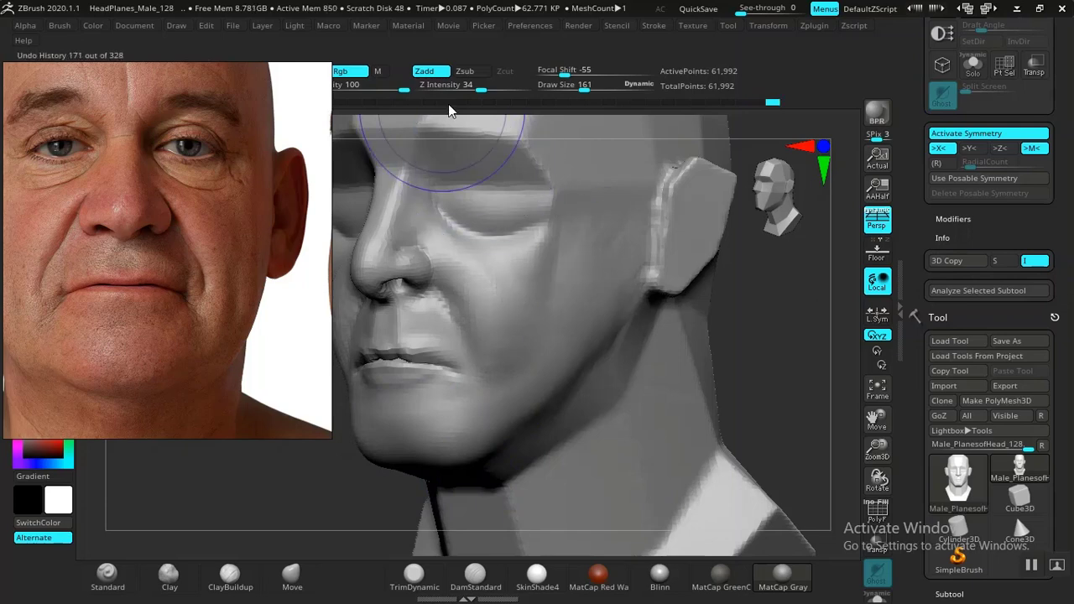
pyautogui.moveTo(480, 88); pyautogui.dragTo(467, 90)
pyautogui.press('f')
pyautogui.moveTo(769, 311); pyautogui.dragTo(756, 433)
pyautogui.keyDown('shift'); pyautogui.moveTo(587, 388); pyautogui.dragTo(530, 328); pyautogui.keyUp('shift')
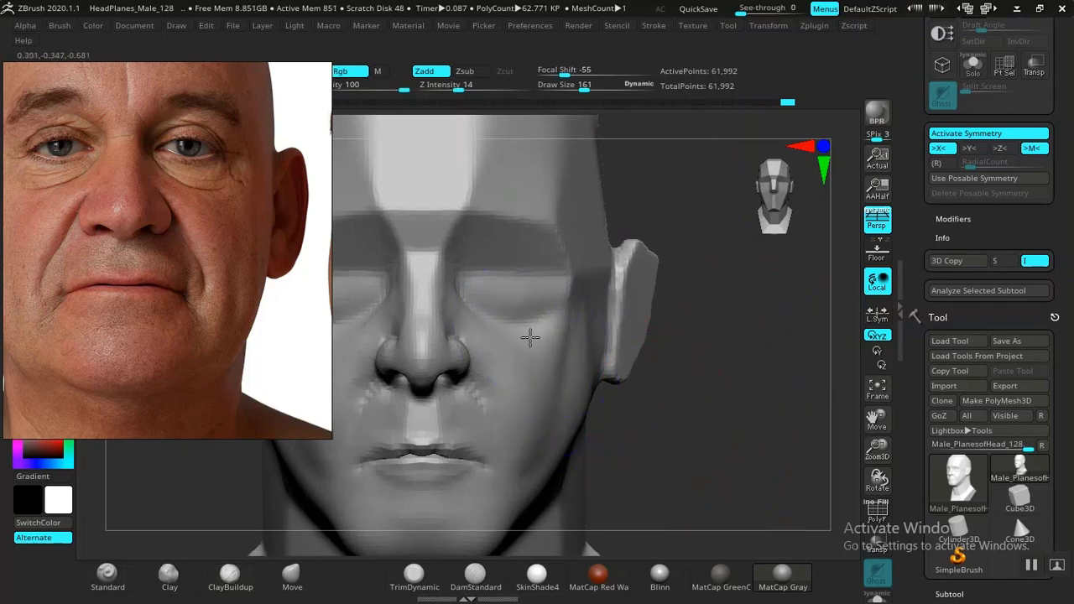
# Step: Build up rounded eyeball volumes in both eye sockets with the Clay brush at draw size 125
pyautogui.keyDown('alt'); pyautogui.moveTo(666, 343); pyautogui.dragTo(811, 494); pyautogui.keyUp('alt')
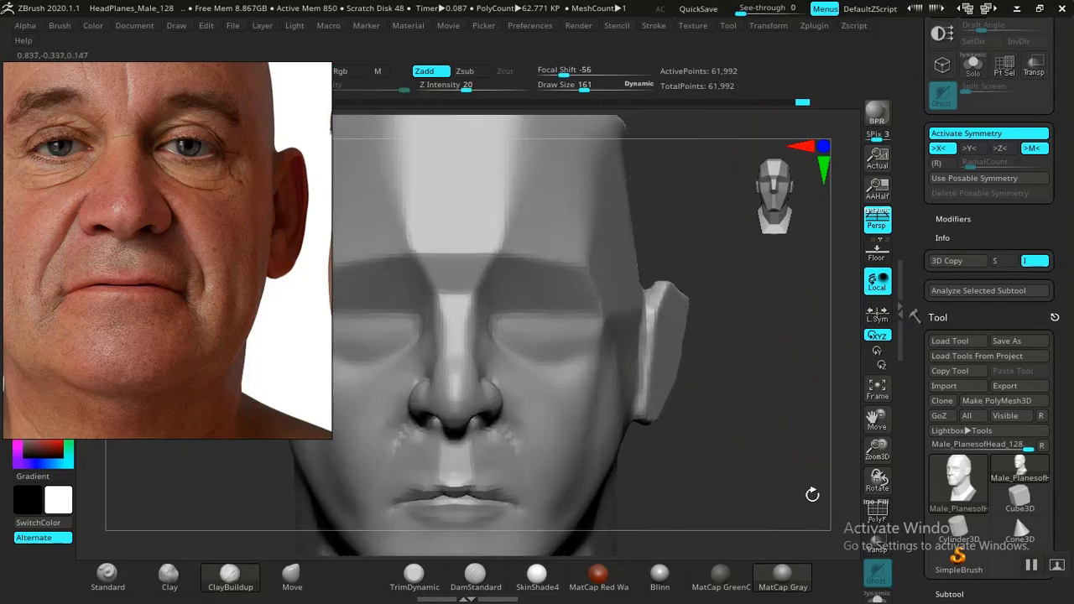
pyautogui.click(168, 575)
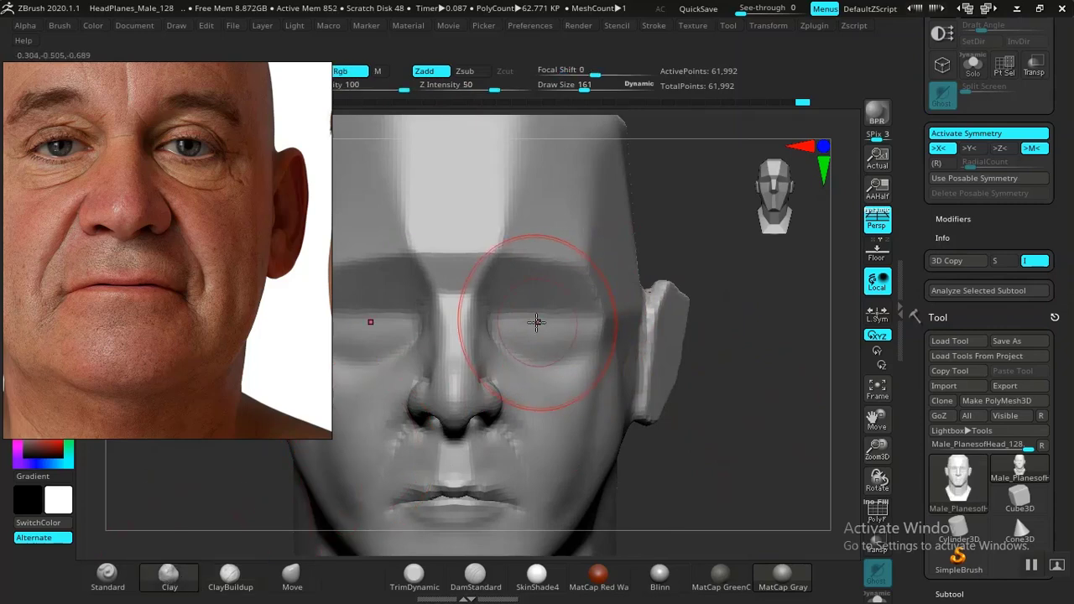
pyautogui.moveTo(552, 322); pyautogui.dragTo(537, 322)
pyautogui.hotkey('ctrl', 'z')
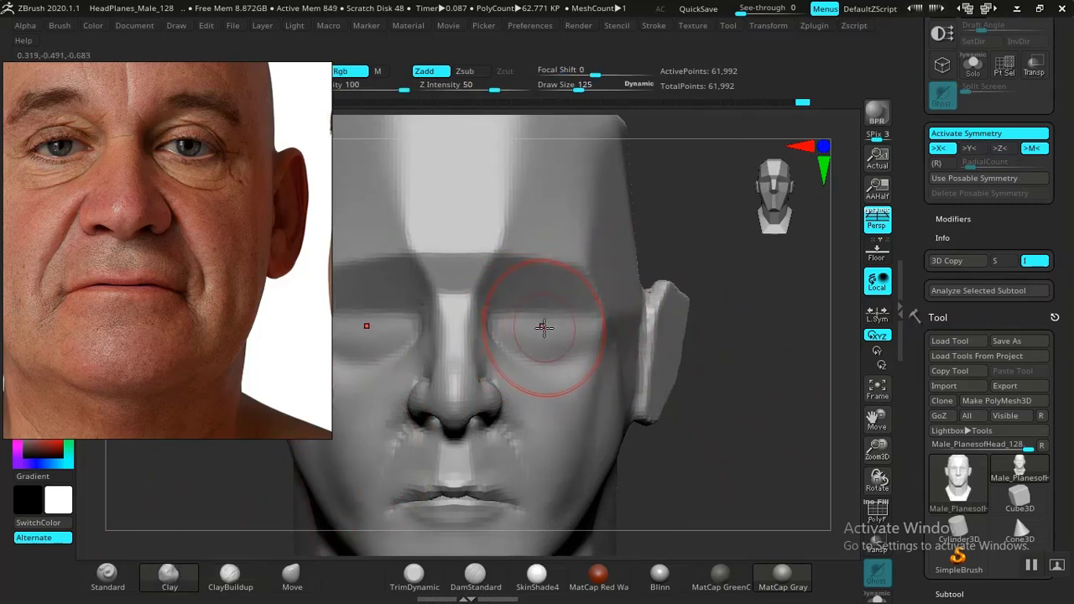
pyautogui.moveTo(544, 327)
pyautogui.mouseDown()
pyautogui.moveTo(523, 328)
pyautogui.moveTo(557, 351)
pyautogui.mouseUp()
pyautogui.moveTo(751, 437); pyautogui.dragTo(690, 420)
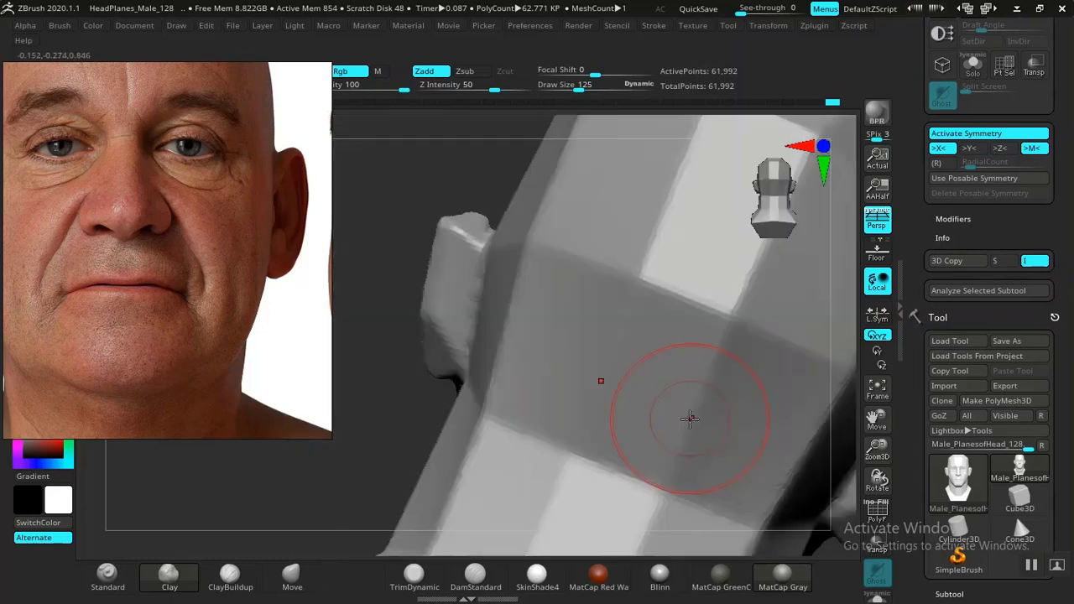
# Step: Enlarge the face reference image slightly and smooth the eyeball volumes and their edges in the sockets
pyautogui.moveTo(334, 442); pyautogui.dragTo(336, 451)
pyautogui.moveTo(386, 397); pyautogui.dragTo(699, 412)
pyautogui.moveTo(705, 365)
pyautogui.keyDown('alt'); pyautogui.mouseDown()
pyautogui.moveTo(696, 492)
pyautogui.moveTo(741, 475)
pyautogui.mouseUp(); pyautogui.keyUp('alt')
pyautogui.moveTo(533, 374)
pyautogui.keyDown('shift'); pyautogui.mouseDown()
pyautogui.moveTo(510, 369)
pyautogui.moveTo(547, 396)
pyautogui.moveTo(538, 386)
pyautogui.moveTo(557, 391)
pyautogui.mouseUp(); pyautogui.keyUp('shift')
pyautogui.moveTo(790, 457); pyautogui.dragTo(528, 374)
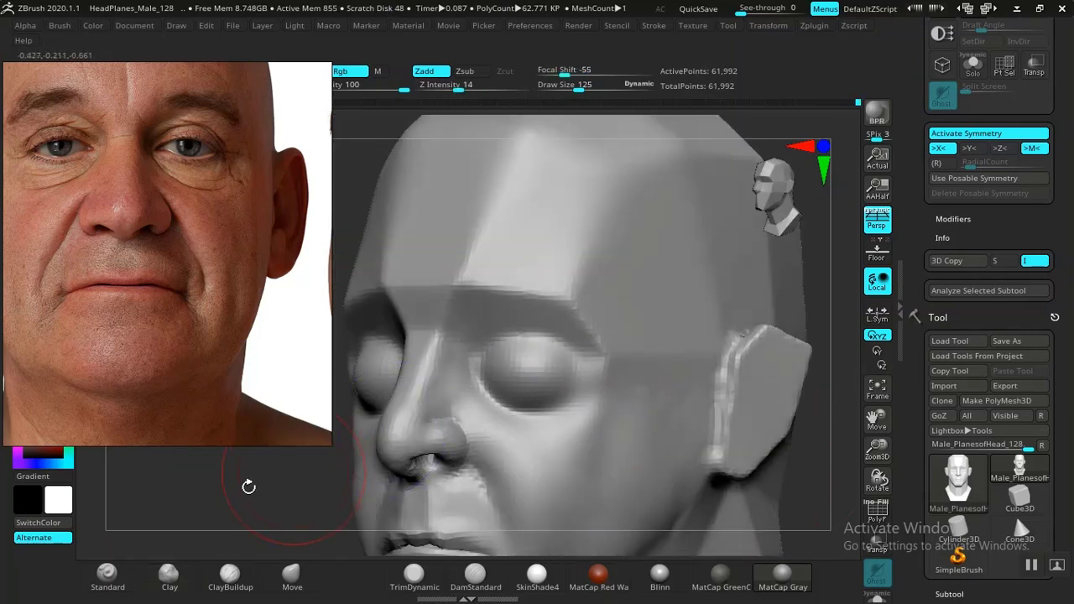
pyautogui.keyDown('shift'); pyautogui.moveTo(243, 499); pyautogui.dragTo(592, 395); pyautogui.keyUp('shift')
pyautogui.keyDown('alt'); pyautogui.moveTo(736, 445); pyautogui.dragTo(796, 384); pyautogui.keyUp('alt')
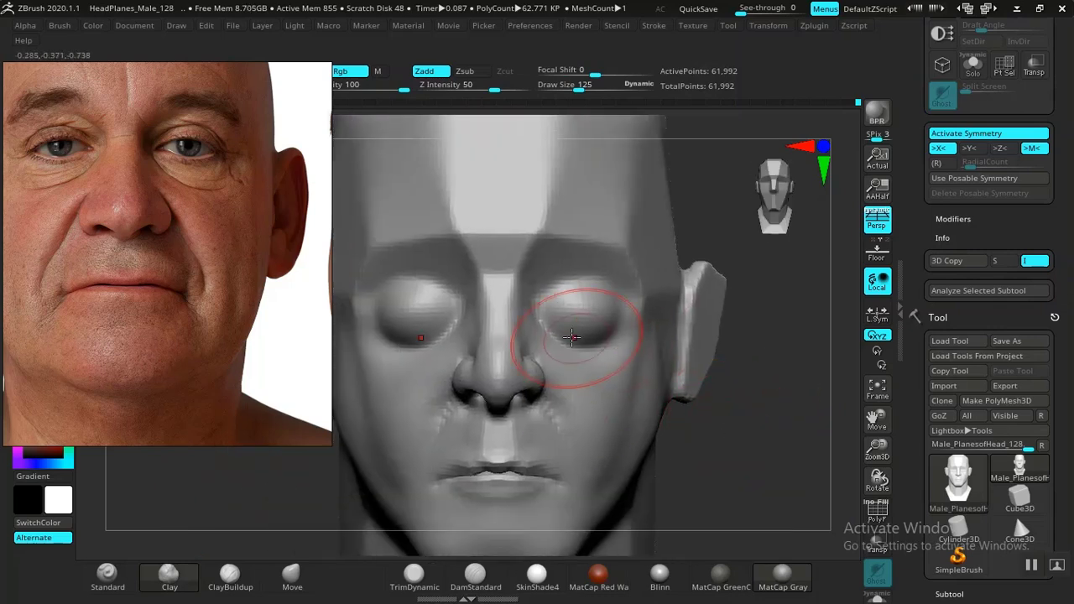
pyautogui.keyDown('shift'); pyautogui.moveTo(572, 338); pyautogui.dragTo(603, 316); pyautogui.keyUp('shift')
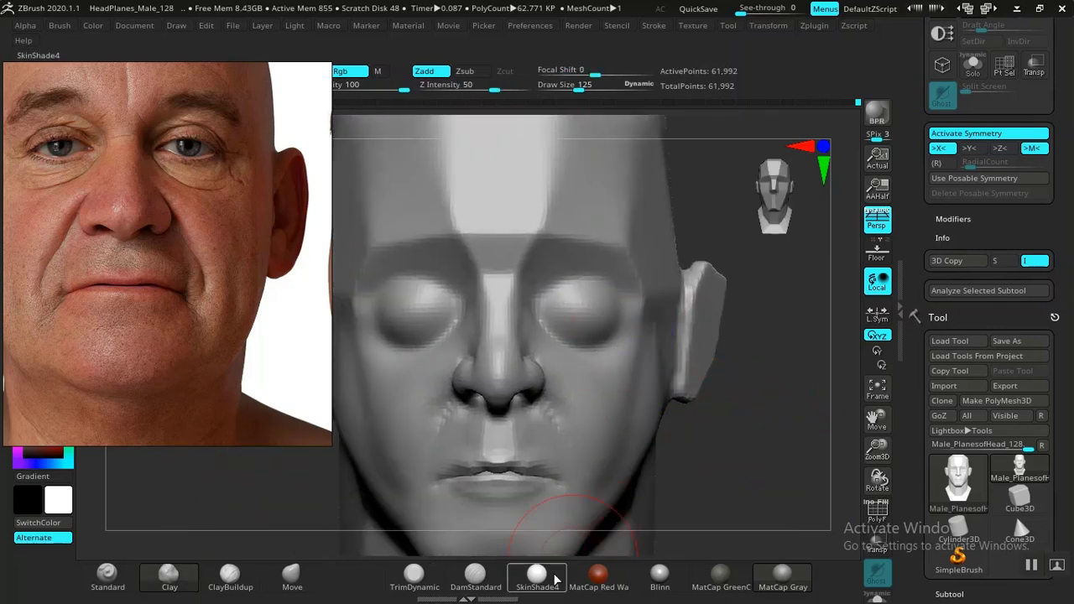
# Step: Carve the horizontal slit between the upper and lower eyelids with DamStandard at draw size 69
pyautogui.click(475, 577)
pyautogui.keyDown('alt'); pyautogui.moveTo(759, 466); pyautogui.dragTo(785, 525); pyautogui.keyUp('alt')
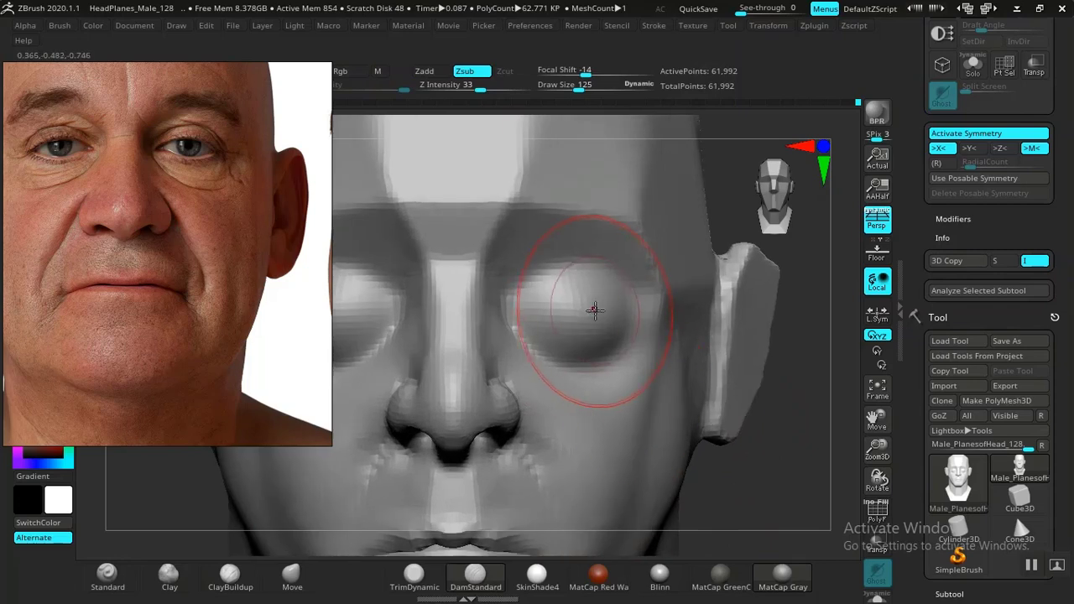
pyautogui.press('[')
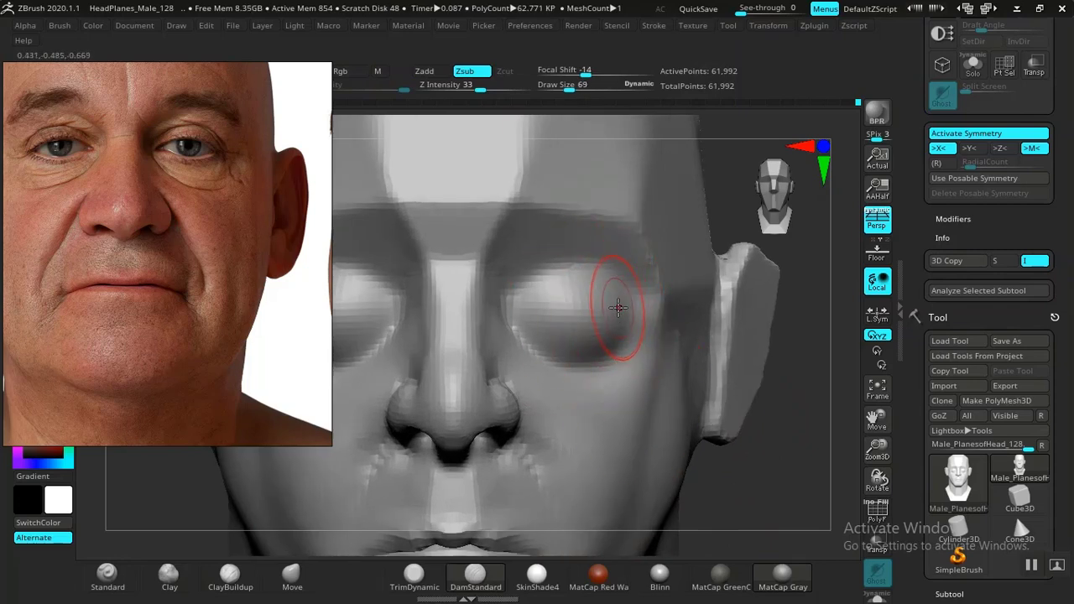
pyautogui.moveTo(585, 312); pyautogui.dragTo(518, 316)
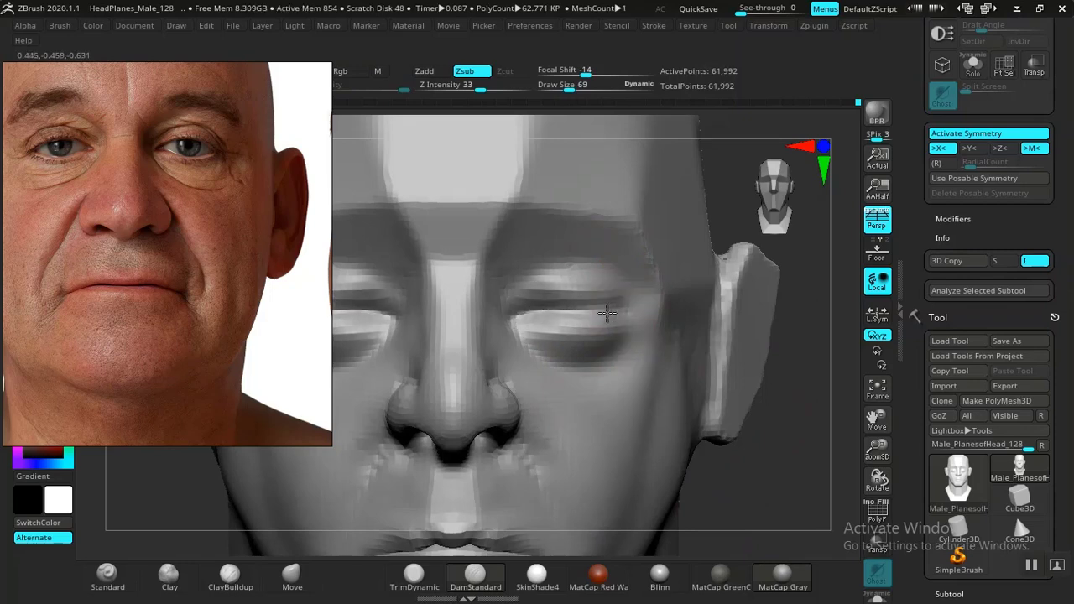
pyautogui.moveTo(575, 317)
pyautogui.mouseDown()
pyautogui.moveTo(521, 313)
pyautogui.moveTo(578, 310)
pyautogui.moveTo(554, 319)
pyautogui.mouseUp()
pyautogui.moveTo(702, 379)
pyautogui.keyDown('ctrl'); pyautogui.mouseDown(button='right')
pyautogui.moveTo(652, 378)
pyautogui.moveTo(650, 329)
pyautogui.moveTo(737, 500)
pyautogui.mouseUp(button='right'); pyautogui.keyUp('ctrl')
pyautogui.moveTo(732, 418)
pyautogui.keyDown('alt'); pyautogui.mouseDown(button='right')
pyautogui.moveTo(741, 467)
pyautogui.moveTo(500, 470)
pyautogui.mouseUp(button='right'); pyautogui.keyUp('alt')
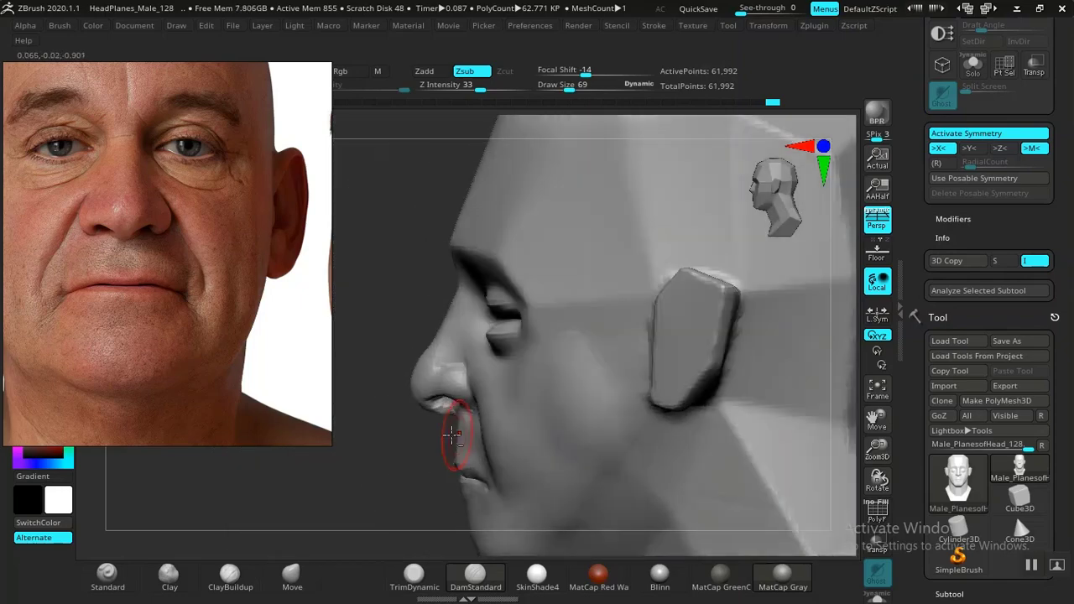
pyautogui.keyDown('alt'); pyautogui.moveTo(342, 462); pyautogui.dragTo(432, 441, button='right'); pyautogui.keyUp('alt')
pyautogui.moveTo(773, 403)
pyautogui.keyDown('alt'); pyautogui.mouseDown(button='right')
pyautogui.moveTo(743, 423)
pyautogui.moveTo(760, 458)
pyautogui.mouseUp(button='right'); pyautogui.keyUp('alt')
# Step: Try a Standard brush stroke at the outer eye corners at draw size 69 and adjust the brush's Lazy Mouse stroke settings
pyautogui.click(108, 576)
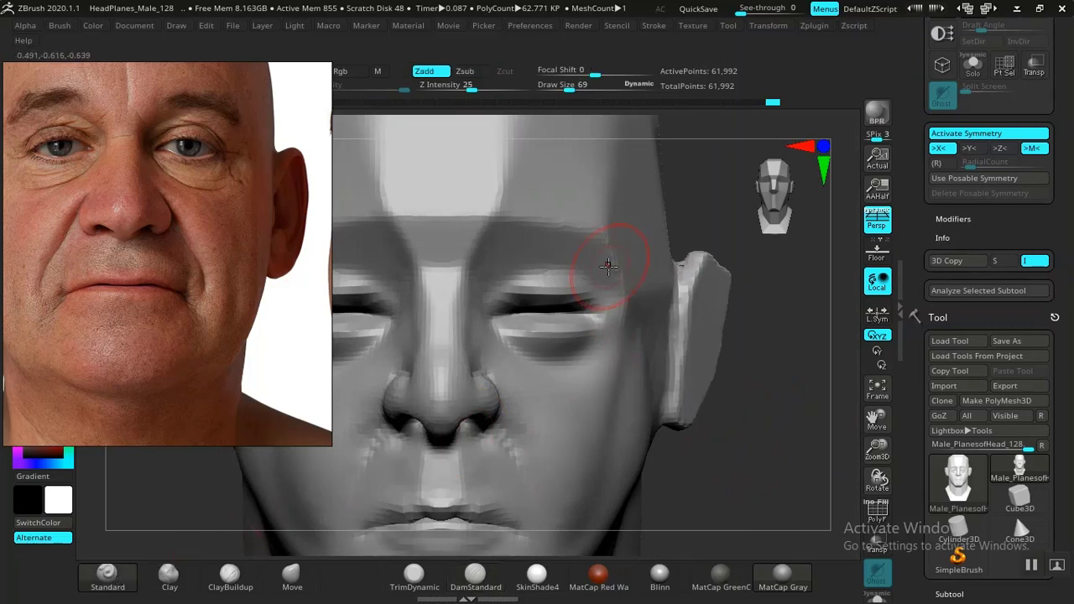
pyautogui.moveTo(612, 304); pyautogui.dragTo(594, 275)
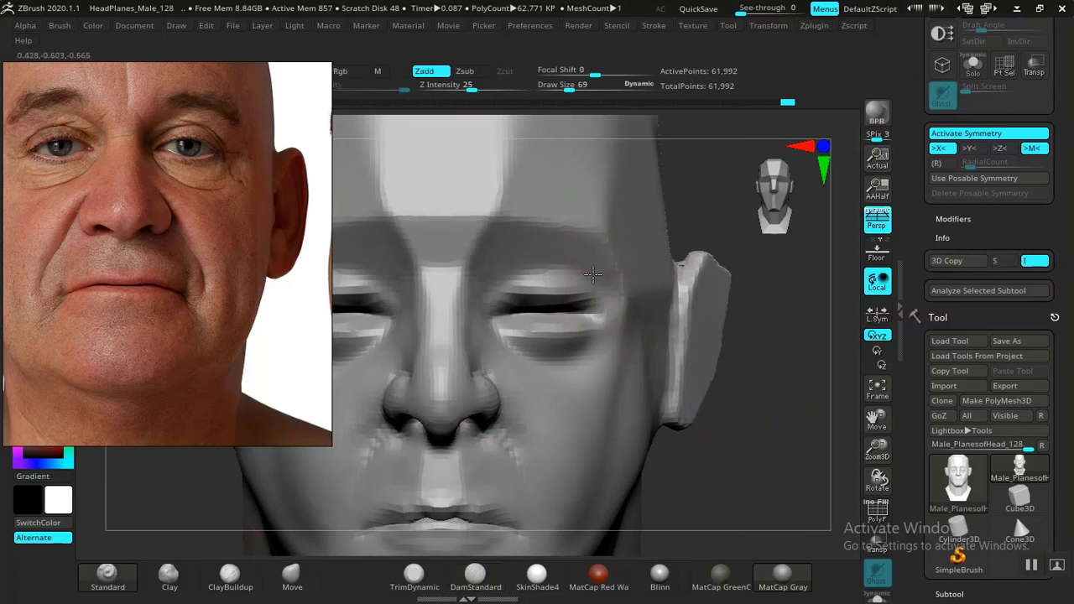
pyautogui.moveTo(621, 324); pyautogui.dragTo(607, 322)
pyautogui.hotkey('ctrl', 'z')
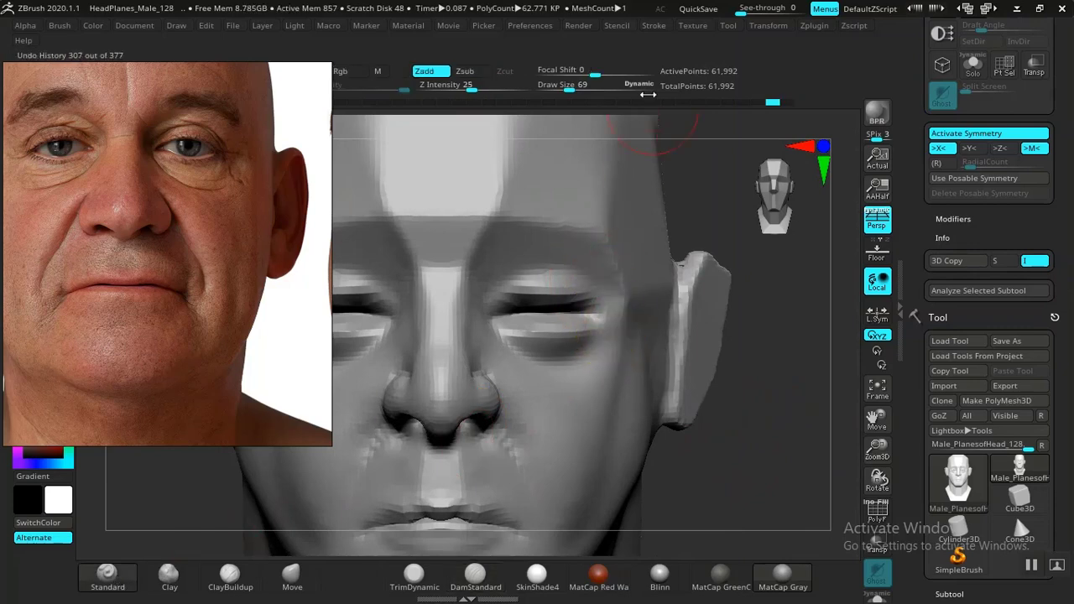
pyautogui.click(652, 27)
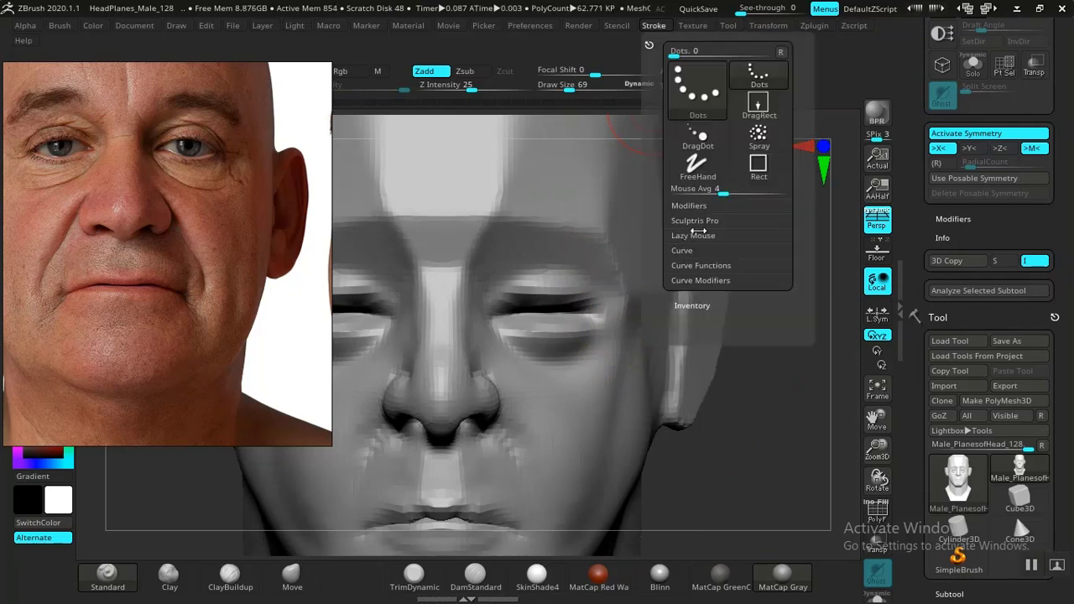
pyautogui.click(697, 235)
pyautogui.click(701, 252)
# Step: Build soft folds around the outer eye corners with the Standard brush at Z Intensity 6 and smooth them
pyautogui.moveTo(676, 372); pyautogui.dragTo(673, 380, button='right')
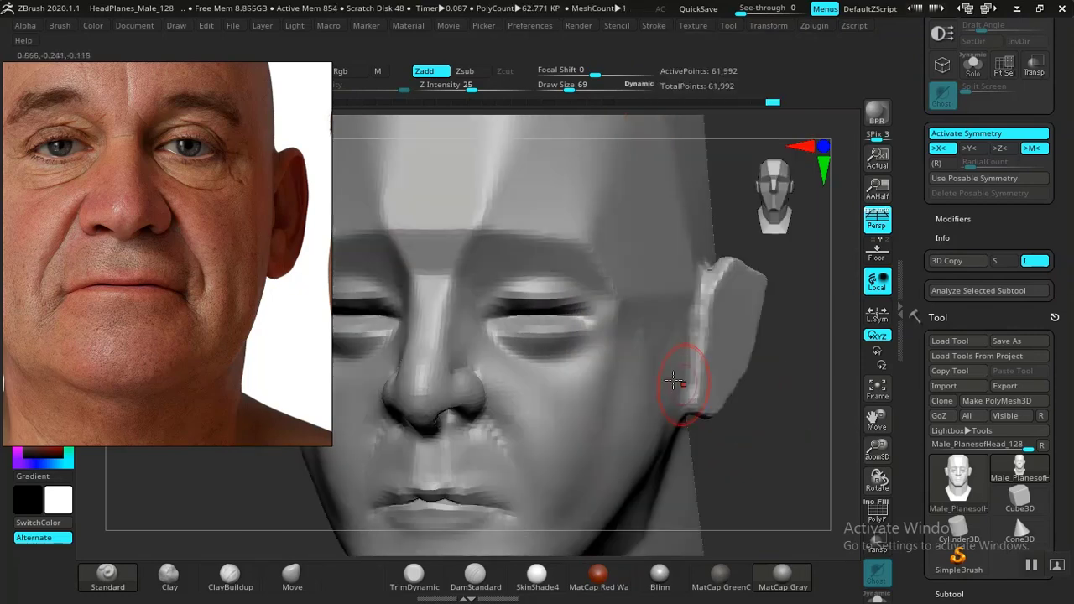
pyautogui.moveTo(606, 307); pyautogui.dragTo(602, 314)
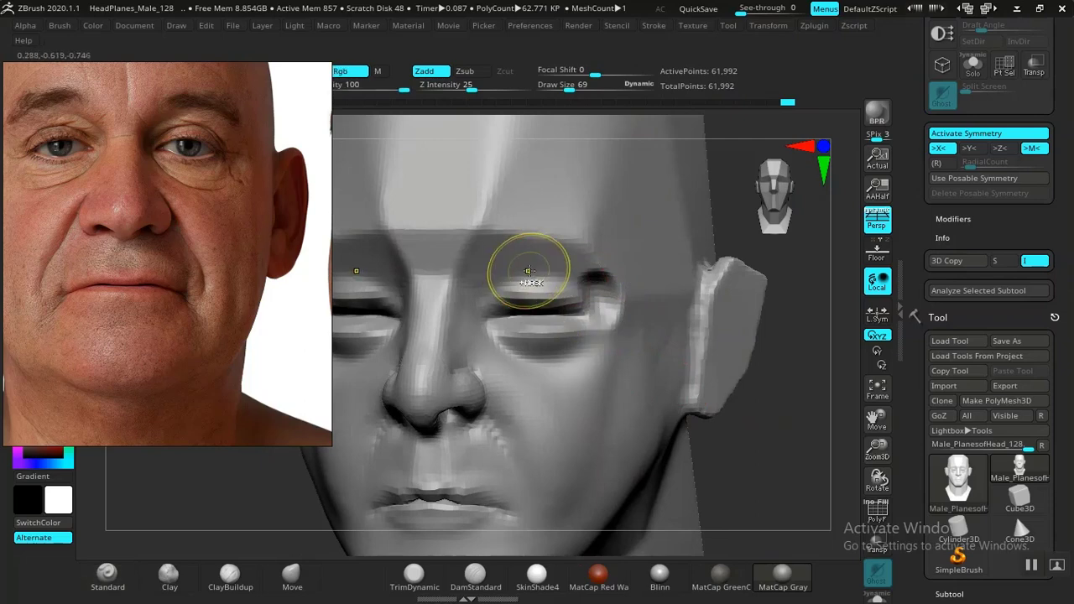
pyautogui.hotkey('ctrl', 'z')
pyautogui.click(443, 89)
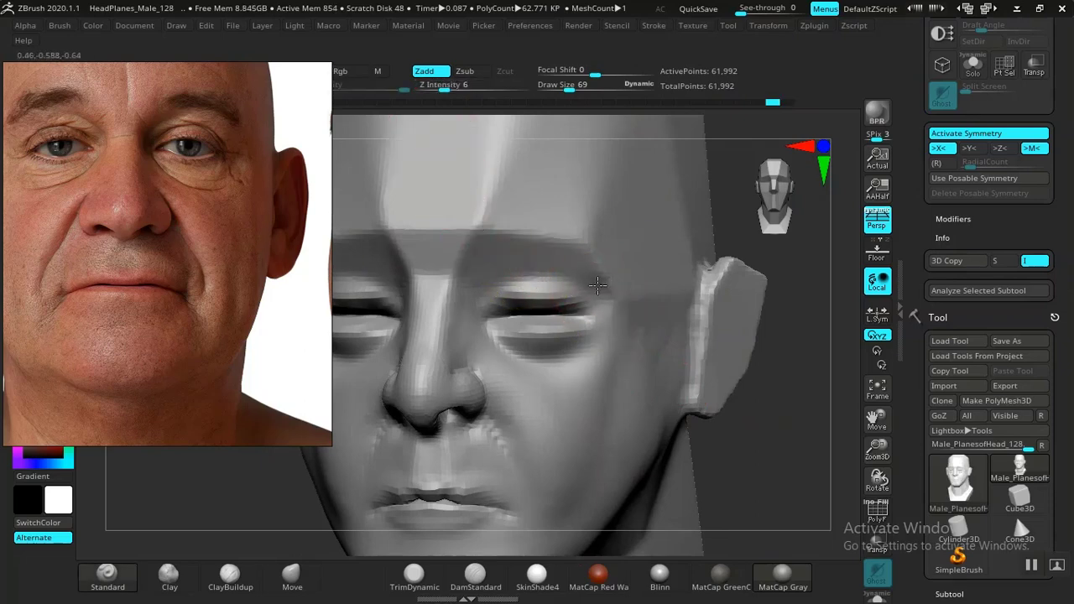
pyautogui.moveTo(593, 353); pyautogui.dragTo(599, 320)
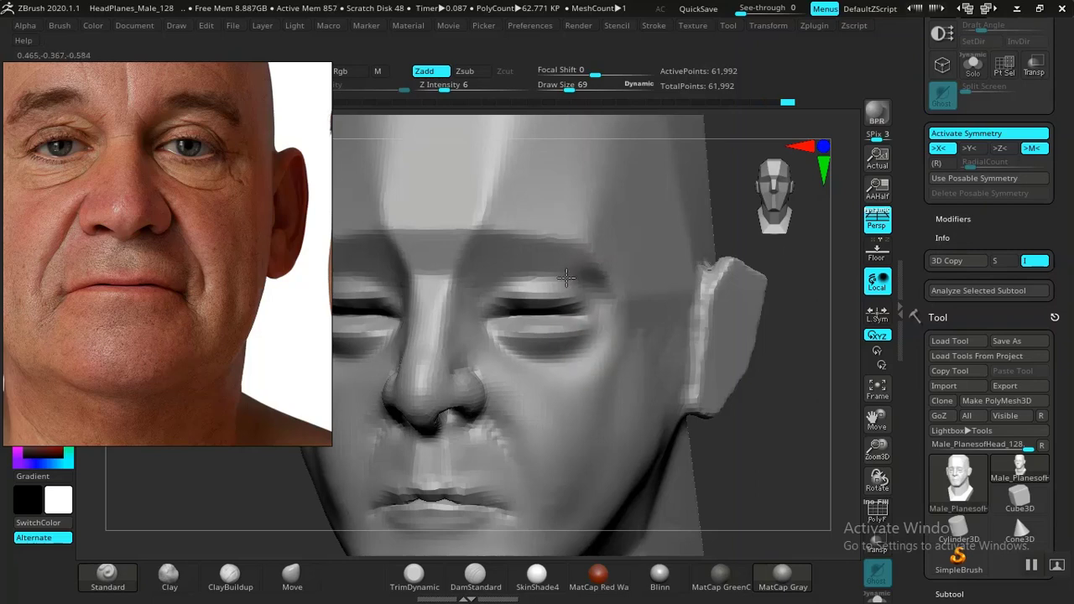
pyautogui.press('shift')
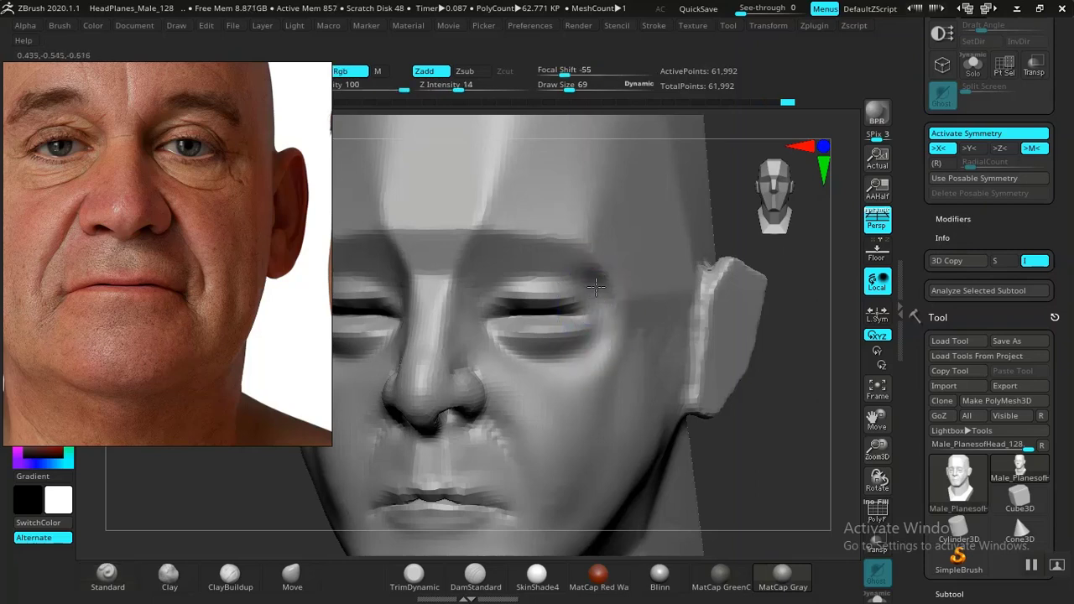
# Step: Add subtle volume to the cheeks beside the nose and below the eyes with the Standard brush, and smooth the cheeks and temples
pyautogui.moveTo(820, 450)
pyautogui.keyDown('alt'); pyautogui.mouseDown()
pyautogui.moveTo(721, 361)
pyautogui.moveTo(759, 451)
pyautogui.moveTo(787, 434)
pyautogui.moveTo(767, 472)
pyautogui.moveTo(784, 434)
pyautogui.moveTo(769, 470)
pyautogui.moveTo(738, 432)
pyautogui.moveTo(600, 475)
pyautogui.mouseUp(); pyautogui.keyUp('alt')
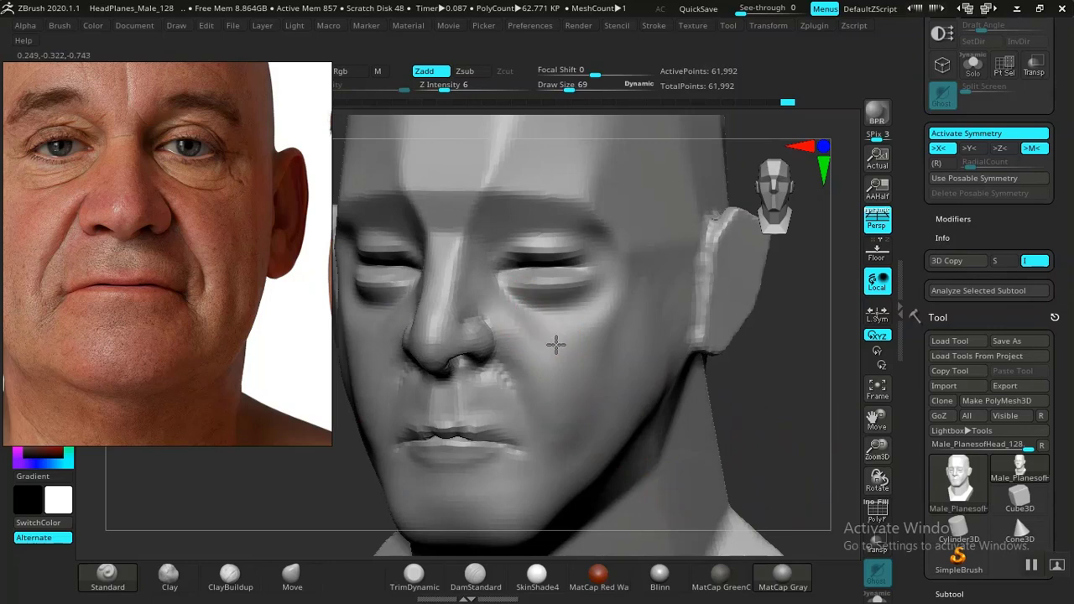
pyautogui.moveTo(722, 415)
pyautogui.keyDown('shift'); pyautogui.mouseDown()
pyautogui.moveTo(789, 422)
pyautogui.moveTo(702, 377)
pyautogui.moveTo(699, 581)
pyautogui.moveTo(703, 475)
pyautogui.moveTo(732, 449)
pyautogui.moveTo(736, 489)
pyautogui.moveTo(764, 534)
pyautogui.moveTo(652, 427)
pyautogui.mouseUp(); pyautogui.keyUp('shift')
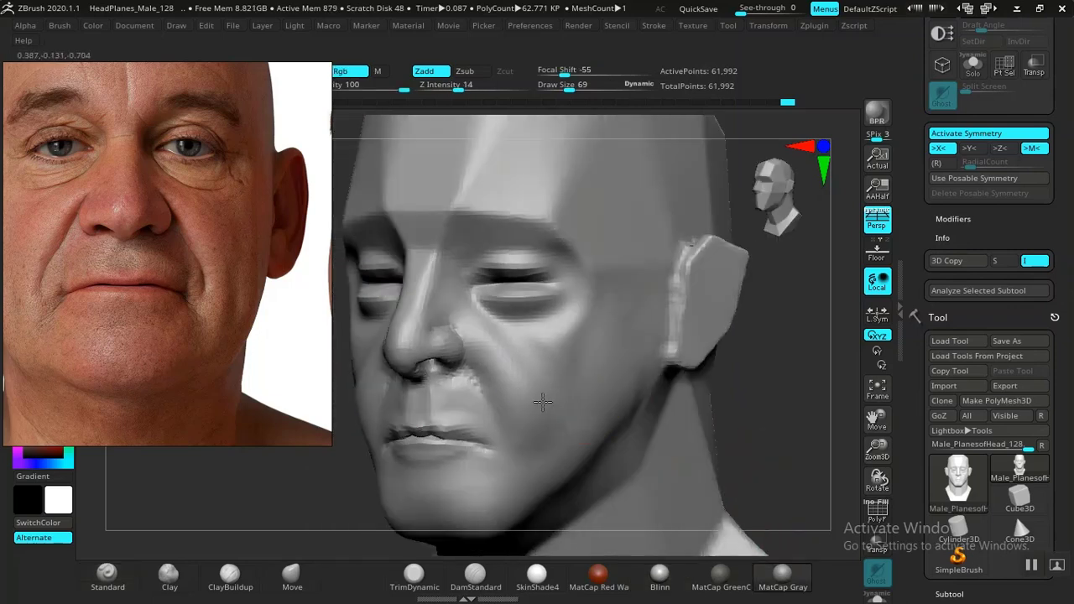
pyautogui.moveTo(767, 438)
pyautogui.keyDown('shift'); pyautogui.mouseDown()
pyautogui.moveTo(643, 362)
pyautogui.moveTo(724, 350)
pyautogui.moveTo(754, 445)
pyautogui.moveTo(770, 420)
pyautogui.moveTo(770, 434)
pyautogui.moveTo(763, 422)
pyautogui.moveTo(643, 411)
pyautogui.mouseUp(); pyautogui.keyUp('shift')
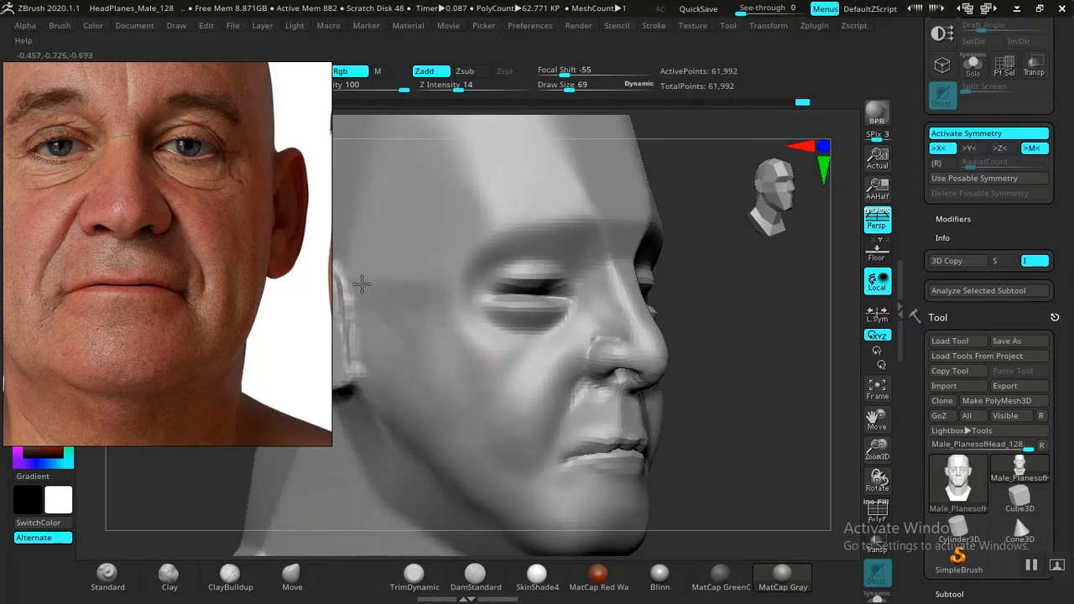
pyautogui.moveTo(746, 399)
pyautogui.keyDown('alt'); pyautogui.mouseDown()
pyautogui.moveTo(705, 367)
pyautogui.moveTo(638, 380)
pyautogui.mouseUp(); pyautogui.keyUp('alt')
pyautogui.moveTo(733, 321)
pyautogui.keyDown('alt'); pyautogui.mouseDown()
pyautogui.moveTo(641, 376)
pyautogui.moveTo(758, 442)
pyautogui.moveTo(731, 405)
pyautogui.moveTo(688, 413)
pyautogui.moveTo(736, 412)
pyautogui.moveTo(722, 377)
pyautogui.moveTo(736, 412)
pyautogui.moveTo(761, 301)
pyautogui.mouseUp(); pyautogui.keyUp('alt')
# Step: Define the crease beneath the lower lip with DamStandard at draw size 69 and smooth the transition into the chin
pyautogui.click(476, 576)
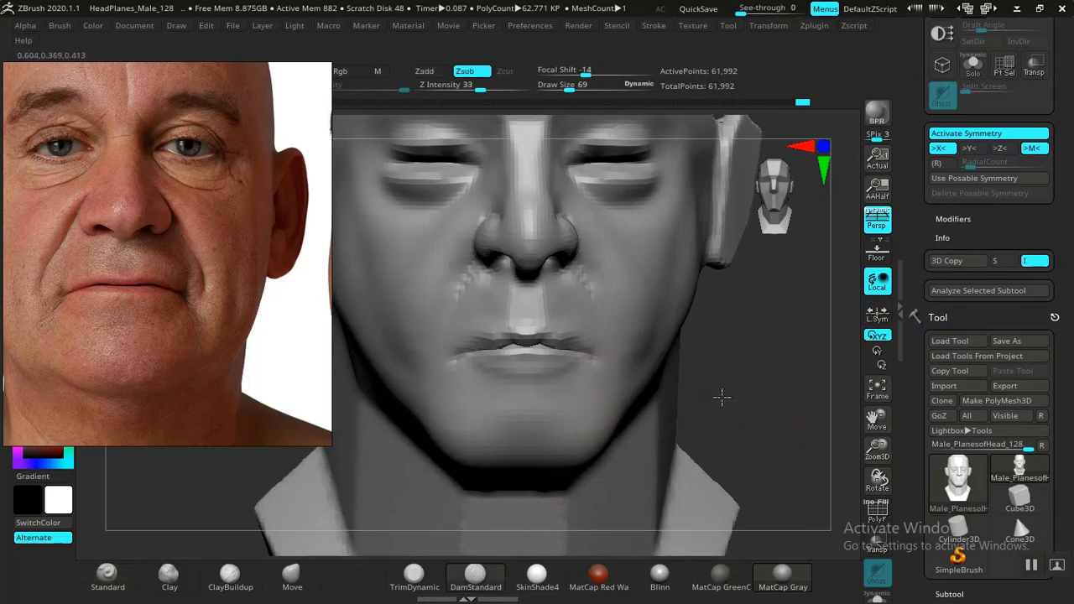
pyautogui.keyDown('alt'); pyautogui.moveTo(722, 398); pyautogui.dragTo(737, 430); pyautogui.keyUp('alt')
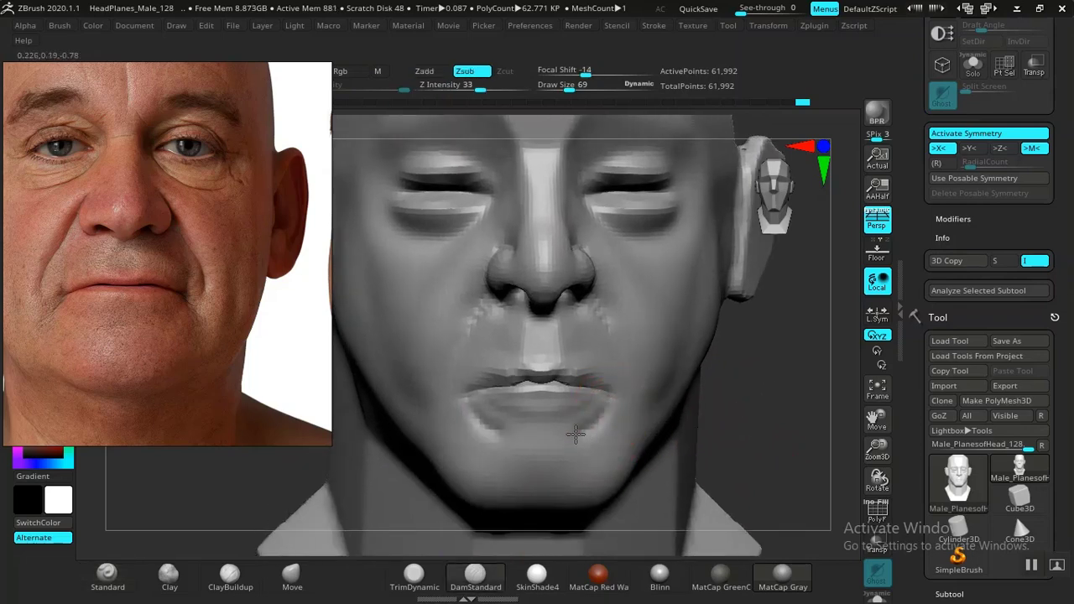
pyautogui.moveTo(500, 431)
pyautogui.mouseDown()
pyautogui.moveTo(602, 427)
pyautogui.moveTo(594, 413)
pyautogui.mouseUp()
pyautogui.hotkey('ctrl', 'z')
pyautogui.moveTo(792, 403); pyautogui.dragTo(748, 408)
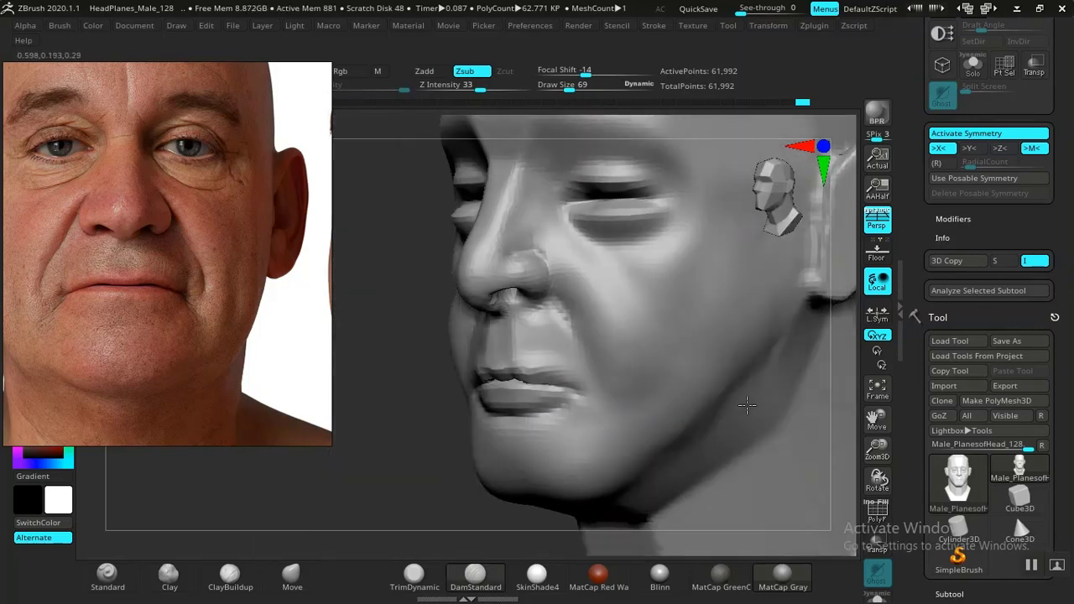
pyautogui.keyDown('shift'); pyautogui.moveTo(612, 427); pyautogui.dragTo(540, 416); pyautogui.keyUp('shift')
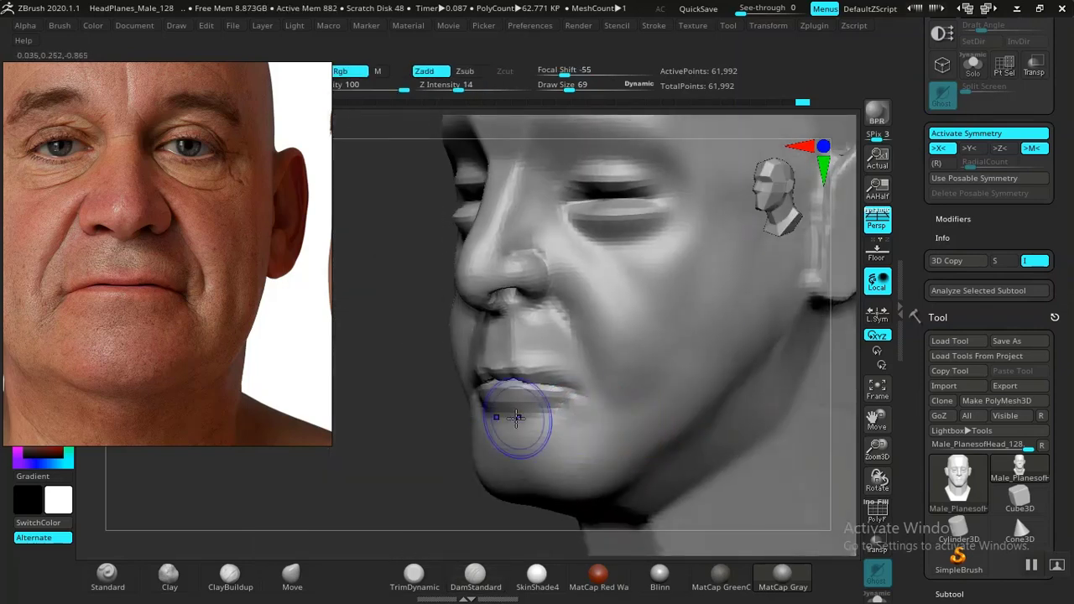
# Step: Deepen the eyelid slit and carve the inner eye corner and under-eye creases with DamStandard, smoothing them toward the nose
pyautogui.moveTo(408, 472)
pyautogui.mouseDown()
pyautogui.moveTo(376, 412)
pyautogui.moveTo(429, 494)
pyautogui.moveTo(425, 459)
pyautogui.moveTo(710, 381)
pyautogui.moveTo(710, 333)
pyautogui.moveTo(755, 467)
pyautogui.moveTo(764, 443)
pyautogui.moveTo(707, 419)
pyautogui.moveTo(750, 428)
pyautogui.moveTo(776, 468)
pyautogui.moveTo(792, 439)
pyautogui.mouseUp()
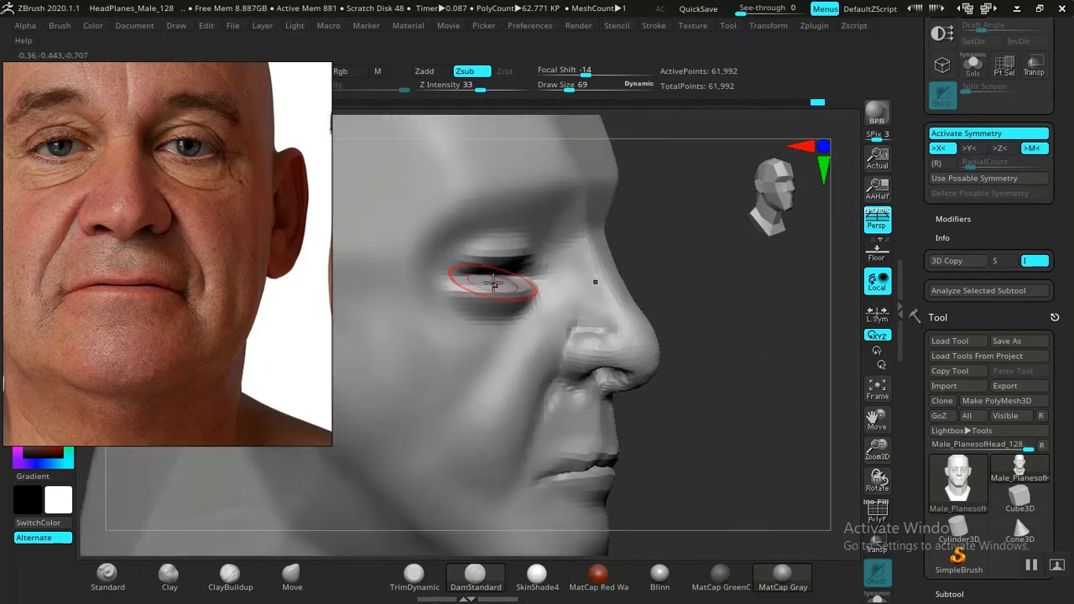
pyautogui.moveTo(451, 282); pyautogui.dragTo(476, 273)
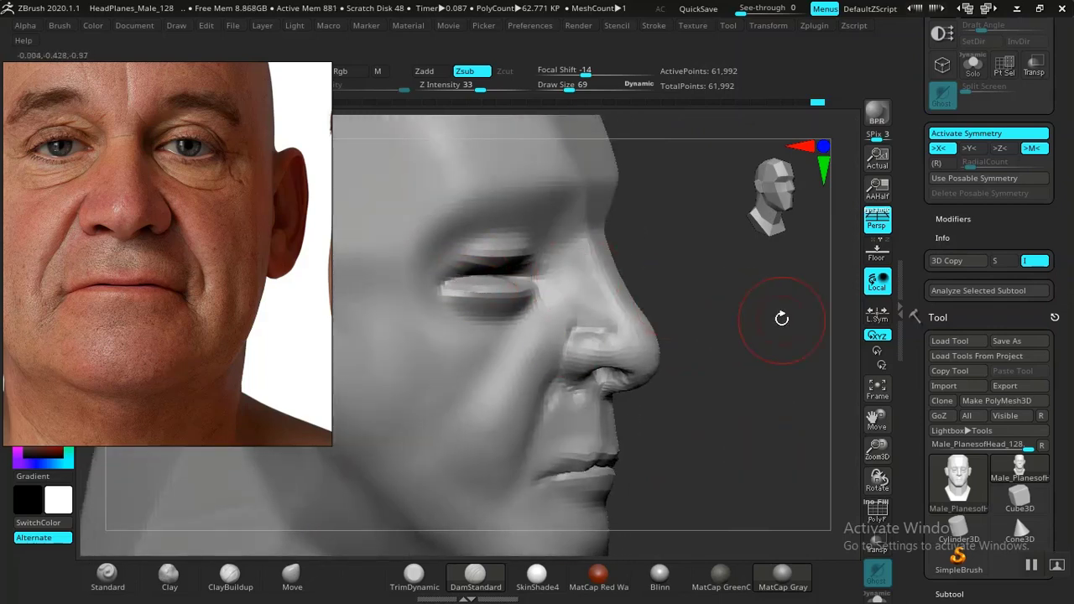
pyautogui.keyDown('shift'); pyautogui.moveTo(783, 319); pyautogui.dragTo(741, 319); pyautogui.keyUp('shift')
pyautogui.moveTo(369, 460)
pyautogui.mouseDown()
pyautogui.moveTo(362, 453)
pyautogui.moveTo(350, 474)
pyautogui.moveTo(411, 436)
pyautogui.mouseUp()
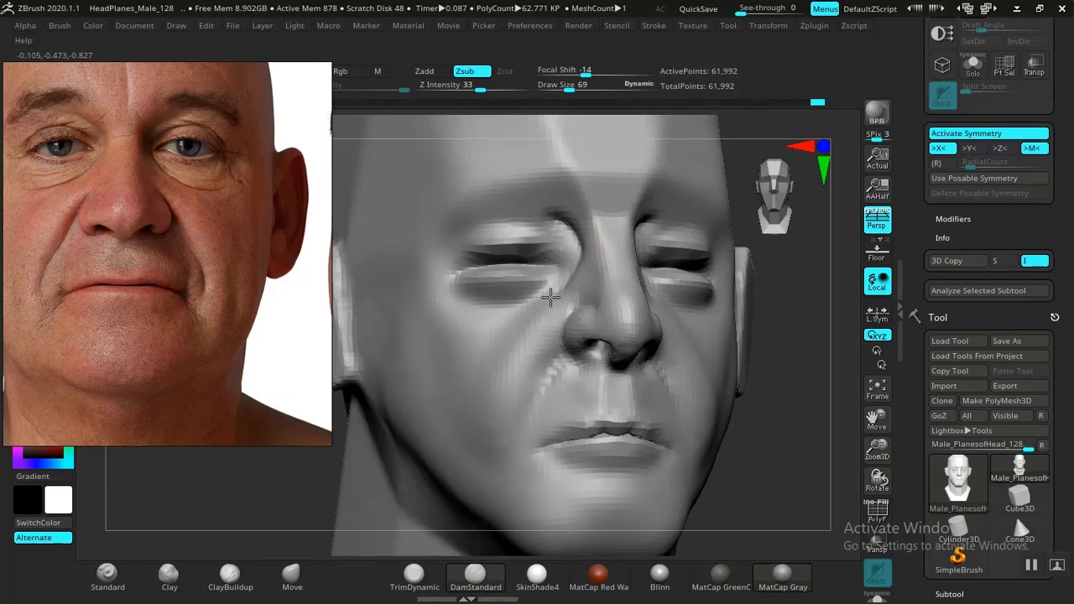
pyautogui.moveTo(515, 317); pyautogui.dragTo(479, 309)
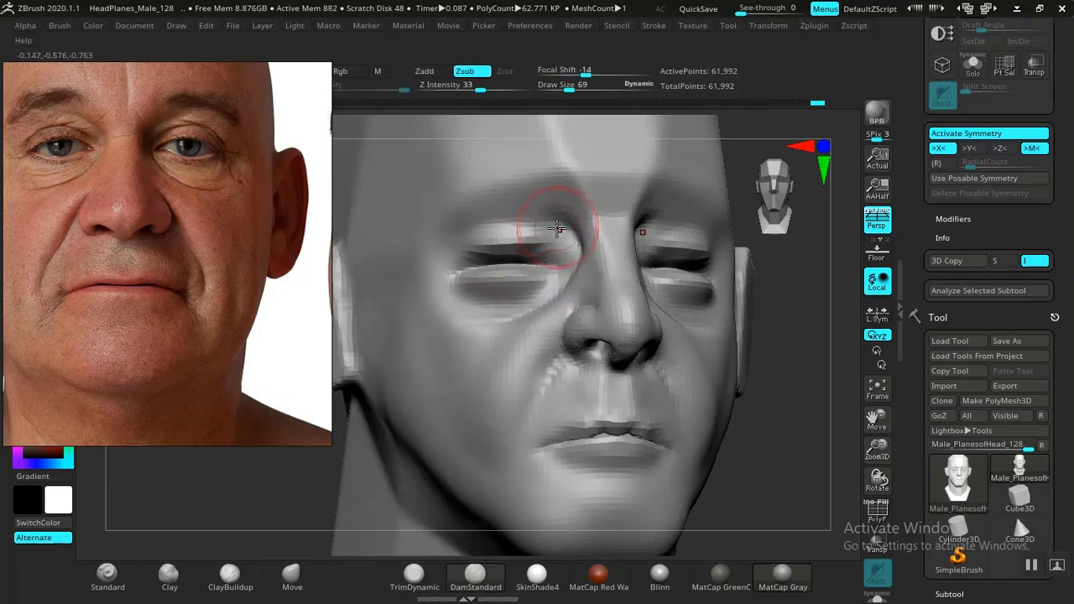
pyautogui.keyDown('shift'); pyautogui.moveTo(561, 222); pyautogui.dragTo(576, 252); pyautogui.keyUp('shift')
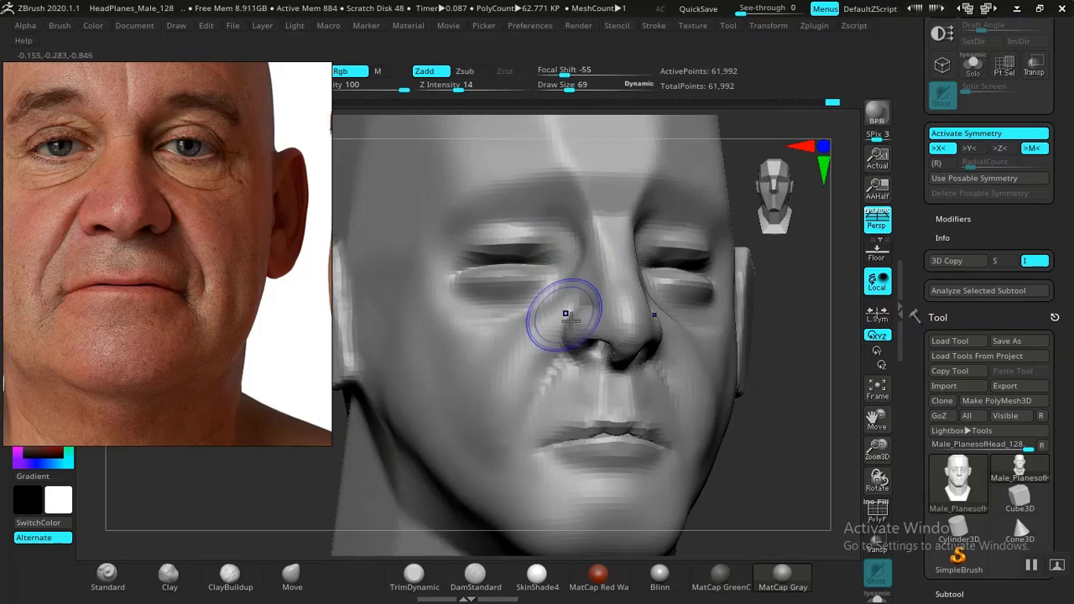
# Step: Examine the older man's front and three-quarter views on the reference sheet, comparing the jaw, neck and cheek shapes with the sculpt
pyautogui.moveTo(761, 417)
pyautogui.keyDown('alt'); pyautogui.mouseDown()
pyautogui.moveTo(659, 350)
pyautogui.moveTo(717, 398)
pyautogui.moveTo(656, 354)
pyautogui.moveTo(781, 415)
pyautogui.moveTo(667, 448)
pyautogui.moveTo(725, 447)
pyautogui.moveTo(727, 422)
pyautogui.moveTo(763, 460)
pyautogui.moveTo(739, 474)
pyautogui.moveTo(758, 471)
pyautogui.moveTo(729, 432)
pyautogui.moveTo(734, 411)
pyautogui.moveTo(732, 430)
pyautogui.mouseUp(); pyautogui.keyUp('alt')
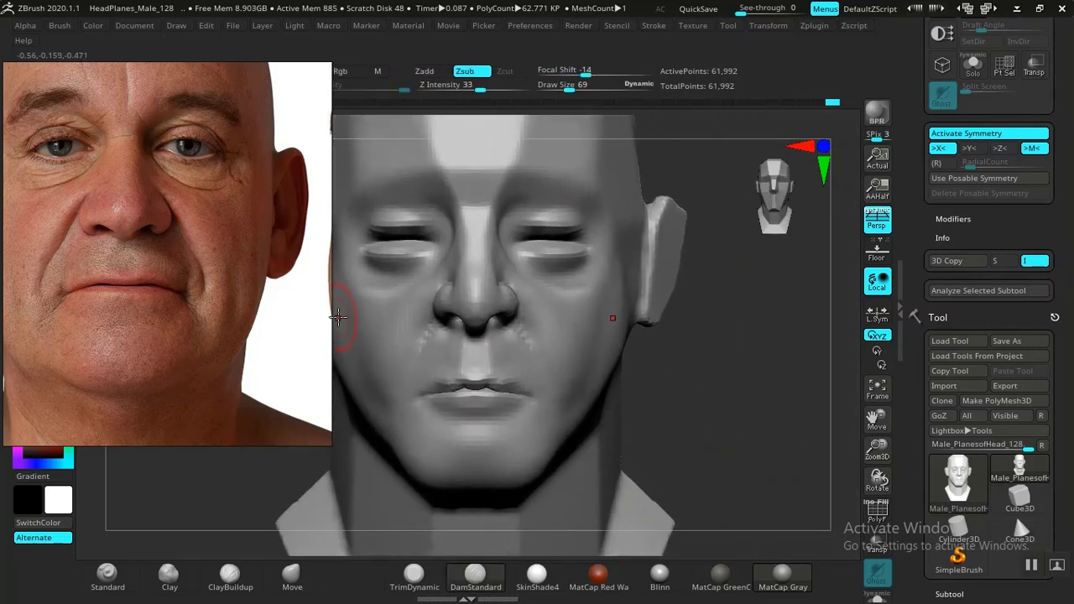
pyautogui.scroll(-3, 160, 285)
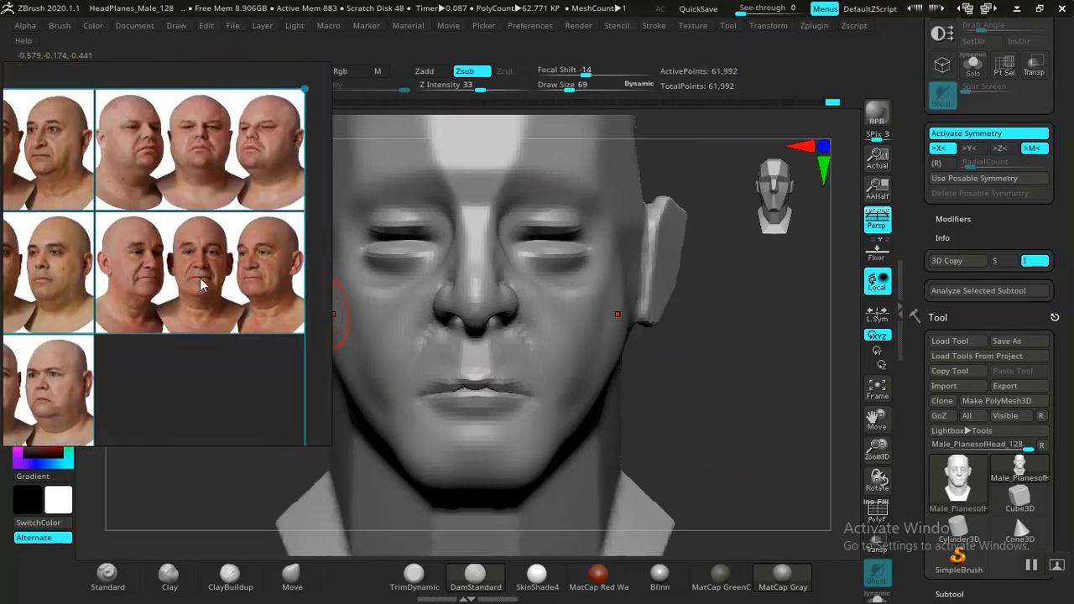
pyautogui.scroll(4, 125, 291)
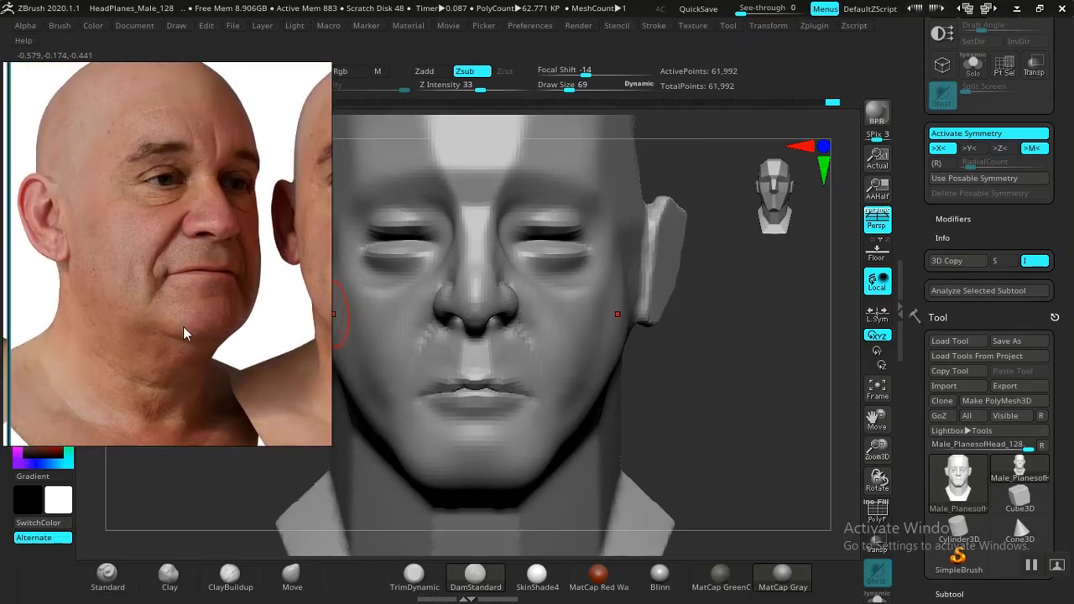
pyautogui.scroll(-4, 183, 327)
pyautogui.moveTo(254, 320)
pyautogui.mouseDown(button='middle')
pyautogui.moveTo(196, 315)
pyautogui.moveTo(257, 307)
pyautogui.mouseUp(button='middle')
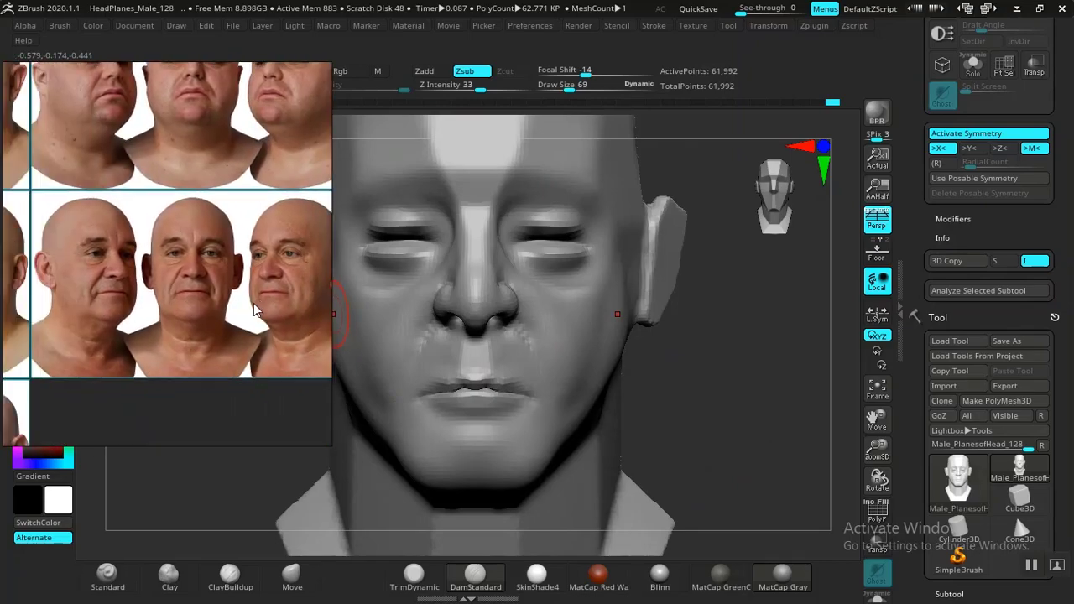
pyautogui.moveTo(63, 297); pyautogui.dragTo(133, 295, button='middle')
pyautogui.moveTo(230, 296); pyautogui.dragTo(153, 291, button='middle')
pyautogui.scroll(5, 202, 294)
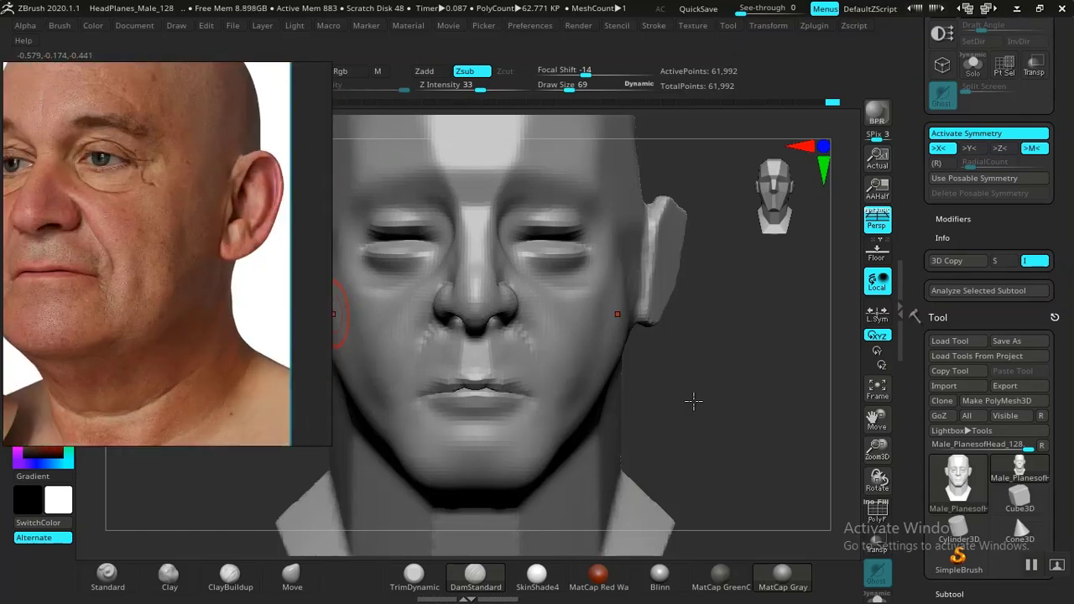
# Step: Rework the transition between the jaw and neck beneath the chin with DamStandard at draw size 145, smoothing it into the neck
pyautogui.moveTo(694, 401)
pyautogui.mouseDown()
pyautogui.moveTo(486, 445)
pyautogui.moveTo(722, 404)
pyautogui.moveTo(467, 444)
pyautogui.moveTo(463, 469)
pyautogui.moveTo(446, 468)
pyautogui.moveTo(487, 487)
pyautogui.moveTo(565, 408)
pyautogui.mouseUp()
pyautogui.click(466, 575)
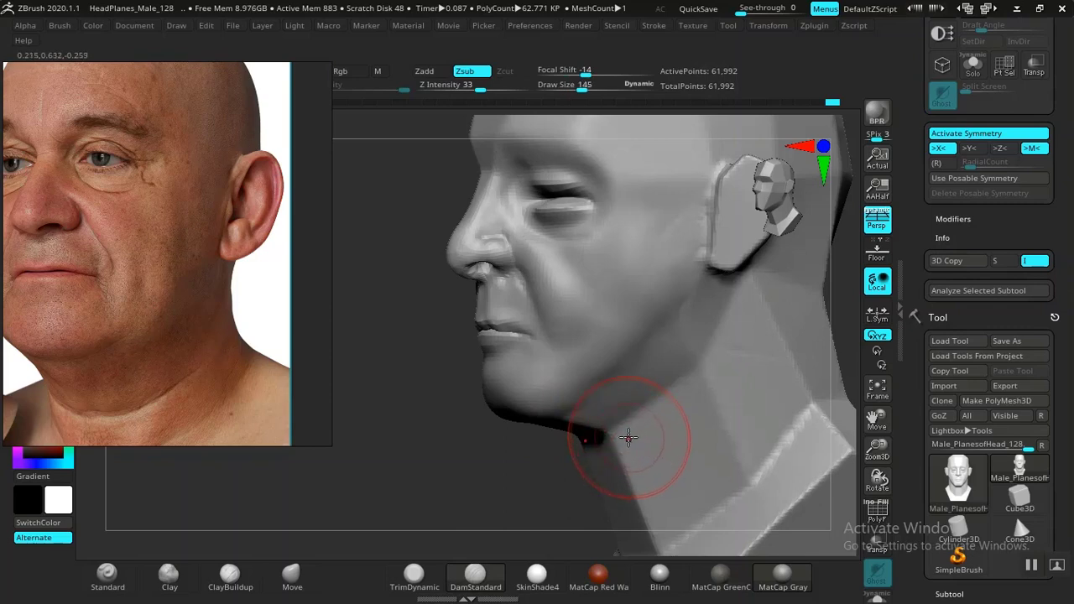
pyautogui.moveTo(445, 479); pyautogui.dragTo(643, 449)
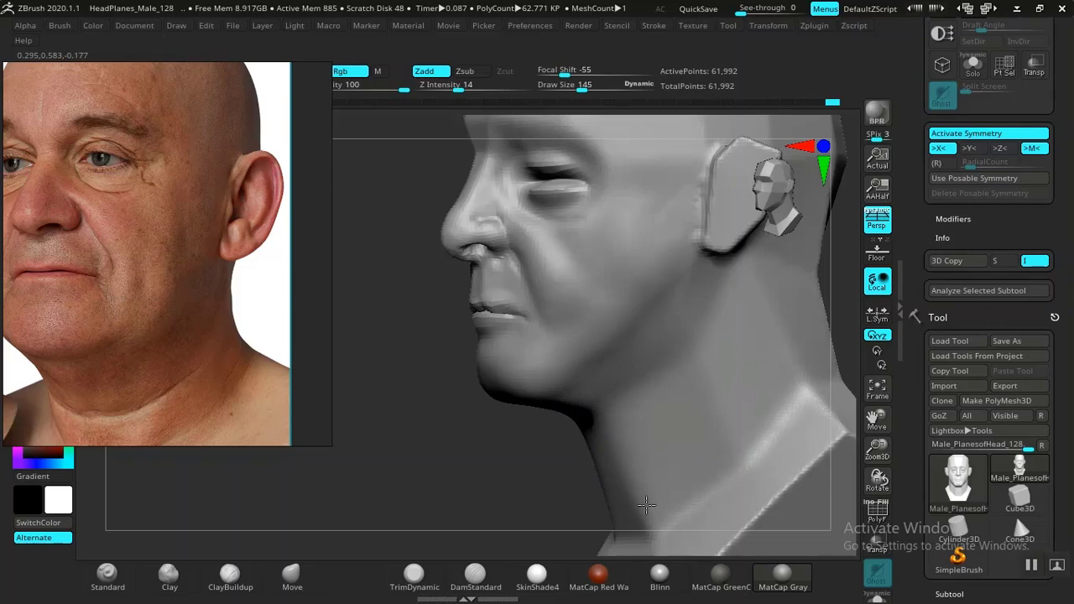
pyautogui.click(475, 579)
pyautogui.moveTo(445, 538)
pyautogui.mouseDown()
pyautogui.moveTo(412, 461)
pyautogui.moveTo(468, 475)
pyautogui.moveTo(524, 523)
pyautogui.moveTo(499, 496)
pyautogui.moveTo(511, 501)
pyautogui.mouseUp()
pyautogui.moveTo(617, 394)
pyautogui.mouseDown()
pyautogui.moveTo(500, 476)
pyautogui.moveTo(470, 470)
pyautogui.moveTo(489, 479)
pyautogui.moveTo(568, 378)
pyautogui.moveTo(519, 476)
pyautogui.moveTo(535, 501)
pyautogui.moveTo(502, 441)
pyautogui.mouseUp()
# Step: Adjust the jawline and lower cheek with the Move brush at draw size 145 and smooth the area around the jaw
pyautogui.click(292, 578)
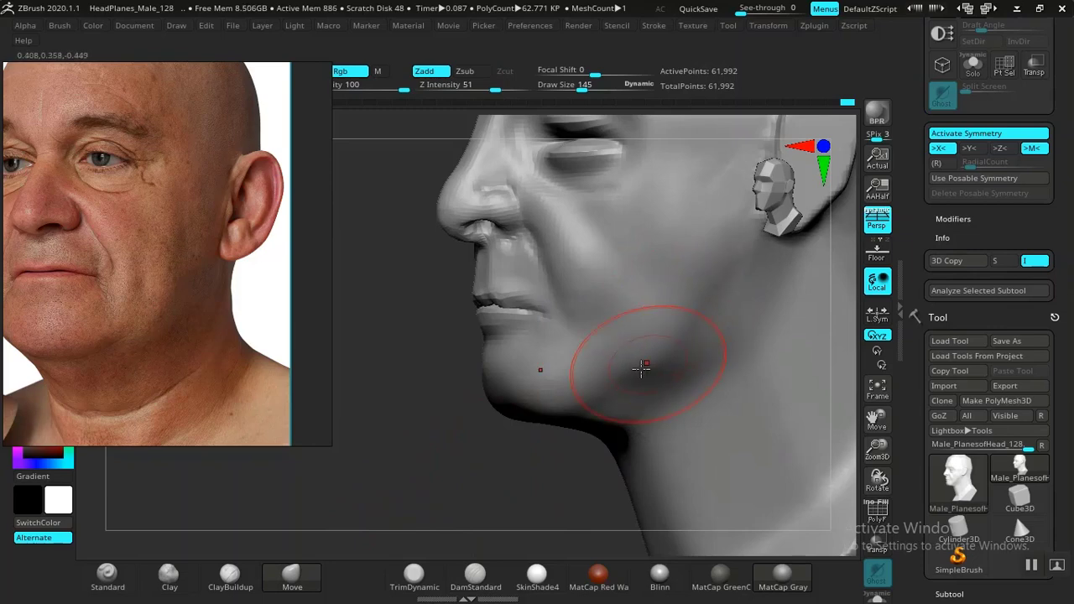
pyautogui.moveTo(453, 457)
pyautogui.keyDown('alt'); pyautogui.mouseDown()
pyautogui.moveTo(434, 468)
pyautogui.moveTo(471, 466)
pyautogui.mouseUp(); pyautogui.keyUp('alt')
pyautogui.keyDown('shift'); pyautogui.moveTo(677, 329); pyautogui.dragTo(646, 357); pyautogui.keyUp('shift')
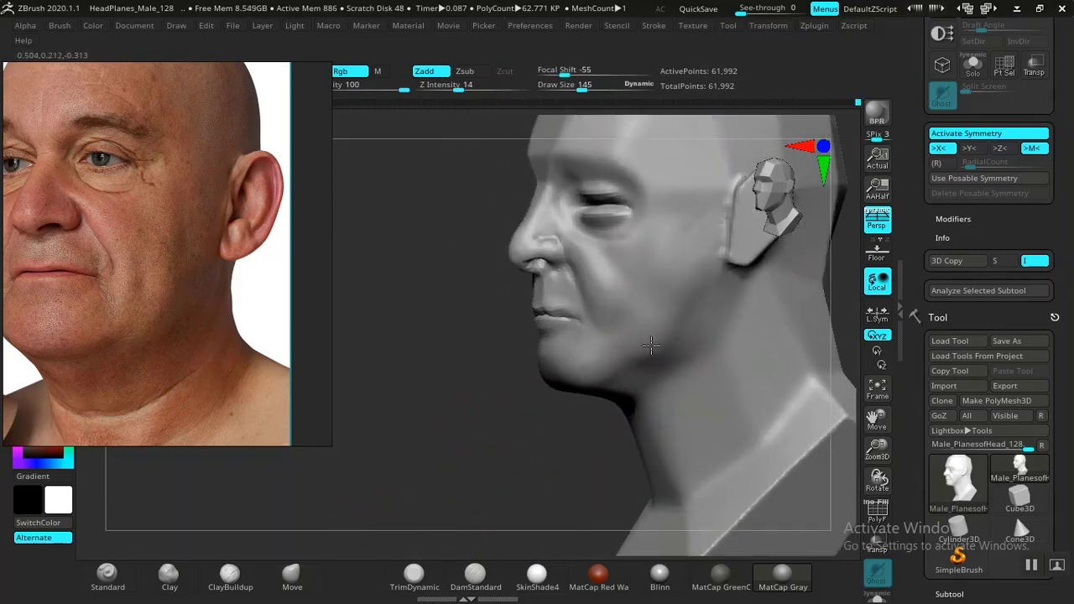
pyautogui.moveTo(456, 479)
pyautogui.mouseDown()
pyautogui.moveTo(444, 470)
pyautogui.moveTo(460, 516)
pyautogui.moveTo(513, 475)
pyautogui.mouseUp()
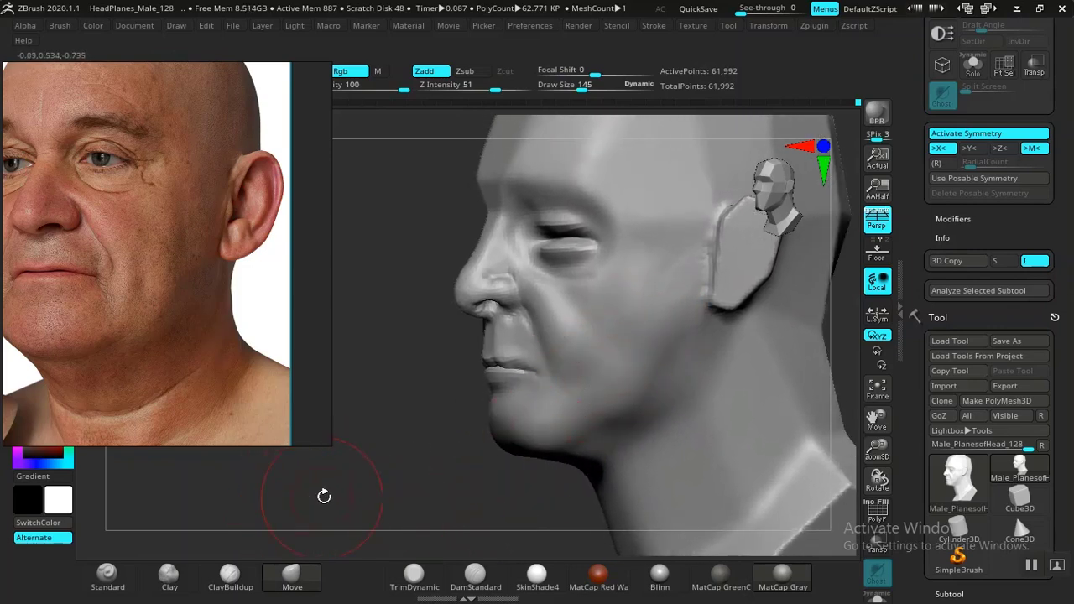
pyautogui.moveTo(448, 466); pyautogui.dragTo(465, 479)
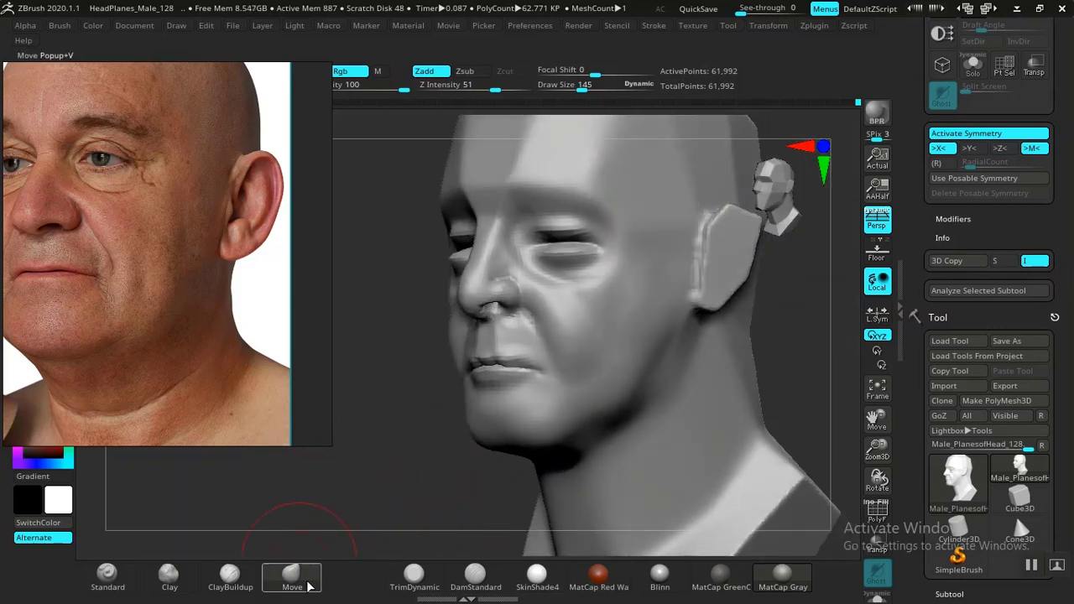
# Step: Build up the side of the cheek with the Clay brush at Z Intensity 50 and smooth it toward the jaw
pyautogui.click(169, 576)
pyautogui.moveTo(427, 467); pyautogui.dragTo(520, 424)
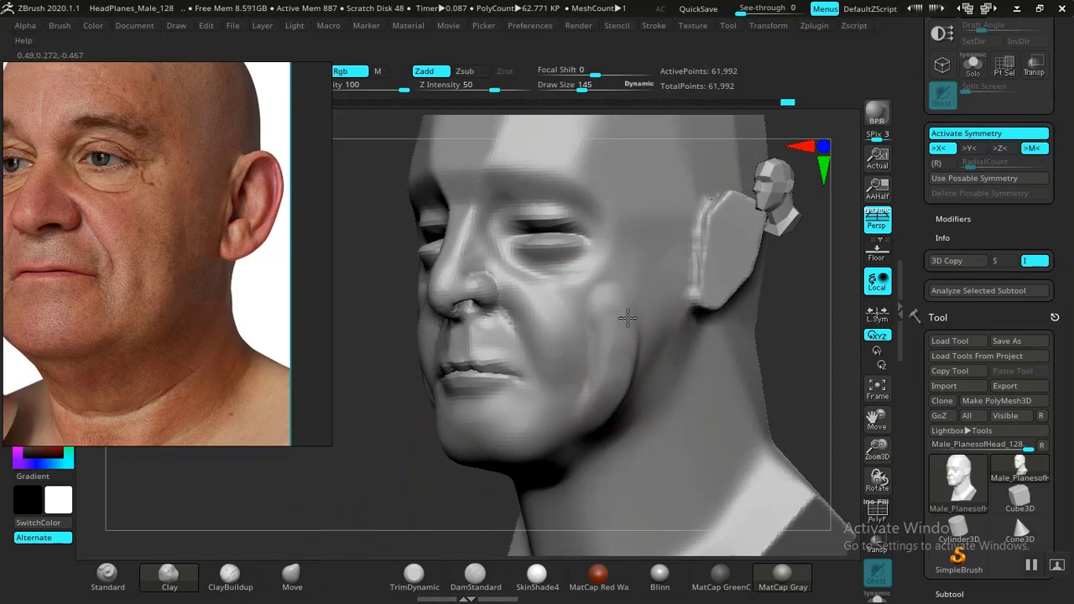
pyautogui.keyDown('shift'); pyautogui.moveTo(624, 356); pyautogui.dragTo(607, 321); pyautogui.keyUp('shift')
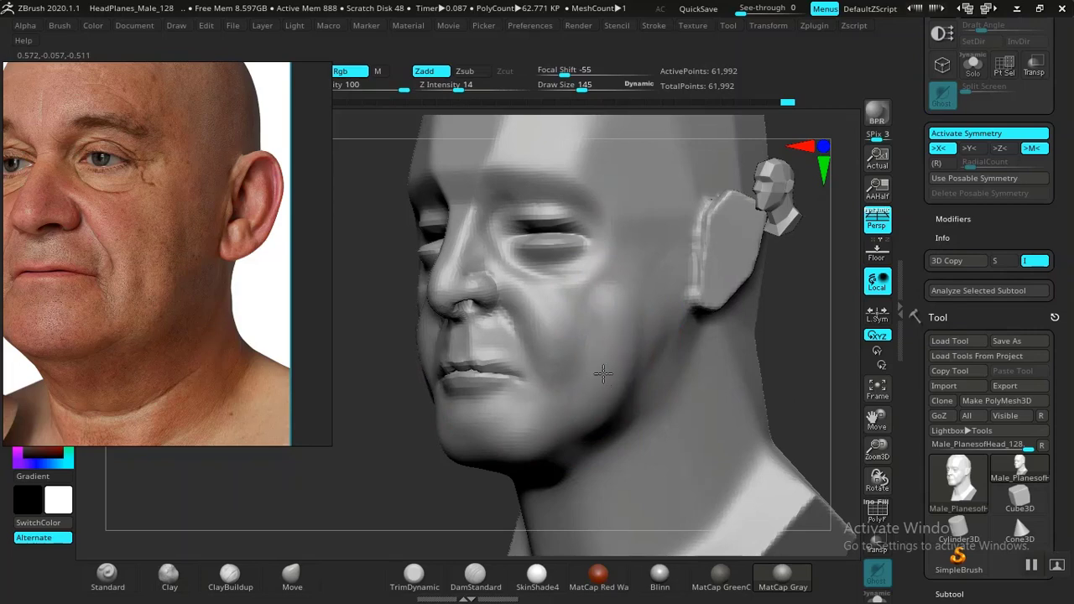
pyautogui.keyDown('shift'); pyautogui.moveTo(604, 373); pyautogui.dragTo(621, 378); pyautogui.keyUp('shift')
pyautogui.keyDown('alt'); pyautogui.moveTo(828, 365); pyautogui.dragTo(701, 290); pyautogui.keyUp('alt')
pyautogui.moveTo(728, 337)
pyautogui.mouseDown()
pyautogui.moveTo(778, 344)
pyautogui.moveTo(764, 403)
pyautogui.moveTo(777, 470)
pyautogui.mouseUp()
pyautogui.keyDown('alt'); pyautogui.moveTo(746, 379); pyautogui.dragTo(806, 440); pyautogui.keyUp('alt')
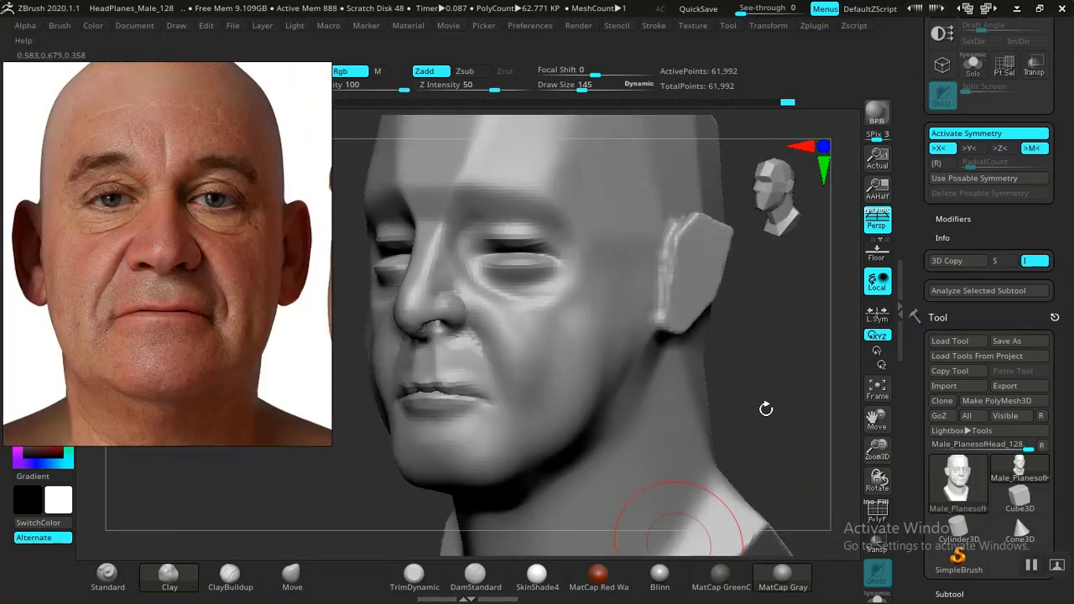
# Step: Adjust the outer contour of the face beside the ears with the Move brush at Z Intensity 51 and smooth the cheekbones
pyautogui.moveTo(755, 416)
pyautogui.mouseDown()
pyautogui.moveTo(647, 420)
pyautogui.moveTo(484, 497)
pyautogui.moveTo(679, 407)
pyautogui.moveTo(760, 423)
pyautogui.moveTo(750, 408)
pyautogui.moveTo(710, 417)
pyautogui.moveTo(635, 401)
pyautogui.moveTo(717, 427)
pyautogui.moveTo(630, 361)
pyautogui.mouseUp()
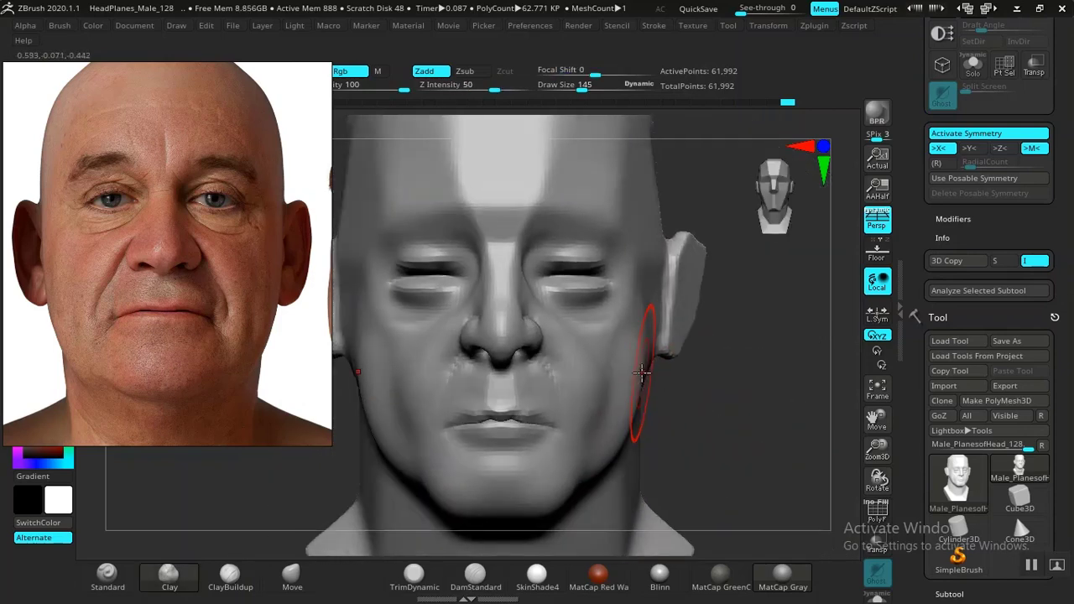
pyautogui.click(291, 575)
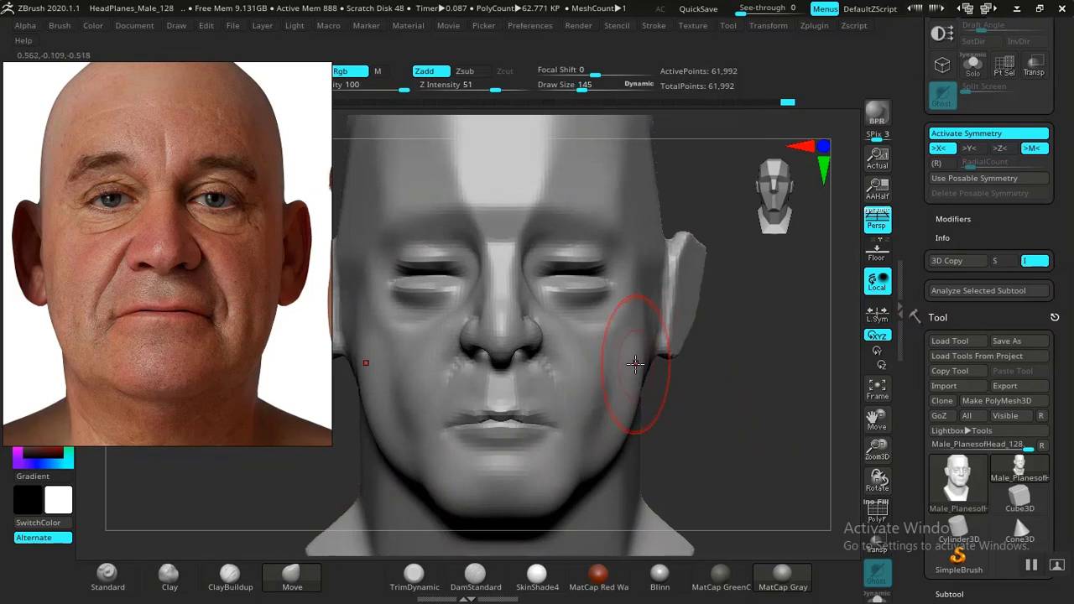
pyautogui.moveTo(671, 398)
pyautogui.mouseDown()
pyautogui.moveTo(676, 428)
pyautogui.moveTo(619, 359)
pyautogui.mouseUp()
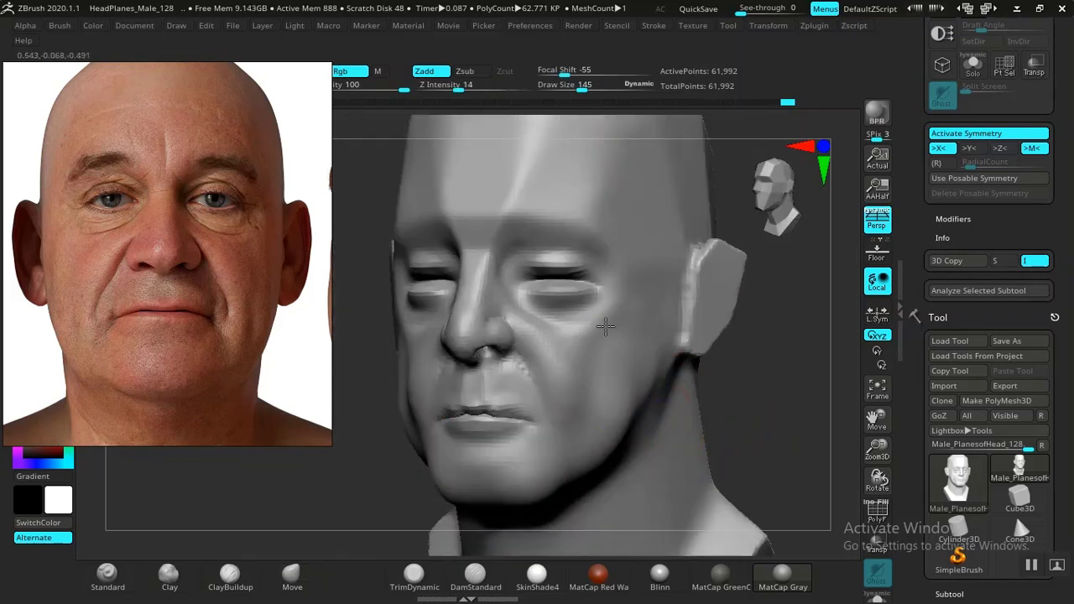
# Step: Reshape the upper and lower eyelids and the eye corners with the Move brush at draw size 93
pyautogui.moveTo(764, 404); pyautogui.dragTo(811, 509)
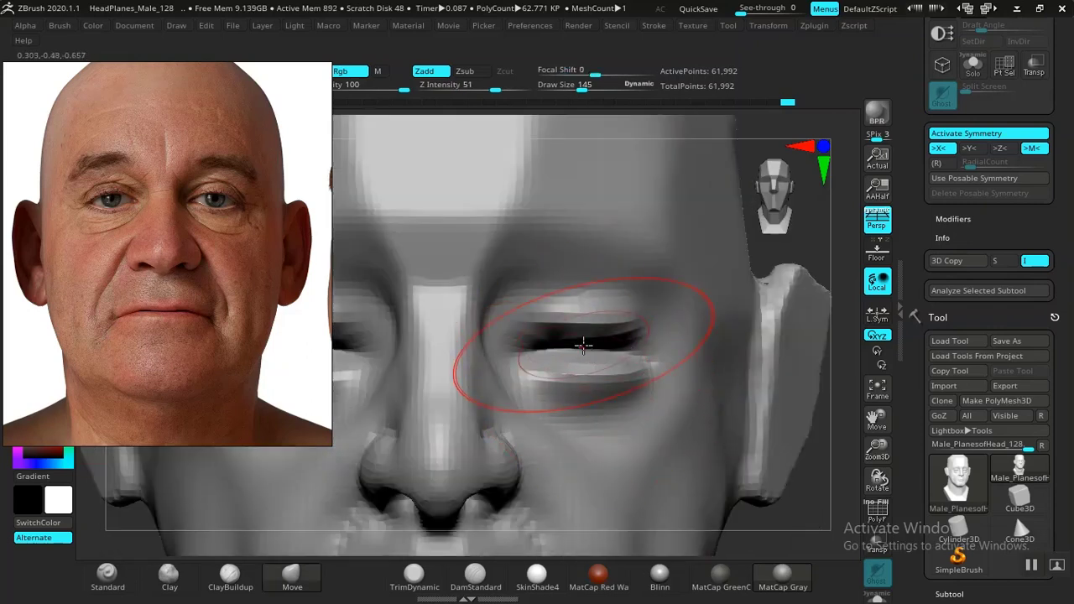
pyautogui.press('f')
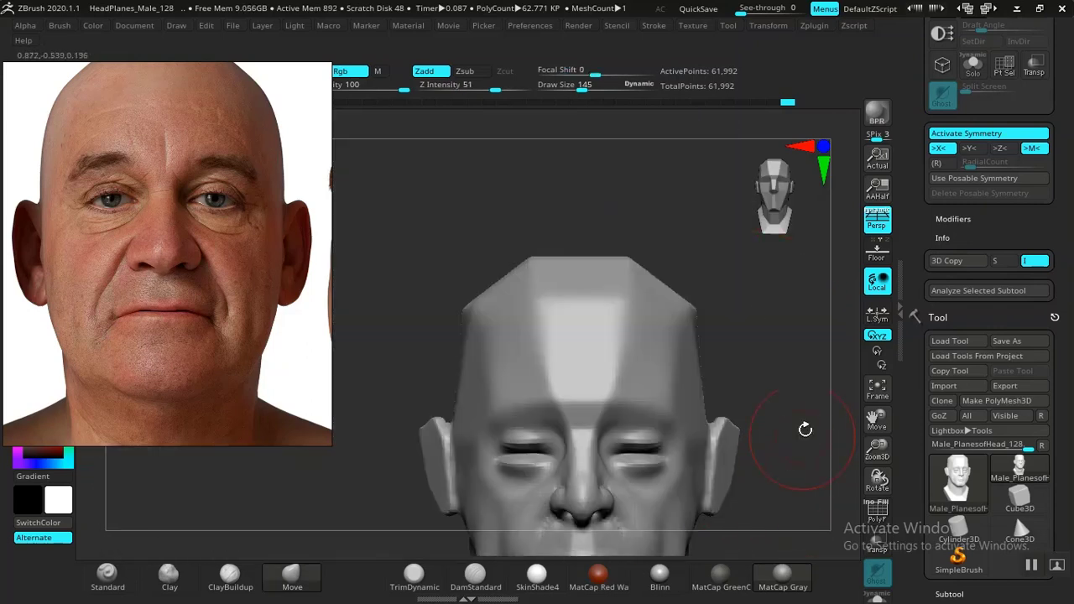
pyautogui.keyDown('alt'); pyautogui.moveTo(836, 521); pyautogui.dragTo(716, 473); pyautogui.keyUp('alt')
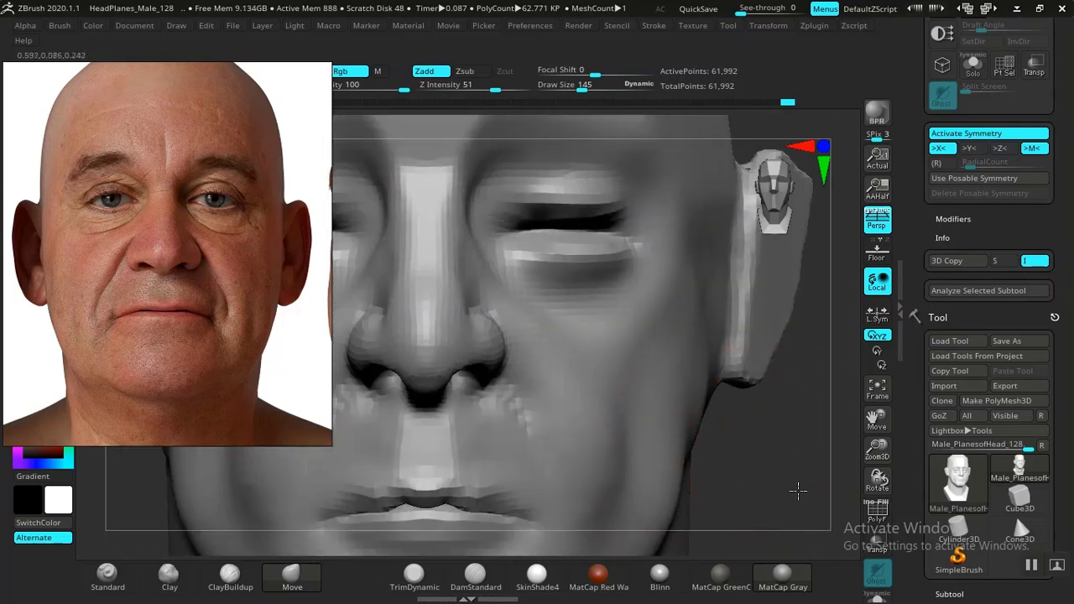
pyautogui.moveTo(799, 492)
pyautogui.keyDown('alt'); pyautogui.mouseDown()
pyautogui.moveTo(803, 482)
pyautogui.moveTo(784, 476)
pyautogui.mouseUp(); pyautogui.keyUp('alt')
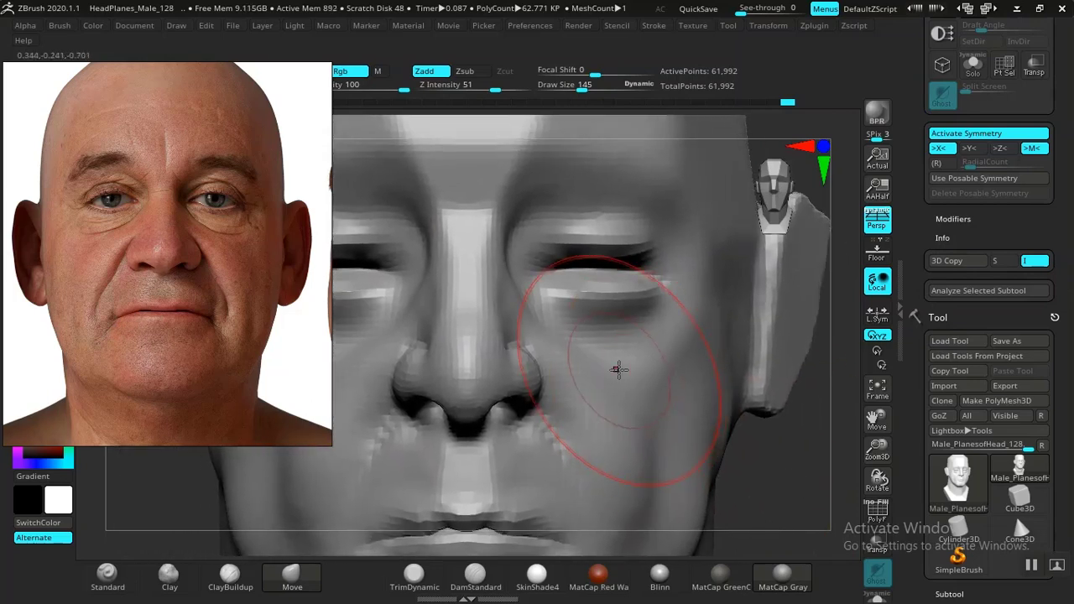
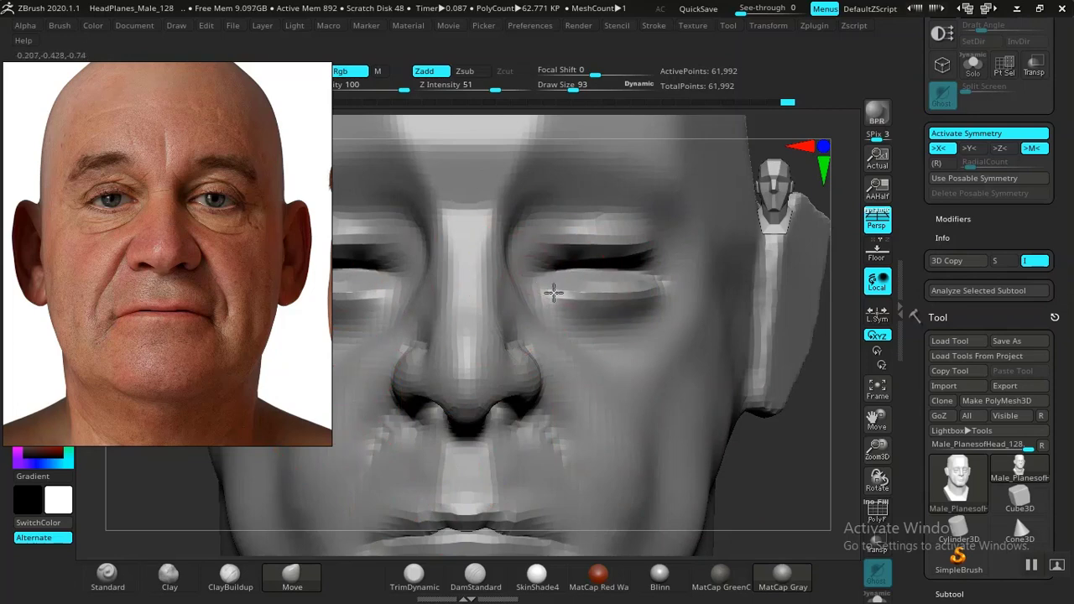
pyautogui.moveTo(765, 367); pyautogui.dragTo(604, 327, button='right')
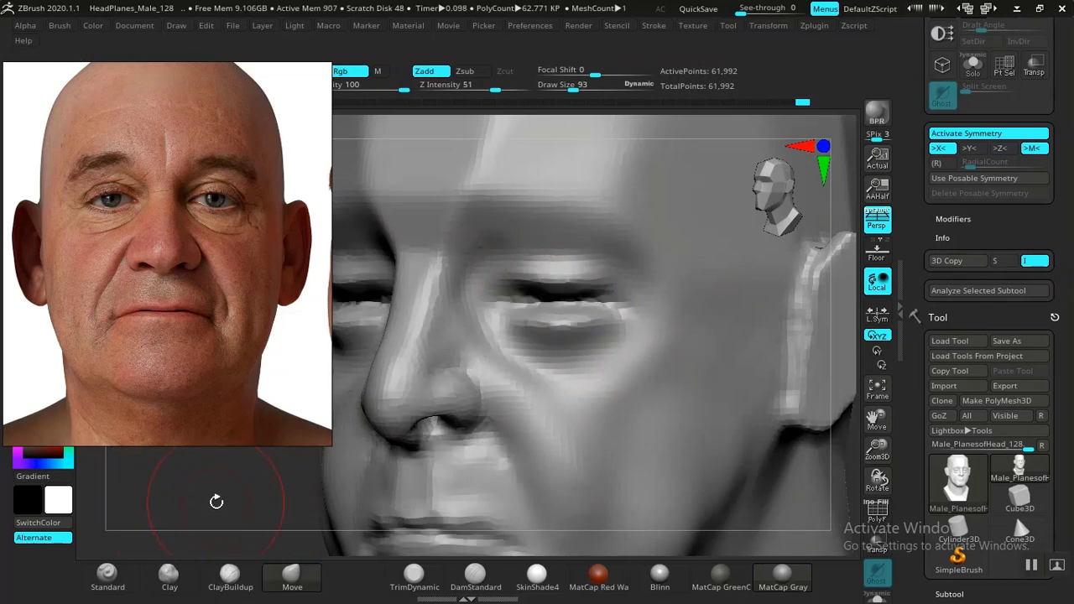
pyautogui.moveTo(215, 501); pyautogui.dragTo(263, 537, button='right')
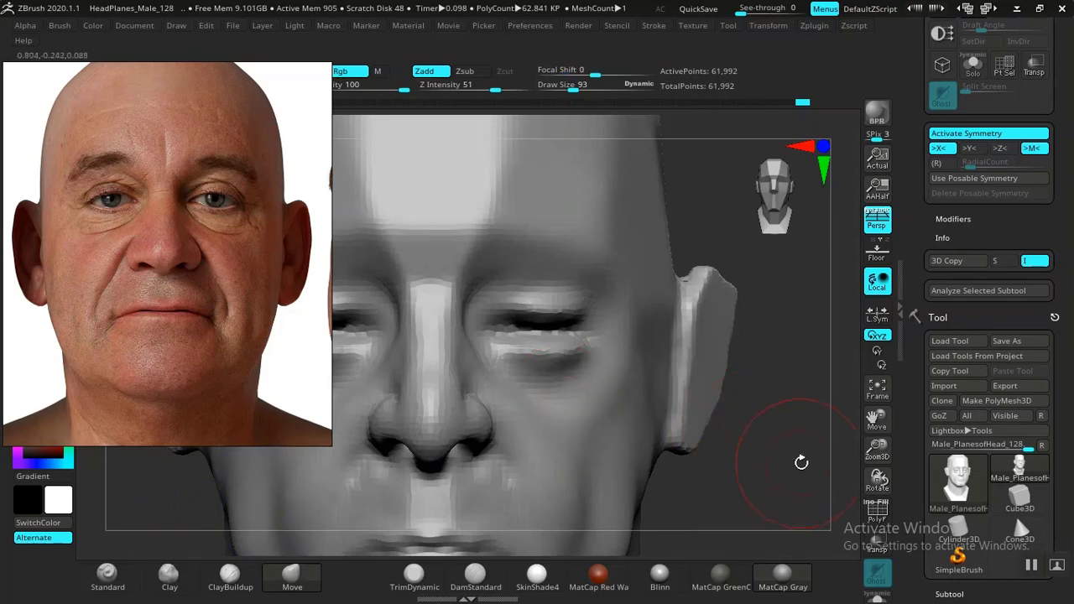
pyautogui.keyDown('ctrl'); pyautogui.moveTo(721, 374); pyautogui.dragTo(761, 538, button='right'); pyautogui.keyUp('ctrl')
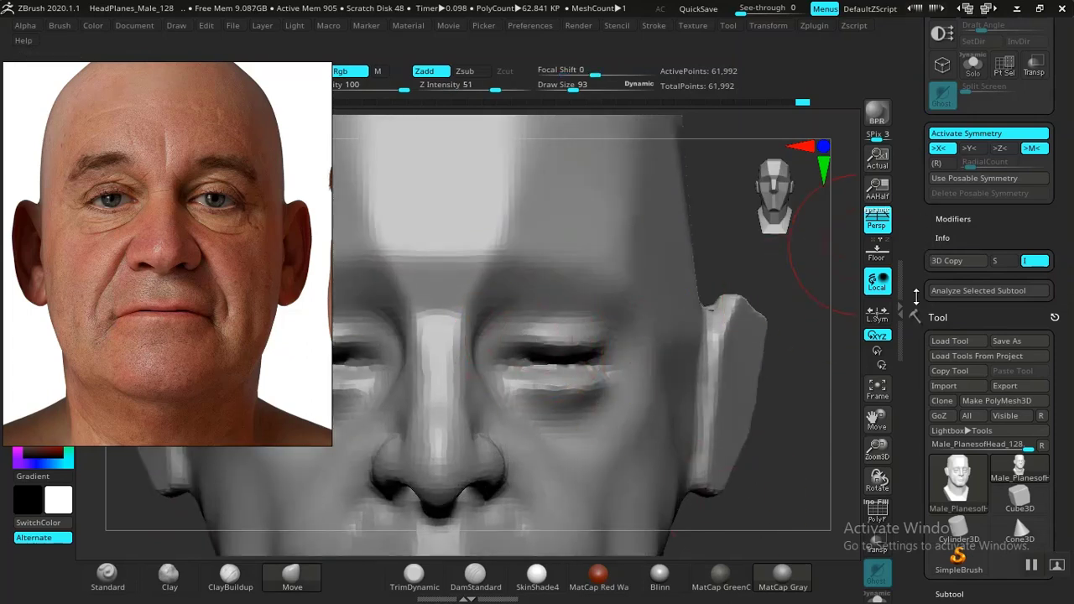
# Step: Append a Sphere3D to the head model as a new subtool for the eyeball
pyautogui.scroll(-5, 916, 296)
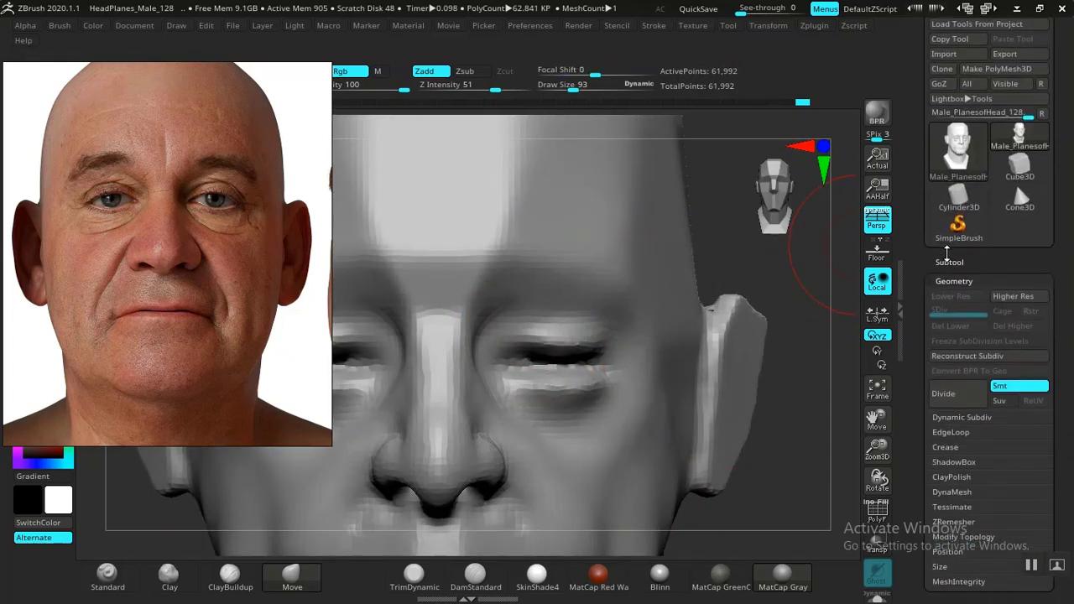
pyautogui.click(949, 261)
pyautogui.scroll(-5, 932, 254)
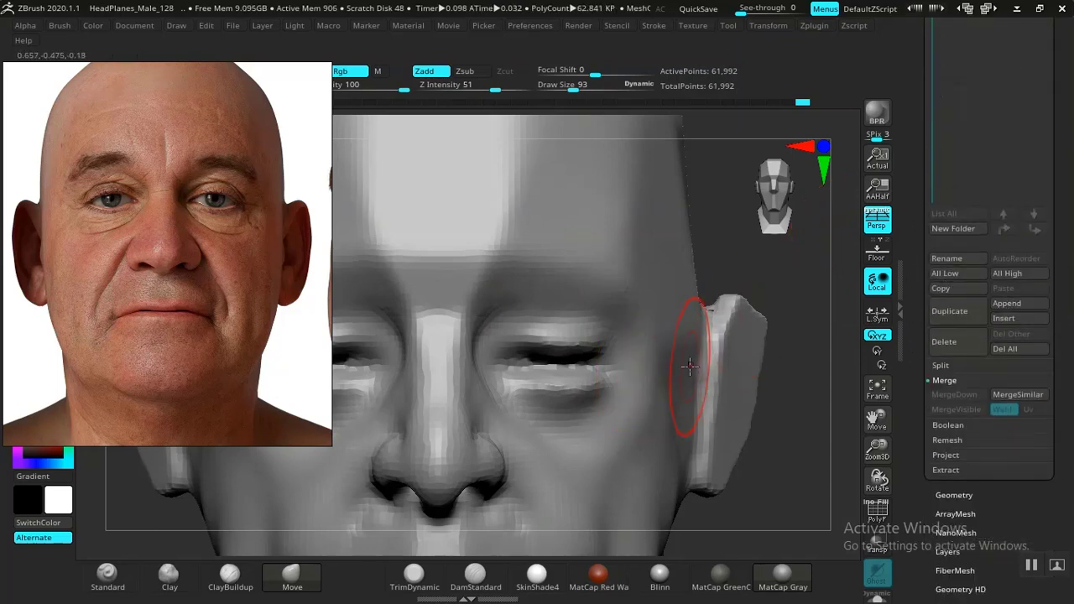
pyautogui.click(1008, 306)
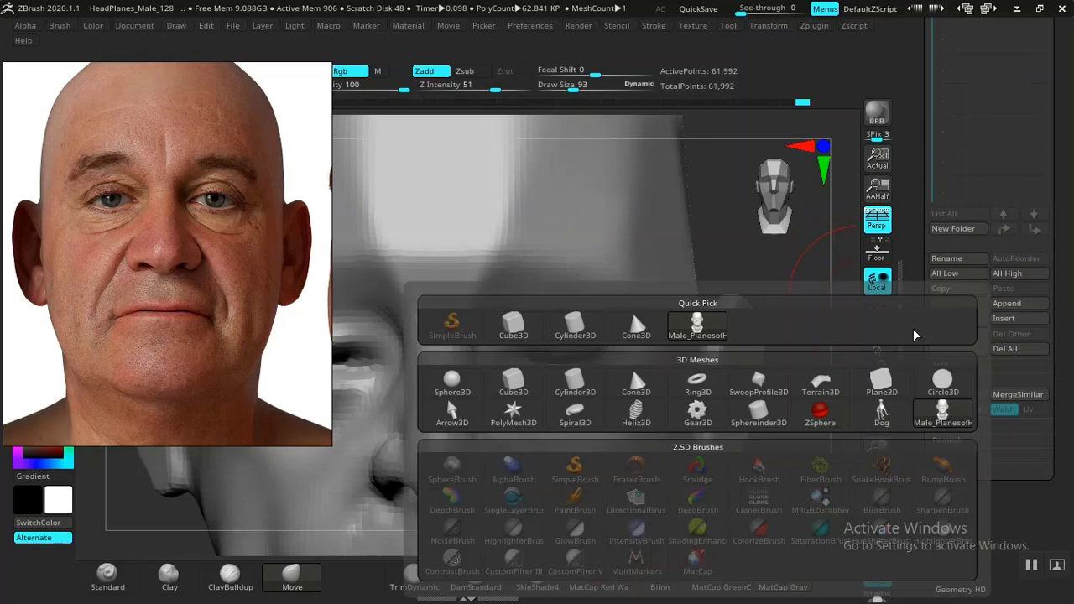
pyautogui.click(453, 383)
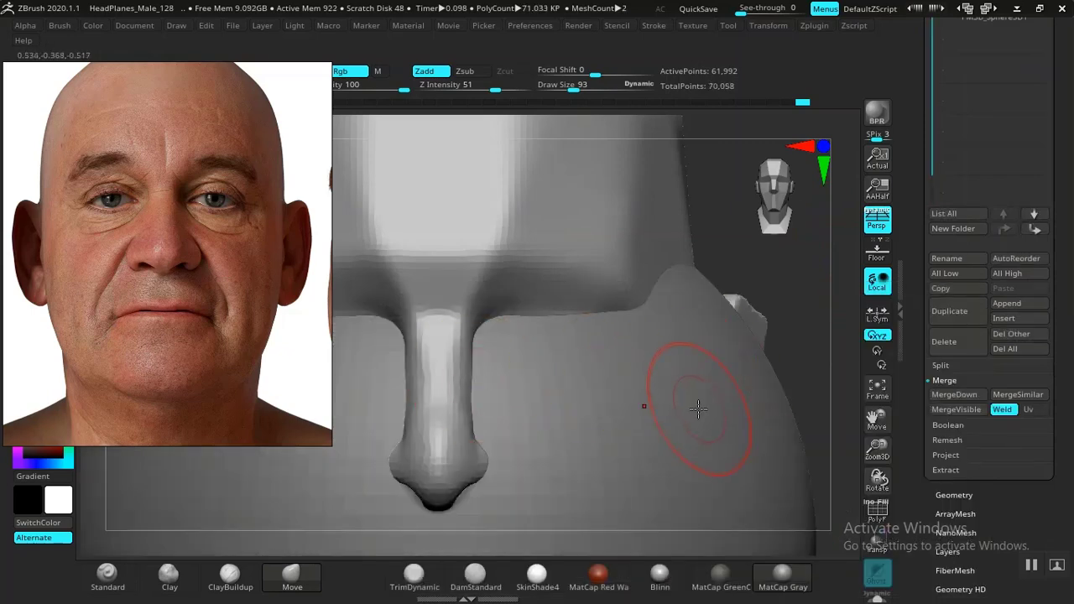
# Step: Select the appended sphere, scale it down, and move it up to eye level and back inside the head
pyautogui.keyDown('alt'); pyautogui.moveTo(806, 303); pyautogui.dragTo(612, 197); pyautogui.keyUp('alt')
pyautogui.keyDown('alt'); pyautogui.moveTo(730, 334); pyautogui.dragTo(760, 331); pyautogui.keyUp('alt')
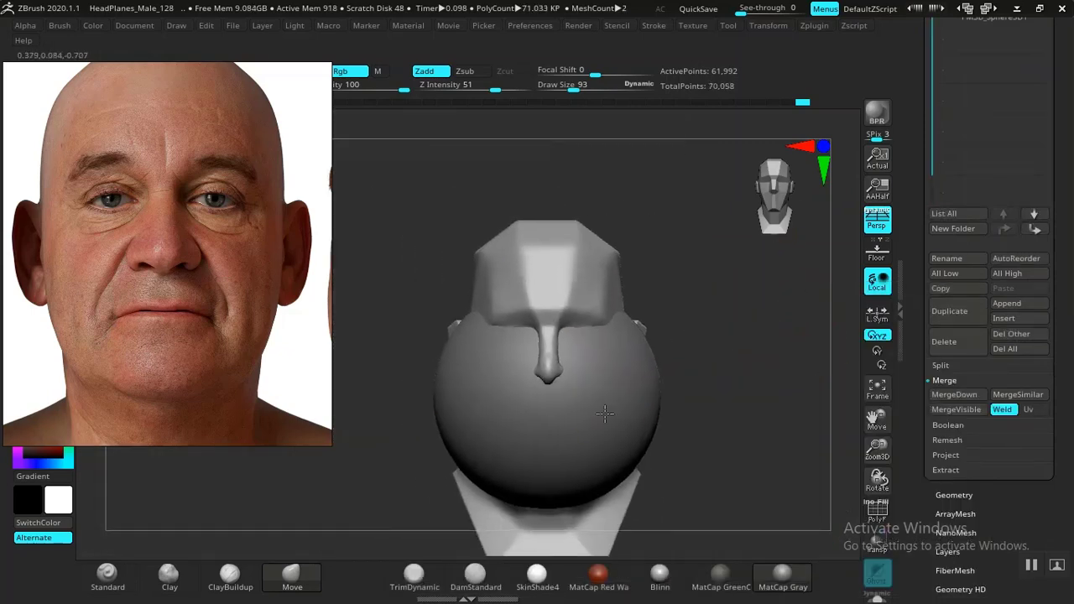
pyautogui.keyDown('alt'); pyautogui.click(606, 418); pyautogui.keyUp('alt')
pyautogui.press('w')
pyautogui.moveTo(547, 394); pyautogui.dragTo(509, 382)
pyautogui.moveTo(705, 380); pyautogui.dragTo(814, 377)
pyautogui.moveTo(645, 393); pyautogui.dragTo(756, 380)
pyautogui.moveTo(665, 303); pyautogui.dragTo(665, 256)
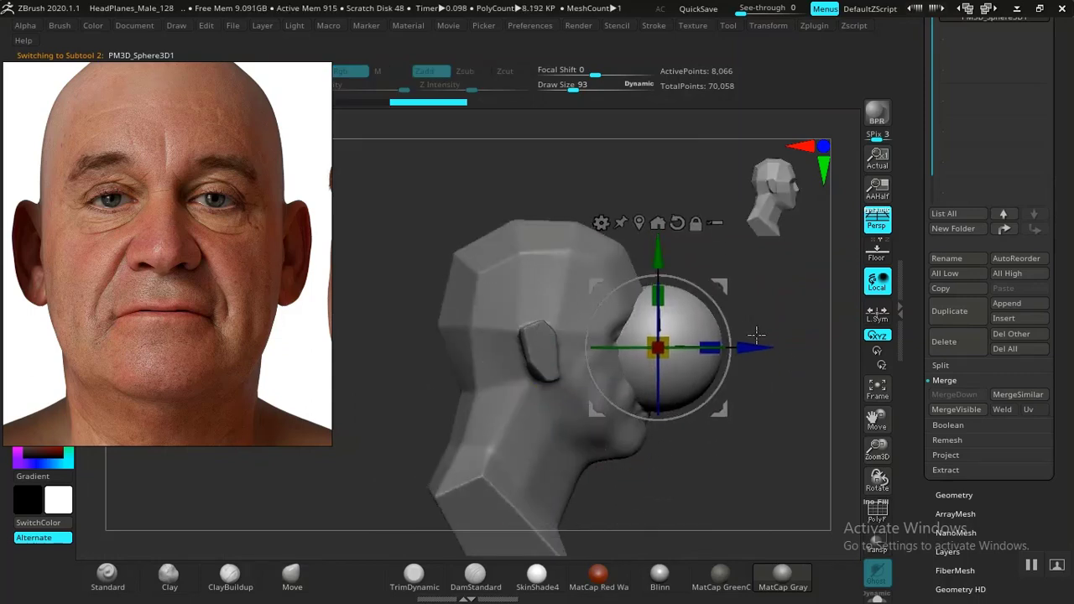
pyautogui.moveTo(760, 345); pyautogui.dragTo(679, 350)
pyautogui.keyDown('shift'); pyautogui.moveTo(762, 341); pyautogui.dragTo(703, 348); pyautogui.keyUp('shift')
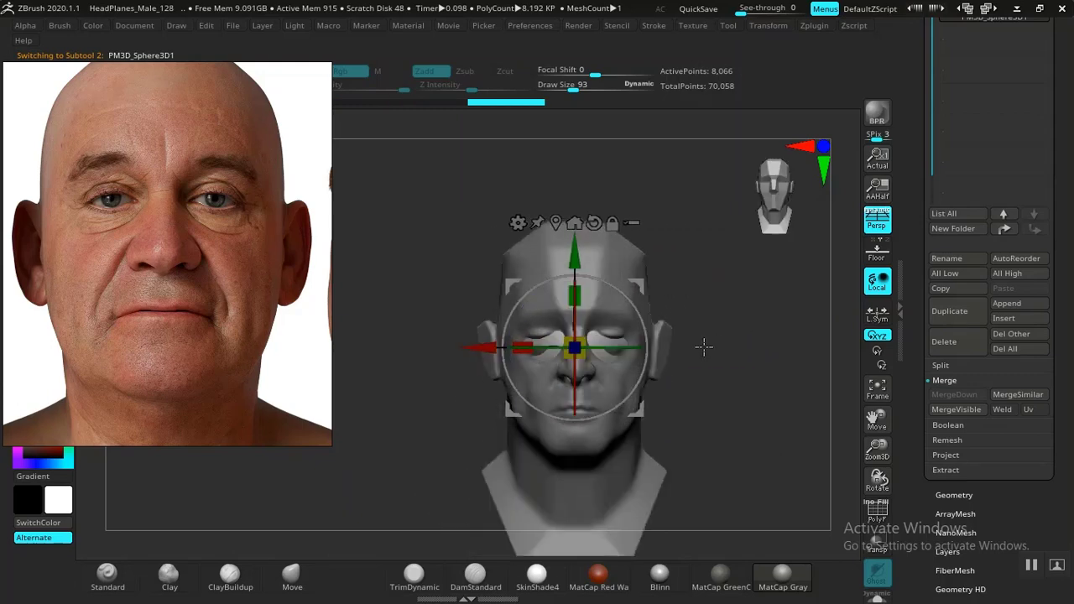
# Step: Shift the sphere sideways toward the head's right eye, turn on transparency, and scale it uniformly down to eyeball size
pyautogui.keyDown('alt'); pyautogui.moveTo(759, 368); pyautogui.dragTo(658, 409); pyautogui.keyUp('alt')
pyautogui.moveTo(583, 359); pyautogui.dragTo(512, 340)
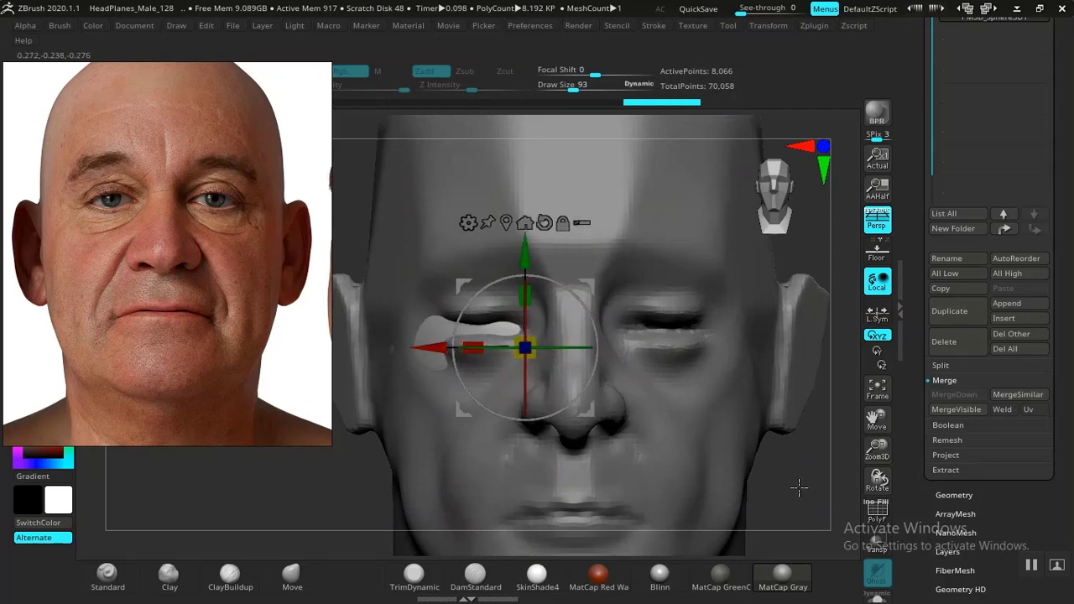
pyautogui.click(879, 546)
pyautogui.moveTo(811, 487); pyautogui.dragTo(837, 454)
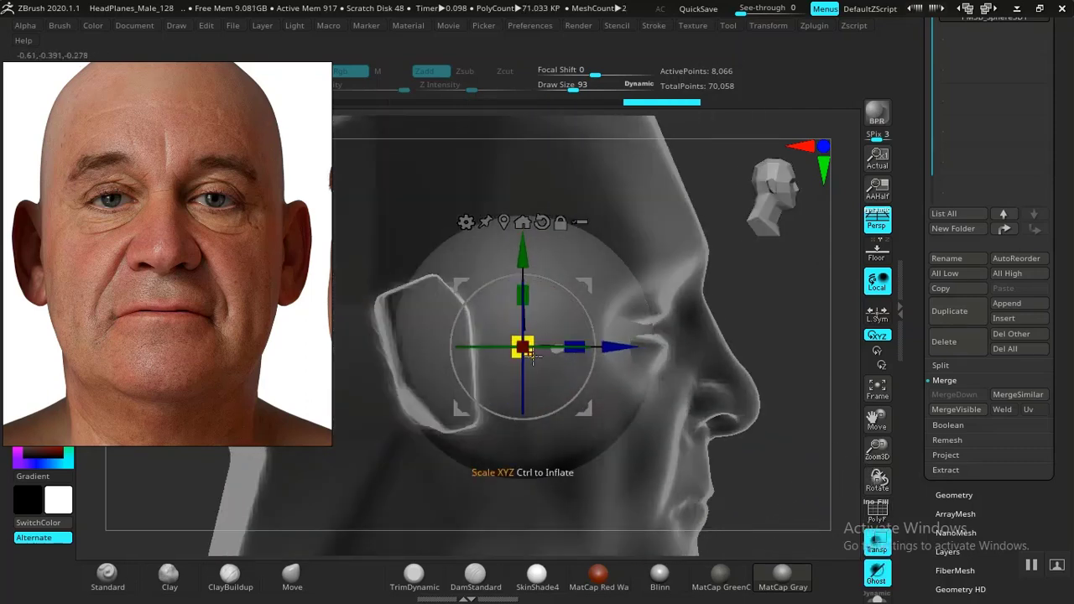
pyautogui.moveTo(533, 356); pyautogui.dragTo(417, 317)
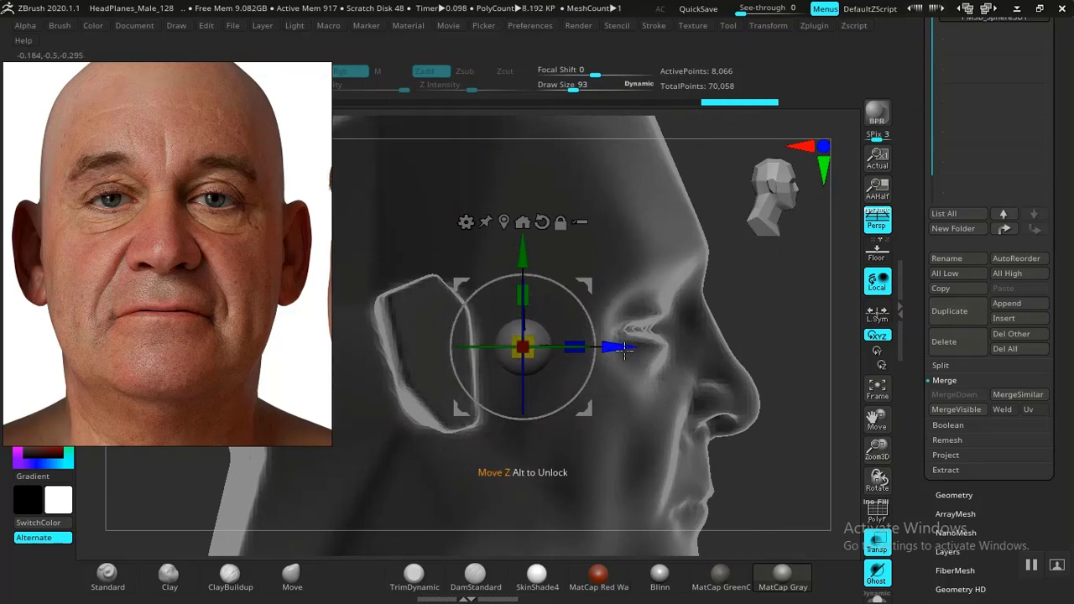
# Step: Move the sphere forward, up and outward until it sits behind the eyelids of the head's right eye
pyautogui.moveTo(624, 351); pyautogui.dragTo(725, 349)
pyautogui.moveTo(797, 344); pyautogui.dragTo(756, 312)
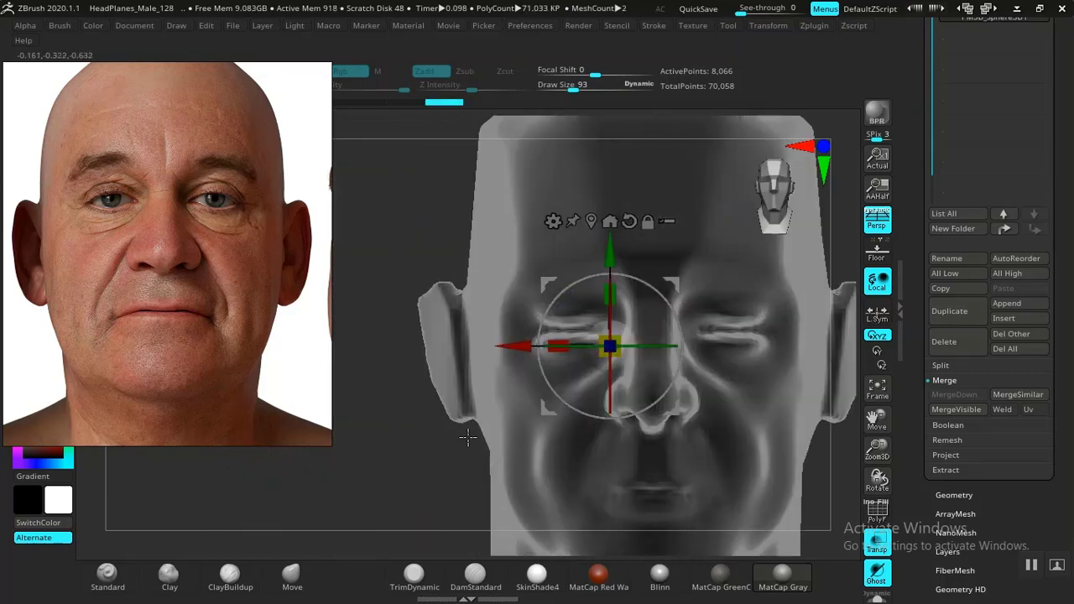
pyautogui.moveTo(611, 253); pyautogui.dragTo(610, 231)
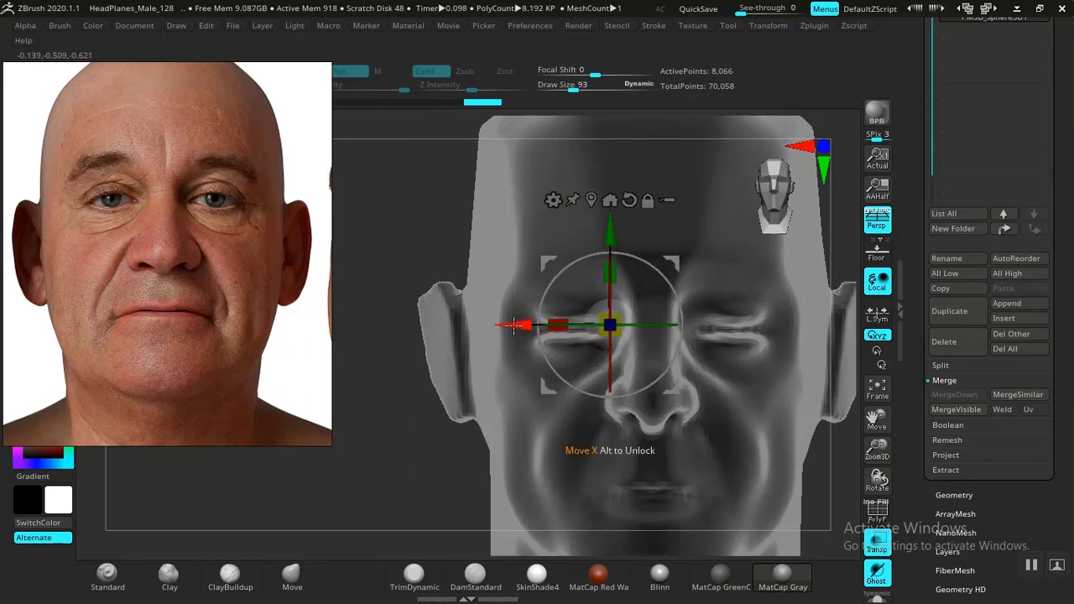
pyautogui.moveTo(513, 326); pyautogui.dragTo(473, 327)
pyautogui.moveTo(372, 437); pyautogui.dragTo(454, 431)
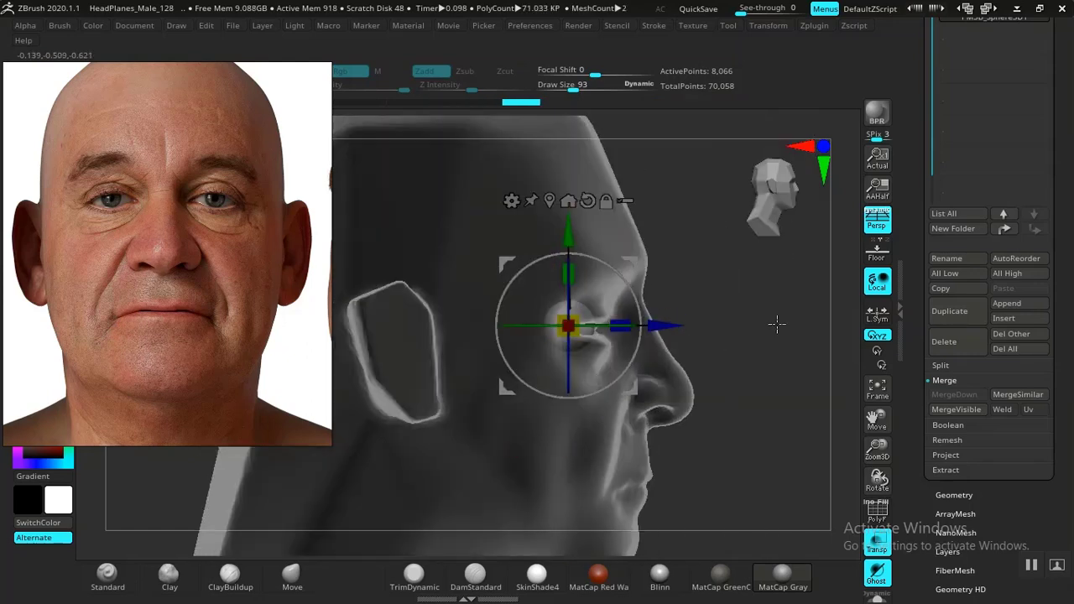
pyautogui.keyDown('alt'); pyautogui.moveTo(777, 325); pyautogui.dragTo(744, 440); pyautogui.keyUp('alt')
pyautogui.moveTo(598, 358); pyautogui.dragTo(627, 358)
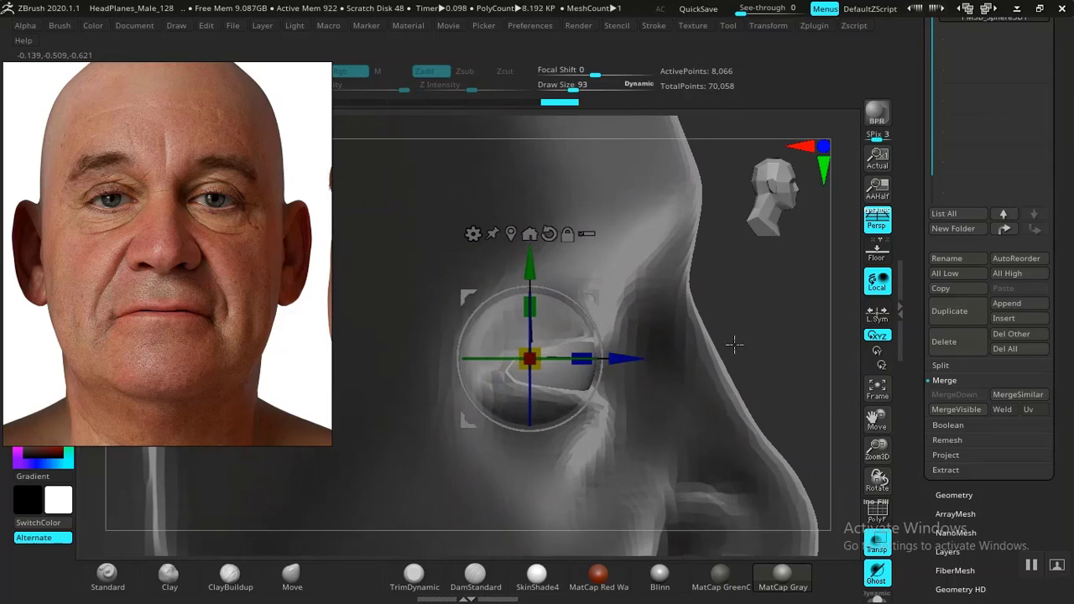
pyautogui.moveTo(801, 340); pyautogui.dragTo(714, 367)
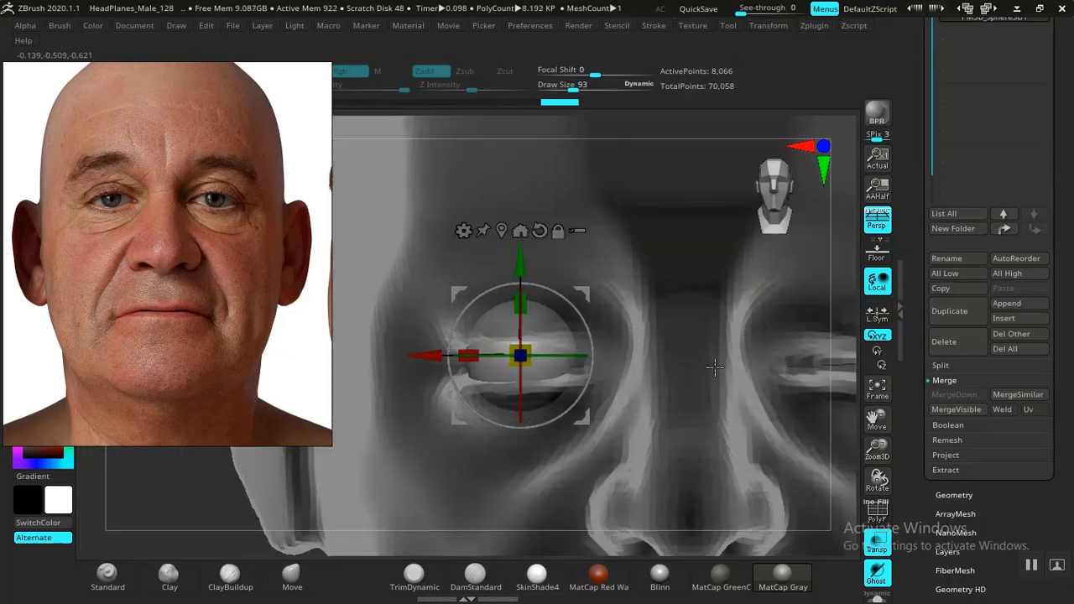
# Step: Turn off transparency and make the head model the active subtool
pyautogui.click(877, 541)
pyautogui.keyDown('alt'); pyautogui.moveTo(209, 520); pyautogui.dragTo(649, 395); pyautogui.keyUp('alt')
pyautogui.keyDown('alt'); pyautogui.moveTo(755, 476); pyautogui.dragTo(672, 509); pyautogui.keyUp('alt')
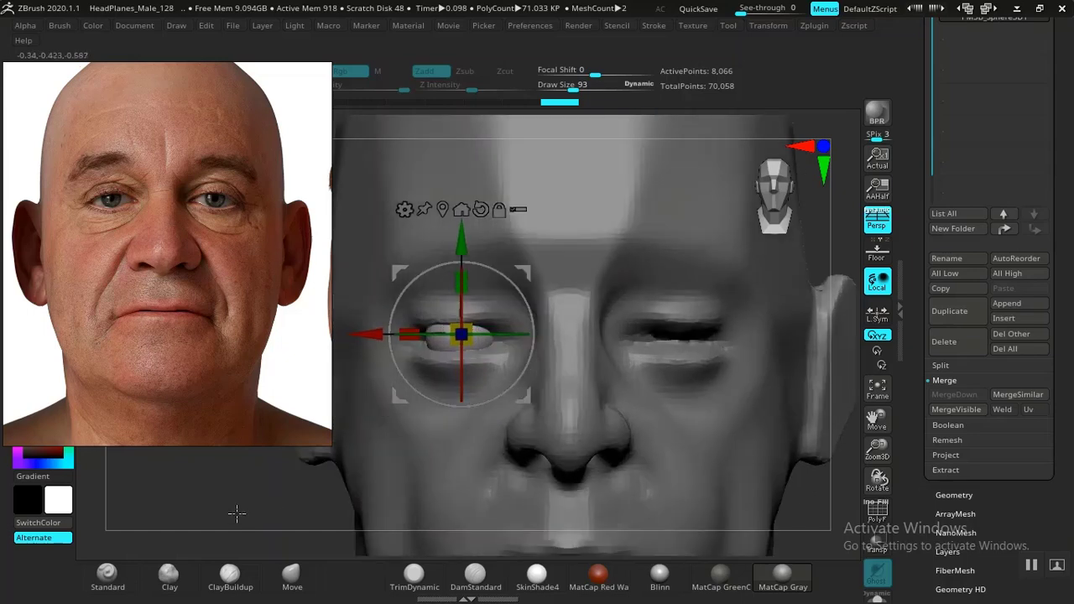
pyautogui.keyDown('alt'); pyautogui.moveTo(237, 514); pyautogui.dragTo(381, 499); pyautogui.keyUp('alt')
pyautogui.keyDown('alt'); pyautogui.click(424, 481); pyautogui.keyUp('alt')
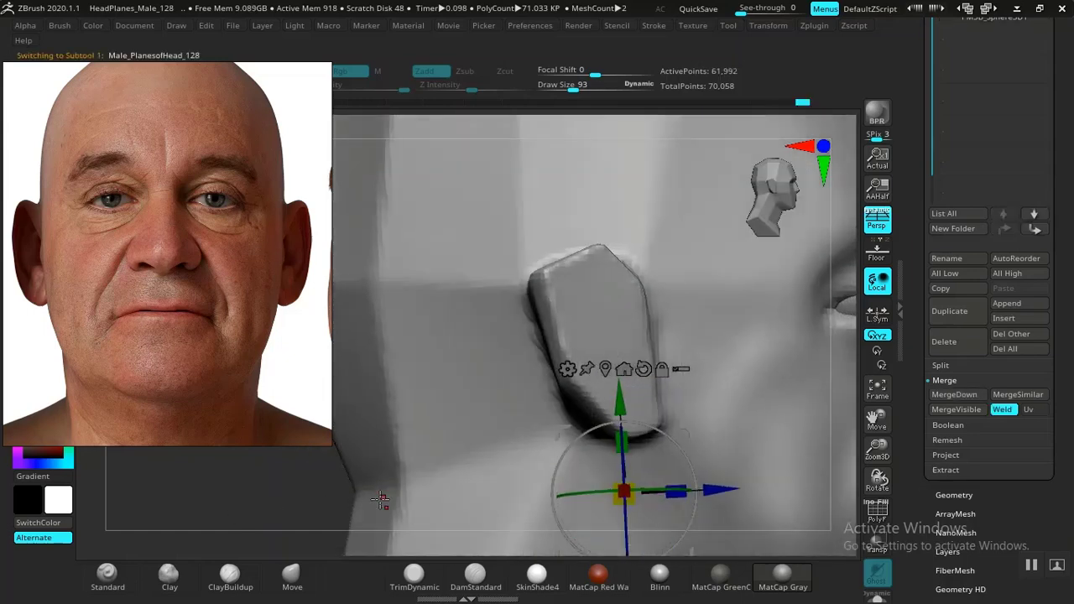
# Step: Examine the eyelids, ears and eyeball fit from the front, at an angle and close up
pyautogui.keyDown('ctrl'); pyautogui.moveTo(729, 538); pyautogui.dragTo(660, 362, button='right'); pyautogui.keyUp('ctrl')
pyautogui.keyDown('alt'); pyautogui.moveTo(752, 329); pyautogui.dragTo(523, 288, button='right'); pyautogui.keyUp('alt')
pyautogui.keyDown('ctrl'); pyautogui.moveTo(640, 295); pyautogui.dragTo(681, 495, button='right'); pyautogui.keyUp('ctrl')
pyautogui.keyDown('ctrl'); pyautogui.moveTo(727, 400); pyautogui.dragTo(716, 305, button='right'); pyautogui.keyUp('ctrl')
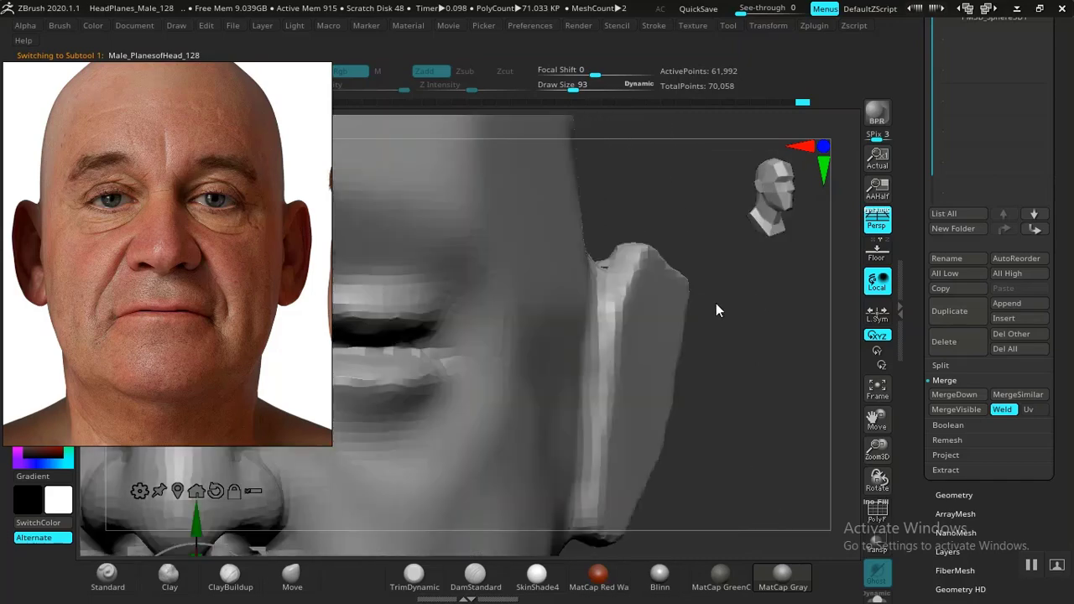
pyautogui.keyDown('alt'); pyautogui.moveTo(752, 449); pyautogui.dragTo(789, 403, button='right'); pyautogui.keyUp('alt')
pyautogui.keyDown('ctrl'); pyautogui.moveTo(813, 463); pyautogui.dragTo(721, 424, button='right'); pyautogui.keyUp('ctrl')
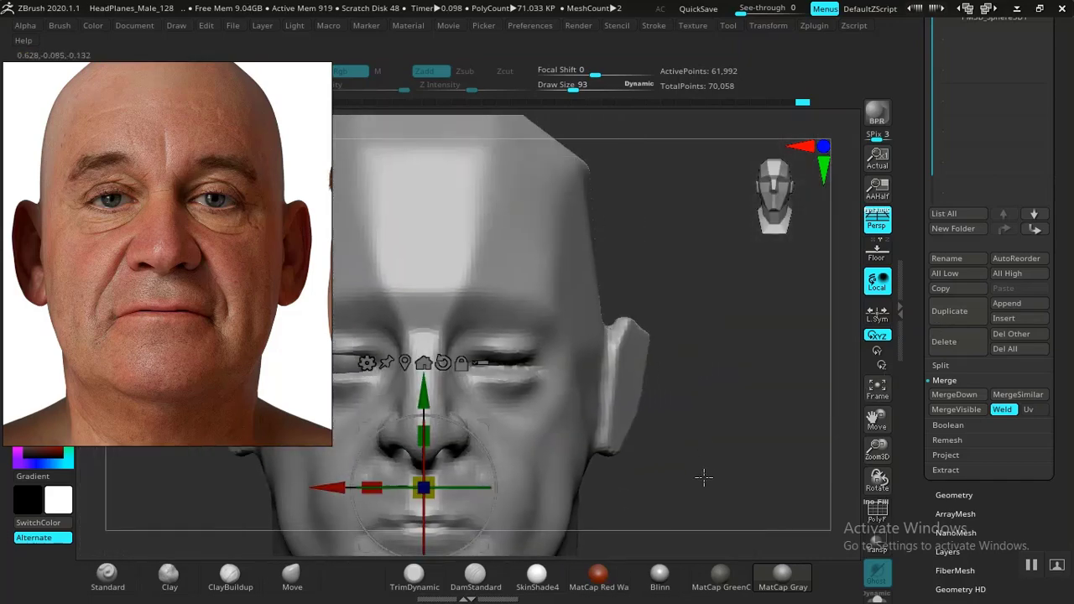
pyautogui.keyDown('alt'); pyautogui.moveTo(704, 478); pyautogui.dragTo(865, 415, button='right'); pyautogui.keyUp('alt')
pyautogui.keyDown('alt'); pyautogui.moveTo(355, 451); pyautogui.dragTo(453, 435, button='right'); pyautogui.keyUp('alt')
pyautogui.keyDown('ctrl'); pyautogui.moveTo(452, 435); pyautogui.dragTo(463, 534, button='right'); pyautogui.keyUp('ctrl')
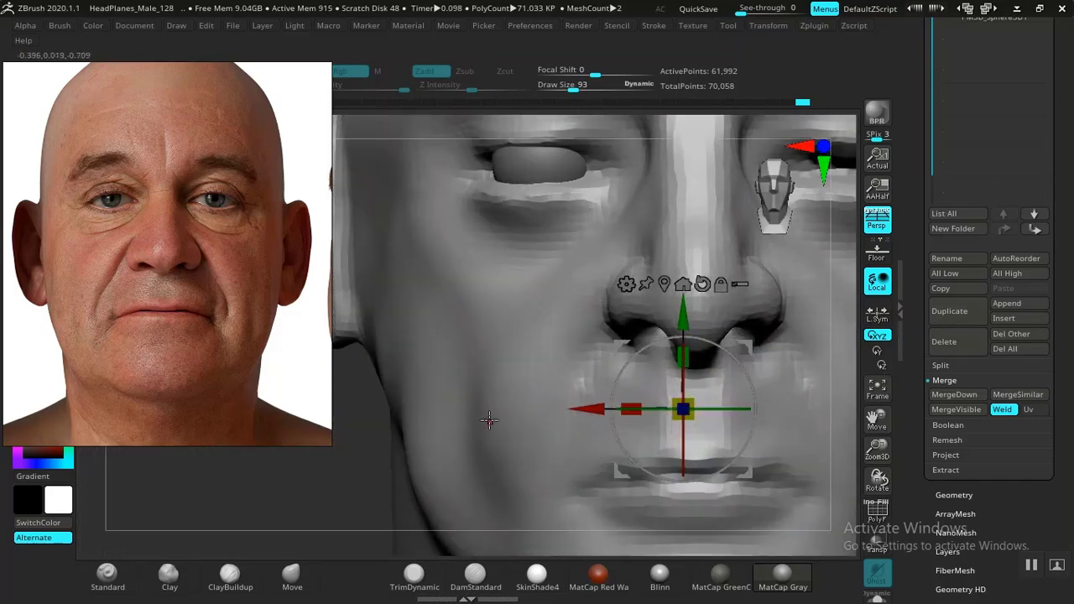
# Step: Return to Draw mode and push the lower eyelid upward against the eyeball with the Move brush at draw size 93
pyautogui.press('q')
pyautogui.keyDown('alt'); pyautogui.moveTo(314, 512); pyautogui.dragTo(325, 574, button='right'); pyautogui.keyUp('alt')
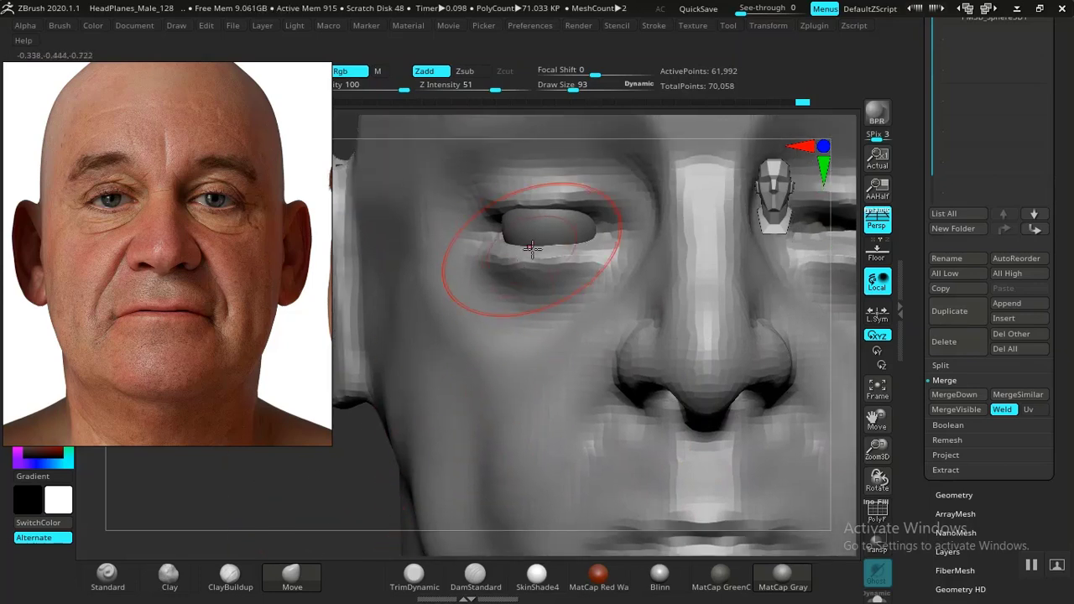
pyautogui.moveTo(562, 264); pyautogui.dragTo(566, 253)
pyautogui.moveTo(490, 300); pyautogui.dragTo(522, 261)
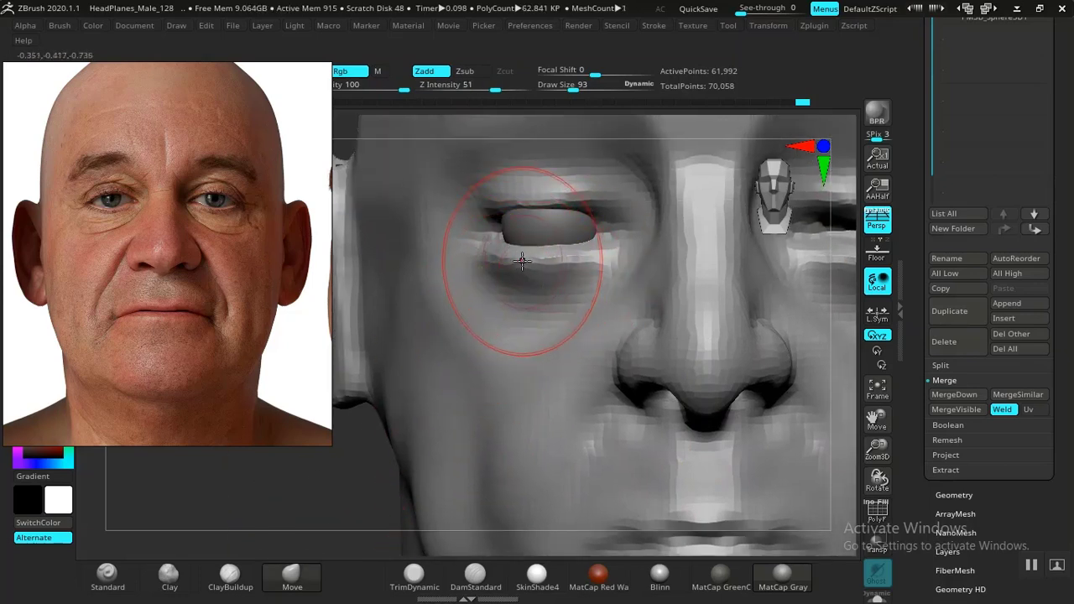
# Step: Switch to the Clay brush, reduce its draw size to 49, and smooth the lower eyelid of the head's right eye
pyautogui.click(169, 576)
pyautogui.moveTo(449, 221)
pyautogui.mouseDown()
pyautogui.moveTo(510, 250)
pyautogui.moveTo(565, 249)
pyautogui.mouseUp()
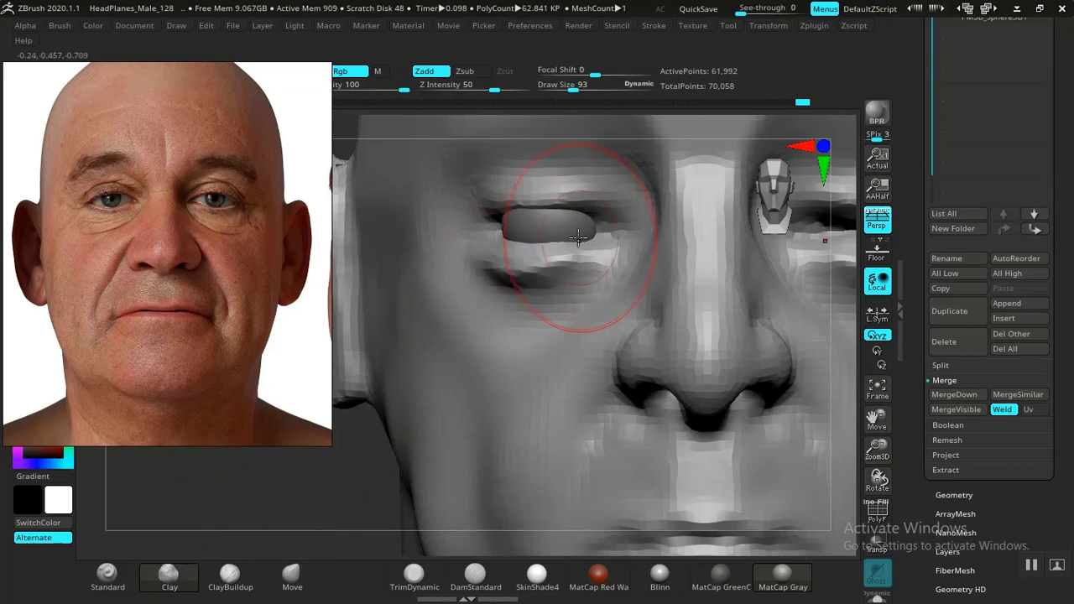
pyautogui.hotkey('ctrl', 'z')
pyautogui.press('[')
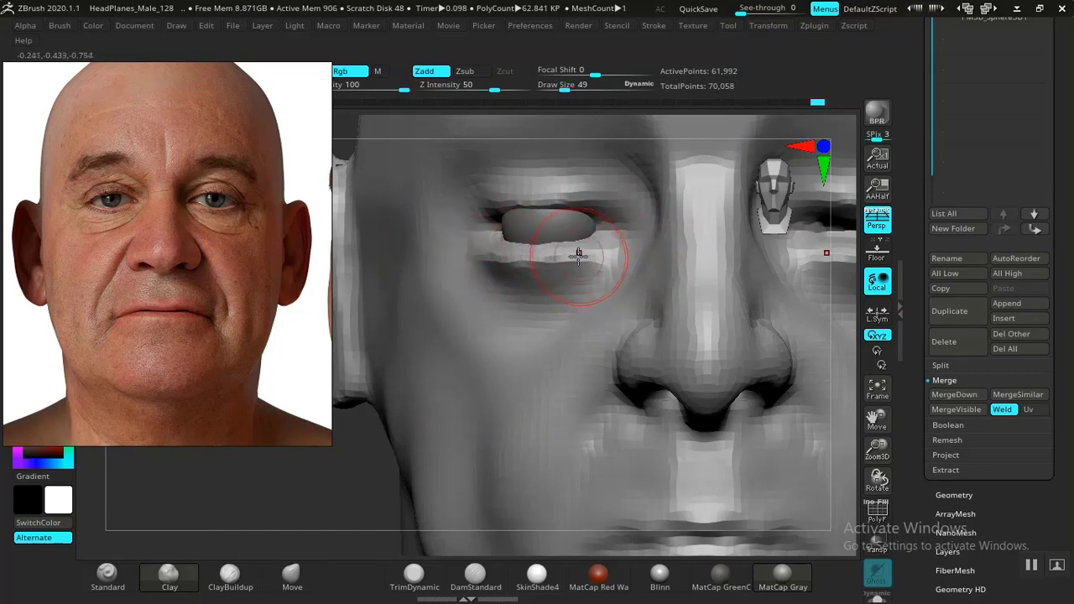
pyautogui.keyDown('shift'); pyautogui.moveTo(579, 256); pyautogui.dragTo(554, 274); pyautogui.keyUp('shift')
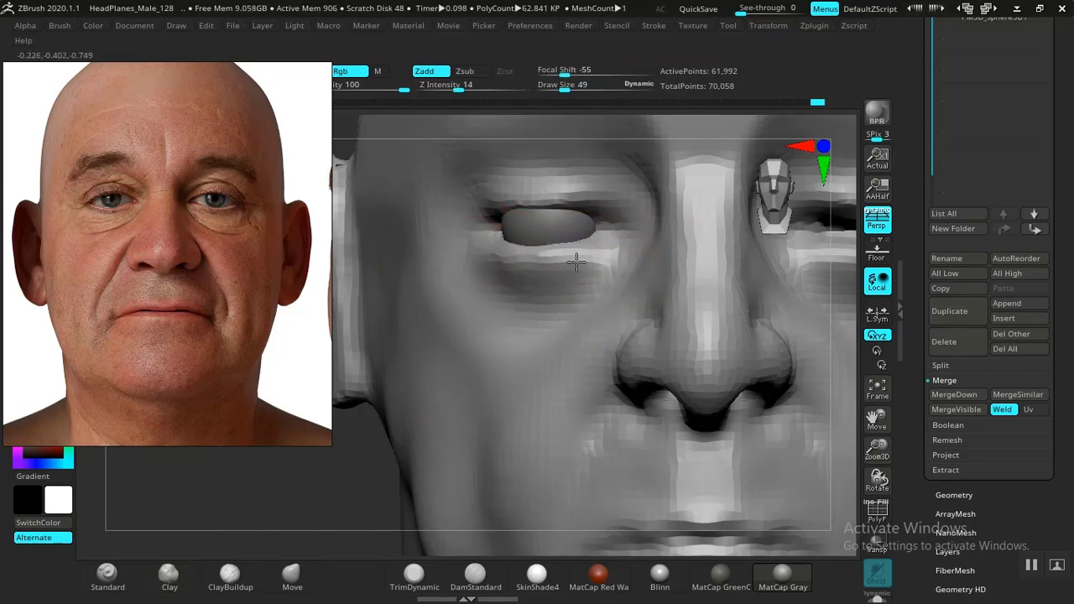
# Step: Build up the lower eyelid toward the inner eye corner with the Clay brush and smooth the upper eyelid
pyautogui.moveTo(312, 532); pyautogui.dragTo(420, 480)
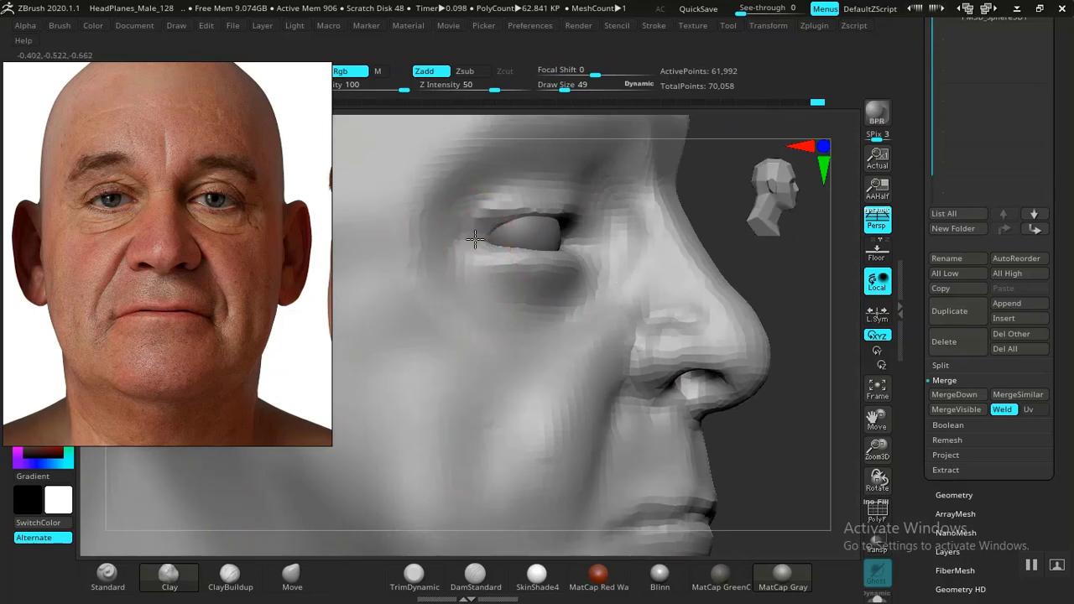
pyautogui.moveTo(780, 280); pyautogui.dragTo(571, 244)
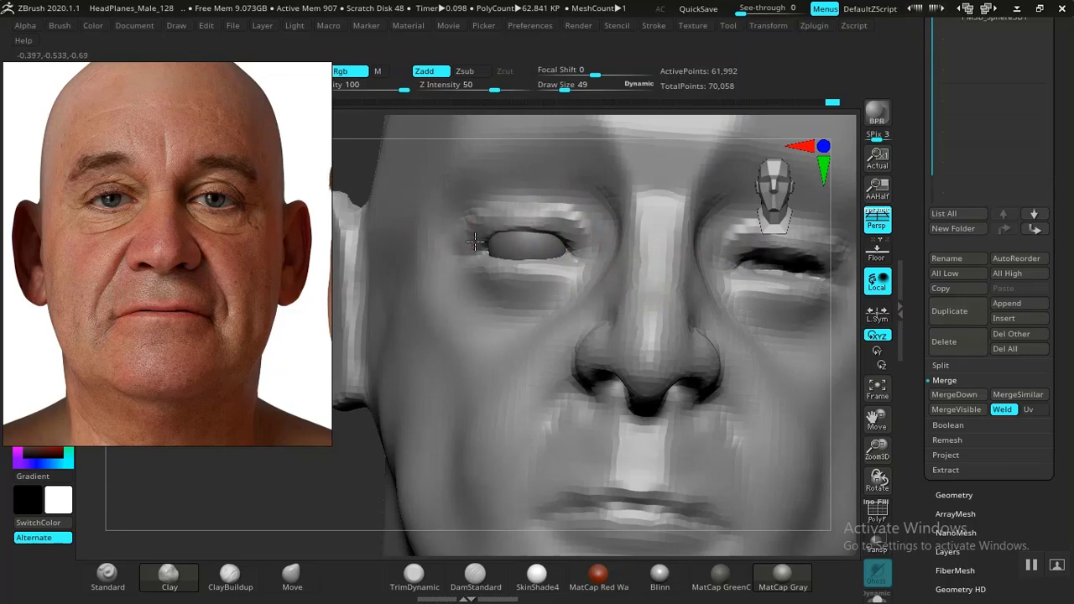
pyautogui.moveTo(484, 257); pyautogui.dragTo(583, 270)
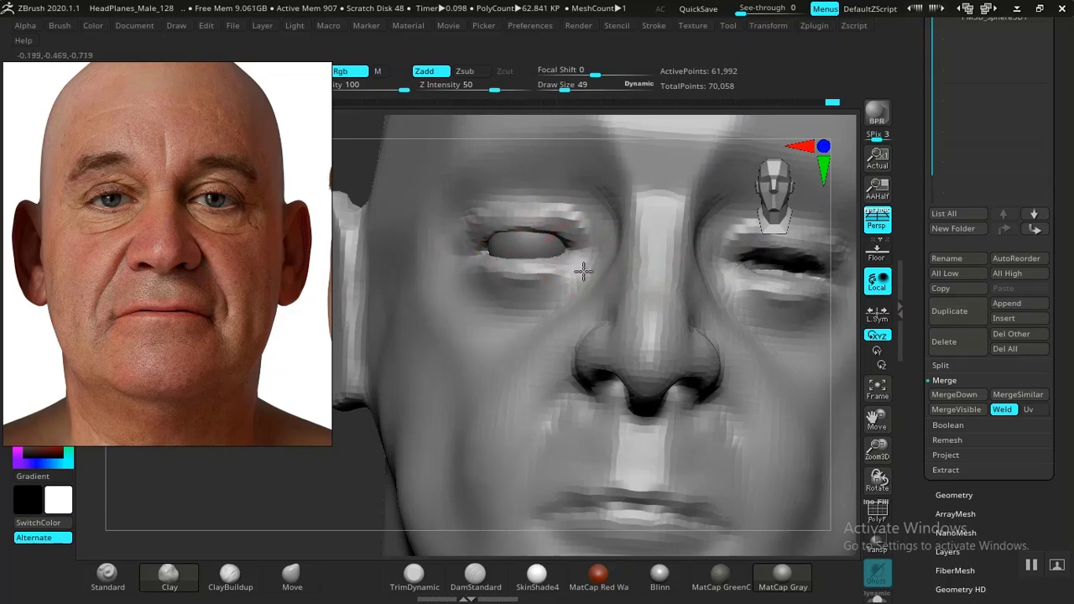
pyautogui.moveTo(368, 462)
pyautogui.mouseDown()
pyautogui.moveTo(285, 510)
pyautogui.moveTo(391, 539)
pyautogui.moveTo(479, 336)
pyautogui.moveTo(549, 304)
pyautogui.mouseUp()
pyautogui.moveTo(565, 235)
pyautogui.keyDown('shift'); pyautogui.mouseDown()
pyautogui.moveTo(469, 236)
pyautogui.moveTo(545, 232)
pyautogui.mouseUp(); pyautogui.keyUp('shift')
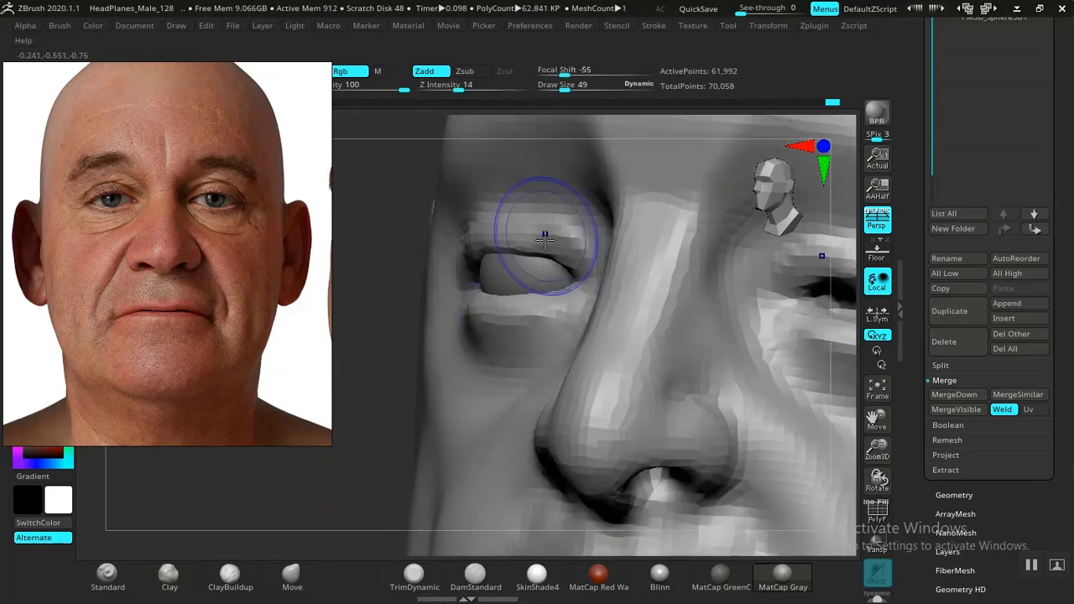
# Step: Smooth the skin from the inner end of the upper eyelid across to the outer part of the lower lid
pyautogui.moveTo(358, 493); pyautogui.dragTo(373, 513)
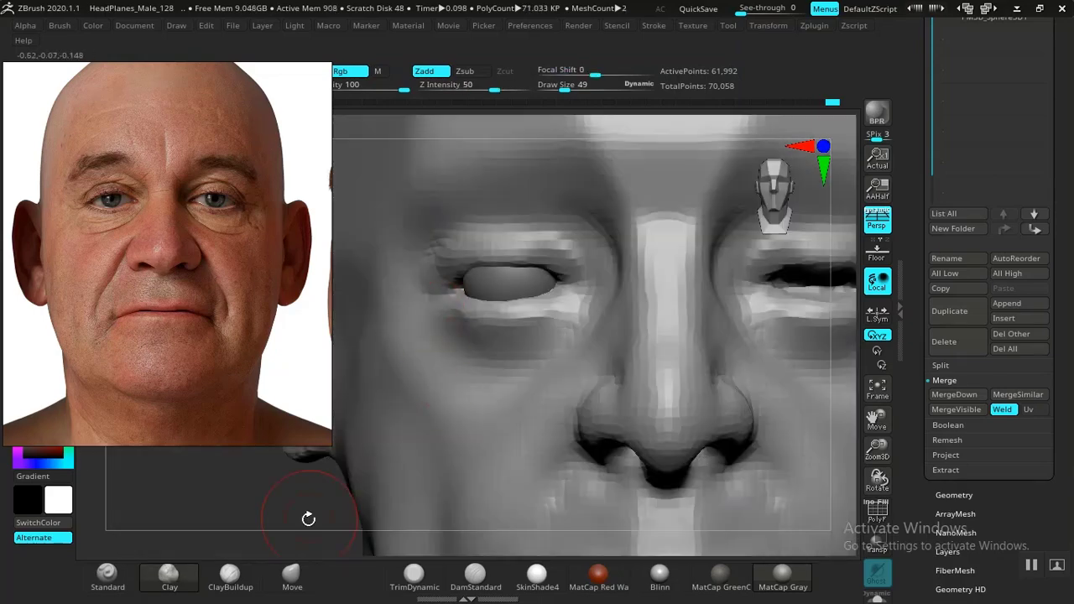
pyautogui.keyDown('alt'); pyautogui.moveTo(309, 519); pyautogui.dragTo(204, 340); pyautogui.keyUp('alt')
pyautogui.keyDown('alt'); pyautogui.moveTo(701, 359); pyautogui.dragTo(619, 468); pyautogui.keyUp('alt')
pyautogui.moveTo(307, 495); pyautogui.dragTo(616, 394)
pyautogui.moveTo(654, 427)
pyautogui.keyDown('alt'); pyautogui.mouseDown()
pyautogui.moveTo(674, 420)
pyautogui.moveTo(696, 437)
pyautogui.moveTo(490, 453)
pyautogui.mouseUp(); pyautogui.keyUp('alt')
pyautogui.moveTo(297, 495)
pyautogui.keyDown('alt'); pyautogui.mouseDown()
pyautogui.moveTo(345, 481)
pyautogui.moveTo(352, 529)
pyautogui.mouseUp(); pyautogui.keyUp('alt')
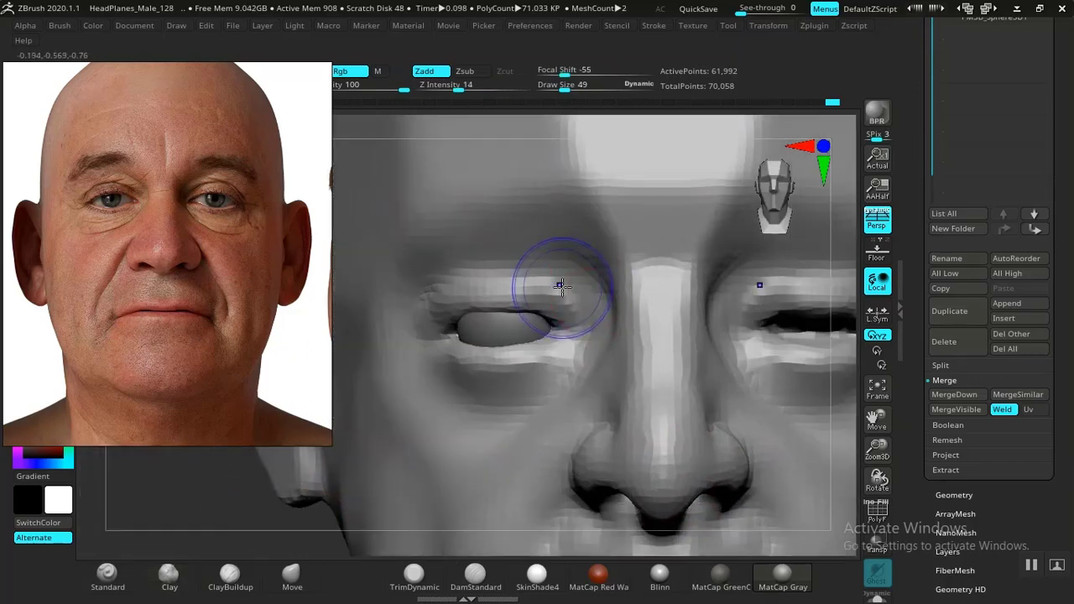
pyautogui.keyDown('shift'); pyautogui.moveTo(561, 286); pyautogui.dragTo(446, 360); pyautogui.keyUp('shift')
# Step: Carve the eyelid edges and the inner eye corner with the DamStandard brush at draw size 49
pyautogui.press('b')
pyautogui.press('c')
pyautogui.press('l')
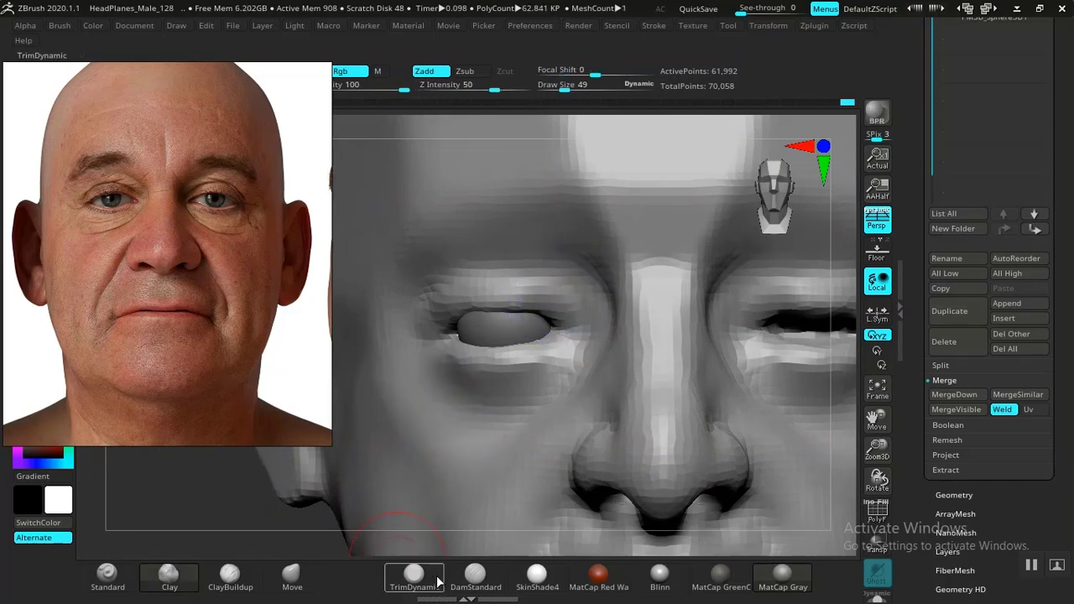
pyautogui.click(475, 577)
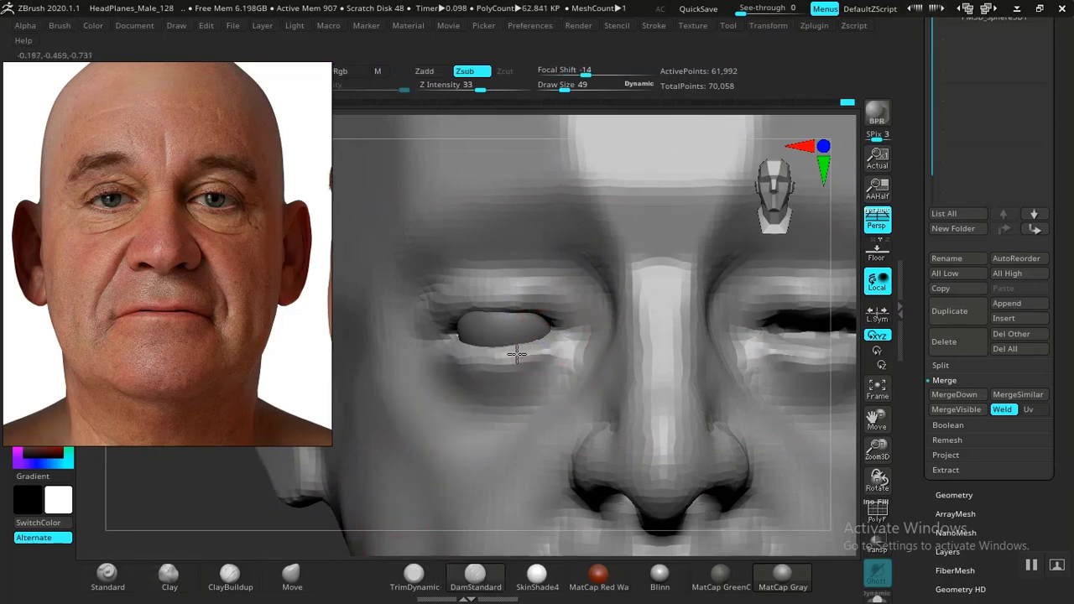
pyautogui.moveTo(518, 354); pyautogui.dragTo(480, 354)
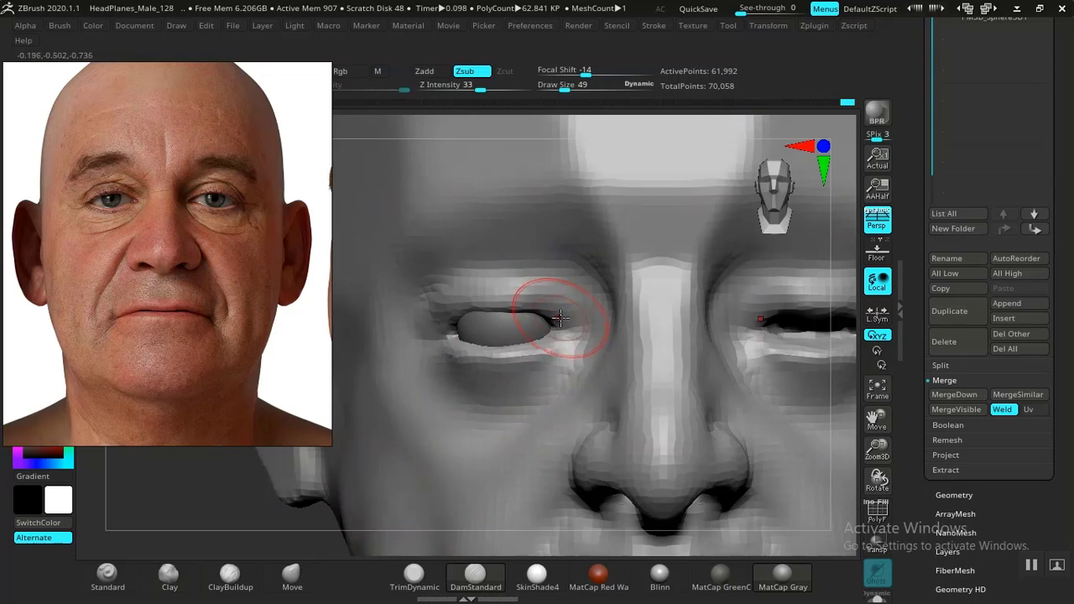
pyautogui.moveTo(561, 318); pyautogui.dragTo(561, 322)
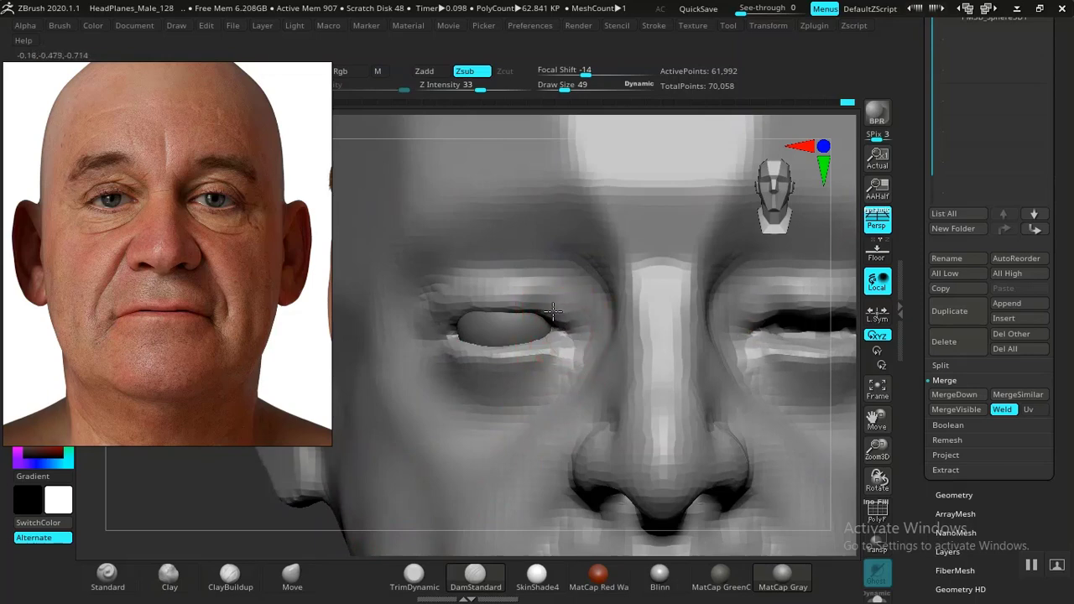
pyautogui.moveTo(554, 312)
pyautogui.mouseDown()
pyautogui.moveTo(523, 305)
pyautogui.moveTo(470, 316)
pyautogui.mouseUp()
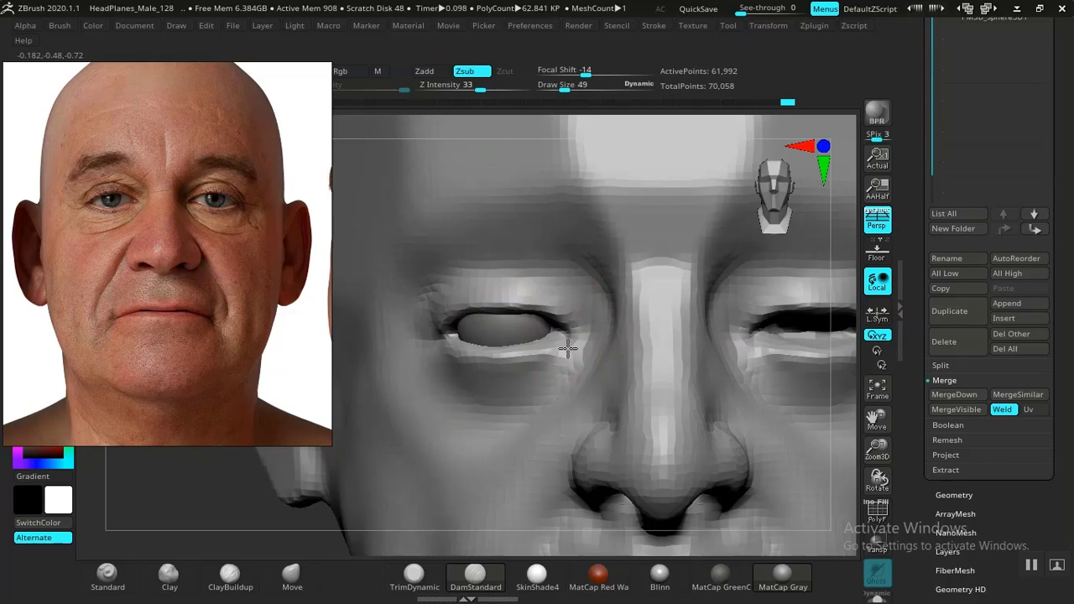
pyautogui.moveTo(568, 348); pyautogui.dragTo(564, 334)
# Step: Reshape the upper eyelids around the eyeball from below with the Move brush at draw size 65
pyautogui.keyDown('ctrl'); pyautogui.moveTo(350, 469); pyautogui.dragTo(92, 168, button='right'); pyautogui.keyUp('ctrl')
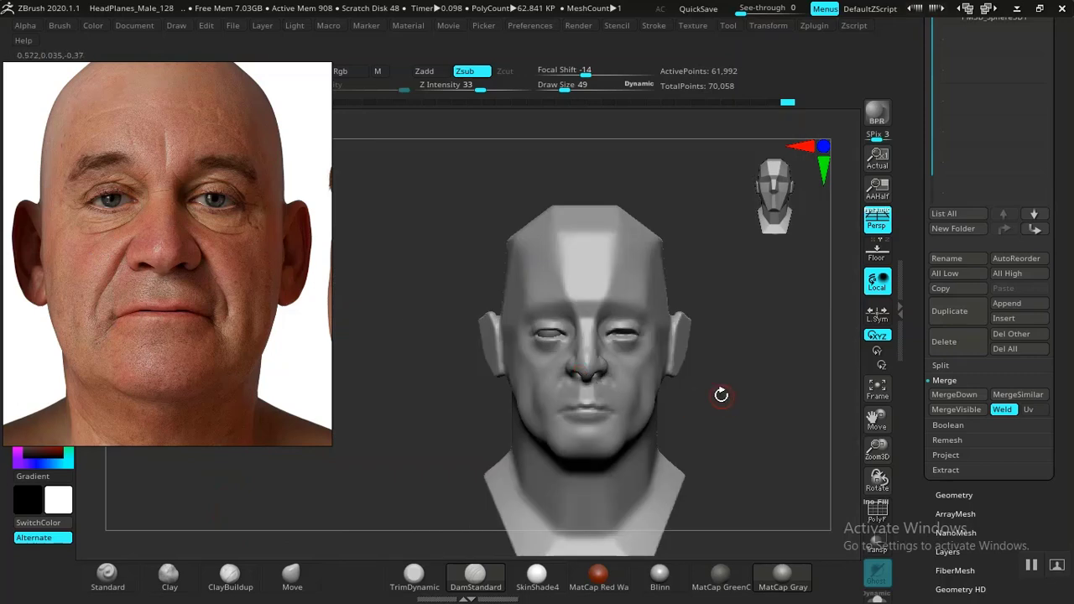
pyautogui.keyDown('ctrl'); pyautogui.moveTo(719, 395); pyautogui.dragTo(643, 550, button='right'); pyautogui.keyUp('ctrl')
pyautogui.moveTo(644, 551)
pyautogui.mouseDown(button='right')
pyautogui.moveTo(800, 471)
pyautogui.moveTo(744, 446)
pyautogui.moveTo(708, 319)
pyautogui.moveTo(763, 326)
pyautogui.moveTo(739, 326)
pyautogui.moveTo(753, 366)
pyautogui.moveTo(753, 346)
pyautogui.moveTo(784, 401)
pyautogui.moveTo(758, 293)
pyautogui.moveTo(721, 319)
pyautogui.mouseUp(button='right')
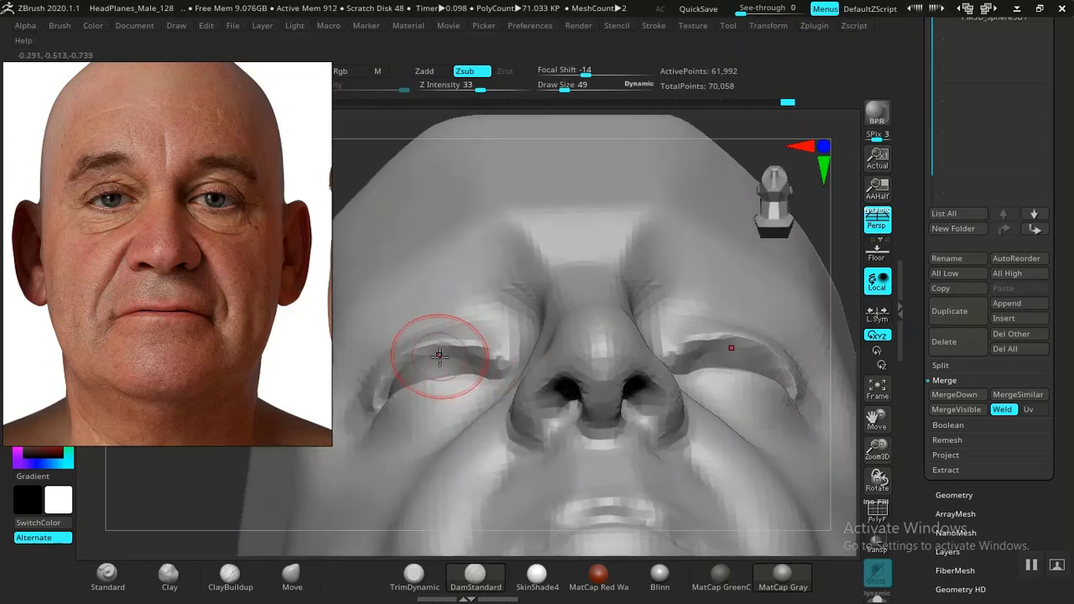
pyautogui.click(292, 575)
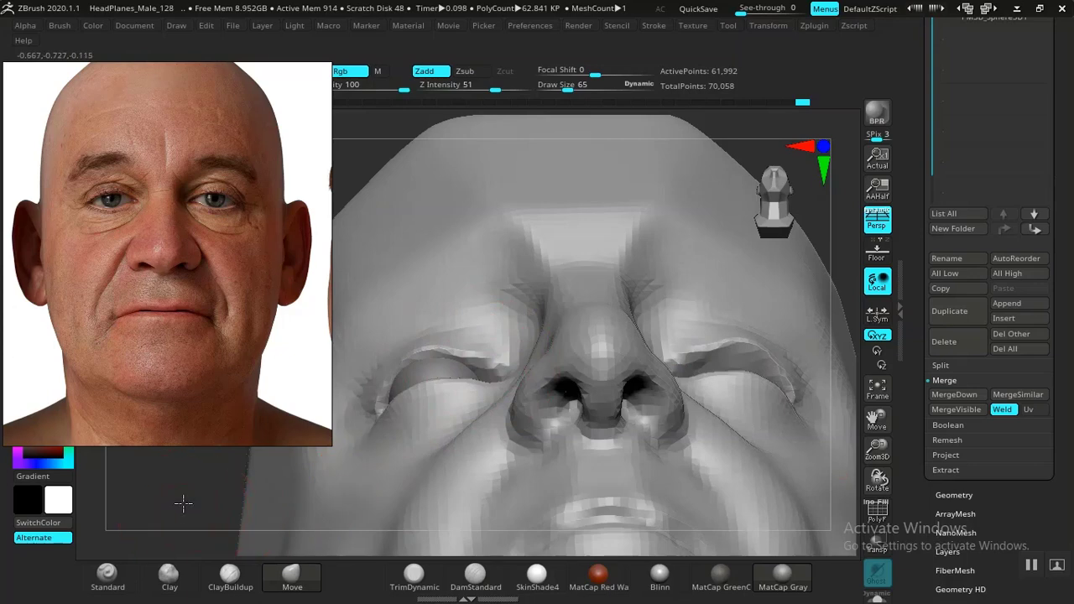
pyautogui.keyDown('alt'); pyautogui.moveTo(183, 504); pyautogui.dragTo(183, 327); pyautogui.keyUp('alt')
pyautogui.moveTo(710, 317); pyautogui.dragTo(750, 383)
pyautogui.keyDown('alt'); pyautogui.moveTo(725, 427); pyautogui.dragTo(663, 515); pyautogui.keyUp('alt')
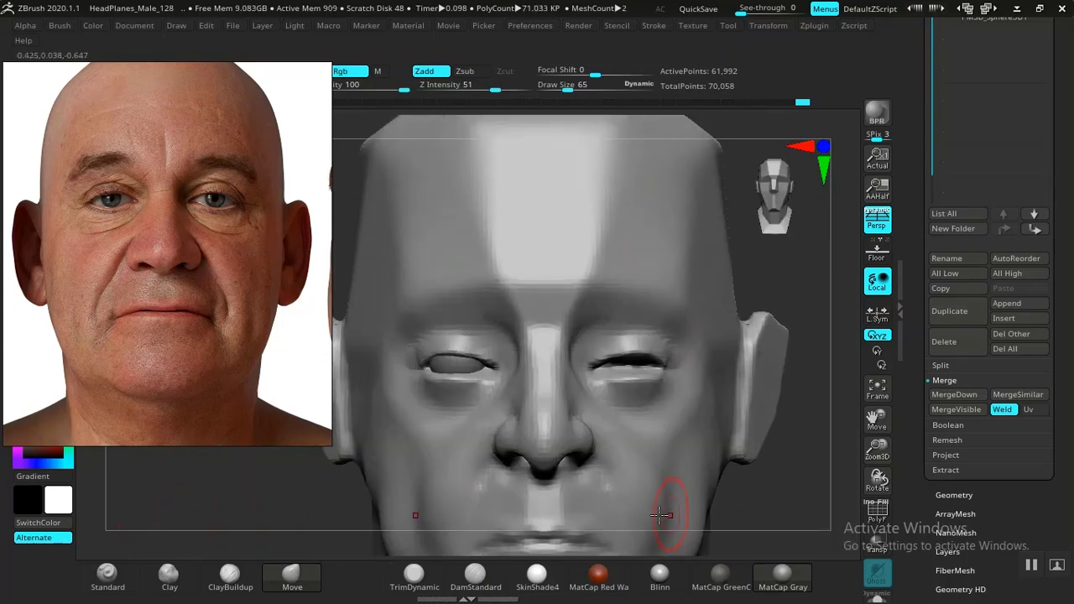
# Step: Flatten and smooth the lower eyelid and the area beneath the eye using TrimDynamic at draw size 65
pyautogui.moveTo(320, 489)
pyautogui.keyDown('alt'); pyautogui.mouseDown()
pyautogui.moveTo(299, 467)
pyautogui.moveTo(468, 408)
pyautogui.mouseUp(); pyautogui.keyUp('alt')
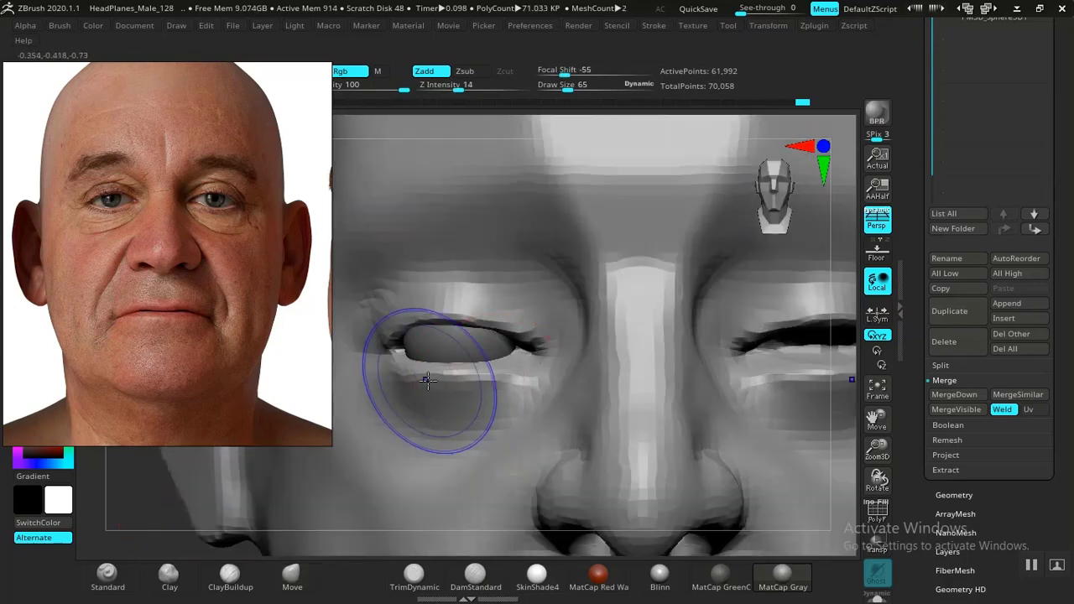
pyautogui.click(414, 575)
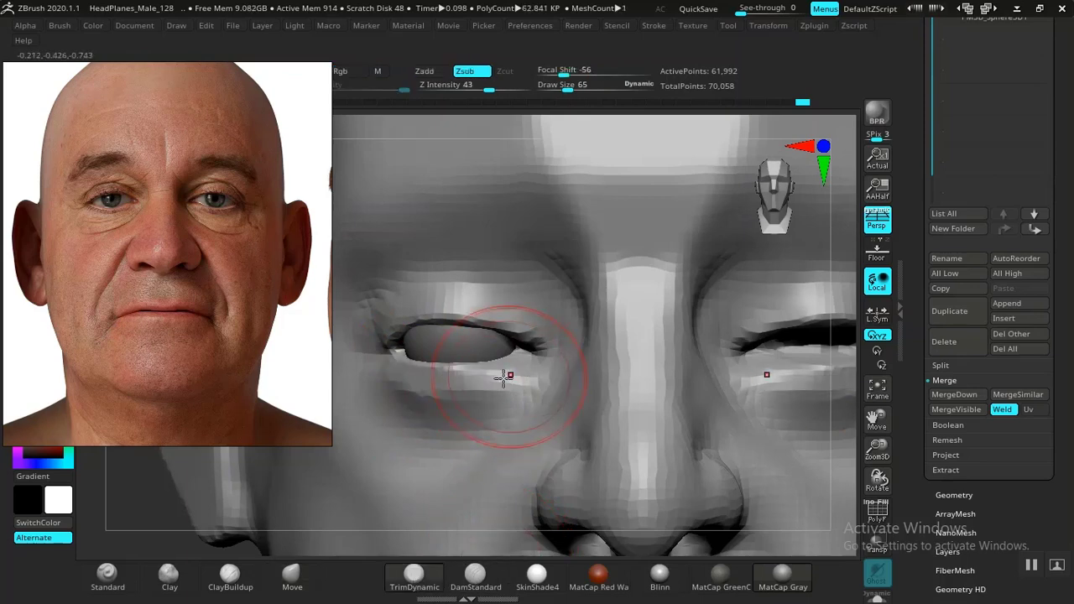
pyautogui.moveTo(405, 395)
pyautogui.keyDown('shift'); pyautogui.mouseDown()
pyautogui.moveTo(455, 410)
pyautogui.moveTo(485, 388)
pyautogui.mouseUp(); pyautogui.keyUp('shift')
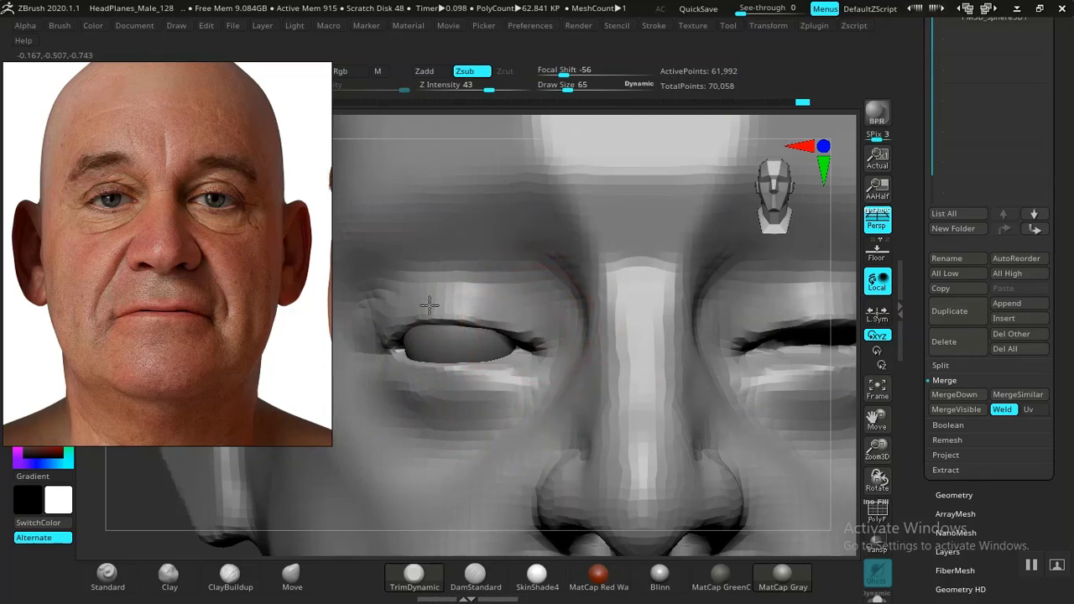
pyautogui.press('shift')
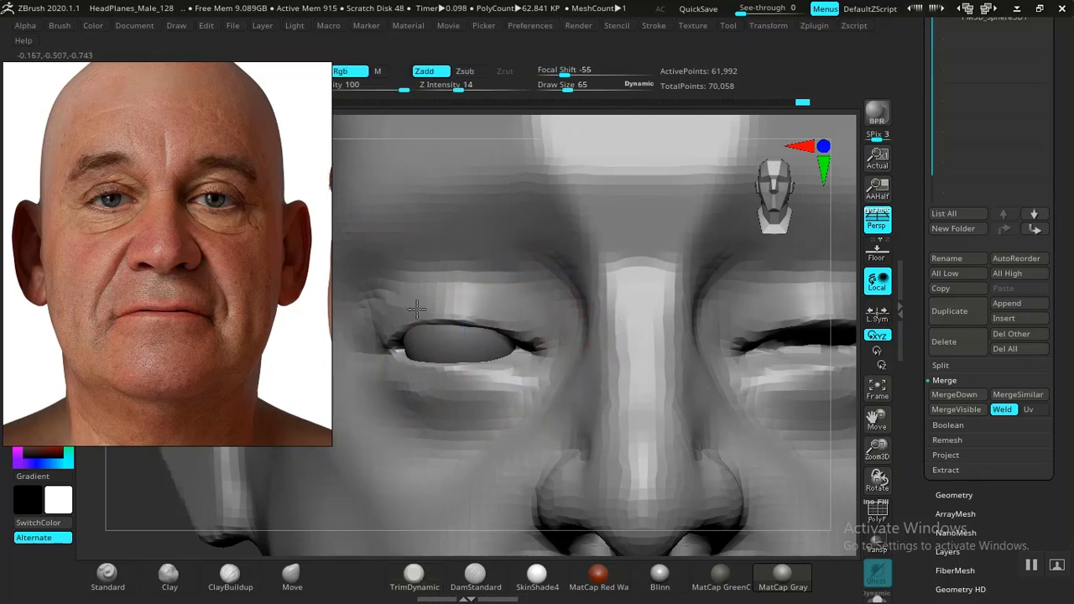
pyautogui.keyDown('alt'); pyautogui.moveTo(125, 512); pyautogui.dragTo(99, 416); pyautogui.keyUp('alt')
pyautogui.moveTo(753, 403)
pyautogui.keyDown('alt'); pyautogui.mouseDown()
pyautogui.moveTo(683, 420)
pyautogui.moveTo(763, 487)
pyautogui.moveTo(811, 479)
pyautogui.moveTo(792, 511)
pyautogui.moveTo(794, 484)
pyautogui.moveTo(735, 435)
pyautogui.moveTo(719, 389)
pyautogui.moveTo(761, 413)
pyautogui.moveTo(735, 375)
pyautogui.moveTo(705, 391)
pyautogui.mouseUp(); pyautogui.keyUp('alt')
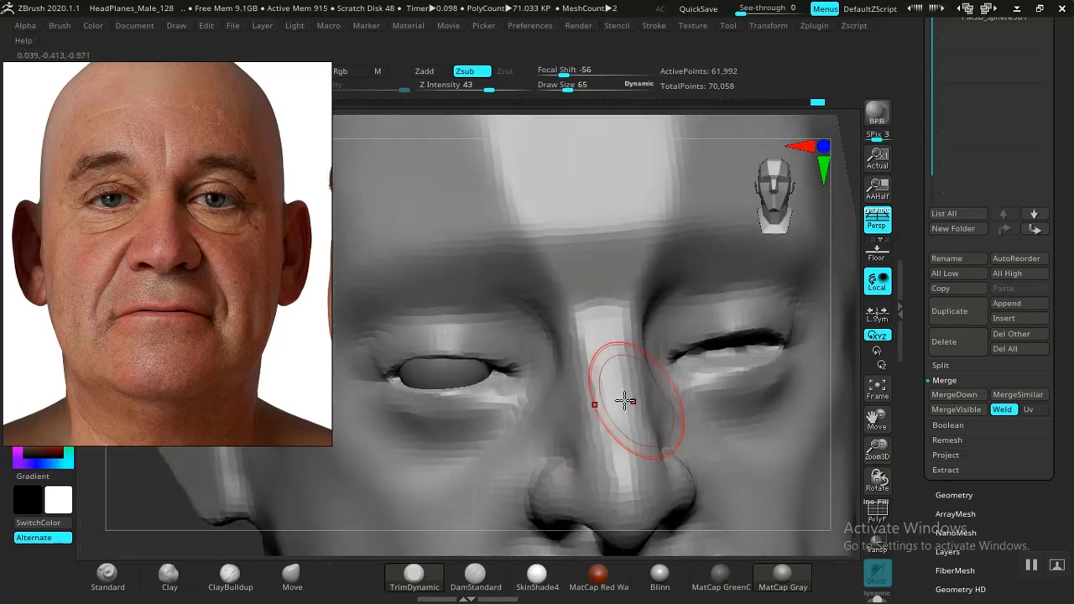
# Step: Adjust the eyelid opening around the eyeball from the front with the Move brush at draw size 65
pyautogui.keyDown('alt'); pyautogui.moveTo(756, 436); pyautogui.dragTo(756, 479); pyautogui.keyUp('alt')
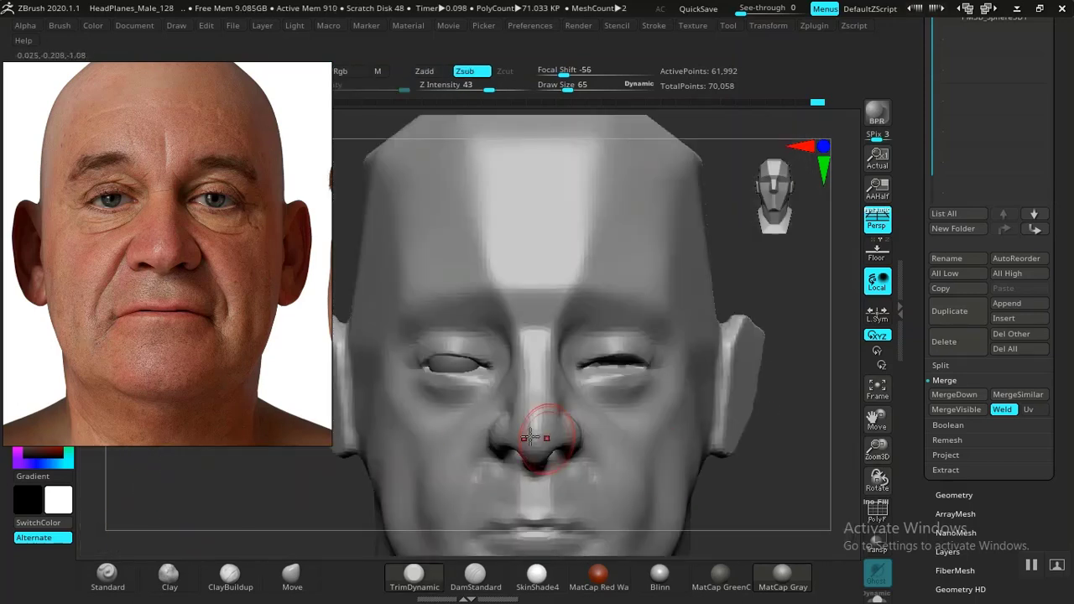
pyautogui.click(301, 577)
pyautogui.moveTo(335, 492)
pyautogui.keyDown('alt'); pyautogui.mouseDown()
pyautogui.moveTo(453, 513)
pyautogui.moveTo(461, 525)
pyautogui.mouseUp(); pyautogui.keyUp('alt')
pyautogui.moveTo(479, 378); pyautogui.dragTo(482, 373)
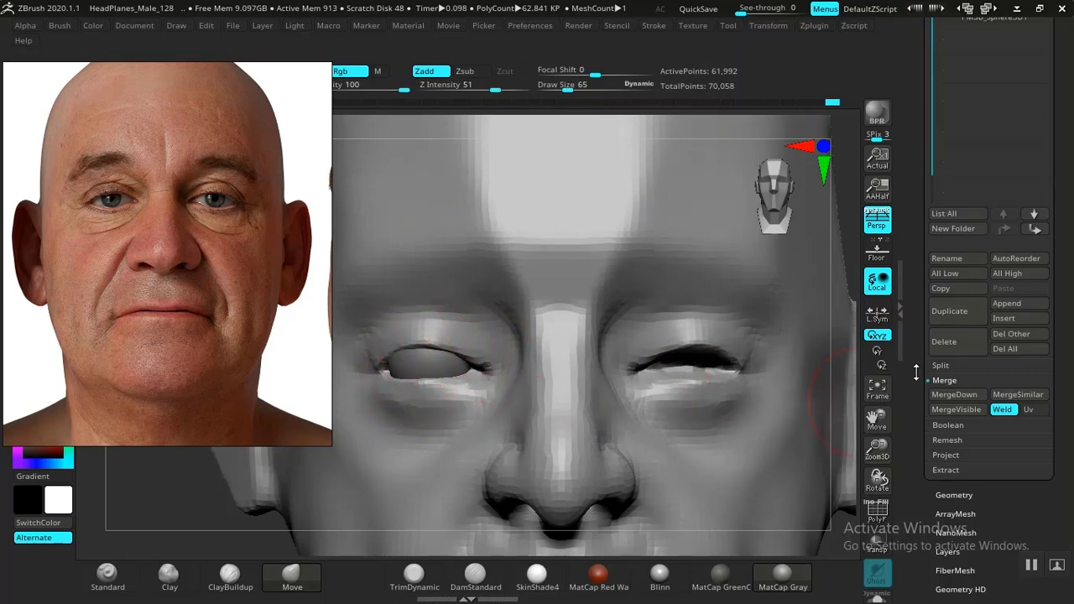
# Step: Select the sphere eyeball and run Mirror And Weld on it to fill the other eye socket
pyautogui.moveTo(917, 373); pyautogui.dragTo(917, 378)
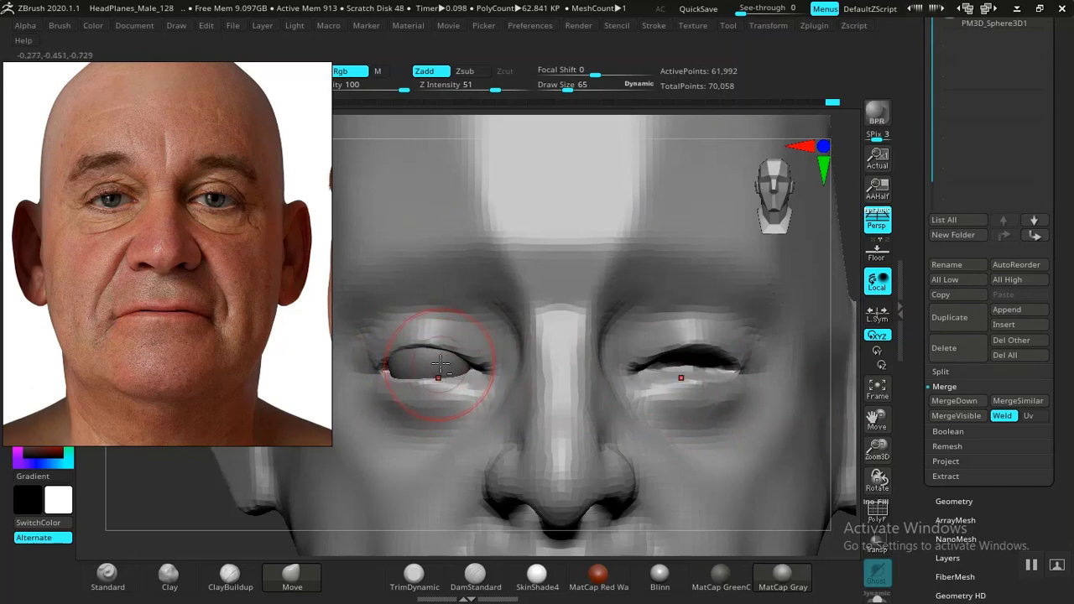
pyautogui.keyDown('alt'); pyautogui.click(441, 363); pyautogui.keyUp('alt')
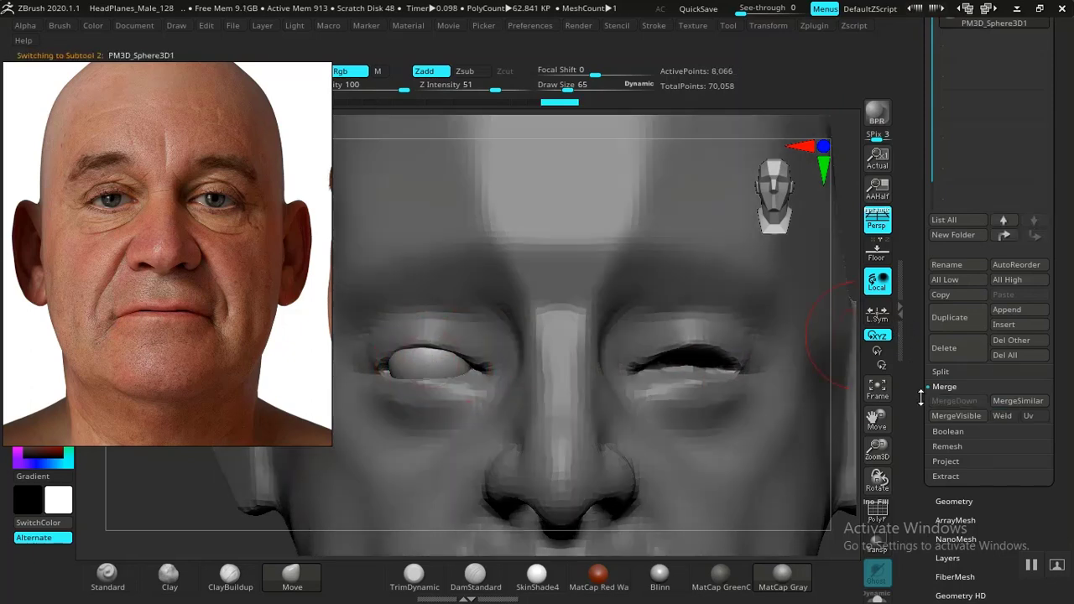
pyautogui.click(944, 501)
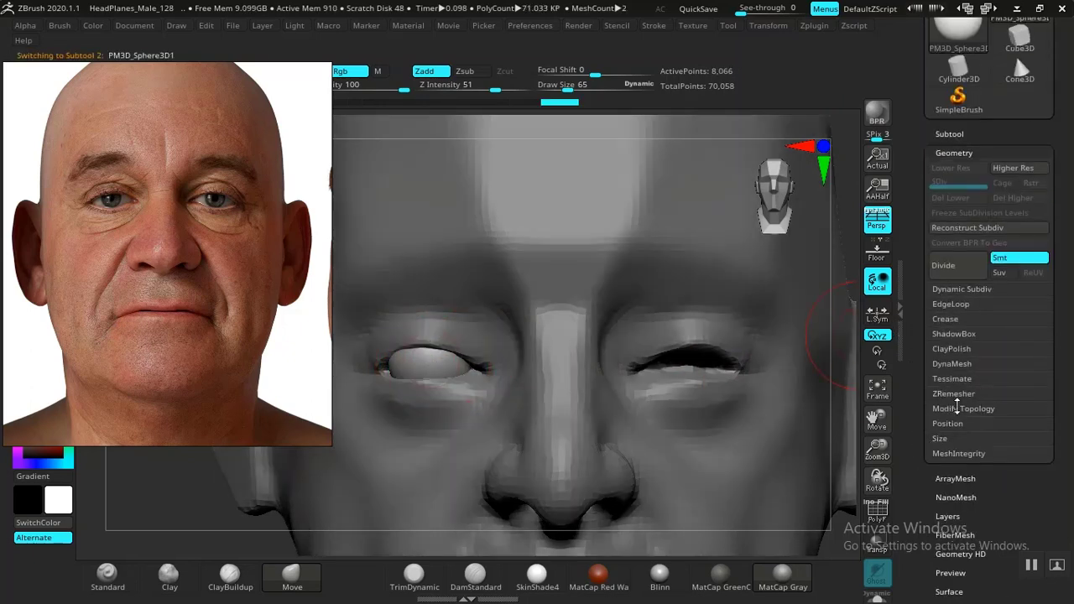
pyautogui.click(957, 408)
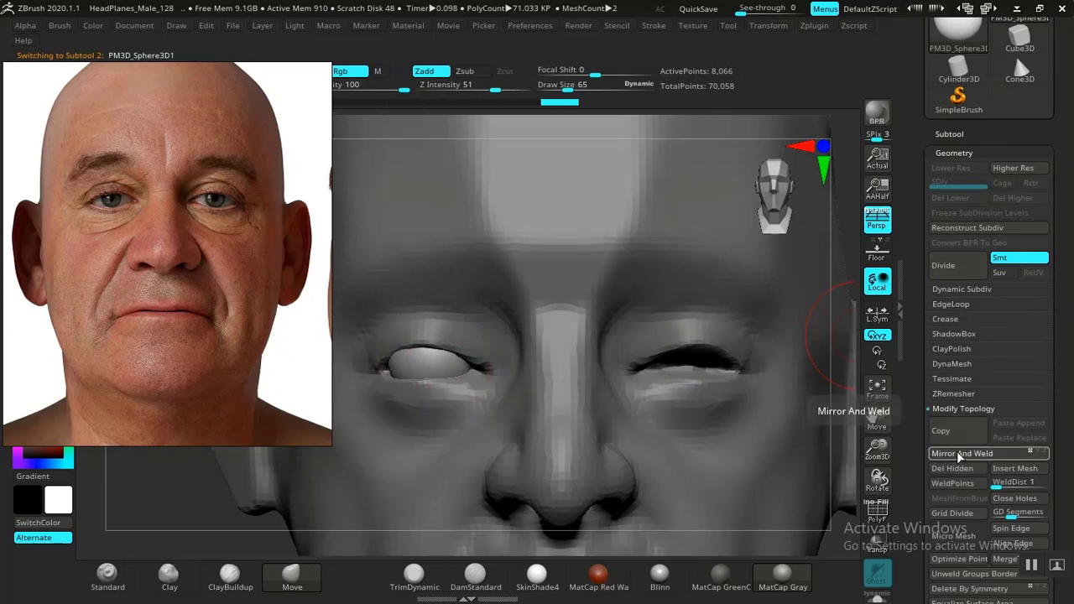
pyautogui.click(961, 454)
pyautogui.keyDown('alt'); pyautogui.moveTo(168, 467); pyautogui.dragTo(614, 415); pyautogui.keyUp('alt')
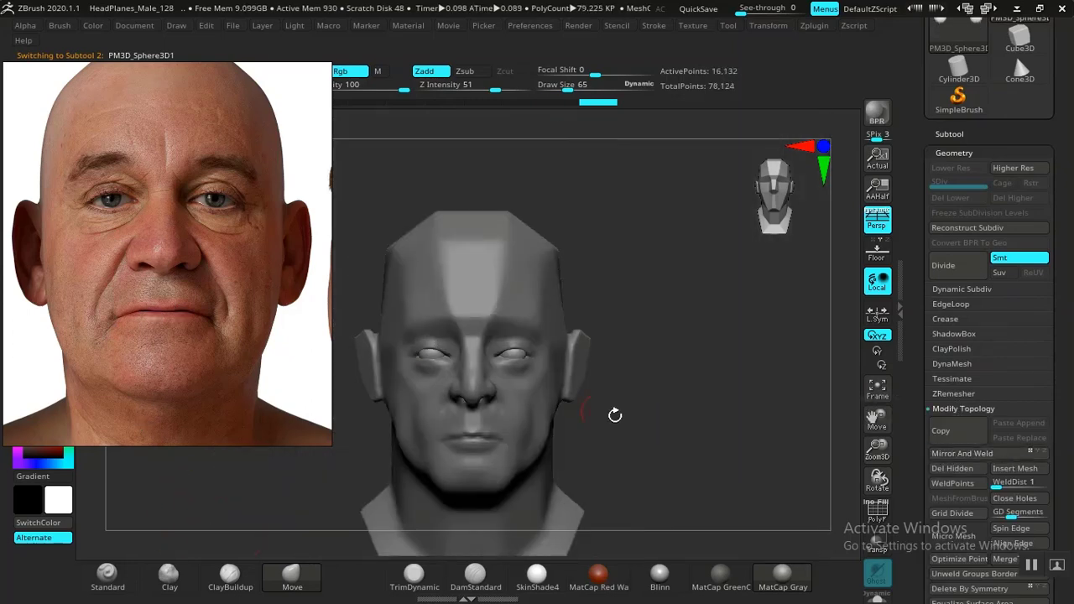
# Step: Switch to the head mesh and build up the skin below the inner lower eyelid with ClayBuildup at draw size 65, smoothing the strokes
pyautogui.keyDown('alt'); pyautogui.moveTo(681, 492); pyautogui.dragTo(737, 526); pyautogui.keyUp('alt')
pyautogui.keyDown('alt'); pyautogui.moveTo(795, 479); pyautogui.dragTo(802, 546); pyautogui.keyUp('alt')
pyautogui.keyDown('alt'); pyautogui.moveTo(192, 497); pyautogui.dragTo(356, 556); pyautogui.keyUp('alt')
pyautogui.keyDown('alt'); pyautogui.click(403, 467); pyautogui.keyUp('alt')
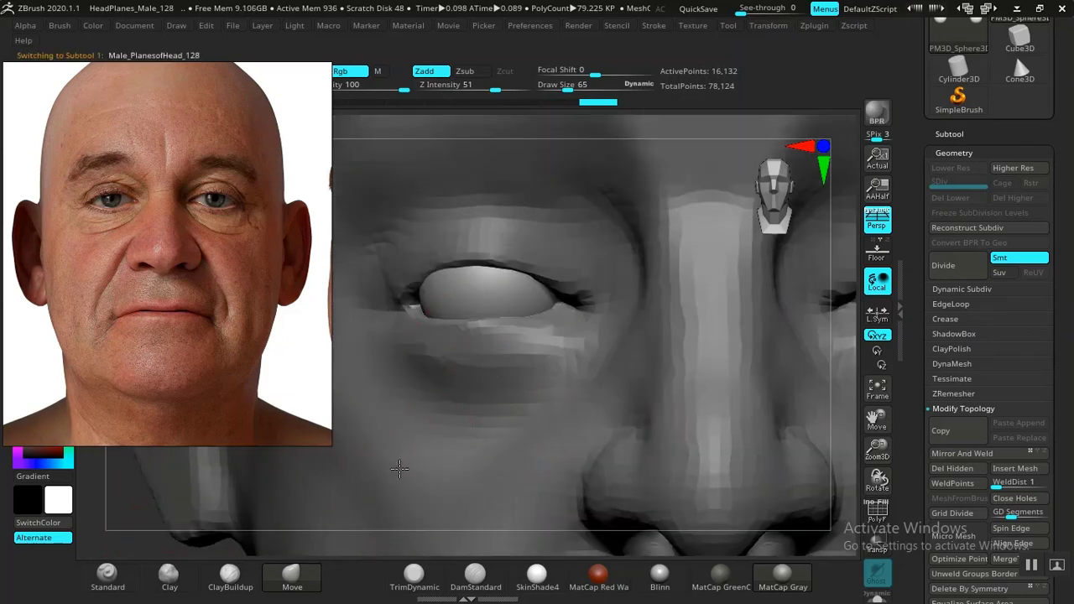
pyautogui.moveTo(168, 535); pyautogui.dragTo(115, 549)
pyautogui.moveTo(293, 515)
pyautogui.keyDown('alt'); pyautogui.mouseDown()
pyautogui.moveTo(310, 528)
pyautogui.moveTo(394, 515)
pyautogui.moveTo(293, 513)
pyautogui.moveTo(288, 545)
pyautogui.mouseUp(); pyautogui.keyUp('alt')
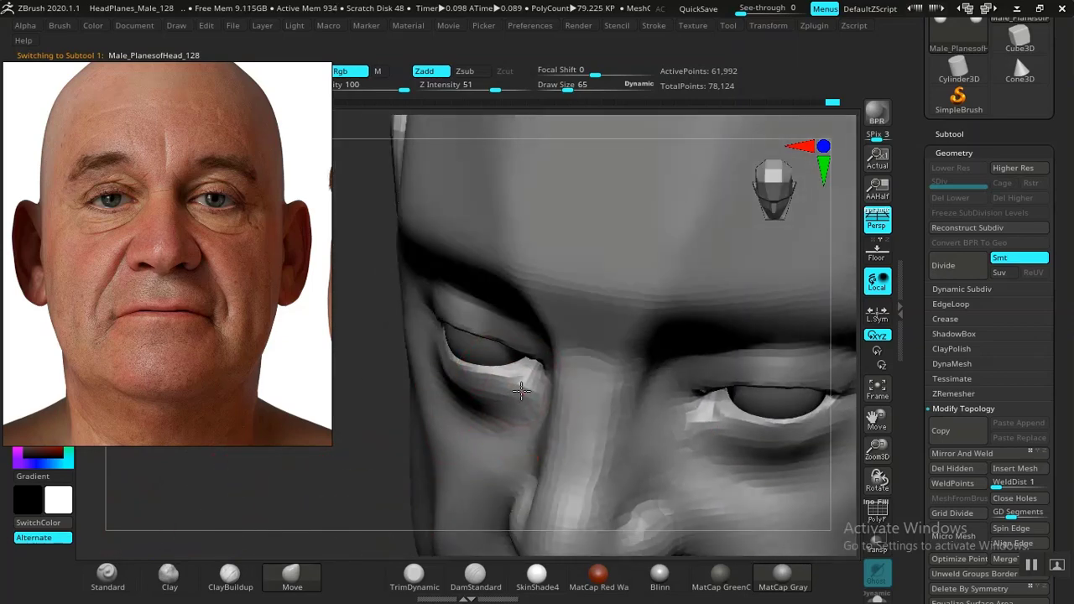
pyautogui.click(230, 575)
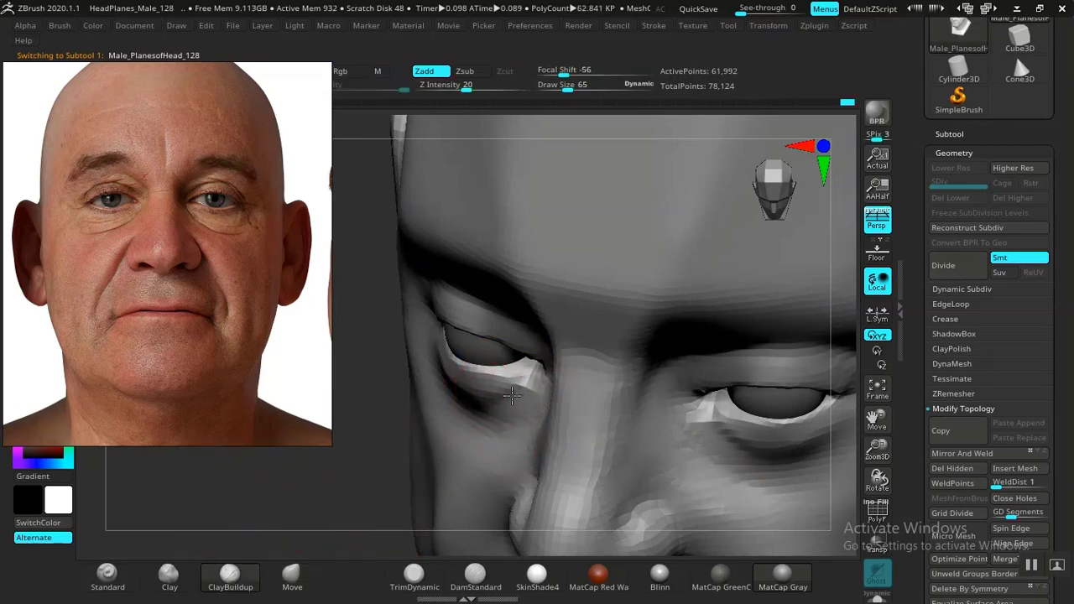
pyautogui.press('shift')
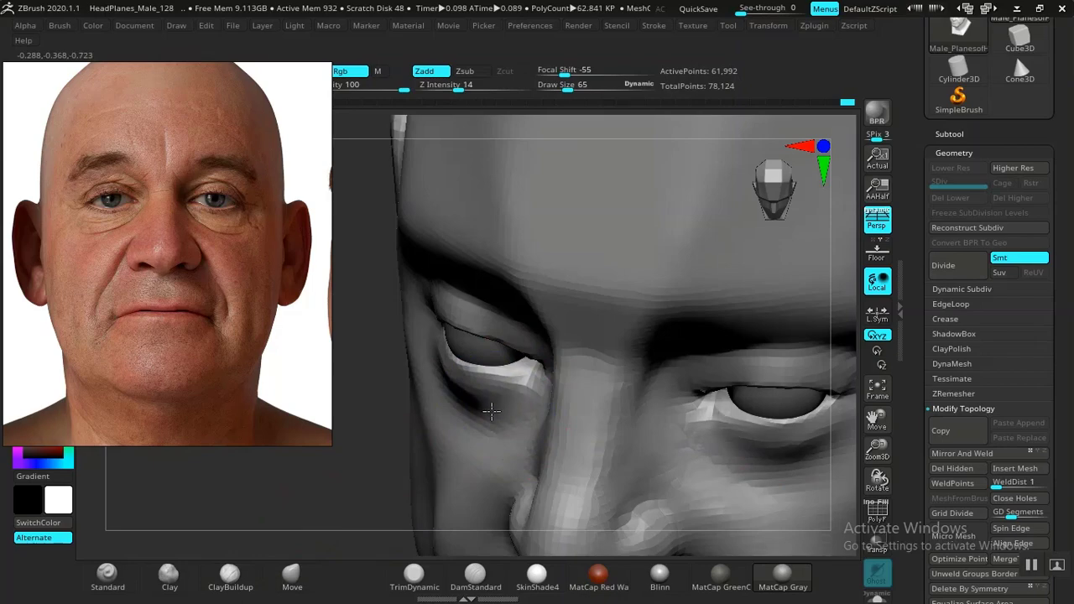
pyautogui.moveTo(403, 454)
pyautogui.keyDown('shift'); pyautogui.mouseDown()
pyautogui.moveTo(317, 501)
pyautogui.moveTo(325, 451)
pyautogui.mouseUp(); pyautogui.keyUp('shift')
# Step: Smooth the skin under the inner eye corners and above the upper eyelids
pyautogui.moveTo(261, 505); pyautogui.dragTo(324, 491)
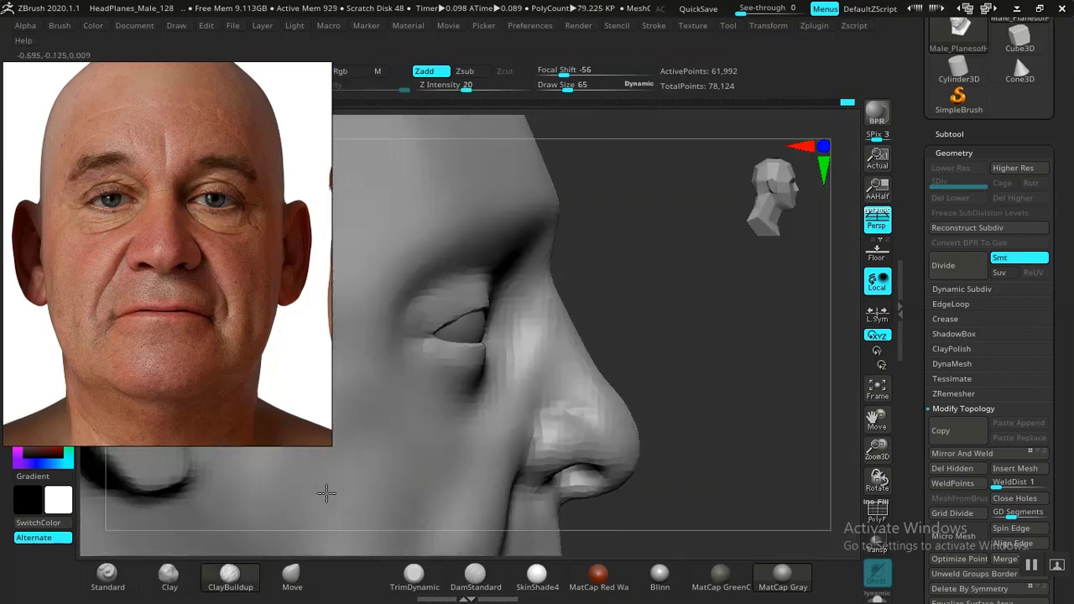
pyautogui.moveTo(685, 342); pyautogui.dragTo(515, 367)
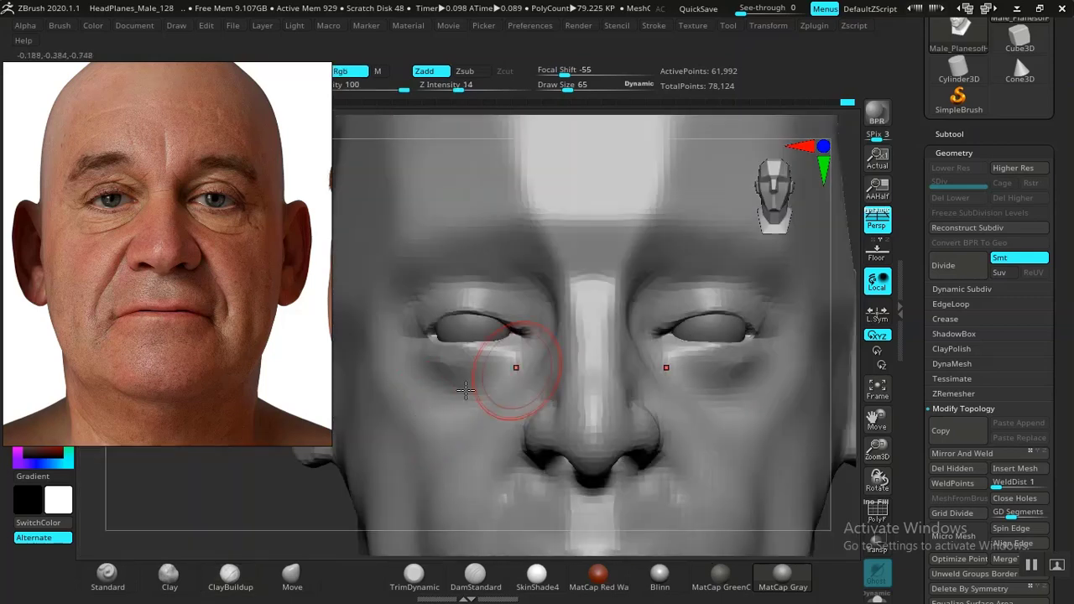
pyautogui.keyDown('alt'); pyautogui.moveTo(256, 525); pyautogui.dragTo(288, 518); pyautogui.keyUp('alt')
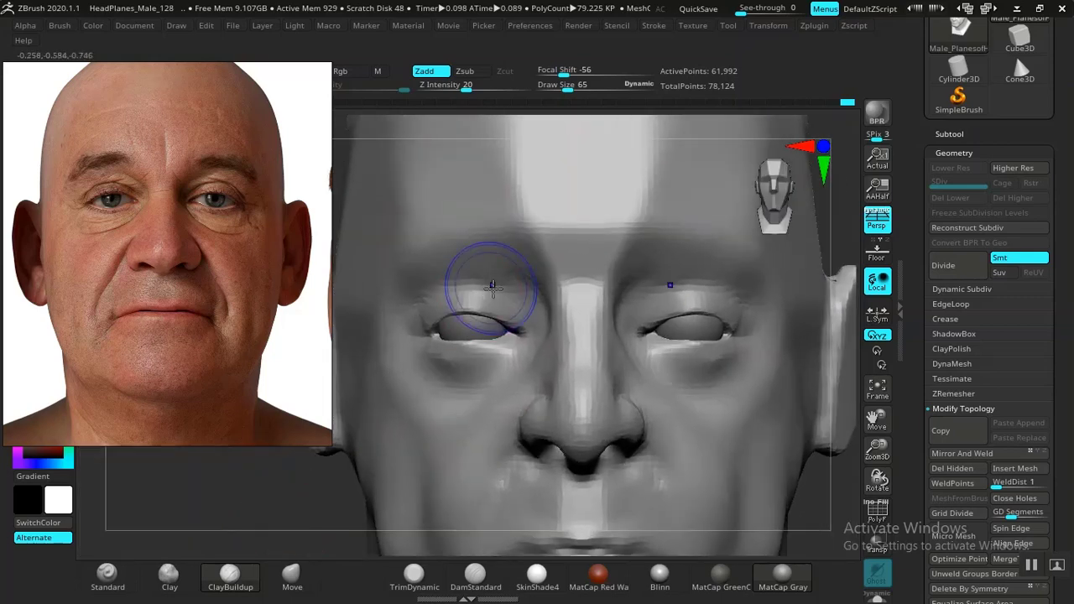
# Step: Carve the upper eyelid crease and the folds at the outer eye corner with DamStandard at draw size 65
pyautogui.moveTo(221, 487)
pyautogui.keyDown('alt'); pyautogui.mouseDown()
pyautogui.moveTo(302, 473)
pyautogui.moveTo(335, 485)
pyautogui.moveTo(344, 458)
pyautogui.moveTo(333, 485)
pyautogui.moveTo(353, 503)
pyautogui.mouseUp(); pyautogui.keyUp('alt')
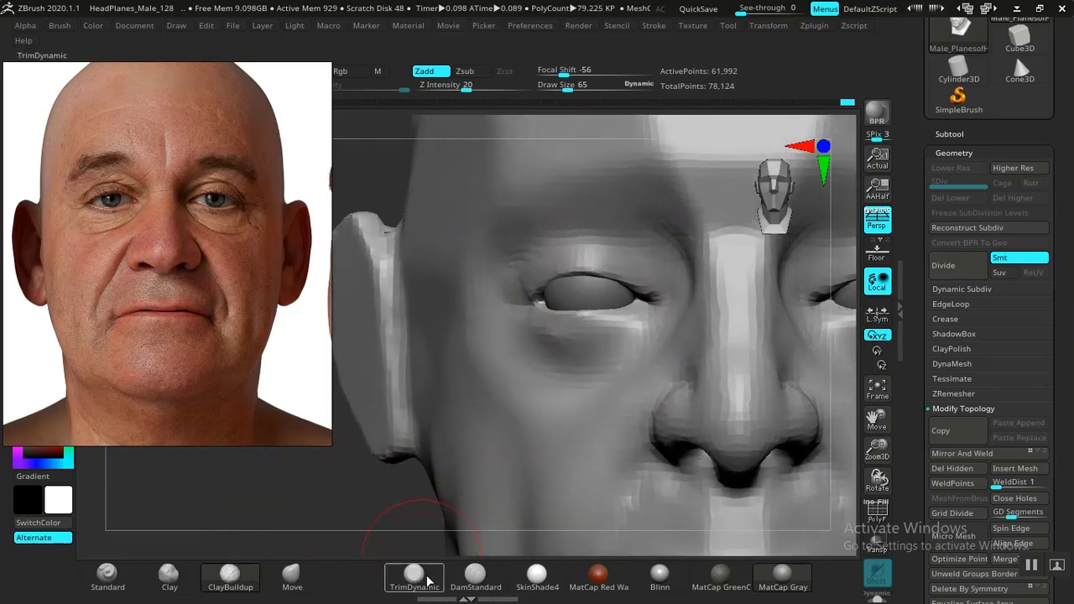
pyautogui.click(475, 575)
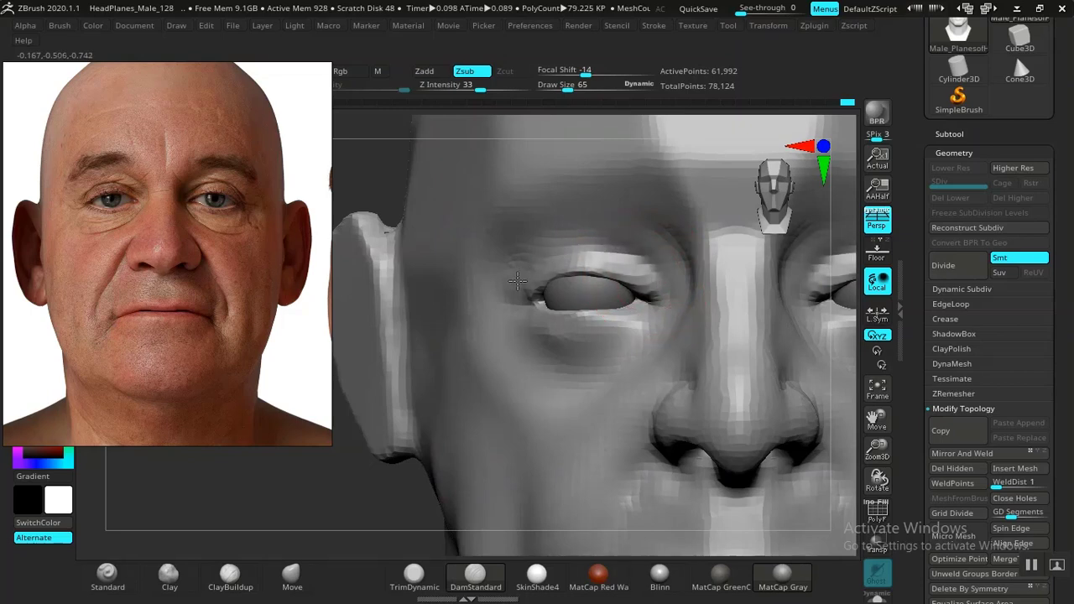
pyautogui.moveTo(518, 282); pyautogui.dragTo(514, 298)
pyautogui.keyDown('alt'); pyautogui.moveTo(390, 475); pyautogui.dragTo(365, 489); pyautogui.keyUp('alt')
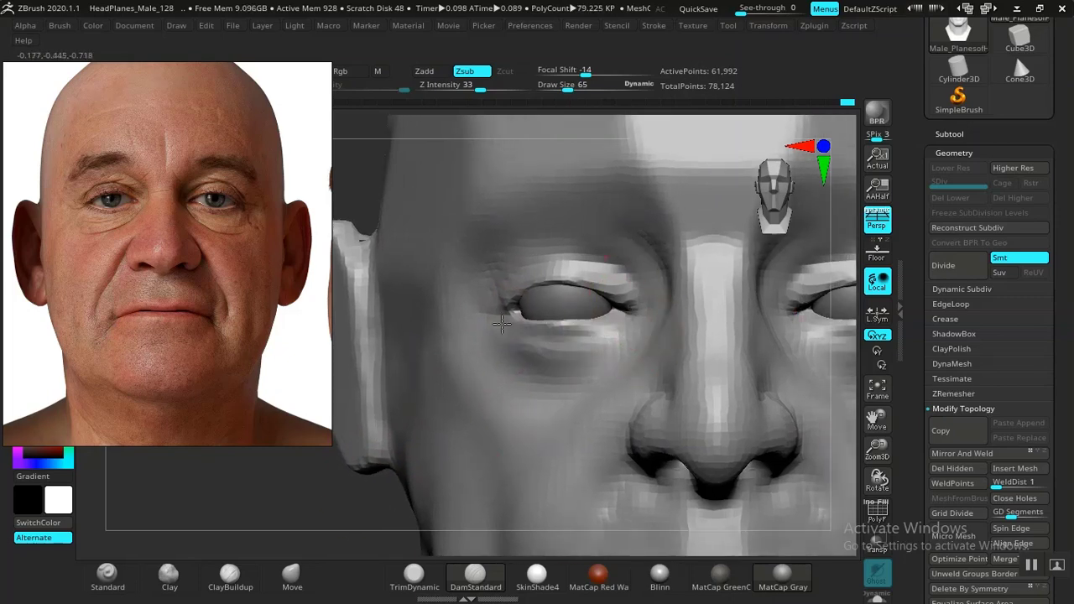
# Step: Refine the lower edge of the eye bags with DamStandard and smooth it into the cheeks
pyautogui.press('f')
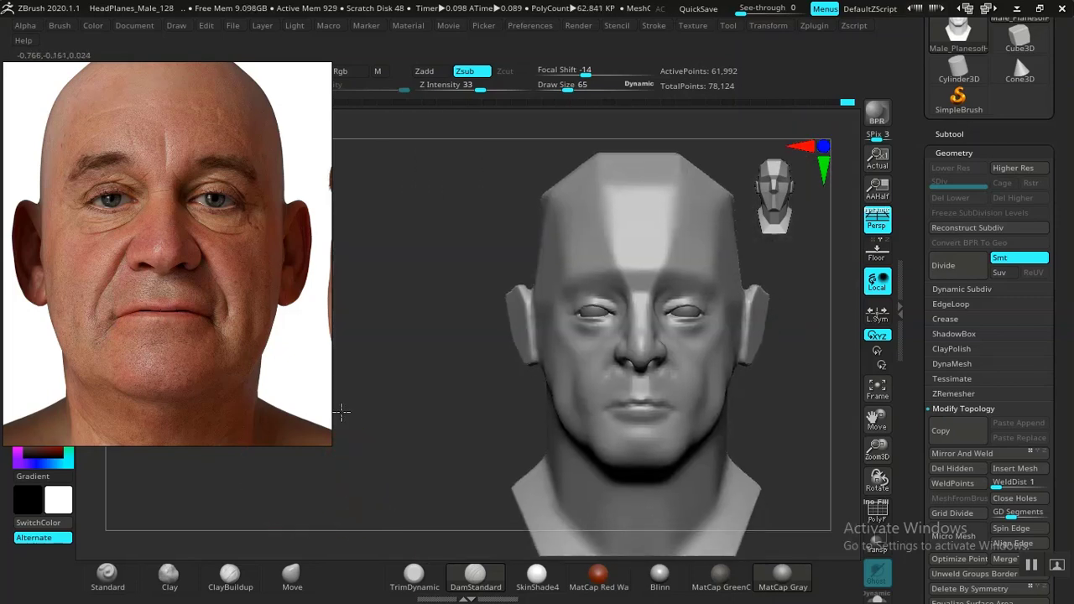
pyautogui.moveTo(341, 412)
pyautogui.keyDown('alt'); pyautogui.mouseDown()
pyautogui.moveTo(355, 478)
pyautogui.moveTo(392, 480)
pyautogui.mouseUp(); pyautogui.keyUp('alt')
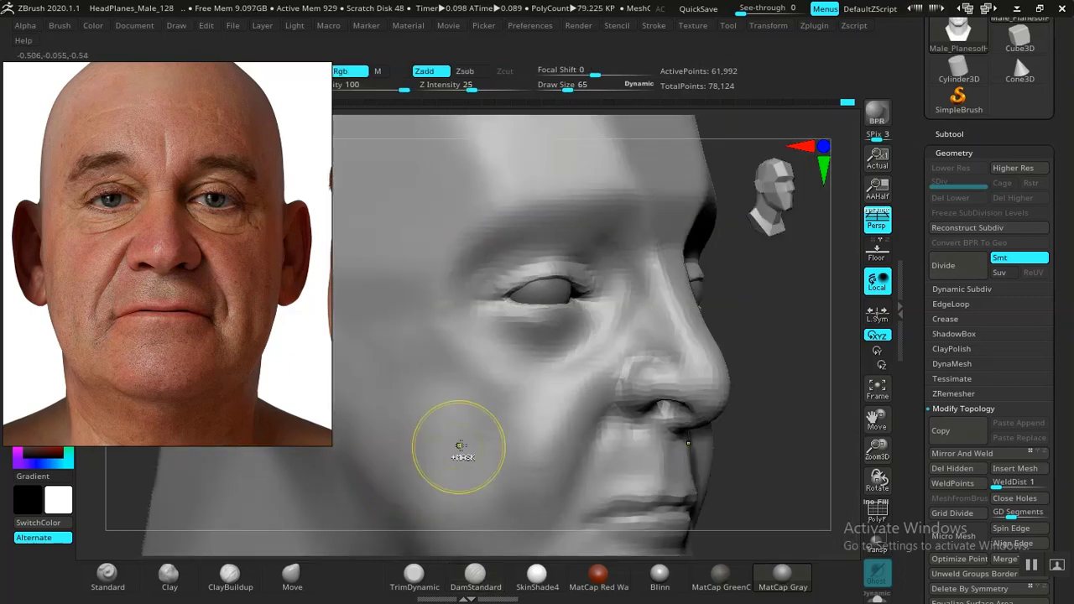
pyautogui.moveTo(767, 336); pyautogui.dragTo(638, 346)
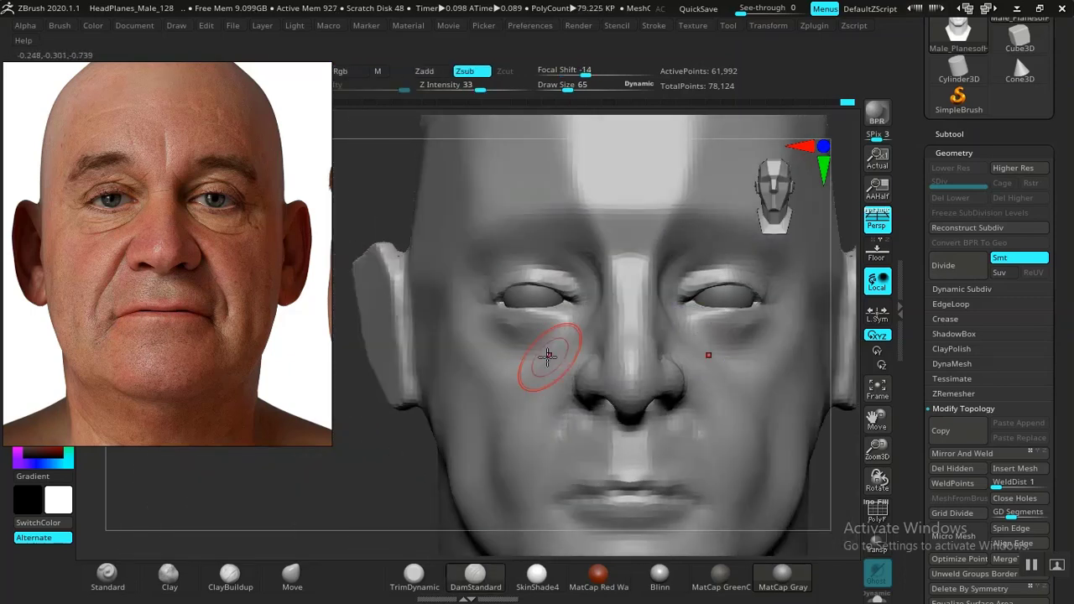
pyautogui.moveTo(355, 471)
pyautogui.mouseDown()
pyautogui.moveTo(344, 491)
pyautogui.moveTo(372, 509)
pyautogui.moveTo(260, 511)
pyautogui.moveTo(289, 453)
pyautogui.moveTo(300, 471)
pyautogui.moveTo(393, 406)
pyautogui.moveTo(473, 442)
pyautogui.moveTo(457, 471)
pyautogui.mouseUp()
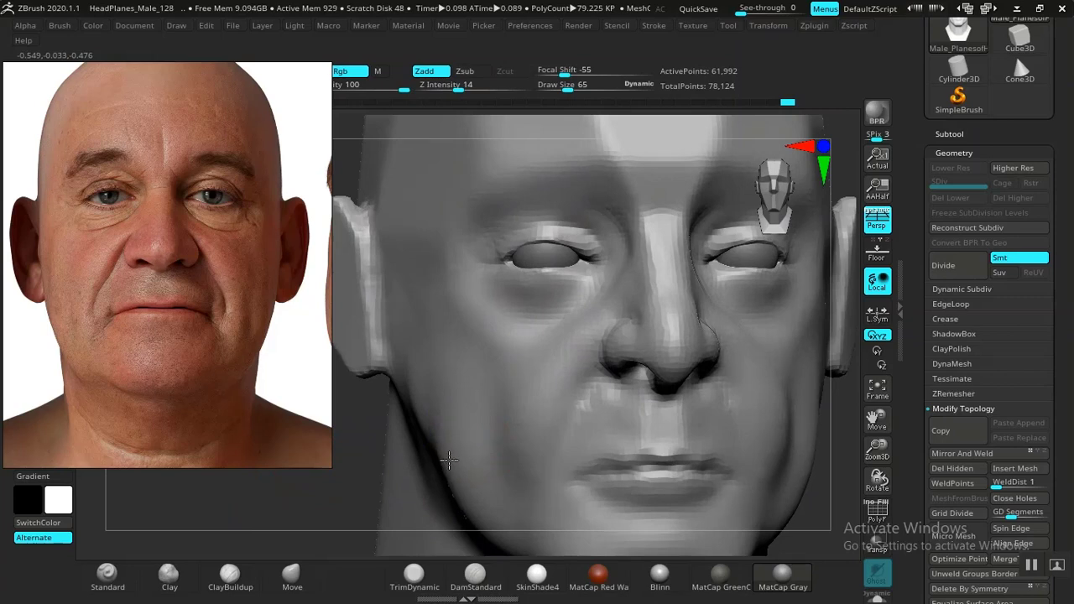
# Step: Carve the parting line between the lips from corner to corner with DamStandard at draw size 65
pyautogui.keyDown('alt'); pyautogui.moveTo(328, 501); pyautogui.dragTo(480, 288); pyautogui.keyUp('alt')
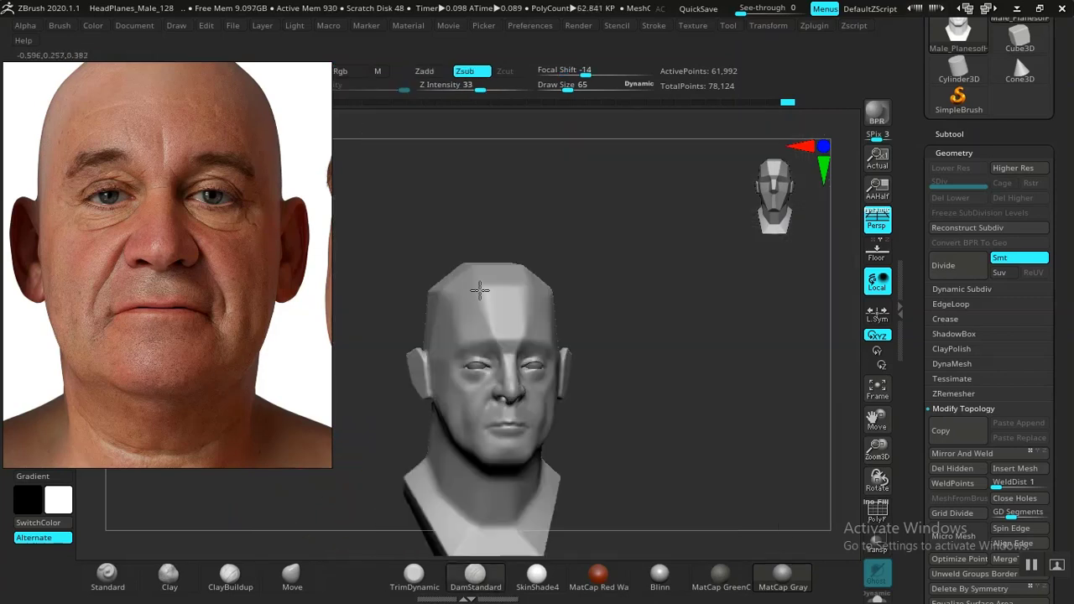
pyautogui.moveTo(638, 378)
pyautogui.keyDown('shift'); pyautogui.mouseDown()
pyautogui.moveTo(686, 402)
pyautogui.moveTo(651, 354)
pyautogui.moveTo(770, 431)
pyautogui.moveTo(719, 417)
pyautogui.moveTo(797, 445)
pyautogui.moveTo(765, 405)
pyautogui.moveTo(568, 476)
pyautogui.mouseUp(); pyautogui.keyUp('shift')
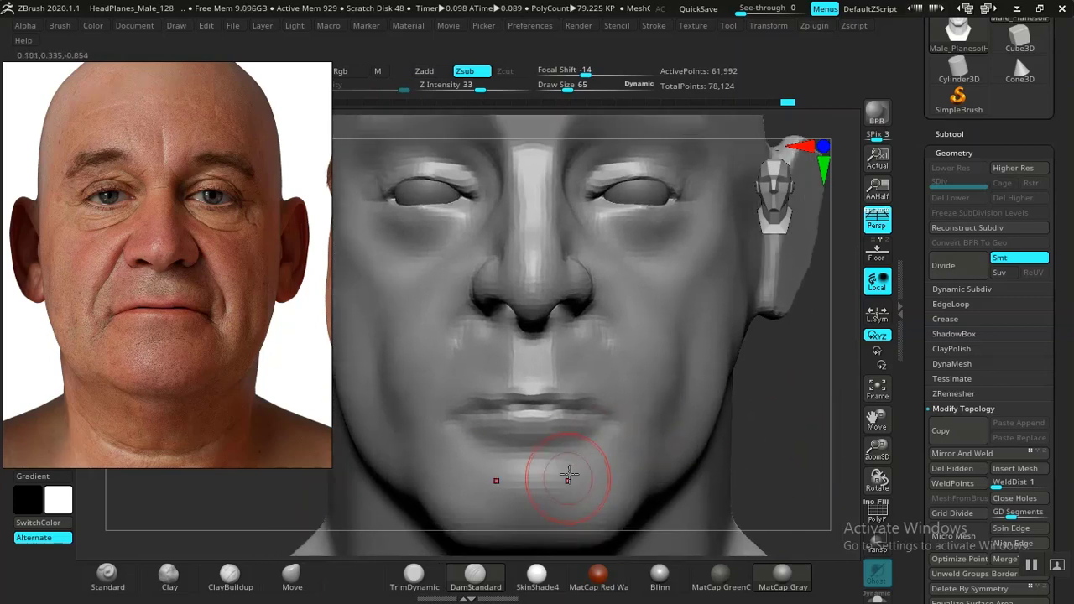
pyautogui.moveTo(551, 407); pyautogui.dragTo(501, 407)
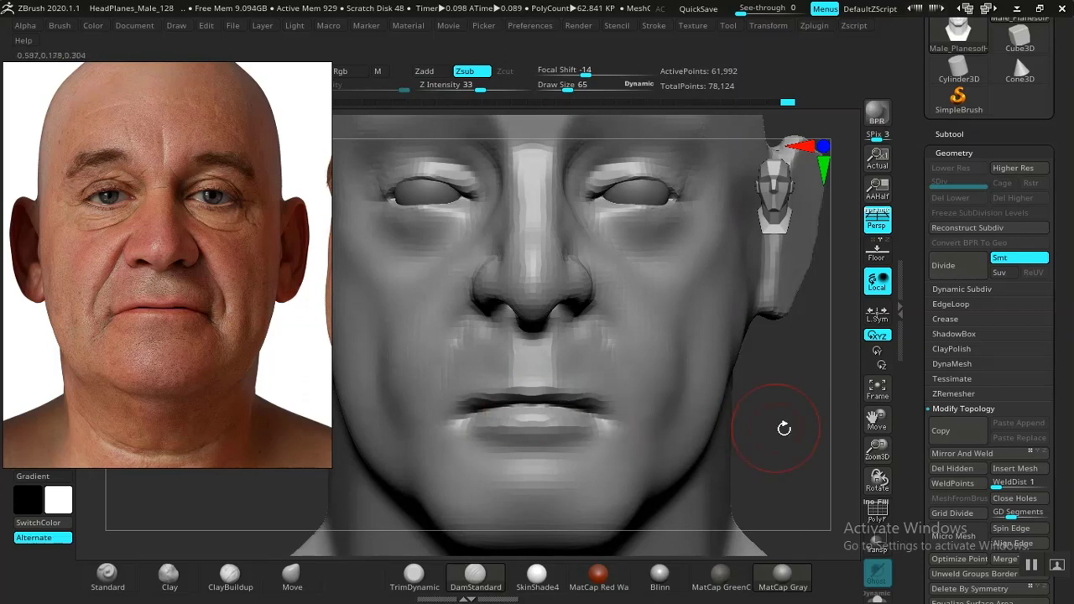
pyautogui.moveTo(784, 428)
pyautogui.mouseDown()
pyautogui.moveTo(794, 441)
pyautogui.moveTo(731, 413)
pyautogui.moveTo(750, 410)
pyautogui.moveTo(774, 446)
pyautogui.moveTo(713, 427)
pyautogui.mouseUp()
pyautogui.moveTo(351, 409)
pyautogui.keyDown('alt'); pyautogui.mouseDown()
pyautogui.moveTo(389, 395)
pyautogui.moveTo(460, 412)
pyautogui.mouseUp(); pyautogui.keyUp('alt')
# Step: Smooth the cheeks and carve the nasolabial folds from the nostril wings down past the mouth corners with DamStandard
pyautogui.keyDown('shift'); pyautogui.moveTo(420, 334); pyautogui.dragTo(424, 340); pyautogui.keyUp('shift')
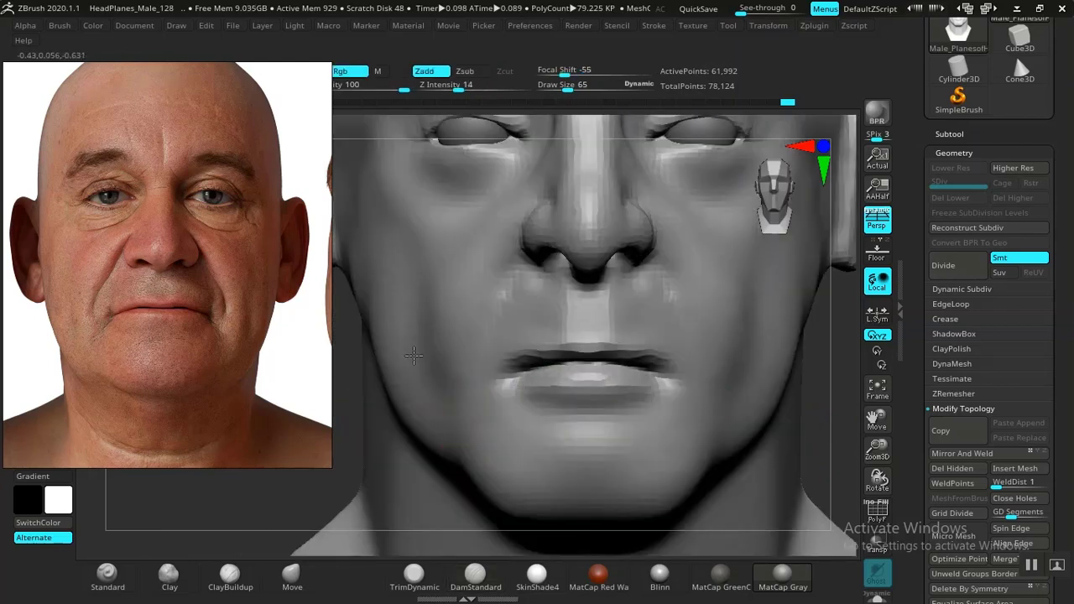
pyautogui.moveTo(314, 476)
pyautogui.keyDown('alt'); pyautogui.mouseDown()
pyautogui.moveTo(341, 470)
pyautogui.moveTo(371, 517)
pyautogui.mouseUp(); pyautogui.keyUp('alt')
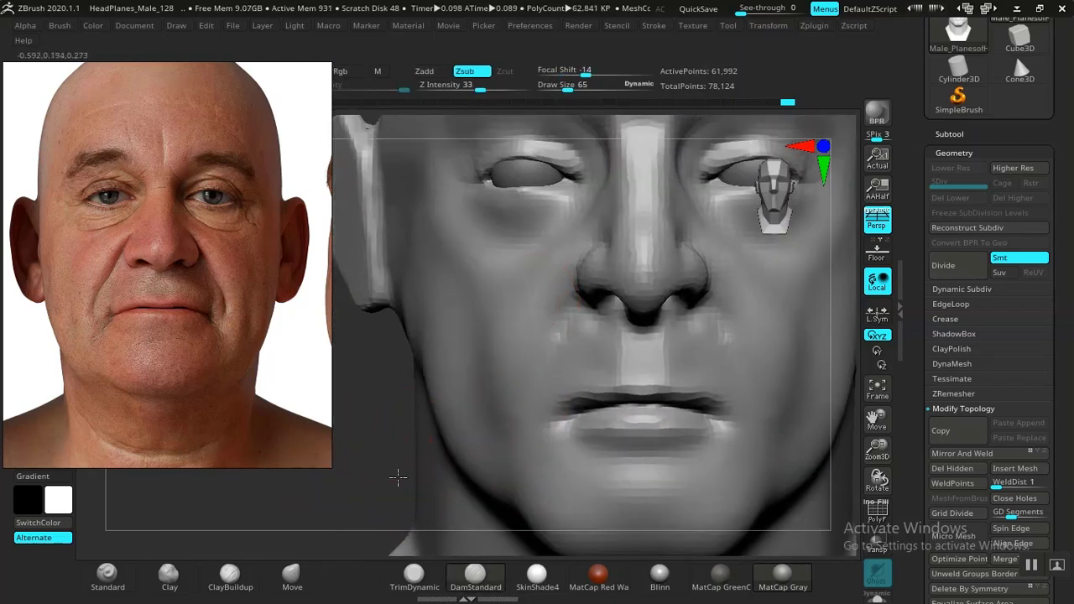
pyautogui.moveTo(398, 477); pyautogui.dragTo(576, 337)
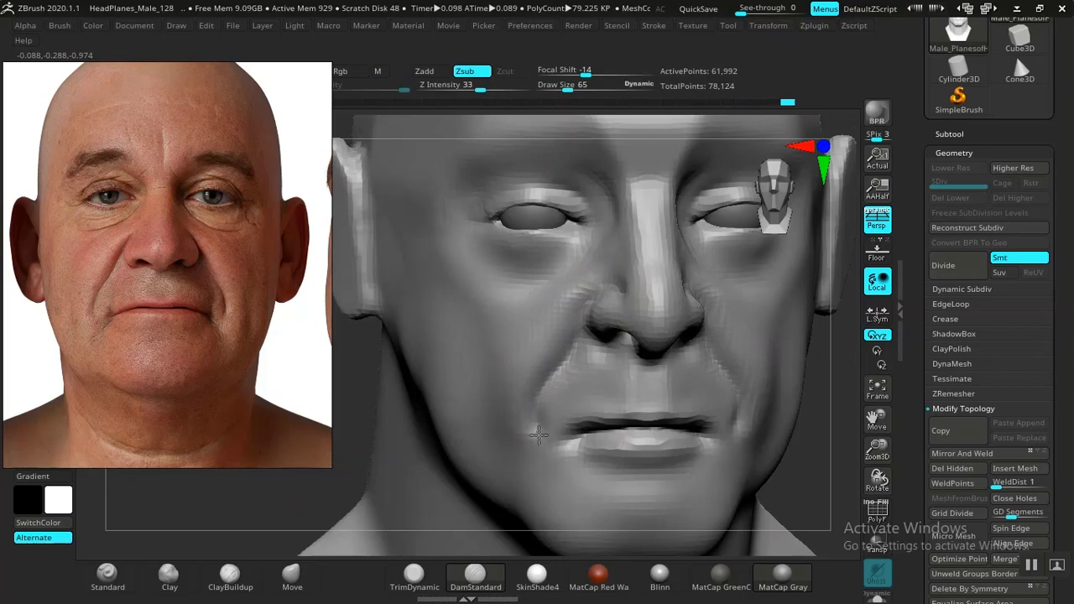
# Step: Deepen the mouth corners with DamStandard and reshape the upper lip beside them with the Move brush at draw size 65
pyautogui.moveTo(336, 462)
pyautogui.keyDown('alt'); pyautogui.mouseDown()
pyautogui.moveTo(355, 400)
pyautogui.moveTo(444, 440)
pyautogui.moveTo(467, 427)
pyautogui.mouseUp(); pyautogui.keyUp('alt')
pyautogui.moveTo(700, 397)
pyautogui.mouseDown()
pyautogui.moveTo(722, 458)
pyautogui.moveTo(727, 448)
pyautogui.moveTo(714, 451)
pyautogui.moveTo(756, 444)
pyautogui.moveTo(794, 405)
pyautogui.moveTo(821, 447)
pyautogui.moveTo(741, 423)
pyautogui.moveTo(770, 422)
pyautogui.moveTo(767, 444)
pyautogui.moveTo(814, 400)
pyautogui.moveTo(756, 403)
pyautogui.mouseUp()
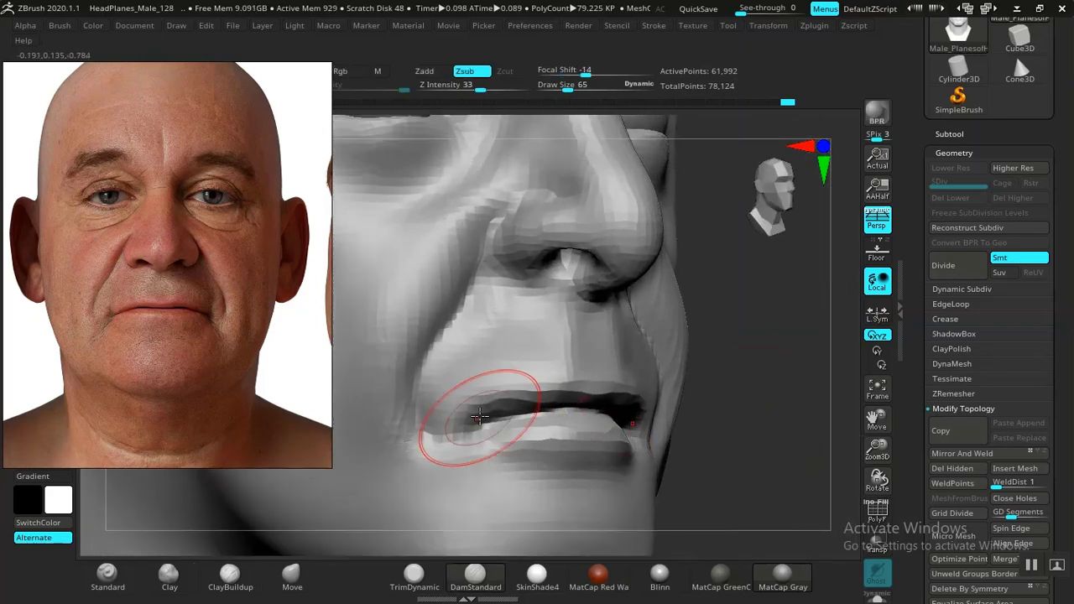
pyautogui.click(293, 575)
pyautogui.moveTo(487, 399)
pyautogui.mouseDown()
pyautogui.moveTo(465, 409)
pyautogui.moveTo(472, 387)
pyautogui.mouseUp()
pyautogui.moveTo(727, 372)
pyautogui.mouseDown()
pyautogui.moveTo(798, 372)
pyautogui.moveTo(791, 453)
pyautogui.moveTo(761, 453)
pyautogui.mouseUp()
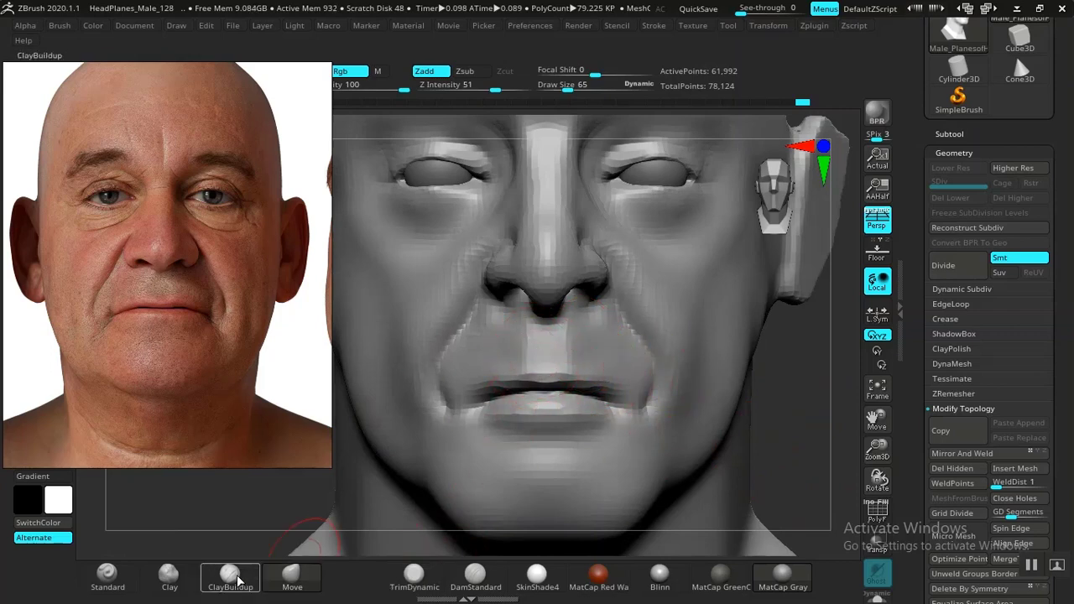
# Step: Soften the flat plane between nose and upper lip using the Clay brush at draw size 65 and smoothing
pyautogui.click(168, 575)
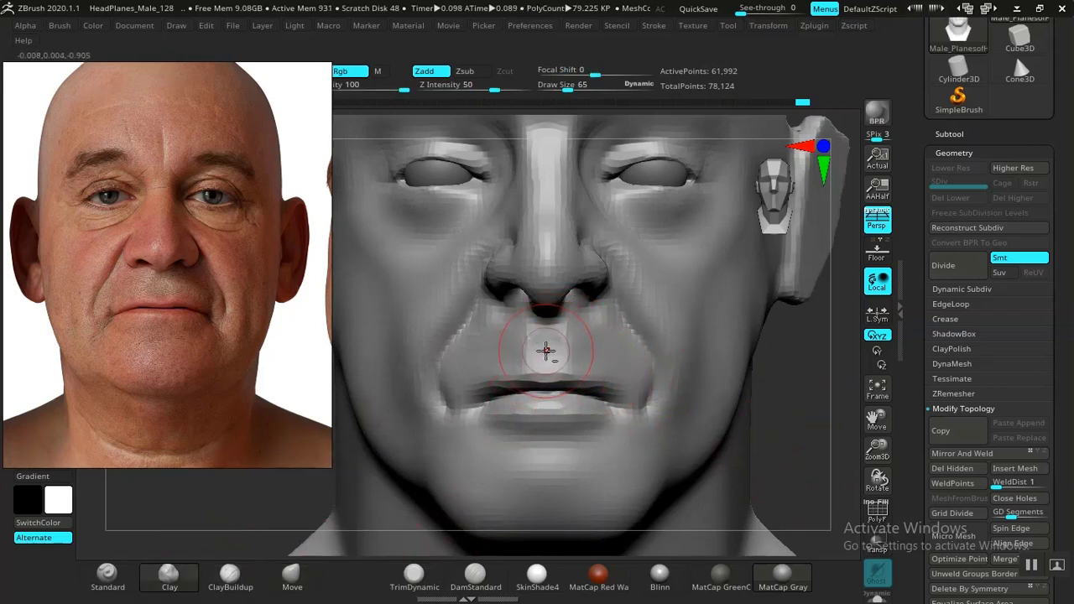
pyautogui.press('shift')
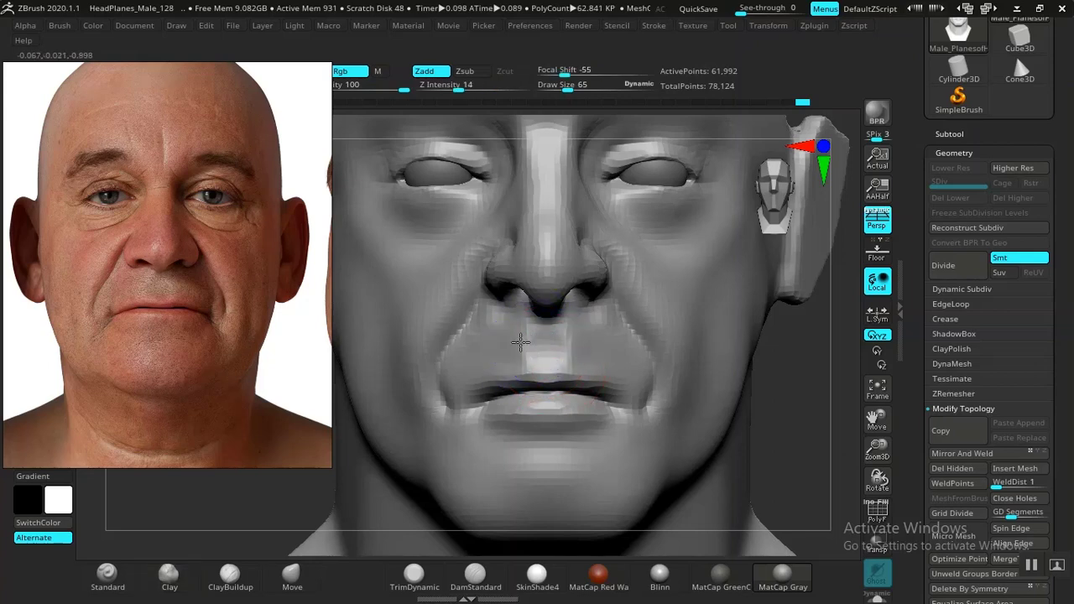
pyautogui.press('f')
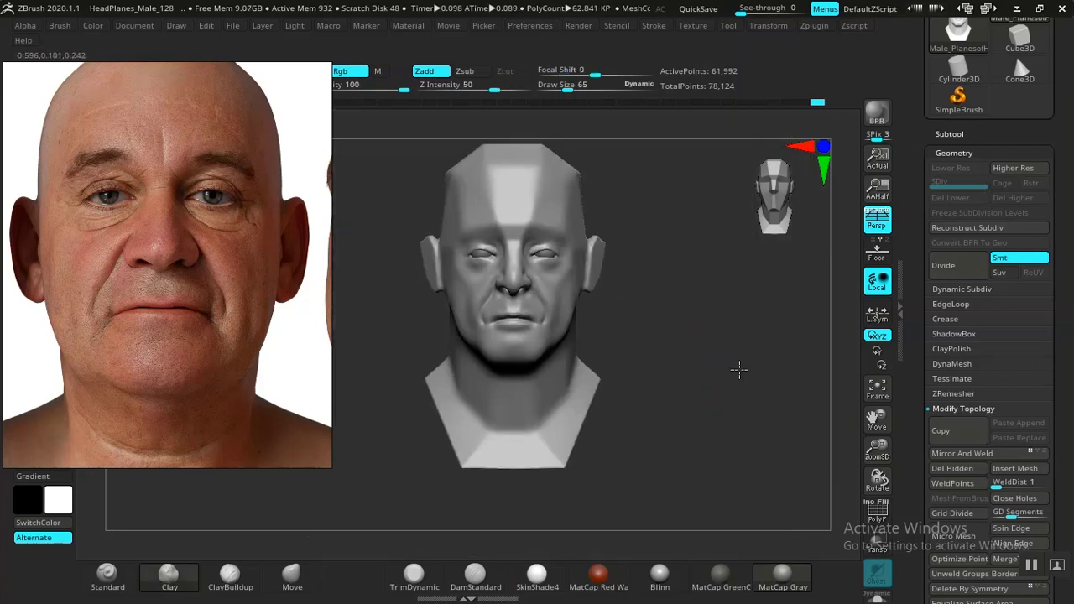
# Step: Build up the side of the chin below the mouth corners with ClayBuildup at draw size 117 and smooth it
pyautogui.keyDown('alt'); pyautogui.moveTo(739, 370); pyautogui.dragTo(701, 411); pyautogui.keyUp('alt')
pyautogui.moveTo(164, 384); pyautogui.dragTo(172, 339, button='middle')
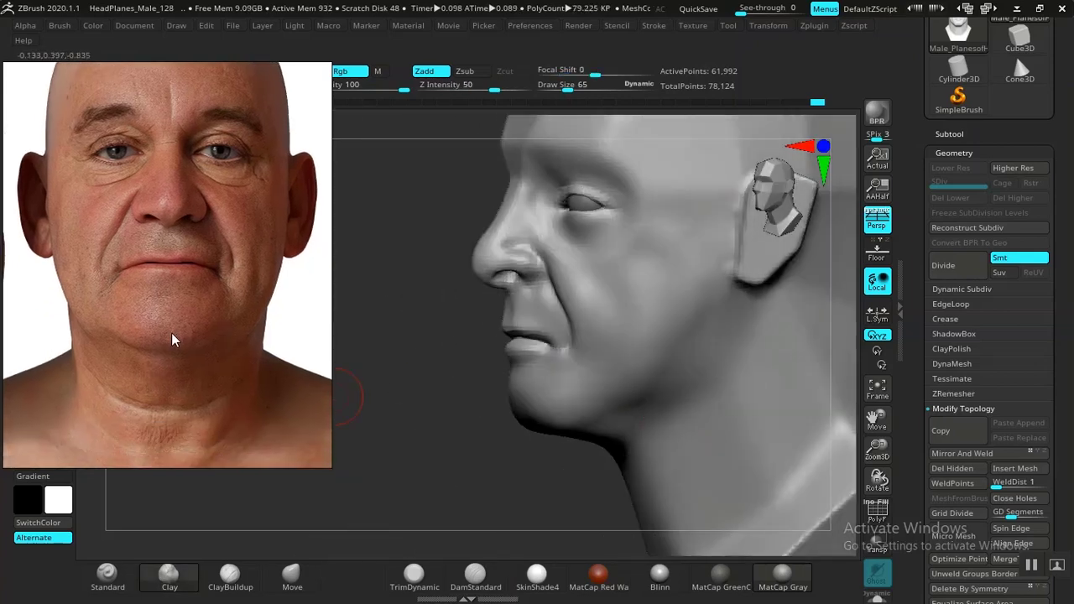
pyautogui.scroll(2, 201, 341)
pyautogui.moveTo(476, 434); pyautogui.dragTo(495, 452)
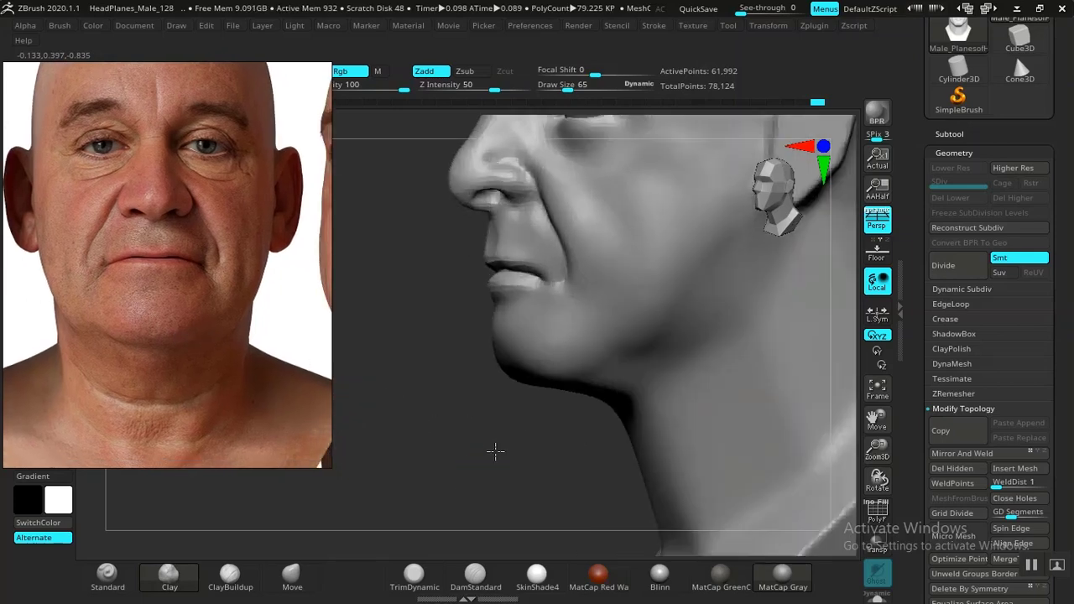
pyautogui.moveTo(211, 365); pyautogui.dragTo(33, 353, button='middle')
pyautogui.moveTo(482, 443)
pyautogui.mouseDown()
pyautogui.moveTo(498, 478)
pyautogui.moveTo(492, 422)
pyautogui.moveTo(503, 396)
pyautogui.moveTo(504, 456)
pyautogui.moveTo(522, 479)
pyautogui.moveTo(531, 449)
pyautogui.mouseUp()
pyautogui.click(251, 581)
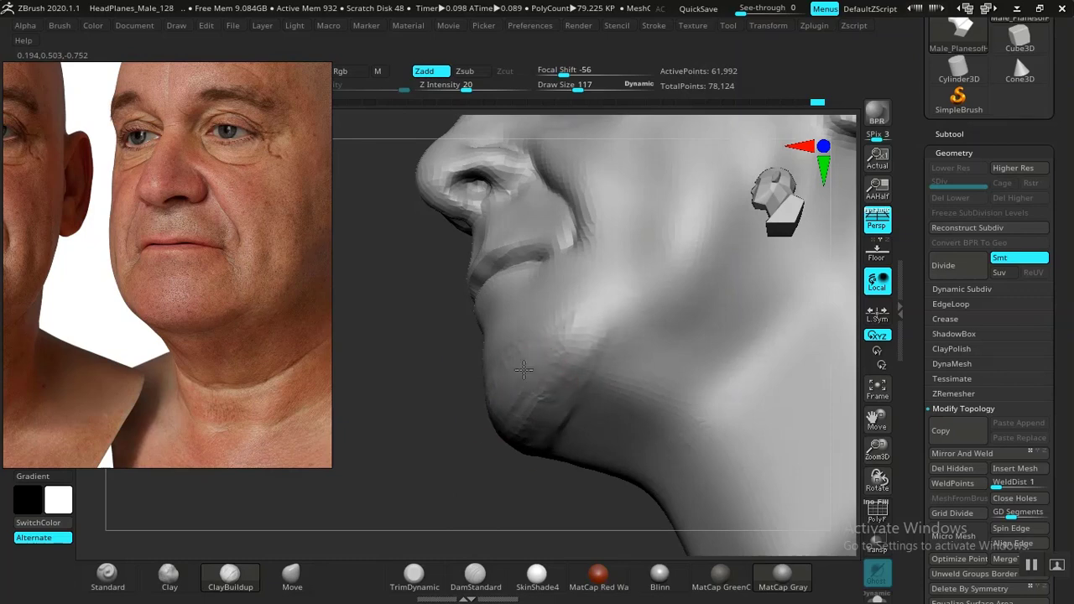
pyautogui.keyDown('shift'); pyautogui.moveTo(524, 370); pyautogui.dragTo(539, 388); pyautogui.keyUp('shift')
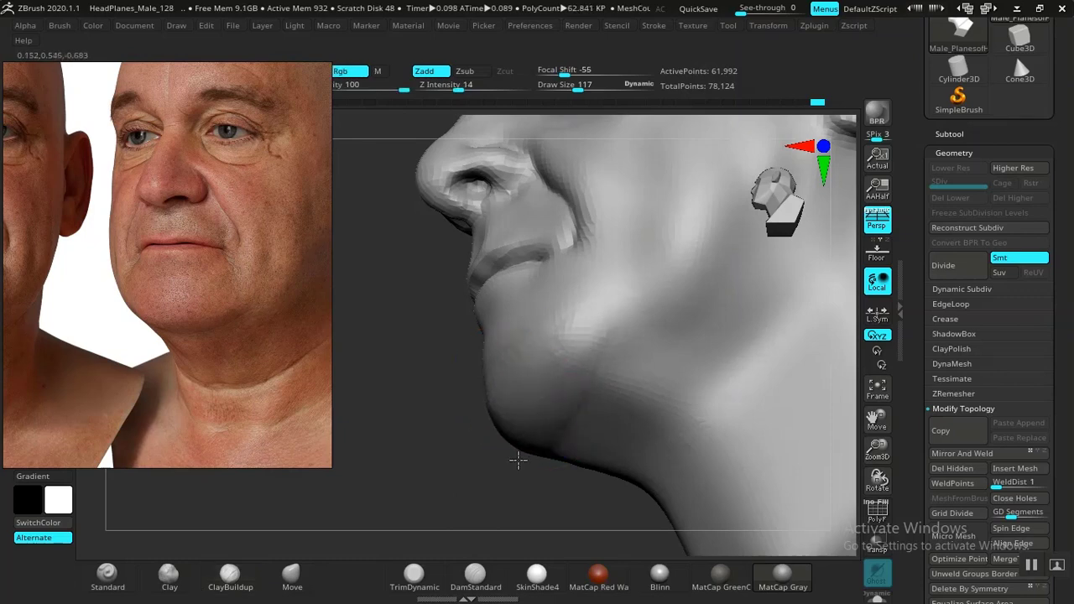
# Step: Carve the crease separating the chin from the jowl under the jaw with DamStandard at draw size 117
pyautogui.click(475, 576)
pyautogui.moveTo(451, 492); pyautogui.dragTo(606, 363)
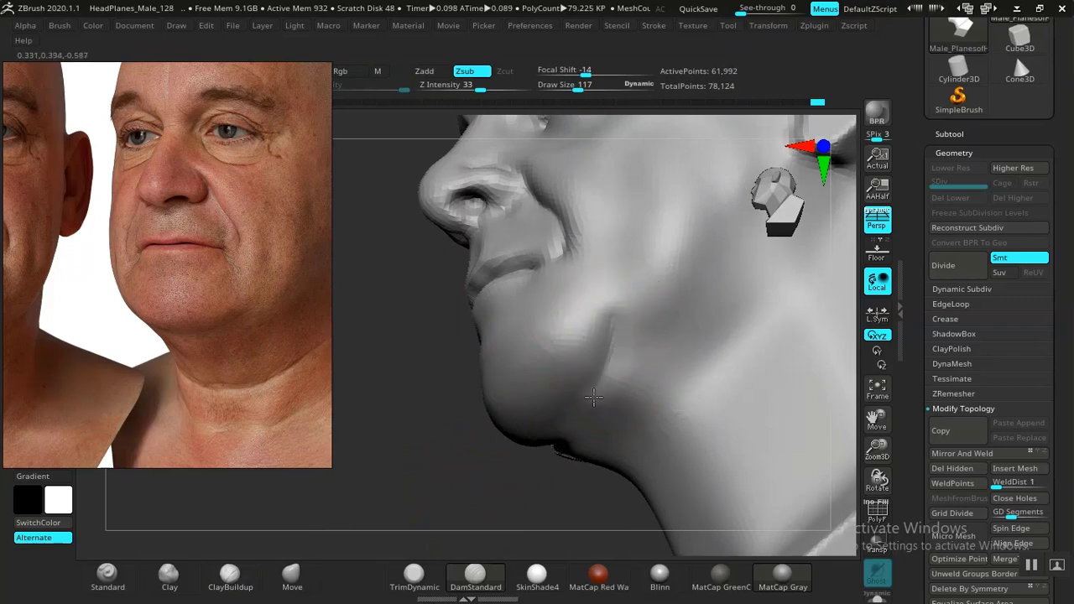
pyautogui.moveTo(511, 492); pyautogui.dragTo(507, 400)
pyautogui.moveTo(487, 490)
pyautogui.mouseDown()
pyautogui.moveTo(503, 515)
pyautogui.moveTo(456, 501)
pyautogui.moveTo(462, 523)
pyautogui.moveTo(473, 517)
pyautogui.moveTo(456, 505)
pyautogui.moveTo(496, 503)
pyautogui.mouseUp()
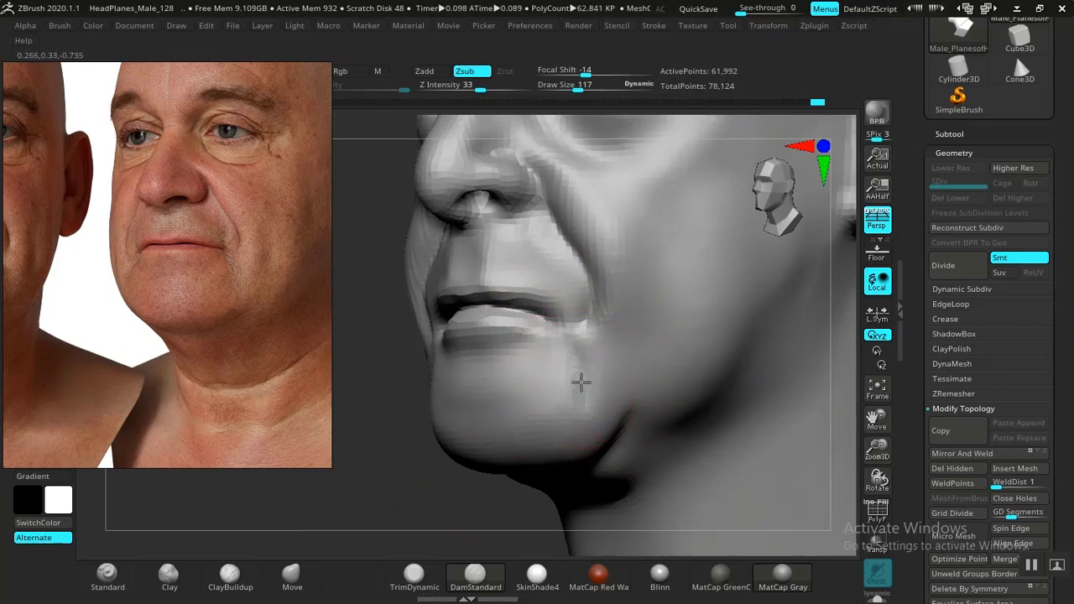
pyautogui.moveTo(405, 512); pyautogui.dragTo(697, 419)
# Step: Carve the creases running from the mouth corners down the sides of the chin with DamStandard
pyautogui.press('f')
pyautogui.keyDown('ctrl'); pyautogui.moveTo(705, 384); pyautogui.dragTo(746, 463, button='right'); pyautogui.keyUp('ctrl')
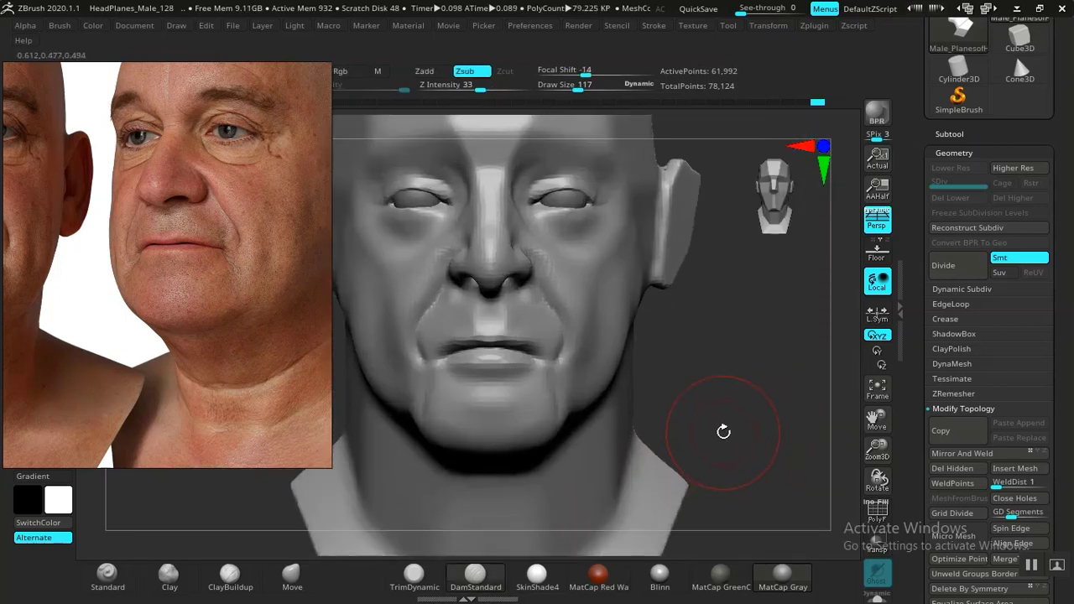
pyautogui.moveTo(727, 377)
pyautogui.keyDown('ctrl'); pyautogui.mouseDown(button='right')
pyautogui.moveTo(748, 403)
pyautogui.moveTo(772, 395)
pyautogui.mouseUp(button='right'); pyautogui.keyUp('ctrl')
pyautogui.moveTo(773, 395); pyautogui.dragTo(537, 396)
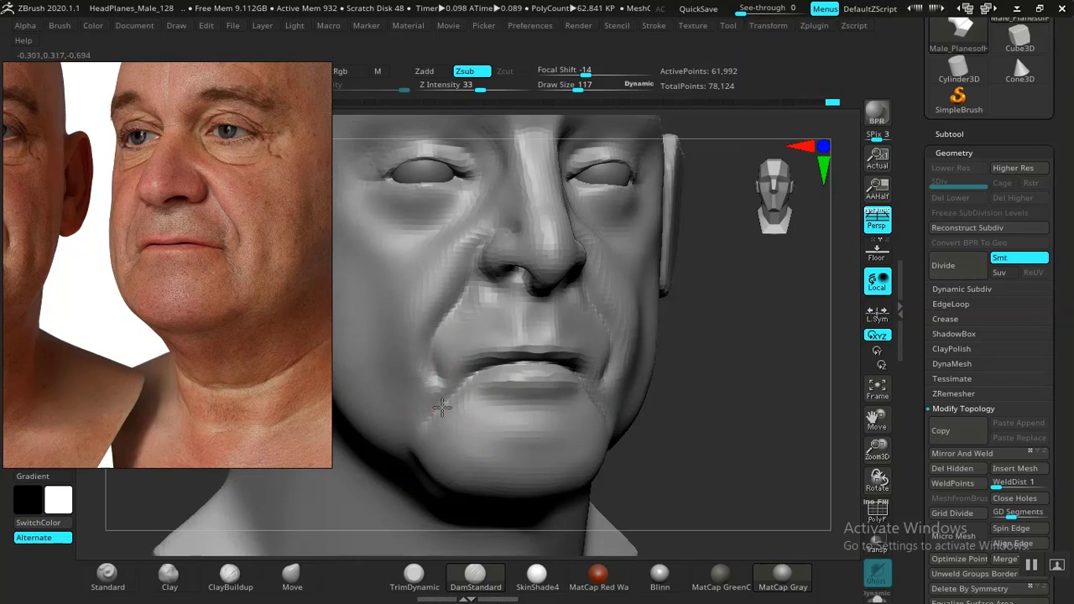
pyautogui.press('f')
pyautogui.keyDown('shift'); pyautogui.moveTo(705, 410); pyautogui.dragTo(694, 364); pyautogui.keyUp('shift')
pyautogui.keyDown('ctrl'); pyautogui.moveTo(693, 364); pyautogui.dragTo(801, 482, button='right'); pyautogui.keyUp('ctrl')
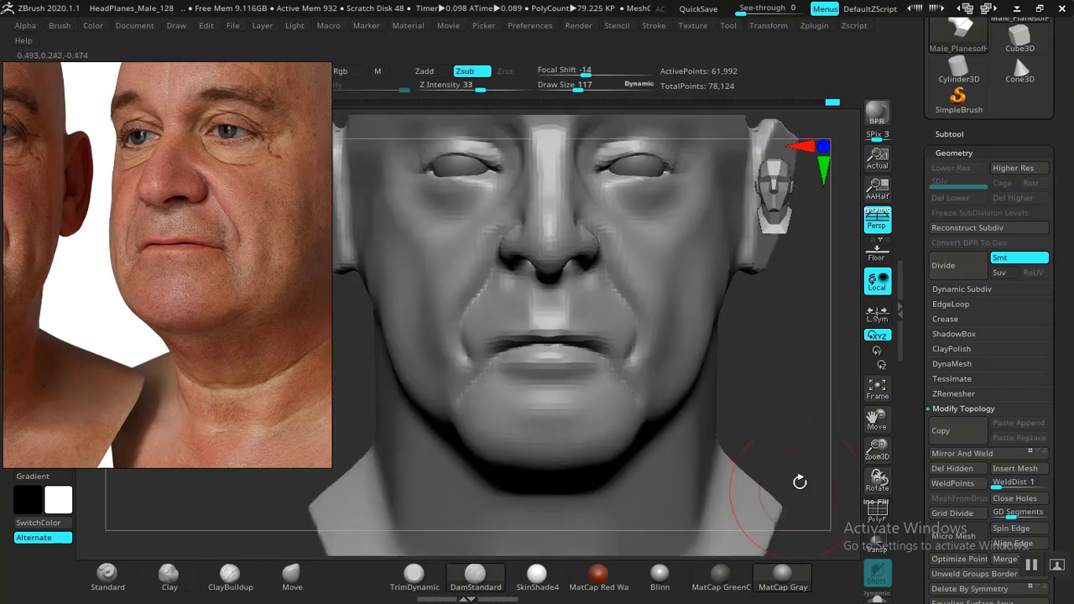
pyautogui.keyDown('alt'); pyautogui.moveTo(817, 385); pyautogui.dragTo(751, 477, button='right'); pyautogui.keyUp('alt')
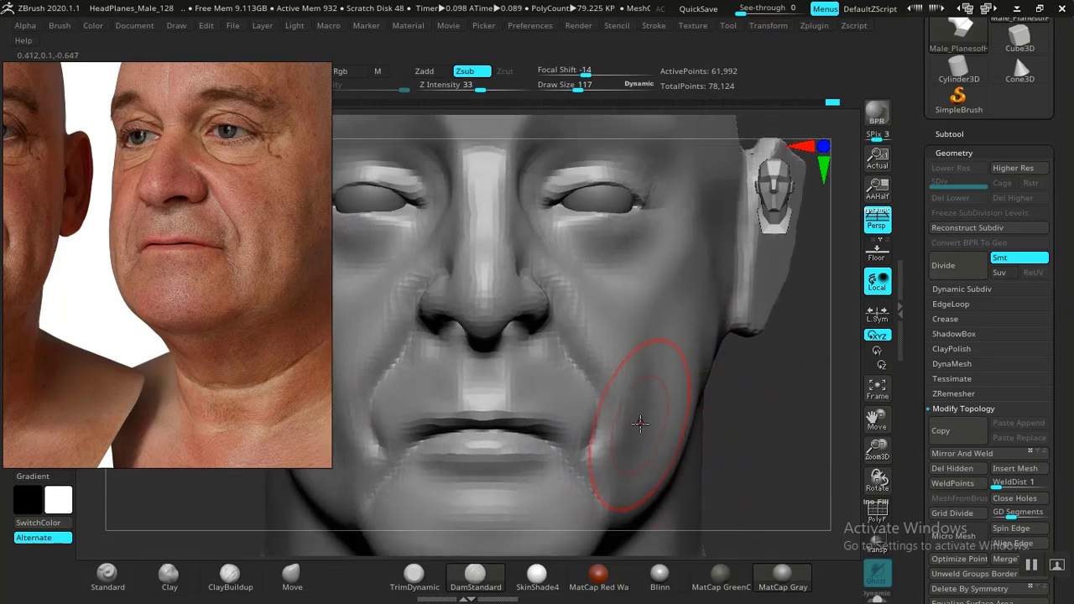
# Step: Shape the cheeks beside the nasolabial folds with the Clay brush at draw size 117
pyautogui.click(171, 579)
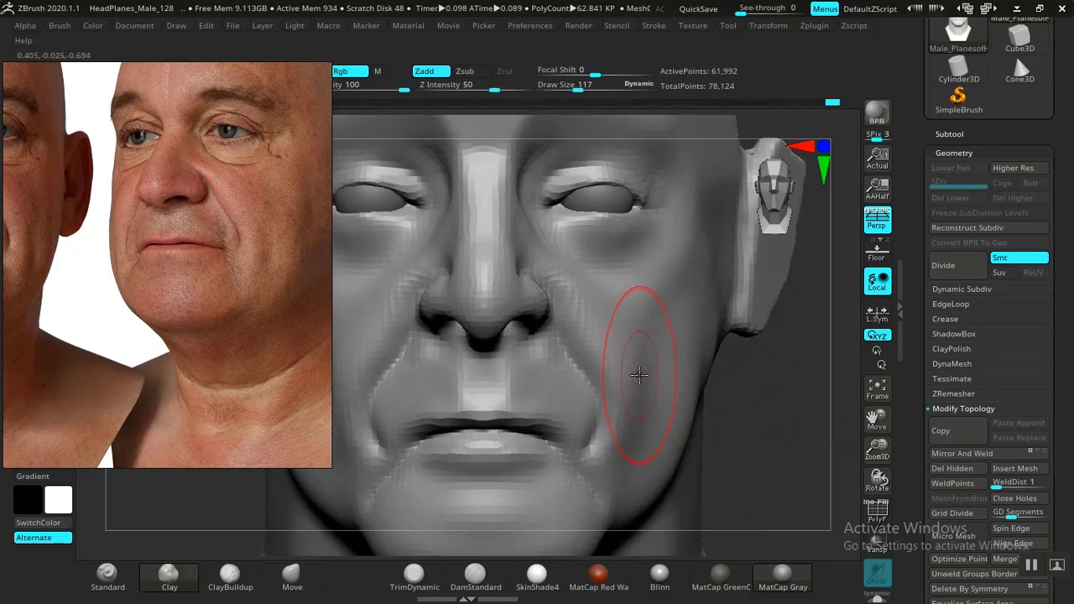
pyautogui.press('ctrl')
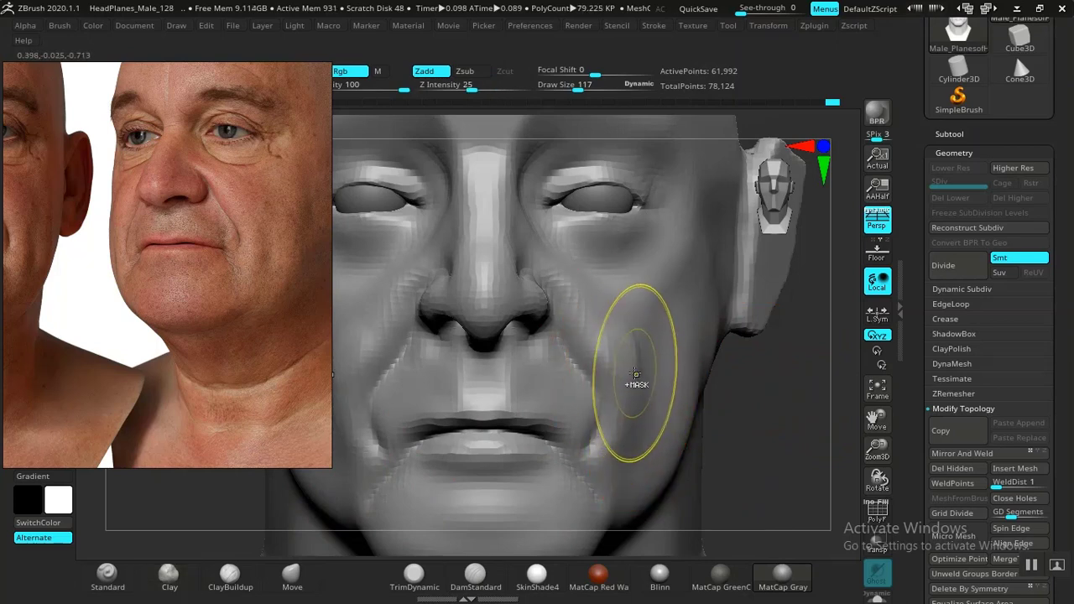
pyautogui.moveTo(734, 416)
pyautogui.mouseDown()
pyautogui.moveTo(818, 472)
pyautogui.moveTo(535, 322)
pyautogui.mouseUp()
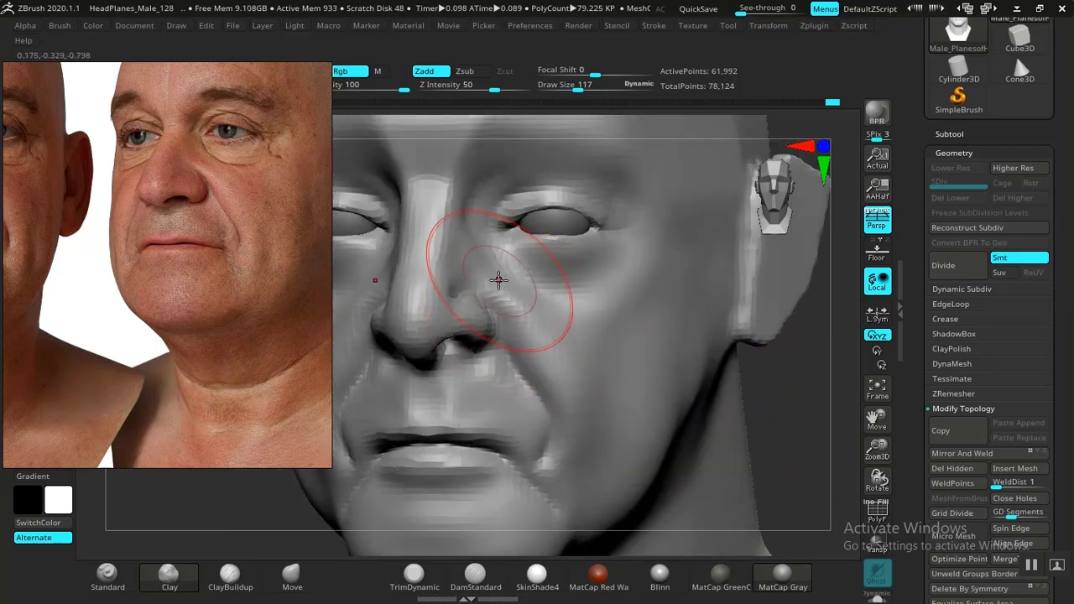
# Step: Soften the upper nasolabial folds and the cheek beside the nostril wings using Clay strokes and smoothing
pyautogui.press('ctrl')
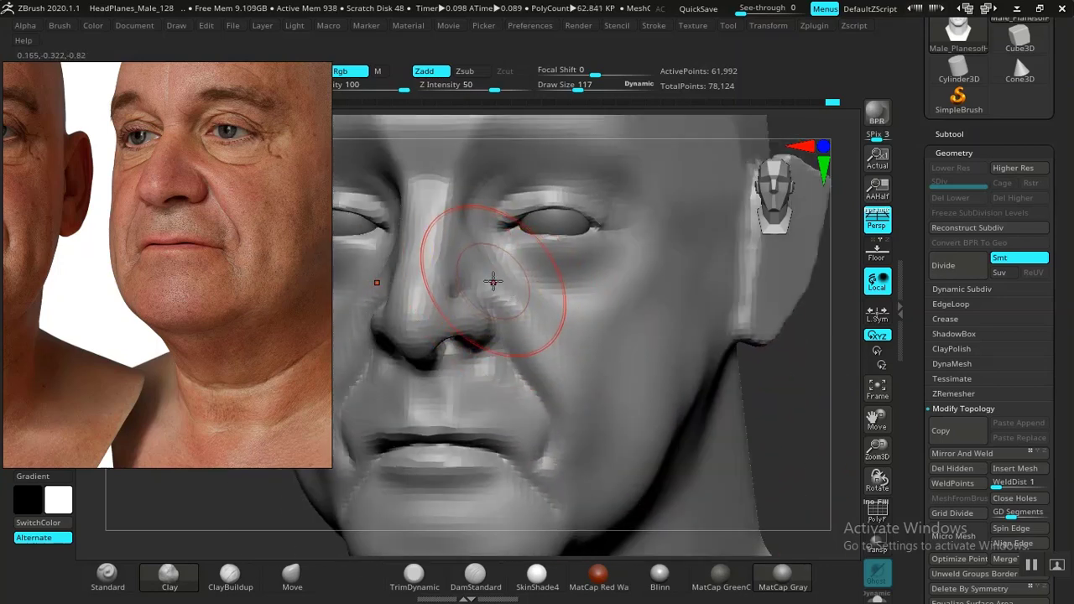
pyautogui.keyDown('shift'); pyautogui.moveTo(496, 285); pyautogui.dragTo(537, 317); pyautogui.keyUp('shift')
pyautogui.press('shift')
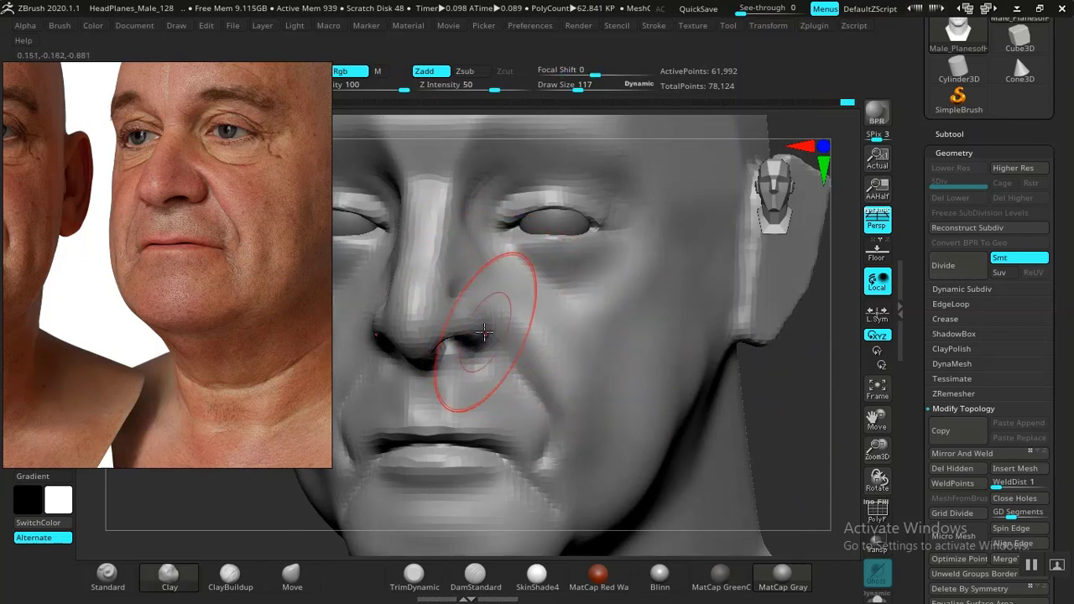
pyautogui.press('ctrl')
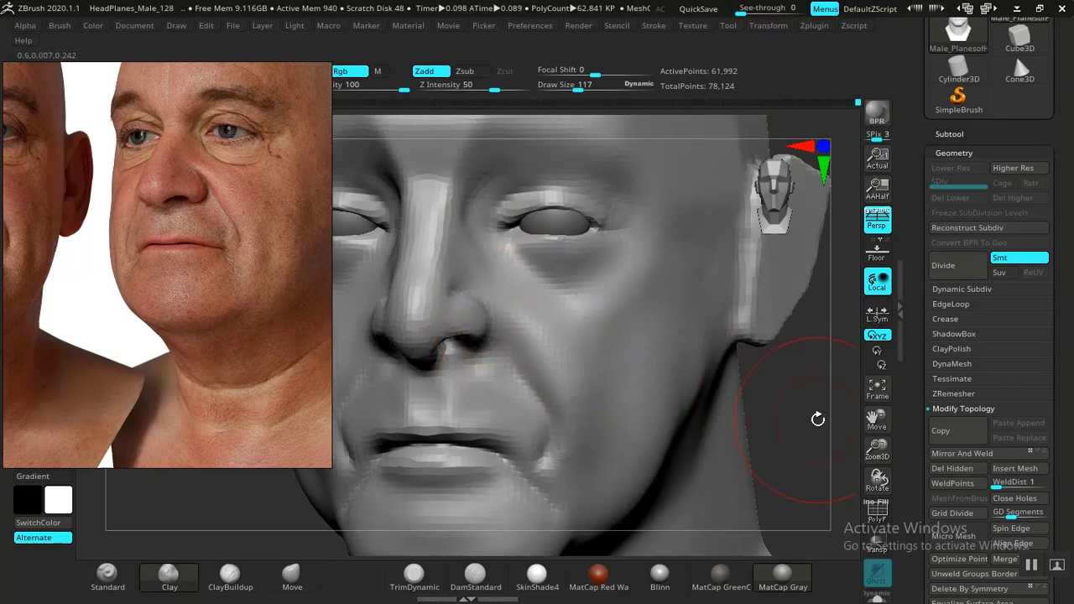
pyautogui.moveTo(818, 419)
pyautogui.keyDown('ctrl'); pyautogui.mouseDown(button='right')
pyautogui.moveTo(739, 378)
pyautogui.moveTo(770, 431)
pyautogui.moveTo(758, 398)
pyautogui.moveTo(707, 391)
pyautogui.moveTo(763, 432)
pyautogui.moveTo(728, 427)
pyautogui.mouseUp(button='right'); pyautogui.keyUp('ctrl')
pyautogui.press('ctrl')
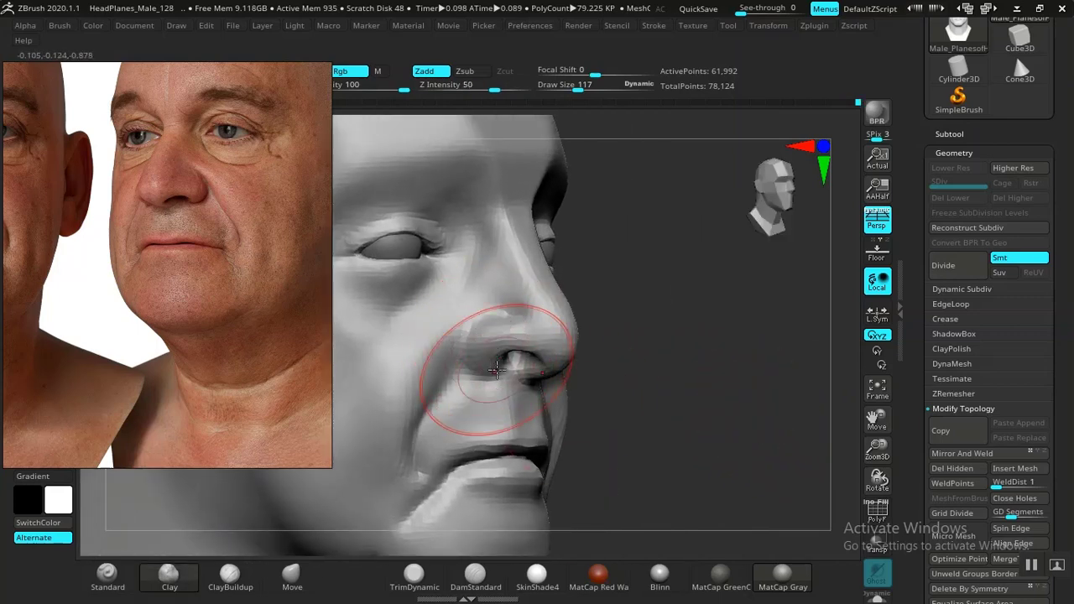
pyautogui.press('shift')
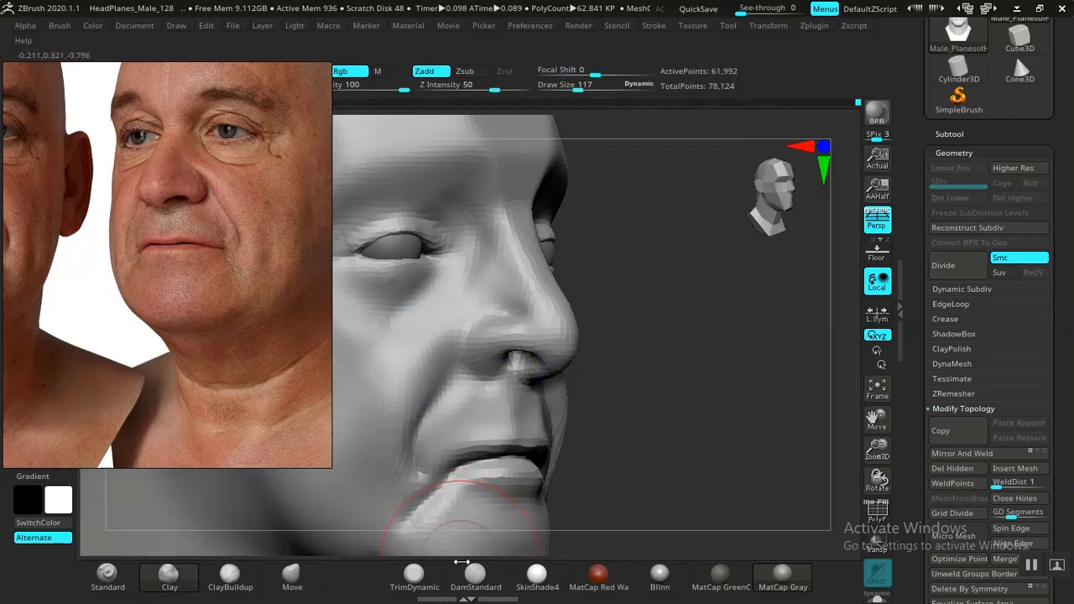
# Step: Define the crease where the nostril wings meet the cheeks with DamStandard at draw size 117
pyautogui.press('b')
pyautogui.press('d')
pyautogui.press('s')
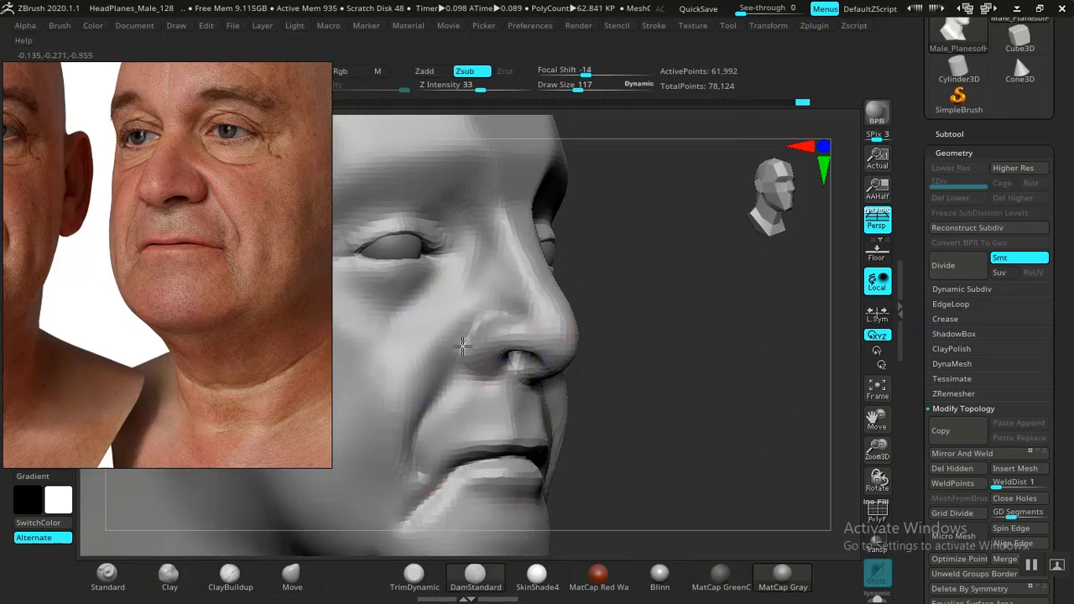
pyautogui.moveTo(748, 436)
pyautogui.keyDown('ctrl'); pyautogui.mouseDown(button='right')
pyautogui.moveTo(619, 378)
pyautogui.moveTo(676, 419)
pyautogui.moveTo(705, 396)
pyautogui.moveTo(779, 450)
pyautogui.moveTo(696, 451)
pyautogui.moveTo(753, 450)
pyautogui.moveTo(715, 439)
pyautogui.moveTo(739, 439)
pyautogui.moveTo(731, 456)
pyautogui.moveTo(765, 504)
pyautogui.moveTo(663, 427)
pyautogui.mouseUp(button='right'); pyautogui.keyUp('ctrl')
pyautogui.moveTo(355, 479); pyautogui.dragTo(562, 373, button='right')
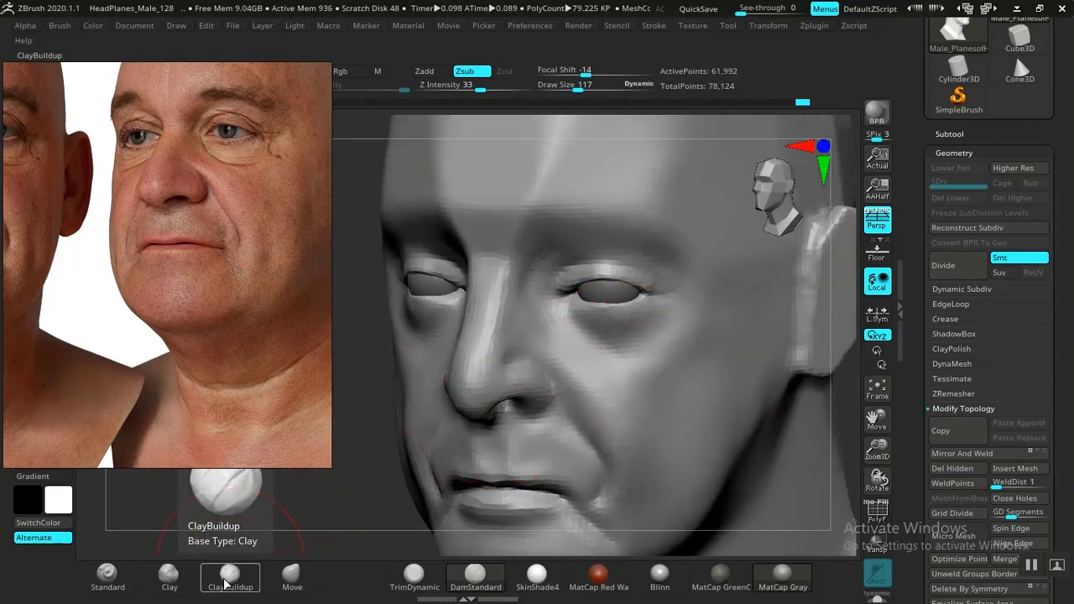
# Step: Build up the cheekbones from under the eyes toward the ears with the Clay brush at draw size 117
pyautogui.click(177, 575)
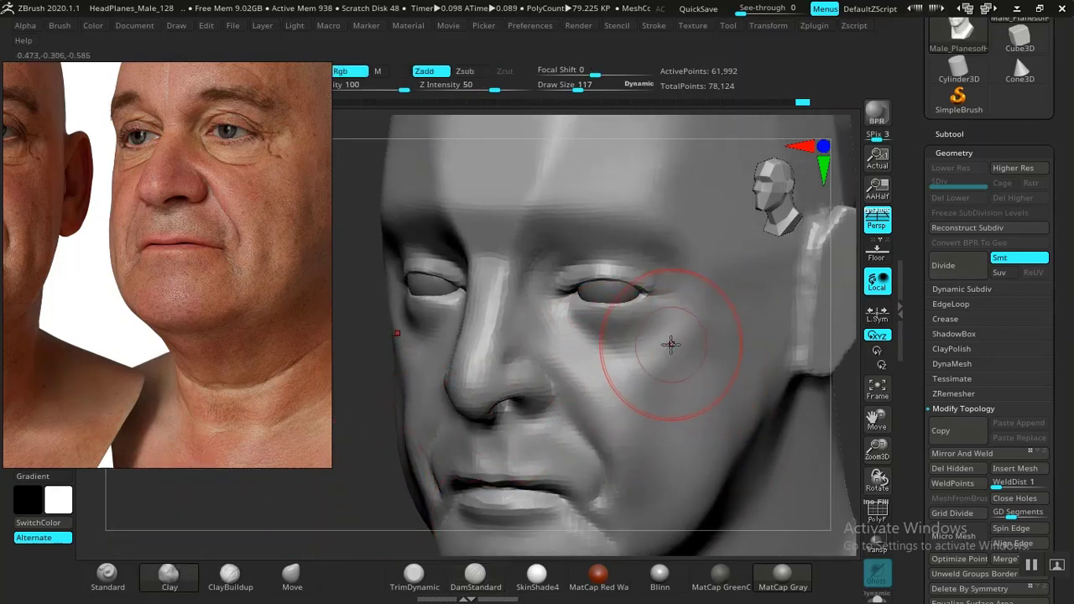
pyautogui.moveTo(659, 347)
pyautogui.mouseDown()
pyautogui.moveTo(591, 359)
pyautogui.moveTo(660, 347)
pyautogui.mouseUp()
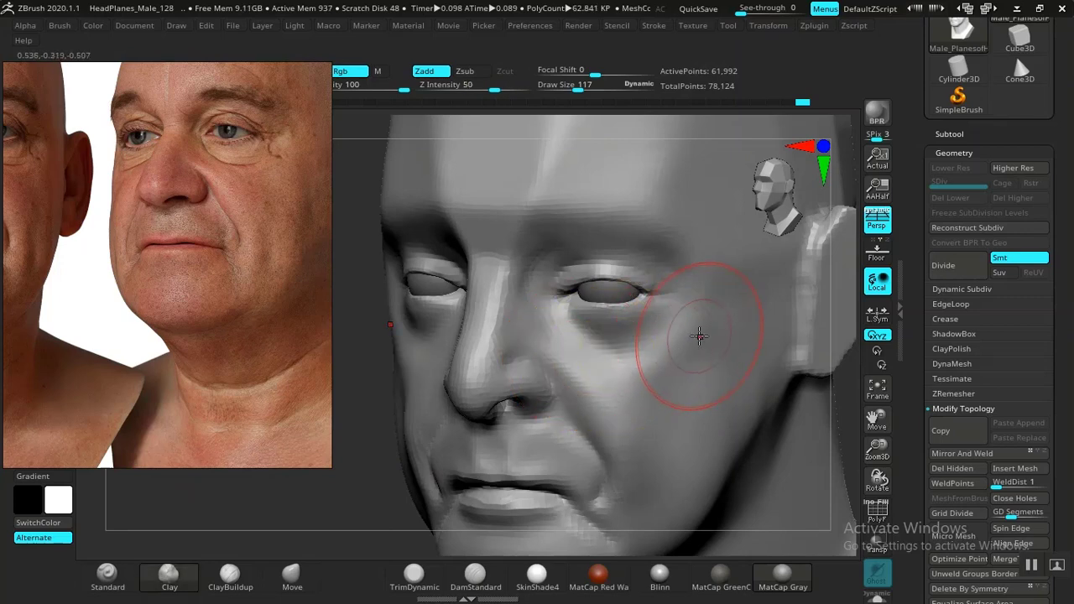
pyautogui.moveTo(733, 325)
pyautogui.mouseDown()
pyautogui.moveTo(738, 307)
pyautogui.moveTo(665, 376)
pyautogui.moveTo(692, 337)
pyautogui.mouseUp()
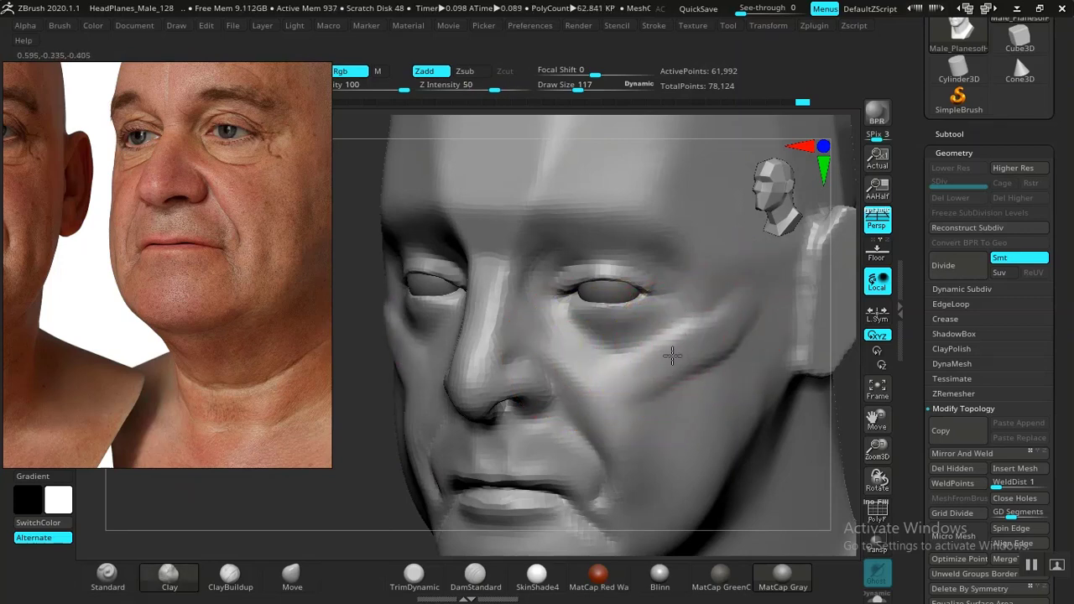
pyautogui.moveTo(570, 361); pyautogui.dragTo(623, 368)
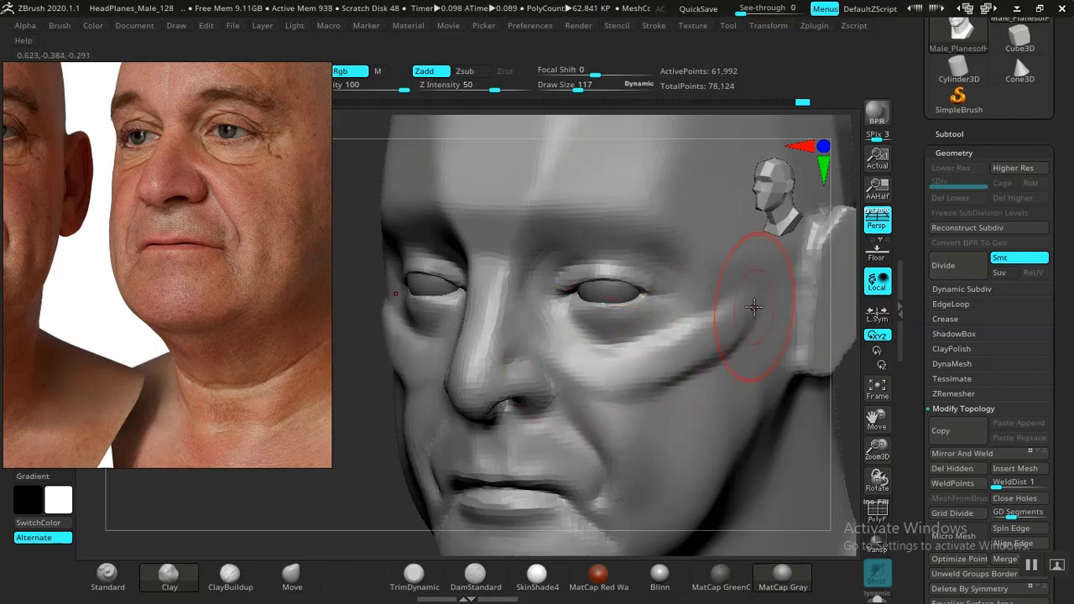
# Step: Add Clay volume from the cheekbones down the cheeks toward the mouth corners, comparing with the front-view reference
pyautogui.moveTo(705, 338); pyautogui.dragTo(663, 392)
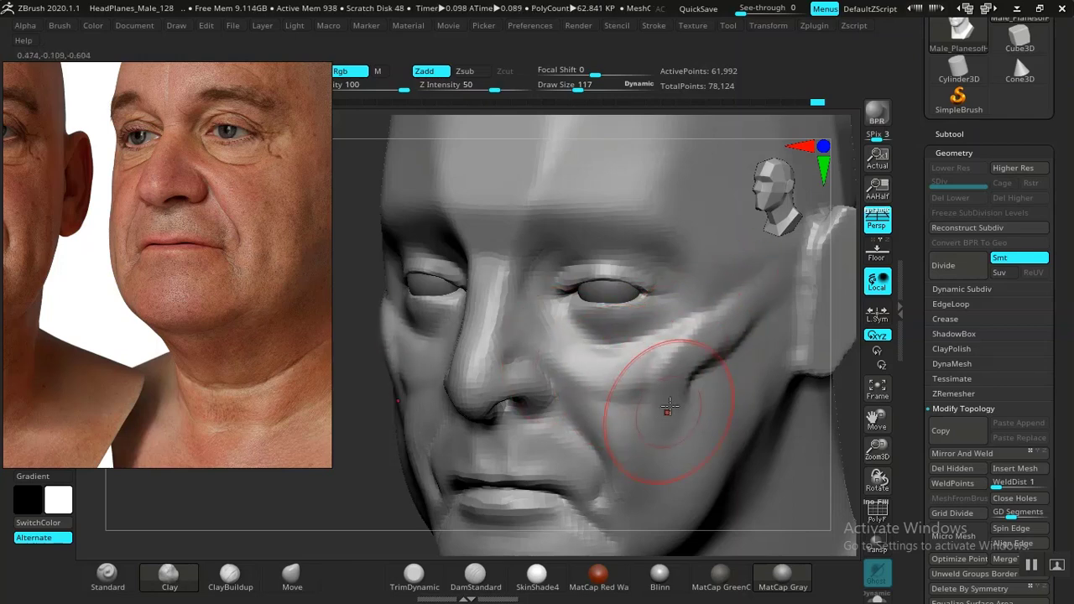
pyautogui.moveTo(364, 527)
pyautogui.keyDown('alt'); pyautogui.mouseDown()
pyautogui.moveTo(400, 321)
pyautogui.moveTo(796, 383)
pyautogui.moveTo(714, 350)
pyautogui.moveTo(761, 474)
pyautogui.moveTo(768, 445)
pyautogui.moveTo(782, 456)
pyautogui.moveTo(787, 483)
pyautogui.moveTo(774, 512)
pyautogui.mouseUp(); pyautogui.keyUp('alt')
pyautogui.click(653, 276)
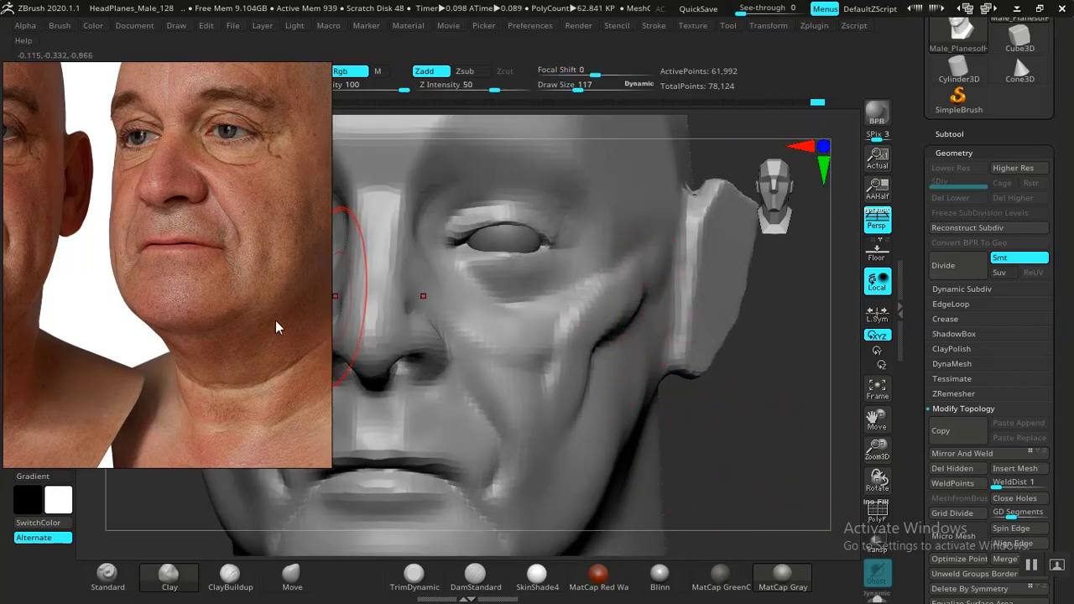
pyautogui.moveTo(84, 354); pyautogui.dragTo(231, 352, button='middle')
pyautogui.moveTo(160, 353); pyautogui.dragTo(204, 358, button='middle')
pyautogui.moveTo(764, 456)
pyautogui.keyDown('shift'); pyautogui.mouseDown()
pyautogui.moveTo(756, 453)
pyautogui.moveTo(765, 491)
pyautogui.moveTo(767, 392)
pyautogui.moveTo(700, 470)
pyautogui.moveTo(715, 446)
pyautogui.moveTo(743, 444)
pyautogui.moveTo(557, 391)
pyautogui.mouseUp(); pyautogui.keyUp('shift')
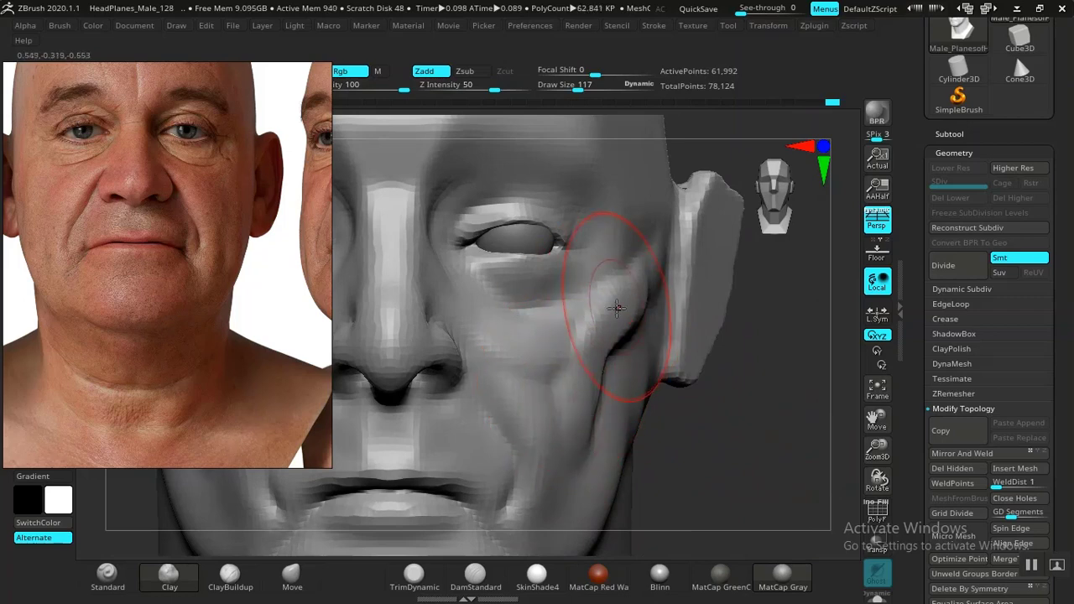
pyautogui.moveTo(658, 403)
pyautogui.mouseDown()
pyautogui.moveTo(753, 460)
pyautogui.moveTo(763, 489)
pyautogui.moveTo(610, 338)
pyautogui.mouseUp()
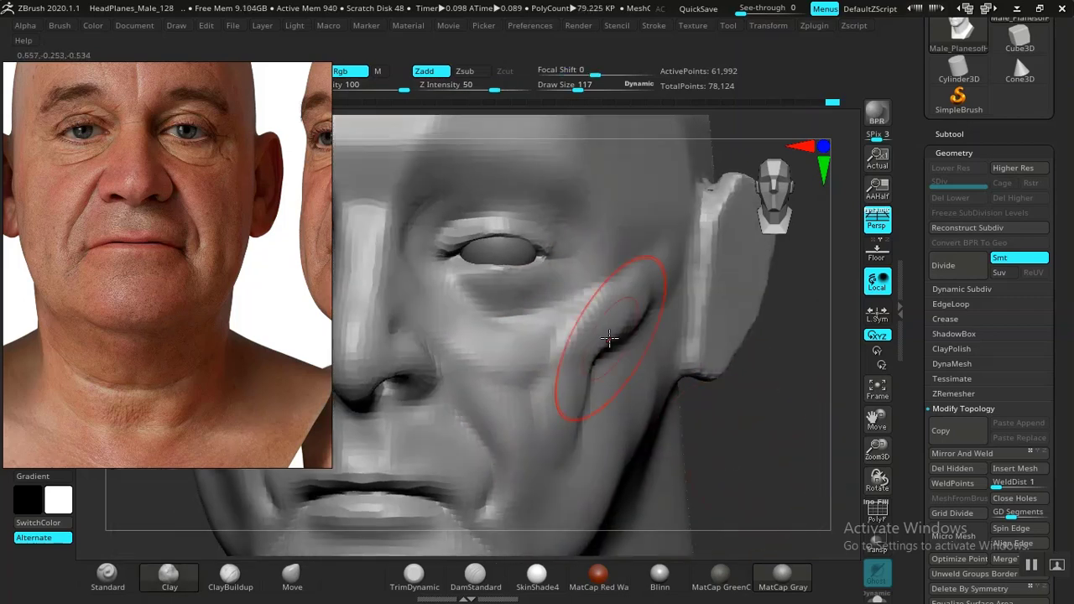
# Step: Carve the eye bag outline from the inner eye corner around beneath the eye with DamStandard at draw size 117
pyautogui.click(475, 577)
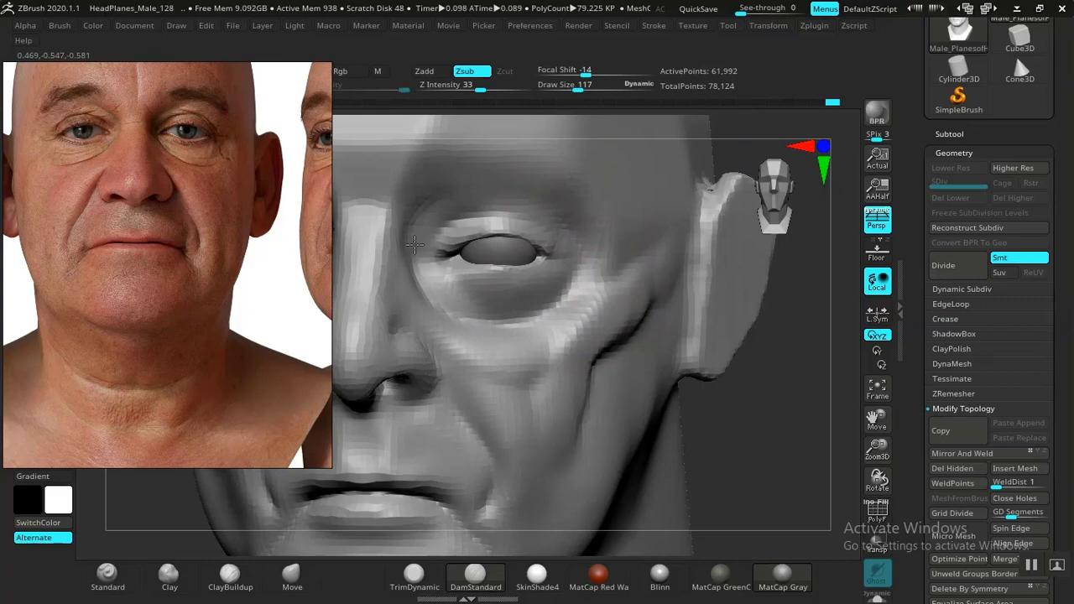
pyautogui.press('f')
pyautogui.moveTo(734, 430); pyautogui.dragTo(745, 473)
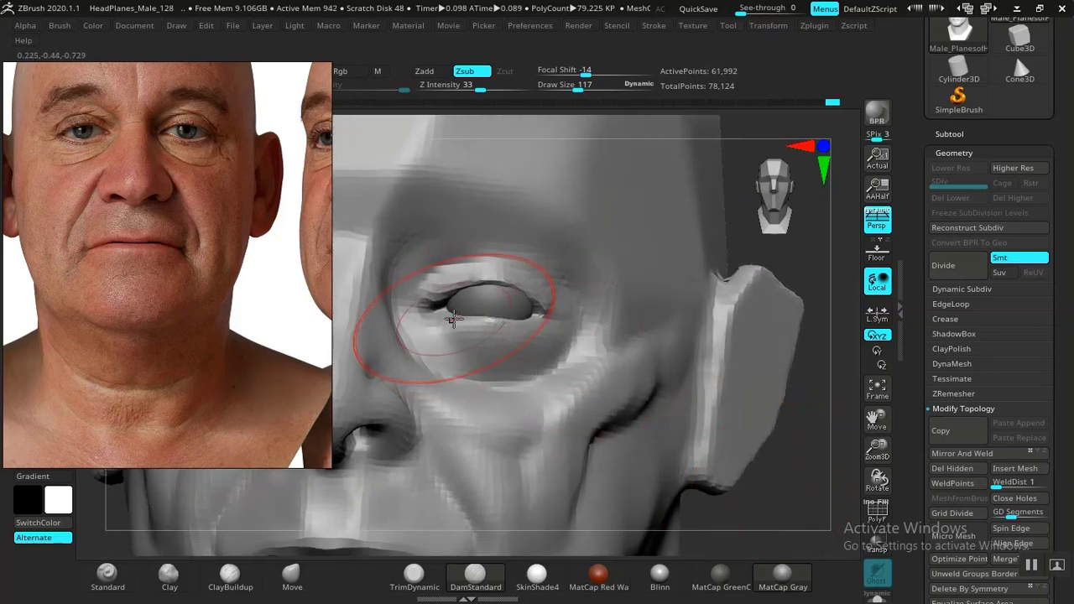
# Step: Smooth the cheekbones, cheek hollows and eye bag edges with a higher smoothing intensity
pyautogui.keyDown('shift'); pyautogui.moveTo(606, 404); pyautogui.dragTo(612, 414); pyautogui.keyUp('shift')
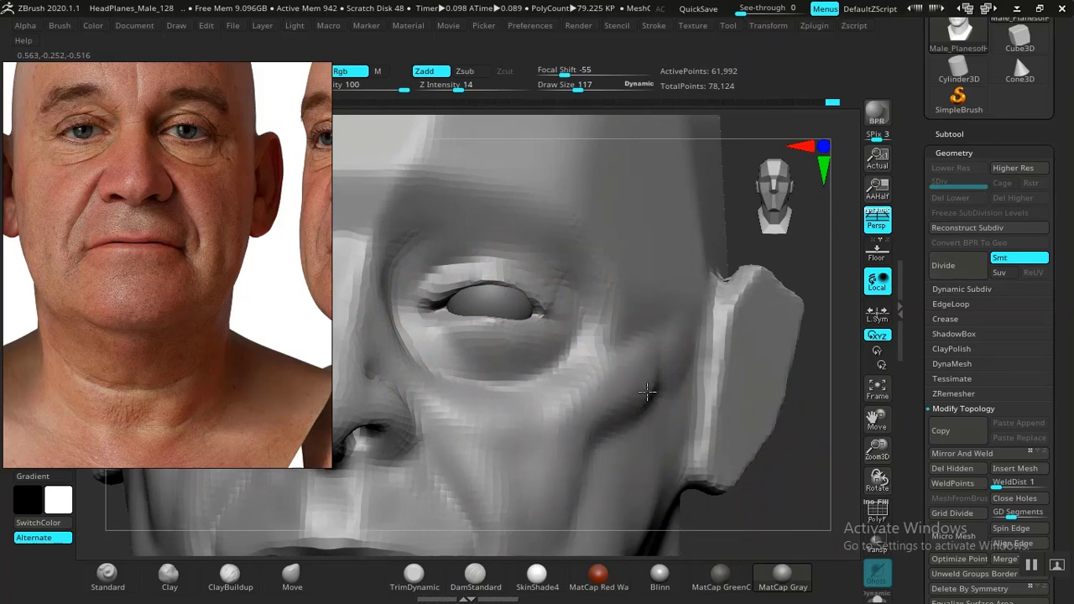
pyautogui.moveTo(753, 472)
pyautogui.keyDown('alt'); pyautogui.mouseDown()
pyautogui.moveTo(727, 434)
pyautogui.moveTo(758, 481)
pyautogui.moveTo(619, 372)
pyautogui.mouseUp(); pyautogui.keyUp('alt')
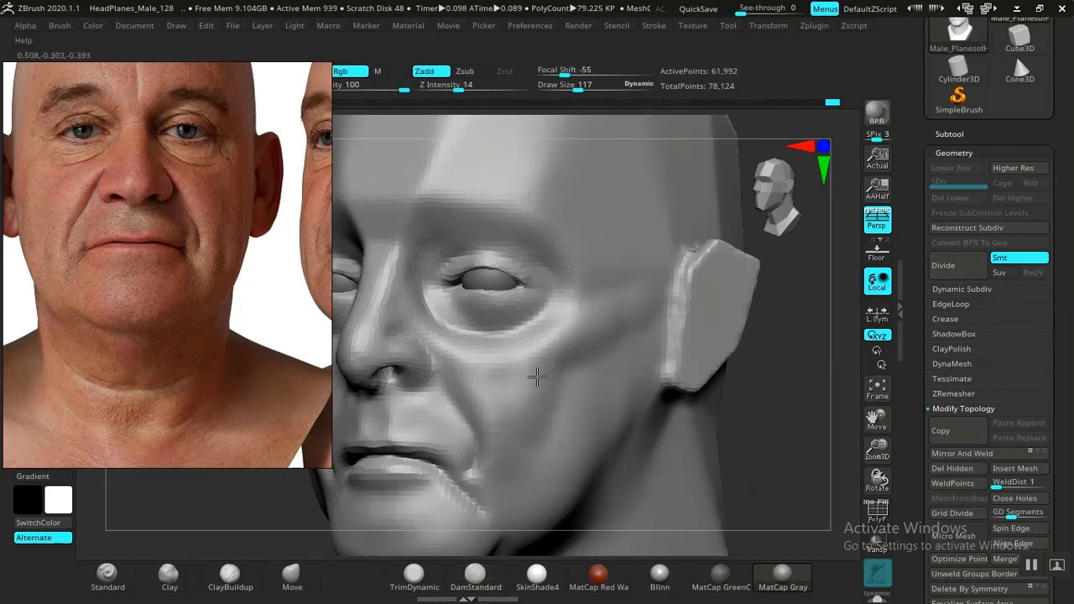
pyautogui.moveTo(460, 87); pyautogui.dragTo(478, 88)
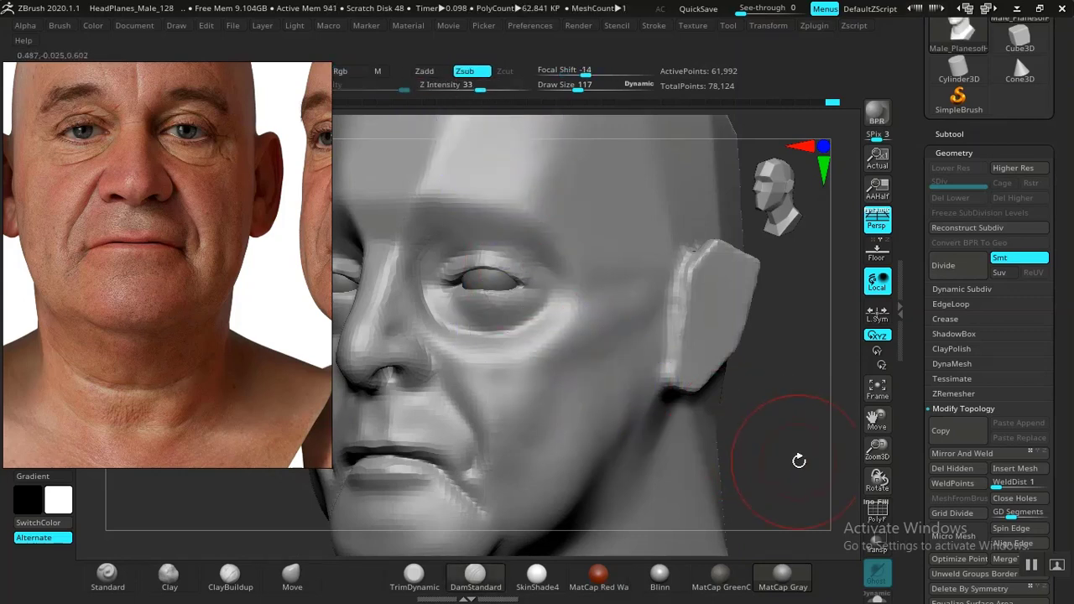
pyautogui.keyDown('alt'); pyautogui.moveTo(799, 458); pyautogui.dragTo(544, 377); pyautogui.keyUp('alt')
pyautogui.keyDown('shift'); pyautogui.moveTo(744, 411); pyautogui.dragTo(424, 432); pyautogui.keyUp('shift')
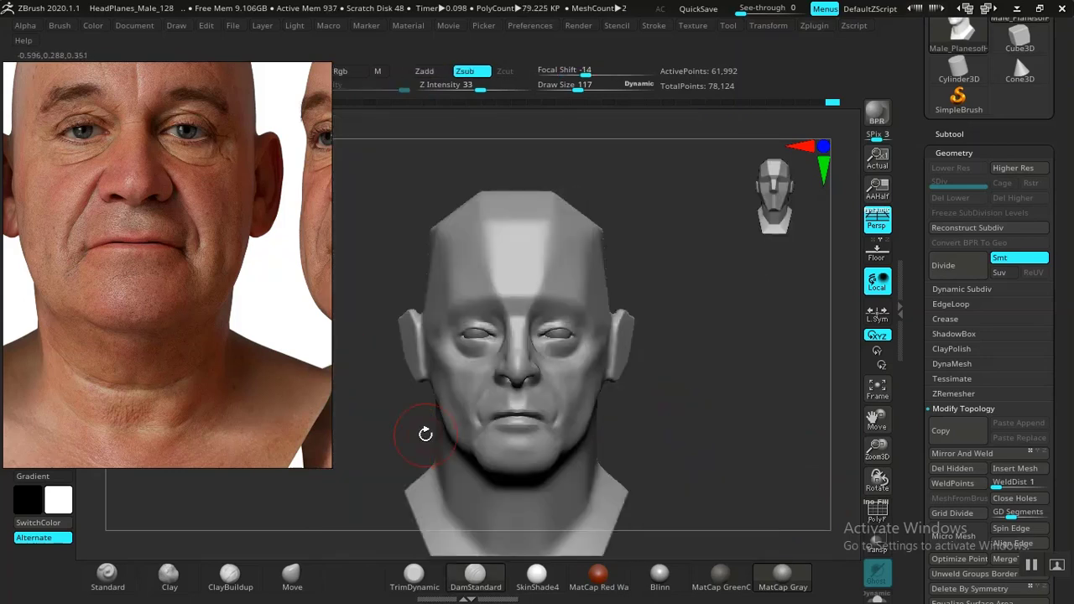
pyautogui.moveTo(657, 401)
pyautogui.keyDown('shift'); pyautogui.mouseDown()
pyautogui.moveTo(714, 415)
pyautogui.moveTo(806, 503)
pyautogui.moveTo(738, 460)
pyautogui.mouseUp(); pyautogui.keyUp('shift')
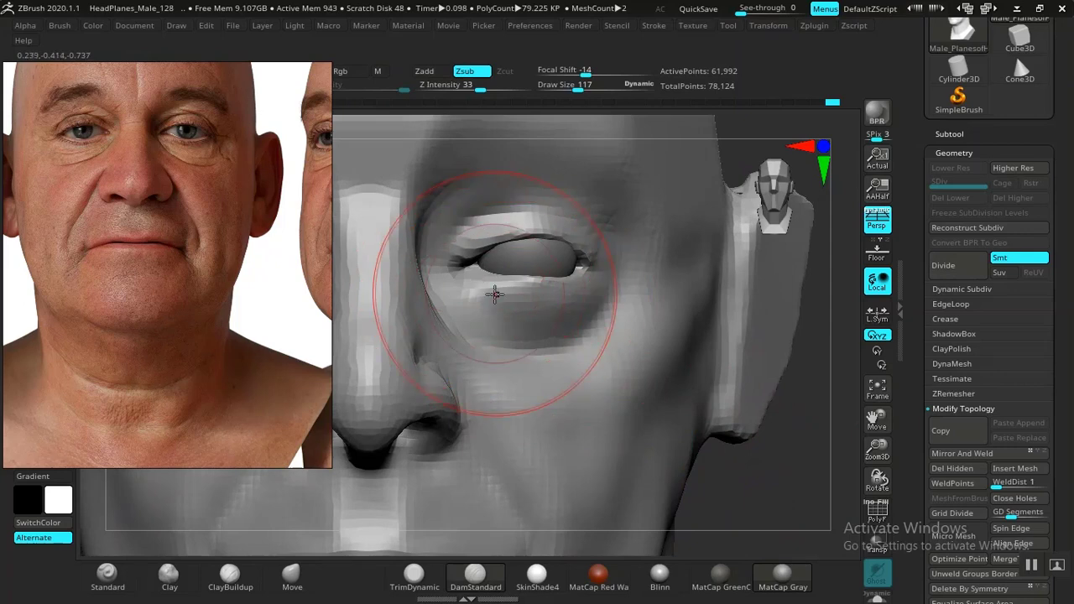
# Step: Define the lower eyelid rim from the outer to the inner eye corner with the Standard brush at draw size 61
pyautogui.press('[')
pyautogui.press('[')
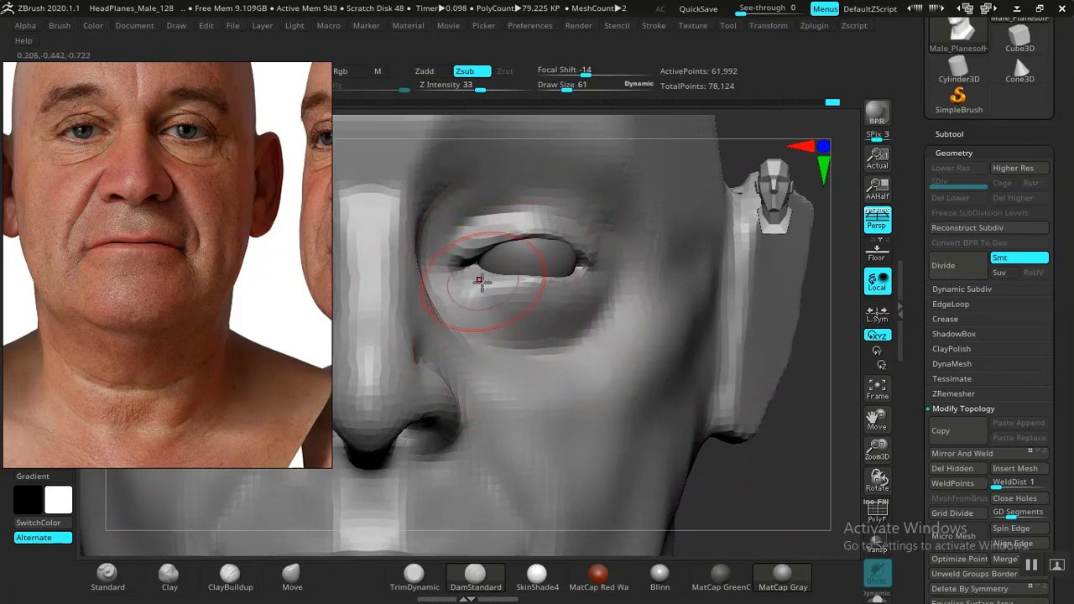
pyautogui.click(118, 583)
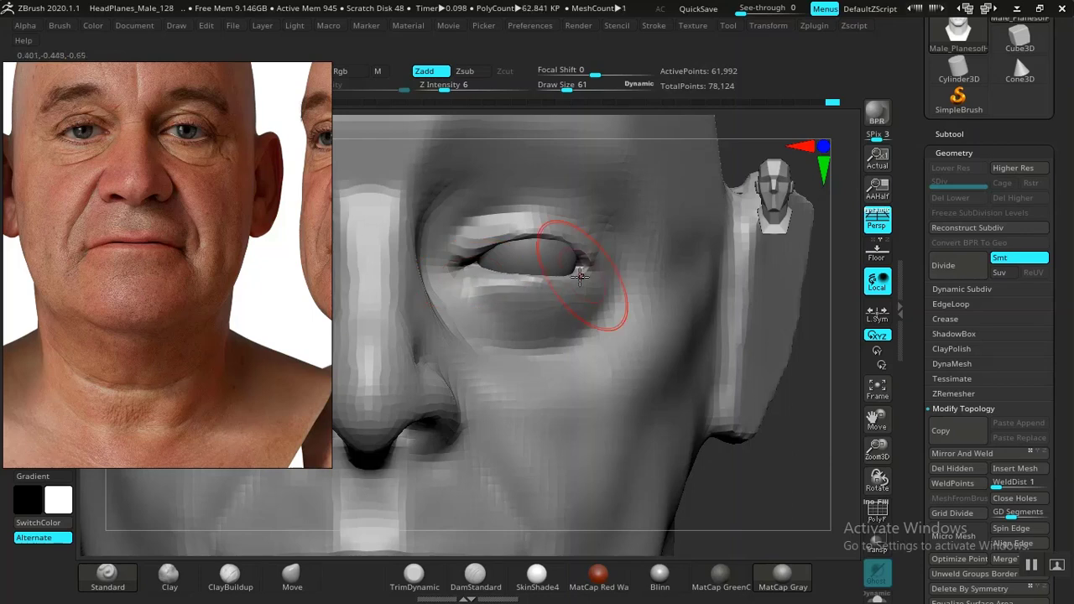
pyautogui.moveTo(522, 281); pyautogui.dragTo(458, 272)
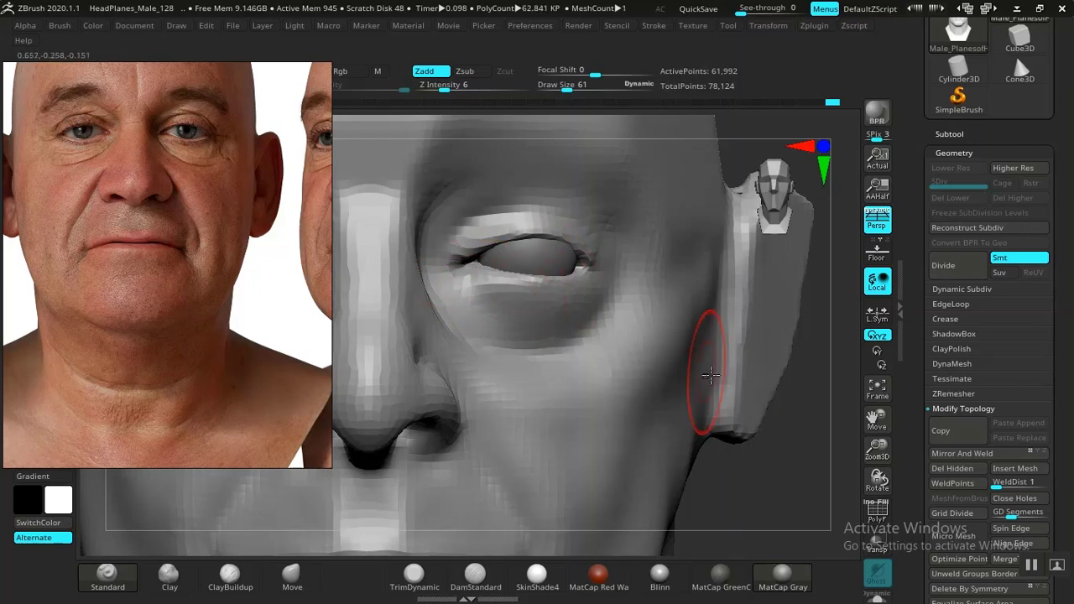
# Step: Add Standard brush volume to the fold above the upper eyelid, from the inner corner toward the outer corner
pyautogui.keyDown('alt'); pyautogui.moveTo(776, 483); pyautogui.dragTo(789, 503); pyautogui.keyUp('alt')
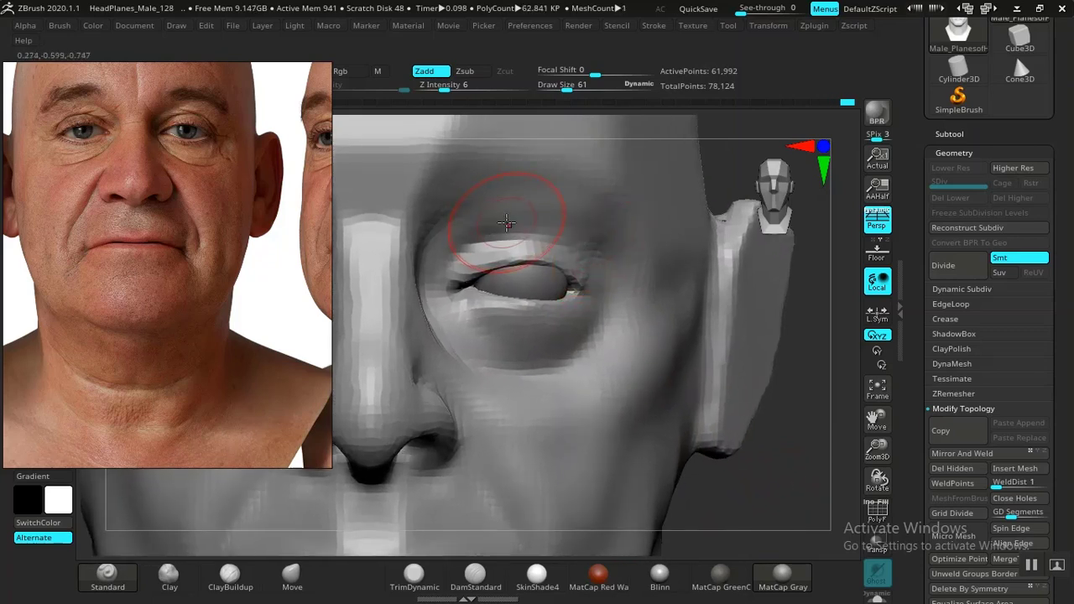
pyautogui.moveTo(467, 232); pyautogui.dragTo(449, 251)
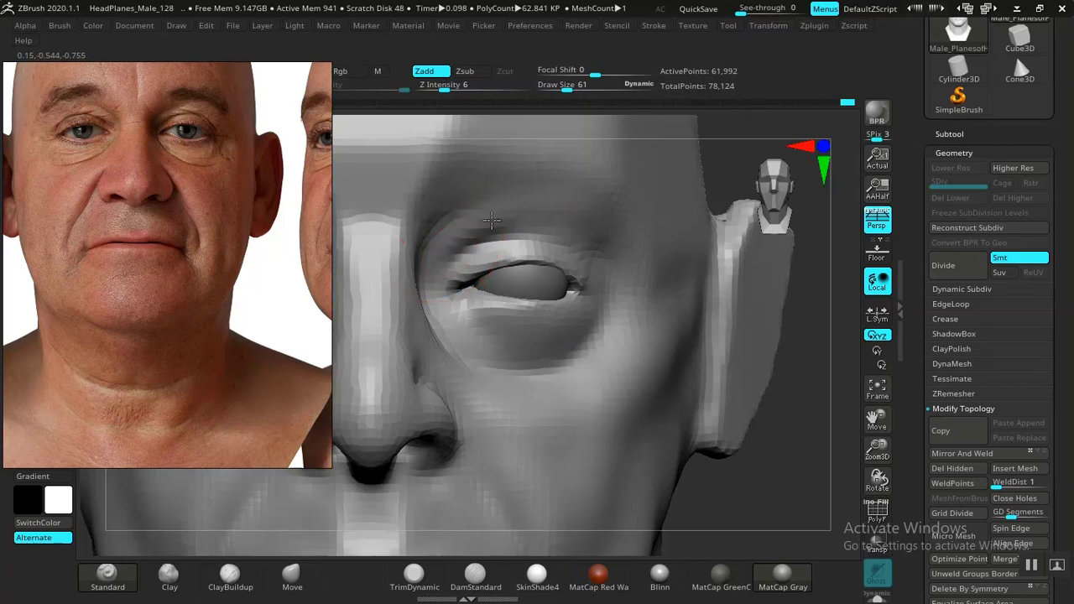
pyautogui.moveTo(572, 232)
pyautogui.mouseDown()
pyautogui.moveTo(480, 233)
pyautogui.moveTo(470, 248)
pyautogui.moveTo(577, 242)
pyautogui.mouseUp()
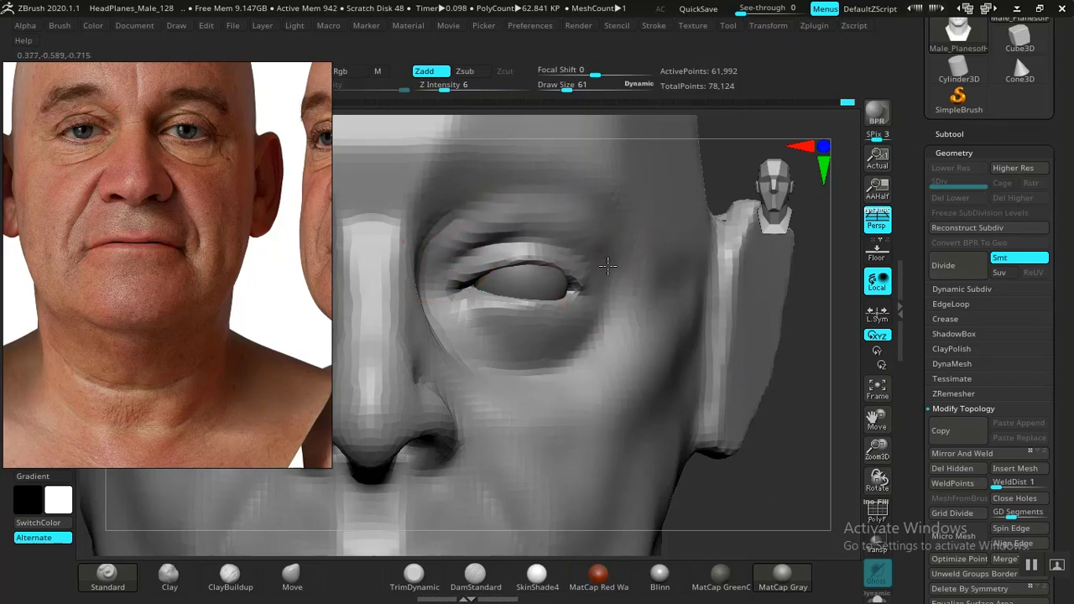
# Step: Build up the heavy skin fold between the brow and upper eyelid with ClayBuildup at draw size 61
pyautogui.click(230, 576)
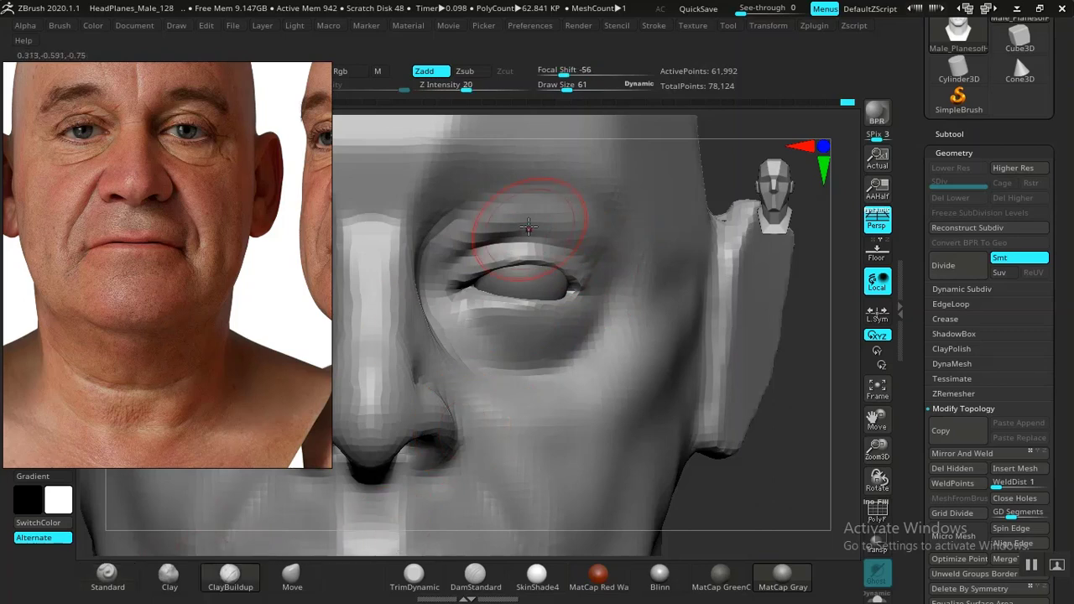
pyautogui.moveTo(577, 238); pyautogui.dragTo(517, 209)
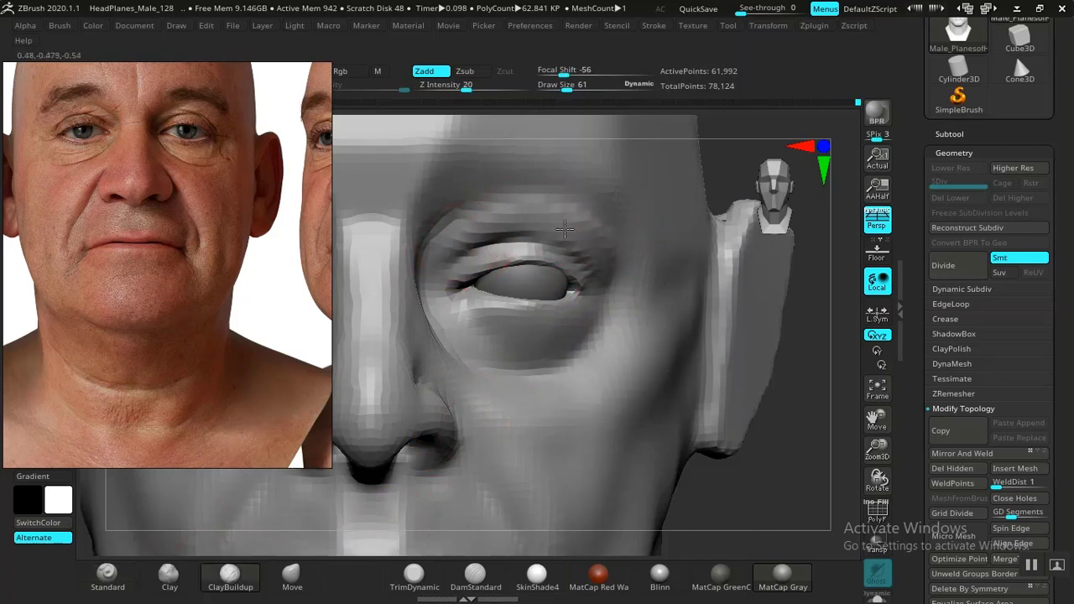
pyautogui.moveTo(565, 228); pyautogui.dragTo(471, 239)
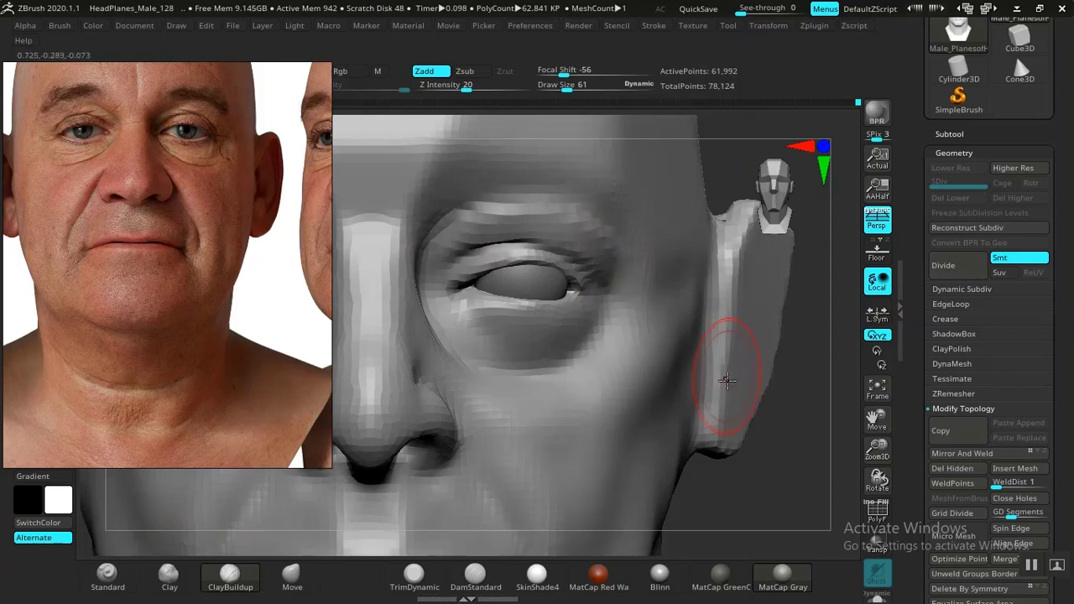
# Step: Carve the upper eyelid crease from the outer eye corner across to the inner corner with DamStandard at draw size 61
pyautogui.moveTo(698, 413)
pyautogui.keyDown('ctrl'); pyautogui.mouseDown(button='right')
pyautogui.moveTo(671, 359)
pyautogui.moveTo(692, 417)
pyautogui.moveTo(736, 391)
pyautogui.moveTo(742, 463)
pyautogui.moveTo(787, 419)
pyautogui.moveTo(804, 525)
pyautogui.mouseUp(button='right'); pyautogui.keyUp('ctrl')
pyautogui.click(475, 576)
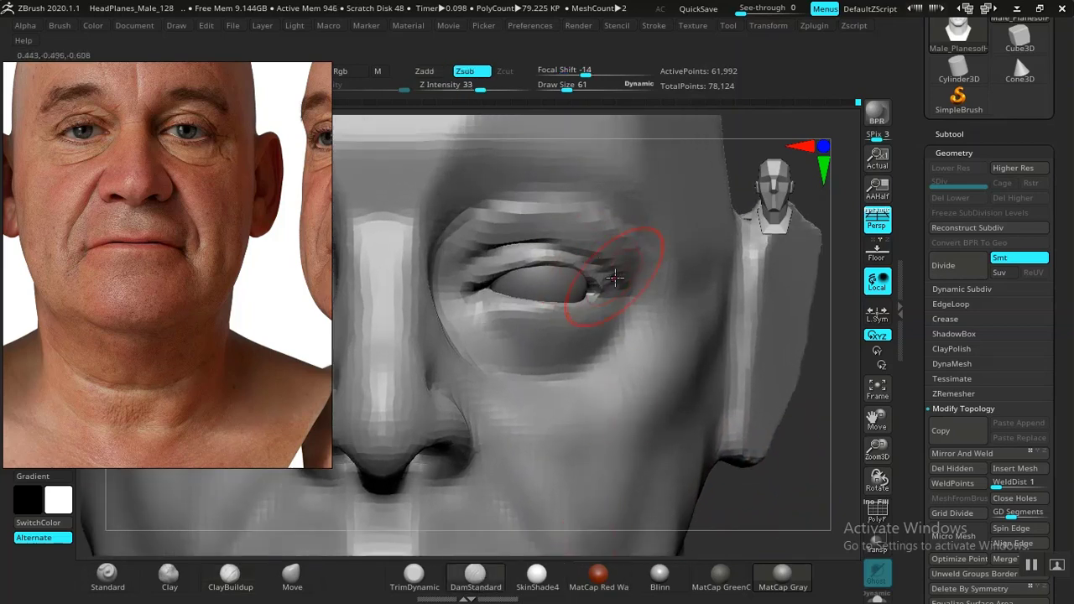
pyautogui.moveTo(621, 268)
pyautogui.mouseDown()
pyautogui.moveTo(562, 247)
pyautogui.moveTo(479, 255)
pyautogui.mouseUp()
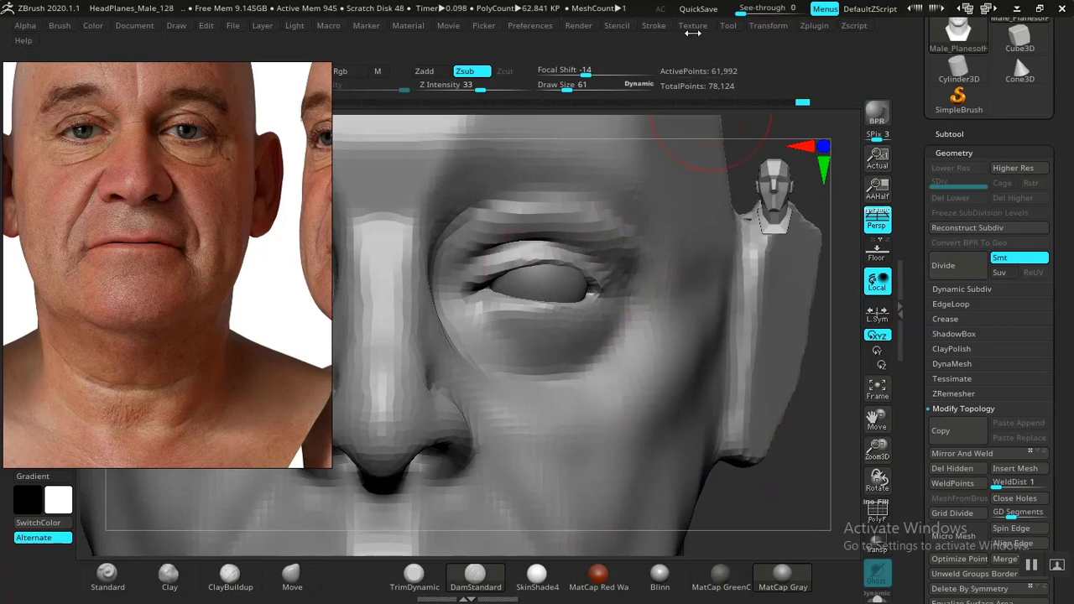
pyautogui.click(654, 27)
pyautogui.click(687, 253)
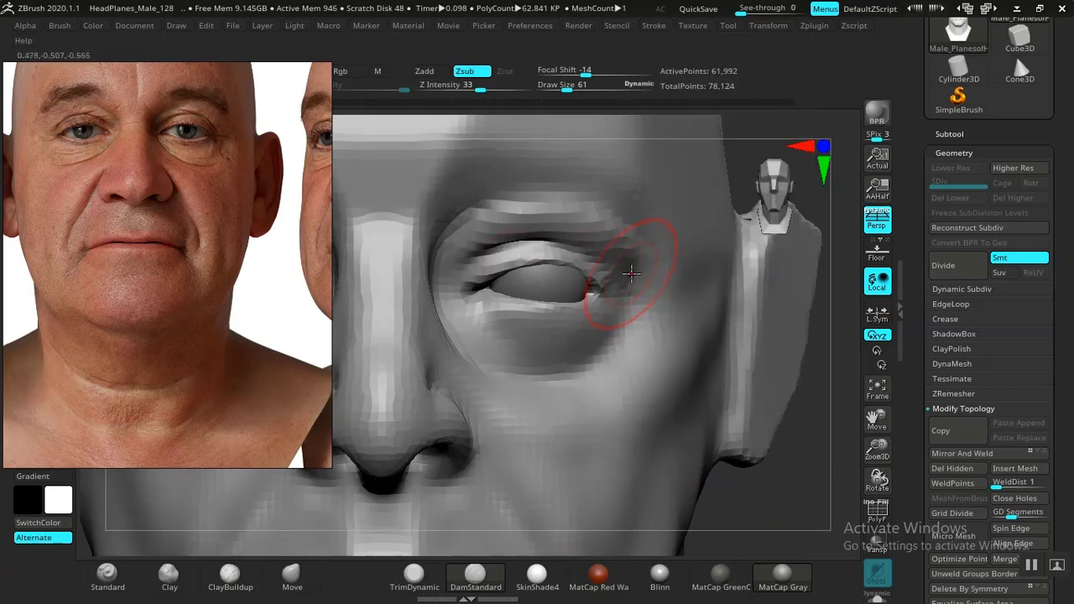
pyautogui.moveTo(631, 269); pyautogui.dragTo(581, 249)
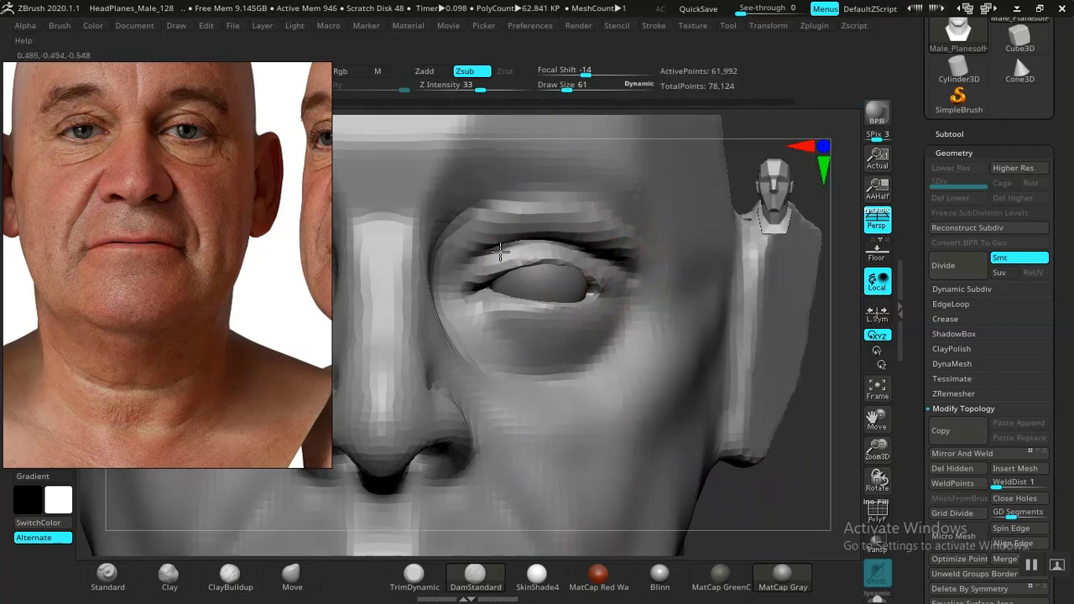
pyautogui.moveTo(479, 262); pyautogui.dragTo(449, 287)
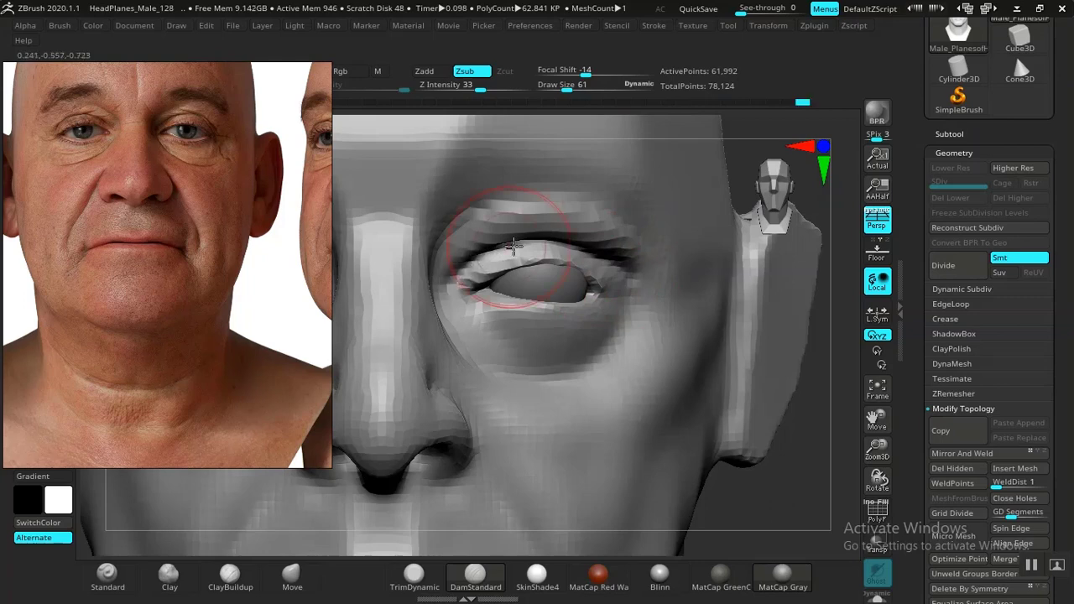
# Step: Fill and soften the outer end of the upper eyelid fold with the Clay brush and smoothing in three-quarter view
pyautogui.press('f')
pyautogui.moveTo(710, 408)
pyautogui.mouseDown()
pyautogui.moveTo(724, 444)
pyautogui.moveTo(714, 437)
pyautogui.moveTo(743, 423)
pyautogui.moveTo(763, 455)
pyautogui.moveTo(792, 462)
pyautogui.moveTo(772, 453)
pyautogui.mouseUp()
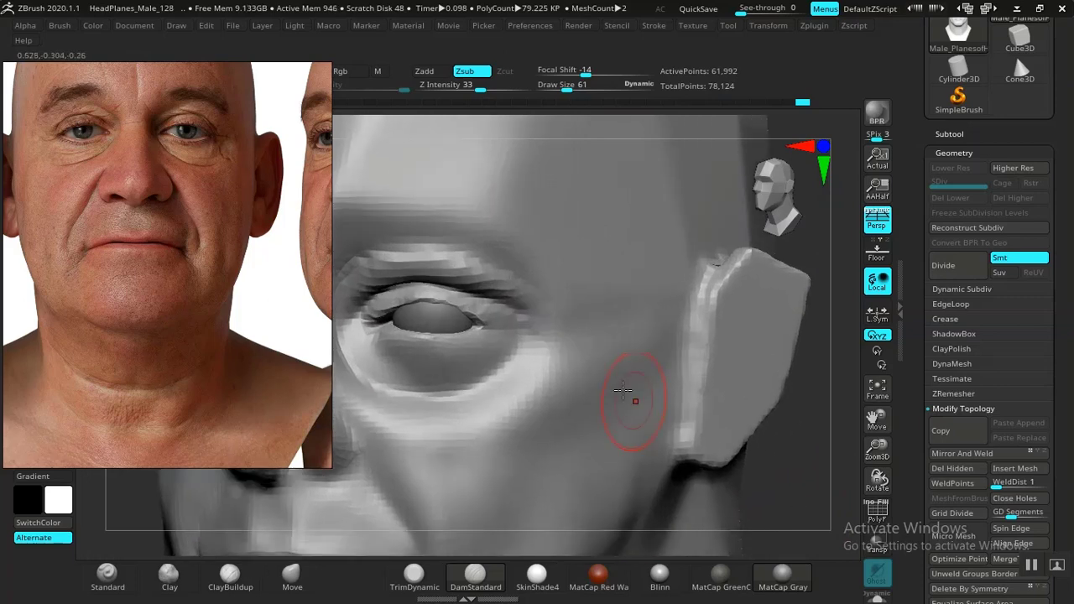
pyautogui.click(106, 575)
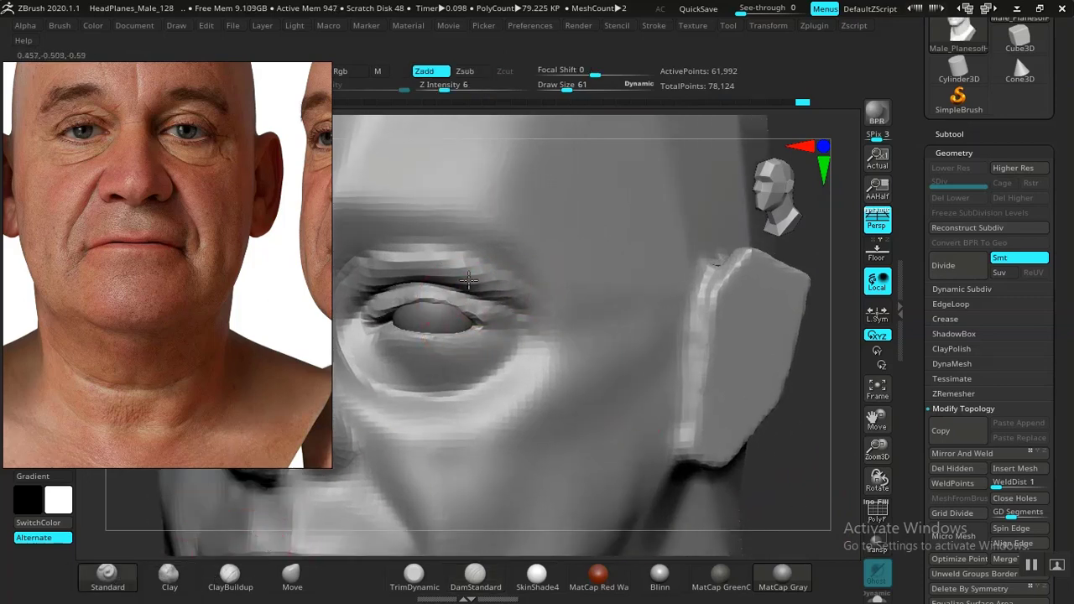
pyautogui.click(169, 576)
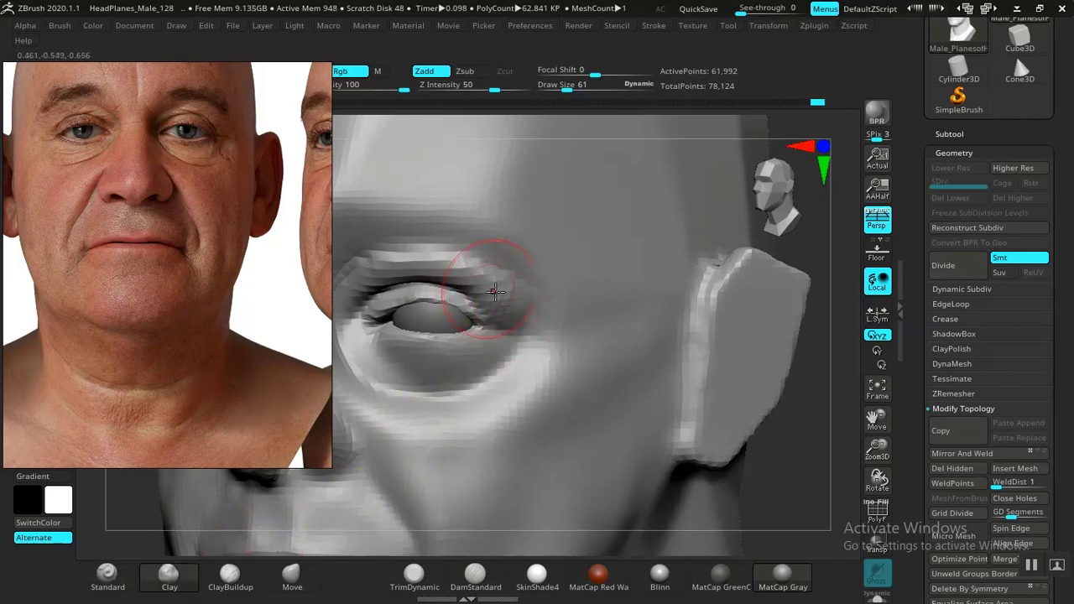
pyautogui.press('shift')
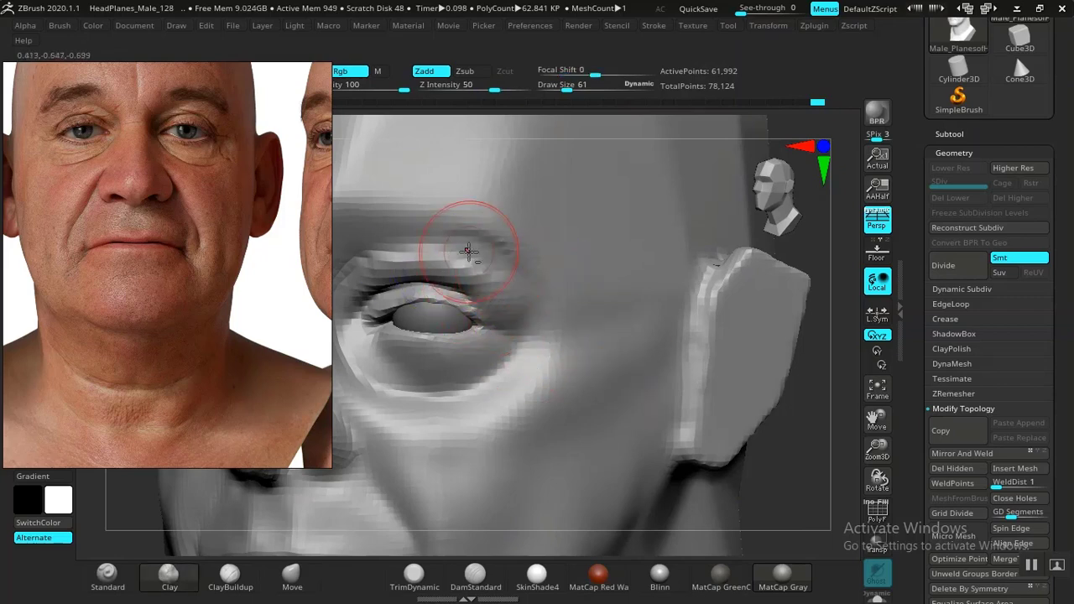
# Step: Refine the brow fold and eyelids with the Standard brush at intensity 6, checking the whole head against the front reference
pyautogui.click(107, 576)
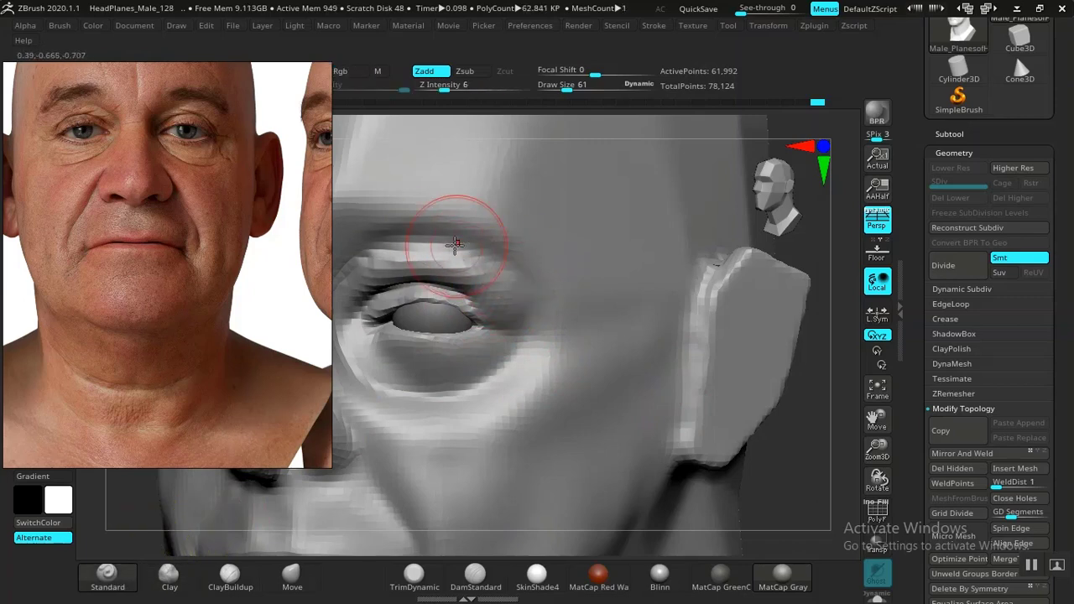
pyautogui.press('f')
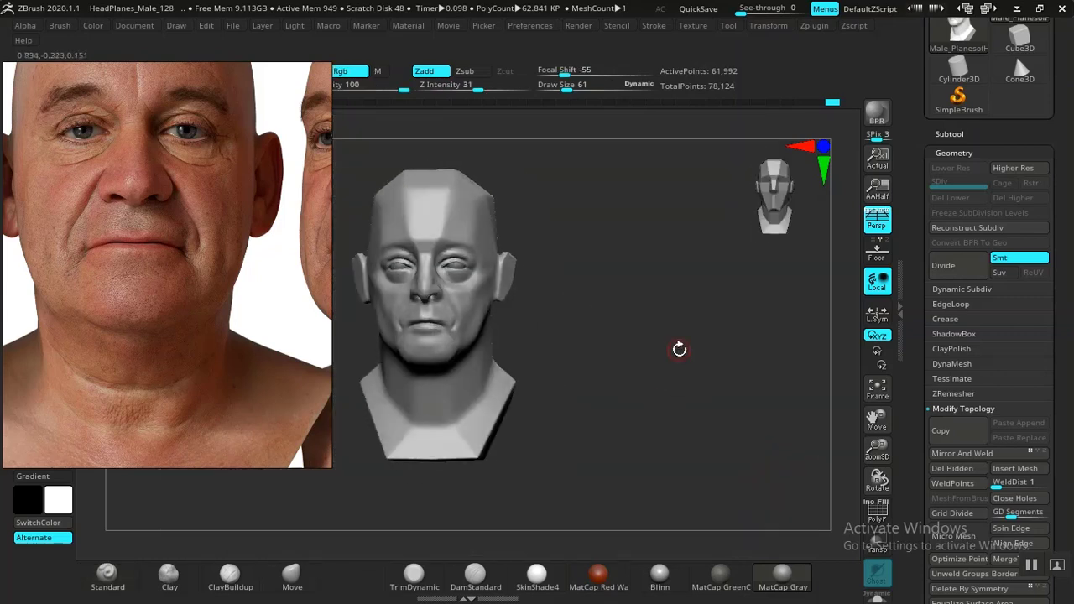
pyautogui.moveTo(680, 349)
pyautogui.keyDown('alt'); pyautogui.mouseDown()
pyautogui.moveTo(646, 364)
pyautogui.moveTo(664, 363)
pyautogui.moveTo(662, 348)
pyautogui.moveTo(686, 392)
pyautogui.moveTo(700, 389)
pyautogui.moveTo(689, 427)
pyautogui.moveTo(719, 419)
pyautogui.moveTo(740, 397)
pyautogui.moveTo(784, 403)
pyautogui.moveTo(782, 487)
pyautogui.moveTo(784, 473)
pyautogui.moveTo(792, 503)
pyautogui.moveTo(574, 429)
pyautogui.mouseUp(); pyautogui.keyUp('alt')
pyautogui.moveTo(792, 470); pyautogui.dragTo(614, 413)
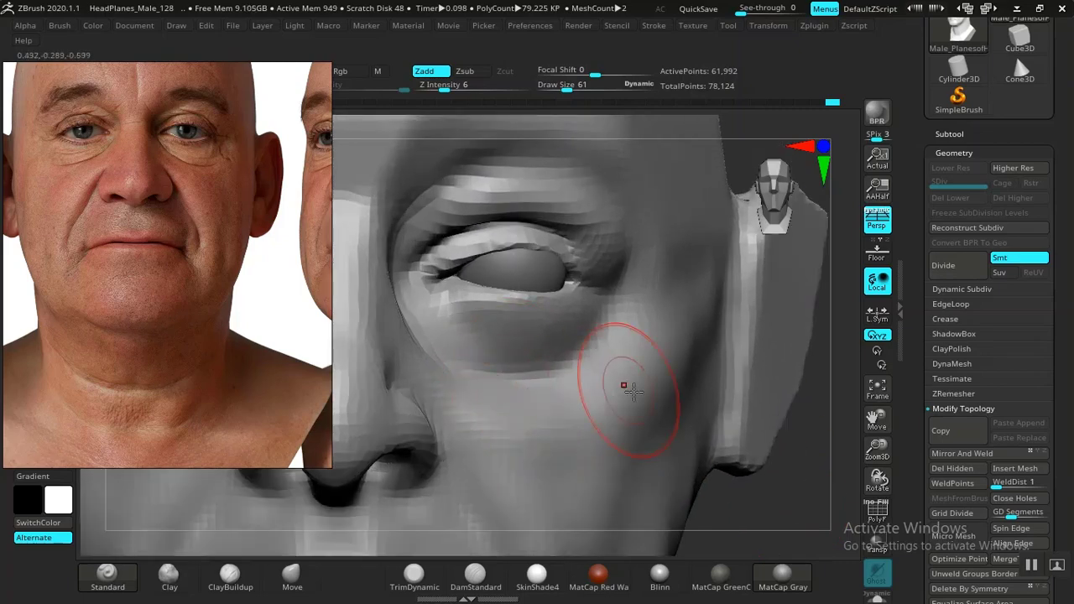
# Step: Carve around the nostril and nose wing with DamStandard at draw size 61 and smooth the area beneath the nostril
pyautogui.moveTo(789, 503)
pyautogui.keyDown('alt'); pyautogui.mouseDown()
pyautogui.moveTo(662, 370)
pyautogui.moveTo(700, 420)
pyautogui.moveTo(758, 444)
pyautogui.moveTo(789, 504)
pyautogui.mouseUp(); pyautogui.keyUp('alt')
pyautogui.keyDown('alt'); pyautogui.moveTo(715, 421); pyautogui.dragTo(827, 327); pyautogui.keyUp('alt')
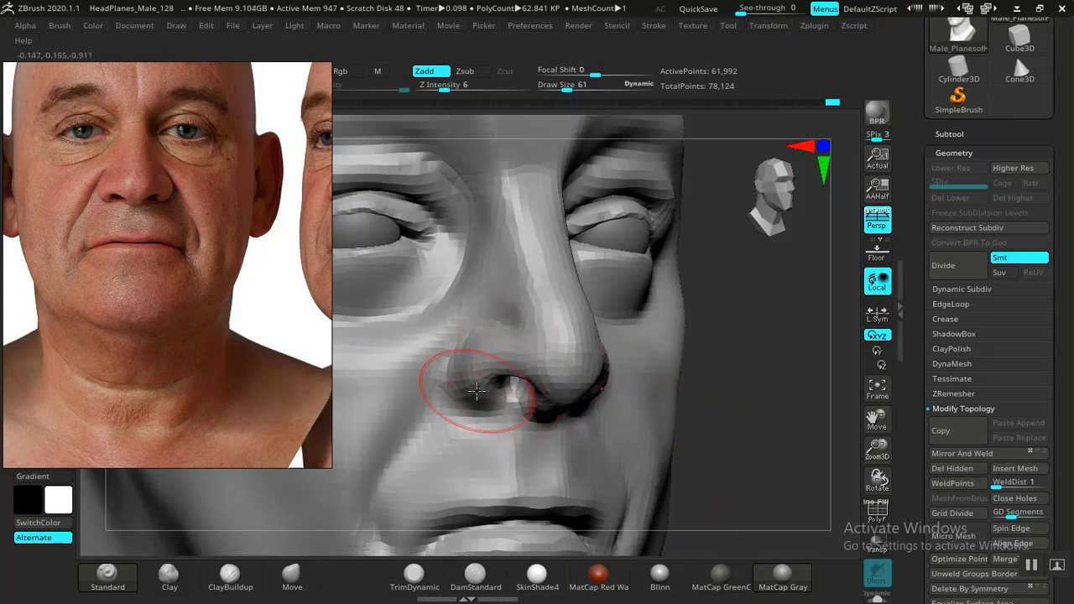
pyautogui.click(480, 576)
pyautogui.keyDown('alt'); pyautogui.moveTo(751, 422); pyautogui.dragTo(763, 462); pyautogui.keyUp('alt')
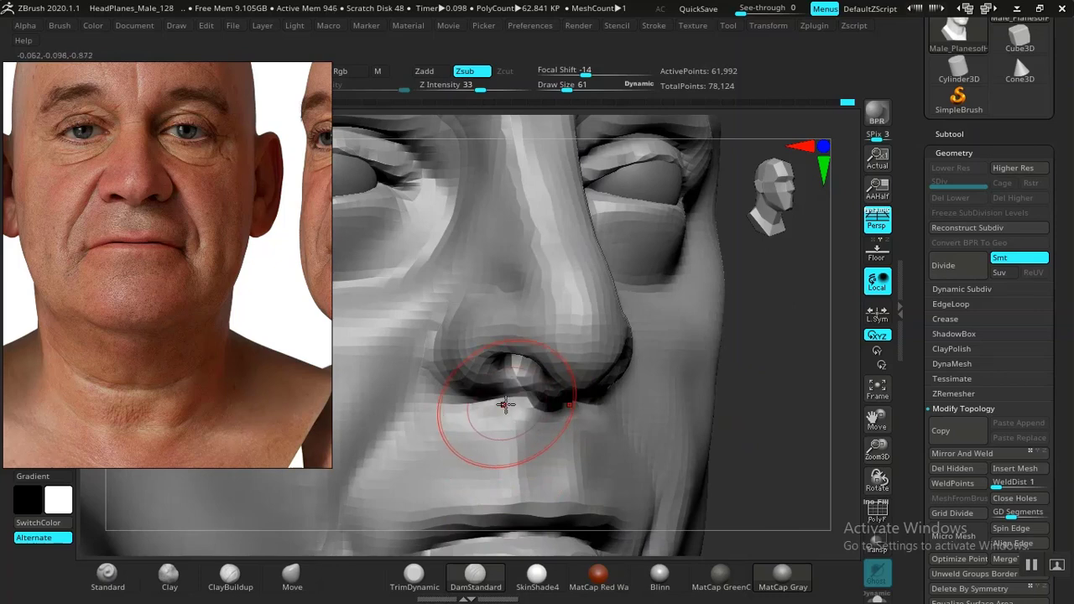
pyautogui.keyDown('shift'); pyautogui.moveTo(504, 412); pyautogui.dragTo(519, 397); pyautogui.keyUp('shift')
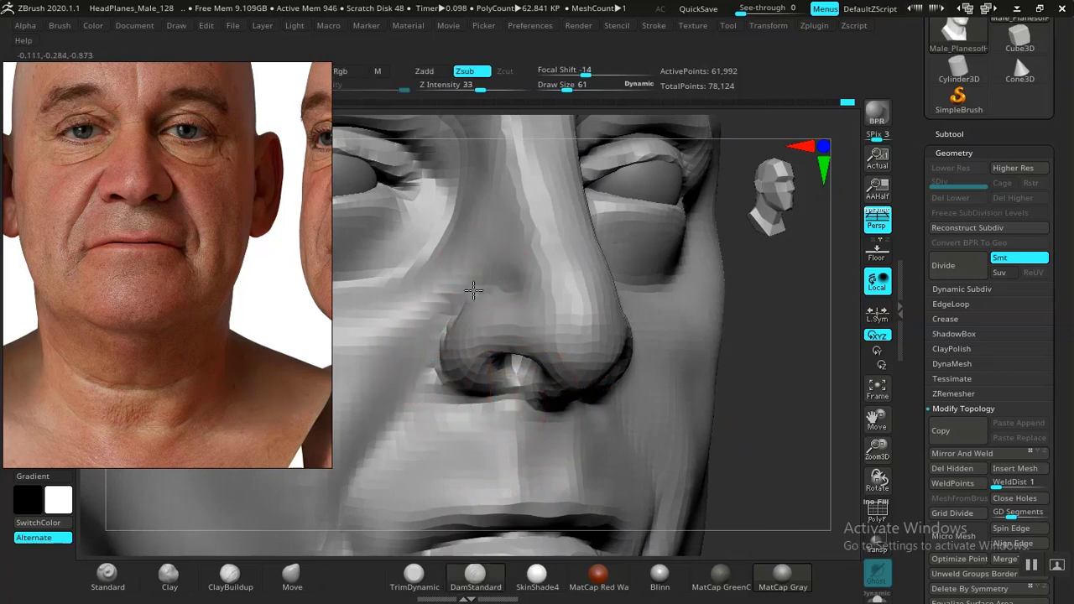
pyautogui.keyDown('alt'); pyautogui.moveTo(825, 409); pyautogui.dragTo(388, 485); pyautogui.keyUp('alt')
# Step: Carve the upper eyelid line down to the outer eye corner with DamStandard and inspect the face in profile
pyautogui.moveTo(323, 532); pyautogui.dragTo(636, 299)
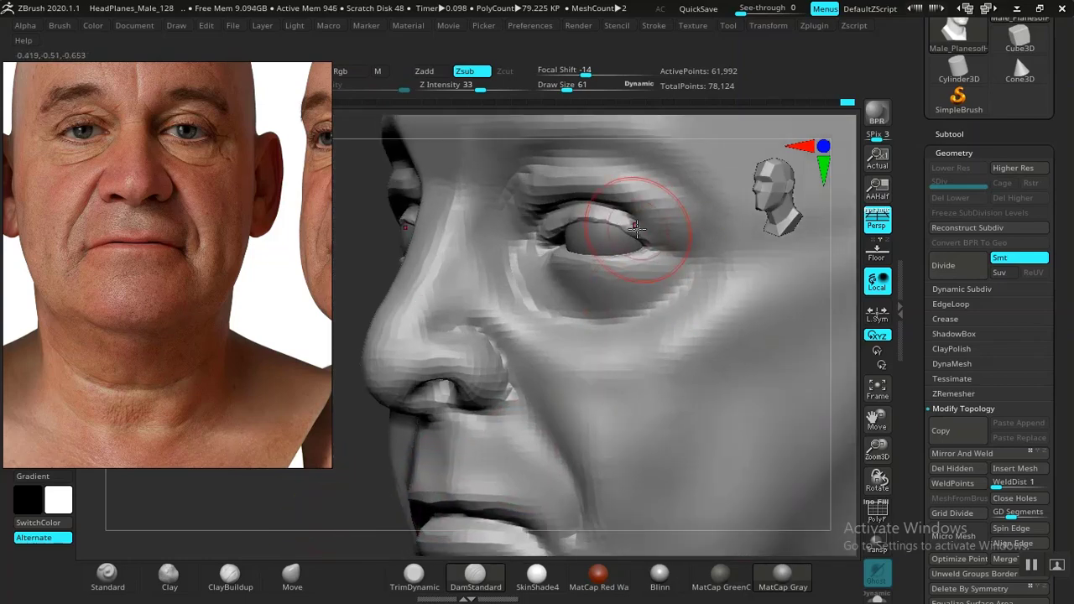
pyautogui.moveTo(666, 240); pyautogui.dragTo(645, 230)
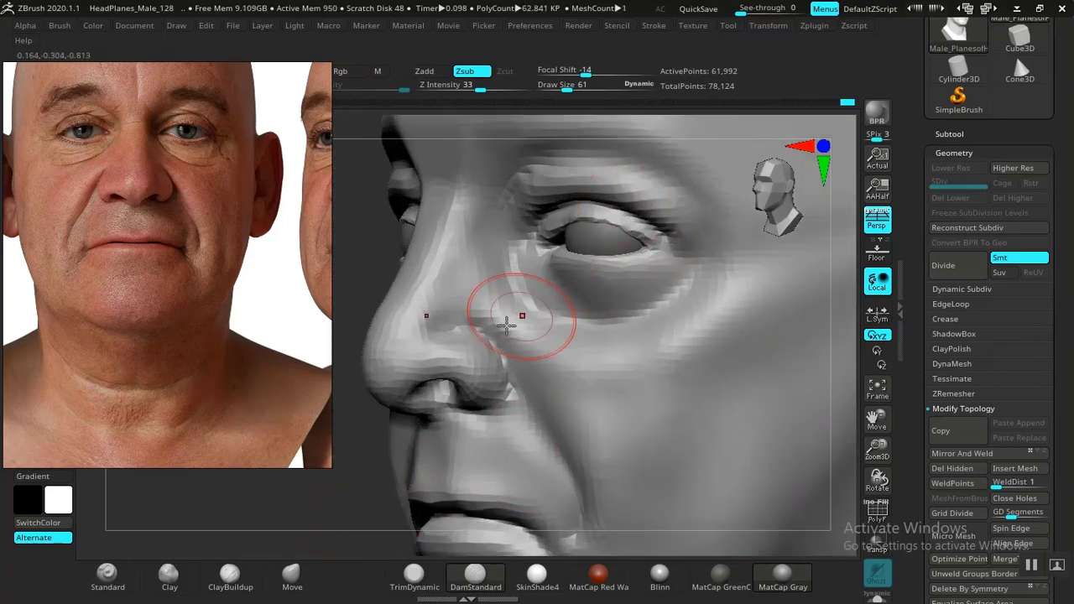
pyautogui.press('f')
pyautogui.keyDown('shift'); pyautogui.moveTo(381, 487); pyautogui.dragTo(419, 467); pyautogui.keyUp('shift')
pyautogui.keyDown('alt'); pyautogui.moveTo(716, 392); pyautogui.dragTo(714, 343); pyautogui.keyUp('alt')
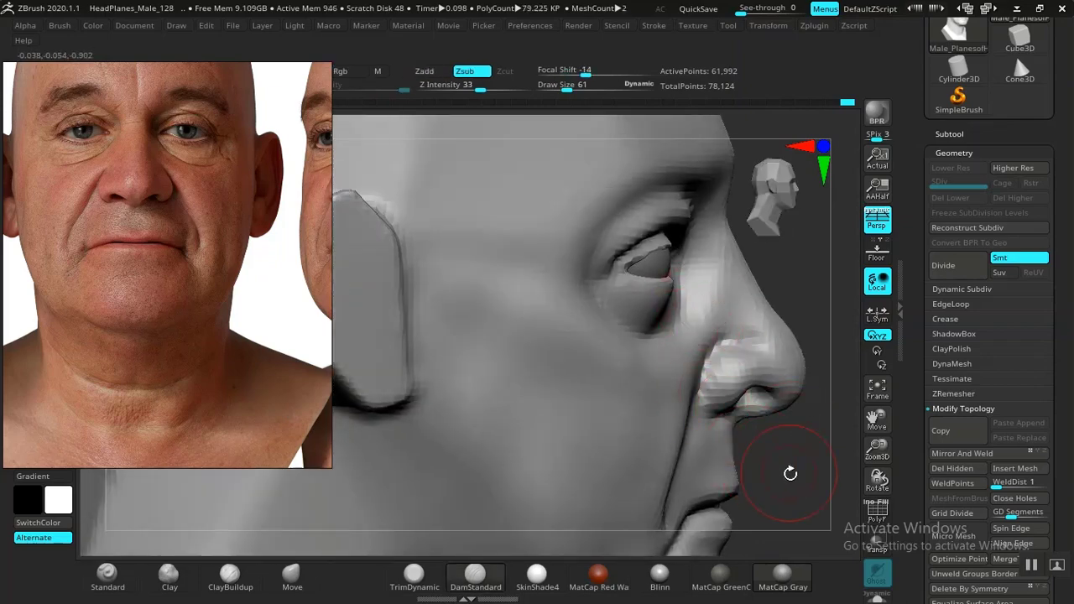
# Step: Show the three-quarter reference photo, zoom in on the head's side profile and set the draw size to 145
pyautogui.moveTo(791, 473)
pyautogui.keyDown('alt'); pyautogui.mouseDown()
pyautogui.moveTo(719, 379)
pyautogui.moveTo(742, 432)
pyautogui.moveTo(719, 400)
pyautogui.moveTo(744, 417)
pyautogui.mouseUp(); pyautogui.keyUp('alt')
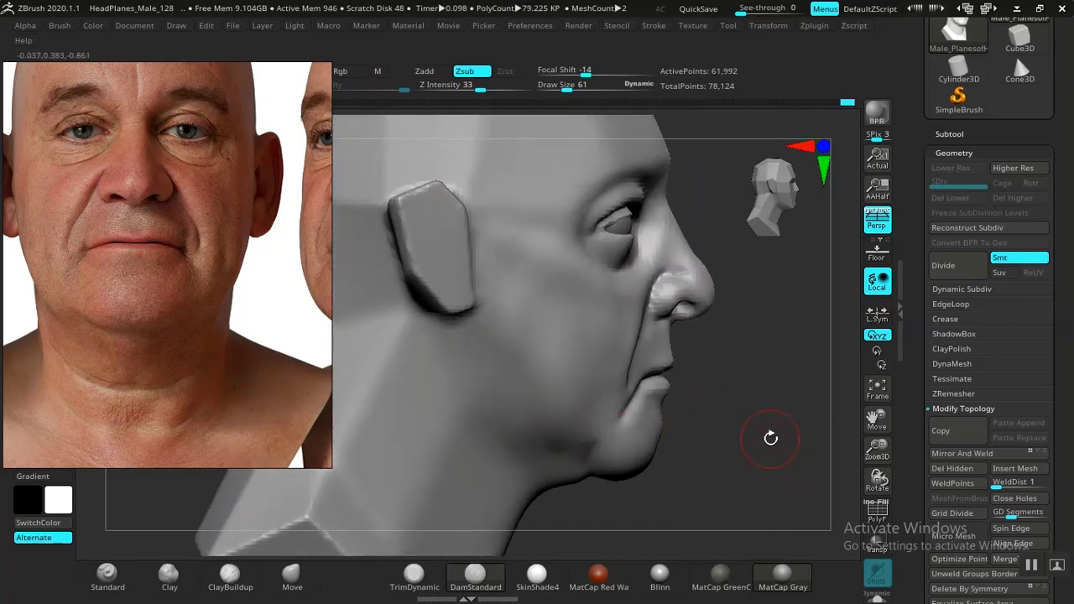
pyautogui.keyDown('alt'); pyautogui.moveTo(771, 437); pyautogui.dragTo(410, 395); pyautogui.keyUp('alt')
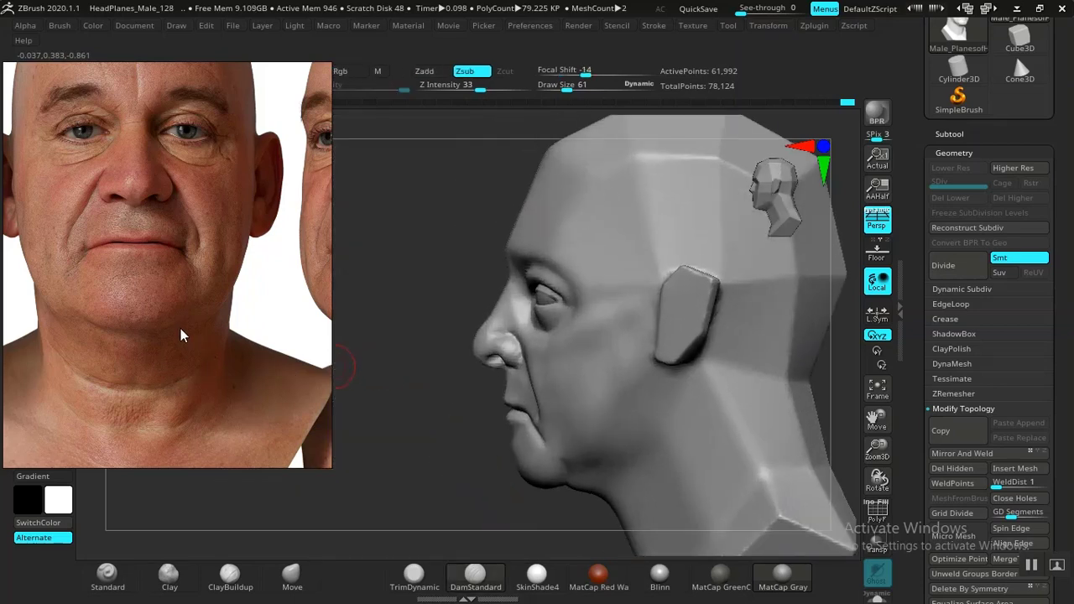
pyautogui.moveTo(180, 329); pyautogui.dragTo(63, 307, button='middle')
pyautogui.moveTo(164, 309); pyautogui.dragTo(323, 308, button='middle')
pyautogui.moveTo(16, 340); pyautogui.dragTo(168, 352, button='middle')
pyautogui.moveTo(456, 470); pyautogui.dragTo(454, 495)
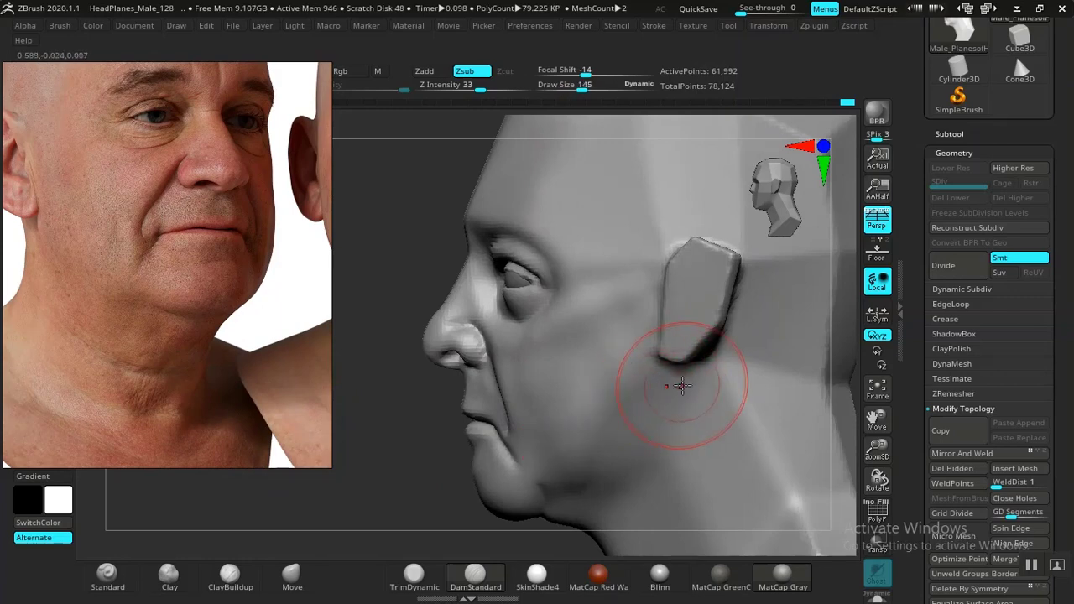
pyautogui.moveTo(680, 368)
pyautogui.mouseDown()
pyautogui.moveTo(663, 427)
pyautogui.moveTo(664, 402)
pyautogui.mouseUp()
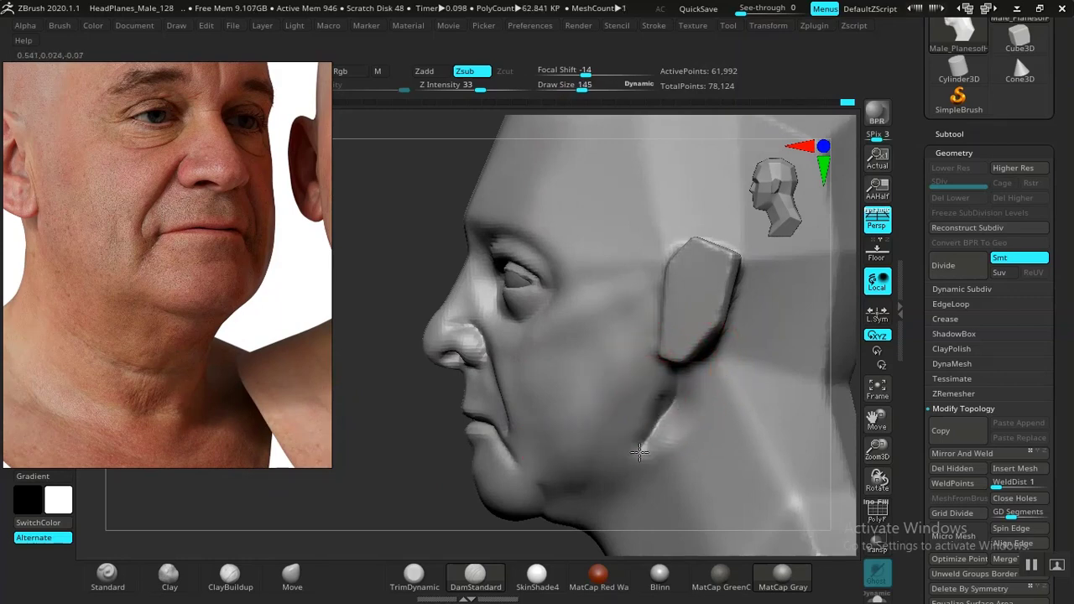
pyautogui.moveTo(640, 452); pyautogui.dragTo(594, 488)
pyautogui.hotkey('ctrl', 'z')
pyautogui.hotkey('ctrl', 'z')
pyautogui.hotkey('ctrl', 'z')
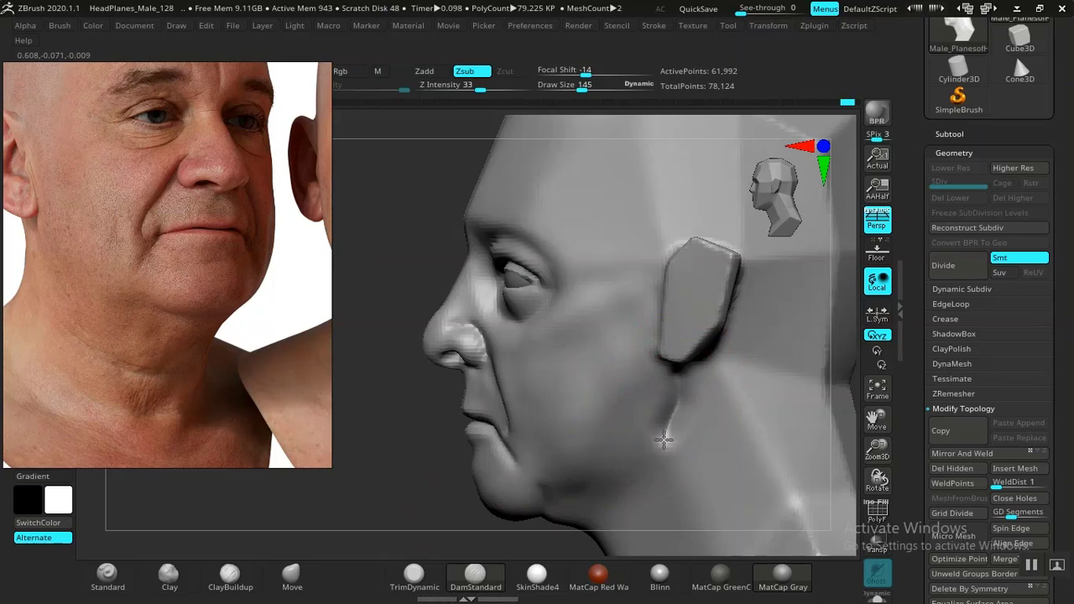
# Step: Carve a soft groove from below the earlobe down along the corner of the jaw with the DamStandard brush
pyautogui.moveTo(656, 457); pyautogui.dragTo(623, 473)
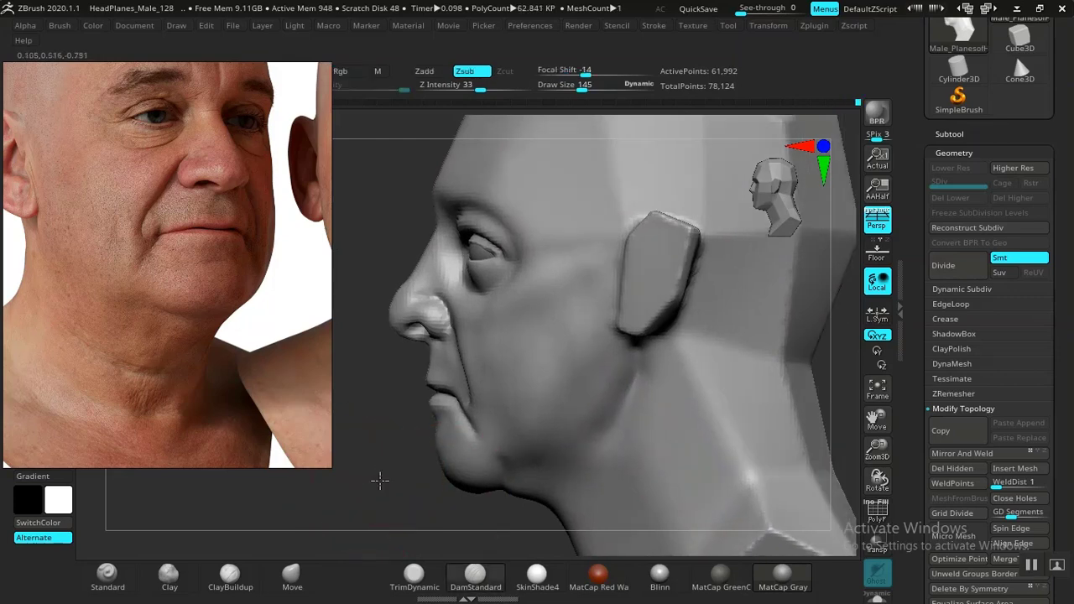
pyautogui.moveTo(377, 480)
pyautogui.mouseDown()
pyautogui.moveTo(396, 479)
pyautogui.moveTo(503, 408)
pyautogui.mouseUp()
pyautogui.moveTo(722, 396)
pyautogui.mouseDown()
pyautogui.moveTo(740, 393)
pyautogui.moveTo(726, 412)
pyautogui.moveTo(736, 422)
pyautogui.moveTo(663, 371)
pyautogui.mouseUp()
# Step: Adjust the jaw corner and the area around the ear's lower end with the Move brush
pyautogui.click(292, 576)
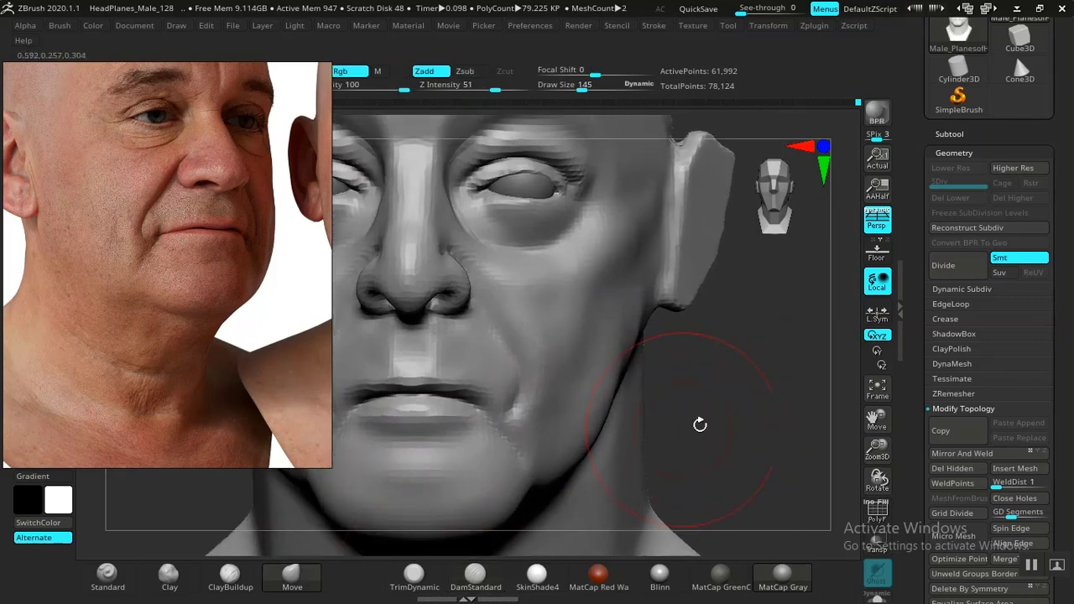
pyautogui.moveTo(697, 425)
pyautogui.mouseDown()
pyautogui.moveTo(736, 462)
pyautogui.moveTo(666, 420)
pyautogui.mouseUp()
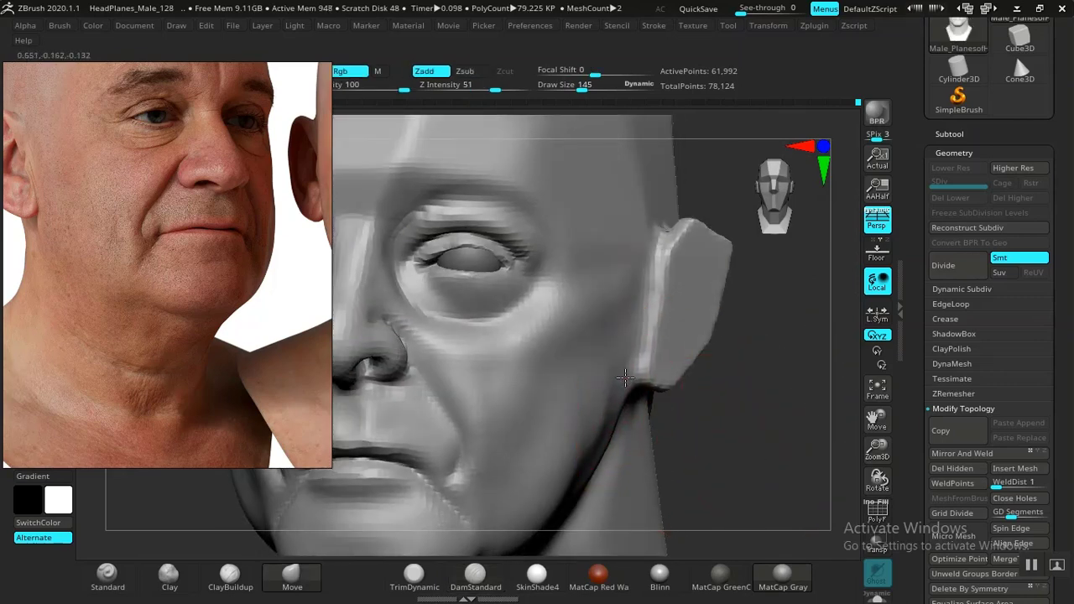
pyautogui.moveTo(743, 434)
pyautogui.mouseDown()
pyautogui.moveTo(758, 431)
pyautogui.moveTo(702, 455)
pyautogui.moveTo(737, 410)
pyautogui.moveTo(750, 424)
pyautogui.moveTo(690, 404)
pyautogui.moveTo(694, 369)
pyautogui.mouseUp()
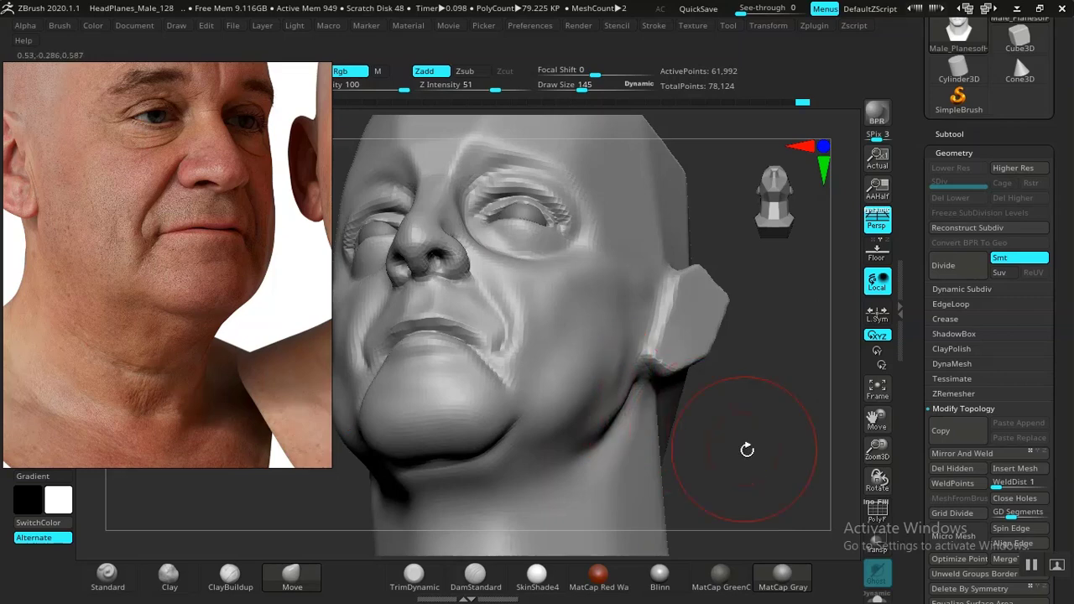
pyautogui.moveTo(747, 450)
pyautogui.mouseDown()
pyautogui.moveTo(693, 411)
pyautogui.moveTo(744, 454)
pyautogui.moveTo(763, 412)
pyautogui.moveTo(770, 450)
pyautogui.moveTo(739, 441)
pyautogui.mouseUp()
# Step: Build up volume under the jawline with the ClayBuildup brush and smooth the transition into the neck, following the frontal reference photo
pyautogui.moveTo(173, 286); pyautogui.dragTo(135, 314, button='middle')
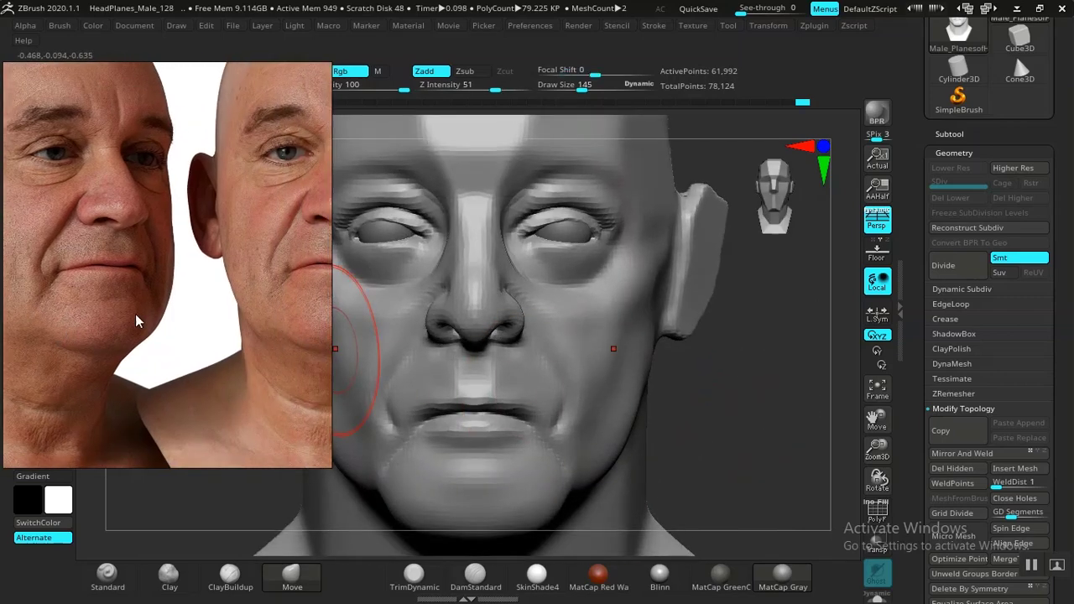
pyautogui.moveTo(291, 296); pyautogui.dragTo(190, 304, button='middle')
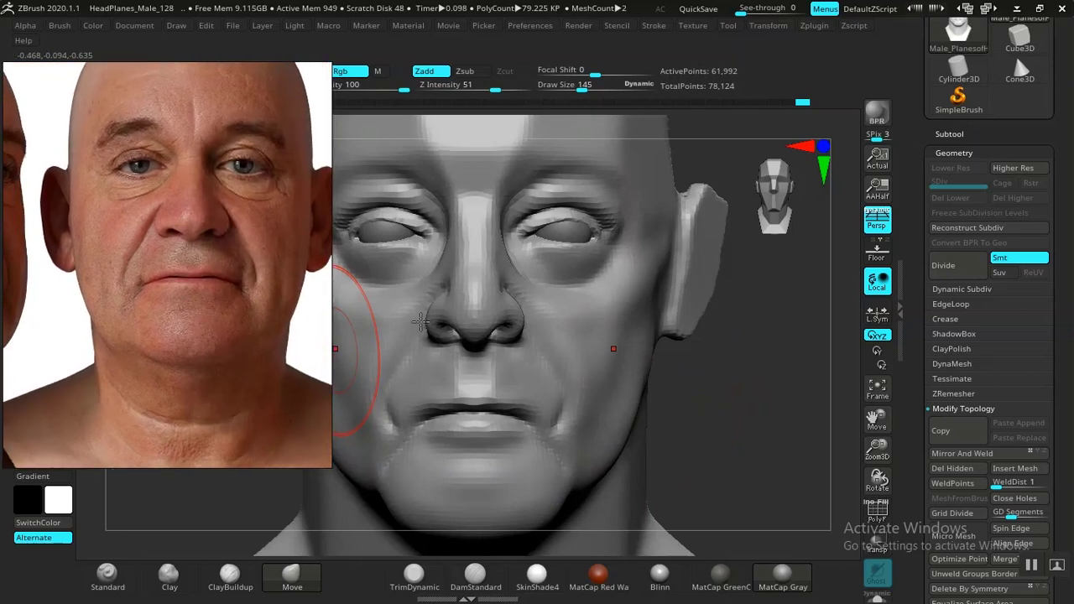
pyautogui.moveTo(752, 414)
pyautogui.mouseDown()
pyautogui.moveTo(748, 365)
pyautogui.moveTo(746, 391)
pyautogui.moveTo(737, 371)
pyautogui.mouseUp()
pyautogui.moveTo(407, 386)
pyautogui.mouseDown()
pyautogui.moveTo(434, 369)
pyautogui.moveTo(439, 345)
pyautogui.moveTo(441, 383)
pyautogui.moveTo(439, 372)
pyautogui.moveTo(459, 383)
pyautogui.moveTo(367, 511)
pyautogui.mouseUp()
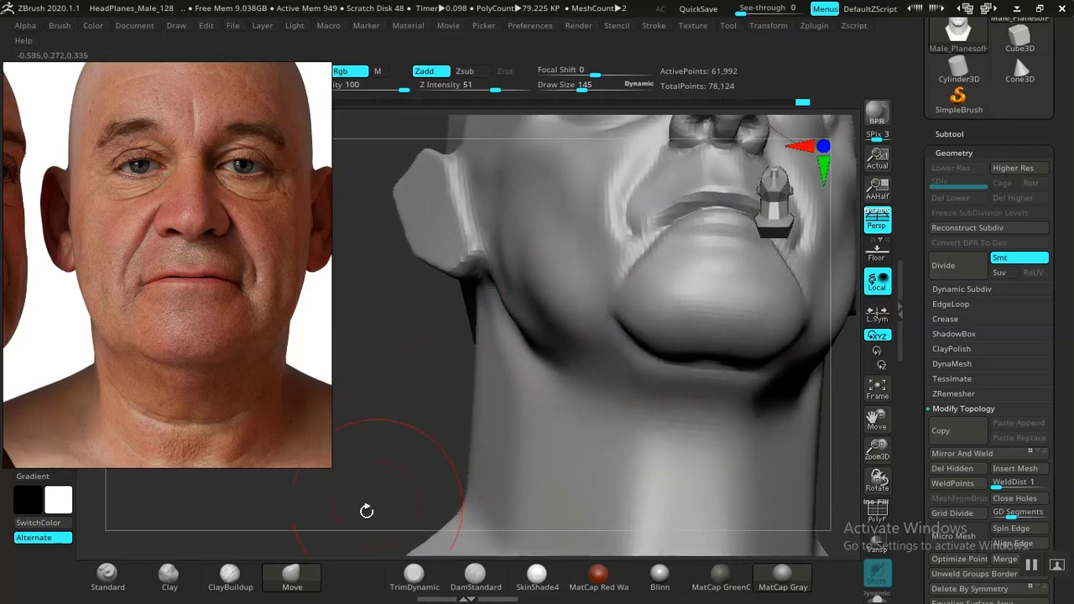
pyautogui.click(233, 586)
pyautogui.moveTo(394, 446); pyautogui.dragTo(403, 426)
pyautogui.moveTo(532, 316)
pyautogui.mouseDown()
pyautogui.moveTo(569, 319)
pyautogui.moveTo(520, 304)
pyautogui.moveTo(549, 305)
pyautogui.moveTo(580, 347)
pyautogui.moveTo(539, 297)
pyautogui.moveTo(611, 365)
pyautogui.mouseUp()
pyautogui.keyDown('shift'); pyautogui.moveTo(555, 346); pyautogui.dragTo(547, 342); pyautogui.keyUp('shift')
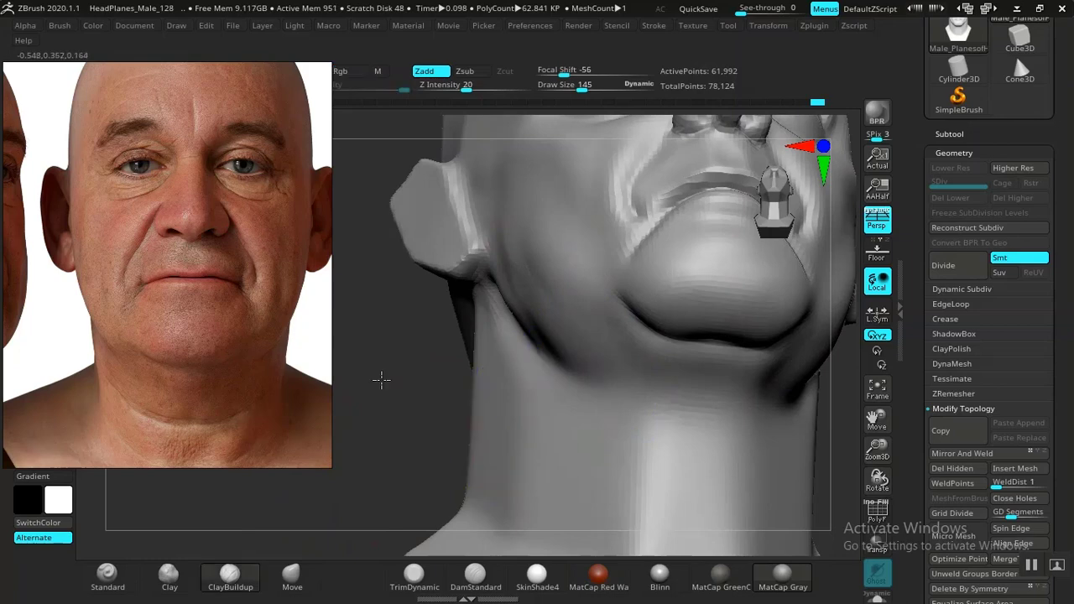
# Step: Prepare for smoothing the skull by setting the draw size to 189 and the Smooth brush's Z Intensity to 60
pyautogui.moveTo(381, 379)
pyautogui.keyDown('alt'); pyautogui.mouseDown()
pyautogui.moveTo(412, 418)
pyautogui.moveTo(380, 365)
pyautogui.moveTo(417, 355)
pyautogui.moveTo(418, 420)
pyautogui.moveTo(421, 409)
pyautogui.moveTo(434, 486)
pyautogui.mouseUp(); pyautogui.keyUp('alt')
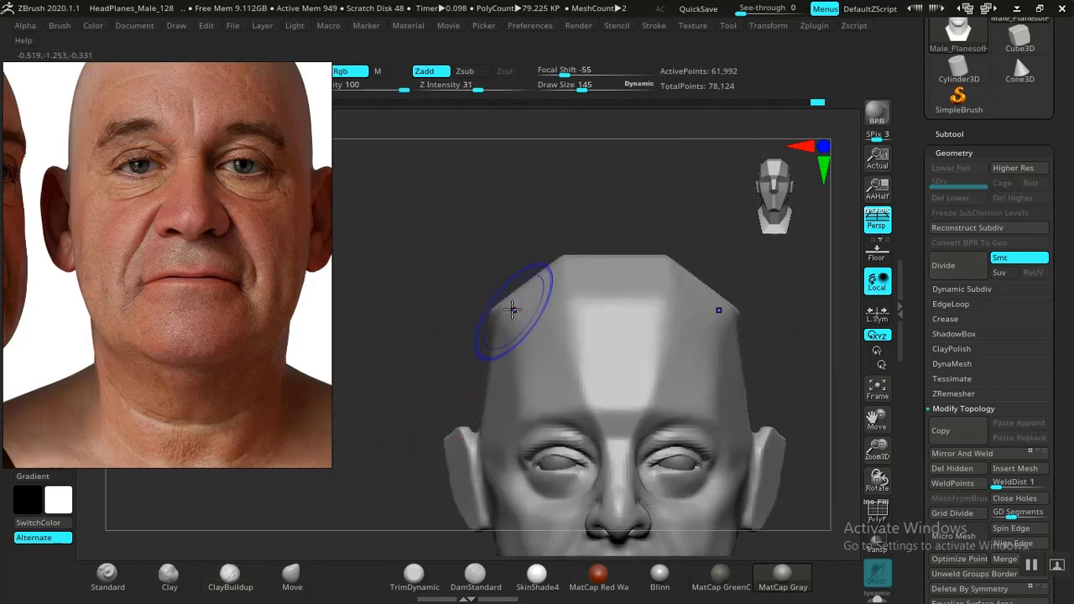
pyautogui.moveTo(499, 323); pyautogui.dragTo(462, 303)
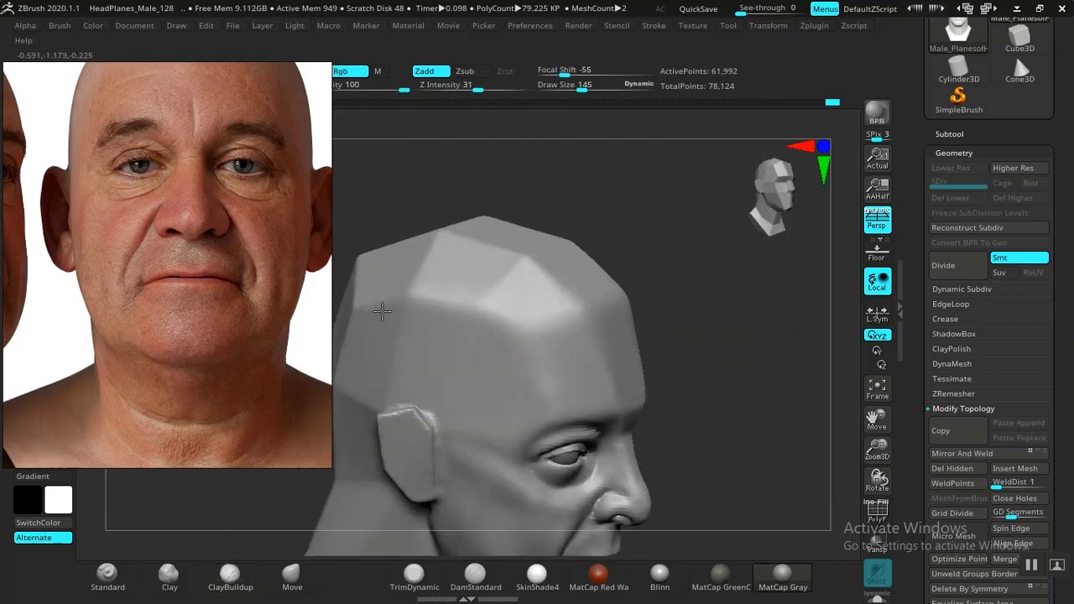
pyautogui.press('b')
pyautogui.press('c')
pyautogui.press('b')
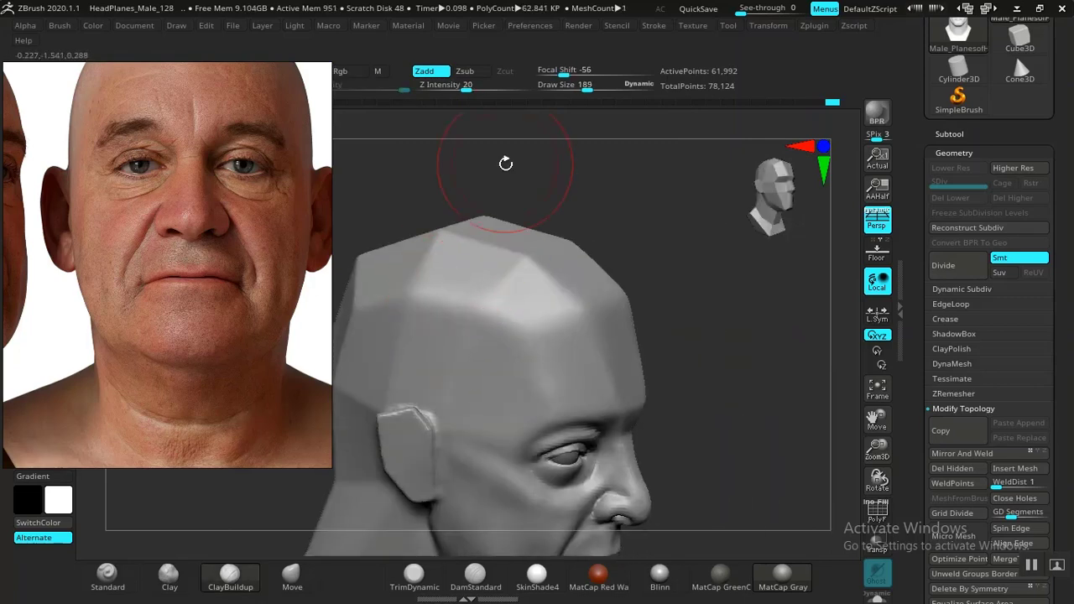
pyautogui.moveTo(470, 85); pyautogui.dragTo(502, 84)
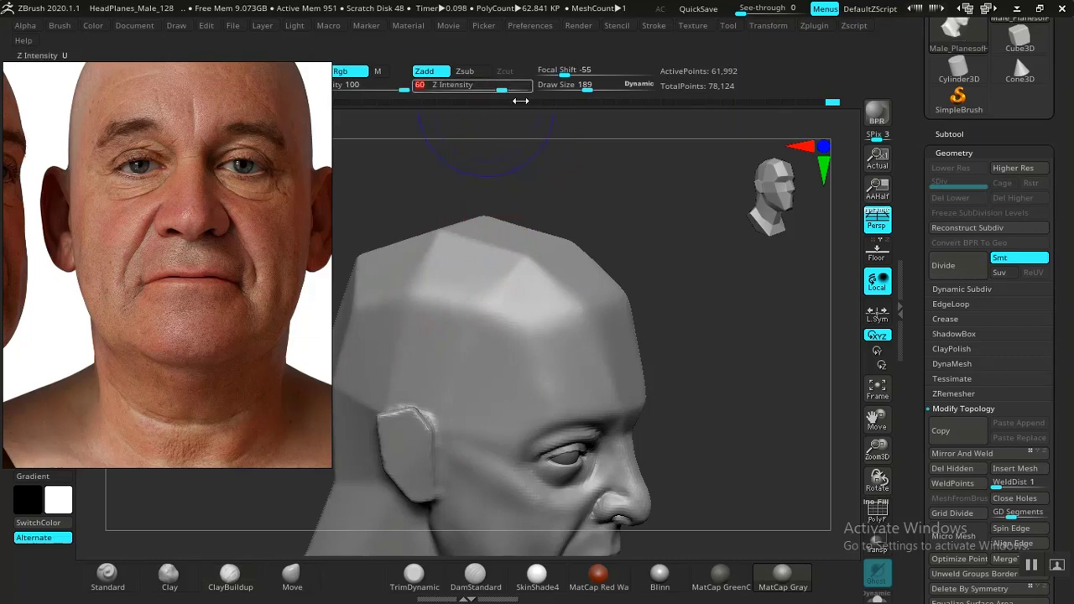
# Step: Smooth the hard facets on the top and side of the skull into a rounded cranium
pyautogui.moveTo(756, 281)
pyautogui.mouseDown()
pyautogui.moveTo(643, 350)
pyautogui.moveTo(634, 319)
pyautogui.mouseUp()
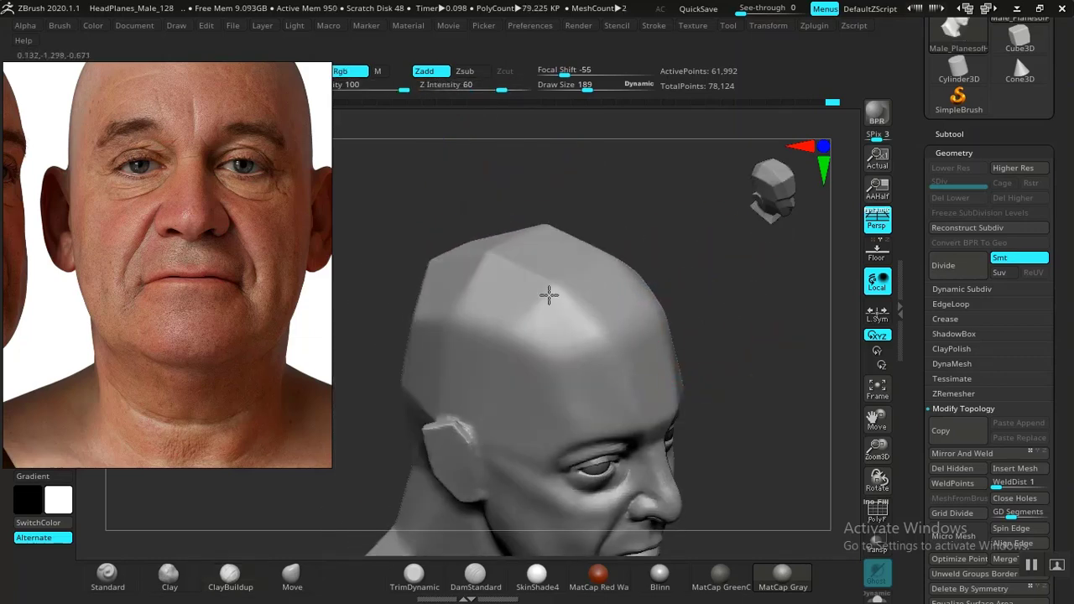
pyautogui.keyDown('shift'); pyautogui.moveTo(444, 276); pyautogui.dragTo(501, 326); pyautogui.keyUp('shift')
pyautogui.moveTo(671, 251); pyautogui.dragTo(730, 218)
pyautogui.moveTo(630, 252); pyautogui.dragTo(654, 231)
pyautogui.press('shift')
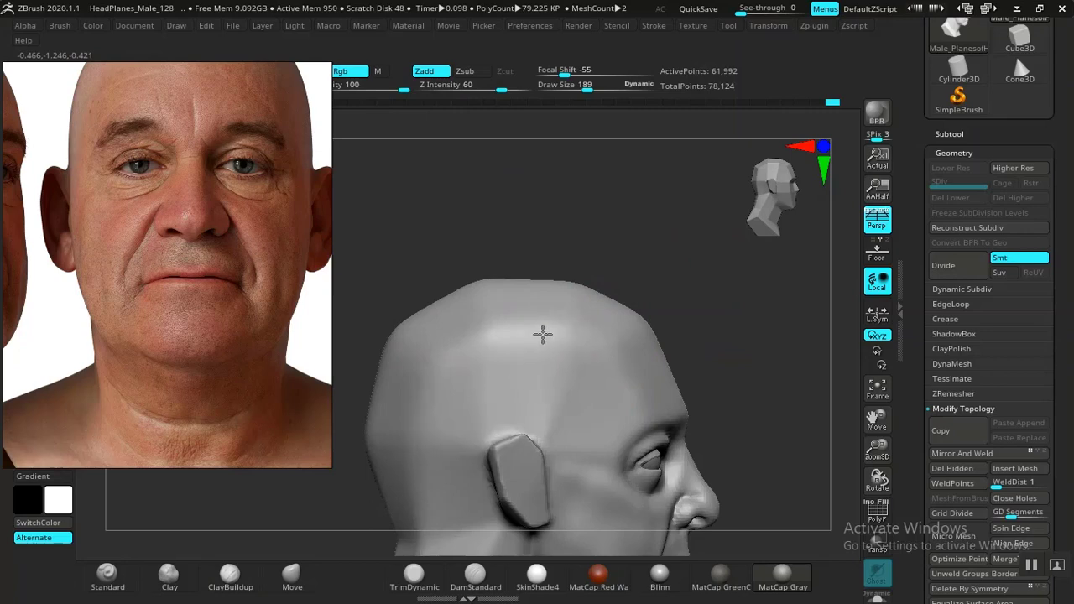
pyautogui.moveTo(746, 347)
pyautogui.mouseDown()
pyautogui.moveTo(660, 321)
pyautogui.moveTo(630, 325)
pyautogui.moveTo(741, 387)
pyautogui.moveTo(697, 324)
pyautogui.moveTo(734, 352)
pyautogui.mouseUp()
pyautogui.moveTo(735, 352)
pyautogui.mouseDown()
pyautogui.moveTo(707, 347)
pyautogui.moveTo(730, 349)
pyautogui.mouseUp()
# Step: Smooth the cheek surface beneath the eye bags with the draw size set to 101
pyautogui.moveTo(733, 419)
pyautogui.mouseDown()
pyautogui.moveTo(786, 448)
pyautogui.moveTo(729, 449)
pyautogui.moveTo(751, 448)
pyautogui.moveTo(760, 361)
pyautogui.moveTo(732, 211)
pyautogui.mouseUp()
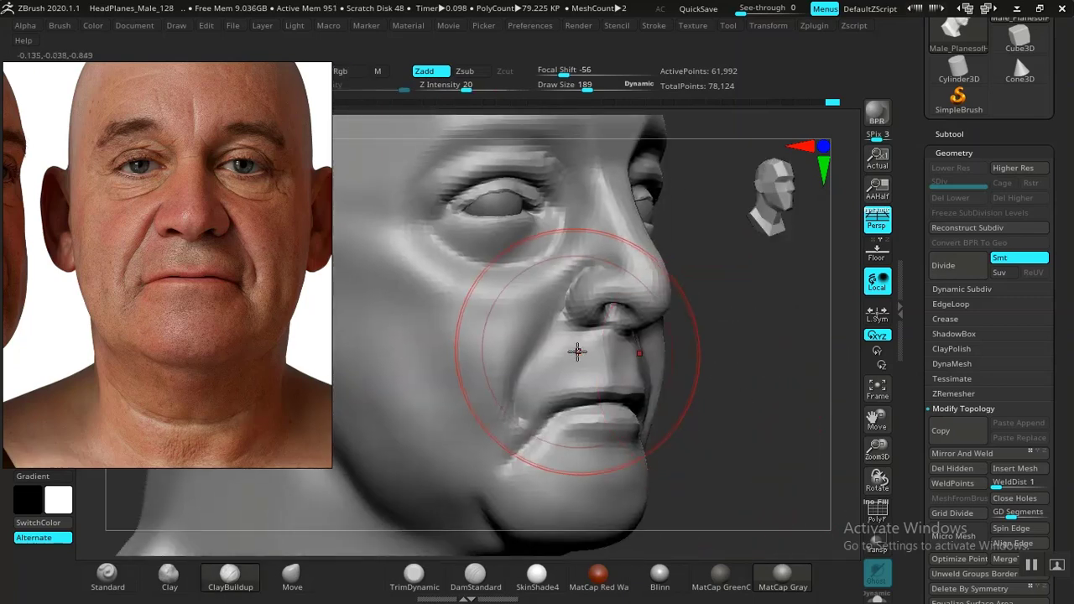
pyautogui.moveTo(785, 346); pyautogui.dragTo(515, 415)
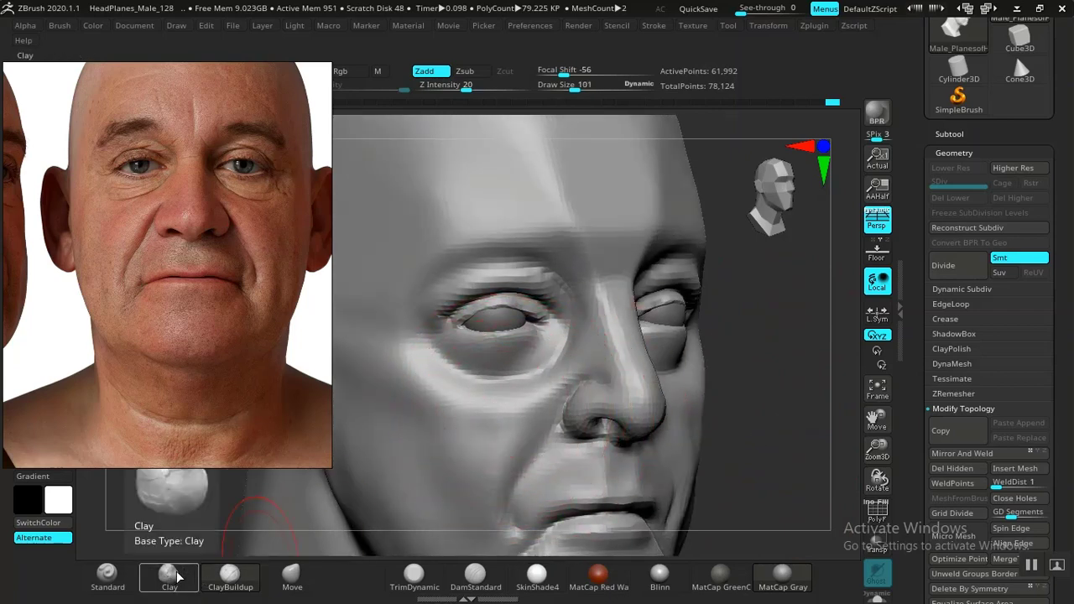
pyautogui.moveTo(786, 427)
pyautogui.keyDown('alt'); pyautogui.mouseDown()
pyautogui.moveTo(779, 420)
pyautogui.moveTo(774, 435)
pyautogui.mouseUp(); pyautogui.keyUp('alt')
pyautogui.keyDown('alt'); pyautogui.moveTo(847, 392); pyautogui.dragTo(792, 250); pyautogui.keyUp('alt')
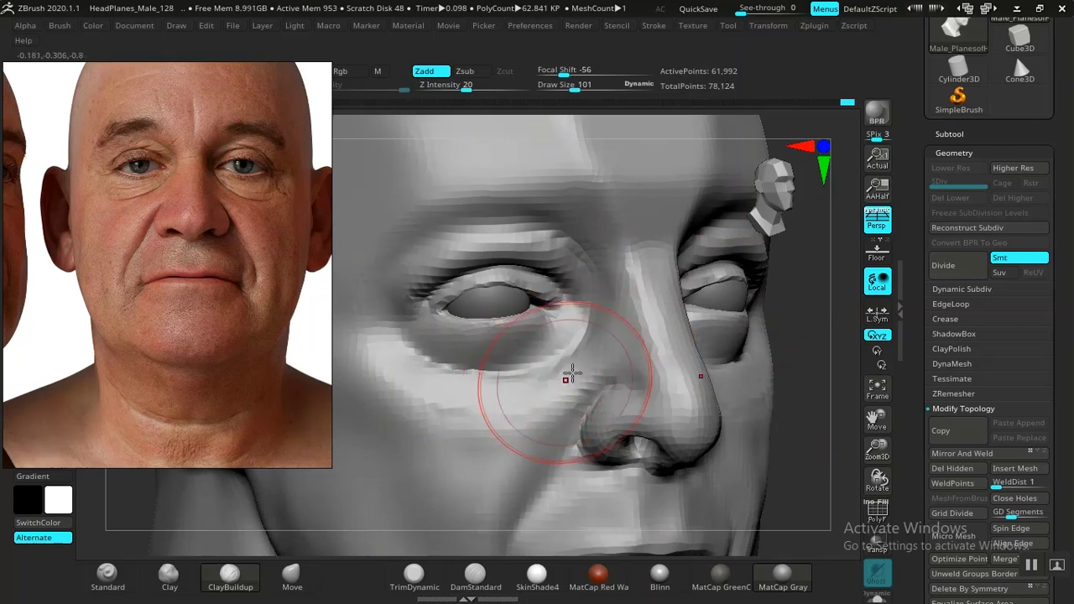
pyautogui.keyDown('shift'); pyautogui.moveTo(453, 395); pyautogui.dragTo(453, 385); pyautogui.keyUp('shift')
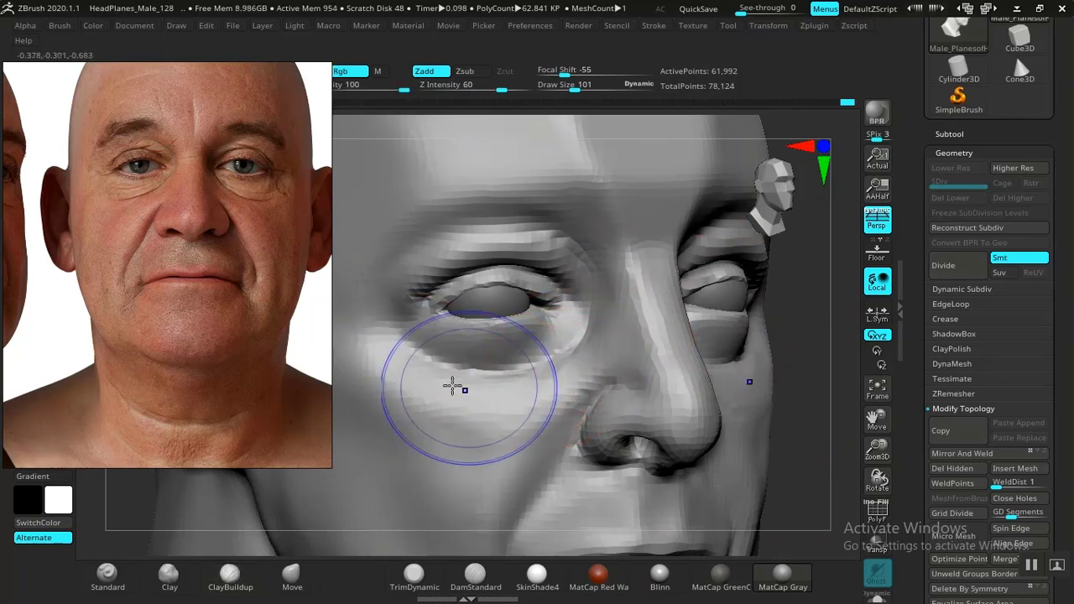
pyautogui.keyDown('alt'); pyautogui.moveTo(804, 360); pyautogui.dragTo(724, 333); pyautogui.keyUp('alt')
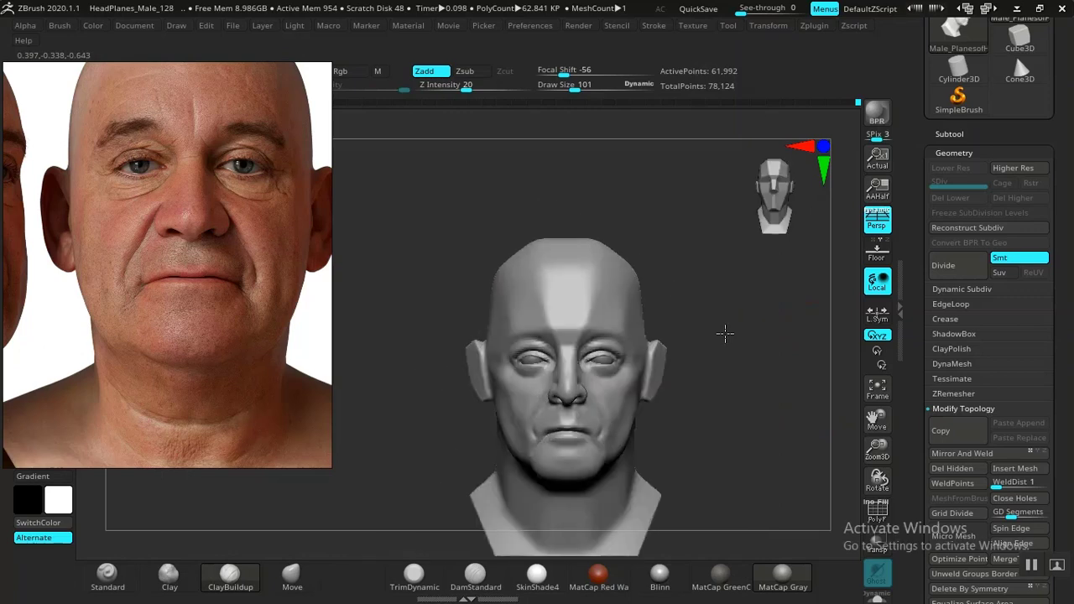
# Step: Carve the crease around the lower edge of the eye bags with the DamStandard brush, setting its Z Intensity to 22
pyautogui.moveTo(758, 398)
pyautogui.keyDown('alt'); pyautogui.mouseDown()
pyautogui.moveTo(687, 362)
pyautogui.moveTo(717, 449)
pyautogui.moveTo(705, 438)
pyautogui.moveTo(719, 440)
pyautogui.moveTo(734, 405)
pyautogui.moveTo(758, 435)
pyautogui.moveTo(716, 446)
pyautogui.mouseUp(); pyautogui.keyUp('alt')
pyautogui.moveTo(347, 495)
pyautogui.keyDown('alt'); pyautogui.mouseDown()
pyautogui.moveTo(338, 491)
pyautogui.moveTo(353, 516)
pyautogui.moveTo(314, 518)
pyautogui.moveTo(336, 542)
pyautogui.moveTo(397, 527)
pyautogui.mouseUp(); pyautogui.keyUp('alt')
pyautogui.click(456, 575)
pyautogui.moveTo(293, 537)
pyautogui.mouseDown()
pyautogui.moveTo(266, 537)
pyautogui.moveTo(355, 515)
pyautogui.mouseUp()
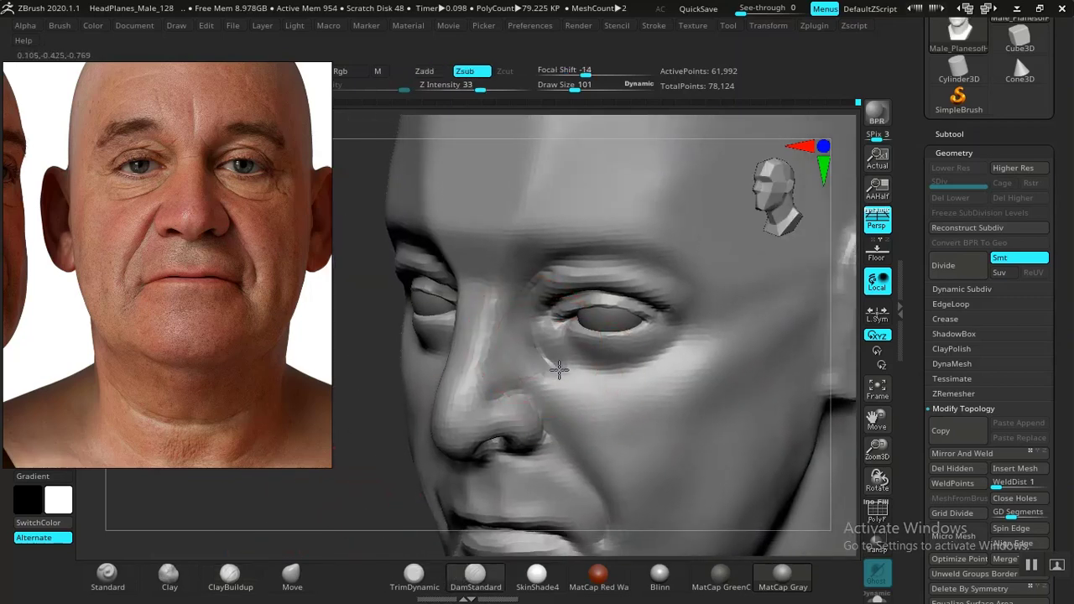
pyautogui.moveTo(559, 370); pyautogui.dragTo(569, 391)
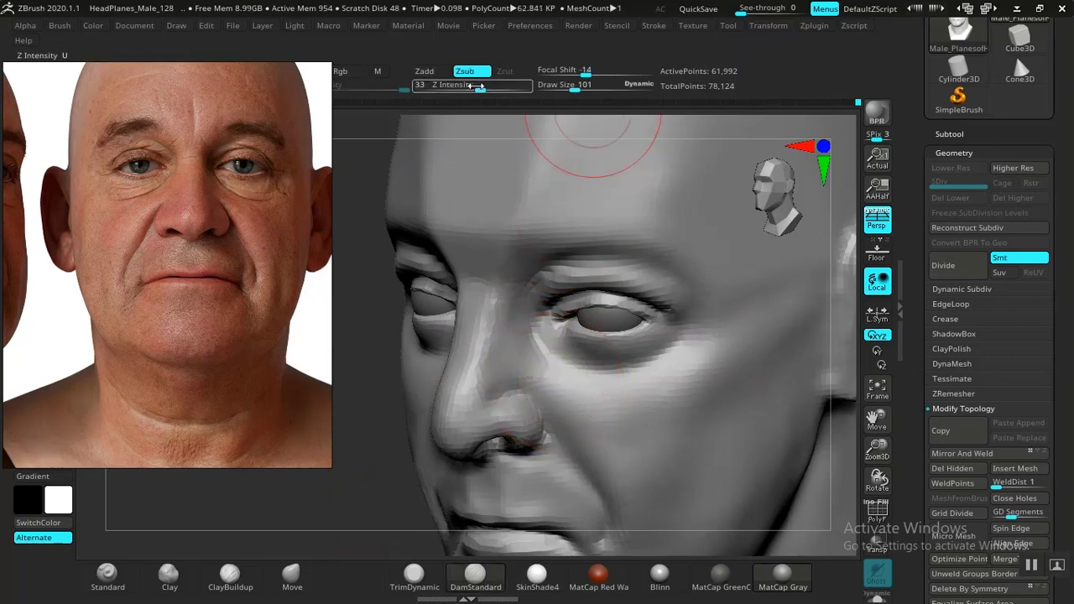
pyautogui.moveTo(476, 86); pyautogui.dragTo(464, 86)
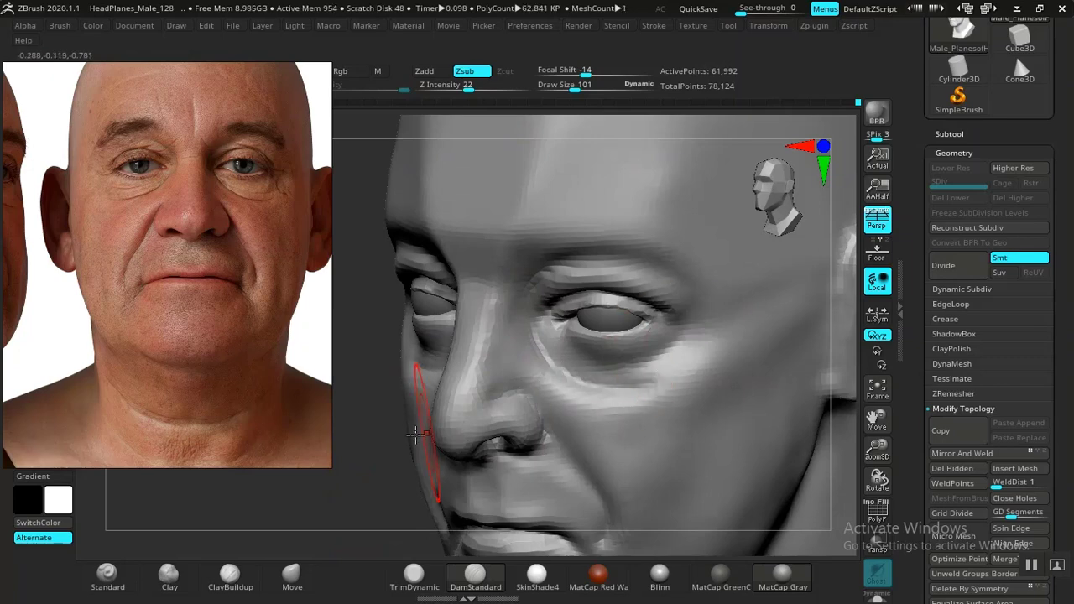
pyautogui.moveTo(342, 453); pyautogui.dragTo(504, 395)
# Step: Refine the inner eye corners with a short inverted DamStandard stroke at draw size 57
pyautogui.keyDown('alt'); pyautogui.moveTo(806, 438); pyautogui.dragTo(692, 323); pyautogui.keyUp('alt')
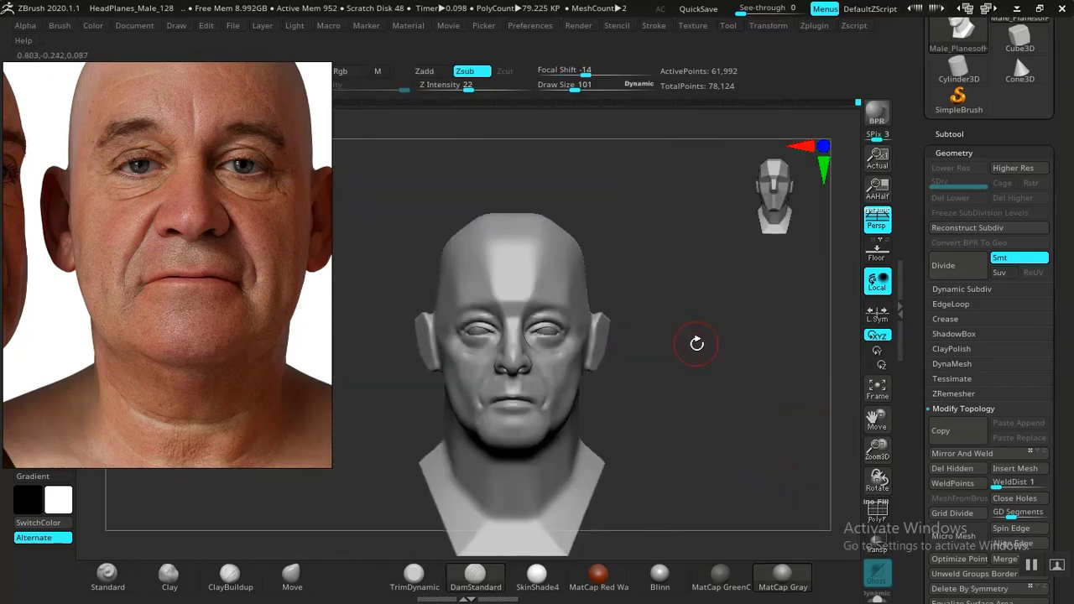
pyautogui.keyDown('alt'); pyautogui.moveTo(701, 369); pyautogui.dragTo(714, 485); pyautogui.keyUp('alt')
pyautogui.keyDown('alt'); pyautogui.moveTo(322, 514); pyautogui.dragTo(350, 518); pyautogui.keyUp('alt')
pyautogui.moveTo(277, 516)
pyautogui.keyDown('alt'); pyautogui.mouseDown()
pyautogui.moveTo(384, 509)
pyautogui.moveTo(521, 408)
pyautogui.mouseUp(); pyautogui.keyUp('alt')
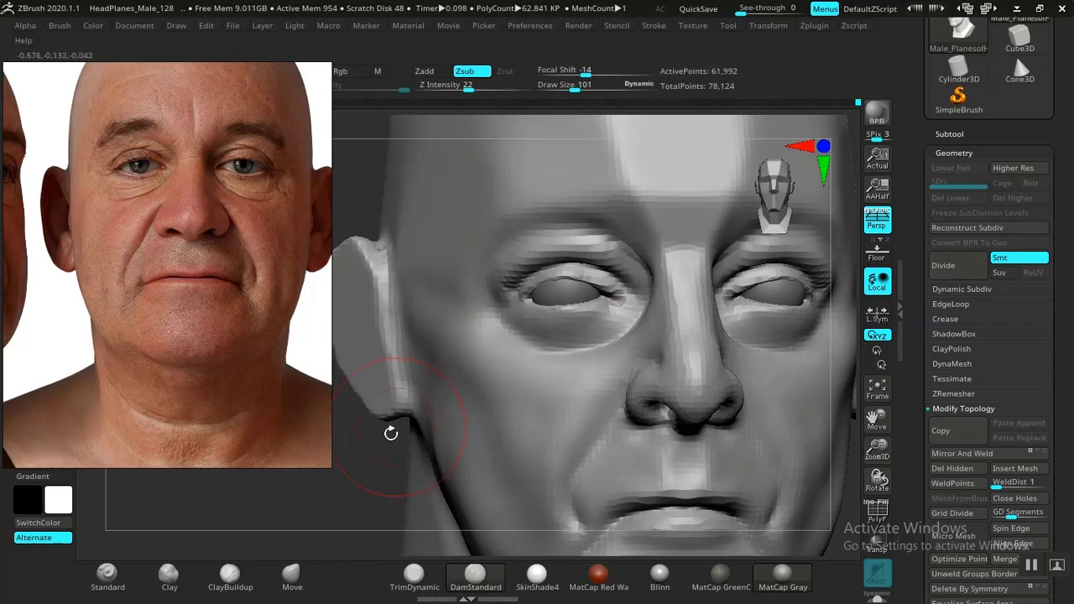
pyautogui.keyDown('alt'); pyautogui.moveTo(349, 496); pyautogui.dragTo(277, 356); pyautogui.keyUp('alt')
pyautogui.keyDown('shift'); pyautogui.moveTo(431, 451); pyautogui.dragTo(391, 431); pyautogui.keyUp('shift')
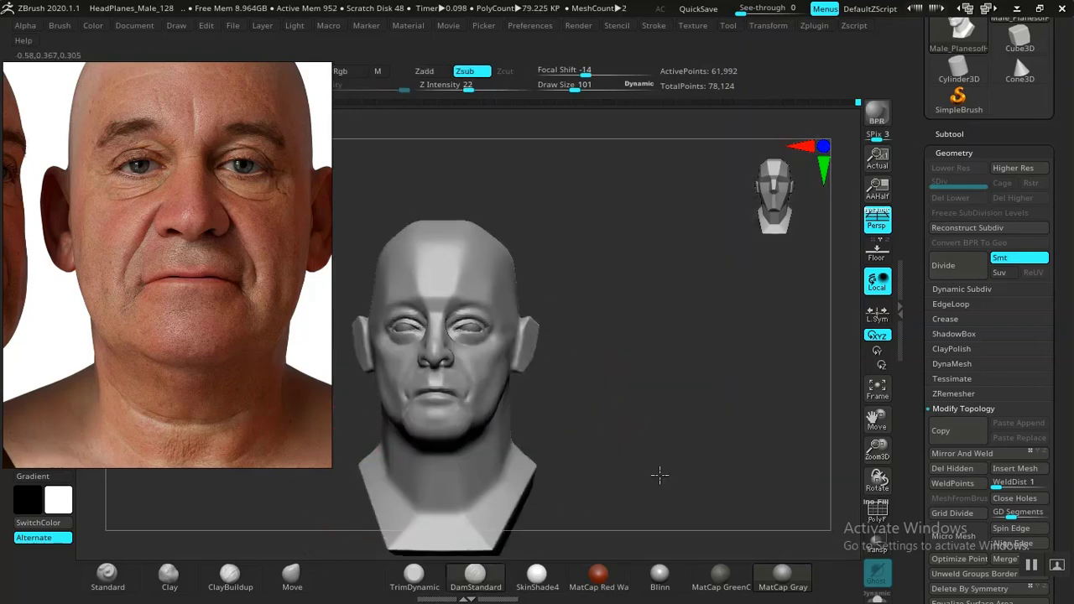
pyautogui.moveTo(660, 475)
pyautogui.keyDown('alt'); pyautogui.mouseDown()
pyautogui.moveTo(707, 482)
pyautogui.moveTo(348, 484)
pyautogui.moveTo(472, 432)
pyautogui.moveTo(461, 406)
pyautogui.moveTo(470, 482)
pyautogui.moveTo(436, 477)
pyautogui.moveTo(454, 476)
pyautogui.moveTo(417, 441)
pyautogui.moveTo(431, 482)
pyautogui.moveTo(416, 425)
pyautogui.moveTo(480, 412)
pyautogui.mouseUp(); pyautogui.keyUp('alt')
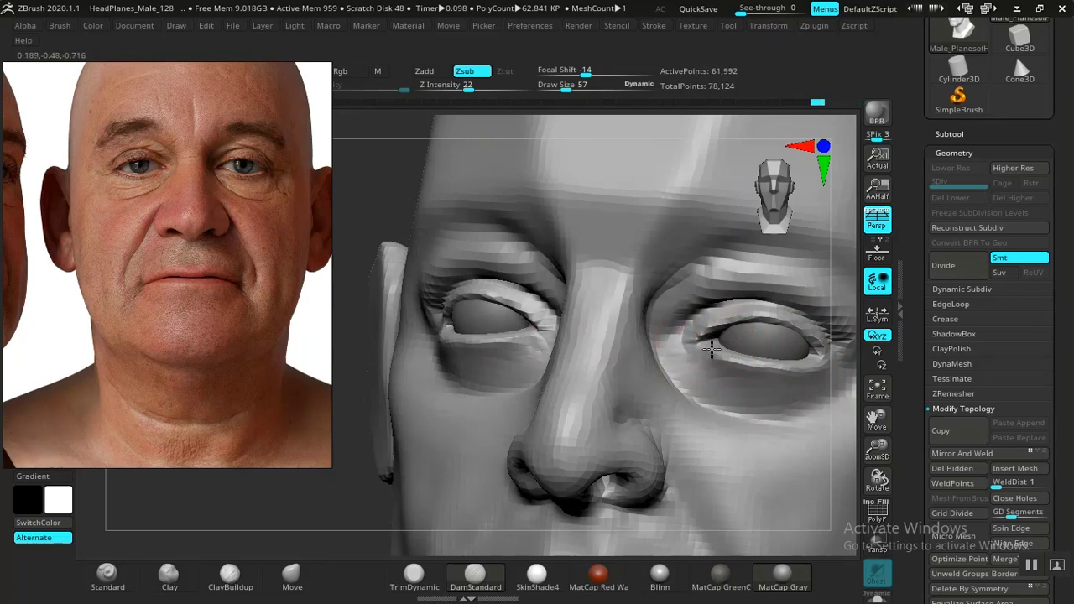
pyautogui.keyDown('alt'); pyautogui.moveTo(710, 341); pyautogui.dragTo(707, 343); pyautogui.keyUp('alt')
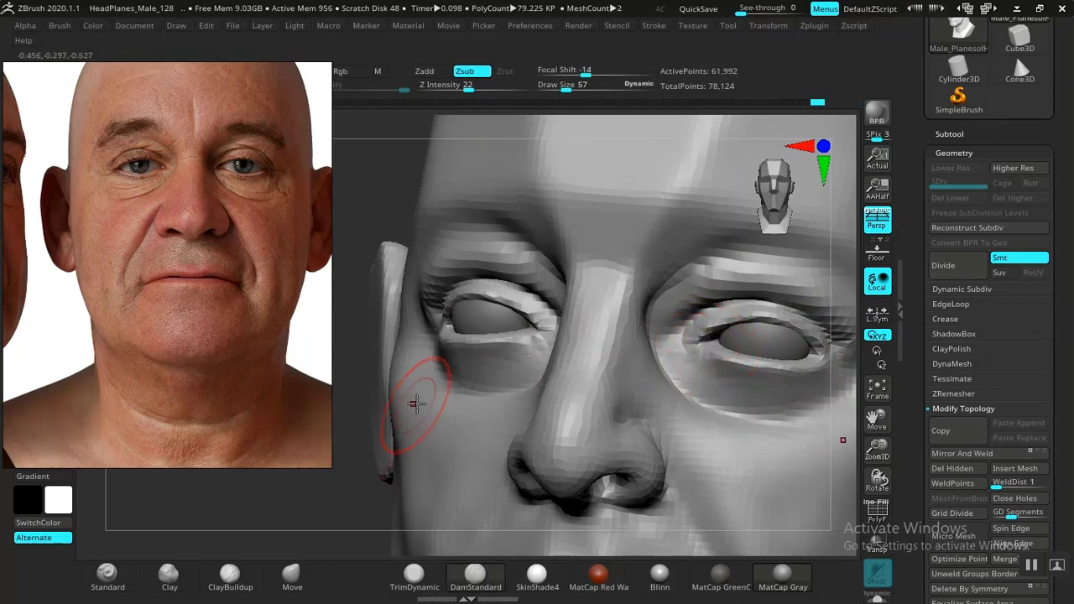
# Step: Nudge the outer eye corners slightly inward with the Move brush, keeping the face symmetrical
pyautogui.click(293, 586)
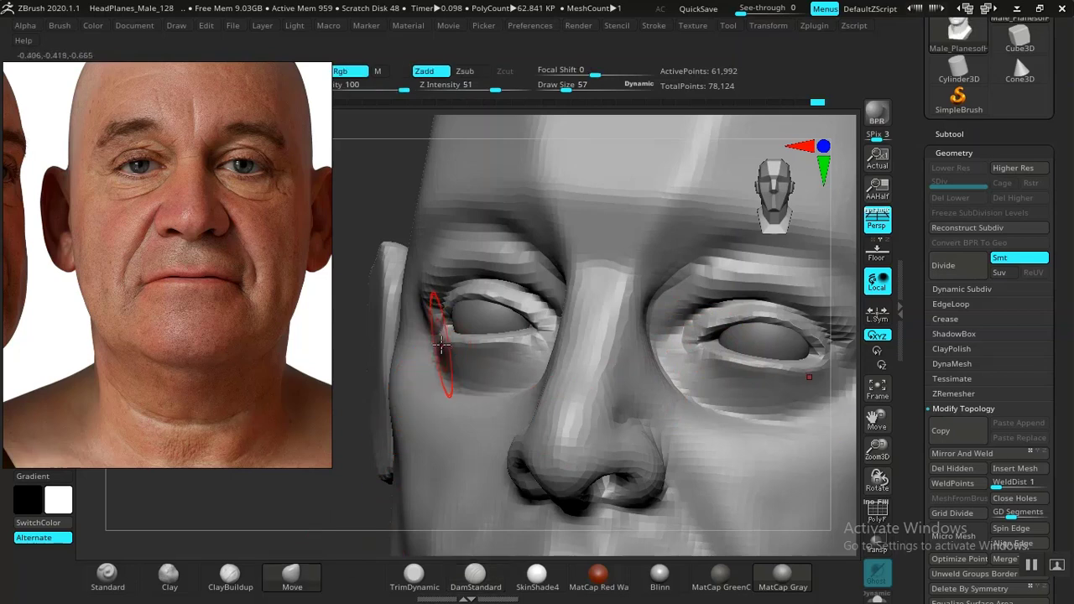
pyautogui.moveTo(441, 345); pyautogui.dragTo(448, 340)
pyautogui.keyDown('alt'); pyautogui.moveTo(314, 439); pyautogui.dragTo(406, 453); pyautogui.keyUp('alt')
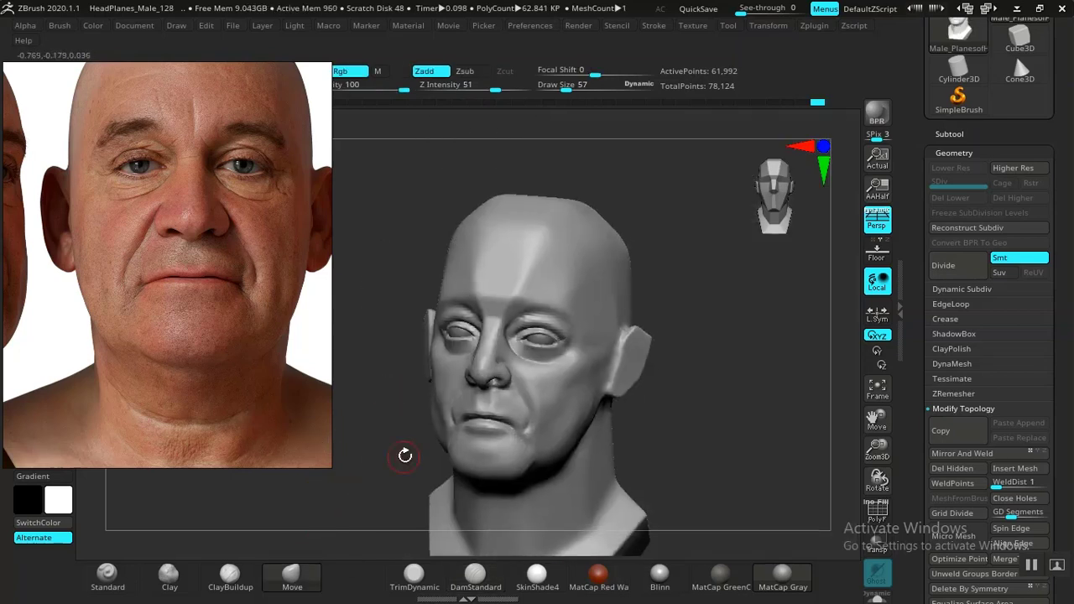
pyautogui.keyDown('shift'); pyautogui.moveTo(636, 422); pyautogui.dragTo(823, 327); pyautogui.keyUp('shift')
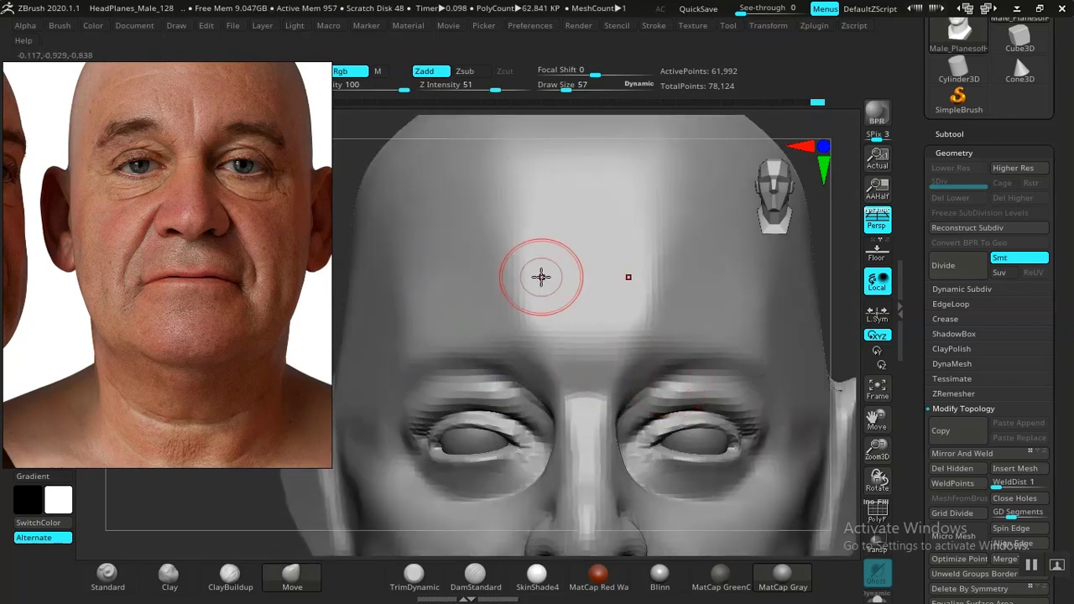
# Step: Smooth the hard plane edges on the forehead with the draw size set to 97
pyautogui.press(']')
pyautogui.press(']')
pyautogui.press(']')
pyautogui.press(']')
pyautogui.keyDown('shift'); pyautogui.moveTo(523, 258); pyautogui.dragTo(534, 286); pyautogui.keyUp('shift')
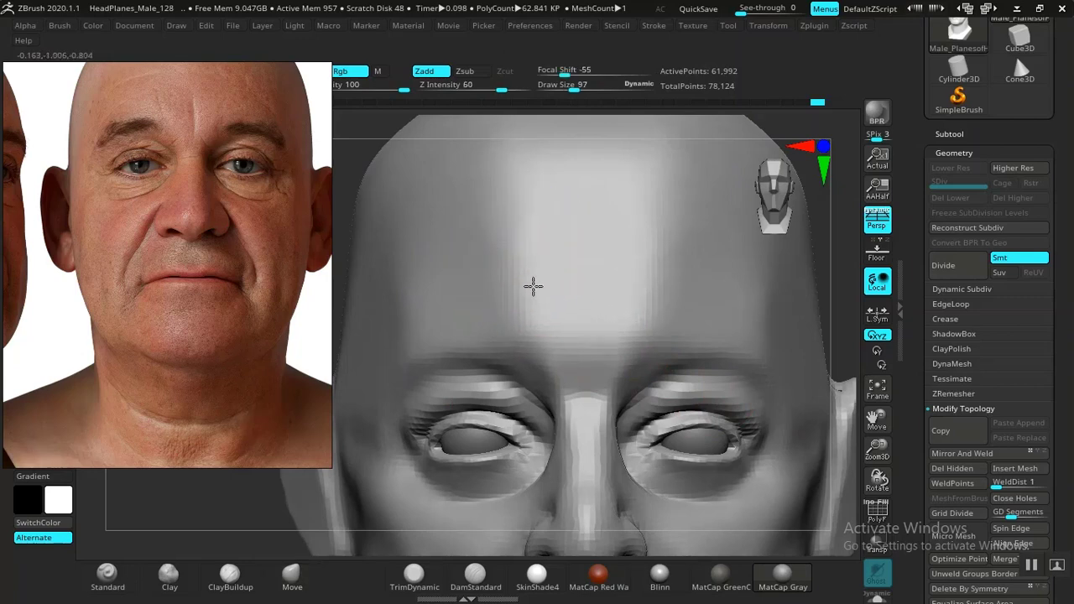
# Step: Build up the brow ridge above the eyes with the ClayBuildup brush and smooth it into the forehead, following the reference
pyautogui.press('b')
pyautogui.press('m')
pyautogui.press('v')
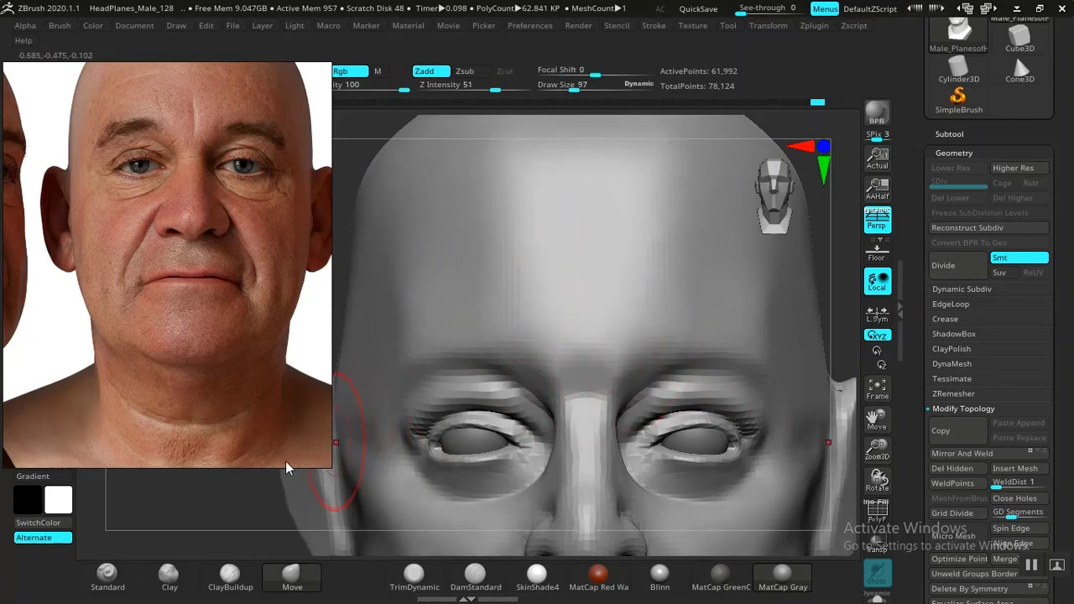
pyautogui.moveTo(172, 375); pyautogui.dragTo(304, 370, button='middle')
pyautogui.moveTo(222, 347); pyautogui.dragTo(249, 384, button='middle')
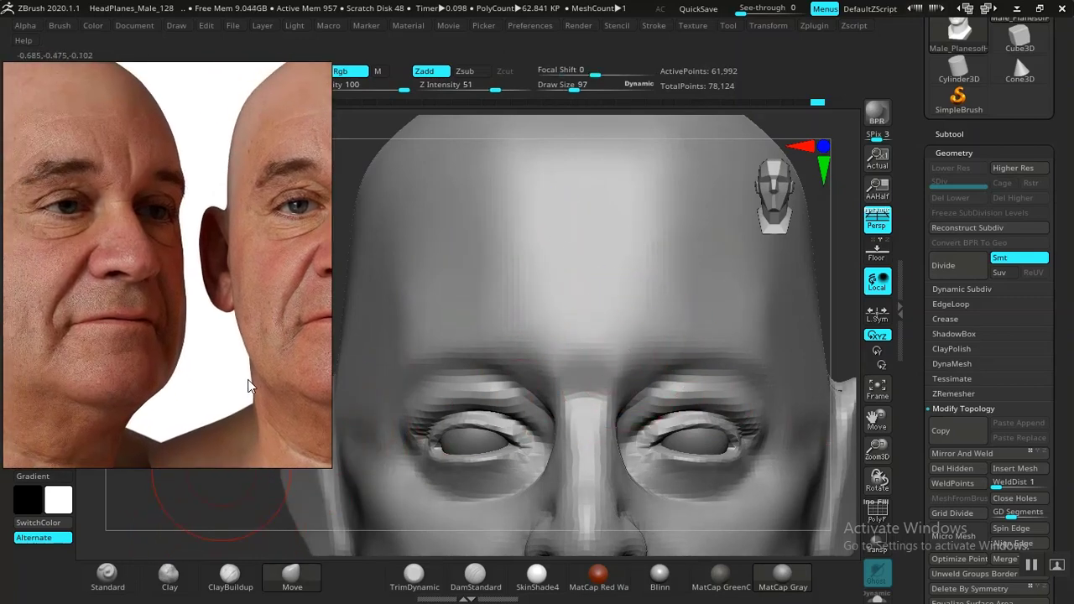
pyautogui.moveTo(225, 544)
pyautogui.mouseDown()
pyautogui.moveTo(194, 530)
pyautogui.moveTo(324, 487)
pyautogui.moveTo(348, 494)
pyautogui.moveTo(335, 496)
pyautogui.moveTo(420, 472)
pyautogui.moveTo(418, 489)
pyautogui.mouseUp()
pyautogui.click(236, 577)
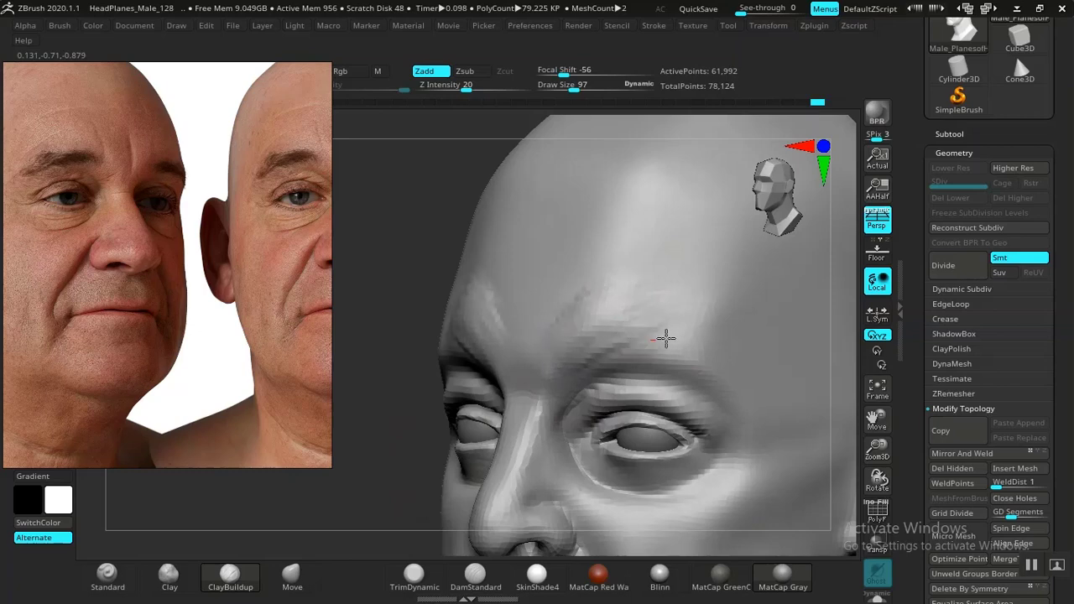
pyautogui.moveTo(616, 327)
pyautogui.keyDown('shift'); pyautogui.mouseDown()
pyautogui.moveTo(599, 297)
pyautogui.moveTo(689, 319)
pyautogui.mouseUp(); pyautogui.keyUp('shift')
# Step: Apply the Blinn material and carve a vertical frown line between the brows with the DamStandard brush at Z Intensity 22
pyautogui.moveTo(403, 403)
pyautogui.keyDown('alt'); pyautogui.mouseDown()
pyautogui.moveTo(355, 350)
pyautogui.moveTo(422, 454)
pyautogui.moveTo(729, 415)
pyautogui.moveTo(773, 471)
pyautogui.mouseUp(); pyautogui.keyUp('alt')
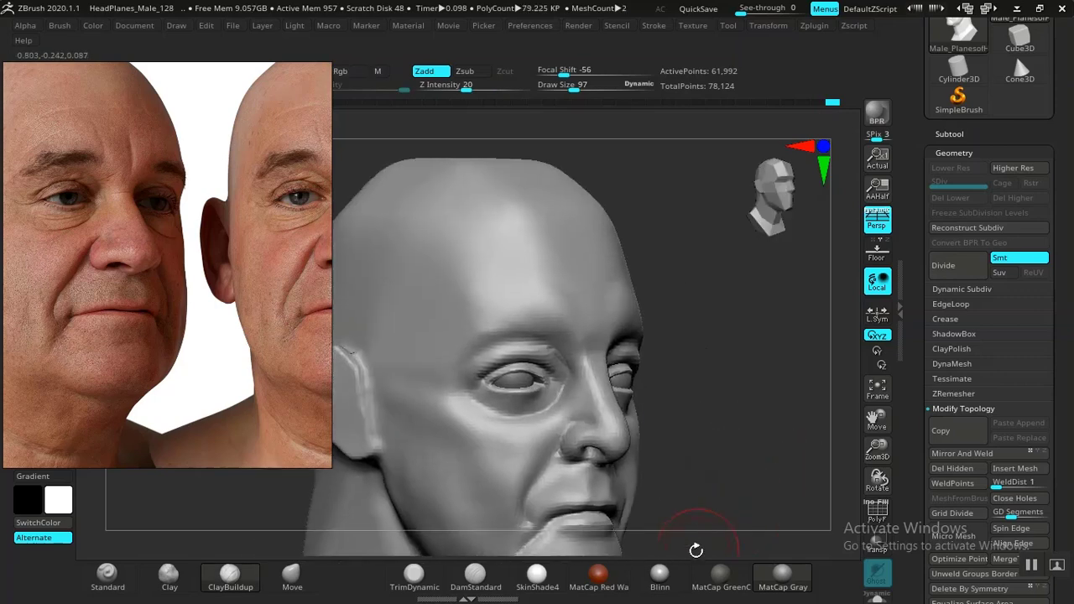
pyautogui.moveTo(700, 532)
pyautogui.keyDown('shift'); pyautogui.mouseDown()
pyautogui.moveTo(752, 453)
pyautogui.moveTo(775, 448)
pyautogui.moveTo(801, 485)
pyautogui.moveTo(799, 400)
pyautogui.mouseUp(); pyautogui.keyUp('shift')
pyautogui.keyDown('alt'); pyautogui.moveTo(780, 360); pyautogui.dragTo(760, 344); pyautogui.keyUp('alt')
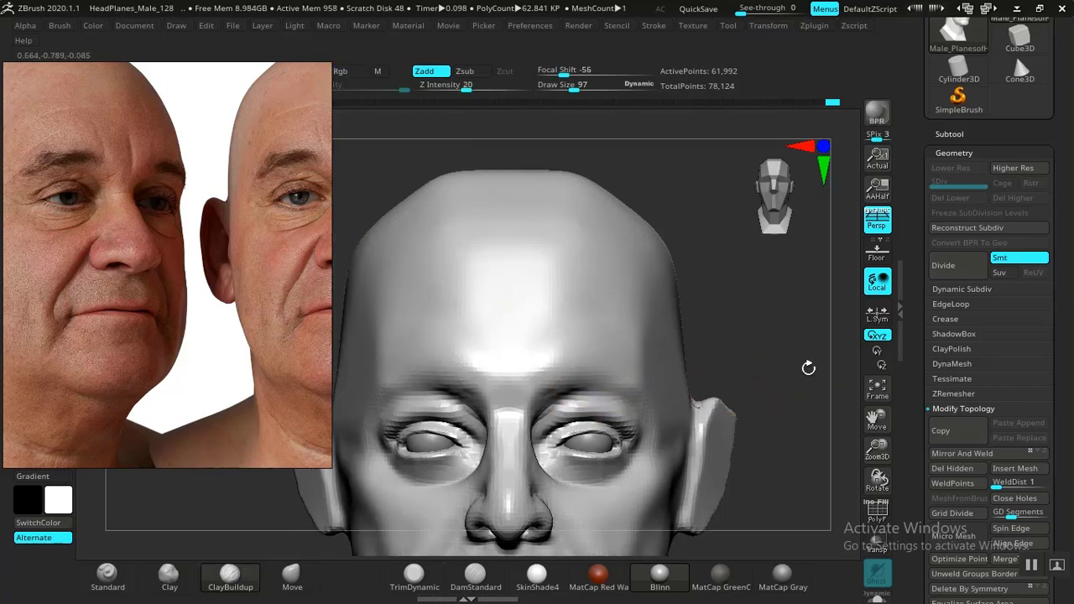
pyautogui.keyDown('alt'); pyautogui.moveTo(809, 367); pyautogui.dragTo(806, 336); pyautogui.keyUp('alt')
pyautogui.click(476, 575)
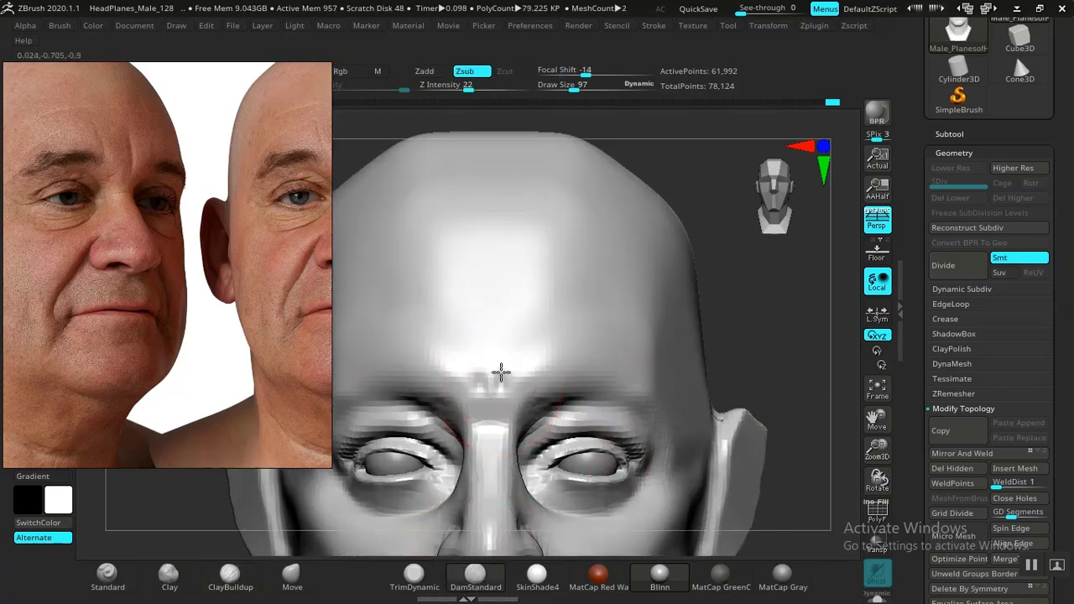
pyautogui.moveTo(504, 324)
pyautogui.keyDown('shift'); pyautogui.mouseDown()
pyautogui.moveTo(492, 359)
pyautogui.moveTo(493, 347)
pyautogui.mouseUp(); pyautogui.keyUp('shift')
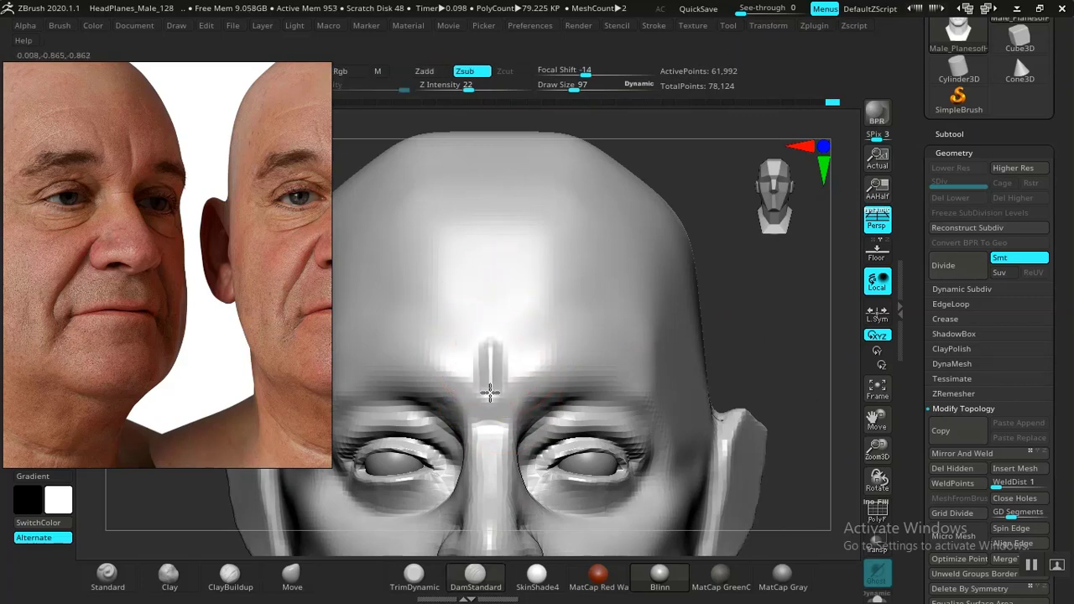
# Step: Build up the outer brow and temple area with the ClayBuildup brush at draw size 113, then smooth it
pyautogui.press('f')
pyautogui.moveTo(710, 389); pyautogui.dragTo(703, 424)
pyautogui.keyDown('alt'); pyautogui.moveTo(822, 336); pyautogui.dragTo(715, 358); pyautogui.keyUp('alt')
pyautogui.moveTo(287, 300); pyautogui.dragTo(99, 333, button='middle')
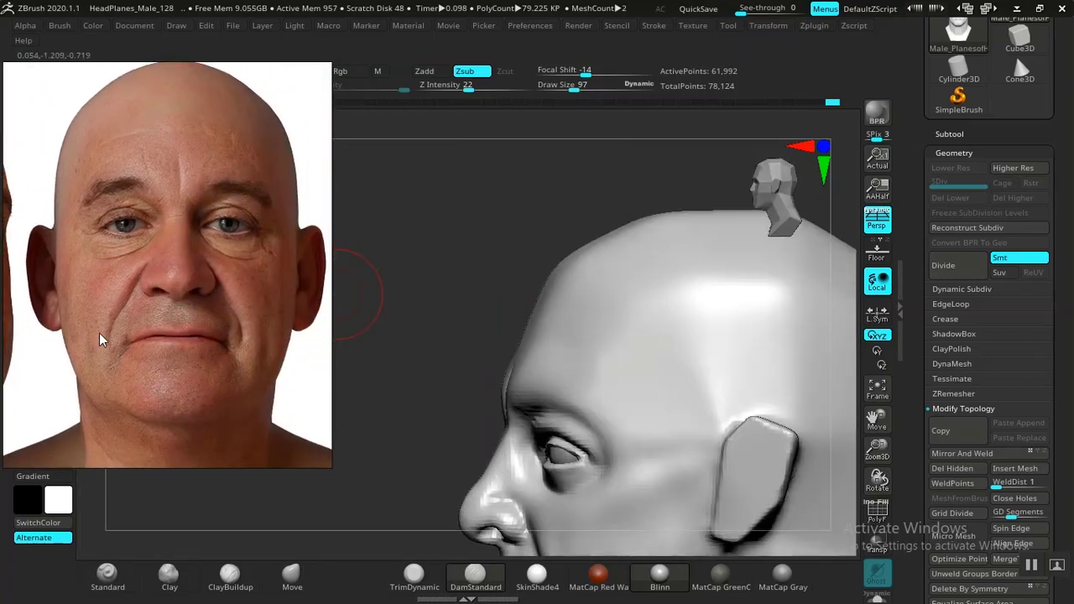
pyautogui.moveTo(443, 287); pyautogui.dragTo(489, 285)
pyautogui.moveTo(737, 363)
pyautogui.keyDown('alt'); pyautogui.mouseDown()
pyautogui.moveTo(763, 334)
pyautogui.moveTo(789, 378)
pyautogui.moveTo(823, 341)
pyautogui.moveTo(777, 326)
pyautogui.moveTo(782, 347)
pyautogui.moveTo(825, 390)
pyautogui.moveTo(845, 325)
pyautogui.mouseUp(); pyautogui.keyUp('alt')
pyautogui.press('shift')
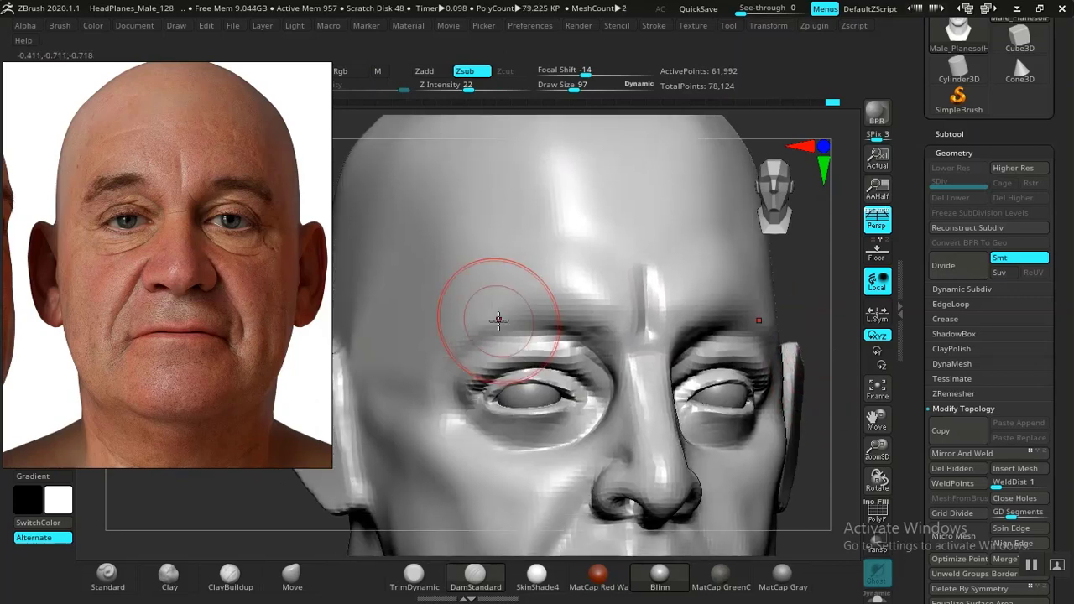
pyautogui.click(230, 576)
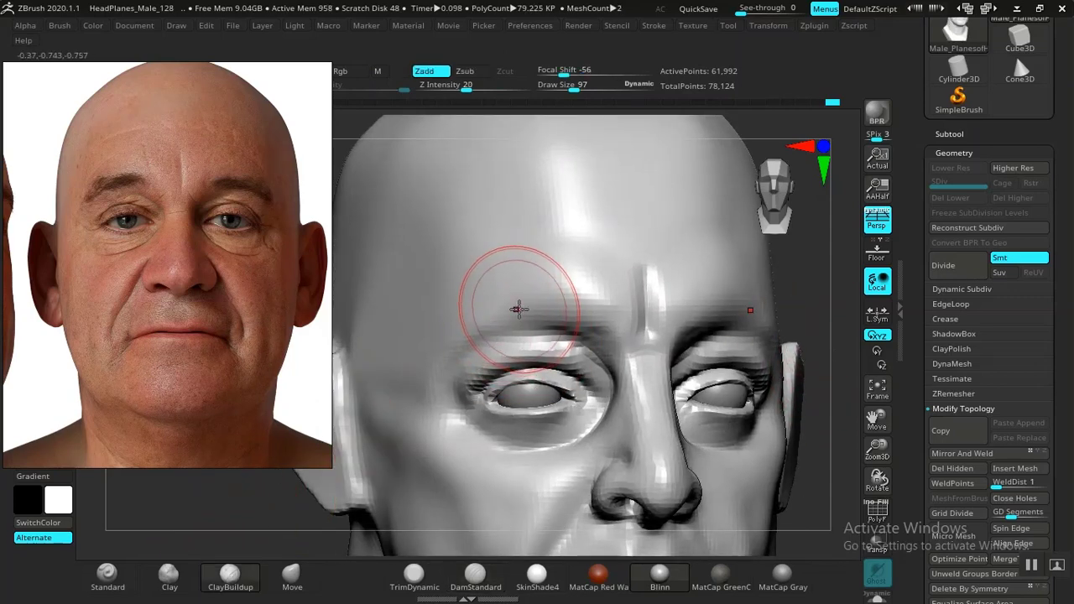
pyautogui.moveTo(493, 319); pyautogui.dragTo(463, 326)
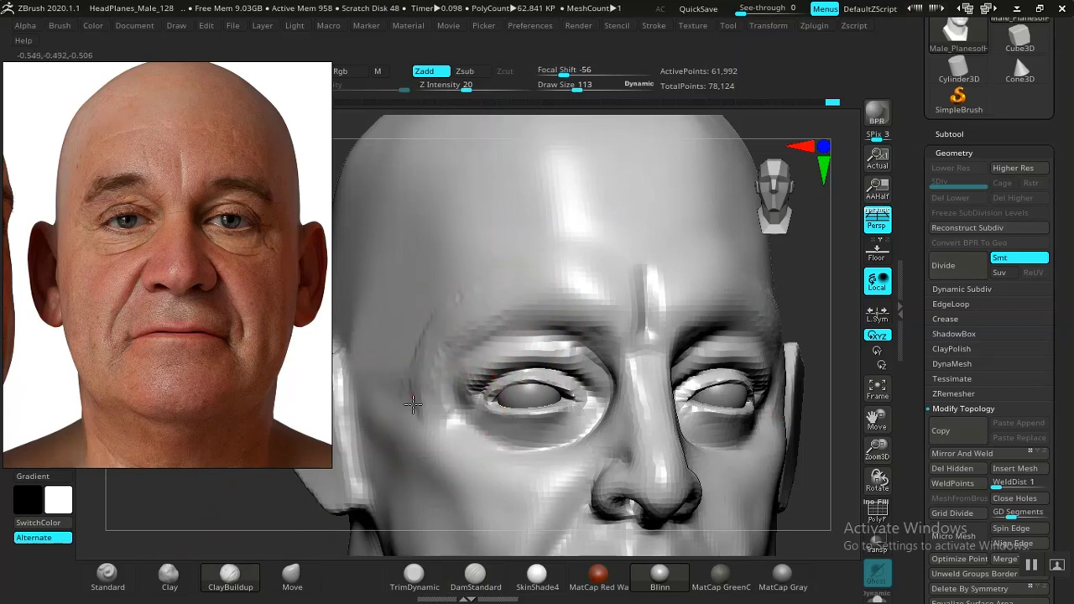
pyautogui.keyDown('shift'); pyautogui.moveTo(500, 300); pyautogui.dragTo(454, 323); pyautogui.keyUp('shift')
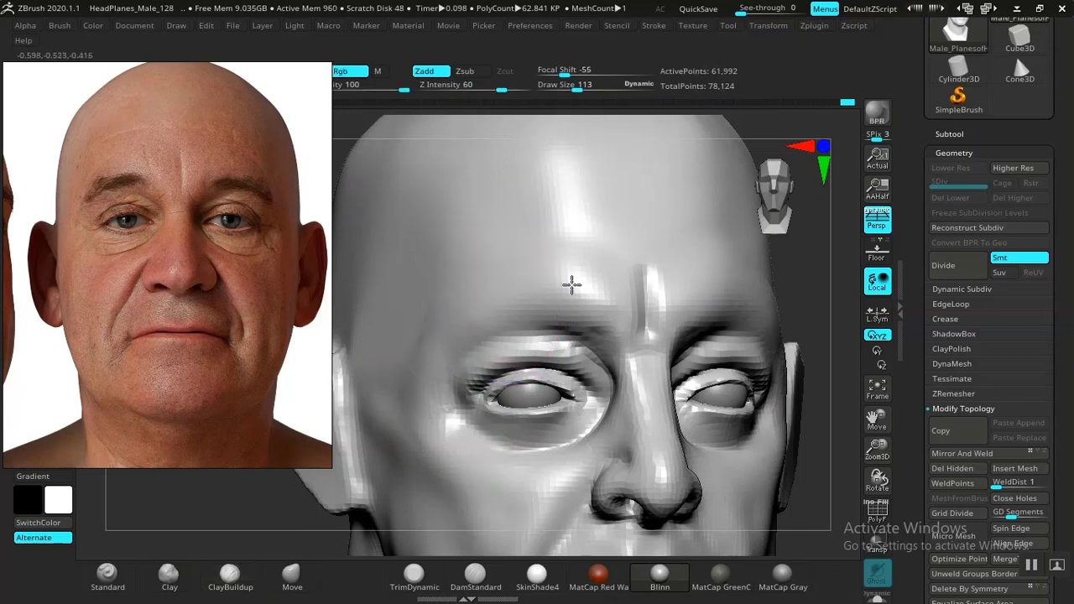
# Step: Fill out the cheeks beside the mouth with ClayBuildup strokes and smooth them into the face
pyautogui.keyDown('alt'); pyautogui.moveTo(818, 340); pyautogui.dragTo(770, 348); pyautogui.keyUp('alt')
pyautogui.keyDown('shift'); pyautogui.moveTo(770, 348); pyautogui.dragTo(763, 347); pyautogui.keyUp('shift')
pyautogui.keyDown('alt'); pyautogui.moveTo(703, 392); pyautogui.dragTo(744, 400); pyautogui.keyUp('alt')
pyautogui.moveTo(776, 299)
pyautogui.keyDown('alt'); pyautogui.mouseDown()
pyautogui.moveTo(704, 380)
pyautogui.moveTo(694, 288)
pyautogui.moveTo(741, 319)
pyautogui.moveTo(755, 302)
pyautogui.moveTo(732, 408)
pyautogui.mouseUp(); pyautogui.keyUp('alt')
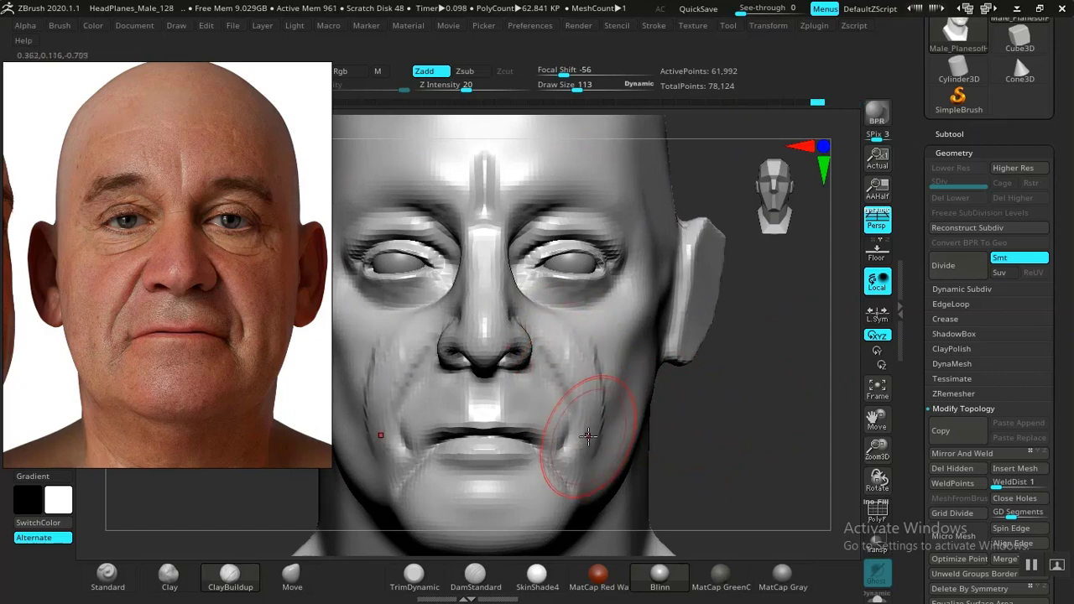
pyautogui.keyDown('shift'); pyautogui.moveTo(590, 379); pyautogui.dragTo(595, 361); pyautogui.keyUp('shift')
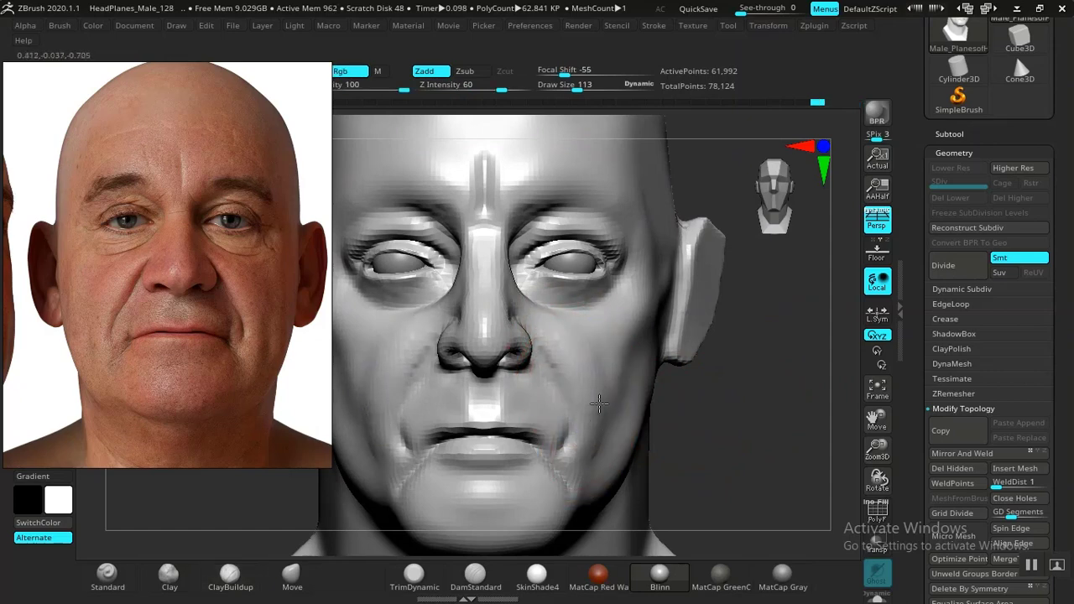
pyautogui.keyDown('shift'); pyautogui.moveTo(598, 403); pyautogui.dragTo(602, 378); pyautogui.keyUp('shift')
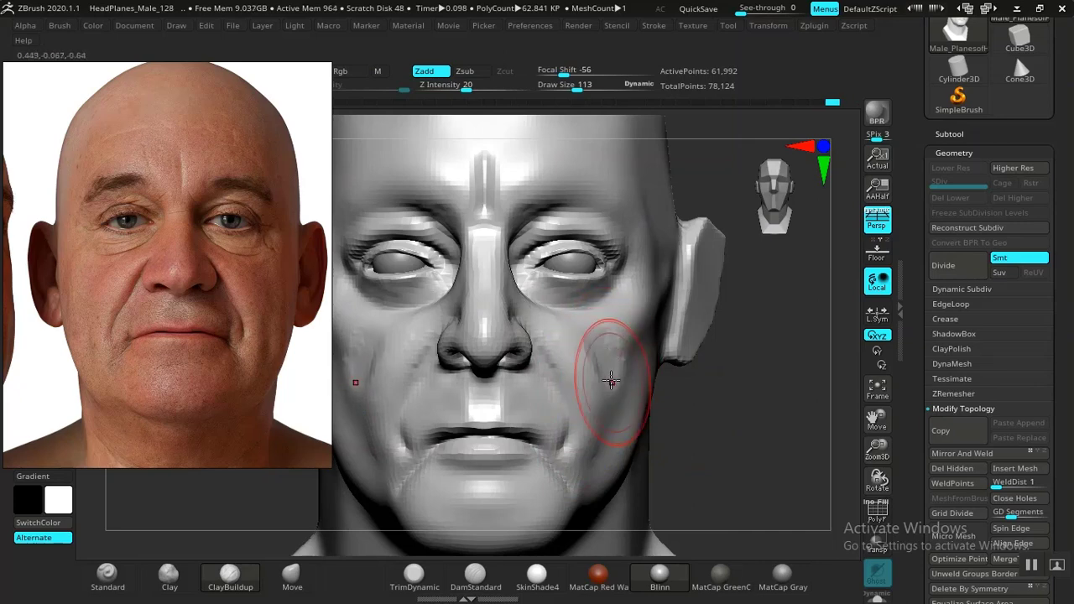
pyautogui.keyDown('shift'); pyautogui.moveTo(611, 381); pyautogui.dragTo(596, 363); pyautogui.keyUp('shift')
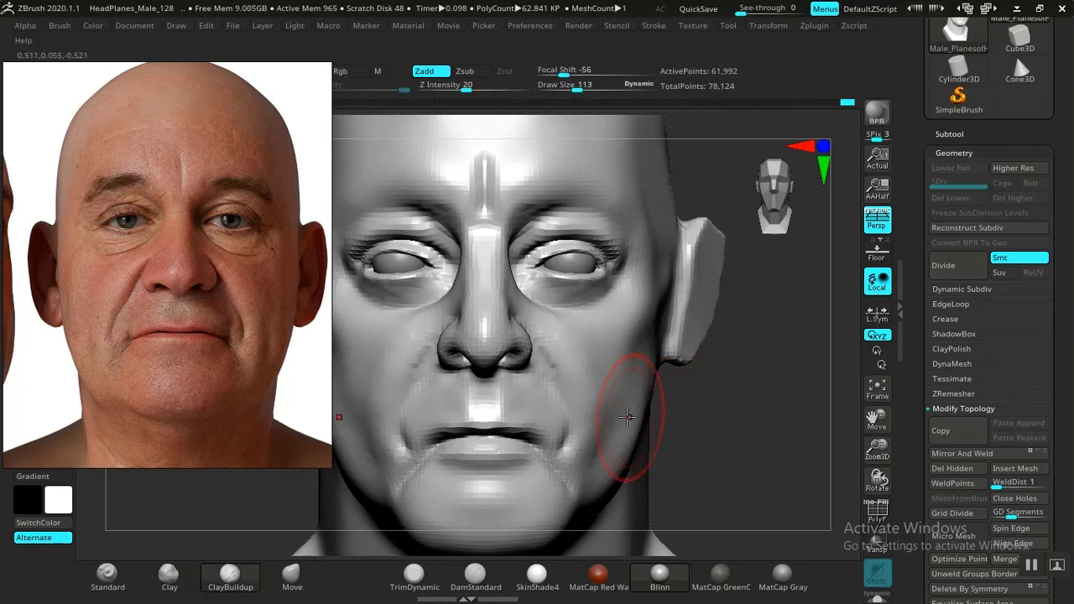
# Step: Soften the nasolabial folds beside the nose with the Smooth brush, lowering its Z Intensity to 11
pyautogui.moveTo(726, 420); pyautogui.dragTo(772, 420)
pyautogui.keyDown('shift'); pyautogui.moveTo(582, 382); pyautogui.dragTo(521, 340); pyautogui.keyUp('shift')
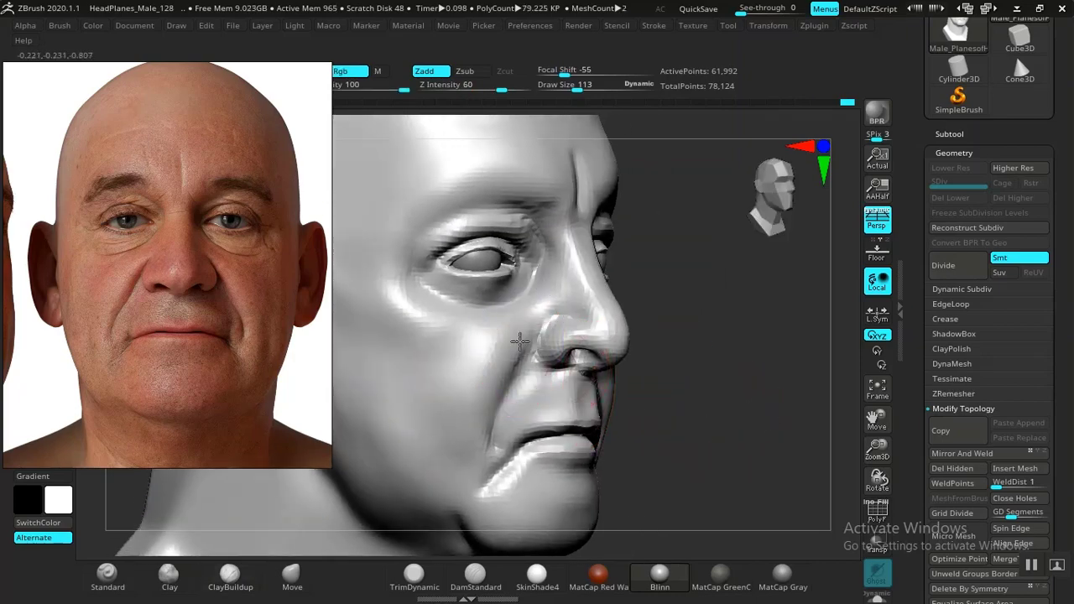
pyautogui.moveTo(471, 87); pyautogui.dragTo(461, 87)
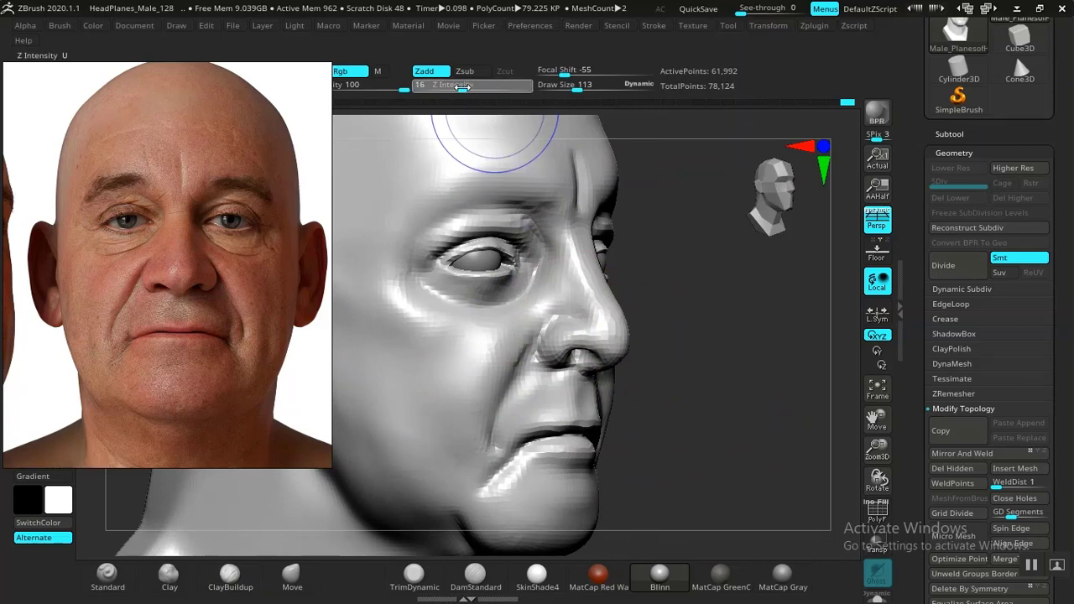
pyautogui.keyDown('shift'); pyautogui.moveTo(515, 352); pyautogui.dragTo(521, 340); pyautogui.keyUp('shift')
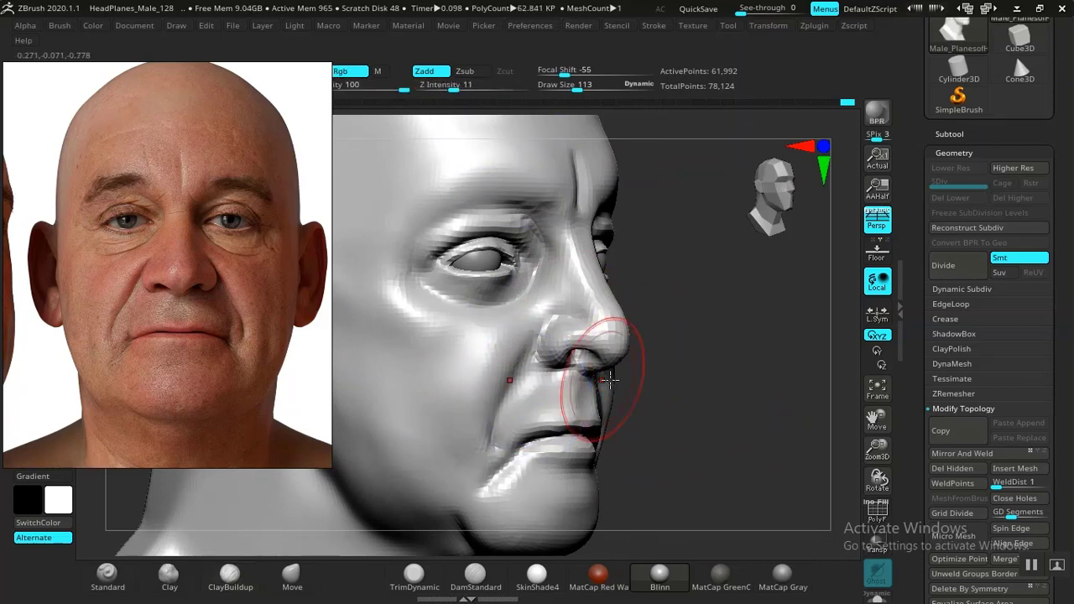
# Step: Build up the chin and the area beneath the lower lip with ClayBuildup, then smooth the chin surface
pyautogui.moveTo(739, 439)
pyautogui.mouseDown()
pyautogui.moveTo(691, 412)
pyautogui.moveTo(739, 439)
pyautogui.moveTo(710, 420)
pyautogui.moveTo(693, 362)
pyautogui.moveTo(742, 413)
pyautogui.moveTo(748, 376)
pyautogui.moveTo(760, 406)
pyautogui.moveTo(745, 388)
pyautogui.moveTo(403, 434)
pyautogui.moveTo(404, 530)
pyautogui.mouseUp()
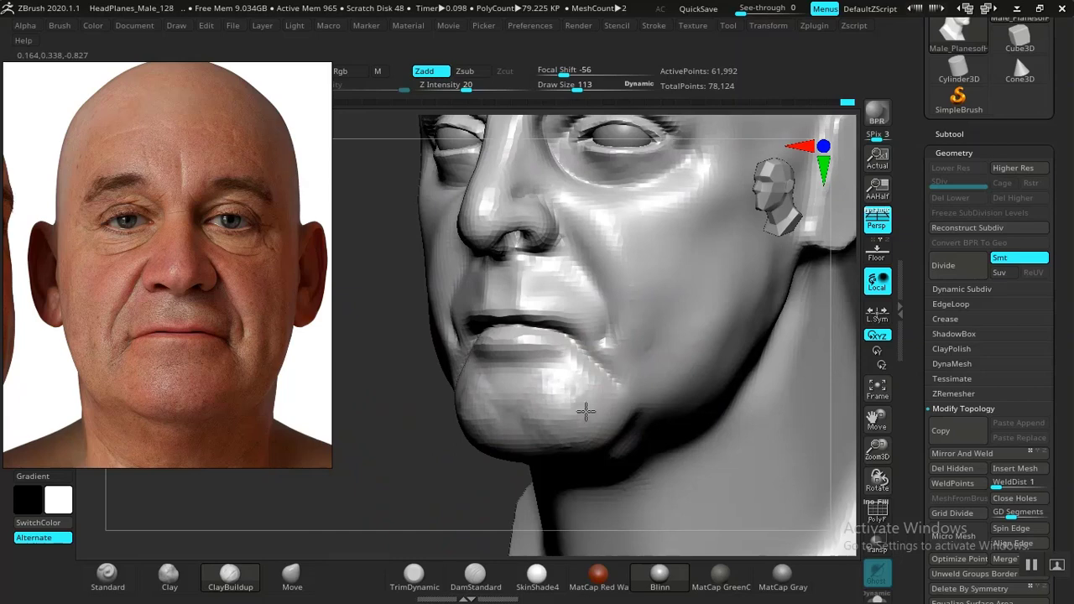
pyautogui.click(478, 579)
pyautogui.moveTo(437, 495); pyautogui.dragTo(520, 420)
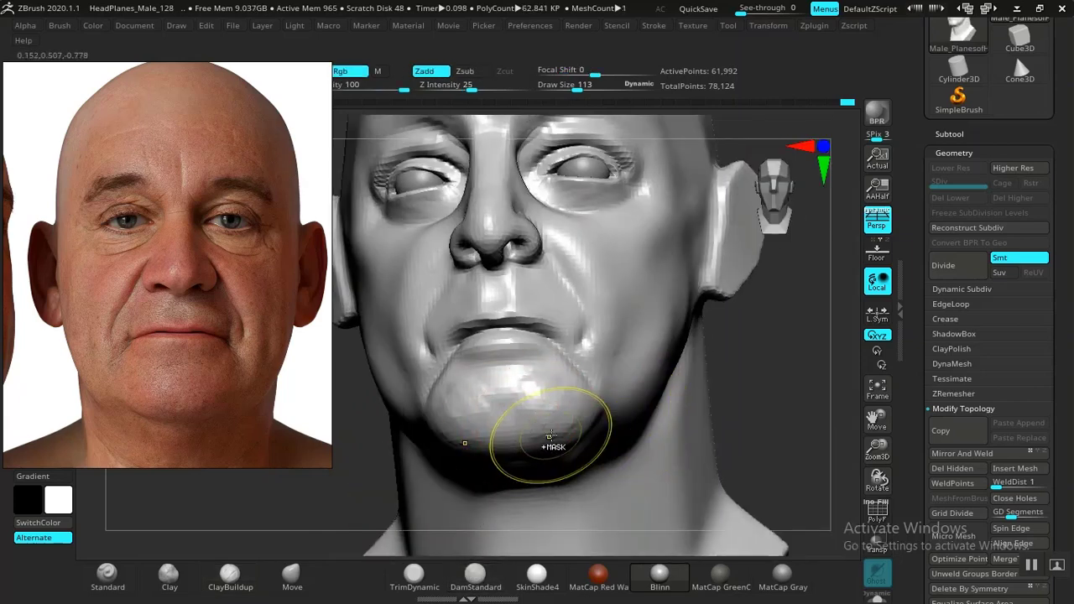
pyautogui.keyDown('shift'); pyautogui.moveTo(499, 401); pyautogui.dragTo(540, 410); pyautogui.keyUp('shift')
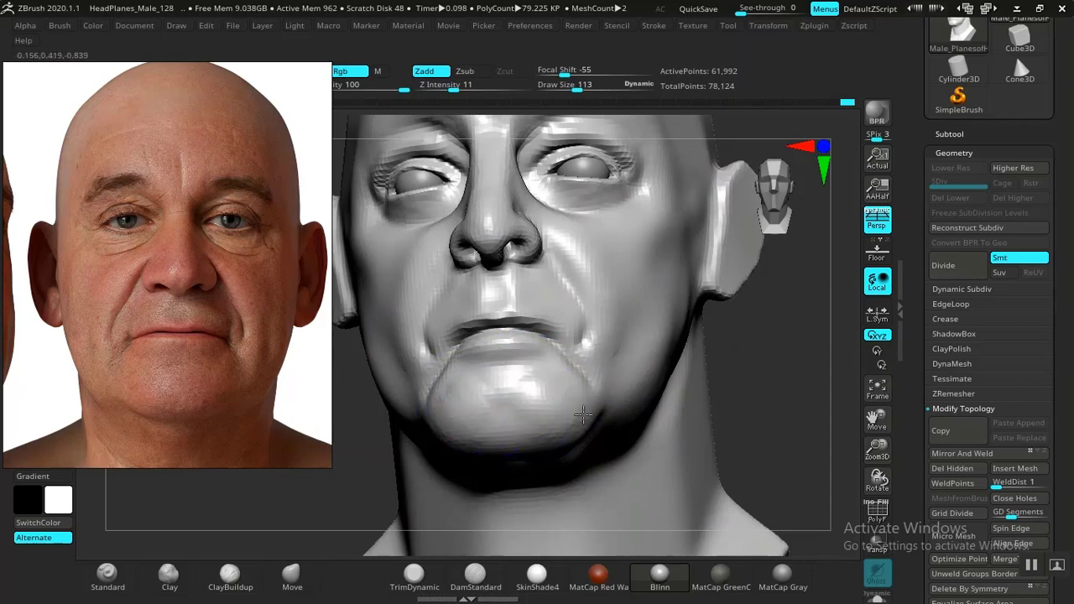
# Step: Fill the area beneath the mouth corners with the ClayBuildup brush and smooth it into the chin
pyautogui.moveTo(738, 391)
pyautogui.mouseDown()
pyautogui.moveTo(719, 378)
pyautogui.moveTo(778, 410)
pyautogui.mouseUp()
pyautogui.moveTo(487, 362)
pyautogui.mouseDown()
pyautogui.moveTo(497, 368)
pyautogui.moveTo(485, 391)
pyautogui.mouseUp()
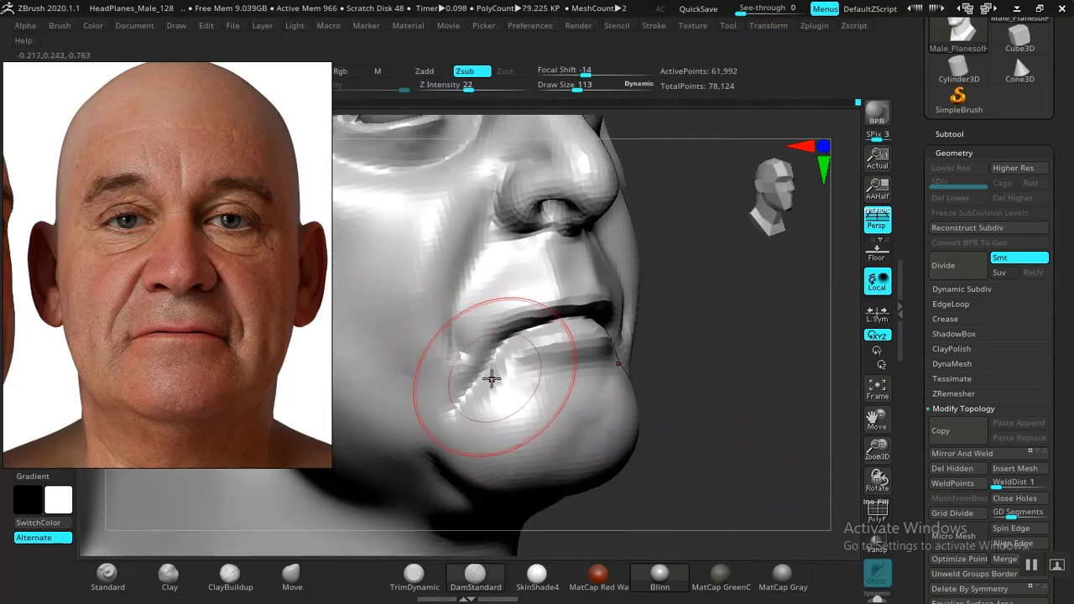
pyautogui.click(230, 575)
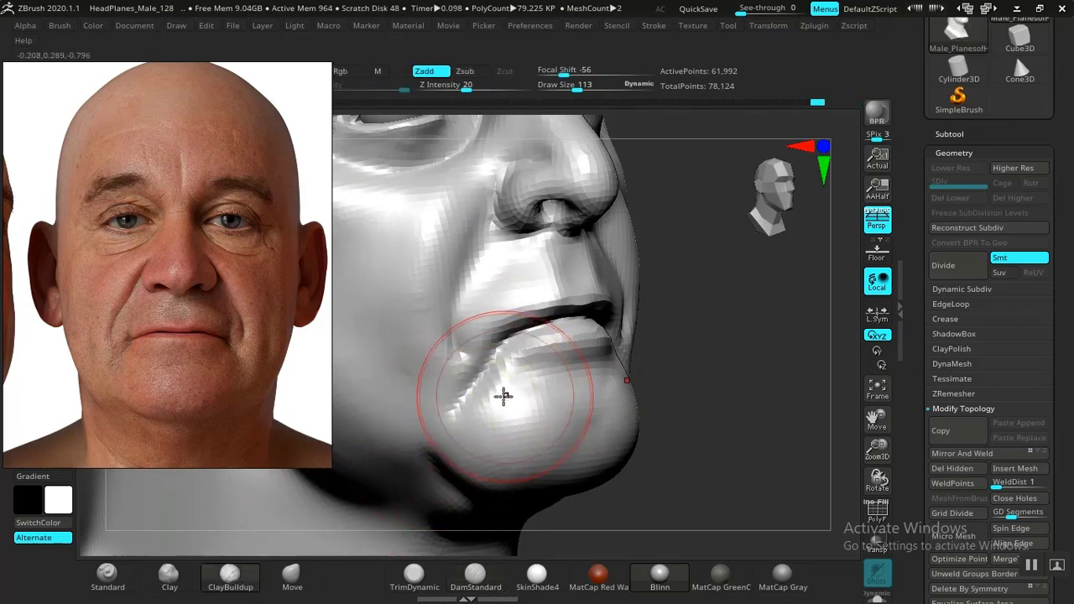
pyautogui.moveTo(482, 394)
pyautogui.mouseDown()
pyautogui.moveTo(466, 419)
pyautogui.moveTo(448, 396)
pyautogui.moveTo(474, 383)
pyautogui.mouseUp()
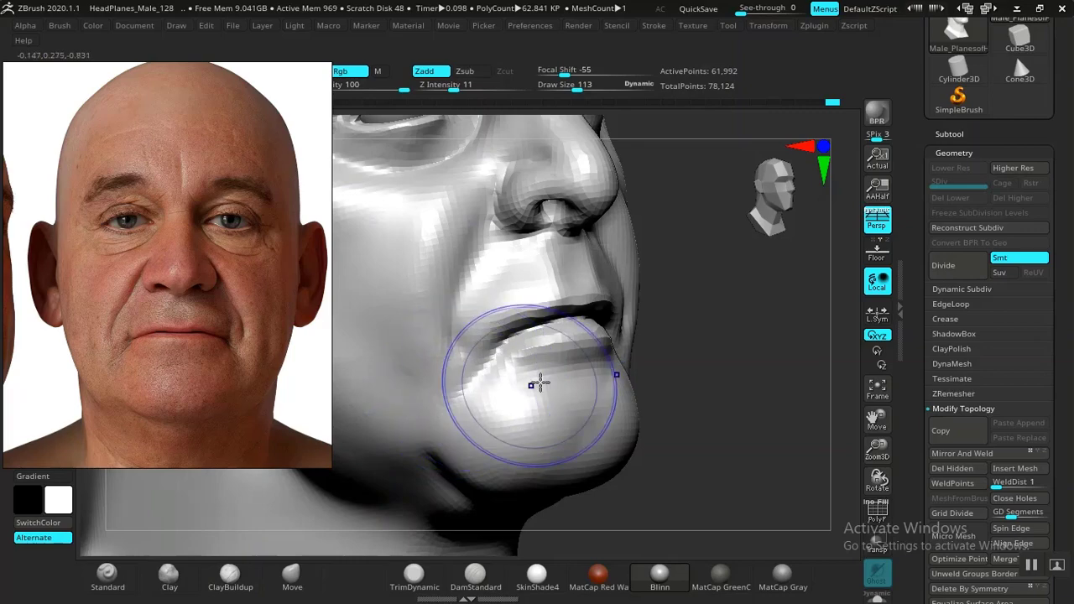
pyautogui.moveTo(727, 384); pyautogui.dragTo(700, 389)
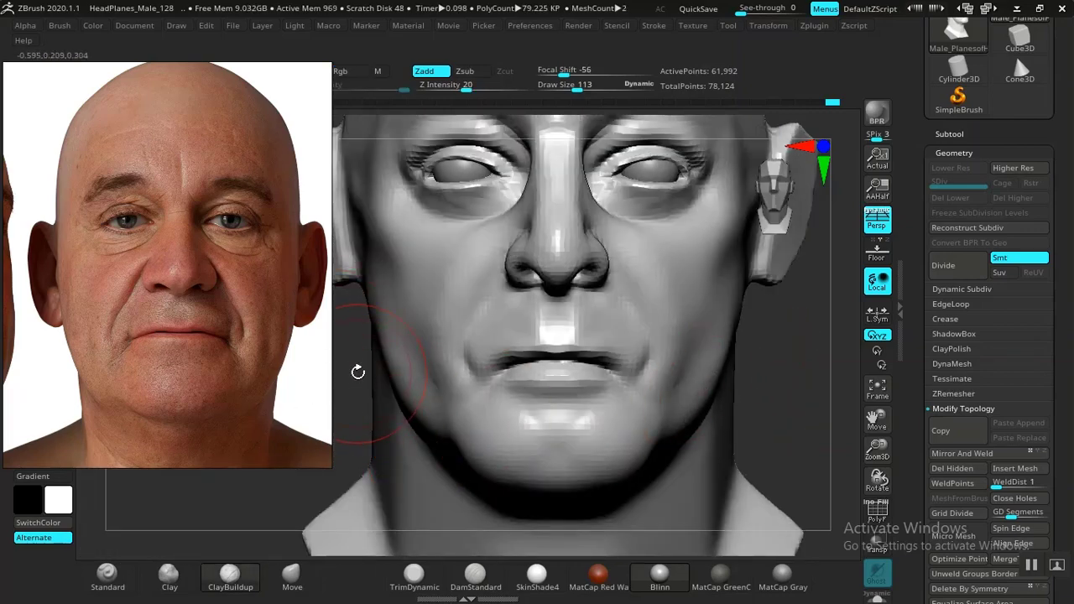
pyautogui.moveTo(358, 372)
pyautogui.mouseDown()
pyautogui.moveTo(395, 367)
pyautogui.moveTo(417, 408)
pyautogui.moveTo(420, 383)
pyautogui.mouseUp()
pyautogui.click(478, 589)
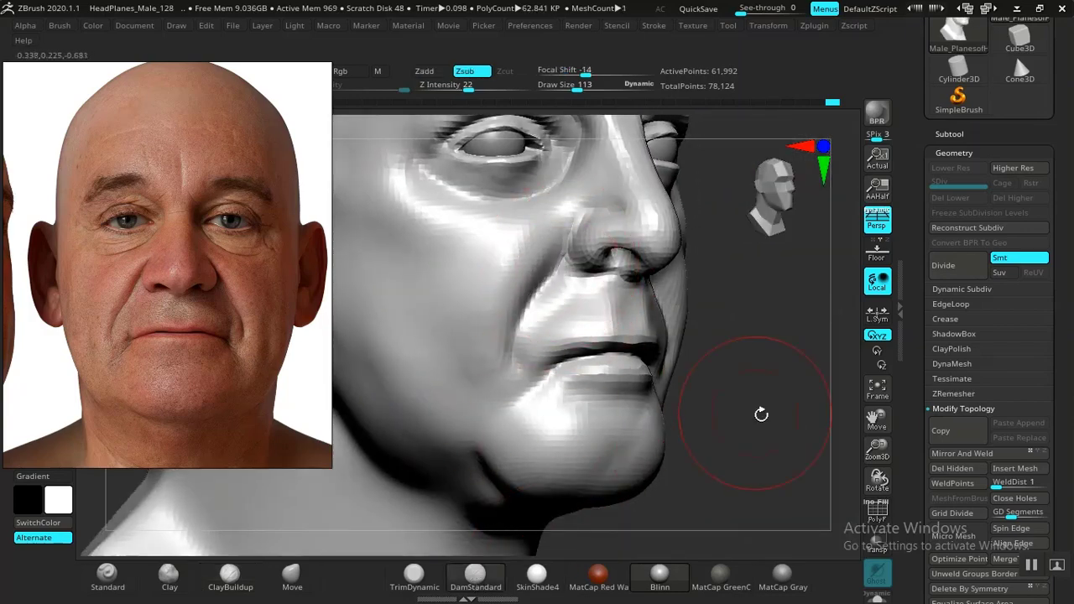
pyautogui.moveTo(802, 446); pyautogui.dragTo(727, 500)
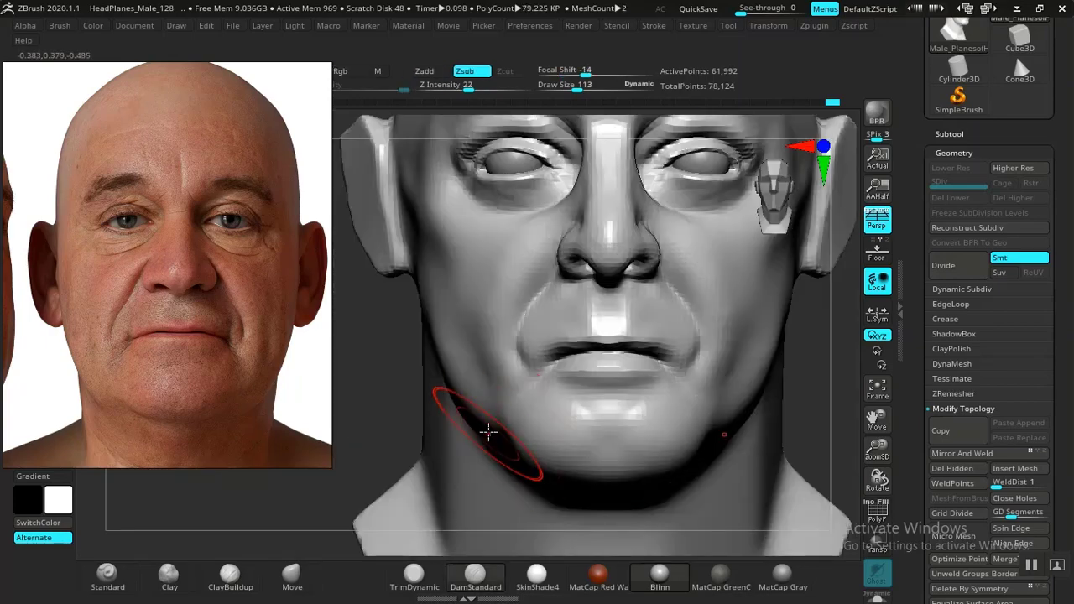
pyautogui.hotkey('ctrl', 'z')
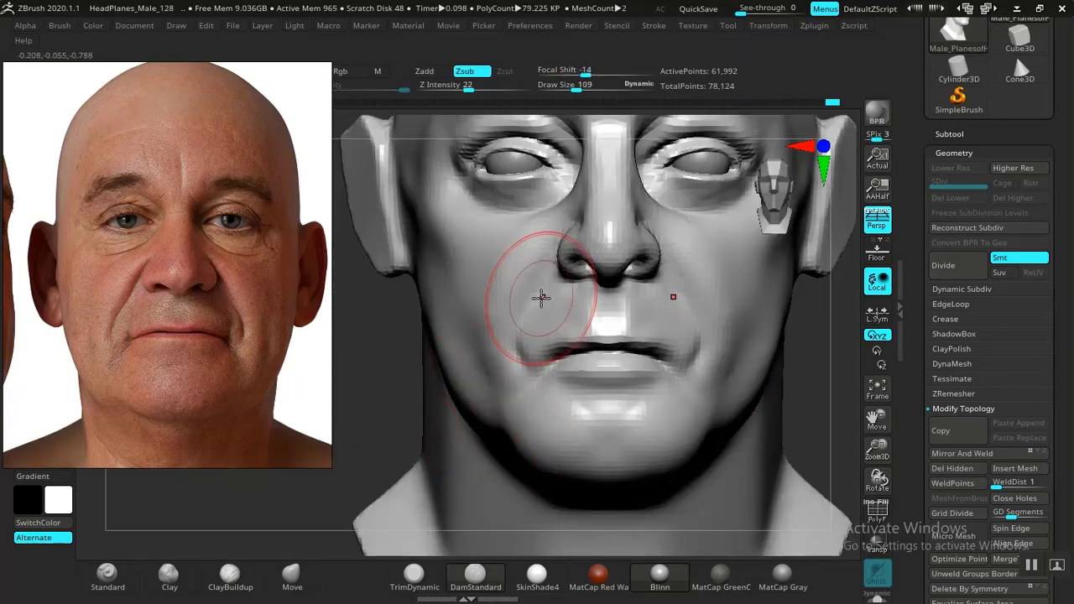
# Step: Carve the nasolabial folds from the nostrils to the mouth corners with the DamStandard brush at draw size 65
pyautogui.moveTo(402, 417); pyautogui.dragTo(532, 300)
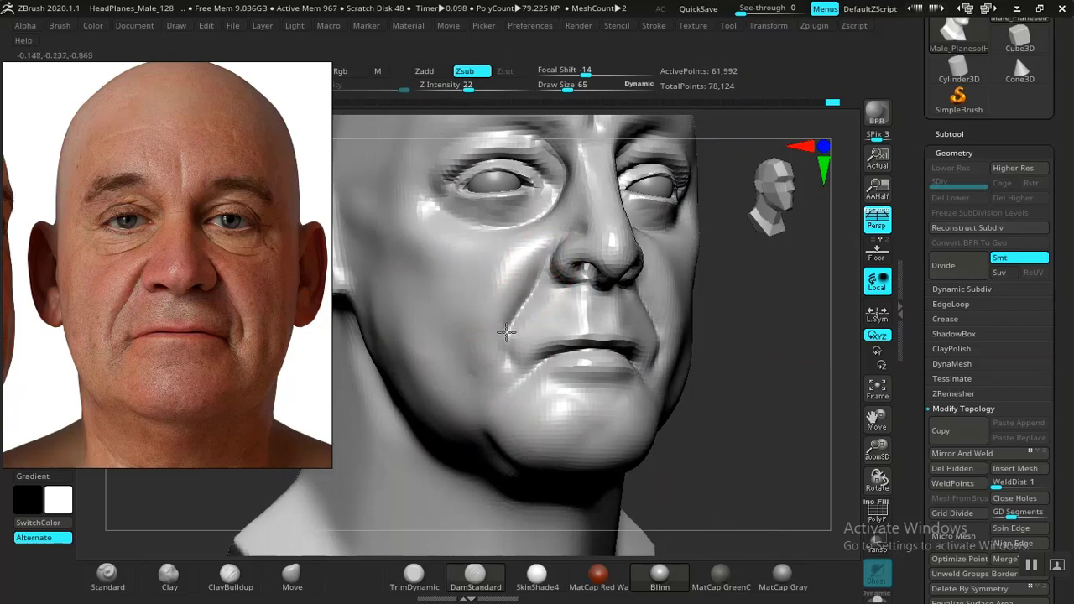
pyautogui.moveTo(803, 370); pyautogui.dragTo(630, 414)
pyautogui.moveTo(401, 420)
pyautogui.keyDown('alt'); pyautogui.mouseDown()
pyautogui.moveTo(429, 482)
pyautogui.moveTo(395, 461)
pyautogui.moveTo(451, 465)
pyautogui.moveTo(453, 456)
pyautogui.moveTo(412, 435)
pyautogui.mouseUp(); pyautogui.keyUp('alt')
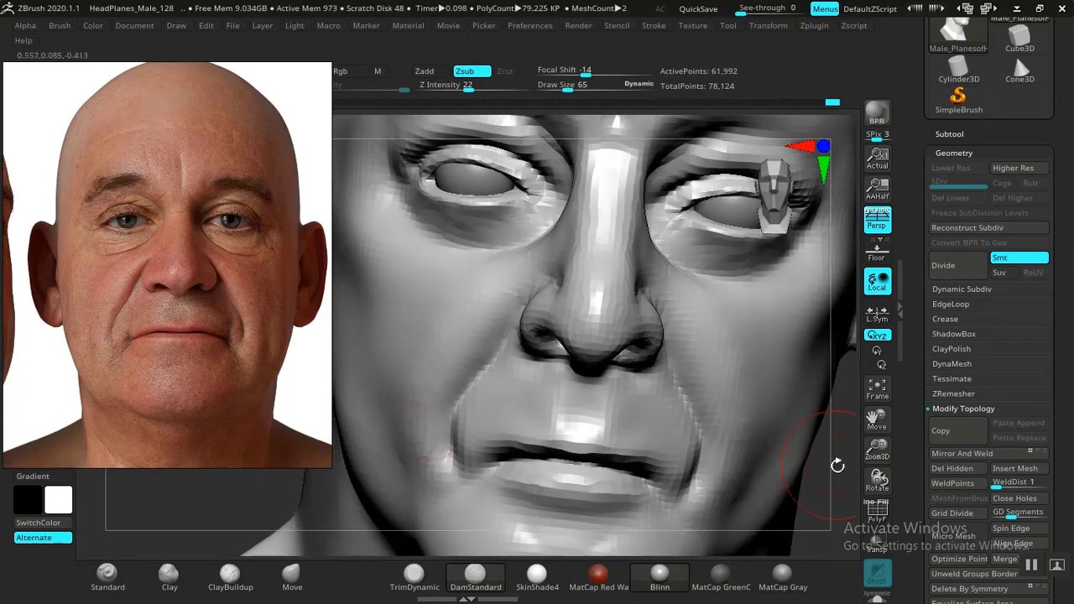
pyautogui.moveTo(838, 465)
pyautogui.keyDown('alt'); pyautogui.mouseDown()
pyautogui.moveTo(770, 395)
pyautogui.moveTo(727, 422)
pyautogui.moveTo(446, 398)
pyautogui.moveTo(490, 475)
pyautogui.moveTo(403, 439)
pyautogui.moveTo(439, 468)
pyautogui.moveTo(415, 439)
pyautogui.moveTo(384, 444)
pyautogui.moveTo(629, 408)
pyautogui.mouseUp(); pyautogui.keyUp('alt')
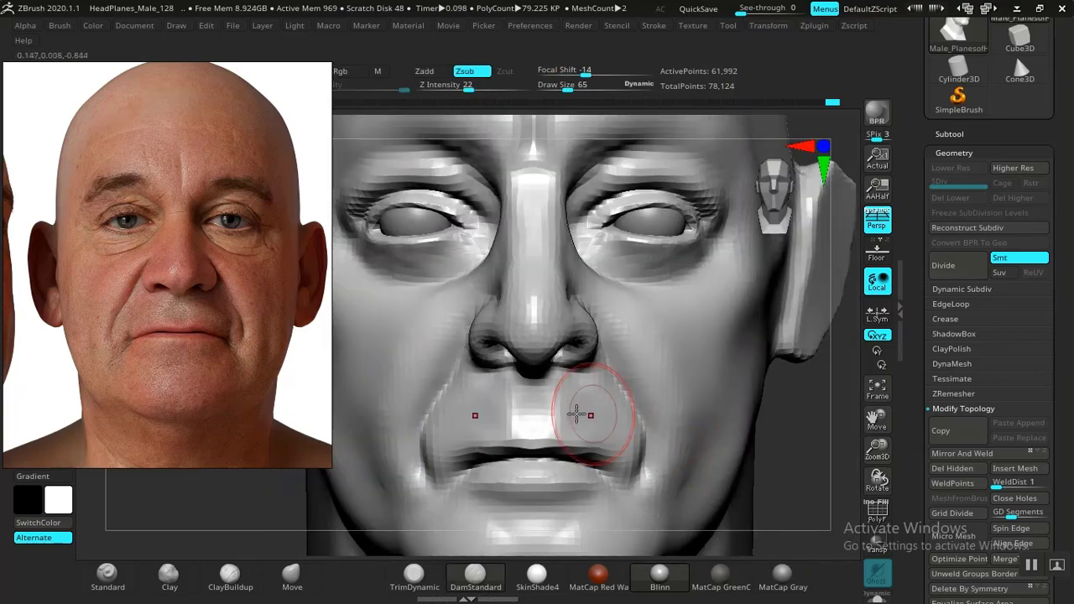
# Step: Move the reference photos clear of the brush controls so both portraits can be compared with the whole head
pyautogui.moveTo(165, 304); pyautogui.dragTo(227, 295, button='middle')
pyautogui.moveTo(226, 295); pyautogui.dragTo(1034, 251, button='right')
pyautogui.moveTo(252, 425)
pyautogui.keyDown('alt'); pyautogui.mouseDown()
pyautogui.moveTo(206, 420)
pyautogui.moveTo(185, 348)
pyautogui.moveTo(219, 398)
pyautogui.moveTo(276, 378)
pyautogui.moveTo(130, 322)
pyautogui.mouseUp(); pyautogui.keyUp('alt')
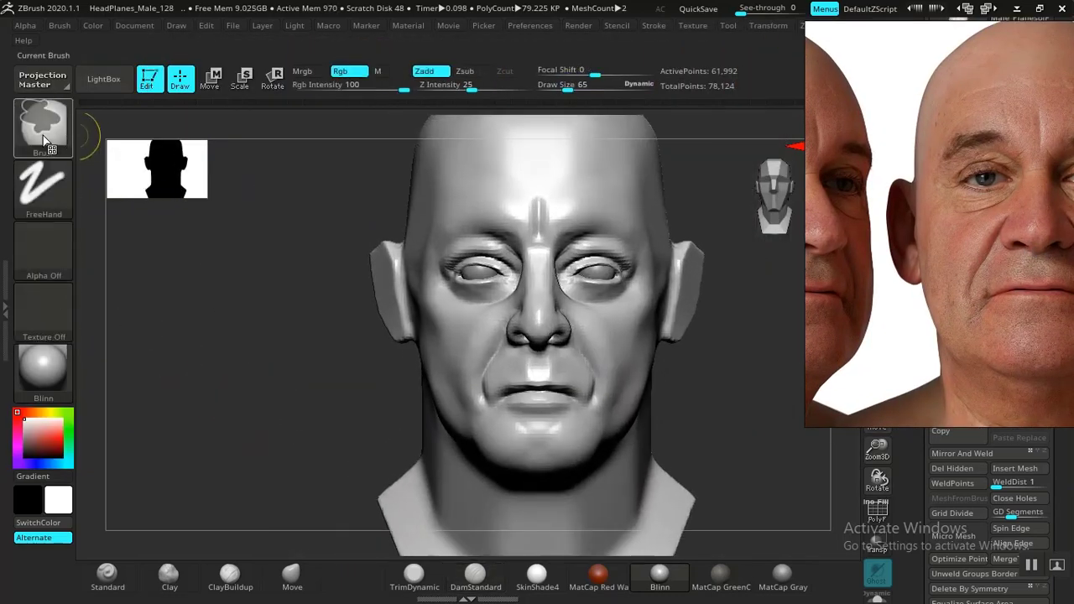
# Step: Mask the cheeks outside the nasolabial folds with the MaskLasso brush, redrawing the first selection, and invert the mask
pyautogui.click(46, 141)
pyautogui.keyDown('ctrl'); pyautogui.click(312, 215); pyautogui.keyUp('ctrl')
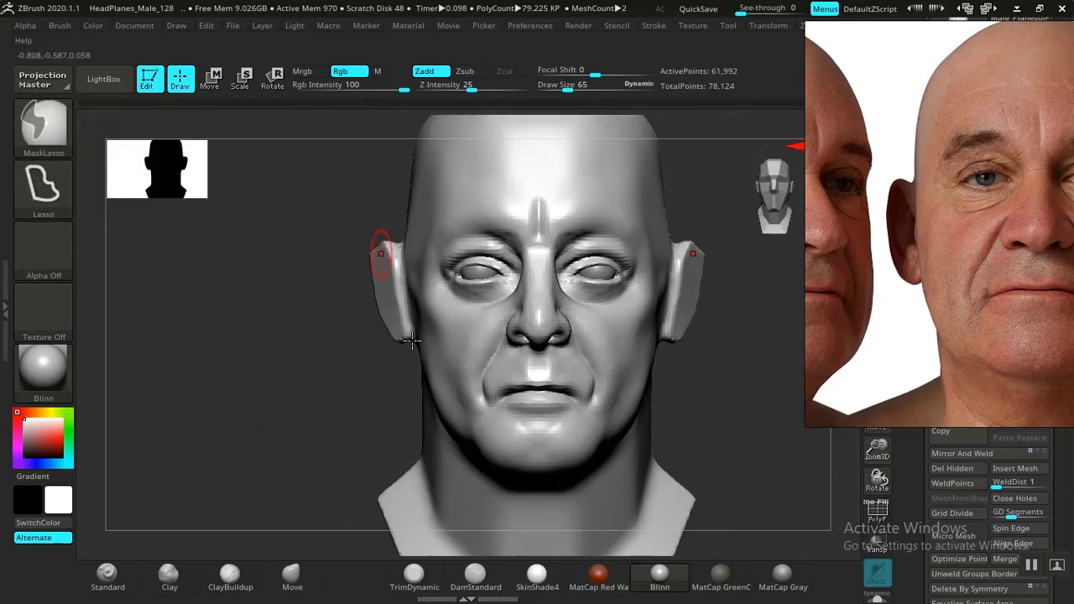
pyautogui.keyDown('alt'); pyautogui.moveTo(338, 402); pyautogui.dragTo(353, 460); pyautogui.keyUp('alt')
pyautogui.moveTo(281, 416)
pyautogui.keyDown('ctrl'); pyautogui.mouseDown()
pyautogui.moveTo(328, 521)
pyautogui.moveTo(456, 509)
pyautogui.moveTo(471, 406)
pyautogui.moveTo(518, 290)
pyautogui.moveTo(578, 288)
pyautogui.mouseUp(); pyautogui.keyUp('ctrl')
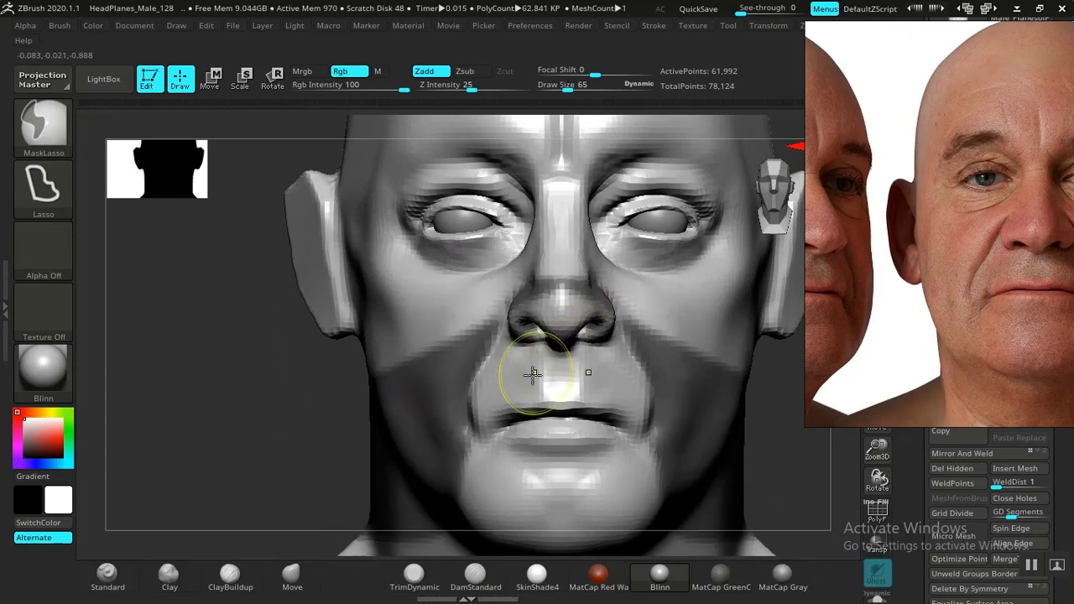
pyautogui.hotkey('ctrl', 'z')
pyautogui.moveTo(288, 408)
pyautogui.keyDown('ctrl'); pyautogui.mouseDown()
pyautogui.moveTo(363, 303)
pyautogui.moveTo(491, 250)
pyautogui.moveTo(538, 261)
pyautogui.moveTo(515, 298)
pyautogui.moveTo(466, 494)
pyautogui.mouseUp(); pyautogui.keyUp('ctrl')
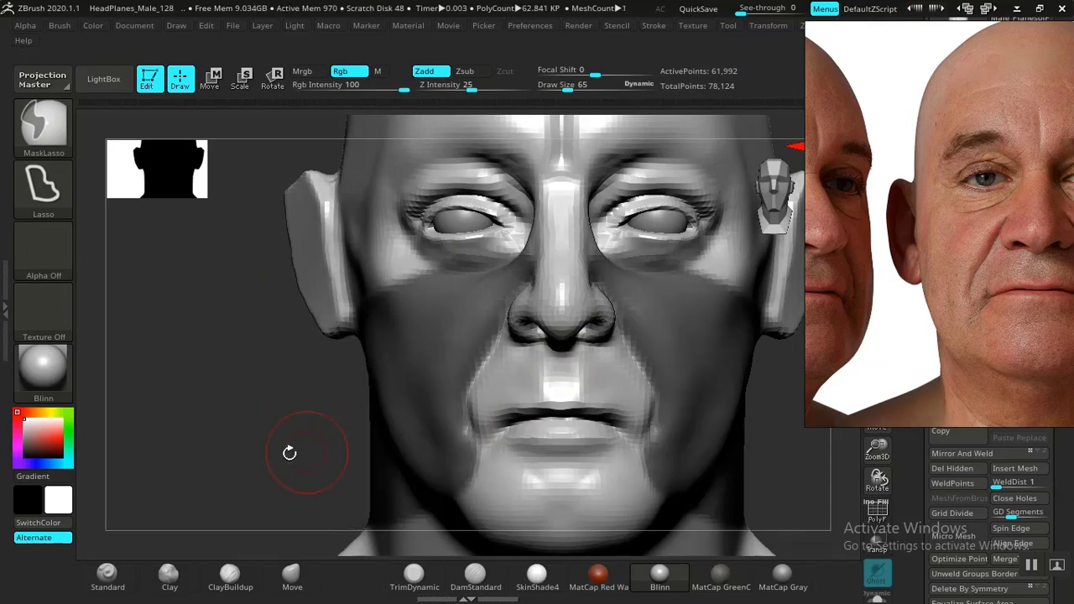
pyautogui.keyDown('ctrl'); pyautogui.click(243, 441); pyautogui.keyUp('ctrl')
# Step: Pull the unmasked cheek edge along the nasolabial fold with the Move brush, then clear the mask
pyautogui.moveTo(269, 468); pyautogui.dragTo(395, 396)
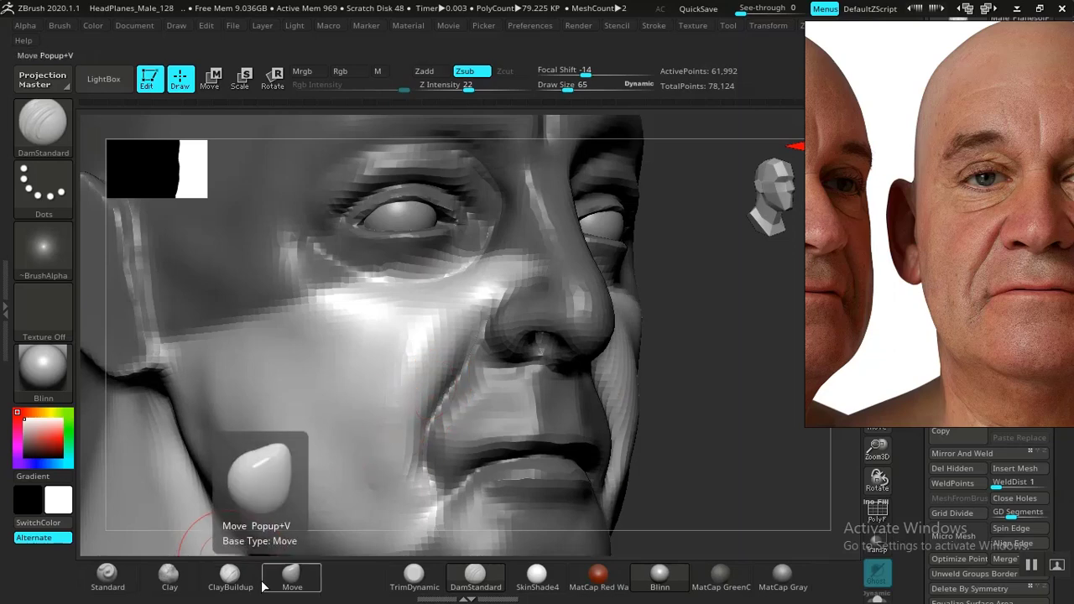
pyautogui.click(292, 576)
pyautogui.moveTo(451, 375); pyautogui.dragTo(429, 411)
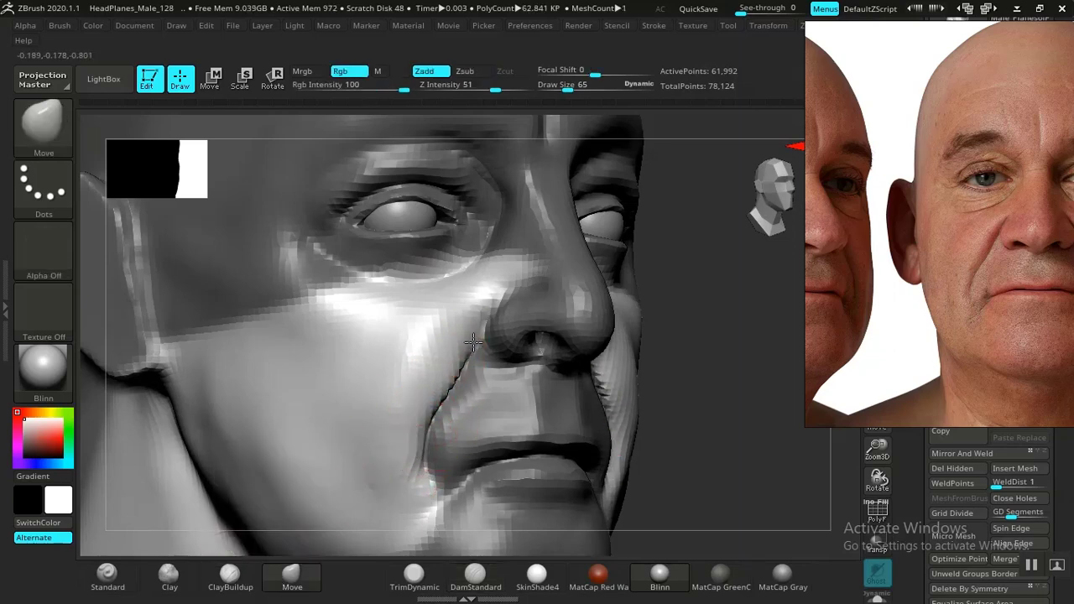
pyautogui.press('f')
pyautogui.keyDown('shift'); pyautogui.moveTo(655, 395); pyautogui.dragTo(735, 537); pyautogui.keyUp('shift')
pyautogui.keyDown('alt'); pyautogui.moveTo(285, 387); pyautogui.dragTo(283, 426); pyautogui.keyUp('alt')
pyautogui.moveTo(277, 427); pyautogui.dragTo(373, 386)
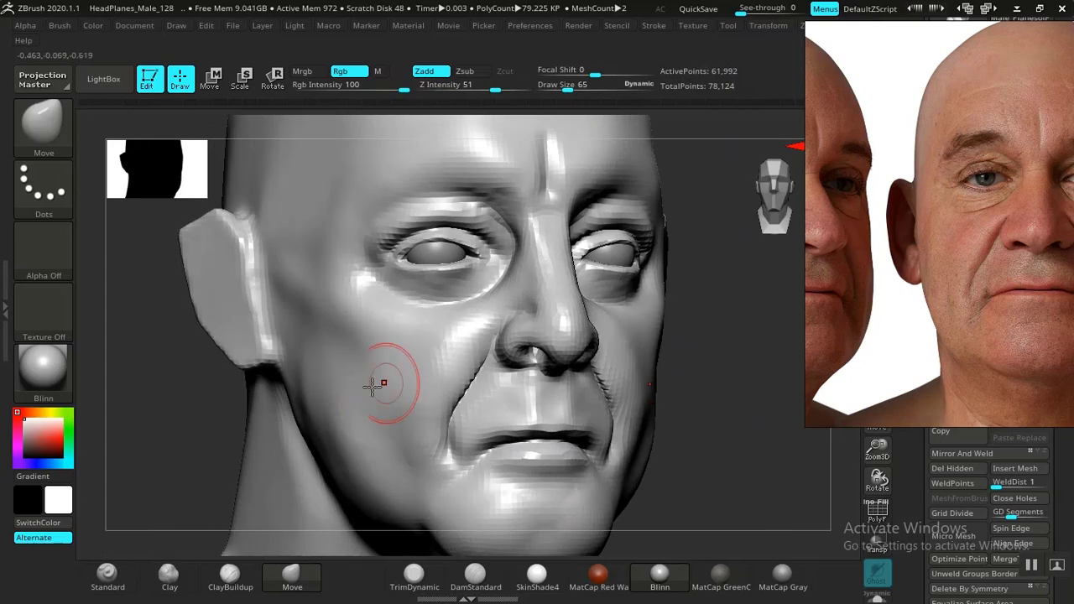
# Step: Set the brush draw size to 85 and bring the three-quarter reference portrait into view for comparing the cheek
pyautogui.moveTo(200, 460); pyautogui.dragTo(619, 503)
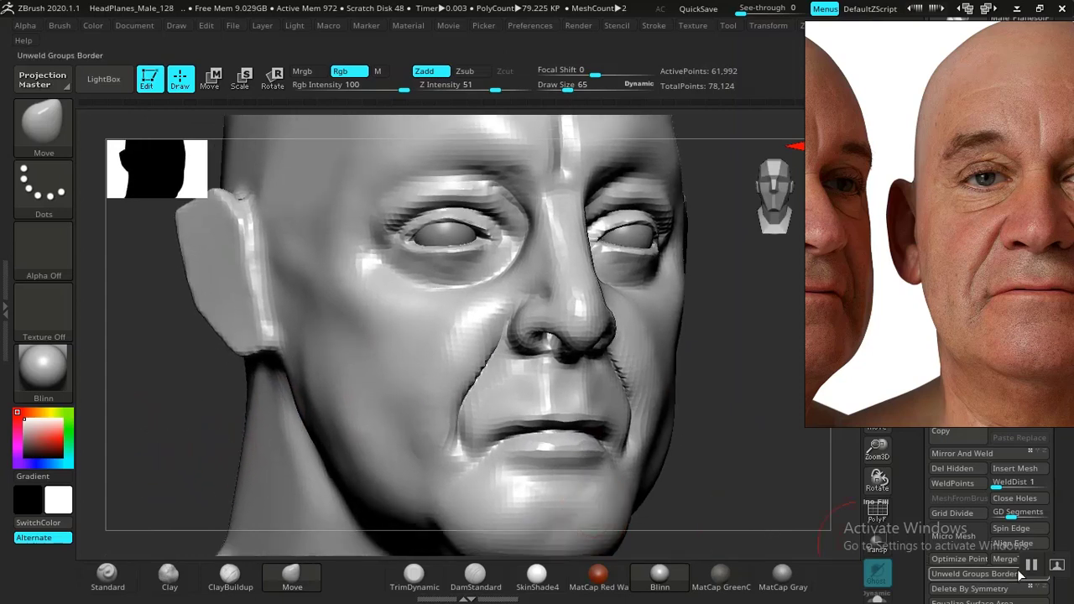
pyautogui.moveTo(781, 455)
pyautogui.mouseDown()
pyautogui.moveTo(699, 431)
pyautogui.moveTo(627, 391)
pyautogui.moveTo(674, 479)
pyautogui.moveTo(658, 454)
pyautogui.moveTo(654, 471)
pyautogui.moveTo(729, 480)
pyautogui.moveTo(755, 497)
pyautogui.mouseUp()
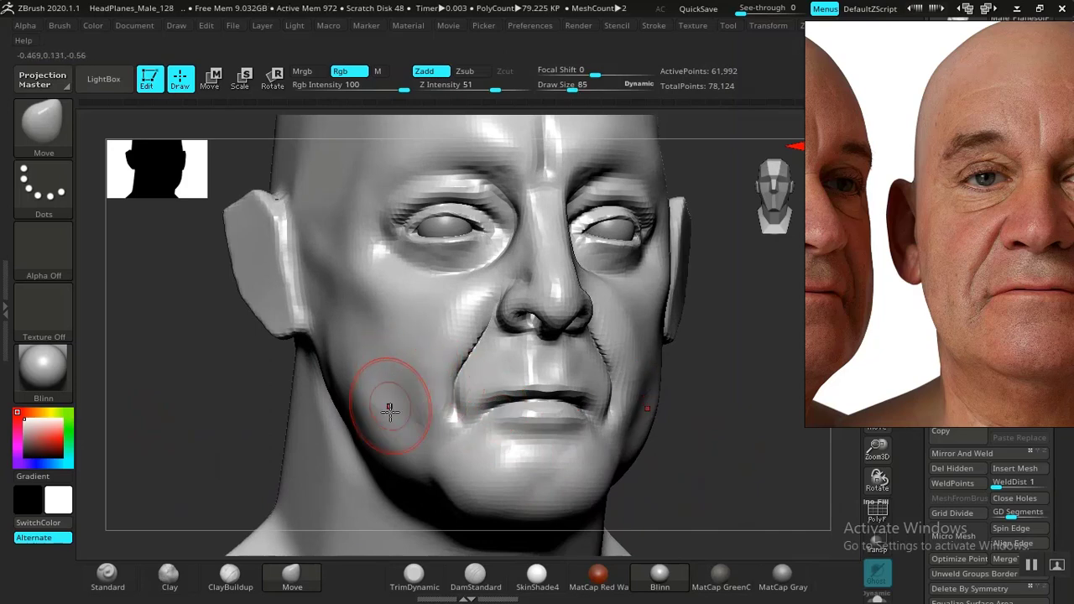
pyautogui.click(472, 577)
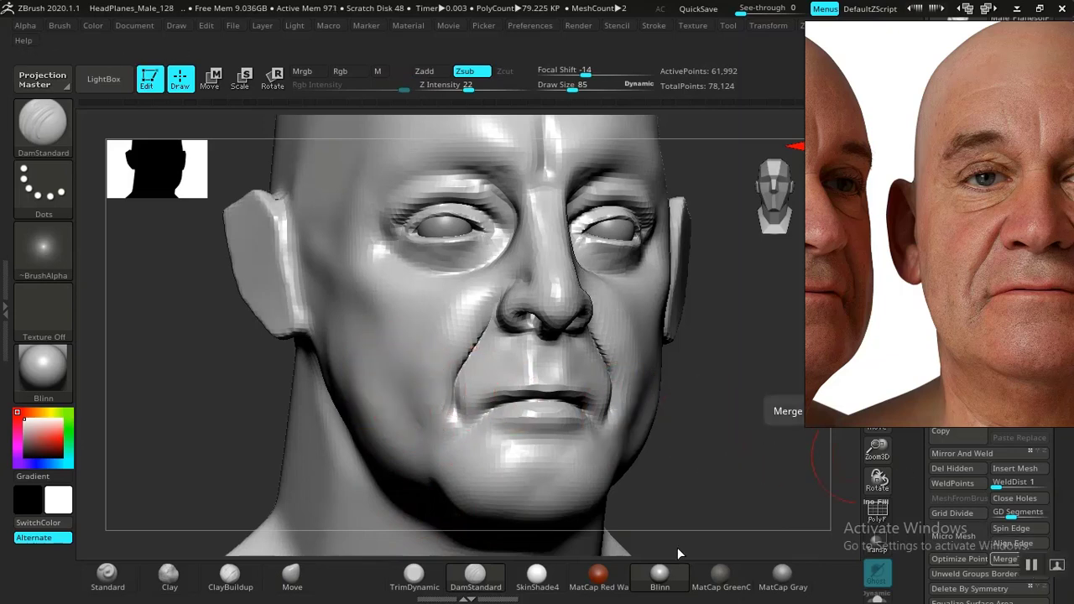
pyautogui.moveTo(983, 334)
pyautogui.mouseDown(button='middle')
pyautogui.moveTo(874, 351)
pyautogui.moveTo(952, 319)
pyautogui.moveTo(1046, 321)
pyautogui.moveTo(1026, 336)
pyautogui.moveTo(987, 319)
pyautogui.mouseUp(button='middle')
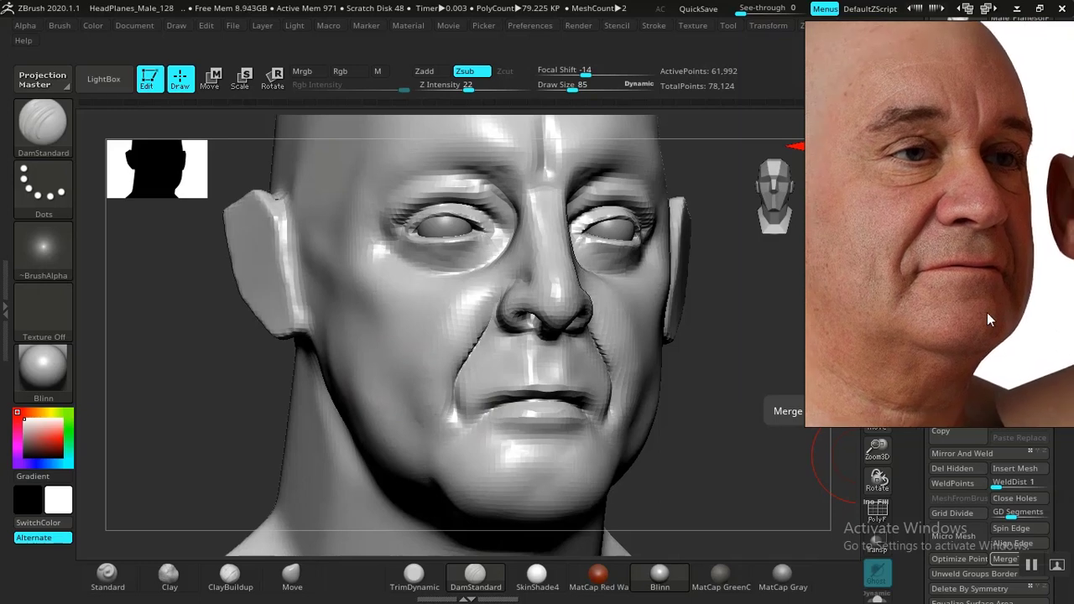
pyautogui.moveTo(876, 378); pyautogui.dragTo(917, 345, button='middle')
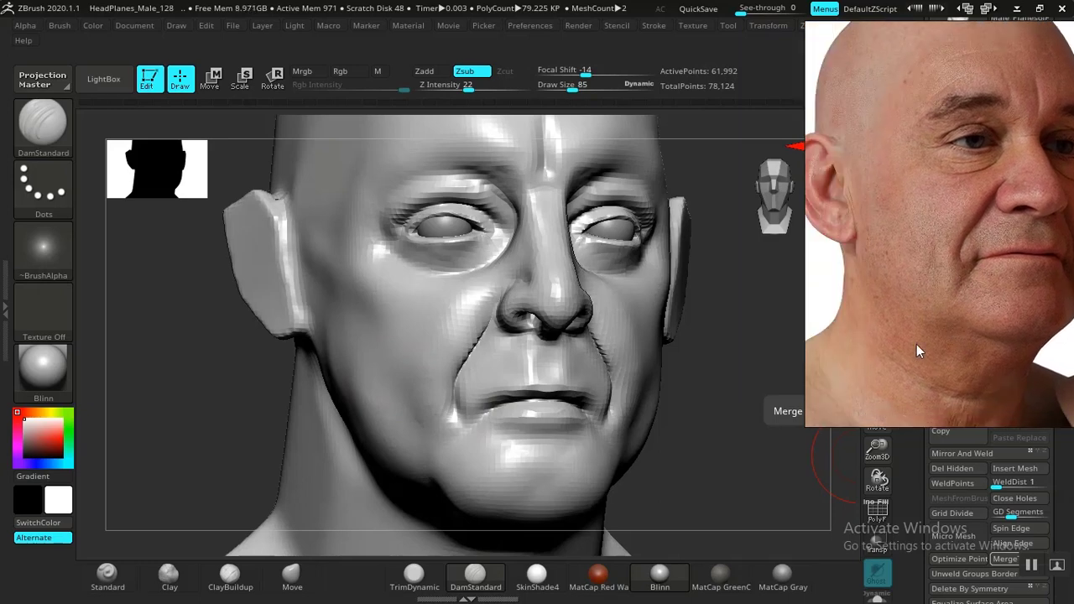
# Step: Carve a crease in the lower cheek beside the mouth corner with the Standard brush at Z Intensity 13, smoothing around it
pyautogui.moveTo(732, 484)
pyautogui.keyDown('alt'); pyautogui.mouseDown()
pyautogui.moveTo(696, 453)
pyautogui.moveTo(714, 414)
pyautogui.moveTo(739, 502)
pyautogui.mouseUp(); pyautogui.keyUp('alt')
pyautogui.click(108, 578)
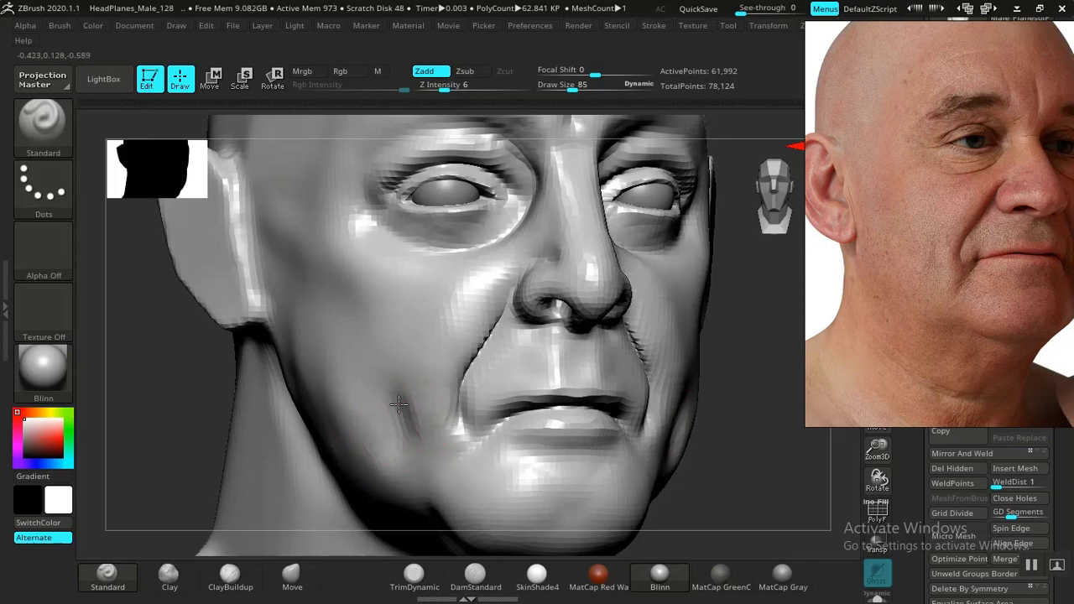
pyautogui.press('f')
pyautogui.keyDown('shift'); pyautogui.moveTo(723, 427); pyautogui.dragTo(712, 479); pyautogui.keyUp('shift')
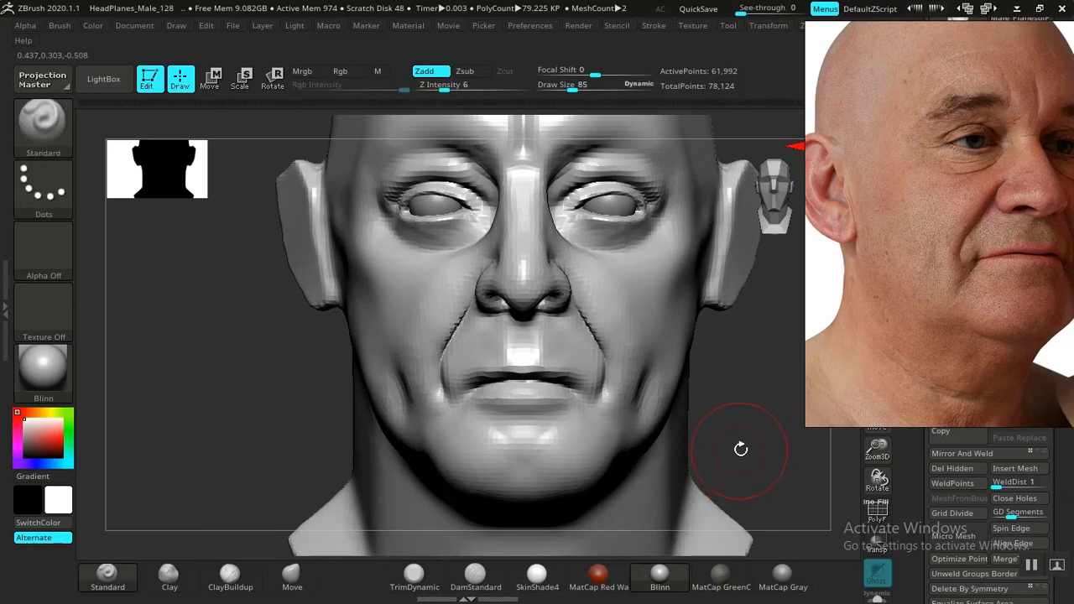
pyautogui.press('ctrl')
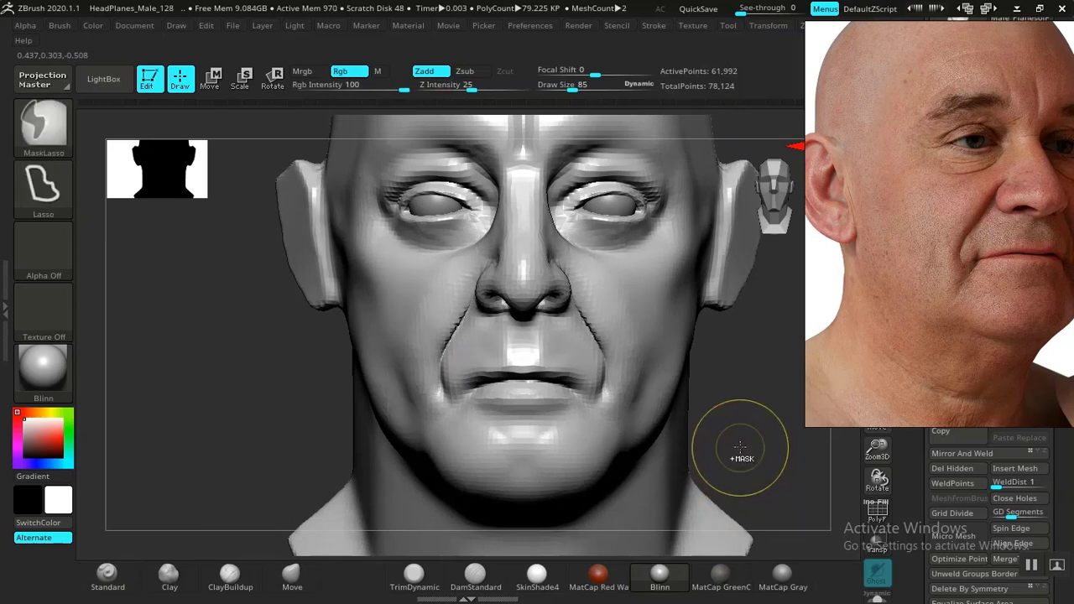
pyautogui.moveTo(448, 86); pyautogui.dragTo(430, 87)
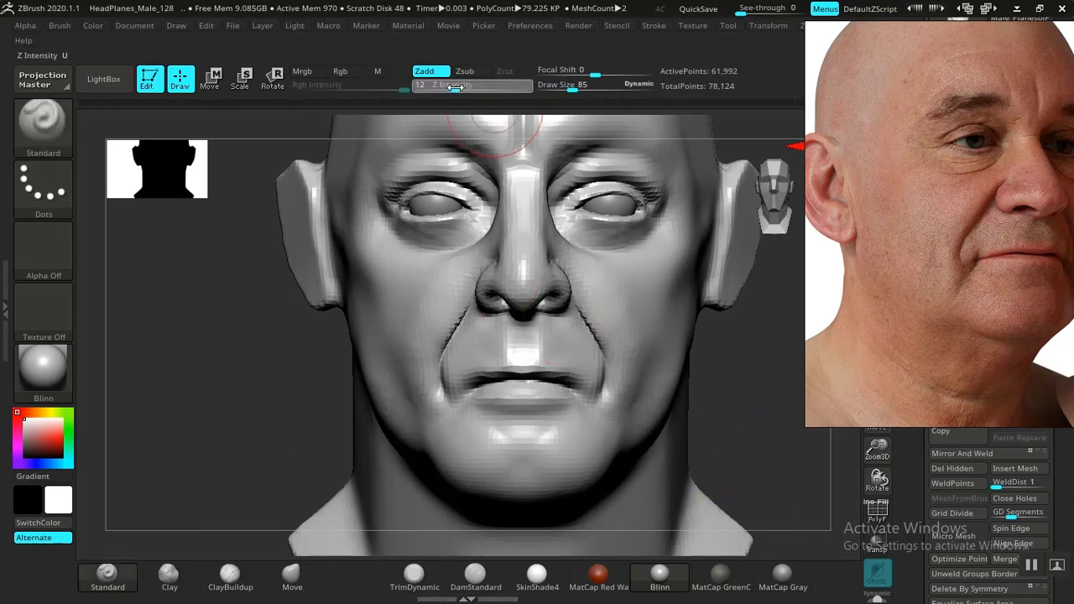
pyautogui.moveTo(264, 403); pyautogui.dragTo(412, 389)
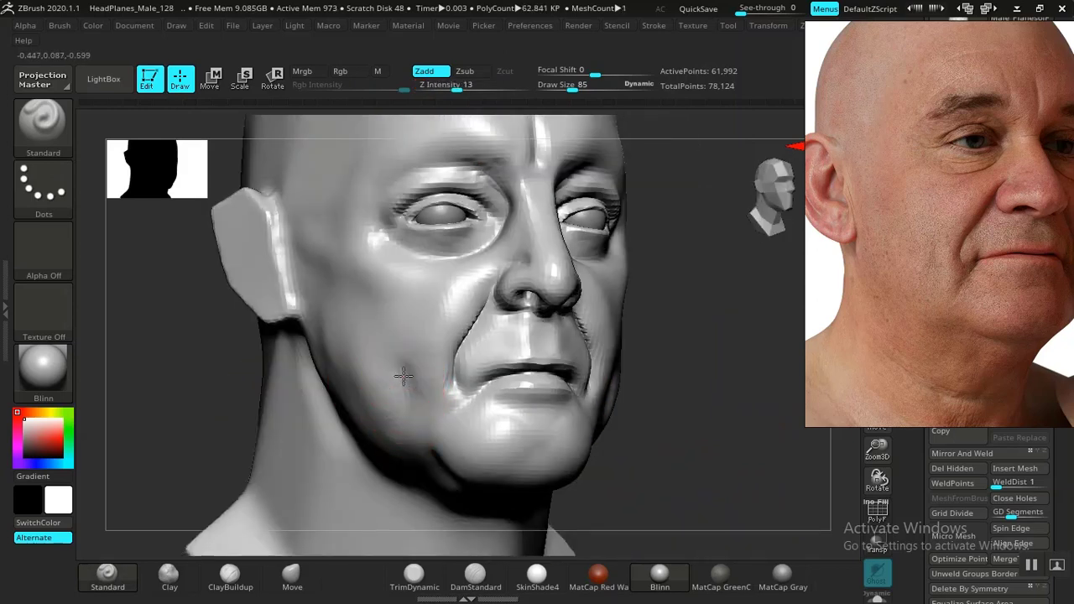
pyautogui.press('shift')
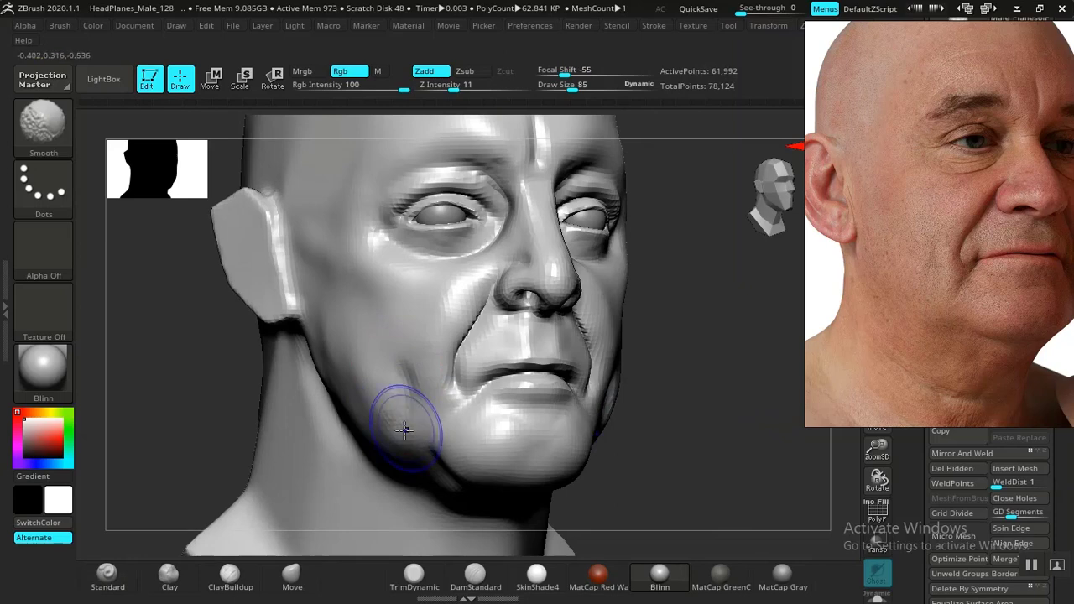
# Step: Build up the jowl behind the cheek crease with the Clay brush and smooth its surface
pyautogui.moveTo(230, 422)
pyautogui.keyDown('alt'); pyautogui.mouseDown()
pyautogui.moveTo(240, 403)
pyautogui.moveTo(330, 485)
pyautogui.moveTo(347, 473)
pyautogui.mouseUp(); pyautogui.keyUp('alt')
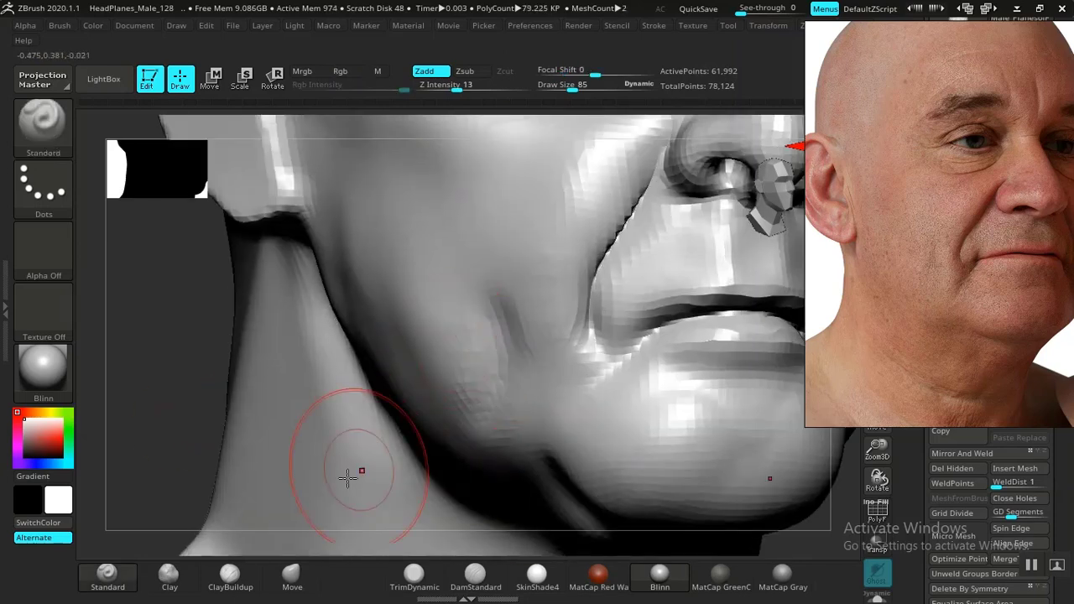
pyautogui.click(169, 574)
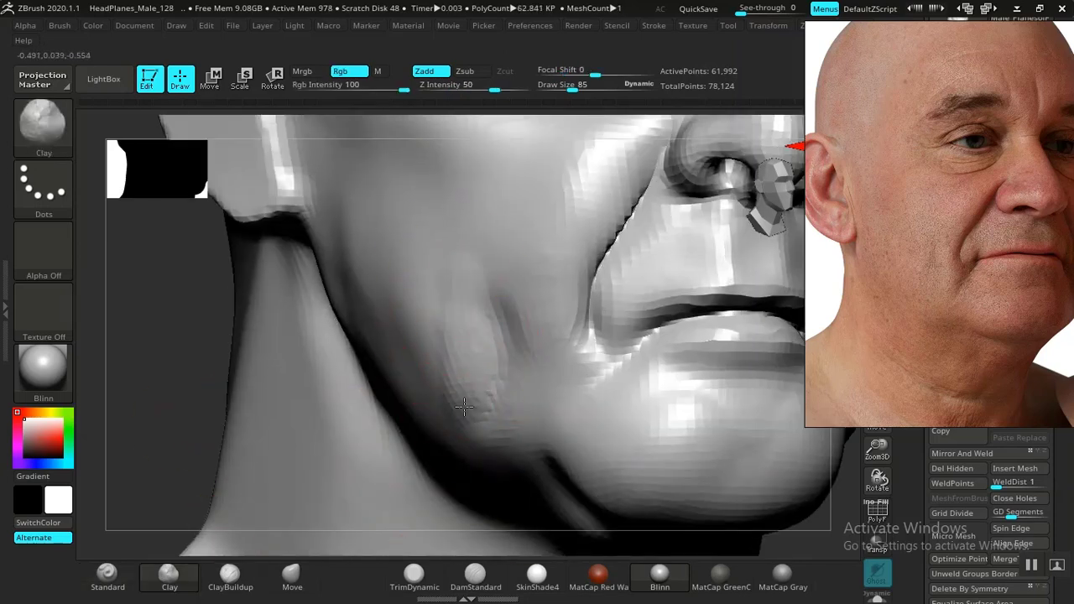
pyautogui.moveTo(429, 299)
pyautogui.mouseDown()
pyautogui.moveTo(461, 372)
pyautogui.moveTo(446, 385)
pyautogui.mouseUp()
pyautogui.moveTo(439, 307)
pyautogui.mouseDown()
pyautogui.moveTo(417, 336)
pyautogui.moveTo(431, 451)
pyautogui.mouseUp()
pyautogui.press('shift')
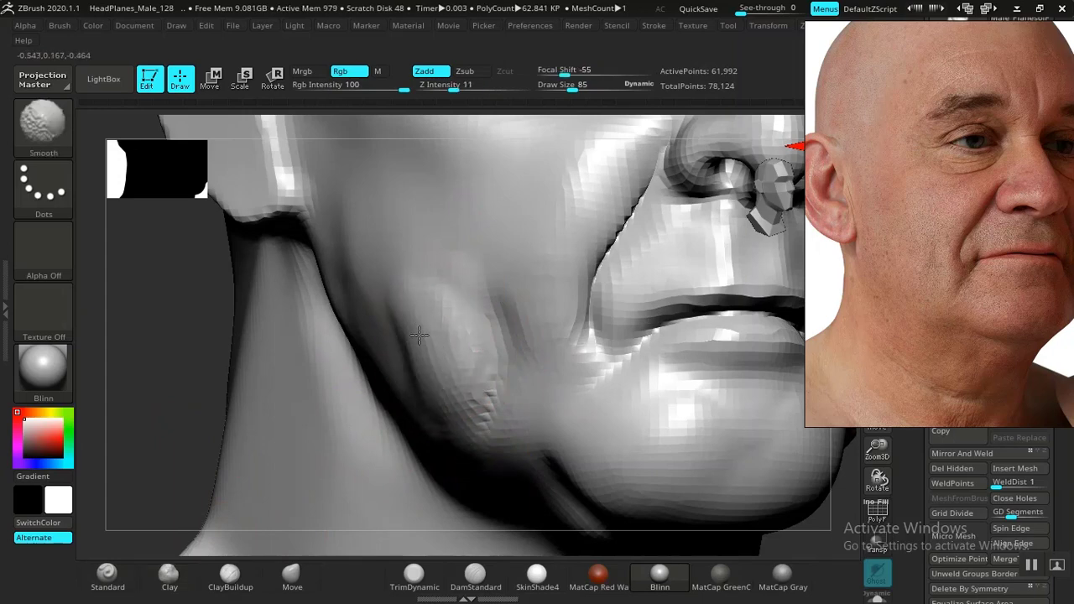
pyautogui.keyDown('shift'); pyautogui.moveTo(439, 418); pyautogui.dragTo(429, 311); pyautogui.keyUp('shift')
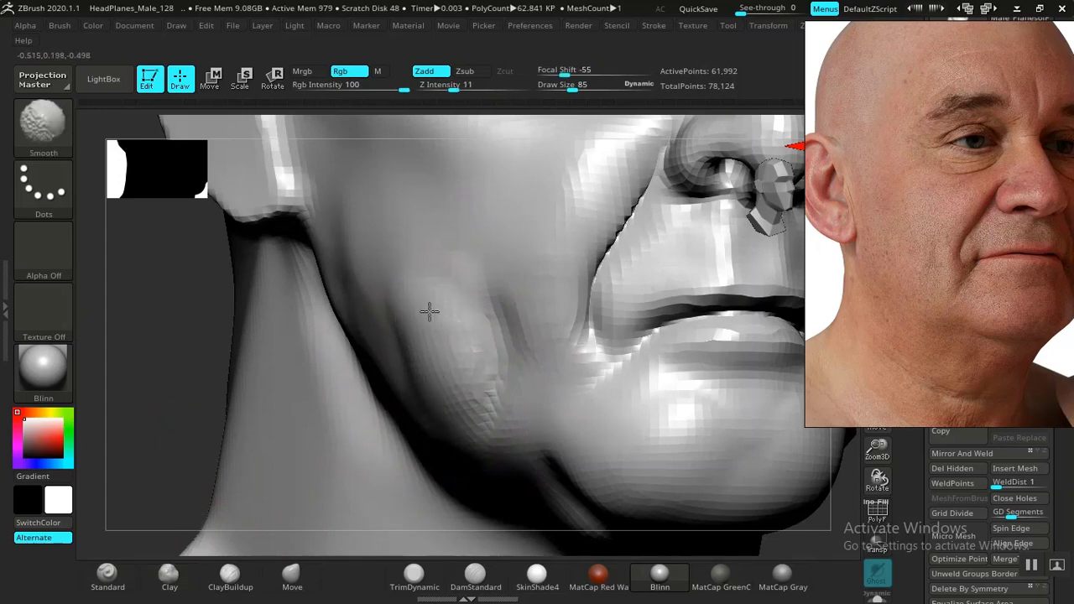
pyautogui.keyDown('shift'); pyautogui.moveTo(458, 364); pyautogui.dragTo(473, 371); pyautogui.keyUp('shift')
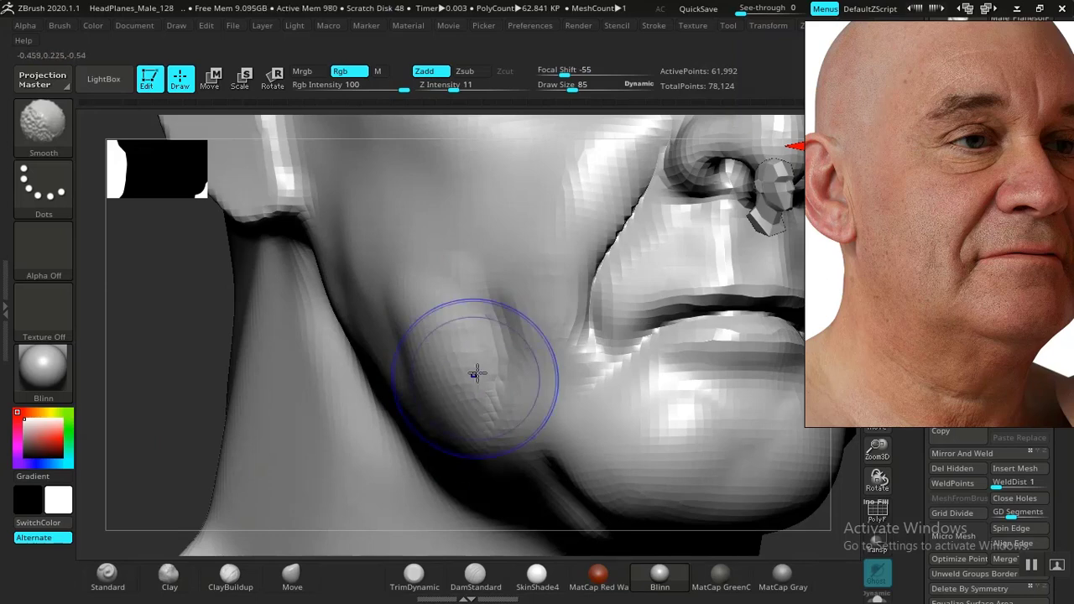
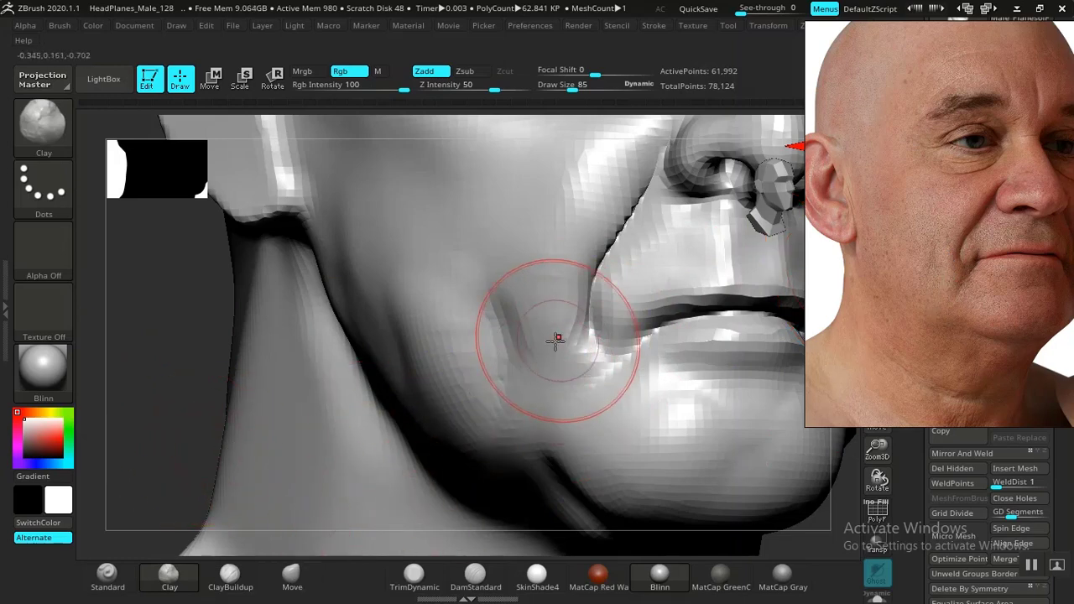
# Step: Build up the flesh between the cheek crease and the mouth corner with the Clay brush at draw size 69, then smooth it
pyautogui.click(478, 574)
pyautogui.click(481, 579)
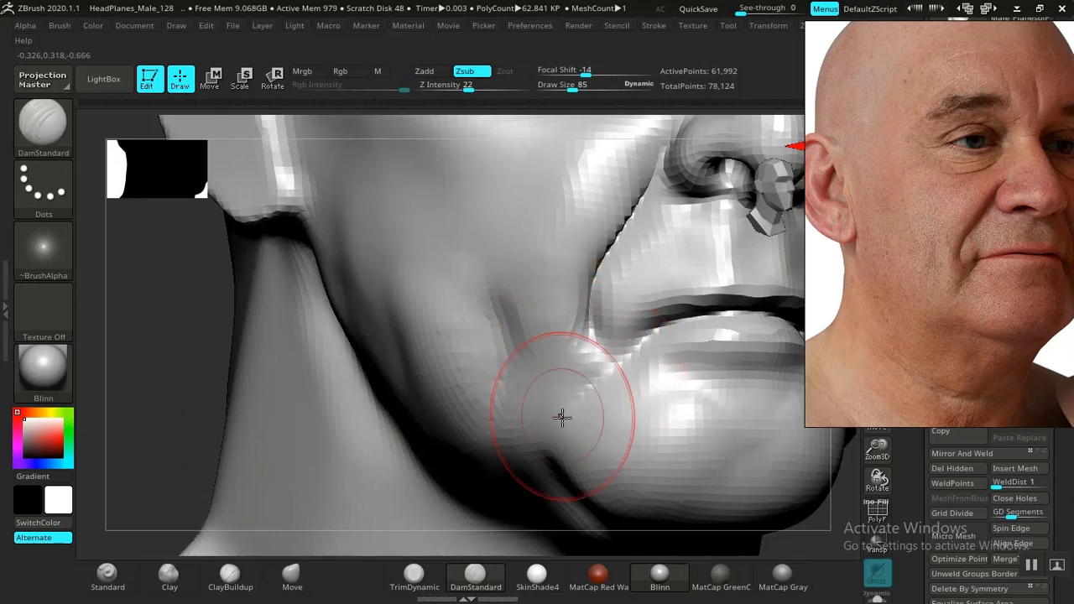
pyautogui.click(168, 576)
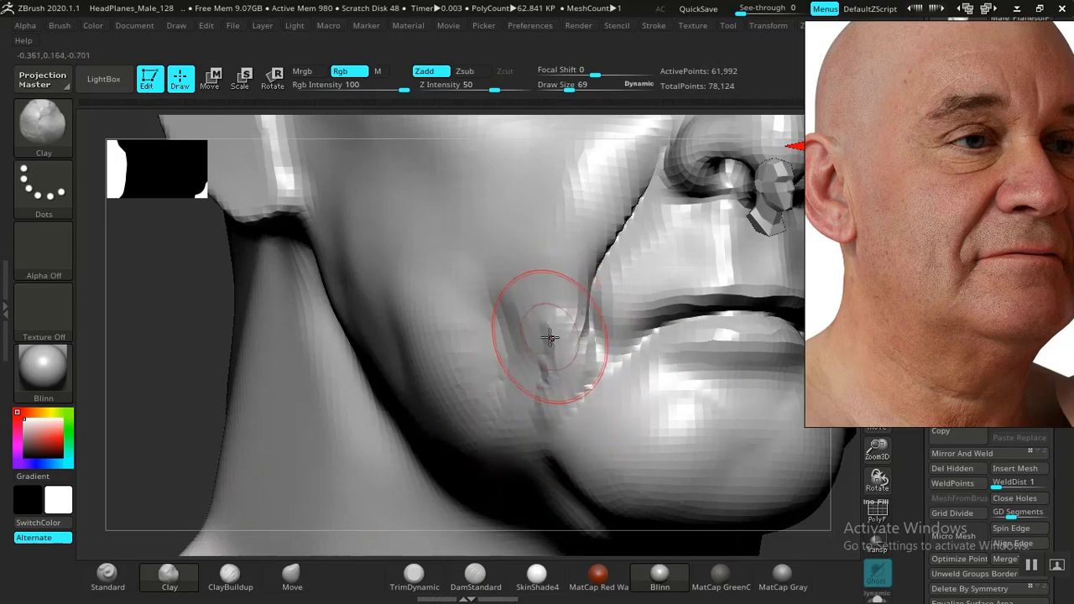
pyautogui.keyDown('shift'); pyautogui.moveTo(532, 385); pyautogui.dragTo(536, 361); pyautogui.keyUp('shift')
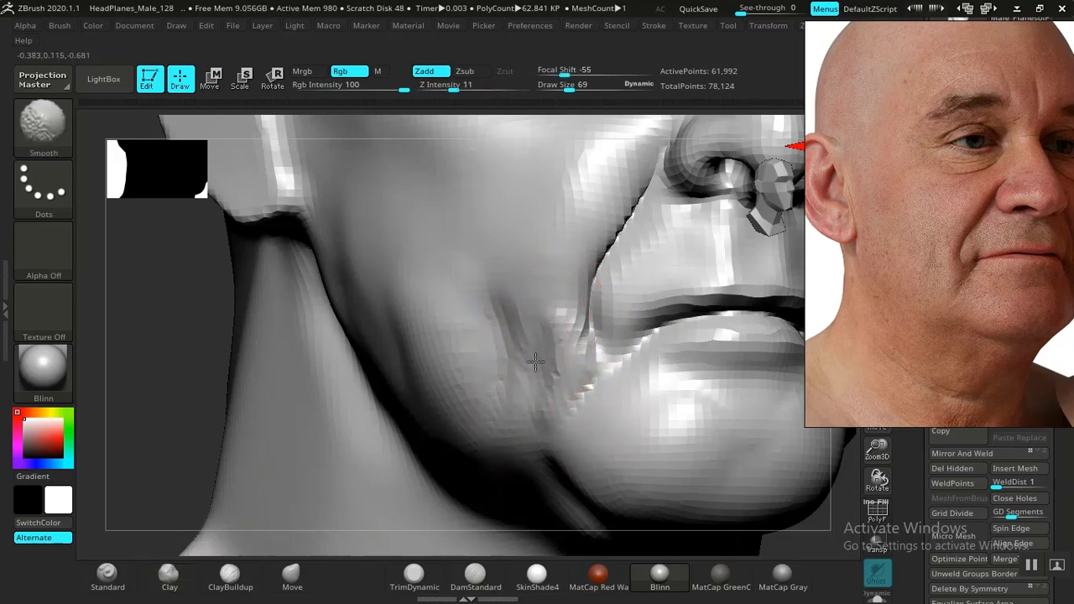
pyautogui.keyDown('shift'); pyautogui.moveTo(547, 413); pyautogui.dragTo(559, 331); pyautogui.keyUp('shift')
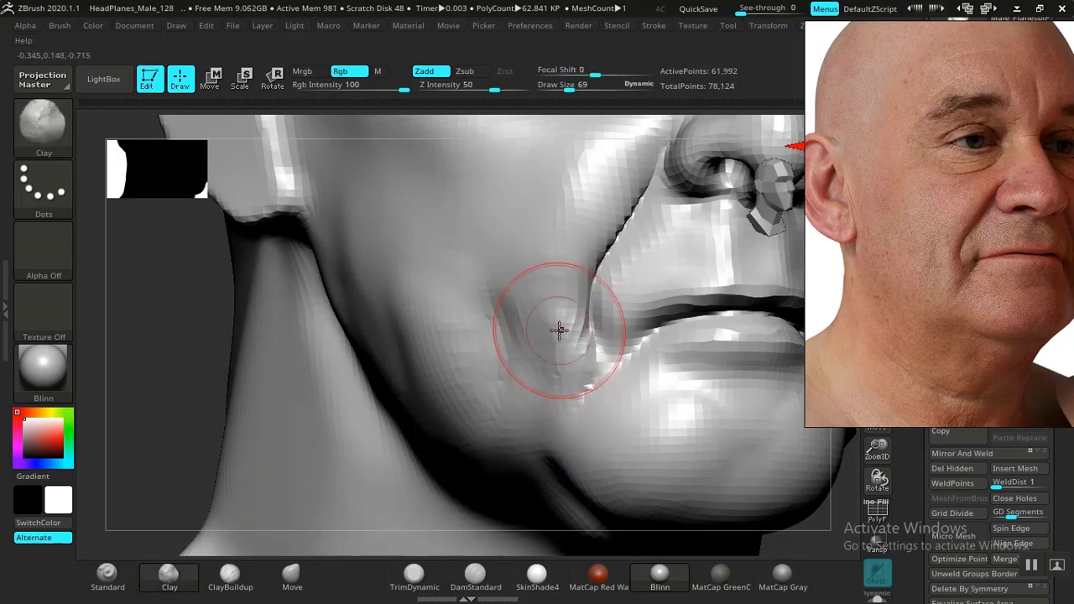
pyautogui.keyDown('shift'); pyautogui.moveTo(545, 426); pyautogui.dragTo(540, 391); pyautogui.keyUp('shift')
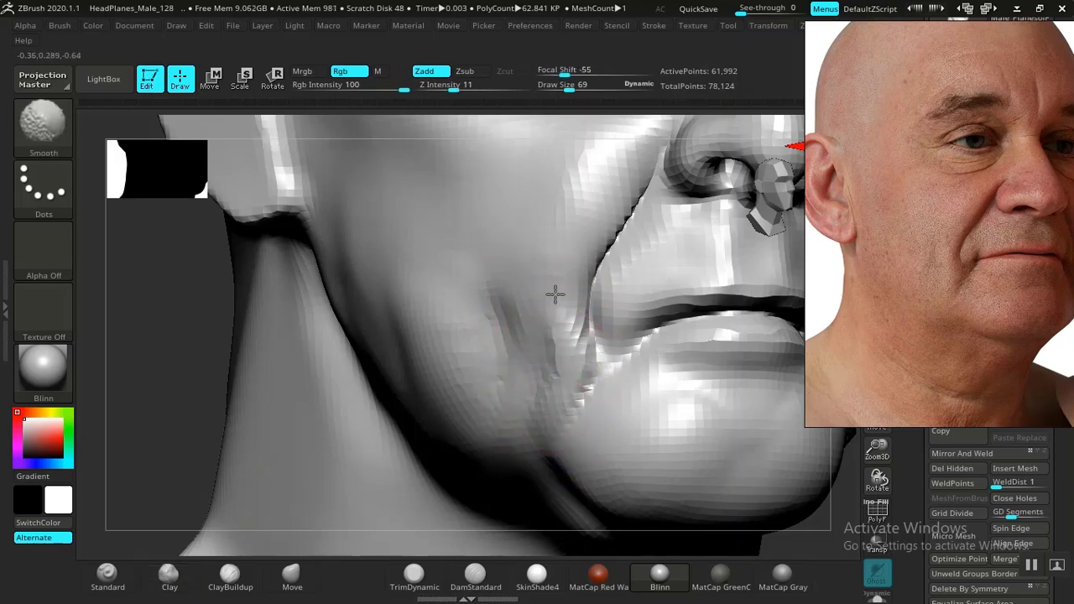
# Step: Deepen the cheek crease between the jowl and the mouth fold with the Clay brush, then soften it
pyautogui.keyDown('alt'); pyautogui.moveTo(163, 410); pyautogui.dragTo(197, 451); pyautogui.keyUp('alt')
pyautogui.keyDown('alt'); pyautogui.moveTo(685, 360); pyautogui.dragTo(698, 467); pyautogui.keyUp('alt')
pyautogui.keyDown('alt'); pyautogui.moveTo(750, 412); pyautogui.dragTo(760, 438); pyautogui.keyUp('alt')
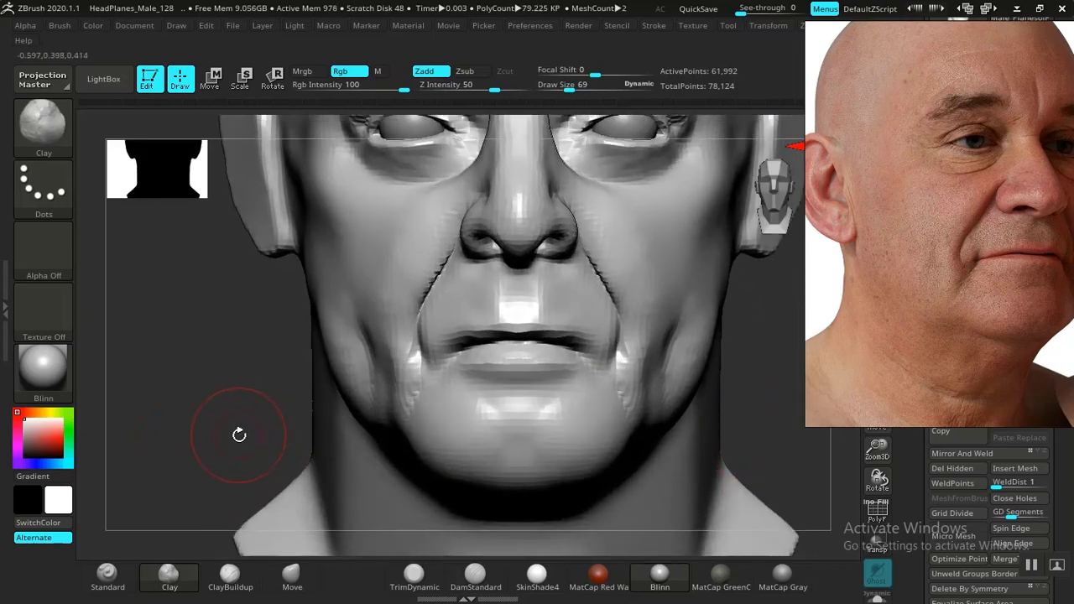
pyautogui.keyDown('alt'); pyautogui.moveTo(220, 416); pyautogui.dragTo(289, 483); pyautogui.keyUp('alt')
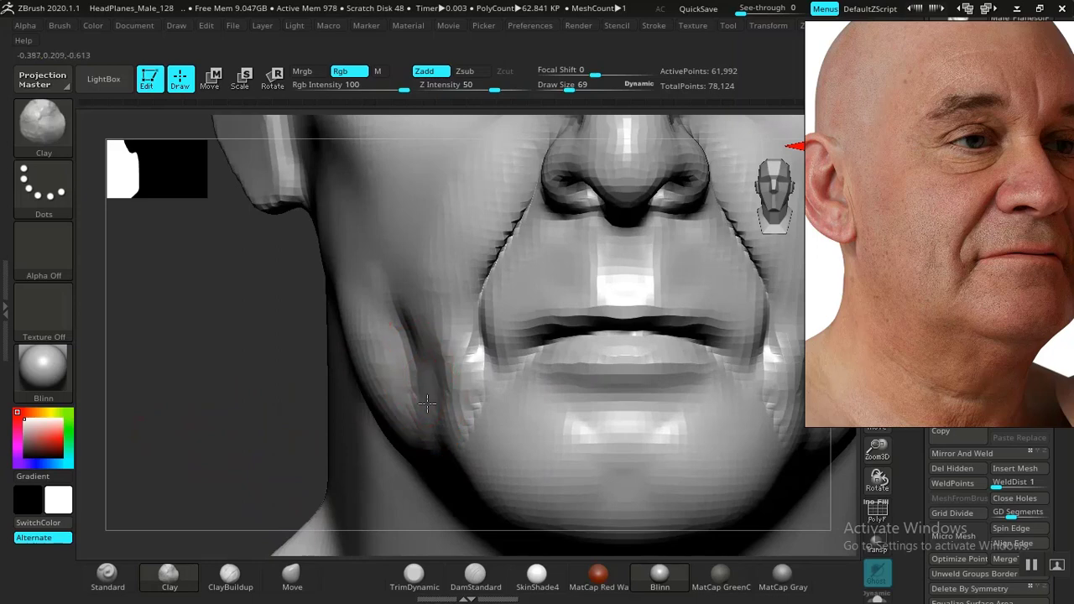
pyautogui.press('shift')
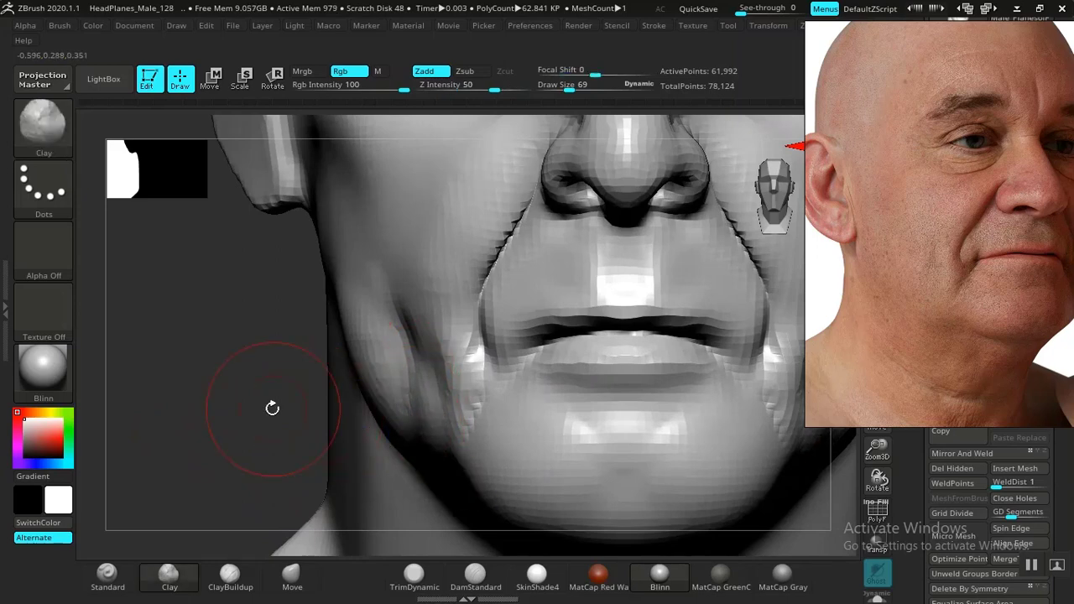
pyautogui.press('f')
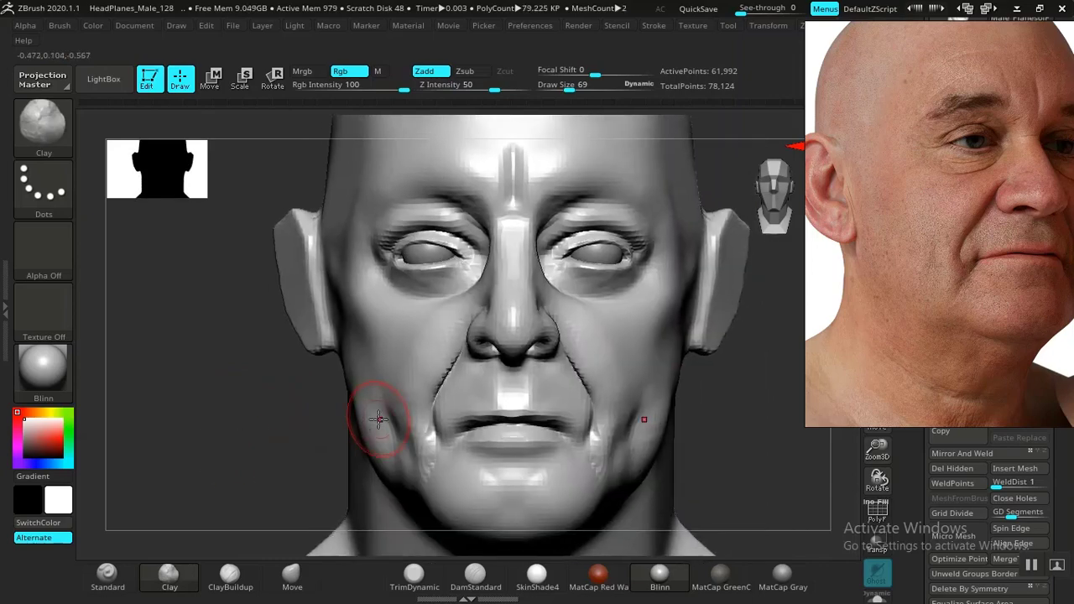
pyautogui.press('shift')
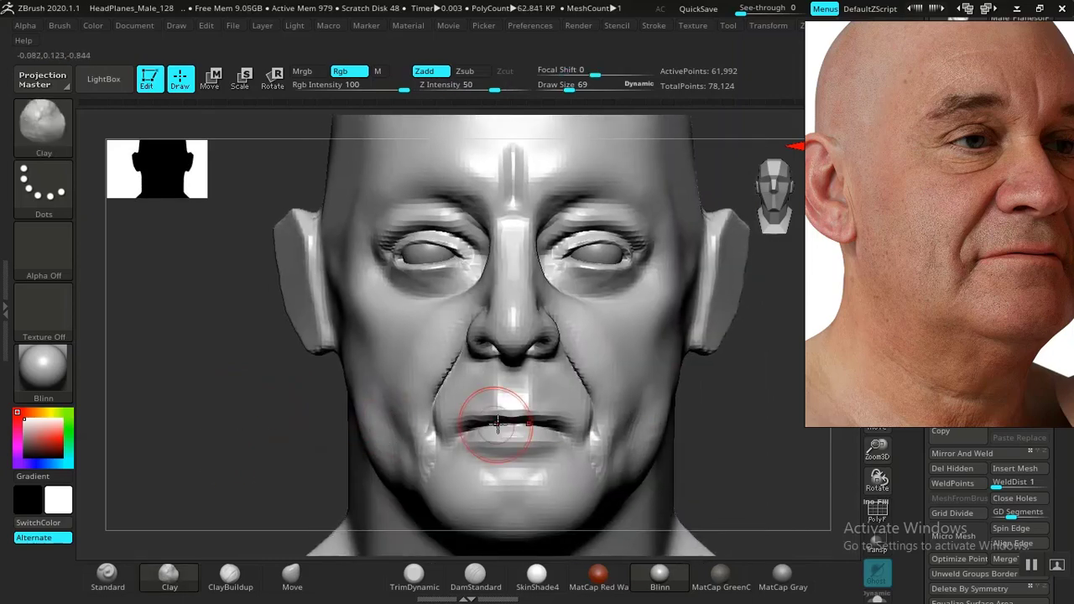
pyautogui.moveTo(256, 455); pyautogui.dragTo(319, 437)
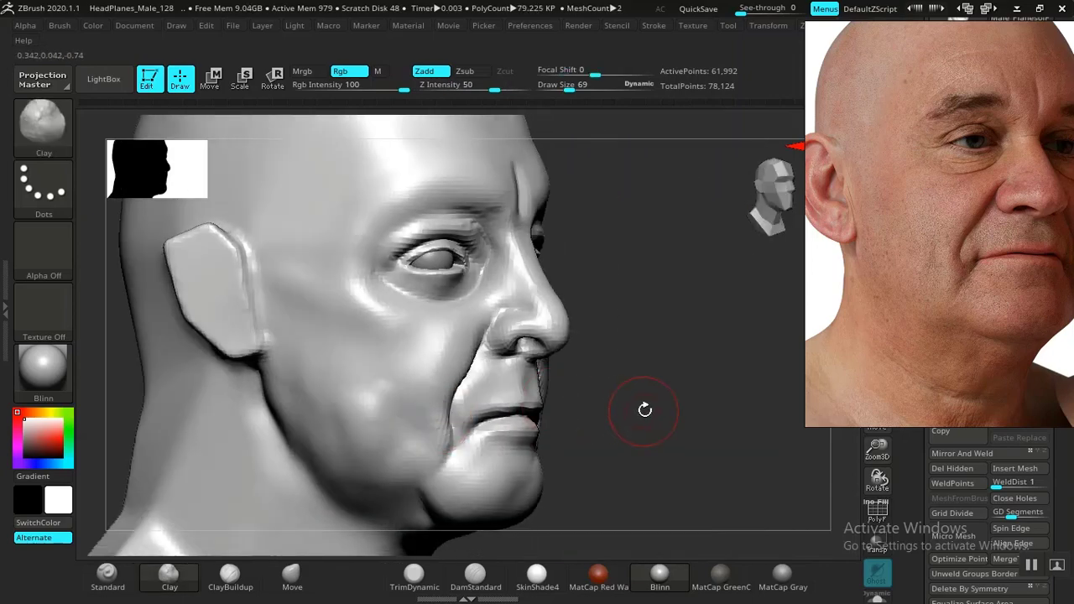
# Step: Shape the cheek below the eye socket with the Standard brush at Z Intensity 13, then smooth the ridge
pyautogui.keyDown('alt'); pyautogui.moveTo(646, 411); pyautogui.dragTo(662, 400); pyautogui.keyUp('alt')
pyautogui.moveTo(377, 415)
pyautogui.keyDown('shift'); pyautogui.mouseDown()
pyautogui.moveTo(364, 415)
pyautogui.moveTo(434, 415)
pyautogui.mouseUp(); pyautogui.keyUp('shift')
pyautogui.moveTo(651, 426); pyautogui.dragTo(621, 425)
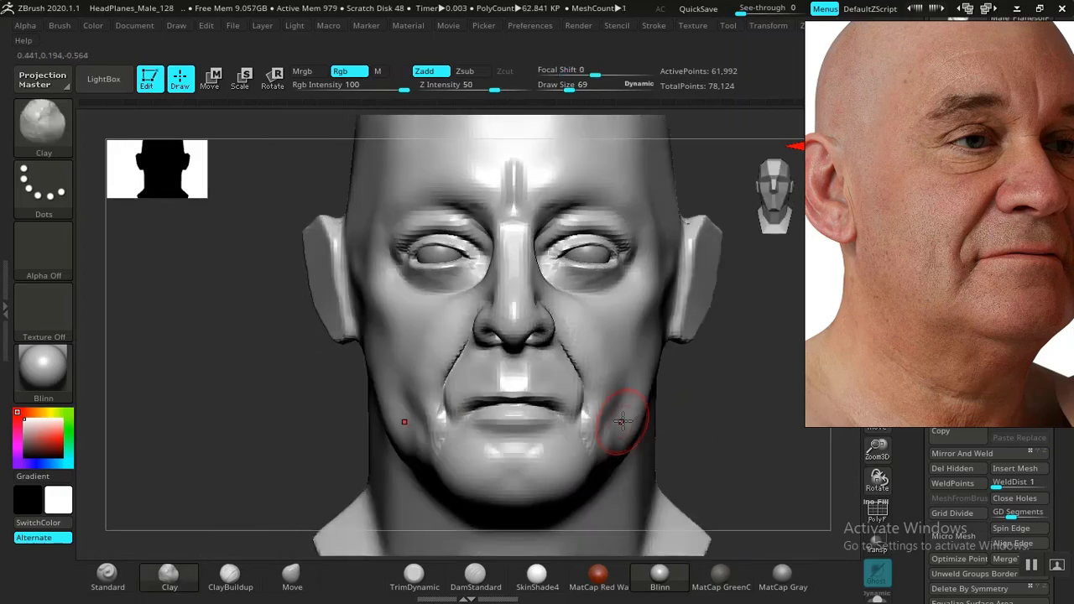
pyautogui.moveTo(753, 403)
pyautogui.keyDown('alt'); pyautogui.mouseDown()
pyautogui.moveTo(661, 457)
pyautogui.moveTo(664, 448)
pyautogui.moveTo(621, 456)
pyautogui.mouseUp(); pyautogui.keyUp('alt')
pyautogui.moveTo(695, 429)
pyautogui.keyDown('alt'); pyautogui.mouseDown()
pyautogui.moveTo(646, 439)
pyautogui.moveTo(666, 479)
pyautogui.moveTo(691, 470)
pyautogui.moveTo(666, 472)
pyautogui.mouseUp(); pyautogui.keyUp('alt')
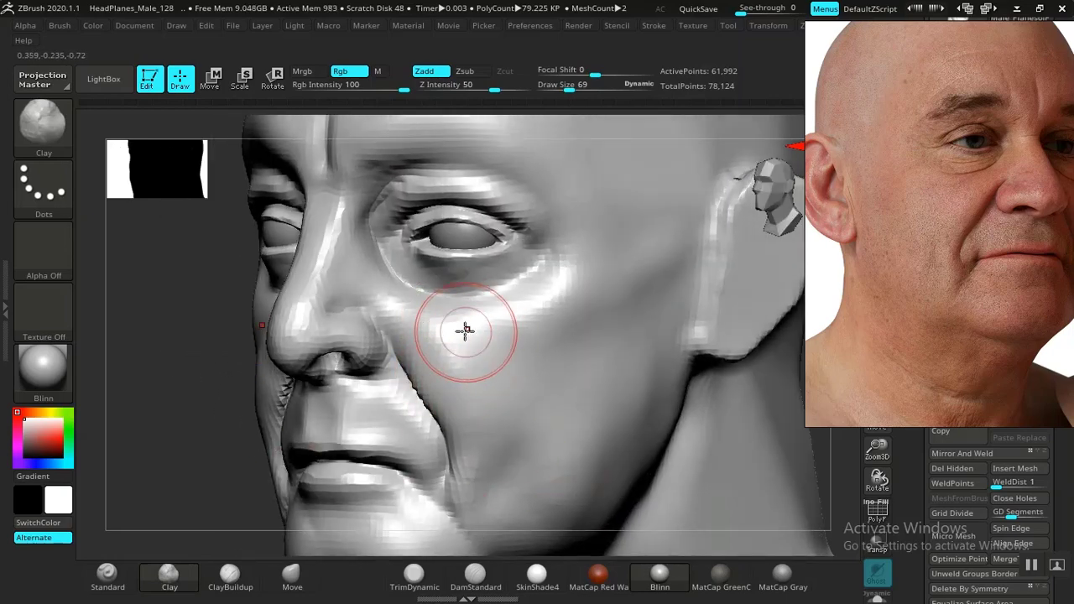
pyautogui.click(108, 576)
pyautogui.moveTo(173, 405); pyautogui.dragTo(276, 395)
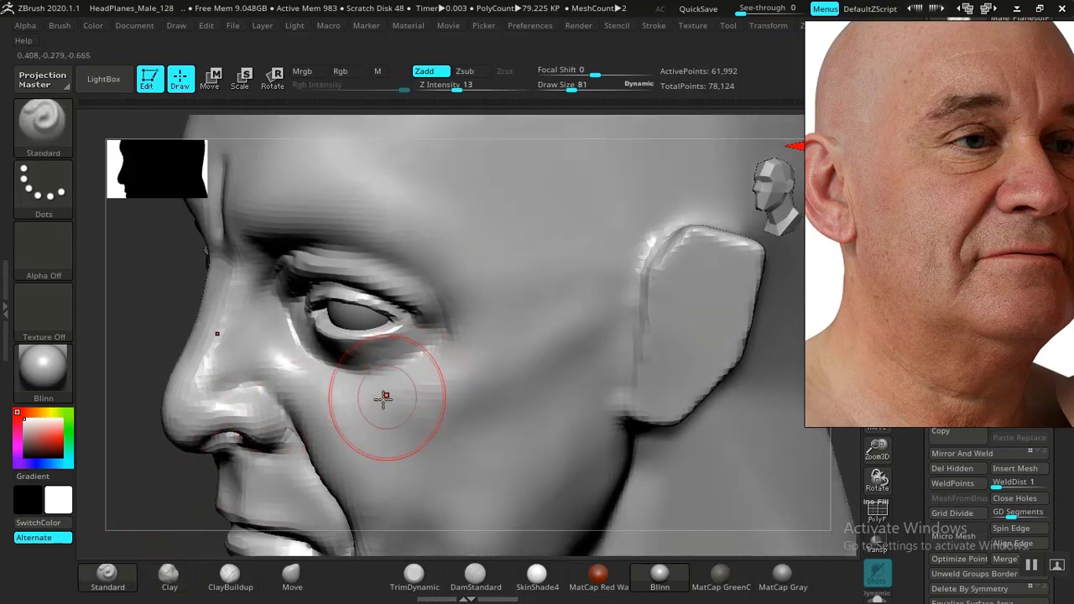
pyautogui.moveTo(171, 476)
pyautogui.mouseDown()
pyautogui.moveTo(201, 446)
pyautogui.moveTo(372, 390)
pyautogui.moveTo(257, 412)
pyautogui.moveTo(302, 400)
pyautogui.moveTo(590, 396)
pyautogui.moveTo(655, 422)
pyautogui.moveTo(664, 444)
pyautogui.moveTo(642, 437)
pyautogui.mouseUp()
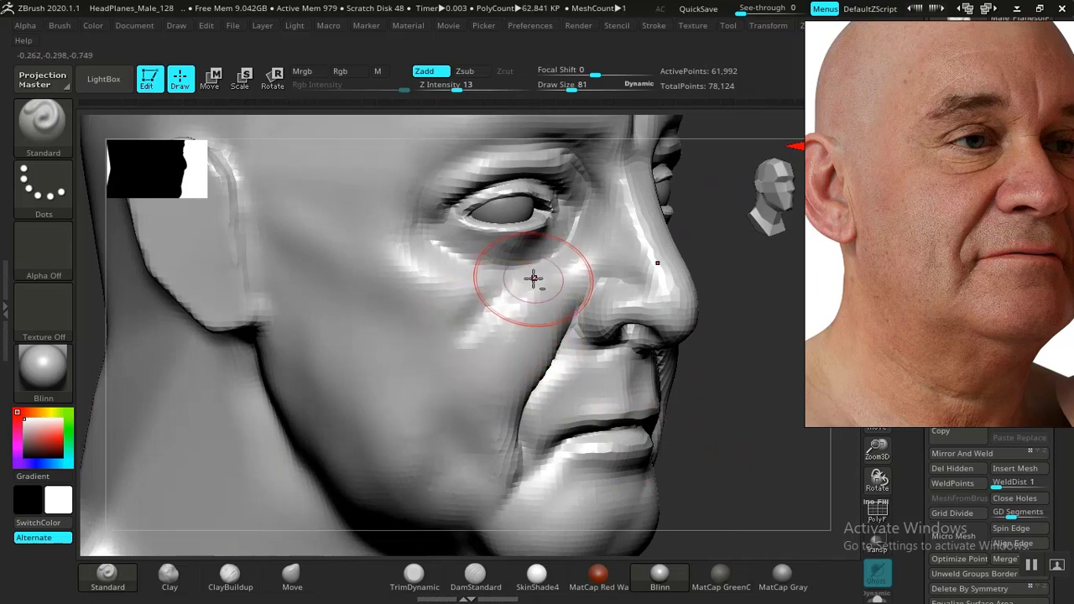
pyautogui.press('shift')
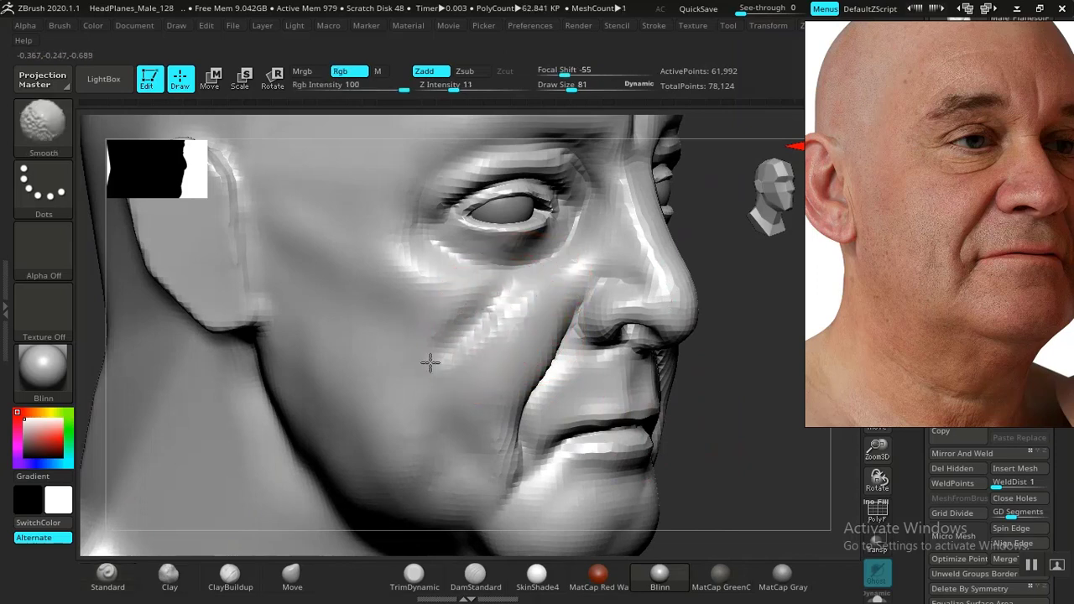
pyautogui.keyDown('shift'); pyautogui.moveTo(472, 313); pyautogui.dragTo(444, 404); pyautogui.keyUp('shift')
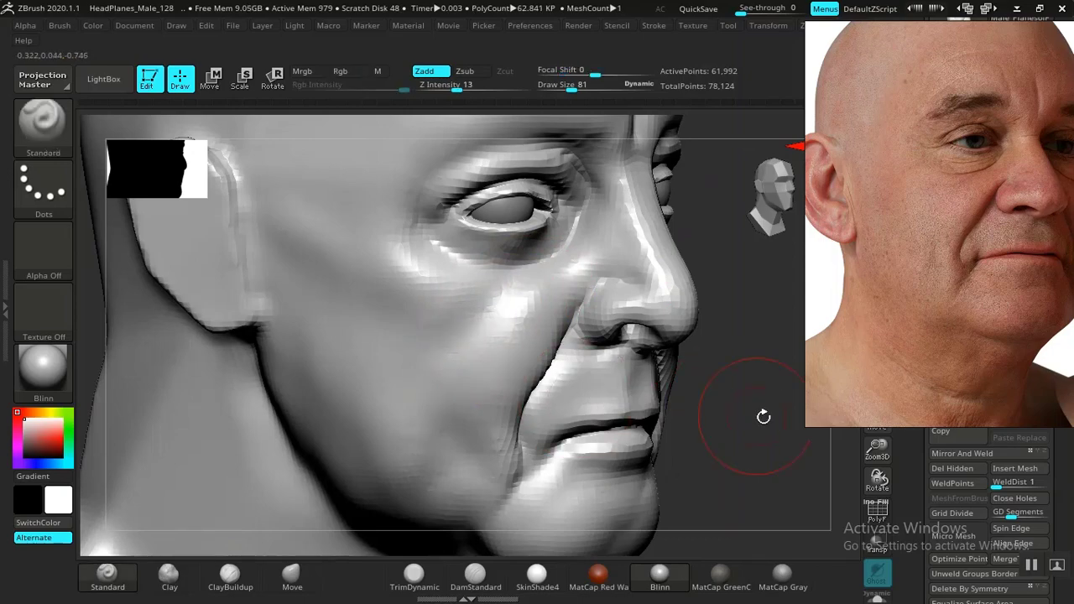
# Step: Model the front of the cheek from below the eye toward the jowl with Standard brush strokes at draw size 81
pyautogui.moveTo(763, 418)
pyautogui.keyDown('alt'); pyautogui.mouseDown()
pyautogui.moveTo(679, 377)
pyautogui.moveTo(688, 384)
pyautogui.moveTo(657, 509)
pyautogui.moveTo(714, 429)
pyautogui.moveTo(688, 432)
pyautogui.moveTo(712, 439)
pyautogui.moveTo(706, 446)
pyautogui.moveTo(696, 417)
pyautogui.moveTo(703, 441)
pyautogui.mouseUp(); pyautogui.keyUp('alt')
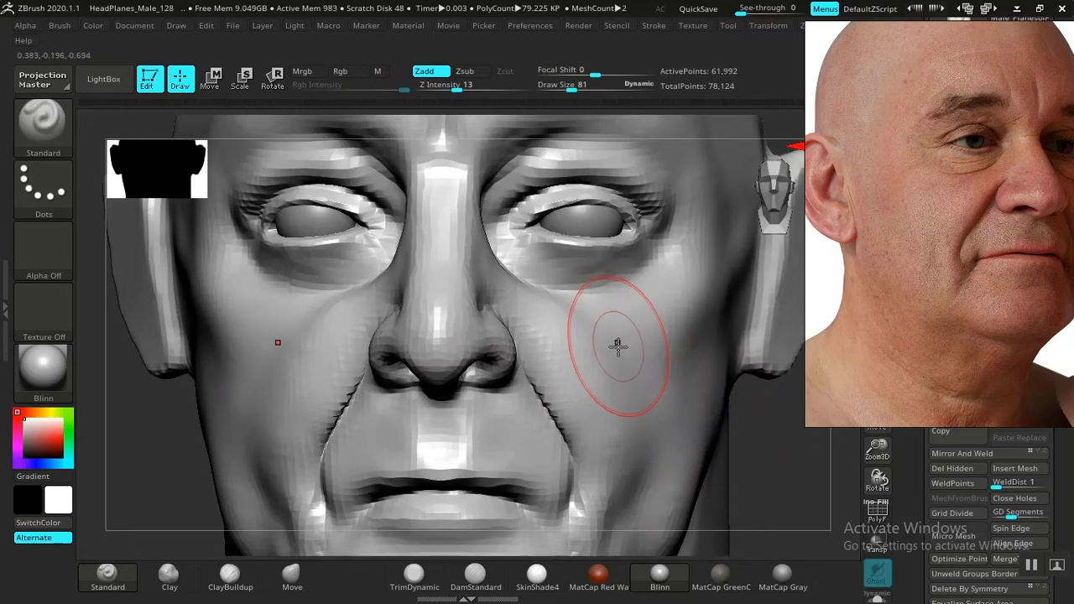
pyautogui.moveTo(622, 346); pyautogui.dragTo(645, 401)
pyautogui.moveTo(620, 368); pyautogui.dragTo(643, 411)
pyautogui.moveTo(628, 357); pyautogui.dragTo(652, 430)
pyautogui.press('shift')
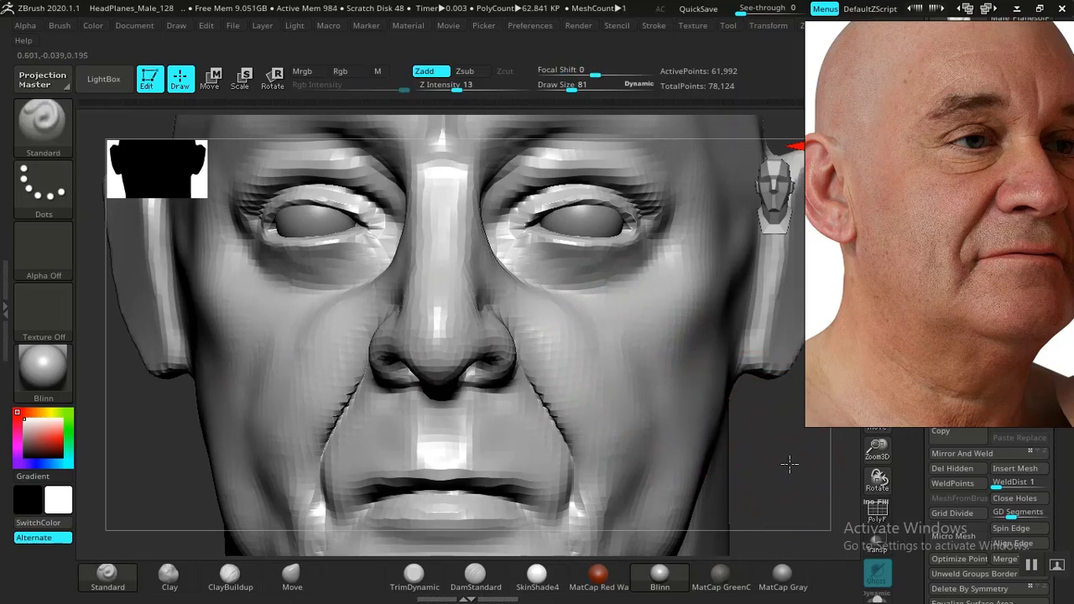
# Step: Reshape the lower eyelid's profile and inner corner around the eyeball with the Move brush at draw size 81
pyautogui.moveTo(790, 464)
pyautogui.keyDown('alt'); pyautogui.mouseDown()
pyautogui.moveTo(718, 438)
pyautogui.moveTo(660, 445)
pyautogui.moveTo(554, 423)
pyautogui.mouseUp(); pyautogui.keyUp('alt')
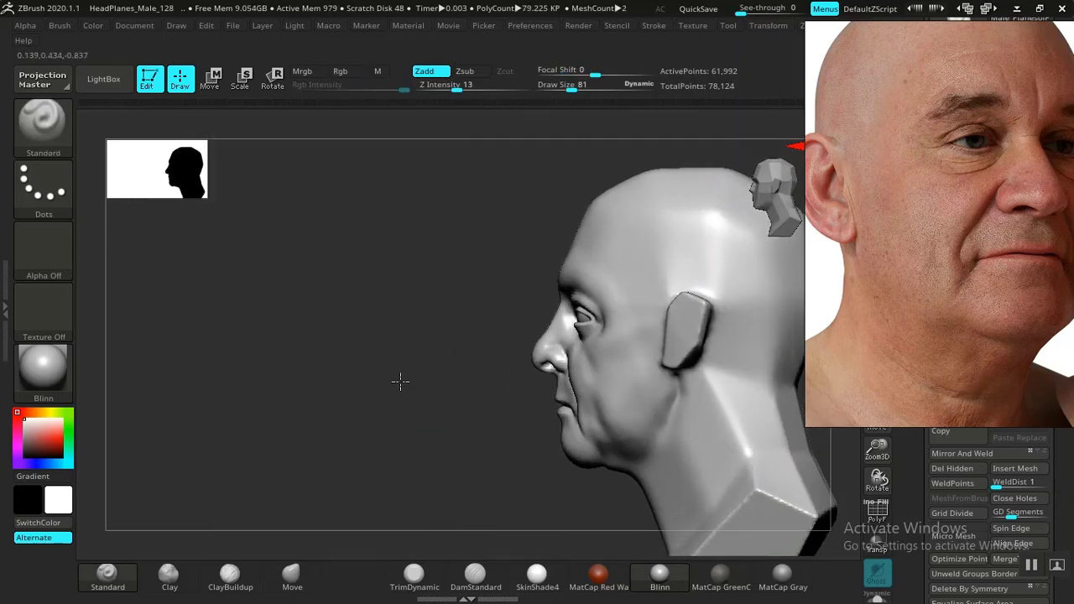
pyautogui.keyDown('alt'); pyautogui.moveTo(401, 381); pyautogui.dragTo(381, 423); pyautogui.keyUp('alt')
pyautogui.keyDown('alt'); pyautogui.moveTo(333, 286); pyautogui.dragTo(315, 556); pyautogui.keyUp('alt')
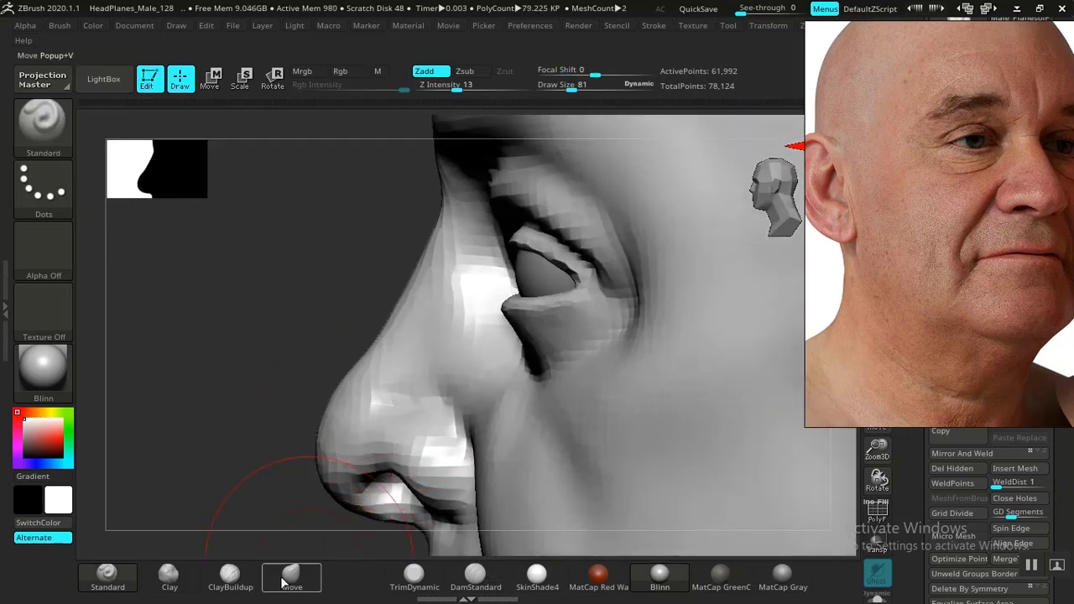
pyautogui.click(290, 578)
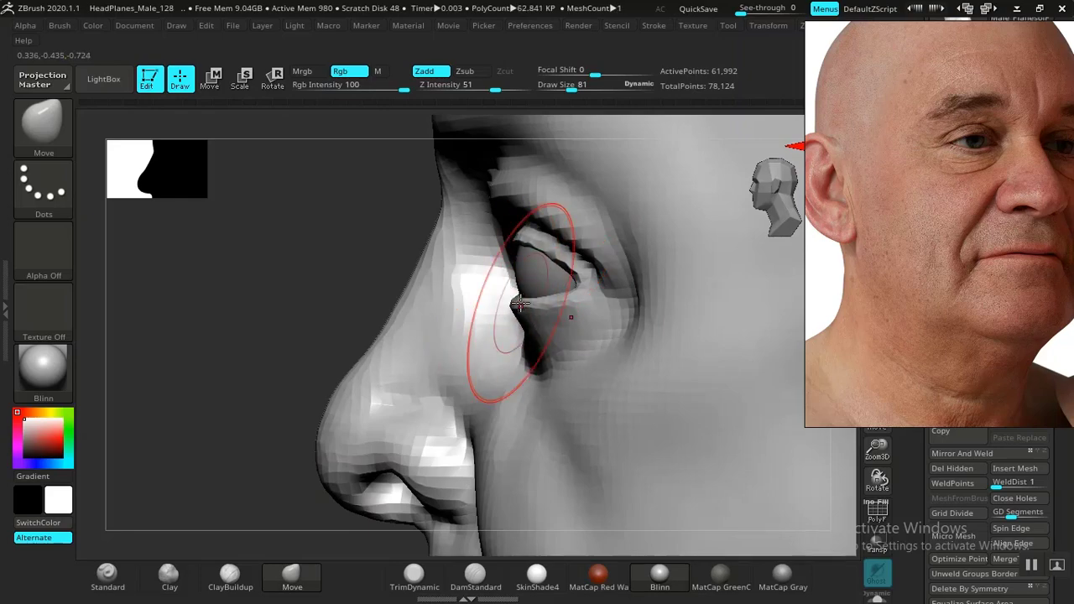
pyautogui.moveTo(334, 347)
pyautogui.mouseDown()
pyautogui.moveTo(381, 343)
pyautogui.moveTo(330, 397)
pyautogui.moveTo(479, 267)
pyautogui.moveTo(469, 270)
pyautogui.mouseUp()
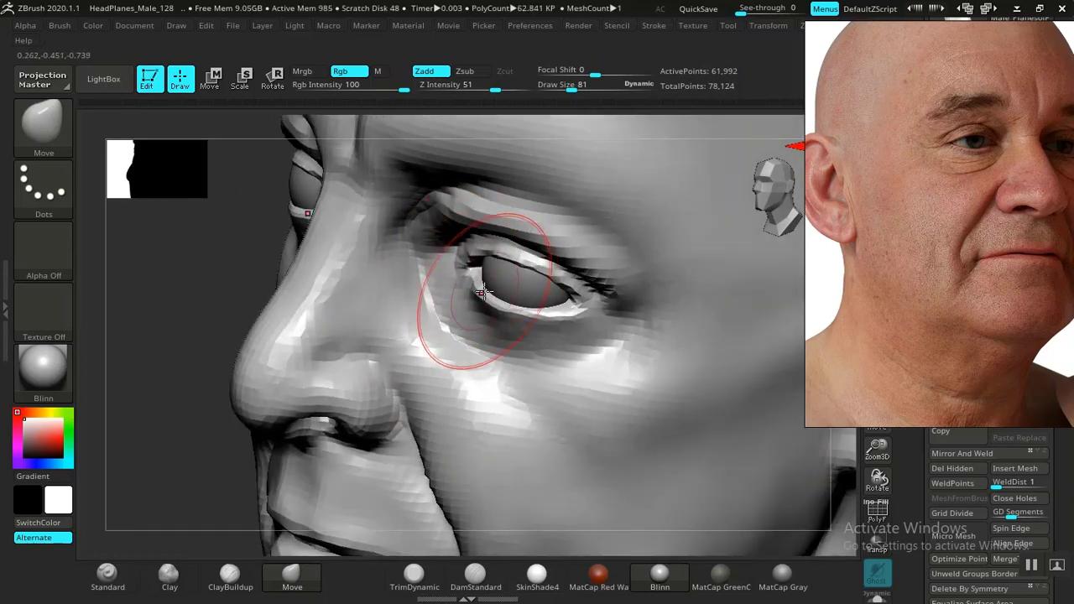
pyautogui.moveTo(274, 351)
pyautogui.mouseDown()
pyautogui.moveTo(249, 427)
pyautogui.moveTo(278, 408)
pyautogui.moveTo(259, 352)
pyautogui.moveTo(553, 329)
pyautogui.mouseUp()
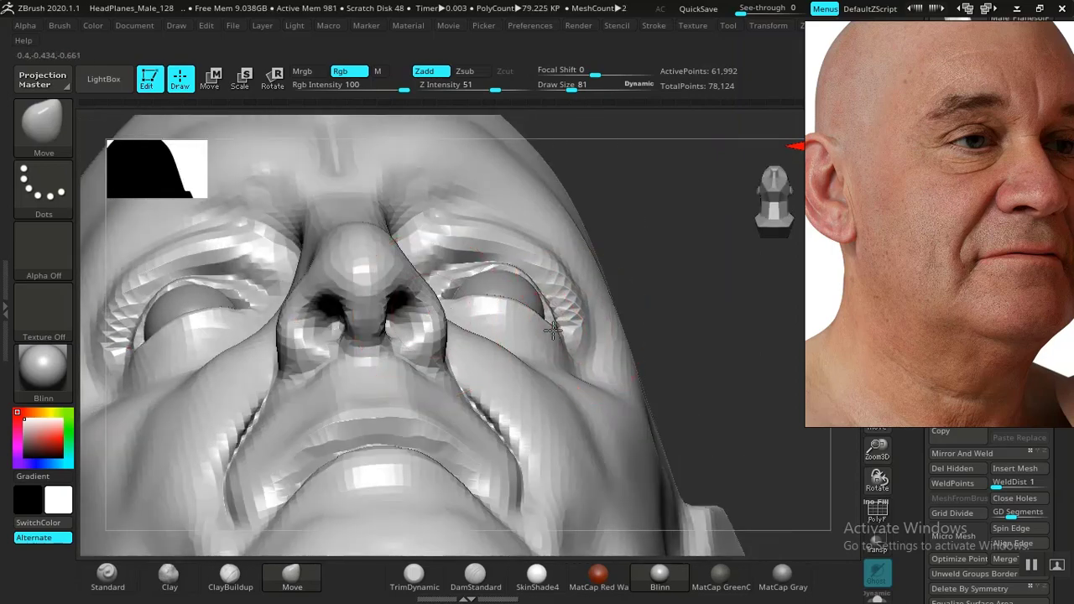
pyautogui.moveTo(632, 287)
pyautogui.mouseDown()
pyautogui.moveTo(609, 350)
pyautogui.moveTo(643, 351)
pyautogui.moveTo(738, 432)
pyautogui.moveTo(646, 398)
pyautogui.moveTo(732, 550)
pyautogui.mouseUp()
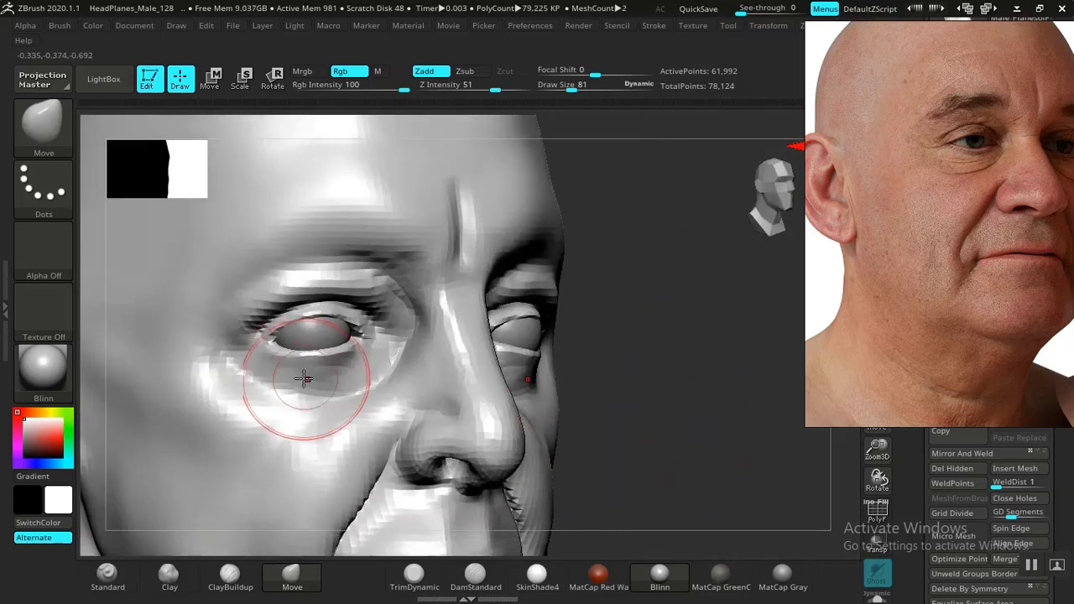
pyautogui.moveTo(287, 360)
pyautogui.mouseDown()
pyautogui.moveTo(311, 384)
pyautogui.moveTo(335, 315)
pyautogui.mouseUp()
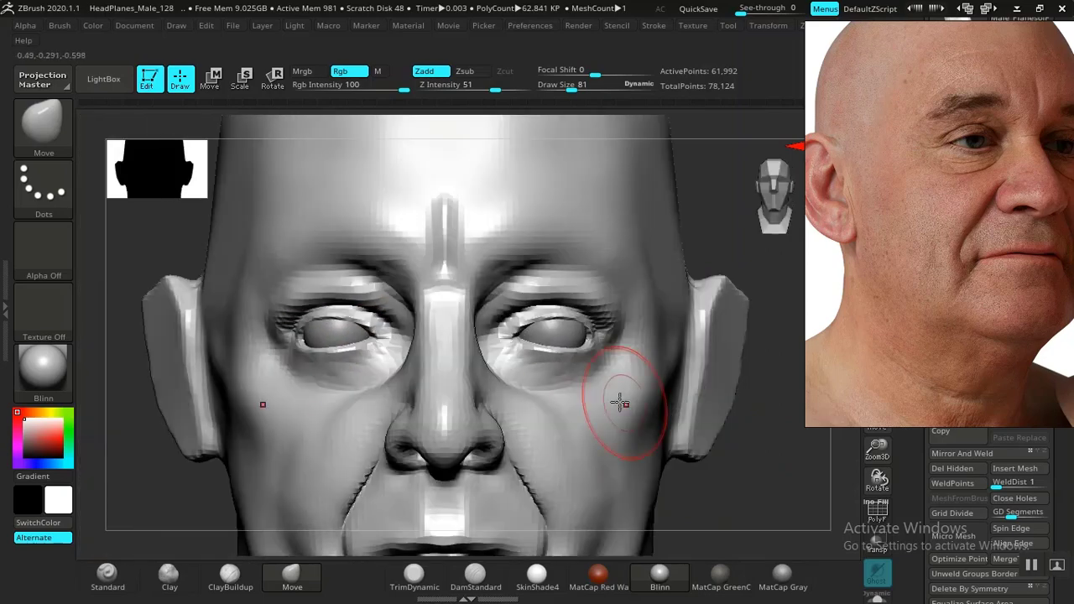
# Step: Mask a band across the lower eyelids and cheeks, invert it, and adjust the lower eyelids with the Move brush
pyautogui.moveTo(512, 393)
pyautogui.keyDown('ctrl'); pyautogui.mouseDown()
pyautogui.moveTo(588, 444)
pyautogui.moveTo(688, 373)
pyautogui.moveTo(618, 339)
pyautogui.mouseUp(); pyautogui.keyUp('ctrl')
pyautogui.keyDown('ctrl'); pyautogui.moveTo(418, 420); pyautogui.dragTo(567, 537); pyautogui.keyUp('ctrl')
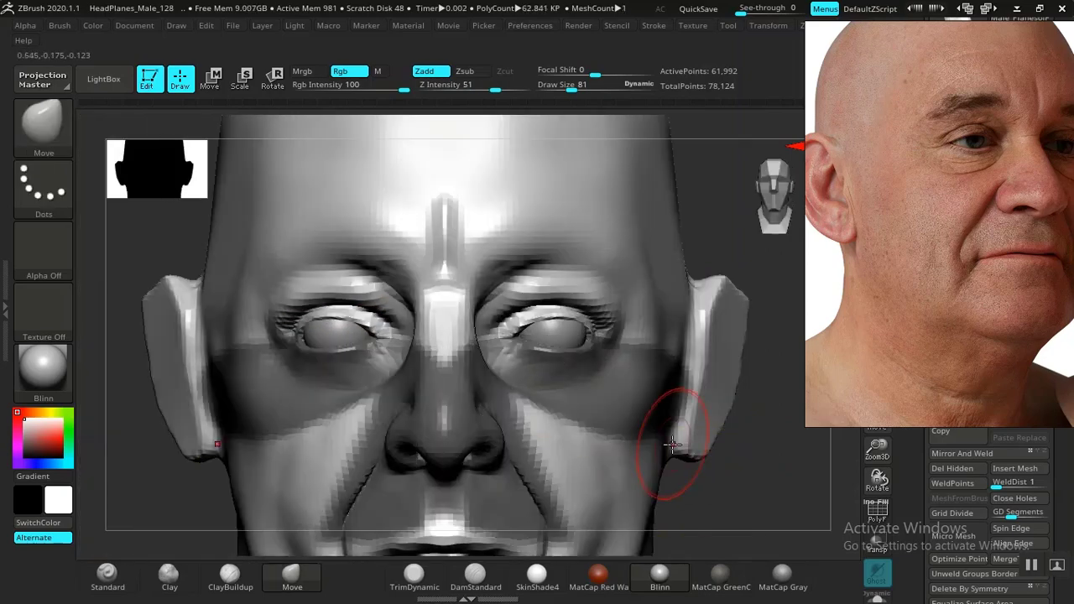
pyautogui.keyDown('ctrl'); pyautogui.click(750, 496); pyautogui.keyUp('ctrl')
pyautogui.keyDown('alt'); pyautogui.moveTo(739, 485); pyautogui.dragTo(764, 535); pyautogui.keyUp('alt')
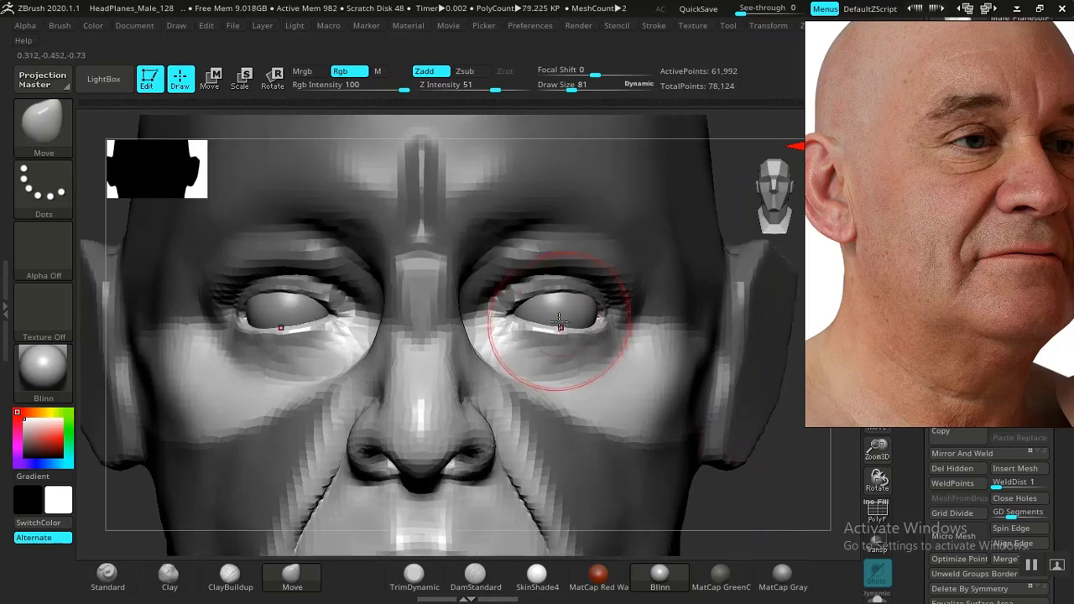
pyautogui.moveTo(742, 516); pyautogui.dragTo(593, 433)
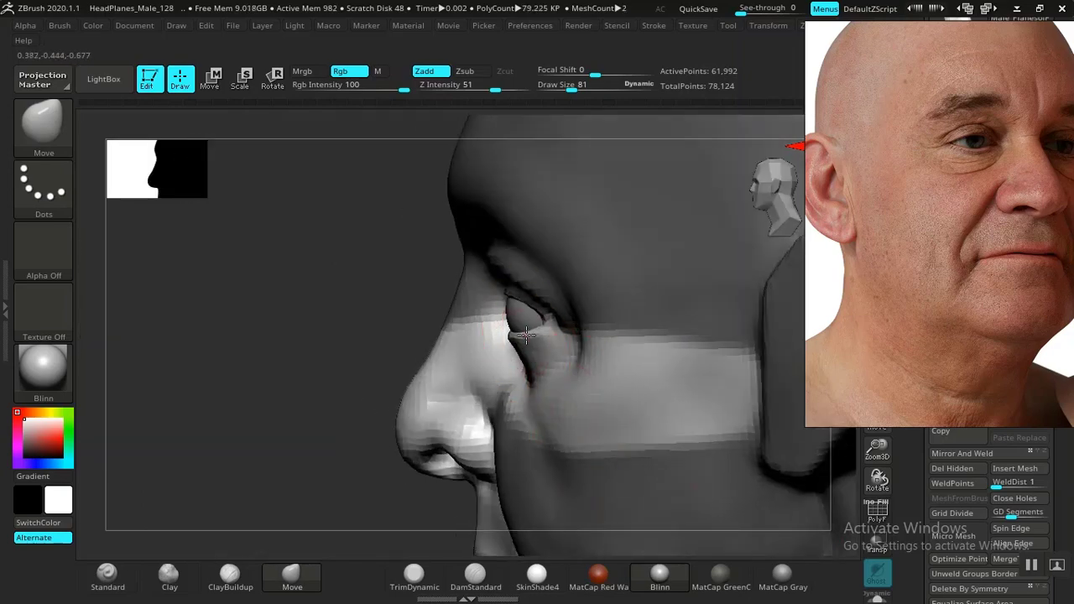
pyautogui.moveTo(353, 341); pyautogui.dragTo(398, 437)
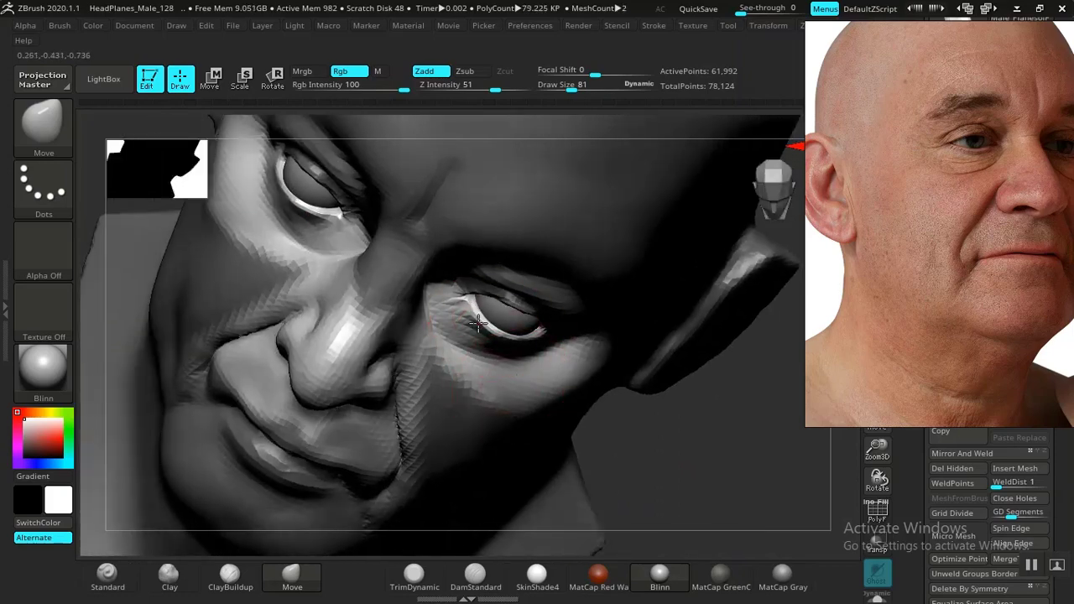
# Step: Invert the mask to free the upper eyelids, fit them around the eyeballs with the Move brush, and clear the mask
pyautogui.moveTo(725, 470)
pyautogui.keyDown('shift'); pyautogui.mouseDown()
pyautogui.moveTo(700, 355)
pyautogui.moveTo(710, 473)
pyautogui.moveTo(647, 414)
pyautogui.moveTo(596, 415)
pyautogui.mouseUp(); pyautogui.keyUp('shift')
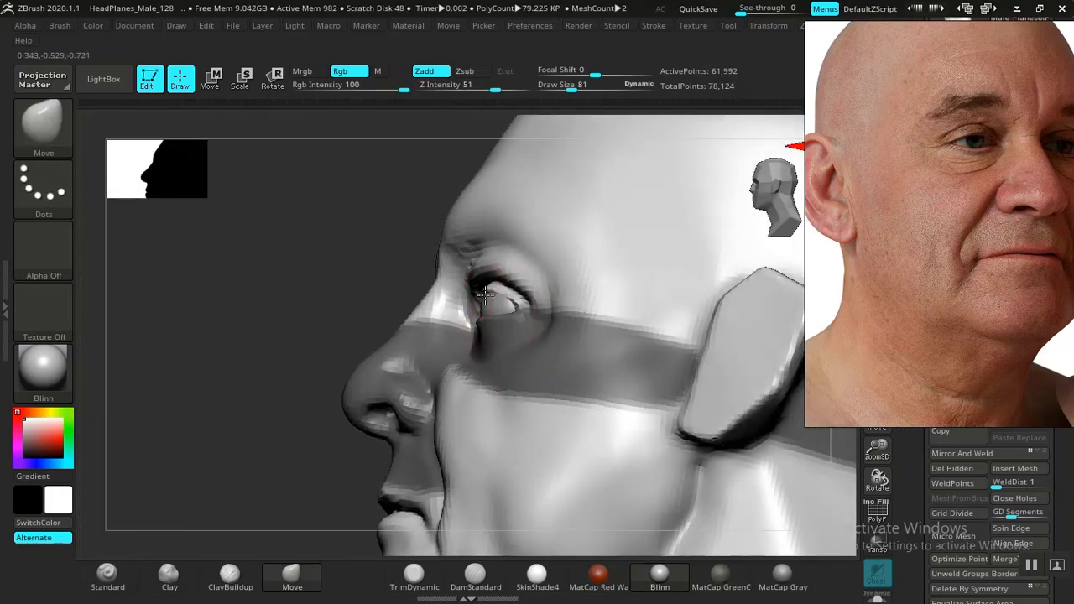
pyautogui.moveTo(361, 315)
pyautogui.mouseDown()
pyautogui.moveTo(372, 288)
pyautogui.moveTo(614, 355)
pyautogui.moveTo(546, 345)
pyautogui.mouseUp()
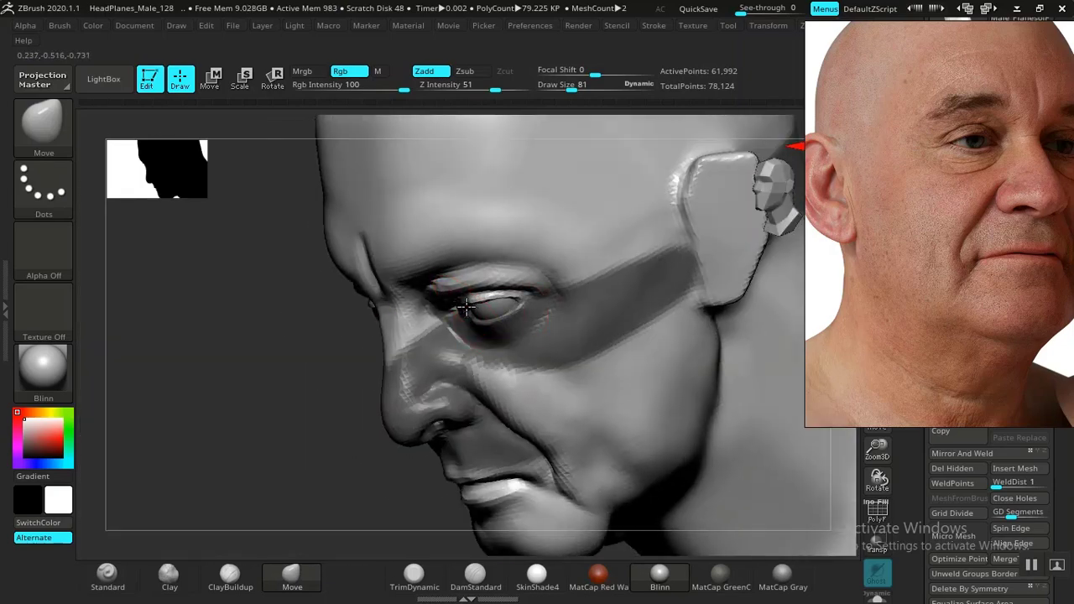
pyautogui.keyDown('shift'); pyautogui.moveTo(292, 436); pyautogui.dragTo(470, 445); pyautogui.keyUp('shift')
pyautogui.moveTo(734, 479)
pyautogui.keyDown('alt'); pyautogui.mouseDown()
pyautogui.moveTo(708, 445)
pyautogui.moveTo(731, 510)
pyautogui.moveTo(720, 445)
pyautogui.moveTo(730, 484)
pyautogui.moveTo(657, 428)
pyautogui.moveTo(638, 427)
pyautogui.moveTo(641, 465)
pyautogui.moveTo(696, 439)
pyautogui.moveTo(762, 456)
pyautogui.moveTo(715, 467)
pyautogui.moveTo(740, 475)
pyautogui.moveTo(748, 494)
pyautogui.mouseUp(); pyautogui.keyUp('alt')
pyautogui.moveTo(739, 502)
pyautogui.mouseDown()
pyautogui.moveTo(707, 456)
pyautogui.moveTo(766, 477)
pyautogui.moveTo(748, 454)
pyautogui.moveTo(723, 477)
pyautogui.mouseUp()
# Step: Refine the cheekbone beside the outer eye corner with the Clay brush and smooth its transition to the temple
pyautogui.click(171, 584)
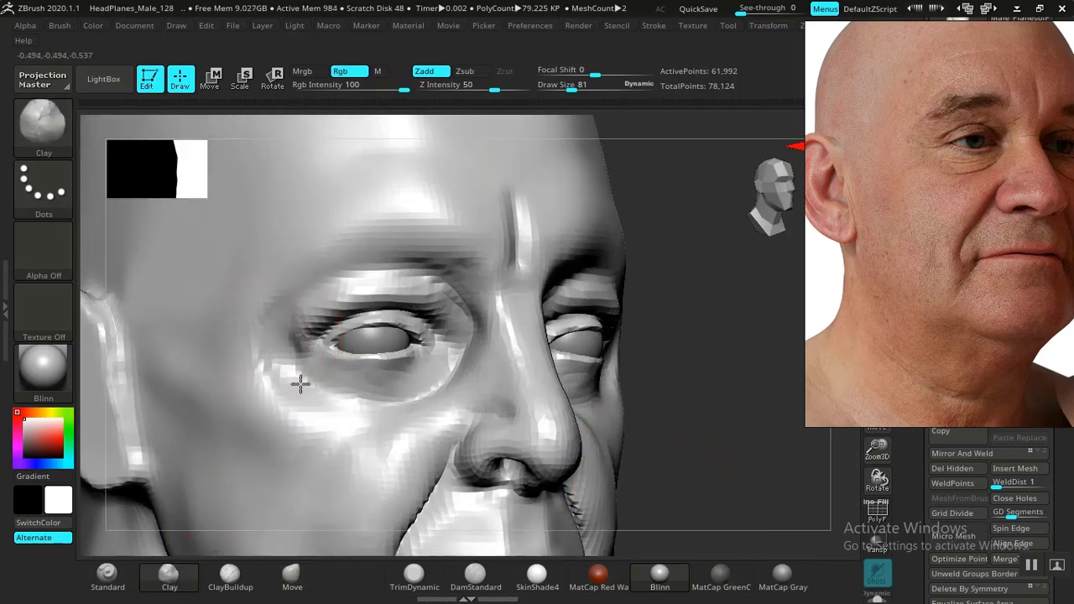
pyautogui.press('shift')
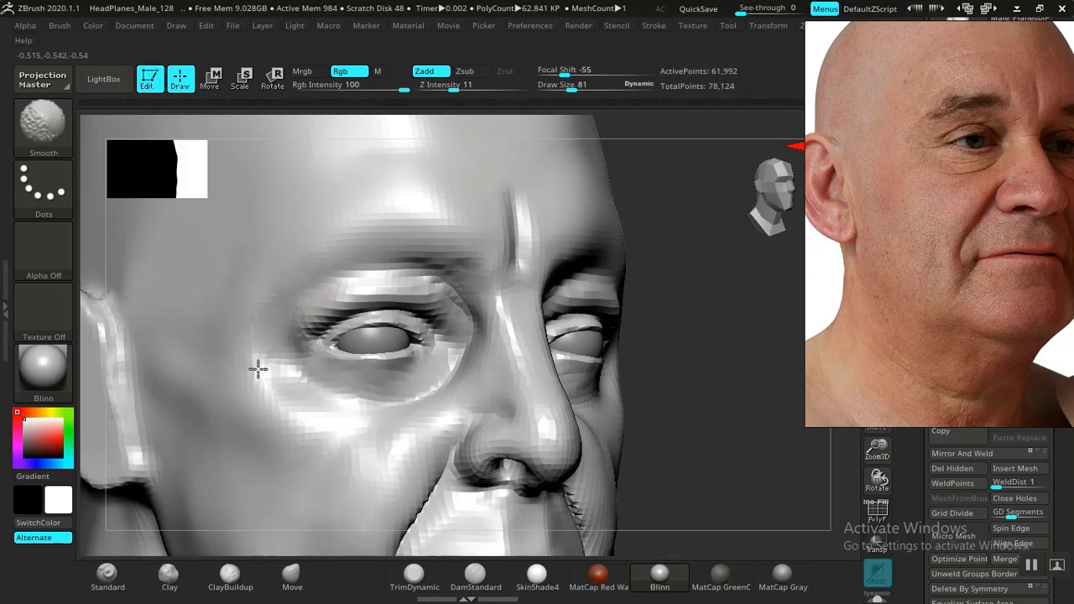
pyautogui.keyDown('shift'); pyautogui.moveTo(257, 369); pyautogui.dragTo(296, 334); pyautogui.keyUp('shift')
pyautogui.press('shift')
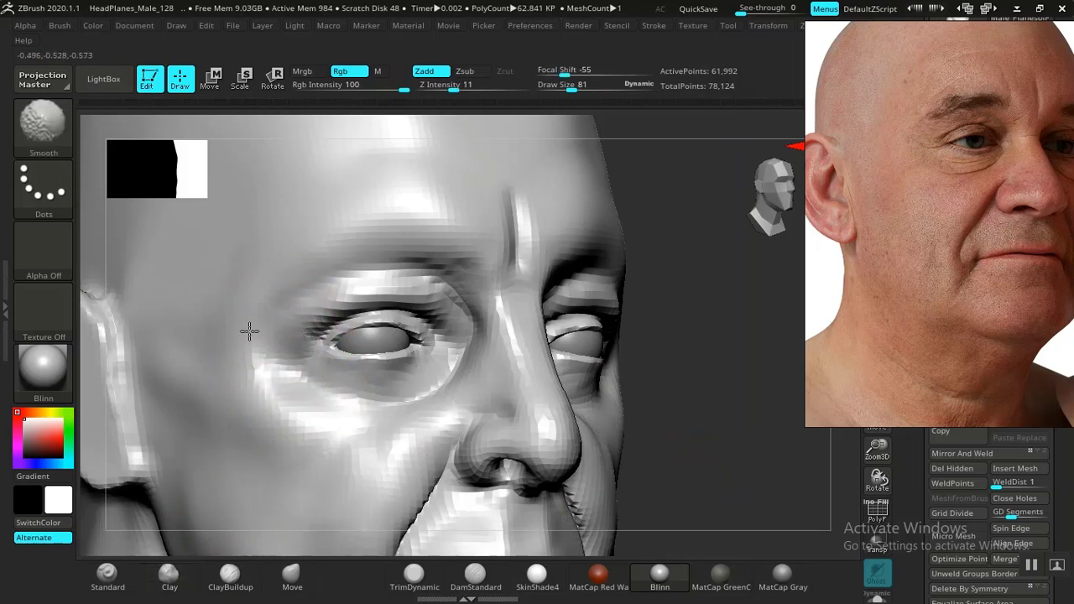
# Step: Switch the head's material to MatCap Gray and reposition the reference photo to show the man's entire forehead
pyautogui.moveTo(705, 403)
pyautogui.keyDown('alt'); pyautogui.mouseDown()
pyautogui.moveTo(607, 379)
pyautogui.moveTo(643, 411)
pyautogui.moveTo(641, 403)
pyautogui.moveTo(713, 423)
pyautogui.moveTo(589, 460)
pyautogui.moveTo(638, 449)
pyautogui.moveTo(643, 414)
pyautogui.moveTo(648, 429)
pyautogui.moveTo(630, 379)
pyautogui.moveTo(719, 432)
pyautogui.mouseUp(); pyautogui.keyUp('alt')
pyautogui.click(783, 577)
pyautogui.keyDown('alt'); pyautogui.moveTo(766, 463); pyautogui.dragTo(715, 532); pyautogui.keyUp('alt')
pyautogui.moveTo(943, 241); pyautogui.dragTo(905, 324, button='middle')
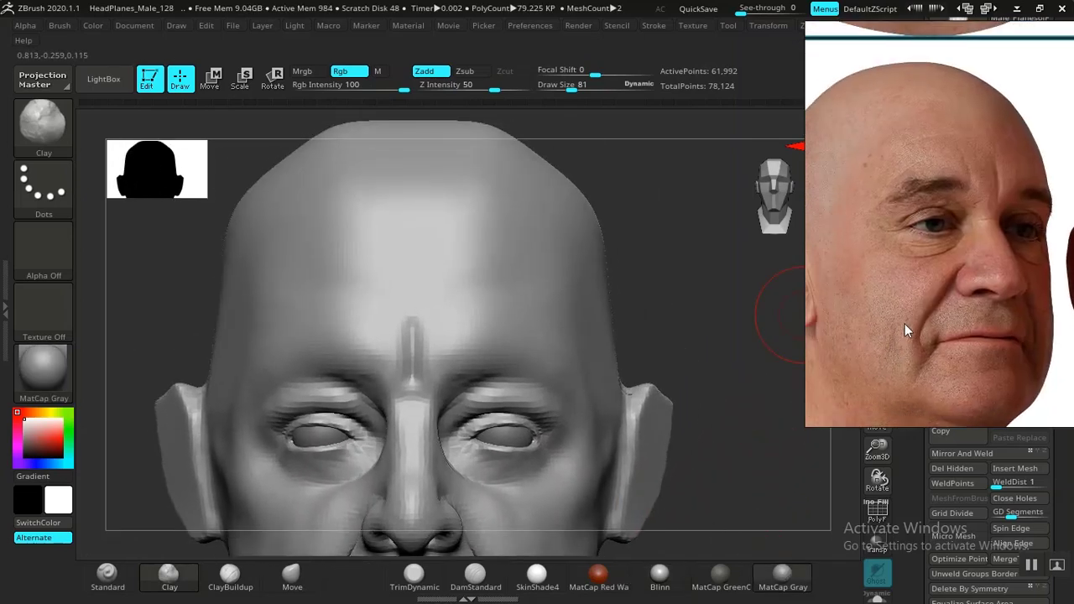
pyautogui.moveTo(956, 249); pyautogui.dragTo(935, 273, button='right')
# Step: Build up the temple ridge along the side of the forehead with the Clay brush at draw size 125
pyautogui.keyDown('alt'); pyautogui.moveTo(702, 375); pyautogui.dragTo(663, 372); pyautogui.keyUp('alt')
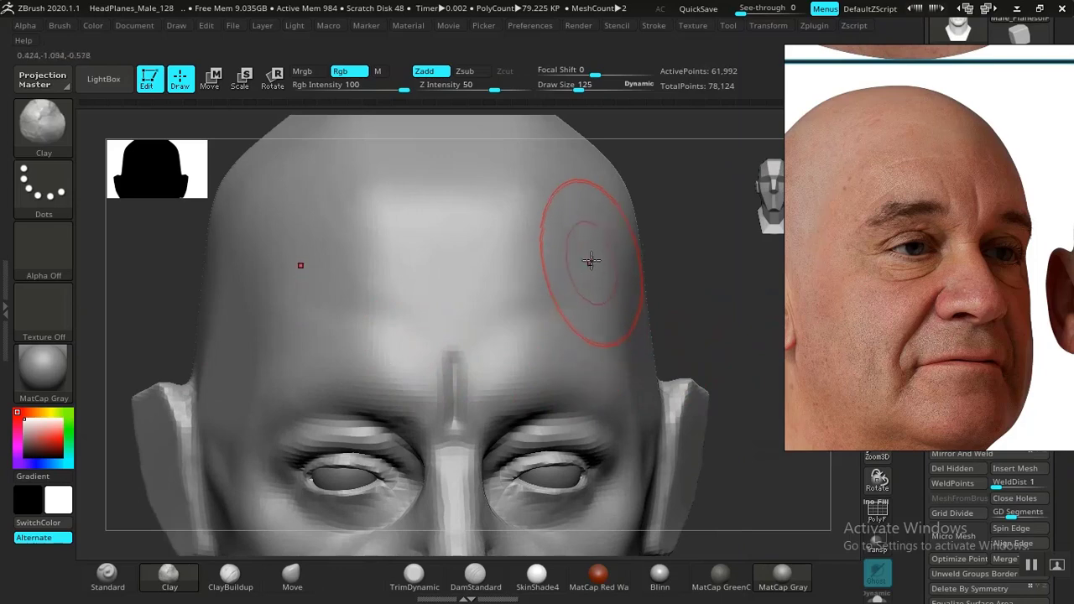
pyautogui.moveTo(590, 258)
pyautogui.mouseDown()
pyautogui.moveTo(569, 331)
pyautogui.moveTo(580, 345)
pyautogui.mouseUp()
pyautogui.moveTo(706, 263)
pyautogui.mouseDown()
pyautogui.moveTo(663, 271)
pyautogui.moveTo(593, 366)
pyautogui.mouseUp()
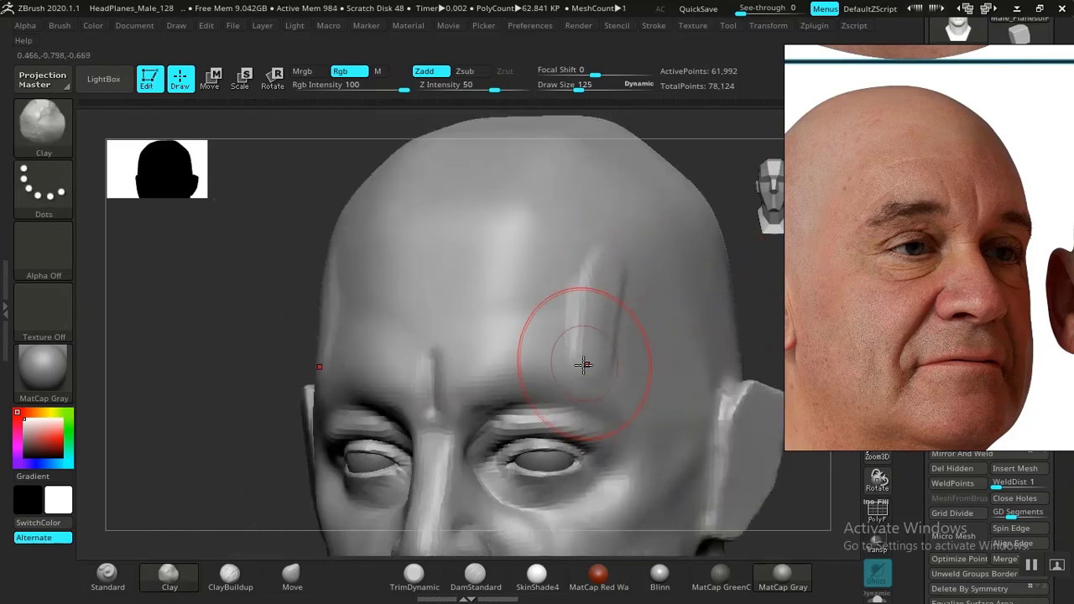
pyautogui.moveTo(607, 257); pyautogui.dragTo(594, 351)
pyautogui.moveTo(589, 304)
pyautogui.mouseDown()
pyautogui.moveTo(595, 374)
pyautogui.moveTo(547, 353)
pyautogui.moveTo(566, 348)
pyautogui.moveTo(535, 318)
pyautogui.mouseUp()
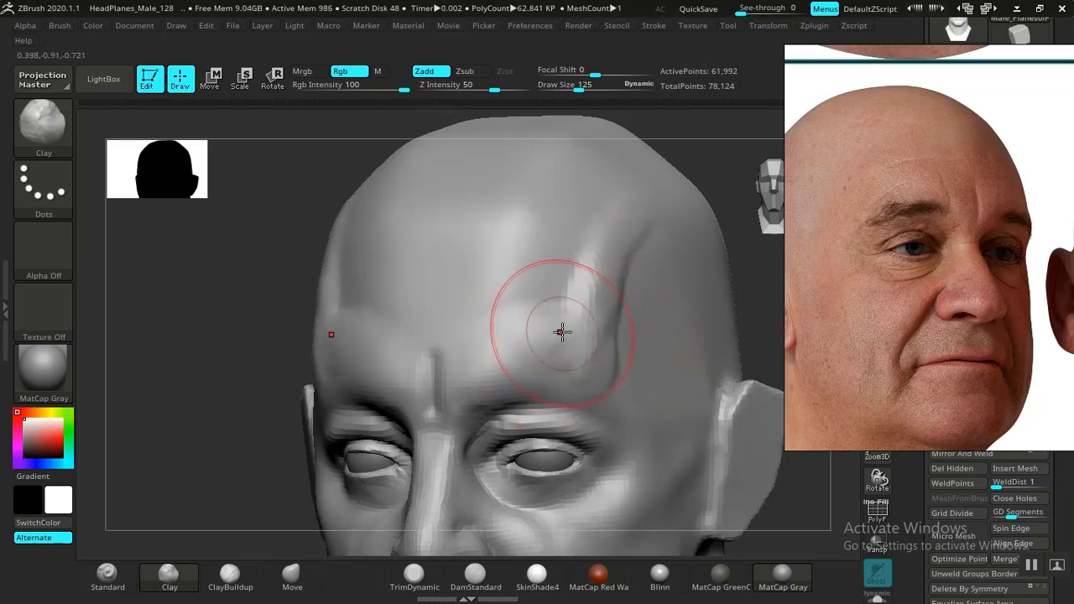
# Step: Add volume across the upper middle of the forehead with the Clay brush at draw size 125
pyautogui.moveTo(524, 218)
pyautogui.mouseDown()
pyautogui.moveTo(511, 238)
pyautogui.moveTo(469, 244)
pyautogui.moveTo(394, 226)
pyautogui.moveTo(449, 219)
pyautogui.mouseUp()
pyautogui.moveTo(456, 217)
pyautogui.mouseDown()
pyautogui.moveTo(420, 184)
pyautogui.moveTo(470, 179)
pyautogui.mouseUp()
pyautogui.moveTo(529, 210)
pyautogui.mouseDown()
pyautogui.moveTo(502, 236)
pyautogui.moveTo(458, 226)
pyautogui.mouseUp()
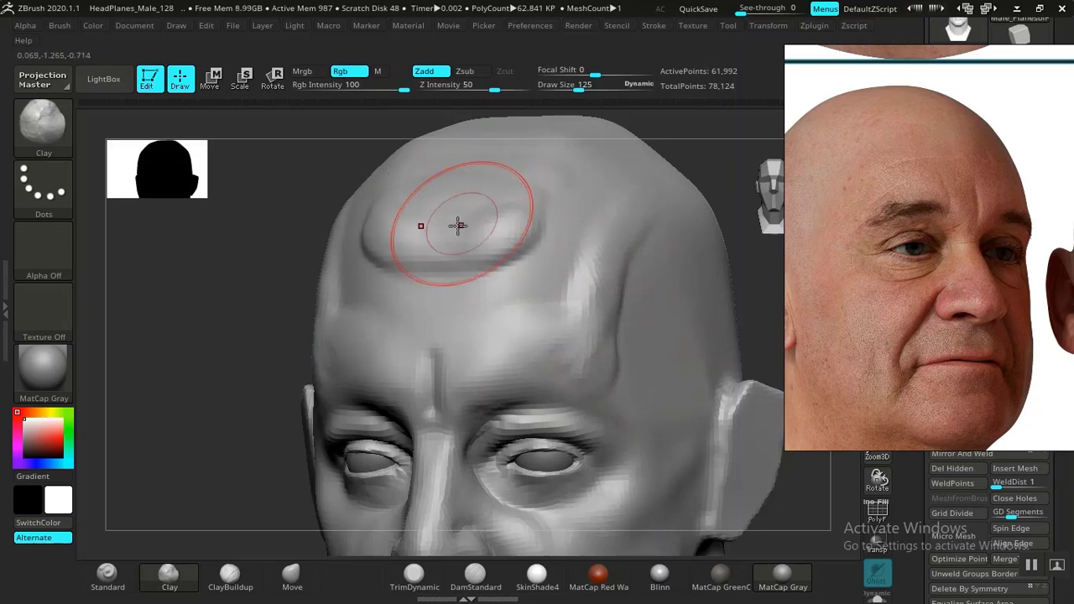
pyautogui.moveTo(210, 248)
pyautogui.mouseDown()
pyautogui.moveTo(302, 257)
pyautogui.moveTo(612, 230)
pyautogui.mouseUp()
# Step: Fill out the upper forehead with the ClayBuildup brush, then smooth the forehead and temple ridge at Smooth Z Intensity 56
pyautogui.press('ctrl')
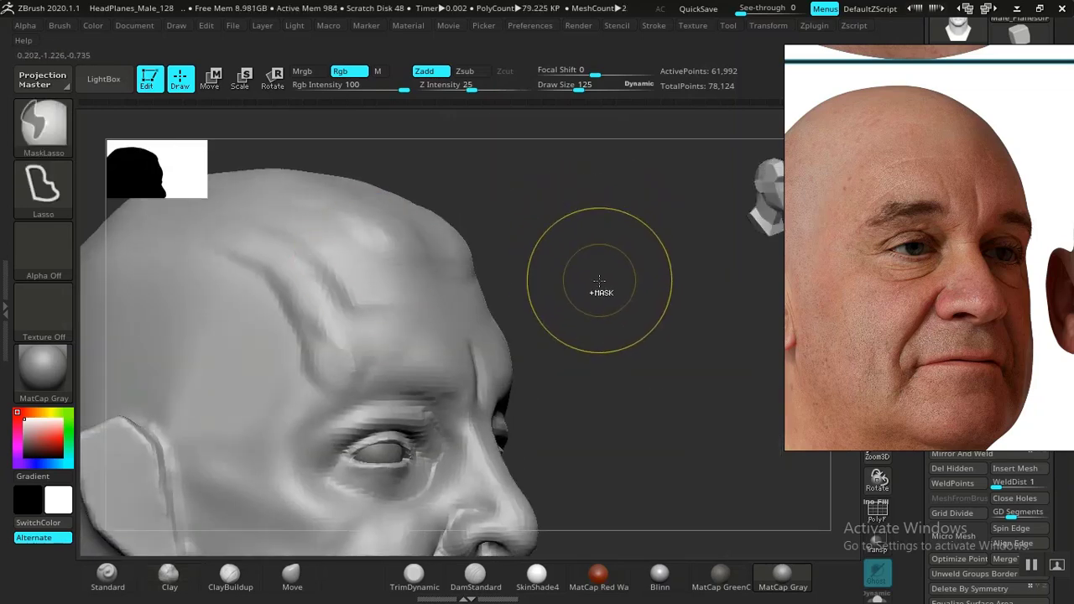
pyautogui.click(229, 576)
pyautogui.moveTo(591, 393); pyautogui.dragTo(495, 370)
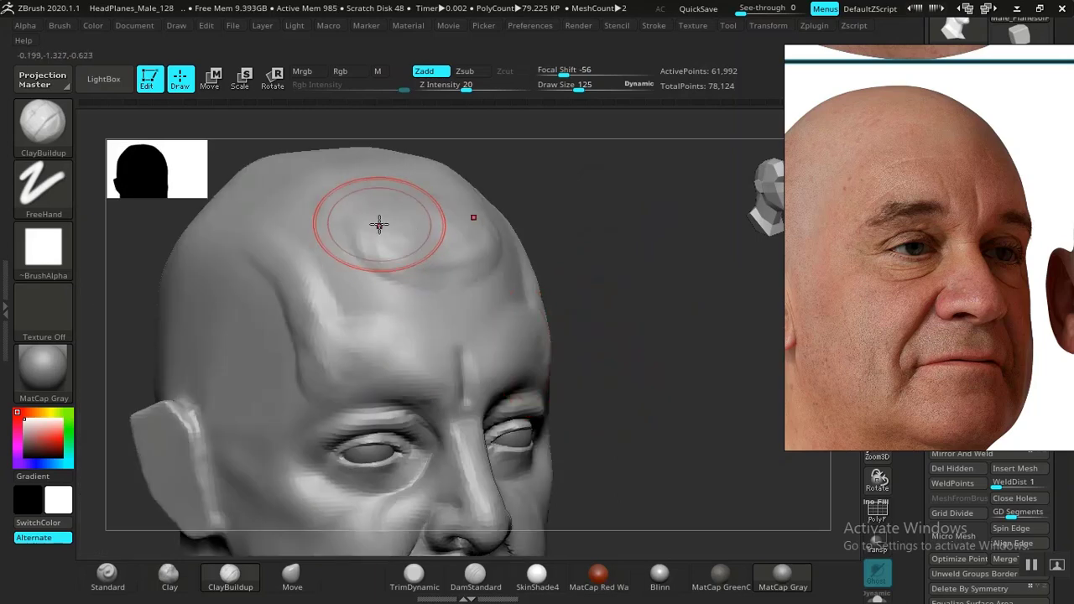
pyautogui.moveTo(392, 233); pyautogui.dragTo(439, 187)
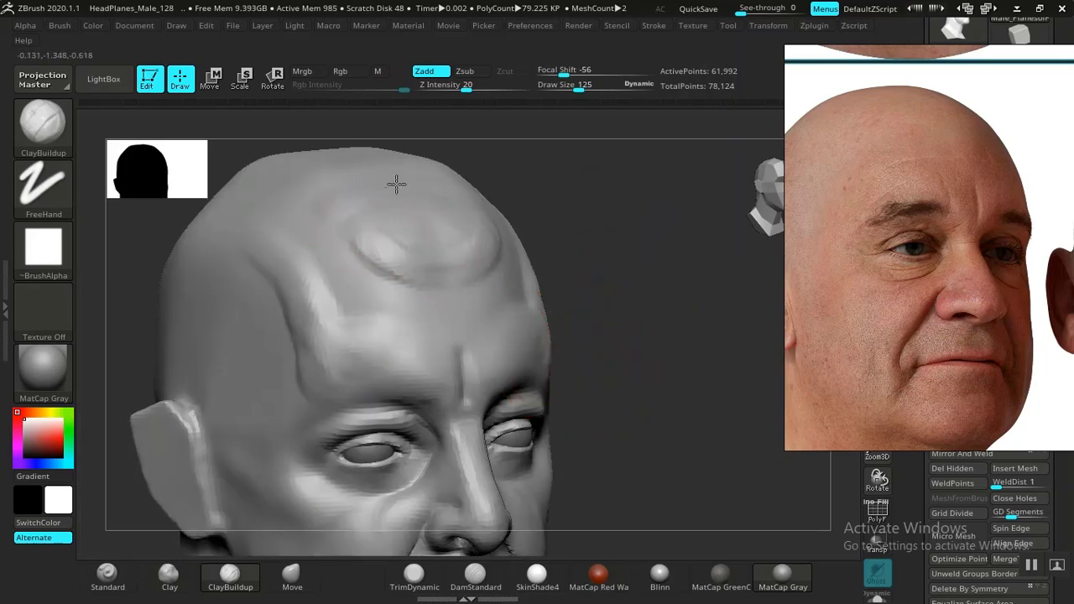
pyautogui.moveTo(470, 264); pyautogui.dragTo(412, 282)
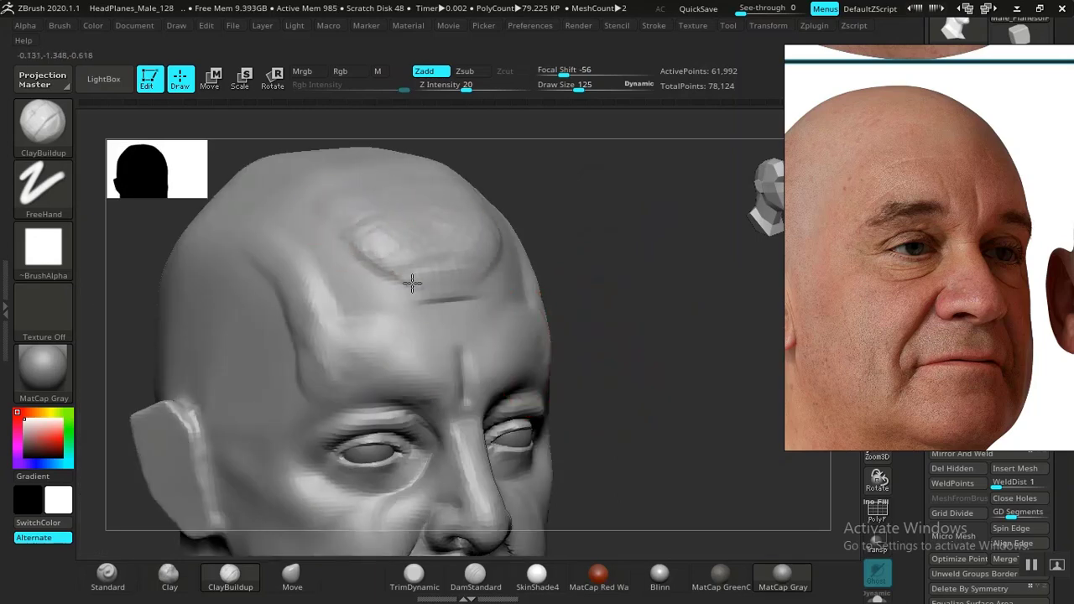
pyautogui.moveTo(369, 228)
pyautogui.keyDown('shift'); pyautogui.mouseDown()
pyautogui.moveTo(480, 249)
pyautogui.moveTo(407, 220)
pyautogui.mouseUp(); pyautogui.keyUp('shift')
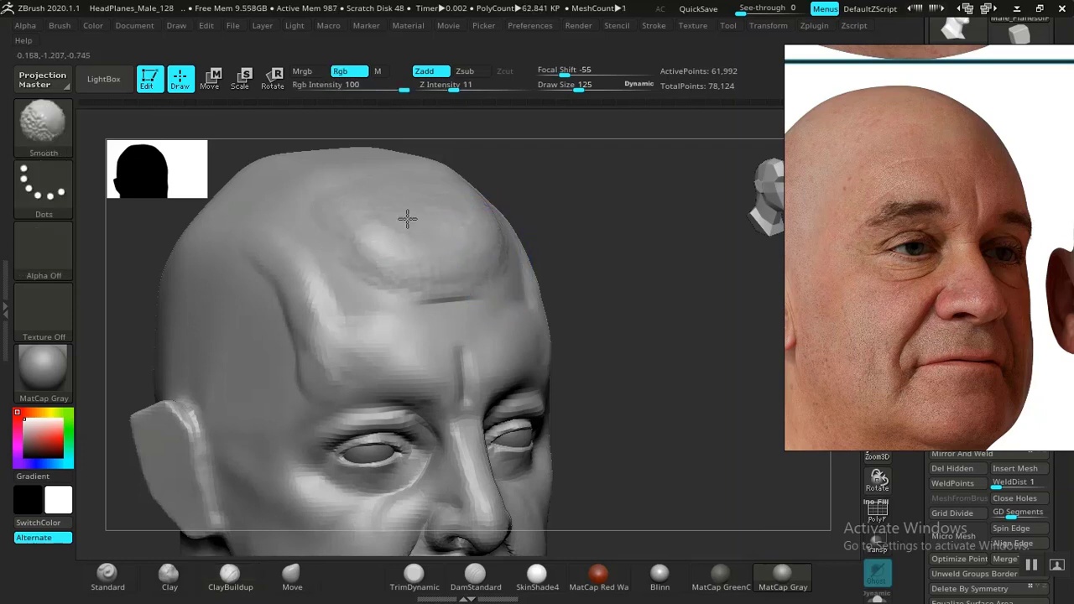
pyautogui.moveTo(484, 86); pyautogui.dragTo(499, 87)
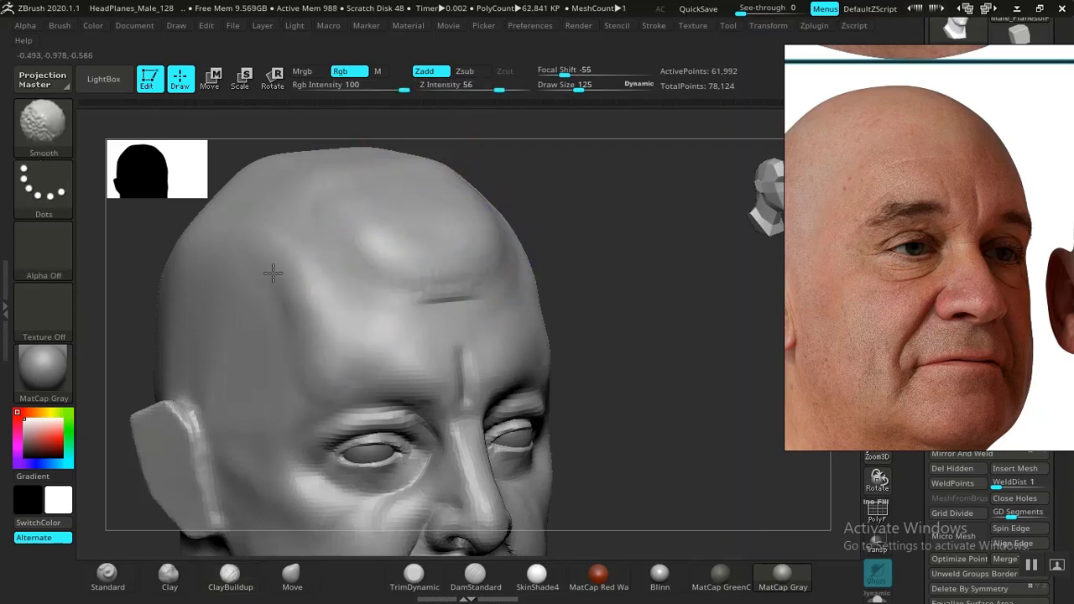
# Step: Smooth the upper forehead, then fill the temple edge with the ClayBuildup brush at draw size 125 and smooth its strokes
pyautogui.keyDown('shift'); pyautogui.moveTo(367, 250); pyautogui.dragTo(428, 263); pyautogui.keyUp('shift')
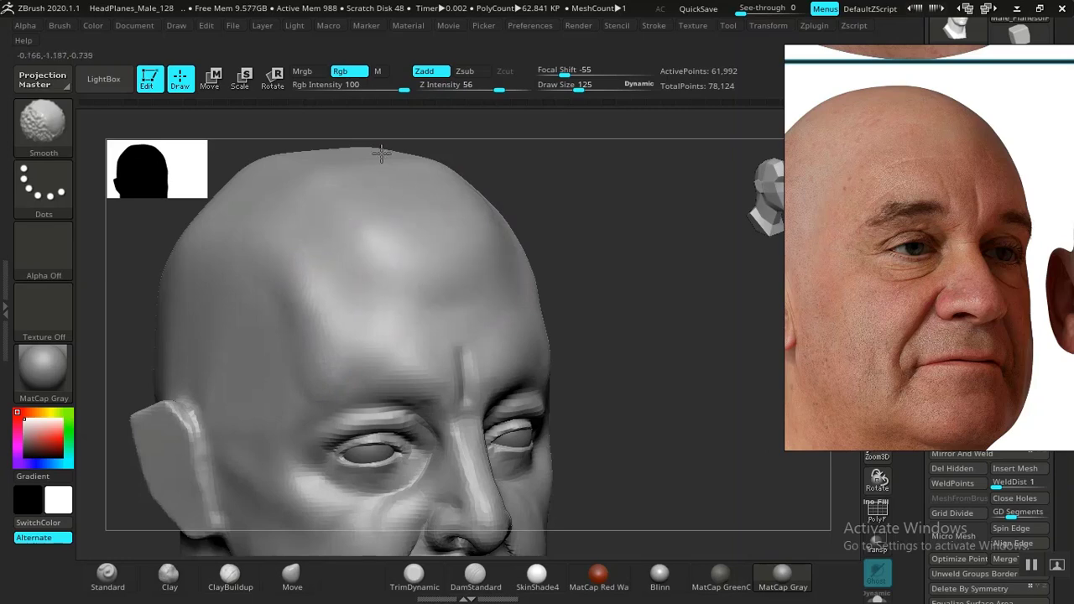
pyautogui.moveTo(655, 295)
pyautogui.mouseDown()
pyautogui.moveTo(647, 314)
pyautogui.moveTo(700, 344)
pyautogui.moveTo(624, 305)
pyautogui.moveTo(669, 404)
pyautogui.moveTo(499, 328)
pyautogui.mouseUp()
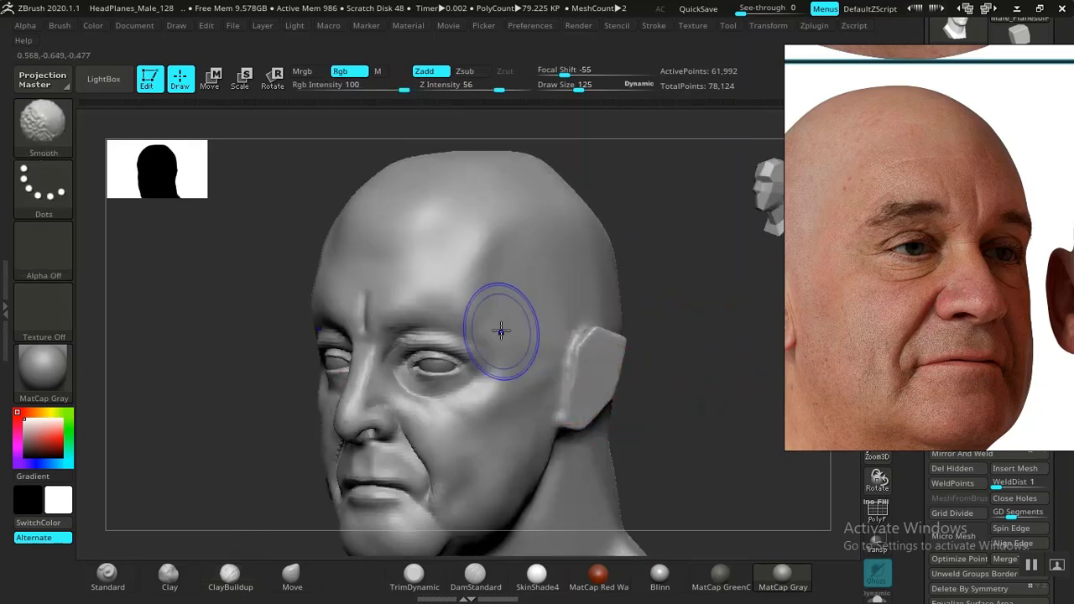
pyautogui.moveTo(669, 273); pyautogui.dragTo(594, 317)
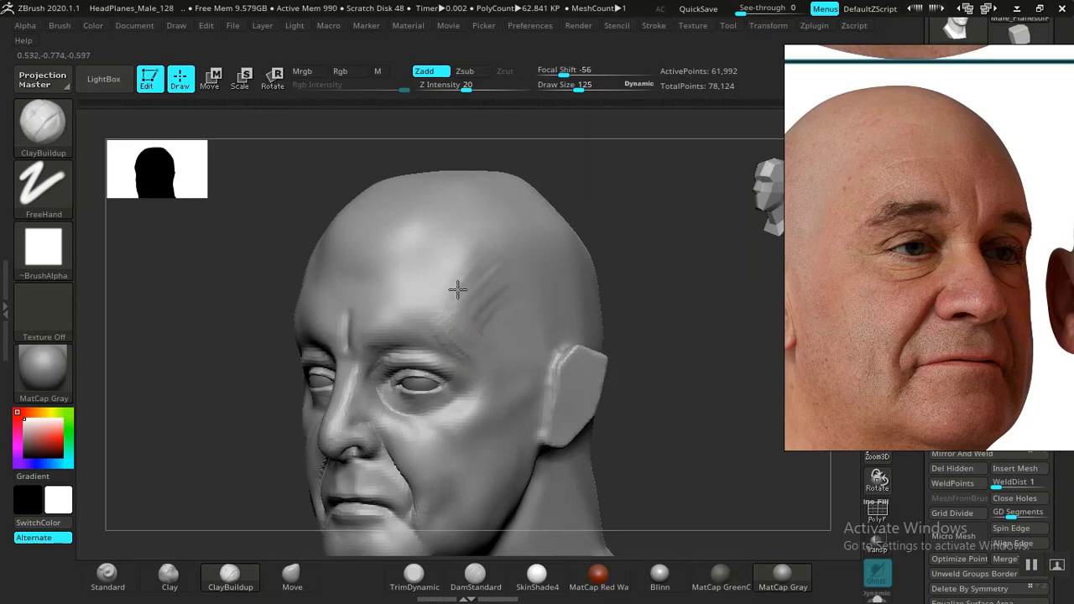
pyautogui.press('shift')
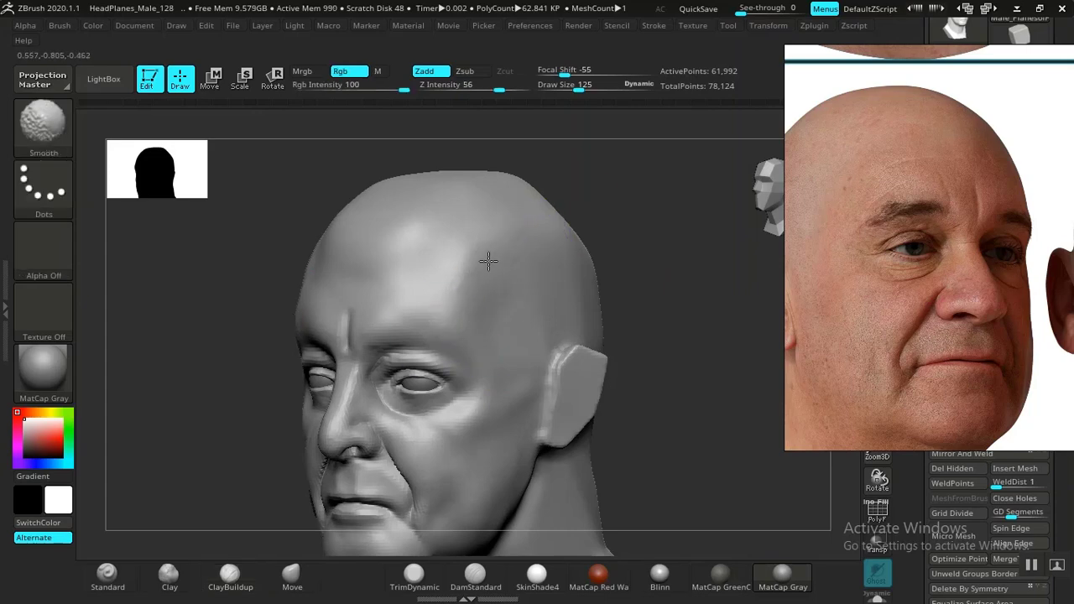
pyautogui.keyDown('shift'); pyautogui.moveTo(488, 261); pyautogui.dragTo(537, 252); pyautogui.keyUp('shift')
# Step: Soften the temple ridge above the outer brow with the Smooth brush at Z Intensity 56
pyautogui.keyDown('shift'); pyautogui.moveTo(671, 330); pyautogui.dragTo(671, 392); pyautogui.keyUp('shift')
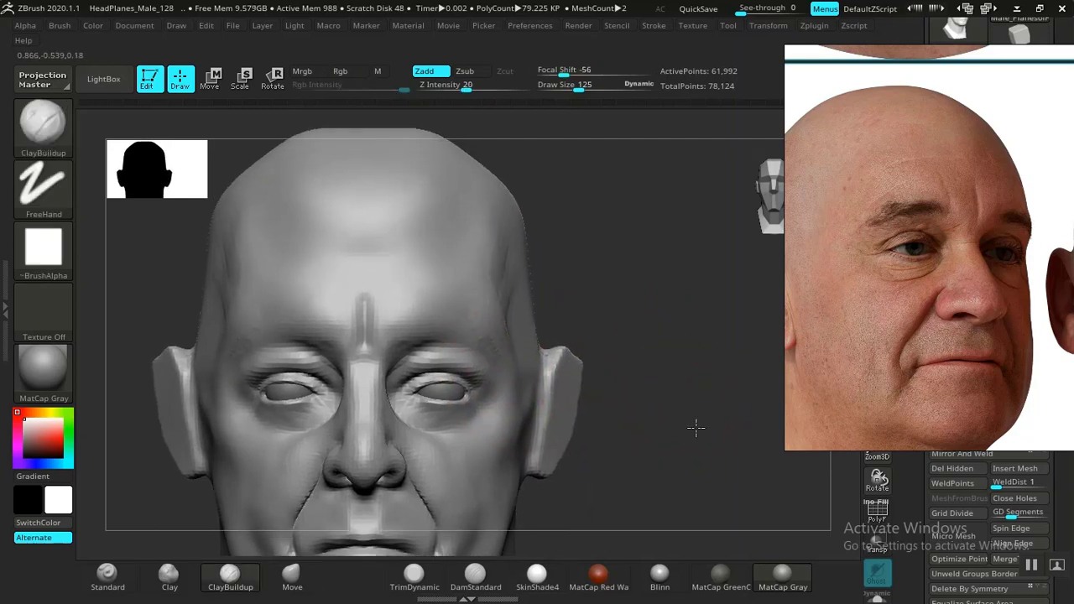
pyautogui.moveTo(696, 429)
pyautogui.mouseDown()
pyautogui.moveTo(643, 418)
pyautogui.moveTo(461, 332)
pyautogui.moveTo(528, 238)
pyautogui.mouseUp()
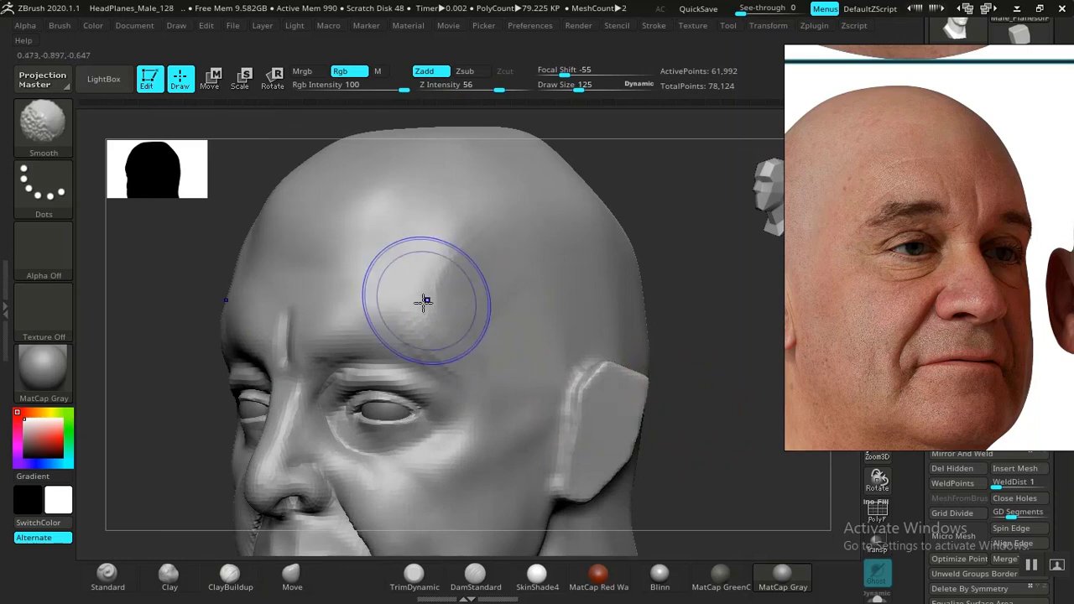
pyautogui.moveTo(424, 301)
pyautogui.keyDown('shift'); pyautogui.mouseDown()
pyautogui.moveTo(440, 339)
pyautogui.moveTo(461, 350)
pyautogui.mouseUp(); pyautogui.keyUp('shift')
pyautogui.moveTo(676, 343)
pyautogui.mouseDown()
pyautogui.moveTo(714, 350)
pyautogui.moveTo(742, 472)
pyautogui.mouseUp()
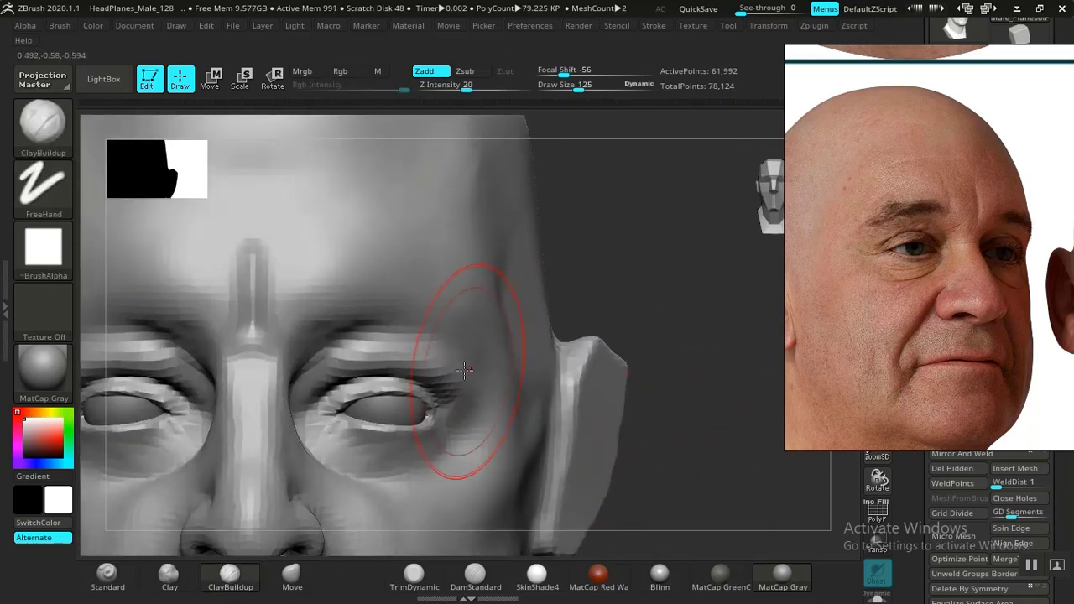
# Step: Carve the upper eyelid folds and the outer eye corners with the DamStandard brush at draw size 77
pyautogui.click(480, 584)
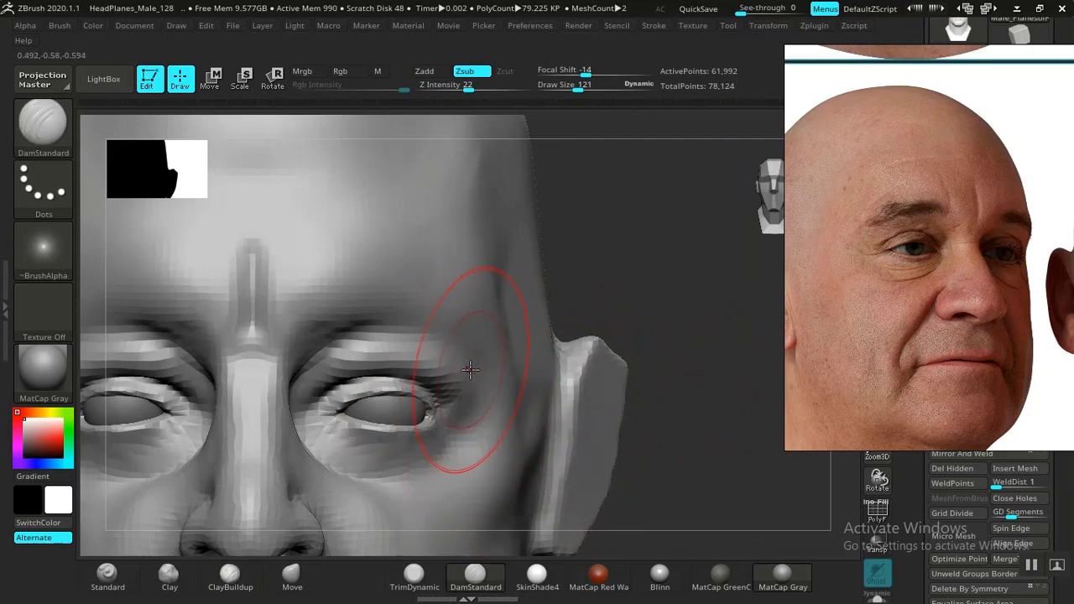
pyautogui.moveTo(598, 344); pyautogui.dragTo(528, 342)
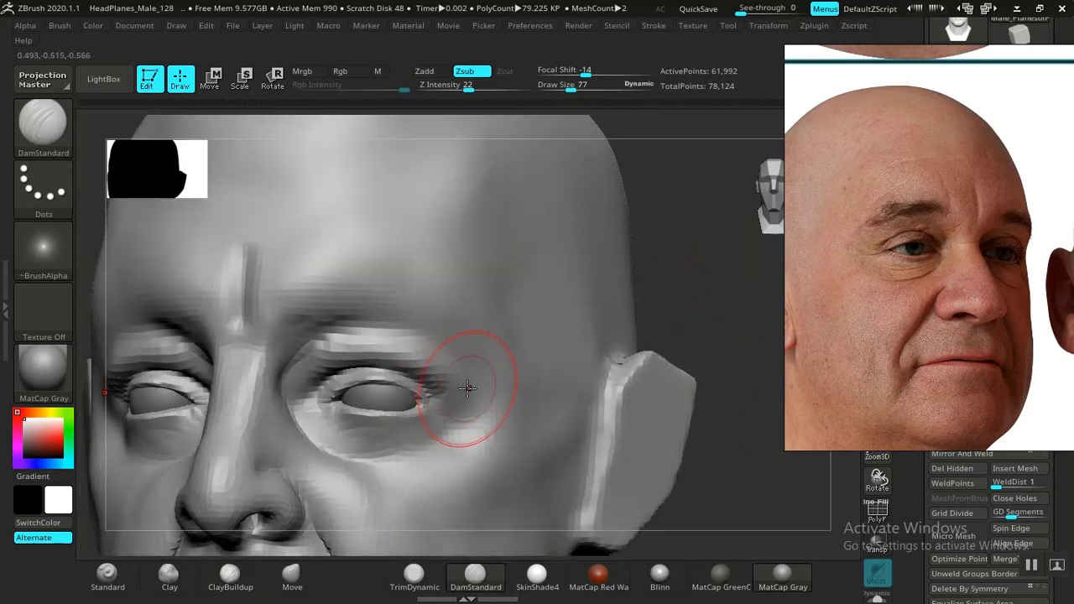
pyautogui.moveTo(421, 340); pyautogui.dragTo(304, 342)
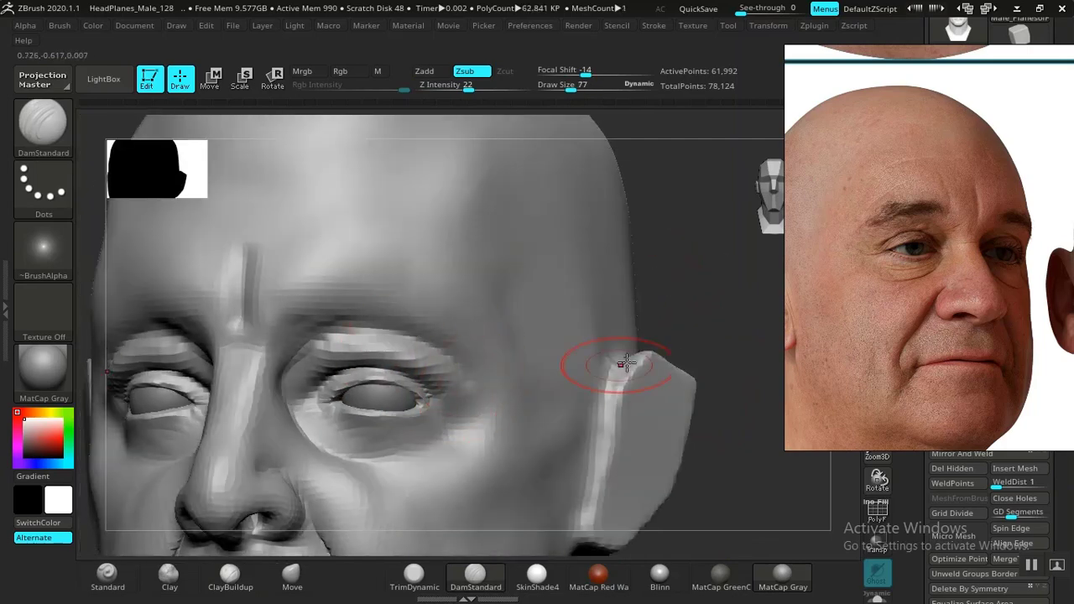
pyautogui.keyDown('ctrl'); pyautogui.moveTo(627, 363); pyautogui.dragTo(649, 329, button='right'); pyautogui.keyUp('ctrl')
pyautogui.moveTo(650, 328); pyautogui.dragTo(635, 414)
pyautogui.keyDown('ctrl'); pyautogui.moveTo(636, 415); pyautogui.dragTo(698, 447, button='right'); pyautogui.keyUp('ctrl')
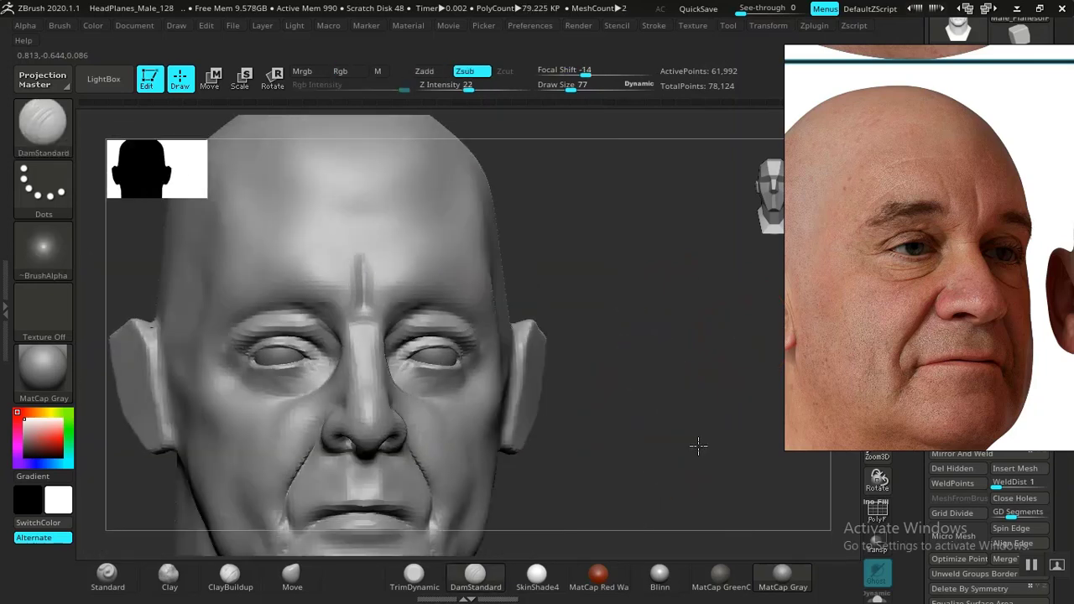
pyautogui.moveTo(699, 447)
pyautogui.mouseDown()
pyautogui.moveTo(664, 444)
pyautogui.moveTo(704, 431)
pyautogui.mouseUp()
pyautogui.keyDown('ctrl'); pyautogui.moveTo(704, 431); pyautogui.dragTo(714, 470, button='right'); pyautogui.keyUp('ctrl')
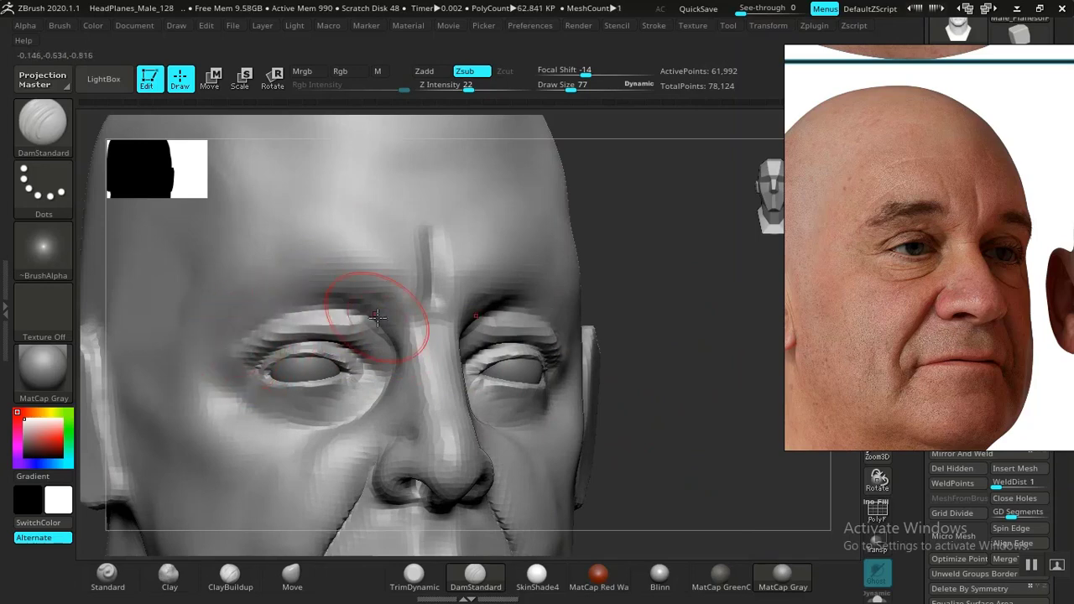
pyautogui.moveTo(729, 445); pyautogui.dragTo(679, 457)
pyautogui.moveTo(737, 496)
pyautogui.keyDown('ctrl'); pyautogui.mouseDown(button='right')
pyautogui.moveTo(607, 442)
pyautogui.moveTo(643, 455)
pyautogui.moveTo(712, 444)
pyautogui.moveTo(727, 576)
pyautogui.mouseUp(button='right'); pyautogui.keyUp('ctrl')
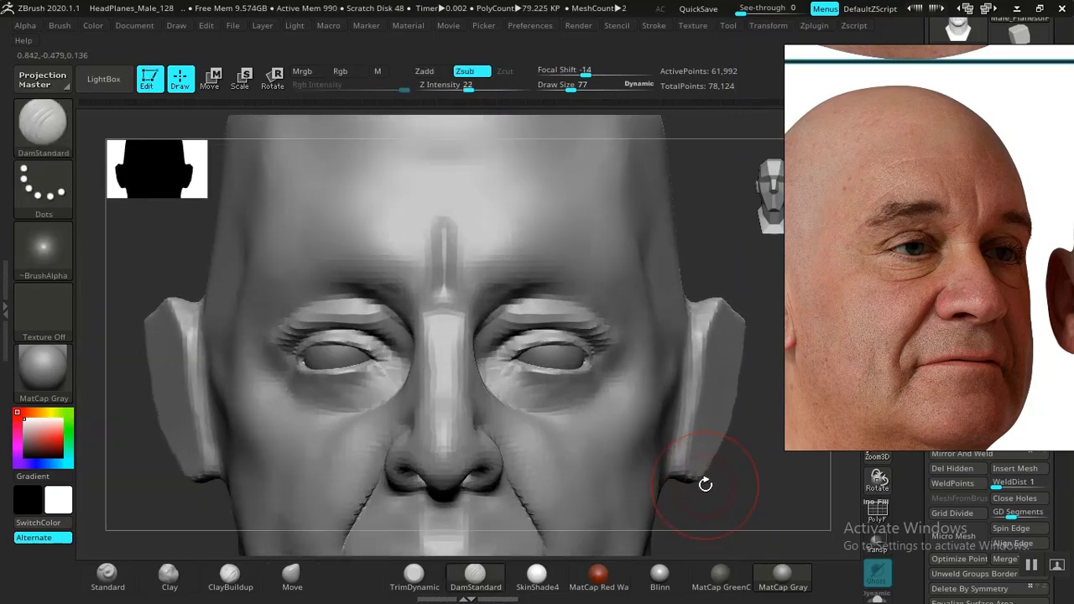
# Step: Soften the fold above the eye towards its outer corner and refine the inner socket crease beside the nose
pyautogui.moveTo(750, 486); pyautogui.dragTo(725, 376)
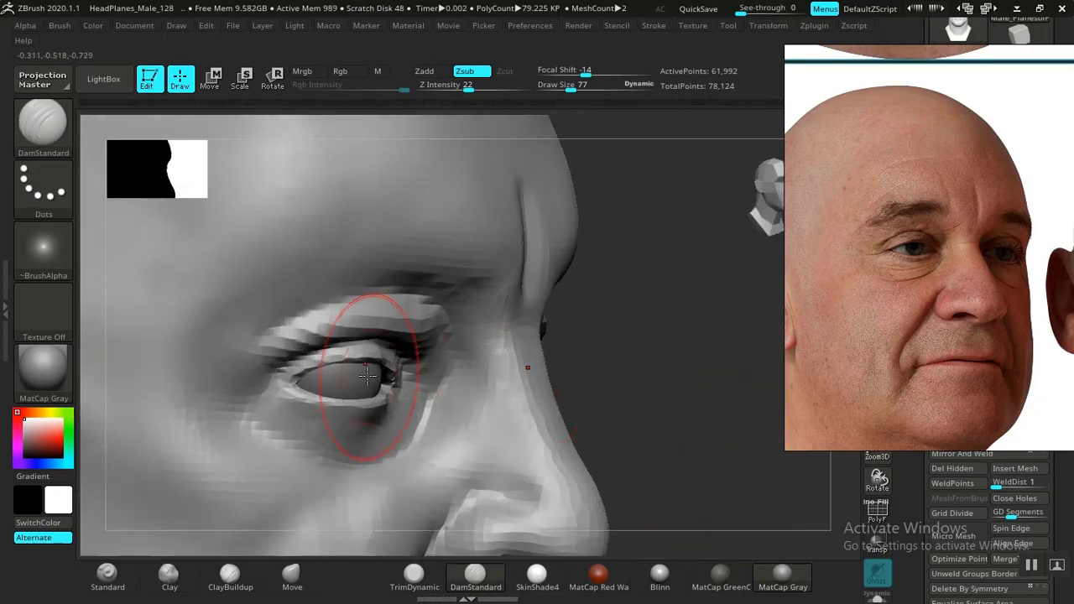
pyautogui.moveTo(348, 372)
pyautogui.keyDown('shift'); pyautogui.mouseDown()
pyautogui.moveTo(293, 282)
pyautogui.moveTo(283, 352)
pyautogui.mouseUp(); pyautogui.keyUp('shift')
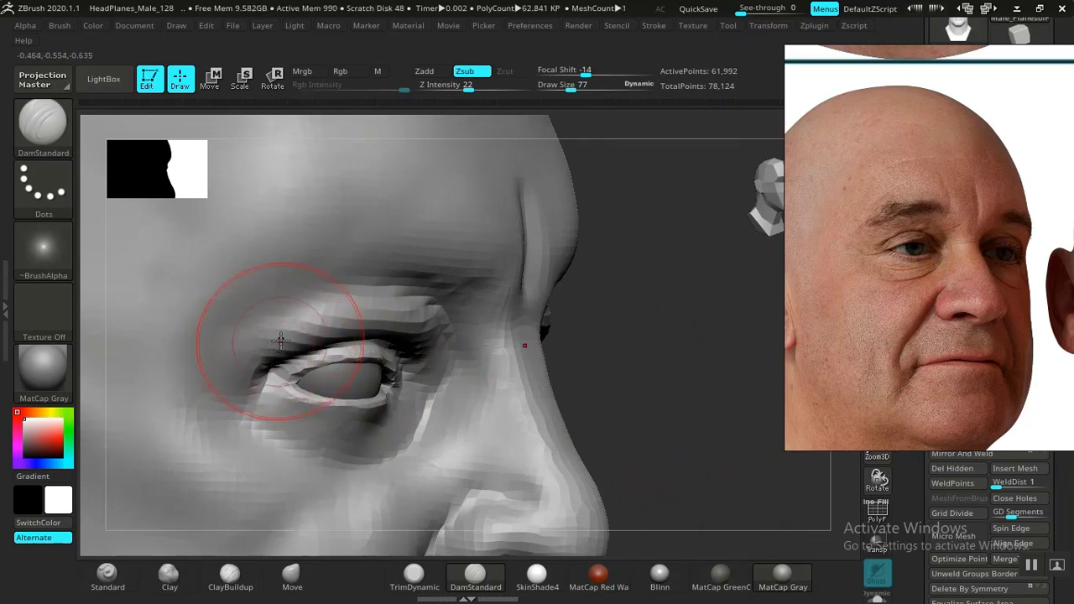
pyautogui.moveTo(629, 349); pyautogui.dragTo(454, 338)
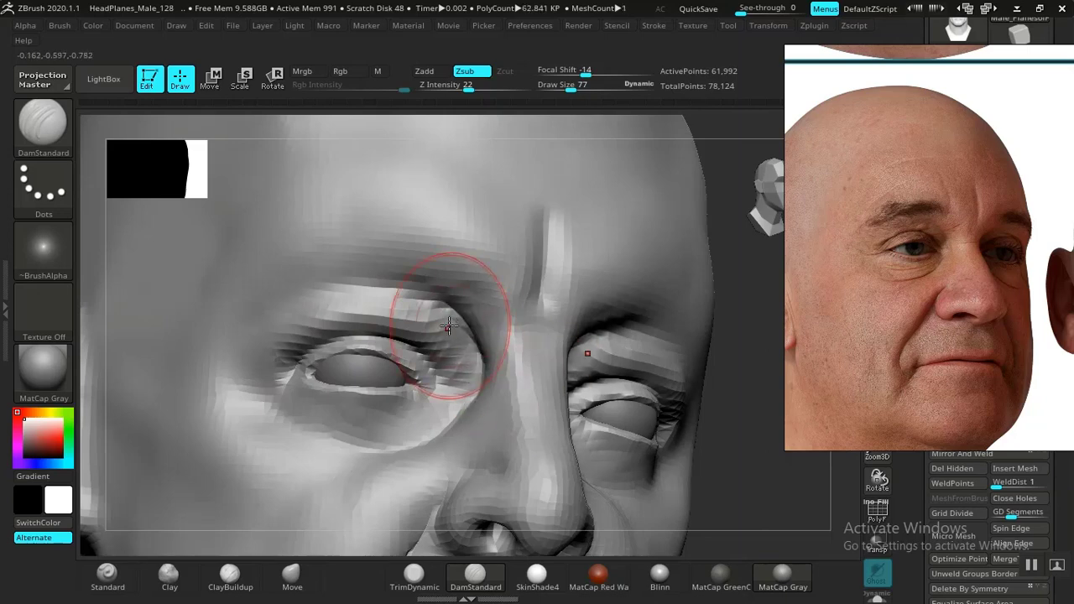
pyautogui.press('f')
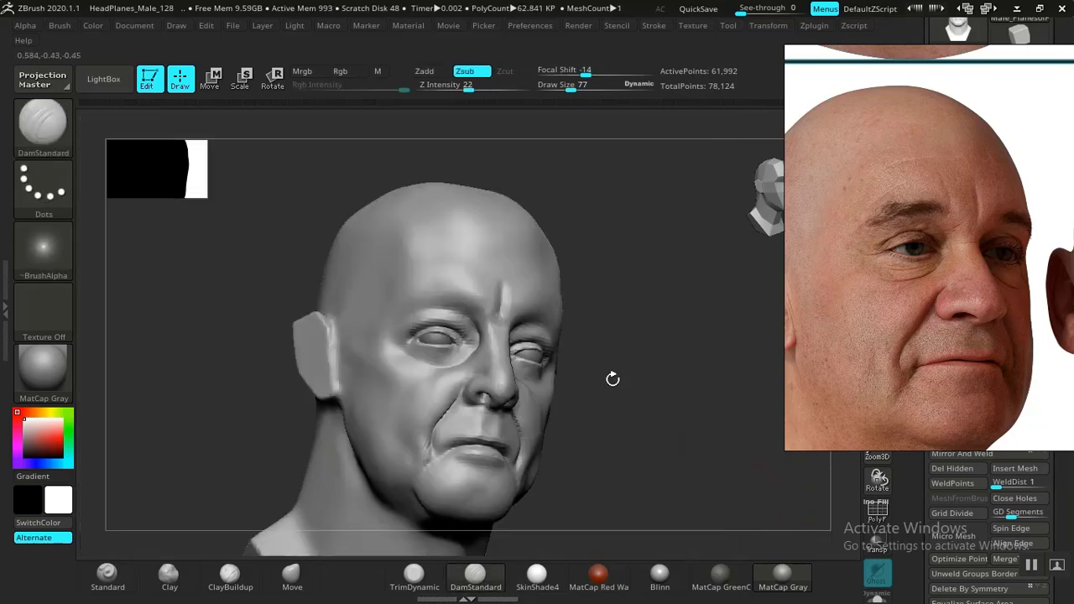
pyautogui.moveTo(612, 379)
pyautogui.mouseDown()
pyautogui.moveTo(660, 379)
pyautogui.moveTo(627, 394)
pyautogui.moveTo(628, 448)
pyautogui.moveTo(661, 405)
pyautogui.moveTo(688, 456)
pyautogui.moveTo(681, 372)
pyautogui.moveTo(750, 367)
pyautogui.mouseUp()
# Step: Reframe the reference photo on the whole head and neck, then carve the mouth line with DamStandard and smooth the lower lip
pyautogui.scroll(2, 905, 315)
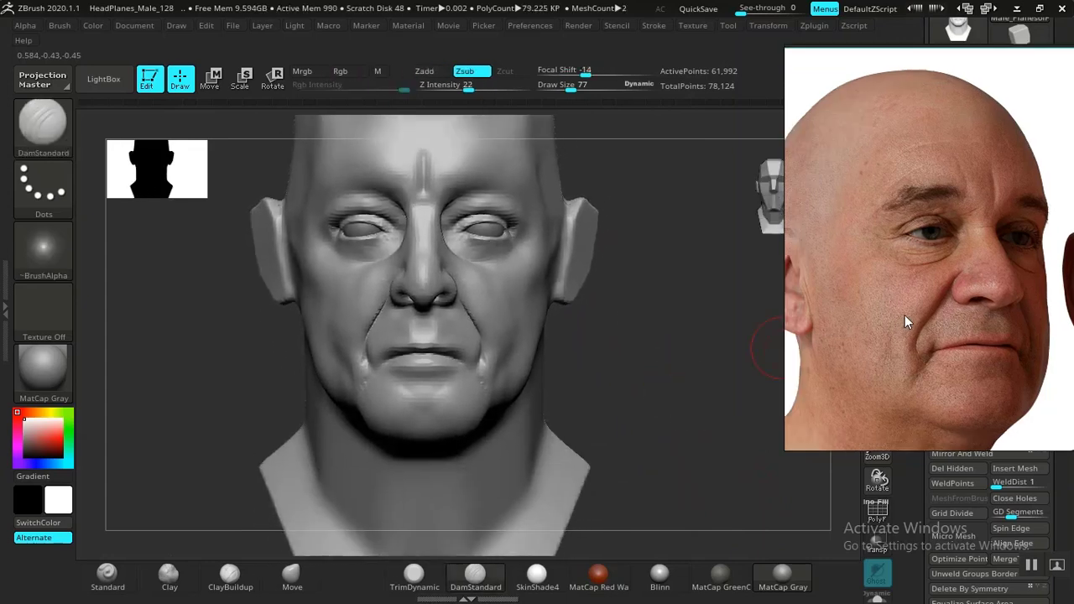
pyautogui.scroll(-2, 905, 320)
pyautogui.moveTo(672, 410)
pyautogui.mouseDown()
pyautogui.moveTo(659, 394)
pyautogui.moveTo(680, 379)
pyautogui.moveTo(739, 475)
pyautogui.moveTo(456, 503)
pyautogui.mouseUp()
pyautogui.moveTo(750, 470)
pyautogui.keyDown('alt'); pyautogui.mouseDown()
pyautogui.moveTo(739, 378)
pyautogui.moveTo(758, 422)
pyautogui.moveTo(511, 413)
pyautogui.mouseUp(); pyautogui.keyUp('alt')
pyautogui.moveTo(438, 419); pyautogui.dragTo(420, 425)
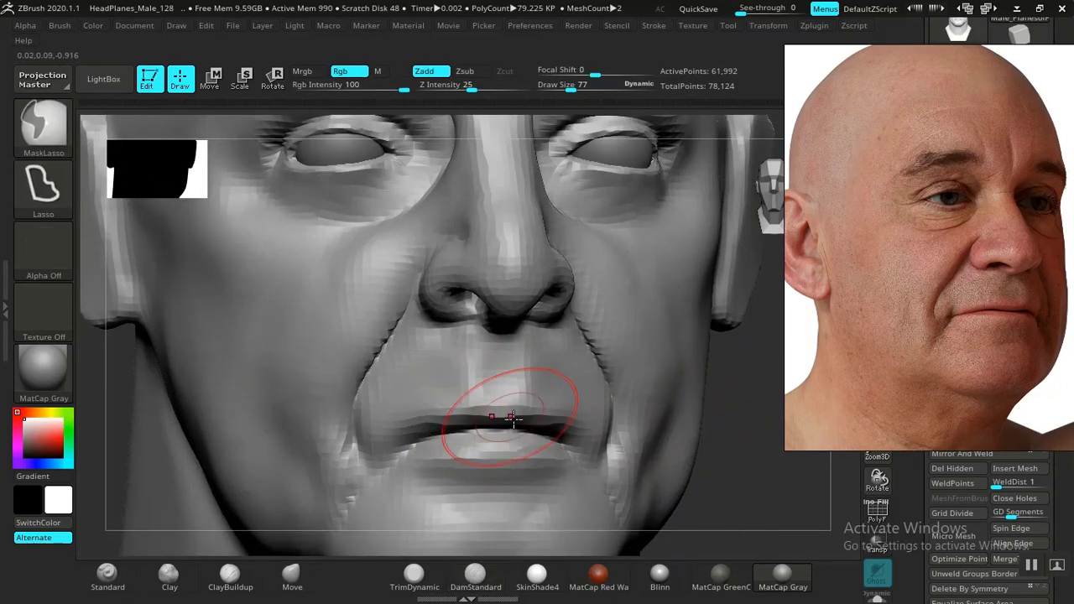
pyautogui.moveTo(528, 424); pyautogui.dragTo(468, 423)
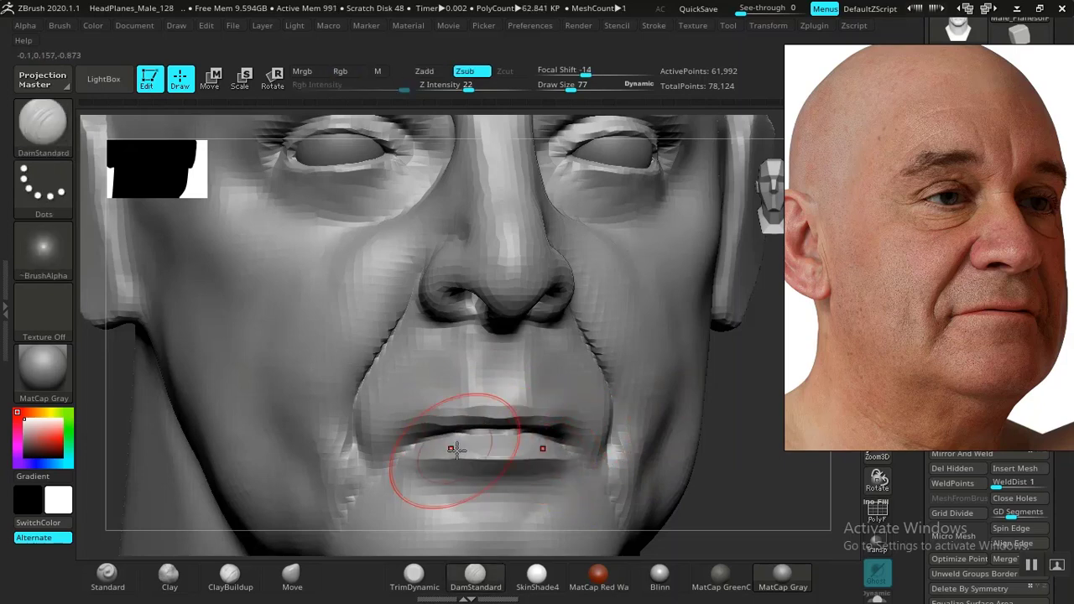
pyautogui.keyDown('shift'); pyautogui.moveTo(455, 450); pyautogui.dragTo(418, 458); pyautogui.keyUp('shift')
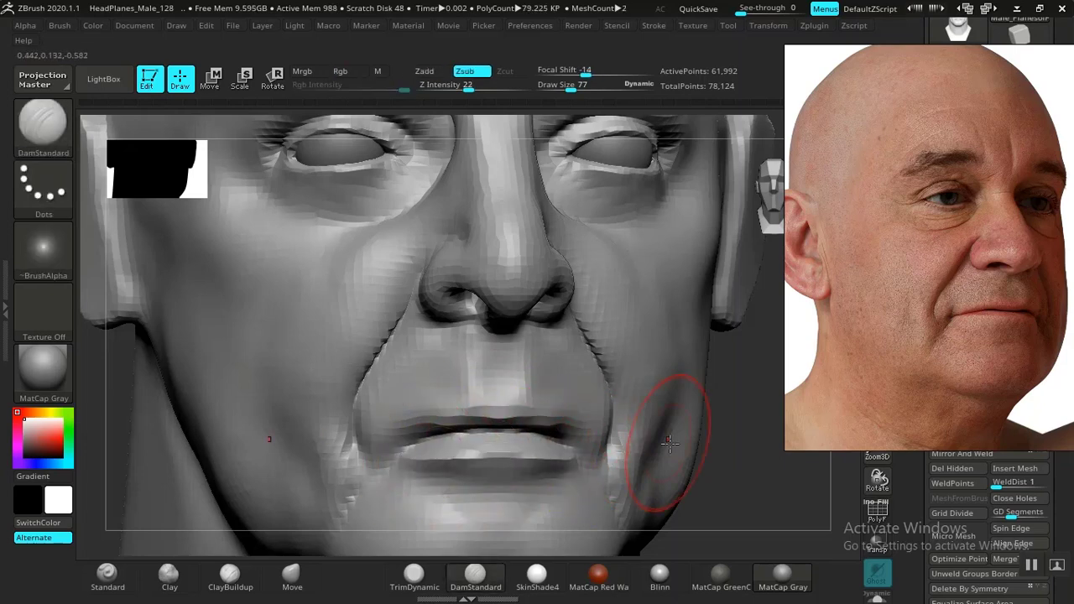
# Step: Try to deepen the parting between the lips with the DamStandard brush at draw size 77
pyautogui.moveTo(726, 465); pyautogui.dragTo(728, 495)
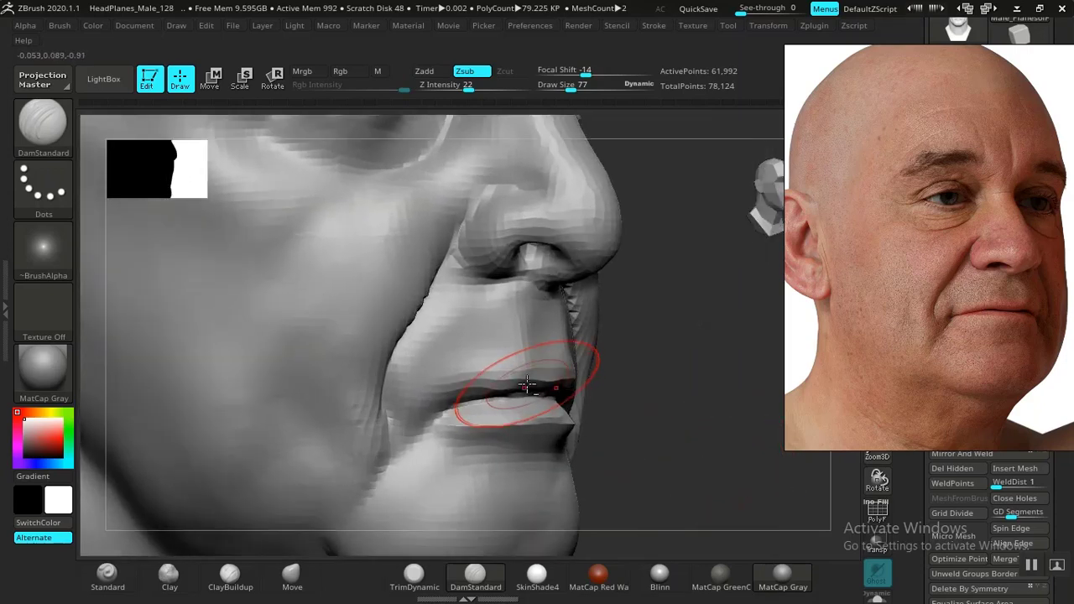
pyautogui.moveTo(527, 385)
pyautogui.mouseDown()
pyautogui.moveTo(495, 378)
pyautogui.moveTo(424, 414)
pyautogui.moveTo(442, 398)
pyautogui.moveTo(530, 377)
pyautogui.mouseUp()
pyautogui.hotkey('ctrl', 'z')
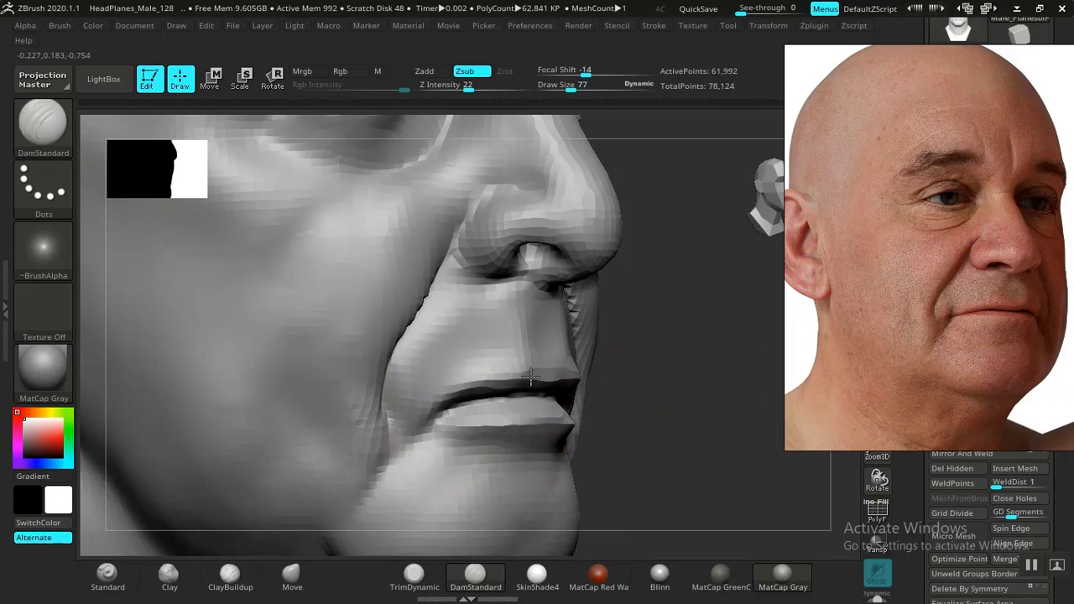
pyautogui.moveTo(718, 447)
pyautogui.keyDown('alt'); pyautogui.mouseDown()
pyautogui.moveTo(608, 369)
pyautogui.moveTo(770, 477)
pyautogui.moveTo(775, 403)
pyautogui.mouseUp(); pyautogui.keyUp('alt')
pyautogui.hotkey('ctrl', 'z')
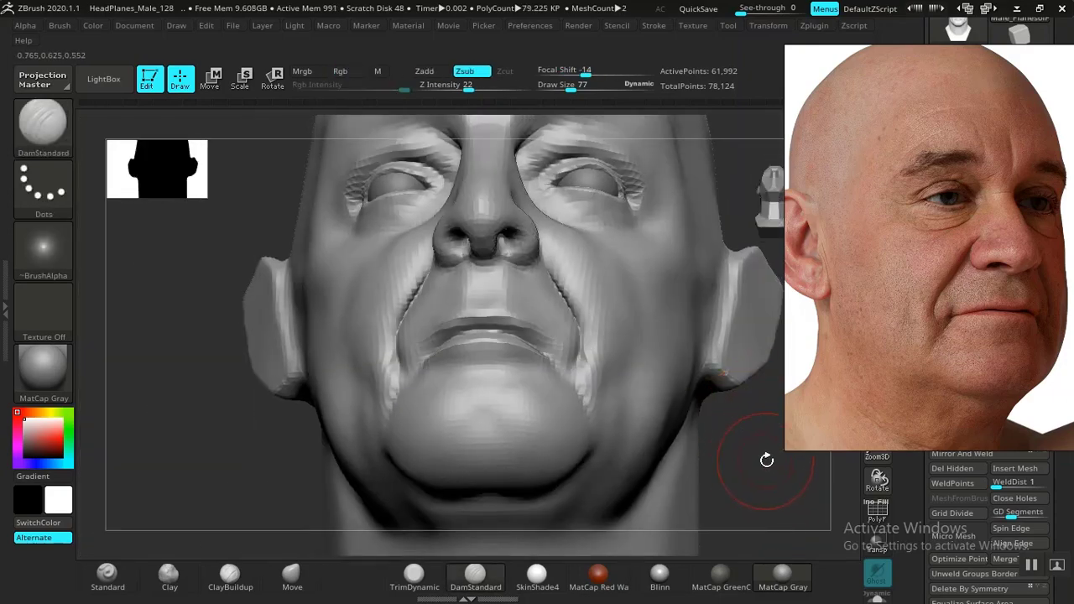
# Step: Mask the lower lip, chin and lower jaw with the MaskLasso brush, leaving the upper lip unmasked
pyautogui.keyDown('alt'); pyautogui.moveTo(767, 458); pyautogui.dragTo(808, 512); pyautogui.keyUp('alt')
pyautogui.click(294, 576)
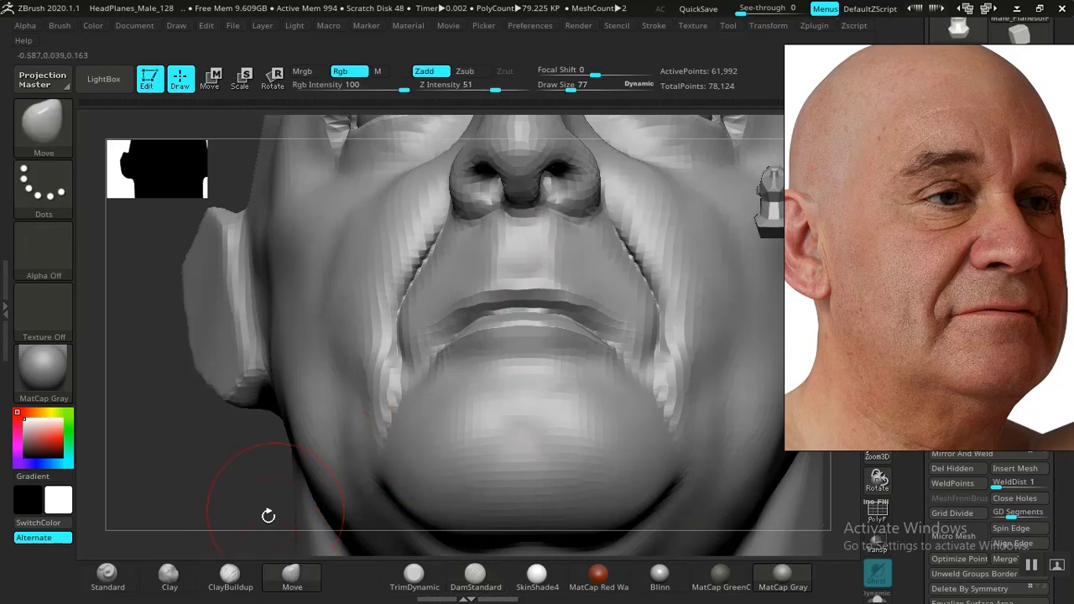
pyautogui.click(168, 576)
pyautogui.moveTo(235, 424); pyautogui.dragTo(220, 480)
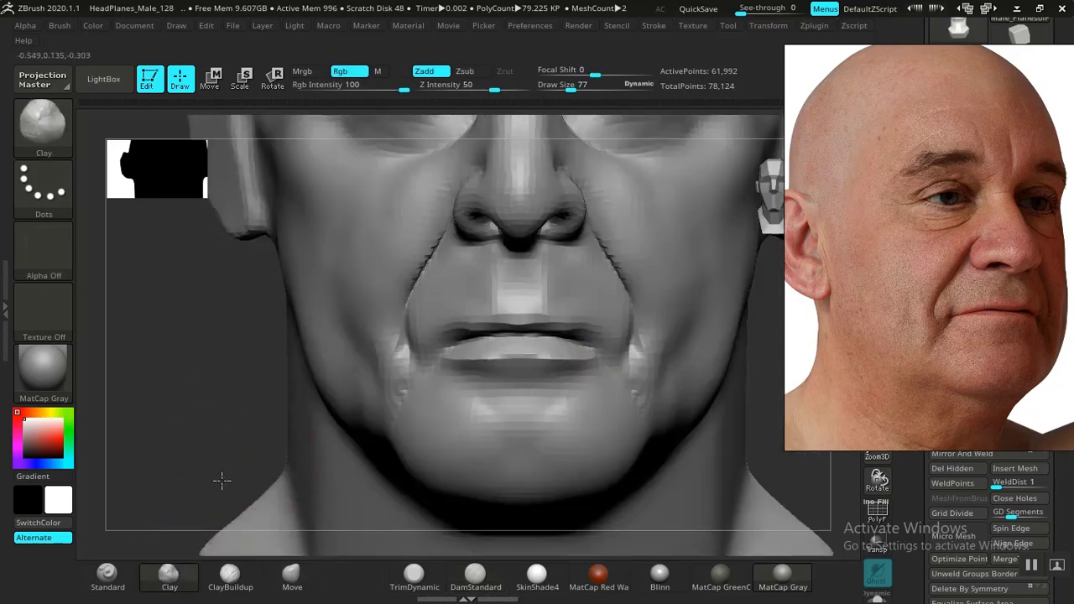
pyautogui.keyDown('alt'); pyautogui.moveTo(222, 417); pyautogui.dragTo(151, 376); pyautogui.keyUp('alt')
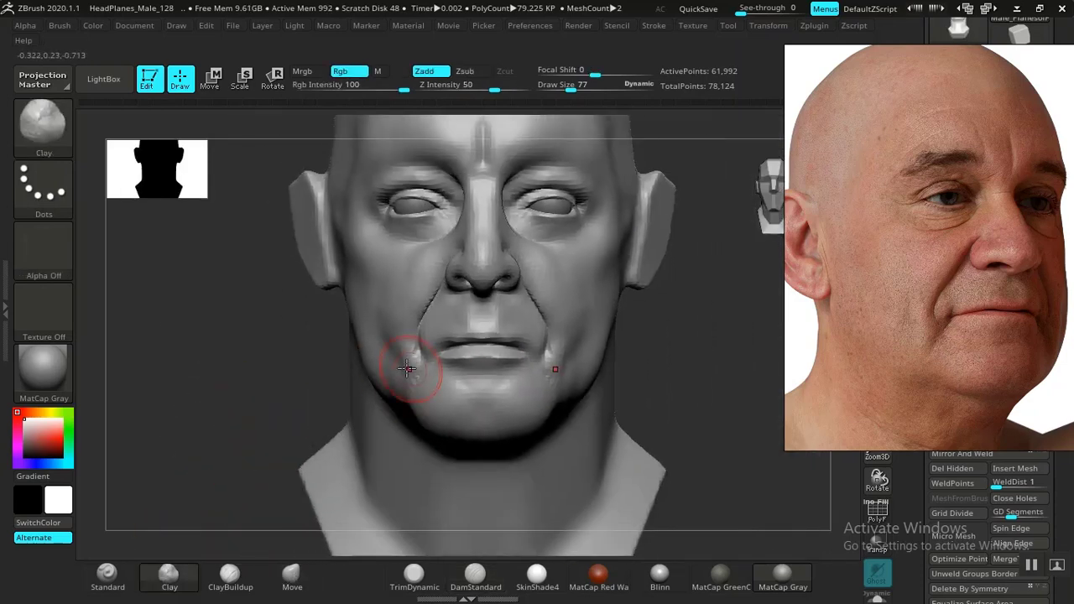
pyautogui.moveTo(286, 361)
pyautogui.keyDown('ctrl'); pyautogui.mouseDown()
pyautogui.moveTo(405, 468)
pyautogui.moveTo(624, 396)
pyautogui.moveTo(561, 350)
pyautogui.mouseUp(); pyautogui.keyUp('ctrl')
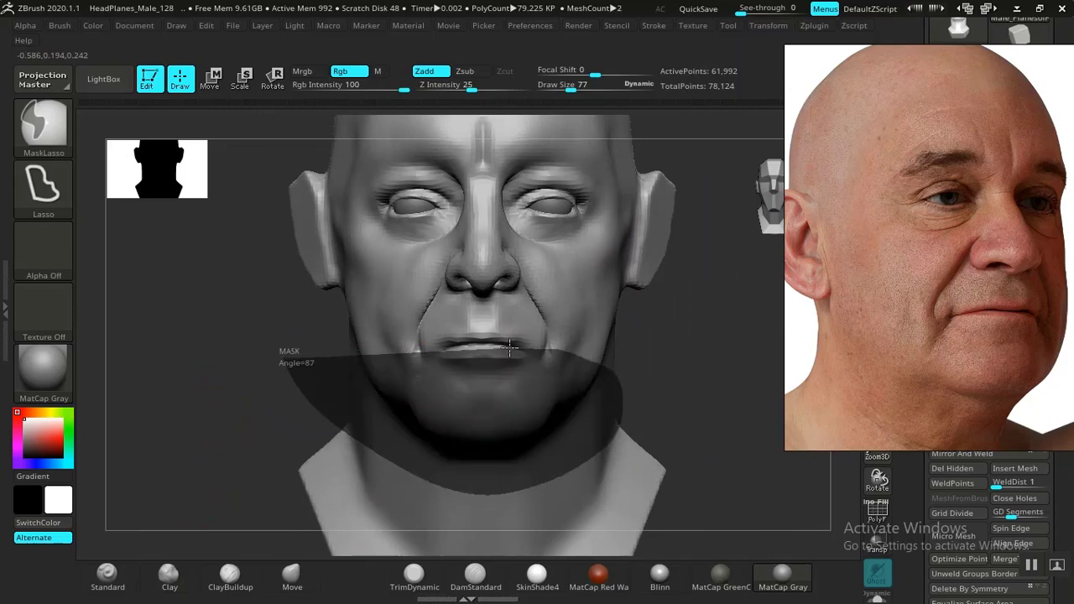
pyautogui.keyDown('ctrl'); pyautogui.moveTo(459, 346); pyautogui.dragTo(369, 353); pyautogui.keyUp('ctrl')
pyautogui.moveTo(703, 386)
pyautogui.keyDown('alt'); pyautogui.mouseDown()
pyautogui.moveTo(719, 411)
pyautogui.moveTo(758, 369)
pyautogui.moveTo(722, 377)
pyautogui.moveTo(744, 529)
pyautogui.mouseUp(); pyautogui.keyUp('alt')
pyautogui.keyDown('ctrl'); pyautogui.click(720, 412); pyautogui.keyUp('ctrl')
pyautogui.keyDown('ctrl'); pyautogui.click(734, 394); pyautogui.keyUp('ctrl')
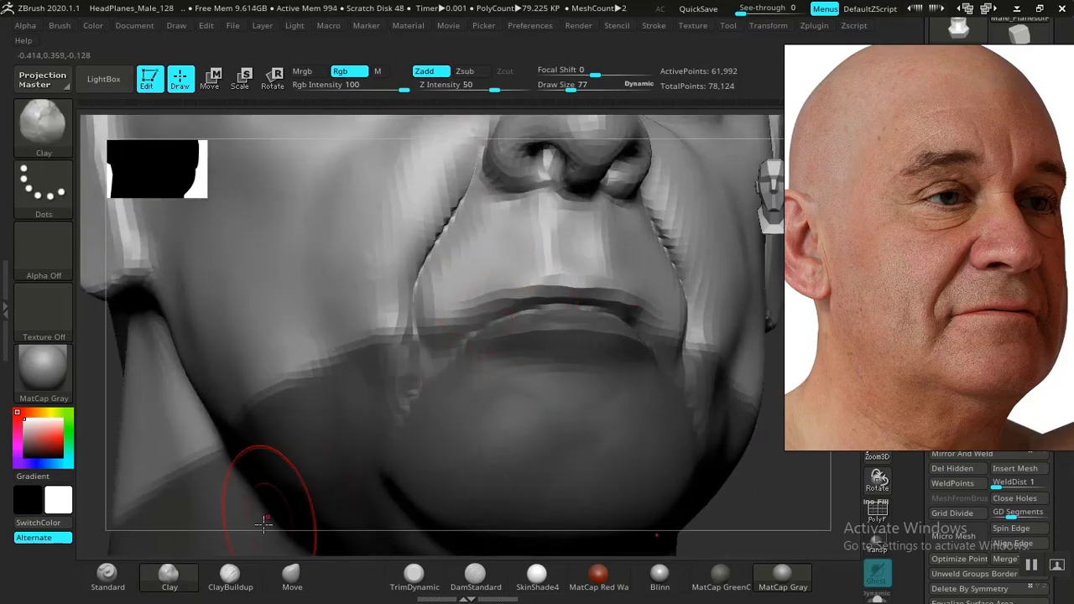
# Step: Build up the upper lip's edge with the Standard brush at Z Intensity 13, then clear the mask
pyautogui.click(107, 576)
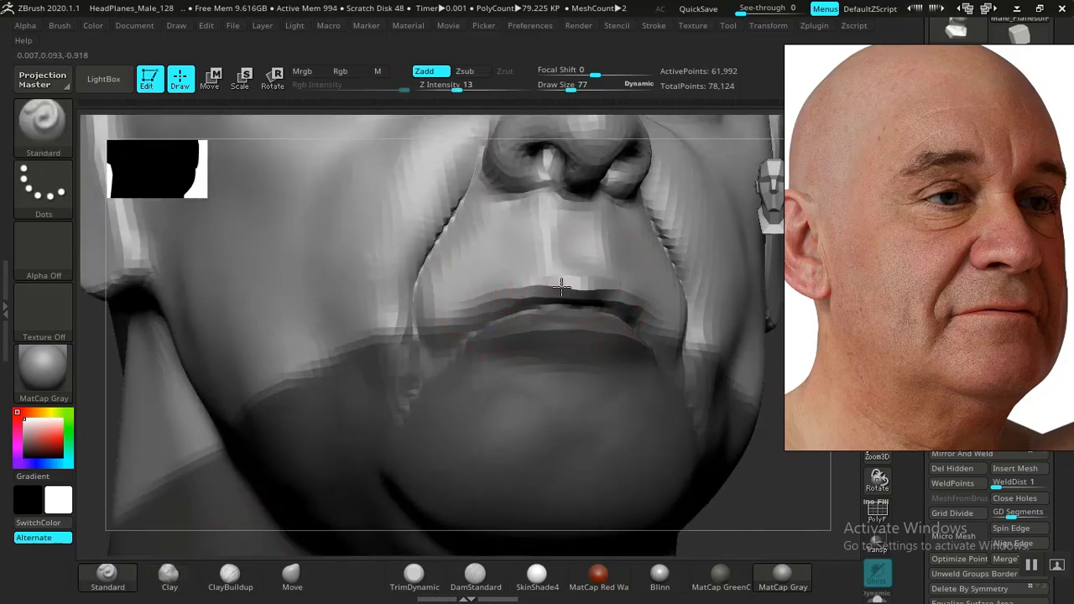
pyautogui.moveTo(562, 288); pyautogui.dragTo(453, 318)
pyautogui.moveTo(669, 390)
pyautogui.keyDown('alt'); pyautogui.mouseDown(button='right')
pyautogui.moveTo(511, 358)
pyautogui.moveTo(512, 336)
pyautogui.mouseUp(button='right'); pyautogui.keyUp('alt')
pyautogui.keyDown('shift'); pyautogui.moveTo(652, 419); pyautogui.dragTo(686, 427); pyautogui.keyUp('shift')
pyautogui.moveTo(703, 352)
pyautogui.keyDown('alt'); pyautogui.mouseDown()
pyautogui.moveTo(566, 400)
pyautogui.moveTo(720, 541)
pyautogui.moveTo(720, 426)
pyautogui.moveTo(660, 401)
pyautogui.moveTo(676, 439)
pyautogui.moveTo(601, 383)
pyautogui.moveTo(612, 378)
pyautogui.moveTo(590, 430)
pyautogui.mouseUp(); pyautogui.keyUp('alt')
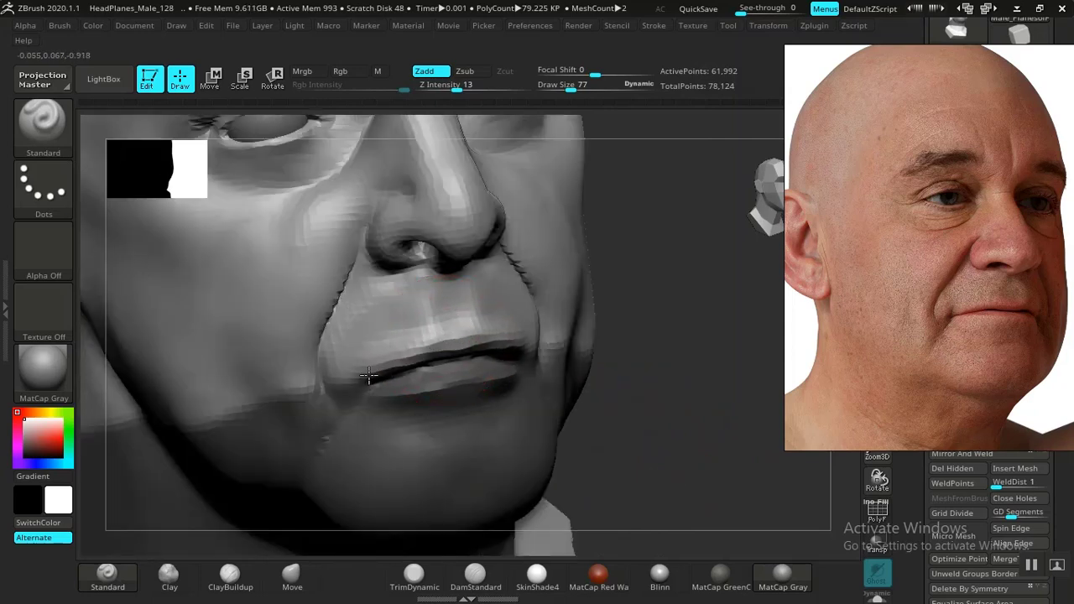
pyautogui.moveTo(686, 409)
pyautogui.keyDown('ctrl'); pyautogui.mouseDown()
pyautogui.moveTo(710, 439)
pyautogui.moveTo(700, 417)
pyautogui.mouseUp(); pyautogui.keyUp('ctrl')
# Step: Shape the philtrum between the nose and upper lip with the Standard brush at Z Intensity 13
pyautogui.moveTo(700, 417)
pyautogui.keyDown('alt'); pyautogui.mouseDown(button='right')
pyautogui.moveTo(544, 337)
pyautogui.moveTo(720, 456)
pyautogui.moveTo(770, 415)
pyautogui.moveTo(669, 442)
pyautogui.moveTo(720, 511)
pyautogui.moveTo(708, 448)
pyautogui.moveTo(480, 414)
pyautogui.mouseUp(button='right'); pyautogui.keyUp('alt')
pyautogui.press('shift')
pyautogui.moveTo(691, 426)
pyautogui.mouseDown(button='right')
pyautogui.moveTo(710, 434)
pyautogui.moveTo(713, 450)
pyautogui.mouseUp(button='right')
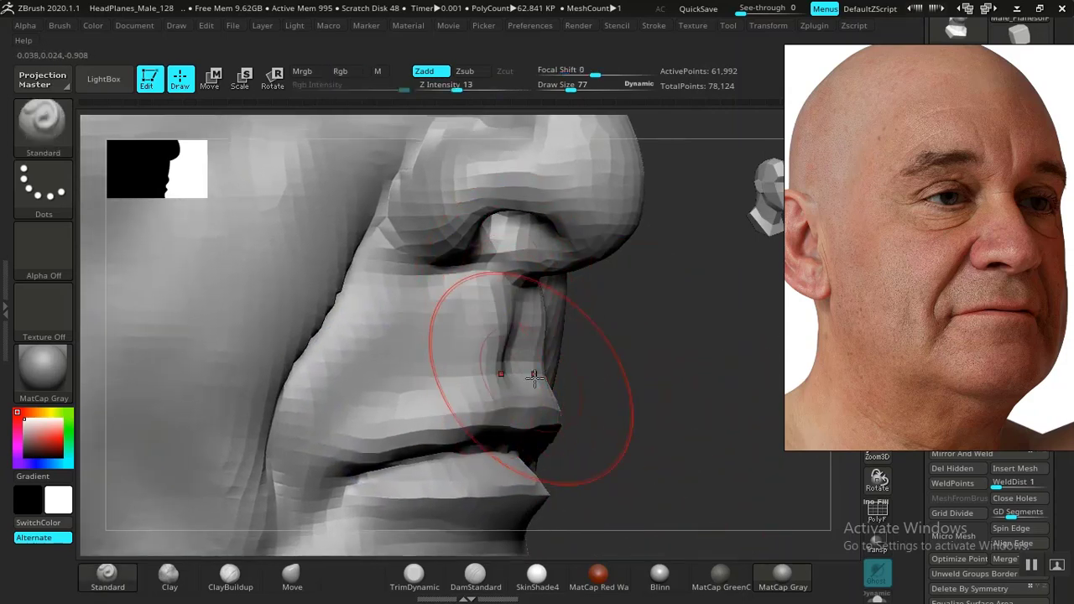
pyautogui.moveTo(643, 398)
pyautogui.mouseDown(button='right')
pyautogui.moveTo(556, 343)
pyautogui.moveTo(635, 412)
pyautogui.moveTo(614, 420)
pyautogui.moveTo(667, 441)
pyautogui.moveTo(652, 446)
pyautogui.moveTo(669, 415)
pyautogui.moveTo(681, 479)
pyautogui.moveTo(633, 447)
pyautogui.mouseUp(button='right')
# Step: Reshape the nostril wing and rim with the Move brush at draw size 77, then smooth the side of the nose
pyautogui.click(290, 585)
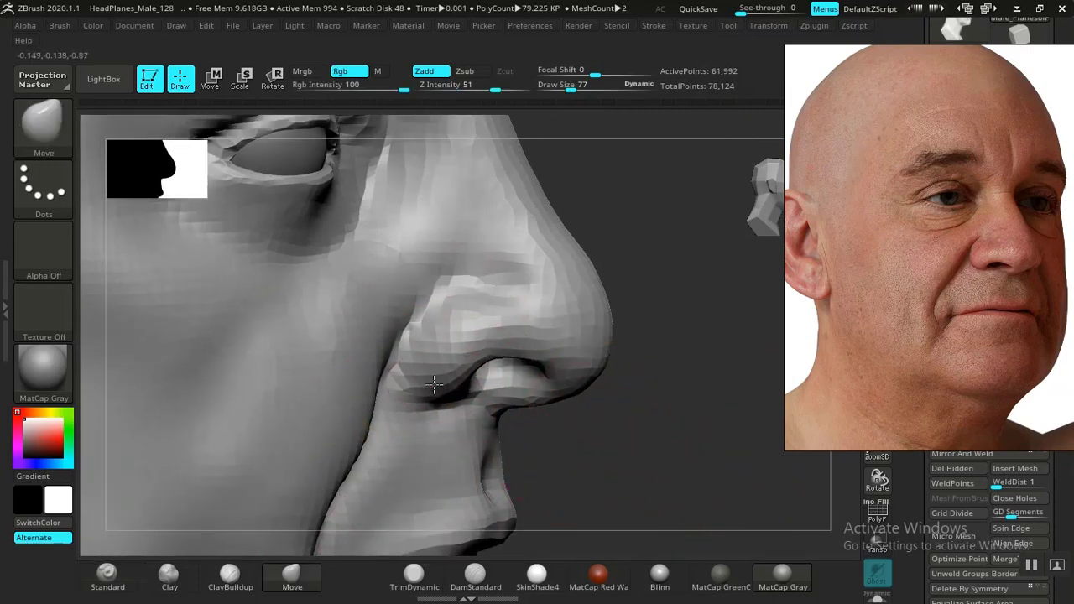
pyautogui.moveTo(430, 381); pyautogui.dragTo(433, 385)
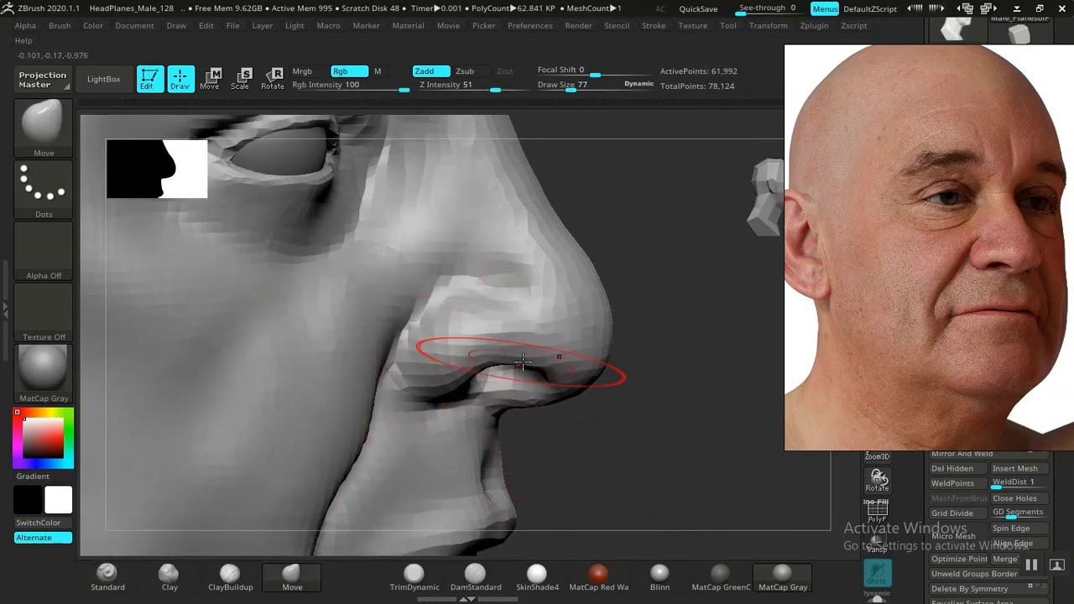
pyautogui.moveTo(648, 454)
pyautogui.keyDown('alt'); pyautogui.mouseDown(button='right')
pyautogui.moveTo(664, 499)
pyautogui.moveTo(700, 529)
pyautogui.mouseUp(button='right'); pyautogui.keyUp('alt')
pyautogui.keyDown('shift'); pyautogui.moveTo(475, 311); pyautogui.dragTo(507, 329); pyautogui.keyUp('shift')
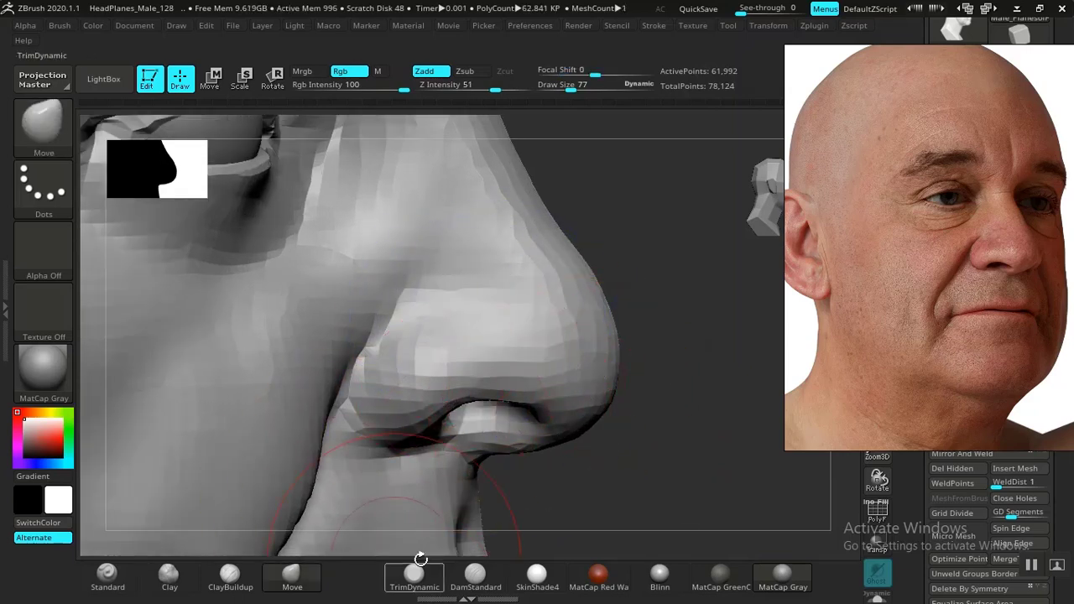
# Step: Smooth the side of the nose from above the nostril wing to the tip
pyautogui.click(475, 574)
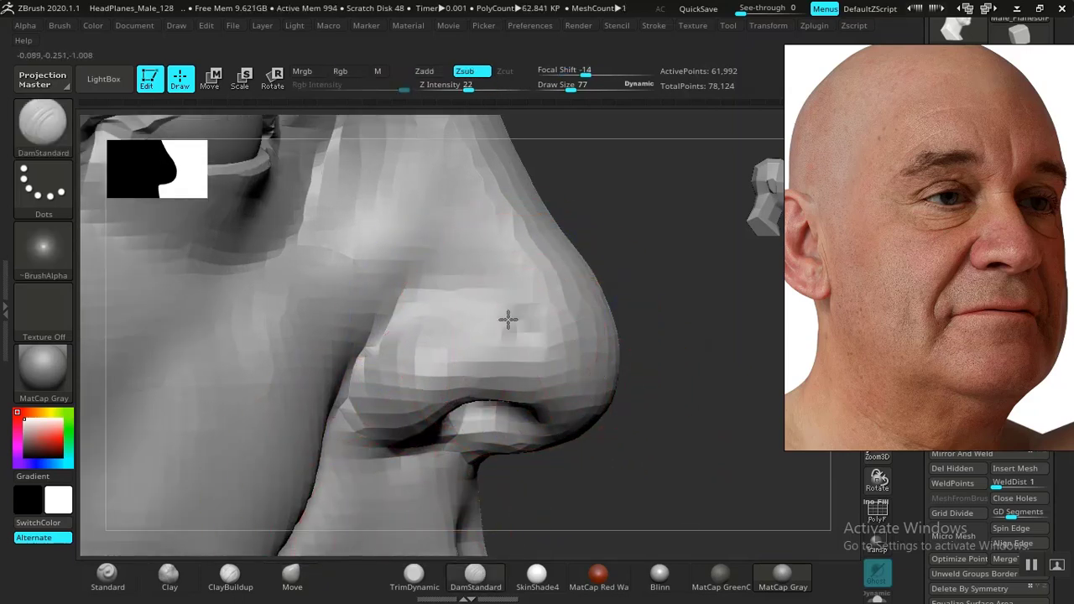
pyautogui.moveTo(499, 310)
pyautogui.keyDown('shift'); pyautogui.mouseDown()
pyautogui.moveTo(492, 288)
pyautogui.moveTo(590, 364)
pyautogui.mouseUp(); pyautogui.keyUp('shift')
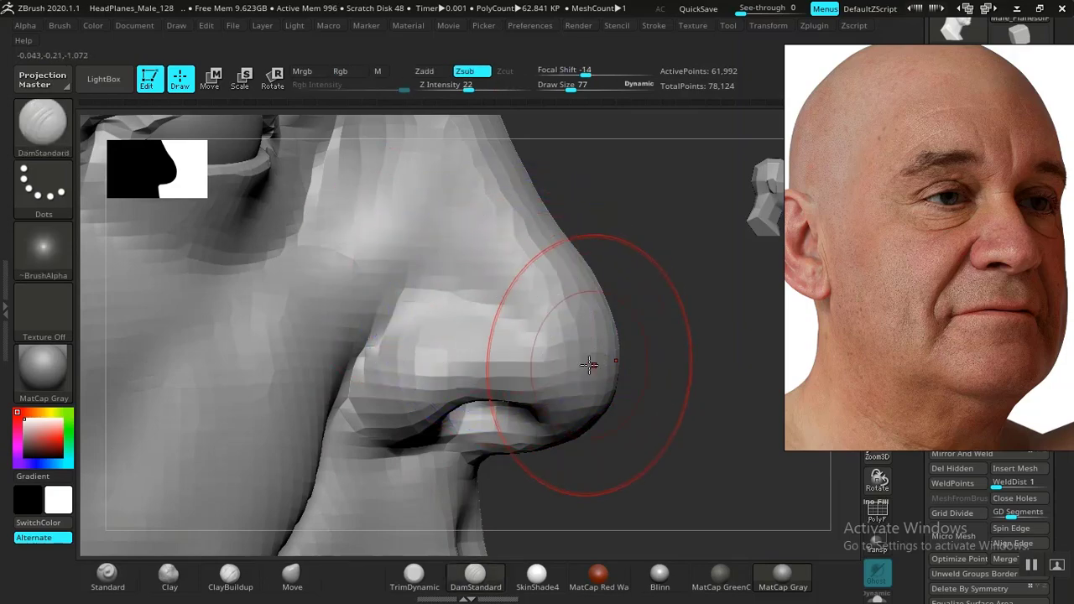
pyautogui.moveTo(678, 450)
pyautogui.keyDown('alt'); pyautogui.mouseDown()
pyautogui.moveTo(632, 394)
pyautogui.moveTo(683, 377)
pyautogui.moveTo(655, 422)
pyautogui.moveTo(679, 453)
pyautogui.mouseUp(); pyautogui.keyUp('alt')
pyautogui.moveTo(695, 480)
pyautogui.mouseDown()
pyautogui.moveTo(767, 475)
pyautogui.moveTo(633, 441)
pyautogui.moveTo(662, 463)
pyautogui.moveTo(353, 446)
pyautogui.mouseUp()
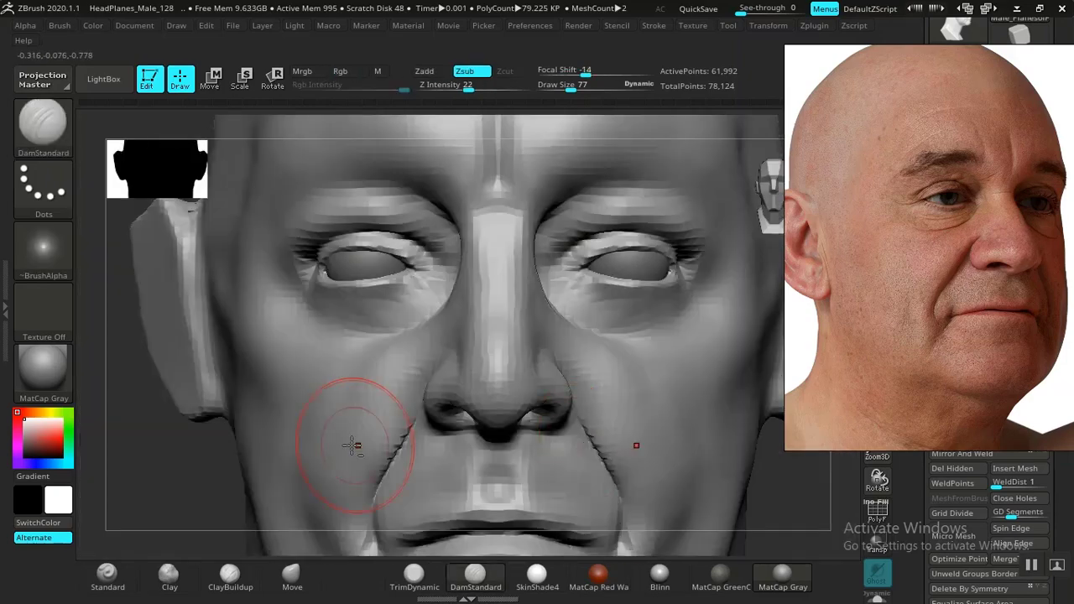
# Step: Examine the face and cheek contours from the front, from above and in three-quarter view
pyautogui.keyDown('alt'); pyautogui.moveTo(188, 468); pyautogui.dragTo(210, 321); pyautogui.keyUp('alt')
pyautogui.keyDown('alt'); pyautogui.moveTo(640, 406); pyautogui.dragTo(537, 479); pyautogui.keyUp('alt')
pyautogui.keyDown('alt'); pyautogui.moveTo(238, 324); pyautogui.dragTo(299, 420); pyautogui.keyUp('alt')
pyautogui.keyDown('alt'); pyautogui.moveTo(705, 441); pyautogui.dragTo(631, 453); pyautogui.keyUp('alt')
pyautogui.keyDown('alt'); pyautogui.moveTo(595, 356); pyautogui.dragTo(701, 493); pyautogui.keyUp('alt')
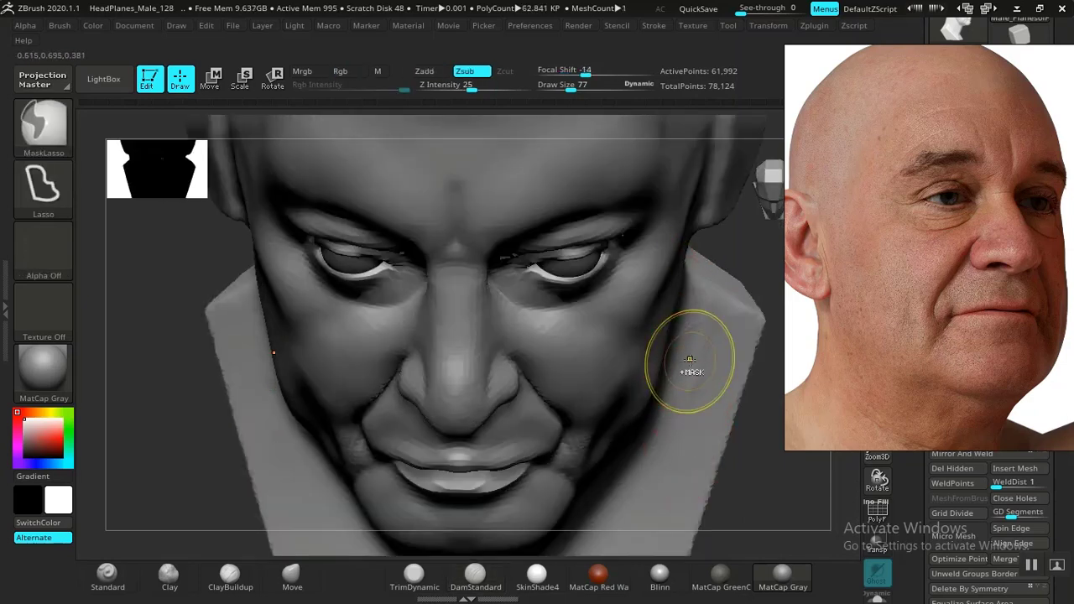
pyautogui.moveTo(762, 557); pyautogui.dragTo(667, 526)
pyautogui.moveTo(682, 335); pyautogui.dragTo(638, 343)
pyautogui.keyDown('alt'); pyautogui.moveTo(578, 331); pyautogui.dragTo(589, 344, button='right'); pyautogui.keyUp('alt')
# Step: Build up the cheekbones beneath the outer eyes with the ClayBuildup brush at Z Intensity 20 and draw size 77, then smooth them
pyautogui.click(293, 573)
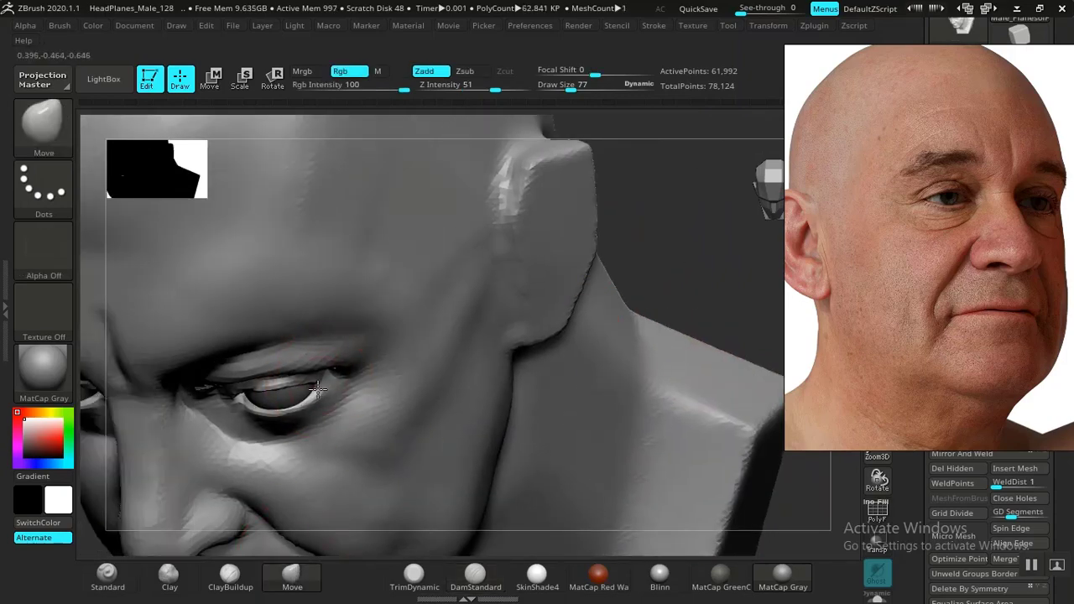
pyautogui.moveTo(674, 273)
pyautogui.mouseDown()
pyautogui.moveTo(647, 303)
pyautogui.moveTo(679, 350)
pyautogui.moveTo(671, 432)
pyautogui.moveTo(744, 427)
pyautogui.moveTo(744, 443)
pyautogui.moveTo(753, 408)
pyautogui.moveTo(773, 489)
pyautogui.moveTo(747, 487)
pyautogui.mouseUp()
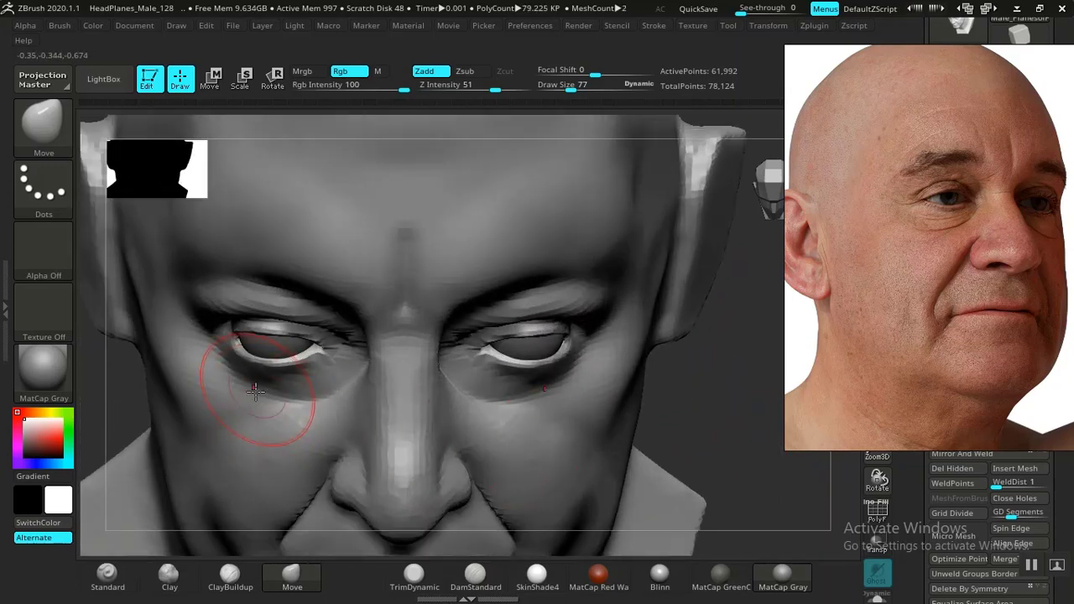
pyautogui.moveTo(672, 414)
pyautogui.mouseDown()
pyautogui.moveTo(733, 372)
pyautogui.moveTo(722, 394)
pyautogui.mouseUp()
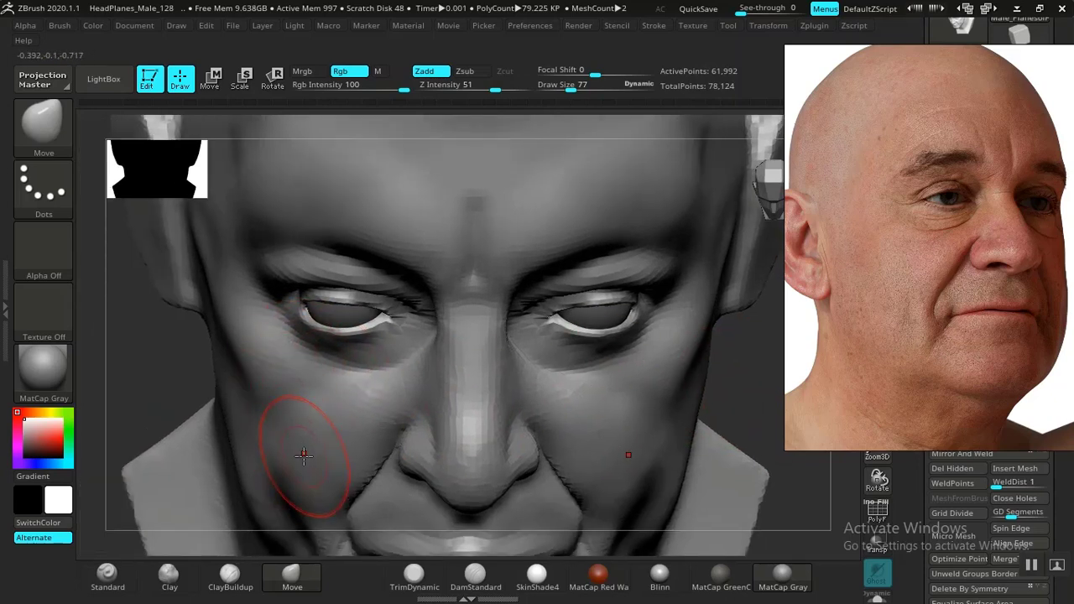
pyautogui.click(230, 574)
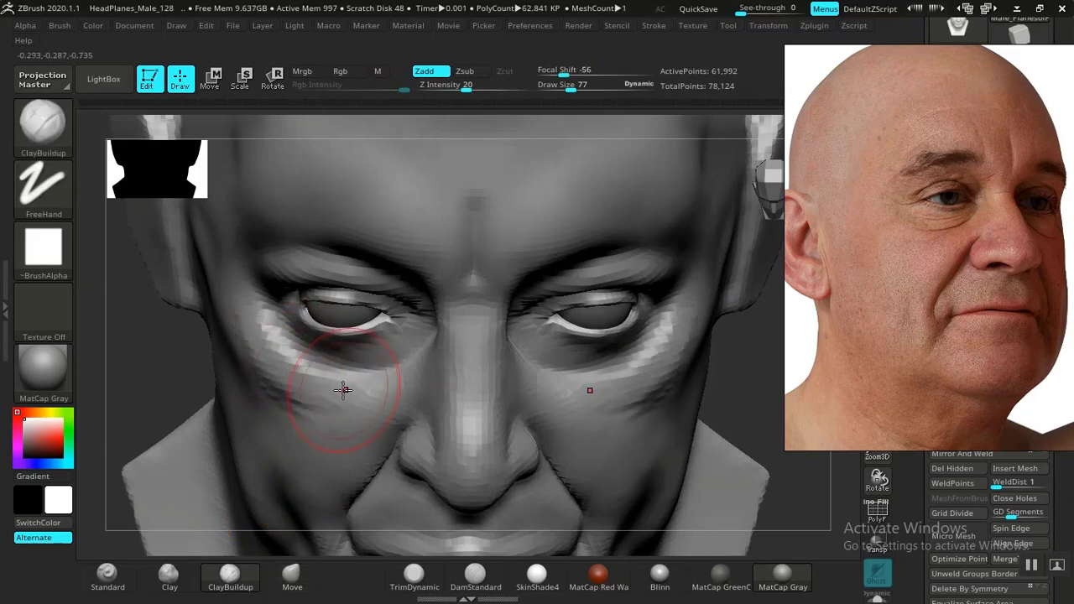
pyautogui.moveTo(238, 342)
pyautogui.mouseDown()
pyautogui.moveTo(264, 384)
pyautogui.moveTo(308, 403)
pyautogui.mouseUp()
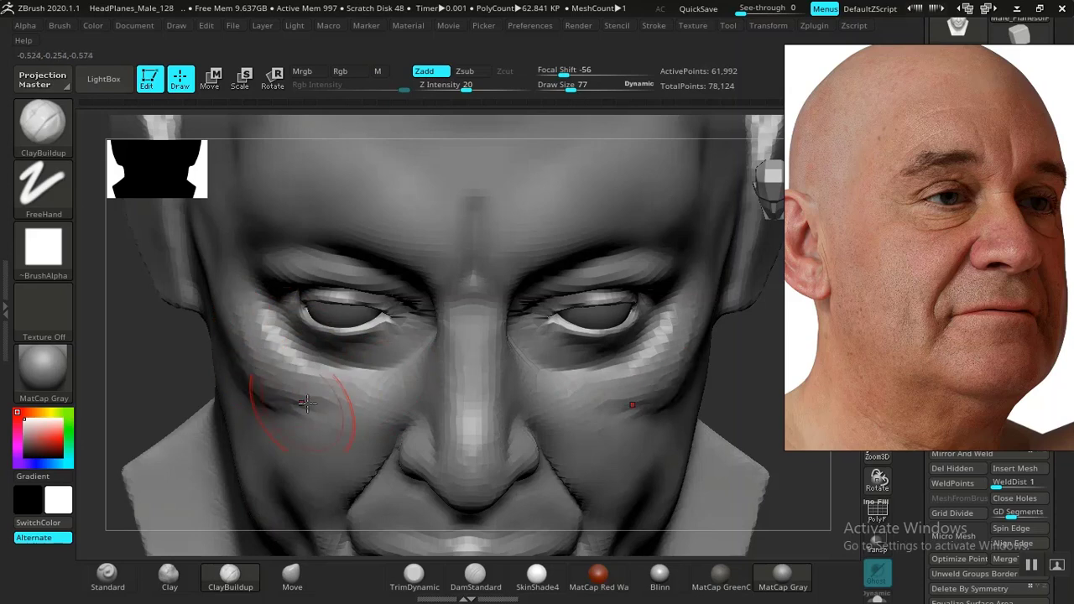
pyautogui.press('shift')
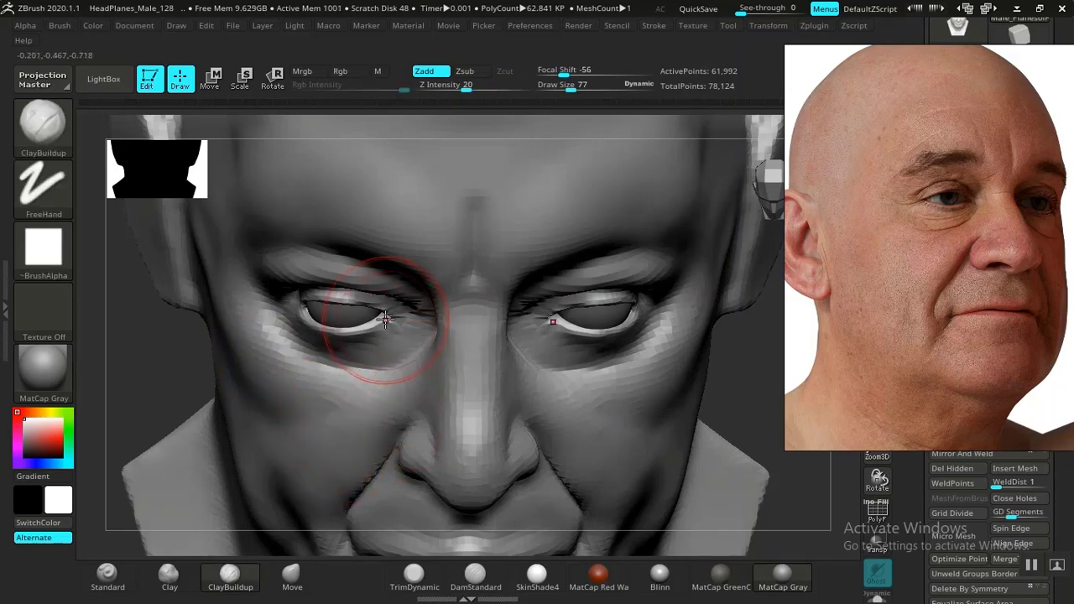
# Step: Adjust the inner eye corners with the Move brush, then build up the outer lower eye sockets with the Standard brush at Z Intensity 13
pyautogui.click(292, 576)
pyautogui.moveTo(385, 320); pyautogui.dragTo(388, 316)
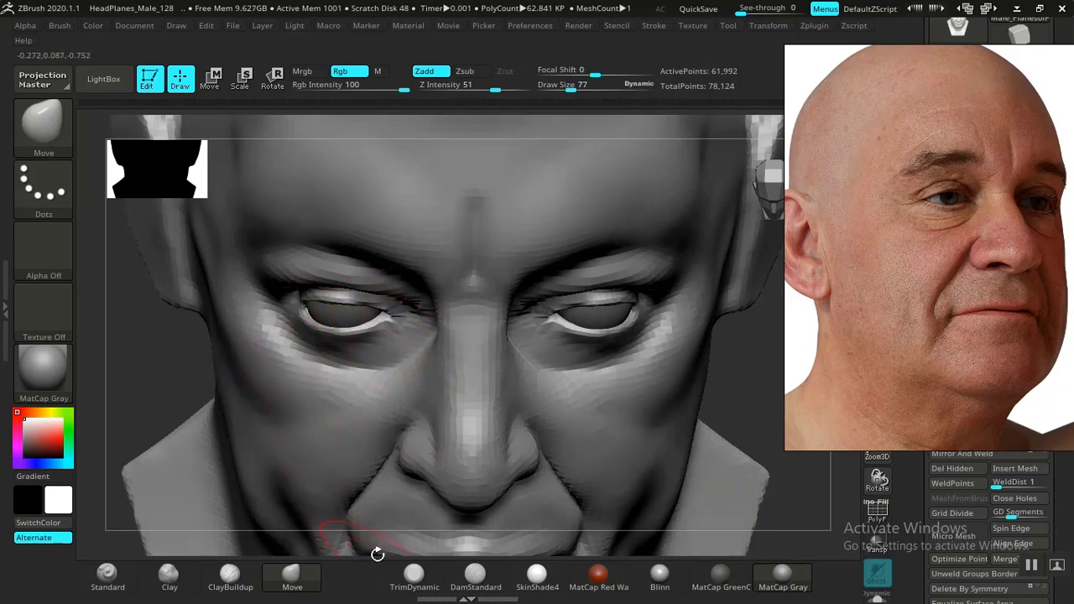
pyautogui.click(118, 577)
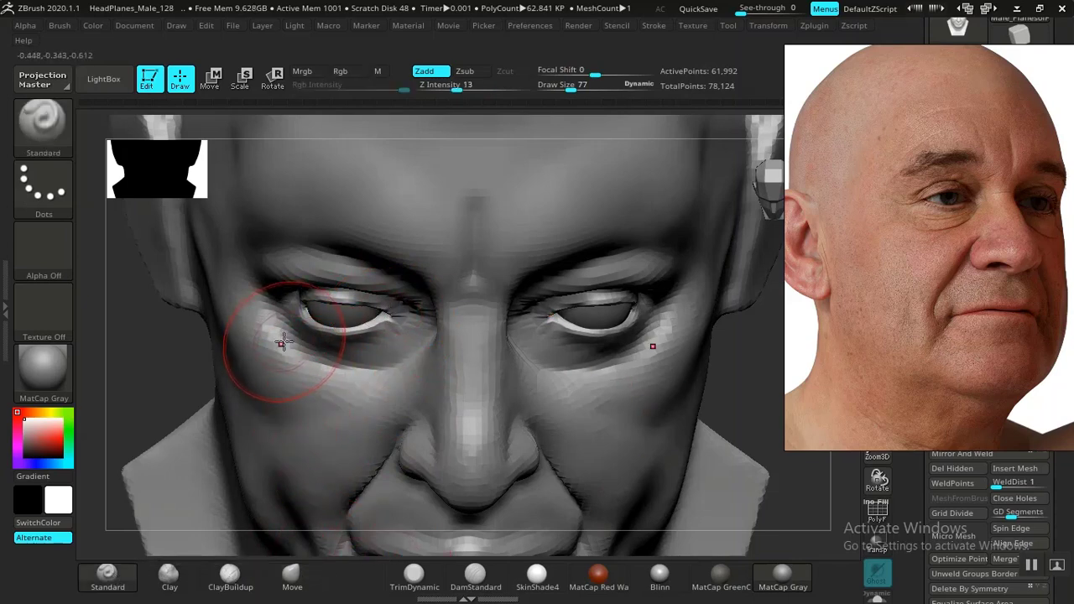
pyautogui.moveTo(283, 342)
pyautogui.mouseDown()
pyautogui.moveTo(277, 319)
pyautogui.moveTo(302, 353)
pyautogui.moveTo(333, 366)
pyautogui.mouseUp()
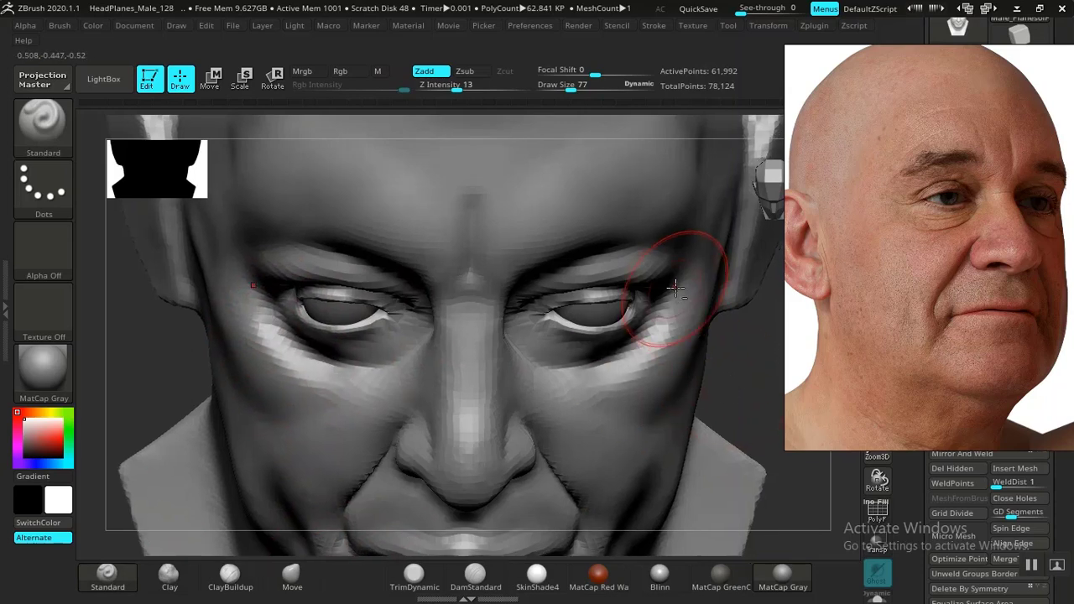
pyautogui.moveTo(677, 291); pyautogui.dragTo(661, 329)
# Step: Sculpt the eye bag and its outer crease below the lower eyelid with the Standard brush at Z Intensity 8 and draw size 57
pyautogui.moveTo(756, 366)
pyautogui.keyDown('alt'); pyautogui.mouseDown()
pyautogui.moveTo(691, 336)
pyautogui.moveTo(741, 283)
pyautogui.moveTo(693, 518)
pyautogui.moveTo(721, 450)
pyautogui.mouseUp(); pyautogui.keyUp('alt')
pyautogui.moveTo(615, 445); pyautogui.dragTo(688, 429)
pyautogui.keyDown('ctrl'); pyautogui.click(574, 340); pyautogui.keyUp('ctrl')
pyautogui.keyDown('ctrl'); pyautogui.click(580, 325); pyautogui.keyUp('ctrl')
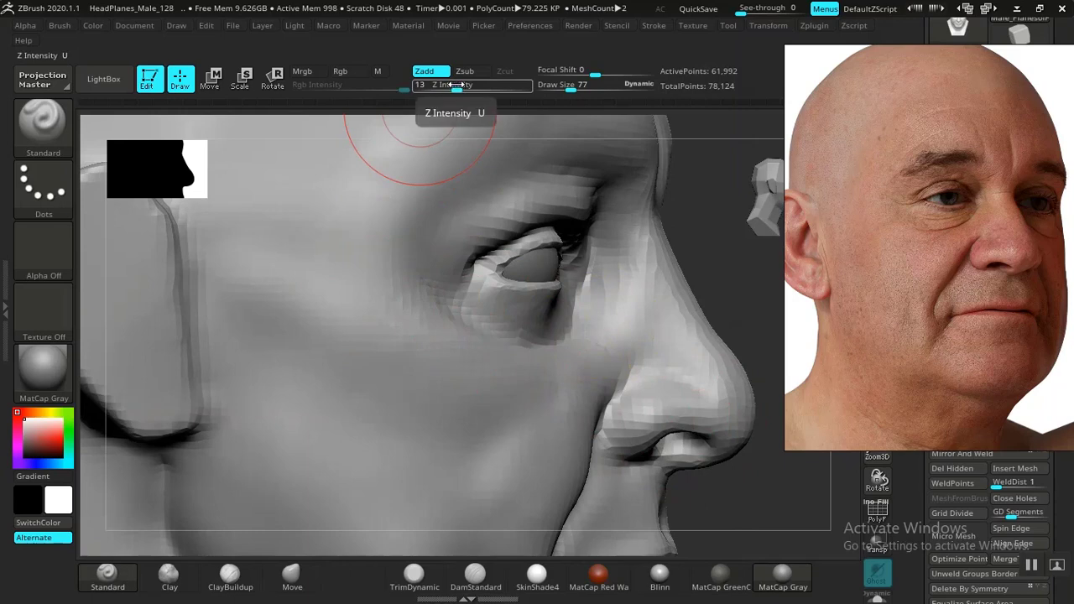
pyautogui.moveTo(457, 89); pyautogui.dragTo(448, 89)
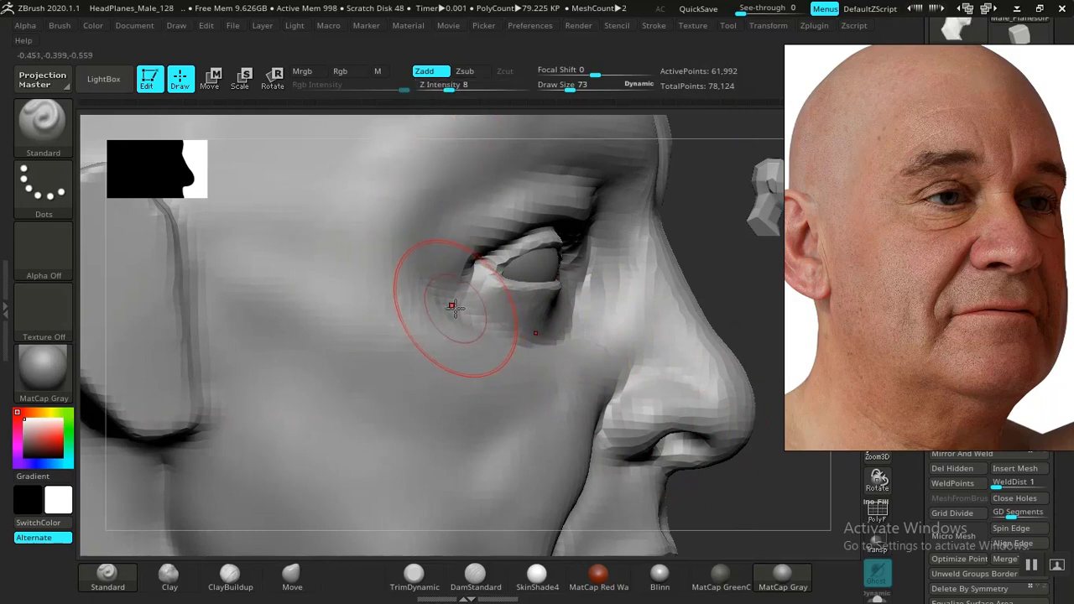
pyautogui.press('[')
pyautogui.press('[')
pyautogui.moveTo(690, 255); pyautogui.dragTo(552, 355)
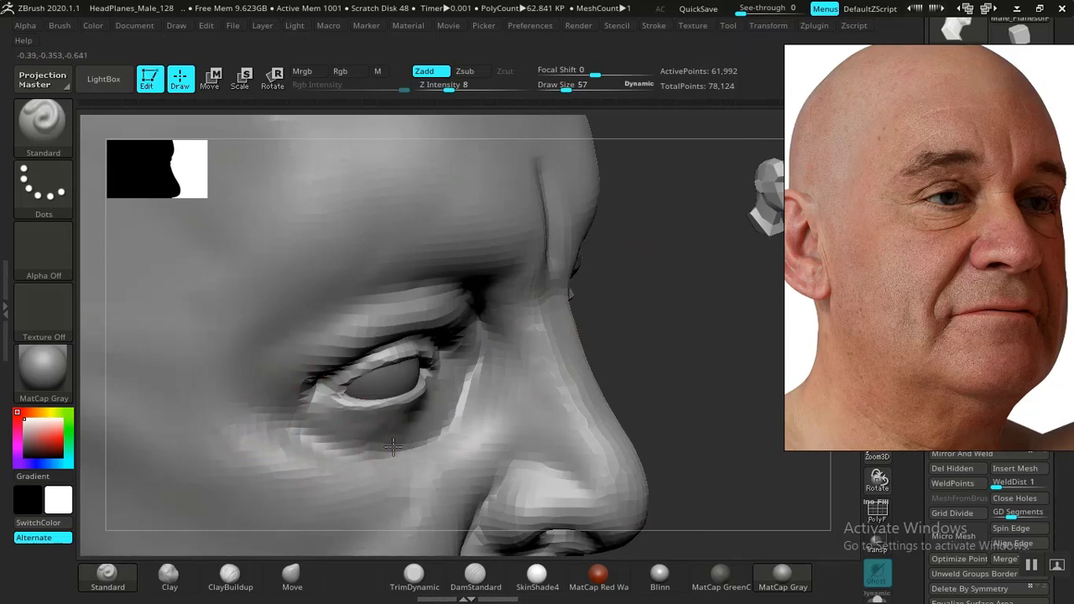
pyautogui.moveTo(393, 446); pyautogui.dragTo(368, 463)
pyautogui.moveTo(482, 414); pyautogui.dragTo(417, 435)
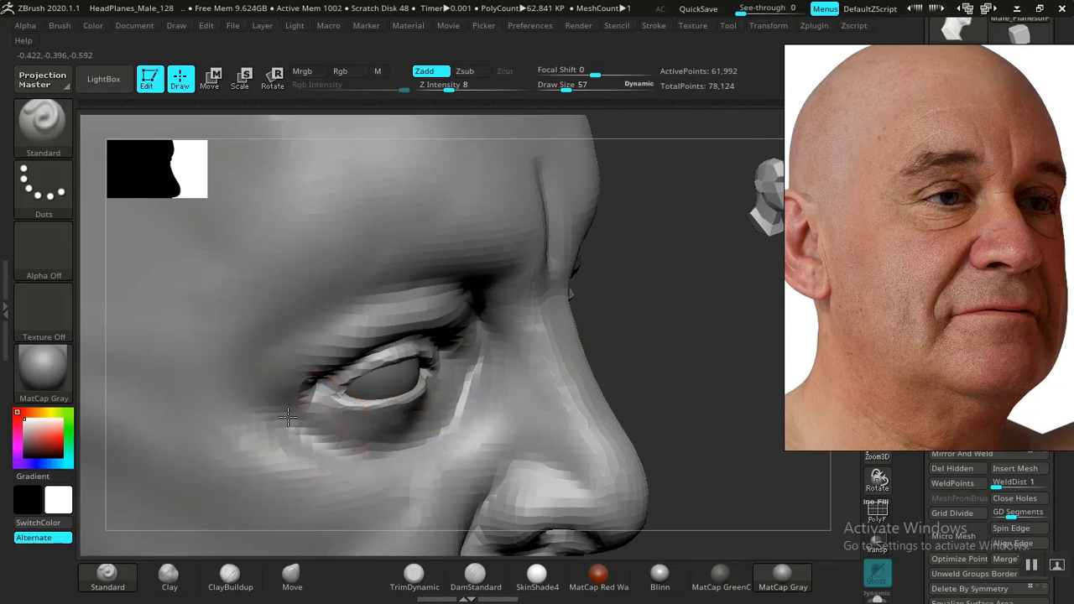
pyautogui.keyDown('alt'); pyautogui.moveTo(293, 409); pyautogui.dragTo(285, 420); pyautogui.keyUp('alt')
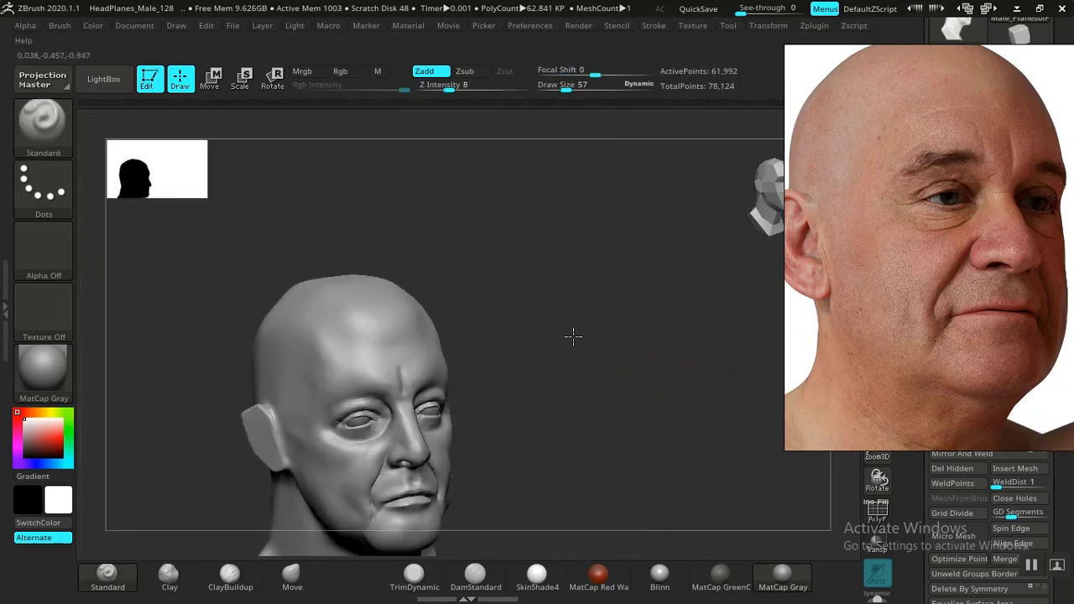
# Step: Refine the profile of the nose's bridge and tip with the Move brush at draw size 101
pyautogui.keyDown('shift'); pyautogui.moveTo(573, 336); pyautogui.dragTo(577, 385); pyautogui.keyUp('shift')
pyautogui.moveTo(577, 385)
pyautogui.keyDown('alt'); pyautogui.mouseDown()
pyautogui.moveTo(561, 290)
pyautogui.moveTo(630, 413)
pyautogui.moveTo(667, 394)
pyautogui.moveTo(719, 446)
pyautogui.moveTo(712, 441)
pyautogui.moveTo(737, 437)
pyautogui.moveTo(693, 436)
pyautogui.moveTo(621, 403)
pyautogui.moveTo(655, 444)
pyautogui.moveTo(634, 432)
pyautogui.mouseUp(); pyautogui.keyUp('alt')
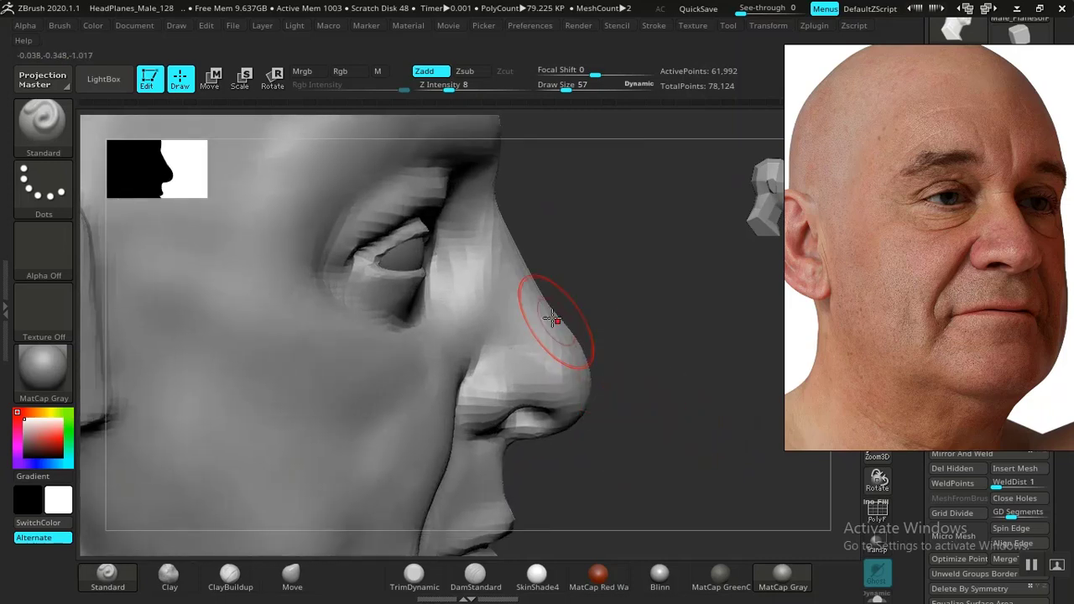
pyautogui.press(']')
pyautogui.press(']')
pyautogui.press(']')
pyautogui.press(']')
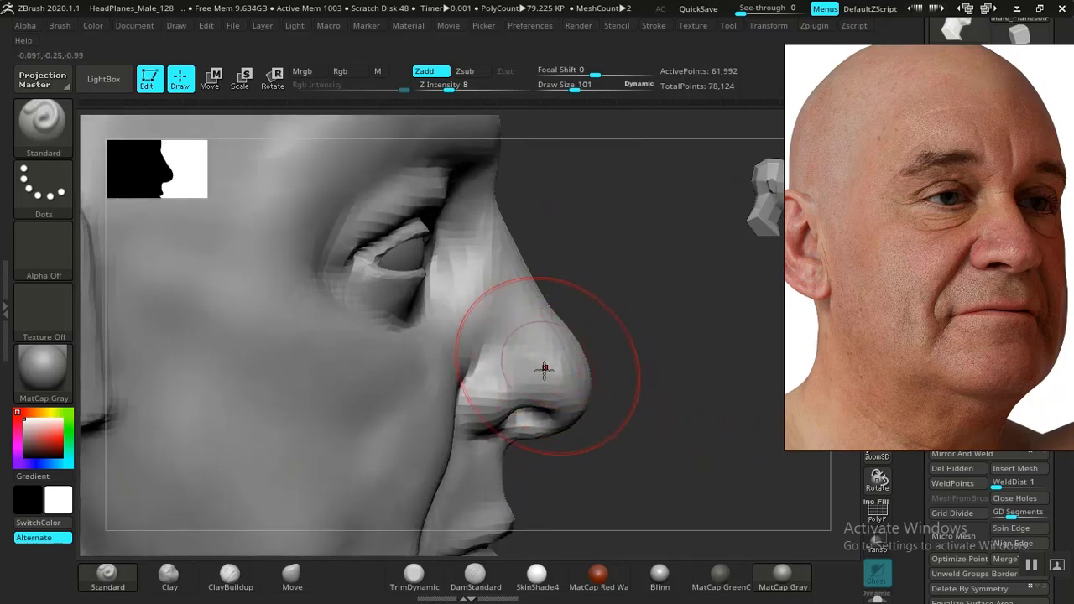
pyautogui.click(293, 576)
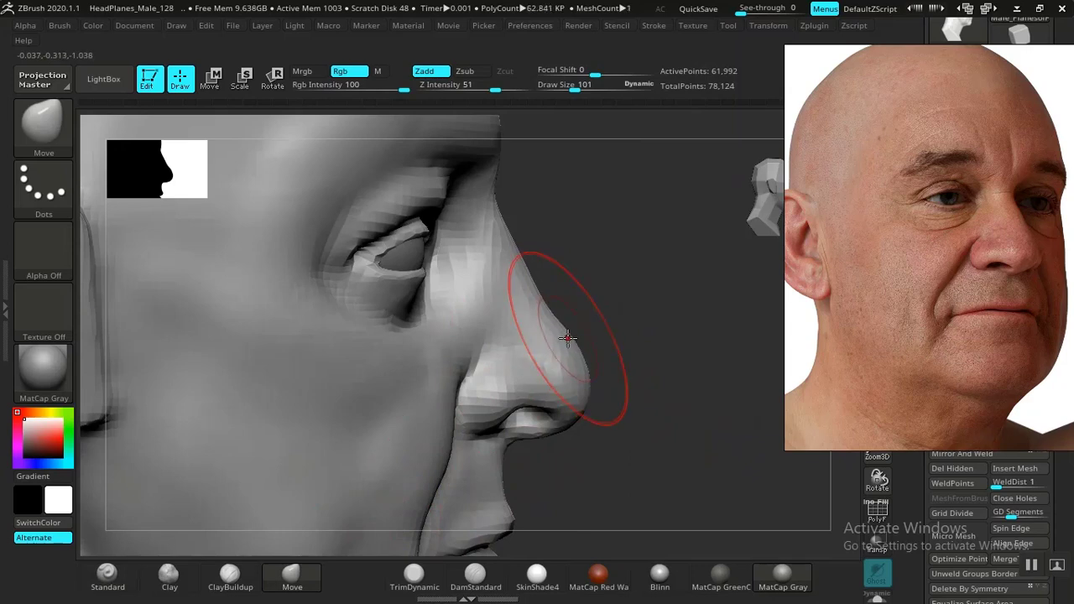
pyautogui.moveTo(607, 424)
pyautogui.mouseDown()
pyautogui.moveTo(641, 425)
pyautogui.moveTo(660, 461)
pyautogui.moveTo(691, 431)
pyautogui.moveTo(638, 491)
pyautogui.mouseUp()
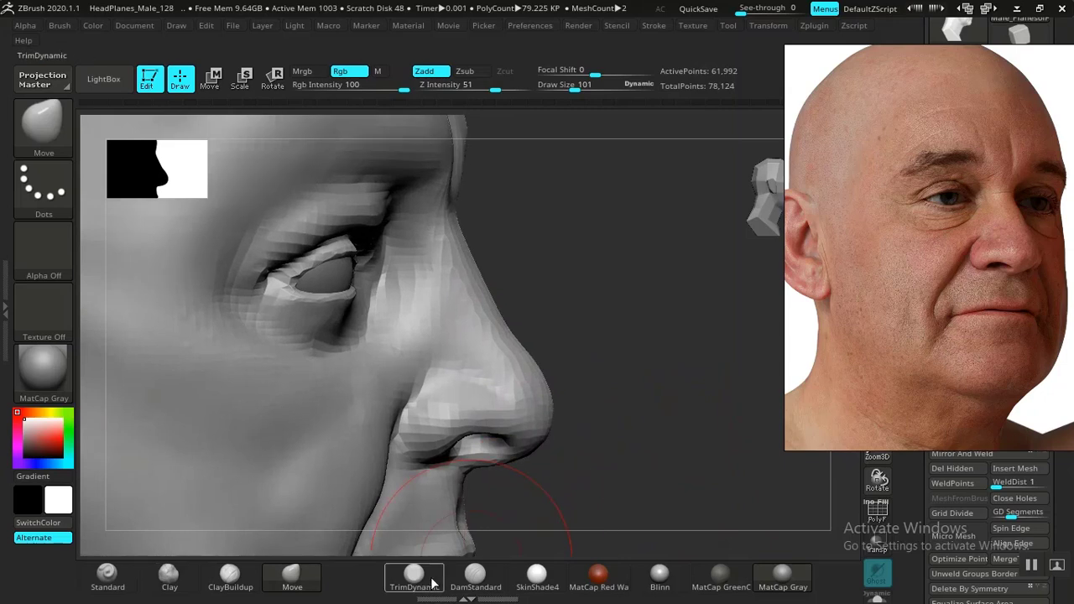
# Step: Flatten the side plane of the nose bridge with the TrimDynamic brush at Z Intensity 43 and draw size 41
pyautogui.click(414, 576)
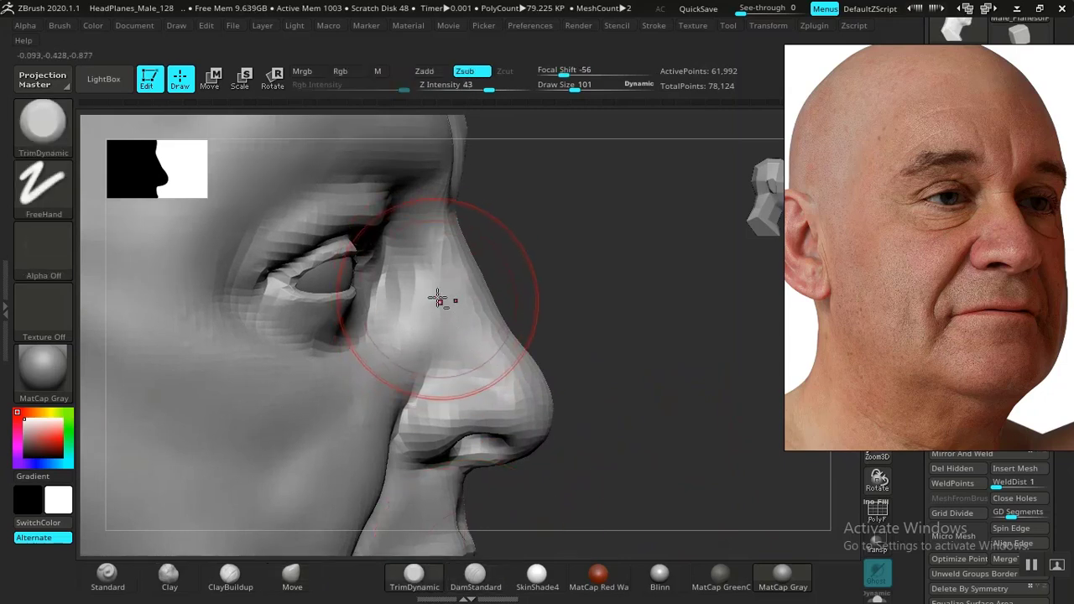
pyautogui.press('ctrl')
pyautogui.press('[')
pyautogui.press('[')
pyautogui.press('[')
pyautogui.press('[')
pyautogui.press('[')
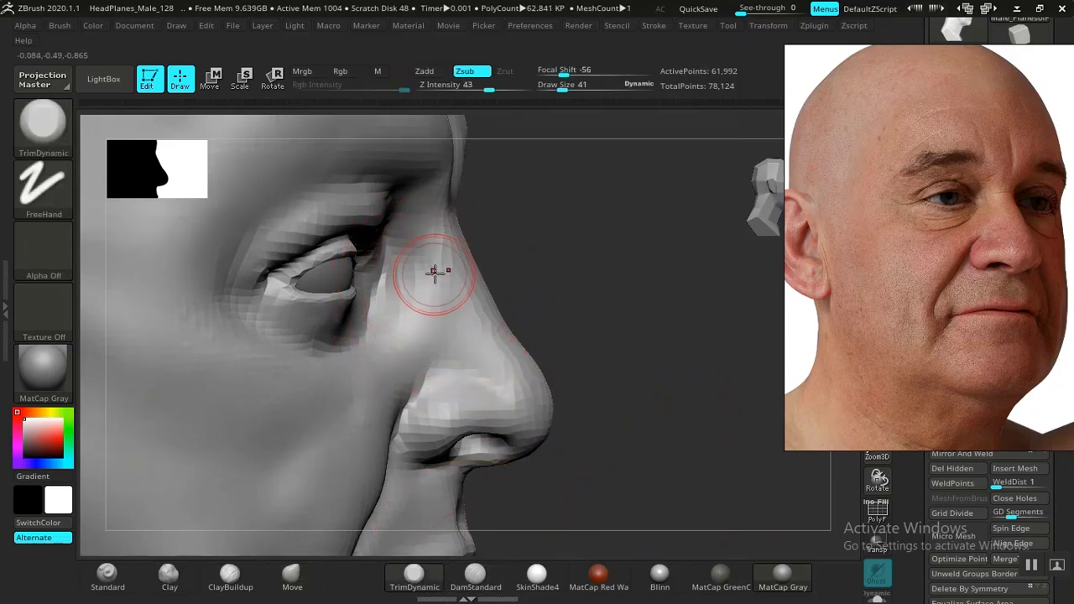
pyautogui.moveTo(434, 261); pyautogui.dragTo(444, 295)
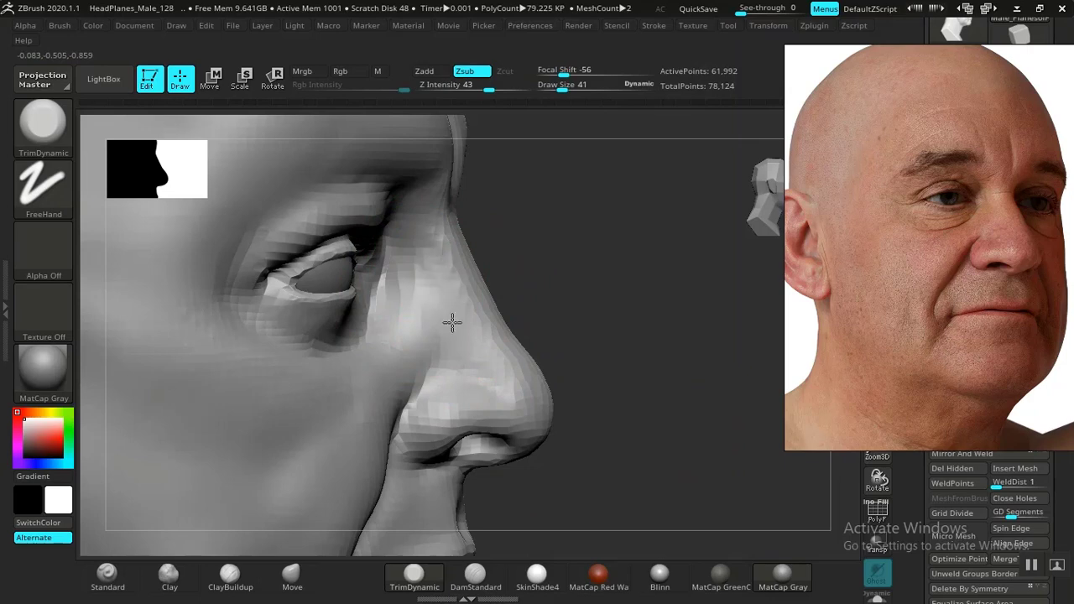
pyautogui.keyDown('shift'); pyautogui.moveTo(650, 397); pyautogui.dragTo(575, 383); pyautogui.keyUp('shift')
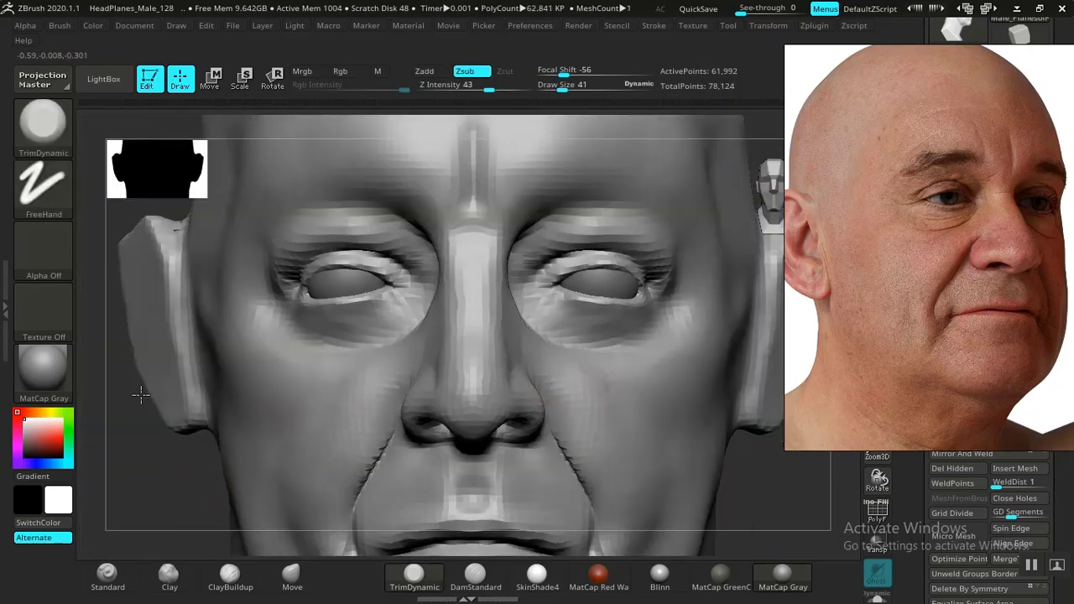
# Step: Smooth the forehead from its centre out to the temples at Z Intensity 56 and draw size 117
pyautogui.press('f')
pyautogui.moveTo(611, 428)
pyautogui.mouseDown()
pyautogui.moveTo(633, 350)
pyautogui.moveTo(621, 431)
pyautogui.moveTo(571, 322)
pyautogui.moveTo(588, 396)
pyautogui.moveTo(712, 328)
pyautogui.moveTo(675, 447)
pyautogui.moveTo(549, 293)
pyautogui.mouseUp()
pyautogui.keyDown('shift'); pyautogui.moveTo(501, 214); pyautogui.dragTo(465, 260); pyautogui.keyUp('shift')
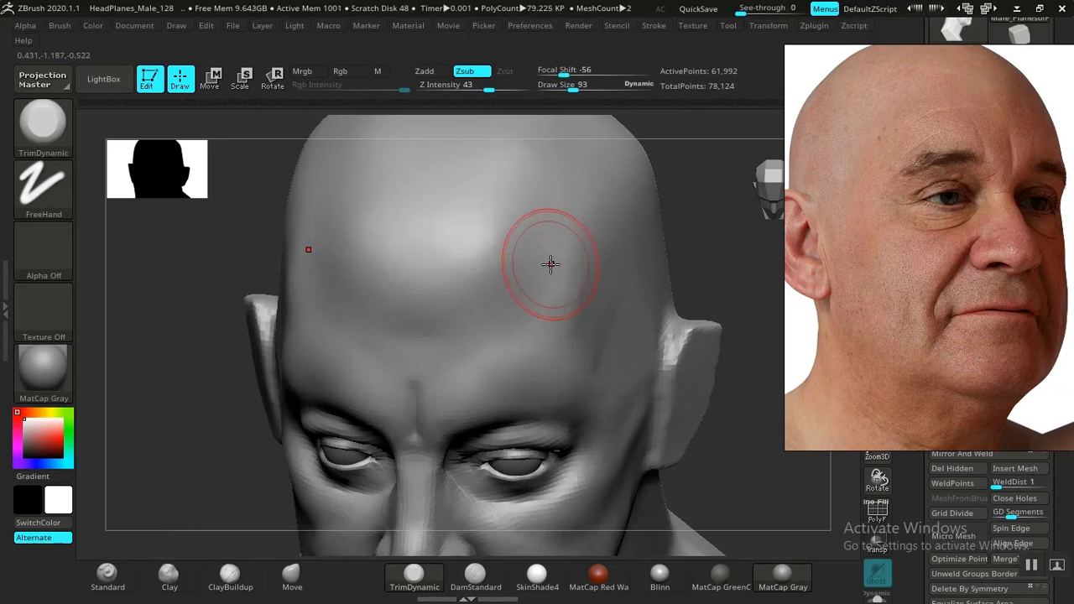
pyautogui.keyDown('shift'); pyautogui.moveTo(570, 280); pyautogui.dragTo(586, 307); pyautogui.keyUp('shift')
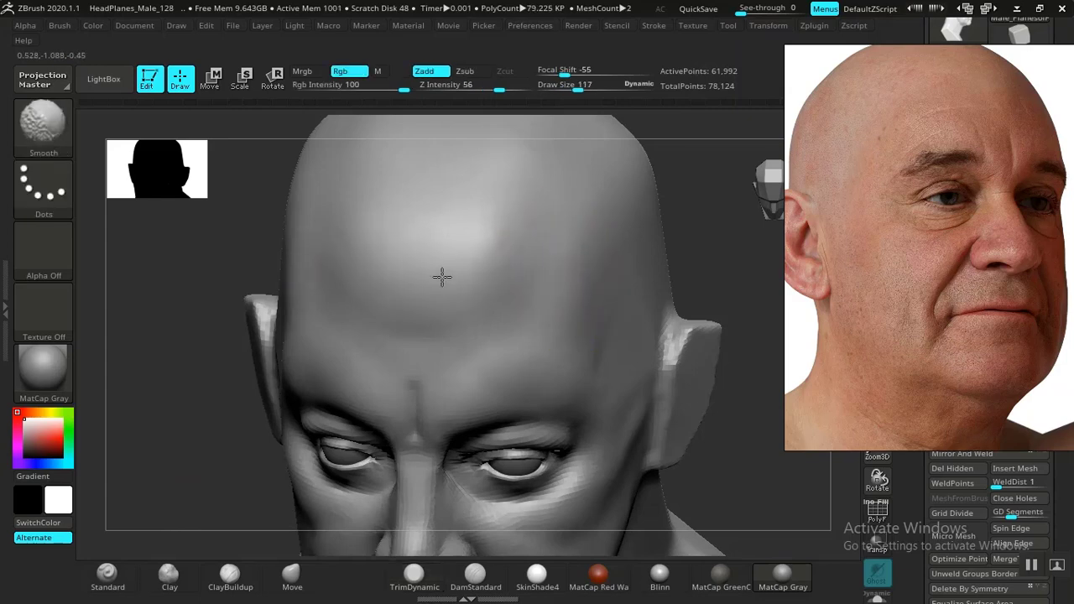
pyautogui.keyDown('shift'); pyautogui.moveTo(442, 277); pyautogui.dragTo(588, 268); pyautogui.keyUp('shift')
# Step: Carve diagonal creases from between the brows up across the forehead with DamStandard at Z Intensity 22 and draw size 117, then smooth them
pyautogui.moveTo(724, 270)
pyautogui.mouseDown()
pyautogui.moveTo(715, 271)
pyautogui.moveTo(731, 307)
pyautogui.moveTo(747, 281)
pyautogui.moveTo(730, 302)
pyautogui.mouseUp()
pyautogui.click(476, 576)
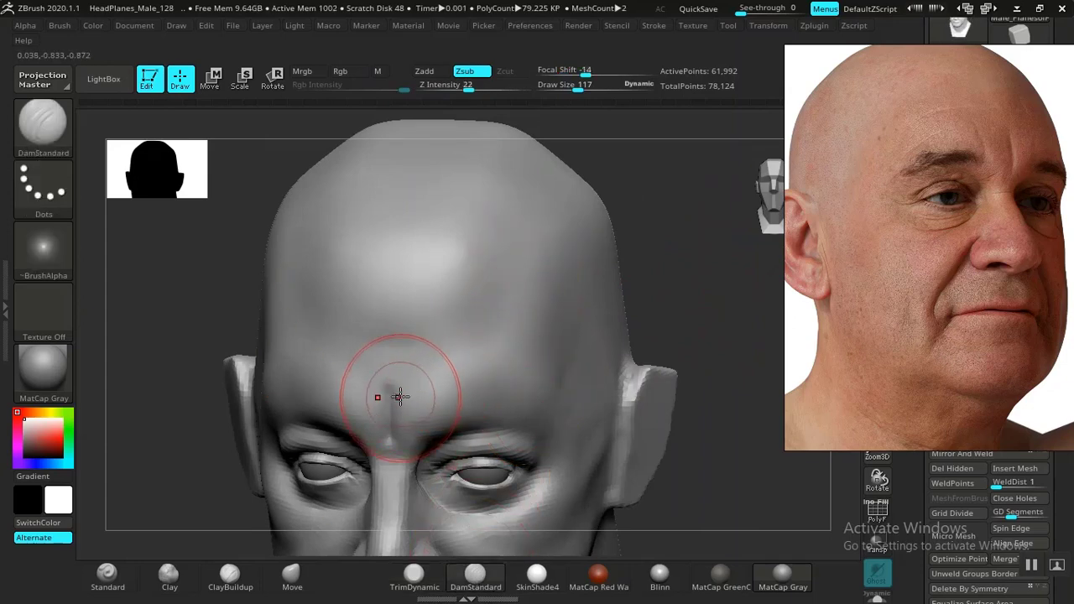
pyautogui.moveTo(381, 384)
pyautogui.mouseDown()
pyautogui.moveTo(502, 337)
pyautogui.moveTo(558, 172)
pyautogui.mouseUp()
pyautogui.moveTo(684, 294)
pyautogui.mouseDown()
pyautogui.moveTo(710, 244)
pyautogui.moveTo(666, 334)
pyautogui.moveTo(662, 432)
pyautogui.moveTo(600, 445)
pyautogui.mouseUp()
pyautogui.moveTo(470, 322)
pyautogui.keyDown('shift'); pyautogui.mouseDown()
pyautogui.moveTo(420, 363)
pyautogui.moveTo(355, 391)
pyautogui.moveTo(481, 299)
pyautogui.mouseUp(); pyautogui.keyUp('shift')
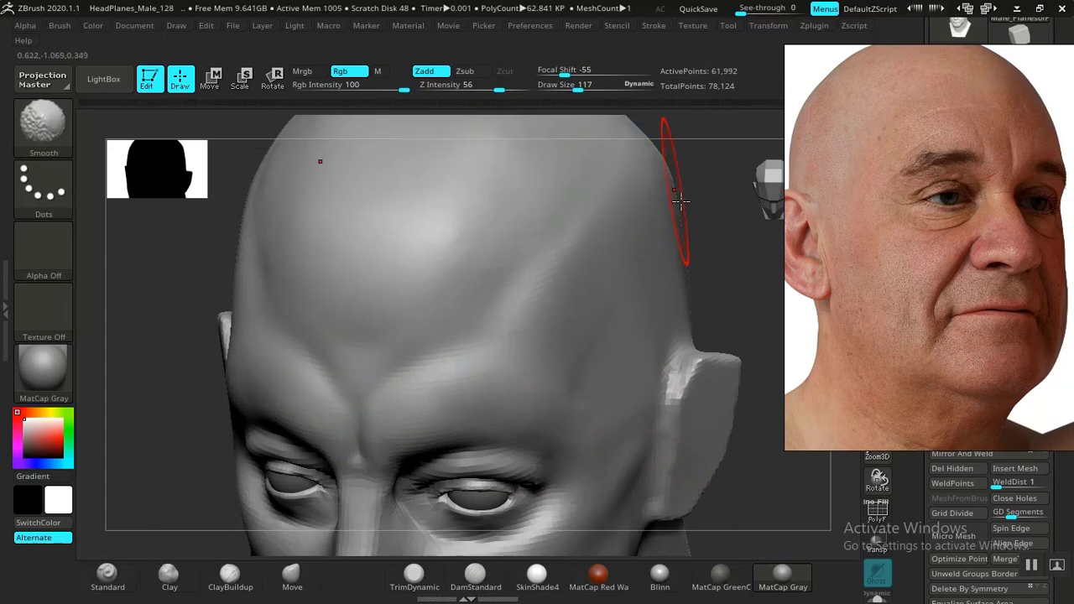
pyautogui.moveTo(467, 361)
pyautogui.keyDown('shift'); pyautogui.mouseDown()
pyautogui.moveTo(425, 355)
pyautogui.moveTo(481, 348)
pyautogui.mouseUp(); pyautogui.keyUp('shift')
pyautogui.moveTo(723, 301)
pyautogui.keyDown('alt'); pyautogui.mouseDown()
pyautogui.moveTo(732, 295)
pyautogui.moveTo(694, 339)
pyautogui.moveTo(702, 293)
pyautogui.moveTo(719, 362)
pyautogui.moveTo(748, 320)
pyautogui.moveTo(723, 338)
pyautogui.mouseUp(); pyautogui.keyUp('alt')
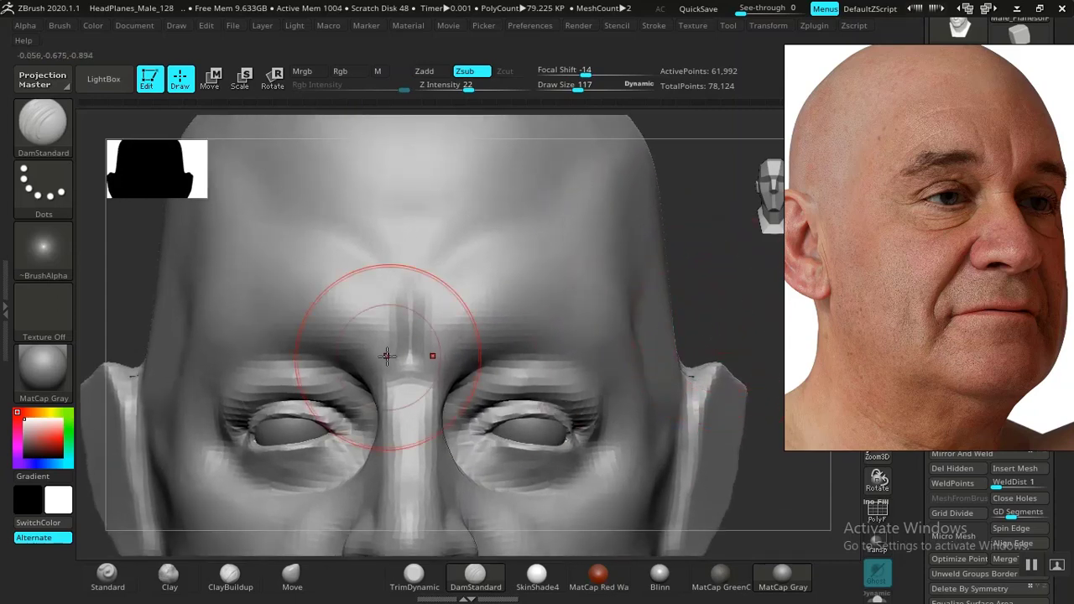
# Step: Mask the band of the face across the eyes, cheeks and nose, then reshape the brow with the Move brush at draw size 165
pyautogui.press('f')
pyautogui.keyDown('alt'); pyautogui.moveTo(677, 296); pyautogui.dragTo(705, 357); pyautogui.keyUp('alt')
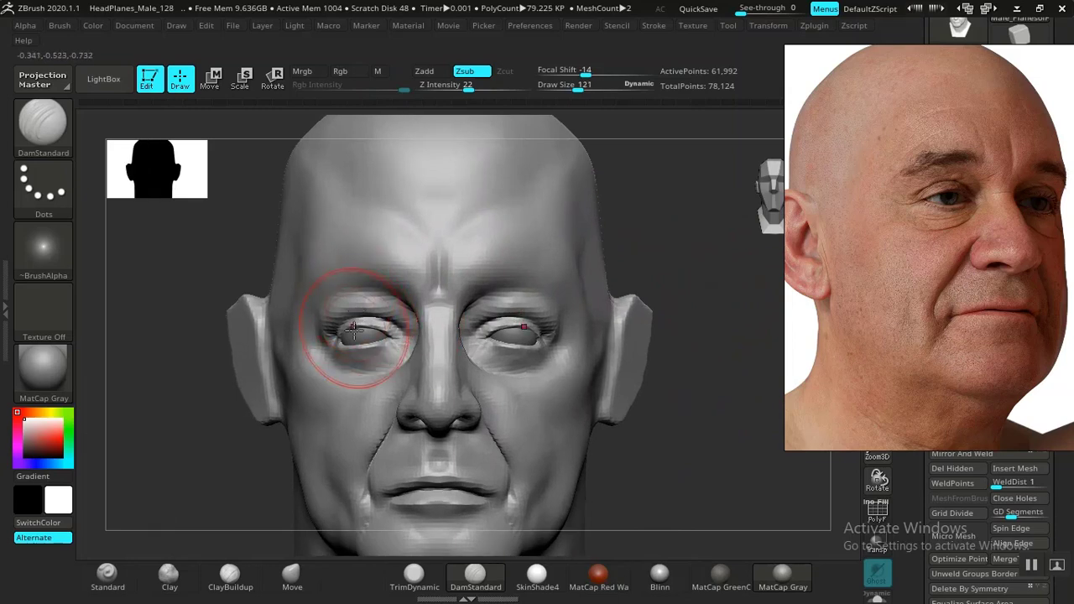
pyautogui.click(292, 575)
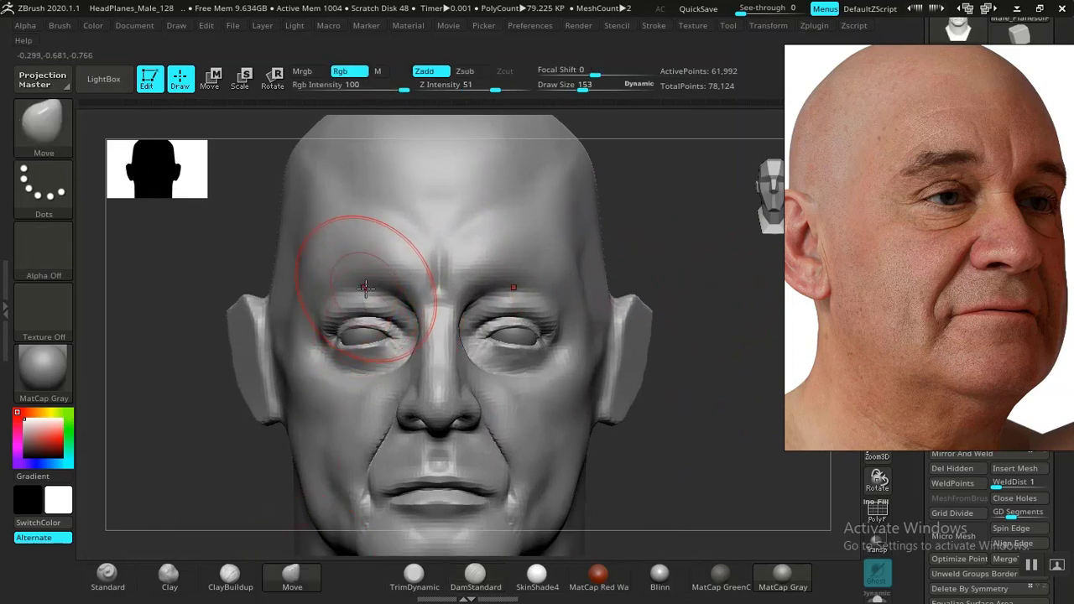
pyautogui.moveTo(267, 404)
pyautogui.keyDown('ctrl'); pyautogui.mouseDown()
pyautogui.moveTo(451, 450)
pyautogui.moveTo(621, 369)
pyautogui.moveTo(592, 311)
pyautogui.moveTo(504, 290)
pyautogui.moveTo(277, 324)
pyautogui.moveTo(247, 395)
pyautogui.mouseUp(); pyautogui.keyUp('ctrl')
pyautogui.hotkey('ctrl', 'shift', 'a')
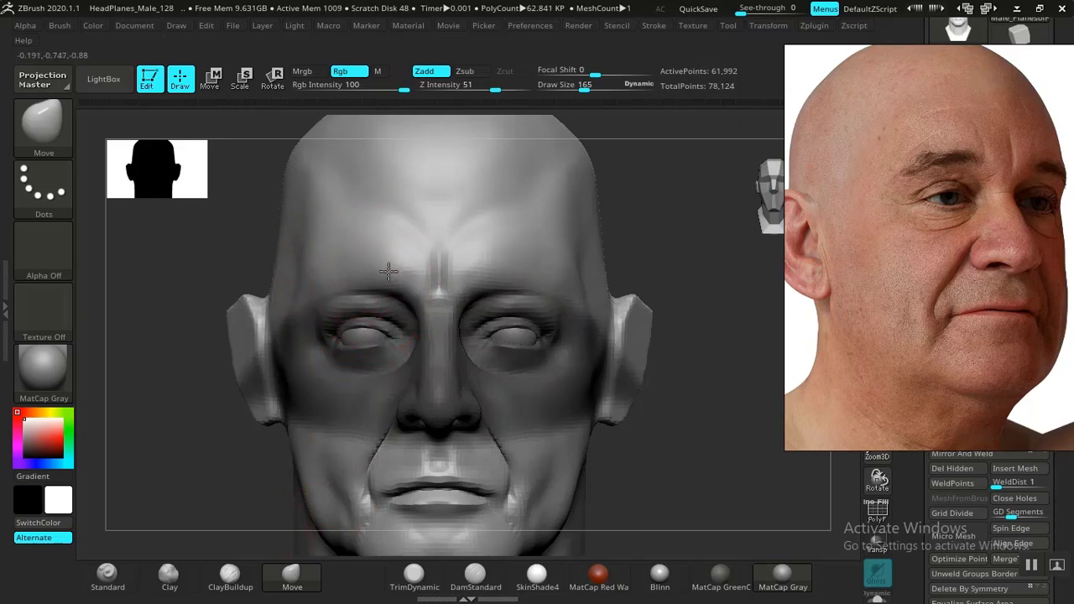
pyautogui.moveTo(406, 286); pyautogui.dragTo(411, 291)
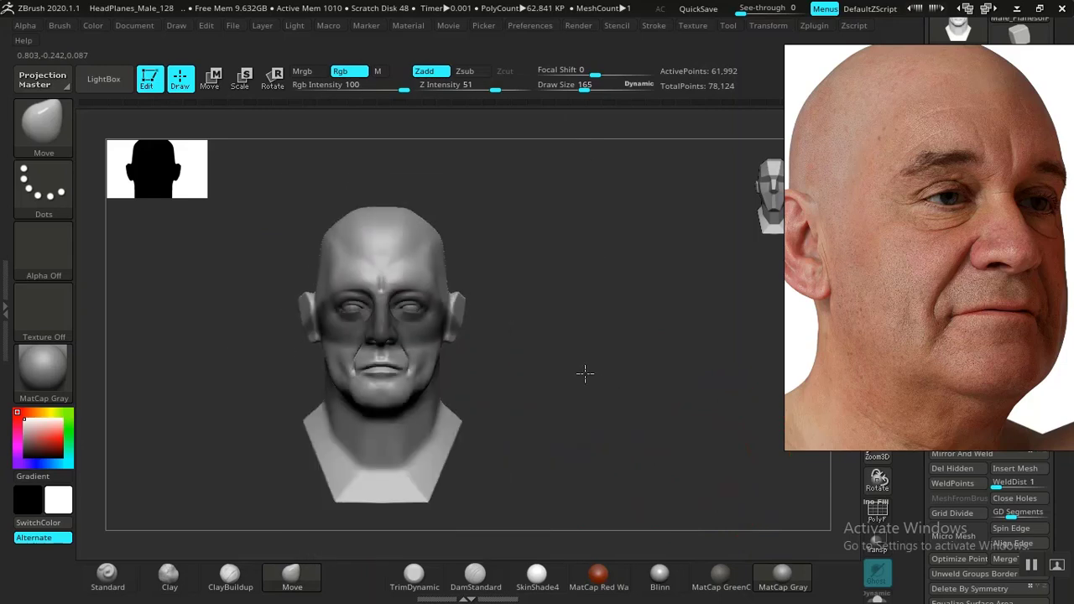
# Step: Clear the face mask and smooth the forehead, temples and side of the skull at Z Intensity 56 and draw size 165
pyautogui.moveTo(588, 377); pyautogui.dragTo(654, 369)
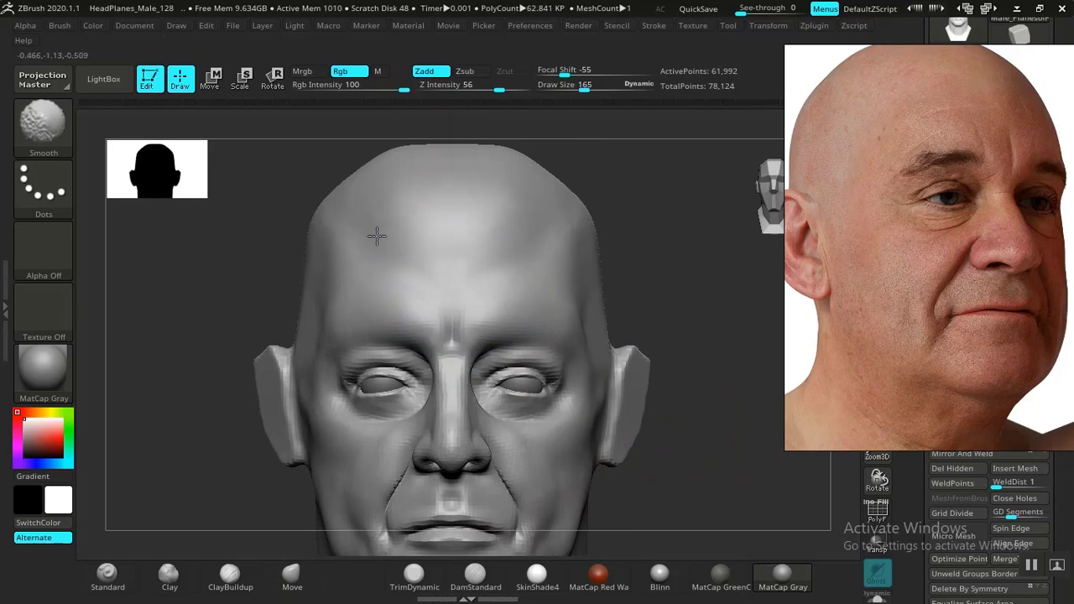
pyautogui.moveTo(705, 322)
pyautogui.mouseDown()
pyautogui.moveTo(681, 350)
pyautogui.moveTo(733, 377)
pyautogui.mouseUp()
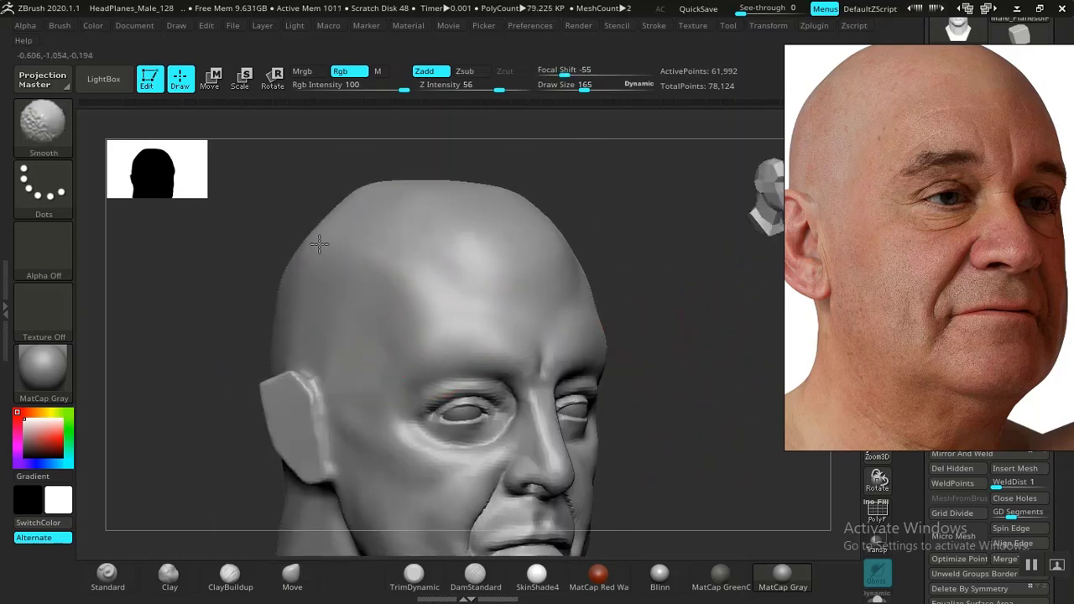
pyautogui.moveTo(337, 191)
pyautogui.mouseDown()
pyautogui.moveTo(680, 350)
pyautogui.moveTo(631, 393)
pyautogui.mouseUp()
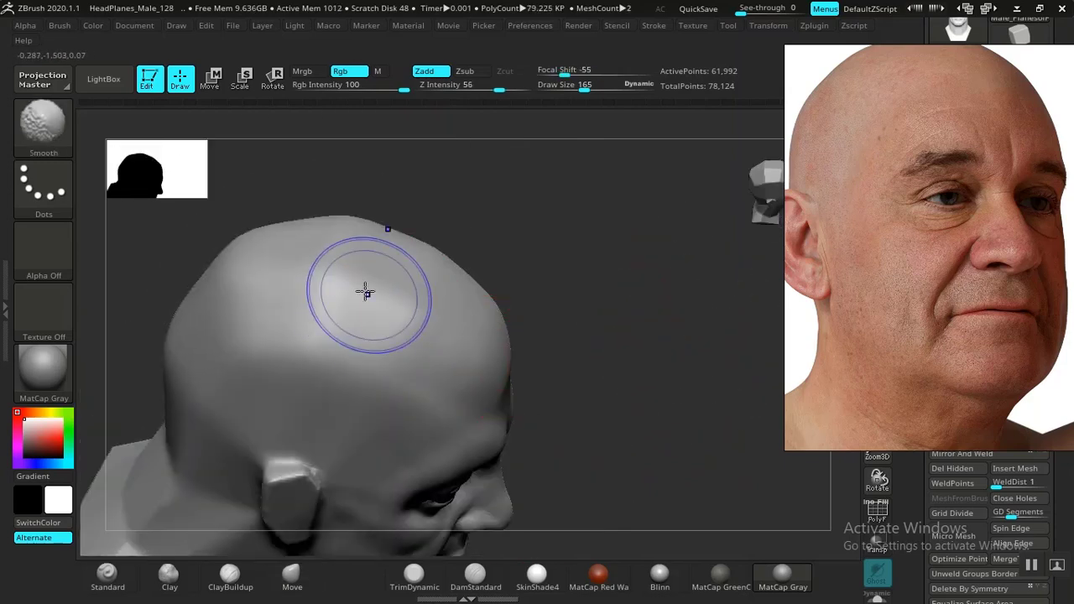
# Step: Build up the crown of the head with ClayBuildup at Z Intensity 20 and draw size 165, and smooth the strokes
pyautogui.click(292, 575)
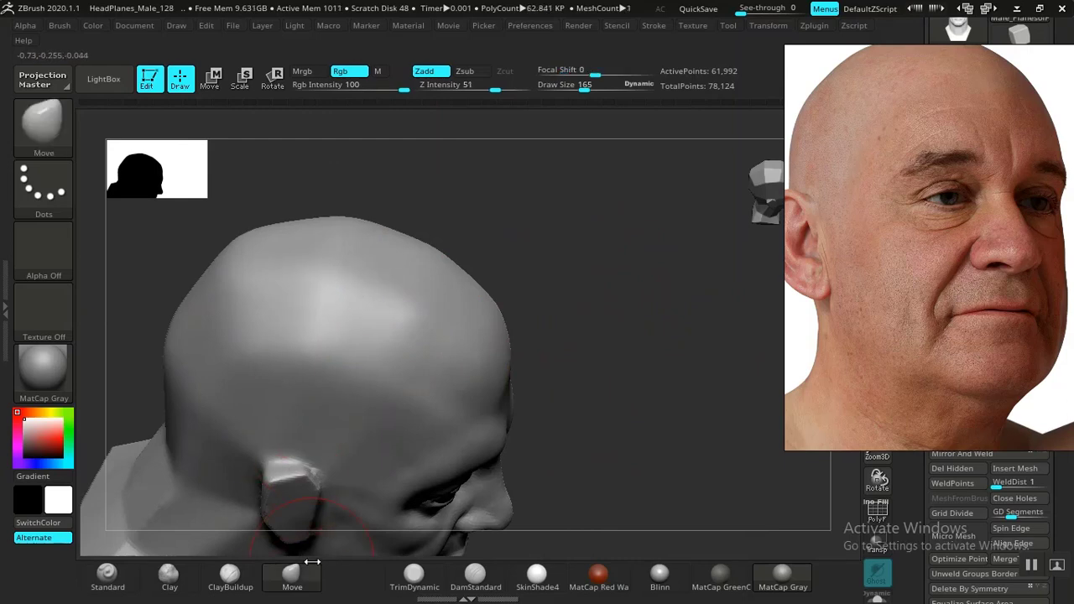
pyautogui.click(230, 580)
pyautogui.moveTo(571, 420)
pyautogui.mouseDown()
pyautogui.moveTo(619, 360)
pyautogui.moveTo(442, 305)
pyautogui.moveTo(386, 330)
pyautogui.moveTo(360, 247)
pyautogui.moveTo(327, 368)
pyautogui.mouseUp()
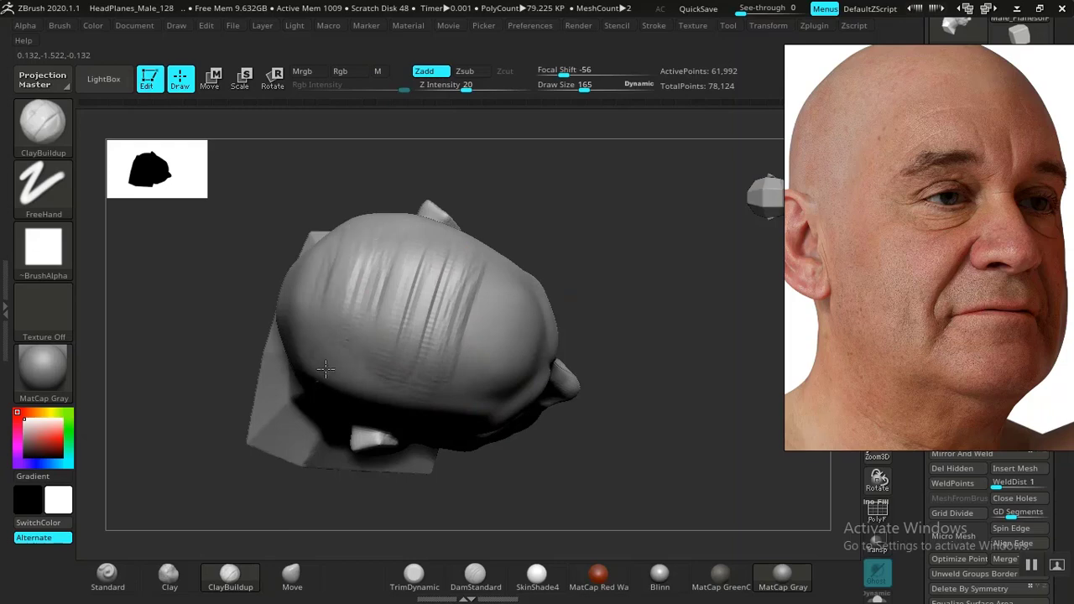
pyautogui.keyDown('shift'); pyautogui.moveTo(463, 290); pyautogui.dragTo(431, 336); pyautogui.keyUp('shift')
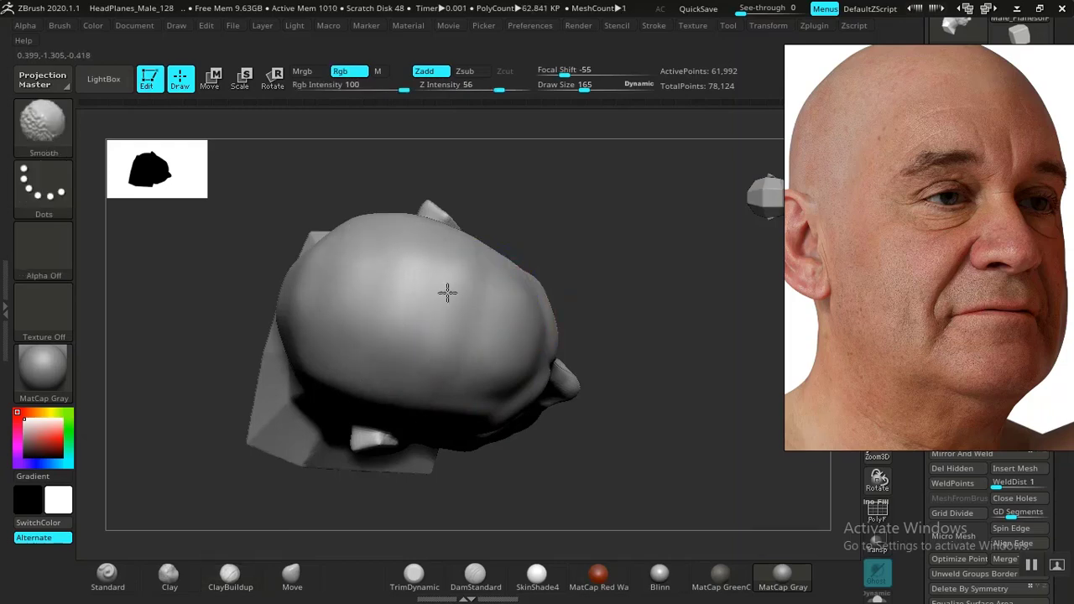
# Step: Raise the Smooth brush's Z Intensity to 100 and smooth the back of the head and neck at draw size 209
pyautogui.moveTo(588, 302)
pyautogui.mouseDown()
pyautogui.moveTo(628, 276)
pyautogui.moveTo(496, 377)
pyautogui.moveTo(507, 300)
pyautogui.mouseUp()
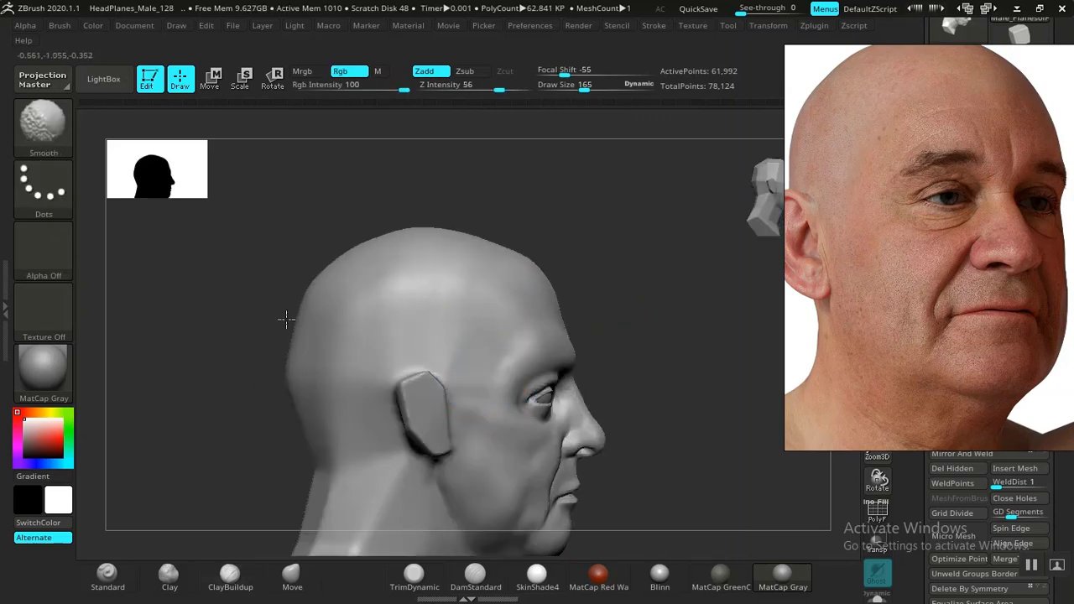
pyautogui.moveTo(285, 422); pyautogui.dragTo(722, 268)
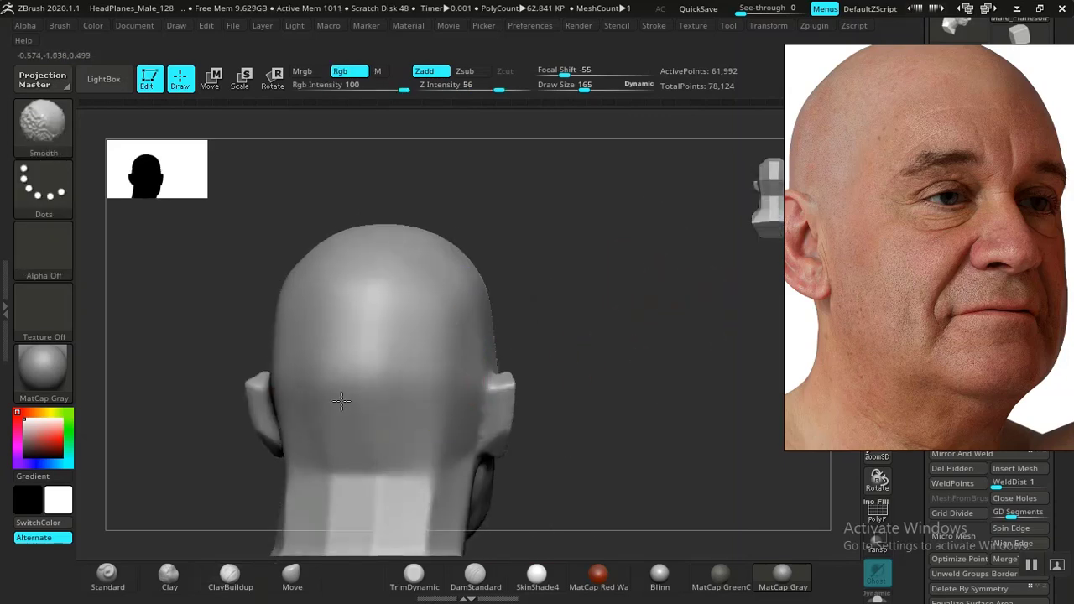
pyautogui.keyDown('shift'); pyautogui.moveTo(489, 86); pyautogui.dragTo(547, 82); pyautogui.keyUp('shift')
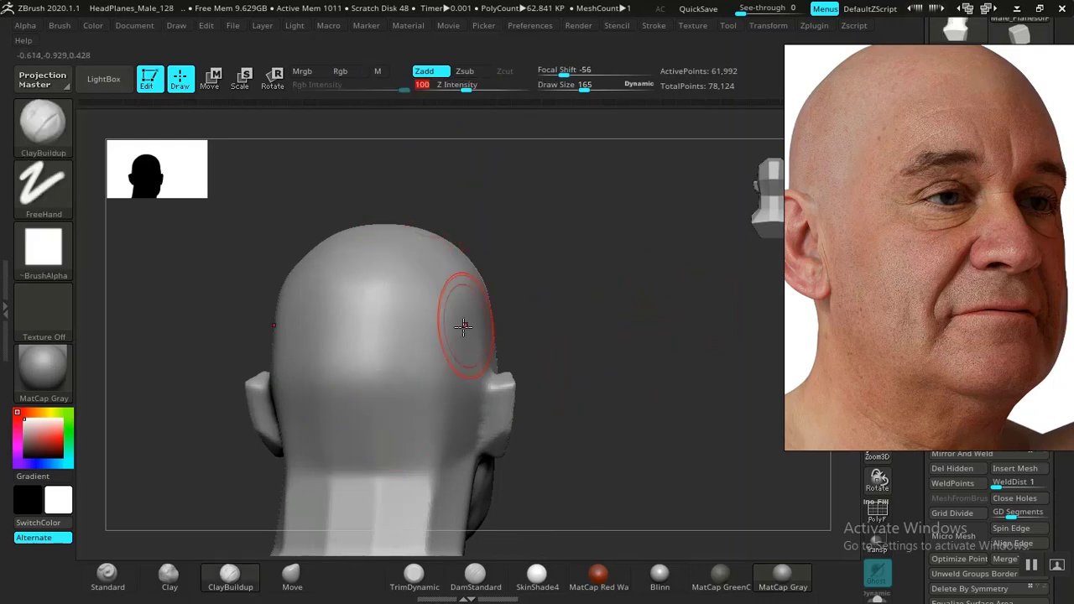
pyautogui.moveTo(602, 349)
pyautogui.mouseDown()
pyautogui.moveTo(626, 367)
pyautogui.moveTo(439, 384)
pyautogui.mouseUp()
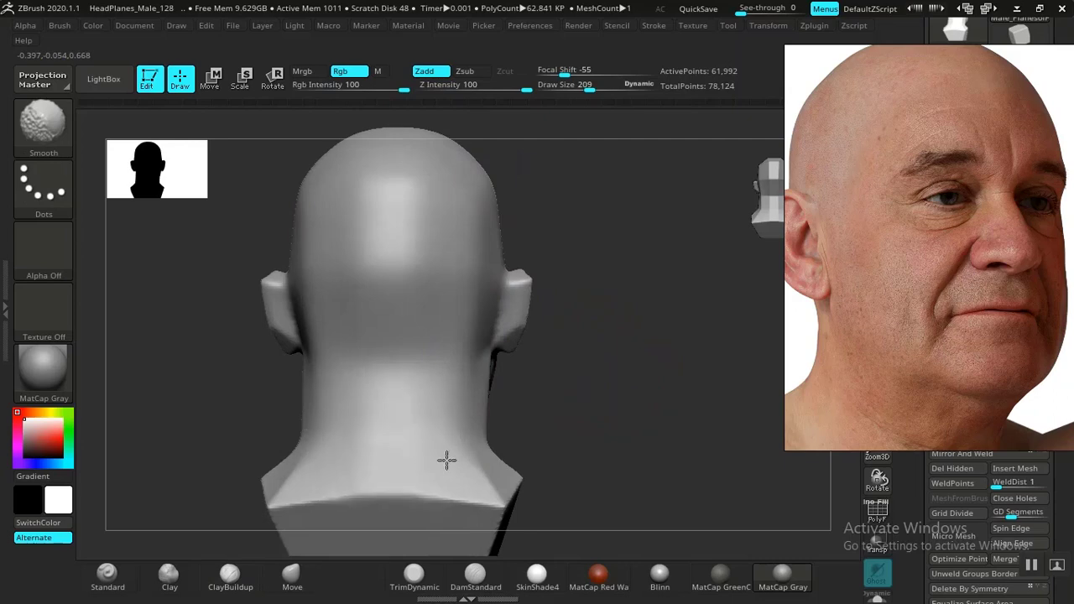
pyautogui.moveTo(447, 459); pyautogui.dragTo(484, 451, button='right')
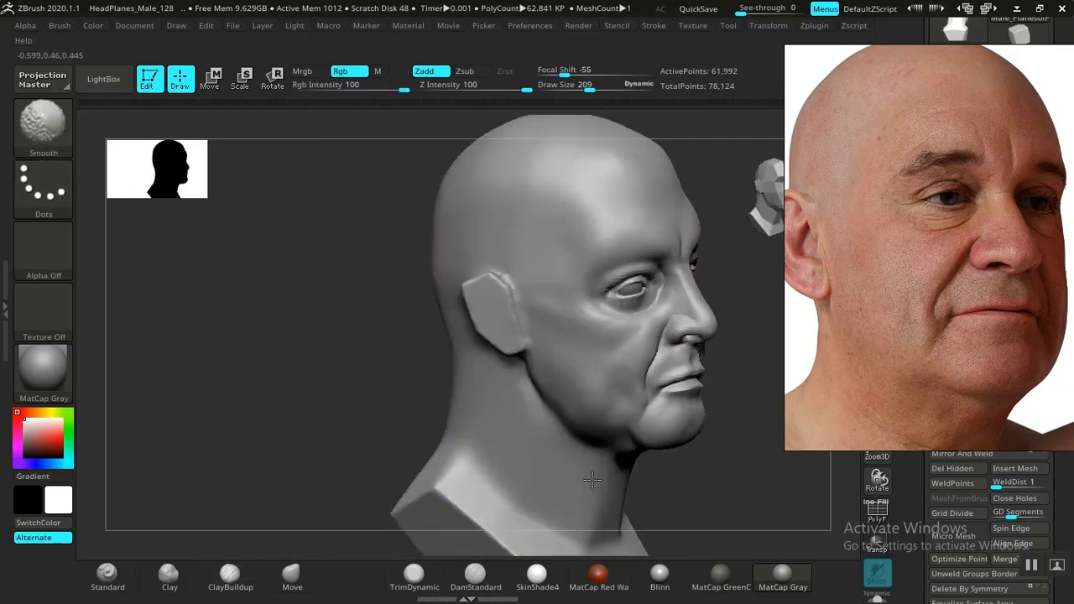
pyautogui.moveTo(592, 478)
pyautogui.mouseDown(button='right')
pyautogui.moveTo(698, 455)
pyautogui.moveTo(727, 412)
pyautogui.moveTo(632, 415)
pyautogui.moveTo(655, 456)
pyautogui.moveTo(666, 443)
pyautogui.moveTo(619, 420)
pyautogui.moveTo(596, 426)
pyautogui.moveTo(684, 401)
pyautogui.mouseUp(button='right')
# Step: Reshape the jaw corner below the ear with the Move brush at Z Intensity 51 and draw size 145
pyautogui.moveTo(681, 402)
pyautogui.mouseDown()
pyautogui.moveTo(688, 425)
pyautogui.moveTo(681, 374)
pyautogui.moveTo(700, 411)
pyautogui.moveTo(643, 412)
pyautogui.moveTo(674, 410)
pyautogui.moveTo(665, 416)
pyautogui.mouseUp()
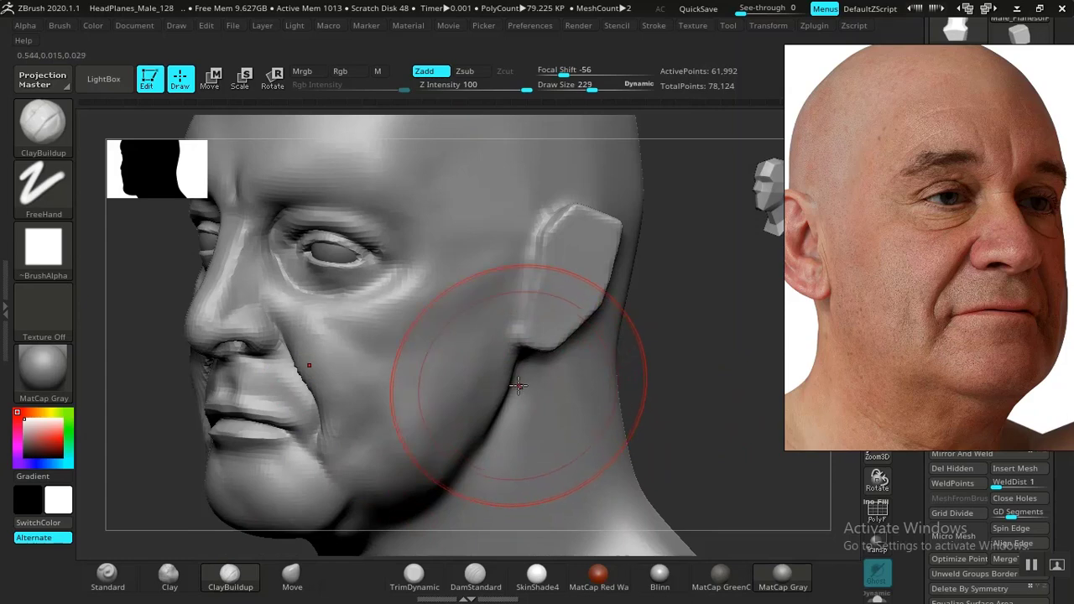
pyautogui.click(293, 576)
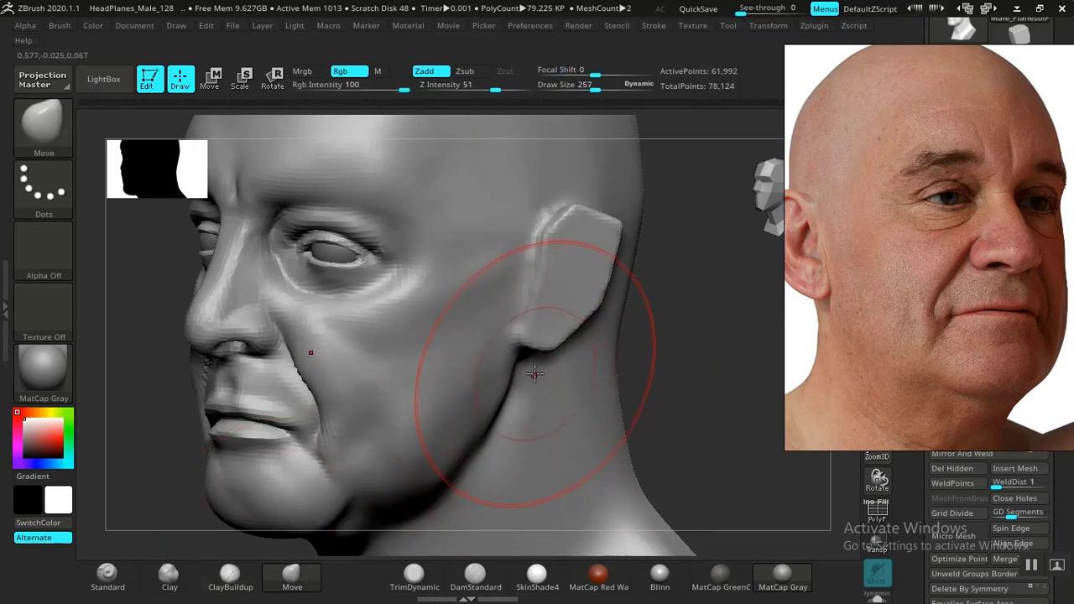
pyautogui.moveTo(550, 370); pyautogui.dragTo(515, 368, button='right')
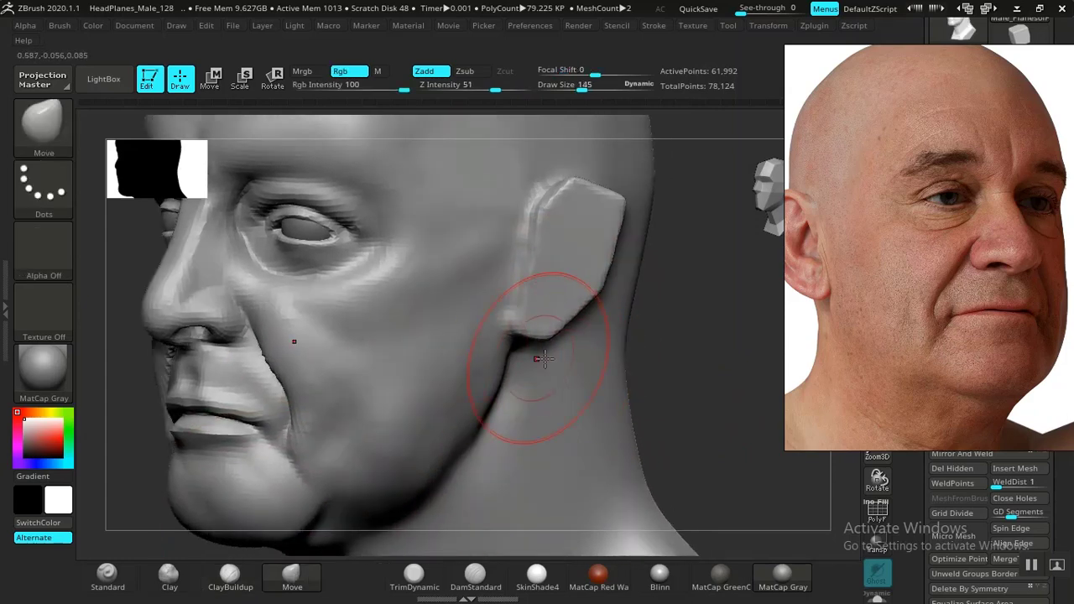
pyautogui.moveTo(649, 370); pyautogui.dragTo(612, 365, button='right')
pyautogui.moveTo(561, 351); pyautogui.dragTo(573, 345)
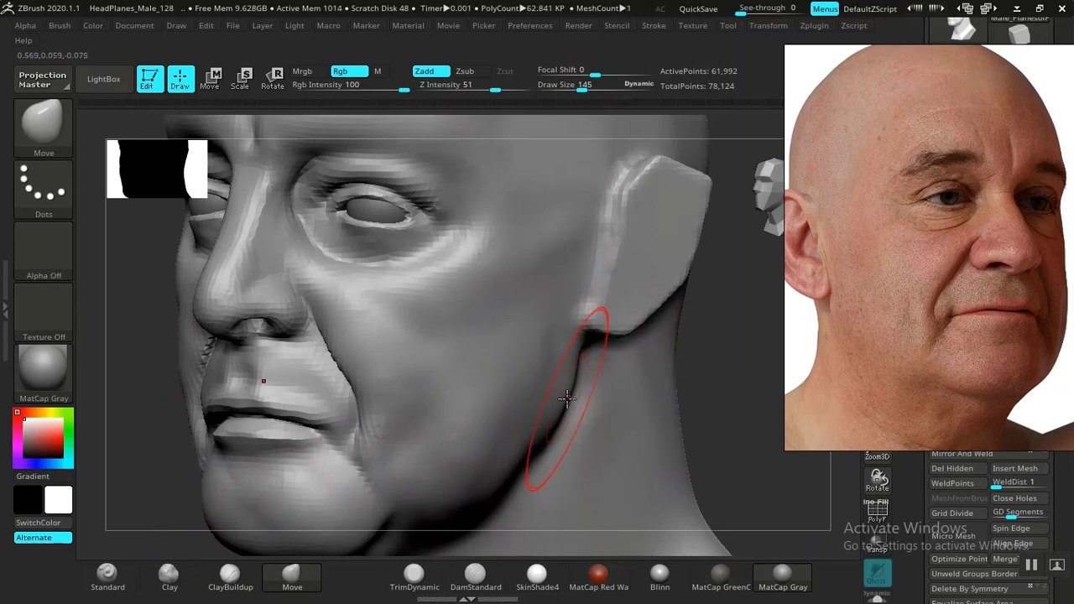
# Step: Try to smooth the underside of the chin at Z Intensity 100 and draw size 145
pyautogui.keyDown('ctrl'); pyautogui.moveTo(648, 383); pyautogui.dragTo(672, 410, button='right'); pyautogui.keyUp('ctrl')
pyautogui.moveTo(671, 410)
pyautogui.mouseDown(button='right')
pyautogui.moveTo(618, 412)
pyautogui.moveTo(664, 412)
pyautogui.moveTo(675, 394)
pyautogui.moveTo(688, 432)
pyautogui.moveTo(671, 355)
pyautogui.moveTo(387, 321)
pyautogui.mouseUp(button='right')
pyautogui.keyDown('shift'); pyautogui.moveTo(352, 330); pyautogui.dragTo(377, 335); pyautogui.keyUp('shift')
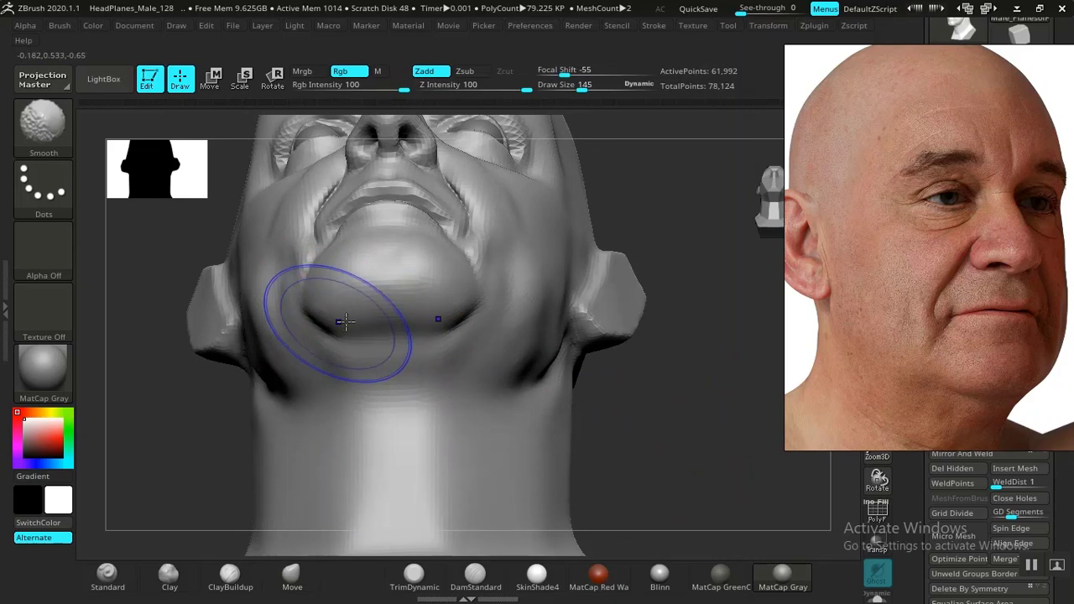
pyautogui.keyDown('shift'); pyautogui.click(431, 288); pyautogui.keyUp('shift')
pyautogui.hotkey('ctrl', 'z')
pyautogui.hotkey('ctrl', 'z')
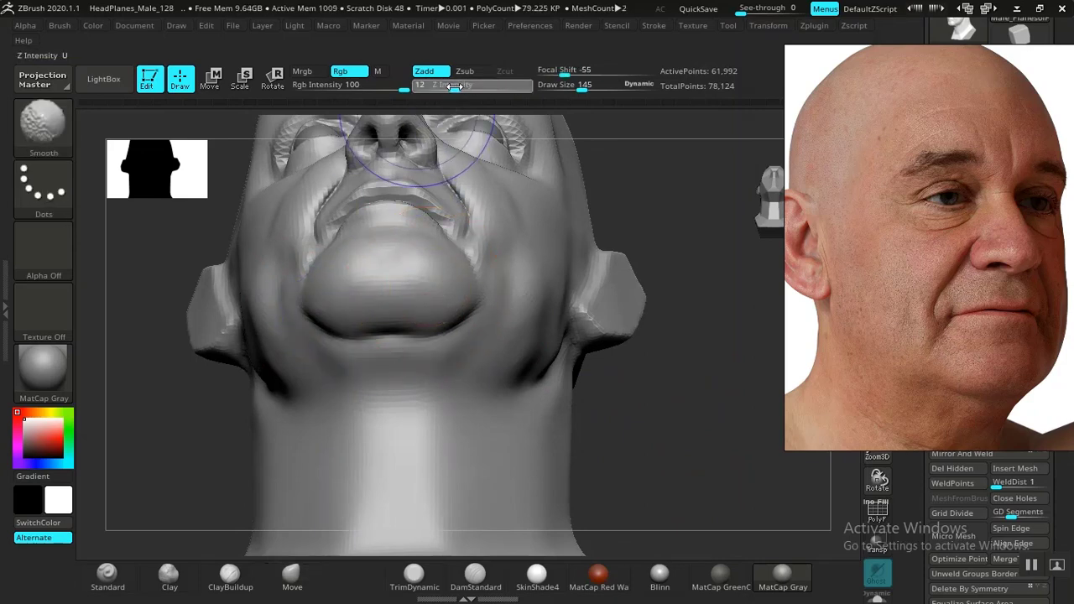
# Step: Smooth the chin's underside gently at Z Intensity 9, and adjust the chin and jaw profile with the Move brush at draw size 185
pyautogui.moveTo(453, 87); pyautogui.dragTo(449, 86)
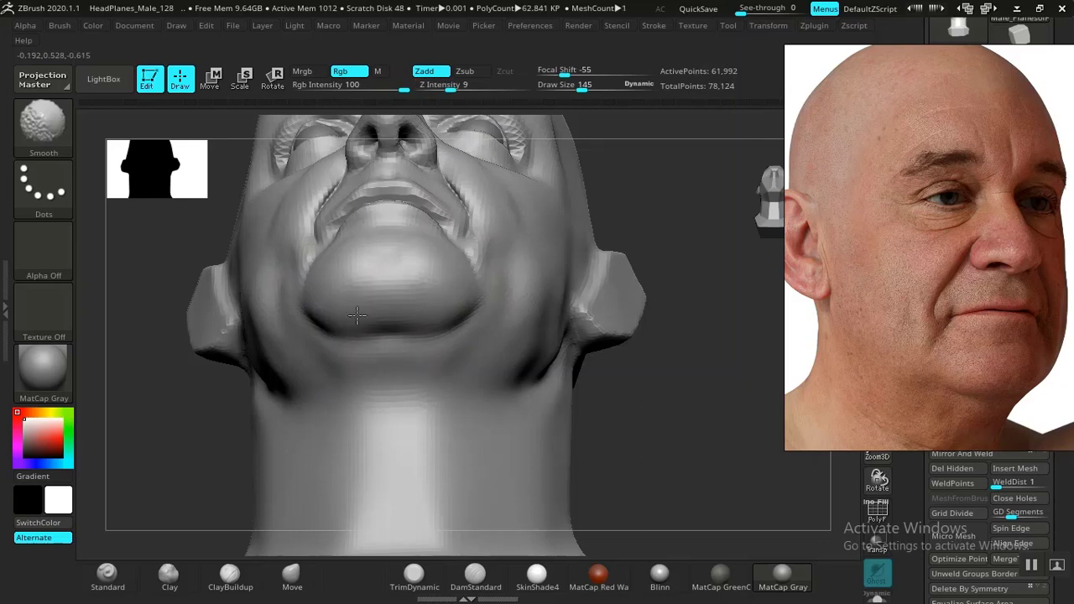
pyautogui.click(292, 575)
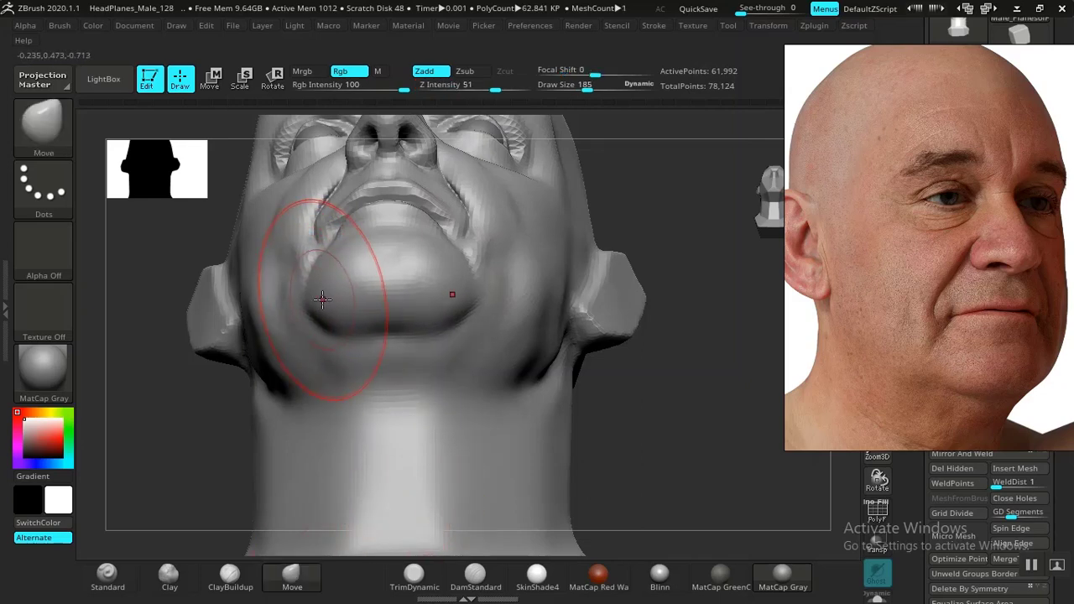
pyautogui.moveTo(646, 403)
pyautogui.mouseDown()
pyautogui.moveTo(658, 467)
pyautogui.moveTo(649, 415)
pyautogui.mouseUp()
pyautogui.keyDown('alt'); pyautogui.moveTo(671, 371); pyautogui.dragTo(562, 290); pyautogui.keyUp('alt')
pyautogui.keyDown('alt'); pyautogui.moveTo(600, 235); pyautogui.dragTo(539, 384); pyautogui.keyUp('alt')
pyautogui.keyDown('shift'); pyautogui.moveTo(346, 424); pyautogui.dragTo(345, 415); pyautogui.keyUp('shift')
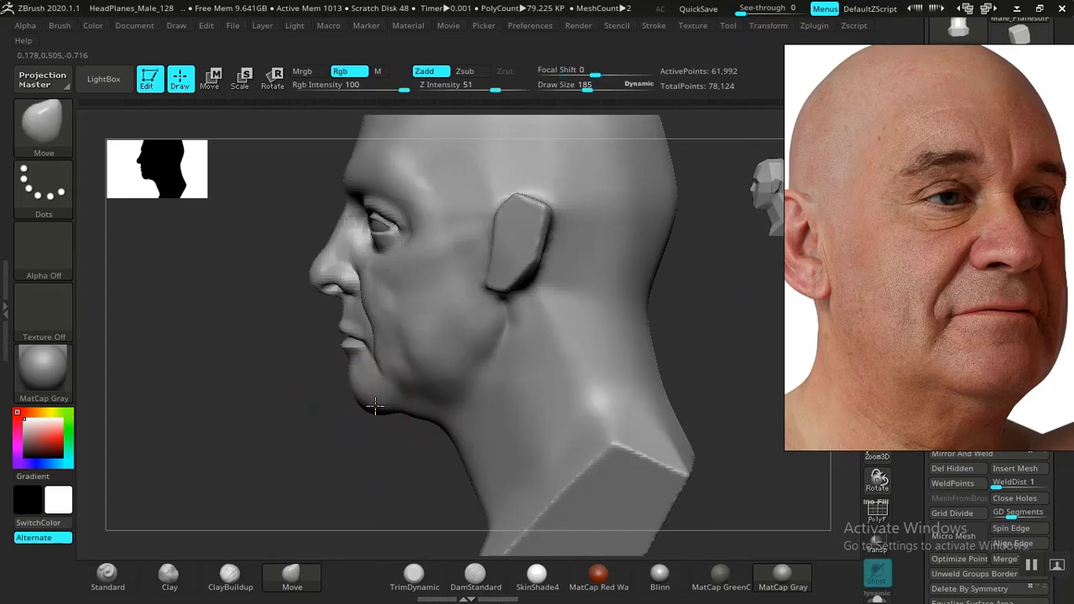
pyautogui.keyDown('alt'); pyautogui.moveTo(336, 454); pyautogui.dragTo(285, 394); pyautogui.keyUp('alt')
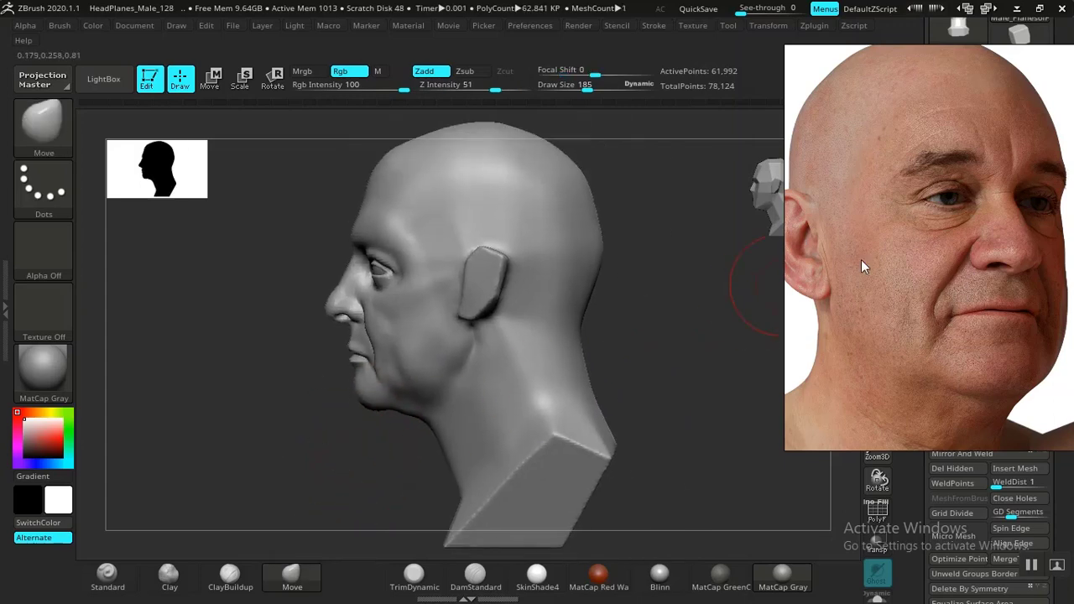
# Step: Shift the reference to the neck, carve the neck-to-shoulder transition with DamStandard at draw size 185, and smooth it at Z Intensity 100
pyautogui.moveTo(891, 275)
pyautogui.mouseDown(button='middle')
pyautogui.moveTo(800, 295)
pyautogui.moveTo(941, 284)
pyautogui.moveTo(928, 262)
pyautogui.moveTo(877, 234)
pyautogui.mouseUp(button='middle')
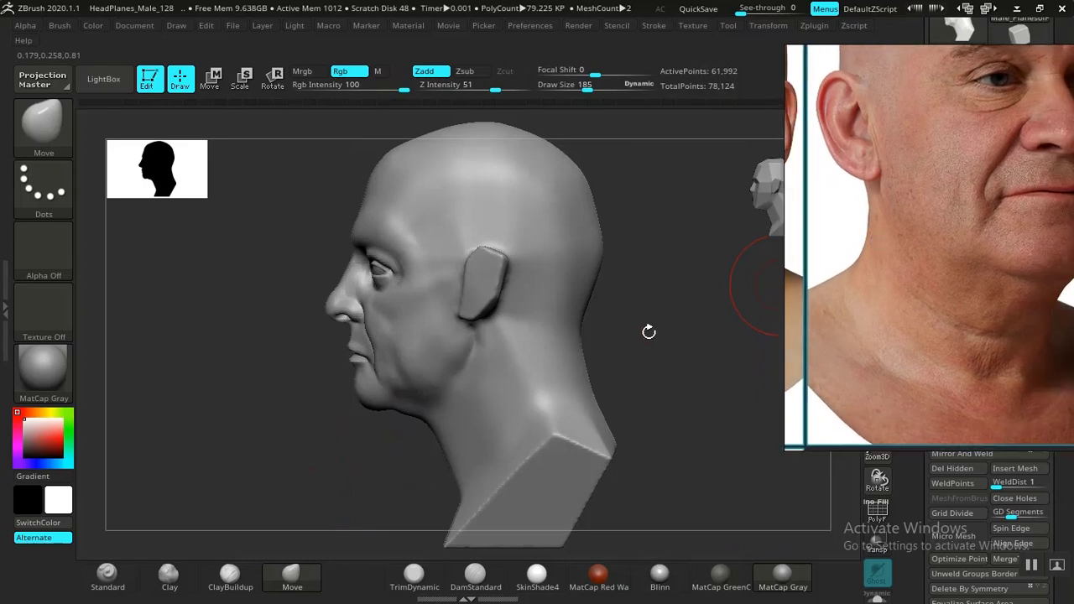
pyautogui.moveTo(667, 330)
pyautogui.mouseDown()
pyautogui.moveTo(706, 339)
pyautogui.moveTo(614, 358)
pyautogui.moveTo(647, 356)
pyautogui.mouseUp()
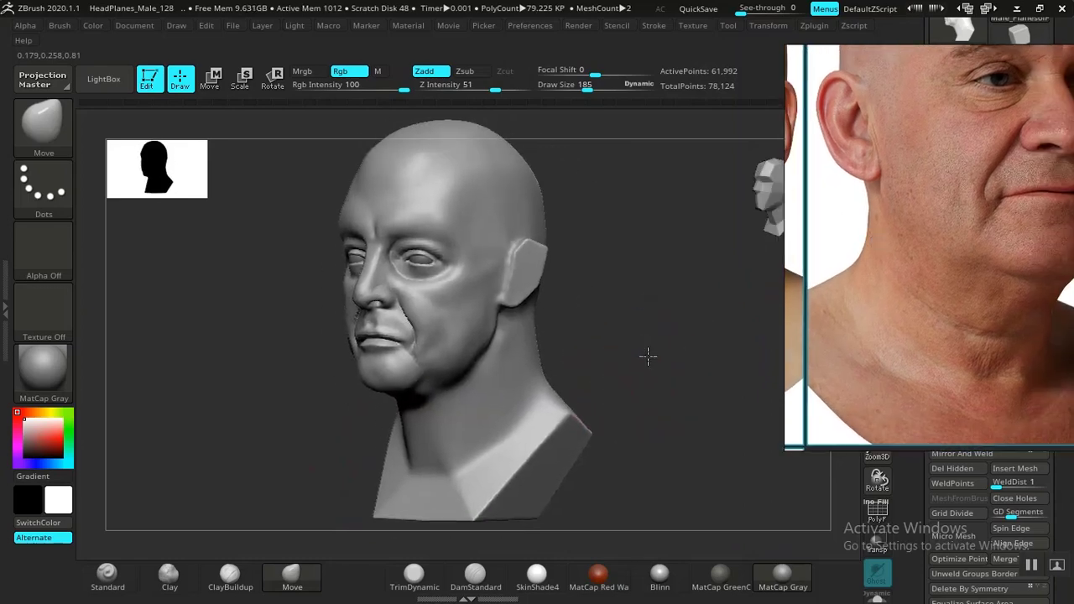
pyautogui.moveTo(622, 420)
pyautogui.keyDown('alt'); pyautogui.mouseDown()
pyautogui.moveTo(633, 367)
pyautogui.moveTo(654, 382)
pyautogui.moveTo(607, 408)
pyautogui.moveTo(521, 364)
pyautogui.mouseUp(); pyautogui.keyUp('alt')
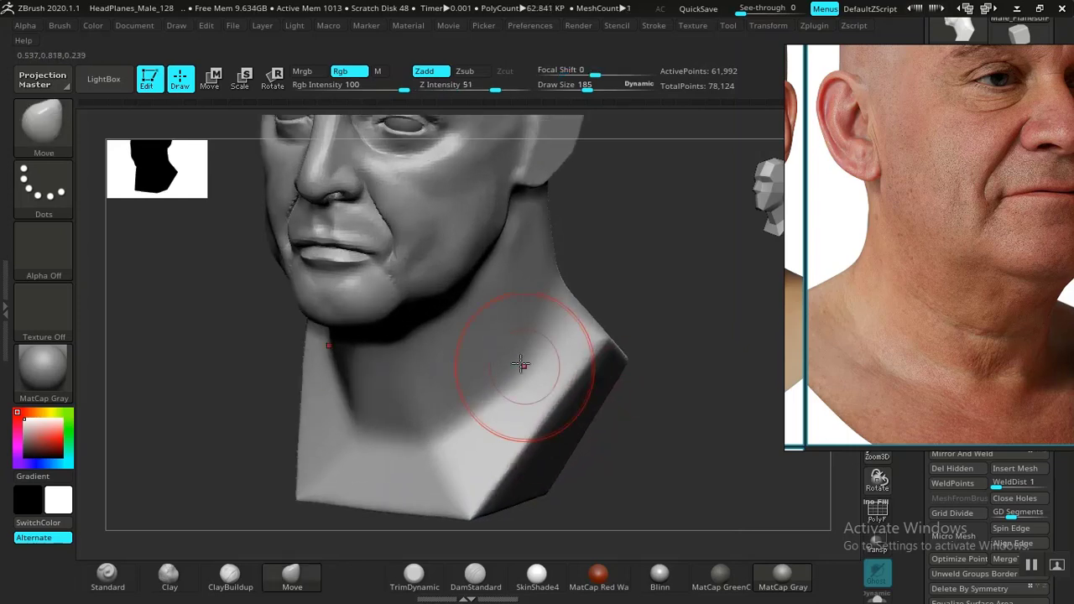
pyautogui.click(472, 579)
pyautogui.moveTo(648, 451)
pyautogui.mouseDown()
pyautogui.moveTo(531, 401)
pyautogui.moveTo(419, 465)
pyautogui.moveTo(374, 467)
pyautogui.mouseUp()
pyautogui.moveTo(700, 345); pyautogui.dragTo(643, 340)
pyautogui.keyDown('shift'); pyautogui.moveTo(518, 357); pyautogui.dragTo(498, 379); pyautogui.keyUp('shift')
pyautogui.moveTo(646, 352)
pyautogui.mouseDown()
pyautogui.moveTo(528, 390)
pyautogui.moveTo(499, 380)
pyautogui.moveTo(473, 427)
pyautogui.moveTo(530, 381)
pyautogui.moveTo(529, 348)
pyautogui.mouseUp()
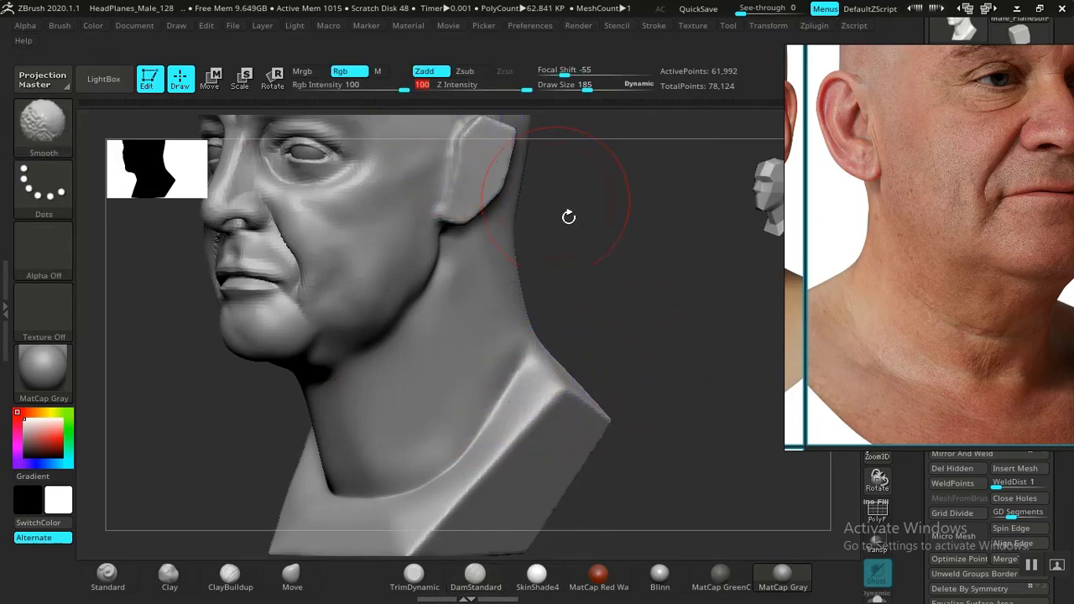
pyautogui.moveTo(569, 216); pyautogui.dragTo(512, 374)
pyautogui.moveTo(475, 443)
pyautogui.keyDown('shift'); pyautogui.mouseDown()
pyautogui.moveTo(372, 509)
pyautogui.moveTo(508, 422)
pyautogui.mouseUp(); pyautogui.keyUp('shift')
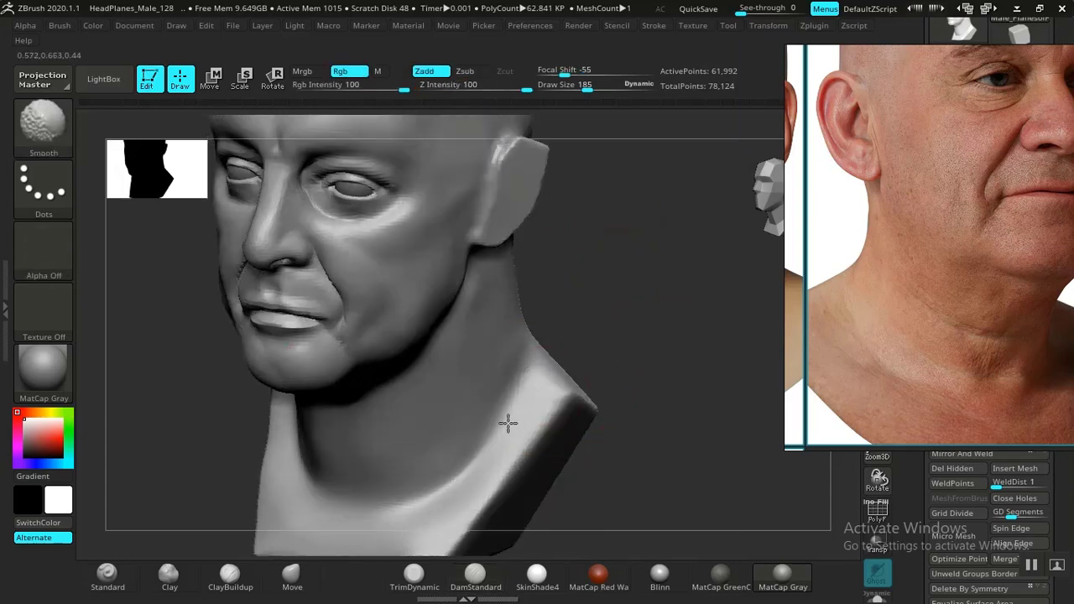
# Step: Carve symmetrical neck grooves from under the jaw down to the throat pit with DamStandard at Z Intensity 22, and smooth them
pyautogui.moveTo(647, 360)
pyautogui.mouseDown()
pyautogui.moveTo(664, 331)
pyautogui.moveTo(638, 311)
pyautogui.moveTo(657, 313)
pyautogui.moveTo(669, 336)
pyautogui.moveTo(663, 364)
pyautogui.moveTo(665, 313)
pyautogui.moveTo(655, 336)
pyautogui.moveTo(686, 322)
pyautogui.moveTo(696, 283)
pyautogui.moveTo(640, 379)
pyautogui.moveTo(592, 362)
pyautogui.mouseUp()
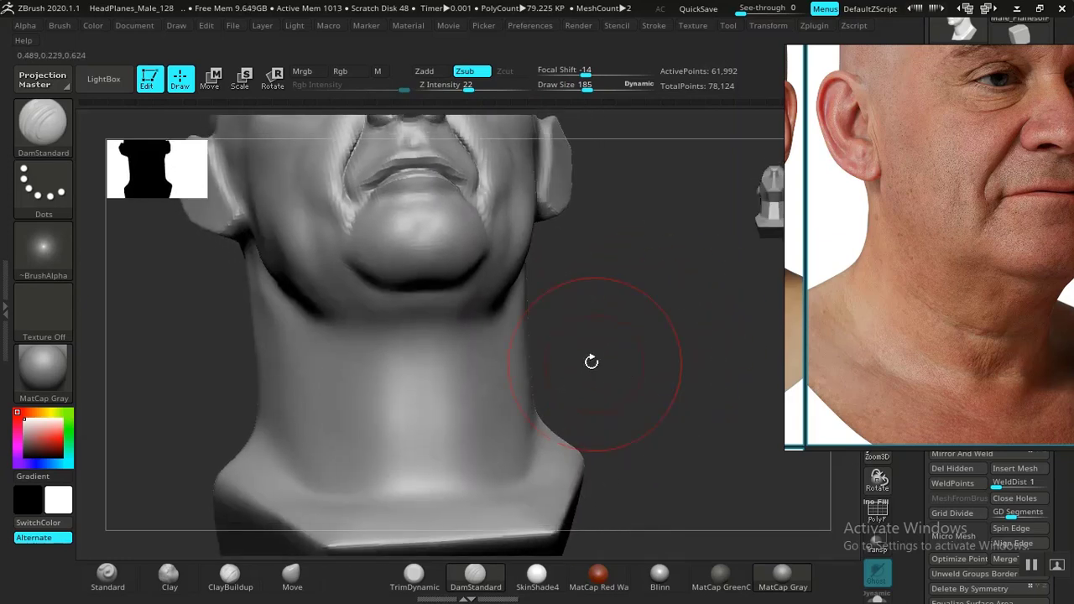
pyautogui.moveTo(344, 321); pyautogui.dragTo(407, 481)
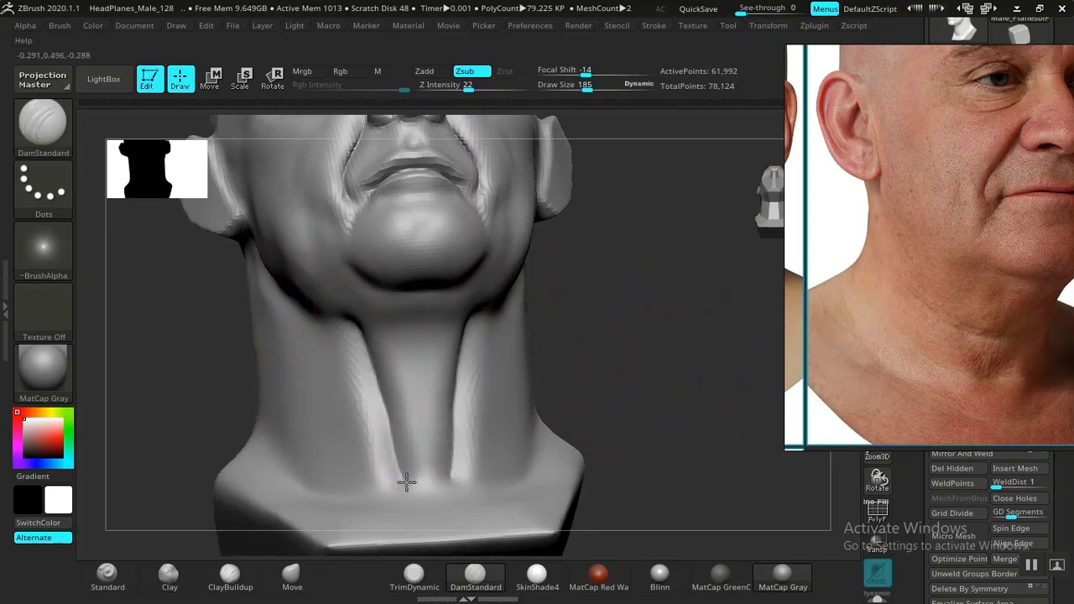
pyautogui.moveTo(575, 467)
pyautogui.mouseDown()
pyautogui.moveTo(607, 386)
pyautogui.moveTo(527, 395)
pyautogui.mouseUp()
pyautogui.keyDown('shift'); pyautogui.moveTo(442, 427); pyautogui.dragTo(427, 461); pyautogui.keyUp('shift')
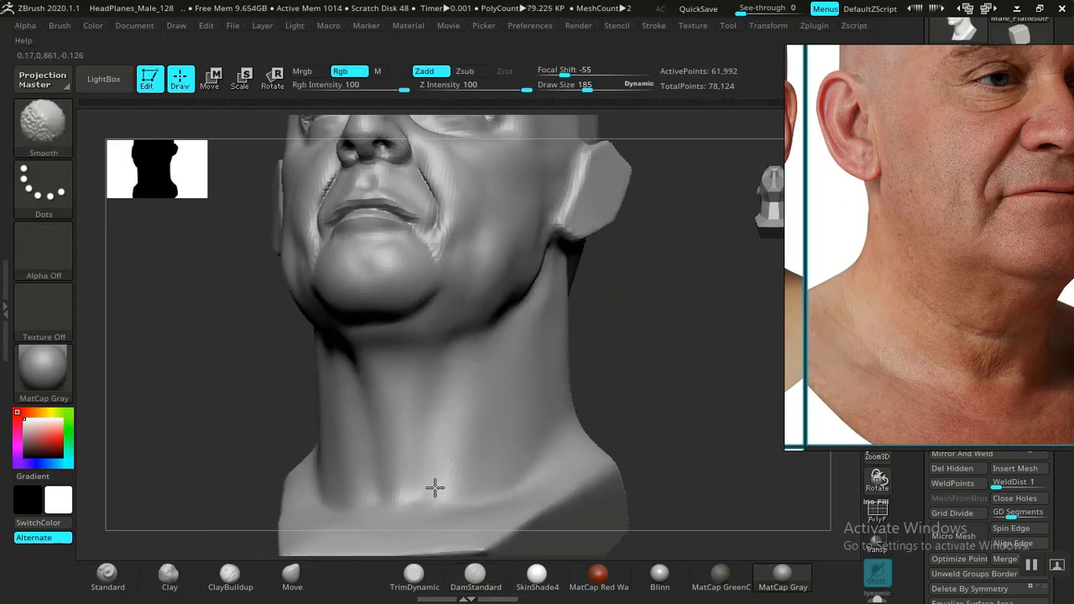
# Step: Rework the muscles on both sides of the throat with the Clay brush at Z Intensity 50 and draw size 185, and smooth them
pyautogui.moveTo(655, 311)
pyautogui.mouseDown()
pyautogui.moveTo(717, 367)
pyautogui.moveTo(647, 367)
pyautogui.moveTo(644, 418)
pyautogui.moveTo(579, 335)
pyautogui.mouseUp()
pyautogui.click(183, 578)
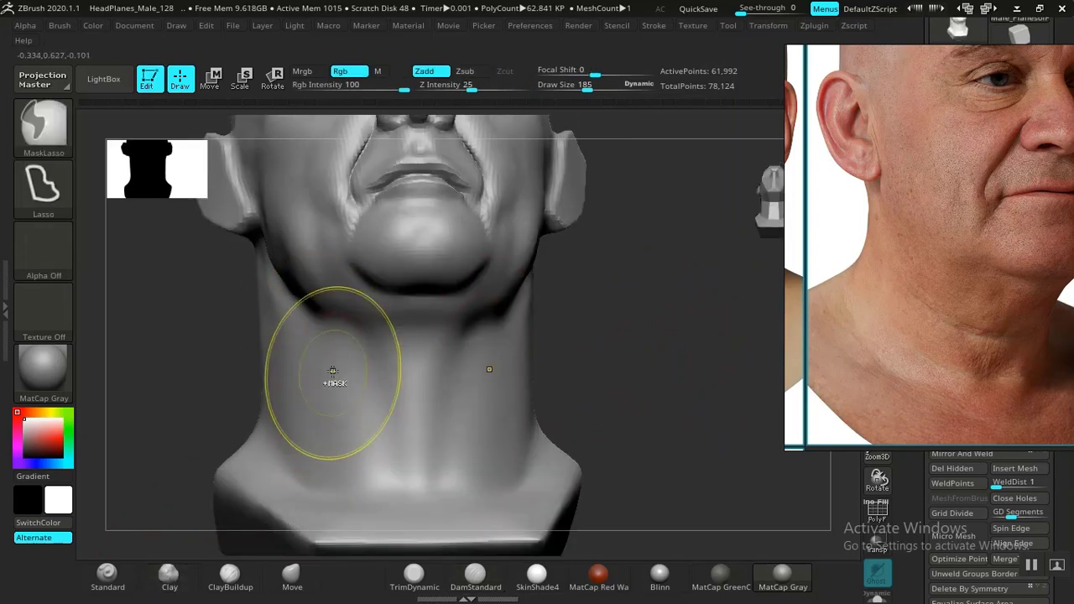
pyautogui.hotkey('ctrl', 'z')
pyautogui.hotkey('ctrl', 'z')
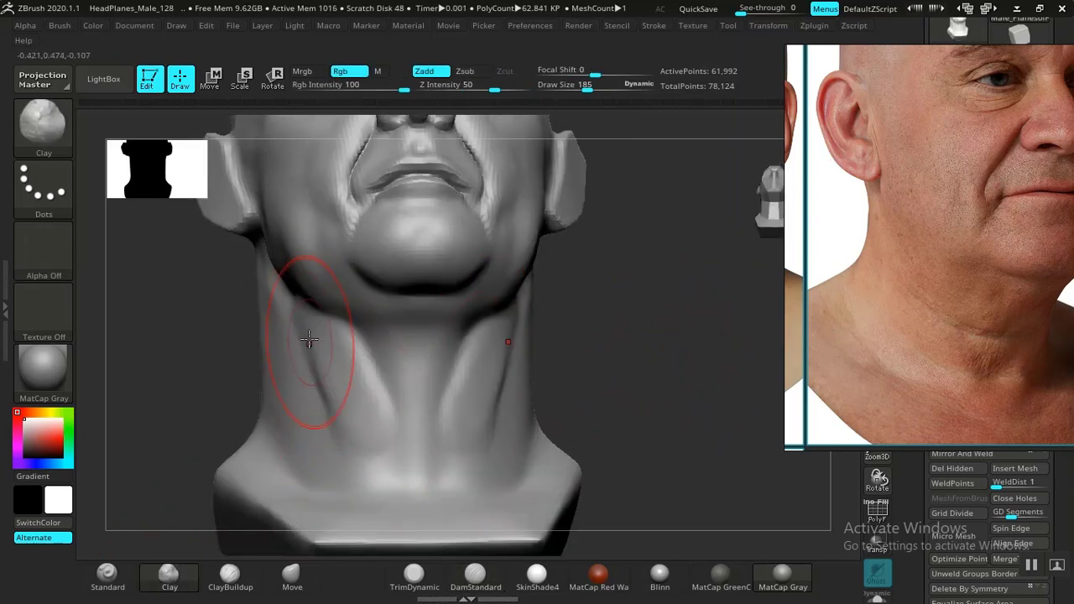
pyautogui.keyDown('shift'); pyautogui.moveTo(312, 343); pyautogui.dragTo(340, 401); pyautogui.keyUp('shift')
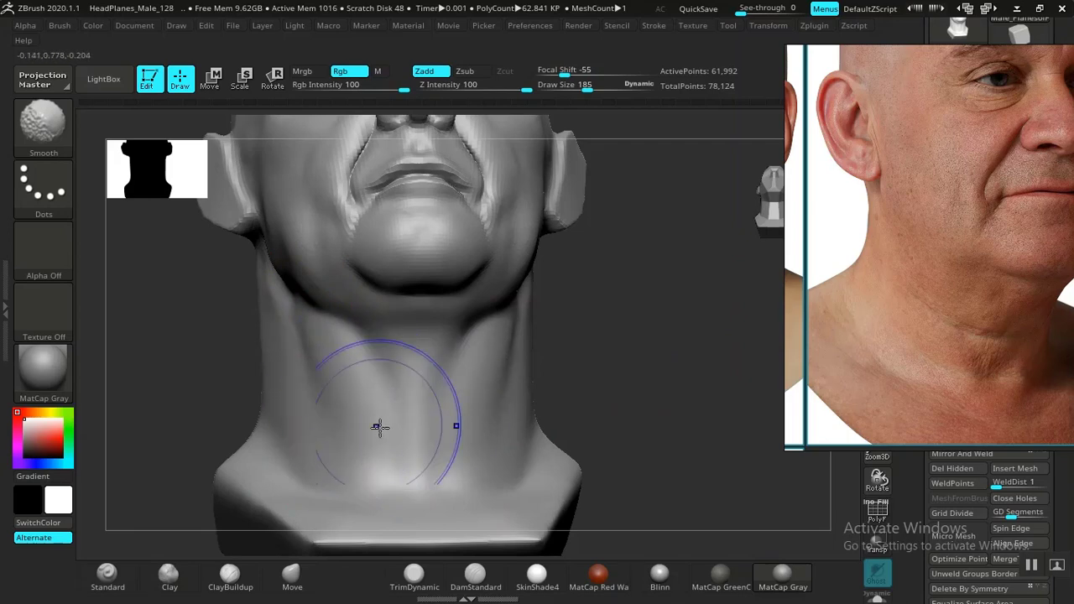
pyautogui.keyDown('shift'); pyautogui.moveTo(503, 385); pyautogui.dragTo(513, 458); pyautogui.keyUp('shift')
# Step: Build up the Adam's apple and the flesh under the chin with the Clay brush at Z Intensity 50, and smooth the throat
pyautogui.moveTo(565, 386); pyautogui.dragTo(538, 378)
pyautogui.moveTo(585, 434)
pyautogui.mouseDown()
pyautogui.moveTo(575, 414)
pyautogui.moveTo(623, 400)
pyautogui.moveTo(579, 411)
pyautogui.mouseUp()
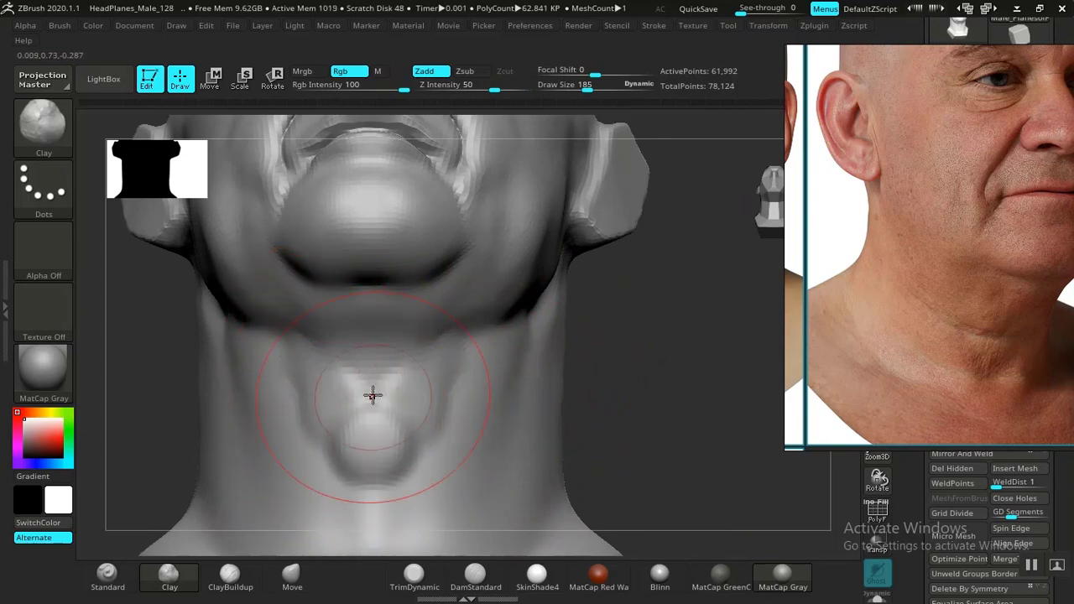
pyautogui.moveTo(373, 395); pyautogui.dragTo(475, 361, button='right')
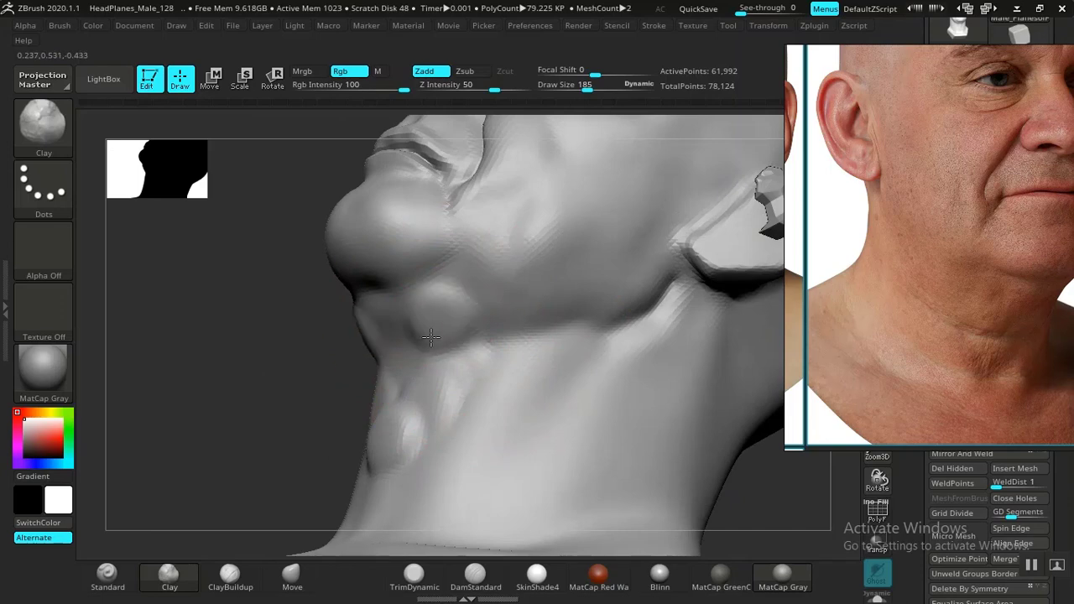
pyautogui.press('shift')
pyautogui.keyDown('shift'); pyautogui.moveTo(415, 408); pyautogui.dragTo(429, 422); pyautogui.keyUp('shift')
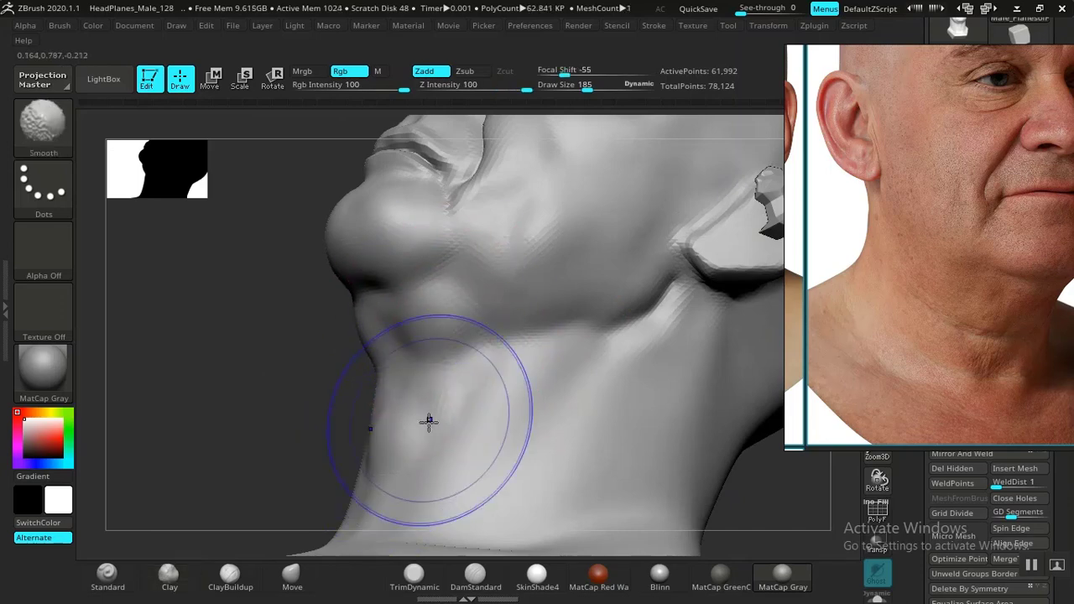
# Step: Examine the neck, jaw and cheeks of the head from three-quarter and front views
pyautogui.moveTo(240, 319)
pyautogui.mouseDown(button='right')
pyautogui.moveTo(312, 444)
pyautogui.moveTo(516, 408)
pyautogui.moveTo(669, 407)
pyautogui.moveTo(633, 383)
pyautogui.moveTo(445, 428)
pyautogui.mouseUp(button='right')
pyautogui.press('shift')
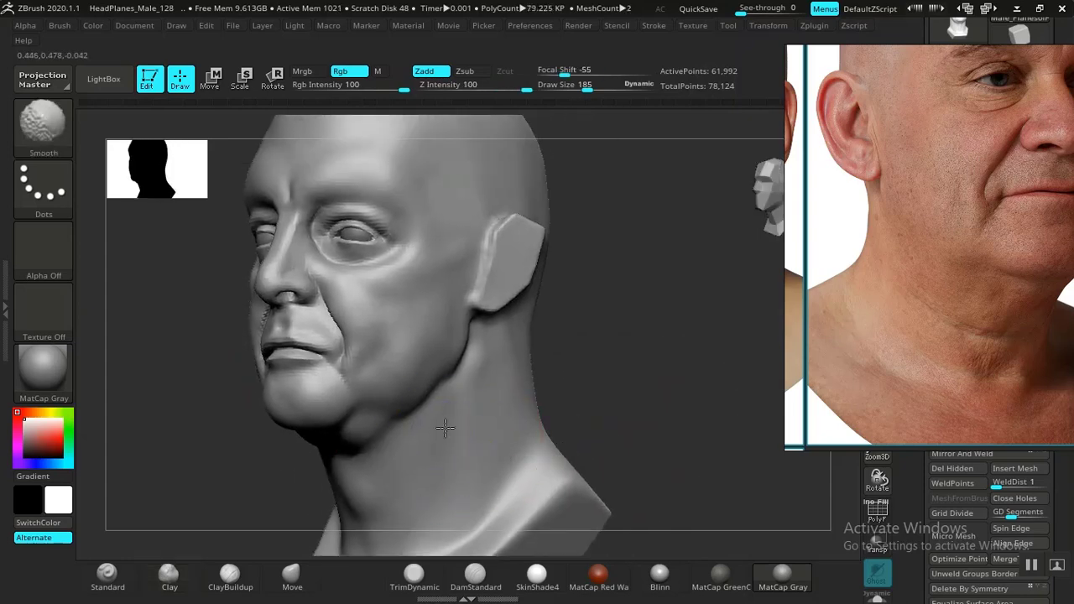
pyautogui.moveTo(592, 439)
pyautogui.mouseDown(button='right')
pyautogui.moveTo(648, 439)
pyautogui.moveTo(643, 418)
pyautogui.moveTo(660, 449)
pyautogui.moveTo(648, 461)
pyautogui.moveTo(623, 446)
pyautogui.moveTo(611, 454)
pyautogui.moveTo(653, 453)
pyautogui.moveTo(634, 442)
pyautogui.moveTo(655, 456)
pyautogui.moveTo(606, 440)
pyautogui.mouseUp(button='right')
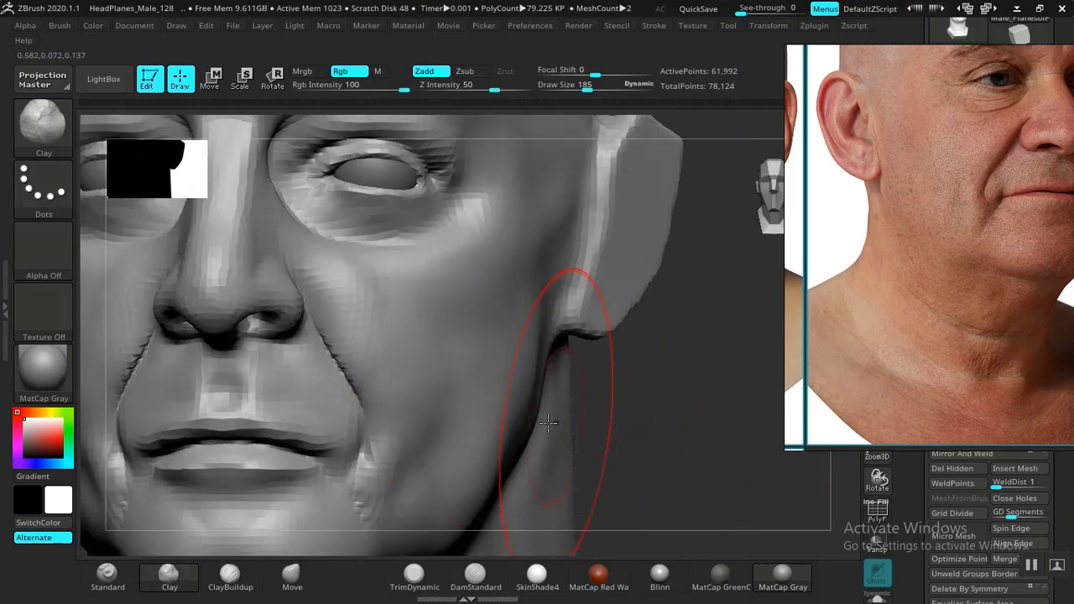
pyautogui.moveTo(643, 408); pyautogui.dragTo(532, 408, button='right')
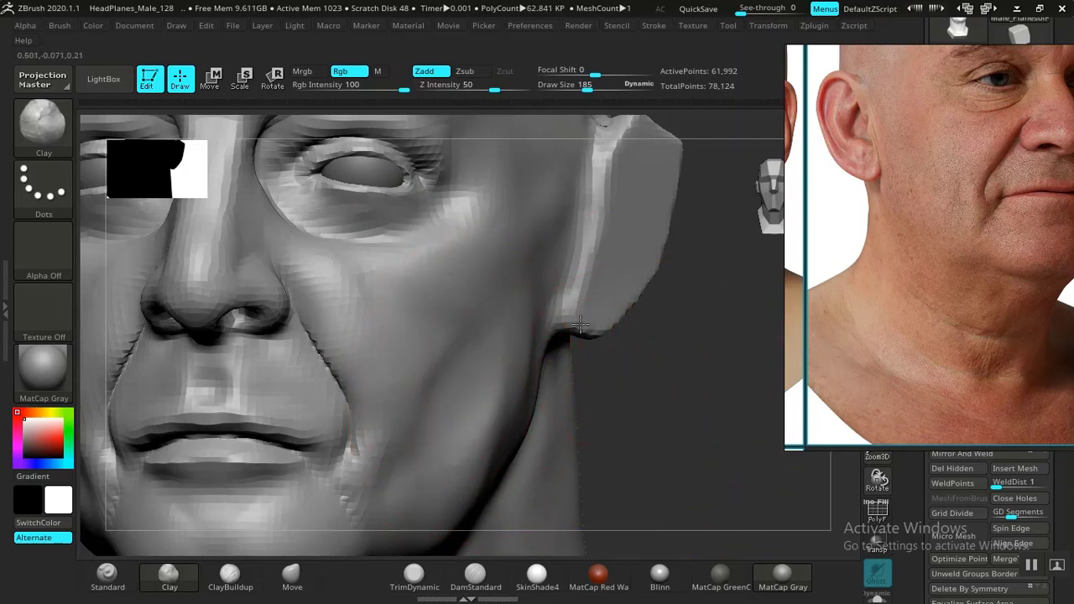
pyautogui.press('f')
pyautogui.moveTo(635, 388)
pyautogui.keyDown('ctrl'); pyautogui.mouseDown(button='right')
pyautogui.moveTo(624, 372)
pyautogui.moveTo(630, 410)
pyautogui.mouseUp(button='right'); pyautogui.keyUp('ctrl')
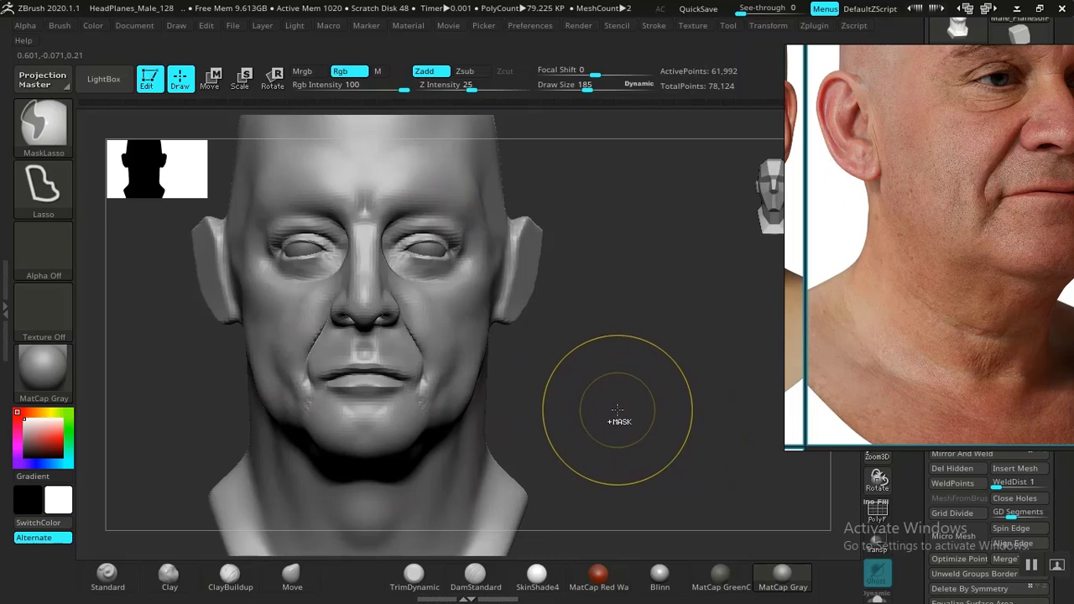
pyautogui.moveTo(562, 356)
pyautogui.keyDown('ctrl'); pyautogui.mouseDown(button='right')
pyautogui.moveTo(580, 410)
pyautogui.moveTo(612, 410)
pyautogui.mouseUp(button='right'); pyautogui.keyUp('ctrl')
# Step: Shift the reference to the front-view photo of the man and place it beside the sculpted face
pyautogui.moveTo(945, 265); pyautogui.dragTo(869, 295, button='middle')
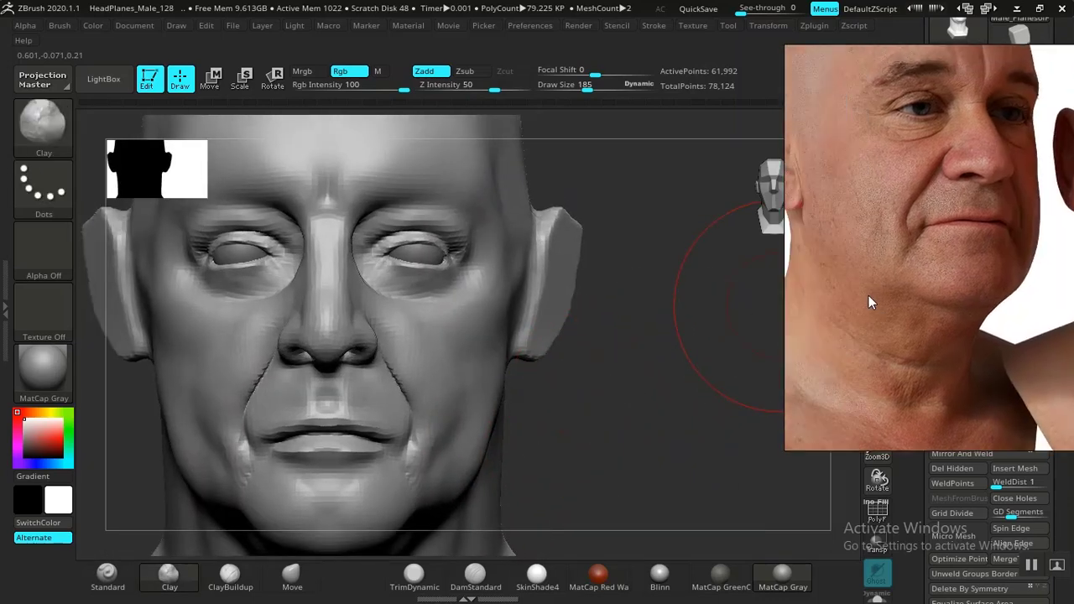
pyautogui.moveTo(794, 298); pyautogui.dragTo(1071, 279, button='middle')
pyautogui.moveTo(927, 280); pyautogui.dragTo(769, 292, button='middle')
pyautogui.moveTo(1011, 298); pyautogui.dragTo(786, 284, button='middle')
pyautogui.moveTo(932, 280); pyautogui.dragTo(657, 278, button='right')
pyautogui.moveTo(704, 220); pyautogui.dragTo(652, 302, button='middle')
pyautogui.moveTo(759, 267); pyautogui.dragTo(642, 249, button='middle')
pyautogui.moveTo(679, 290); pyautogui.dragTo(698, 282, button='right')
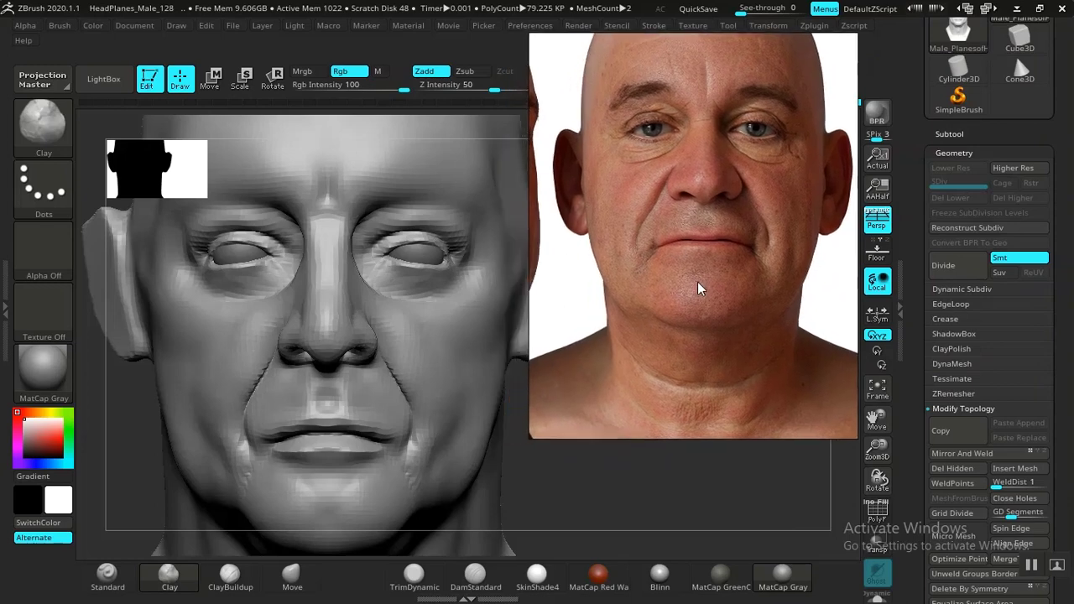
pyautogui.moveTo(569, 507)
pyautogui.keyDown('alt'); pyautogui.mouseDown()
pyautogui.moveTo(580, 503)
pyautogui.moveTo(577, 477)
pyautogui.moveTo(577, 504)
pyautogui.mouseUp(); pyautogui.keyUp('alt')
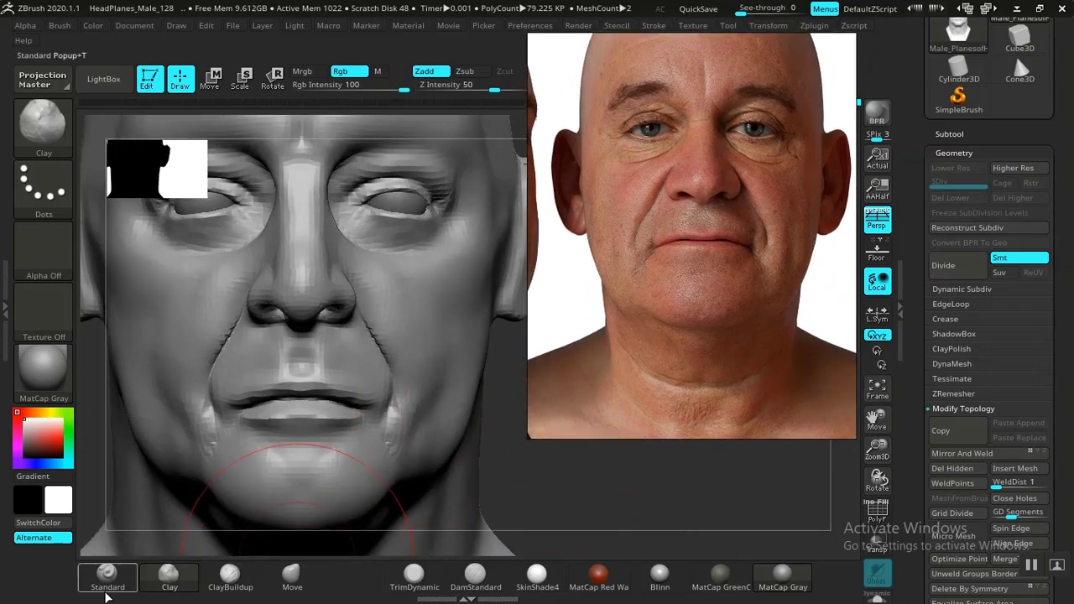
pyautogui.click(107, 586)
pyautogui.press('[')
pyautogui.press('[')
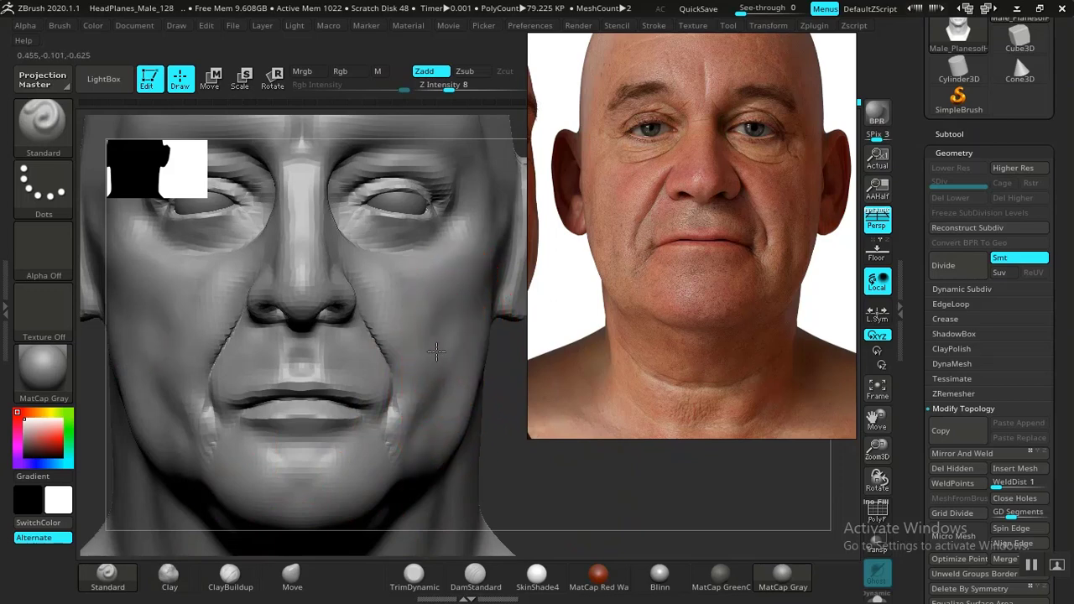
pyautogui.moveTo(442, 385); pyautogui.dragTo(434, 420)
pyautogui.hotkey('ctrl', 'z')
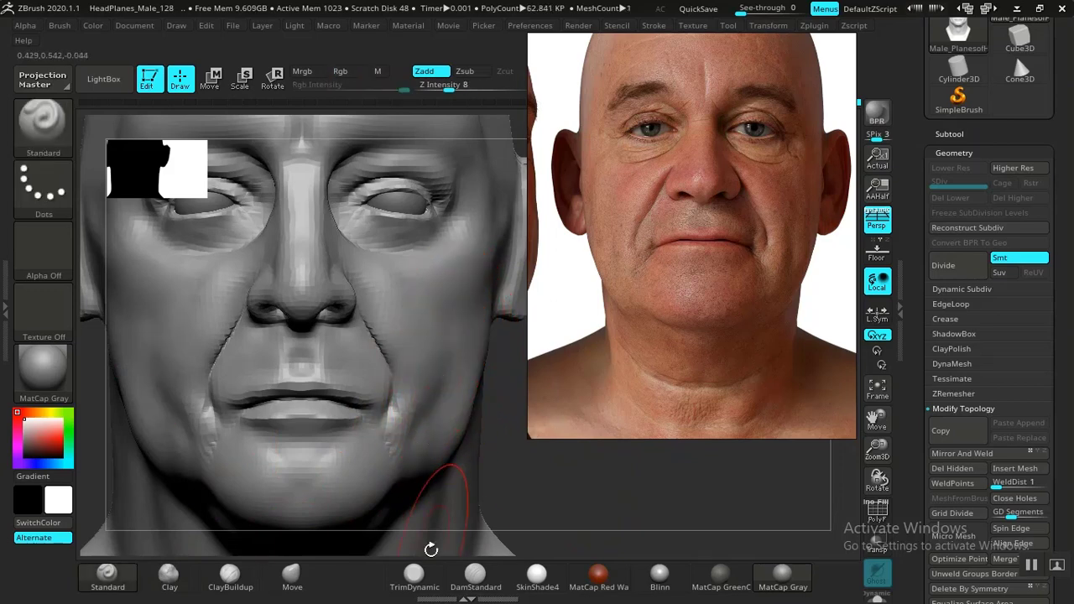
# Step: Try carving a symmetrical groove down each cheek with DamStandard at Z Intensity 22, and try smoothing it
pyautogui.click(475, 575)
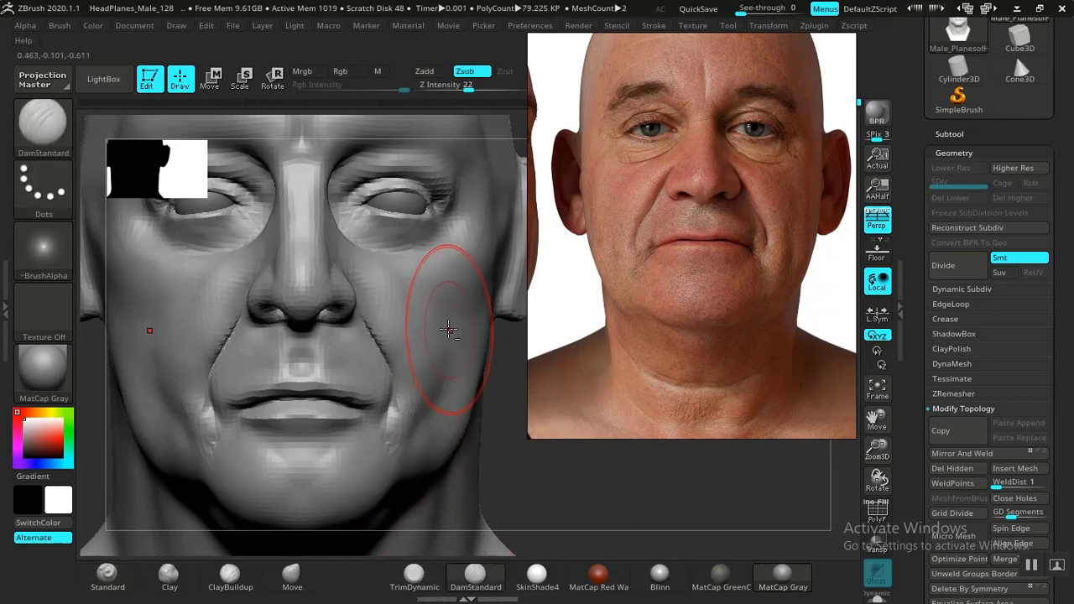
pyautogui.moveTo(443, 351)
pyautogui.keyDown('shift'); pyautogui.mouseDown()
pyautogui.moveTo(454, 355)
pyautogui.moveTo(449, 336)
pyautogui.moveTo(415, 436)
pyautogui.mouseUp(); pyautogui.keyUp('shift')
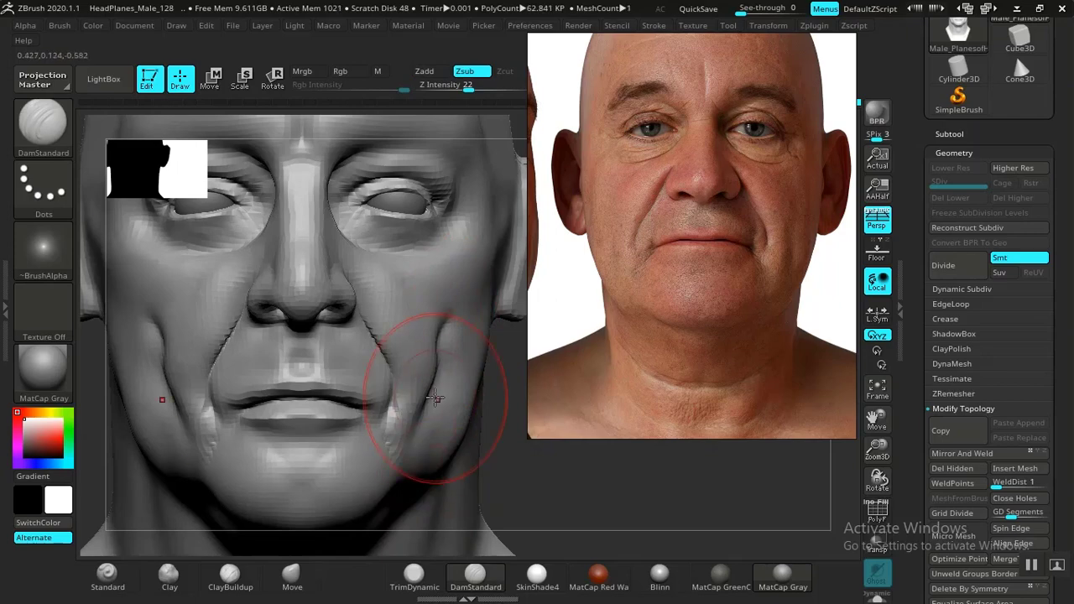
pyautogui.keyDown('alt'); pyautogui.moveTo(588, 492); pyautogui.dragTo(495, 445); pyautogui.keyUp('alt')
pyautogui.moveTo(624, 496)
pyautogui.keyDown('alt'); pyautogui.mouseDown()
pyautogui.moveTo(647, 518)
pyautogui.moveTo(654, 550)
pyautogui.mouseUp(); pyautogui.keyUp('alt')
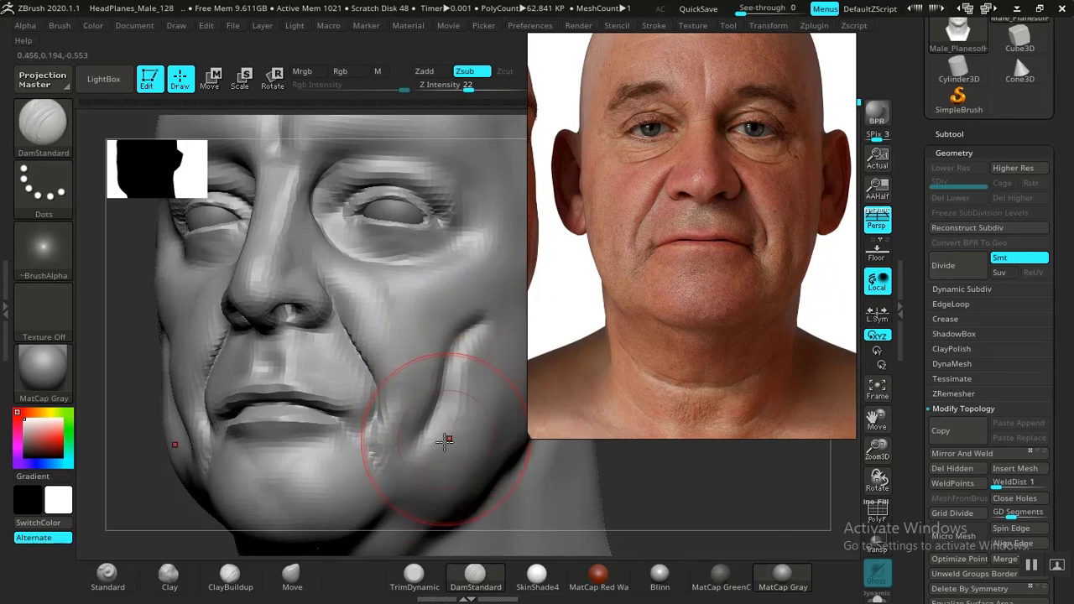
pyautogui.keyDown('shift'); pyautogui.moveTo(445, 442); pyautogui.dragTo(470, 375); pyautogui.keyUp('shift')
pyautogui.hotkey('ctrl', 'z')
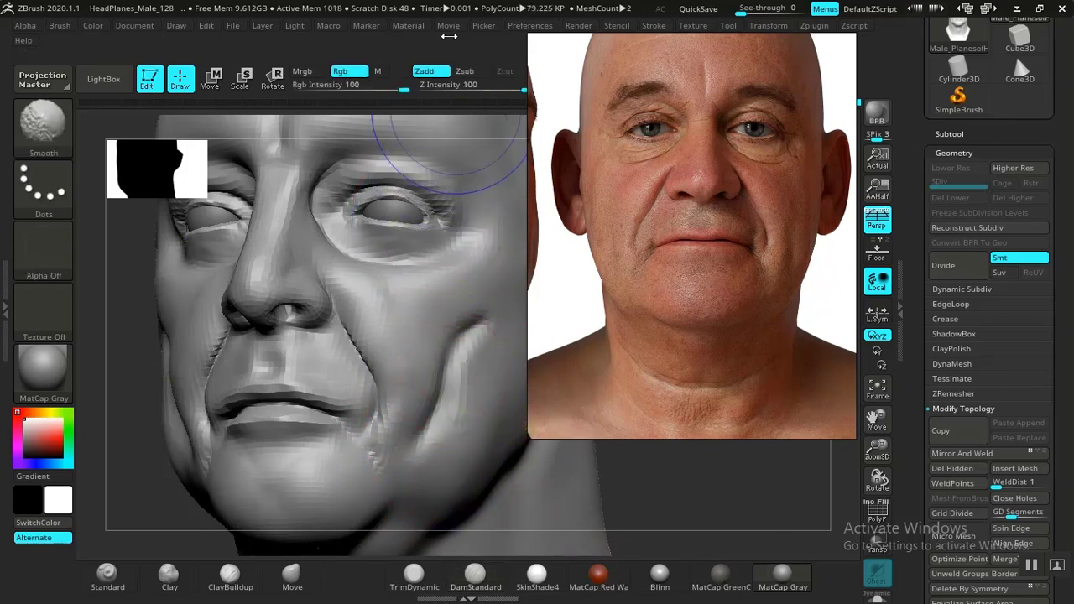
# Step: Lower the Smooth brush's Z Intensity to 14 and soften the cheek grooves with Clay at Z Intensity 50 and smoothing
pyautogui.moveTo(486, 84); pyautogui.dragTo(467, 81)
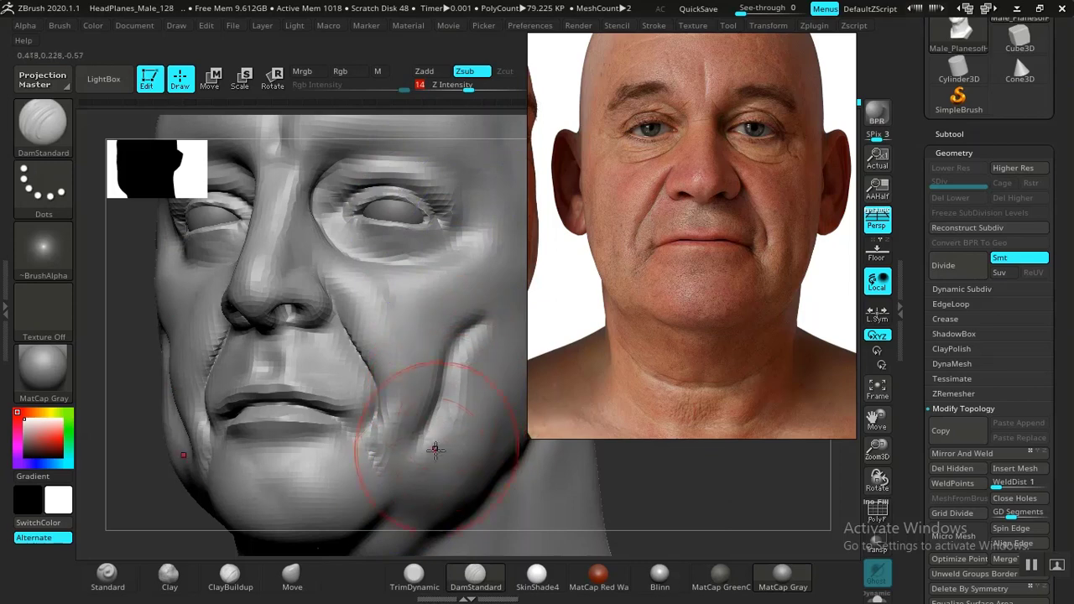
pyautogui.click(170, 577)
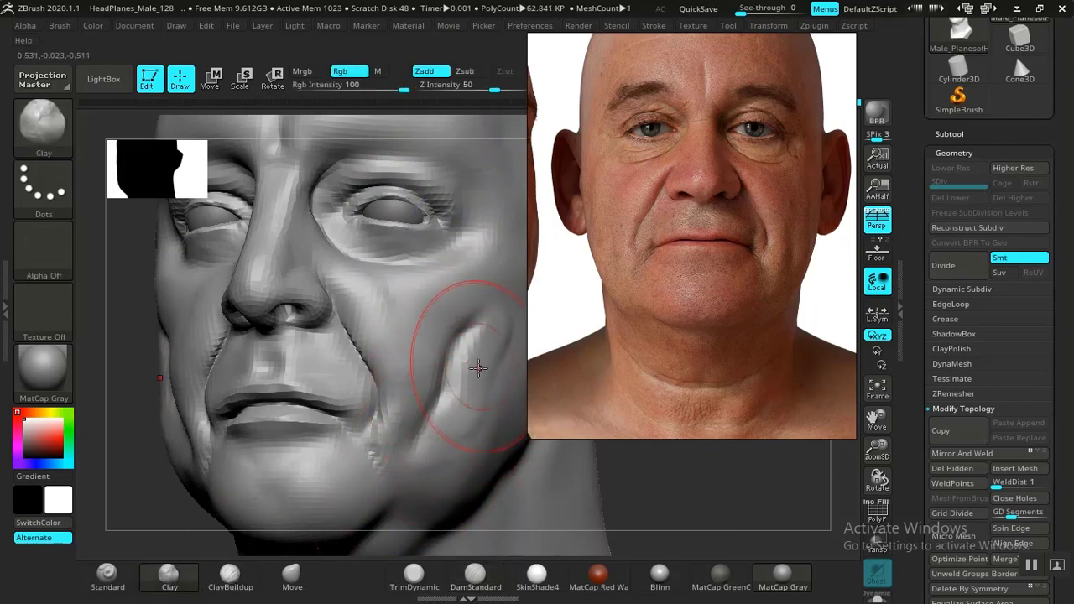
pyautogui.moveTo(481, 304)
pyautogui.mouseDown()
pyautogui.moveTo(458, 417)
pyautogui.moveTo(425, 456)
pyautogui.mouseUp()
pyautogui.moveTo(491, 375)
pyautogui.keyDown('shift'); pyautogui.mouseDown()
pyautogui.moveTo(439, 360)
pyautogui.moveTo(496, 316)
pyautogui.mouseUp(); pyautogui.keyUp('shift')
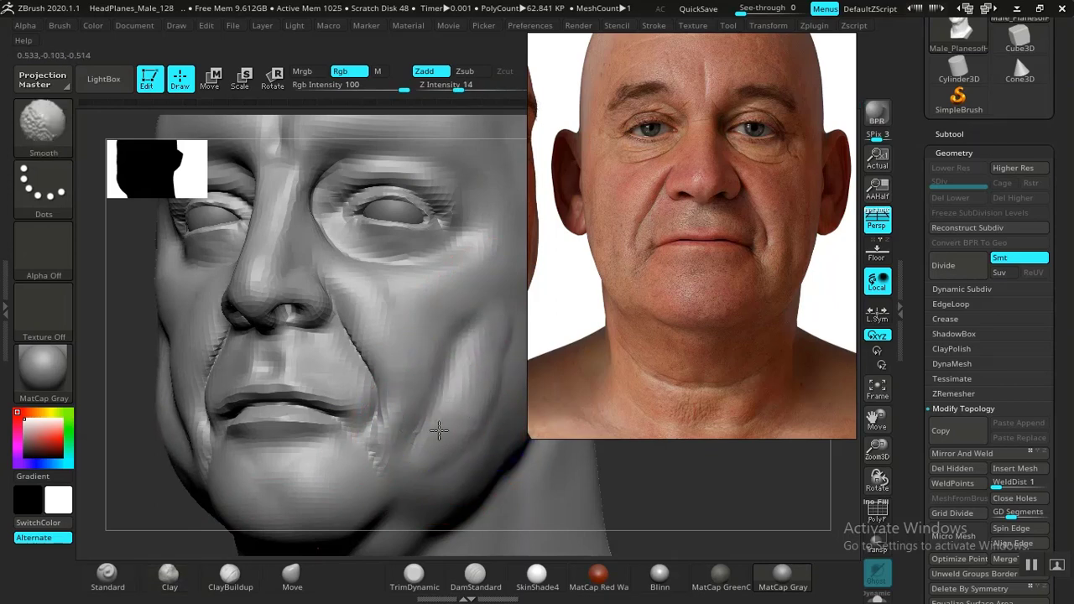
# Step: Compare the grooved cheeks with the front reference from several angles and move the reference photo clear of the head
pyautogui.press('f')
pyautogui.moveTo(647, 462); pyautogui.dragTo(624, 451)
pyautogui.moveTo(220, 407)
pyautogui.keyDown('alt'); pyautogui.mouseDown()
pyautogui.moveTo(281, 412)
pyautogui.moveTo(276, 431)
pyautogui.mouseUp(); pyautogui.keyUp('alt')
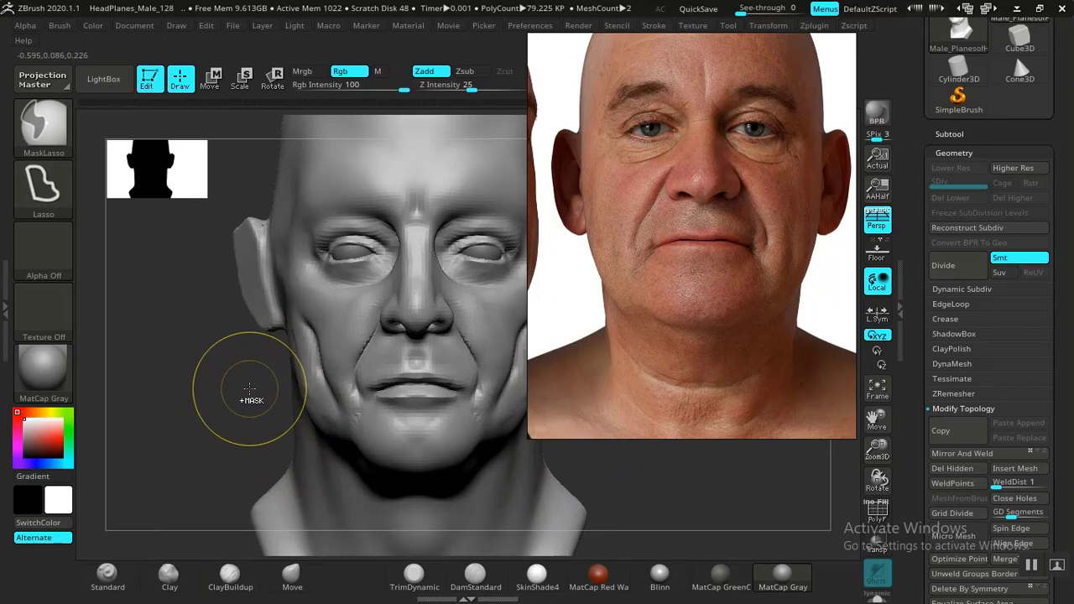
pyautogui.moveTo(228, 395); pyautogui.dragTo(252, 395)
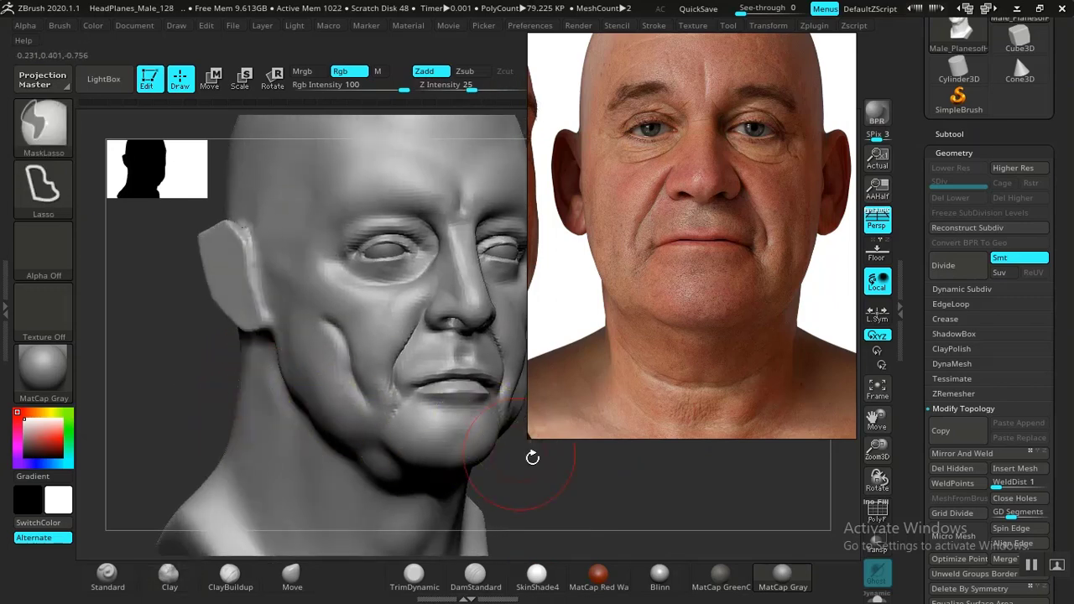
pyautogui.press('ctrl')
pyautogui.moveTo(561, 468)
pyautogui.mouseDown()
pyautogui.moveTo(650, 512)
pyautogui.moveTo(569, 498)
pyautogui.mouseUp()
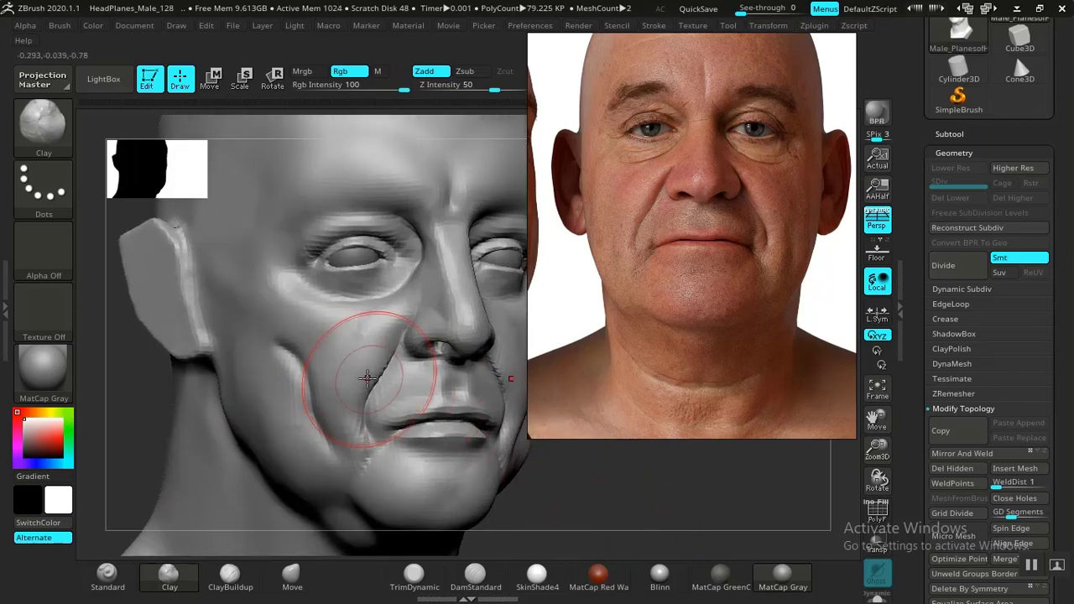
pyautogui.press('shift')
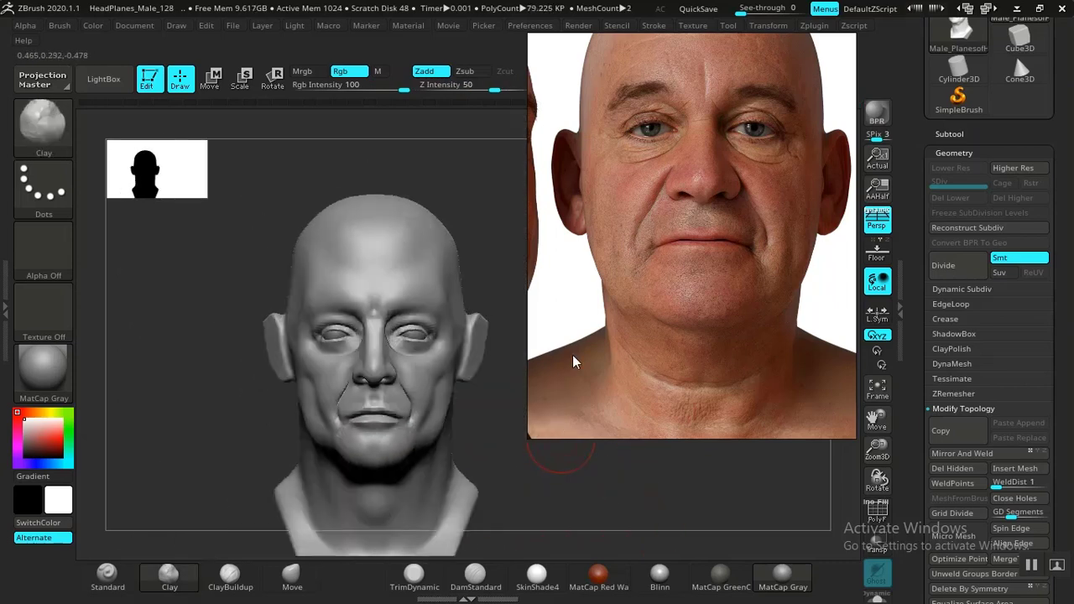
pyautogui.moveTo(635, 328); pyautogui.dragTo(759, 307)
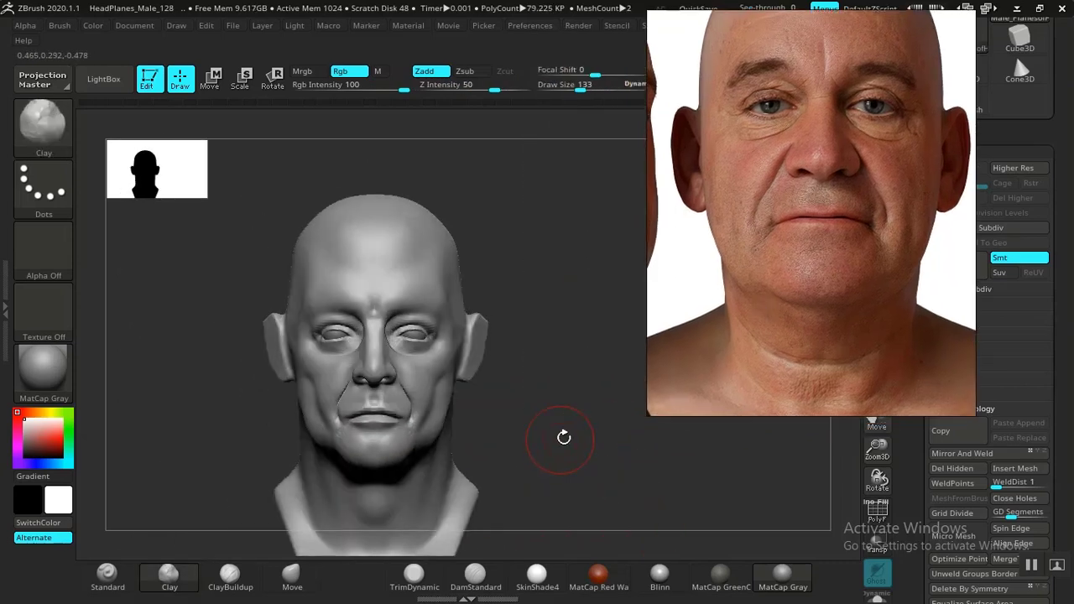
# Step: Try filling out the cheek above the jaw with ClayBuildup at Z Intensity 100 and draw size 133, and smooth it
pyautogui.moveTo(564, 436); pyautogui.dragTo(607, 526)
pyautogui.moveTo(237, 445); pyautogui.dragTo(298, 408)
pyautogui.click(235, 582)
pyautogui.keyDown('alt'); pyautogui.moveTo(202, 412); pyautogui.dragTo(247, 469); pyautogui.keyUp('alt')
pyautogui.moveTo(327, 350); pyautogui.dragTo(337, 386)
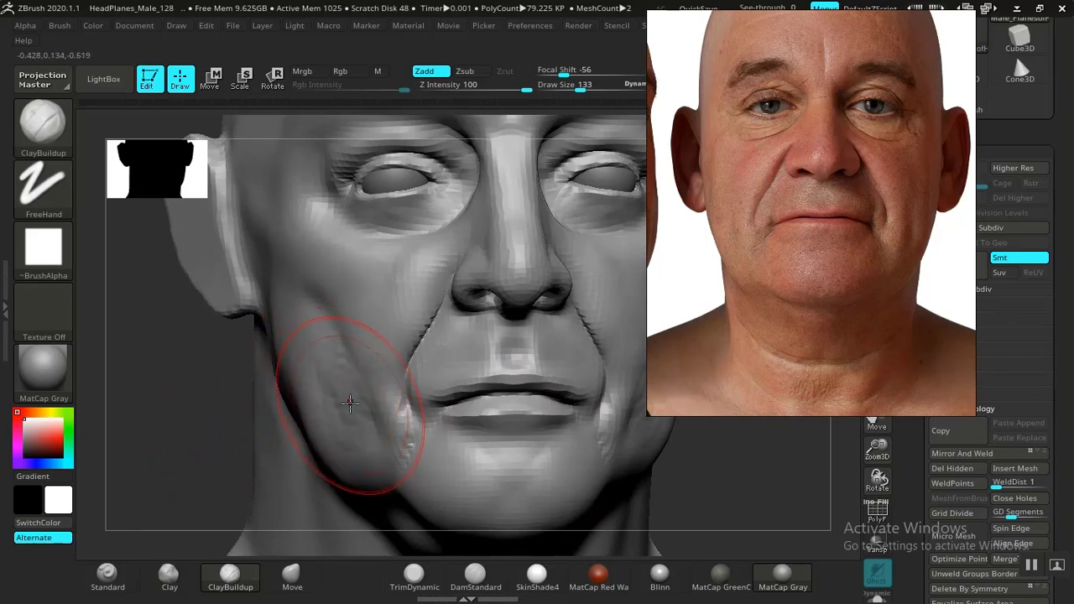
pyautogui.moveTo(324, 323); pyautogui.dragTo(358, 413)
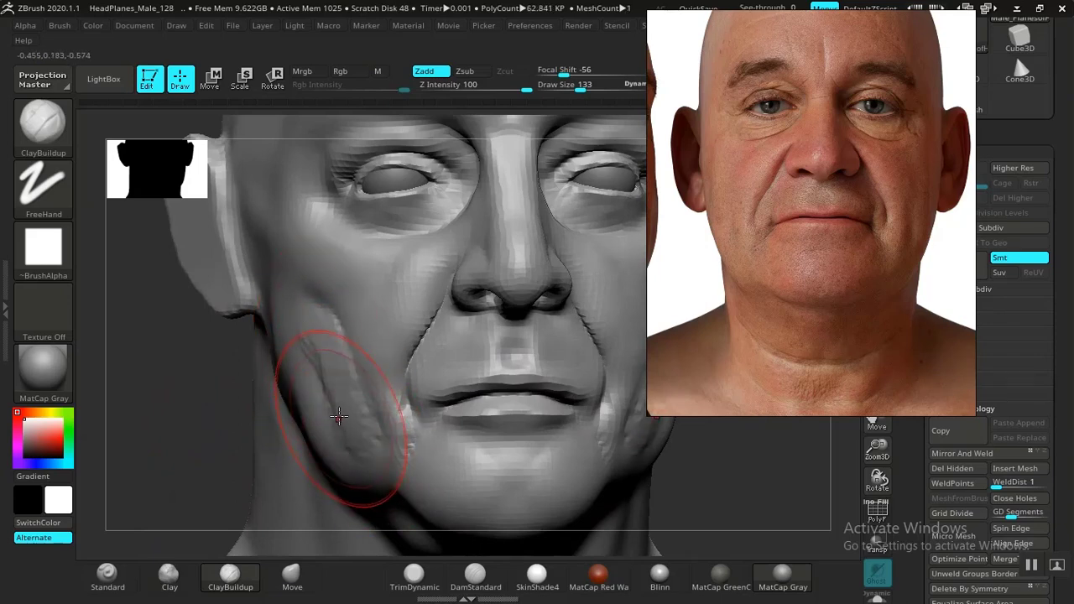
pyautogui.press('shift')
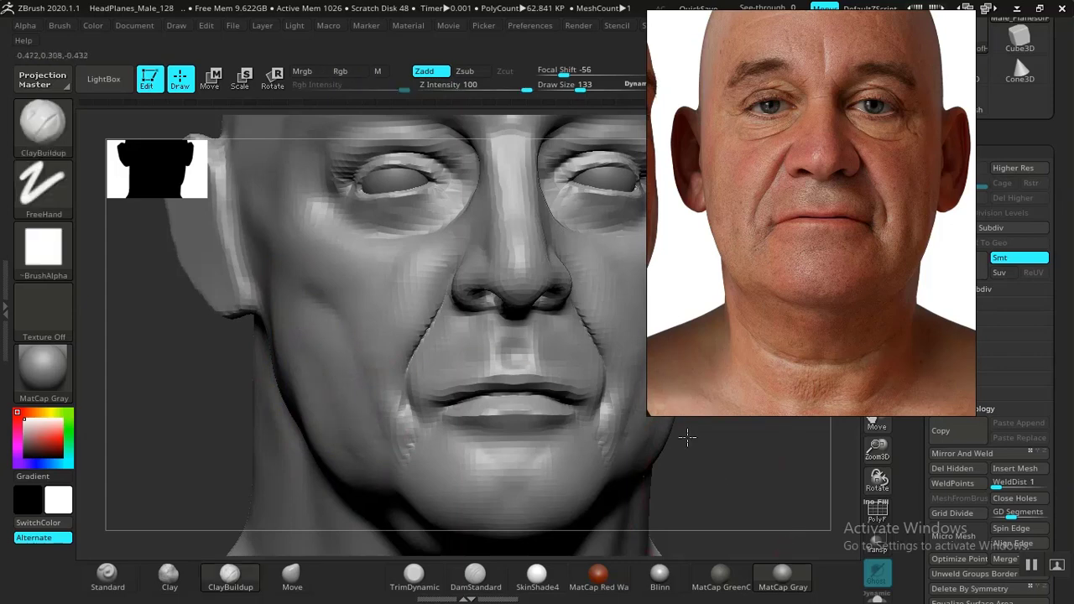
# Step: Undo the cheek strokes back to the face without the carved grooves
pyautogui.press('f')
pyautogui.keyDown('alt'); pyautogui.moveTo(557, 408); pyautogui.dragTo(593, 496); pyautogui.keyUp('alt')
pyautogui.press('ctrl')
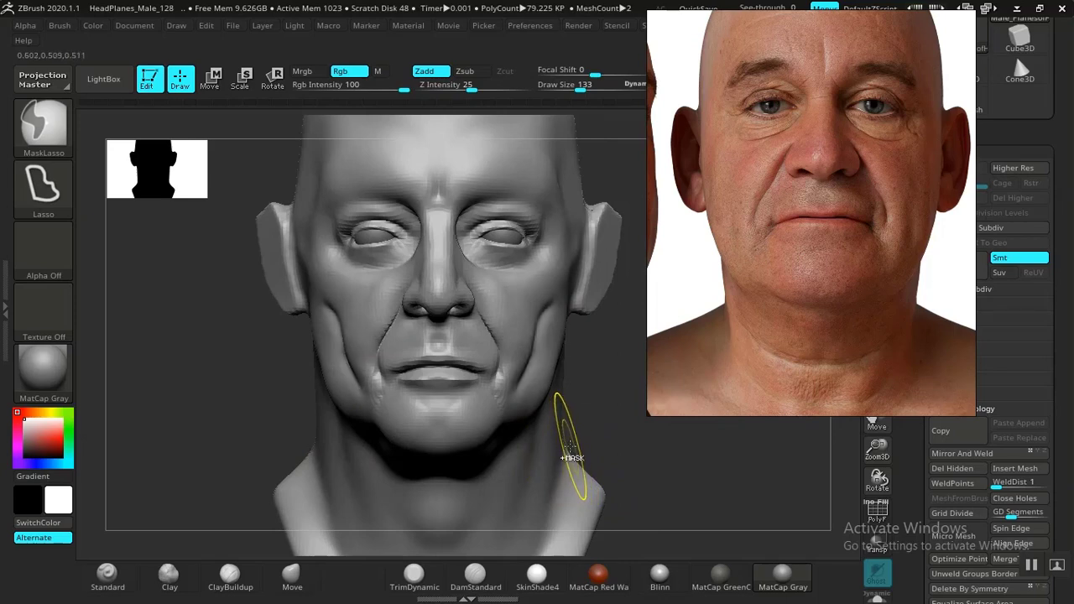
pyautogui.hotkey('ctrl', 'z')
pyautogui.moveTo(610, 424)
pyautogui.keyDown('alt'); pyautogui.mouseDown()
pyautogui.moveTo(619, 459)
pyautogui.moveTo(571, 504)
pyautogui.moveTo(571, 458)
pyautogui.moveTo(638, 467)
pyautogui.moveTo(574, 484)
pyautogui.moveTo(602, 489)
pyautogui.moveTo(605, 503)
pyautogui.mouseUp(); pyautogui.keyUp('alt')
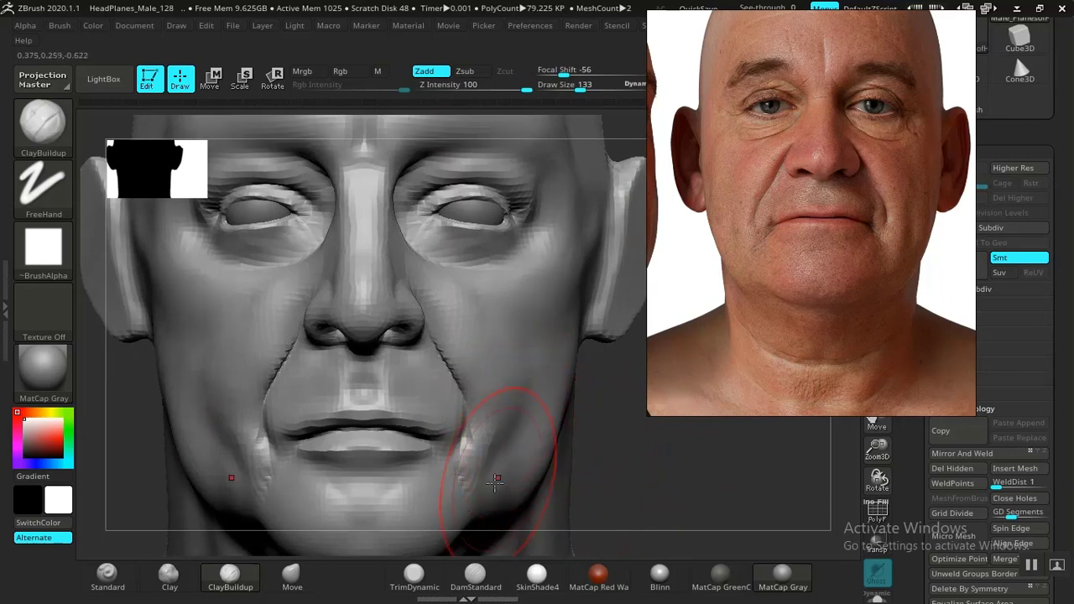
# Step: Carve a fresh symmetrical groove down each cheek with DamStandard at Z Intensity 22 and draw size 133, discarding the newer undo history
pyautogui.click(475, 577)
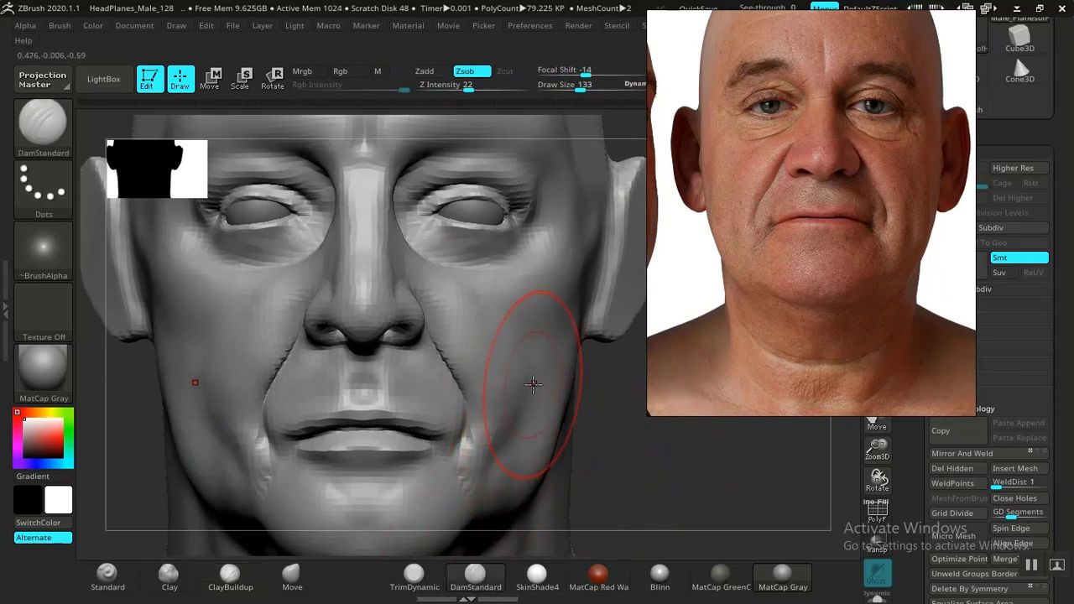
pyautogui.moveTo(533, 384); pyautogui.dragTo(494, 496)
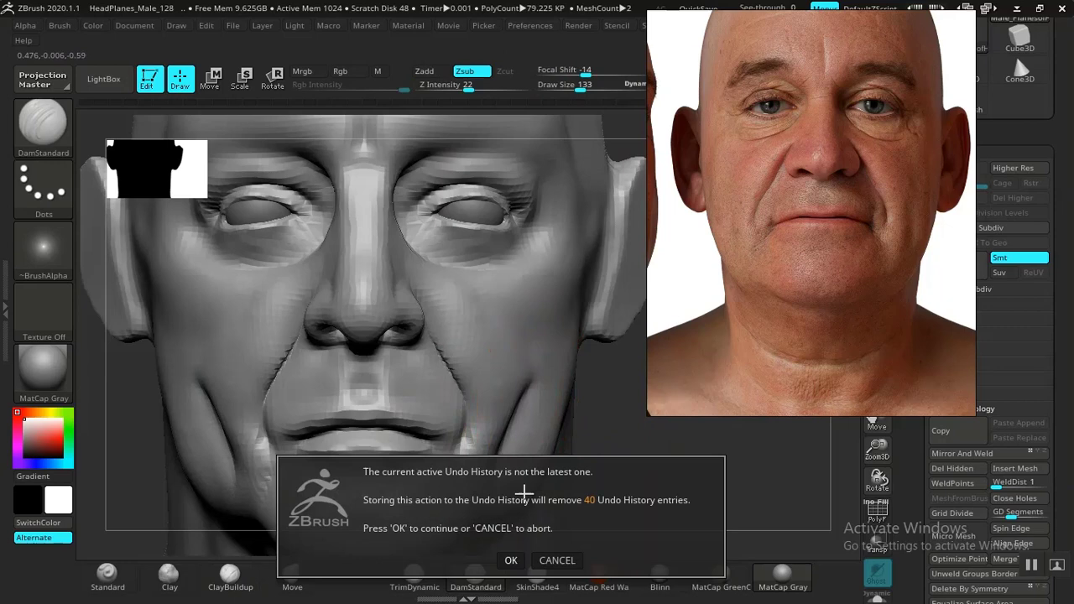
pyautogui.click(514, 560)
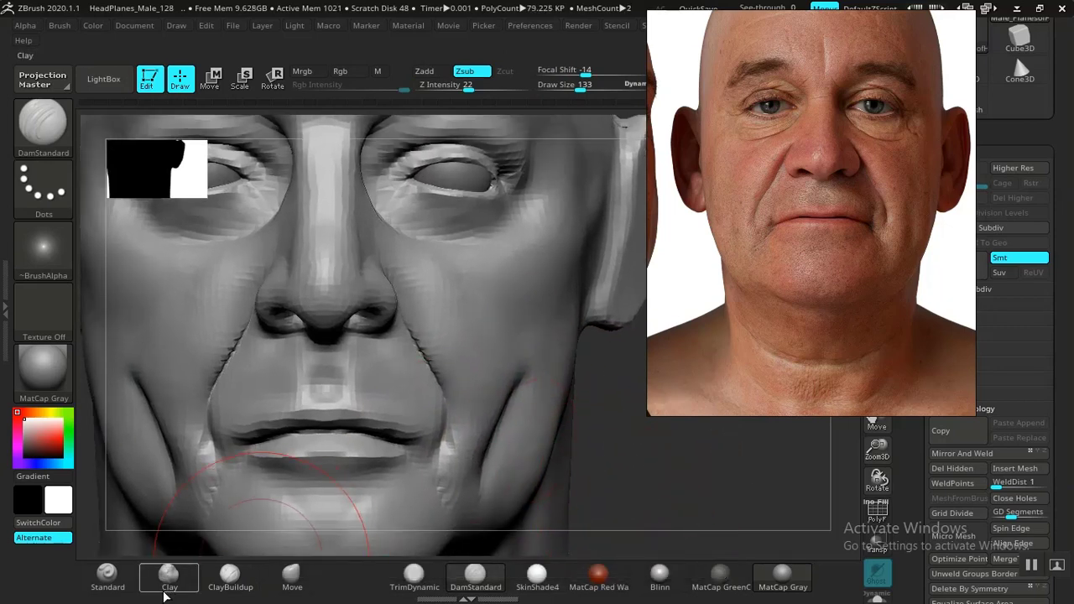
# Step: Build up the flesh between the mouth corners and cheek grooves with Clay at Z Intensity 50, and smooth it at Z Intensity 14
pyautogui.click(168, 578)
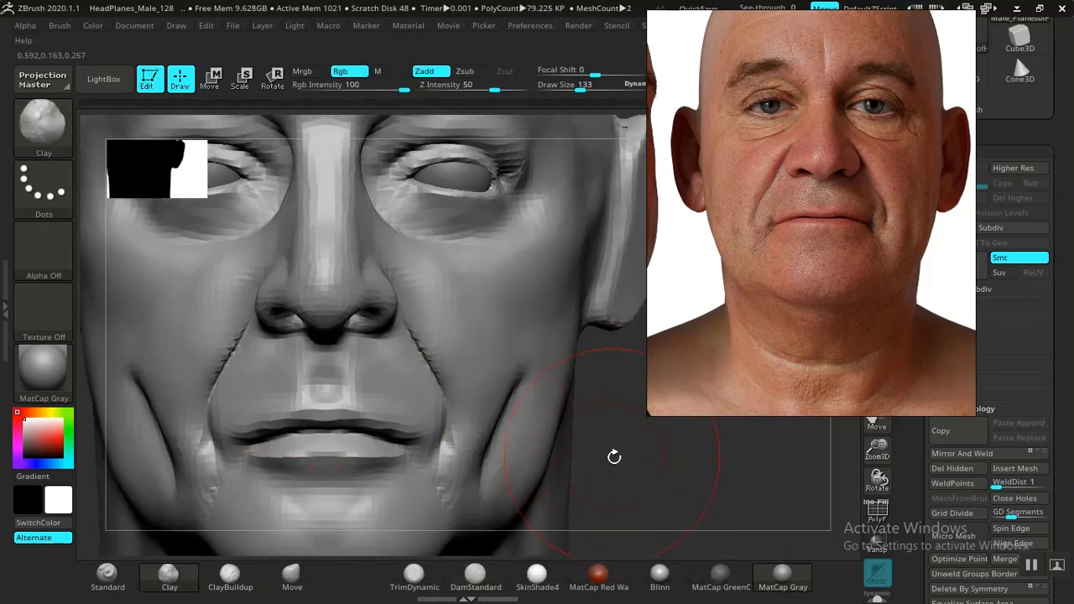
pyautogui.keyDown('alt'); pyautogui.moveTo(615, 457); pyautogui.dragTo(598, 436); pyautogui.keyUp('alt')
pyautogui.moveTo(470, 427)
pyautogui.mouseDown()
pyautogui.moveTo(439, 468)
pyautogui.moveTo(470, 477)
pyautogui.moveTo(467, 469)
pyautogui.moveTo(473, 502)
pyautogui.moveTo(468, 448)
pyautogui.moveTo(516, 380)
pyautogui.moveTo(464, 458)
pyautogui.mouseUp()
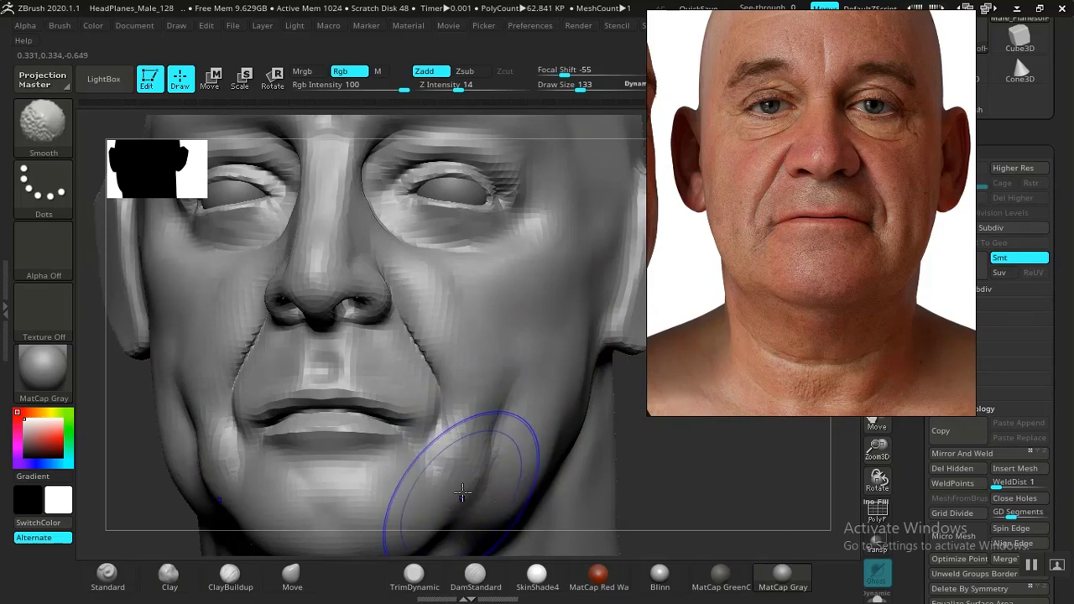
pyautogui.keyDown('shift'); pyautogui.moveTo(696, 508); pyautogui.dragTo(685, 522); pyautogui.keyUp('shift')
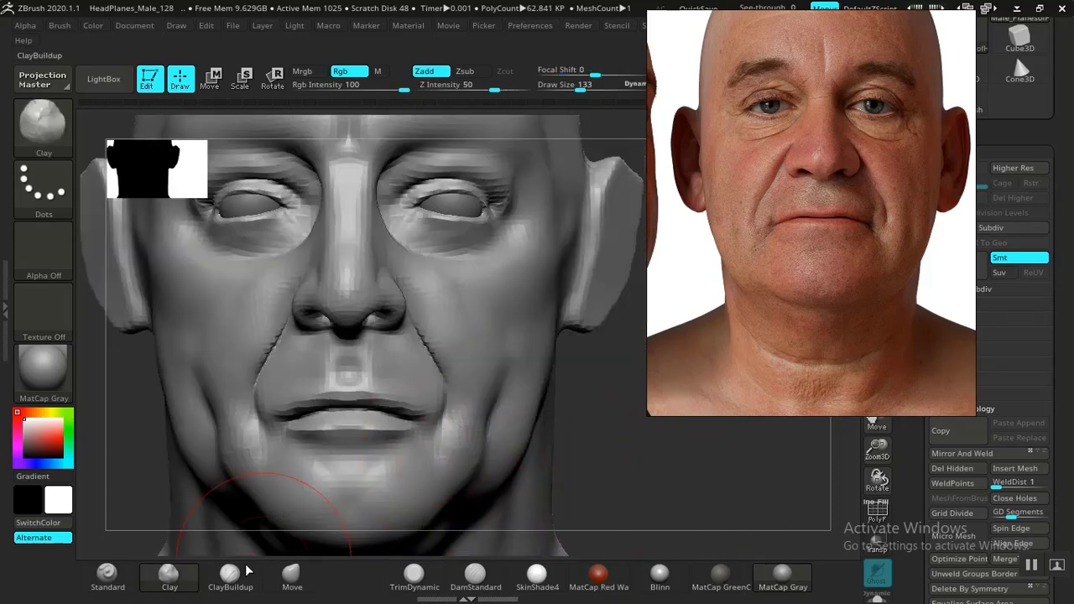
# Step: Carve the creases below the mouth corners with DamStandard at Z Intensity 22, and smooth the cheeks beside them
pyautogui.click(463, 579)
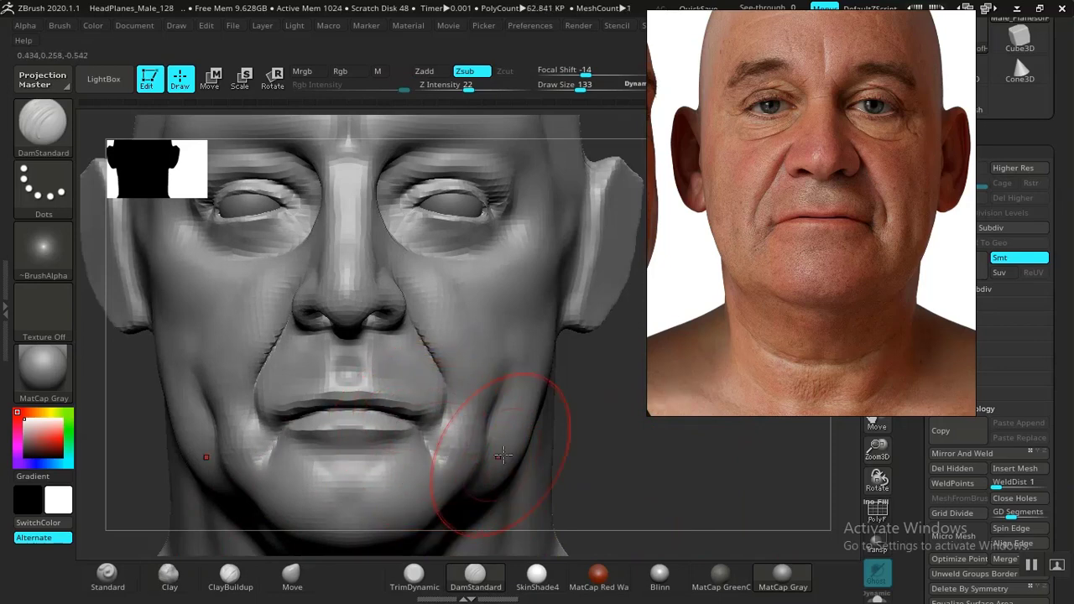
pyautogui.keyDown('alt'); pyautogui.moveTo(616, 481); pyautogui.dragTo(585, 480); pyautogui.keyUp('alt')
pyautogui.moveTo(451, 429)
pyautogui.keyDown('shift'); pyautogui.mouseDown()
pyautogui.moveTo(444, 456)
pyautogui.moveTo(448, 438)
pyautogui.mouseUp(); pyautogui.keyUp('shift')
pyautogui.moveTo(650, 490)
pyautogui.keyDown('alt'); pyautogui.mouseDown()
pyautogui.moveTo(600, 420)
pyautogui.moveTo(674, 533)
pyautogui.moveTo(686, 445)
pyautogui.moveTo(669, 472)
pyautogui.moveTo(608, 453)
pyautogui.mouseUp(); pyautogui.keyUp('alt')
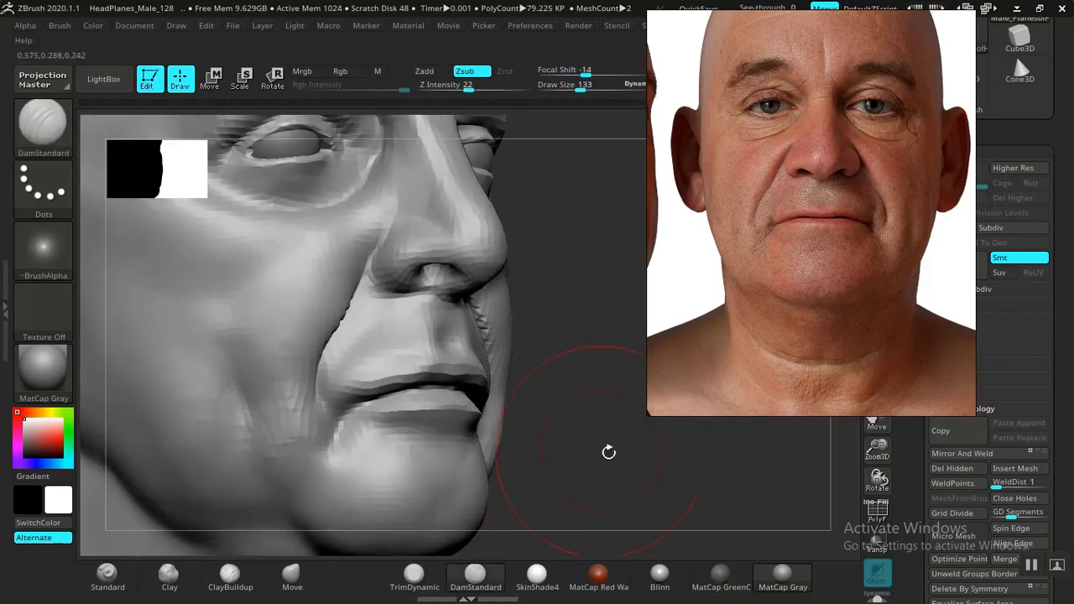
pyautogui.moveTo(281, 410)
pyautogui.keyDown('shift'); pyautogui.mouseDown()
pyautogui.moveTo(326, 482)
pyautogui.moveTo(324, 471)
pyautogui.mouseUp(); pyautogui.keyUp('shift')
pyautogui.moveTo(671, 475)
pyautogui.keyDown('alt'); pyautogui.mouseDown()
pyautogui.moveTo(583, 446)
pyautogui.moveTo(614, 444)
pyautogui.moveTo(613, 511)
pyautogui.moveTo(598, 515)
pyautogui.moveTo(614, 463)
pyautogui.moveTo(675, 474)
pyautogui.moveTo(693, 513)
pyautogui.mouseUp(); pyautogui.keyUp('alt')
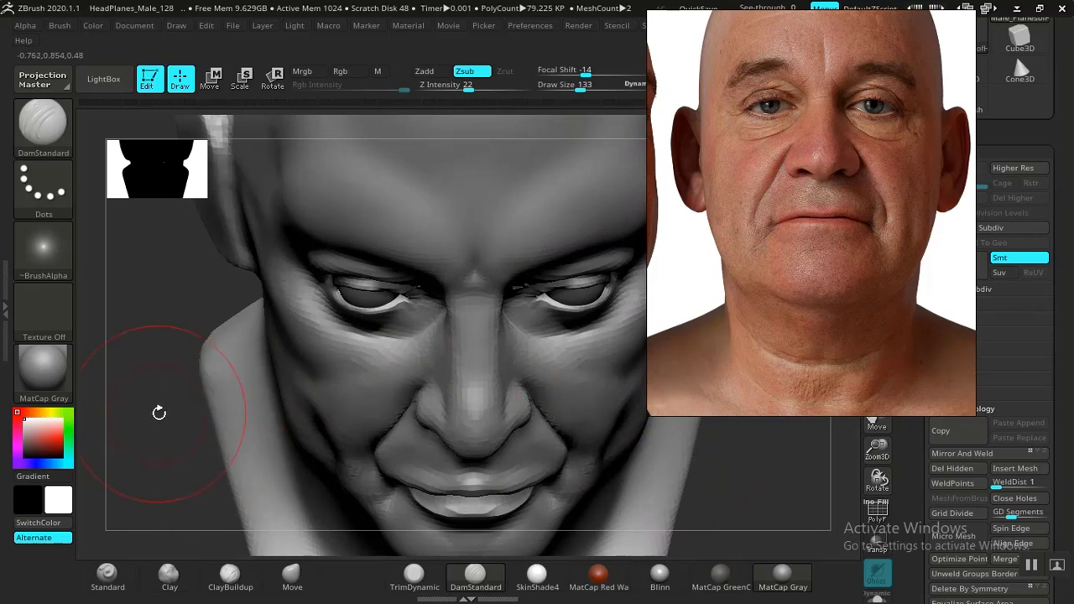
# Step: Examine the eye area, cheeks and mouth from above, in profile and from the front against the reference photo
pyautogui.moveTo(159, 413)
pyautogui.mouseDown()
pyautogui.moveTo(185, 456)
pyautogui.moveTo(148, 467)
pyautogui.moveTo(307, 557)
pyautogui.mouseUp()
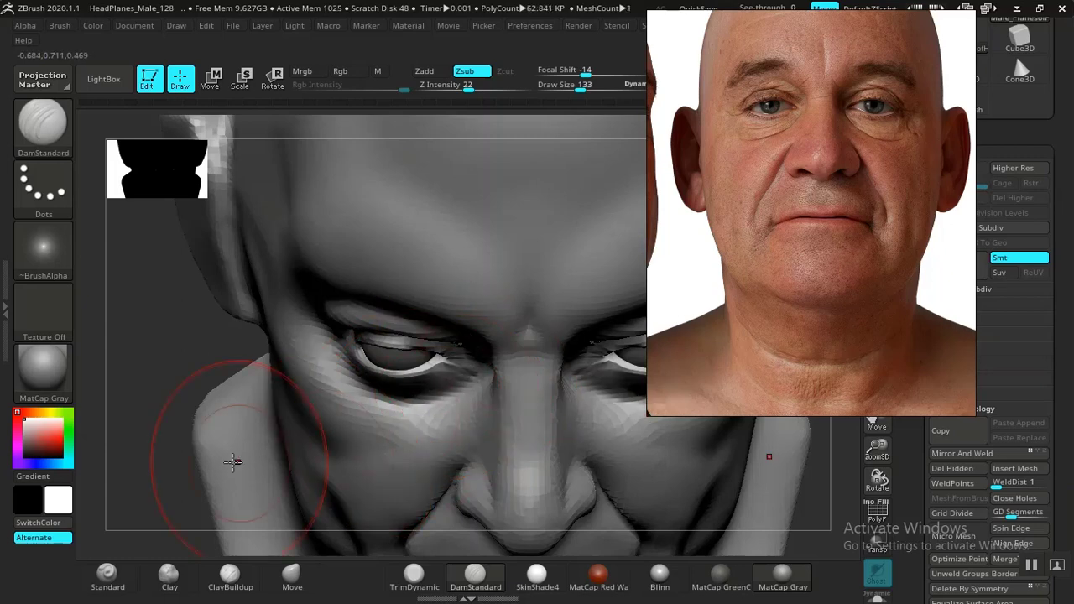
pyautogui.moveTo(153, 380)
pyautogui.keyDown('alt'); pyautogui.mouseDown()
pyautogui.moveTo(113, 245)
pyautogui.moveTo(113, 205)
pyautogui.mouseUp(); pyautogui.keyUp('alt')
pyautogui.moveTo(218, 383)
pyautogui.mouseDown()
pyautogui.moveTo(216, 322)
pyautogui.moveTo(280, 435)
pyautogui.moveTo(297, 434)
pyautogui.moveTo(285, 437)
pyautogui.mouseUp()
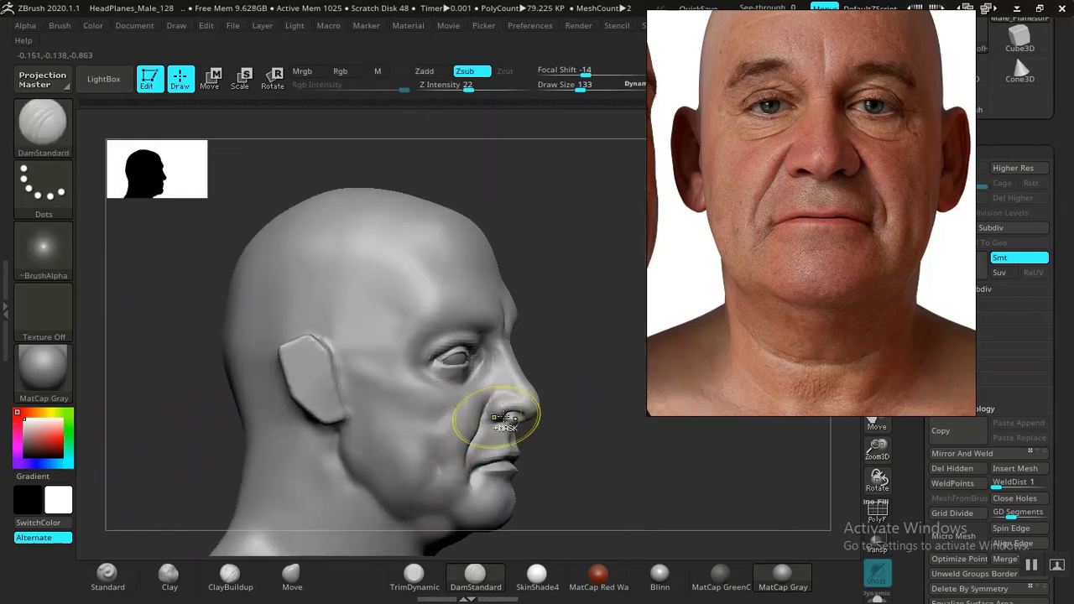
pyautogui.press('ctrl')
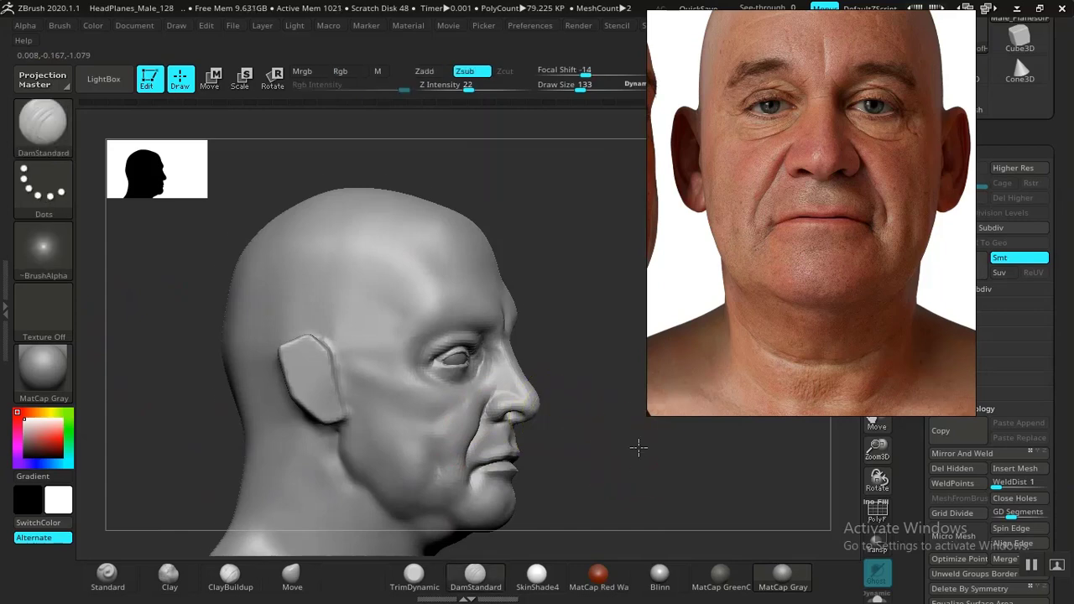
pyautogui.moveTo(641, 446)
pyautogui.keyDown('alt'); pyautogui.mouseDown()
pyautogui.moveTo(658, 546)
pyautogui.moveTo(705, 470)
pyautogui.moveTo(679, 460)
pyautogui.moveTo(520, 458)
pyautogui.mouseUp(); pyautogui.keyUp('alt')
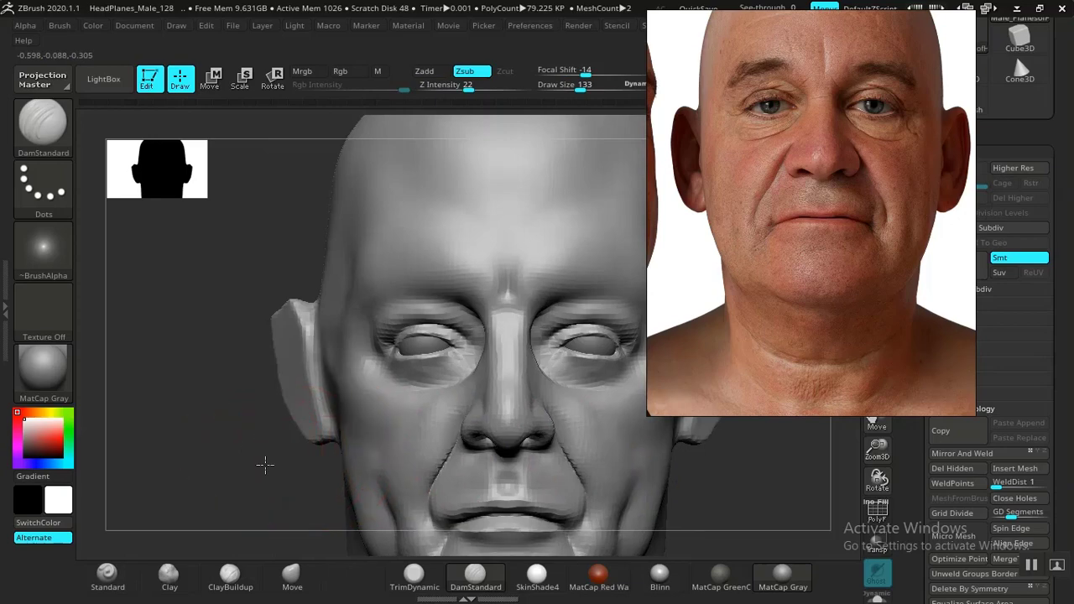
pyautogui.keyDown('alt'); pyautogui.moveTo(264, 465); pyautogui.dragTo(298, 479); pyautogui.keyUp('alt')
pyautogui.moveTo(298, 479); pyautogui.dragTo(479, 333, button='right')
pyautogui.moveTo(479, 333)
pyautogui.keyDown('shift'); pyautogui.mouseDown()
pyautogui.moveTo(496, 327)
pyautogui.moveTo(492, 344)
pyautogui.mouseUp(); pyautogui.keyUp('shift')
pyautogui.keyDown('shift'); pyautogui.moveTo(758, 489); pyautogui.dragTo(733, 488); pyautogui.keyUp('shift')
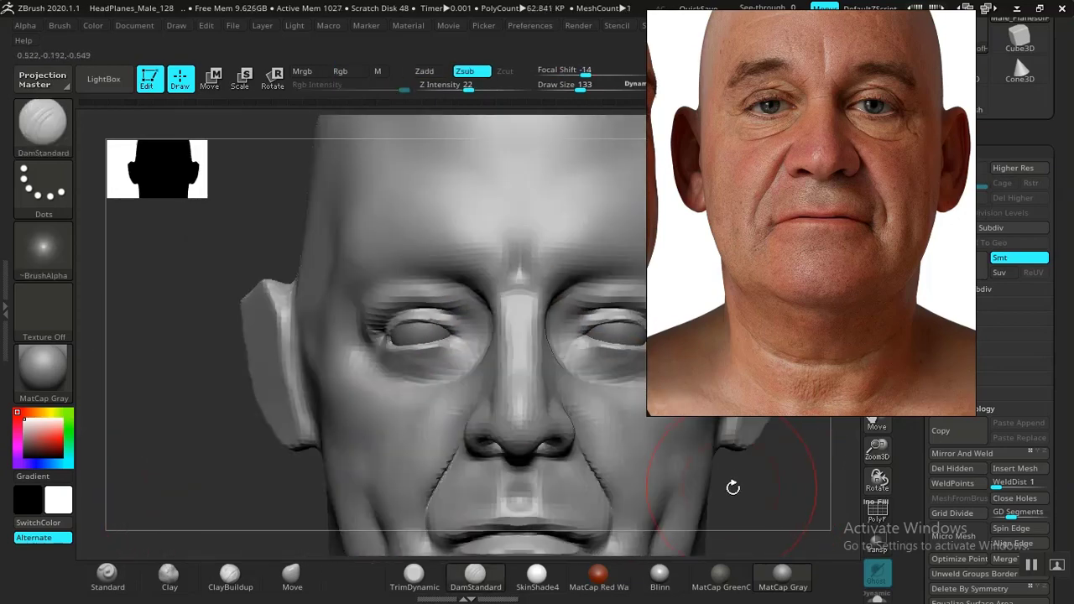
pyautogui.keyDown('alt'); pyautogui.moveTo(237, 478); pyautogui.dragTo(180, 380); pyautogui.keyUp('alt')
pyautogui.keyDown('alt'); pyautogui.moveTo(230, 415); pyautogui.dragTo(327, 481); pyautogui.keyUp('alt')
pyautogui.moveTo(327, 481); pyautogui.dragTo(361, 437, button='right')
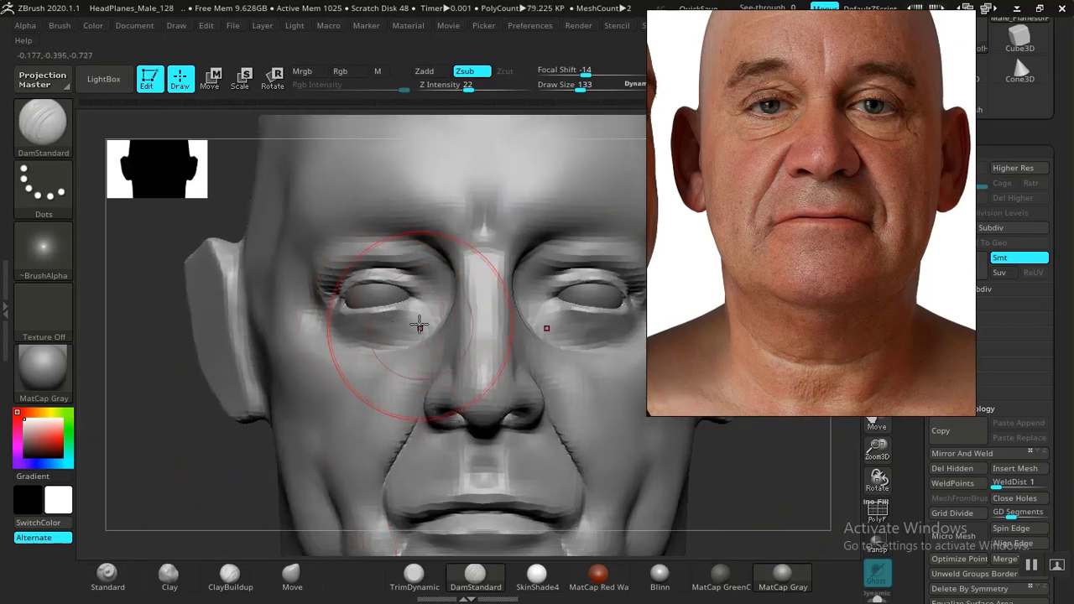
# Step: Nudge the eyelids and eye corners into shape with the Move brush at Z Intensity 51 and draw size 89
pyautogui.click(292, 573)
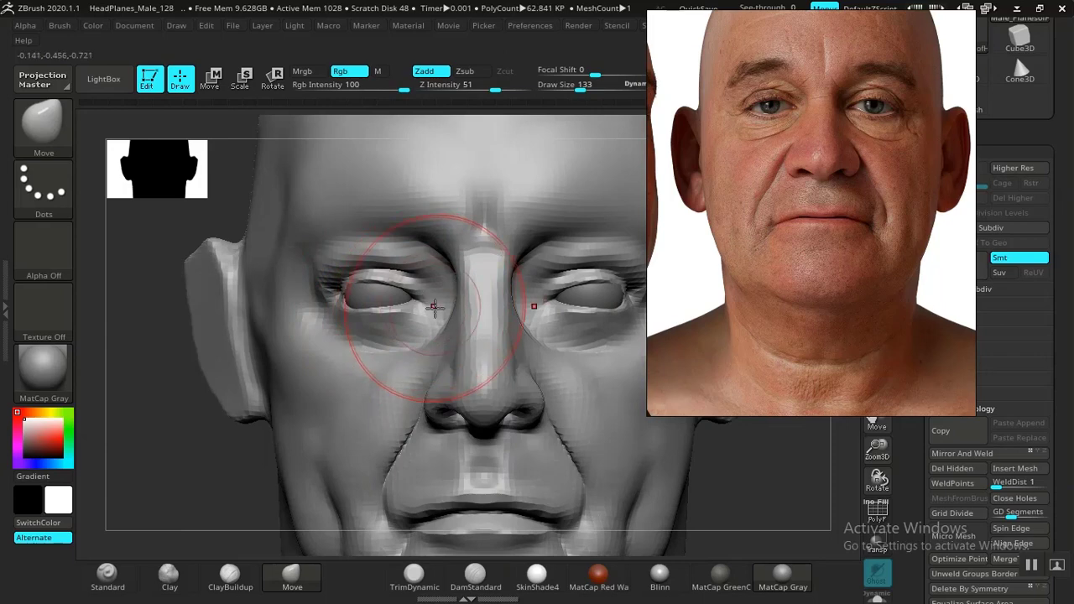
pyautogui.moveTo(753, 487)
pyautogui.keyDown('alt'); pyautogui.mouseDown()
pyautogui.moveTo(661, 427)
pyautogui.moveTo(713, 474)
pyautogui.mouseUp(); pyautogui.keyUp('alt')
pyautogui.press('ctrl')
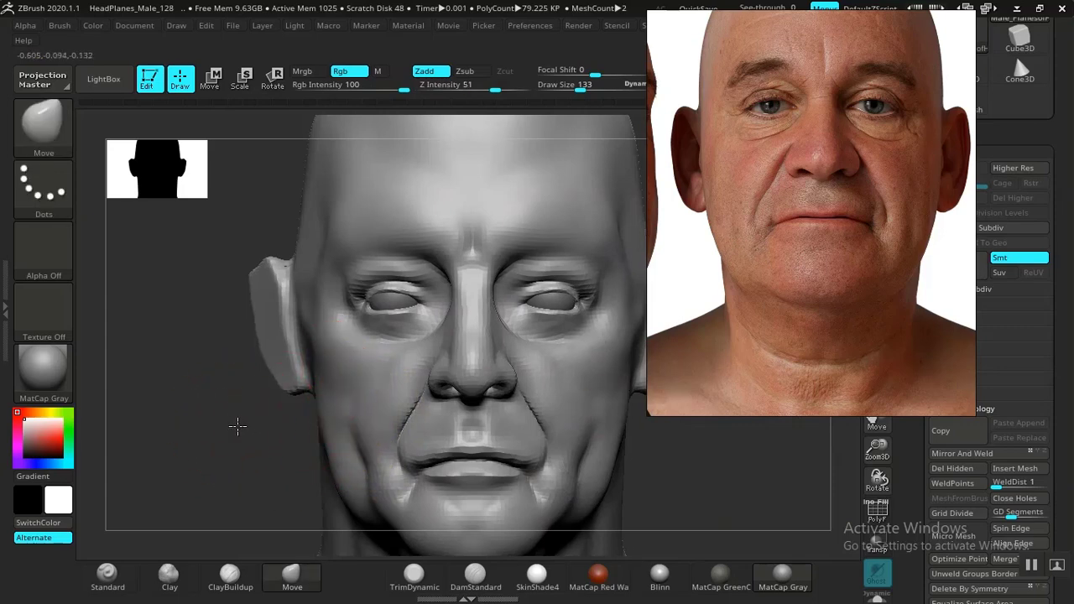
pyautogui.keyDown('alt'); pyautogui.moveTo(235, 426); pyautogui.dragTo(328, 438); pyautogui.keyUp('alt')
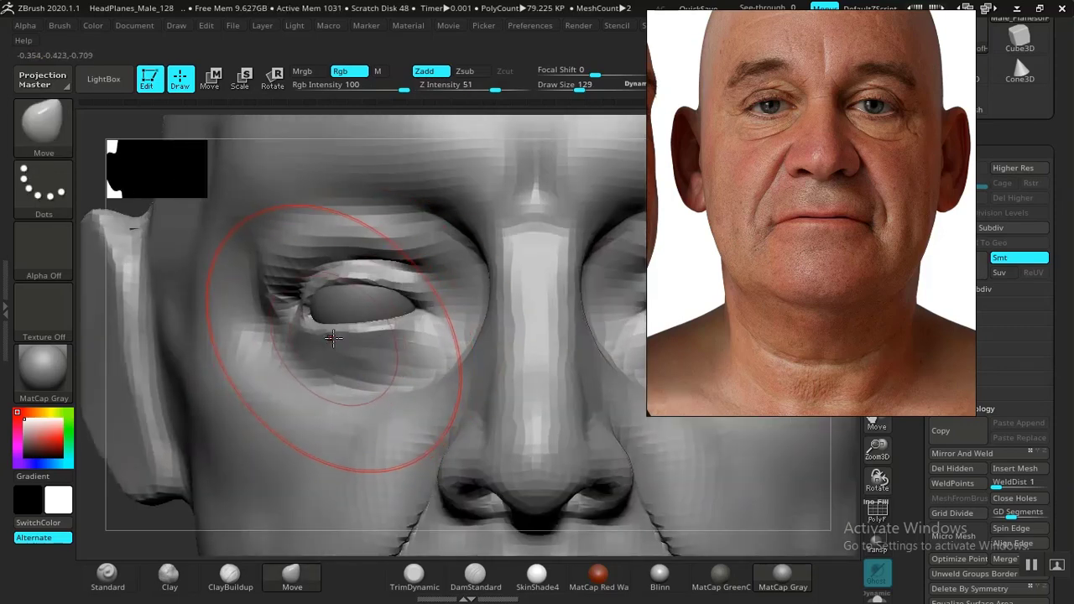
pyautogui.press('[')
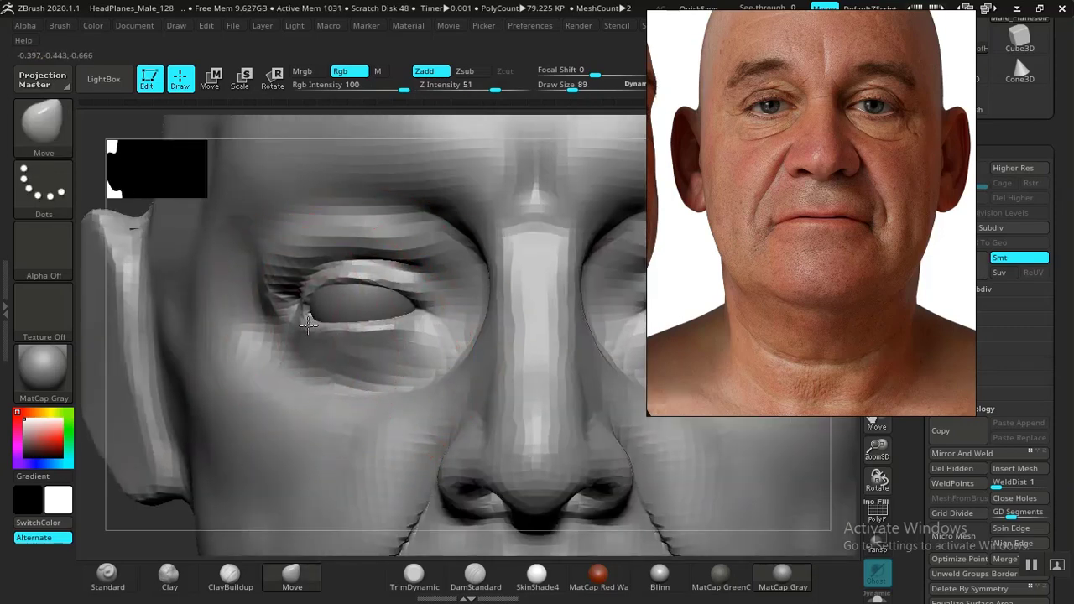
pyautogui.hotkey('ctrl', 'z')
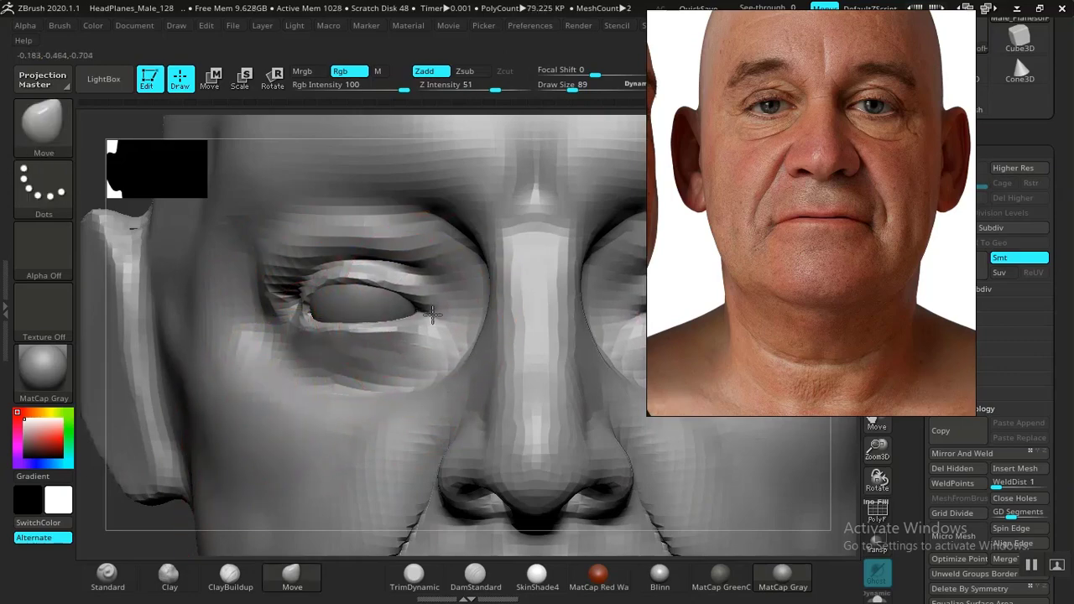
# Step: Lasso-mask a band across both cheeks up to the lower eyelids, redoing the first attempt, and invert the mask
pyautogui.moveTo(132, 529)
pyautogui.mouseDown()
pyautogui.moveTo(175, 522)
pyautogui.moveTo(144, 537)
pyautogui.moveTo(183, 475)
pyautogui.moveTo(215, 473)
pyautogui.mouseUp()
pyautogui.moveTo(685, 463); pyautogui.dragTo(621, 462)
pyautogui.moveTo(219, 401)
pyautogui.keyDown('ctrl'); pyautogui.mouseDown()
pyautogui.moveTo(505, 370)
pyautogui.moveTo(380, 304)
pyautogui.mouseUp(); pyautogui.keyUp('ctrl')
pyautogui.hotkey('ctrl', 'z')
pyautogui.moveTo(277, 407)
pyautogui.keyDown('ctrl'); pyautogui.mouseDown()
pyautogui.moveTo(294, 399)
pyautogui.moveTo(294, 317)
pyautogui.moveTo(264, 320)
pyautogui.mouseUp(); pyautogui.keyUp('ctrl')
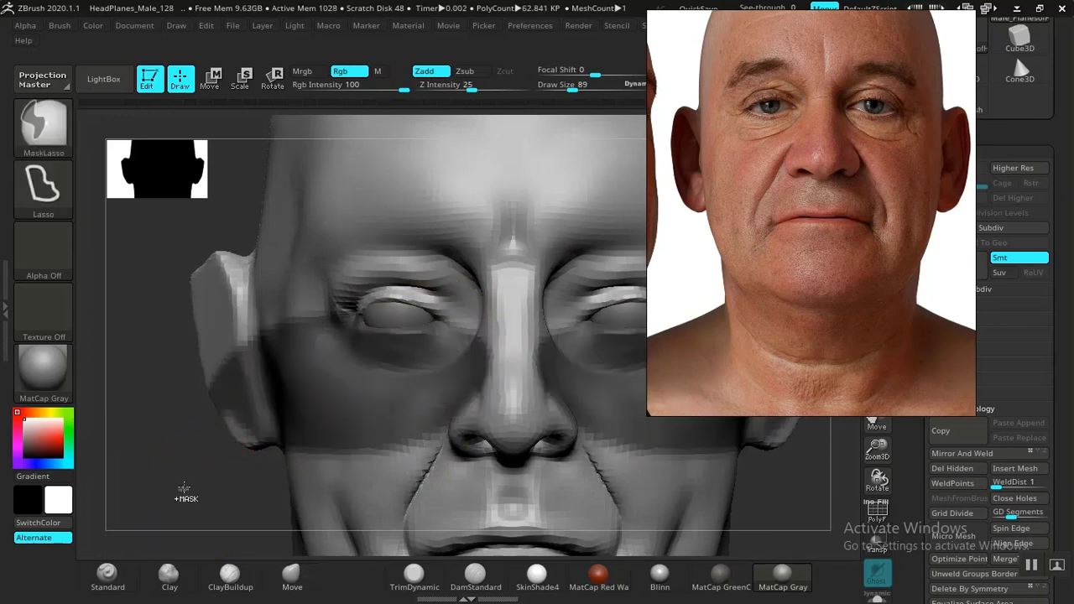
pyautogui.keyDown('ctrl'); pyautogui.click(182, 492); pyautogui.keyUp('ctrl')
# Step: Carve the contour around the bags under the eyes with DamStandard at Z Intensity 22 and draw size 85
pyautogui.moveTo(182, 492); pyautogui.dragTo(273, 490)
pyautogui.moveTo(675, 484)
pyautogui.keyDown('alt'); pyautogui.mouseDown()
pyautogui.moveTo(578, 518)
pyautogui.moveTo(638, 478)
pyautogui.mouseUp(); pyautogui.keyUp('alt')
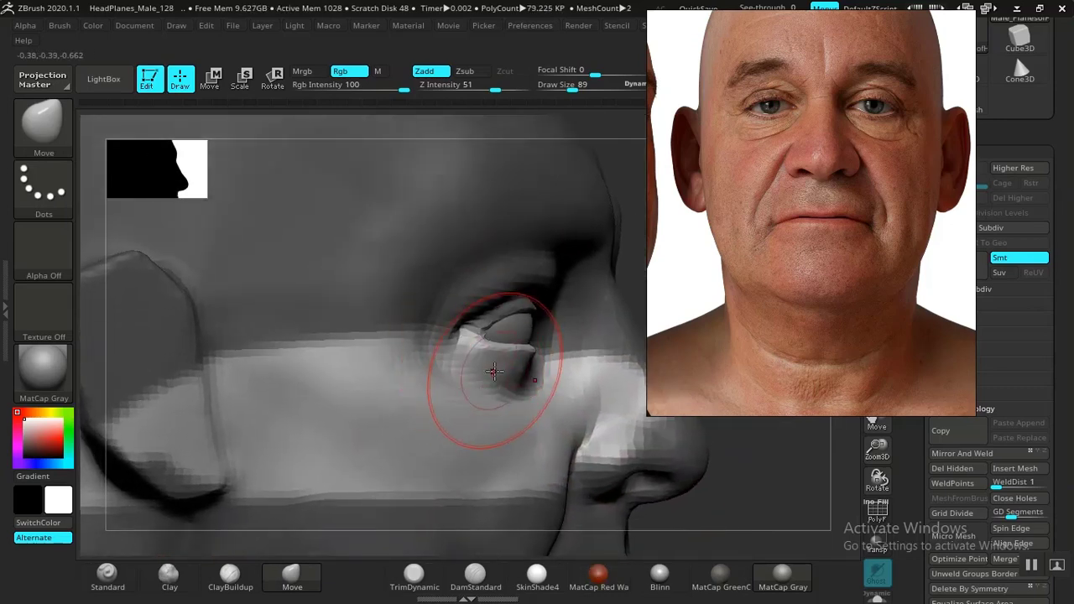
pyautogui.click(475, 578)
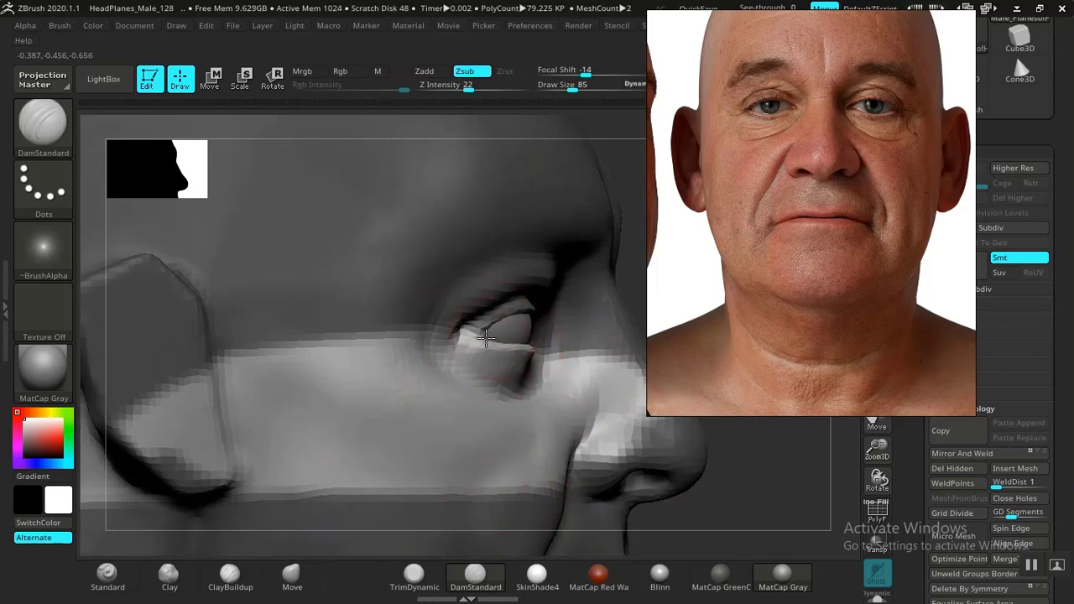
pyautogui.moveTo(697, 491); pyautogui.dragTo(653, 503)
pyautogui.moveTo(258, 497); pyautogui.dragTo(319, 491)
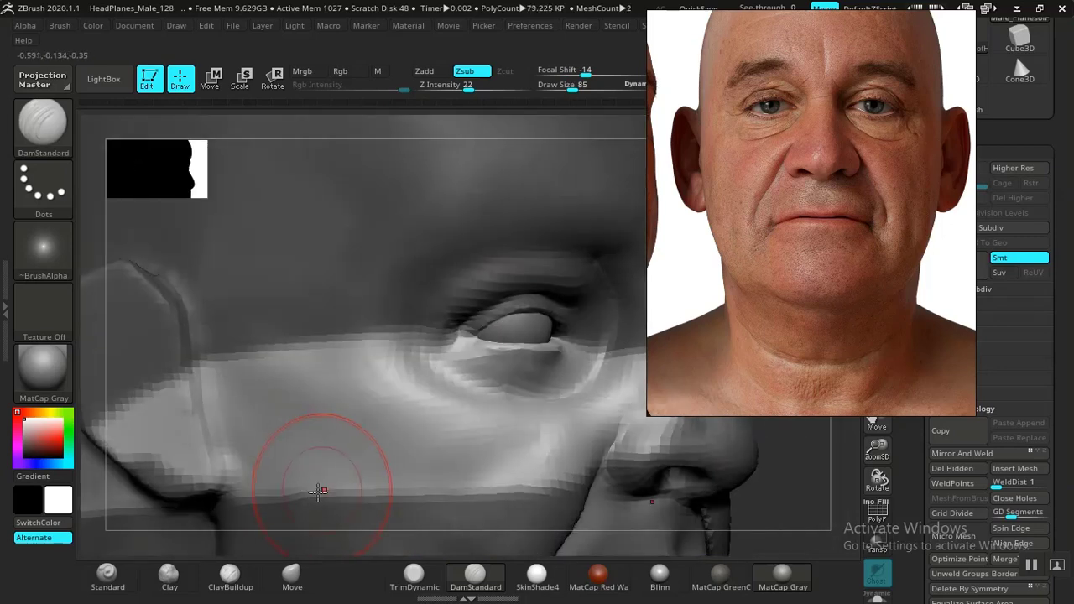
# Step: Undo the Clay trial stroke under the eye and refine the lower lid with Standard at Z Intensity 8
pyautogui.click(169, 578)
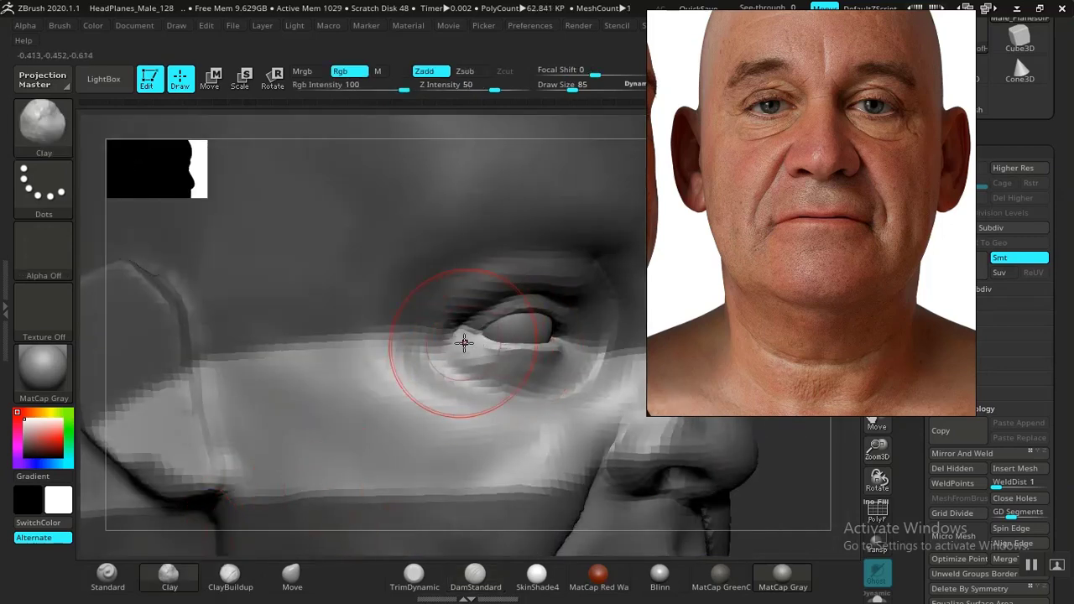
pyautogui.hotkey('ctrl', 'z')
pyautogui.click(107, 577)
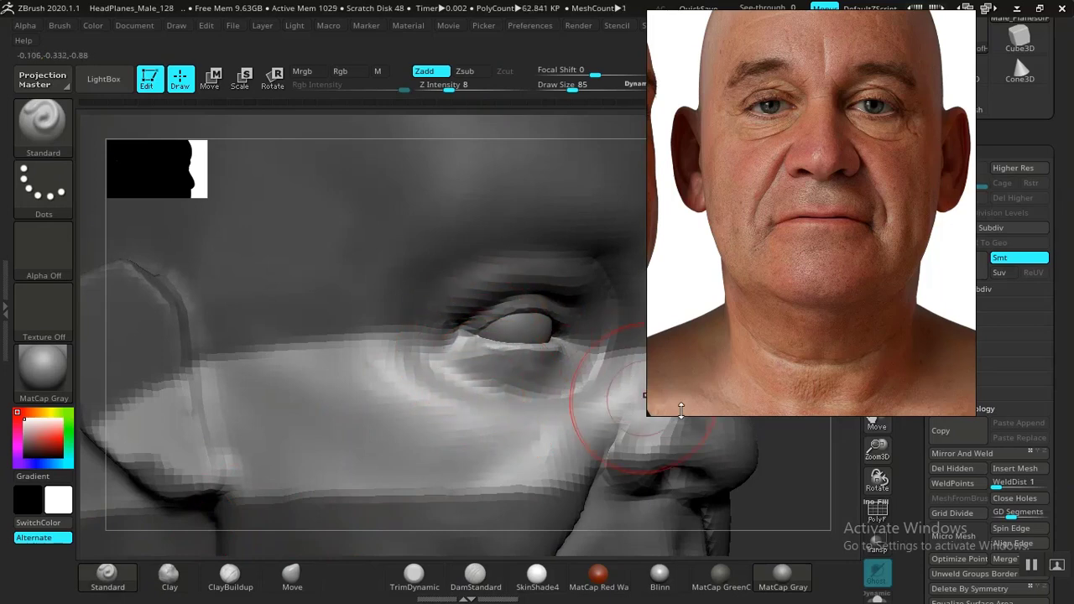
pyautogui.keyDown('alt'); pyautogui.moveTo(747, 447); pyautogui.dragTo(248, 488); pyautogui.keyUp('alt')
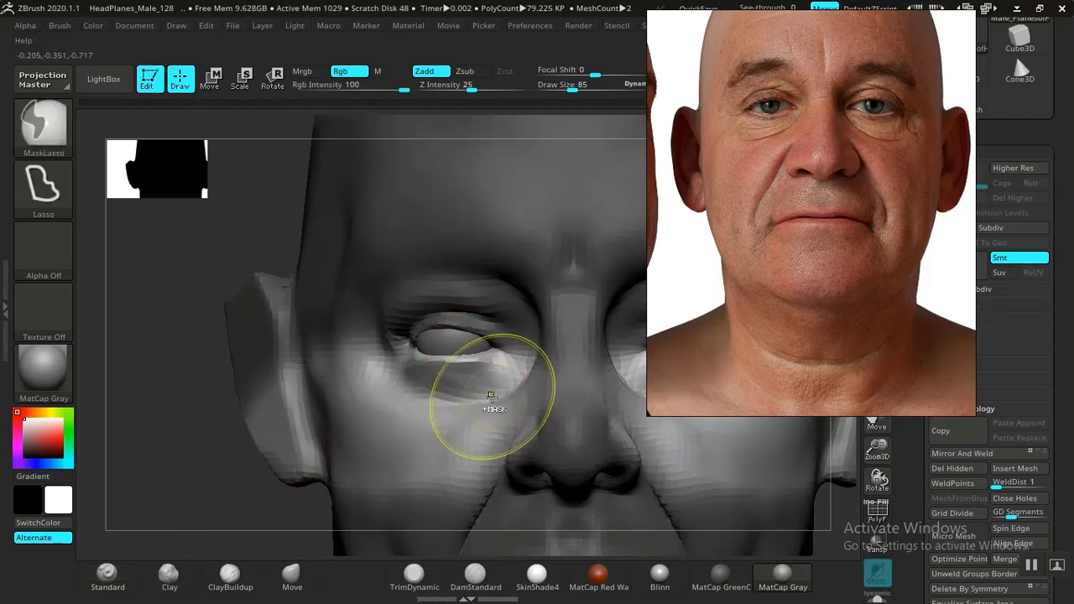
# Step: Reshape the lower eyelids with Move at Z Intensity 51 and draw size 85, and adjust the upper lids with the mask inverted
pyautogui.click(292, 575)
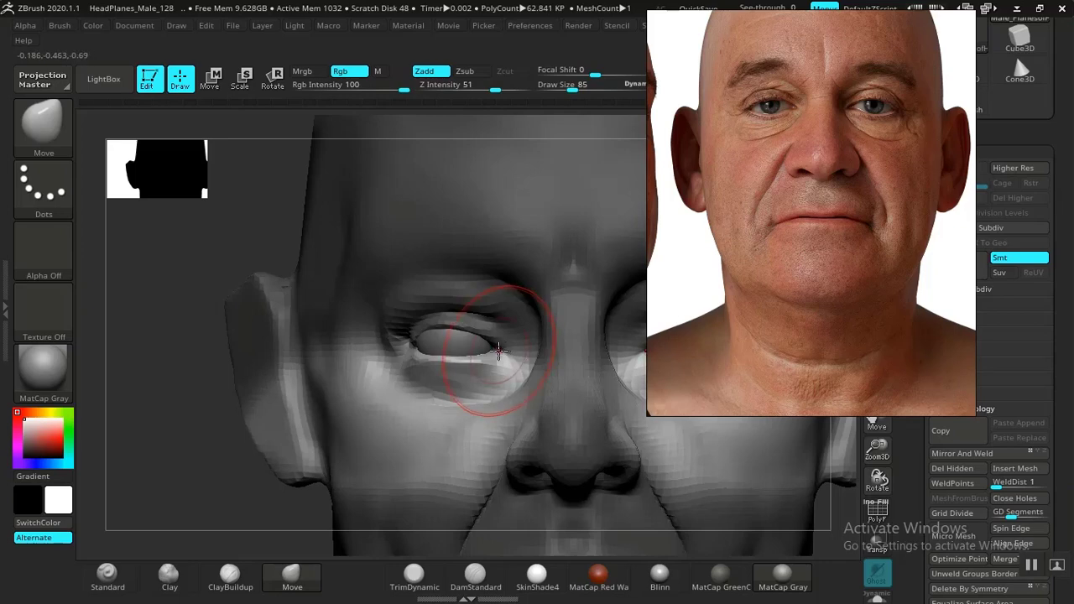
pyautogui.moveTo(205, 489); pyautogui.dragTo(348, 395)
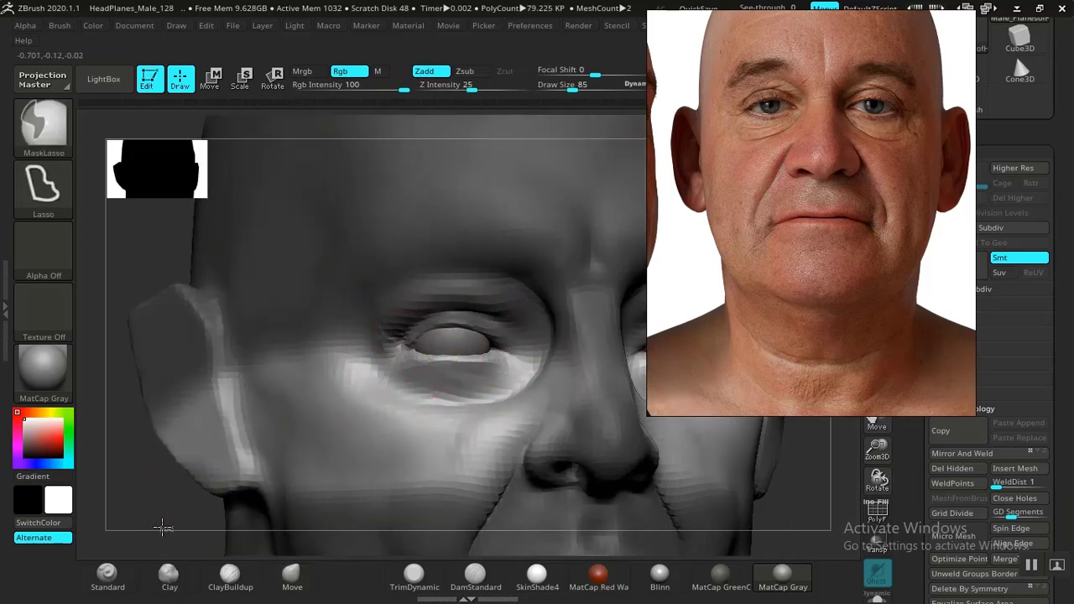
pyautogui.moveTo(163, 523); pyautogui.dragTo(252, 470)
pyautogui.moveTo(461, 313); pyautogui.dragTo(467, 326)
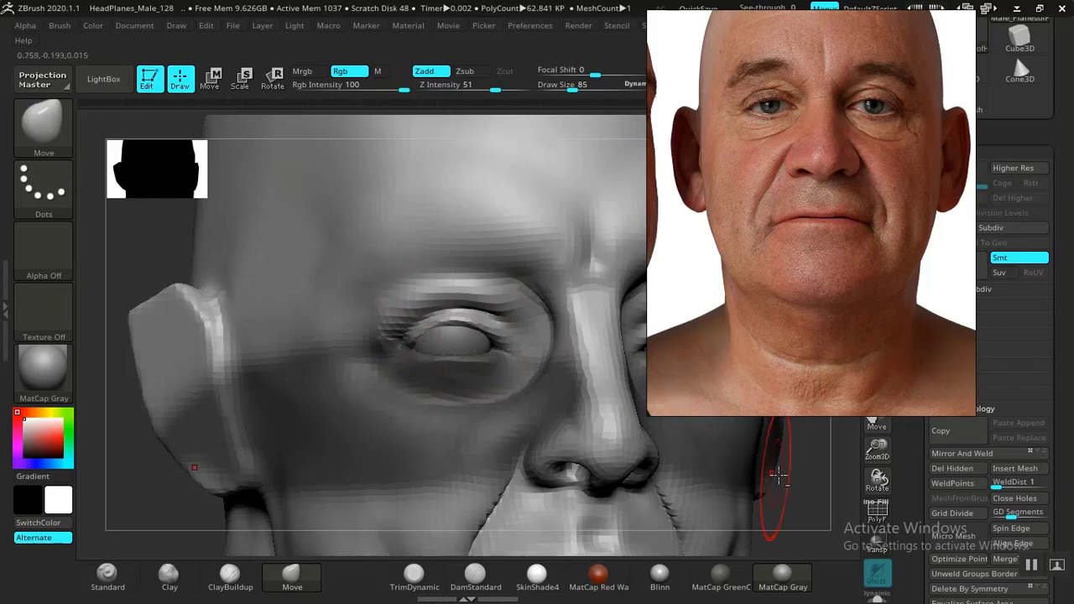
# Step: Undo the last change around the eyes and clear the mask across the cheeks
pyautogui.press('f')
pyautogui.moveTo(638, 419); pyautogui.dragTo(636, 546)
pyautogui.moveTo(242, 455)
pyautogui.mouseDown()
pyautogui.moveTo(297, 345)
pyautogui.moveTo(281, 425)
pyautogui.mouseUp()
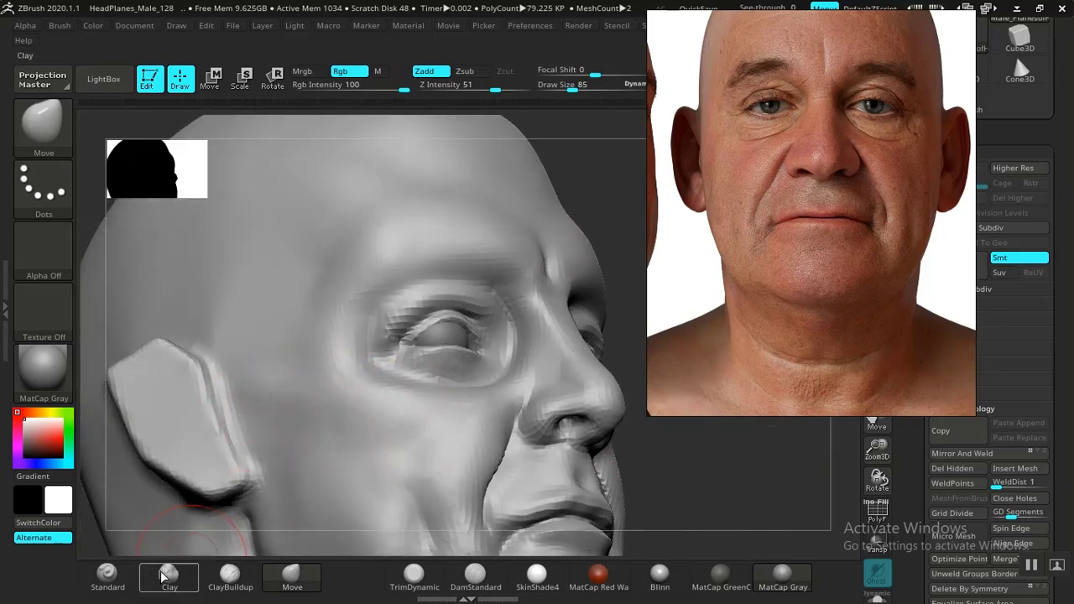
pyautogui.hotkey('ctrl', 'z')
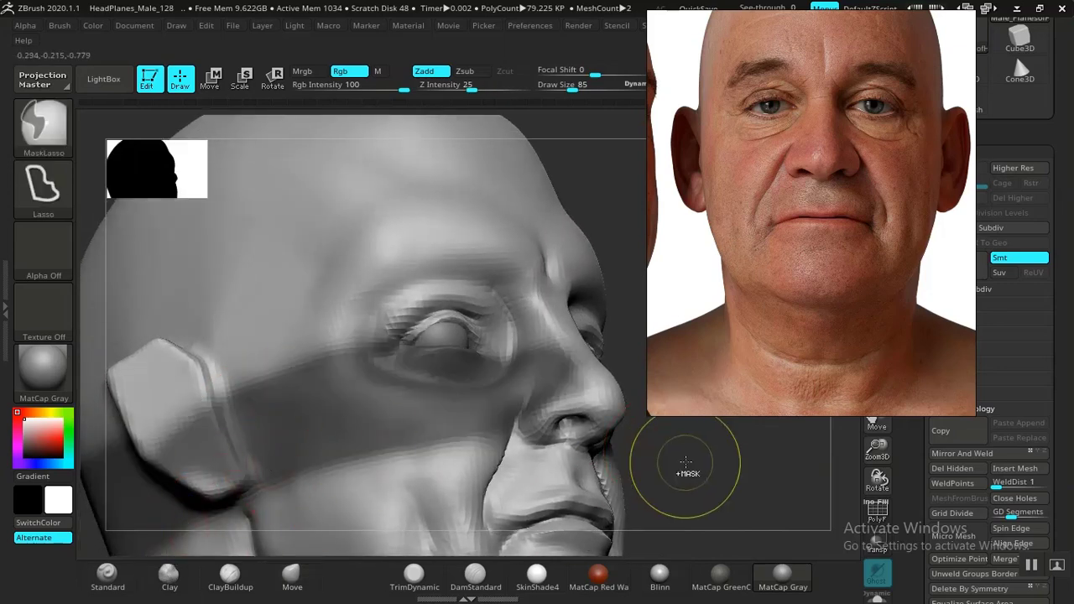
pyautogui.keyDown('ctrl'); pyautogui.click(689, 474); pyautogui.keyUp('ctrl')
pyautogui.keyDown('ctrl'); pyautogui.moveTo(691, 508); pyautogui.dragTo(721, 535); pyautogui.keyUp('ctrl')
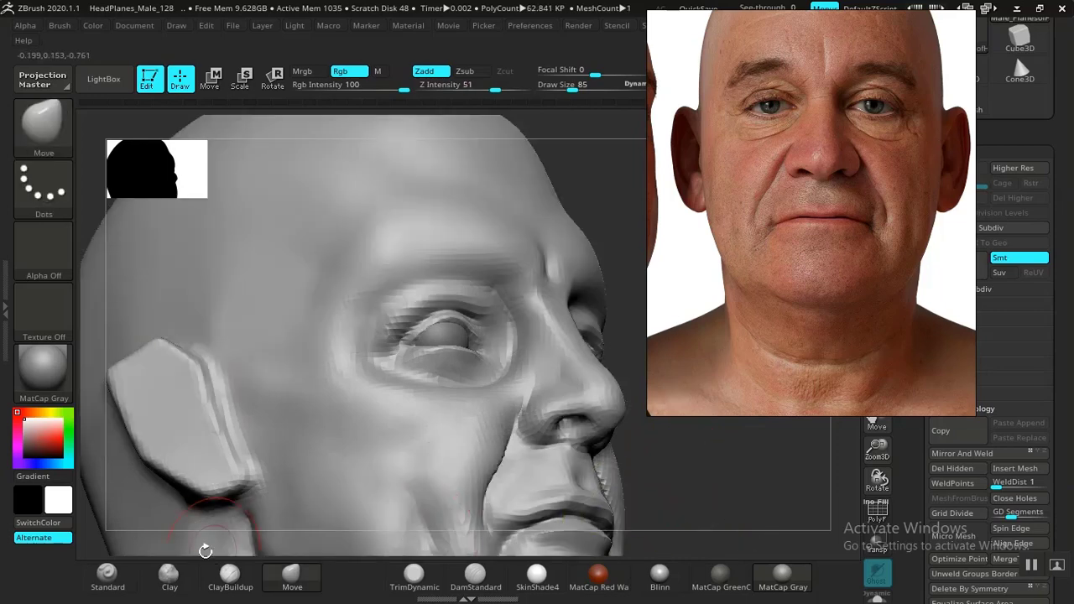
# Step: Refine the eyelid edges near the outer eye corners with Standard at Z Intensity 8 and draw size 61
pyautogui.click(107, 576)
pyautogui.scroll(5, 453, 331)
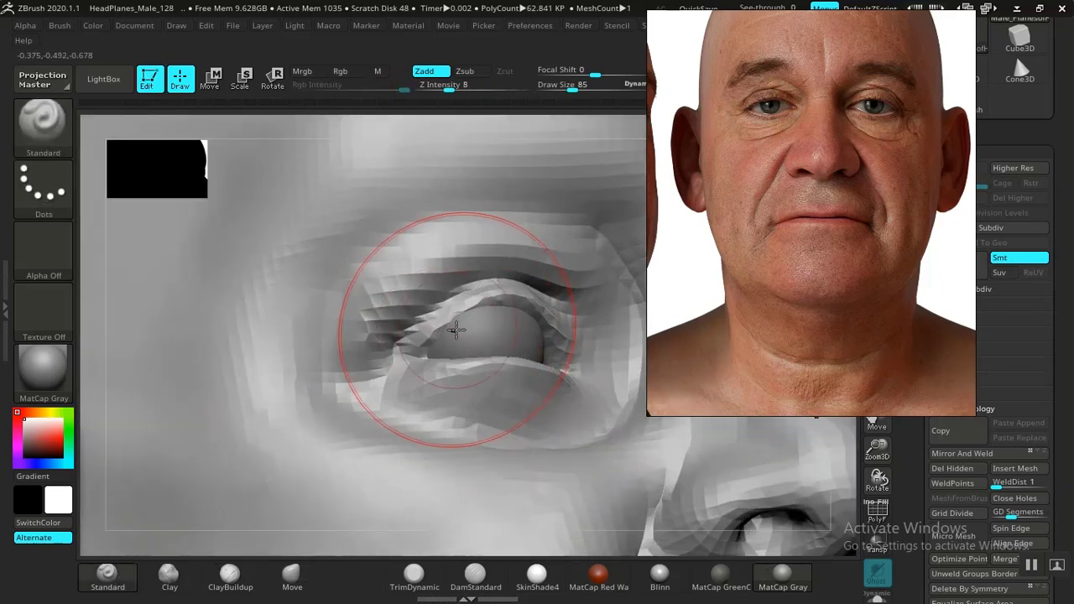
pyautogui.press('[')
pyautogui.press('[')
pyautogui.press('[')
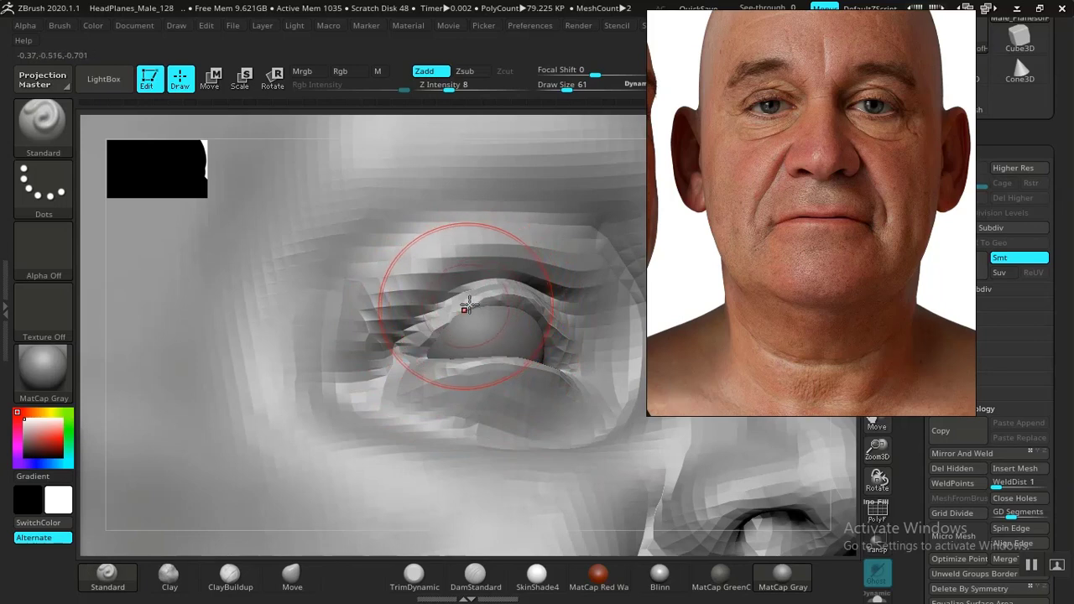
pyautogui.moveTo(431, 332)
pyautogui.mouseDown()
pyautogui.moveTo(415, 338)
pyautogui.moveTo(438, 366)
pyautogui.mouseUp()
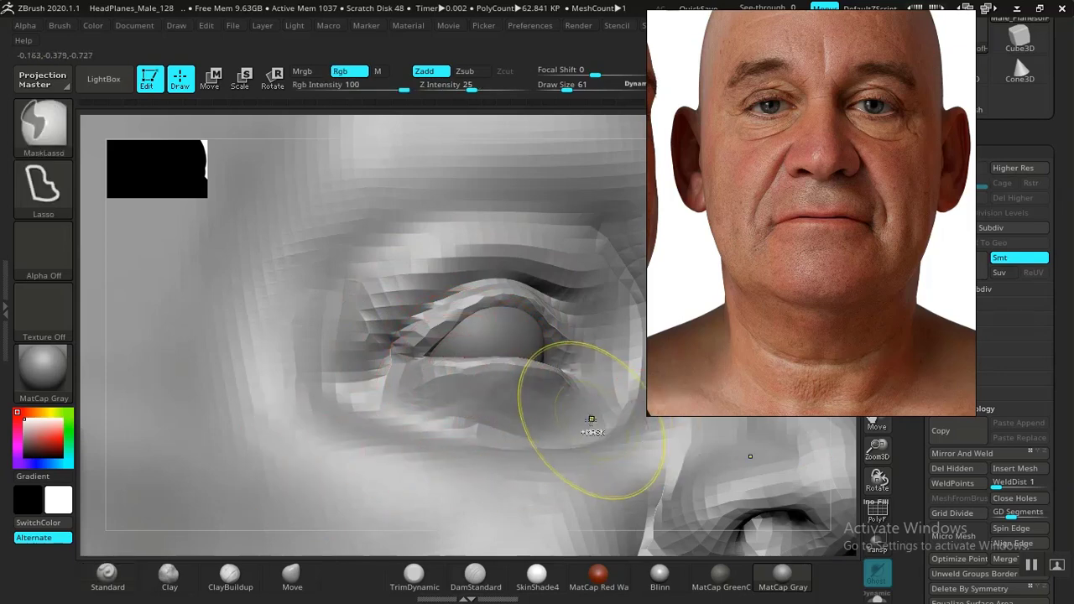
# Step: Adjust the curve of the lower eyelids as seen from above with Move at Z Intensity 51 and draw size 61
pyautogui.press('f')
pyautogui.keyDown('shift'); pyautogui.moveTo(579, 424); pyautogui.dragTo(588, 443); pyautogui.keyUp('shift')
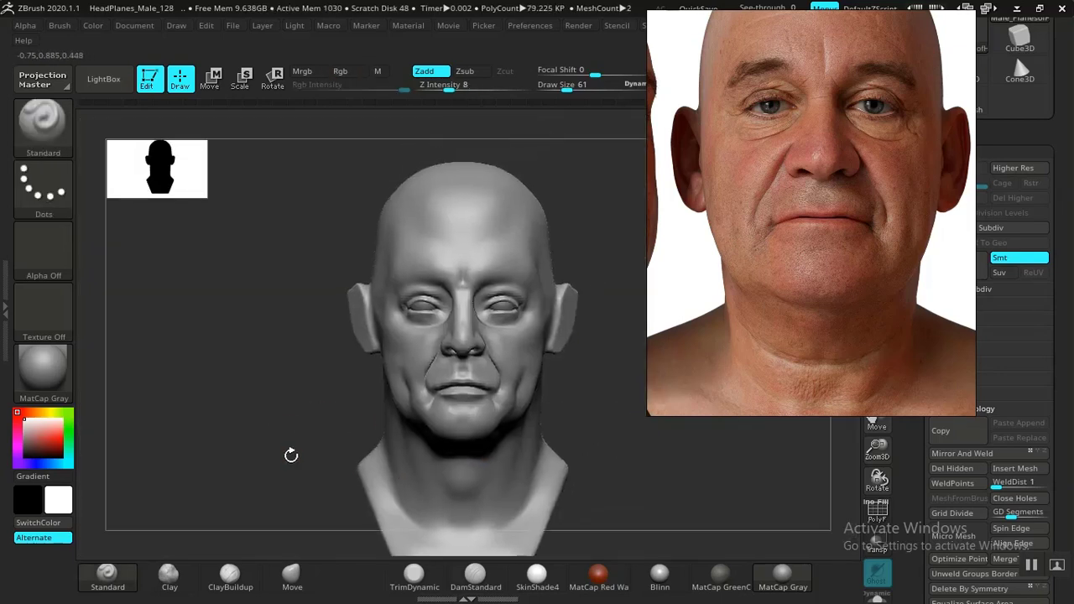
pyautogui.scroll(5, 291, 451)
pyautogui.keyDown('alt'); pyautogui.moveTo(209, 460); pyautogui.dragTo(189, 531); pyautogui.keyUp('alt')
pyautogui.keyDown('alt'); pyautogui.moveTo(190, 489); pyautogui.dragTo(204, 513); pyautogui.keyUp('alt')
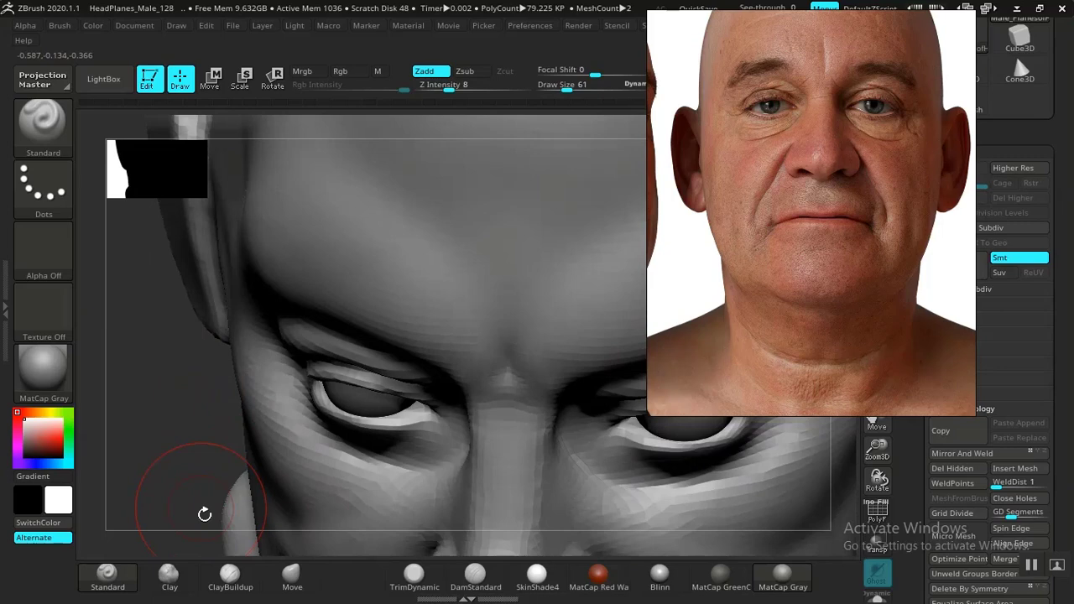
pyautogui.click(291, 578)
pyautogui.moveTo(161, 442); pyautogui.dragTo(312, 480)
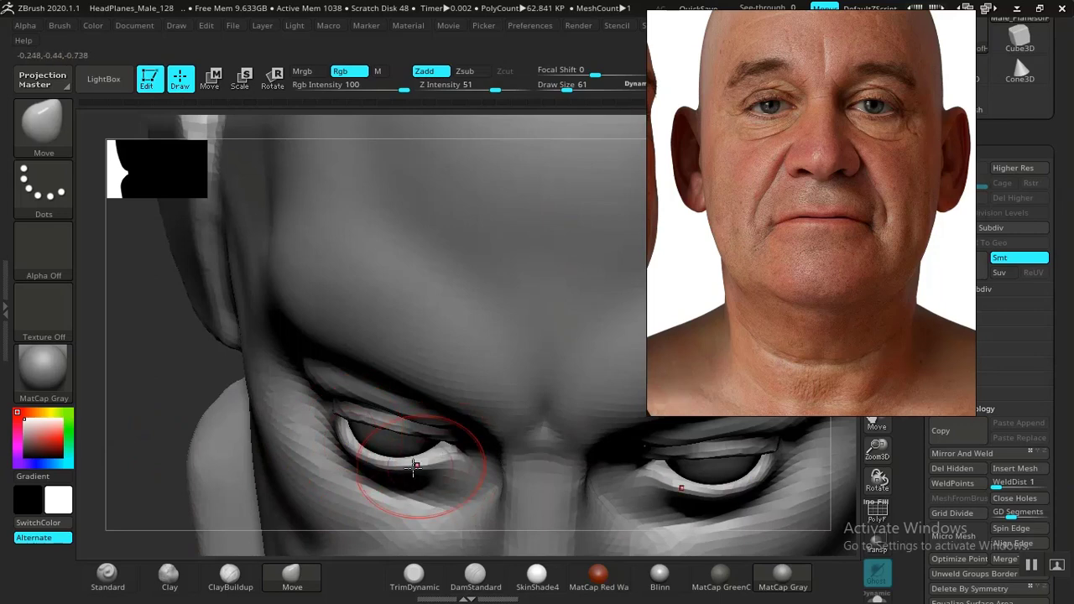
# Step: Bring the reference's full forehead into view and carve a horizontal wrinkle across the forehead with DamStandard at Z Intensity 22
pyautogui.keyDown('alt'); pyautogui.moveTo(140, 373); pyautogui.dragTo(230, 386); pyautogui.keyUp('alt')
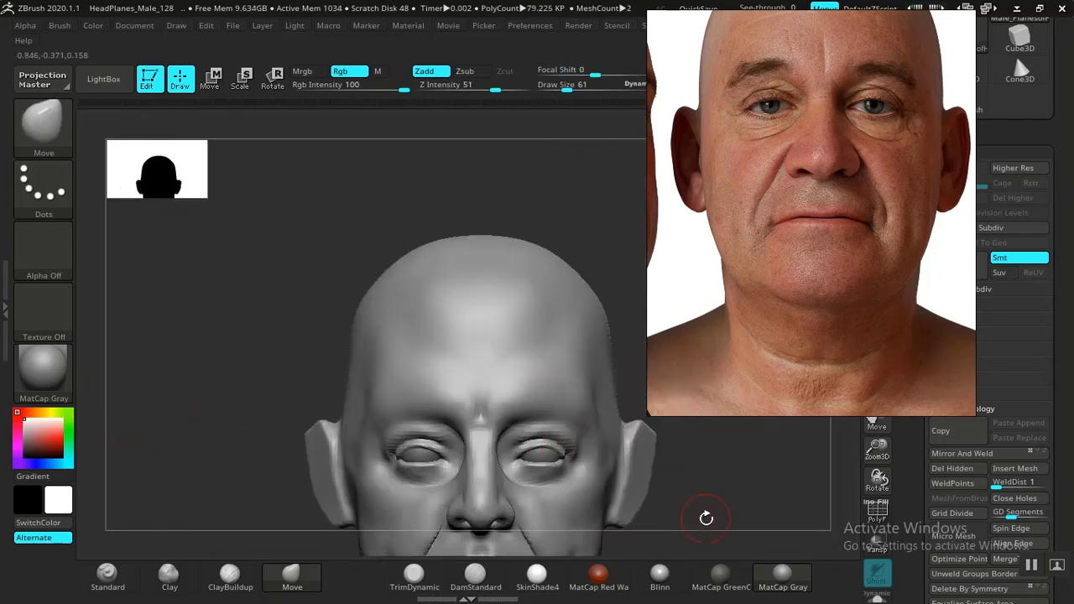
pyautogui.keyDown('alt'); pyautogui.moveTo(705, 518); pyautogui.dragTo(686, 492); pyautogui.keyUp('alt')
pyautogui.moveTo(794, 236); pyautogui.dragTo(813, 350, button='middle')
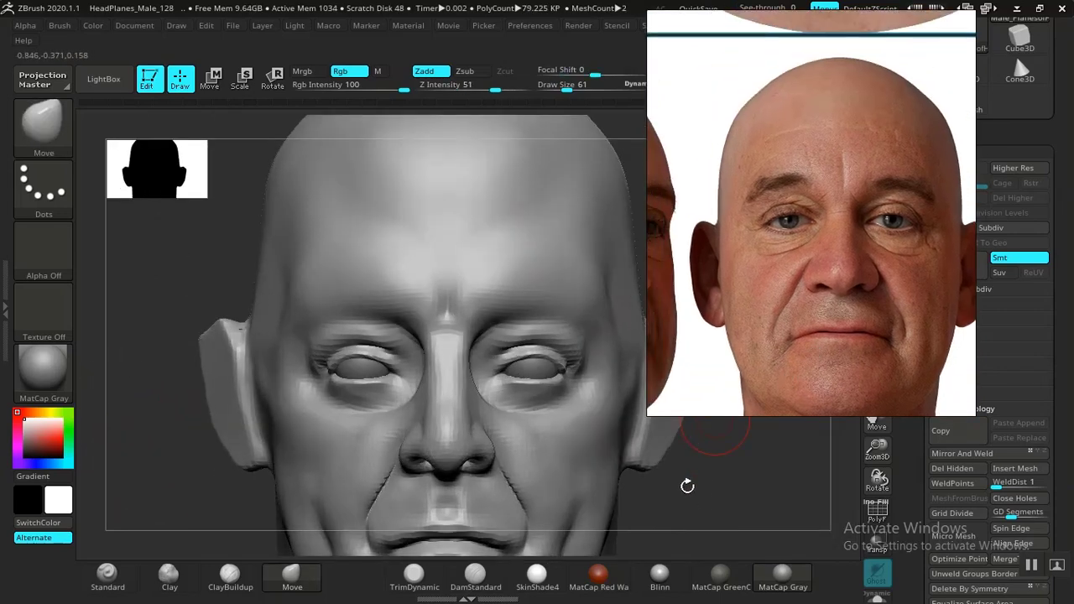
pyautogui.keyDown('alt'); pyautogui.moveTo(707, 502); pyautogui.dragTo(699, 544); pyautogui.keyUp('alt')
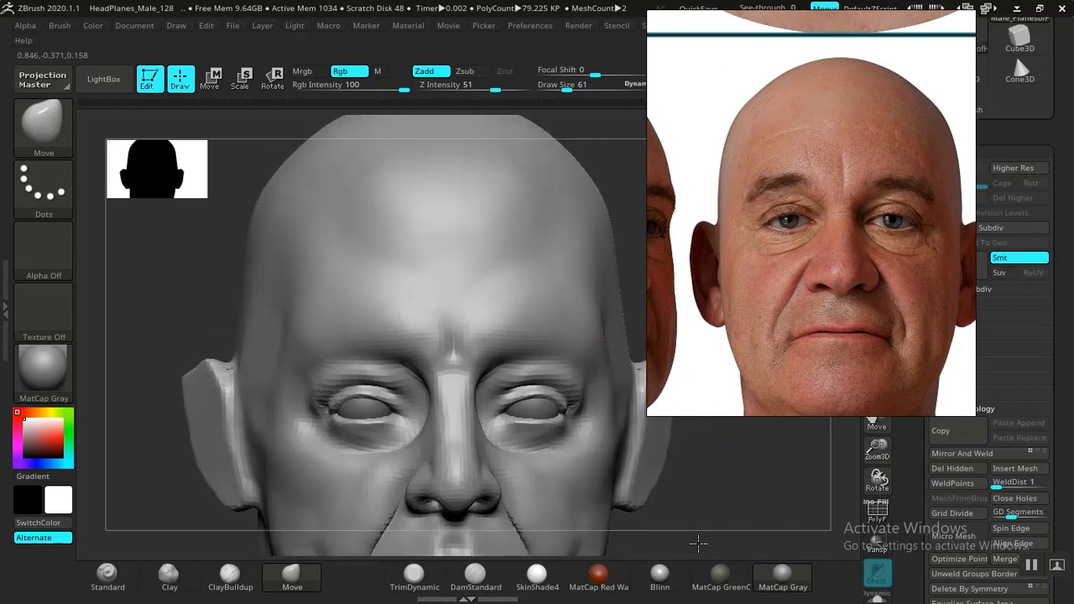
pyautogui.click(476, 577)
pyautogui.moveTo(646, 508); pyautogui.dragTo(619, 511)
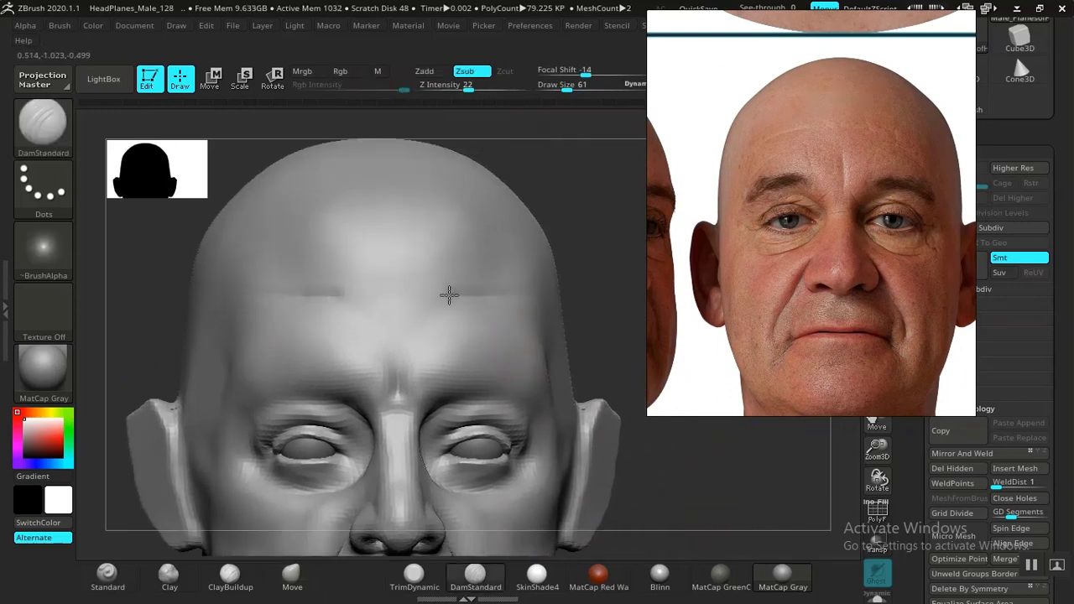
pyautogui.keyDown('shift'); pyautogui.moveTo(391, 307); pyautogui.dragTo(343, 307); pyautogui.keyUp('shift')
pyautogui.moveTo(467, 281)
pyautogui.mouseDown()
pyautogui.moveTo(347, 296)
pyautogui.moveTo(301, 280)
pyautogui.mouseUp()
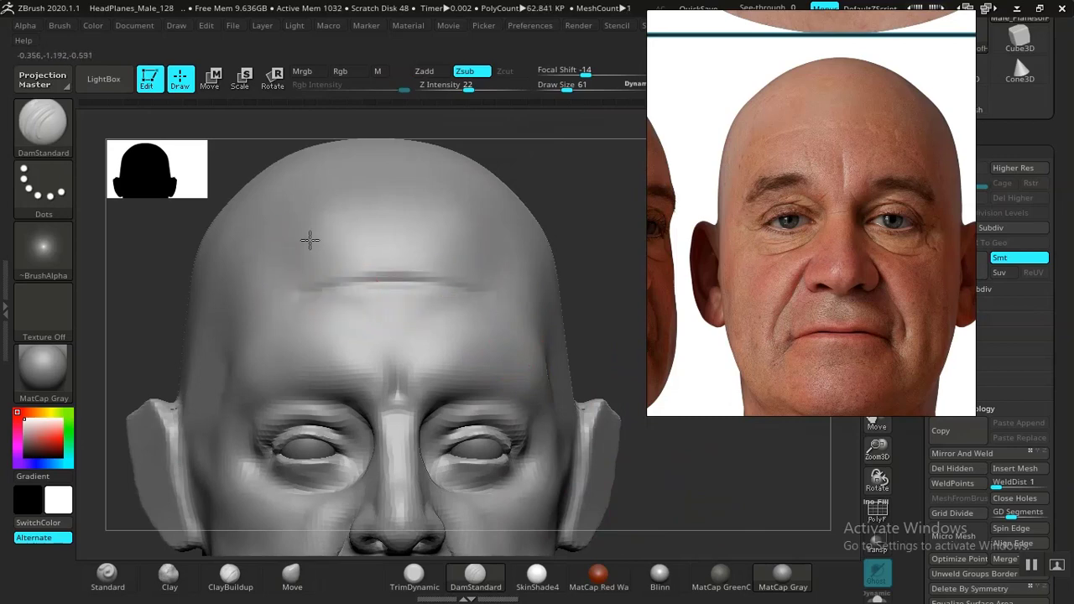
# Step: Carve a second horizontal wrinkle higher on the forehead and vertical frown lines above the nose bridge with DamStandard at Z Intensity 22
pyautogui.moveTo(342, 226); pyautogui.dragTo(453, 228)
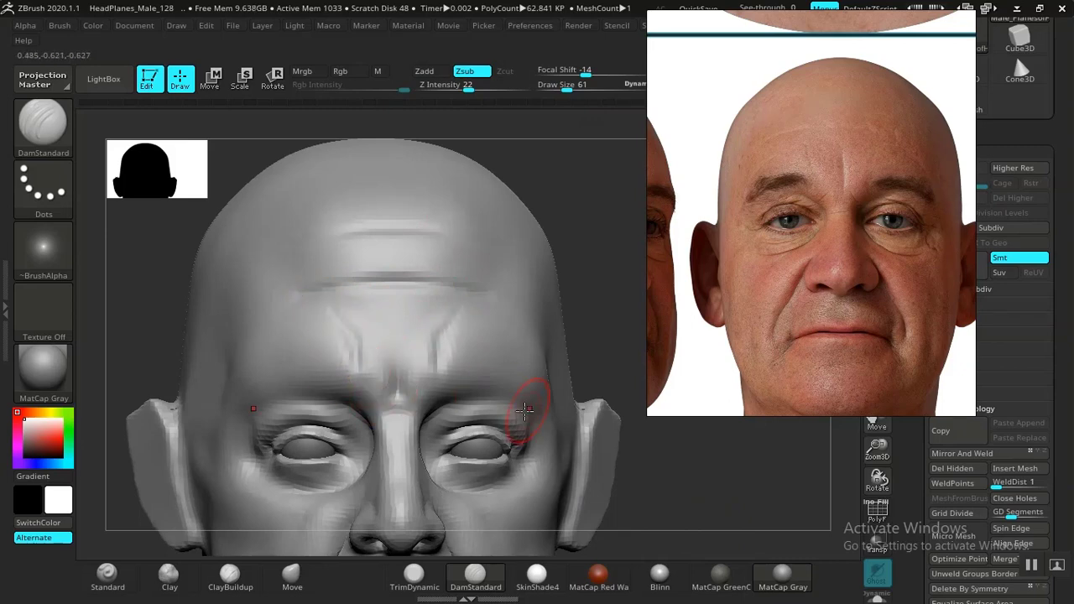
pyautogui.hotkey('ctrl', 'z')
pyautogui.hotkey('ctrl', 'z')
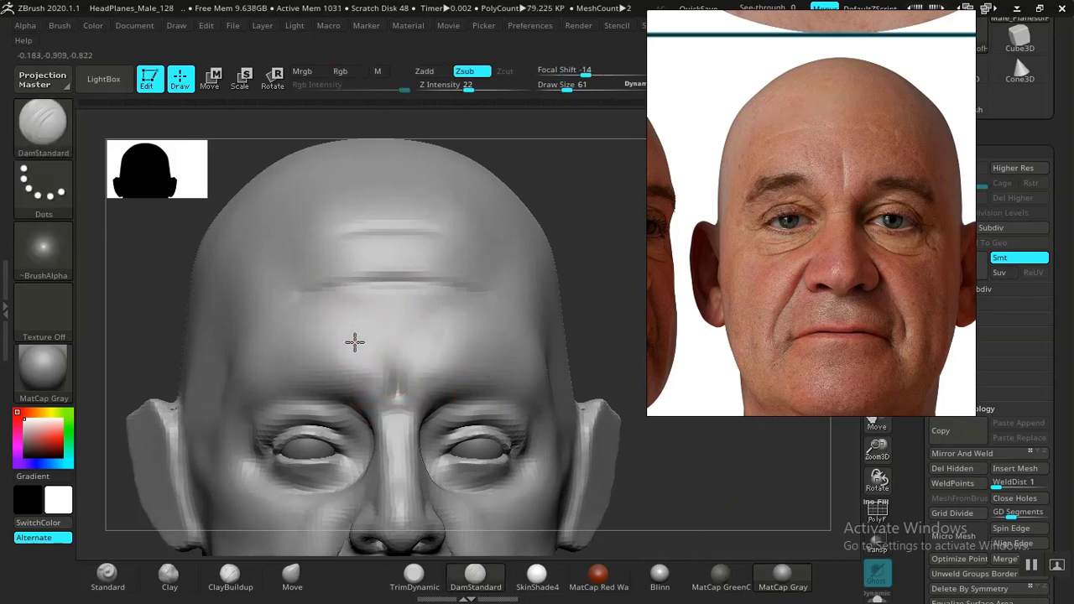
pyautogui.moveTo(691, 470)
pyautogui.keyDown('alt'); pyautogui.mouseDown()
pyautogui.moveTo(556, 370)
pyautogui.moveTo(629, 508)
pyautogui.moveTo(636, 419)
pyautogui.moveTo(651, 512)
pyautogui.moveTo(718, 524)
pyautogui.moveTo(386, 356)
pyautogui.mouseUp(); pyautogui.keyUp('alt')
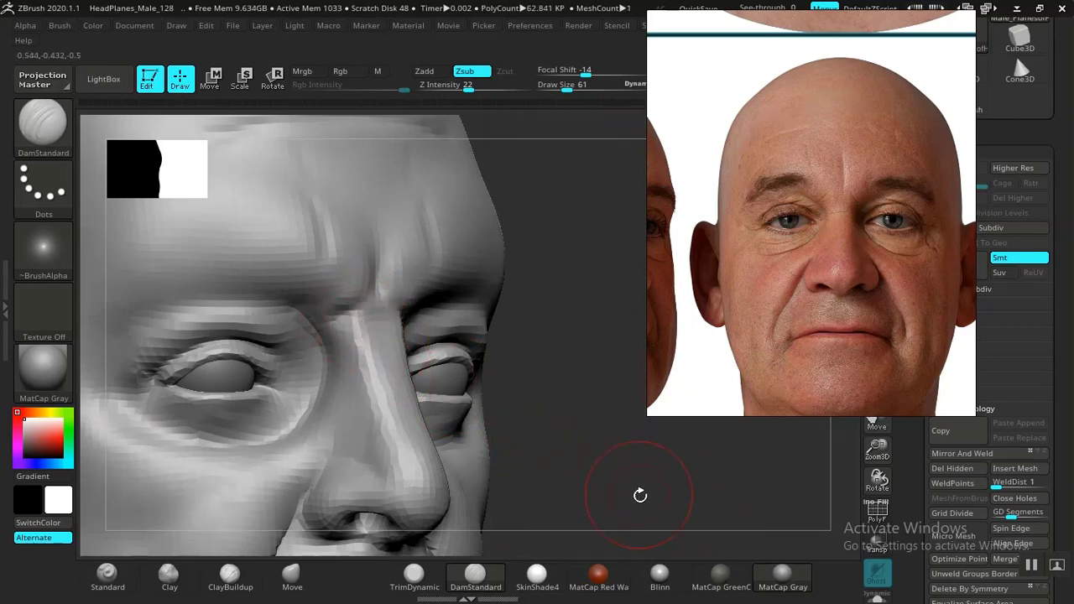
pyautogui.keyDown('alt'); pyautogui.moveTo(641, 495); pyautogui.dragTo(667, 456); pyautogui.keyUp('alt')
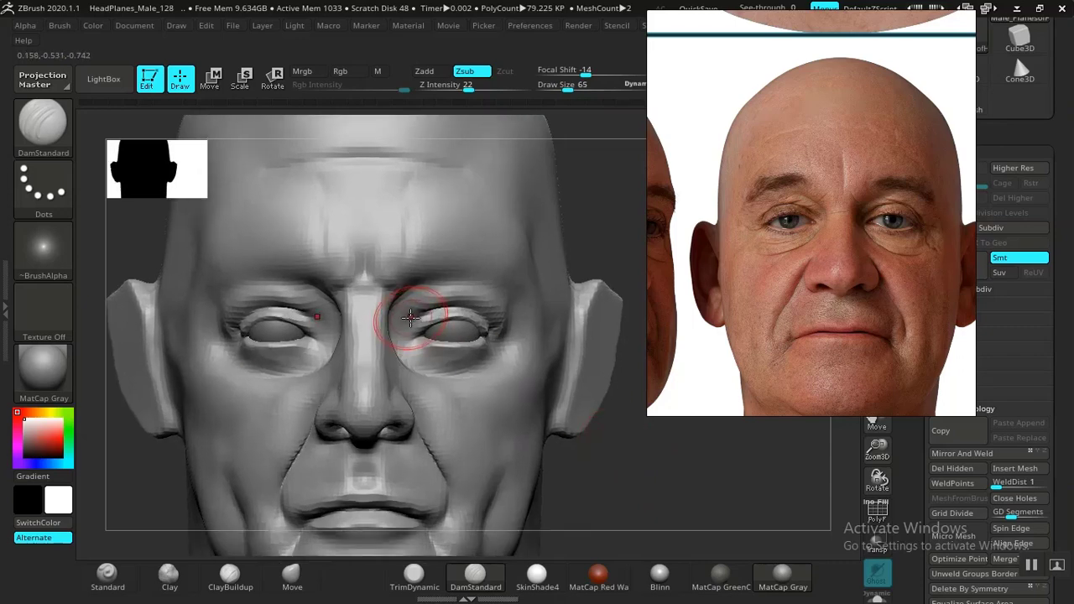
# Step: Adjust the shape of the nose, mouth and jaw against the reference with Move at Z Intensity 51 and draw size 125
pyautogui.click(292, 574)
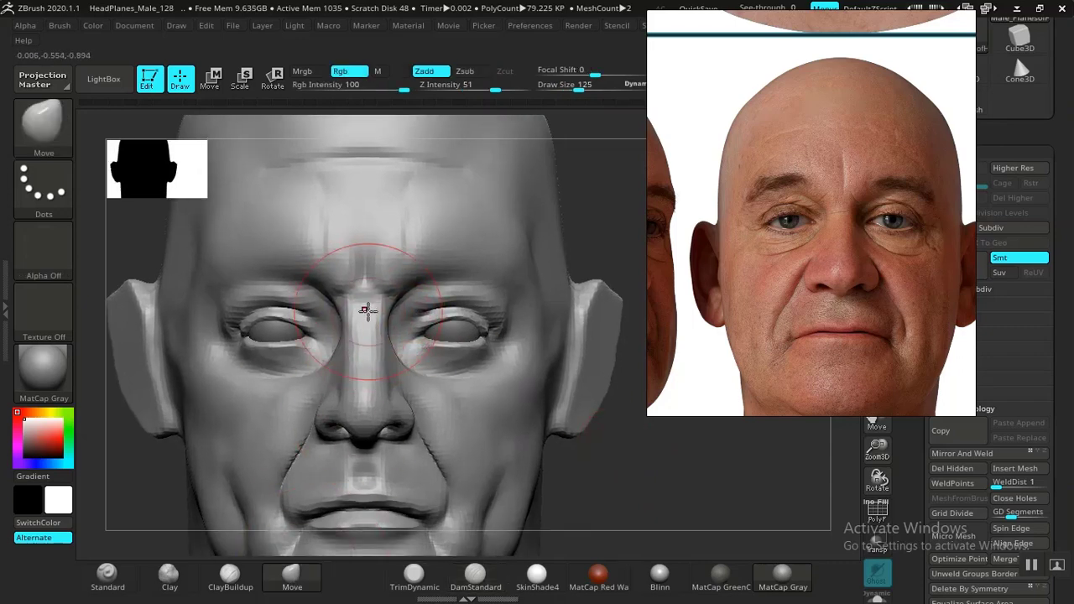
pyautogui.keyDown('alt'); pyautogui.moveTo(648, 479); pyautogui.dragTo(646, 522); pyautogui.keyUp('alt')
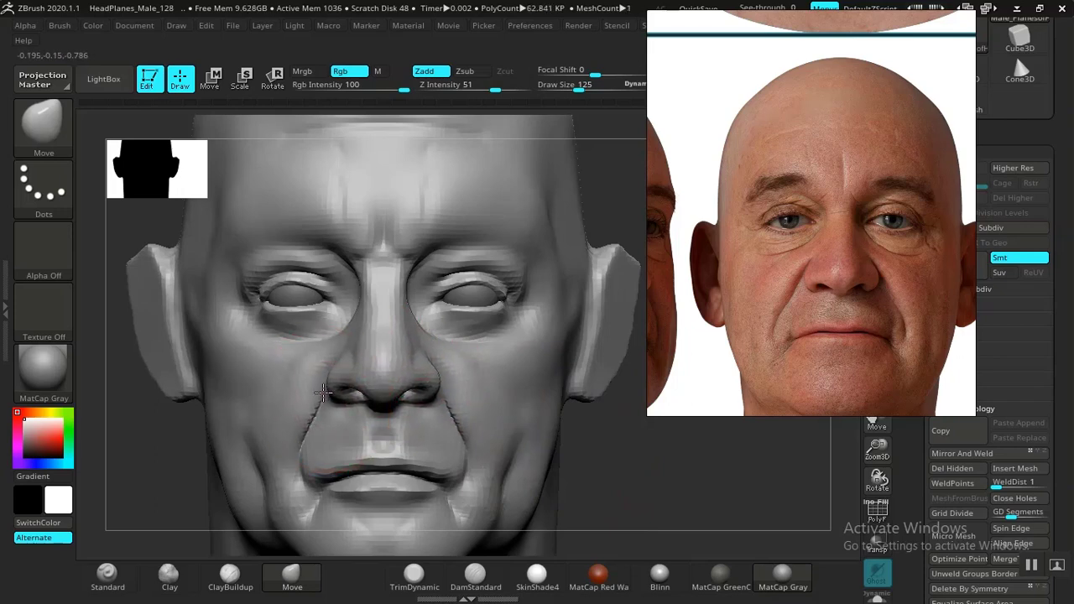
pyautogui.moveTo(689, 460)
pyautogui.keyDown('alt'); pyautogui.mouseDown()
pyautogui.moveTo(571, 384)
pyautogui.moveTo(630, 490)
pyautogui.moveTo(593, 432)
pyautogui.moveTo(600, 374)
pyautogui.moveTo(568, 391)
pyautogui.moveTo(604, 389)
pyautogui.moveTo(582, 416)
pyautogui.moveTo(548, 372)
pyautogui.moveTo(582, 440)
pyautogui.moveTo(616, 439)
pyautogui.moveTo(606, 470)
pyautogui.mouseUp(); pyautogui.keyUp('alt')
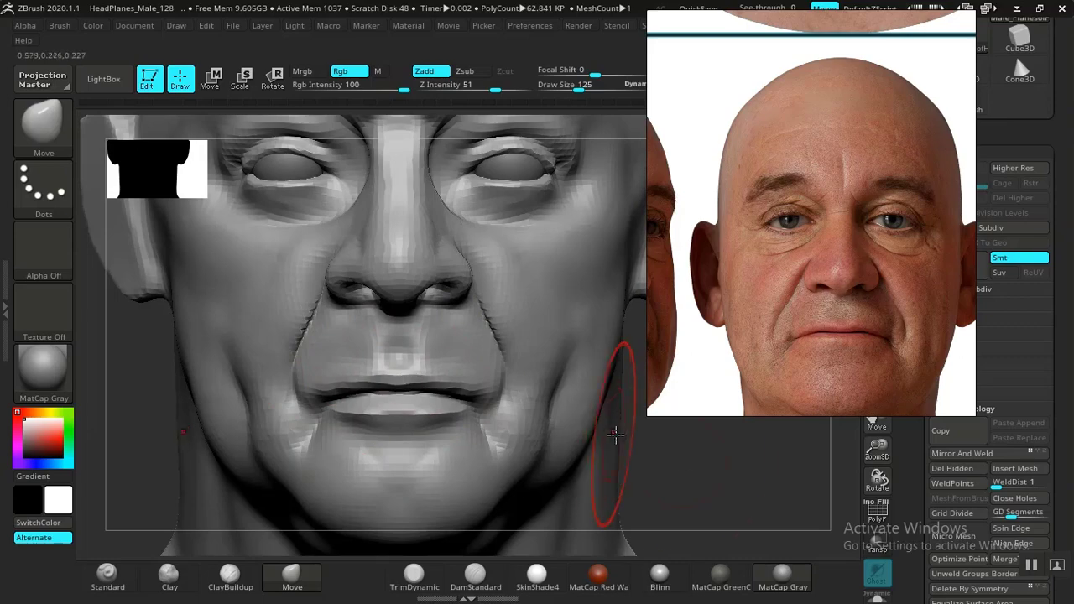
pyautogui.moveTo(686, 458)
pyautogui.keyDown('alt'); pyautogui.mouseDown()
pyautogui.moveTo(680, 473)
pyautogui.moveTo(635, 448)
pyautogui.moveTo(589, 459)
pyautogui.mouseUp(); pyautogui.keyUp('alt')
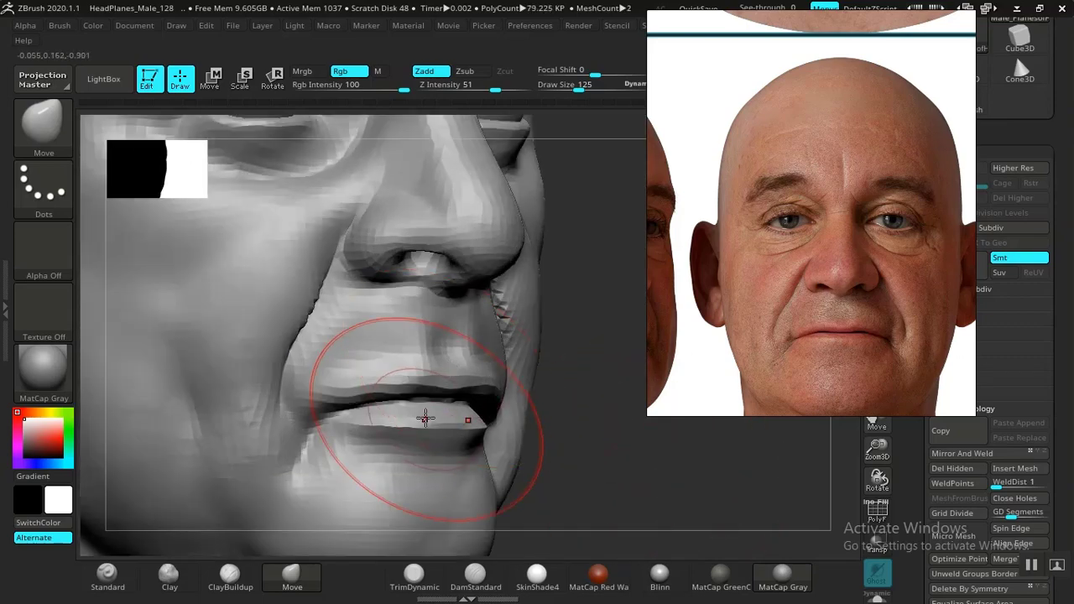
# Step: Build up the area between the nose and upper lip with Clay at Z Intensity 50 and draw size 77, and smooth it
pyautogui.click(169, 575)
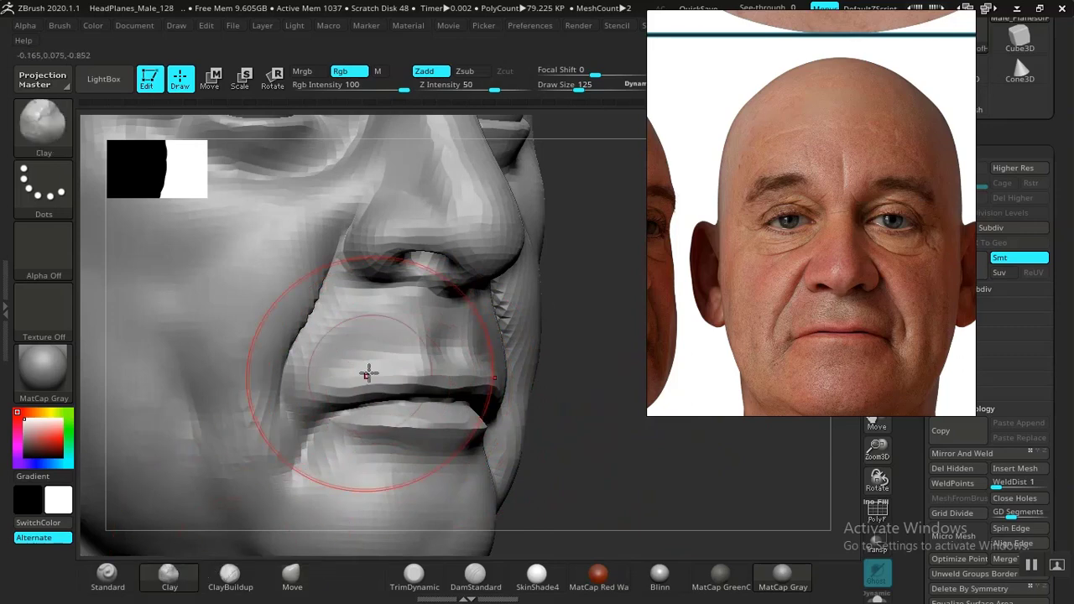
pyautogui.press('s')
pyautogui.moveTo(362, 372); pyautogui.dragTo(351, 369)
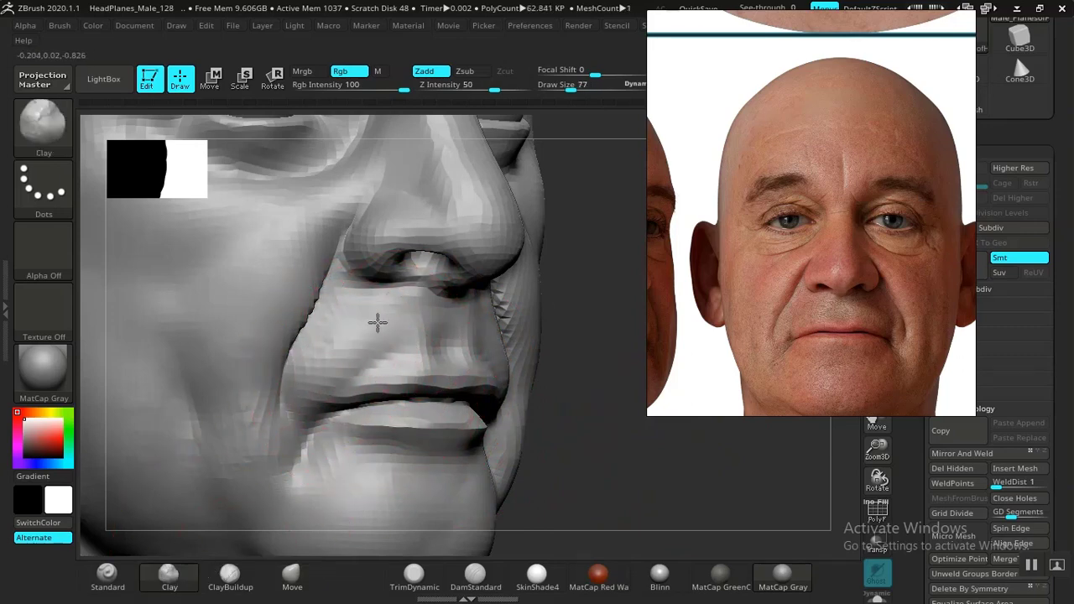
pyautogui.press('shift')
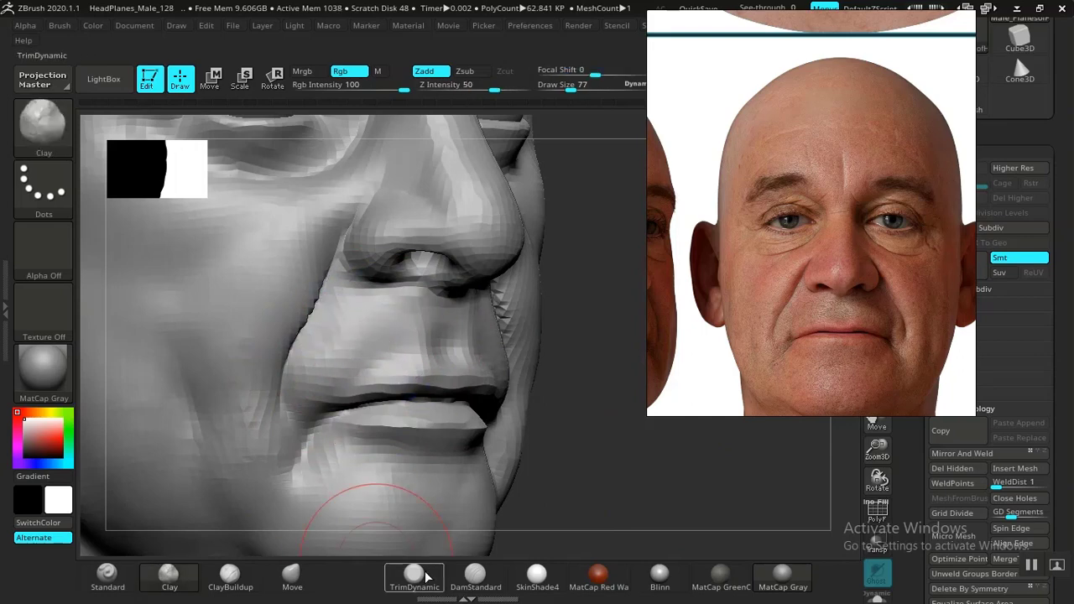
# Step: Define the upper lip with DamStandard at Z Intensity 22 and draw size 77, and smooth the fold beside the mouth
pyautogui.click(475, 575)
pyautogui.keyDown('alt'); pyautogui.moveTo(653, 528); pyautogui.dragTo(653, 571); pyautogui.keyUp('alt')
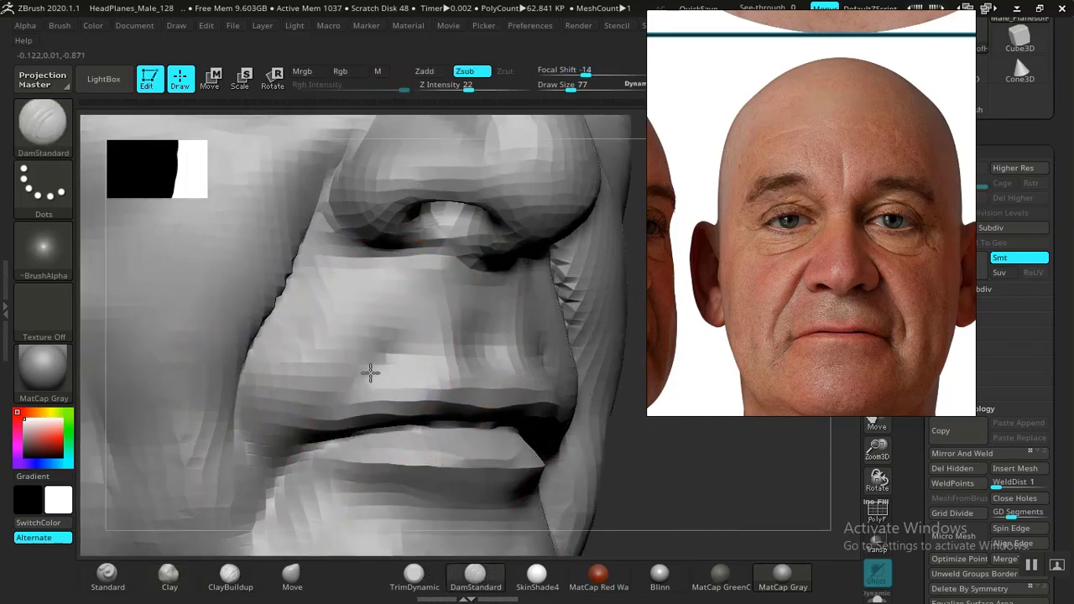
pyautogui.keyDown('alt'); pyautogui.moveTo(723, 499); pyautogui.dragTo(500, 412); pyautogui.keyUp('alt')
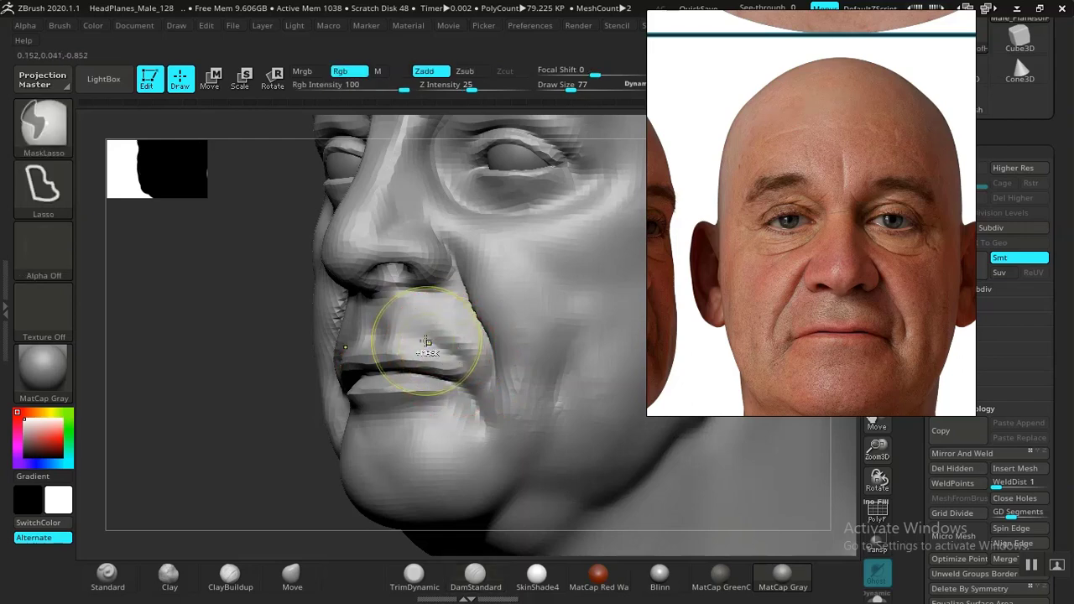
pyautogui.press('shift')
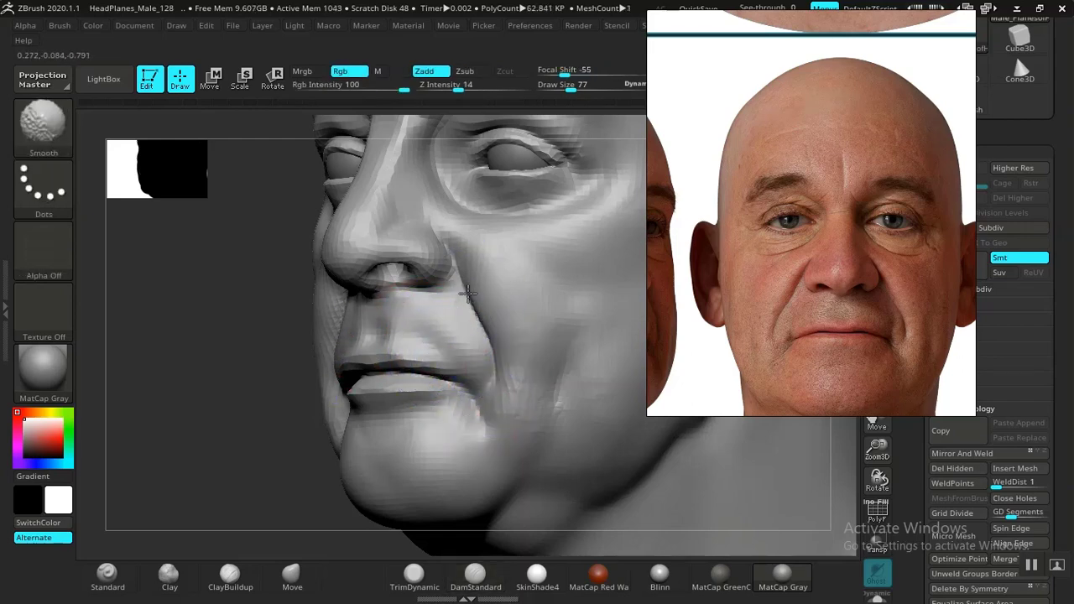
# Step: Carve the jaw edge below the ear with DamStandard at draw size 125, and fill the area in front of the ear with ClayBuildup at Z Intensity 100
pyautogui.keyDown('alt'); pyautogui.moveTo(288, 420); pyautogui.dragTo(159, 458); pyautogui.keyUp('alt')
pyautogui.moveTo(547, 422)
pyautogui.keyDown('alt'); pyautogui.mouseDown()
pyautogui.moveTo(485, 418)
pyautogui.moveTo(568, 456)
pyautogui.moveTo(616, 446)
pyautogui.moveTo(597, 399)
pyautogui.moveTo(600, 431)
pyautogui.moveTo(582, 400)
pyautogui.moveTo(576, 427)
pyautogui.moveTo(566, 423)
pyautogui.moveTo(582, 422)
pyautogui.moveTo(568, 411)
pyautogui.moveTo(623, 439)
pyautogui.moveTo(540, 439)
pyautogui.moveTo(437, 353)
pyautogui.mouseUp(); pyautogui.keyUp('alt')
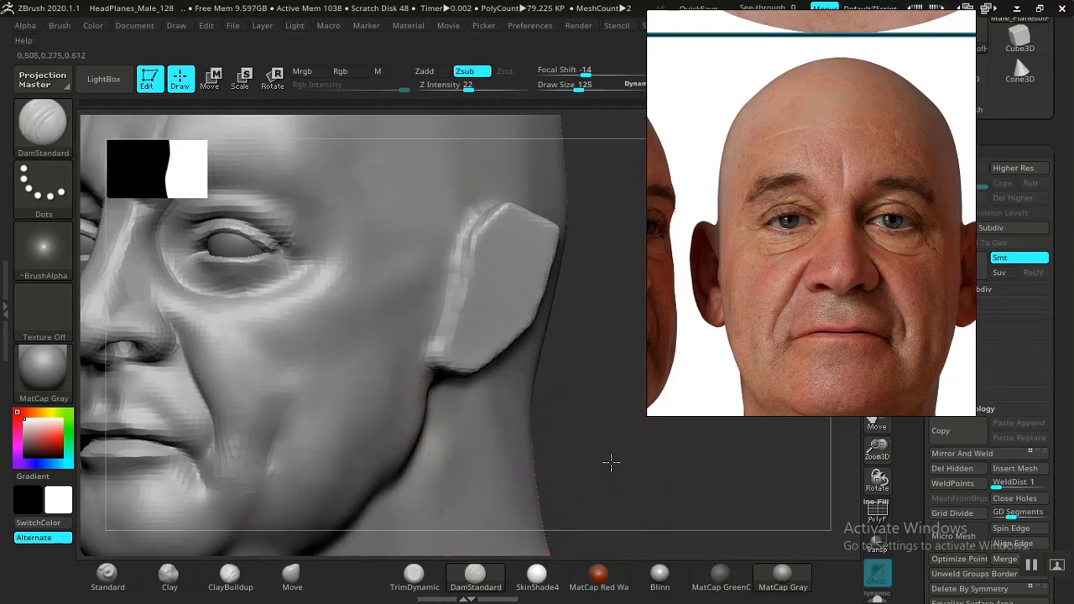
pyautogui.moveTo(611, 461); pyautogui.dragTo(592, 449)
pyautogui.moveTo(411, 349); pyautogui.dragTo(412, 431)
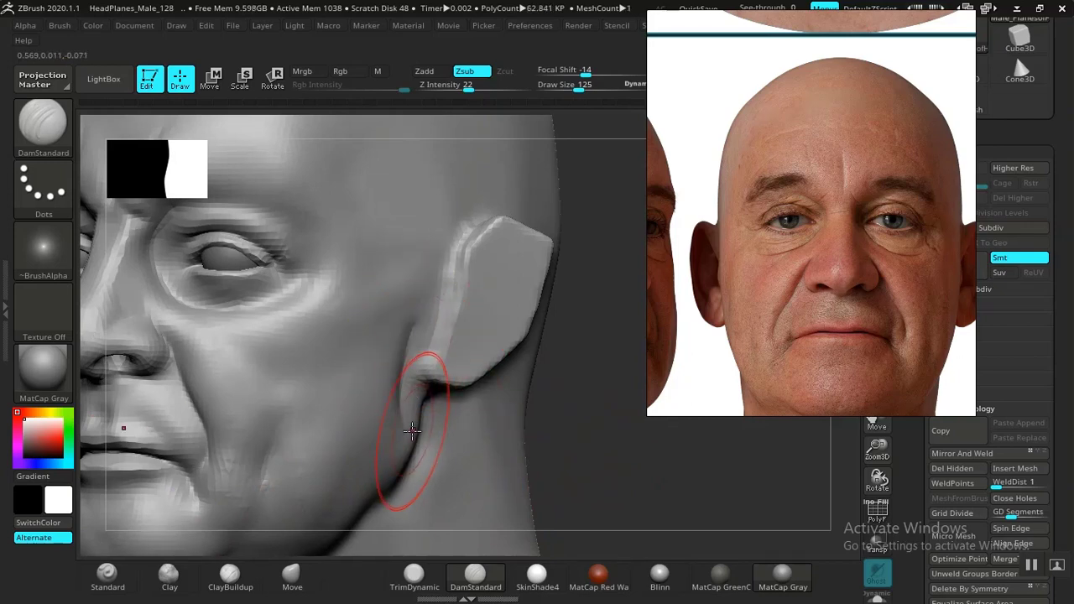
pyautogui.keyDown('shift'); pyautogui.moveTo(401, 388); pyautogui.dragTo(388, 424); pyautogui.keyUp('shift')
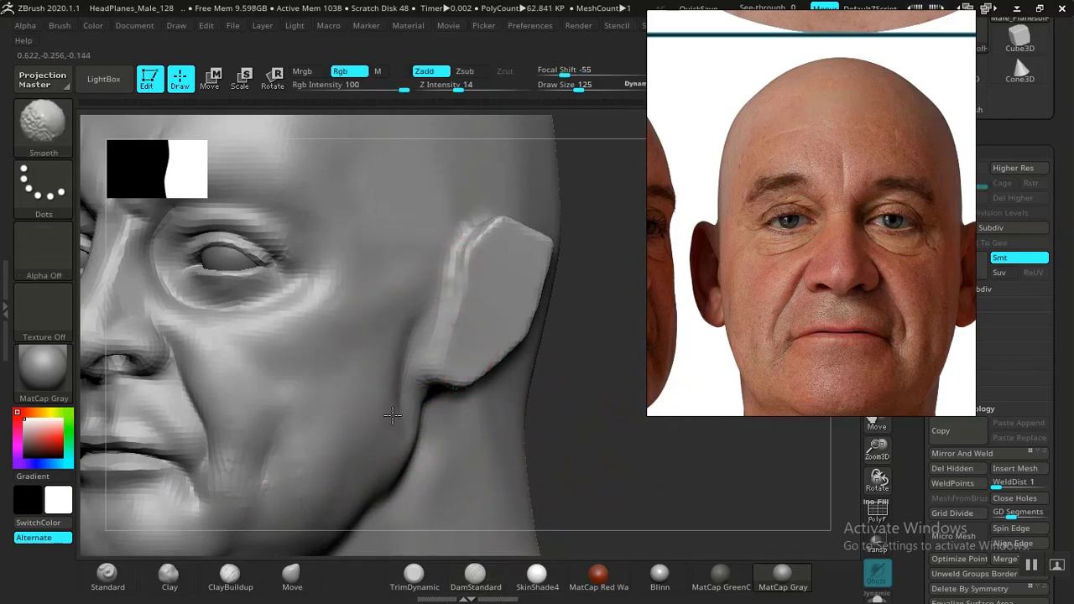
pyautogui.click(230, 578)
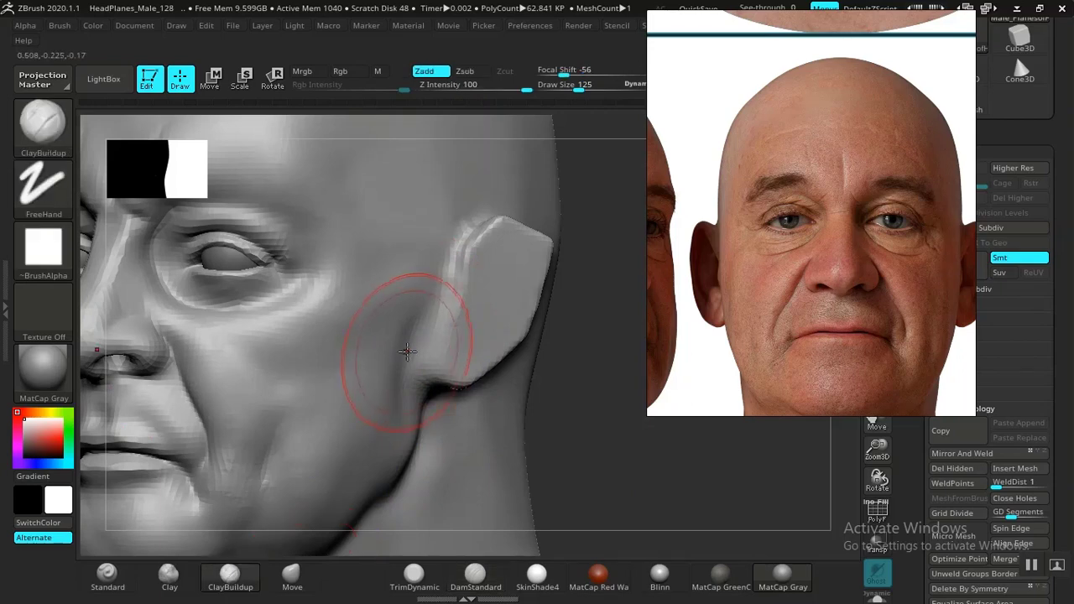
pyautogui.moveTo(394, 395)
pyautogui.mouseDown()
pyautogui.moveTo(388, 449)
pyautogui.moveTo(391, 319)
pyautogui.moveTo(390, 454)
pyautogui.moveTo(395, 360)
pyautogui.mouseUp()
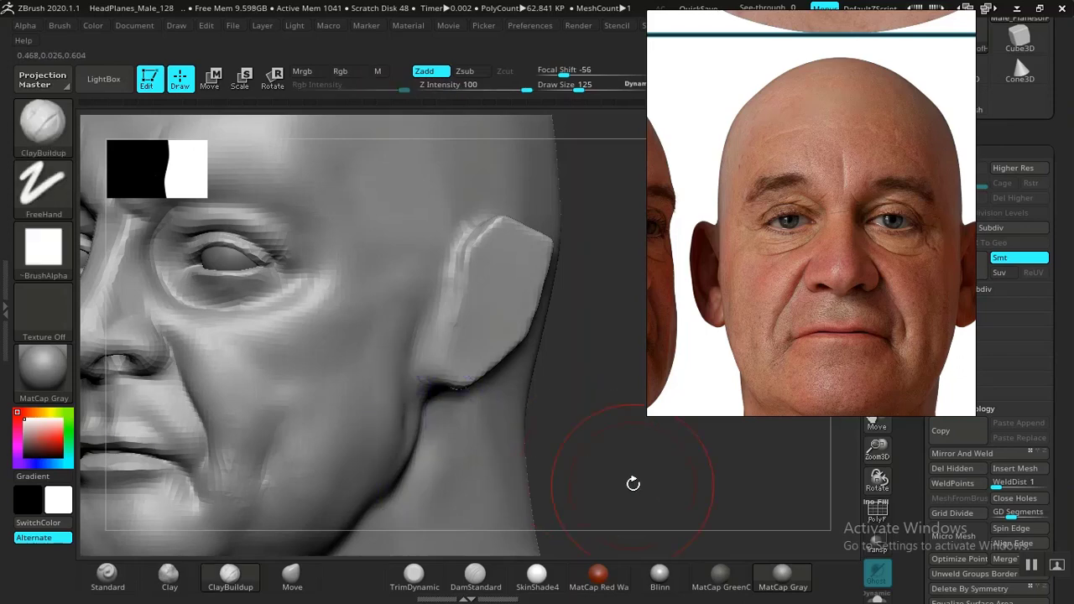
# Step: Deepen and smooth the mouth corners and the line between the lips with DamStandard at Z Intensity 22 and draw size 65
pyautogui.moveTo(633, 482)
pyautogui.mouseDown()
pyautogui.moveTo(557, 439)
pyautogui.moveTo(602, 489)
pyautogui.moveTo(616, 439)
pyautogui.moveTo(571, 422)
pyautogui.moveTo(607, 398)
pyautogui.moveTo(591, 465)
pyautogui.moveTo(579, 422)
pyautogui.moveTo(593, 444)
pyautogui.moveTo(618, 366)
pyautogui.moveTo(603, 430)
pyautogui.moveTo(556, 439)
pyautogui.moveTo(619, 437)
pyautogui.moveTo(612, 453)
pyautogui.moveTo(627, 496)
pyautogui.mouseUp()
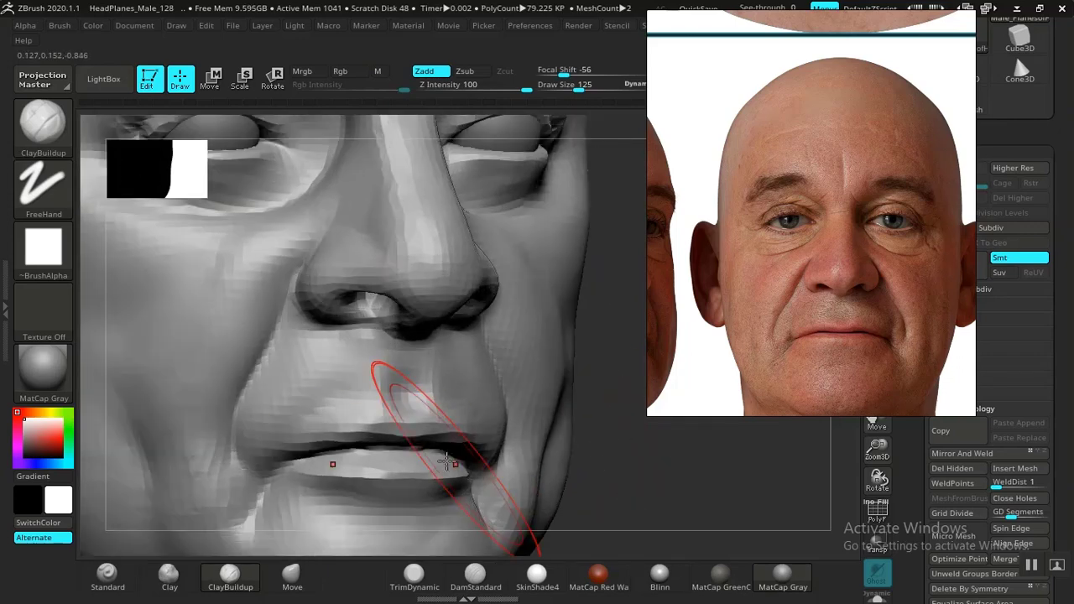
pyautogui.click(475, 577)
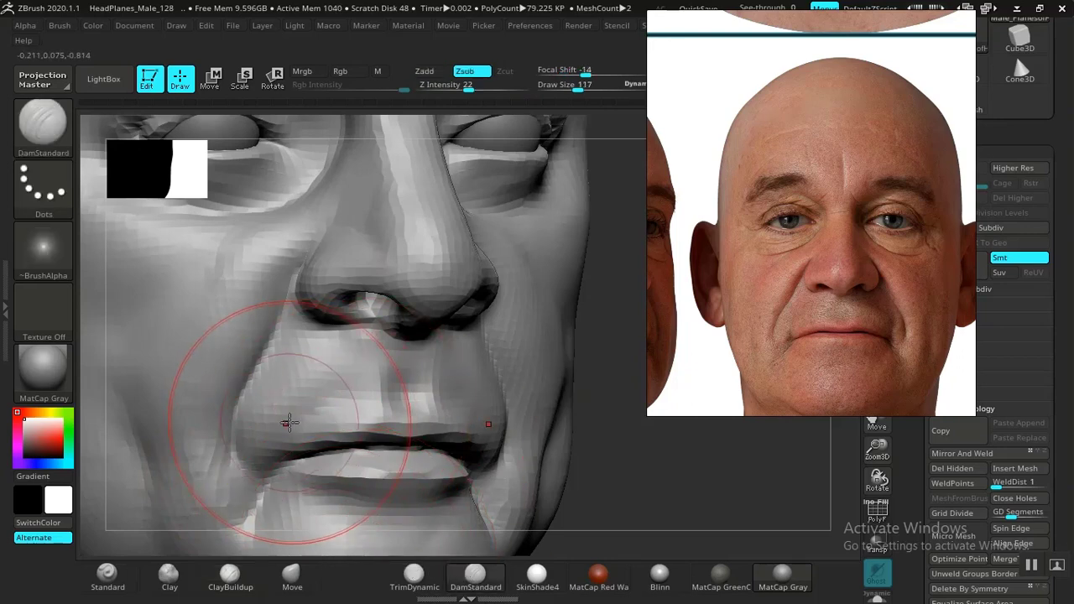
pyautogui.press('[')
pyautogui.moveTo(683, 499)
pyautogui.keyDown('alt'); pyautogui.mouseDown()
pyautogui.moveTo(703, 484)
pyautogui.moveTo(712, 503)
pyautogui.moveTo(629, 492)
pyautogui.mouseUp(); pyautogui.keyUp('alt')
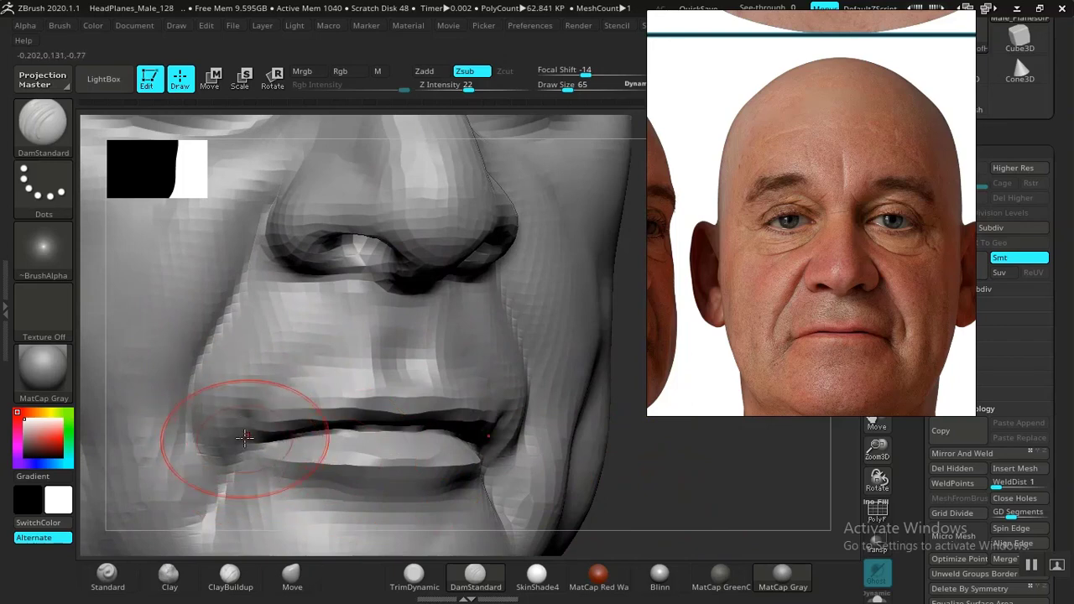
pyautogui.keyDown('shift'); pyautogui.moveTo(245, 438); pyautogui.dragTo(255, 410); pyautogui.keyUp('shift')
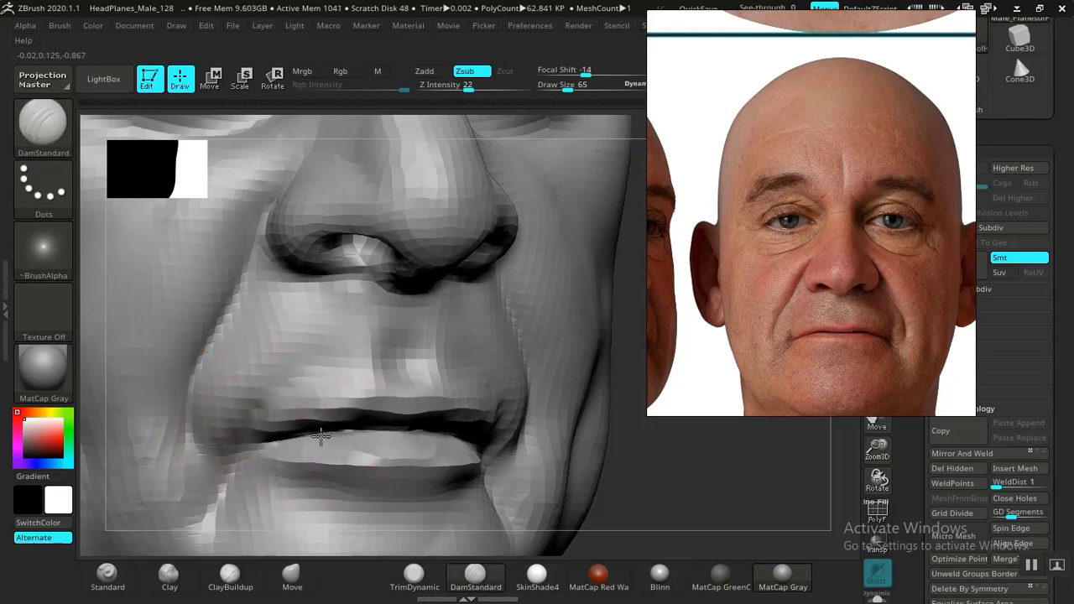
# Step: Mask the eye areas with a softened lasso mask and reshape the cheeks below them with Move at Z Intensity 51 and draw size 97
pyautogui.moveTo(626, 474)
pyautogui.keyDown('alt'); pyautogui.mouseDown()
pyautogui.moveTo(580, 451)
pyautogui.moveTo(513, 461)
pyautogui.moveTo(514, 417)
pyautogui.moveTo(552, 456)
pyautogui.moveTo(613, 484)
pyautogui.moveTo(664, 473)
pyautogui.moveTo(563, 451)
pyautogui.moveTo(602, 482)
pyautogui.moveTo(684, 482)
pyautogui.moveTo(645, 489)
pyautogui.moveTo(492, 348)
pyautogui.moveTo(511, 413)
pyautogui.moveTo(552, 439)
pyautogui.moveTo(583, 479)
pyautogui.moveTo(612, 470)
pyautogui.moveTo(625, 500)
pyautogui.moveTo(631, 474)
pyautogui.moveTo(696, 481)
pyautogui.moveTo(691, 489)
pyautogui.mouseUp(); pyautogui.keyUp('alt')
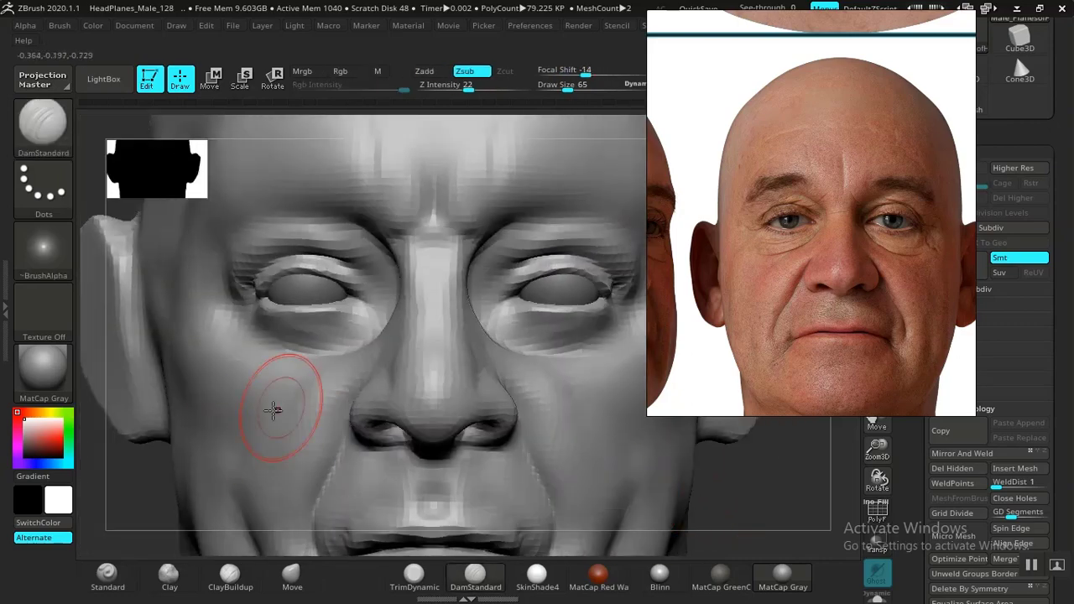
pyautogui.moveTo(134, 505)
pyautogui.keyDown('alt'); pyautogui.mouseDown()
pyautogui.moveTo(134, 473)
pyautogui.moveTo(180, 487)
pyautogui.mouseUp(); pyautogui.keyUp('alt')
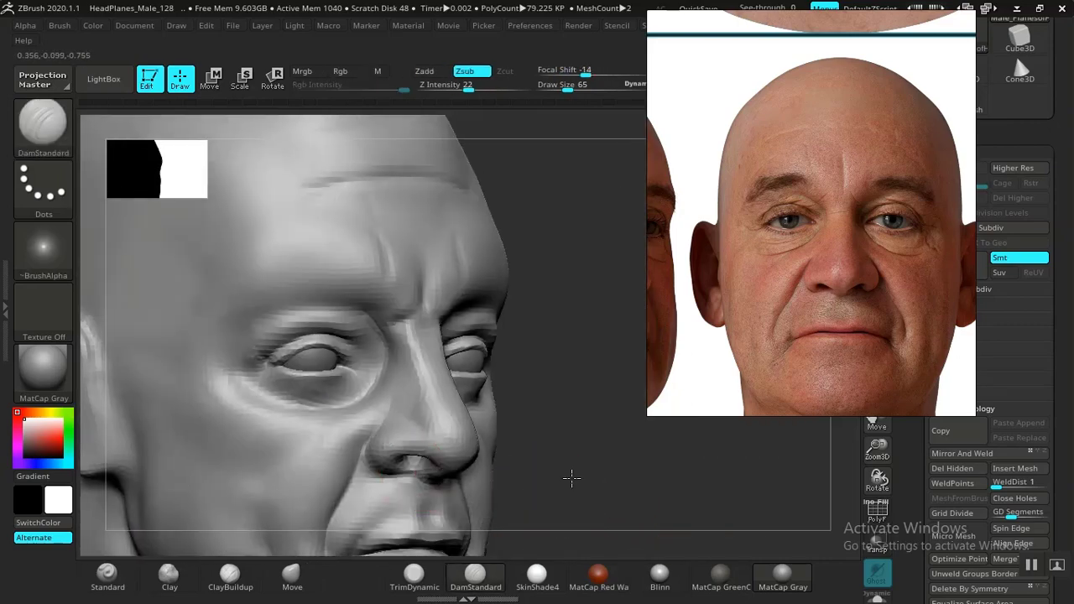
pyautogui.moveTo(570, 480)
pyautogui.keyDown('alt'); pyautogui.mouseDown()
pyautogui.moveTo(572, 419)
pyautogui.moveTo(570, 468)
pyautogui.mouseUp(); pyautogui.keyUp('alt')
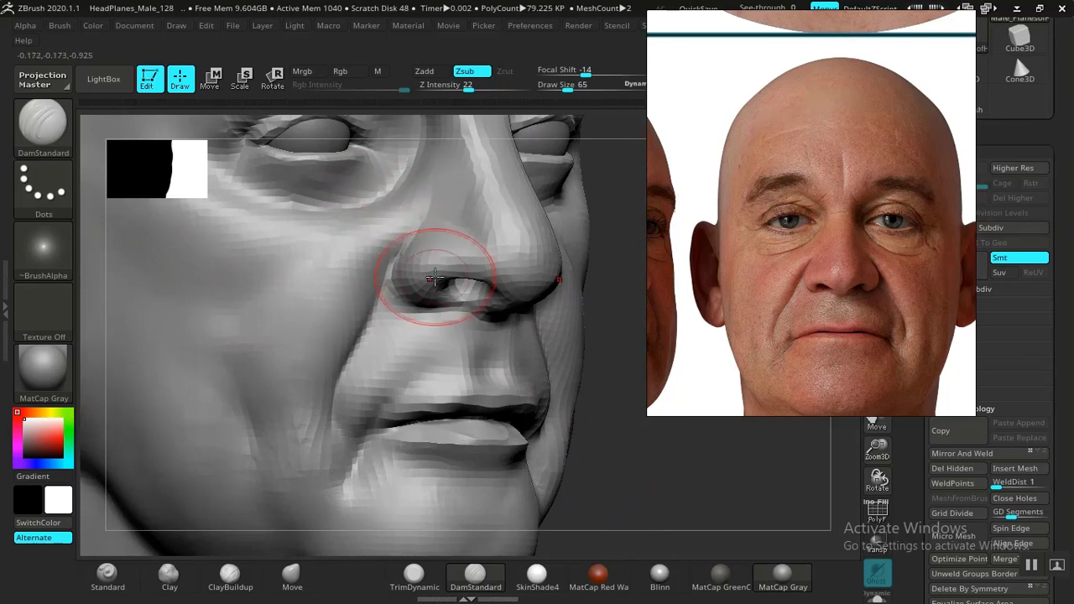
pyautogui.moveTo(576, 360)
pyautogui.keyDown('alt'); pyautogui.mouseDown()
pyautogui.moveTo(655, 504)
pyautogui.moveTo(684, 515)
pyautogui.moveTo(567, 399)
pyautogui.mouseUp(); pyautogui.keyUp('alt')
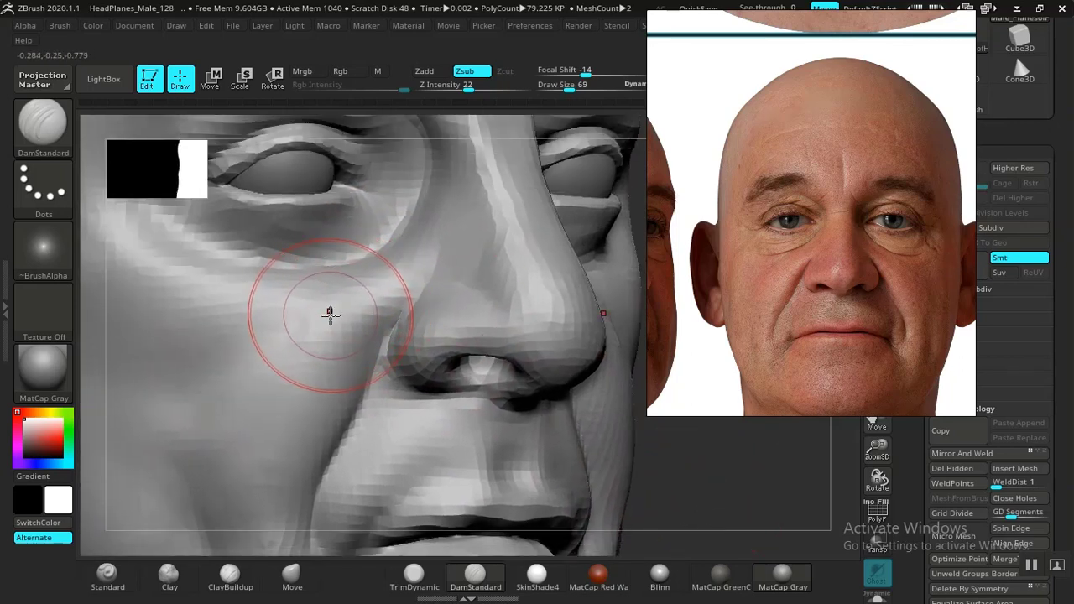
pyautogui.press(']')
pyautogui.click(294, 575)
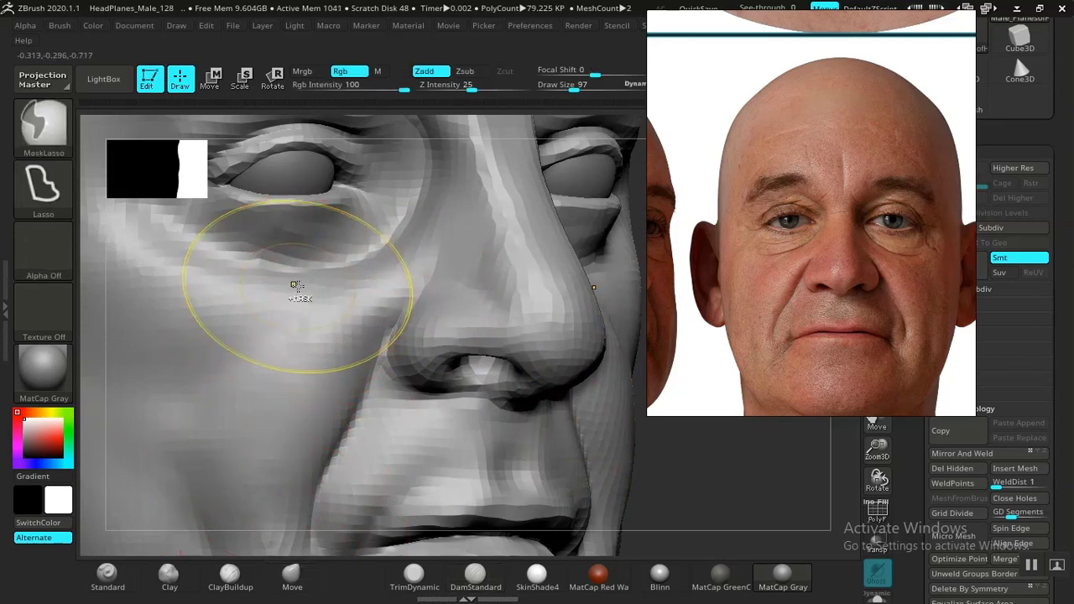
pyautogui.hotkey('ctrl', 'z')
pyautogui.keyDown('alt'); pyautogui.moveTo(638, 478); pyautogui.dragTo(602, 389); pyautogui.keyUp('alt')
pyautogui.keyDown('shift'); pyautogui.moveTo(540, 350); pyautogui.dragTo(528, 353); pyautogui.keyUp('shift')
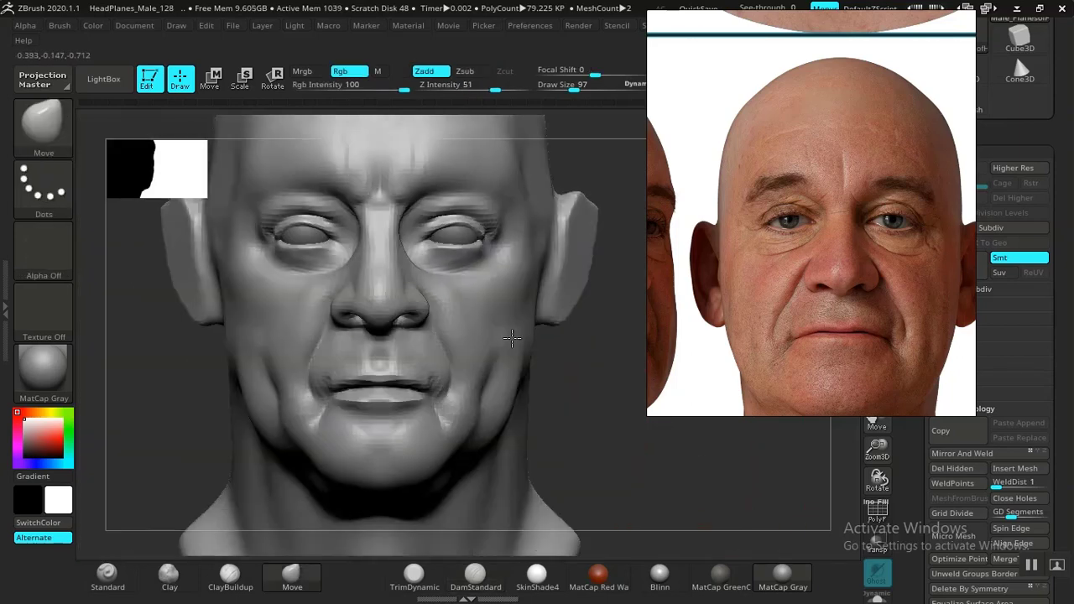
pyautogui.moveTo(234, 238)
pyautogui.keyDown('ctrl'); pyautogui.mouseDown()
pyautogui.moveTo(235, 270)
pyautogui.moveTo(305, 268)
pyautogui.moveTo(336, 210)
pyautogui.moveTo(232, 237)
pyautogui.mouseUp(); pyautogui.keyUp('ctrl')
pyautogui.moveTo(634, 449)
pyautogui.mouseDown()
pyautogui.moveTo(667, 445)
pyautogui.moveTo(551, 435)
pyautogui.moveTo(444, 327)
pyautogui.mouseUp()
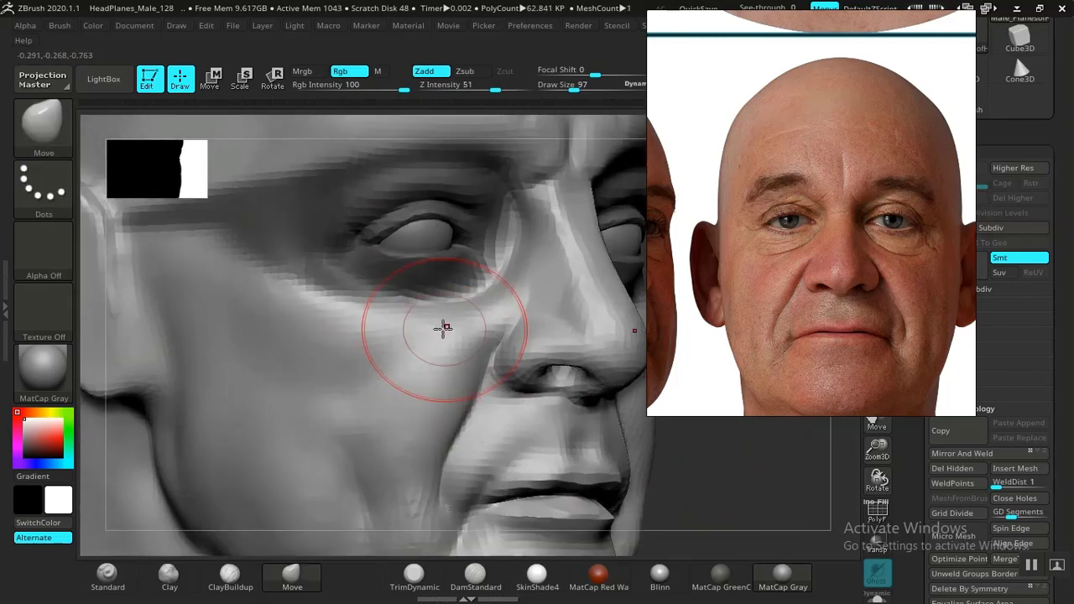
pyautogui.keyDown('ctrl'); pyautogui.click(443, 327); pyautogui.keyUp('ctrl')
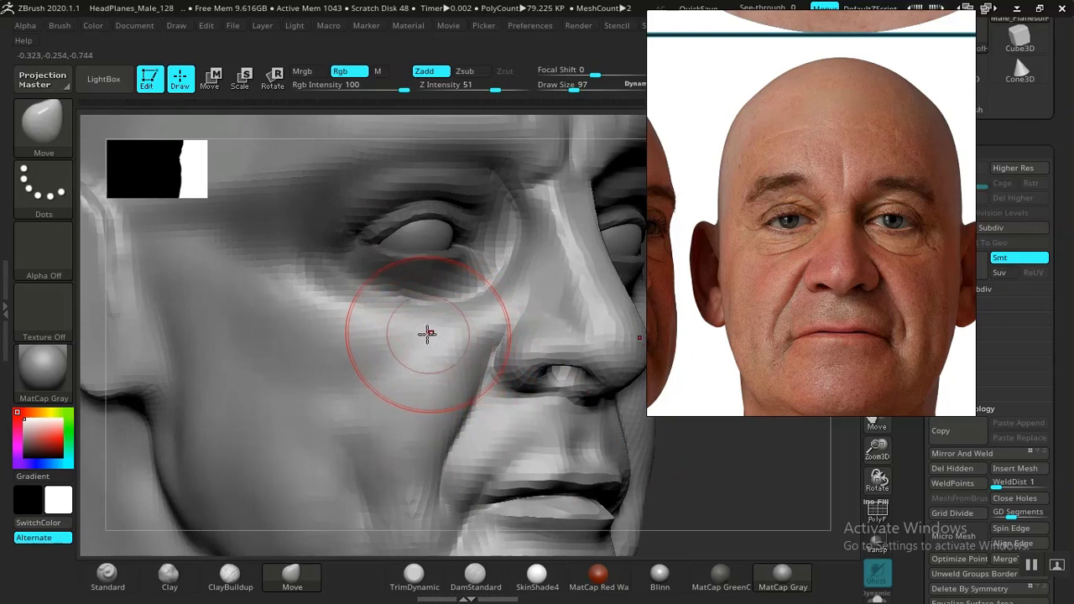
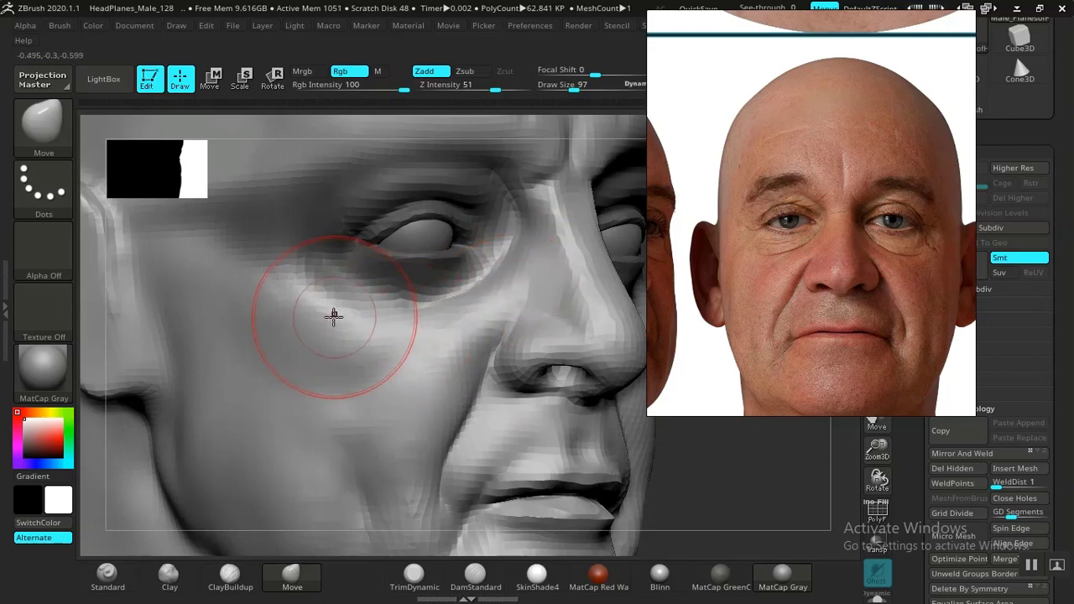
# Step: Refine and smooth the crease where the cheek meets the nostril wing with DamStandard at Z Intensity 22 and draw size 61
pyautogui.moveTo(695, 478)
pyautogui.mouseDown()
pyautogui.moveTo(719, 504)
pyautogui.moveTo(703, 470)
pyautogui.moveTo(706, 489)
pyautogui.moveTo(729, 495)
pyautogui.mouseUp()
pyautogui.click(475, 575)
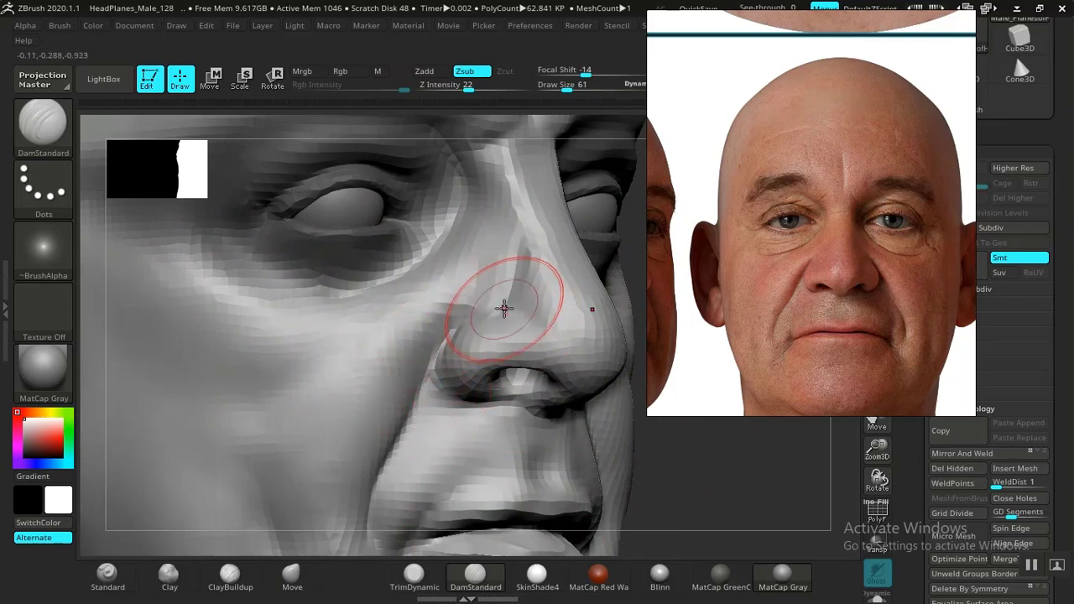
pyautogui.press('shift')
pyautogui.press('f')
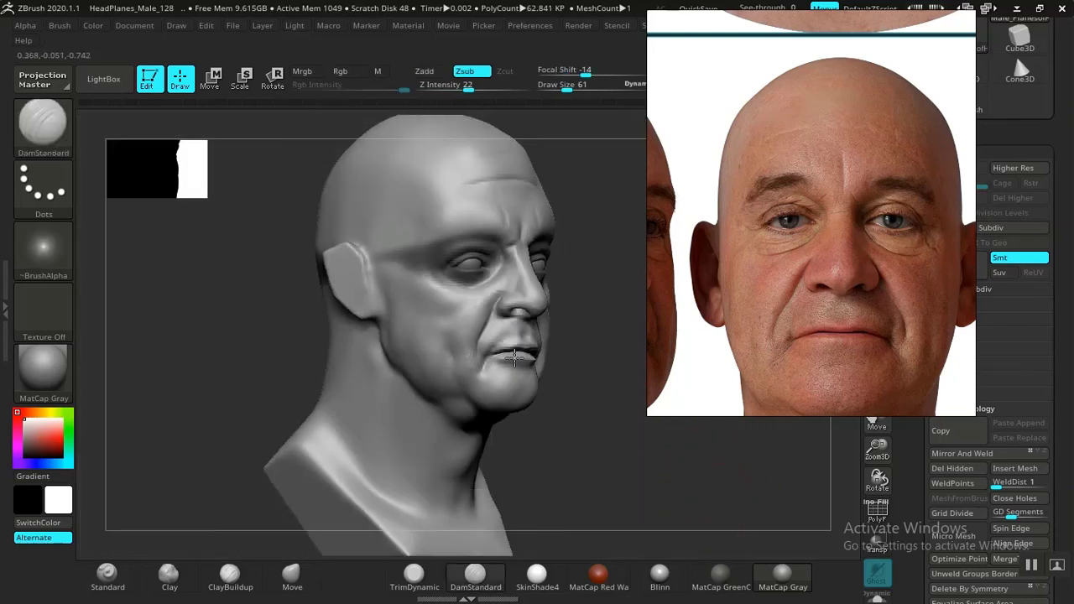
pyautogui.keyDown('shift'); pyautogui.moveTo(723, 498); pyautogui.dragTo(528, 434); pyautogui.keyUp('shift')
pyautogui.press('f')
pyautogui.keyDown('alt'); pyautogui.moveTo(170, 405); pyautogui.dragTo(118, 388); pyautogui.keyUp('alt')
pyautogui.keyDown('alt'); pyautogui.moveTo(546, 412); pyautogui.dragTo(554, 309); pyautogui.keyUp('alt')
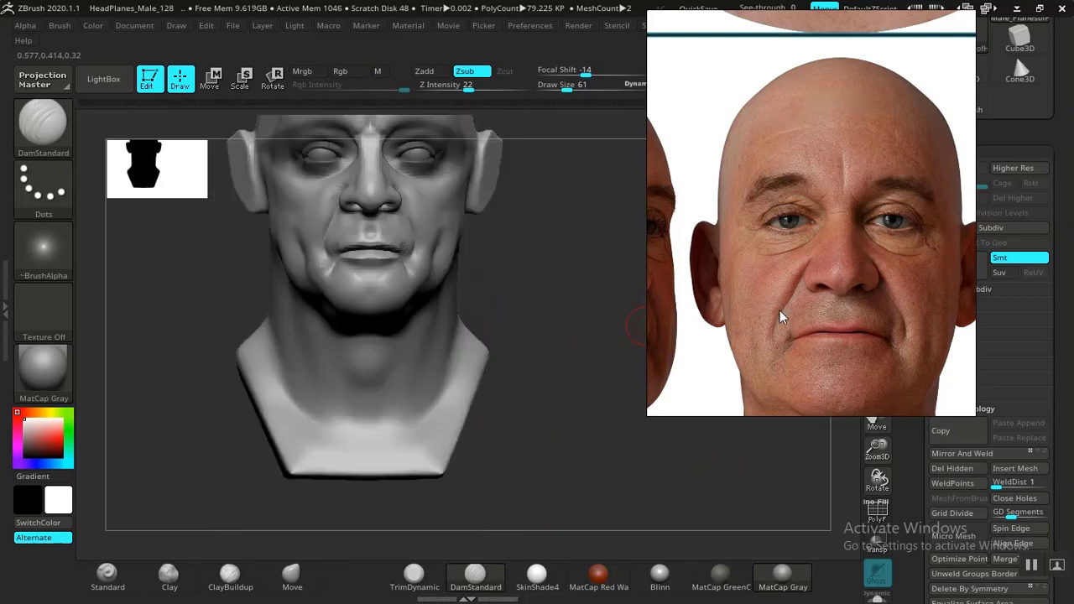
# Step: Smooth the side of the neck and carve two horizontal creases across its front with DamStandard at Z Intensity 22 and draw size 61
pyautogui.moveTo(780, 311); pyautogui.dragTo(790, 123, button='middle')
pyautogui.moveTo(568, 324); pyautogui.dragTo(626, 317)
pyautogui.press('shift')
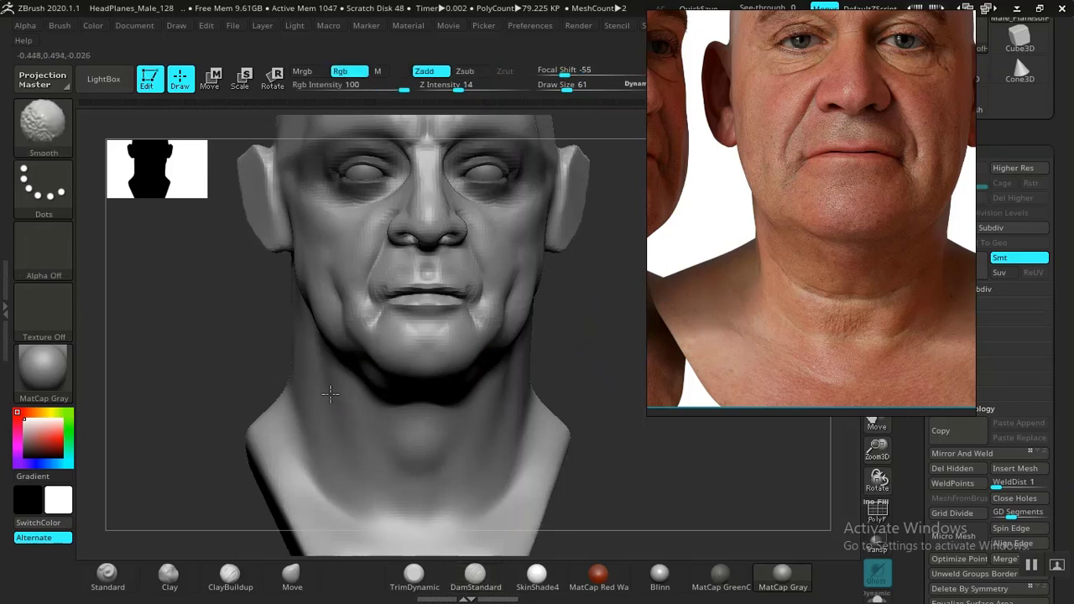
pyautogui.keyDown('shift'); pyautogui.moveTo(324, 394); pyautogui.dragTo(365, 432); pyautogui.keyUp('shift')
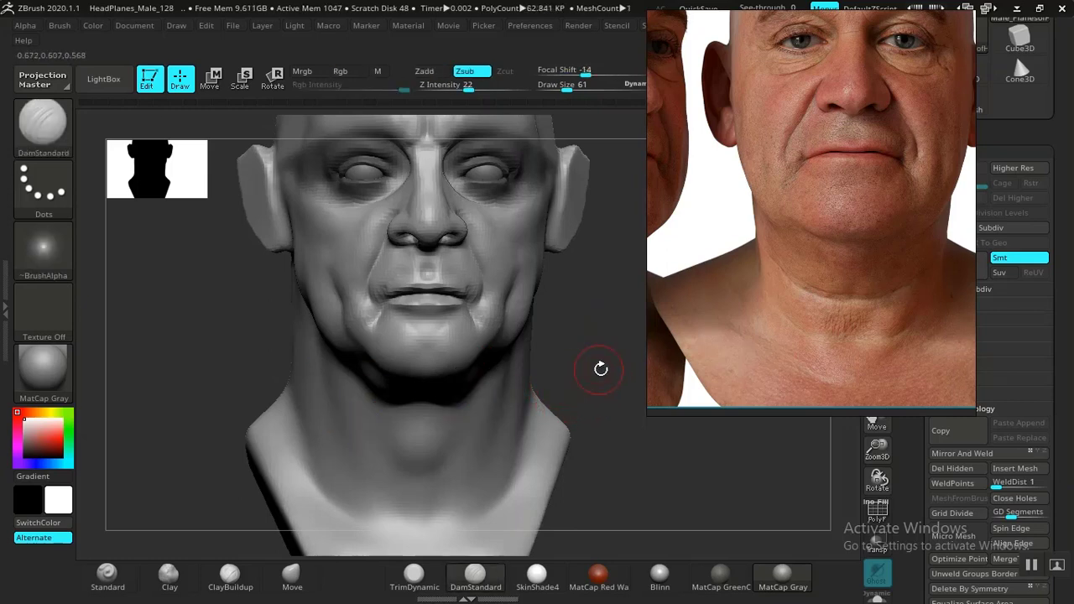
pyautogui.moveTo(584, 366)
pyautogui.mouseDown()
pyautogui.moveTo(585, 387)
pyautogui.moveTo(576, 367)
pyautogui.moveTo(501, 414)
pyautogui.mouseUp()
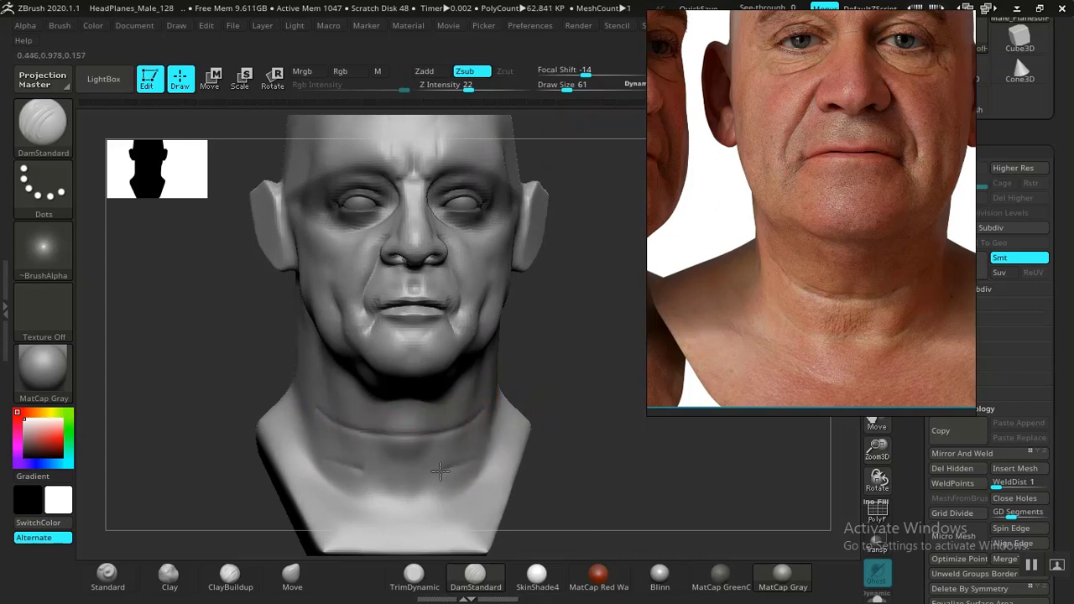
pyautogui.moveTo(586, 473)
pyautogui.keyDown('alt'); pyautogui.mouseDown()
pyautogui.moveTo(576, 428)
pyautogui.moveTo(579, 488)
pyautogui.mouseUp(); pyautogui.keyUp('alt')
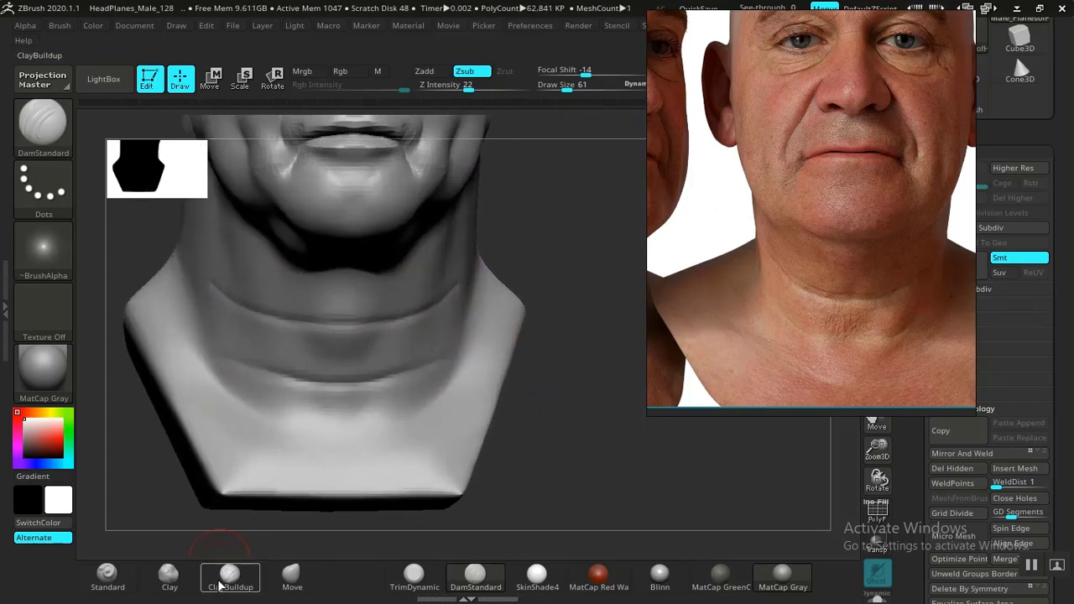
# Step: Build up slanted muscle ridges on both sides of the lower throat with Clay at Z Intensity 50 and draw size 93
pyautogui.click(168, 576)
pyautogui.press(']')
pyautogui.press(']')
pyautogui.press(']')
pyautogui.moveTo(364, 431); pyautogui.dragTo(347, 412)
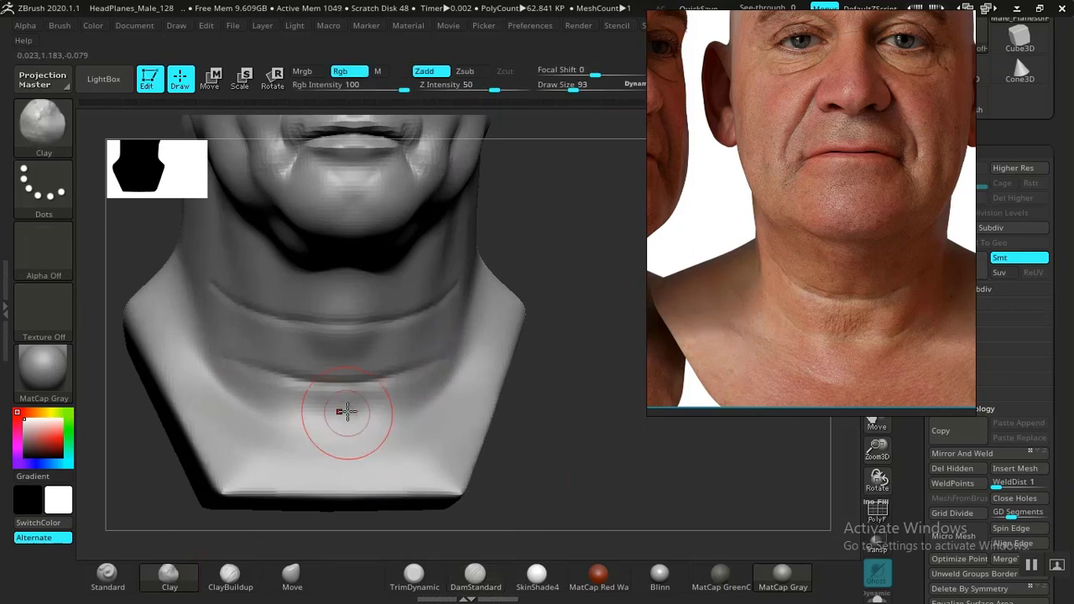
pyautogui.keyDown('alt'); pyautogui.moveTo(565, 469); pyautogui.dragTo(564, 507); pyautogui.keyUp('alt')
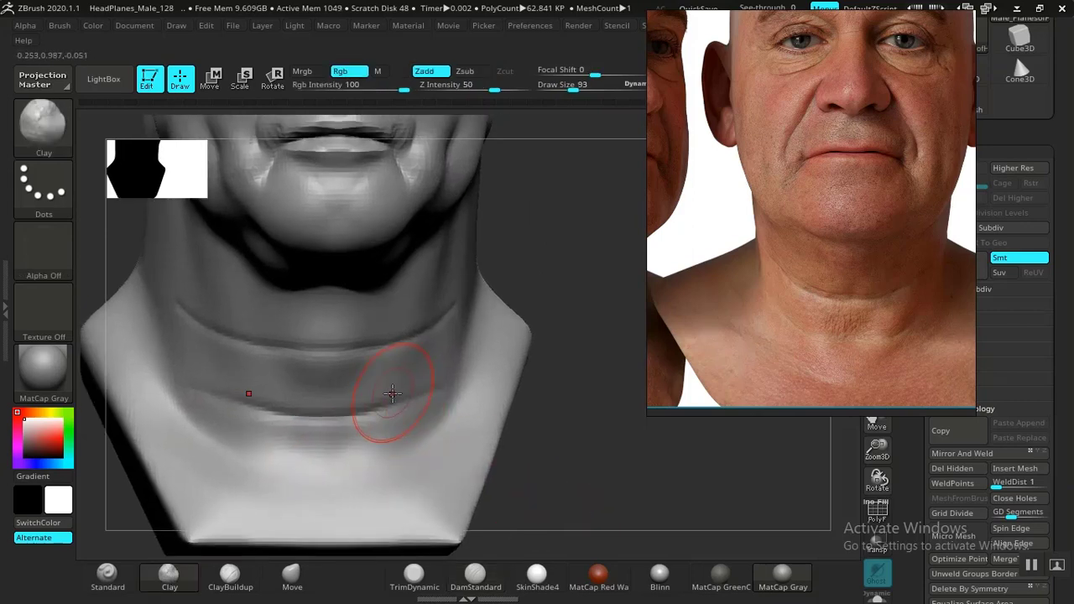
pyautogui.moveTo(391, 399)
pyautogui.mouseDown()
pyautogui.moveTo(412, 377)
pyautogui.moveTo(393, 374)
pyautogui.moveTo(384, 395)
pyautogui.moveTo(361, 390)
pyautogui.moveTo(382, 370)
pyautogui.moveTo(394, 430)
pyautogui.moveTo(355, 455)
pyautogui.moveTo(382, 429)
pyautogui.mouseUp()
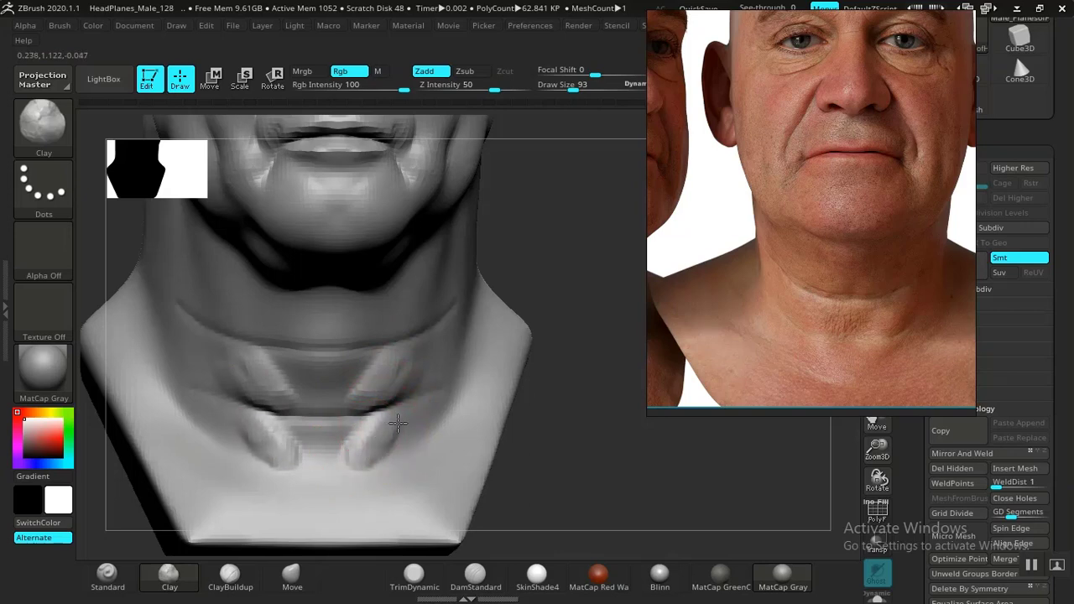
# Step: Extend the neck muscle ridges up toward the jaw with Clay and smooth them together with the horizontal creases
pyautogui.moveTo(551, 425); pyautogui.dragTo(314, 419)
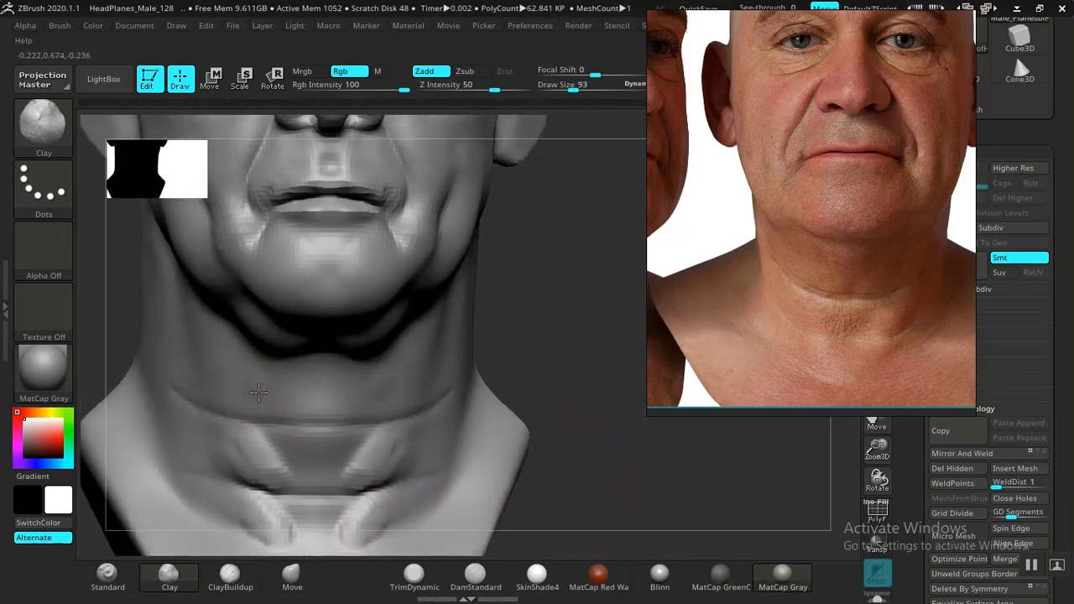
pyautogui.moveTo(258, 392); pyautogui.dragTo(258, 417)
pyautogui.moveTo(235, 363)
pyautogui.mouseDown()
pyautogui.moveTo(269, 468)
pyautogui.moveTo(269, 516)
pyautogui.mouseUp()
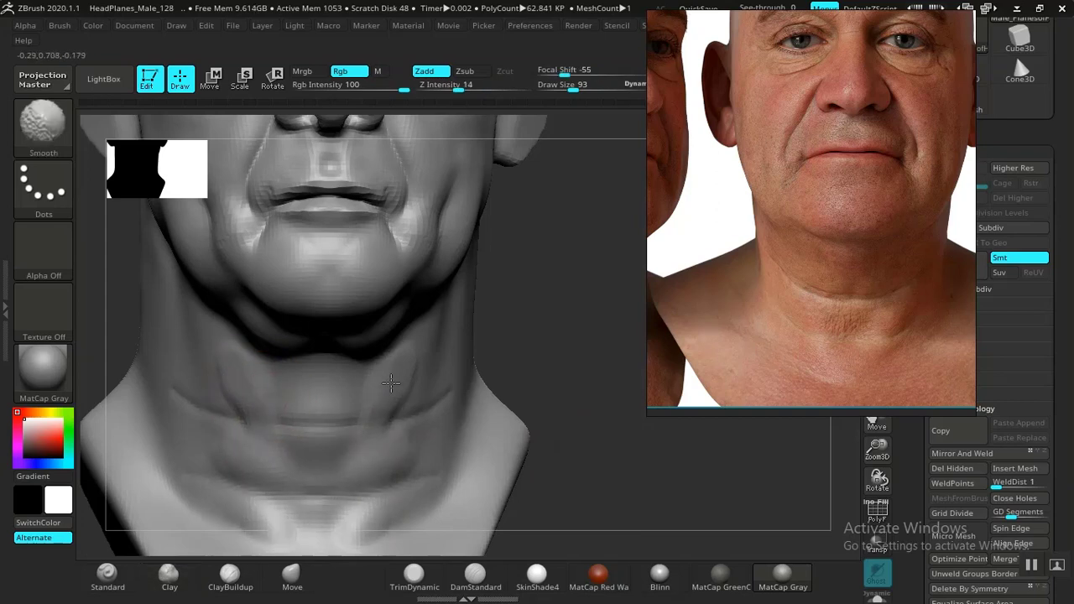
pyautogui.keyDown('shift'); pyautogui.moveTo(400, 389); pyautogui.dragTo(424, 365); pyautogui.keyUp('shift')
pyautogui.keyDown('shift'); pyautogui.moveTo(227, 424); pyautogui.dragTo(225, 468); pyautogui.keyUp('shift')
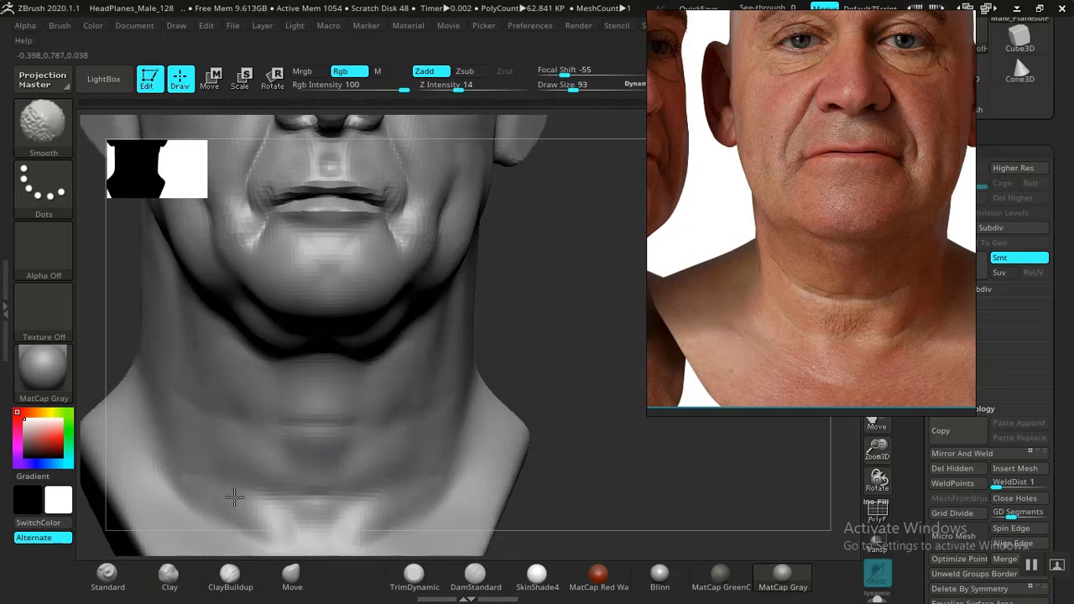
# Step: Refine the volume of the lower neck with Clay at Z Intensity 50, enlarging the draw size to 153
pyautogui.keyDown('alt'); pyautogui.moveTo(595, 461); pyautogui.dragTo(642, 393); pyautogui.keyUp('alt')
pyautogui.moveTo(635, 424); pyautogui.dragTo(635, 499)
pyautogui.moveTo(261, 422)
pyautogui.keyDown('alt'); pyautogui.mouseDown()
pyautogui.moveTo(291, 457)
pyautogui.moveTo(266, 431)
pyautogui.mouseUp(); pyautogui.keyUp('alt')
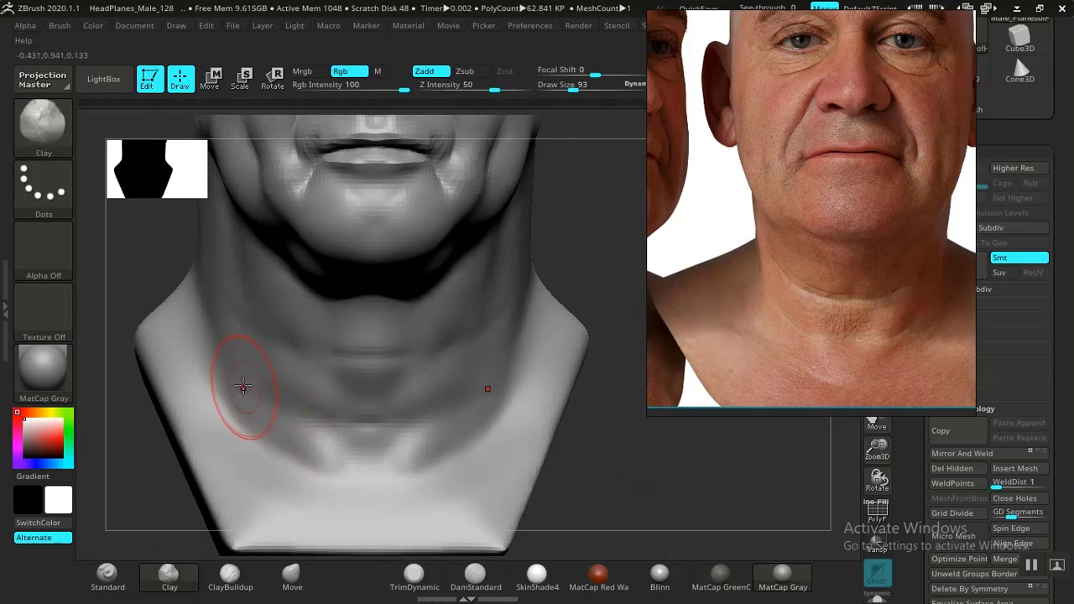
pyautogui.press(']')
pyautogui.press(']')
pyautogui.press(']')
pyautogui.press(']')
pyautogui.press(']')
pyautogui.press(']')
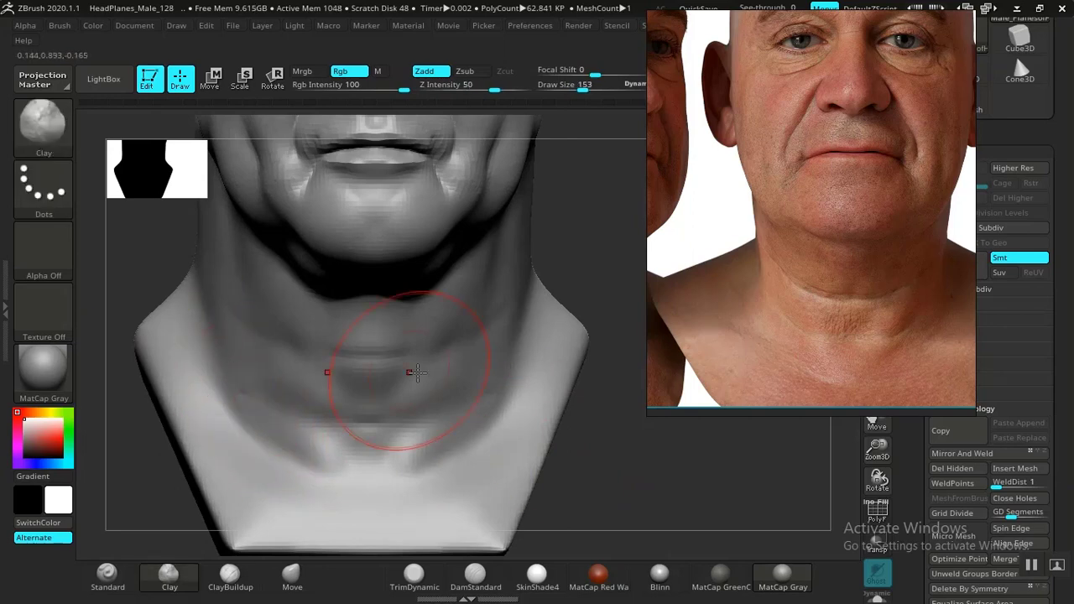
pyautogui.moveTo(669, 475)
pyautogui.mouseDown()
pyautogui.moveTo(647, 506)
pyautogui.moveTo(619, 461)
pyautogui.moveTo(473, 418)
pyautogui.mouseUp()
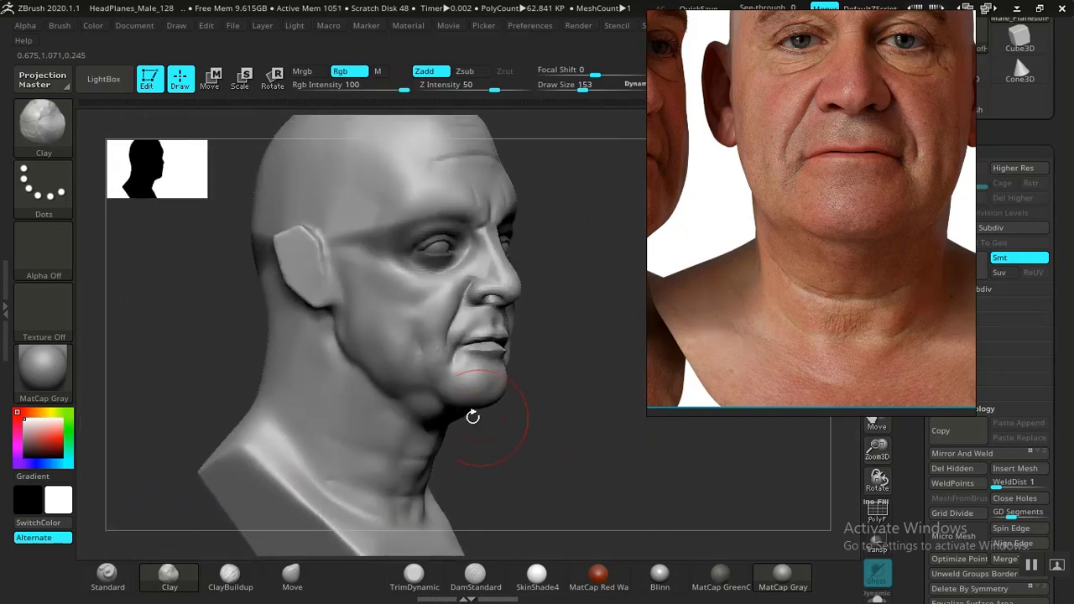
# Step: Try to carve a groove from behind the ear down the side of the neck with DamStandard at Z Intensity 22 and draw size 189
pyautogui.click(475, 575)
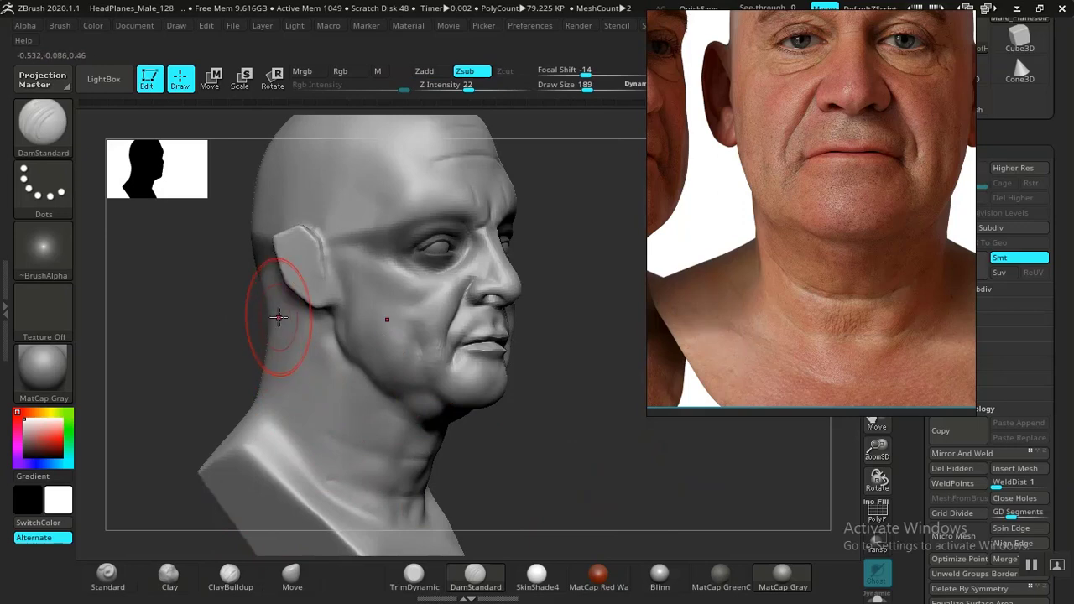
pyautogui.moveTo(281, 316)
pyautogui.mouseDown()
pyautogui.moveTo(290, 402)
pyautogui.moveTo(326, 487)
pyautogui.mouseUp()
pyautogui.moveTo(568, 461)
pyautogui.keyDown('shift'); pyautogui.mouseDown()
pyautogui.moveTo(547, 456)
pyautogui.moveTo(528, 408)
pyautogui.moveTo(356, 431)
pyautogui.mouseUp(); pyautogui.keyUp('shift')
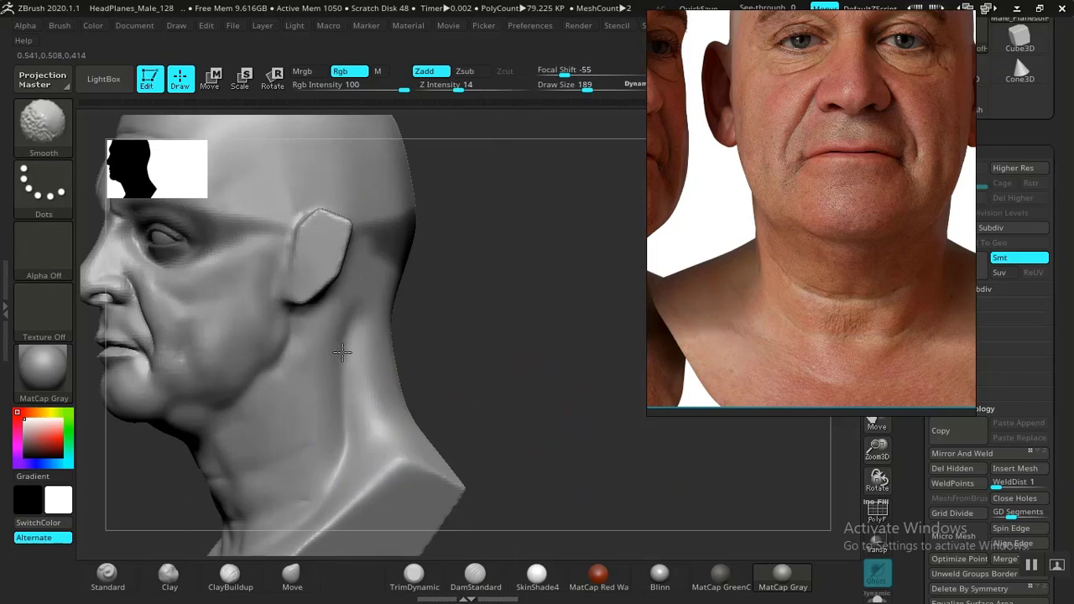
pyautogui.keyDown('shift'); pyautogui.moveTo(344, 460); pyautogui.dragTo(363, 433); pyautogui.keyUp('shift')
pyautogui.moveTo(437, 428)
pyautogui.mouseDown()
pyautogui.moveTo(542, 405)
pyautogui.moveTo(494, 423)
pyautogui.moveTo(467, 398)
pyautogui.mouseUp()
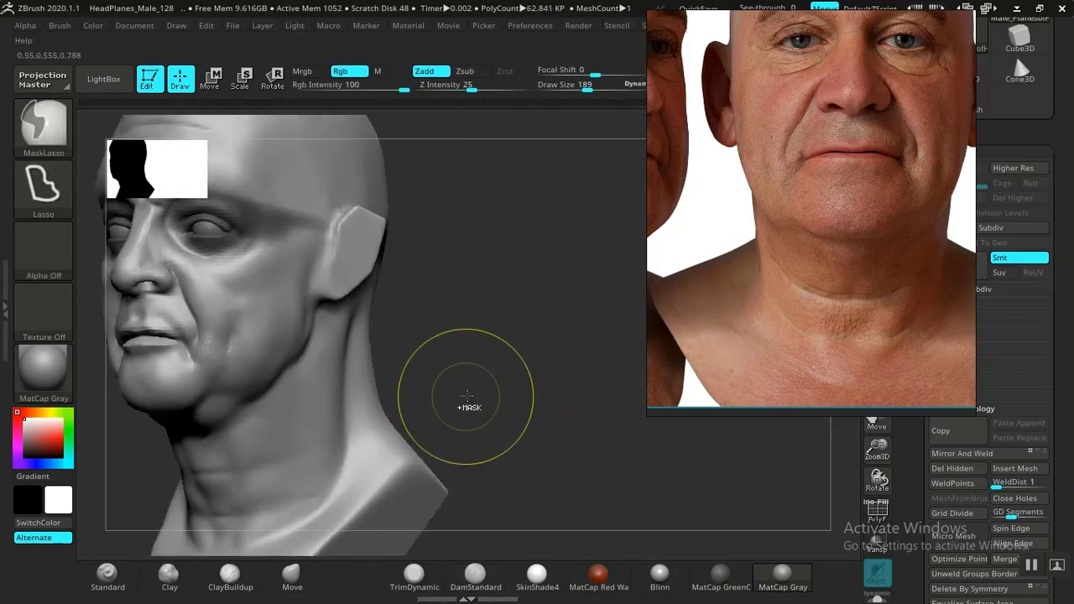
pyautogui.hotkey('ctrl', 'z')
pyautogui.hotkey('ctrl', 'z')
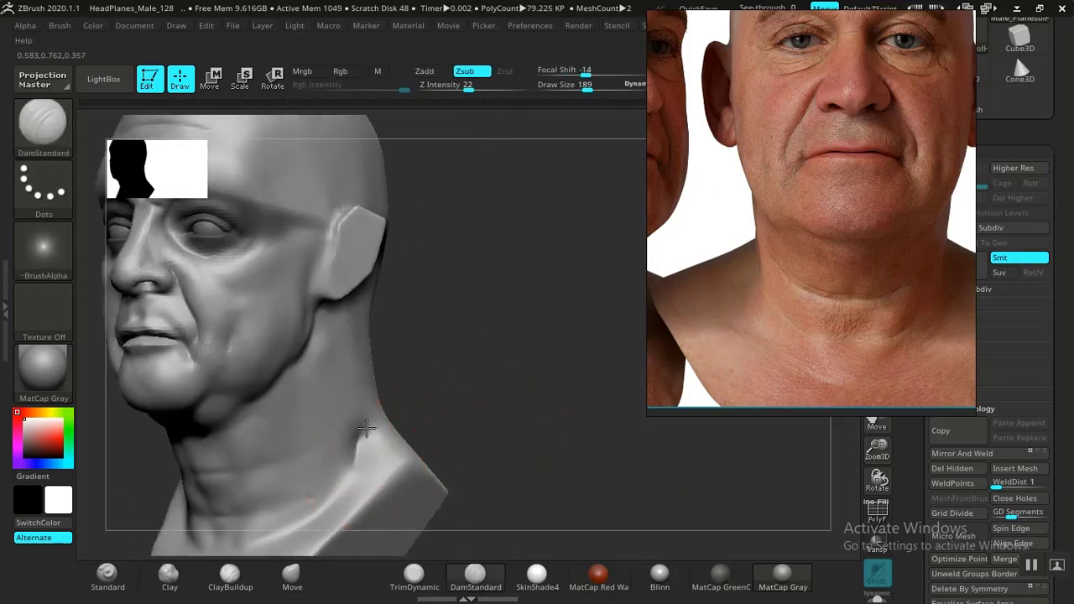
pyautogui.hotkey('ctrl', 'z')
# Step: Carve and smooth the groove running down the side of the neck behind the ear with DamStandard at Z Intensity 13 and draw size 189
pyautogui.moveTo(468, 87); pyautogui.dragTo(457, 88)
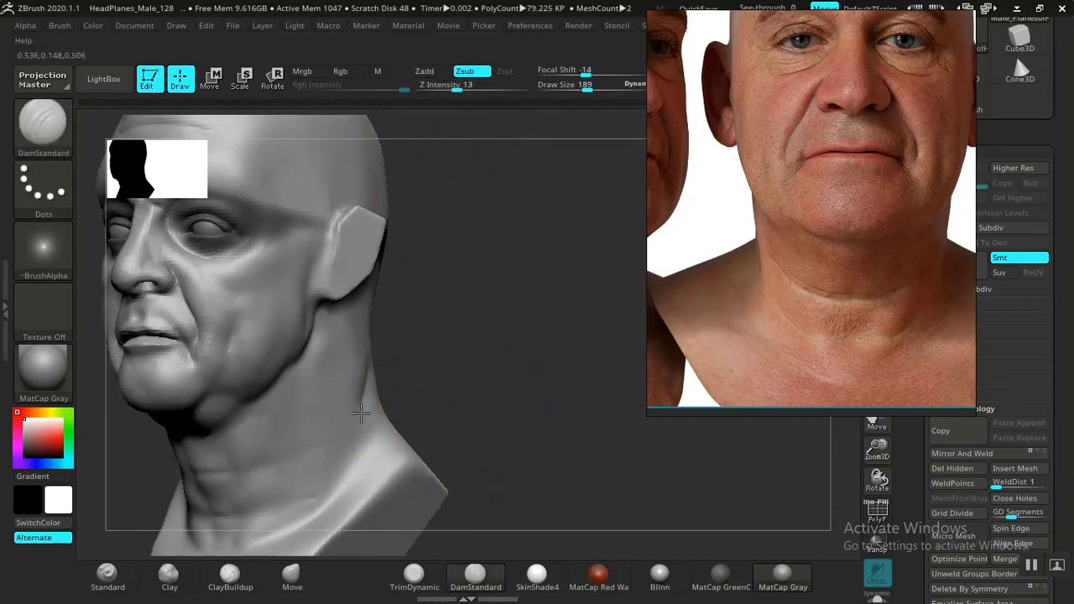
pyautogui.keyDown('shift'); pyautogui.moveTo(334, 500); pyautogui.dragTo(355, 426); pyautogui.keyUp('shift')
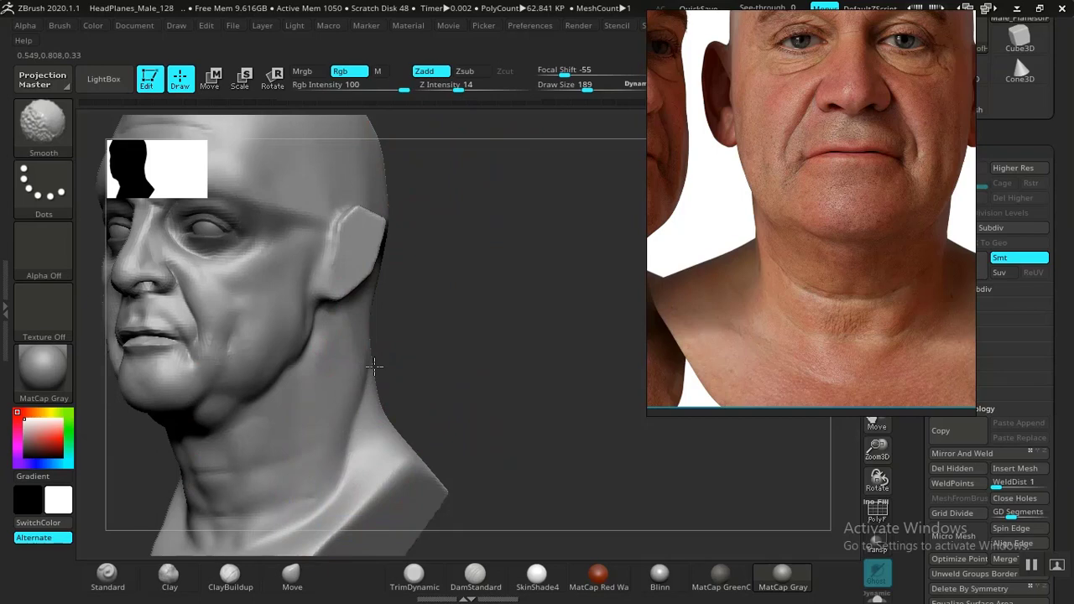
pyautogui.moveTo(471, 378); pyautogui.dragTo(408, 372)
pyautogui.moveTo(378, 305)
pyautogui.mouseDown()
pyautogui.moveTo(345, 434)
pyautogui.moveTo(366, 375)
pyautogui.mouseUp()
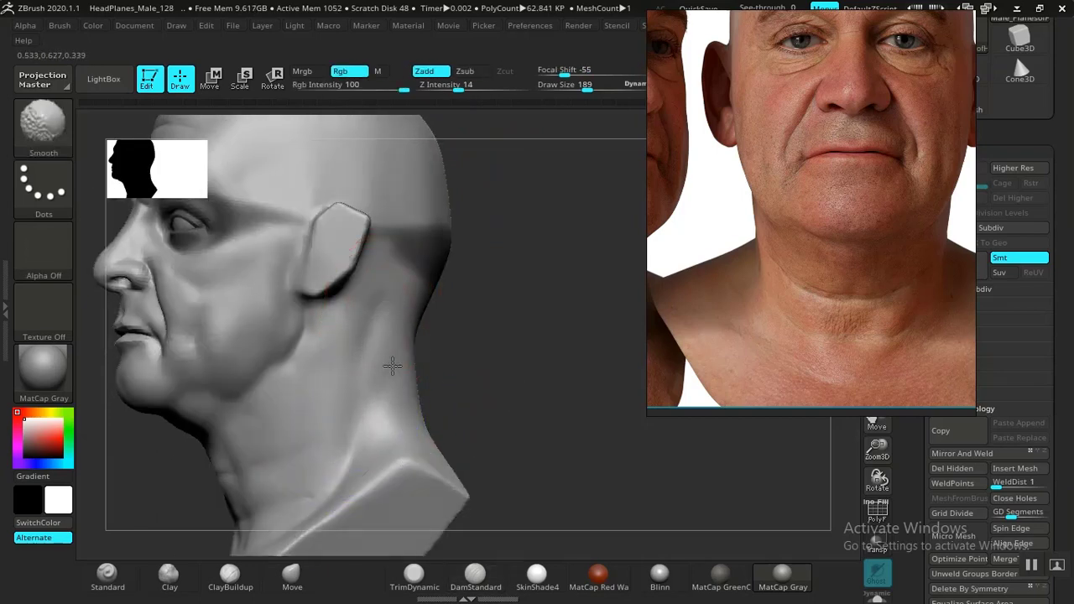
# Step: Carve hollows beside the muscle ends at the front neck base with DamStandard at Z Intensity 13, smooth the area, and undo the last stroke
pyautogui.moveTo(441, 439)
pyautogui.mouseDown()
pyautogui.moveTo(532, 456)
pyautogui.moveTo(588, 403)
pyautogui.moveTo(604, 467)
pyautogui.moveTo(511, 462)
pyautogui.mouseUp()
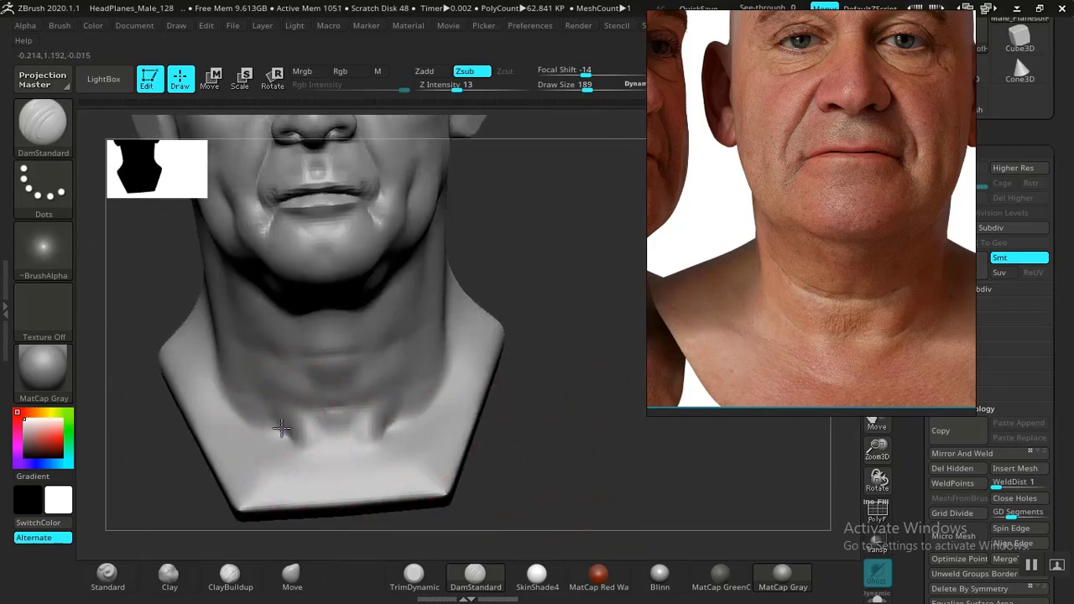
pyautogui.keyDown('shift'); pyautogui.moveTo(408, 439); pyautogui.dragTo(392, 397); pyautogui.keyUp('shift')
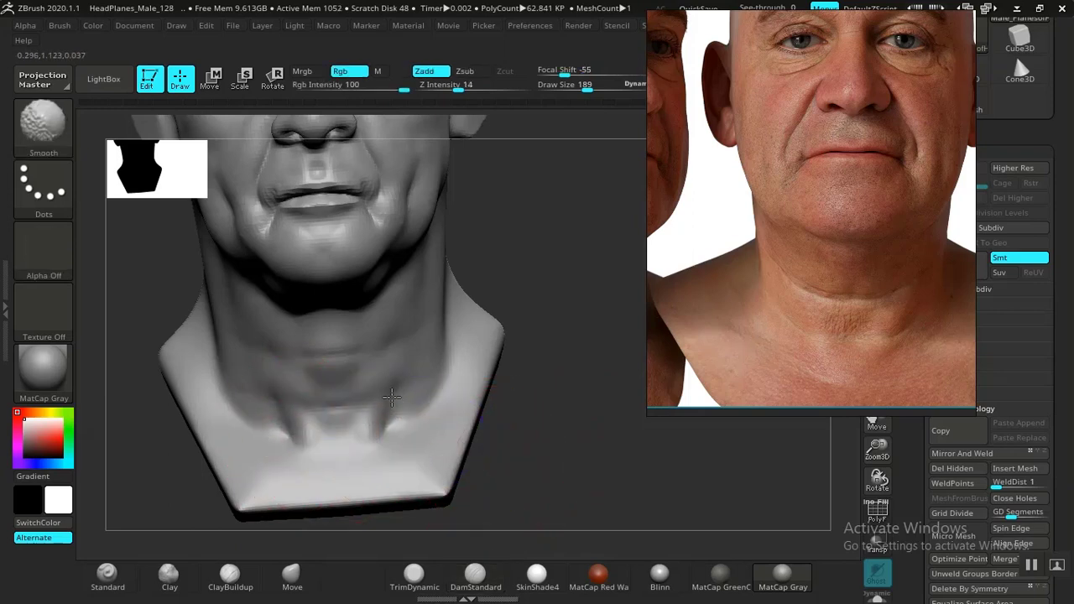
pyautogui.moveTo(511, 394)
pyautogui.mouseDown()
pyautogui.moveTo(585, 467)
pyautogui.moveTo(600, 462)
pyautogui.moveTo(579, 462)
pyautogui.mouseUp()
pyautogui.hotkey('ctrl', 'z')
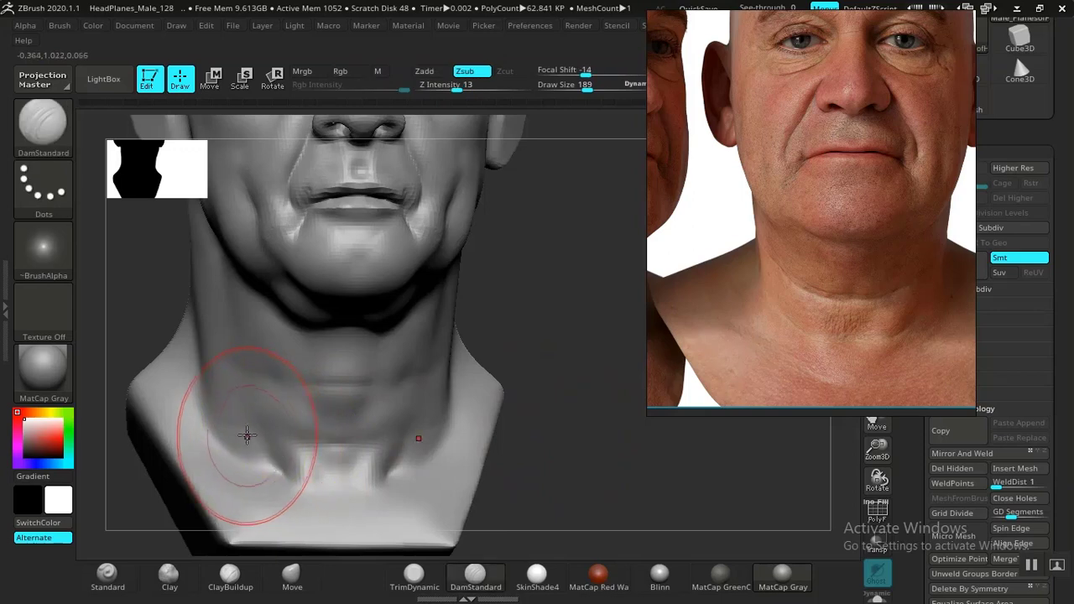
# Step: Build up the base of the neck and the shoulder slopes with the Clay brush and smooth the strokes
pyautogui.moveTo(587, 460)
pyautogui.keyDown('alt'); pyautogui.mouseDown()
pyautogui.moveTo(643, 455)
pyautogui.moveTo(636, 495)
pyautogui.mouseUp(); pyautogui.keyUp('alt')
pyautogui.click(190, 585)
pyautogui.moveTo(153, 516)
pyautogui.mouseDown()
pyautogui.moveTo(180, 515)
pyautogui.moveTo(247, 422)
pyautogui.mouseUp()
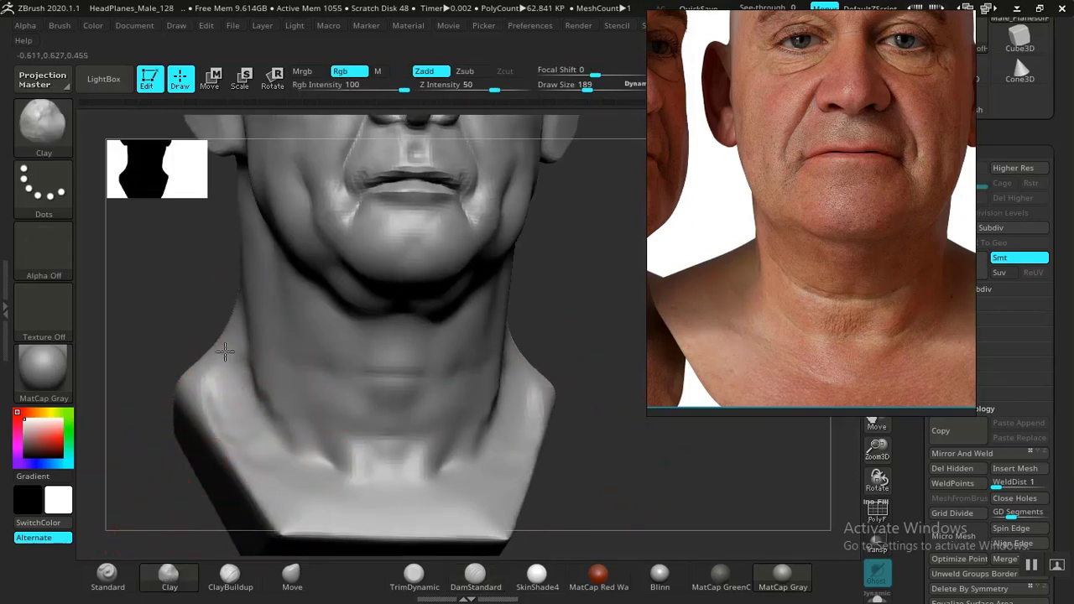
pyautogui.moveTo(236, 406)
pyautogui.keyDown('shift'); pyautogui.mouseDown()
pyautogui.moveTo(247, 384)
pyautogui.moveTo(246, 408)
pyautogui.mouseUp(); pyautogui.keyUp('shift')
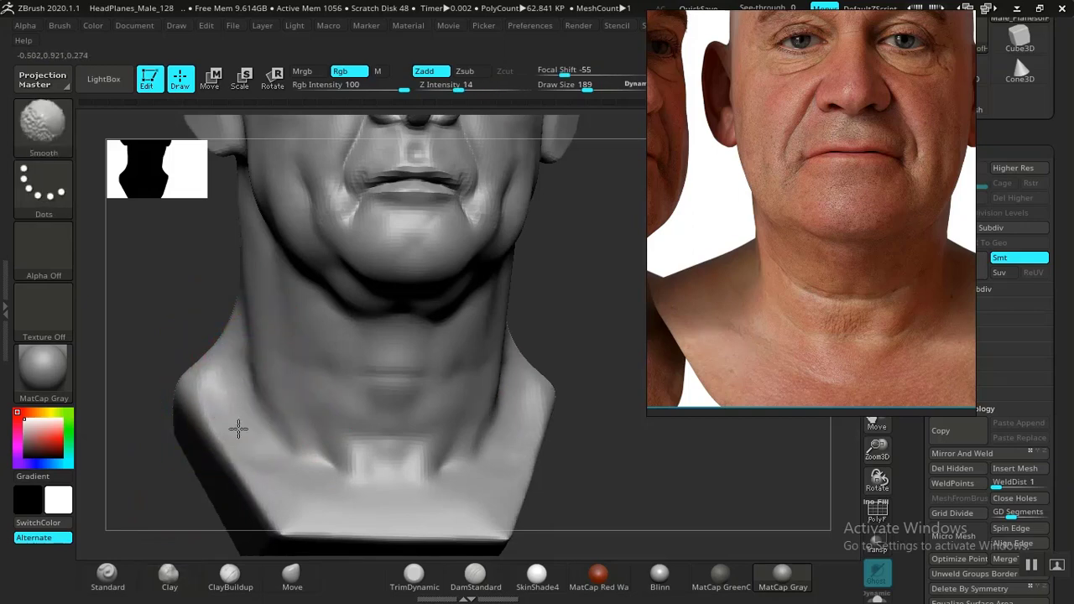
pyautogui.keyDown('shift'); pyautogui.moveTo(267, 414); pyautogui.dragTo(267, 385); pyautogui.keyUp('shift')
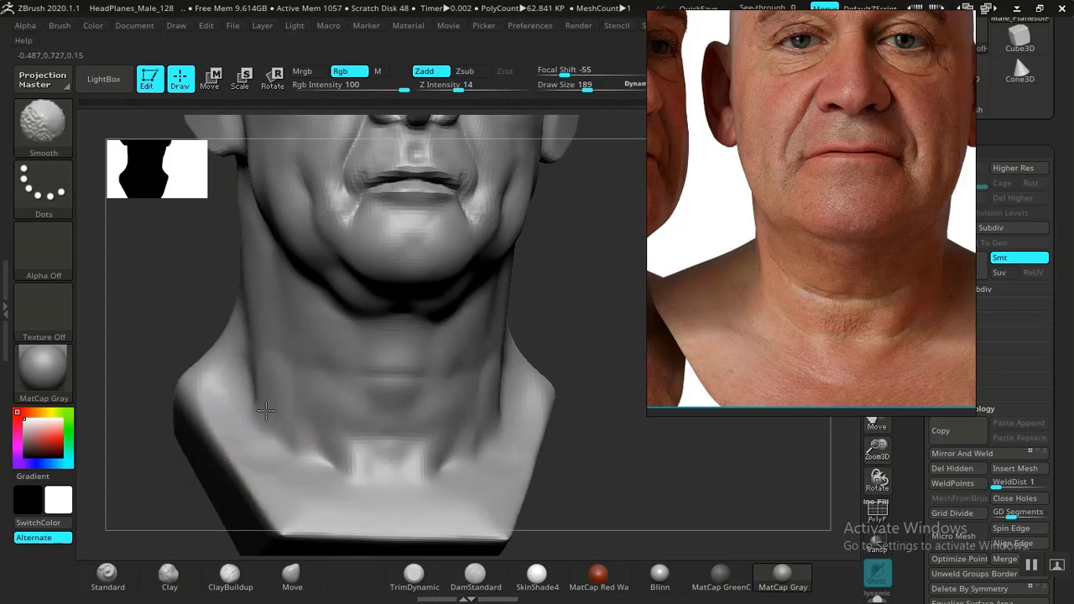
pyautogui.moveTo(264, 434); pyautogui.dragTo(267, 445)
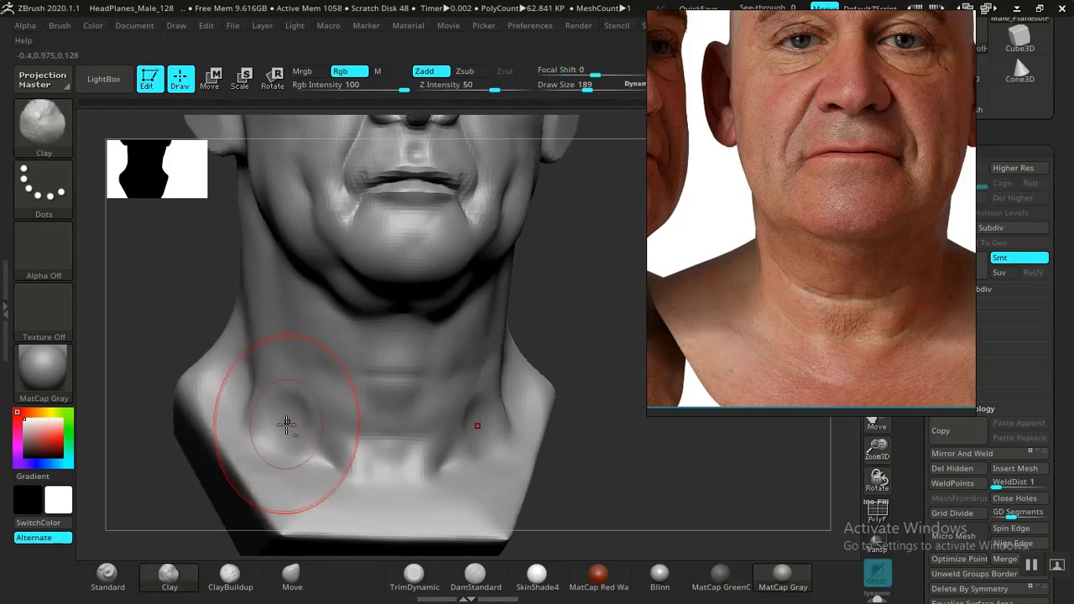
pyautogui.press('ctrl')
pyautogui.moveTo(286, 433)
pyautogui.keyDown('shift'); pyautogui.mouseDown()
pyautogui.moveTo(257, 361)
pyautogui.moveTo(285, 434)
pyautogui.mouseUp(); pyautogui.keyUp('shift')
# Step: Smooth the side of the neck and the transition beneath the jaw
pyautogui.moveTo(575, 450)
pyautogui.keyDown('alt'); pyautogui.mouseDown()
pyautogui.moveTo(547, 429)
pyautogui.moveTo(483, 455)
pyautogui.moveTo(515, 491)
pyautogui.moveTo(549, 412)
pyautogui.moveTo(593, 378)
pyautogui.moveTo(588, 392)
pyautogui.mouseUp(); pyautogui.keyUp('alt')
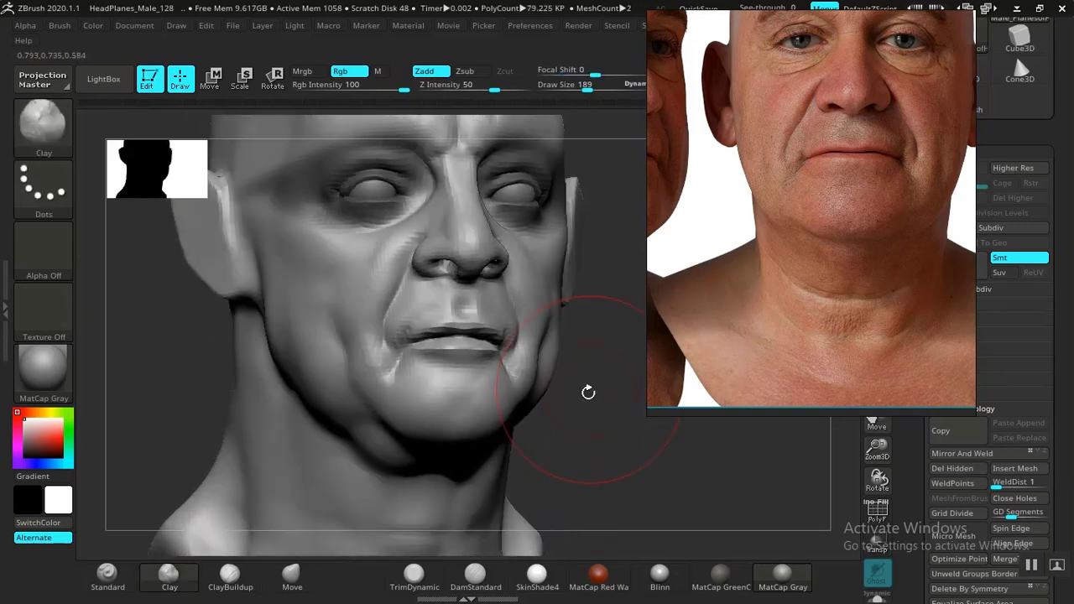
pyautogui.moveTo(612, 426)
pyautogui.mouseDown()
pyautogui.moveTo(612, 391)
pyautogui.moveTo(592, 396)
pyautogui.mouseUp()
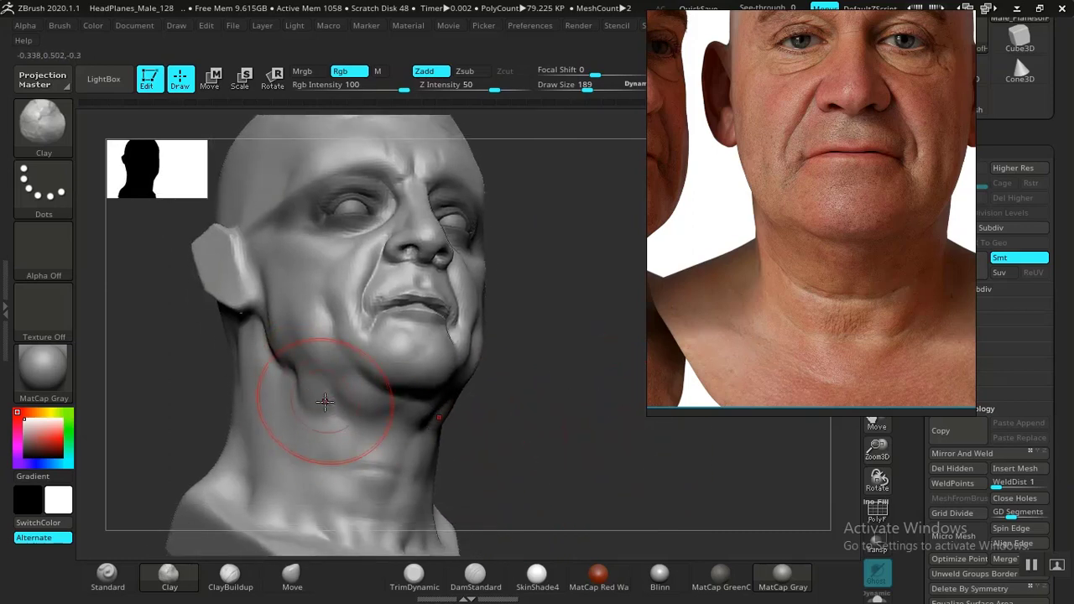
pyautogui.moveTo(324, 424)
pyautogui.keyDown('shift'); pyautogui.mouseDown()
pyautogui.moveTo(322, 383)
pyautogui.moveTo(283, 348)
pyautogui.mouseUp(); pyautogui.keyUp('shift')
# Step: Define the jawline's lower edge with the DamStandard brush and smooth the area under the jaw
pyautogui.moveTo(523, 446)
pyautogui.mouseDown()
pyautogui.moveTo(528, 456)
pyautogui.moveTo(563, 412)
pyautogui.moveTo(557, 441)
pyautogui.moveTo(580, 432)
pyautogui.moveTo(537, 462)
pyautogui.moveTo(583, 415)
pyautogui.mouseUp()
pyautogui.click(475, 578)
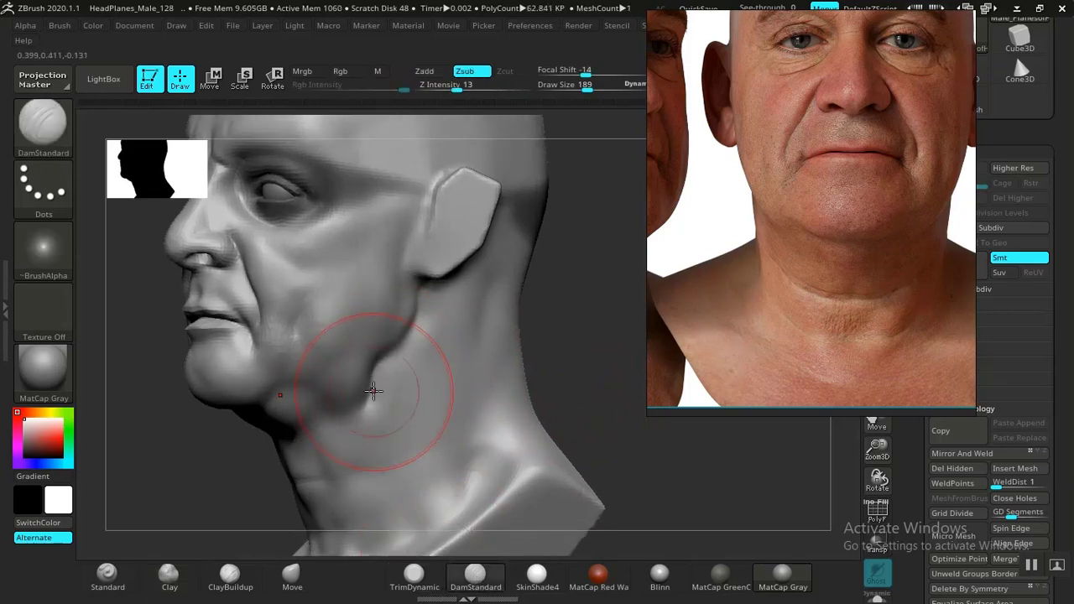
pyautogui.press('shift')
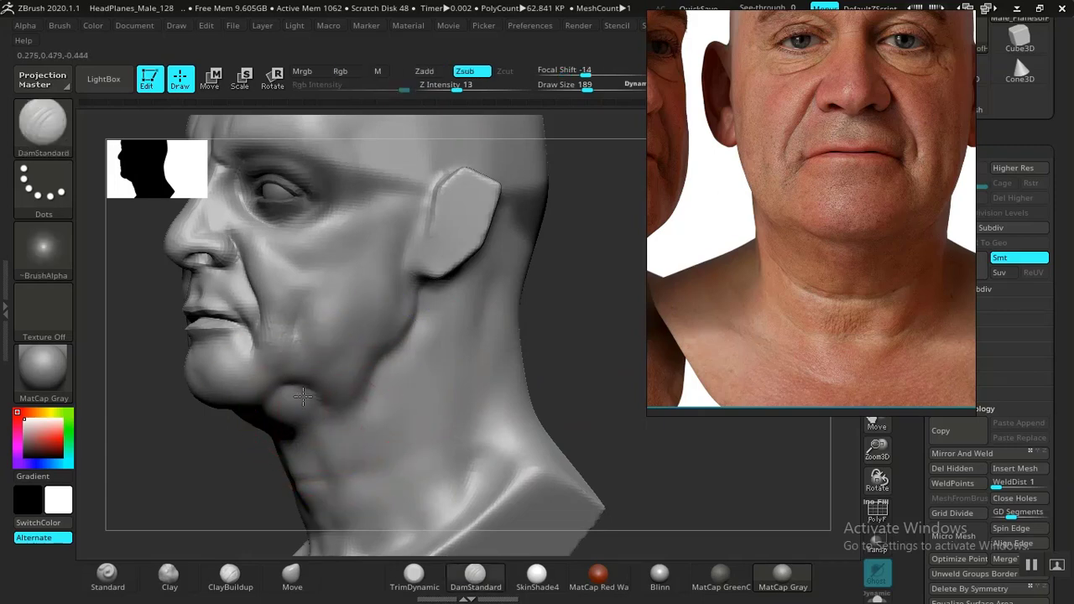
pyautogui.press('shift')
pyautogui.keyDown('shift'); pyautogui.moveTo(303, 404); pyautogui.dragTo(336, 399); pyautogui.keyUp('shift')
# Step: Reframe the reference photo to show the whole head and face the sculpt toward the front
pyautogui.moveTo(563, 420)
pyautogui.keyDown('shift'); pyautogui.mouseDown()
pyautogui.moveTo(597, 401)
pyautogui.moveTo(463, 345)
pyautogui.moveTo(541, 345)
pyautogui.moveTo(557, 439)
pyautogui.moveTo(604, 446)
pyautogui.mouseUp(); pyautogui.keyUp('shift')
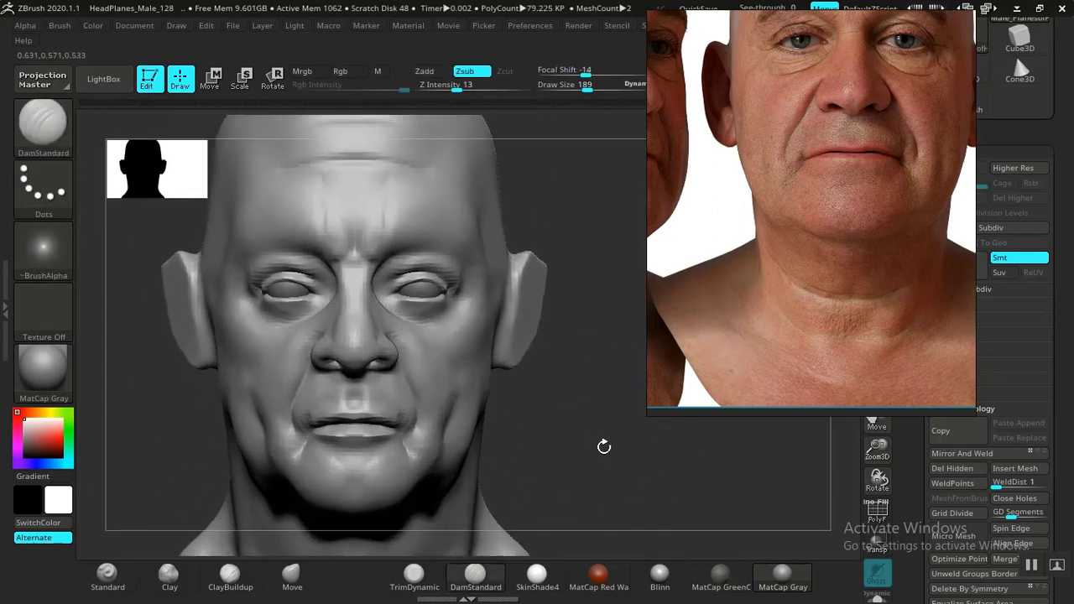
pyautogui.moveTo(804, 235)
pyautogui.mouseDown()
pyautogui.moveTo(773, 314)
pyautogui.moveTo(787, 371)
pyautogui.mouseUp()
pyautogui.moveTo(561, 450)
pyautogui.mouseDown()
pyautogui.moveTo(575, 417)
pyautogui.moveTo(568, 467)
pyautogui.moveTo(600, 479)
pyautogui.moveTo(607, 512)
pyautogui.mouseUp()
# Step: Fill the hollows beneath the eyes using the ClayBuildup brush at a draw size of 77
pyautogui.keyDown('alt'); pyautogui.moveTo(594, 320); pyautogui.dragTo(603, 412); pyautogui.keyUp('alt')
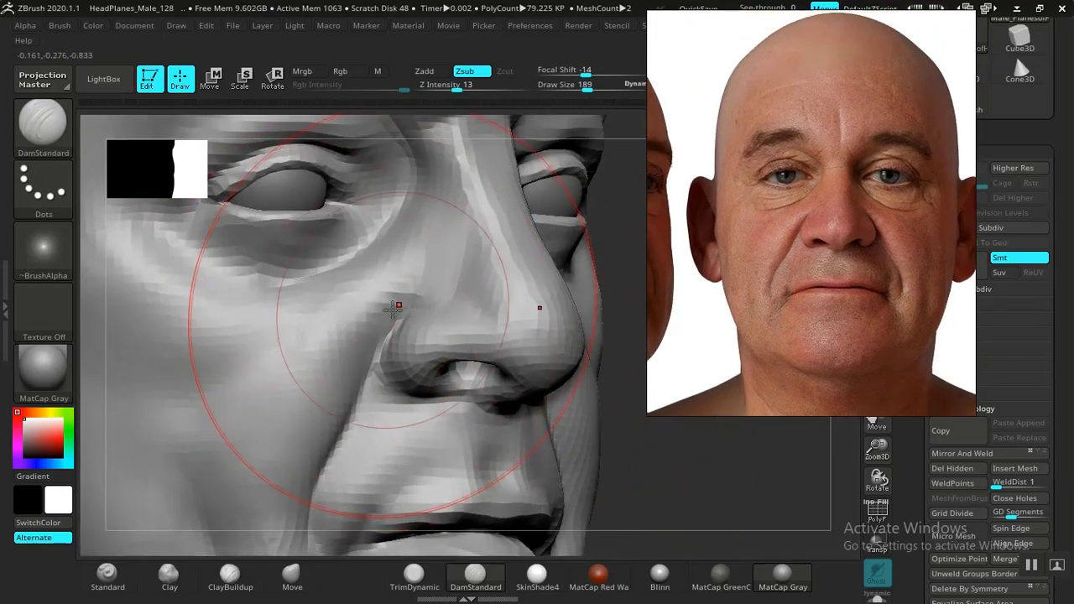
pyautogui.press('[')
pyautogui.press('[')
pyautogui.press('[')
pyautogui.press('[')
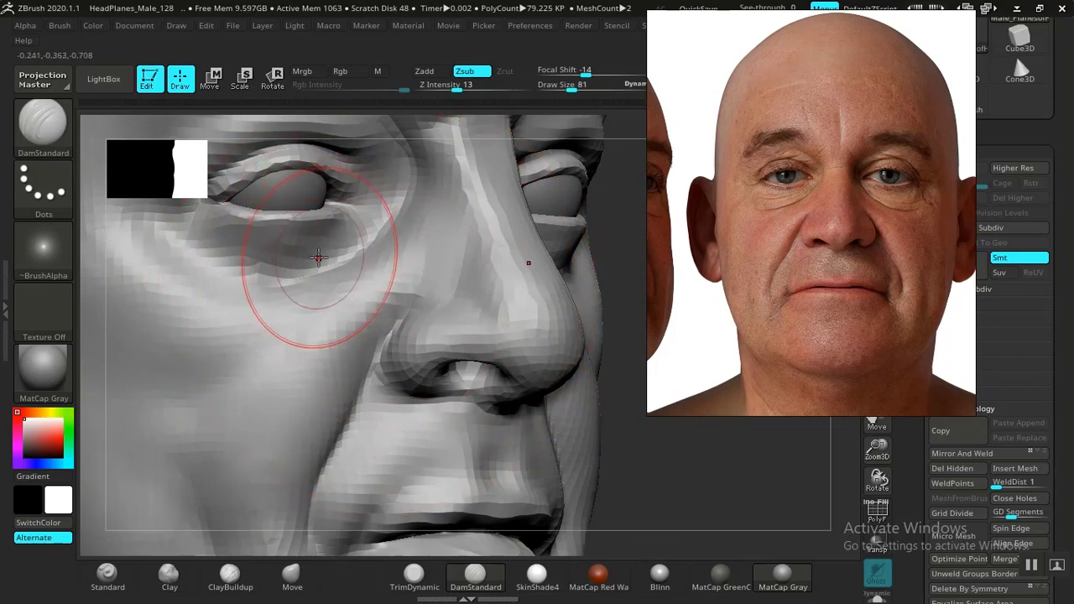
pyautogui.click(169, 575)
pyautogui.click(230, 575)
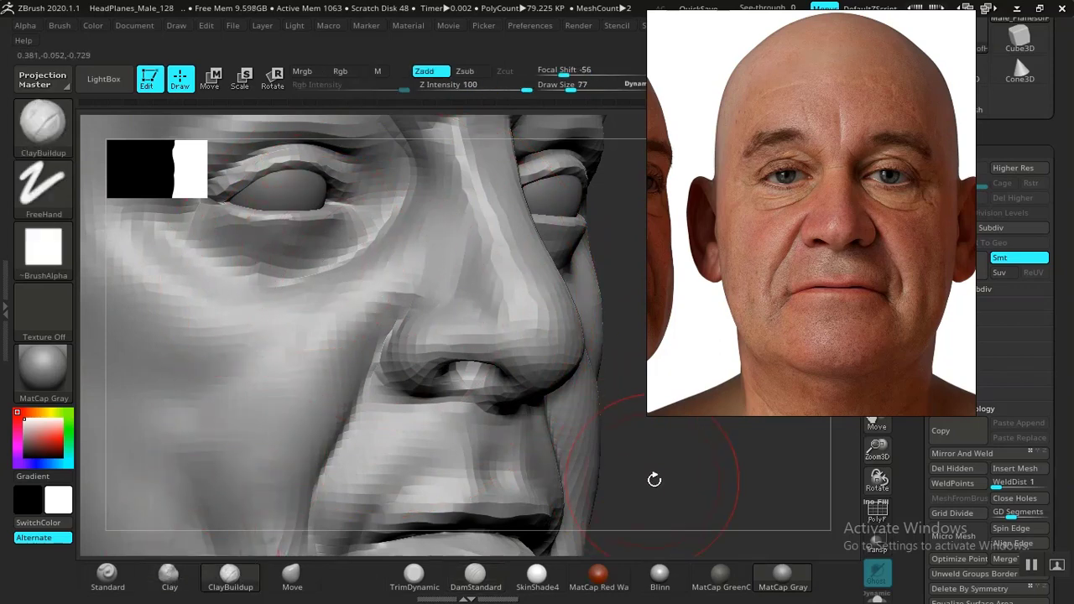
pyautogui.moveTo(654, 479); pyautogui.dragTo(398, 369)
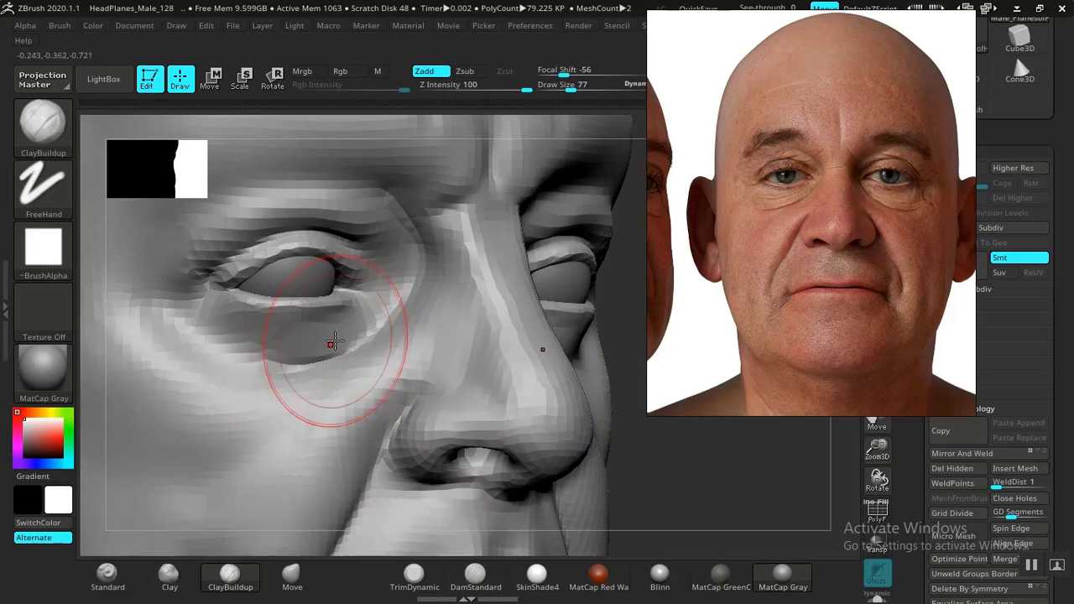
pyautogui.moveTo(333, 341); pyautogui.dragTo(201, 307)
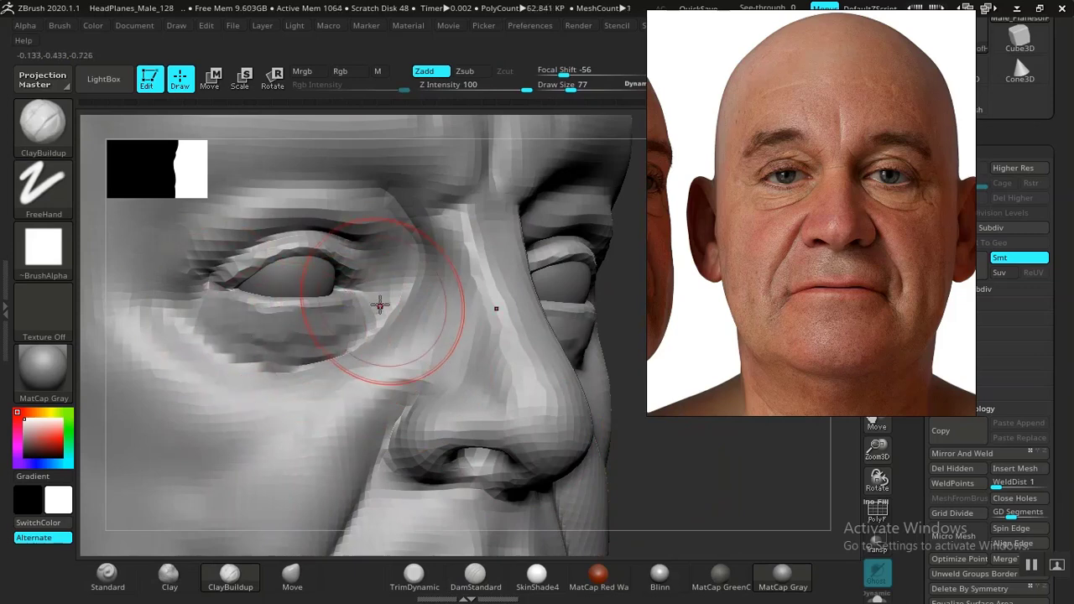
pyautogui.moveTo(229, 342)
pyautogui.mouseDown()
pyautogui.moveTo(193, 341)
pyautogui.moveTo(193, 330)
pyautogui.moveTo(311, 358)
pyautogui.mouseUp()
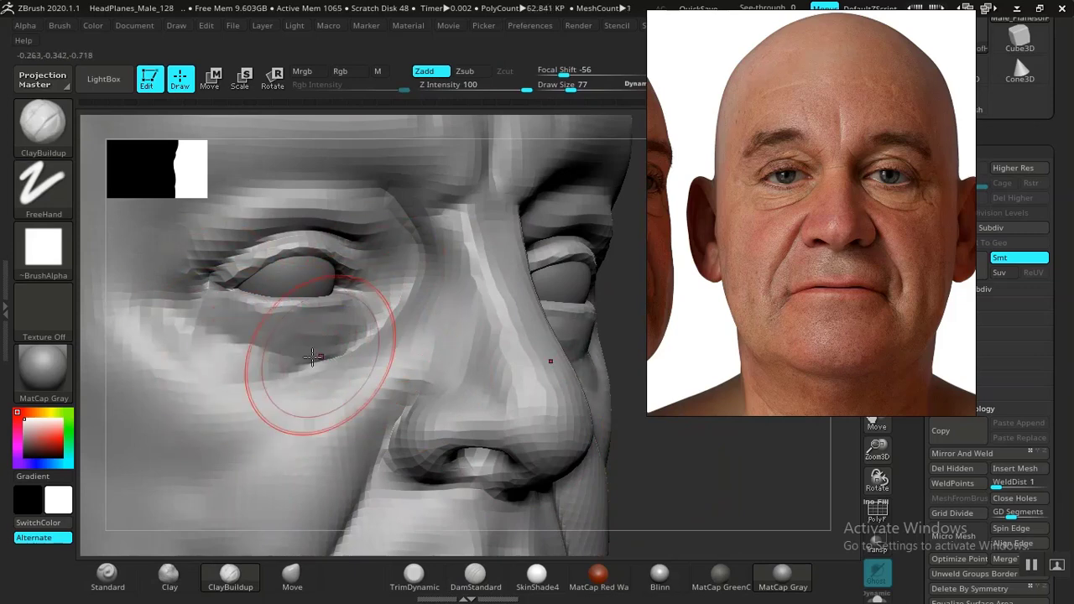
pyautogui.moveTo(234, 358); pyautogui.dragTo(264, 358)
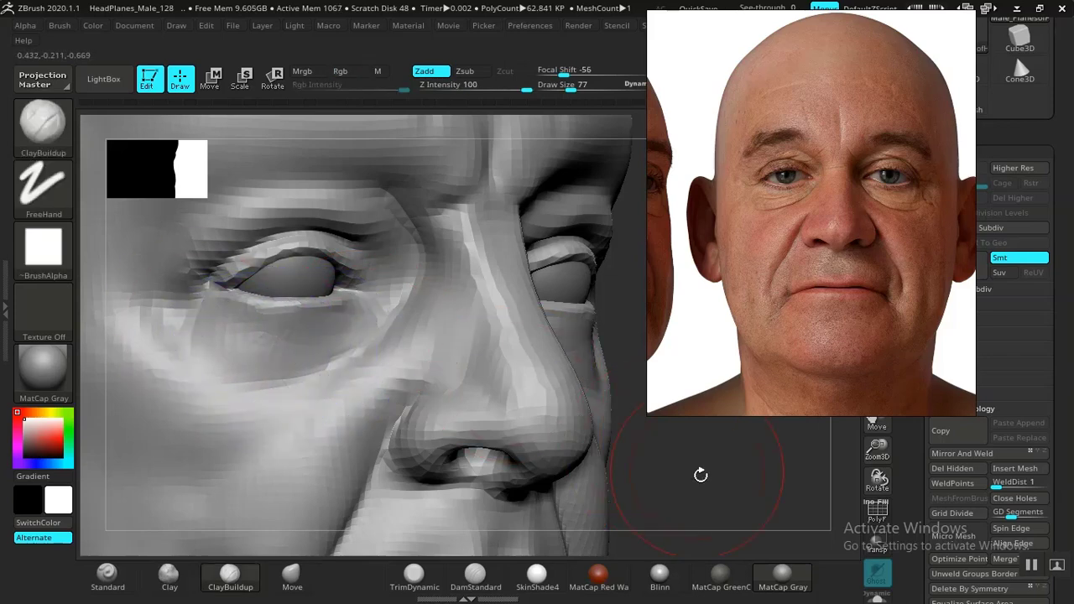
# Step: Refine the creases around the inner eye corners and the nose bridge with the DamStandard brush
pyautogui.moveTo(700, 475)
pyautogui.keyDown('alt'); pyautogui.mouseDown()
pyautogui.moveTo(593, 427)
pyautogui.moveTo(619, 473)
pyautogui.moveTo(606, 472)
pyautogui.moveTo(629, 463)
pyautogui.moveTo(419, 443)
pyautogui.mouseUp(); pyautogui.keyUp('alt')
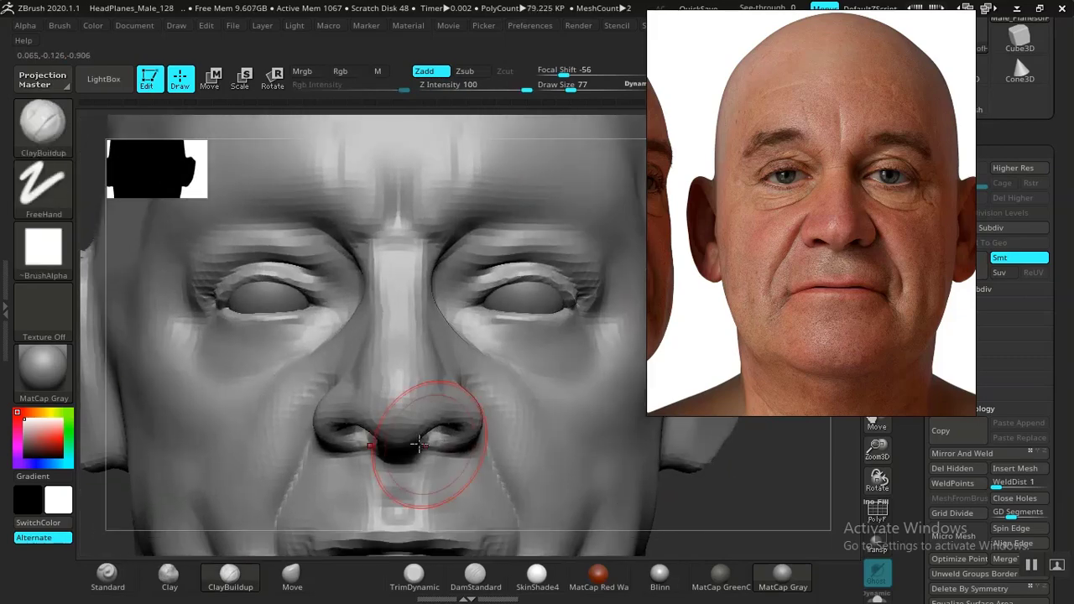
pyautogui.click(475, 577)
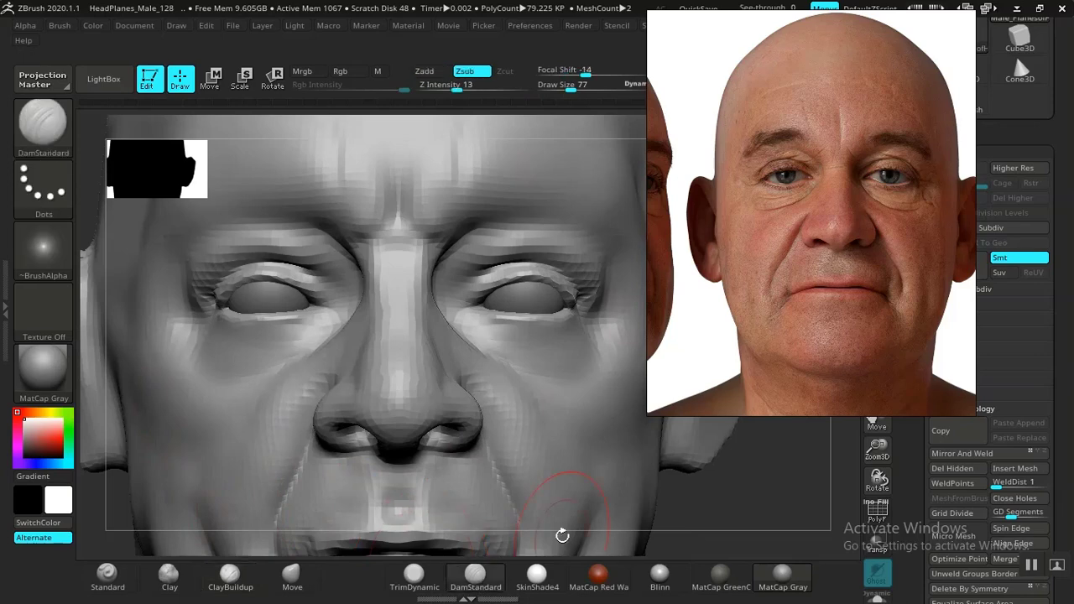
pyautogui.moveTo(784, 527)
pyautogui.mouseDown()
pyautogui.moveTo(641, 472)
pyautogui.moveTo(700, 499)
pyautogui.moveTo(731, 487)
pyautogui.moveTo(669, 444)
pyautogui.moveTo(703, 496)
pyautogui.moveTo(485, 415)
pyautogui.mouseUp()
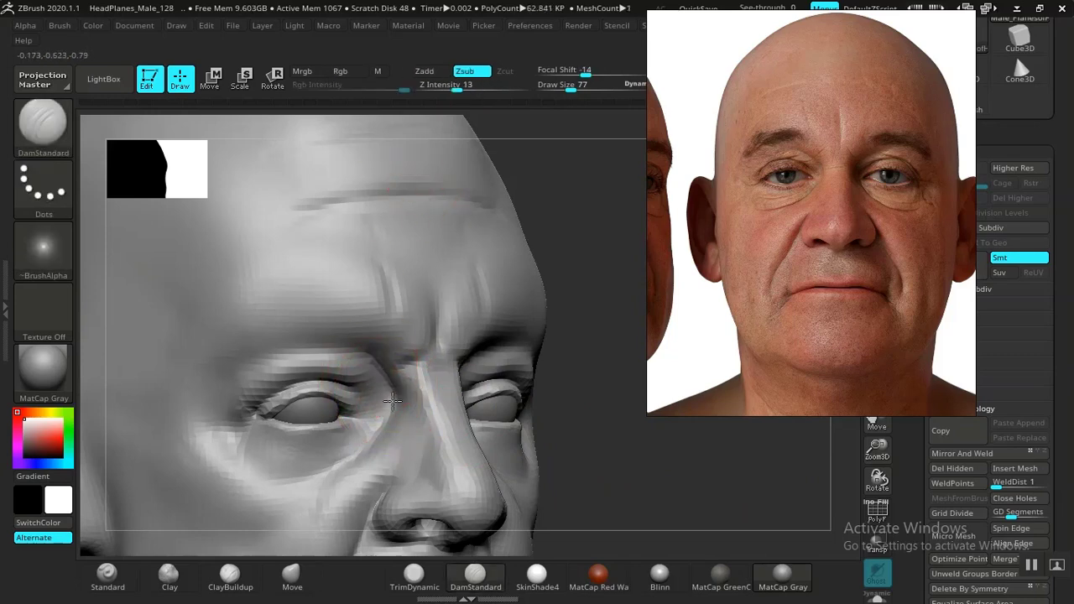
pyautogui.moveTo(619, 499); pyautogui.dragTo(401, 460)
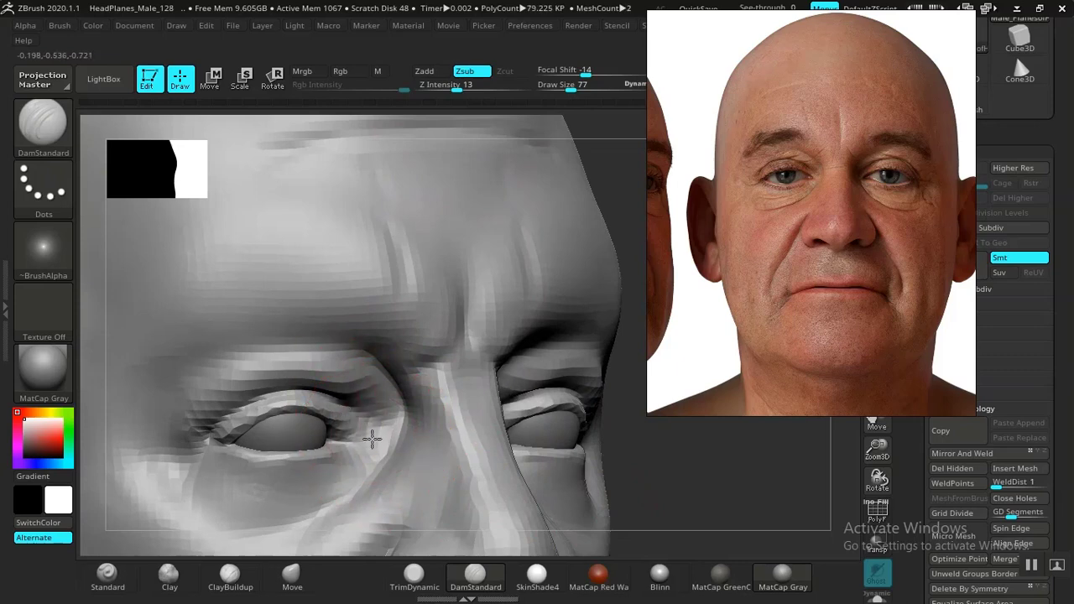
# Step: Adjust the shape of the ears with the Move brush at a draw size of 289
pyautogui.moveTo(617, 492)
pyautogui.keyDown('alt'); pyautogui.mouseDown()
pyautogui.moveTo(633, 458)
pyautogui.moveTo(616, 480)
pyautogui.moveTo(603, 431)
pyautogui.moveTo(647, 504)
pyautogui.moveTo(671, 492)
pyautogui.moveTo(712, 496)
pyautogui.mouseUp(); pyautogui.keyUp('alt')
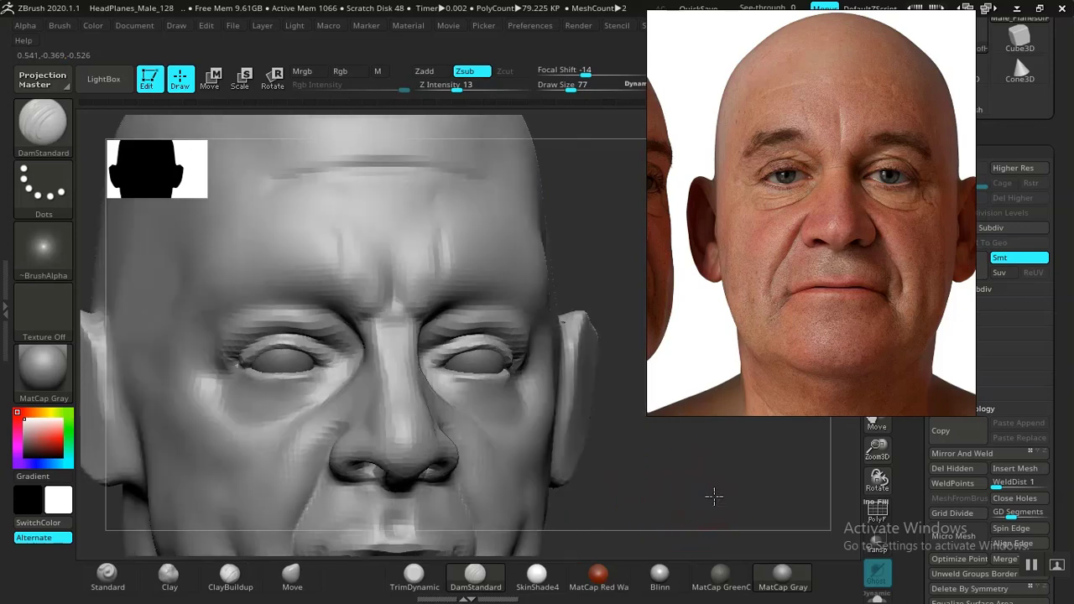
pyautogui.moveTo(630, 443)
pyautogui.keyDown('alt'); pyautogui.mouseDown()
pyautogui.moveTo(554, 372)
pyautogui.moveTo(559, 428)
pyautogui.moveTo(554, 420)
pyautogui.moveTo(575, 460)
pyautogui.moveTo(549, 495)
pyautogui.moveTo(562, 412)
pyautogui.moveTo(542, 408)
pyautogui.moveTo(633, 312)
pyautogui.mouseUp(); pyautogui.keyUp('alt')
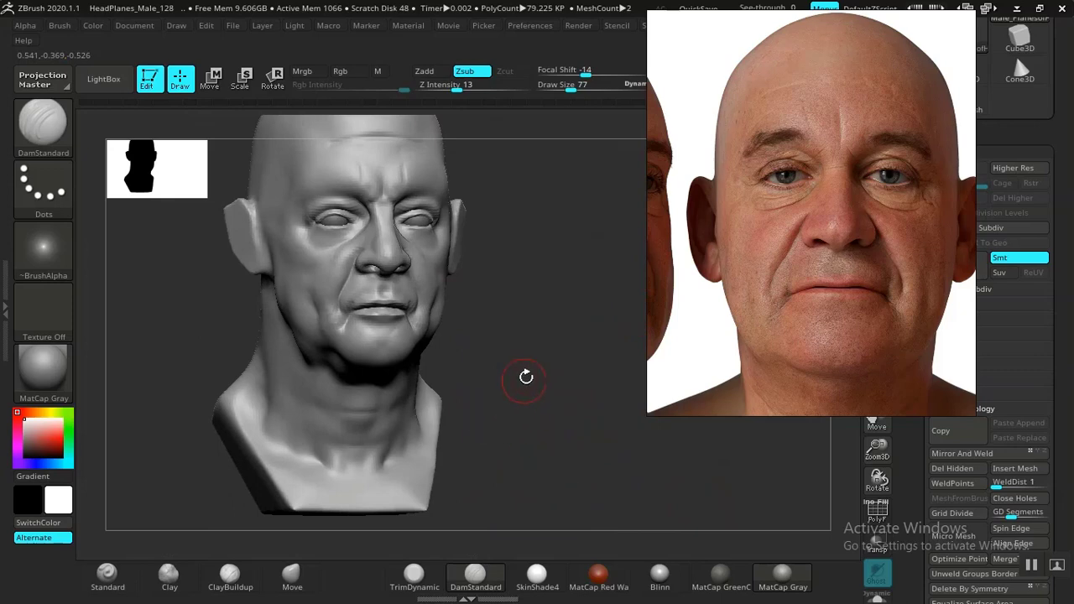
pyautogui.moveTo(526, 378)
pyautogui.keyDown('alt'); pyautogui.mouseDown()
pyautogui.moveTo(545, 412)
pyautogui.moveTo(597, 445)
pyautogui.moveTo(580, 402)
pyautogui.moveTo(591, 383)
pyautogui.moveTo(551, 350)
pyautogui.moveTo(551, 408)
pyautogui.moveTo(532, 455)
pyautogui.mouseUp(); pyautogui.keyUp('alt')
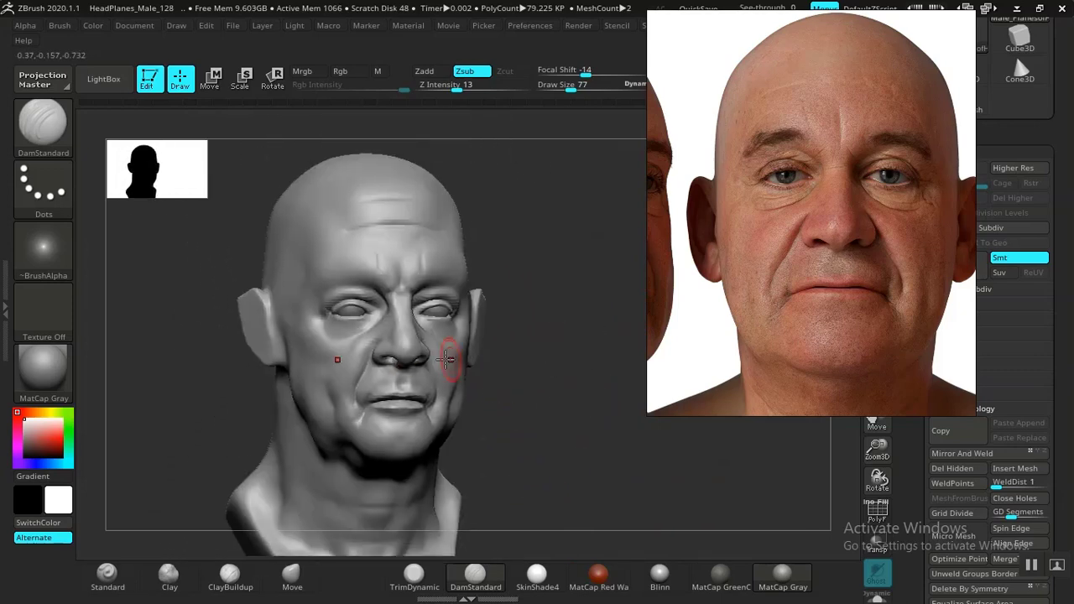
pyautogui.moveTo(554, 420)
pyautogui.mouseDown()
pyautogui.moveTo(598, 418)
pyautogui.moveTo(538, 430)
pyautogui.moveTo(599, 431)
pyautogui.moveTo(609, 445)
pyautogui.moveTo(580, 433)
pyautogui.moveTo(573, 448)
pyautogui.moveTo(619, 451)
pyautogui.moveTo(556, 423)
pyautogui.moveTo(585, 408)
pyautogui.moveTo(612, 486)
pyautogui.moveTo(598, 459)
pyautogui.moveTo(638, 391)
pyautogui.mouseUp()
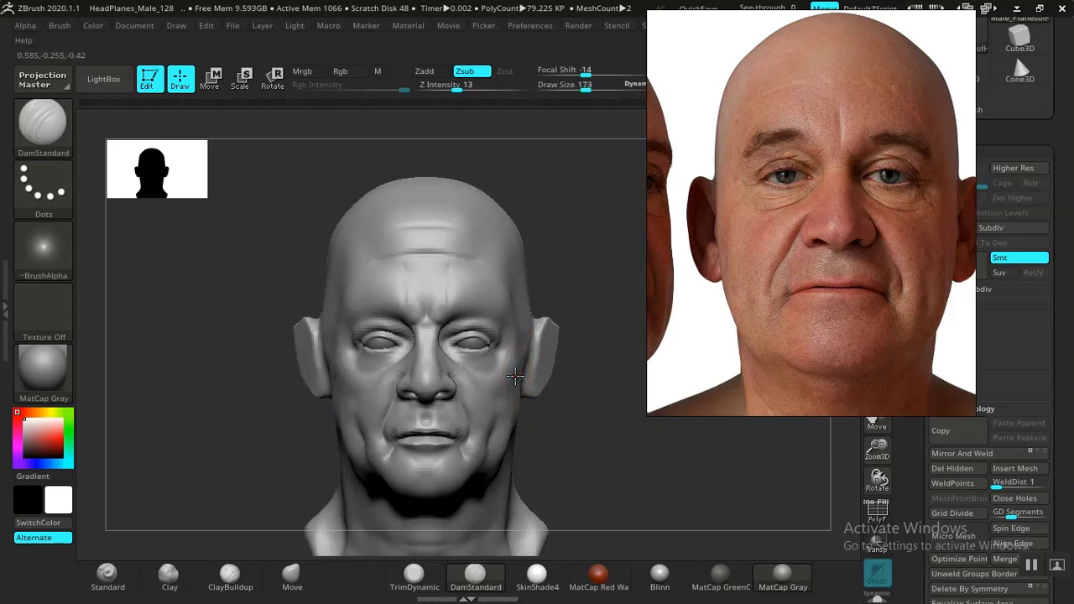
pyautogui.click(294, 574)
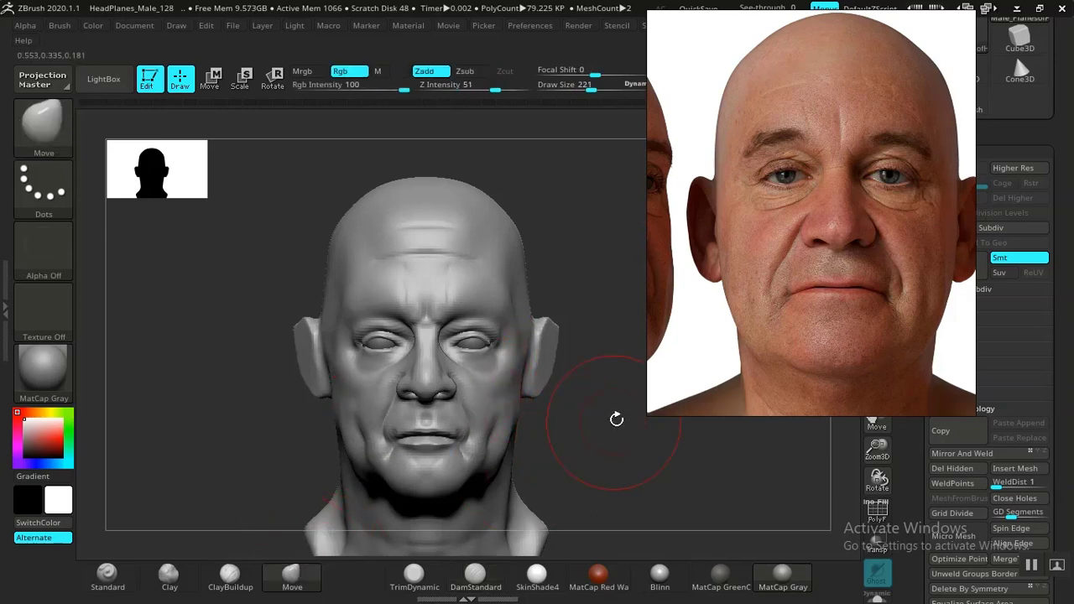
pyautogui.moveTo(616, 418)
pyautogui.mouseDown()
pyautogui.moveTo(547, 423)
pyautogui.moveTo(536, 374)
pyautogui.mouseUp()
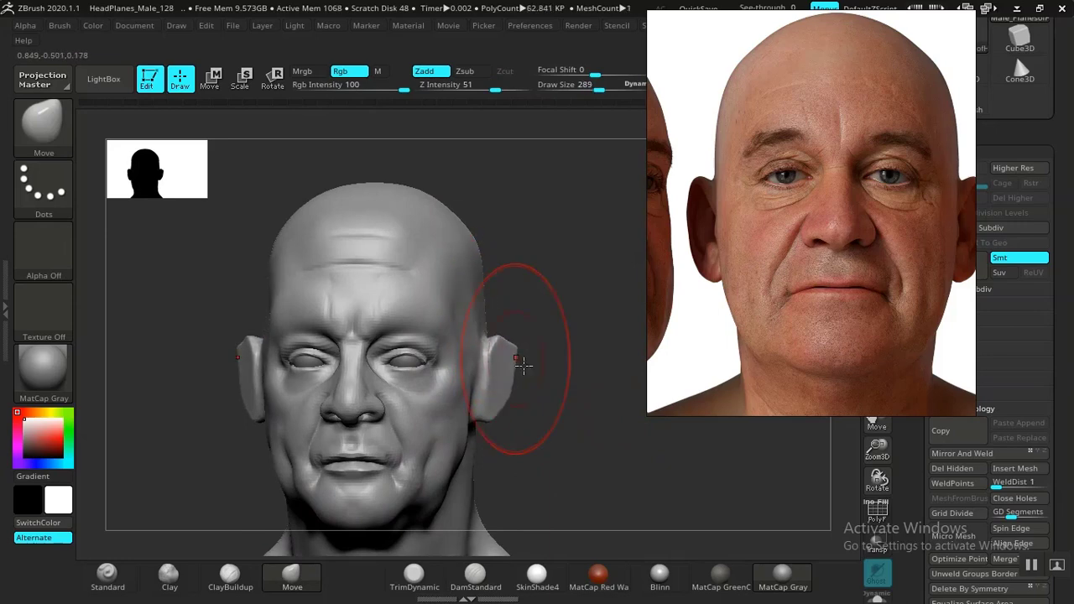
pyautogui.moveTo(541, 390)
pyautogui.mouseDown()
pyautogui.moveTo(578, 444)
pyautogui.moveTo(614, 436)
pyautogui.moveTo(609, 444)
pyautogui.mouseUp()
# Step: Reshape the sides of the skull above the ears with the Move brush to match the reference's head outline
pyautogui.keyDown('alt'); pyautogui.moveTo(596, 369); pyautogui.dragTo(599, 412); pyautogui.keyUp('alt')
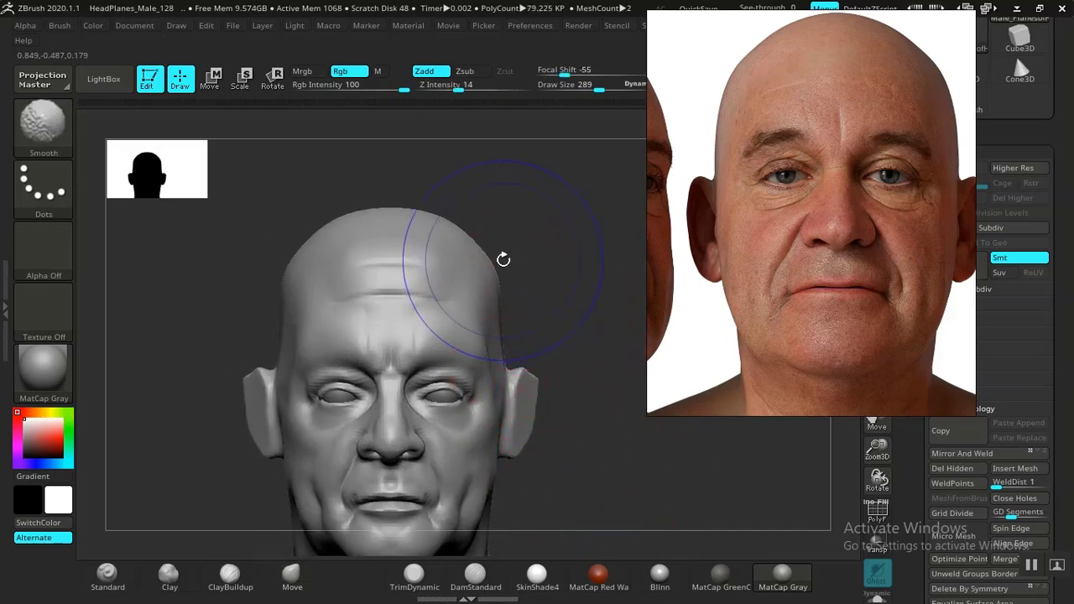
pyautogui.moveTo(564, 273)
pyautogui.mouseDown()
pyautogui.moveTo(523, 290)
pyautogui.moveTo(511, 281)
pyautogui.mouseUp()
pyautogui.keyDown('shift'); pyautogui.moveTo(577, 300); pyautogui.dragTo(605, 298); pyautogui.keyUp('shift')
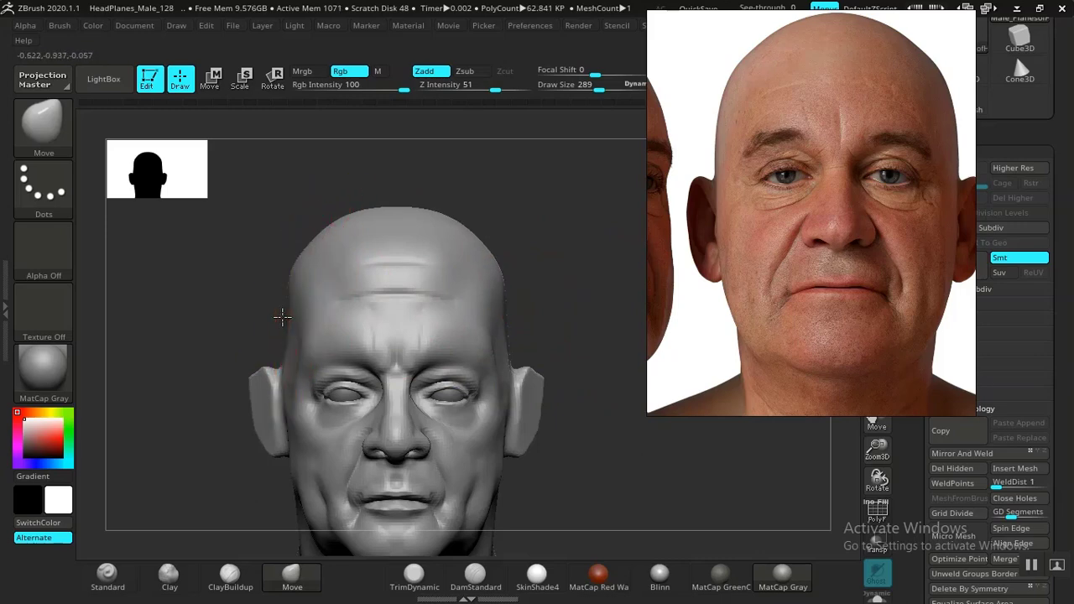
pyautogui.moveTo(524, 317); pyautogui.dragTo(579, 350)
pyautogui.moveTo(538, 285); pyautogui.dragTo(542, 303)
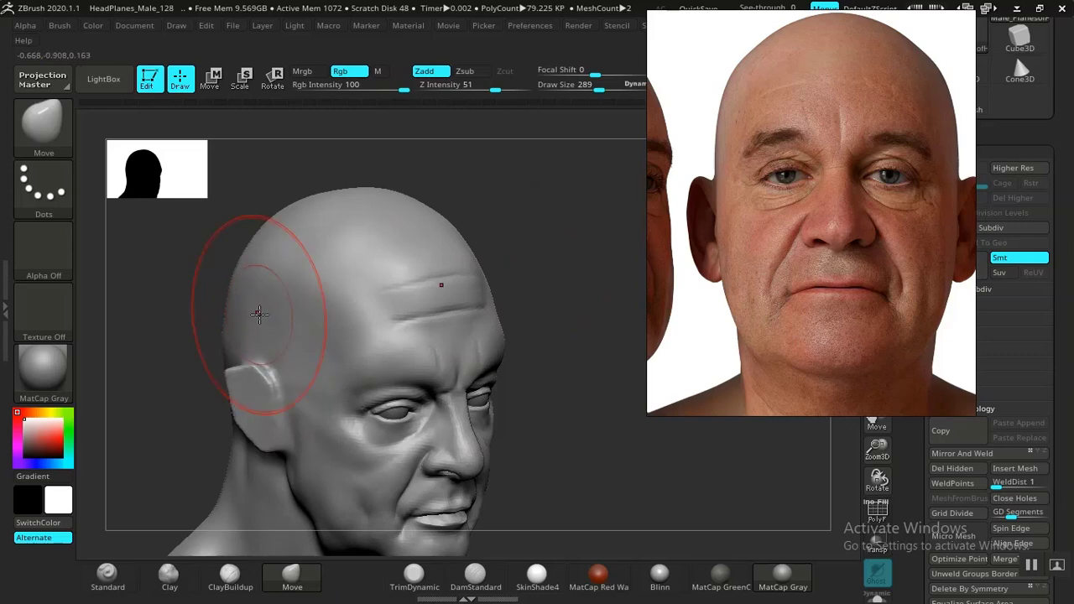
pyautogui.moveTo(550, 324)
pyautogui.mouseDown()
pyautogui.moveTo(575, 347)
pyautogui.moveTo(591, 391)
pyautogui.moveTo(607, 367)
pyautogui.moveTo(614, 422)
pyautogui.moveTo(585, 398)
pyautogui.moveTo(630, 448)
pyautogui.moveTo(617, 446)
pyautogui.moveTo(652, 445)
pyautogui.moveTo(582, 446)
pyautogui.moveTo(576, 417)
pyautogui.moveTo(427, 391)
pyautogui.moveTo(163, 401)
pyautogui.moveTo(281, 394)
pyautogui.moveTo(285, 424)
pyautogui.moveTo(510, 375)
pyautogui.moveTo(427, 378)
pyautogui.mouseUp()
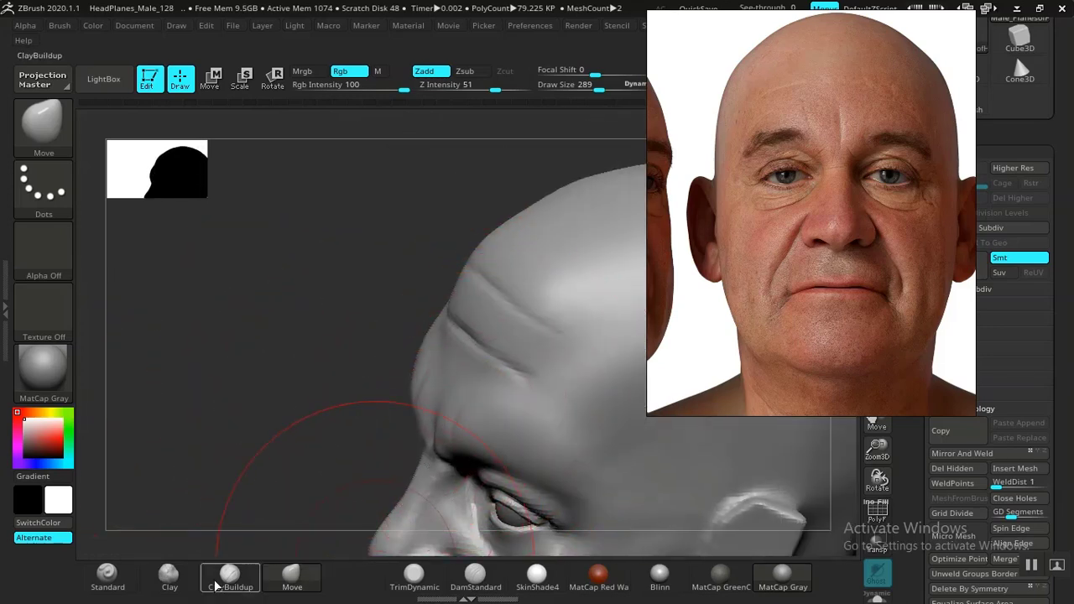
# Step: Refine the brow and forehead volume with the Standard brush at a draw size of 129
pyautogui.click(106, 575)
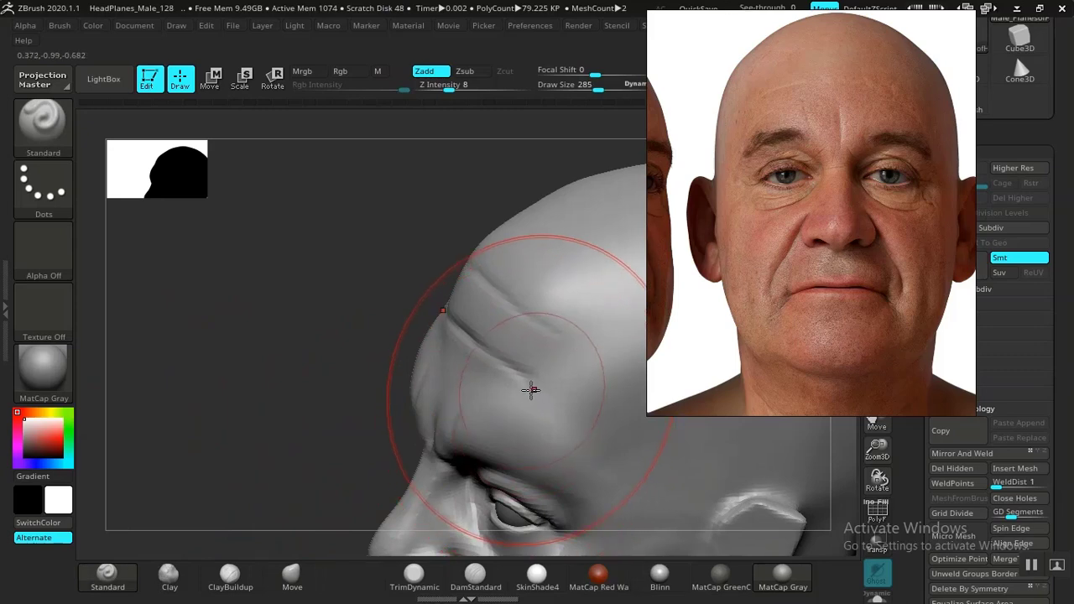
pyautogui.press('[')
pyautogui.press('[')
pyautogui.press('[')
pyautogui.press('[')
pyautogui.press('[')
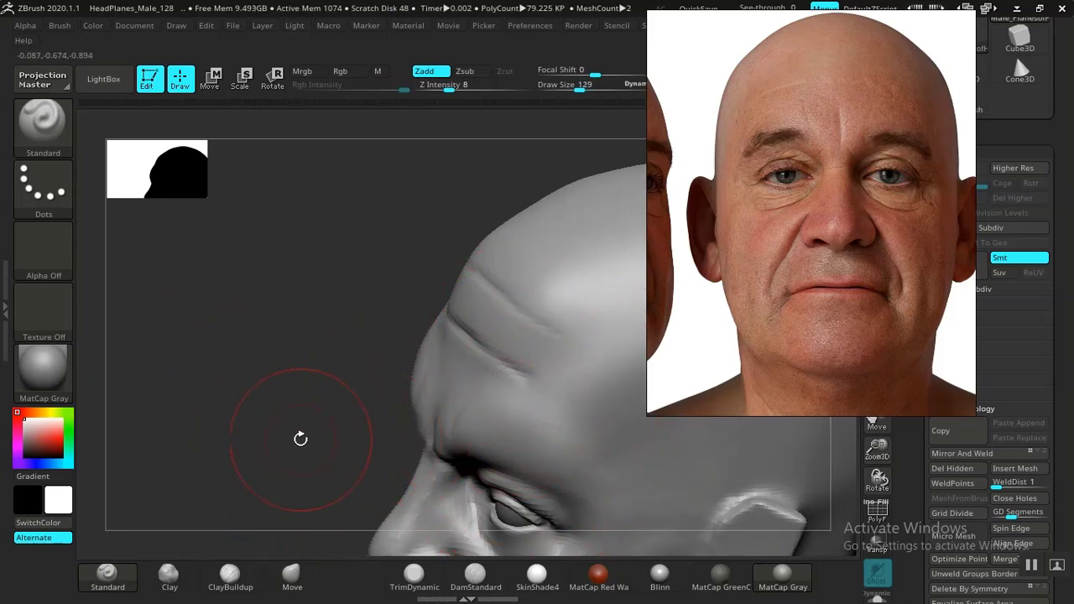
pyautogui.moveTo(300, 438); pyautogui.dragTo(305, 406)
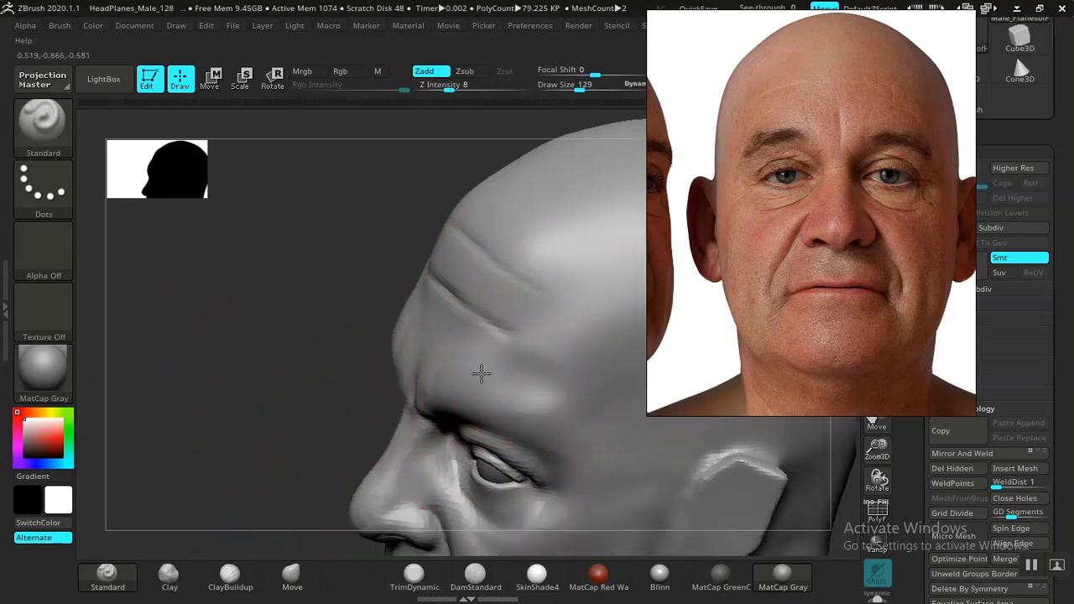
pyautogui.moveTo(294, 344); pyautogui.dragTo(403, 375)
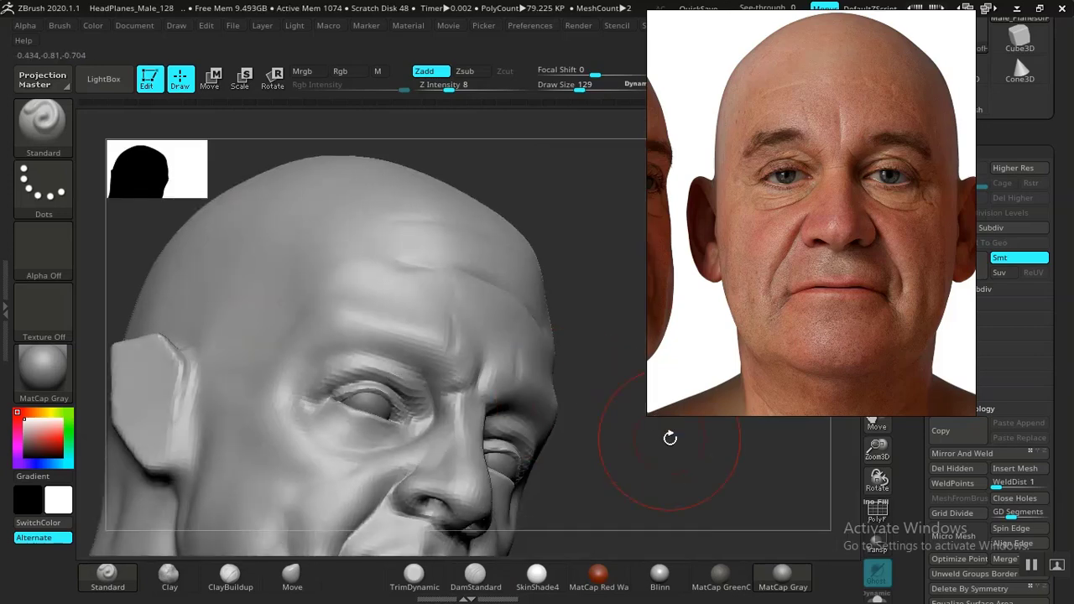
pyautogui.moveTo(585, 393)
pyautogui.keyDown('alt'); pyautogui.mouseDown()
pyautogui.moveTo(650, 462)
pyautogui.moveTo(607, 410)
pyautogui.moveTo(587, 458)
pyautogui.moveTo(570, 466)
pyautogui.mouseUp(); pyautogui.keyUp('alt')
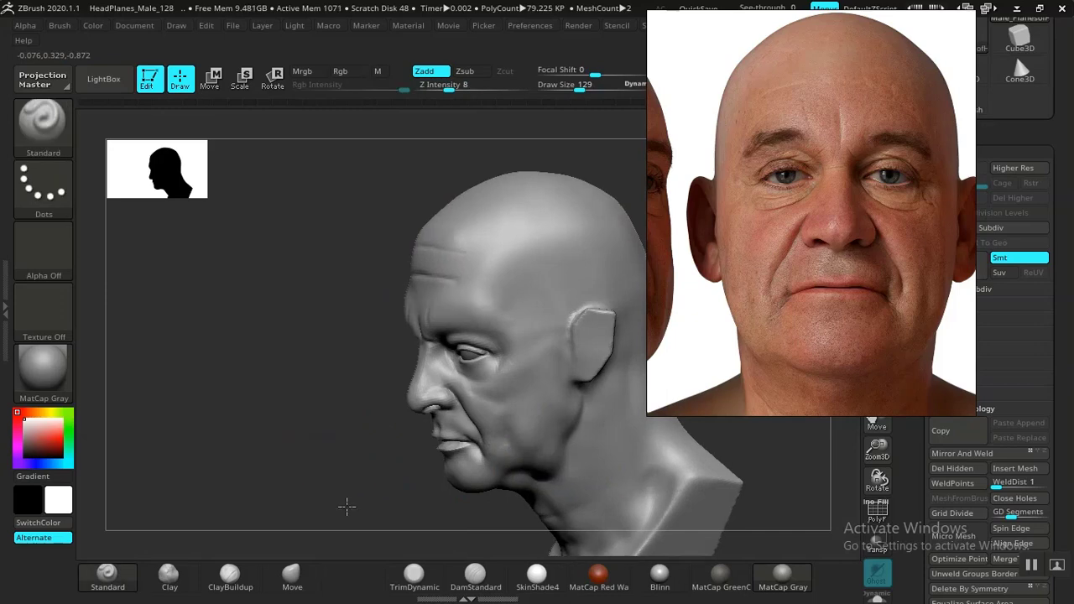
# Step: Smooth the forehead between the wrinkles and the brow at a draw size of 89
pyautogui.moveTo(348, 506)
pyautogui.keyDown('alt'); pyautogui.mouseDown()
pyautogui.moveTo(305, 467)
pyautogui.moveTo(446, 314)
pyautogui.mouseUp(); pyautogui.keyUp('alt')
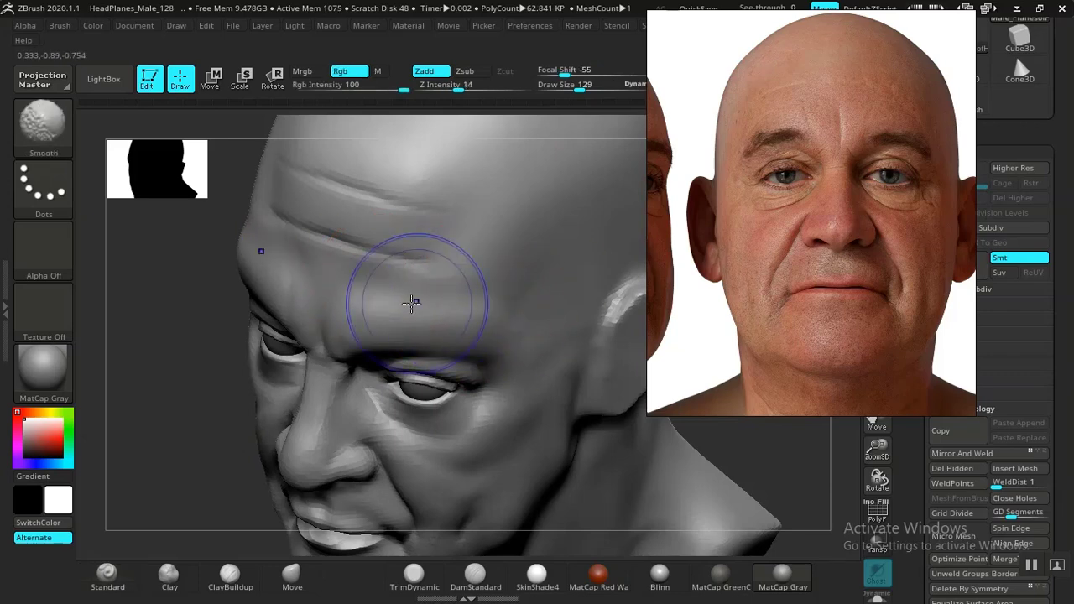
pyautogui.moveTo(187, 442)
pyautogui.keyDown('alt'); pyautogui.mouseDown()
pyautogui.moveTo(207, 377)
pyautogui.moveTo(277, 495)
pyautogui.mouseUp(); pyautogui.keyUp('alt')
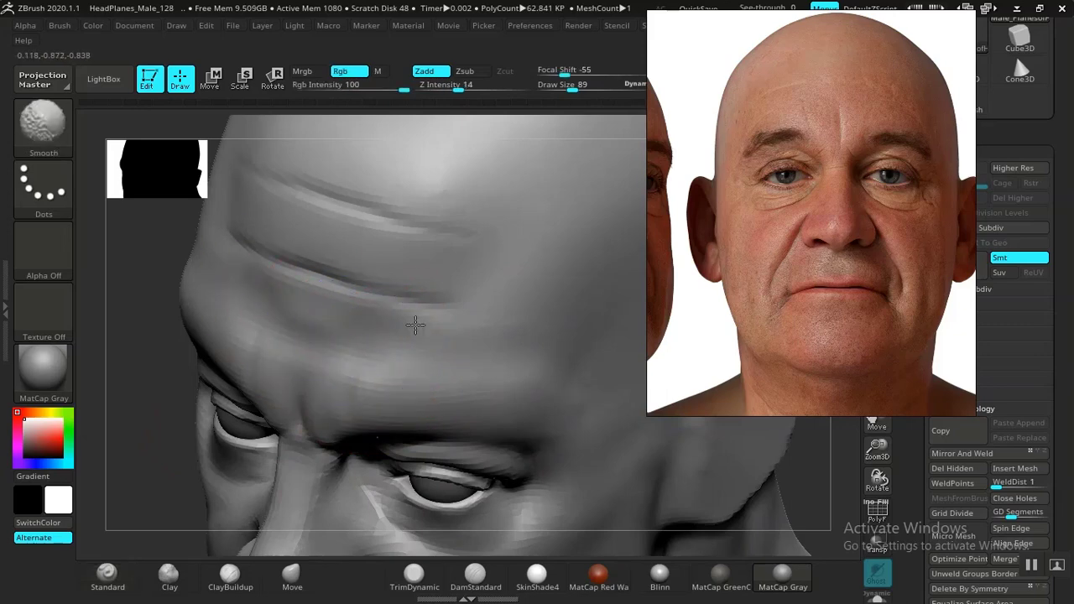
pyautogui.moveTo(163, 484); pyautogui.dragTo(758, 472)
pyautogui.keyDown('alt'); pyautogui.moveTo(791, 507); pyautogui.dragTo(617, 457); pyautogui.keyUp('alt')
pyautogui.moveTo(617, 458)
pyautogui.mouseDown()
pyautogui.moveTo(696, 439)
pyautogui.moveTo(635, 475)
pyautogui.moveTo(633, 458)
pyautogui.moveTo(623, 503)
pyautogui.mouseUp()
# Step: Carve the area above the outer brow with the DamStandard brush at a draw size of 89 and soften it
pyautogui.click(475, 574)
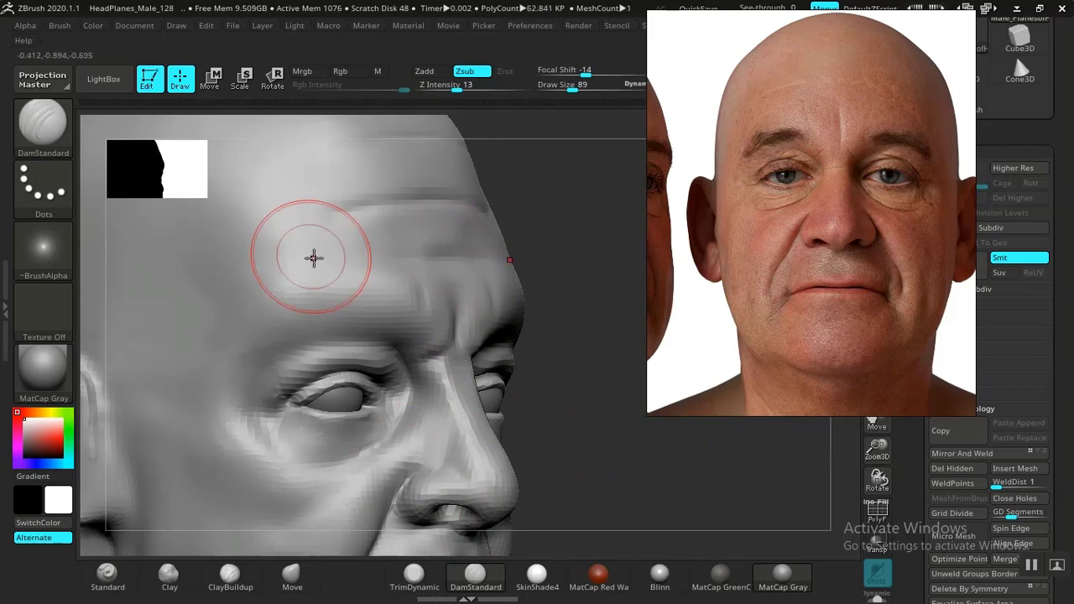
pyautogui.moveTo(314, 258)
pyautogui.mouseDown()
pyautogui.moveTo(420, 260)
pyautogui.moveTo(400, 247)
pyautogui.mouseUp()
pyautogui.press('shift')
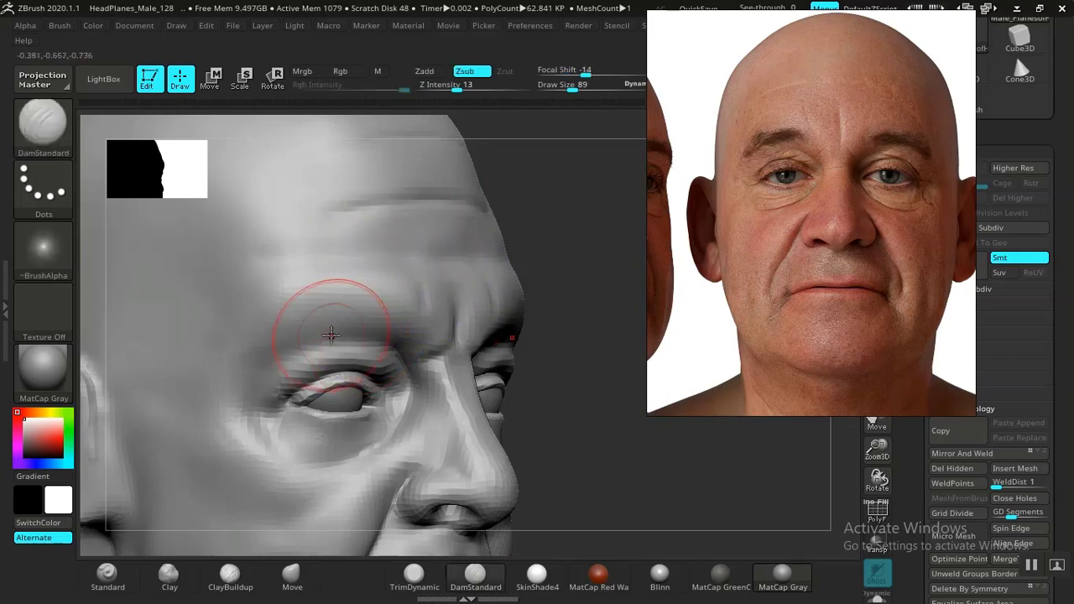
# Step: Build up the brow ridge above the eye with the Clay brush at a draw size of 109 and smooth it
pyautogui.click(169, 579)
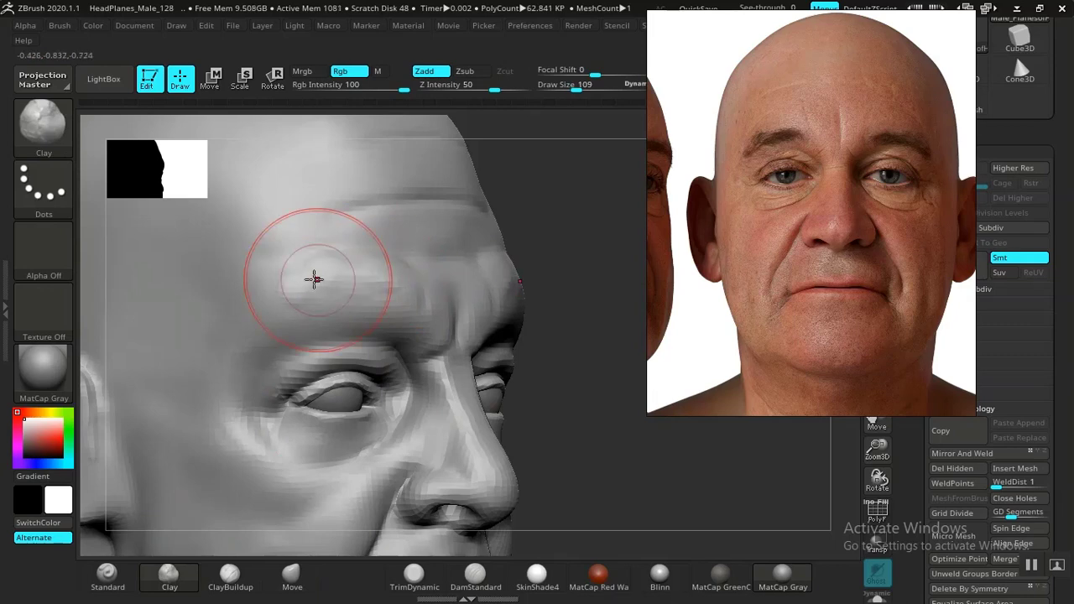
pyautogui.press('shift')
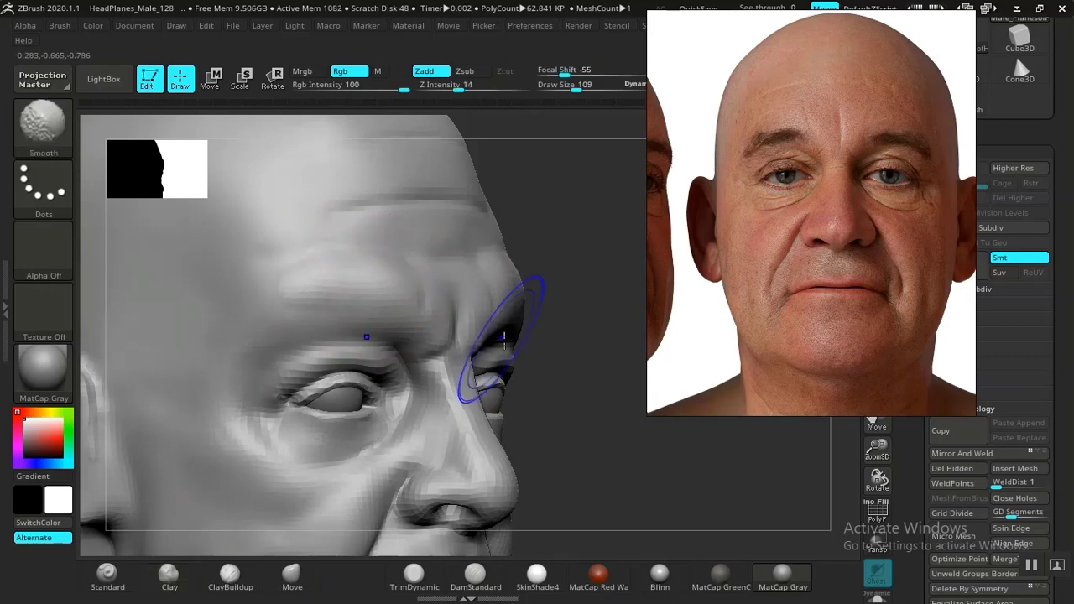
pyautogui.moveTo(628, 420)
pyautogui.mouseDown()
pyautogui.moveTo(636, 441)
pyautogui.moveTo(613, 454)
pyautogui.moveTo(588, 445)
pyautogui.mouseUp()
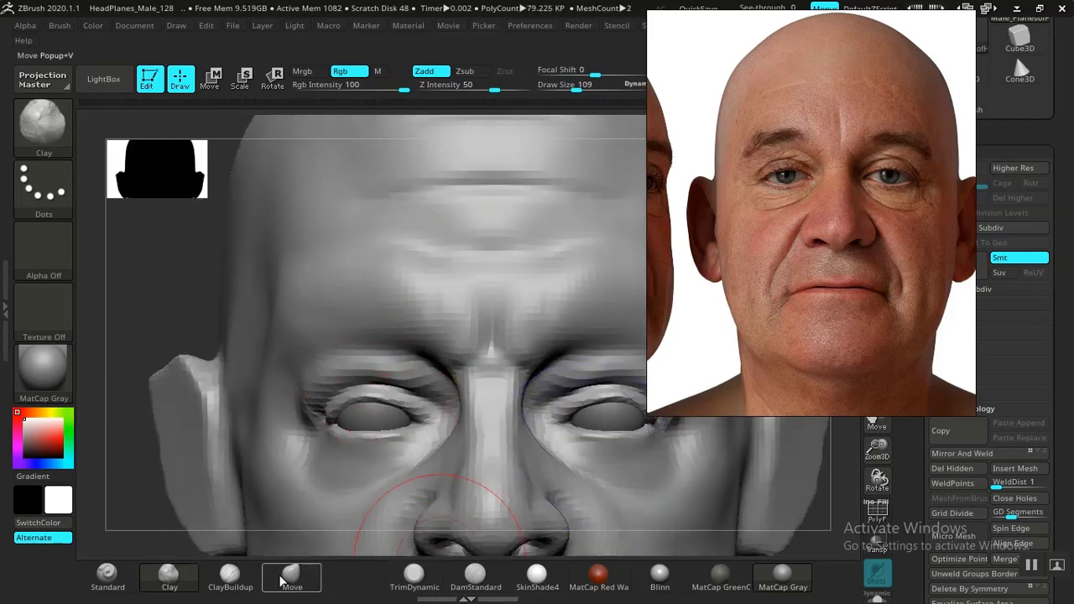
# Step: Add volume around the upper eyelid and brow with the Standard brush at a draw size of 109
pyautogui.click(108, 576)
pyautogui.moveTo(420, 359)
pyautogui.mouseDown()
pyautogui.moveTo(380, 347)
pyautogui.moveTo(356, 356)
pyautogui.mouseUp()
pyautogui.keyDown('alt'); pyautogui.moveTo(162, 328); pyautogui.dragTo(324, 319); pyautogui.keyUp('alt')
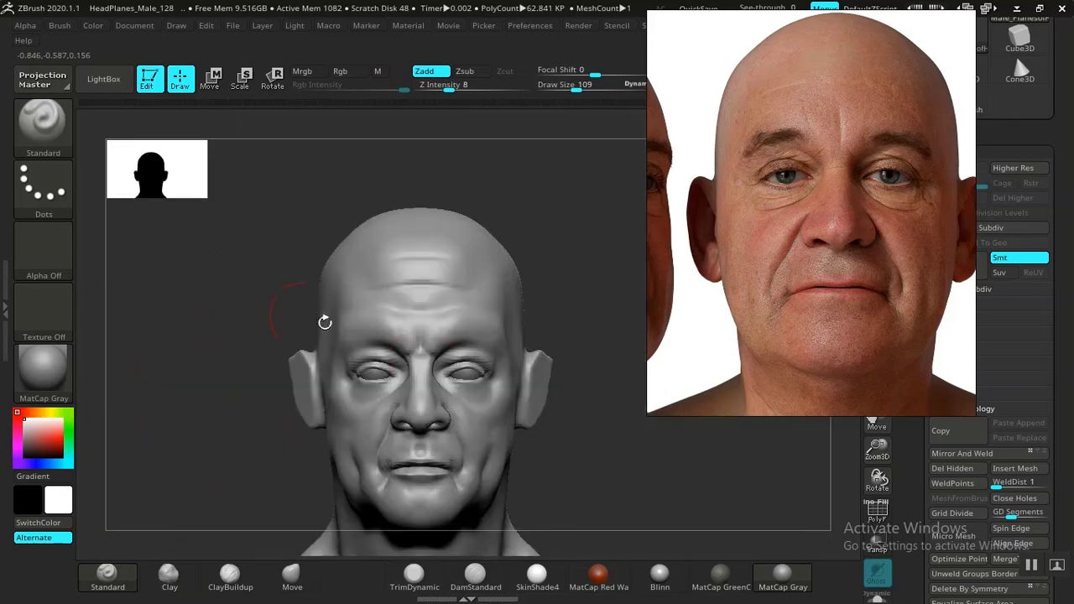
# Step: Adjust the shape of the cheeks from below and from the side with the Move brush at a draw size of 109
pyautogui.moveTo(585, 421)
pyautogui.keyDown('alt'); pyautogui.mouseDown()
pyautogui.moveTo(563, 384)
pyautogui.moveTo(573, 429)
pyautogui.moveTo(584, 429)
pyautogui.moveTo(568, 427)
pyautogui.moveTo(593, 425)
pyautogui.moveTo(604, 365)
pyautogui.moveTo(614, 412)
pyautogui.moveTo(630, 314)
pyautogui.moveTo(632, 334)
pyautogui.moveTo(616, 305)
pyautogui.moveTo(638, 353)
pyautogui.moveTo(627, 379)
pyautogui.mouseUp(); pyautogui.keyUp('alt')
pyautogui.keyDown('alt'); pyautogui.moveTo(739, 462); pyautogui.dragTo(684, 357); pyautogui.keyUp('alt')
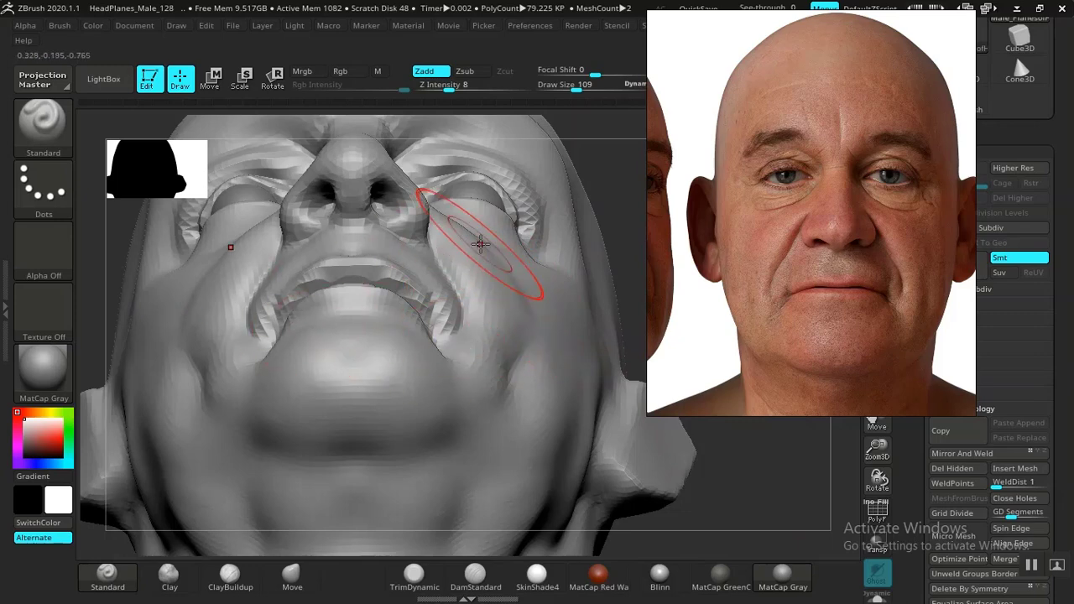
pyautogui.click(289, 578)
pyautogui.moveTo(611, 227); pyautogui.dragTo(558, 330)
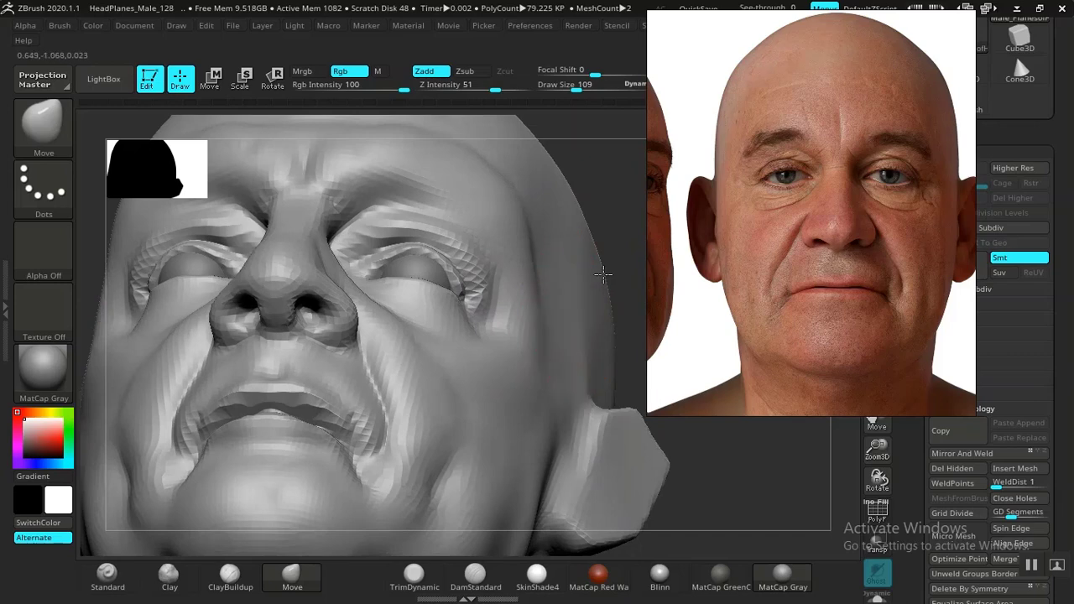
pyautogui.moveTo(610, 277)
pyautogui.mouseDown()
pyautogui.moveTo(624, 240)
pyautogui.moveTo(544, 335)
pyautogui.mouseUp()
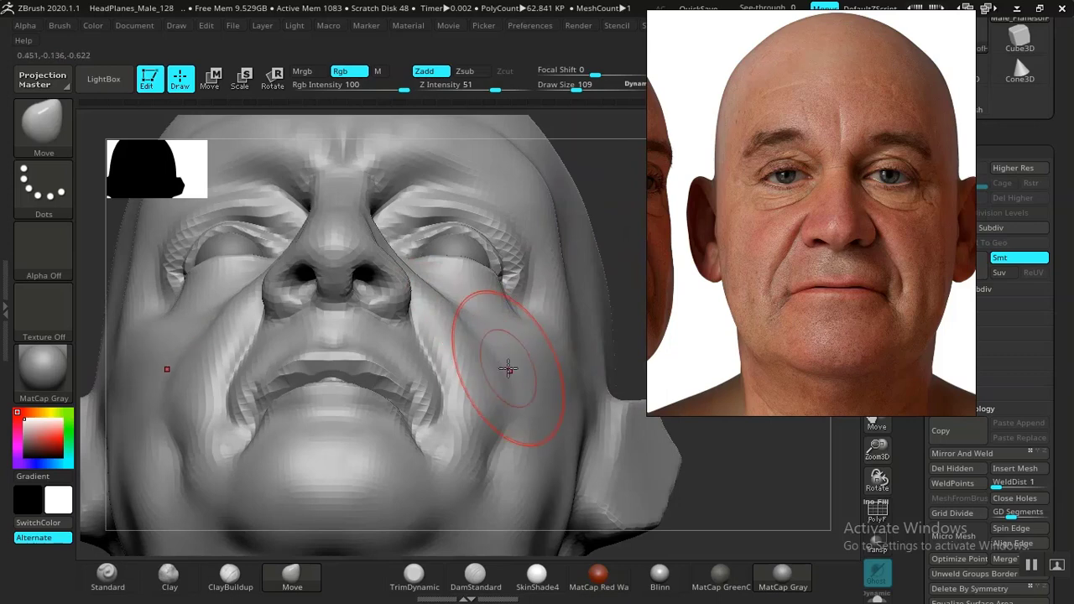
pyautogui.moveTo(704, 436)
pyautogui.keyDown('alt'); pyautogui.mouseDown()
pyautogui.moveTo(632, 394)
pyautogui.moveTo(614, 395)
pyautogui.moveTo(618, 433)
pyautogui.moveTo(599, 427)
pyautogui.moveTo(619, 420)
pyautogui.moveTo(683, 448)
pyautogui.moveTo(638, 449)
pyautogui.moveTo(664, 468)
pyautogui.moveTo(637, 455)
pyautogui.moveTo(657, 432)
pyautogui.mouseUp(); pyautogui.keyUp('alt')
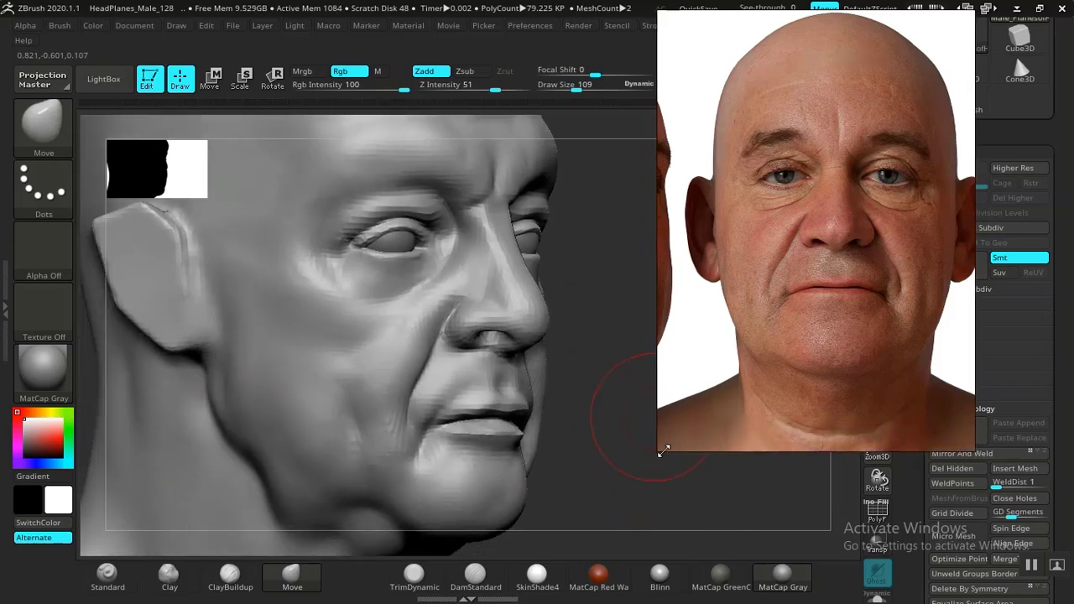
pyautogui.moveTo(596, 464)
pyautogui.mouseDown()
pyautogui.moveTo(613, 442)
pyautogui.moveTo(628, 446)
pyautogui.moveTo(492, 431)
pyautogui.mouseUp()
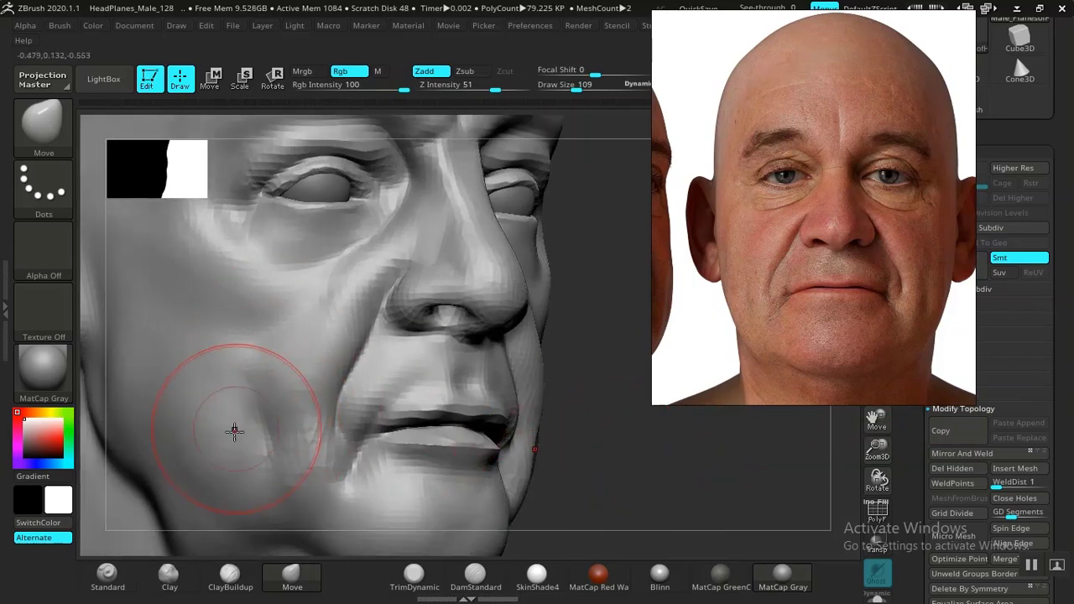
# Step: Fill out the cheek beside the nasolabial fold with the Clay and Standard brushes, then smooth the surface
pyautogui.click(183, 578)
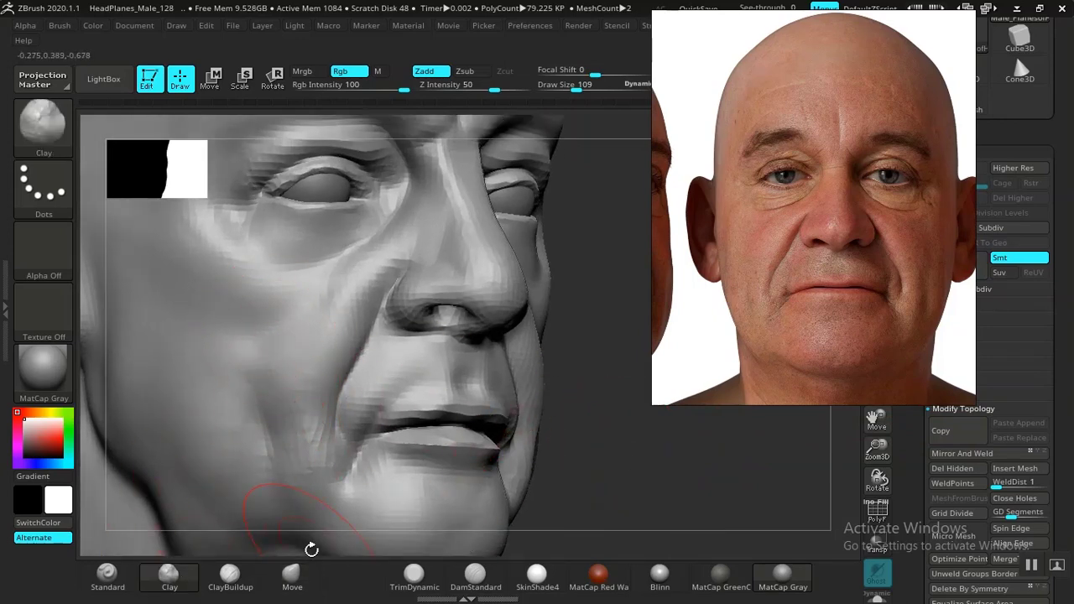
pyautogui.click(107, 576)
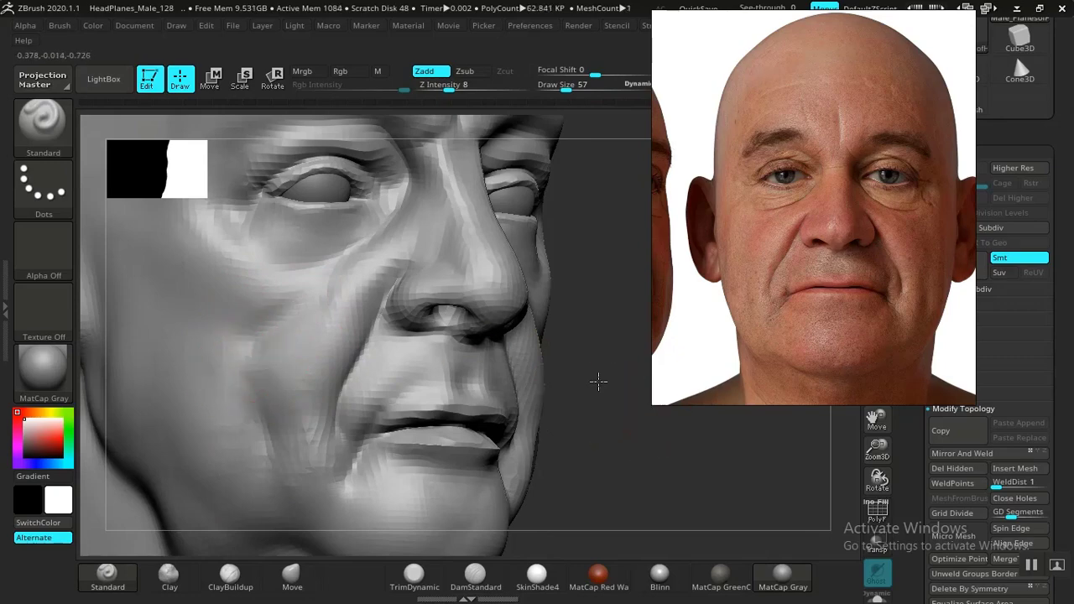
pyautogui.moveTo(599, 382)
pyautogui.mouseDown()
pyautogui.moveTo(451, 367)
pyautogui.moveTo(527, 371)
pyautogui.moveTo(559, 331)
pyautogui.moveTo(639, 407)
pyautogui.mouseUp()
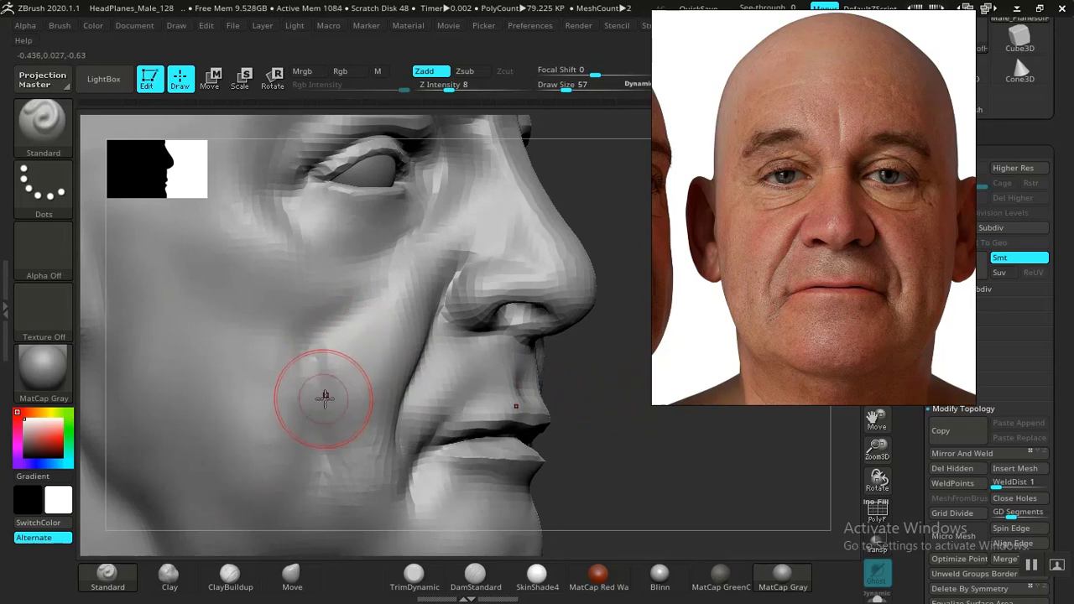
pyautogui.press('shift')
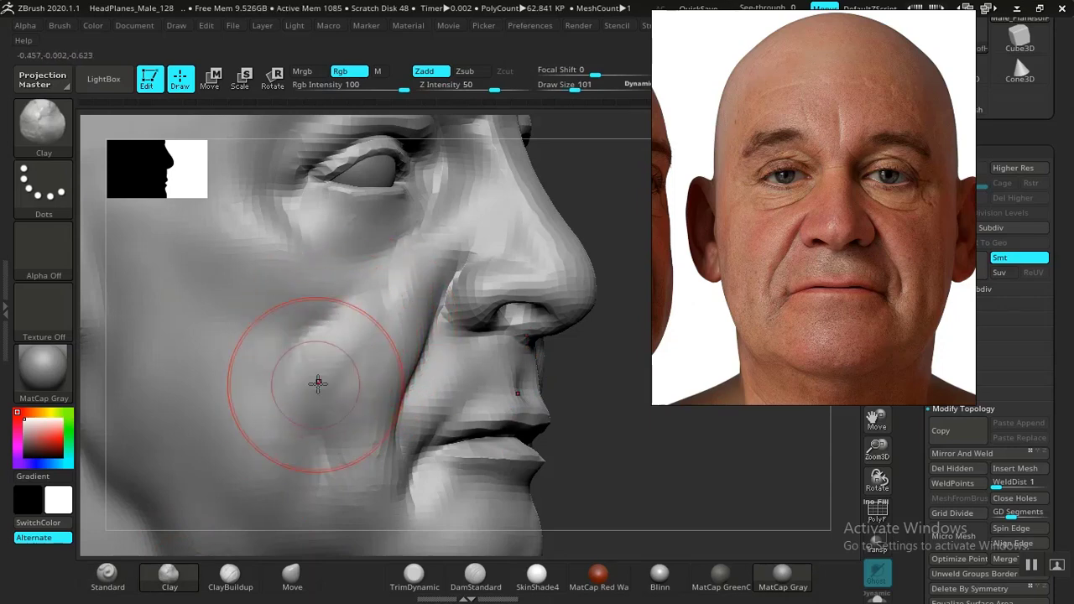
pyautogui.press('shift')
# Step: Refine the cheek and jowl with the DamStandard and ClayBuildup brushes at a draw size of 101 and smooth the strokes
pyautogui.moveTo(561, 361)
pyautogui.mouseDown()
pyautogui.moveTo(499, 350)
pyautogui.moveTo(542, 388)
pyautogui.moveTo(517, 395)
pyautogui.moveTo(576, 414)
pyautogui.moveTo(503, 412)
pyautogui.moveTo(571, 408)
pyautogui.moveTo(618, 424)
pyautogui.moveTo(604, 434)
pyautogui.moveTo(606, 453)
pyautogui.mouseUp()
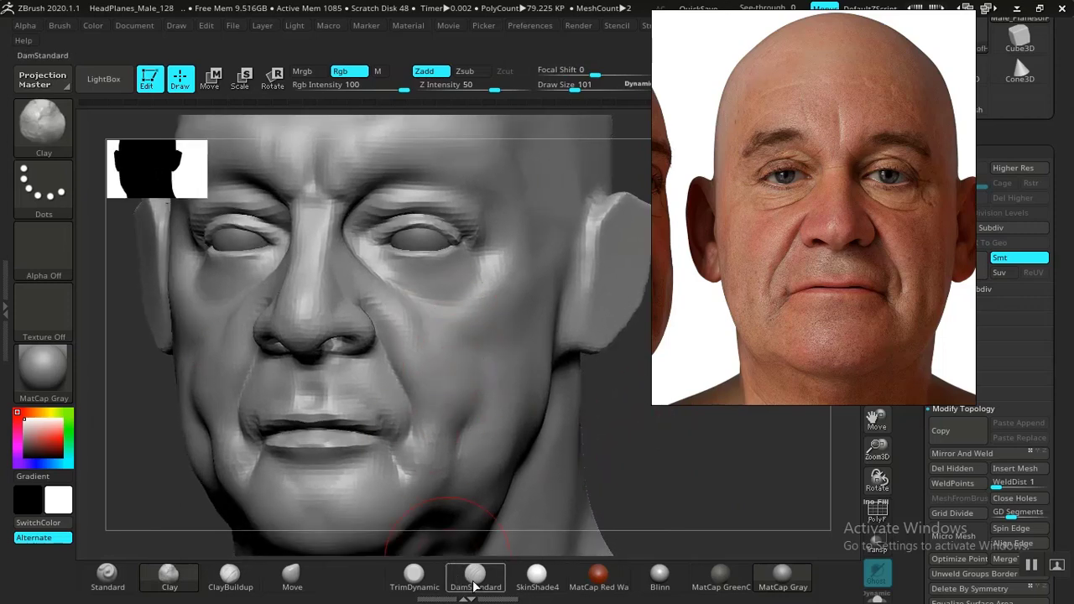
pyautogui.click(475, 579)
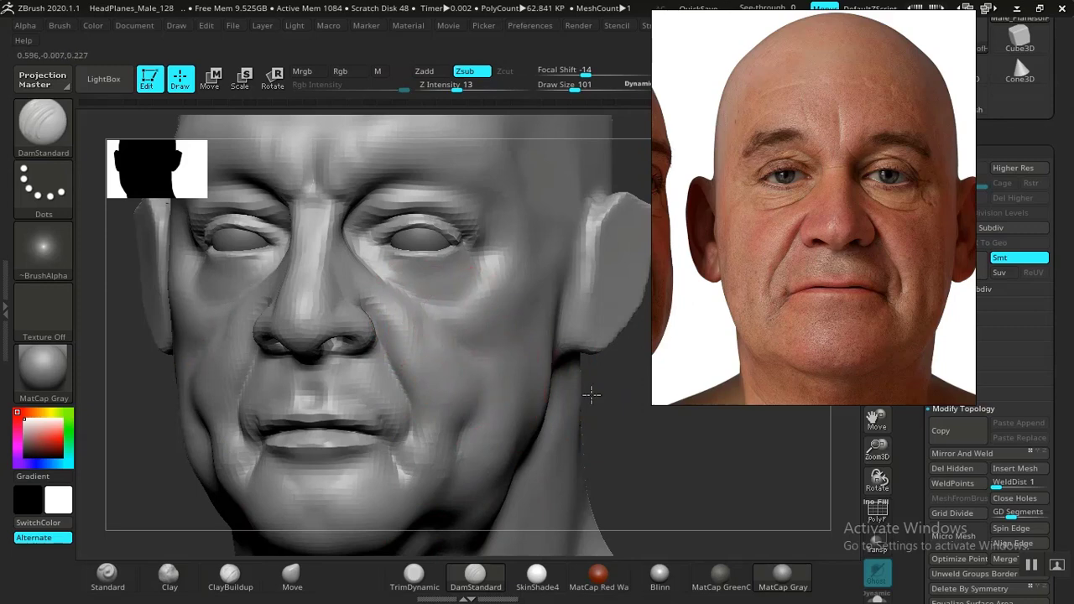
pyautogui.moveTo(592, 394); pyautogui.dragTo(588, 392)
pyautogui.press('shift')
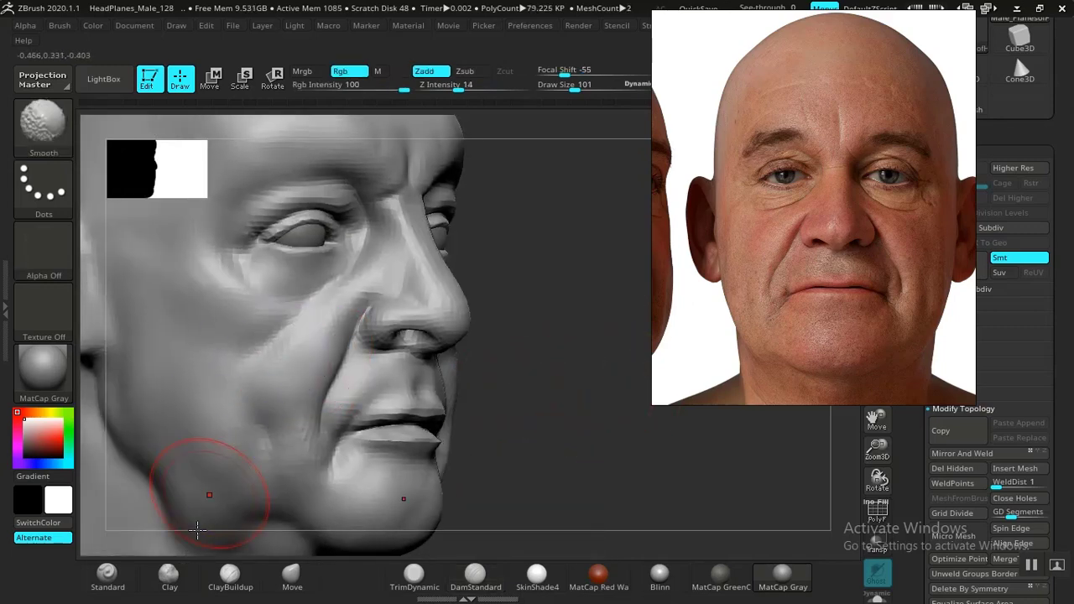
pyautogui.click(230, 577)
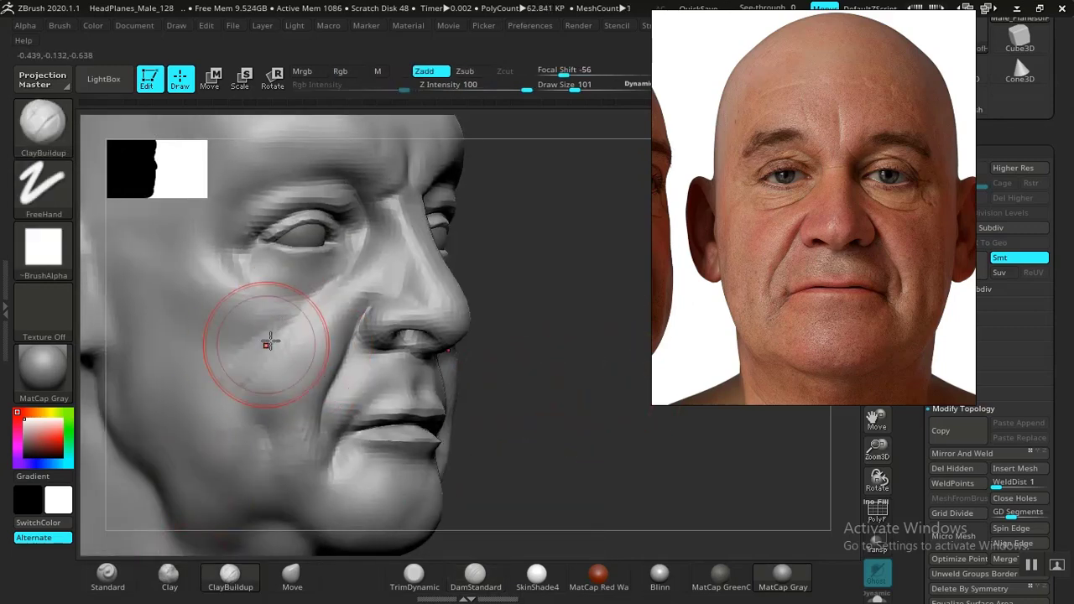
pyautogui.moveTo(267, 342); pyautogui.dragTo(235, 355)
pyautogui.press('shift')
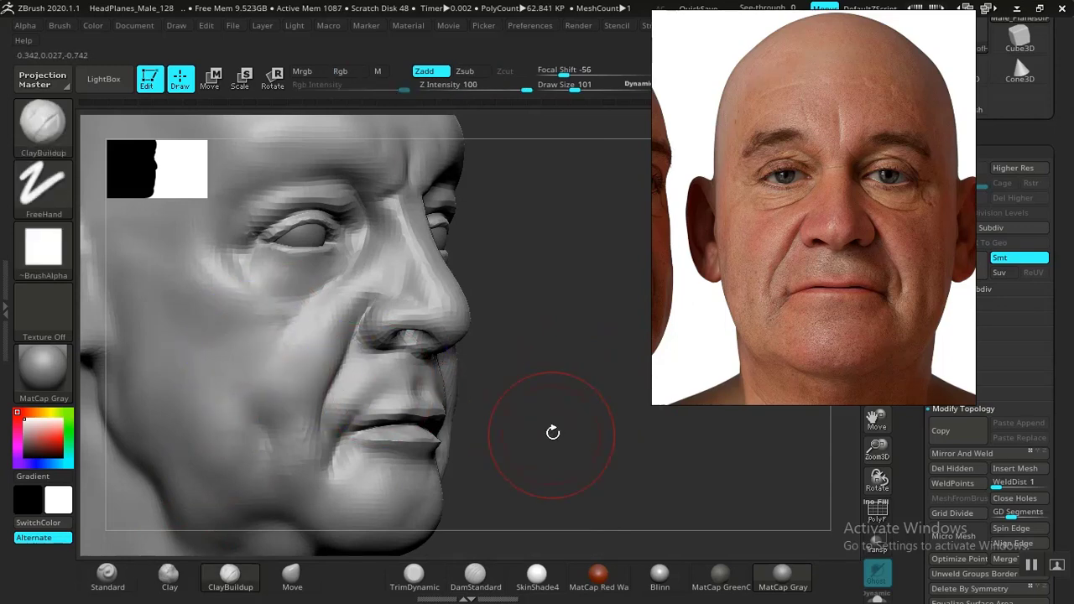
# Step: Build up a skin fold across the front of the neck with the ClayBuildup brush, following the reference, and smooth it
pyautogui.moveTo(552, 432)
pyautogui.mouseDown()
pyautogui.moveTo(528, 408)
pyautogui.moveTo(588, 409)
pyautogui.moveTo(571, 395)
pyautogui.moveTo(582, 420)
pyautogui.moveTo(547, 388)
pyautogui.moveTo(513, 388)
pyautogui.moveTo(561, 344)
pyautogui.moveTo(635, 305)
pyautogui.mouseUp()
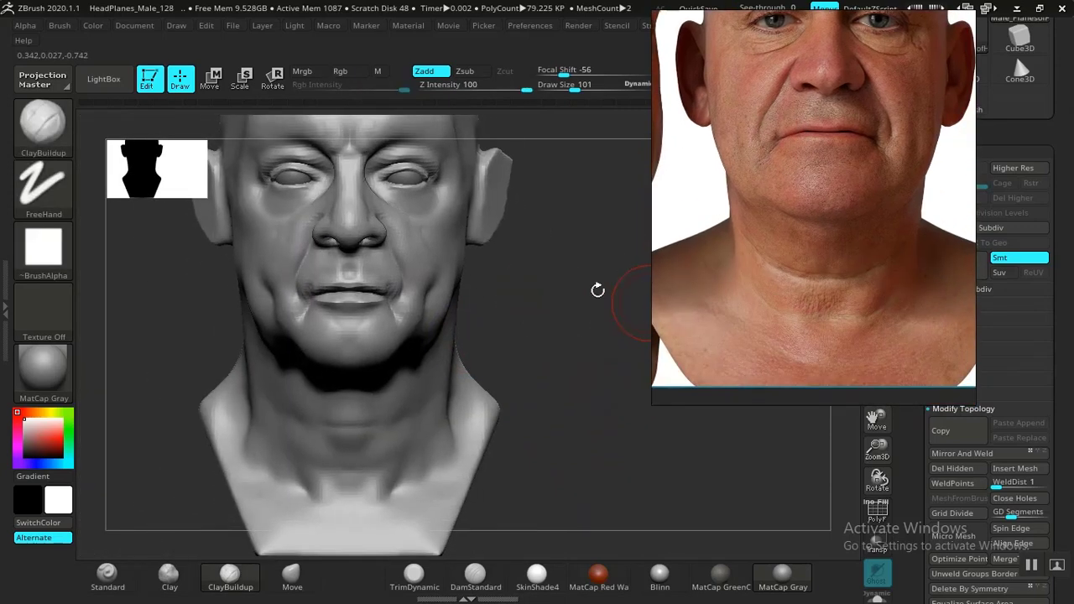
pyautogui.moveTo(568, 319)
pyautogui.mouseDown()
pyautogui.moveTo(557, 305)
pyautogui.moveTo(571, 338)
pyautogui.moveTo(537, 344)
pyautogui.mouseUp()
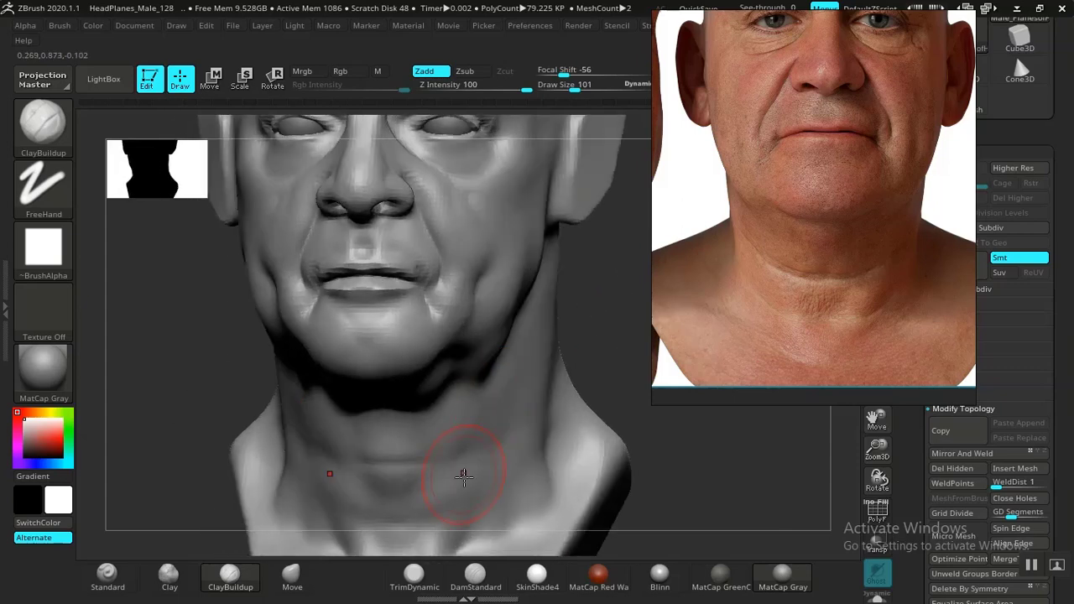
pyautogui.moveTo(489, 459)
pyautogui.mouseDown()
pyautogui.moveTo(439, 516)
pyautogui.moveTo(454, 497)
pyautogui.moveTo(444, 475)
pyautogui.mouseUp()
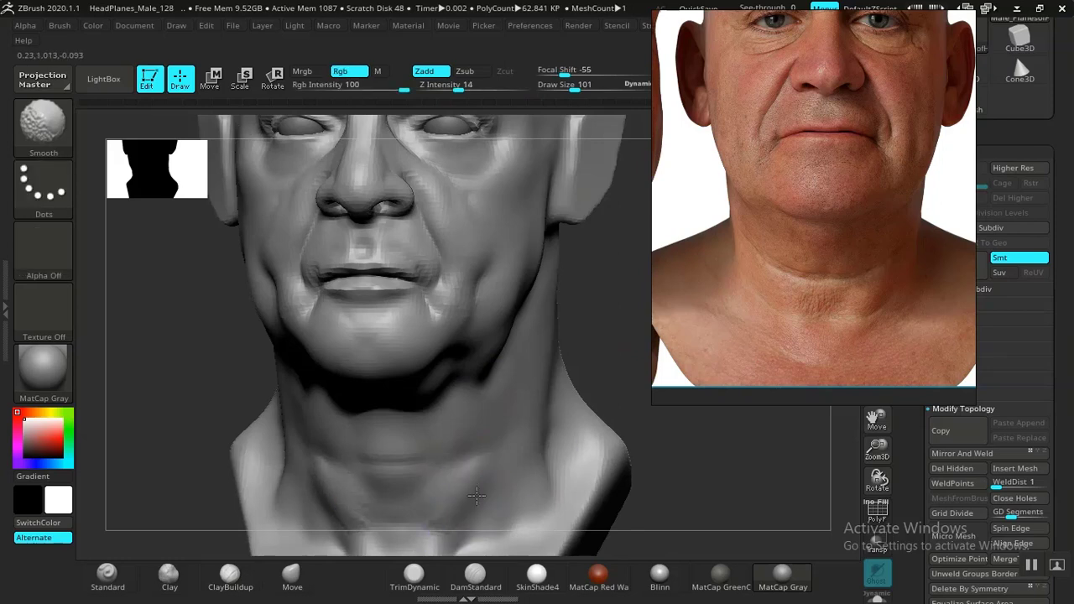
# Step: Sculpt the folds at the side of the throat with the ClayBuildup brush at a draw size of 101 and blend them
pyautogui.moveTo(631, 331); pyautogui.dragTo(585, 310)
pyautogui.moveTo(585, 338); pyautogui.dragTo(448, 392)
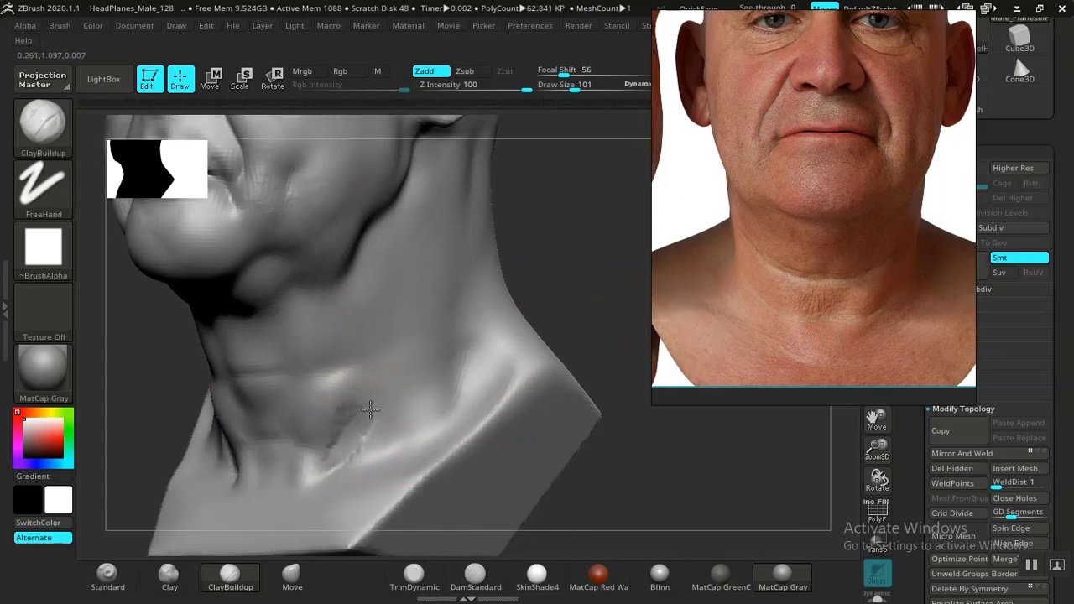
pyautogui.keyDown('shift'); pyautogui.moveTo(382, 379); pyautogui.dragTo(367, 389); pyautogui.keyUp('shift')
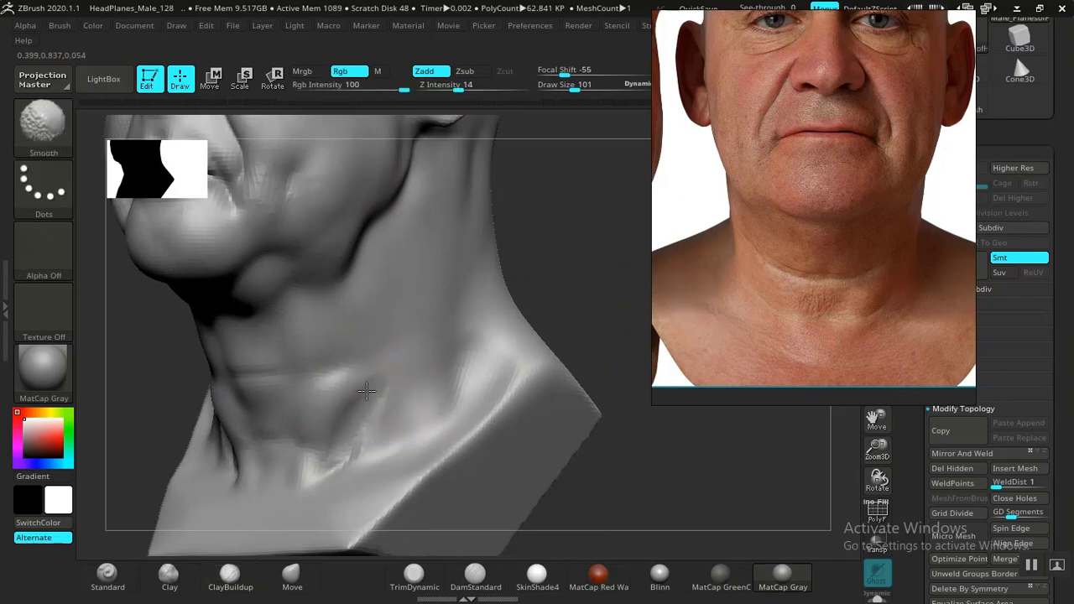
pyautogui.moveTo(554, 286); pyautogui.dragTo(470, 336)
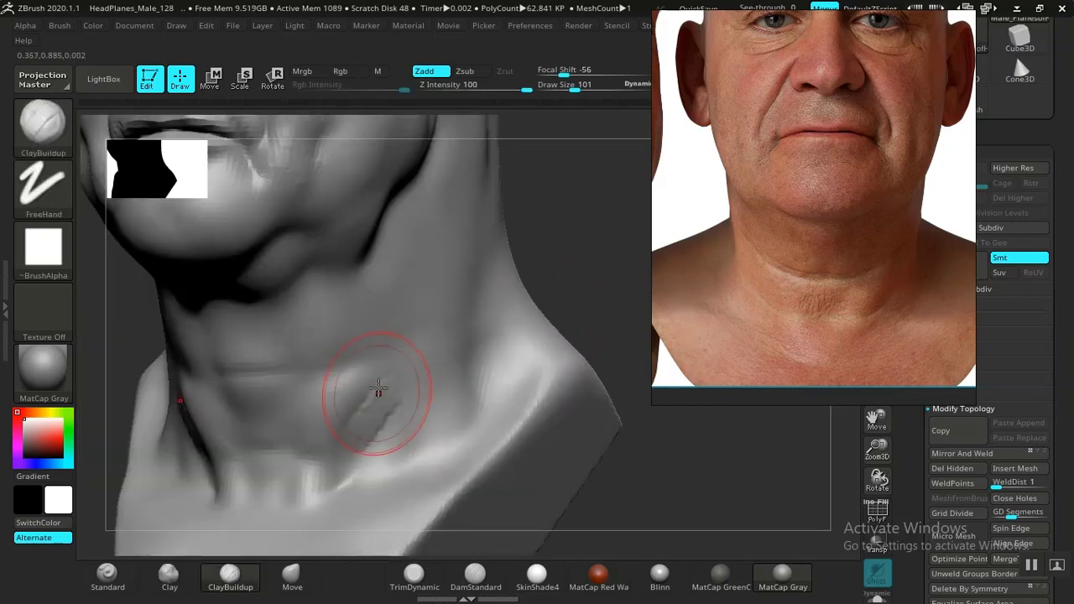
pyautogui.keyDown('shift'); pyautogui.moveTo(370, 422); pyautogui.dragTo(385, 394); pyautogui.keyUp('shift')
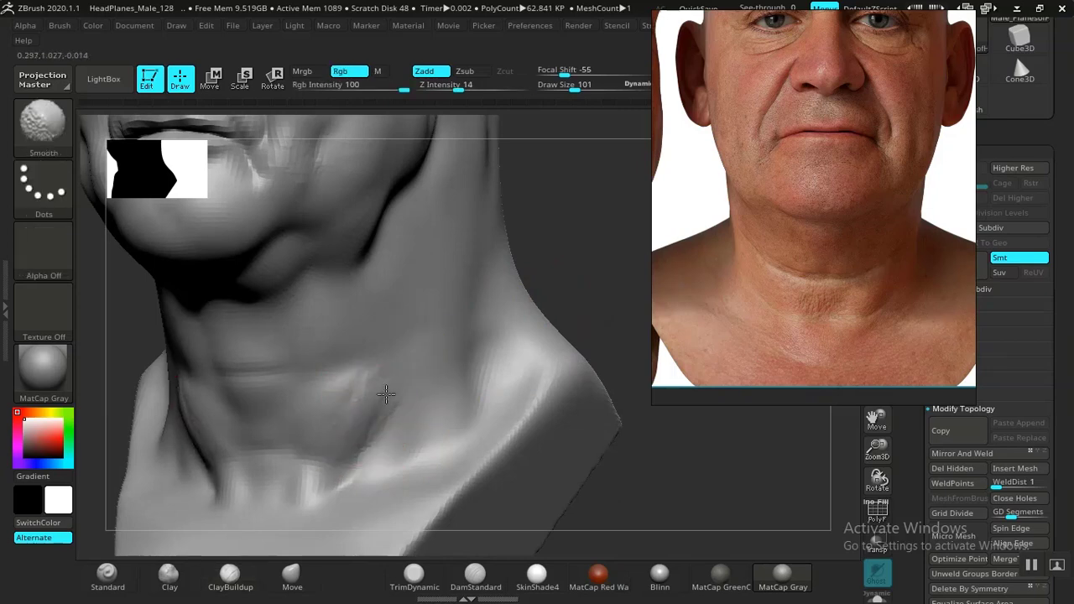
# Step: Add a neck muscle strand above the collarbone with the ClayBuildup brush and smooth it into the base of the neck
pyautogui.moveTo(546, 271)
pyautogui.mouseDown()
pyautogui.moveTo(579, 283)
pyautogui.moveTo(559, 268)
pyautogui.moveTo(571, 274)
pyautogui.moveTo(444, 347)
pyautogui.mouseUp()
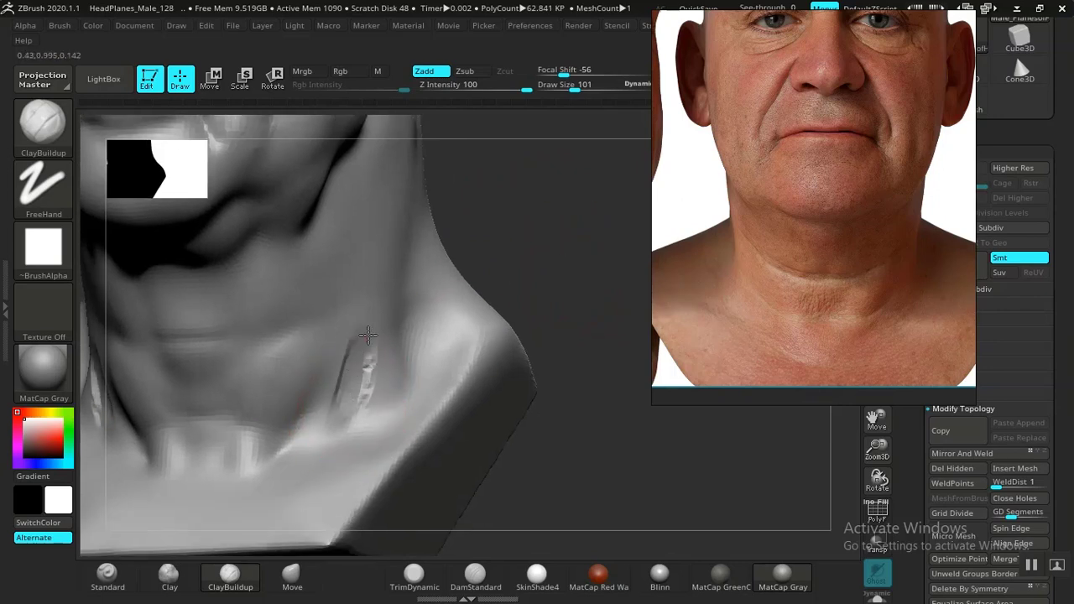
pyautogui.keyDown('shift'); pyautogui.moveTo(349, 367); pyautogui.dragTo(359, 348); pyautogui.keyUp('shift')
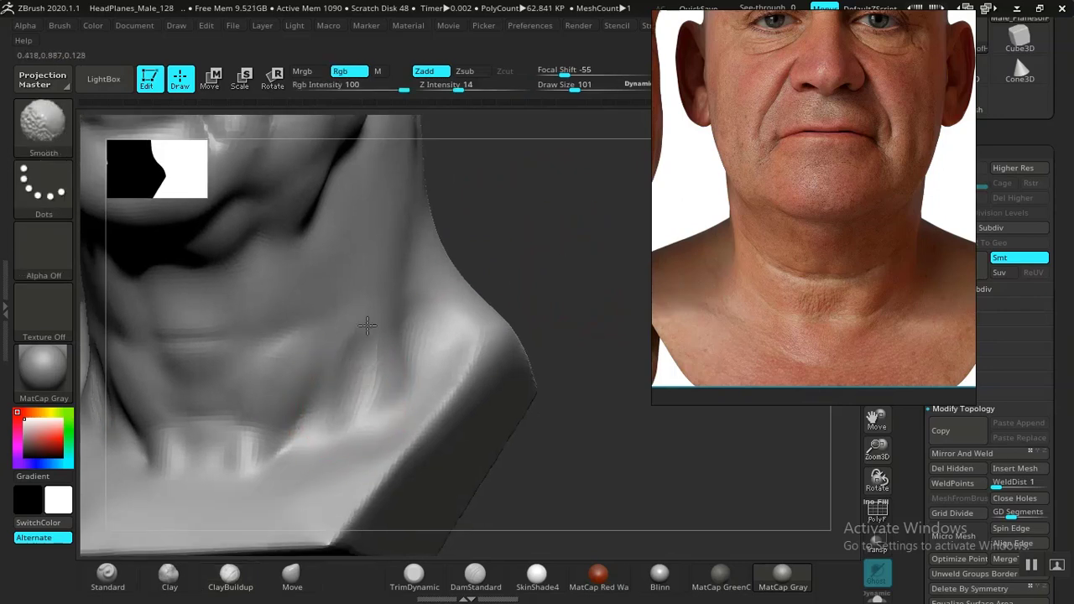
pyautogui.keyDown('shift'); pyautogui.moveTo(373, 397); pyautogui.dragTo(379, 417); pyautogui.keyUp('shift')
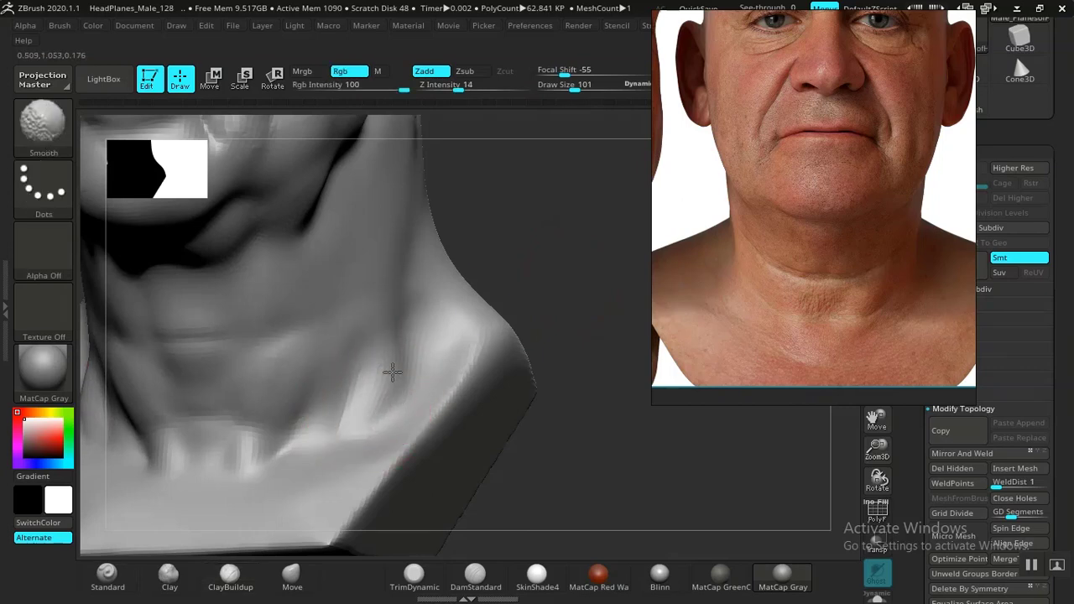
pyautogui.moveTo(537, 327)
pyautogui.keyDown('shift'); pyautogui.mouseDown()
pyautogui.moveTo(576, 307)
pyautogui.moveTo(509, 292)
pyautogui.moveTo(537, 277)
pyautogui.moveTo(558, 310)
pyautogui.moveTo(528, 354)
pyautogui.mouseUp(); pyautogui.keyUp('shift')
pyautogui.keyDown('alt'); pyautogui.moveTo(529, 354); pyautogui.dragTo(534, 369); pyautogui.keyUp('alt')
pyautogui.keyDown('shift'); pyautogui.moveTo(420, 408); pyautogui.dragTo(418, 359); pyautogui.keyUp('shift')
# Step: Switch the material to Blinn and check the face from the front and side against the reference photo
pyautogui.moveTo(600, 190)
pyautogui.keyDown('alt'); pyautogui.mouseDown()
pyautogui.moveTo(573, 352)
pyautogui.moveTo(515, 269)
pyautogui.moveTo(561, 249)
pyautogui.moveTo(552, 370)
pyautogui.moveTo(528, 394)
pyautogui.moveTo(586, 424)
pyautogui.moveTo(590, 412)
pyautogui.moveTo(640, 412)
pyautogui.moveTo(554, 420)
pyautogui.mouseUp(); pyautogui.keyUp('alt')
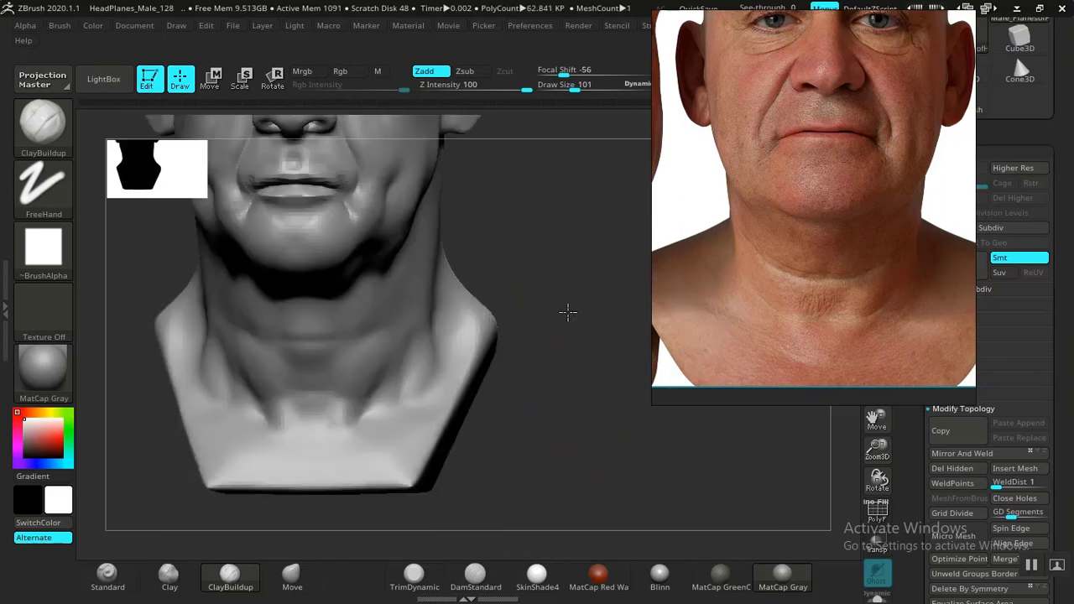
pyautogui.keyDown('alt'); pyautogui.moveTo(554, 187); pyautogui.dragTo(576, 365); pyautogui.keyUp('alt')
pyautogui.moveTo(559, 267)
pyautogui.keyDown('alt'); pyautogui.mouseDown()
pyautogui.moveTo(580, 443)
pyautogui.moveTo(573, 438)
pyautogui.mouseUp(); pyautogui.keyUp('alt')
pyautogui.click(659, 581)
pyautogui.moveTo(653, 459)
pyautogui.mouseDown()
pyautogui.moveTo(662, 451)
pyautogui.moveTo(595, 392)
pyautogui.moveTo(576, 290)
pyautogui.moveTo(575, 387)
pyautogui.moveTo(609, 358)
pyautogui.mouseUp()
pyautogui.moveTo(822, 142); pyautogui.dragTo(822, 264, button='middle')
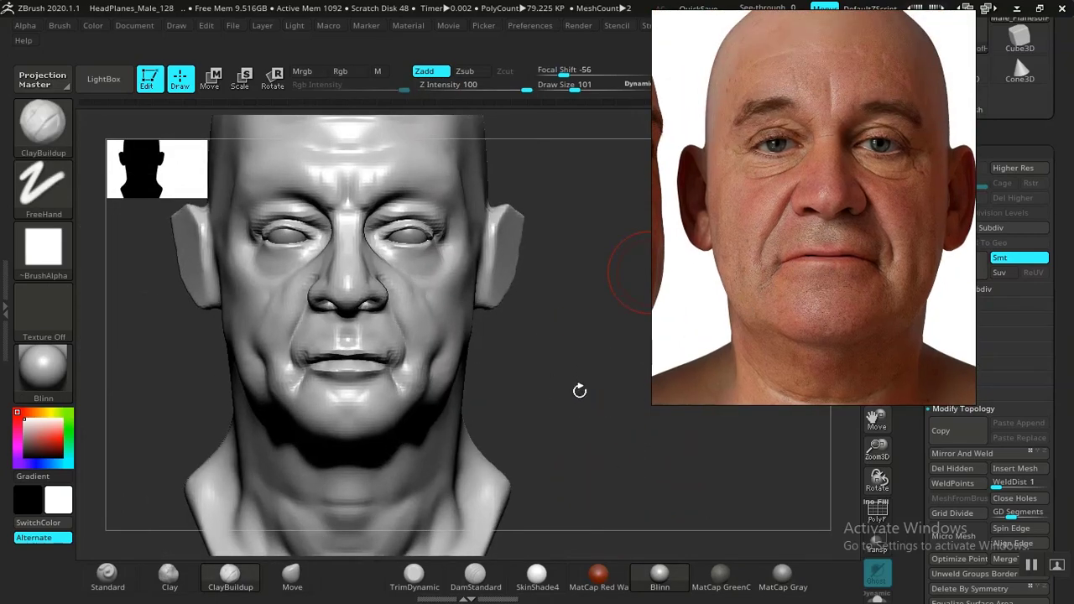
pyautogui.moveTo(579, 390)
pyautogui.mouseDown()
pyautogui.moveTo(585, 362)
pyautogui.moveTo(576, 443)
pyautogui.moveTo(605, 443)
pyautogui.moveTo(603, 352)
pyautogui.moveTo(578, 479)
pyautogui.moveTo(597, 328)
pyautogui.moveTo(413, 335)
pyautogui.mouseUp()
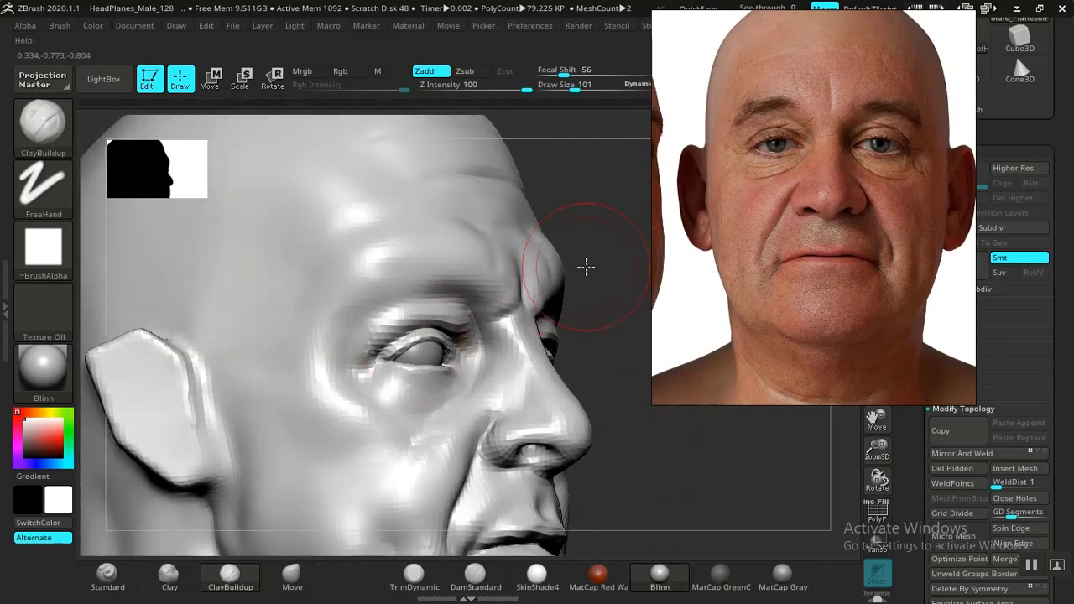
# Step: Carve the crease of the upper eyelid with the DamStandard brush at a draw size of 101
pyautogui.moveTo(586, 266)
pyautogui.mouseDown()
pyautogui.moveTo(732, 451)
pyautogui.moveTo(579, 255)
pyautogui.moveTo(631, 270)
pyautogui.moveTo(316, 383)
pyautogui.mouseUp()
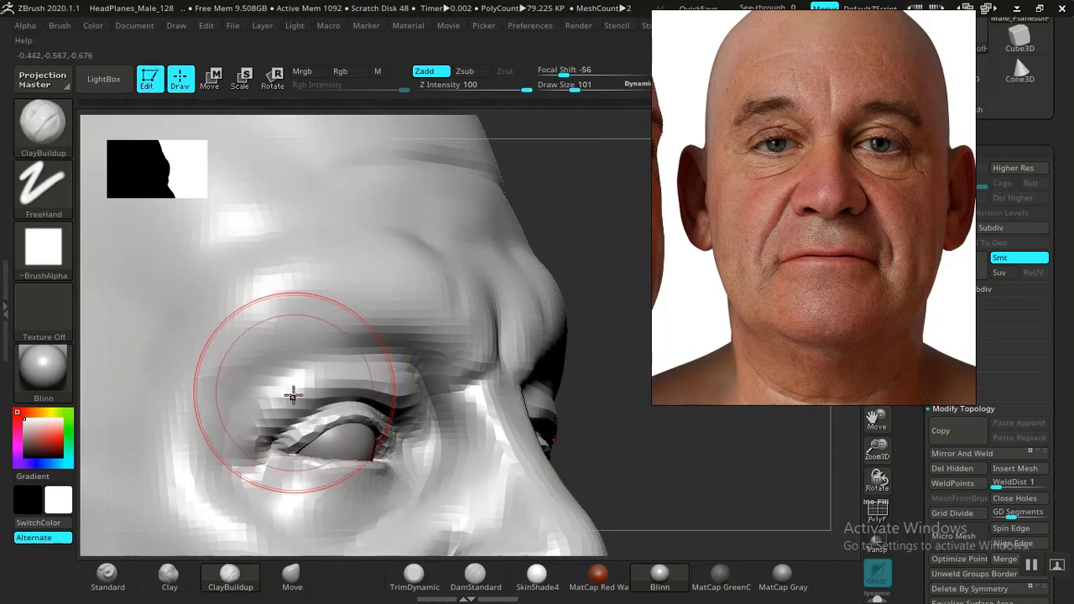
pyautogui.click(475, 575)
pyautogui.moveTo(372, 344)
pyautogui.mouseDown()
pyautogui.moveTo(314, 357)
pyautogui.moveTo(291, 384)
pyautogui.moveTo(255, 395)
pyautogui.mouseUp()
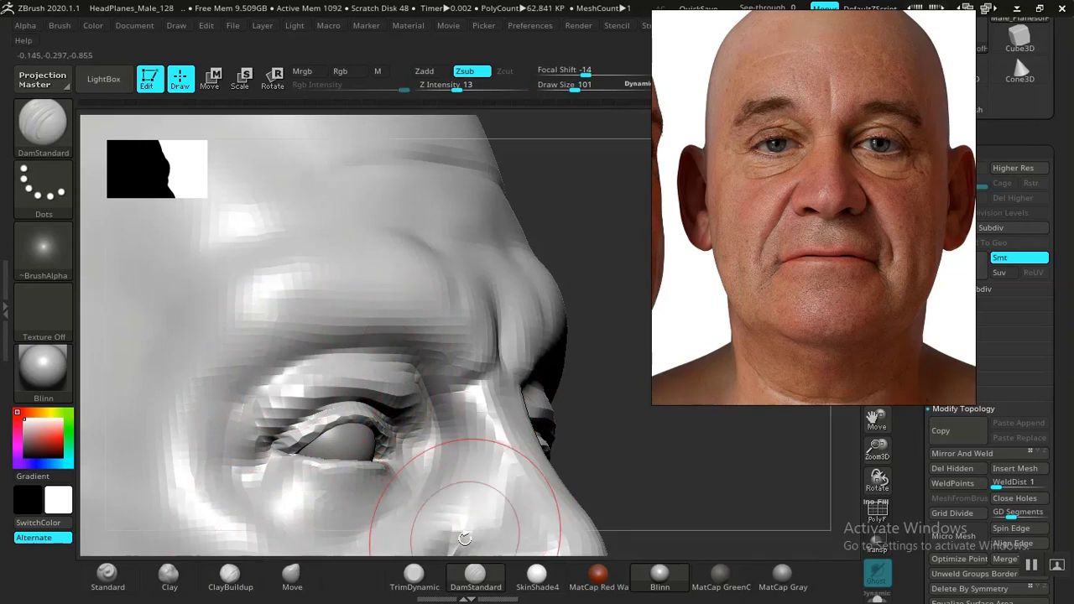
# Step: Mask the brow and forehead with MaskLasso, trim the upper eyelid with the TrimDynamic brush, and clear the mask
pyautogui.click(414, 574)
pyautogui.moveTo(571, 466); pyautogui.dragTo(470, 464)
pyautogui.moveTo(251, 483)
pyautogui.keyDown('ctrl'); pyautogui.mouseDown()
pyautogui.moveTo(453, 491)
pyautogui.moveTo(435, 429)
pyautogui.moveTo(402, 402)
pyautogui.moveTo(348, 397)
pyautogui.mouseUp(); pyautogui.keyUp('ctrl')
pyautogui.keyDown('ctrl'); pyautogui.moveTo(271, 411); pyautogui.dragTo(267, 424); pyautogui.keyUp('ctrl')
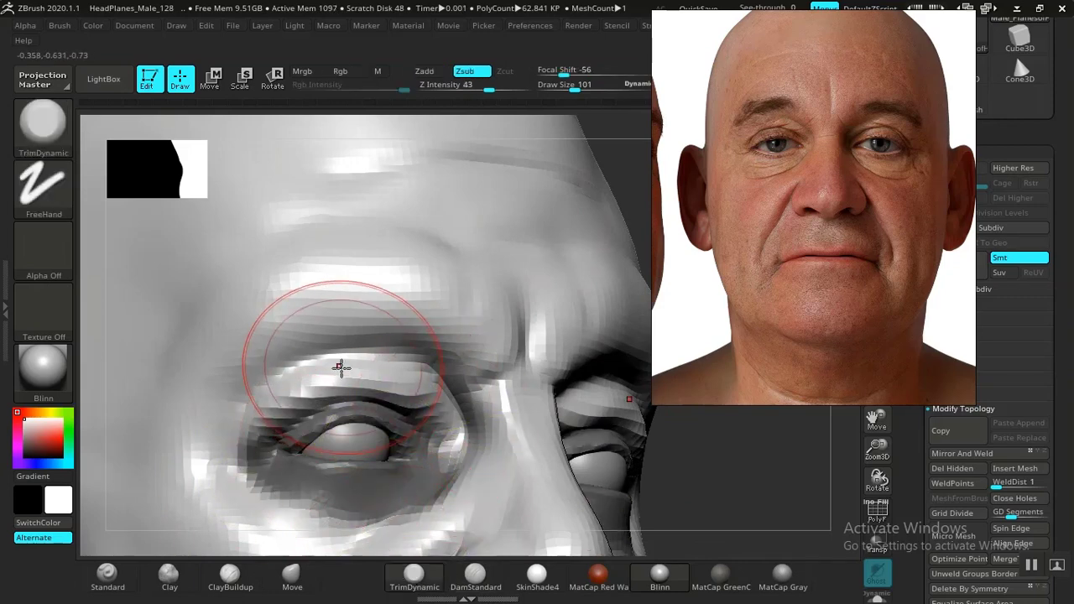
pyautogui.press('ctrl')
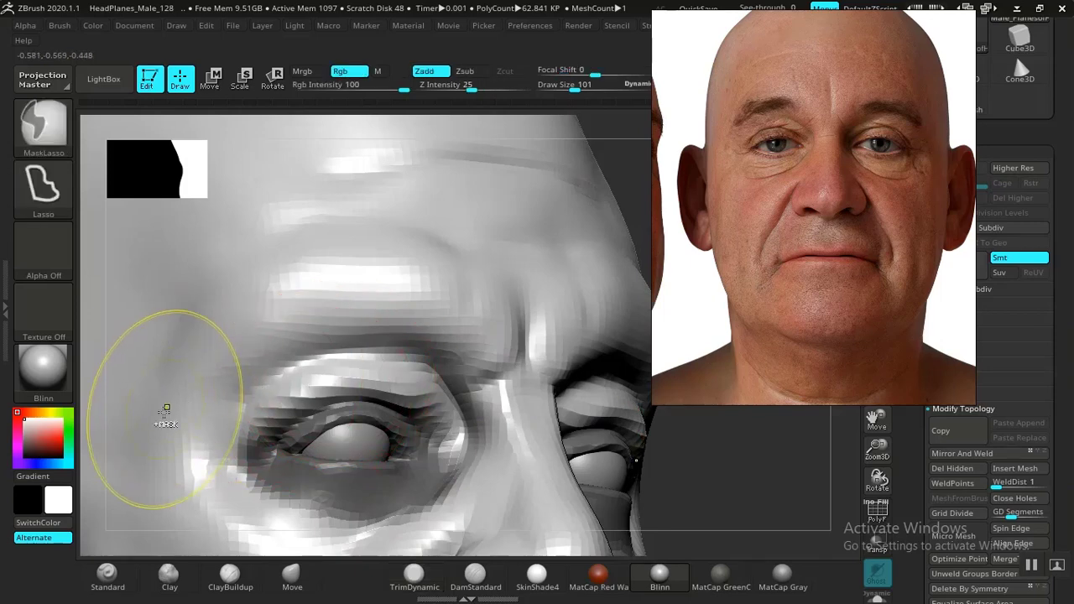
pyautogui.moveTo(318, 361)
pyautogui.keyDown('ctrl'); pyautogui.mouseDown()
pyautogui.moveTo(522, 368)
pyautogui.moveTo(323, 104)
pyautogui.moveTo(60, 256)
pyautogui.mouseUp(); pyautogui.keyUp('ctrl')
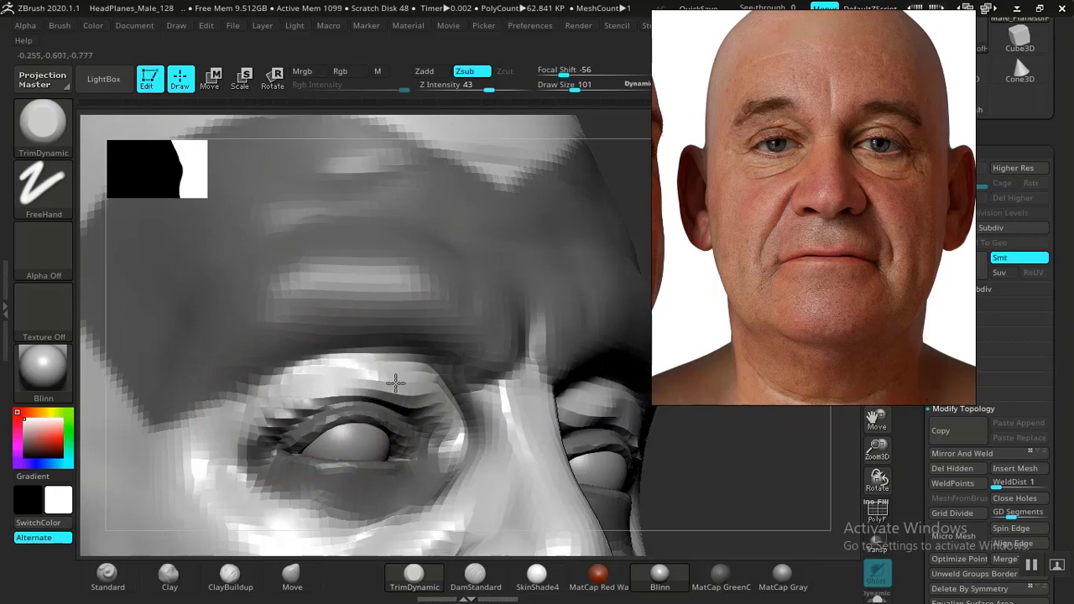
pyautogui.keyDown('alt'); pyautogui.moveTo(656, 503); pyautogui.dragTo(512, 453); pyautogui.keyUp('alt')
pyautogui.keyDown('ctrl'); pyautogui.moveTo(688, 484); pyautogui.dragTo(684, 455); pyautogui.keyUp('ctrl')
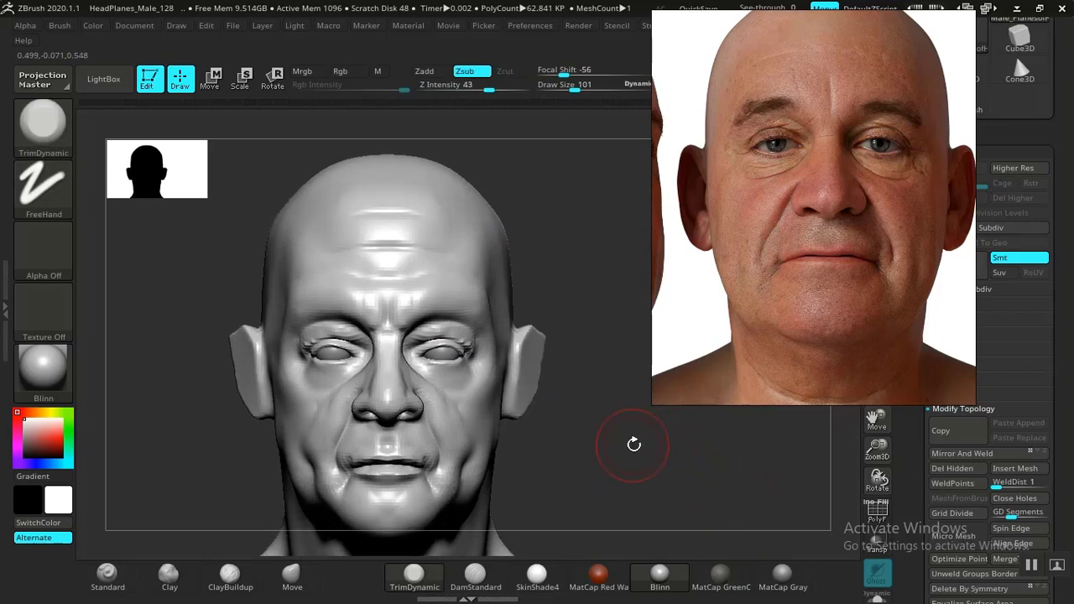
# Step: Carve a crease beside the upper lip down to the mouth corner with the DamStandard brush at a draw size of 101
pyautogui.moveTo(619, 438)
pyautogui.keyDown('alt'); pyautogui.mouseDown()
pyautogui.moveTo(643, 515)
pyautogui.moveTo(622, 422)
pyautogui.mouseUp(); pyautogui.keyUp('alt')
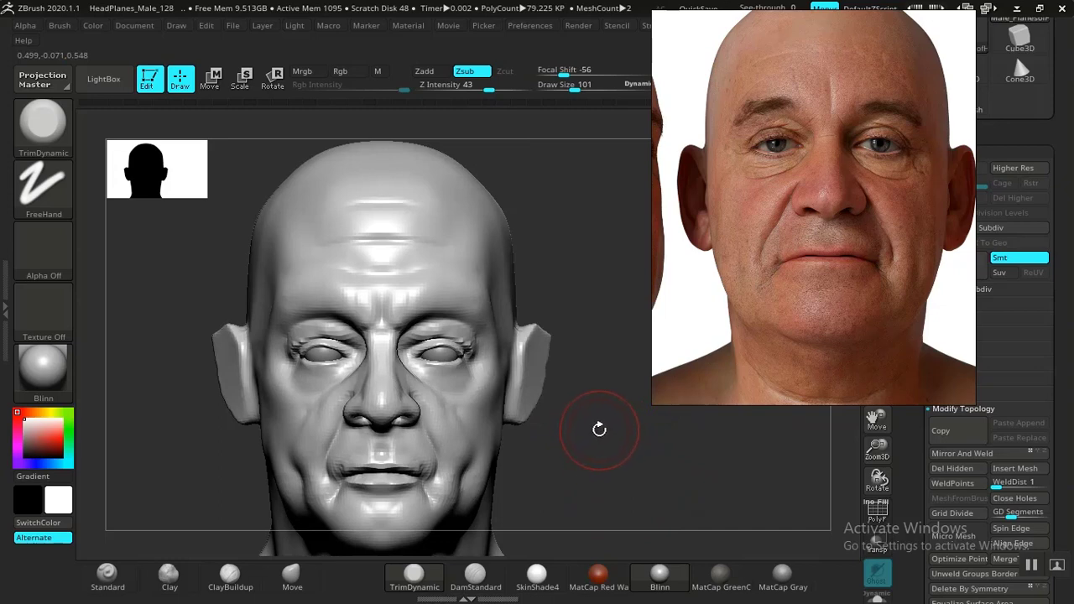
pyautogui.moveTo(595, 435)
pyautogui.mouseDown()
pyautogui.moveTo(576, 444)
pyautogui.moveTo(600, 439)
pyautogui.mouseUp()
pyautogui.keyDown('alt'); pyautogui.moveTo(617, 401); pyautogui.dragTo(642, 336); pyautogui.keyUp('alt')
pyautogui.moveTo(656, 461)
pyautogui.keyDown('alt'); pyautogui.mouseDown()
pyautogui.moveTo(664, 479)
pyautogui.moveTo(700, 408)
pyautogui.moveTo(449, 457)
pyautogui.mouseUp(); pyautogui.keyUp('alt')
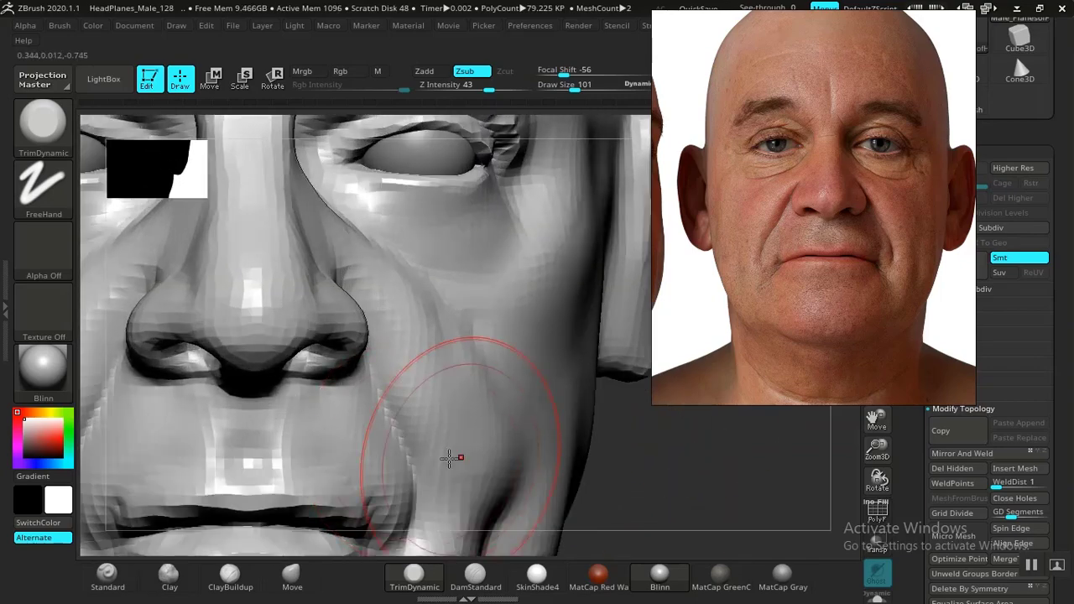
pyautogui.keyDown('alt'); pyautogui.moveTo(718, 430); pyautogui.dragTo(760, 338); pyautogui.keyUp('alt')
pyautogui.click(475, 575)
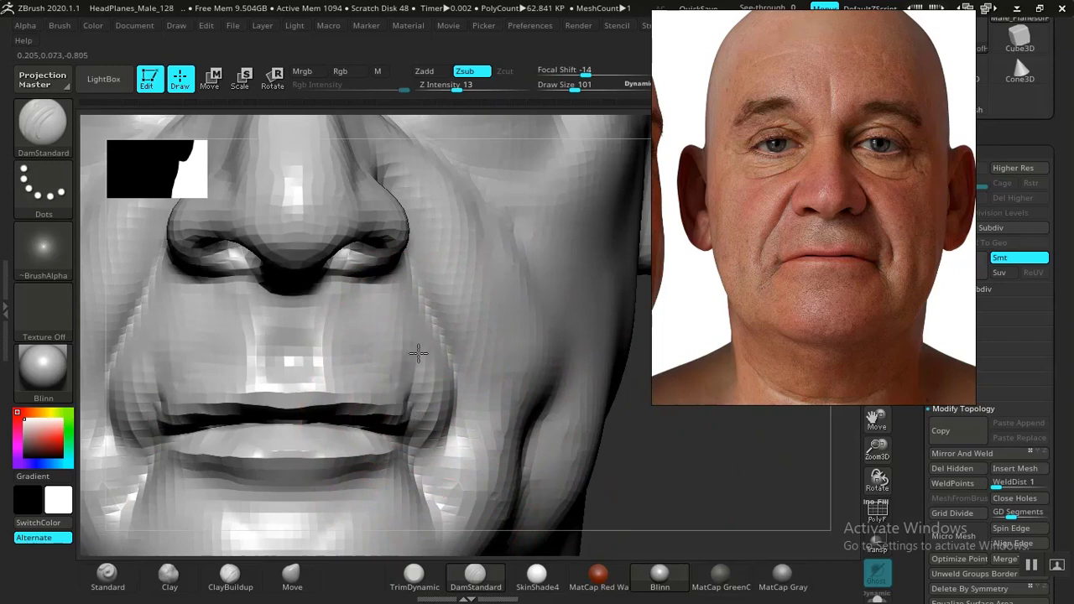
pyautogui.moveTo(415, 340); pyautogui.dragTo(417, 400)
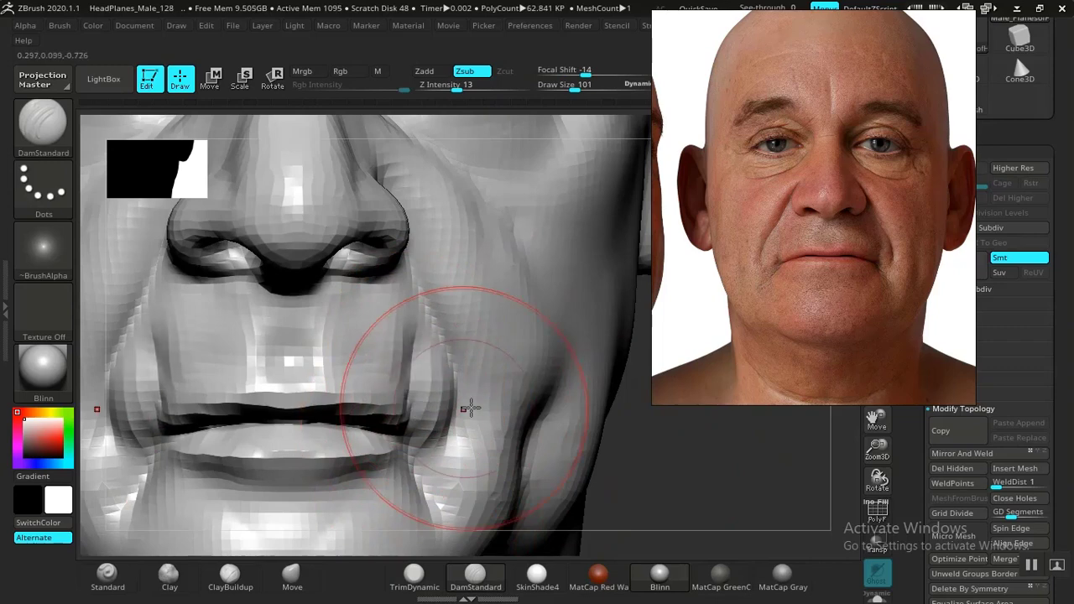
# Step: Reduce the DamStandard draw size to 41 and sharpen the folds around the mouth corners and nasolabial area
pyautogui.keyDown('ctrl'); pyautogui.moveTo(539, 380); pyautogui.dragTo(595, 429, button='right'); pyautogui.keyUp('ctrl')
pyautogui.keyDown('alt'); pyautogui.moveTo(595, 429); pyautogui.dragTo(616, 456); pyautogui.keyUp('alt')
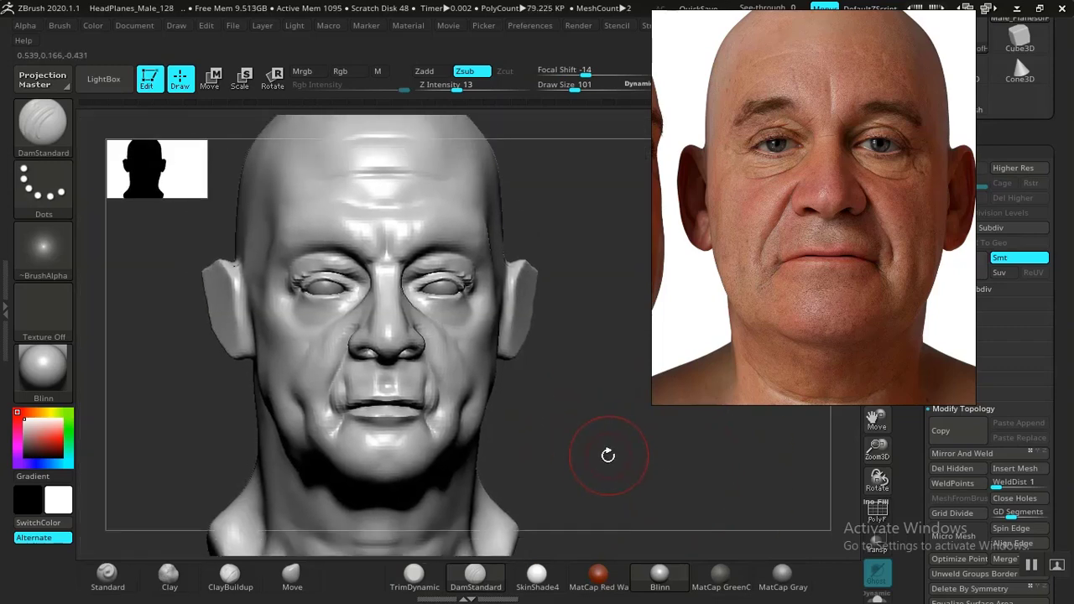
pyautogui.moveTo(609, 456); pyautogui.dragTo(688, 482, button='right')
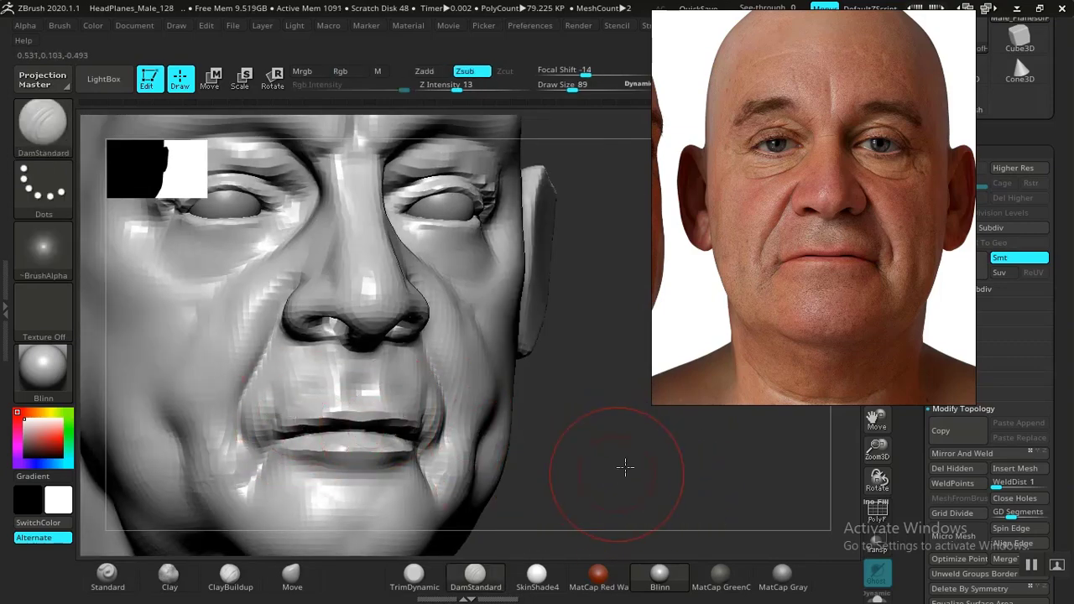
pyautogui.keyDown('alt'); pyautogui.moveTo(625, 468); pyautogui.dragTo(659, 498); pyautogui.keyUp('alt')
pyautogui.keyDown('ctrl'); pyautogui.moveTo(660, 499); pyautogui.dragTo(688, 541, button='right'); pyautogui.keyUp('ctrl')
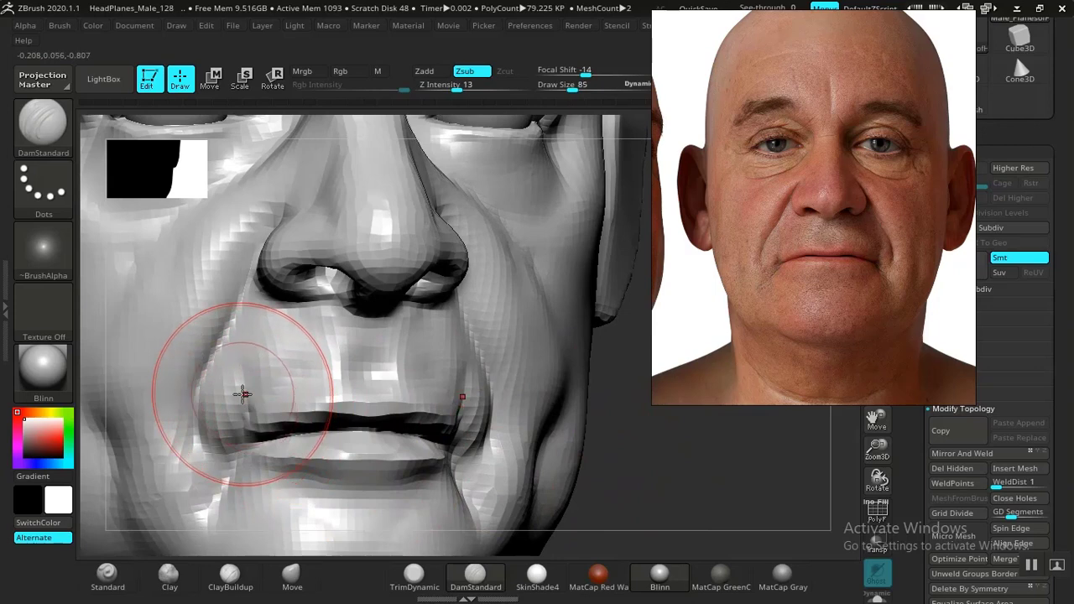
pyautogui.press('[')
pyautogui.press('[')
pyautogui.press('[')
pyautogui.press('[')
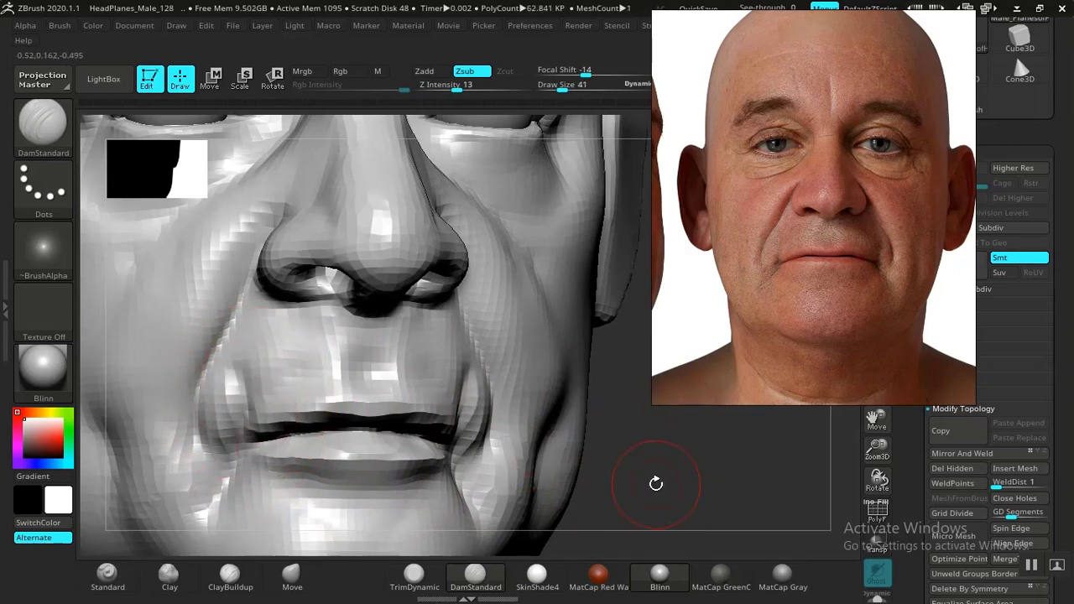
pyautogui.moveTo(605, 396)
pyautogui.keyDown('ctrl'); pyautogui.mouseDown(button='right')
pyautogui.moveTo(547, 434)
pyautogui.moveTo(484, 378)
pyautogui.moveTo(532, 360)
pyautogui.moveTo(595, 485)
pyautogui.moveTo(592, 467)
pyautogui.moveTo(620, 492)
pyautogui.moveTo(688, 483)
pyautogui.mouseUp(button='right'); pyautogui.keyUp('ctrl')
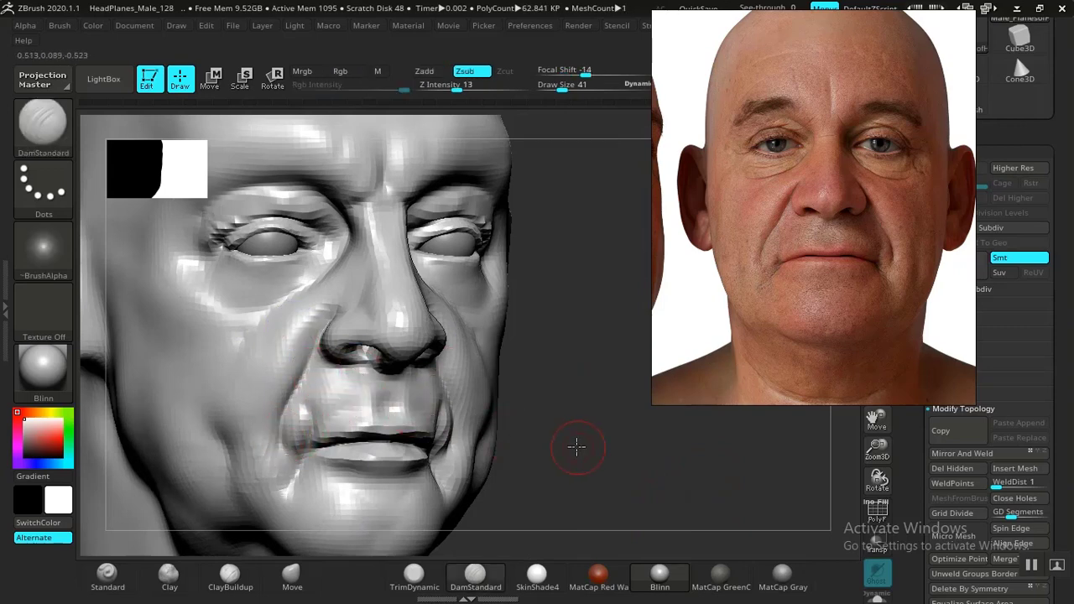
# Step: Check the mouth folds on the whole face from the front and bring the three-quarter view of the reference photo into sight
pyautogui.moveTo(577, 447); pyautogui.dragTo(634, 467, button='right')
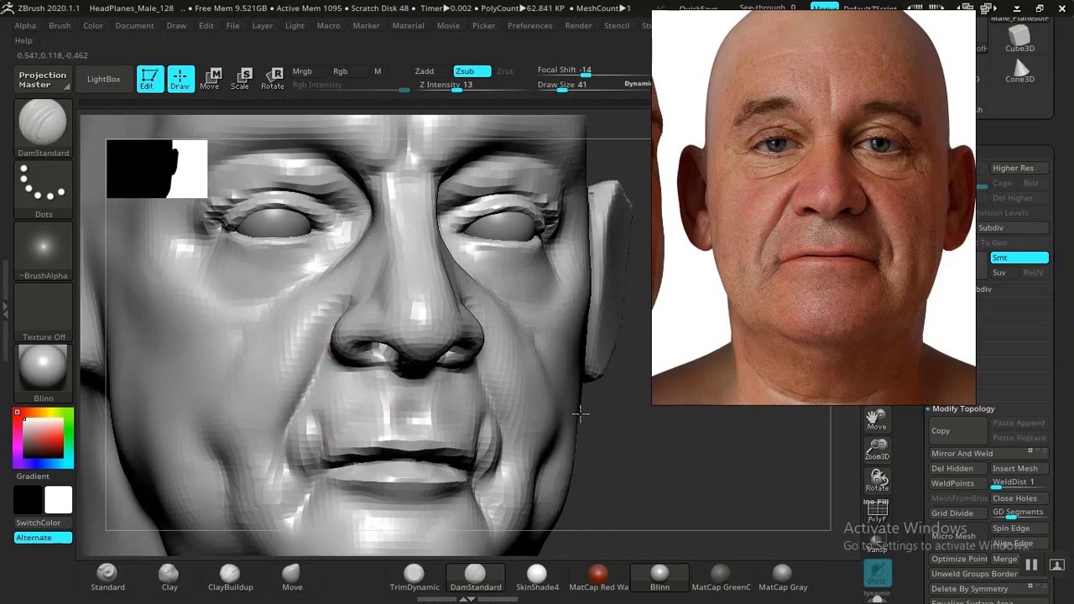
pyautogui.press('f')
pyautogui.keyDown('ctrl'); pyautogui.moveTo(554, 423); pyautogui.dragTo(566, 456, button='right'); pyautogui.keyUp('ctrl')
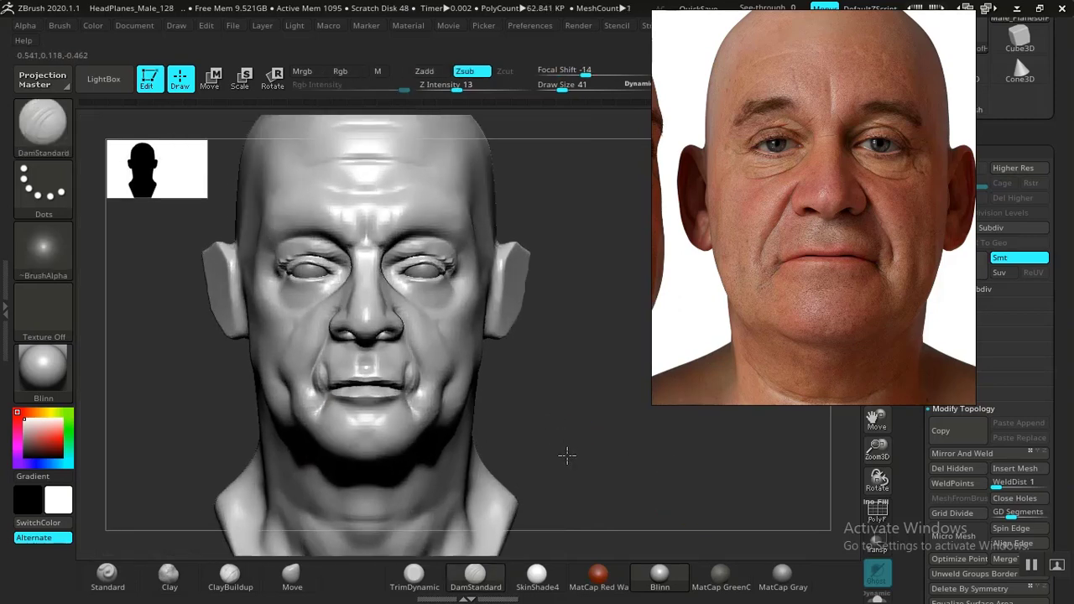
pyautogui.keyDown('alt'); pyautogui.moveTo(574, 377); pyautogui.dragTo(571, 429, button='right'); pyautogui.keyUp('alt')
pyautogui.moveTo(744, 232); pyautogui.dragTo(870, 235, button='middle')
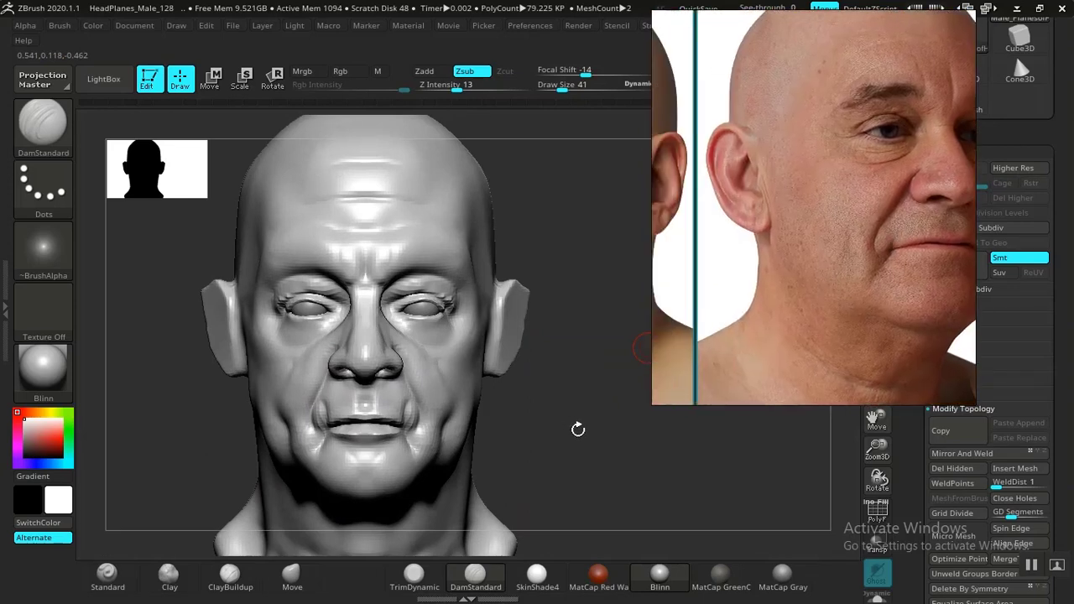
# Step: Smooth the transition between the jaw and neck below the ear
pyautogui.moveTo(578, 430)
pyautogui.mouseDown(button='right')
pyautogui.moveTo(542, 427)
pyautogui.moveTo(571, 432)
pyautogui.moveTo(571, 412)
pyautogui.moveTo(628, 448)
pyautogui.mouseUp(button='right')
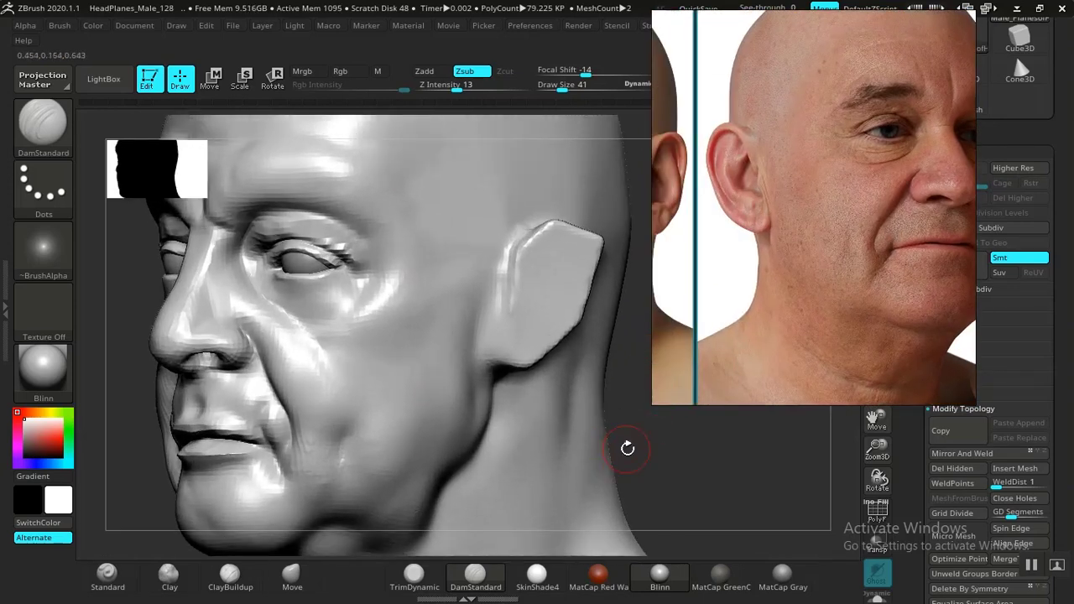
pyautogui.moveTo(576, 476)
pyautogui.keyDown('alt'); pyautogui.mouseDown(button='right')
pyautogui.moveTo(542, 492)
pyautogui.moveTo(547, 461)
pyautogui.moveTo(587, 458)
pyautogui.moveTo(621, 479)
pyautogui.moveTo(528, 436)
pyautogui.mouseUp(button='right'); pyautogui.keyUp('alt')
pyautogui.moveTo(474, 395)
pyautogui.keyDown('shift'); pyautogui.mouseDown()
pyautogui.moveTo(484, 384)
pyautogui.moveTo(491, 432)
pyautogui.mouseUp(); pyautogui.keyUp('shift')
pyautogui.moveTo(665, 502); pyautogui.dragTo(597, 445, button='right')
pyautogui.keyDown('ctrl'); pyautogui.moveTo(638, 484); pyautogui.dragTo(585, 444, button='right'); pyautogui.keyUp('ctrl')
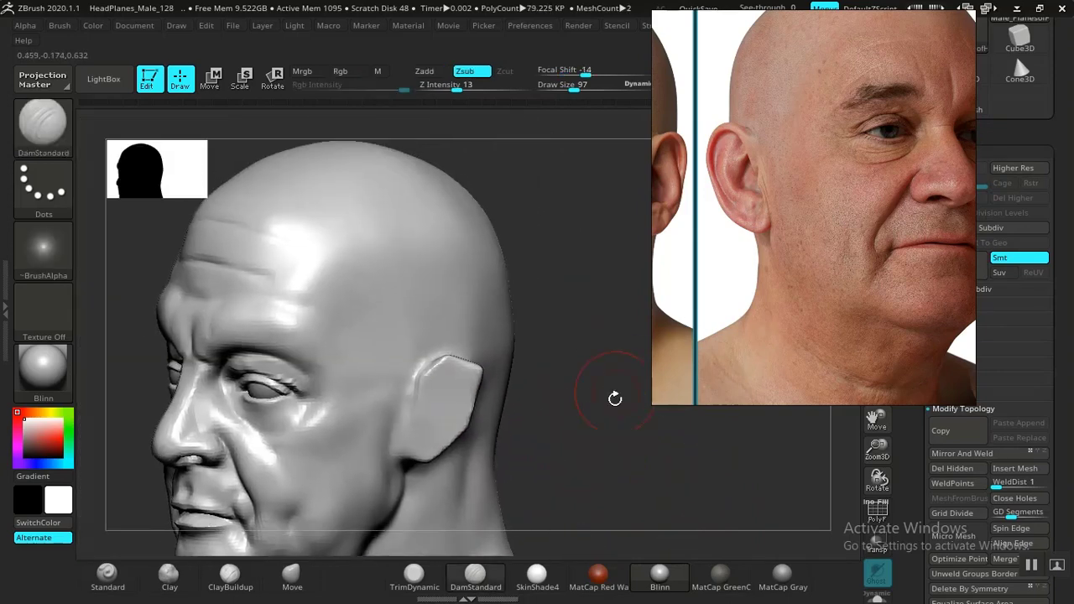
# Step: Set the Smooth brush's Z Intensity to 100 and draw size to 149, and smooth the back of the skull
pyautogui.moveTo(616, 391); pyautogui.dragTo(629, 451, button='right')
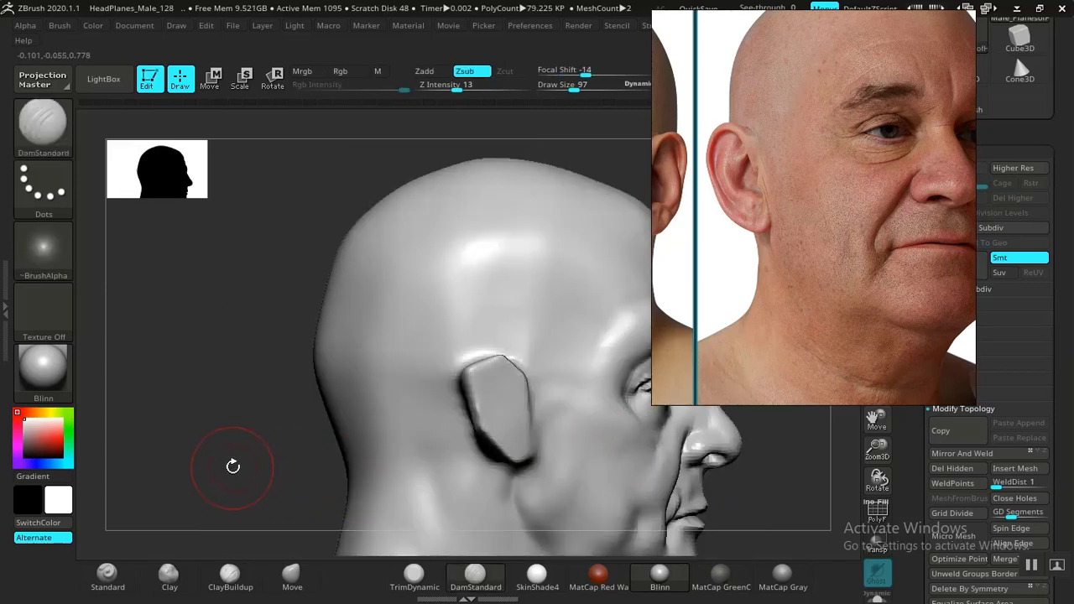
pyautogui.moveTo(263, 449)
pyautogui.mouseDown(button='right')
pyautogui.moveTo(278, 389)
pyautogui.moveTo(285, 444)
pyautogui.moveTo(515, 333)
pyautogui.mouseUp(button='right')
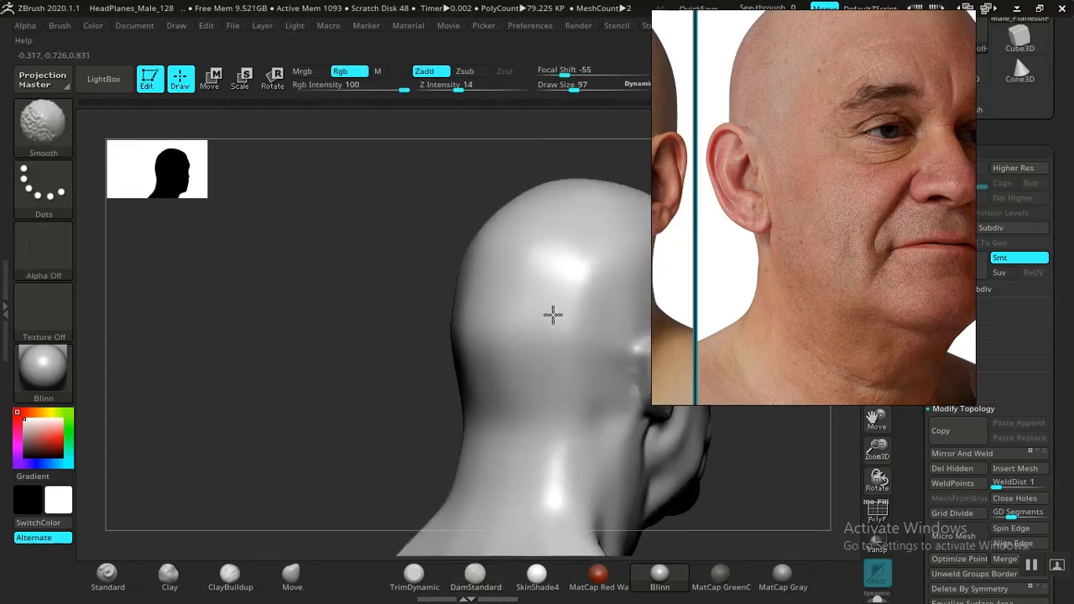
pyautogui.keyDown('shift'); pyautogui.moveTo(477, 85); pyautogui.dragTo(534, 85); pyautogui.keyUp('shift')
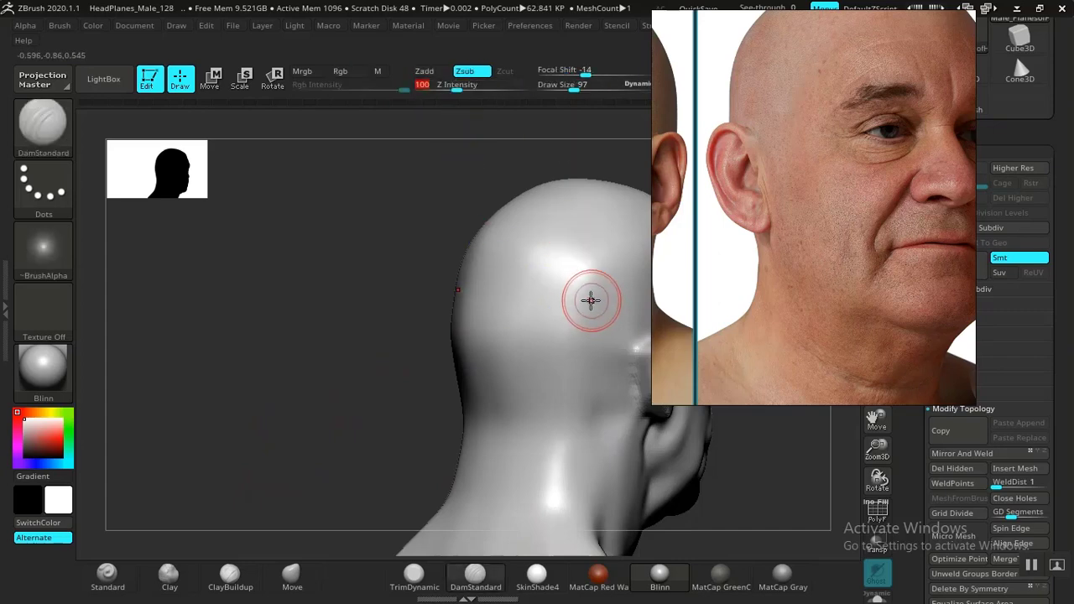
pyautogui.press(']')
pyautogui.keyDown('shift'); pyautogui.moveTo(557, 303); pyautogui.dragTo(497, 340); pyautogui.keyUp('shift')
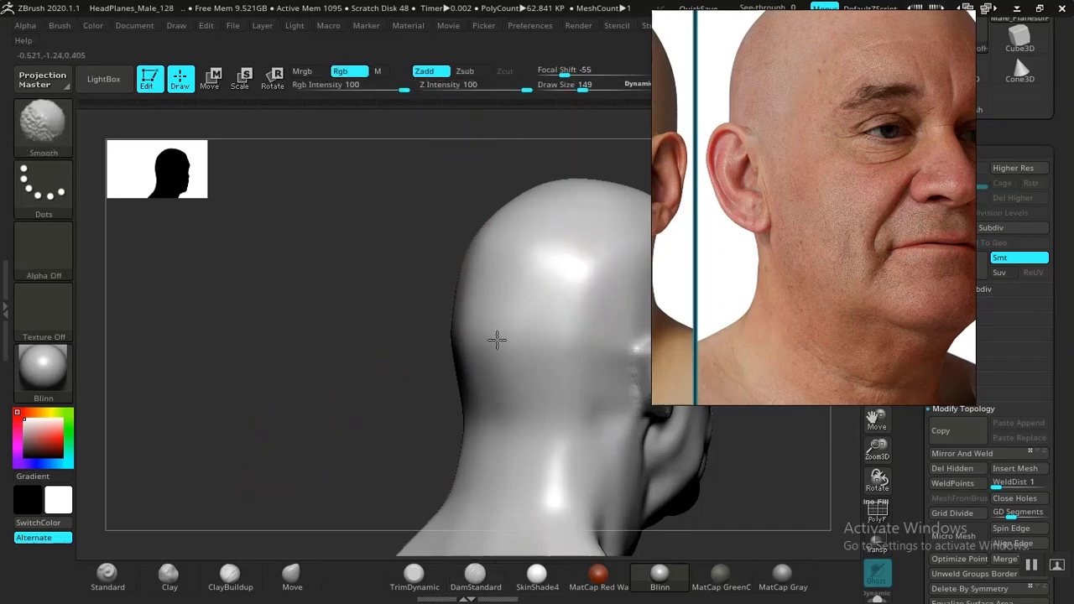
pyautogui.moveTo(435, 412); pyautogui.dragTo(458, 341, button='right')
pyautogui.moveTo(593, 456)
pyautogui.mouseDown()
pyautogui.moveTo(559, 454)
pyautogui.moveTo(575, 478)
pyautogui.mouseUp()
# Step: Try to build a skin fold across the nape with the Standard brush at a draw size of 149, and undo it
pyautogui.moveTo(535, 507); pyautogui.dragTo(495, 524, button='right')
pyautogui.click(107, 576)
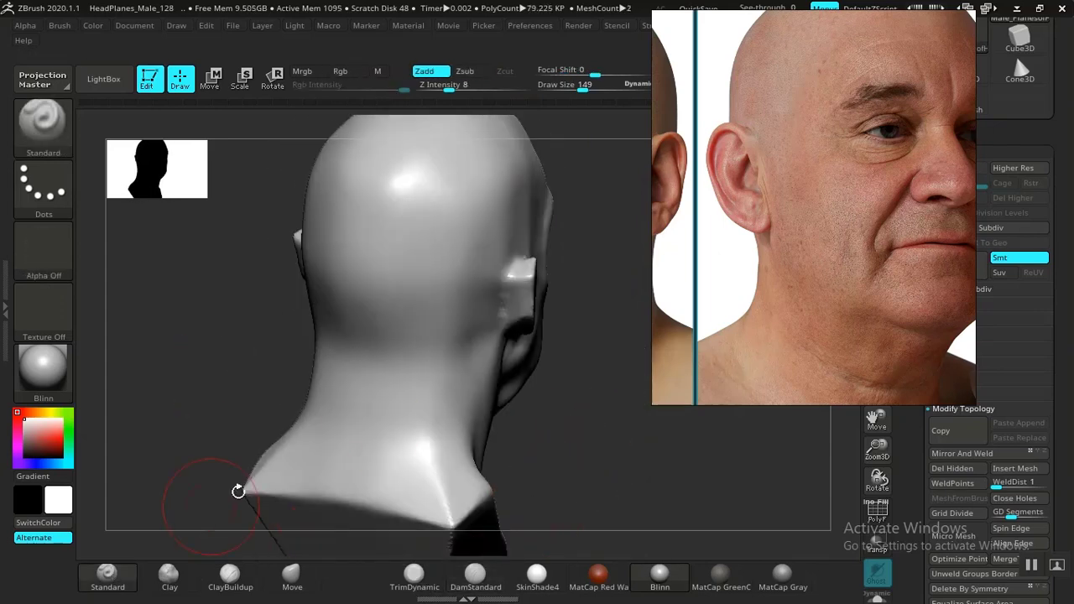
pyautogui.moveTo(496, 372); pyautogui.dragTo(619, 408, button='right')
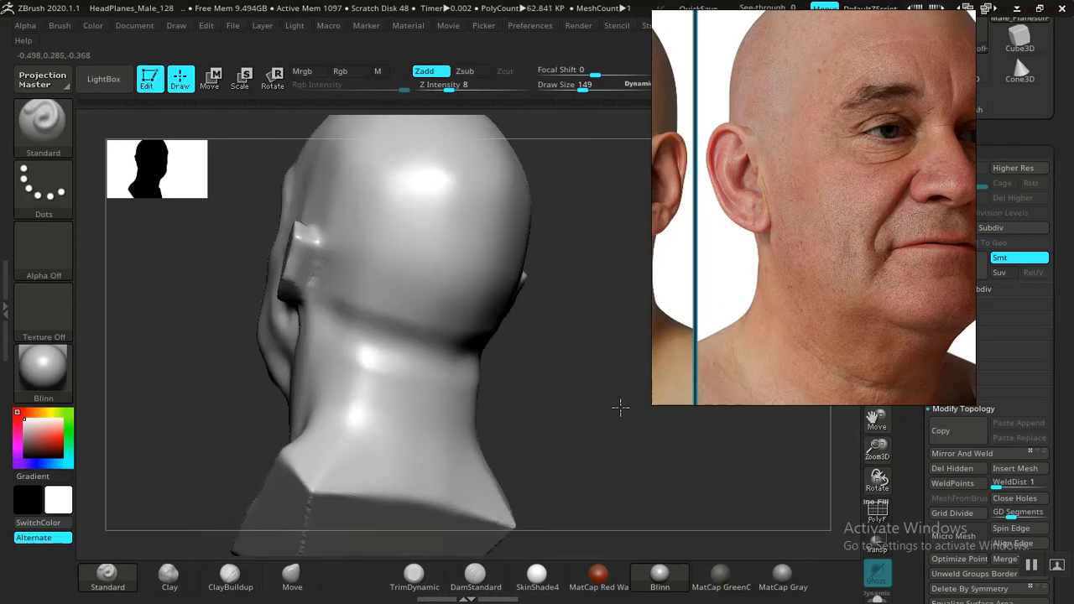
pyautogui.press('ctrl')
pyautogui.hotkey('ctrl', 'z')
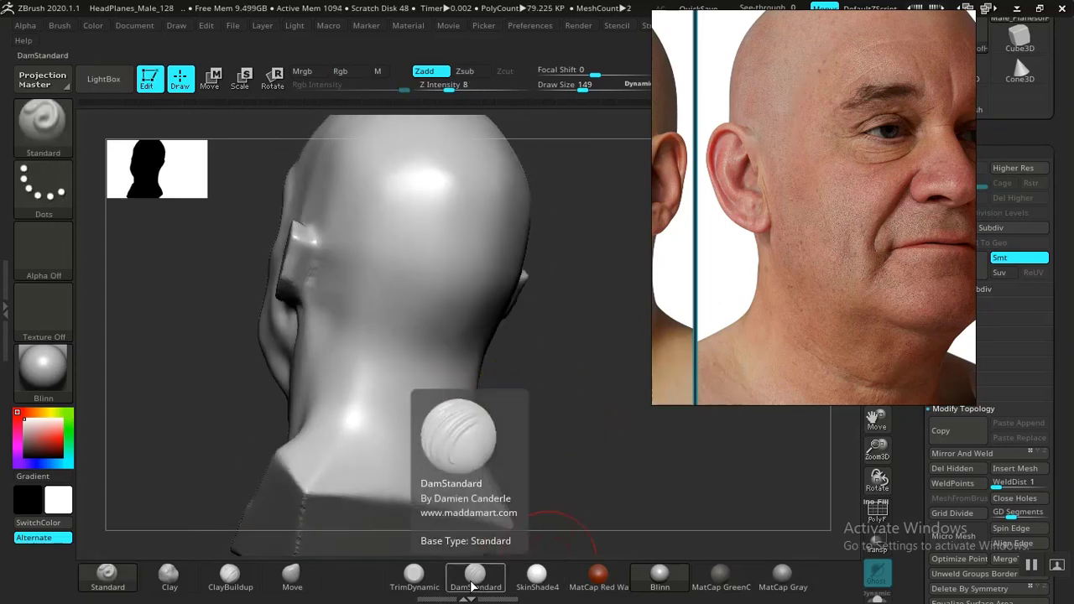
# Step: Try to carve the crease below the skull with the DamStandard brush at Z Intensity 100 and draw size 213, and undo it
pyautogui.click(476, 578)
pyautogui.moveTo(554, 386); pyautogui.dragTo(492, 363, button='right')
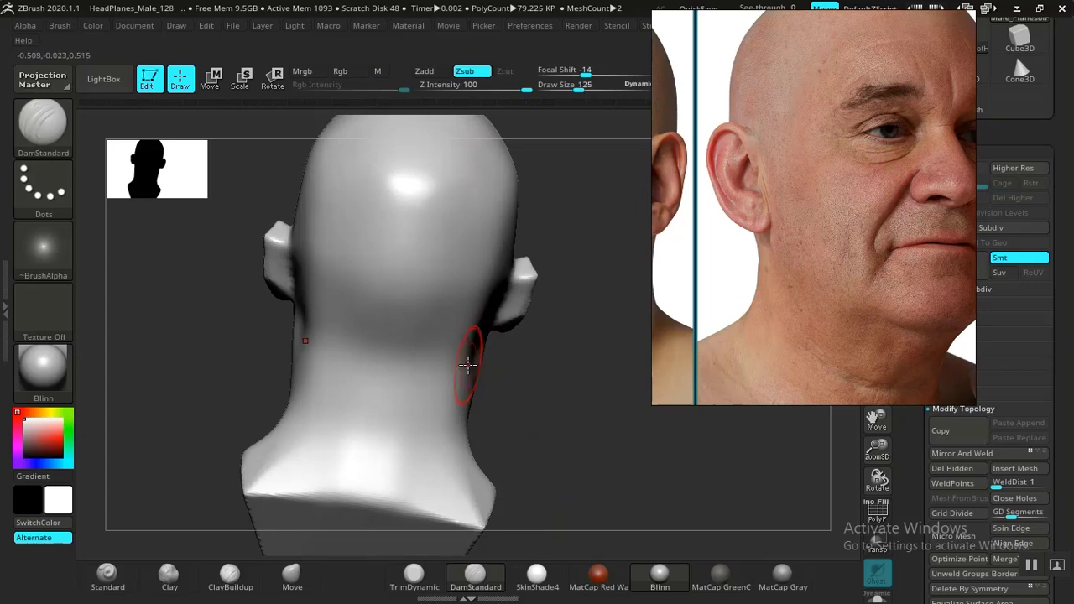
pyautogui.moveTo(469, 362)
pyautogui.mouseDown(button='right')
pyautogui.moveTo(559, 401)
pyautogui.moveTo(481, 340)
pyautogui.mouseUp(button='right')
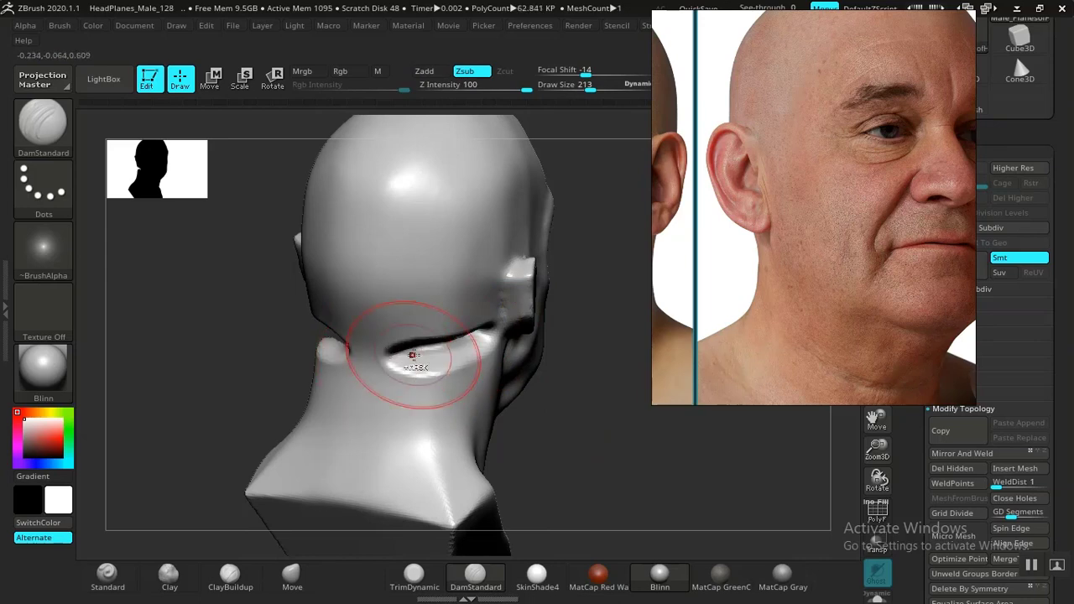
pyautogui.hotkey('ctrl', 'z')
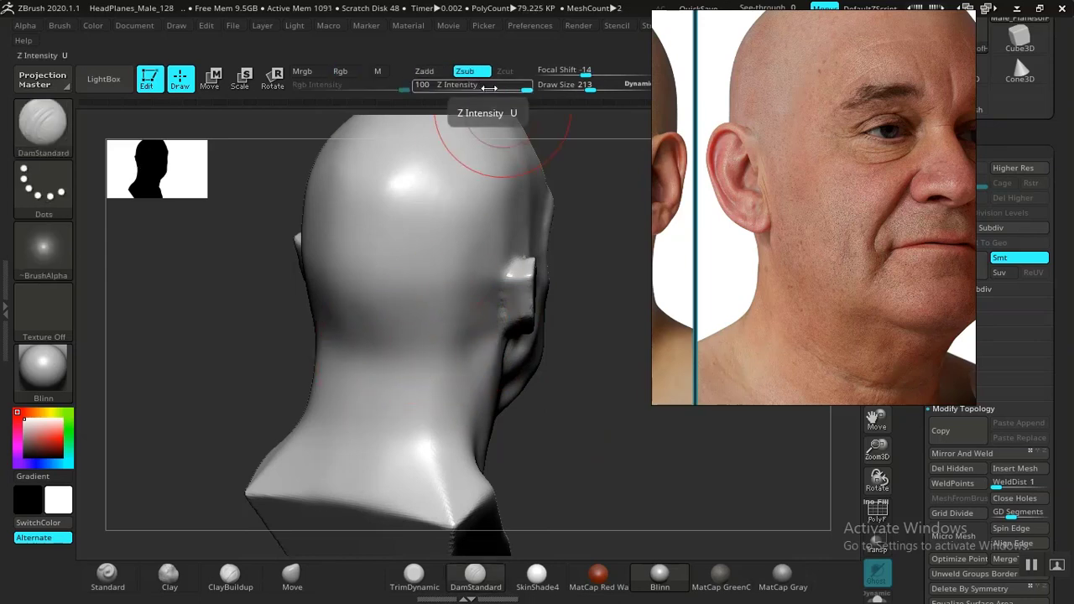
# Step: Set the DamStandard brush's Z Intensity to 13 and carve two creases across the nape from ear to ear to form a neck fold
pyautogui.moveTo(489, 87); pyautogui.dragTo(453, 89)
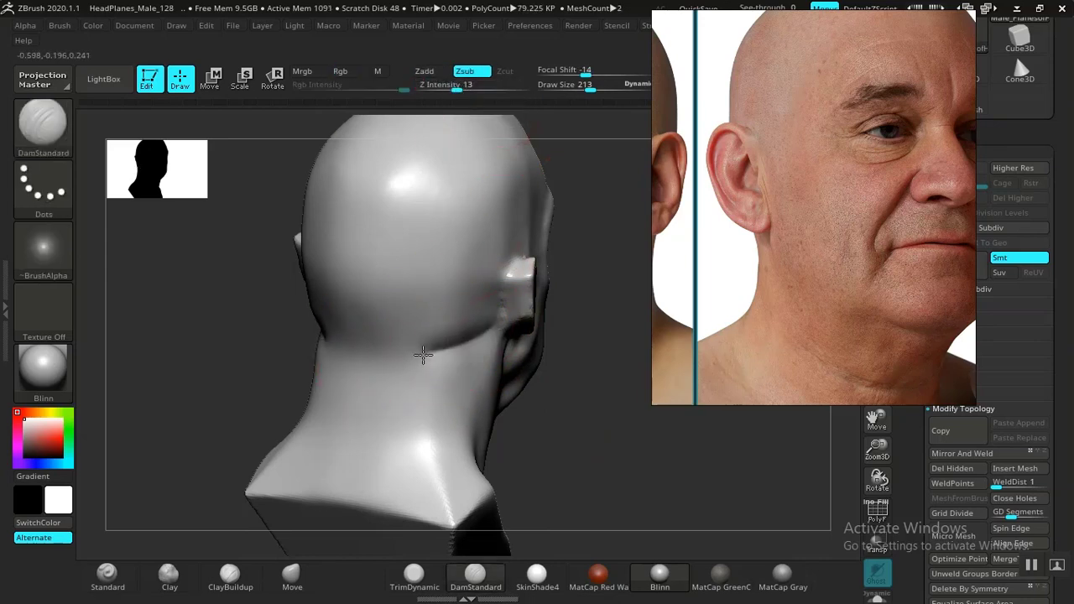
pyautogui.moveTo(663, 445)
pyautogui.mouseDown()
pyautogui.moveTo(488, 404)
pyautogui.moveTo(563, 439)
pyautogui.moveTo(494, 442)
pyautogui.moveTo(559, 432)
pyautogui.moveTo(535, 404)
pyautogui.moveTo(556, 391)
pyautogui.moveTo(473, 432)
pyautogui.mouseUp()
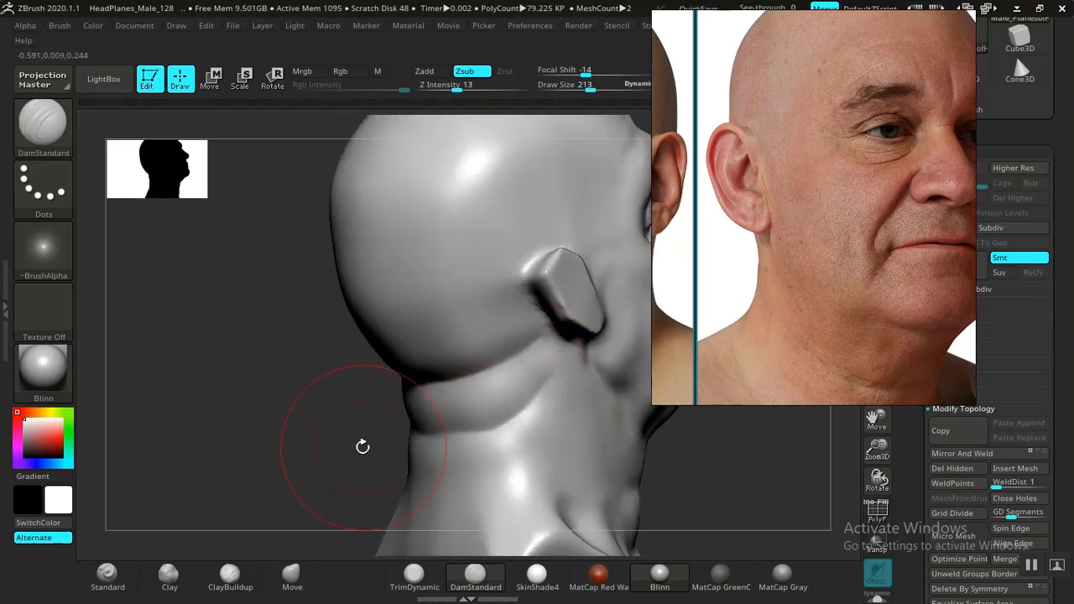
pyautogui.moveTo(362, 446); pyautogui.dragTo(420, 427)
pyautogui.moveTo(566, 458)
pyautogui.mouseDown()
pyautogui.moveTo(544, 474)
pyautogui.moveTo(568, 443)
pyautogui.mouseUp()
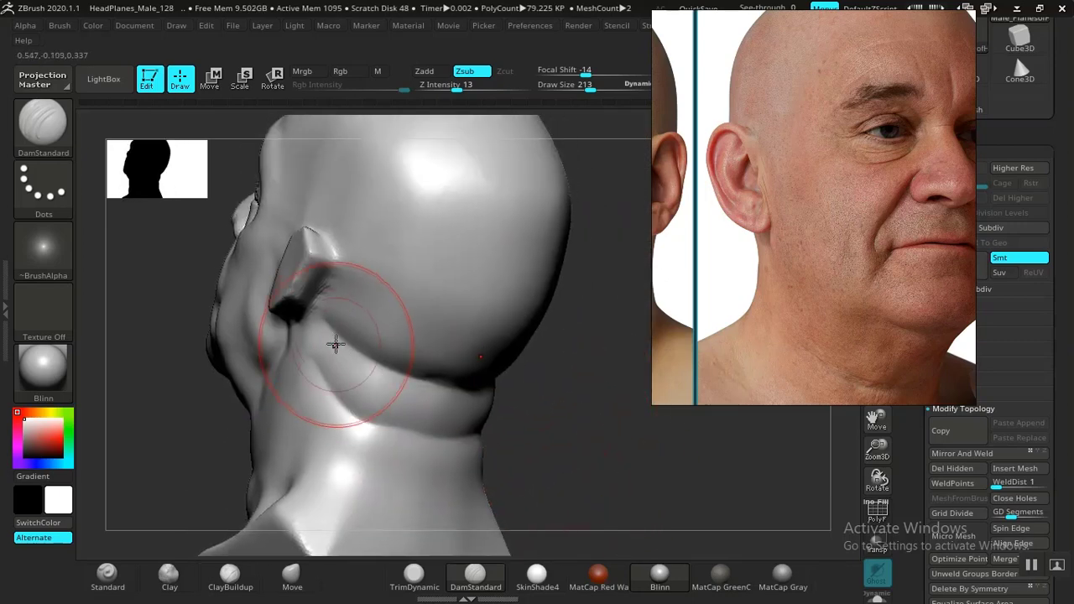
pyautogui.moveTo(330, 319); pyautogui.dragTo(324, 311)
# Step: Build up the lower back of the skull above the nape crease with the Clay brush at Z Intensity 50, and undo the last stroke
pyautogui.click(168, 575)
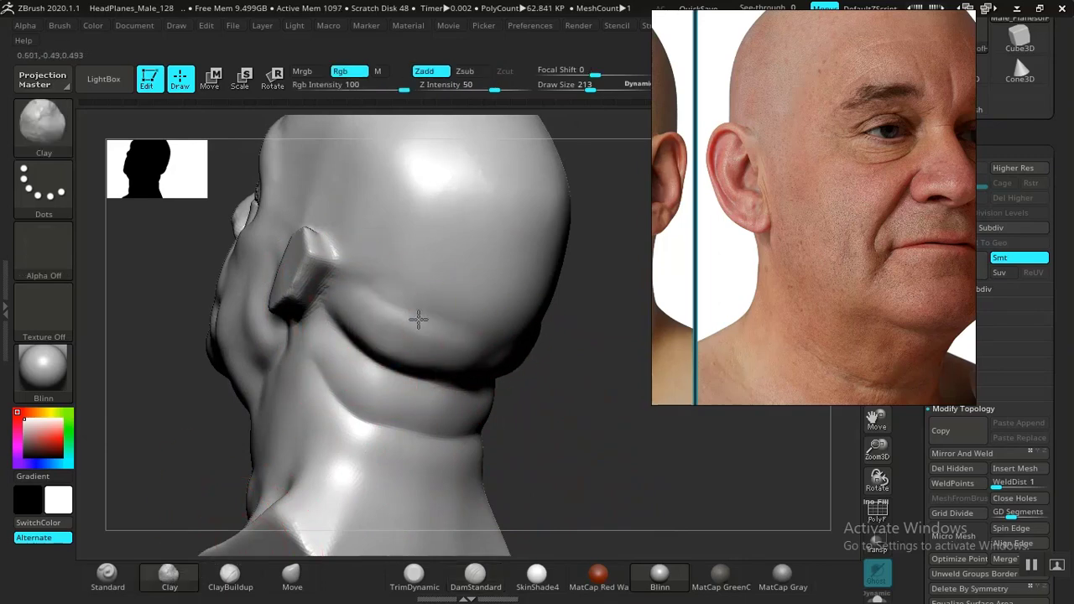
pyautogui.moveTo(566, 394); pyautogui.dragTo(344, 416)
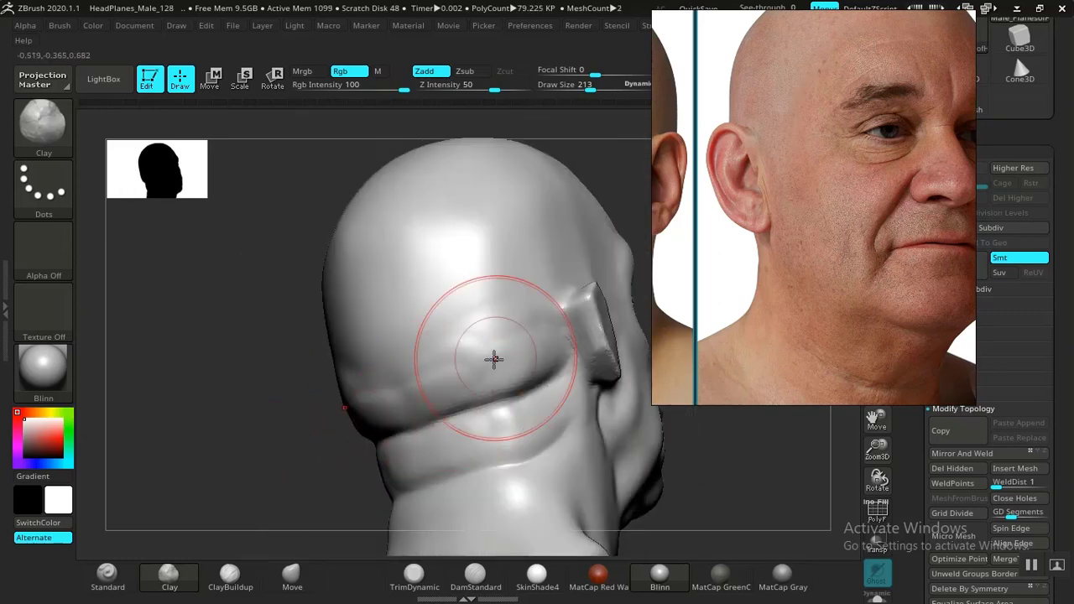
pyautogui.moveTo(528, 312)
pyautogui.mouseDown()
pyautogui.moveTo(485, 307)
pyautogui.moveTo(376, 335)
pyautogui.moveTo(484, 356)
pyautogui.moveTo(464, 395)
pyautogui.moveTo(527, 361)
pyautogui.moveTo(400, 408)
pyautogui.mouseUp()
pyautogui.moveTo(261, 445)
pyautogui.mouseDown()
pyautogui.moveTo(643, 441)
pyautogui.moveTo(634, 450)
pyautogui.moveTo(576, 424)
pyautogui.moveTo(564, 517)
pyautogui.moveTo(576, 436)
pyautogui.moveTo(485, 399)
pyautogui.mouseUp()
pyautogui.hotkey('ctrl', 'z')
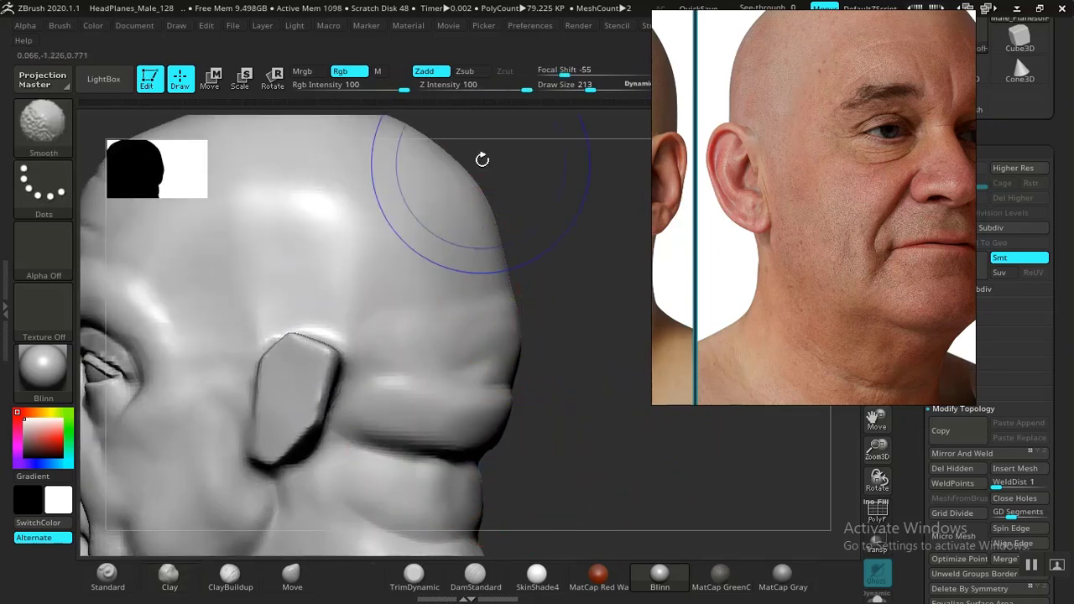
# Step: Set the Smooth brush's Z Intensity to 27 and soften the ridge above the nape crease
pyautogui.moveTo(476, 88); pyautogui.dragTo(473, 89)
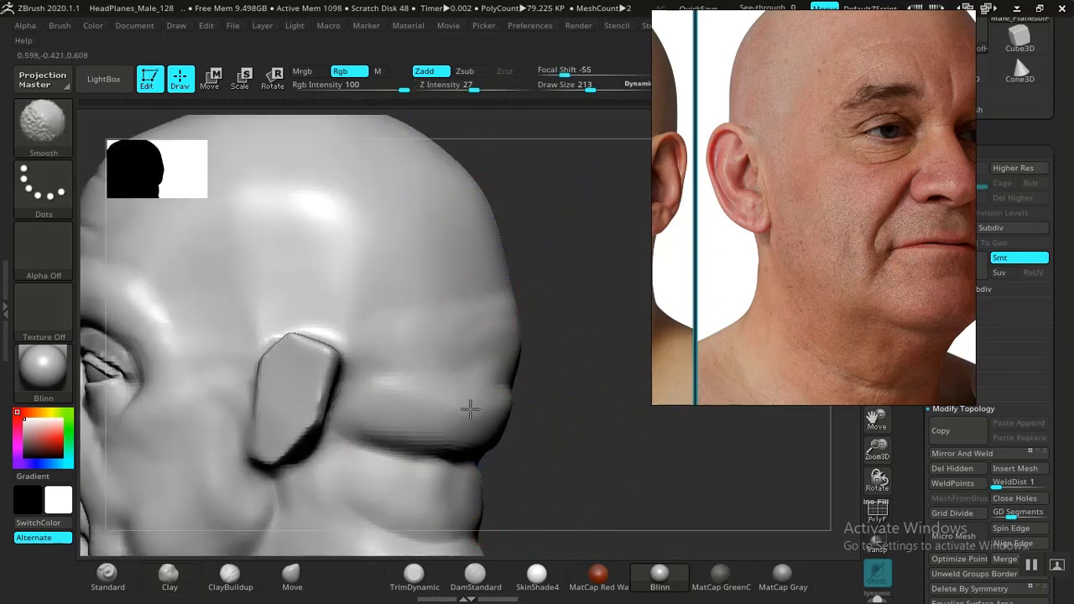
pyautogui.moveTo(576, 381); pyautogui.dragTo(492, 394)
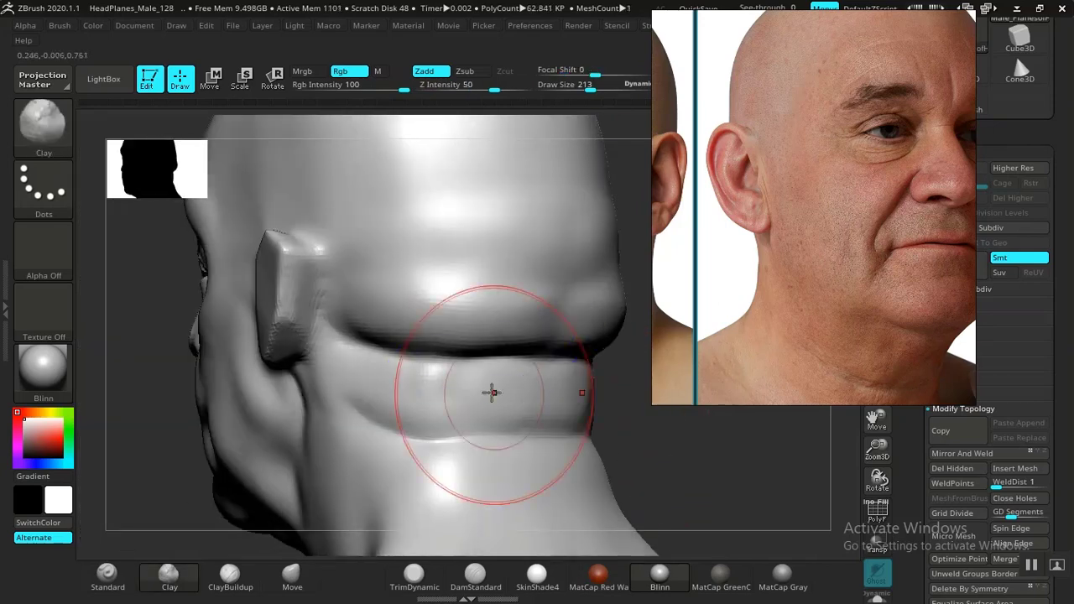
pyautogui.keyDown('shift'); pyautogui.moveTo(516, 323); pyautogui.dragTo(547, 311); pyautogui.keyUp('shift')
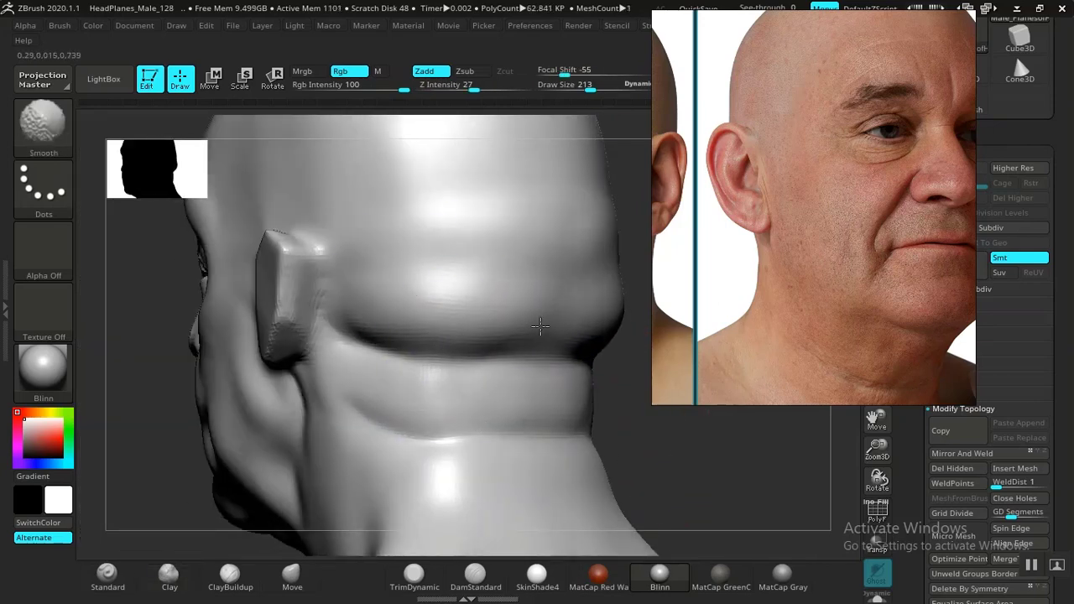
# Step: Recarve the crease below the skull with the DamStandard brush at Z Intensity 13, and smooth the nape fold
pyautogui.click(476, 574)
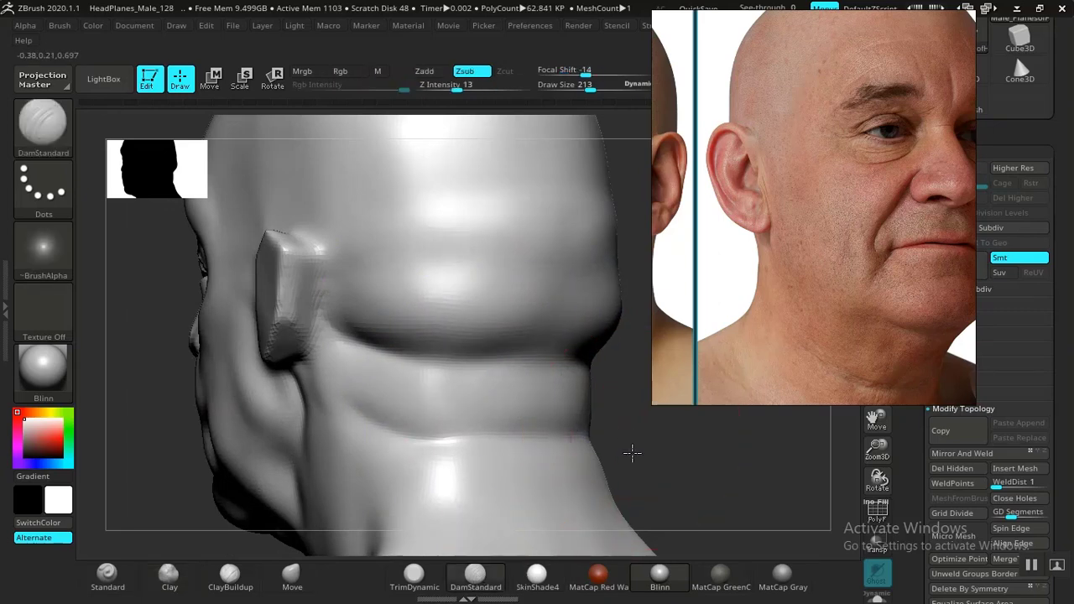
pyautogui.moveTo(630, 451); pyautogui.dragTo(596, 341)
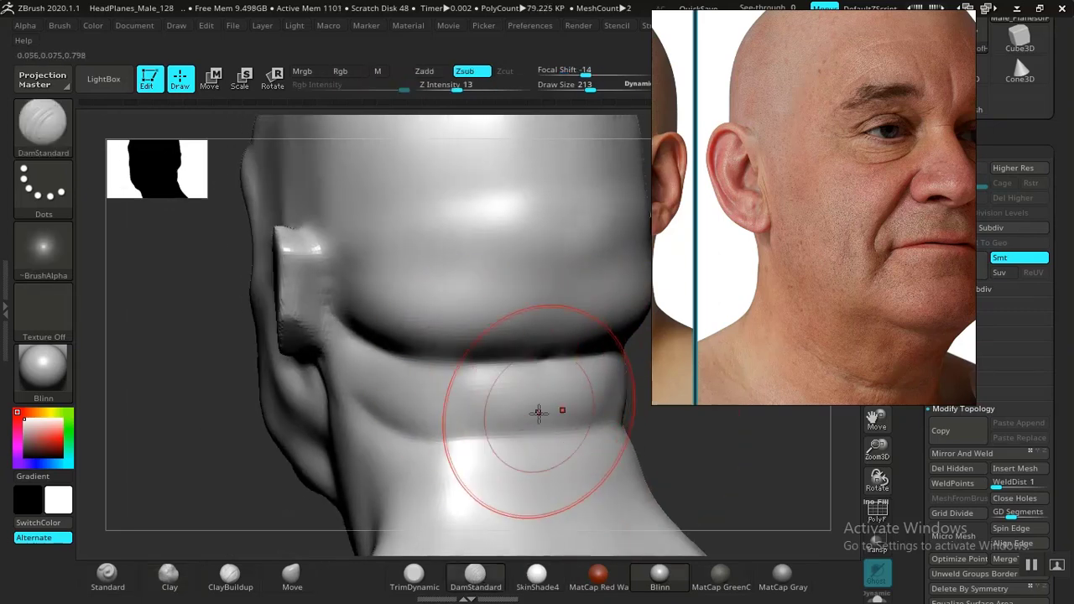
pyautogui.moveTo(691, 439)
pyautogui.mouseDown()
pyautogui.moveTo(434, 431)
pyautogui.moveTo(579, 431)
pyautogui.mouseUp()
pyautogui.moveTo(348, 342); pyautogui.dragTo(366, 381)
pyautogui.keyDown('alt'); pyautogui.moveTo(602, 459); pyautogui.dragTo(456, 347); pyautogui.keyUp('alt')
pyautogui.keyDown('shift'); pyautogui.moveTo(504, 403); pyautogui.dragTo(547, 455); pyautogui.keyUp('shift')
# Step: Build up bands across the lower back of the skull with the ClayBuildup brush at draw size 213, and undo the last strokes
pyautogui.click(230, 579)
pyautogui.moveTo(546, 504)
pyautogui.mouseDown()
pyautogui.moveTo(523, 431)
pyautogui.moveTo(504, 415)
pyautogui.mouseUp()
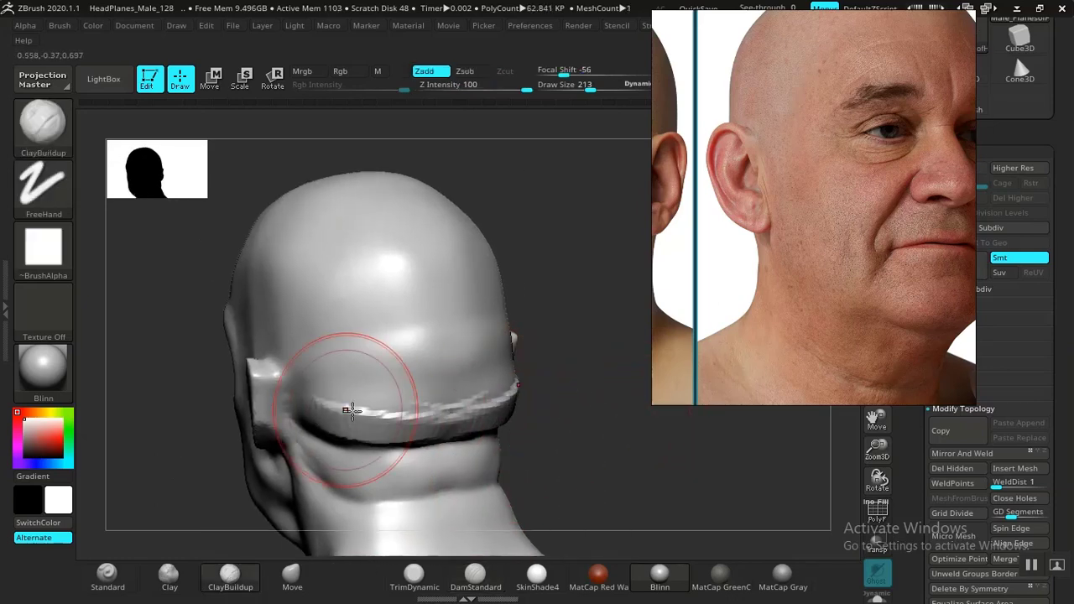
pyautogui.moveTo(351, 410)
pyautogui.mouseDown()
pyautogui.moveTo(335, 400)
pyautogui.moveTo(546, 394)
pyautogui.moveTo(579, 464)
pyautogui.moveTo(451, 378)
pyautogui.mouseUp()
pyautogui.moveTo(332, 370)
pyautogui.mouseDown()
pyautogui.moveTo(420, 344)
pyautogui.moveTo(397, 277)
pyautogui.mouseUp()
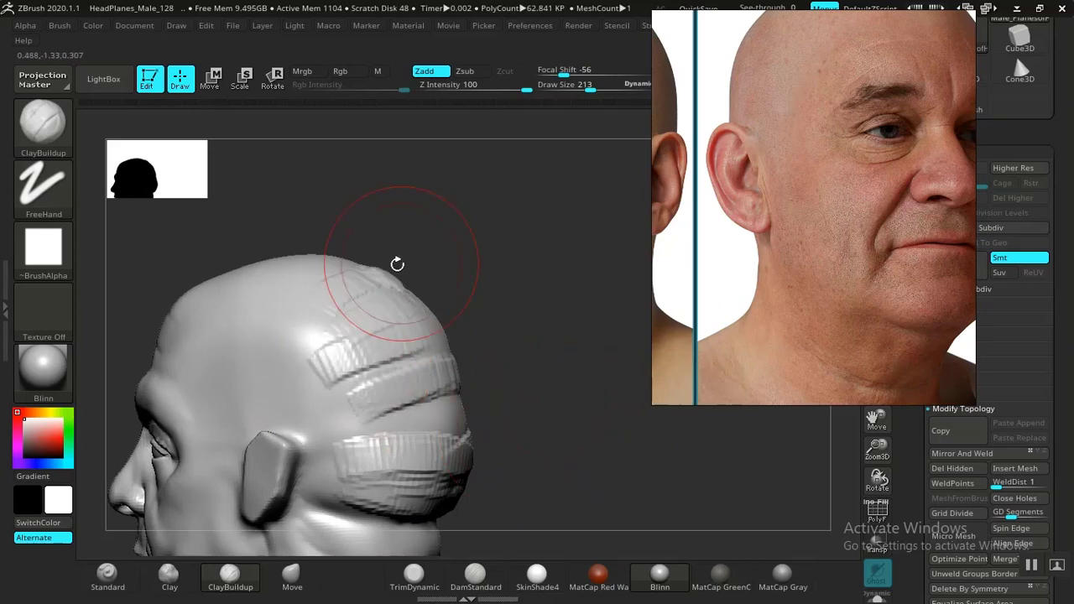
pyautogui.moveTo(491, 262); pyautogui.dragTo(520, 347)
pyautogui.hotkey('ctrl', 'z')
pyautogui.hotkey('ctrl', 'z')
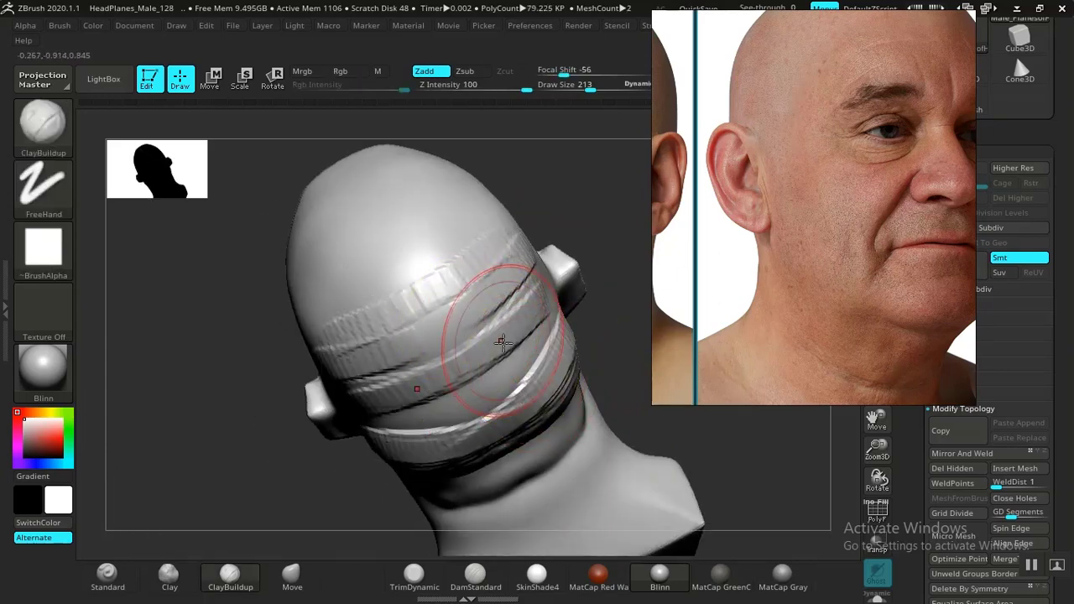
# Step: Extend the ClayBuildup volume over the crown and along the side of the skull above the ear
pyautogui.moveTo(361, 308)
pyautogui.mouseDown()
pyautogui.moveTo(341, 269)
pyautogui.moveTo(360, 226)
pyautogui.mouseUp()
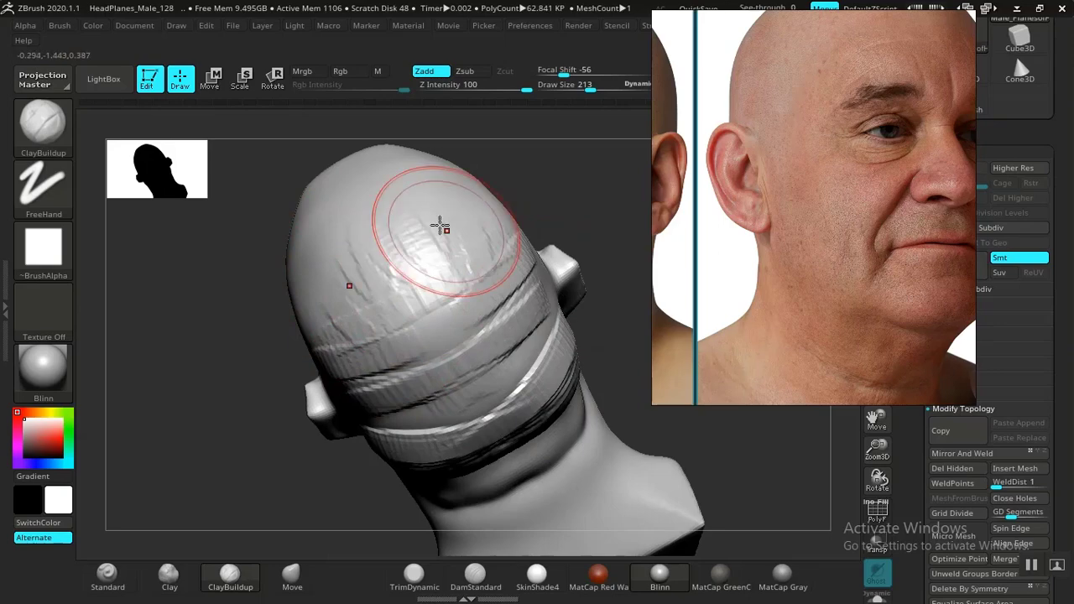
pyautogui.moveTo(439, 226)
pyautogui.mouseDown()
pyautogui.moveTo(503, 340)
pyautogui.moveTo(499, 391)
pyautogui.mouseUp()
pyautogui.moveTo(606, 346)
pyautogui.mouseDown()
pyautogui.moveTo(570, 305)
pyautogui.moveTo(563, 412)
pyautogui.mouseUp()
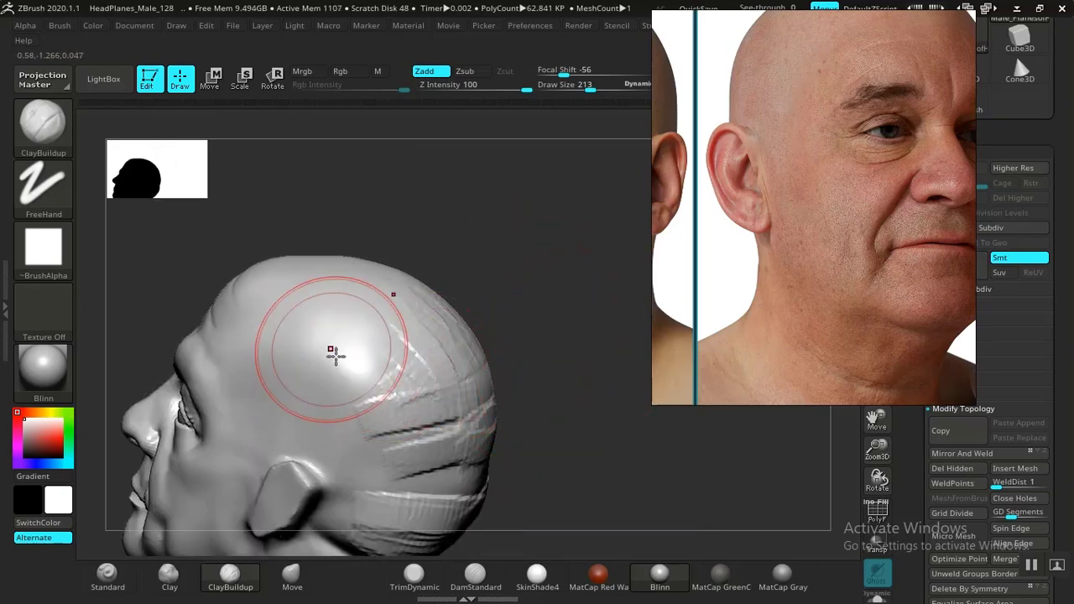
pyautogui.moveTo(335, 355); pyautogui.dragTo(356, 419)
pyautogui.moveTo(359, 308)
pyautogui.mouseDown()
pyautogui.moveTo(352, 288)
pyautogui.moveTo(432, 275)
pyautogui.mouseUp()
# Step: Smooth the clay bands across the crown, the back of the skull and the area behind the ears
pyautogui.moveTo(559, 277); pyautogui.dragTo(503, 335)
pyautogui.keyDown('shift'); pyautogui.moveTo(436, 272); pyautogui.dragTo(369, 302); pyautogui.keyUp('shift')
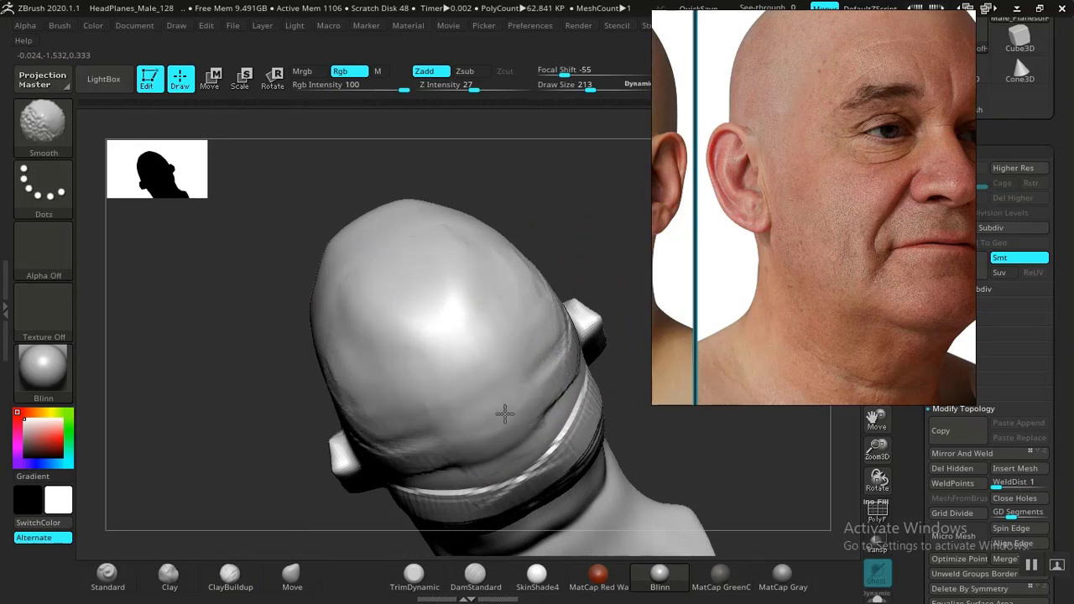
pyautogui.keyDown('shift'); pyautogui.moveTo(505, 414); pyautogui.dragTo(513, 441); pyautogui.keyUp('shift')
pyautogui.moveTo(554, 235); pyautogui.dragTo(540, 328)
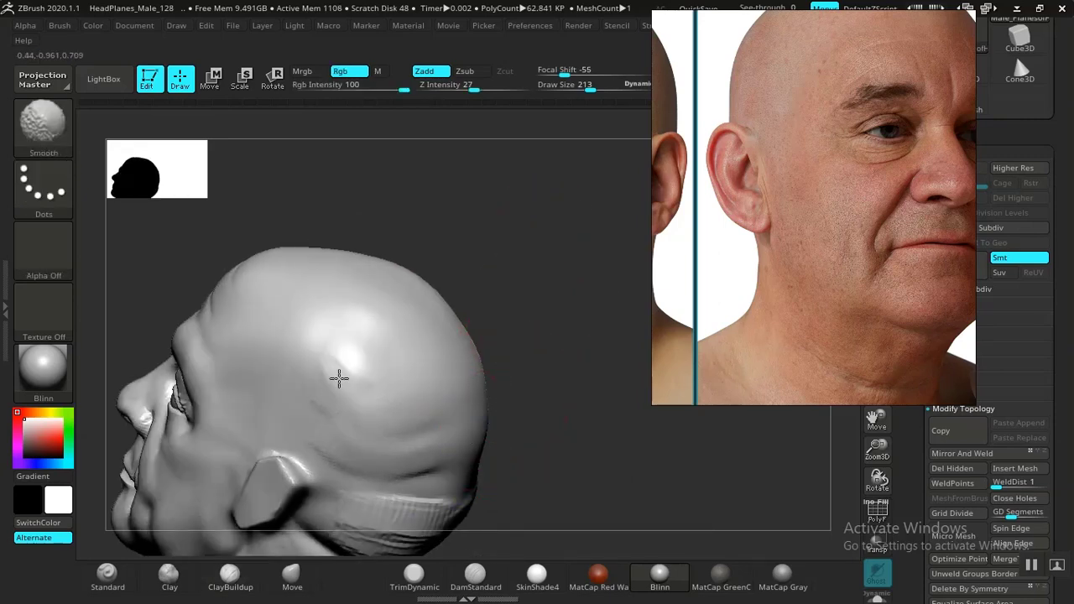
pyautogui.moveTo(556, 444); pyautogui.dragTo(502, 429)
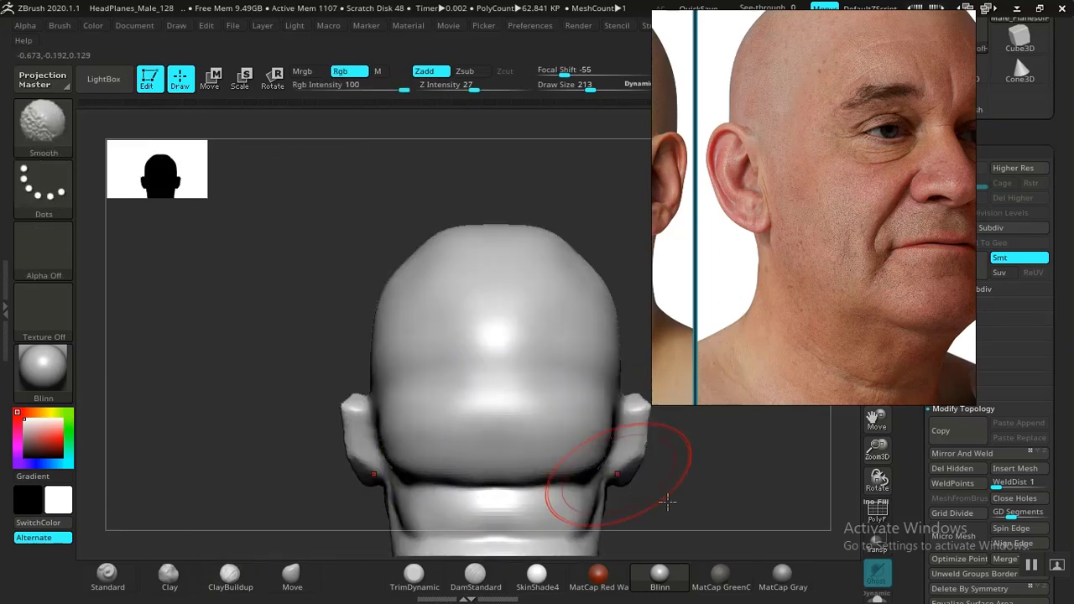
pyautogui.moveTo(668, 502)
pyautogui.keyDown('shift'); pyautogui.mouseDown()
pyautogui.moveTo(640, 458)
pyautogui.moveTo(407, 426)
pyautogui.mouseUp(); pyautogui.keyUp('shift')
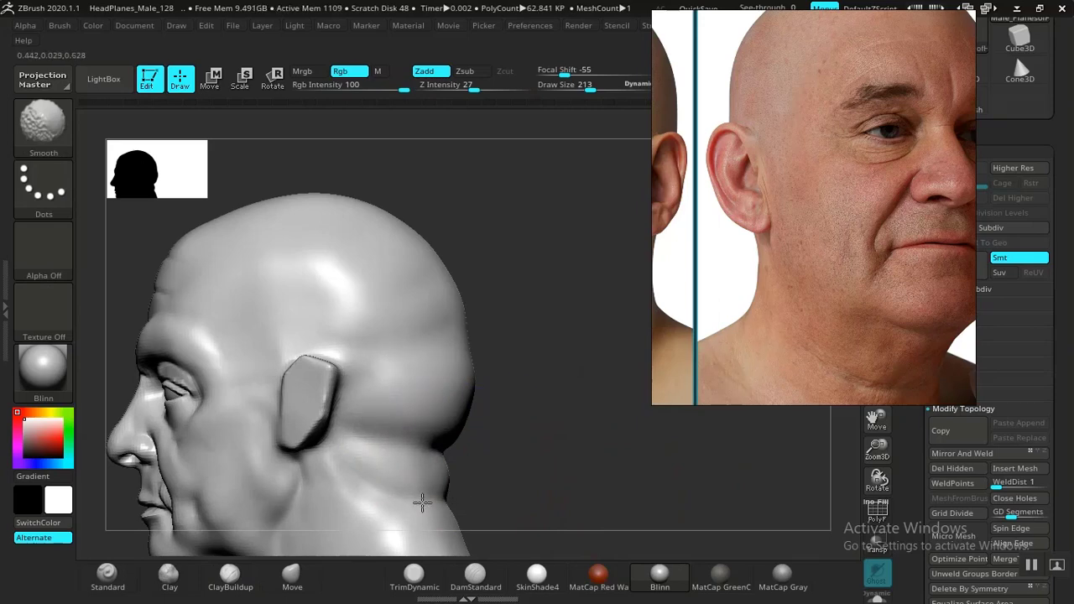
# Step: Soften the nape folds and even out the remaining ridges on the back of the skull with the Smooth brush
pyautogui.moveTo(595, 503)
pyautogui.mouseDown()
pyautogui.moveTo(574, 499)
pyautogui.moveTo(532, 437)
pyautogui.moveTo(590, 472)
pyautogui.moveTo(586, 456)
pyautogui.moveTo(600, 498)
pyautogui.moveTo(543, 361)
pyautogui.mouseUp()
pyautogui.moveTo(654, 455); pyautogui.dragTo(499, 470)
pyautogui.moveTo(386, 413)
pyautogui.keyDown('alt'); pyautogui.mouseDown()
pyautogui.moveTo(374, 458)
pyautogui.moveTo(428, 474)
pyautogui.mouseUp(); pyautogui.keyUp('alt')
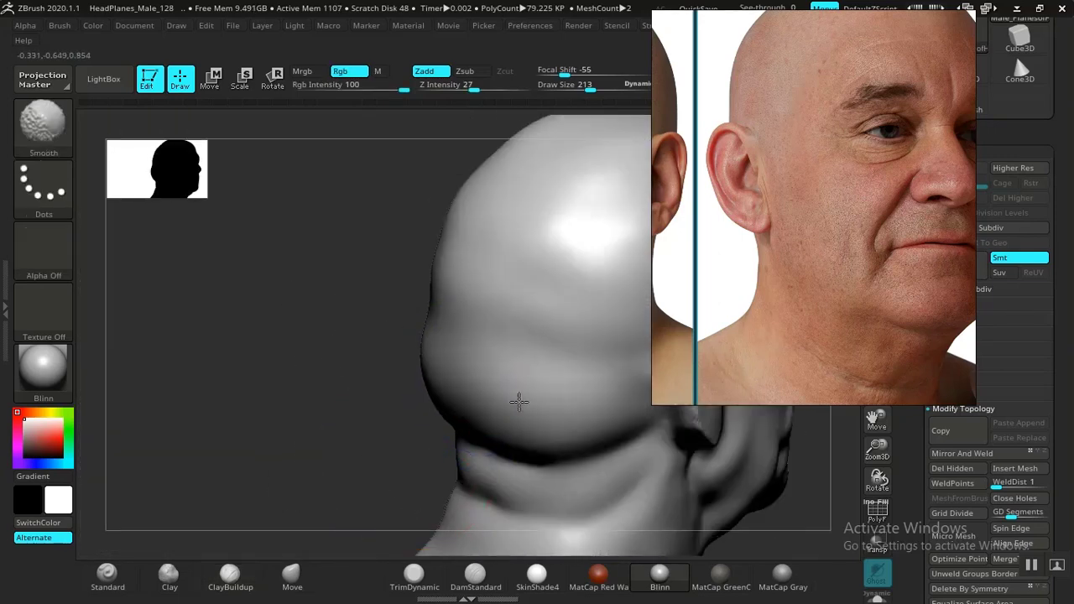
pyautogui.moveTo(275, 407)
pyautogui.mouseDown()
pyautogui.moveTo(439, 405)
pyautogui.moveTo(426, 407)
pyautogui.mouseUp()
pyautogui.moveTo(686, 463)
pyautogui.keyDown('alt'); pyautogui.mouseDown()
pyautogui.moveTo(539, 460)
pyautogui.moveTo(583, 470)
pyautogui.moveTo(590, 379)
pyautogui.moveTo(547, 389)
pyautogui.moveTo(610, 518)
pyautogui.mouseUp(); pyautogui.keyUp('alt')
pyautogui.moveTo(565, 453)
pyautogui.mouseDown()
pyautogui.moveTo(578, 490)
pyautogui.moveTo(504, 437)
pyautogui.mouseUp()
pyautogui.moveTo(467, 305)
pyautogui.mouseDown()
pyautogui.moveTo(403, 297)
pyautogui.moveTo(482, 276)
pyautogui.moveTo(550, 233)
pyautogui.moveTo(359, 283)
pyautogui.moveTo(374, 294)
pyautogui.mouseUp()
pyautogui.press('shift')
pyautogui.keyDown('shift'); pyautogui.moveTo(486, 258); pyautogui.dragTo(513, 247); pyautogui.keyUp('shift')
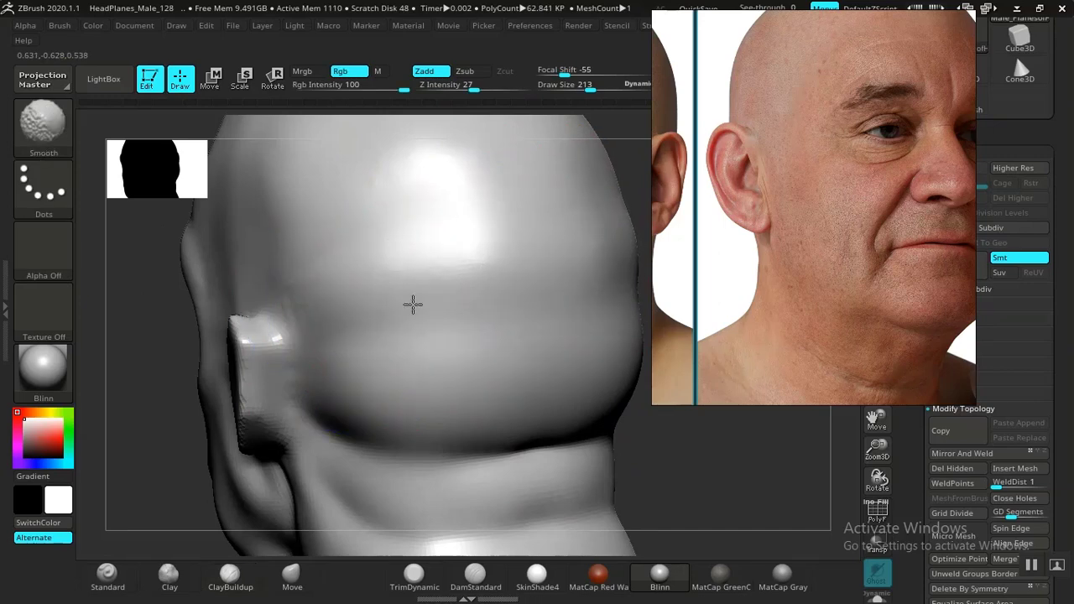
# Step: Undo the ClayBuildup stroke on the temple, fill the area above the ear with the Clay brush at Z Intensity 50, and smooth it
pyautogui.moveTo(654, 432)
pyautogui.mouseDown()
pyautogui.moveTo(729, 439)
pyautogui.moveTo(480, 353)
pyautogui.moveTo(547, 384)
pyautogui.moveTo(590, 454)
pyautogui.moveTo(624, 439)
pyautogui.moveTo(559, 413)
pyautogui.moveTo(616, 456)
pyautogui.moveTo(588, 482)
pyautogui.moveTo(618, 432)
pyautogui.moveTo(606, 475)
pyautogui.moveTo(618, 463)
pyautogui.moveTo(629, 501)
pyautogui.mouseUp()
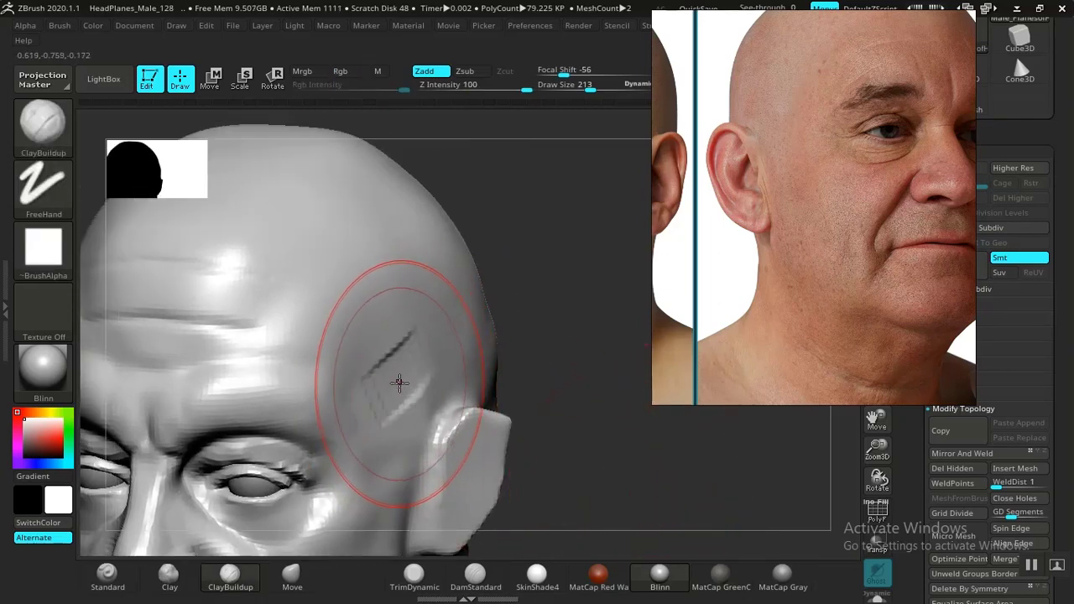
pyautogui.hotkey('ctrl', 'z')
pyautogui.click(177, 579)
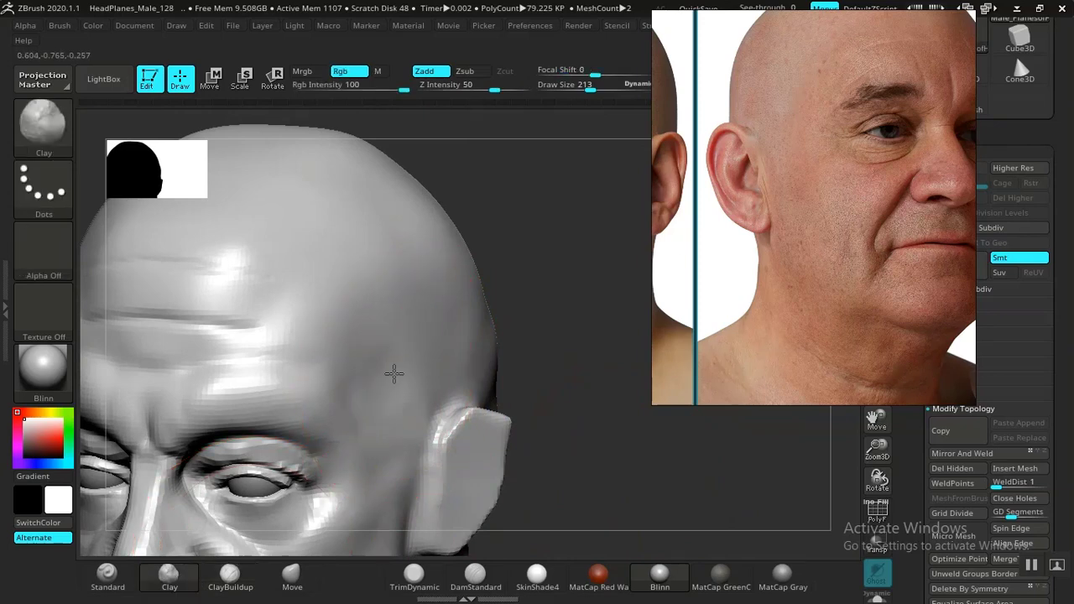
pyautogui.moveTo(394, 374); pyautogui.dragTo(432, 322)
pyautogui.moveTo(411, 277); pyautogui.dragTo(416, 318)
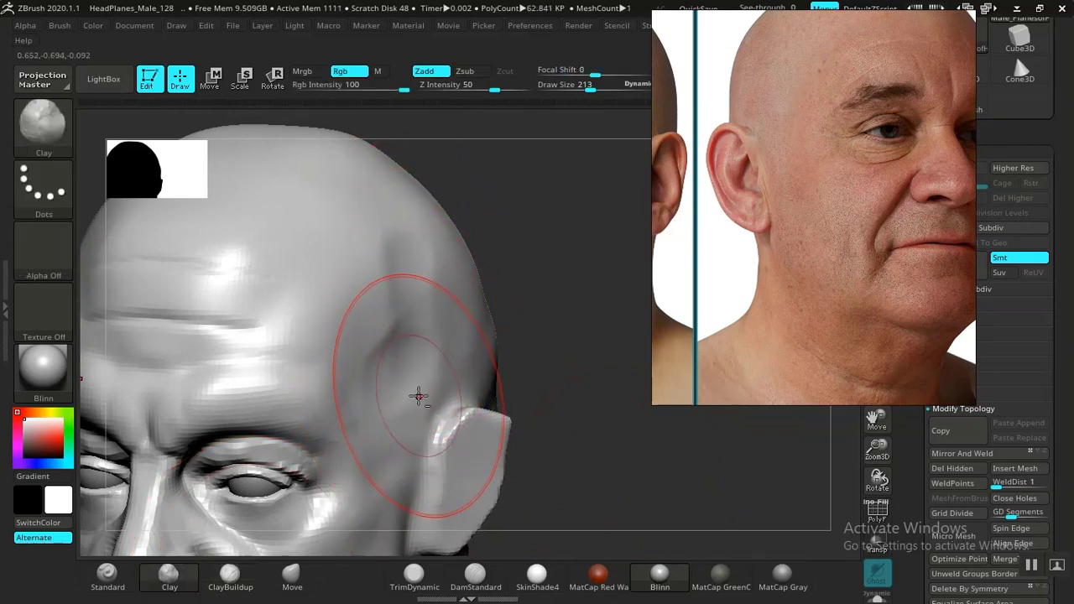
pyautogui.keyDown('shift'); pyautogui.moveTo(419, 397); pyautogui.dragTo(390, 329); pyautogui.keyUp('shift')
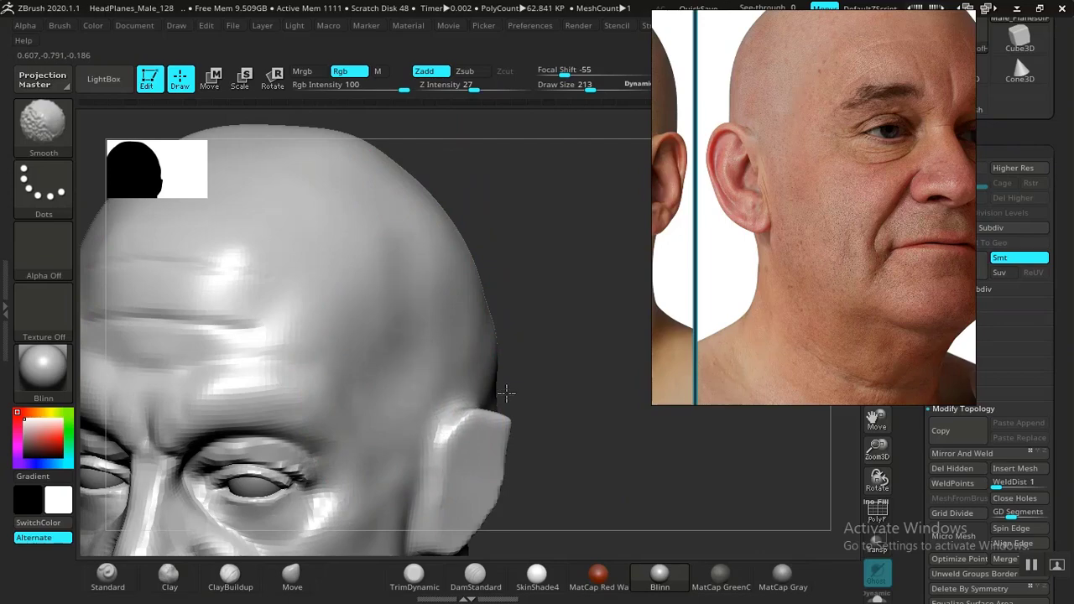
# Step: Add more Clay volume to the side of the skull above the ear and blend it into the temple
pyautogui.moveTo(506, 394)
pyautogui.keyDown('alt'); pyautogui.mouseDown()
pyautogui.moveTo(573, 417)
pyautogui.moveTo(552, 445)
pyautogui.moveTo(590, 387)
pyautogui.moveTo(621, 481)
pyautogui.moveTo(611, 460)
pyautogui.mouseUp(); pyautogui.keyUp('alt')
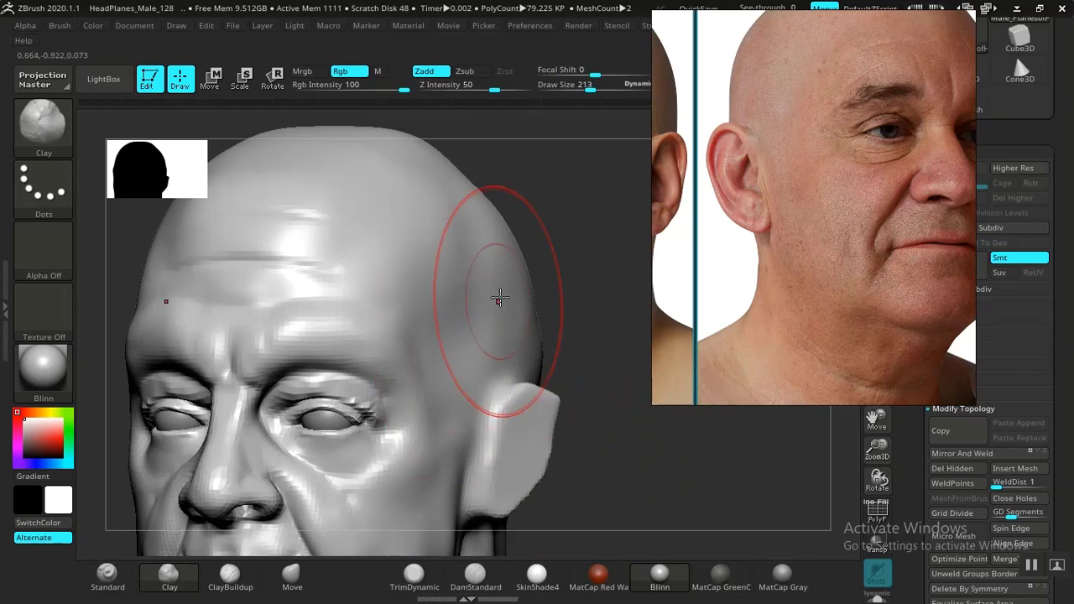
pyautogui.moveTo(608, 389)
pyautogui.mouseDown()
pyautogui.moveTo(630, 439)
pyautogui.moveTo(509, 403)
pyautogui.mouseUp()
pyautogui.moveTo(504, 295)
pyautogui.mouseDown()
pyautogui.moveTo(501, 340)
pyautogui.moveTo(526, 266)
pyautogui.mouseUp()
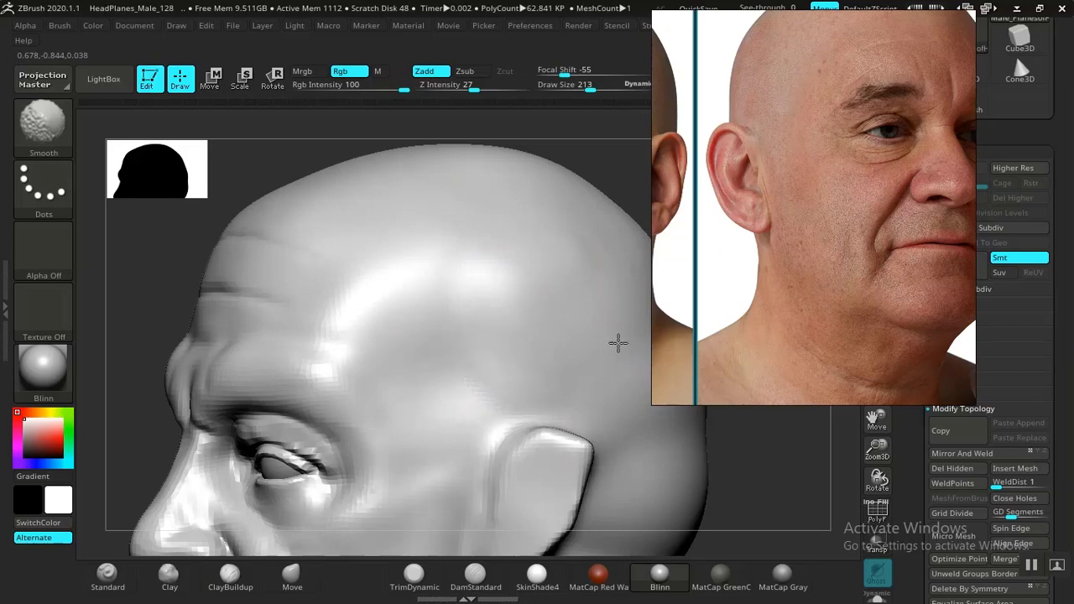
# Step: Mask the eye-bag area beneath the lower eyelids on both sides
pyautogui.moveTo(739, 470)
pyautogui.keyDown('alt'); pyautogui.mouseDown()
pyautogui.moveTo(597, 371)
pyautogui.moveTo(681, 463)
pyautogui.moveTo(599, 408)
pyautogui.moveTo(640, 460)
pyautogui.moveTo(623, 365)
pyautogui.moveTo(618, 403)
pyautogui.moveTo(632, 455)
pyautogui.moveTo(568, 448)
pyautogui.moveTo(595, 437)
pyautogui.moveTo(609, 358)
pyautogui.moveTo(568, 261)
pyautogui.moveTo(599, 468)
pyautogui.moveTo(599, 364)
pyautogui.moveTo(599, 386)
pyautogui.moveTo(555, 356)
pyautogui.moveTo(599, 388)
pyautogui.moveTo(616, 473)
pyautogui.moveTo(609, 457)
pyautogui.mouseUp(); pyautogui.keyUp('alt')
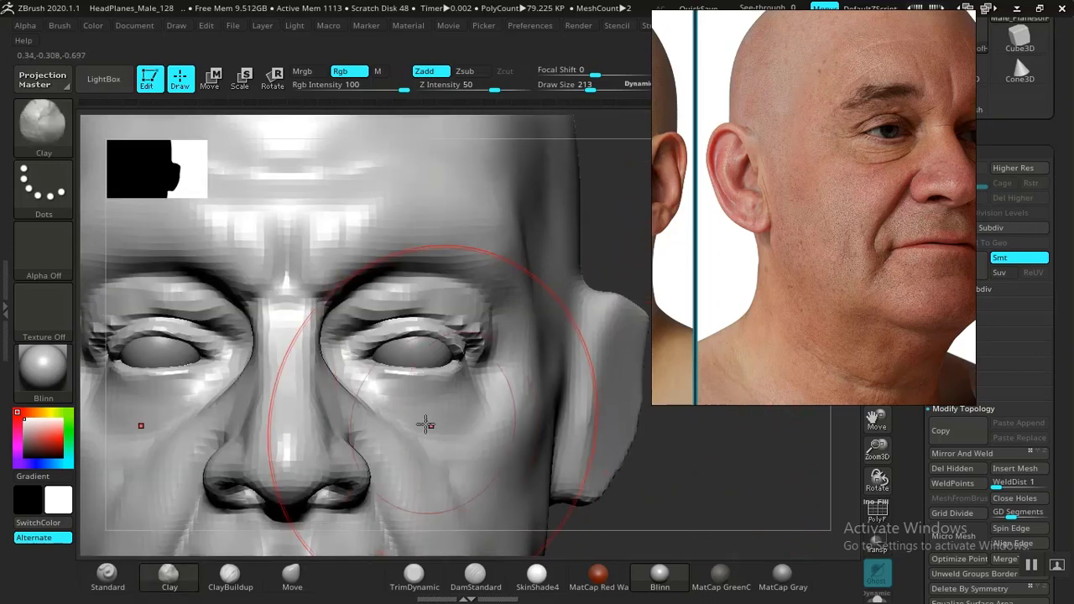
pyautogui.moveTo(349, 387)
pyautogui.keyDown('ctrl'); pyautogui.mouseDown()
pyautogui.moveTo(490, 440)
pyautogui.moveTo(464, 418)
pyautogui.mouseUp(); pyautogui.keyUp('ctrl')
pyautogui.moveTo(660, 487)
pyautogui.mouseDown()
pyautogui.moveTo(688, 362)
pyautogui.moveTo(542, 259)
pyautogui.moveTo(537, 327)
pyautogui.mouseUp()
pyautogui.moveTo(399, 331)
pyautogui.mouseDown()
pyautogui.moveTo(527, 233)
pyautogui.moveTo(368, 371)
pyautogui.mouseUp()
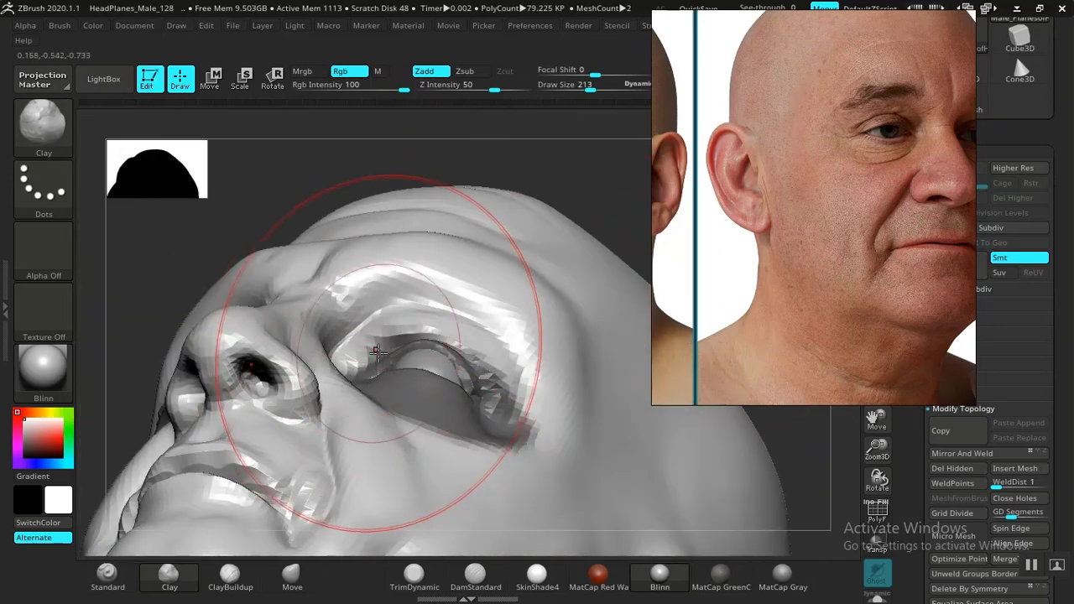
# Step: Adjust the upper eyelids with the Move brush at a draw size of 89, and undo the last change
pyautogui.click(296, 577)
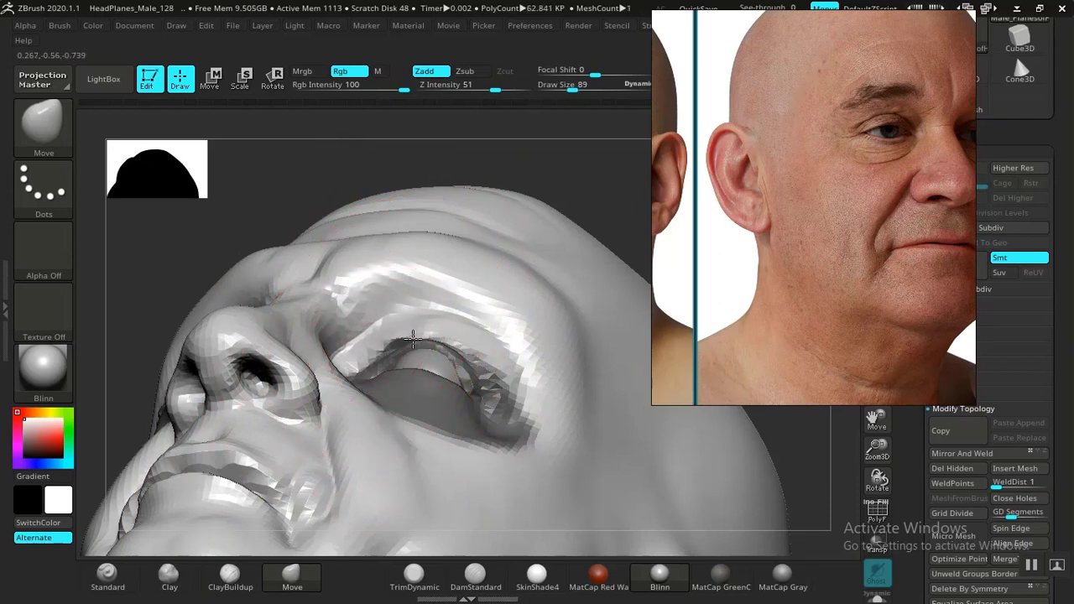
pyautogui.moveTo(618, 192); pyautogui.dragTo(593, 362)
pyautogui.keyDown('ctrl'); pyautogui.moveTo(593, 362); pyautogui.dragTo(612, 412, button='right'); pyautogui.keyUp('ctrl')
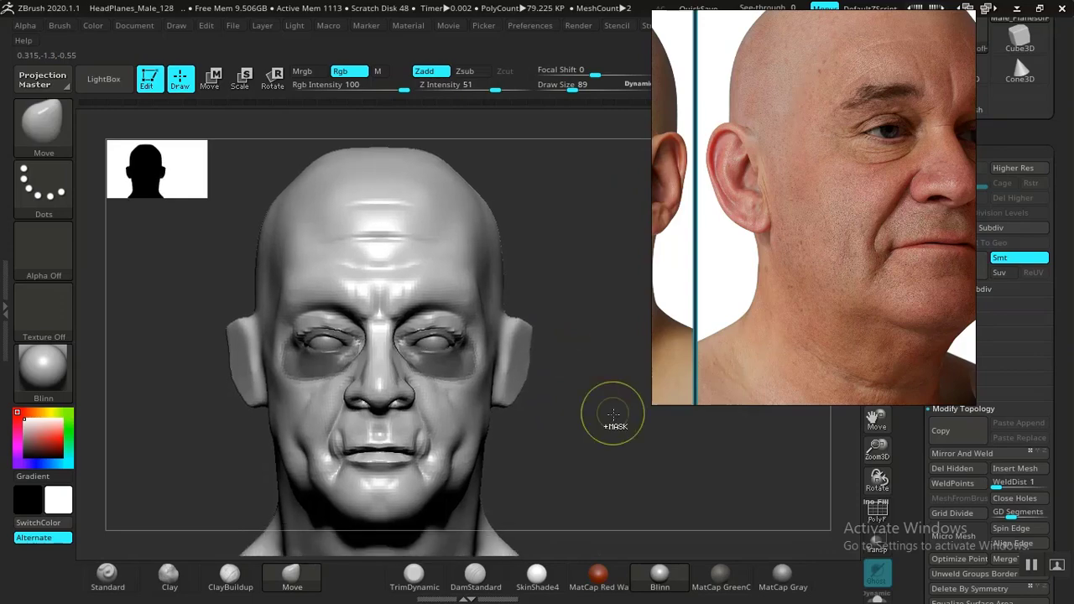
pyautogui.keyDown('ctrl'); pyautogui.moveTo(606, 449); pyautogui.dragTo(623, 472, button='right'); pyautogui.keyUp('ctrl')
pyautogui.moveTo(624, 473); pyautogui.dragTo(662, 450)
pyautogui.keyDown('ctrl'); pyautogui.moveTo(661, 449); pyautogui.dragTo(518, 384, button='right'); pyautogui.keyUp('ctrl')
pyautogui.hotkey('ctrl', 'z')
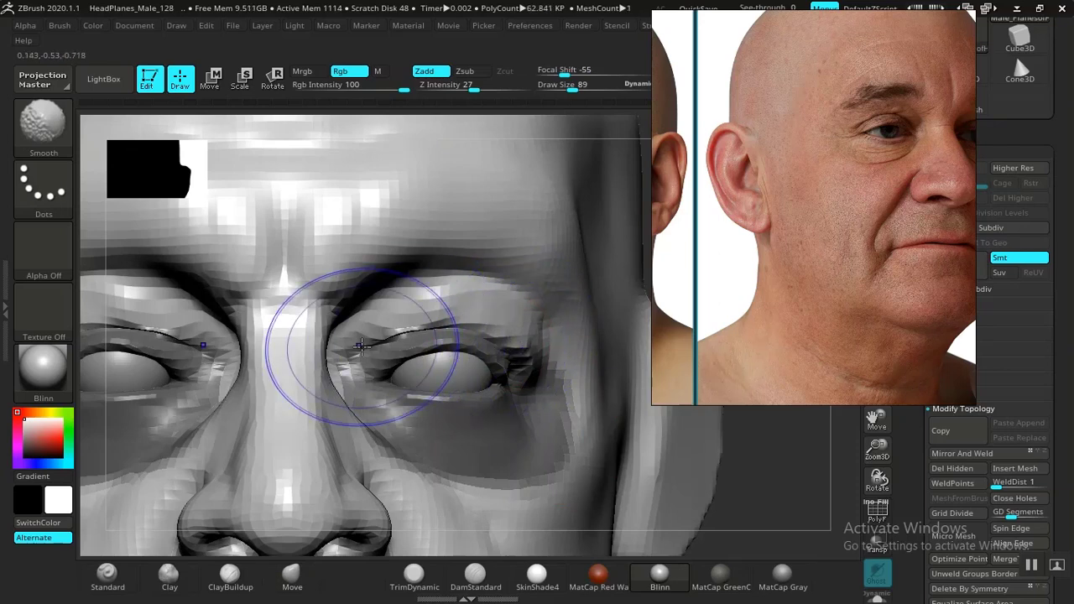
# Step: Try to reshape the back of the neck in profile with the Move brush, and undo it
pyautogui.keyDown('ctrl'); pyautogui.moveTo(743, 492); pyautogui.dragTo(602, 393, button='right'); pyautogui.keyUp('ctrl')
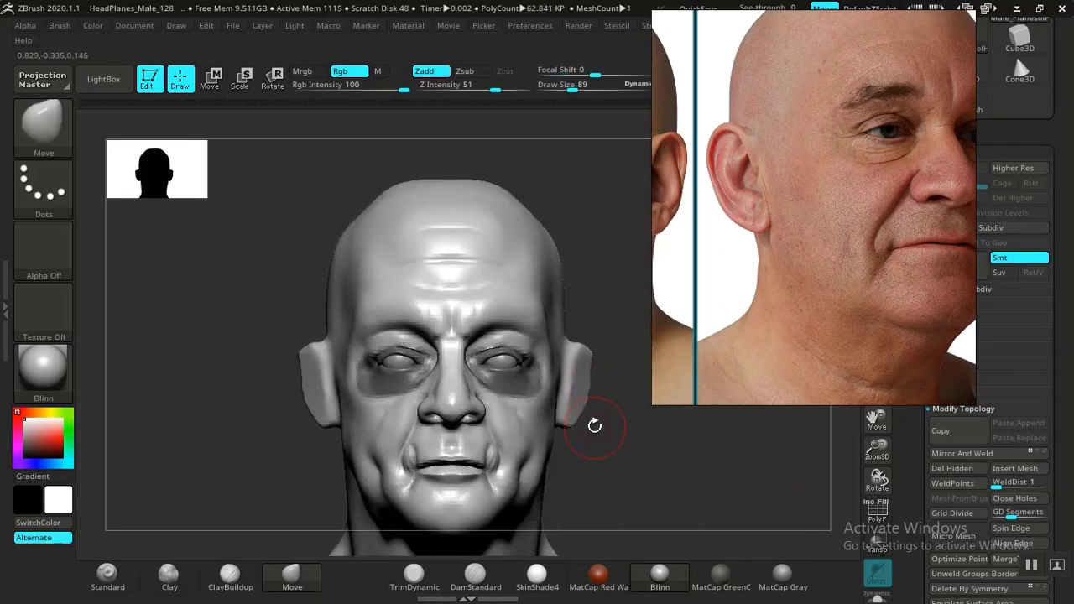
pyautogui.keyDown('ctrl'); pyautogui.moveTo(633, 475); pyautogui.dragTo(592, 525, button='right'); pyautogui.keyUp('ctrl')
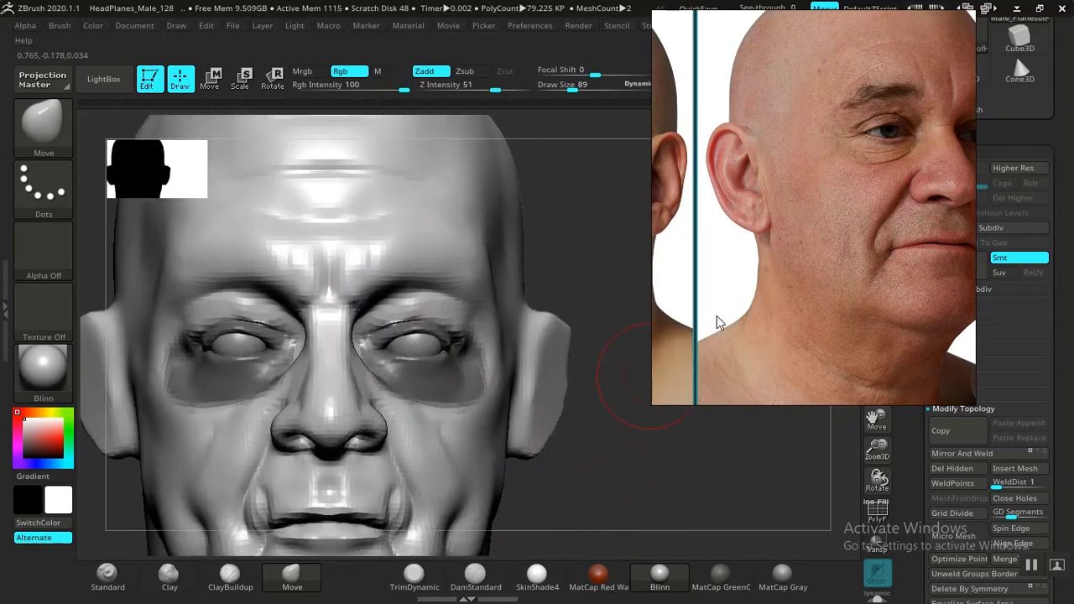
pyautogui.moveTo(568, 454); pyautogui.dragTo(715, 460, button='right')
pyautogui.keyDown('alt'); pyautogui.moveTo(260, 447); pyautogui.dragTo(503, 417, button='right'); pyautogui.keyUp('alt')
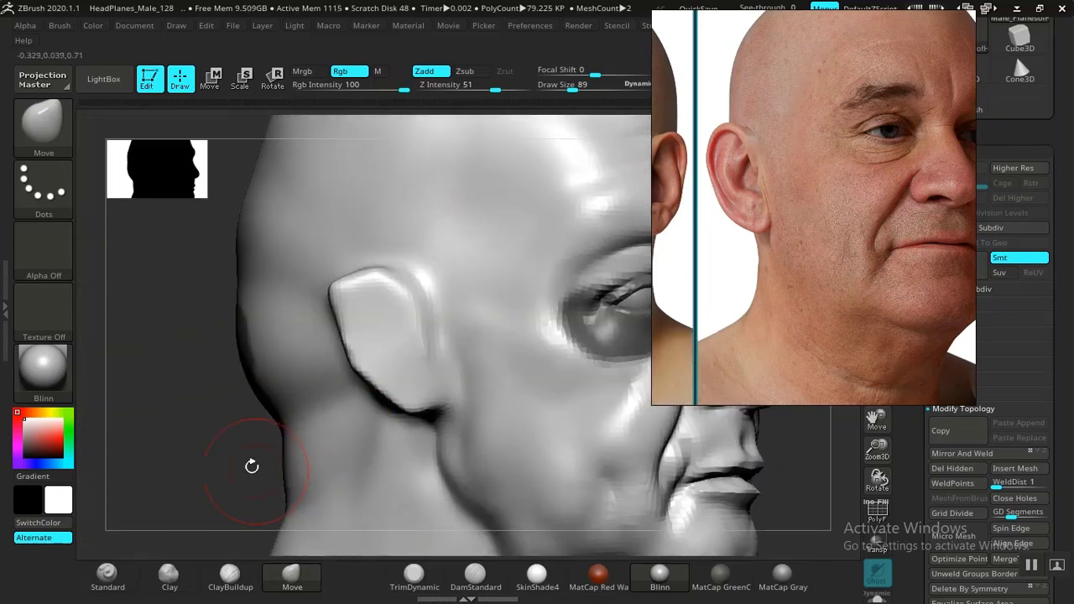
pyautogui.moveTo(198, 453)
pyautogui.keyDown('alt'); pyautogui.mouseDown(button='right')
pyautogui.moveTo(295, 409)
pyautogui.moveTo(271, 446)
pyautogui.moveTo(285, 444)
pyautogui.moveTo(226, 437)
pyautogui.moveTo(297, 400)
pyautogui.mouseUp(button='right'); pyautogui.keyUp('alt')
pyautogui.keyDown('alt'); pyautogui.moveTo(472, 368); pyautogui.dragTo(384, 401, button='right'); pyautogui.keyUp('alt')
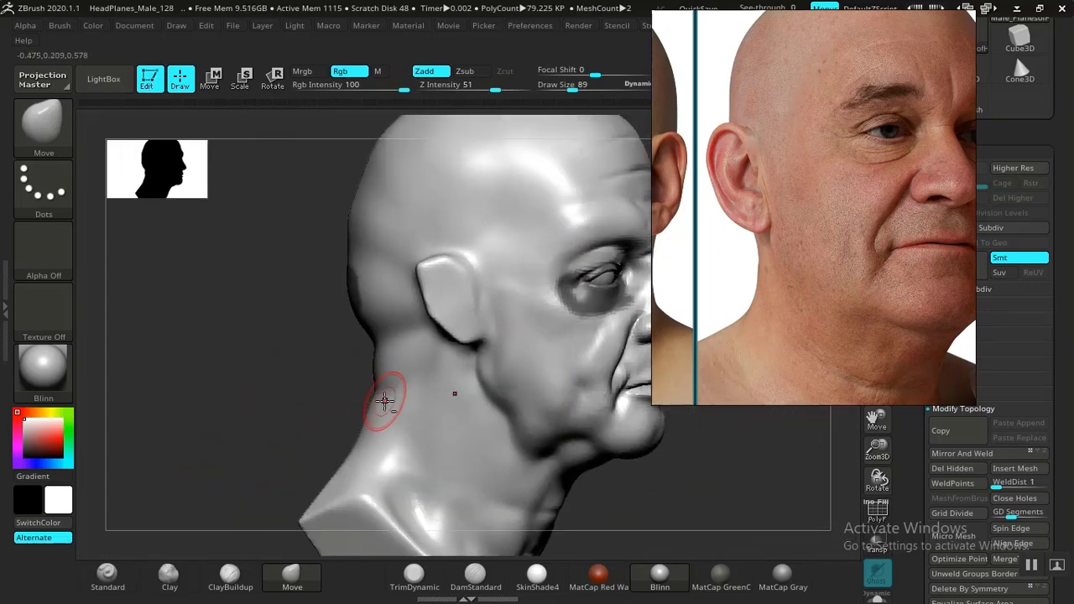
pyautogui.keyDown('alt'); pyautogui.moveTo(393, 397); pyautogui.dragTo(403, 456); pyautogui.keyUp('alt')
pyautogui.hotkey('ctrl', 'z')
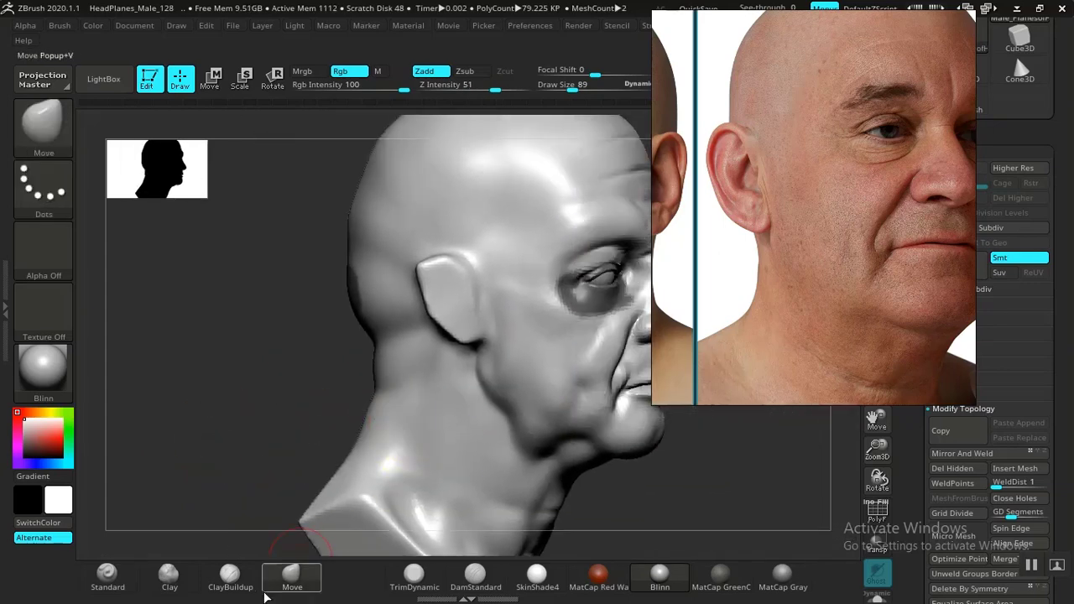
# Step: Smooth the neck behind and below the ear, blending it into the back of the skull
pyautogui.click(108, 578)
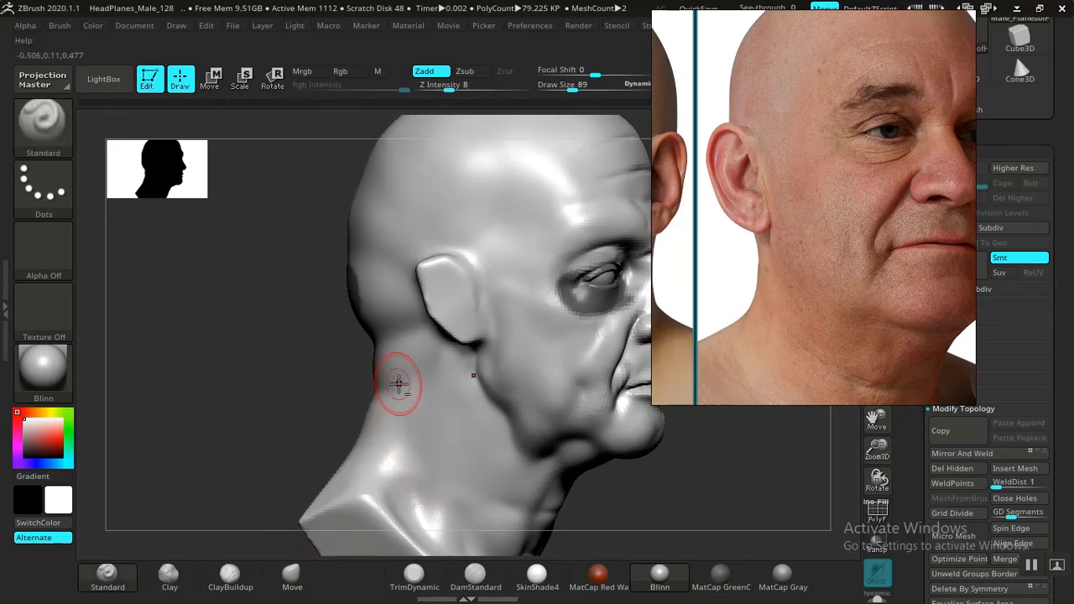
pyautogui.keyDown('shift'); pyautogui.moveTo(404, 382); pyautogui.dragTo(405, 445); pyautogui.keyUp('shift')
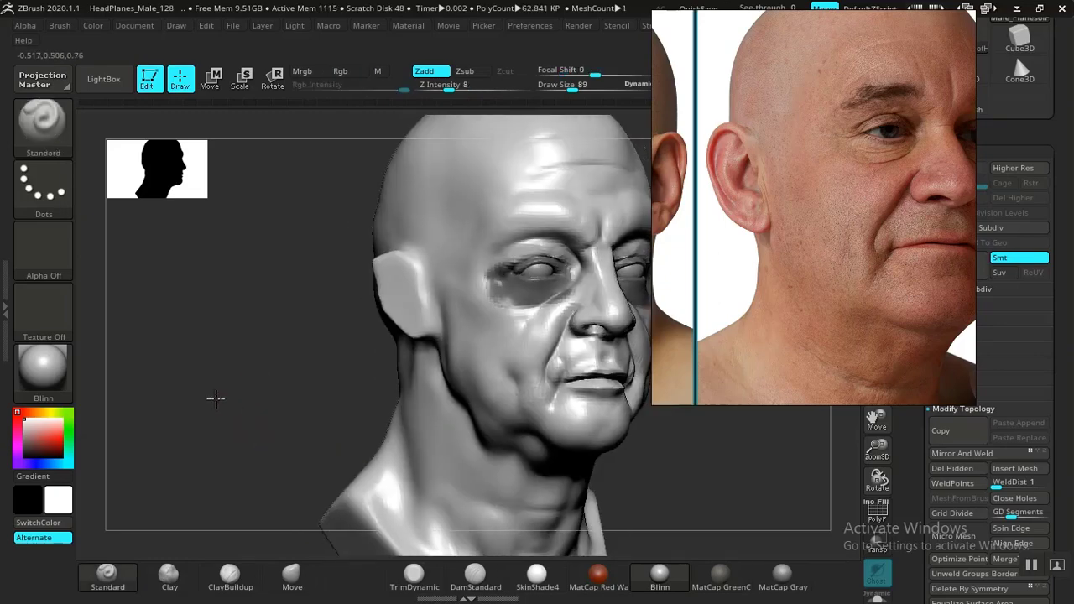
pyautogui.moveTo(218, 398)
pyautogui.mouseDown()
pyautogui.moveTo(267, 396)
pyautogui.moveTo(264, 427)
pyautogui.moveTo(209, 422)
pyautogui.moveTo(254, 421)
pyautogui.moveTo(244, 422)
pyautogui.moveTo(252, 470)
pyautogui.mouseUp()
pyautogui.moveTo(436, 336); pyautogui.dragTo(401, 263)
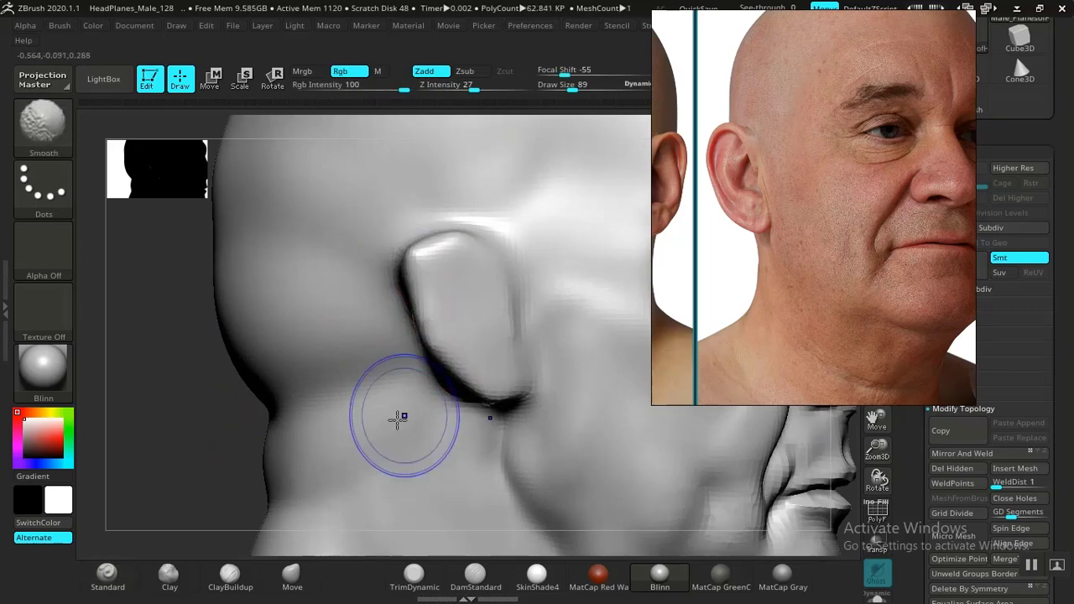
pyautogui.moveTo(218, 439)
pyautogui.mouseDown()
pyautogui.moveTo(211, 451)
pyautogui.moveTo(298, 450)
pyautogui.mouseUp()
pyautogui.keyDown('alt'); pyautogui.moveTo(250, 424); pyautogui.dragTo(257, 486); pyautogui.keyUp('alt')
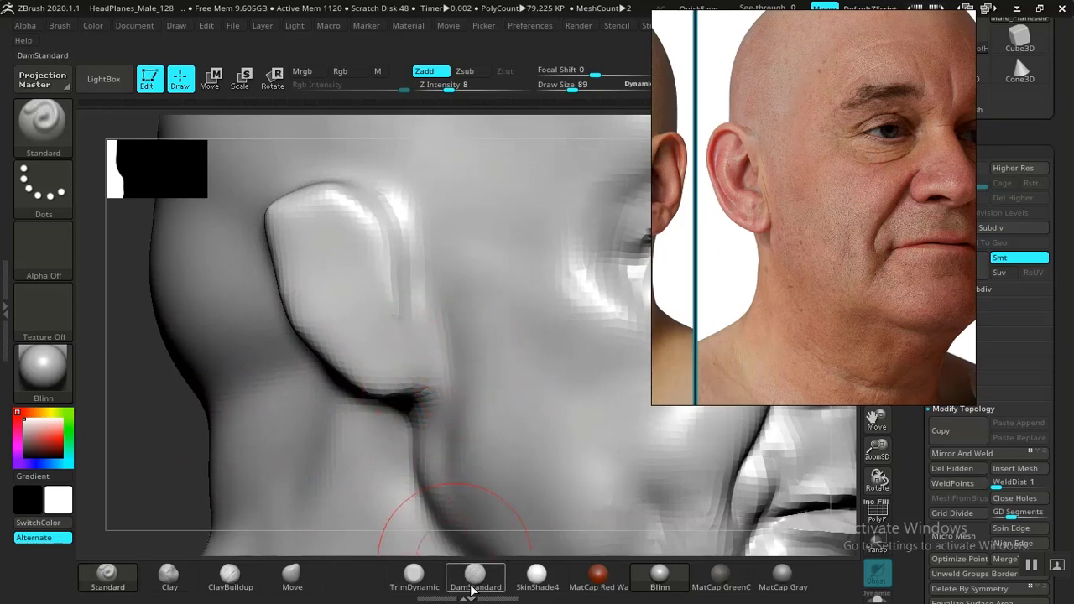
# Step: Round the ear's outline with the Move brush, and carve its front crease and inner helix groove with DamStandard
pyautogui.click(472, 590)
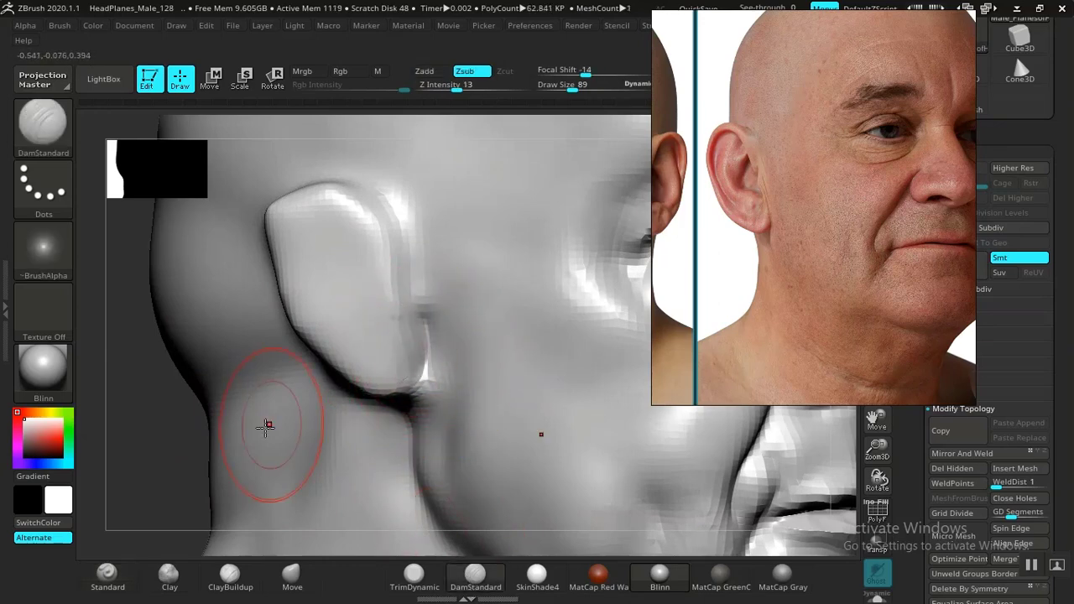
pyautogui.moveTo(158, 452); pyautogui.dragTo(319, 414)
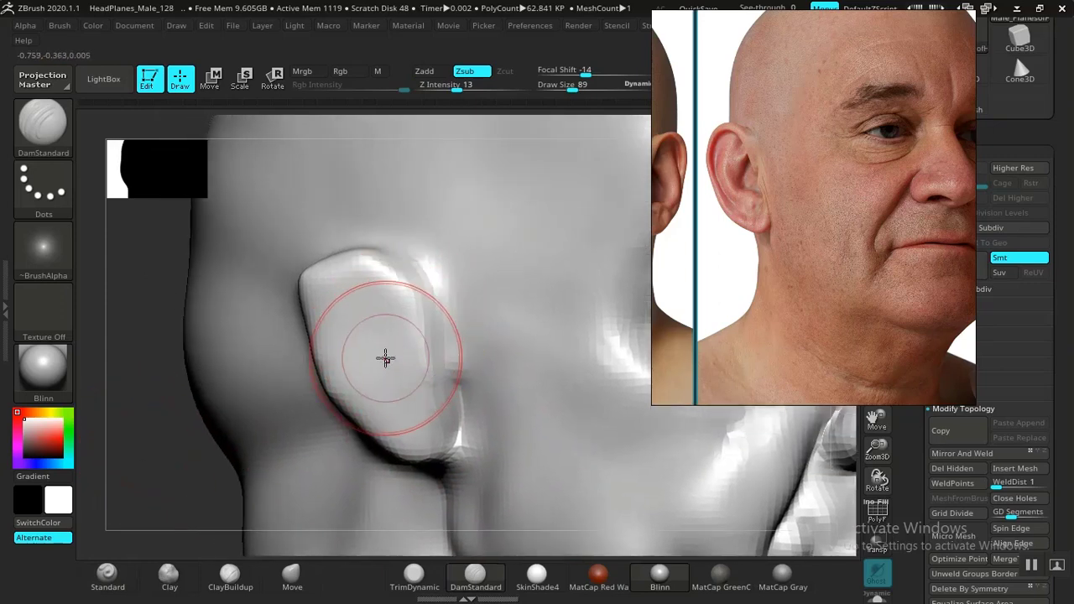
pyautogui.click(292, 575)
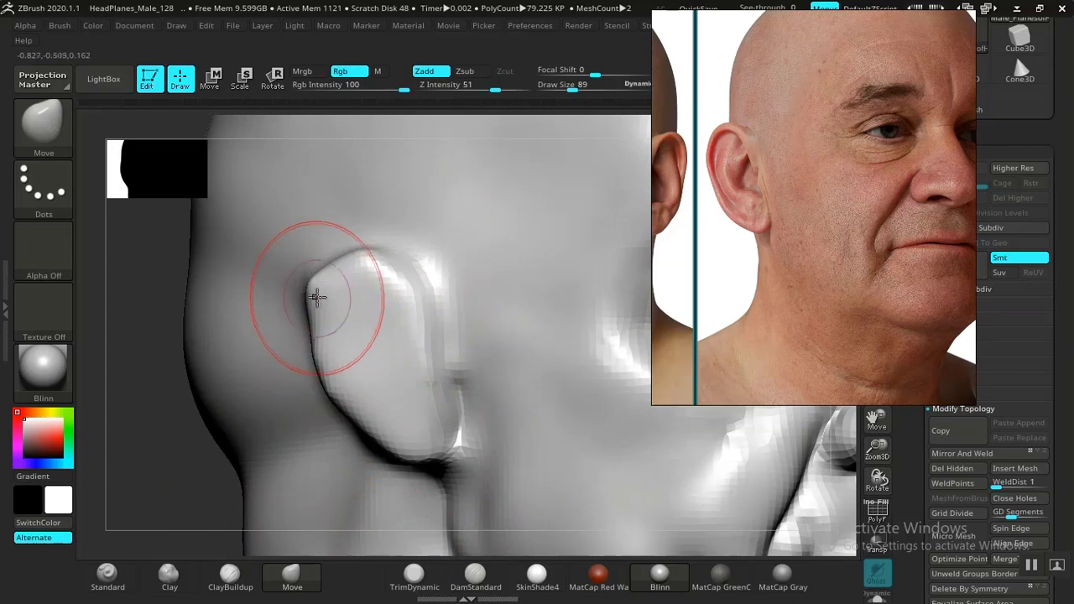
pyautogui.press('shift')
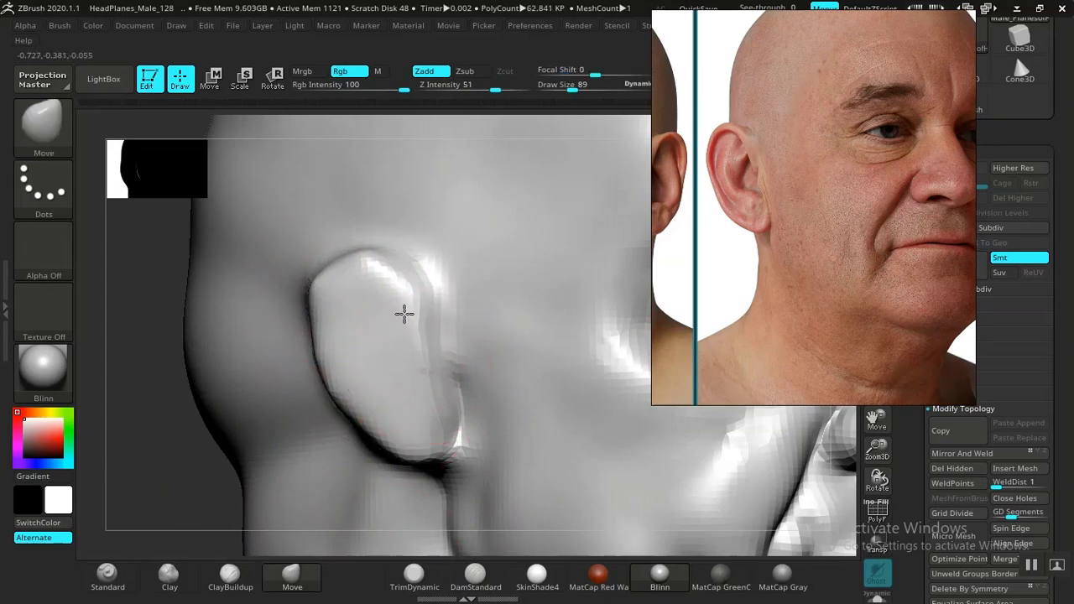
pyautogui.click(475, 575)
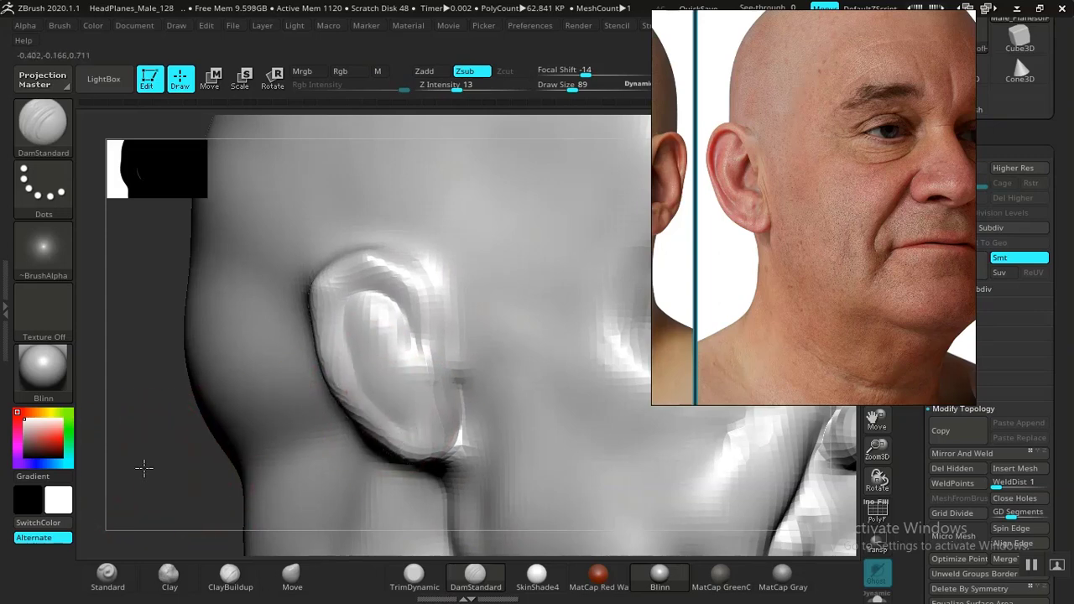
pyautogui.moveTo(144, 468); pyautogui.dragTo(260, 369)
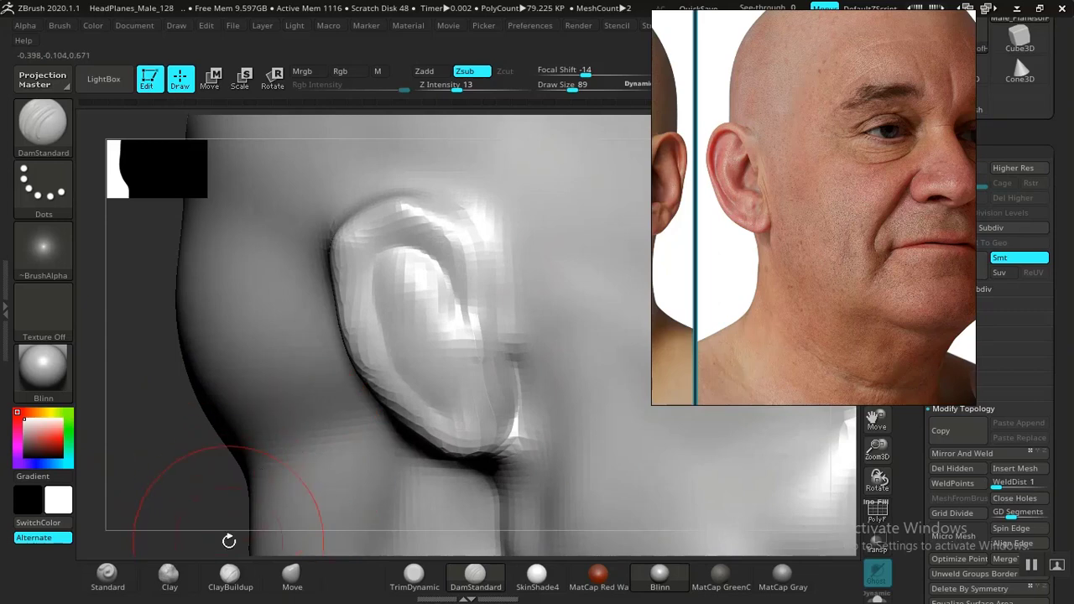
# Step: Hollow out the ear's concha with the Clay brush at a draw size of 37
pyautogui.click(170, 575)
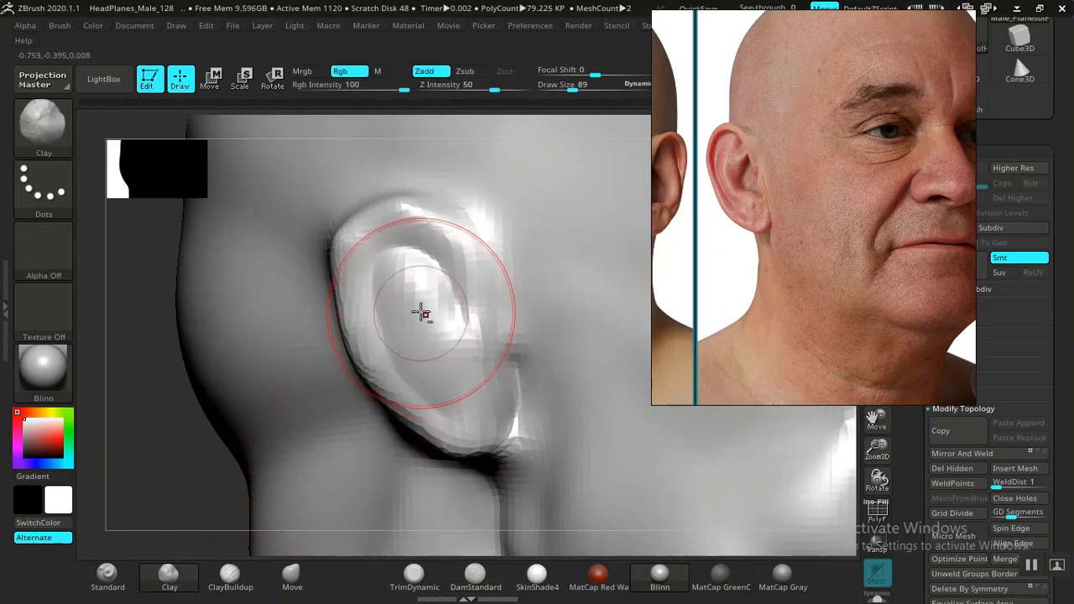
pyautogui.moveTo(421, 313)
pyautogui.keyDown('alt'); pyautogui.mouseDown()
pyautogui.moveTo(444, 333)
pyautogui.moveTo(419, 325)
pyautogui.mouseUp(); pyautogui.keyUp('alt')
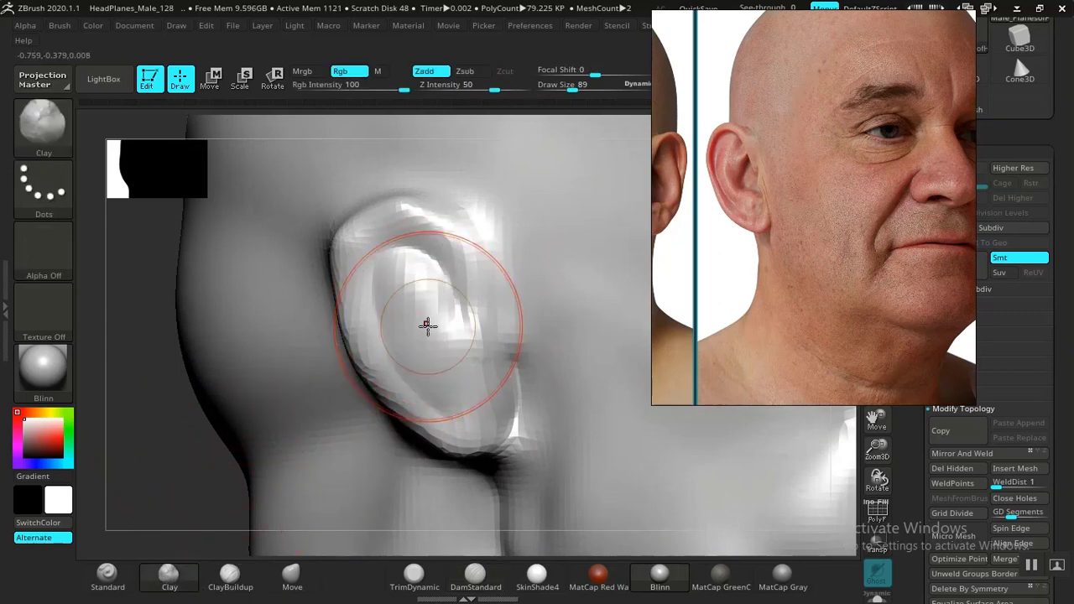
pyautogui.press('[')
pyautogui.press('[')
pyautogui.press('[')
pyautogui.press('[')
pyautogui.press('[')
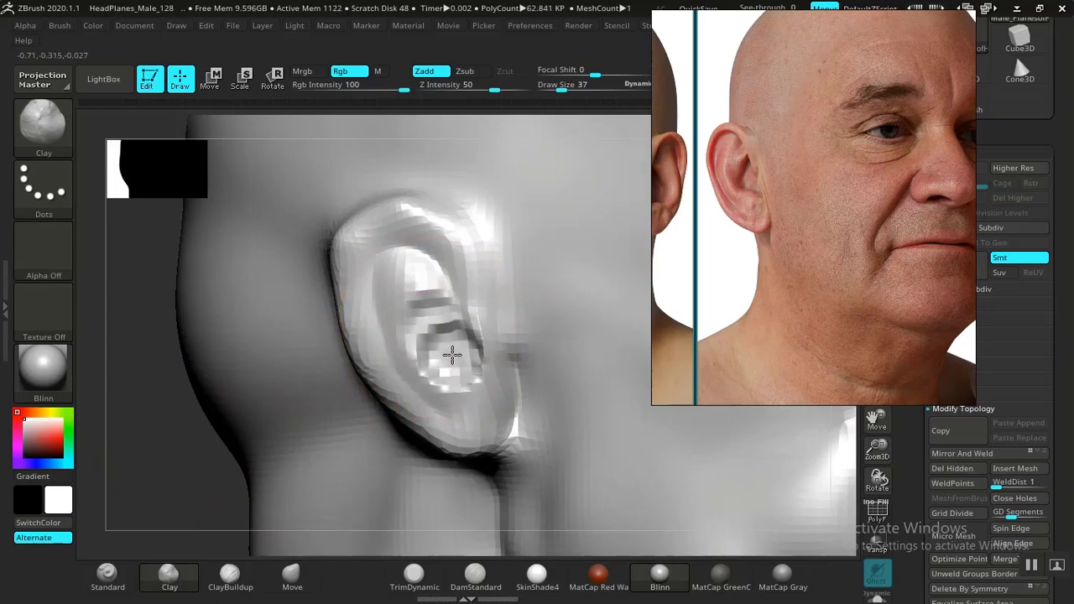
pyautogui.moveTo(174, 434); pyautogui.dragTo(452, 365)
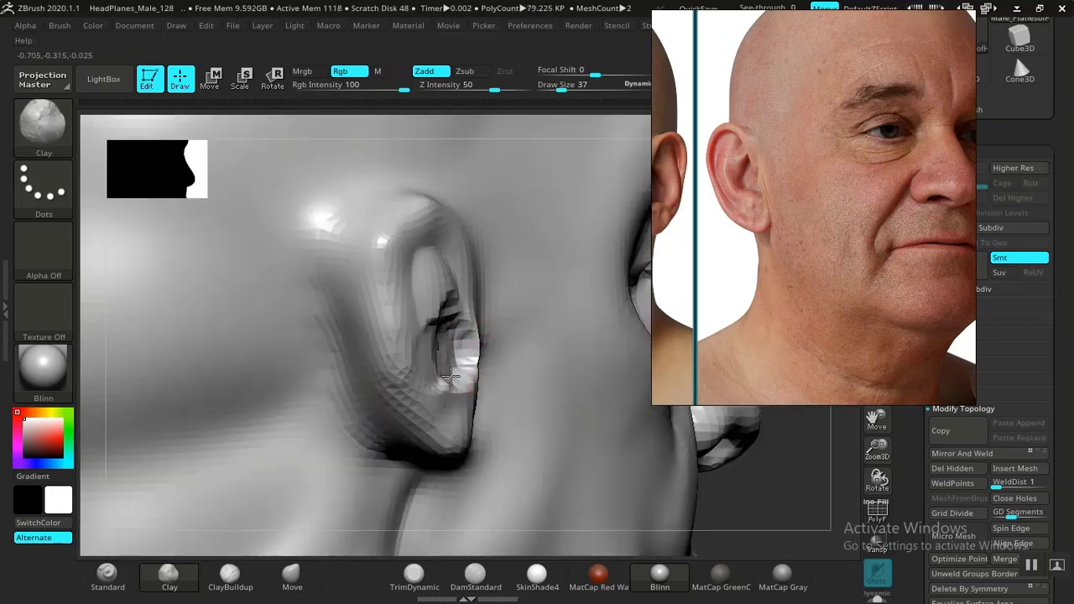
pyautogui.moveTo(755, 498); pyautogui.dragTo(676, 479)
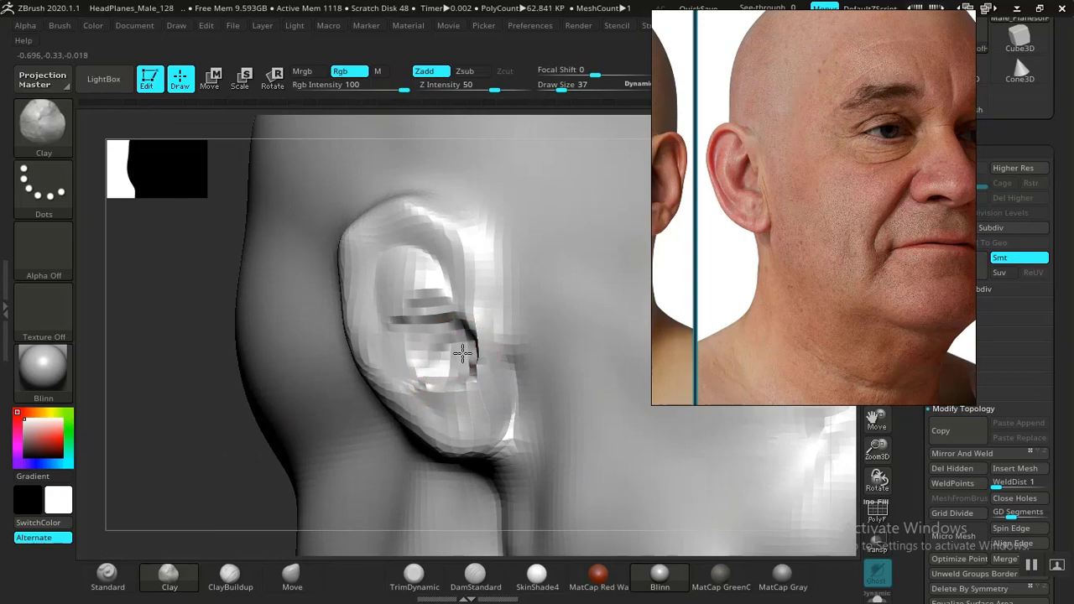
# Step: Adjust the rim of the concha with the Move brush and smooth the ear's inner forms
pyautogui.click(295, 577)
pyautogui.moveTo(219, 506); pyautogui.dragTo(168, 496)
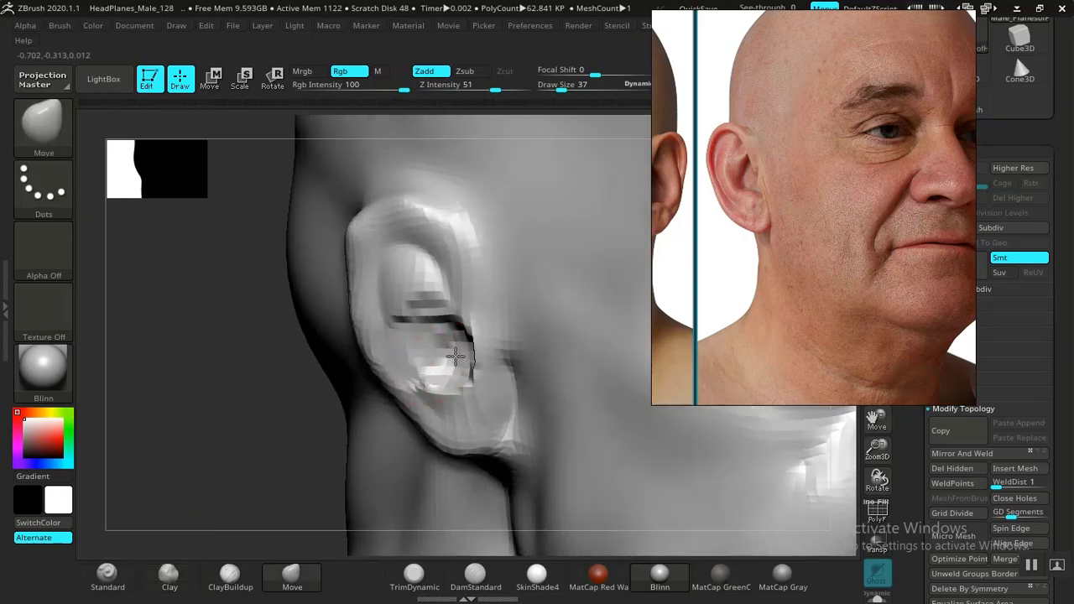
pyautogui.moveTo(266, 431)
pyautogui.mouseDown()
pyautogui.moveTo(293, 345)
pyautogui.moveTo(323, 346)
pyautogui.mouseUp()
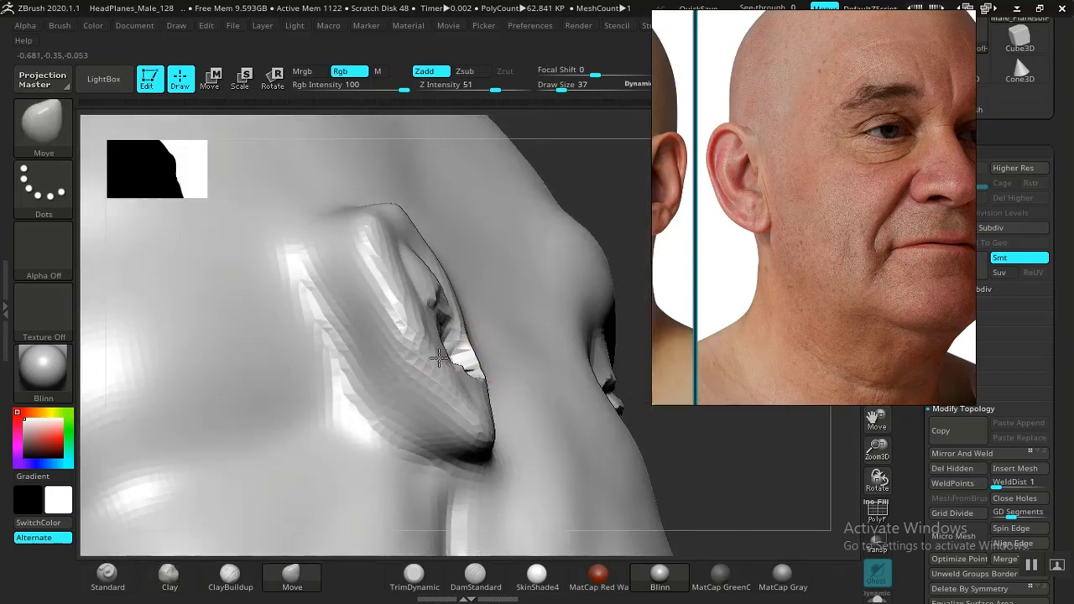
pyautogui.moveTo(710, 443)
pyautogui.mouseDown()
pyautogui.moveTo(646, 498)
pyautogui.moveTo(588, 495)
pyautogui.mouseUp()
pyautogui.keyDown('shift'); pyautogui.moveTo(434, 357); pyautogui.dragTo(390, 318); pyautogui.keyUp('shift')
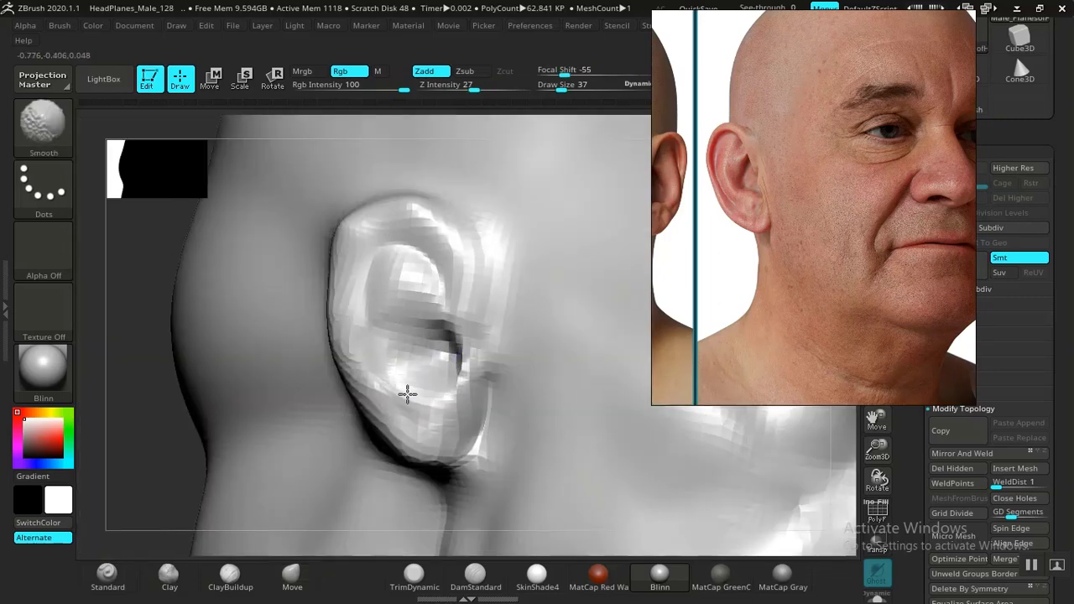
pyautogui.moveTo(171, 476); pyautogui.dragTo(297, 456)
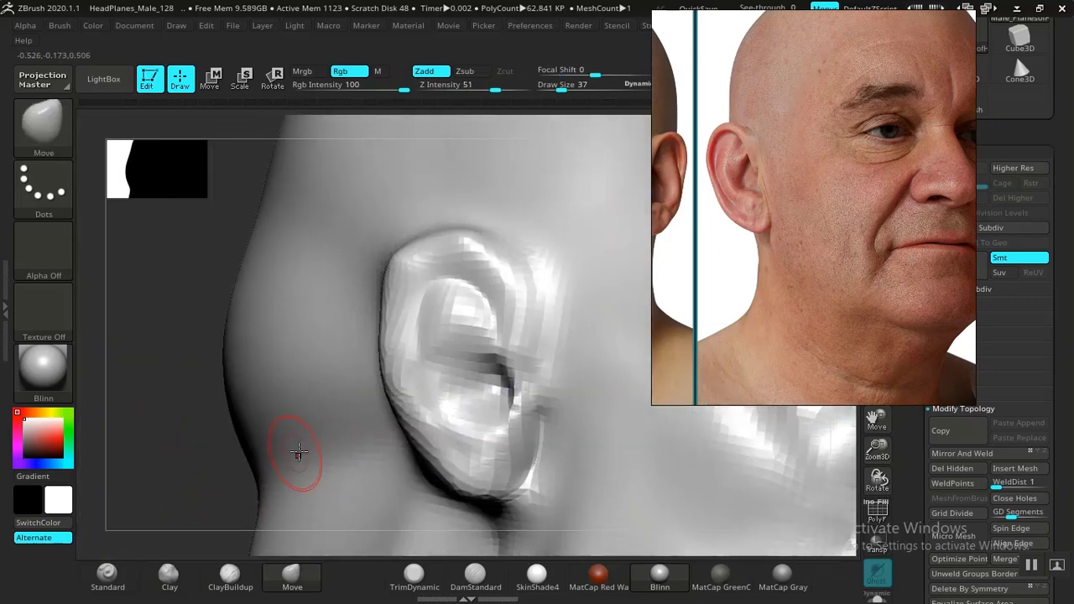
# Step: Deepen the concha with the Clay brush at a draw size of 25, and undo the last stroke on the upper inner ear
pyautogui.click(169, 577)
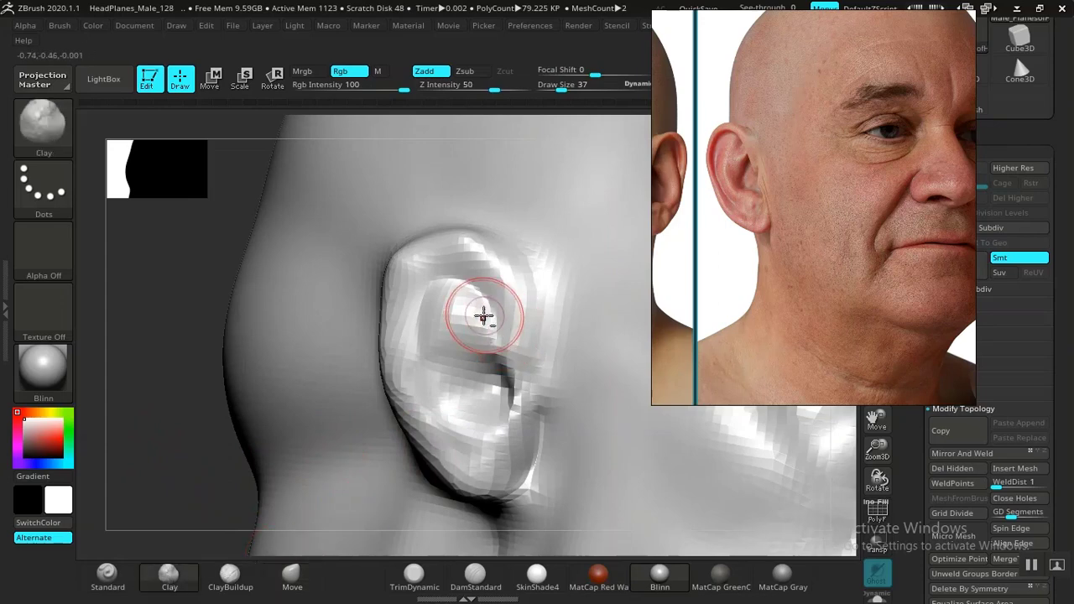
pyautogui.moveTo(479, 317)
pyautogui.mouseDown()
pyautogui.moveTo(456, 340)
pyautogui.moveTo(479, 377)
pyautogui.moveTo(463, 379)
pyautogui.moveTo(481, 382)
pyautogui.moveTo(492, 408)
pyautogui.moveTo(474, 375)
pyautogui.moveTo(463, 389)
pyautogui.moveTo(484, 298)
pyautogui.moveTo(477, 308)
pyautogui.mouseUp()
pyautogui.press('[')
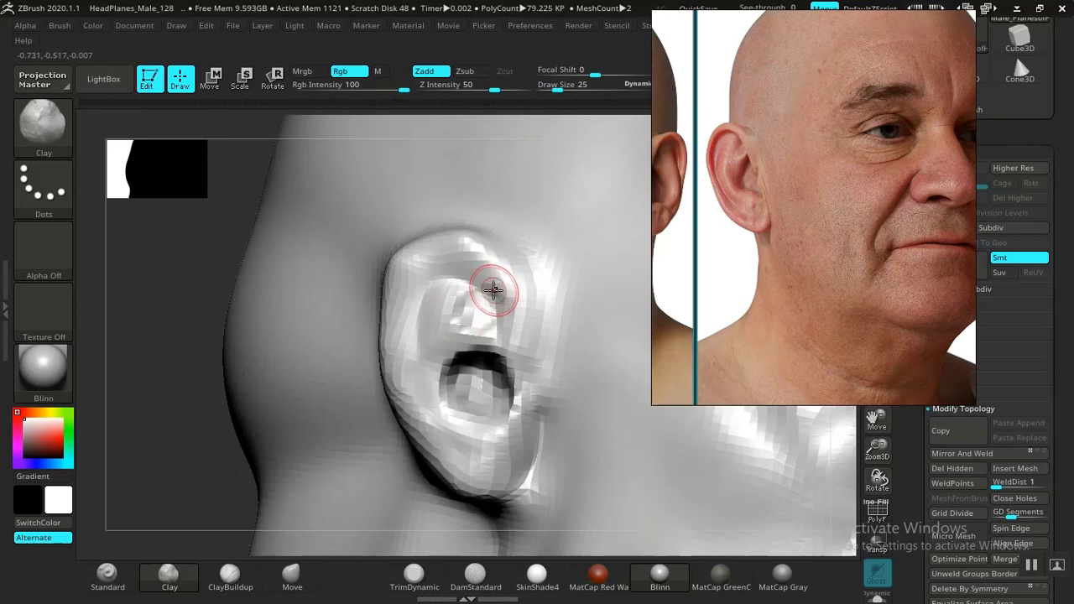
pyautogui.moveTo(487, 291); pyautogui.dragTo(489, 295)
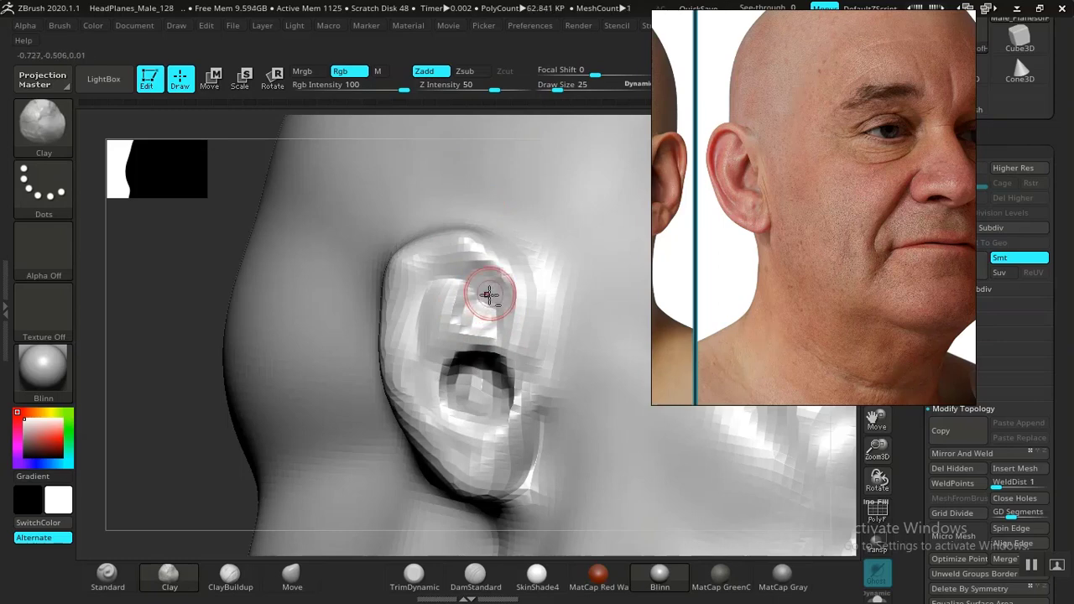
pyautogui.hotkey('ctrl', 'z')
# Step: Carve the helix groove and deepen the concha with DamStandard at Z Intensity 58 and a draw size of 37
pyautogui.click(480, 579)
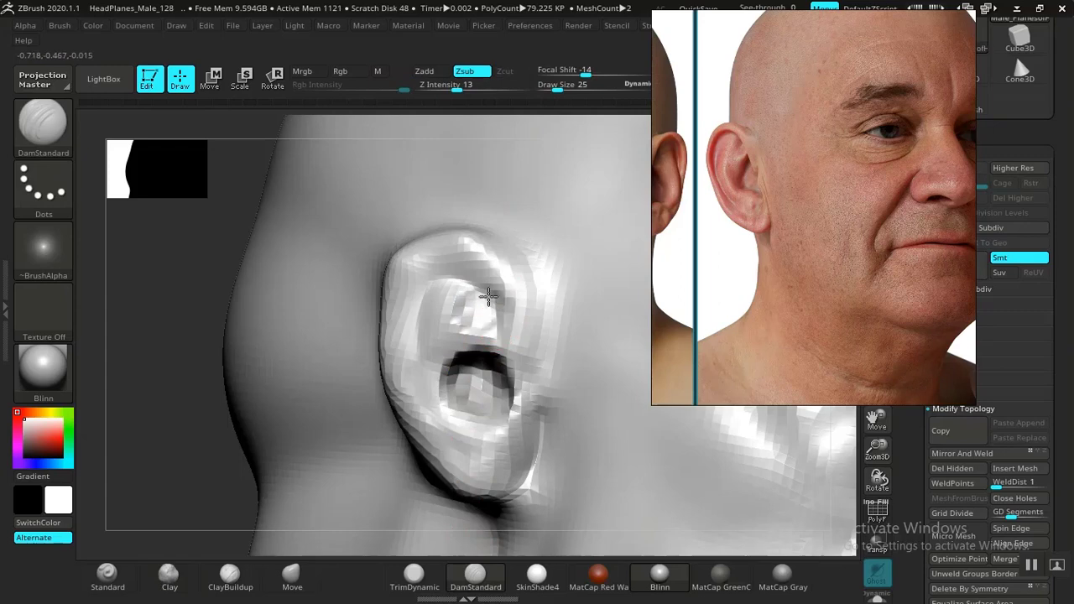
pyautogui.click(502, 89)
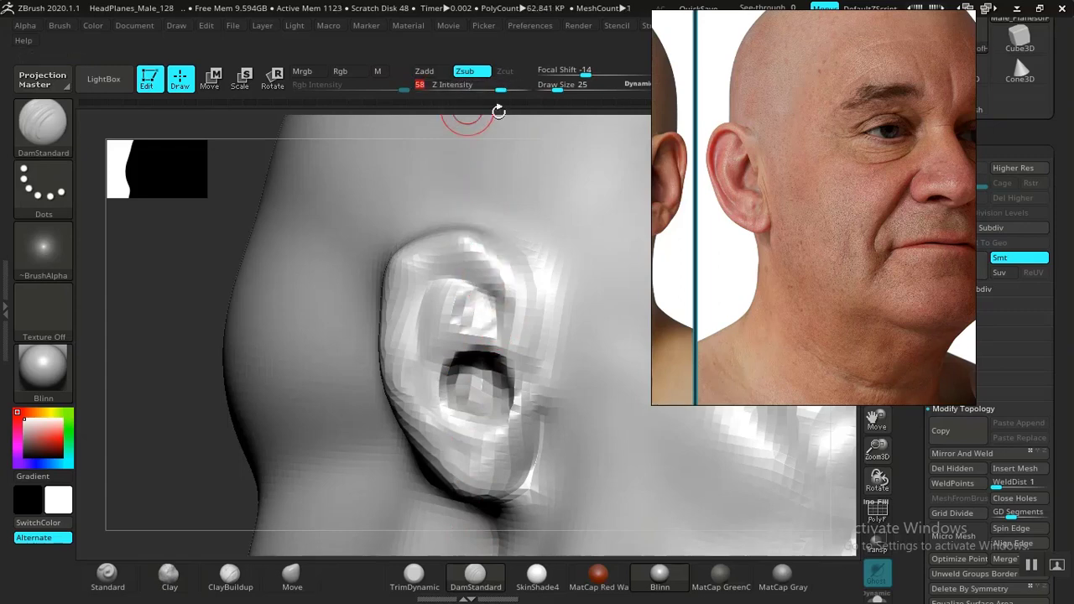
pyautogui.press(']')
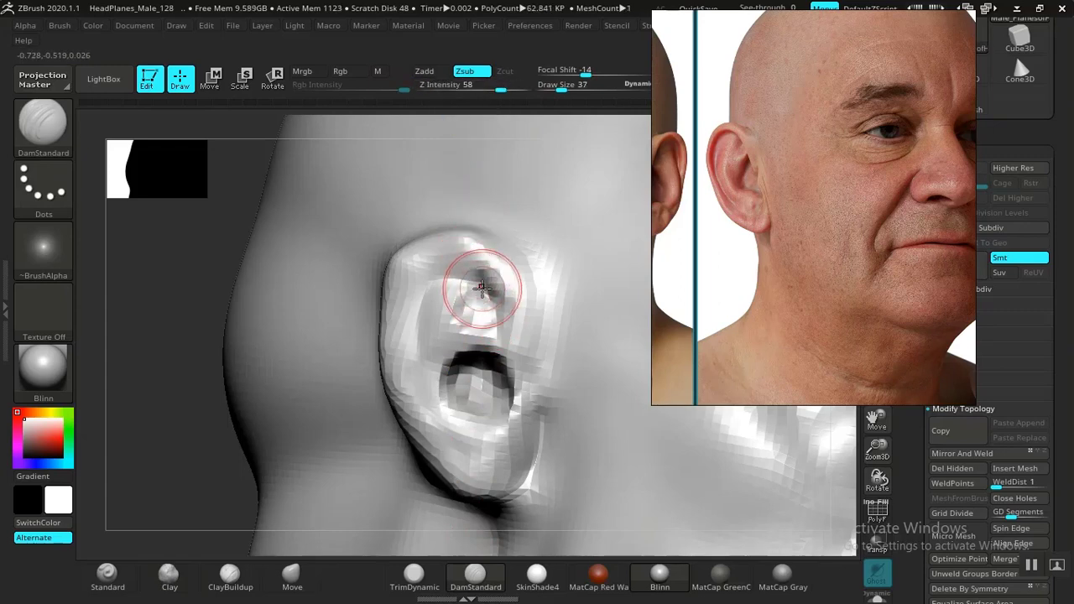
pyautogui.moveTo(160, 383); pyautogui.dragTo(262, 338)
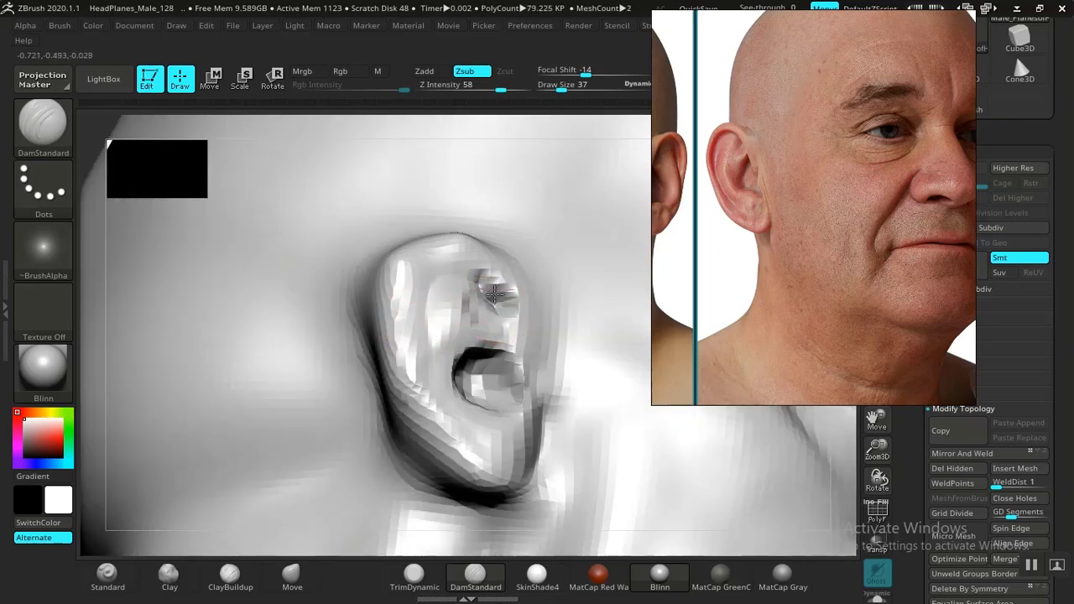
pyautogui.moveTo(495, 293)
pyautogui.mouseDown()
pyautogui.moveTo(477, 270)
pyautogui.moveTo(449, 267)
pyautogui.moveTo(421, 290)
pyautogui.moveTo(420, 366)
pyautogui.moveTo(460, 439)
pyautogui.mouseUp()
pyautogui.moveTo(496, 384); pyautogui.dragTo(491, 388)
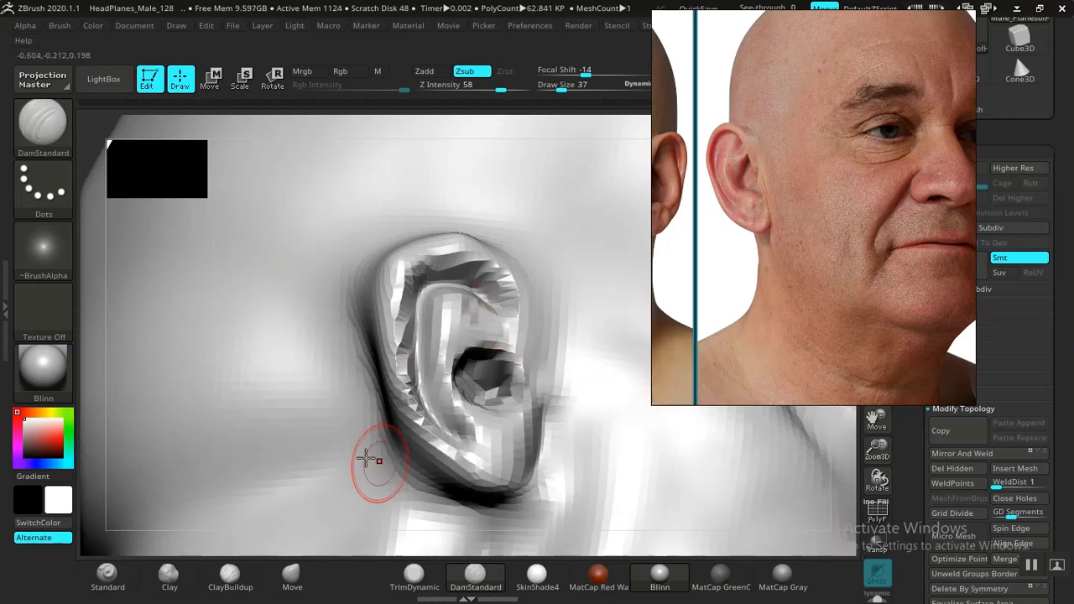
# Step: Cut a DamStandard crease along the top and back of the ear where it meets the skull
pyautogui.press('f')
pyautogui.moveTo(237, 299); pyautogui.dragTo(192, 442)
pyautogui.moveTo(268, 412); pyautogui.dragTo(245, 466)
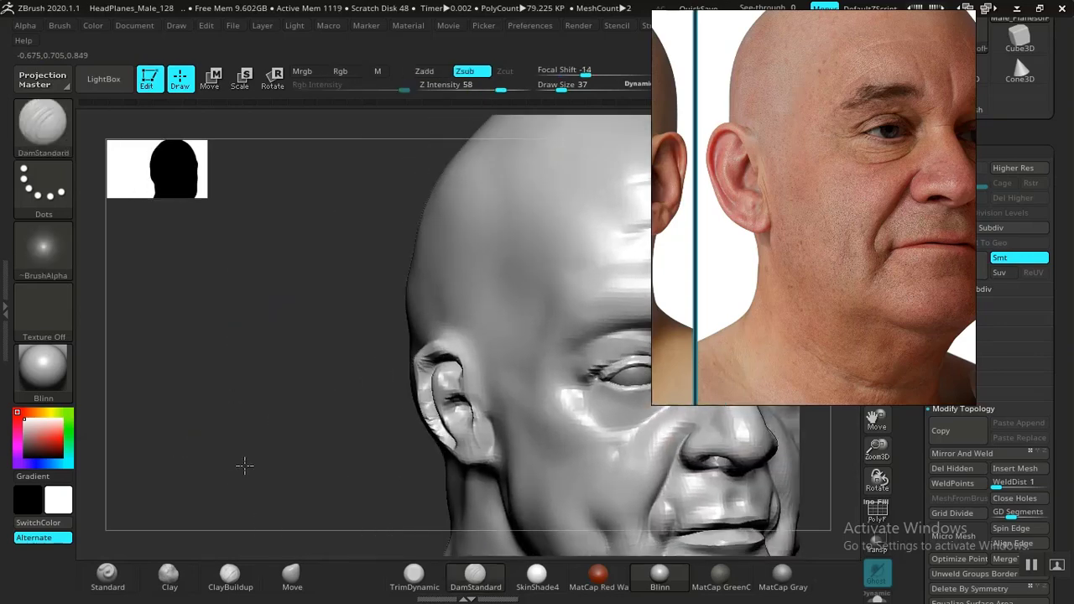
pyautogui.moveTo(260, 521); pyautogui.dragTo(427, 382)
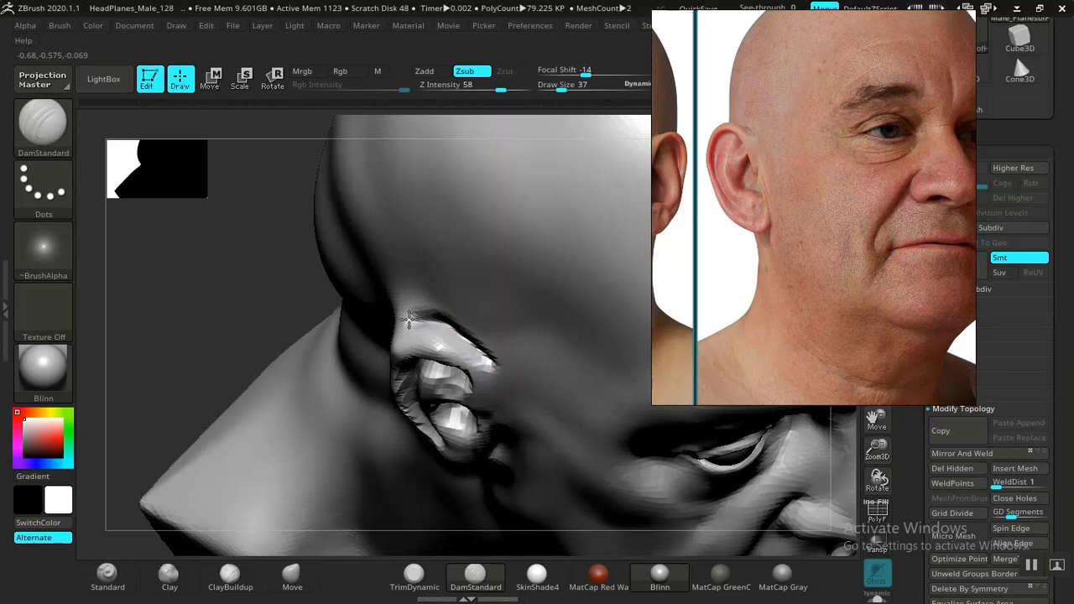
pyautogui.moveTo(209, 368); pyautogui.dragTo(465, 307)
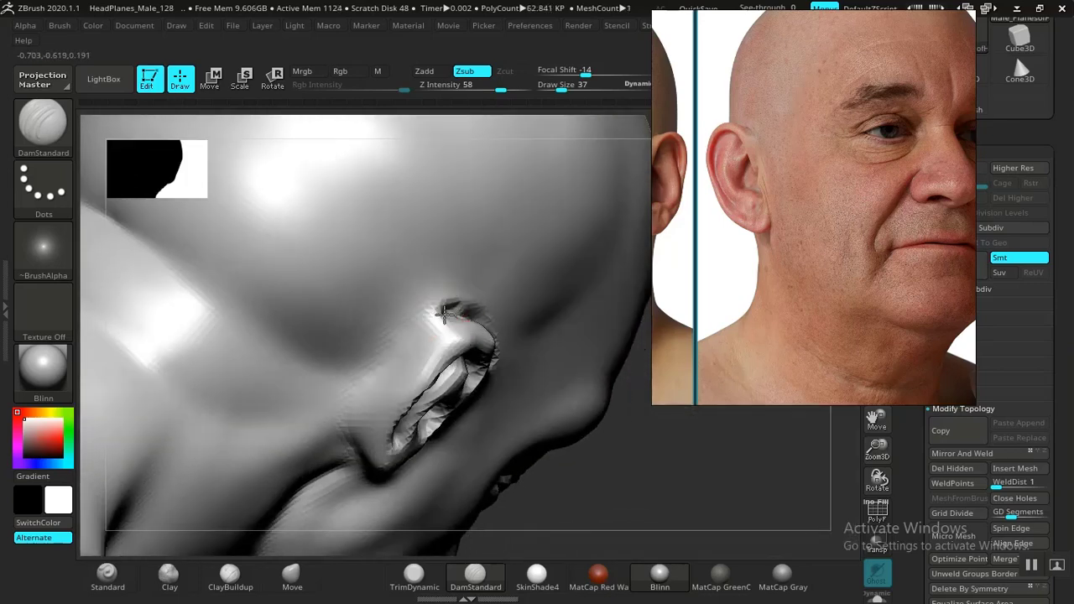
pyautogui.moveTo(413, 337); pyautogui.dragTo(381, 371)
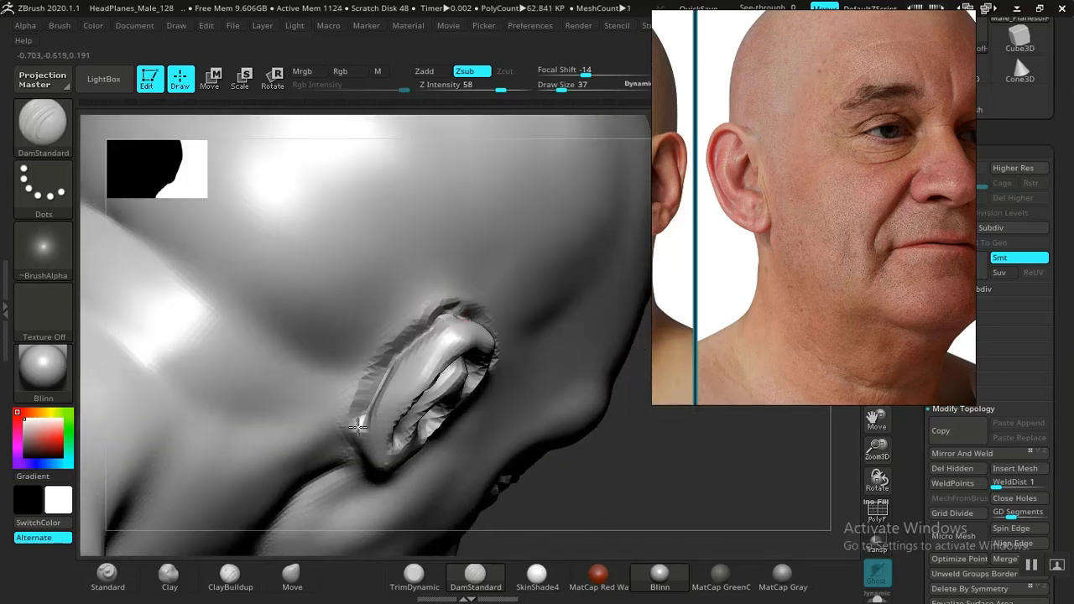
pyautogui.moveTo(359, 427); pyautogui.dragTo(376, 469)
pyautogui.moveTo(641, 484); pyautogui.dragTo(529, 482)
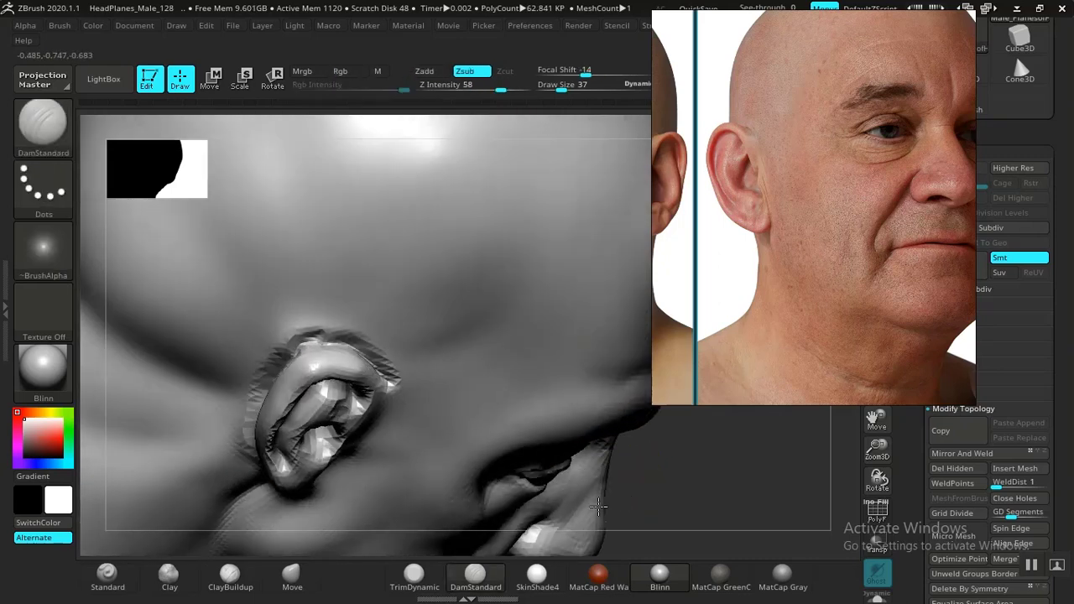
# Step: Smooth the crease around the top and back of the ear, and undo the last stroke
pyautogui.keyDown('shift'); pyautogui.moveTo(377, 360); pyautogui.dragTo(294, 336); pyautogui.keyUp('shift')
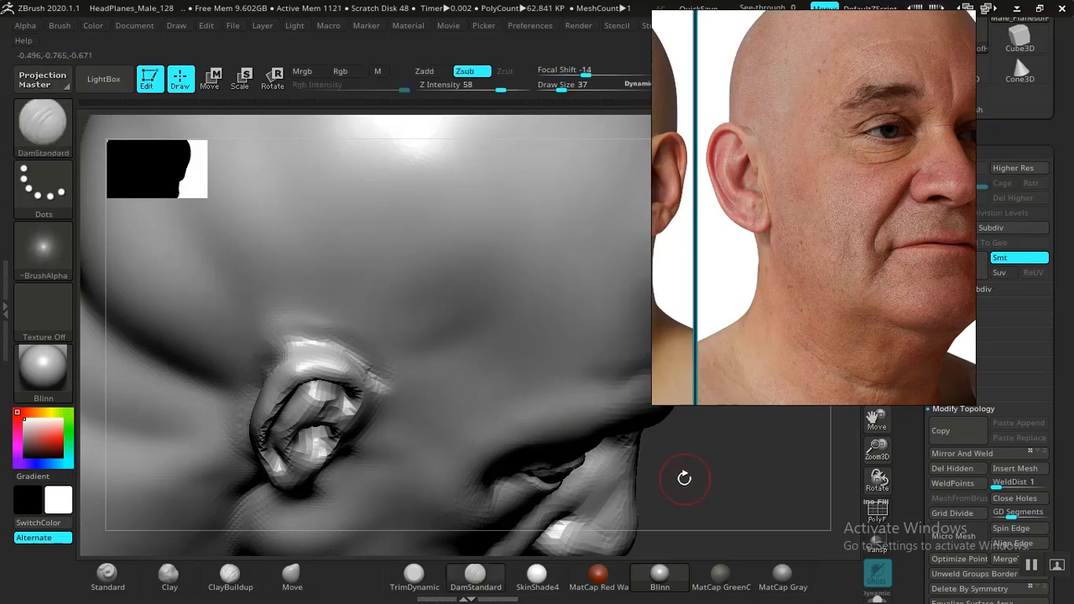
pyautogui.moveTo(684, 479)
pyautogui.keyDown('alt'); pyautogui.mouseDown()
pyautogui.moveTo(693, 458)
pyautogui.moveTo(690, 487)
pyautogui.mouseUp(); pyautogui.keyUp('alt')
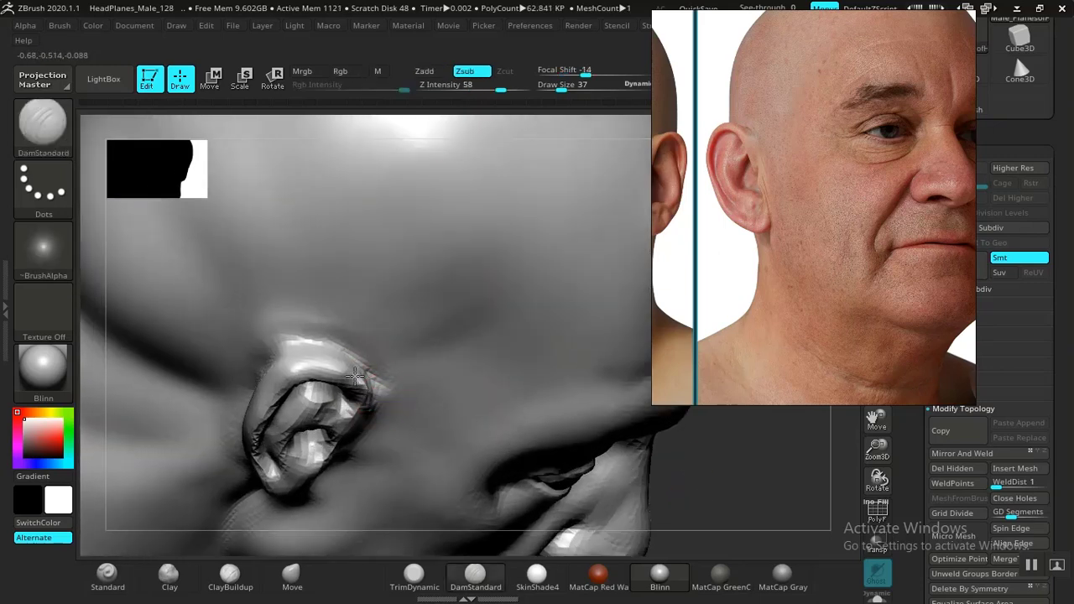
pyautogui.moveTo(271, 392); pyautogui.dragTo(257, 430)
pyautogui.hotkey('ctrl', 'z')
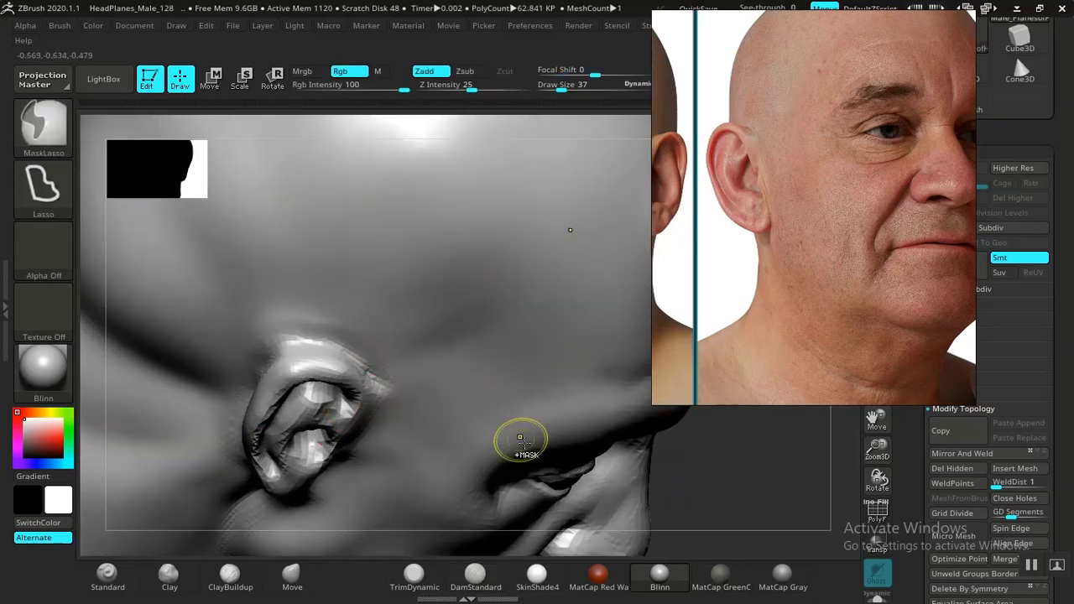
# Step: Build up the upper helix rim with the Standard brush at Z Intensity 8 and smooth the area beside the concha
pyautogui.click(109, 581)
pyautogui.moveTo(342, 412); pyautogui.dragTo(365, 399)
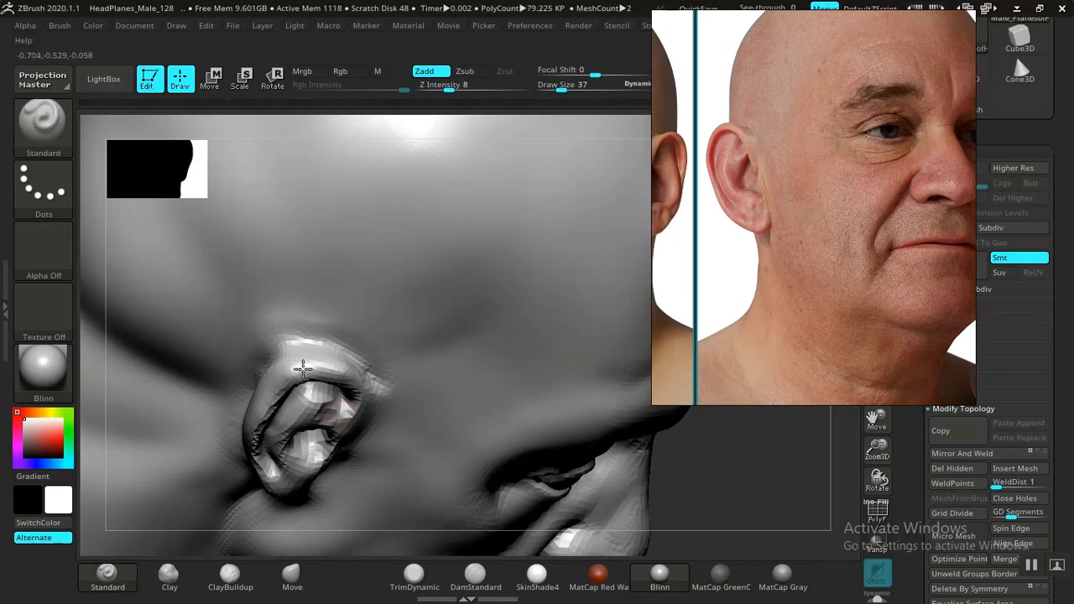
pyautogui.keyDown('alt'); pyautogui.moveTo(688, 464); pyautogui.dragTo(343, 361); pyautogui.keyUp('alt')
pyautogui.moveTo(225, 405)
pyautogui.keyDown('alt'); pyautogui.mouseDown()
pyautogui.moveTo(266, 331)
pyautogui.moveTo(274, 442)
pyautogui.moveTo(369, 428)
pyautogui.moveTo(231, 377)
pyautogui.moveTo(236, 453)
pyautogui.moveTo(216, 396)
pyautogui.mouseUp(); pyautogui.keyUp('alt')
pyautogui.keyDown('alt'); pyautogui.moveTo(209, 458); pyautogui.dragTo(202, 471); pyautogui.keyUp('alt')
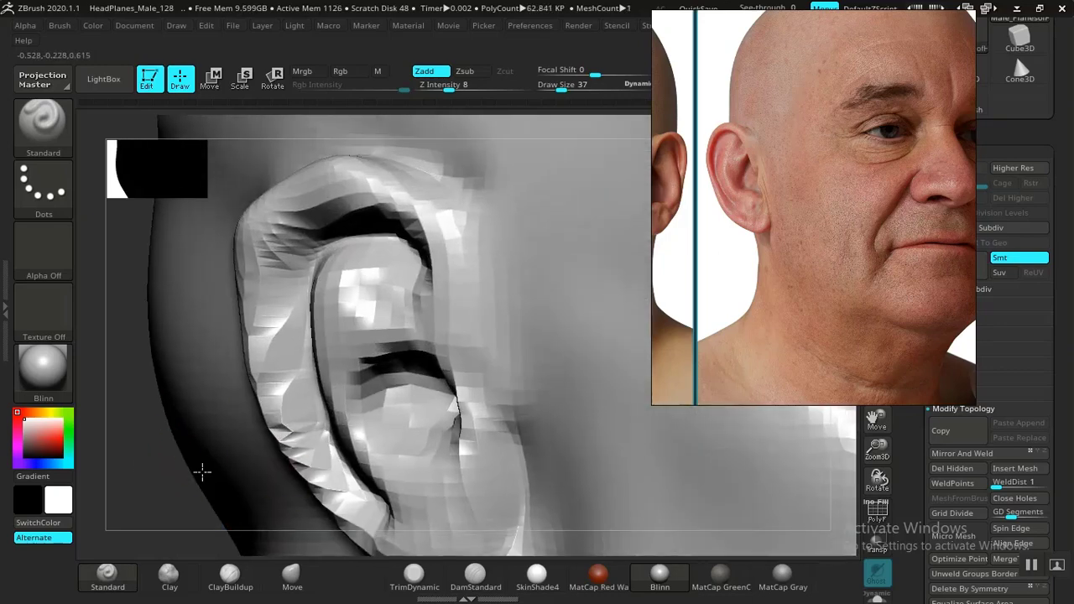
pyautogui.keyDown('alt'); pyautogui.moveTo(129, 496); pyautogui.dragTo(183, 458); pyautogui.keyUp('alt')
pyautogui.keyDown('shift'); pyautogui.moveTo(438, 352); pyautogui.dragTo(430, 371); pyautogui.keyUp('shift')
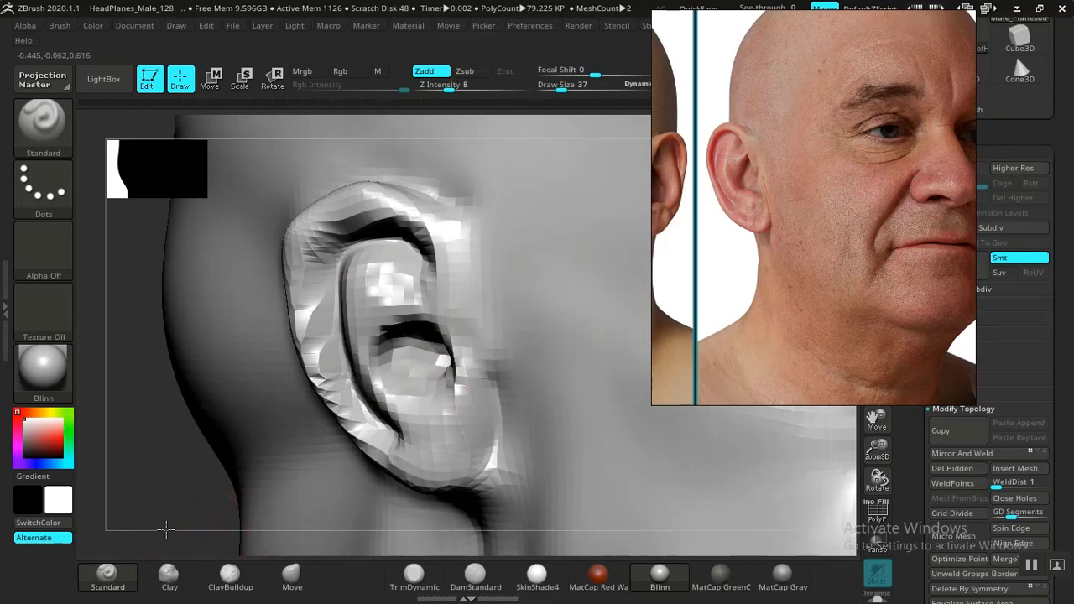
# Step: Shape the tragus and earlobe with the Standard brush at Z Intensity 8 and a draw size of 37
pyautogui.moveTo(166, 529); pyautogui.dragTo(190, 527)
pyautogui.moveTo(465, 400)
pyautogui.mouseDown()
pyautogui.moveTo(463, 370)
pyautogui.moveTo(484, 374)
pyautogui.mouseUp()
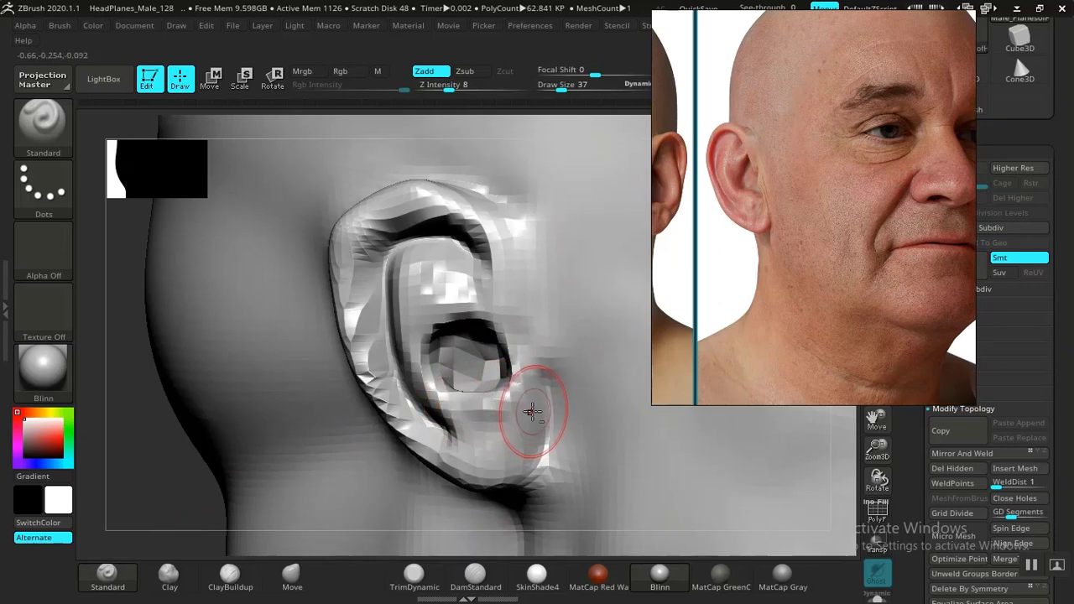
pyautogui.moveTo(518, 464); pyautogui.dragTo(502, 475)
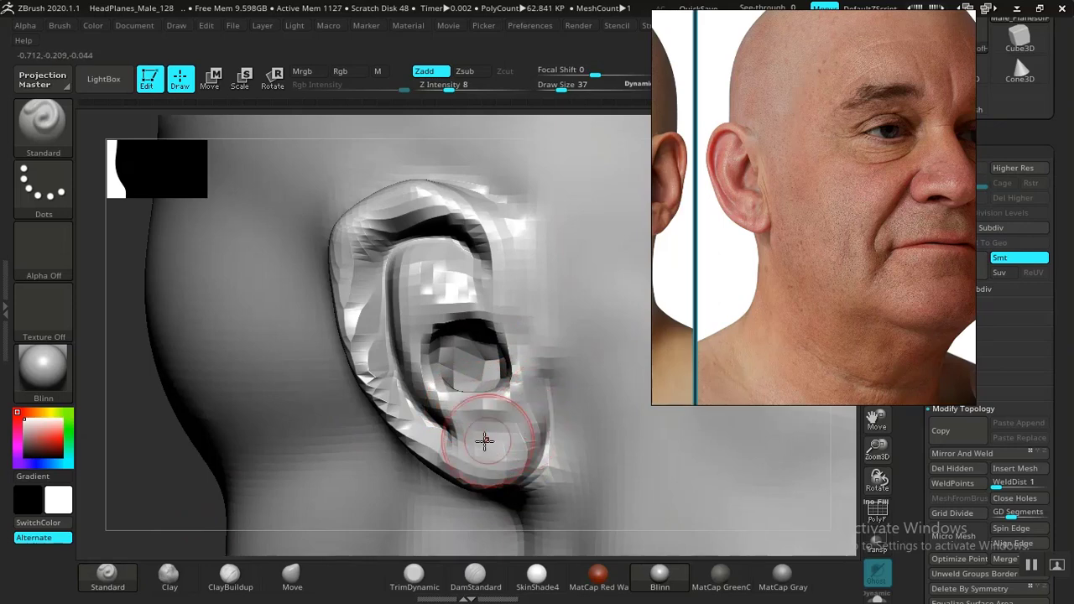
pyautogui.moveTo(515, 430)
pyautogui.mouseDown()
pyautogui.moveTo(491, 443)
pyautogui.moveTo(457, 421)
pyautogui.mouseUp()
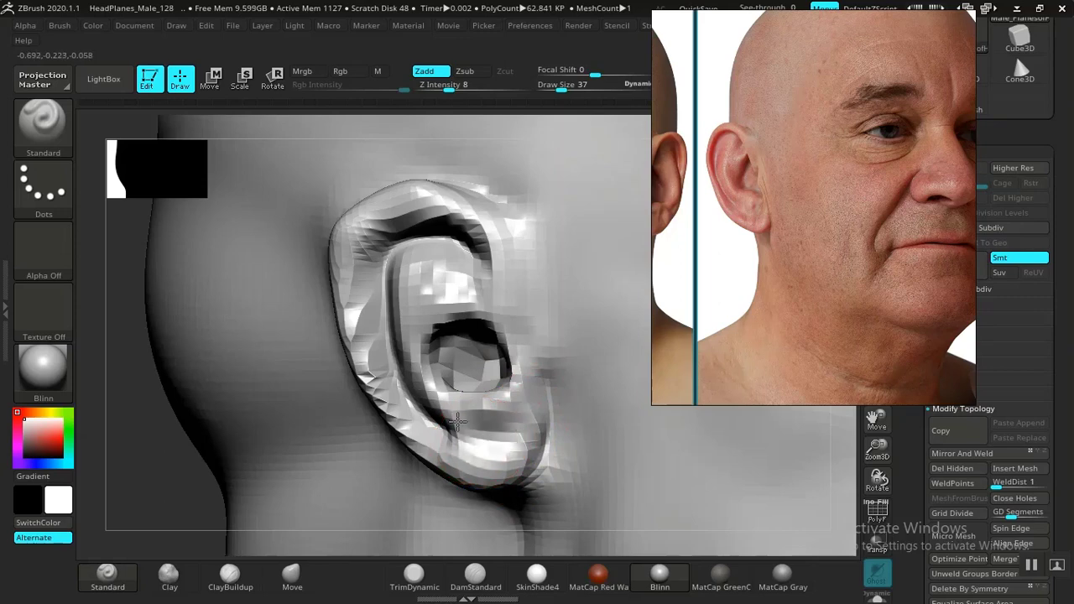
# Step: Refine the fold between the helix and antihelix with the Standard brush, checking the ear from the front and above
pyautogui.moveTo(137, 436); pyautogui.dragTo(456, 264)
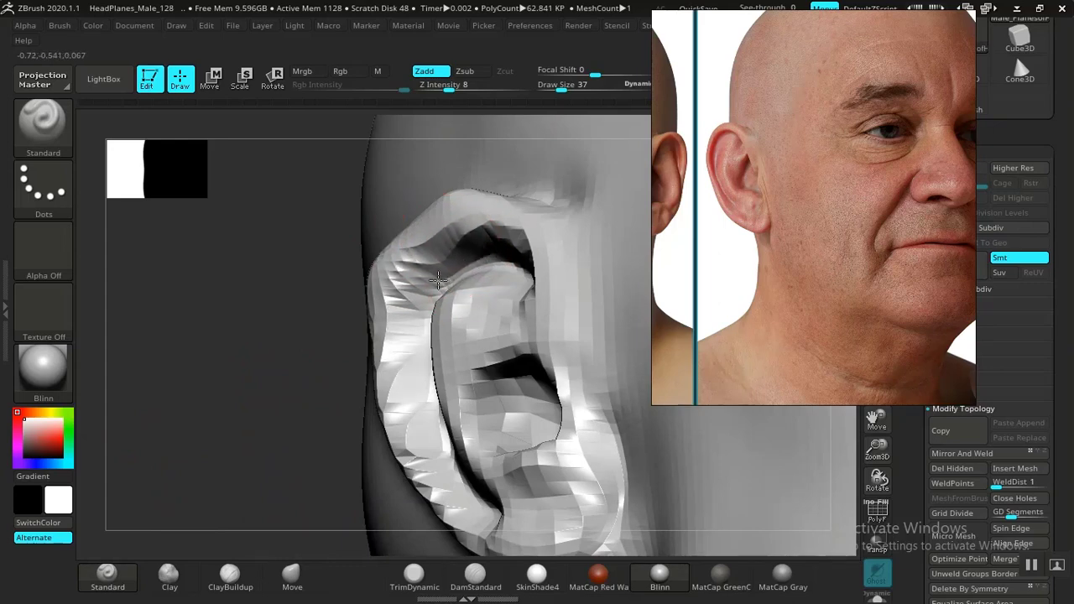
pyautogui.moveTo(295, 408); pyautogui.dragTo(352, 395)
pyautogui.moveTo(306, 366)
pyautogui.mouseDown()
pyautogui.moveTo(437, 344)
pyautogui.moveTo(511, 308)
pyautogui.moveTo(484, 337)
pyautogui.moveTo(512, 282)
pyautogui.mouseUp()
pyautogui.moveTo(130, 415)
pyautogui.keyDown('alt'); pyautogui.mouseDown()
pyautogui.moveTo(235, 462)
pyautogui.moveTo(232, 448)
pyautogui.moveTo(324, 429)
pyautogui.moveTo(282, 489)
pyautogui.moveTo(397, 398)
pyautogui.mouseUp(); pyautogui.keyUp('alt')
pyautogui.moveTo(142, 446); pyautogui.dragTo(207, 336)
pyautogui.moveTo(567, 148)
pyautogui.keyDown('alt'); pyautogui.mouseDown()
pyautogui.moveTo(506, 186)
pyautogui.moveTo(516, 168)
pyautogui.moveTo(428, 367)
pyautogui.mouseUp(); pyautogui.keyUp('alt')
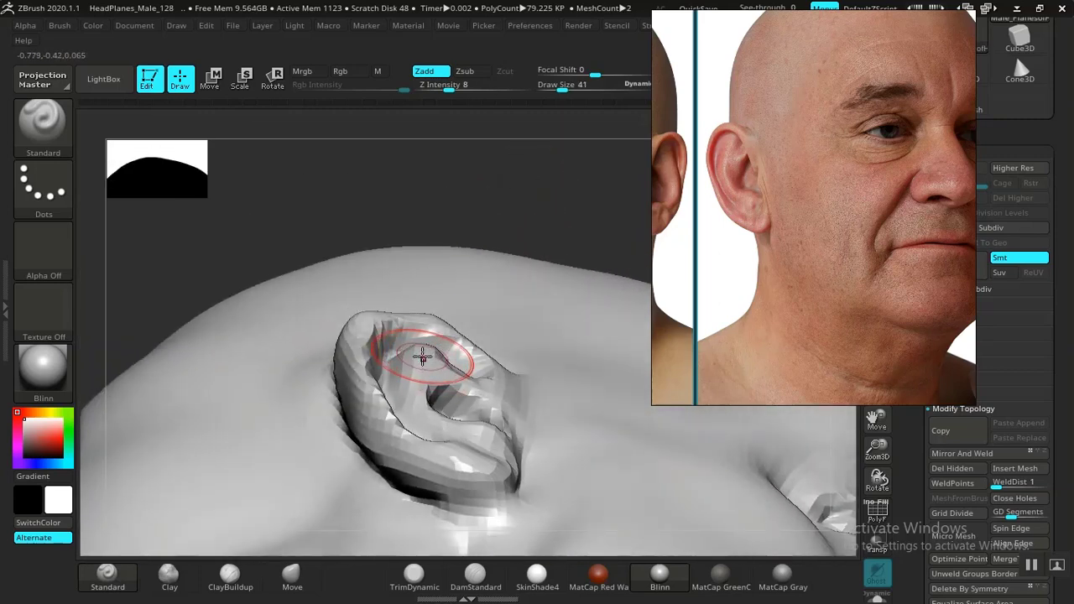
# Step: Reshape the antihelix and the inner ear around the concha with the Move brush, raising the draw size to 61
pyautogui.press(']')
pyautogui.click(292, 577)
pyautogui.moveTo(484, 230); pyautogui.dragTo(421, 377)
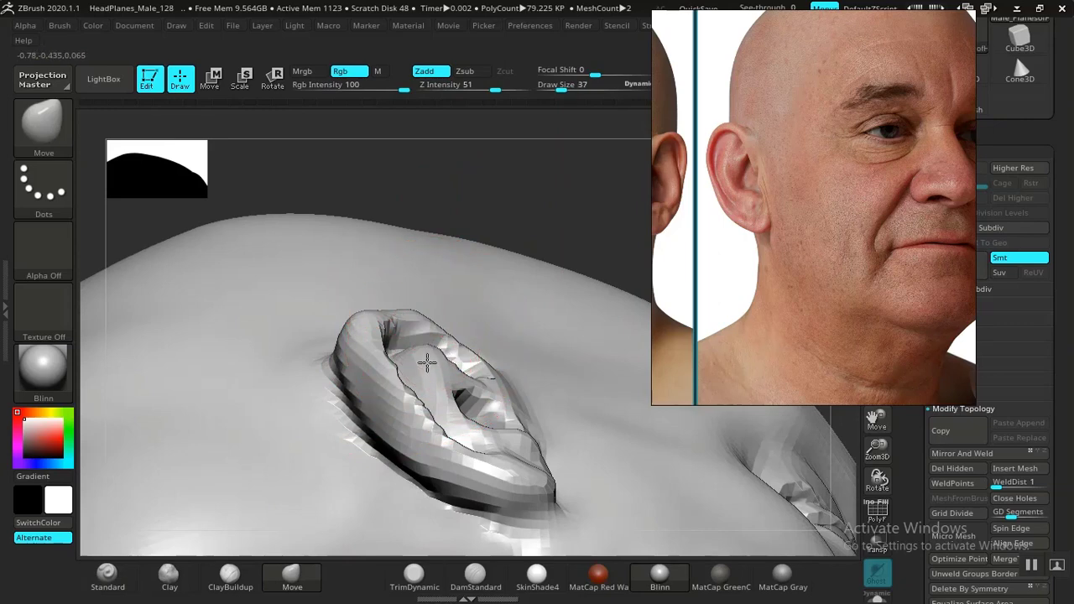
pyautogui.keyDown('alt'); pyautogui.moveTo(526, 187); pyautogui.dragTo(492, 342); pyautogui.keyUp('alt')
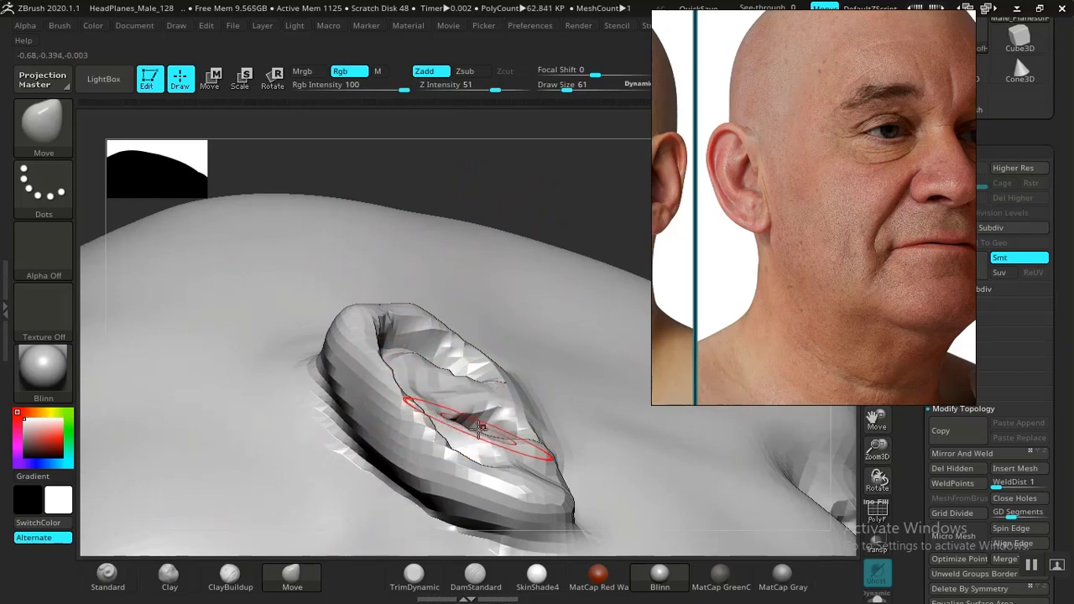
pyautogui.moveTo(531, 173); pyautogui.dragTo(430, 388)
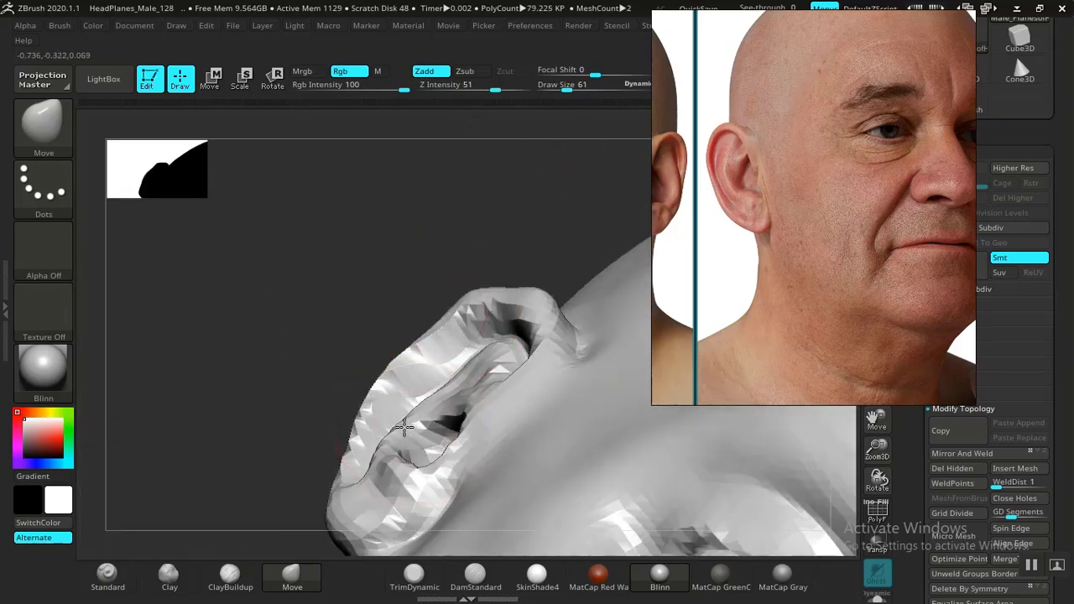
pyautogui.moveTo(468, 253); pyautogui.dragTo(505, 386)
pyautogui.moveTo(280, 397); pyautogui.dragTo(255, 394)
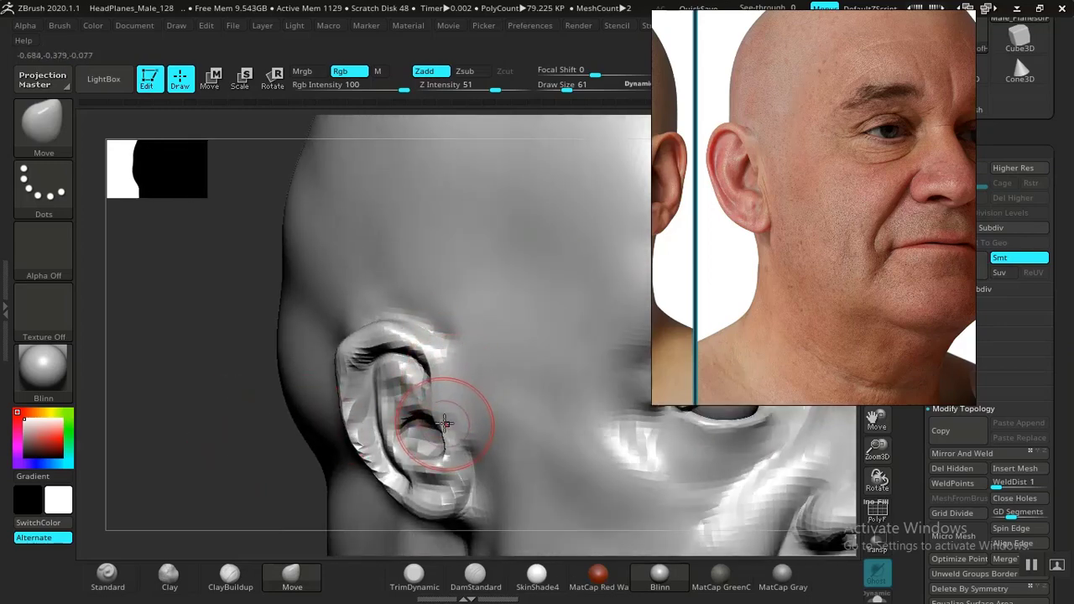
# Step: Cut a DamStandard crease along the front of the ear where it meets the cheek, at Z Intensity 58 and a draw size of 61
pyautogui.click(477, 579)
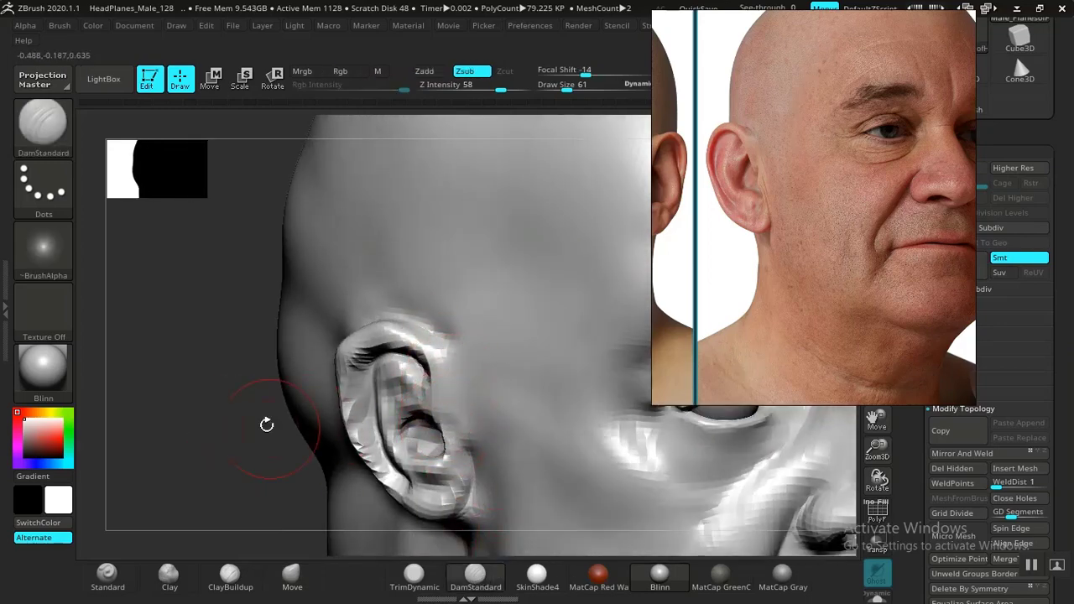
pyautogui.keyDown('alt'); pyautogui.moveTo(266, 425); pyautogui.dragTo(327, 418); pyautogui.keyUp('alt')
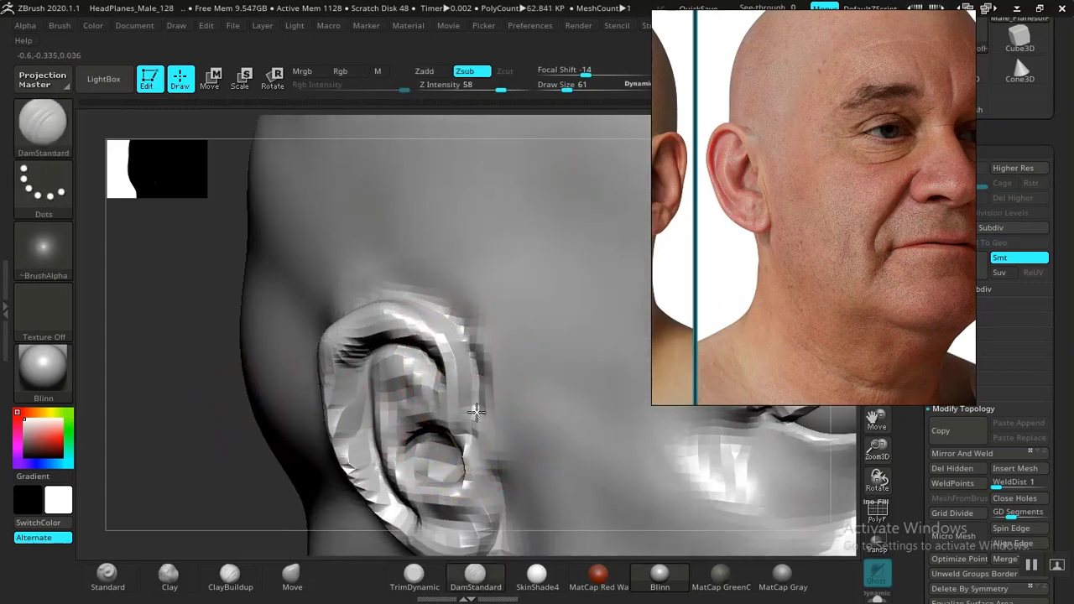
pyautogui.moveTo(211, 426); pyautogui.dragTo(235, 372)
pyautogui.moveTo(346, 360); pyautogui.dragTo(343, 397)
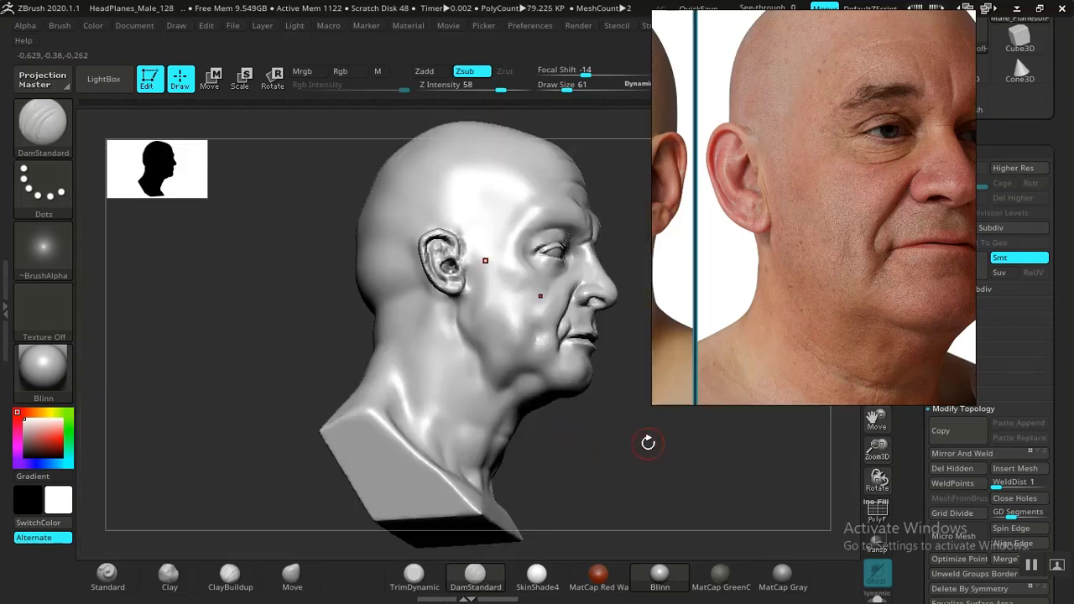
# Step: Move the reference photo to the opposite side of the canvas and compare it with the head from the front and below
pyautogui.moveTo(647, 444)
pyautogui.mouseDown()
pyautogui.moveTo(599, 439)
pyautogui.moveTo(570, 456)
pyautogui.moveTo(624, 414)
pyautogui.moveTo(631, 458)
pyautogui.mouseUp()
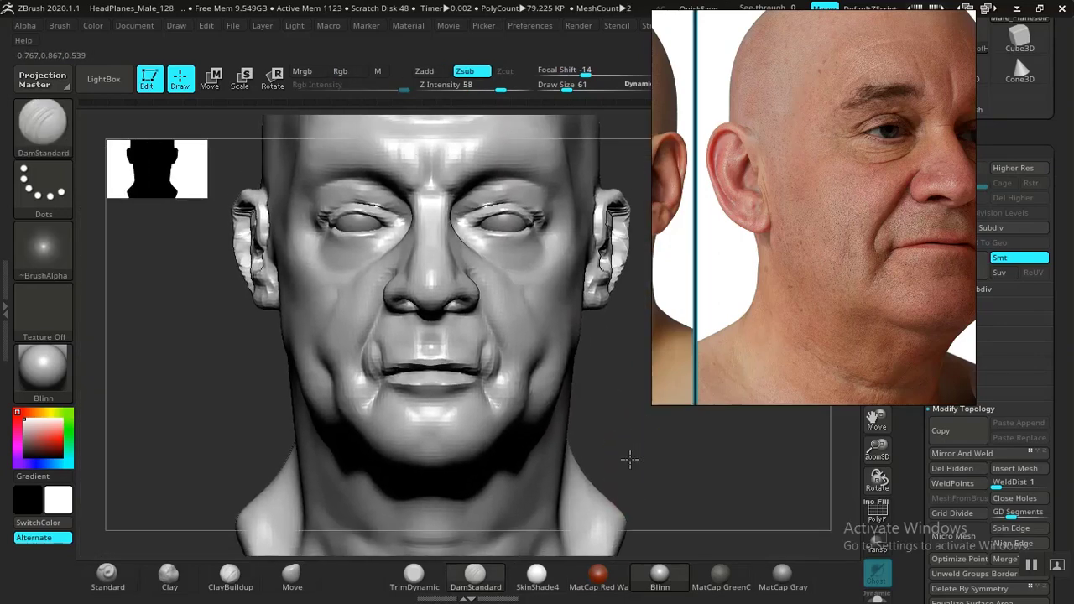
pyautogui.moveTo(798, 242); pyautogui.dragTo(117, 325)
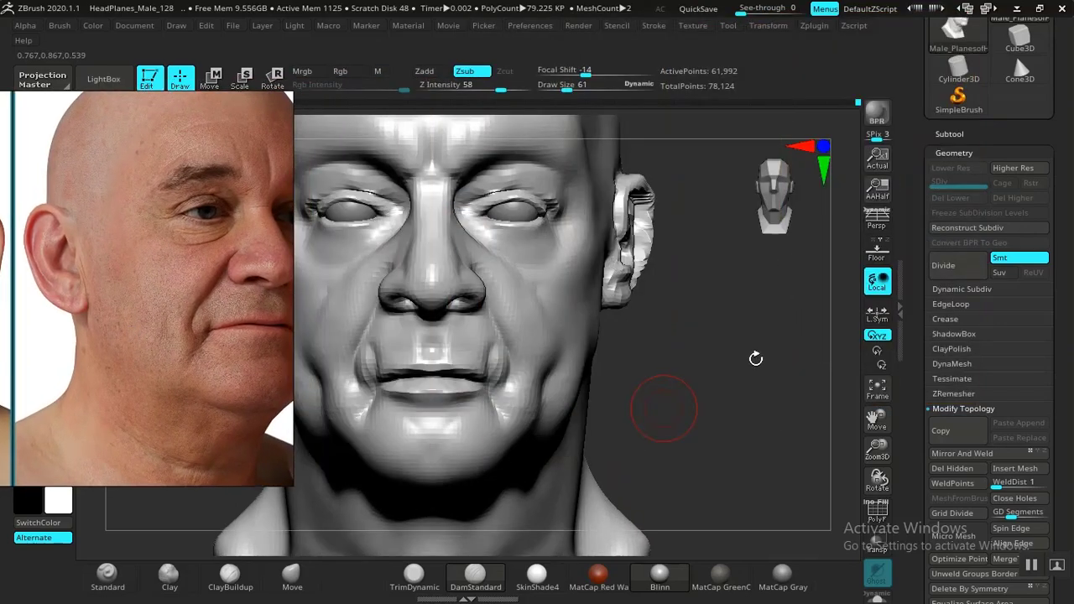
pyautogui.moveTo(756, 358)
pyautogui.mouseDown()
pyautogui.moveTo(736, 391)
pyautogui.moveTo(746, 327)
pyautogui.moveTo(700, 379)
pyautogui.moveTo(715, 364)
pyautogui.moveTo(737, 408)
pyautogui.mouseUp()
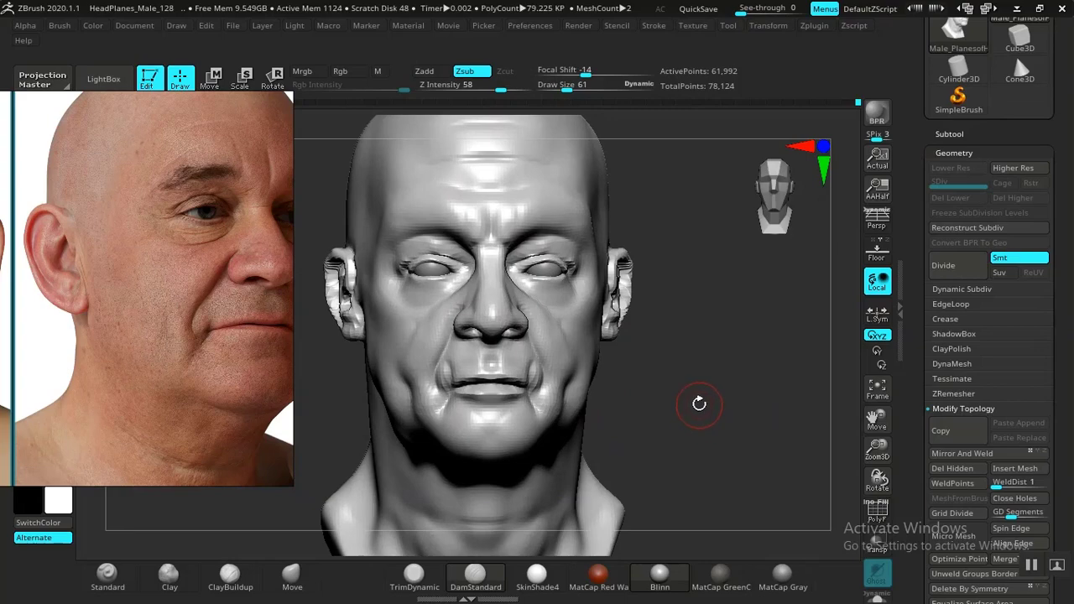
pyautogui.moveTo(788, 280)
pyautogui.mouseDown()
pyautogui.moveTo(717, 388)
pyautogui.moveTo(746, 408)
pyautogui.moveTo(495, 369)
pyautogui.mouseUp()
pyautogui.moveTo(680, 378); pyautogui.dragTo(542, 340)
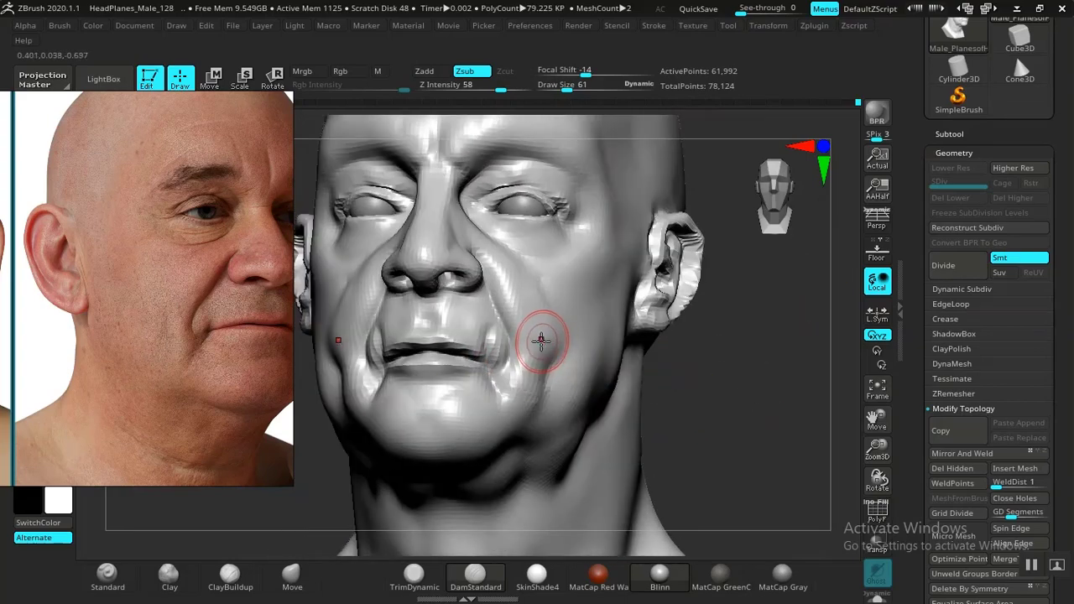
# Step: Smooth the cheeks and adjust the area beside the nasolabial folds with the Move brush at a draw size of 117
pyautogui.press(']')
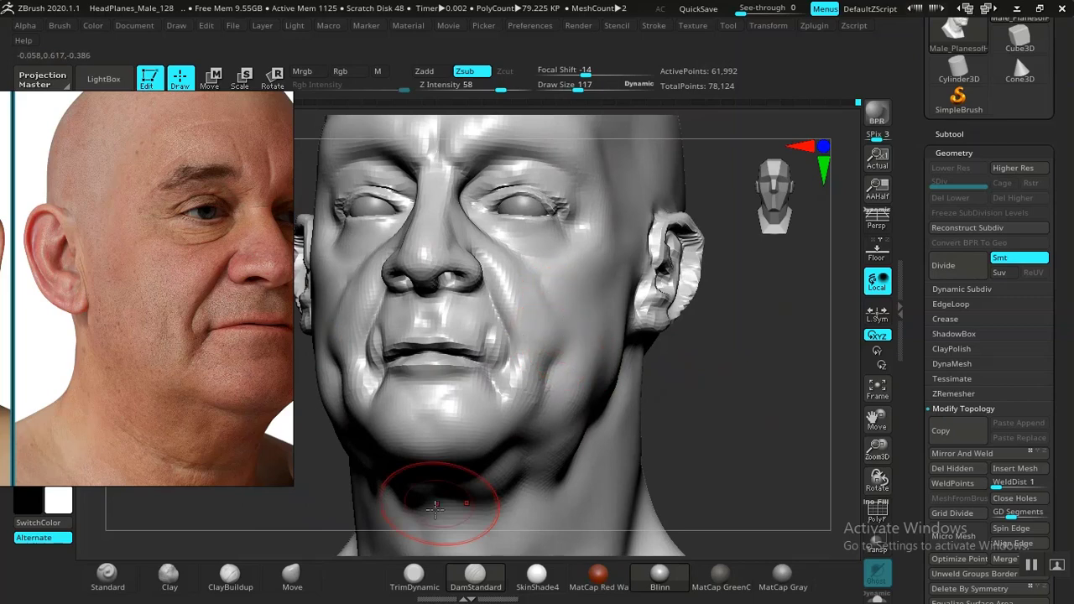
pyautogui.click(293, 576)
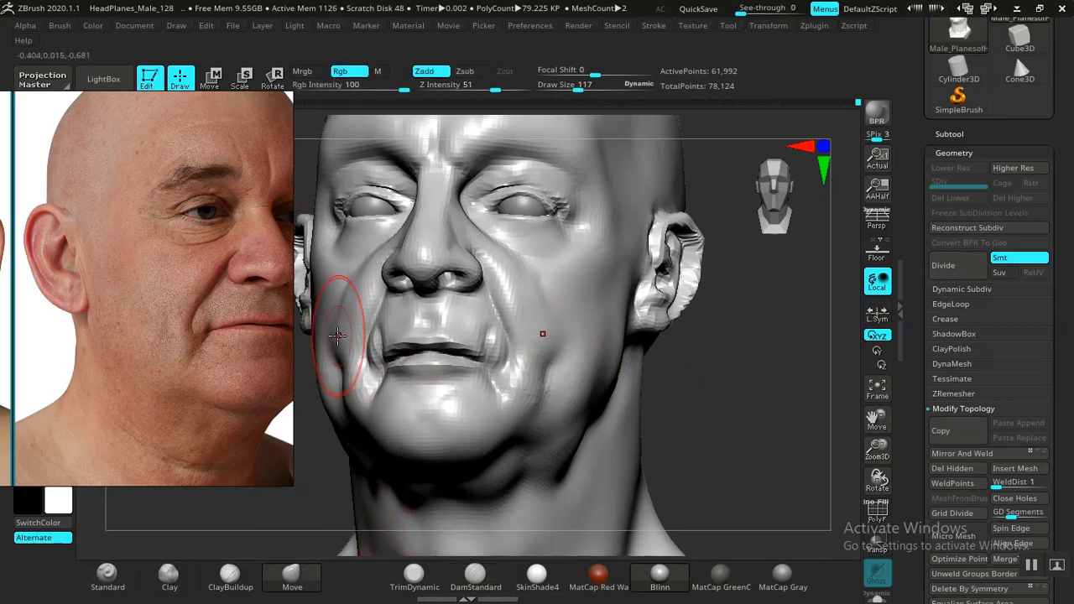
pyautogui.keyDown('shift'); pyautogui.moveTo(337, 336); pyautogui.dragTo(338, 348); pyautogui.keyUp('shift')
pyautogui.moveTo(751, 425)
pyautogui.keyDown('shift'); pyautogui.mouseDown()
pyautogui.moveTo(696, 372)
pyautogui.moveTo(733, 416)
pyautogui.moveTo(680, 398)
pyautogui.moveTo(708, 452)
pyautogui.mouseUp(); pyautogui.keyUp('shift')
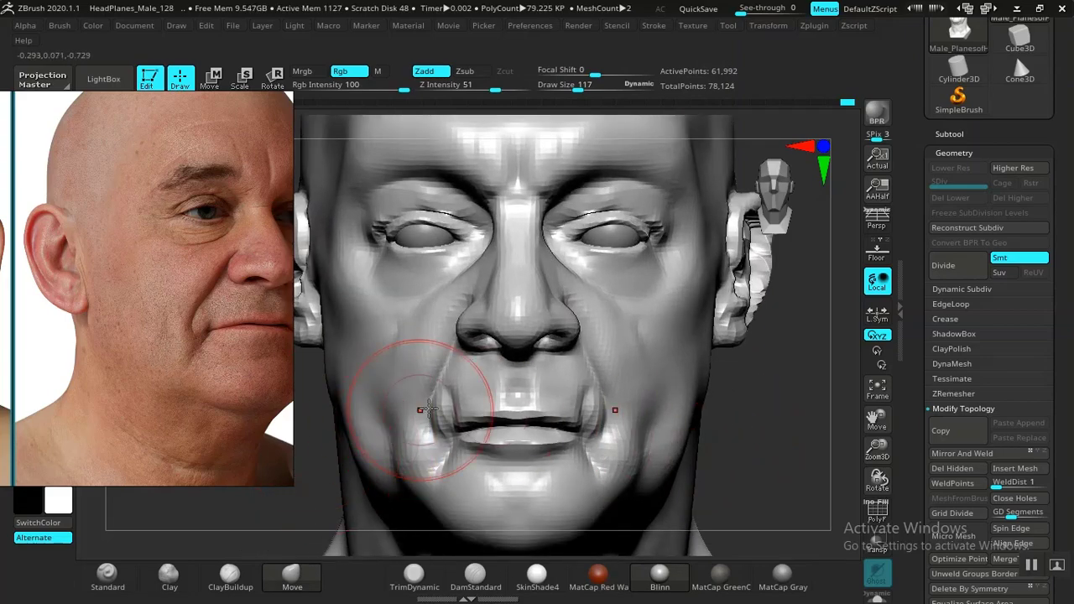
pyautogui.moveTo(768, 412); pyautogui.dragTo(779, 415)
# Step: Subdivide the head to SDiv 2 and try a DamStandard crease above the upper eyelid at a draw size of 69
pyautogui.keyDown('alt'); pyautogui.moveTo(697, 335); pyautogui.dragTo(683, 378); pyautogui.keyUp('alt')
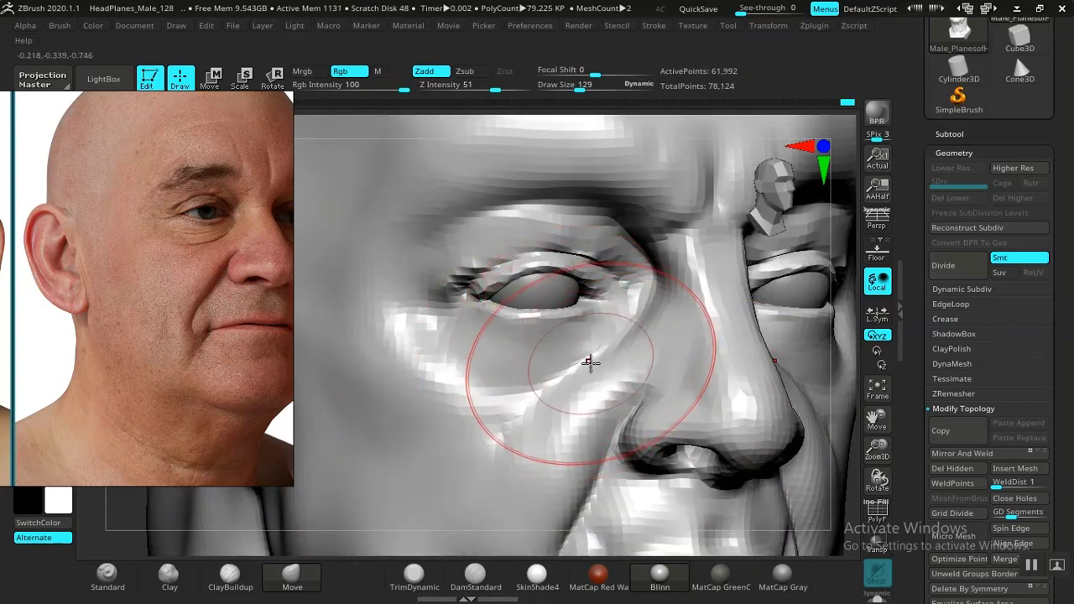
pyautogui.hotkey('ctrl', 'd')
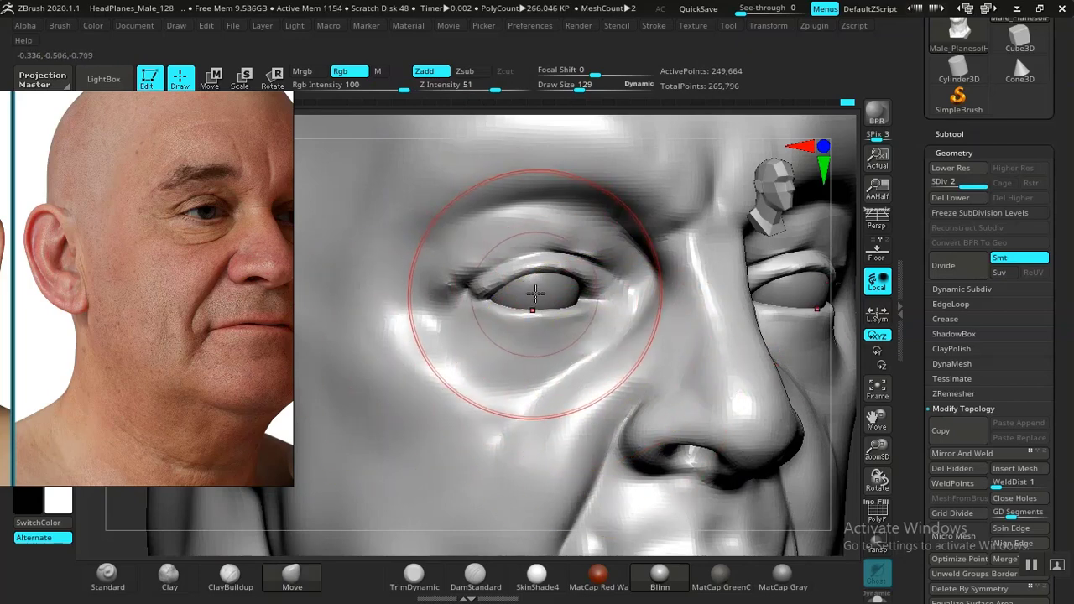
pyautogui.click(475, 575)
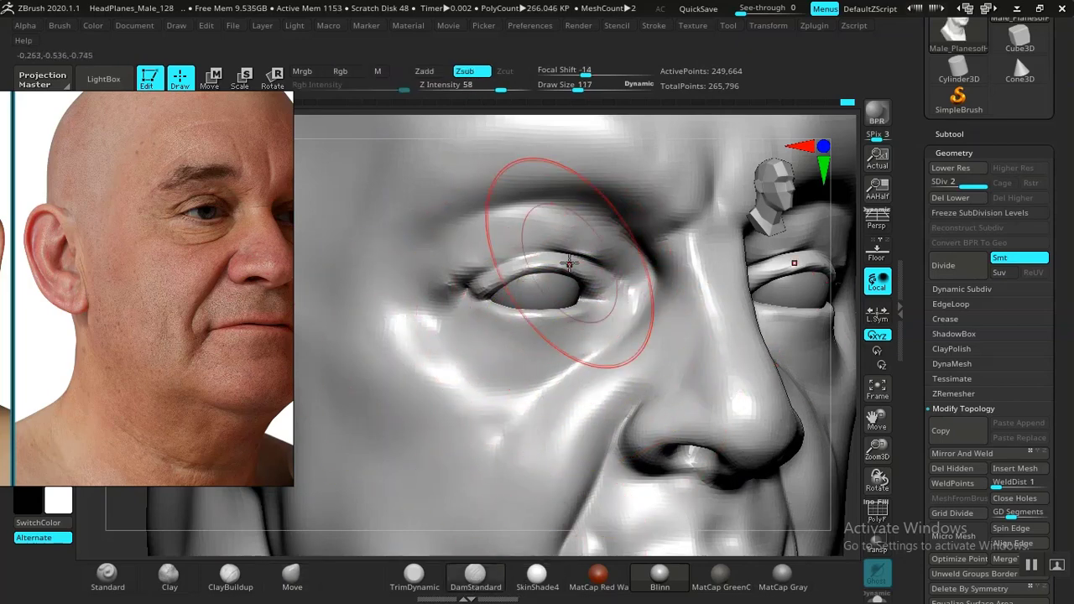
pyautogui.press('[')
pyautogui.press('[')
pyautogui.press('[')
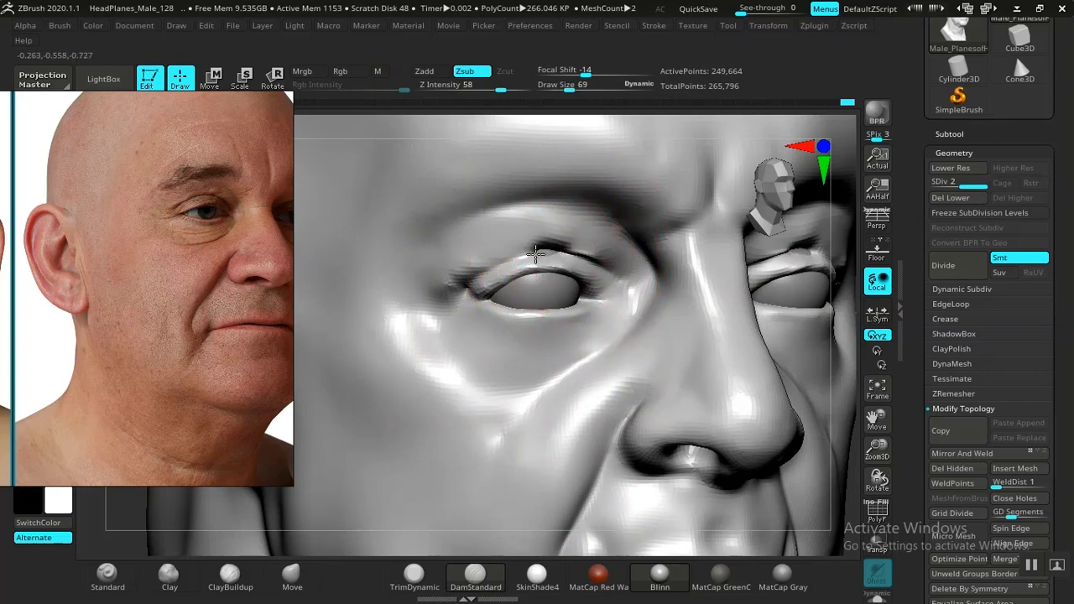
# Step: Recut the upper eyelid crease with DamStandard at Z Intensity 18 and smooth the inner corner of the eye
pyautogui.moveTo(501, 87); pyautogui.dragTo(462, 84)
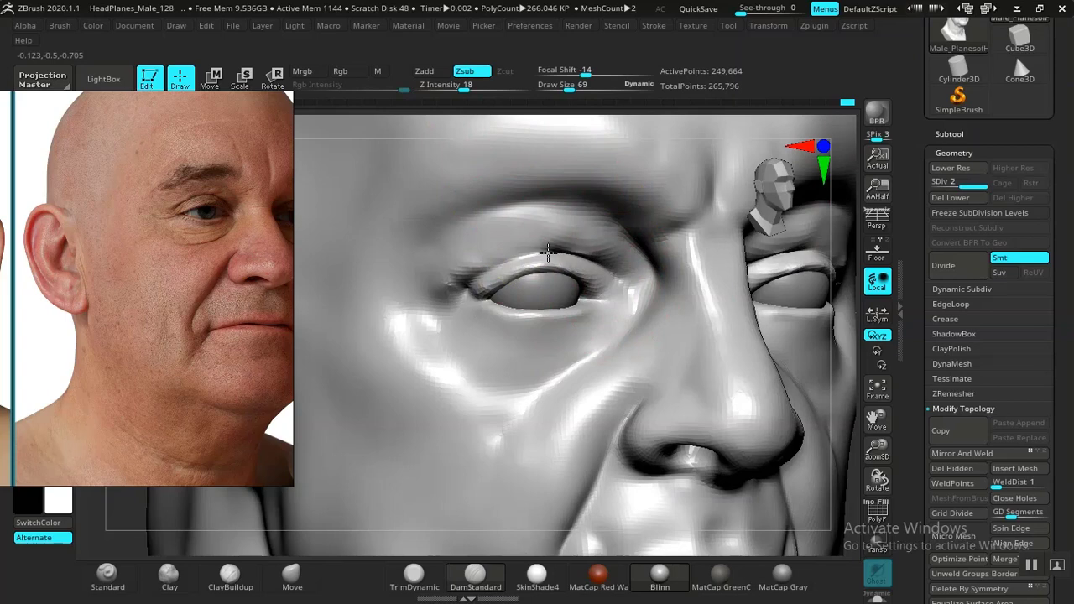
pyautogui.moveTo(482, 270)
pyautogui.mouseDown()
pyautogui.moveTo(469, 286)
pyautogui.moveTo(479, 271)
pyautogui.mouseUp()
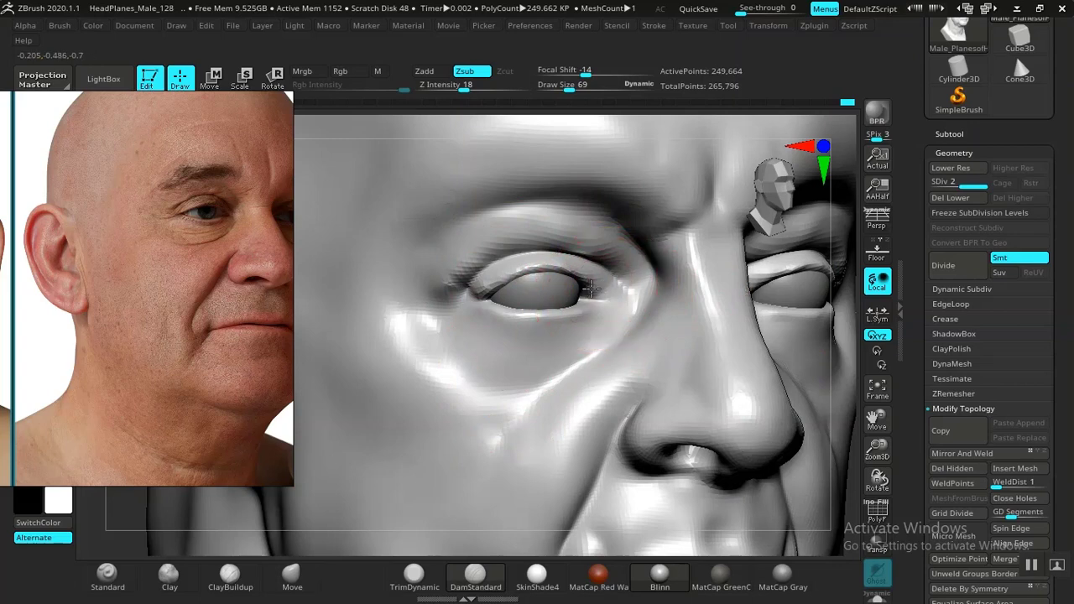
pyautogui.keyDown('shift'); pyautogui.moveTo(599, 298); pyautogui.dragTo(594, 296); pyautogui.keyUp('shift')
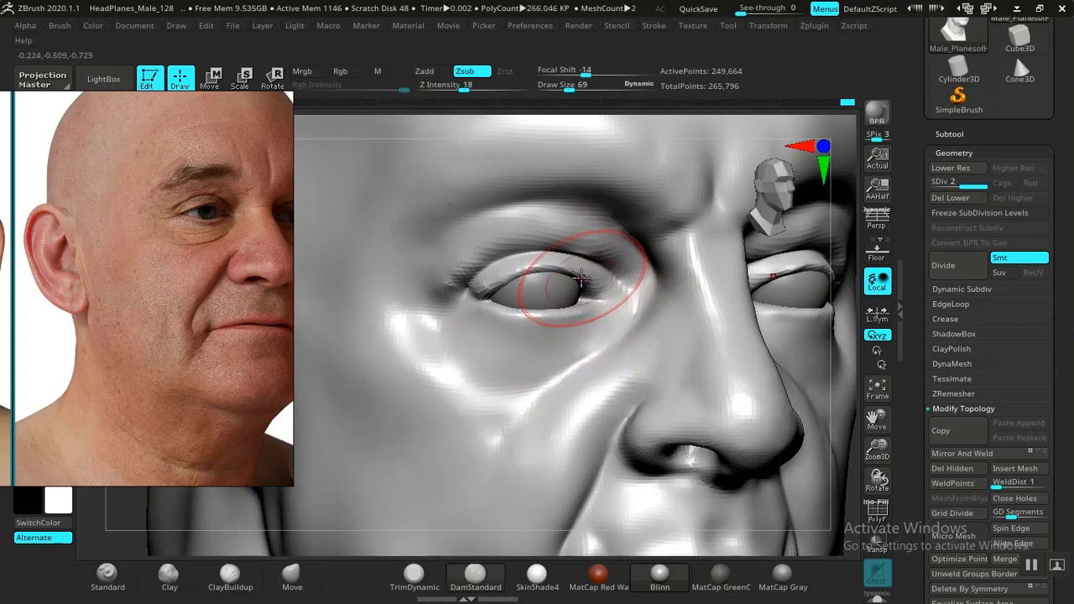
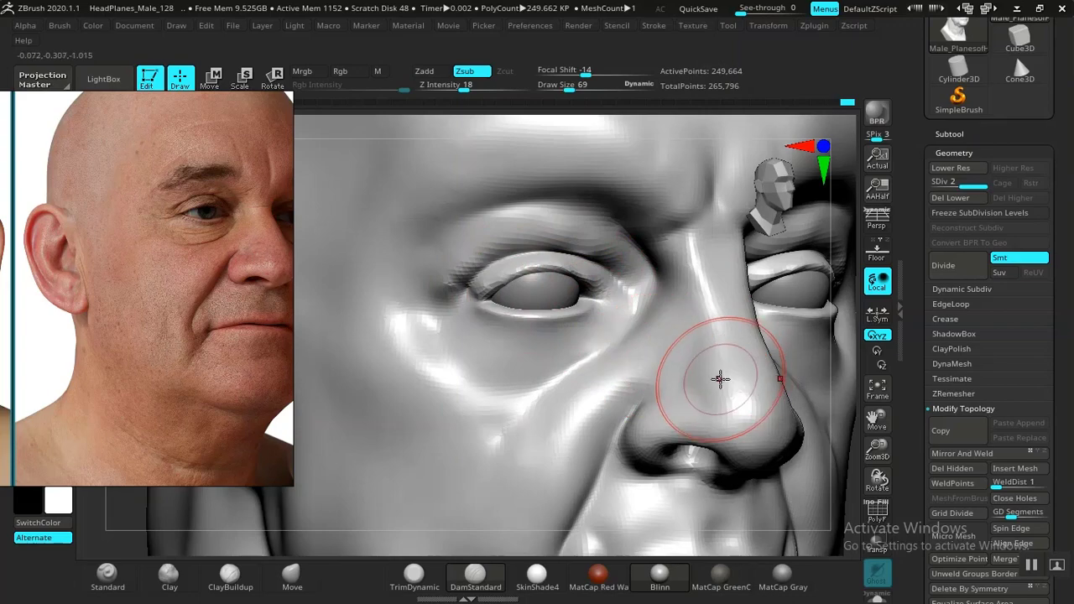
# Step: Compare the whole face from the front, and smooth the upper lip area above the corner of the mouth
pyautogui.press('f')
pyautogui.moveTo(749, 373); pyautogui.dragTo(681, 364)
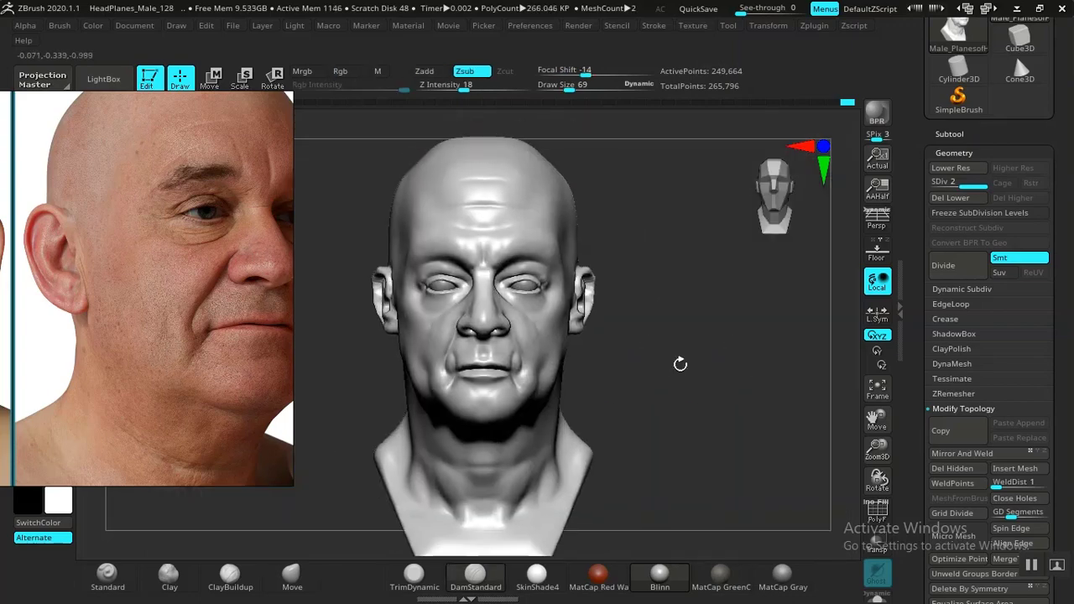
pyautogui.keyDown('ctrl'); pyautogui.moveTo(681, 364); pyautogui.dragTo(746, 450, button='right'); pyautogui.keyUp('ctrl')
pyautogui.keyDown('alt'); pyautogui.moveTo(761, 397); pyautogui.dragTo(784, 365, button='right'); pyautogui.keyUp('alt')
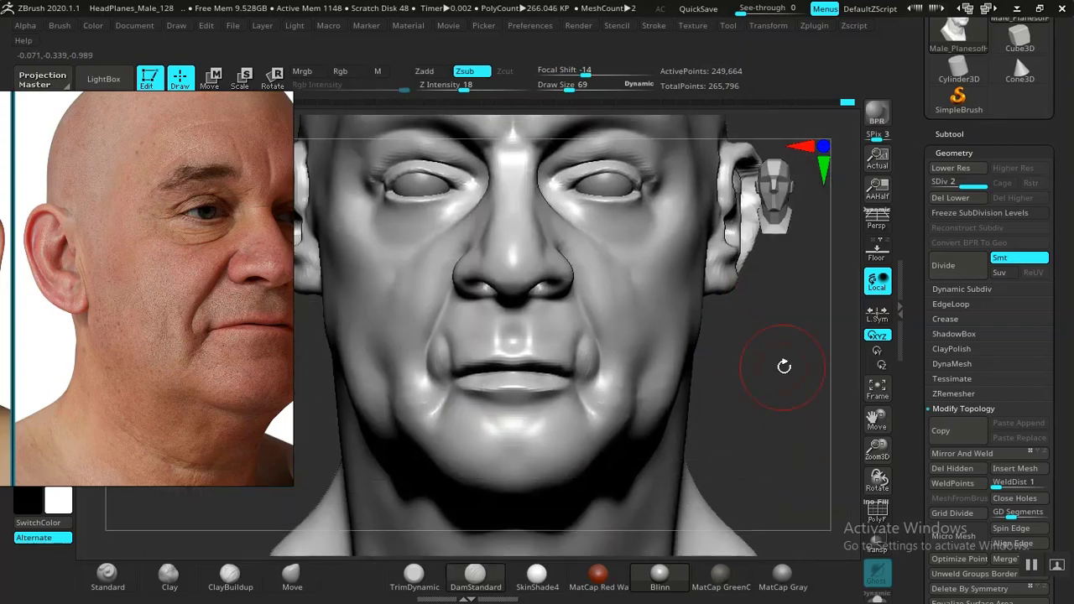
pyautogui.moveTo(784, 364)
pyautogui.mouseDown()
pyautogui.moveTo(762, 384)
pyautogui.moveTo(741, 383)
pyautogui.mouseUp()
pyautogui.moveTo(742, 383)
pyautogui.keyDown('alt'); pyautogui.mouseDown(button='right')
pyautogui.moveTo(765, 374)
pyautogui.moveTo(768, 437)
pyautogui.mouseUp(button='right'); pyautogui.keyUp('alt')
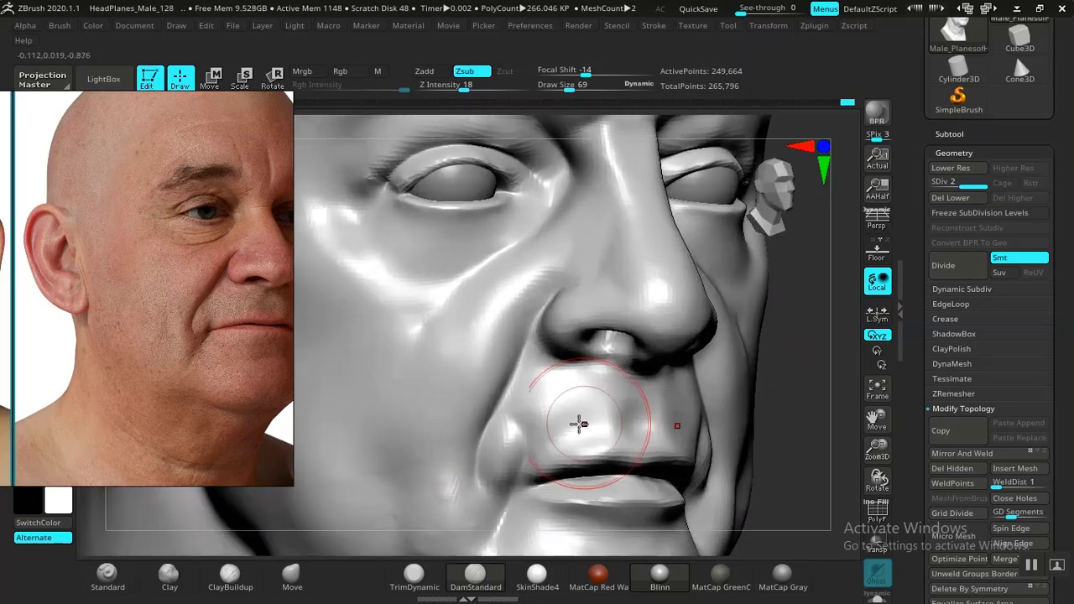
pyautogui.moveTo(518, 448)
pyautogui.keyDown('shift'); pyautogui.mouseDown()
pyautogui.moveTo(514, 441)
pyautogui.moveTo(540, 434)
pyautogui.moveTo(521, 465)
pyautogui.moveTo(527, 434)
pyautogui.mouseUp(); pyautogui.keyUp('shift')
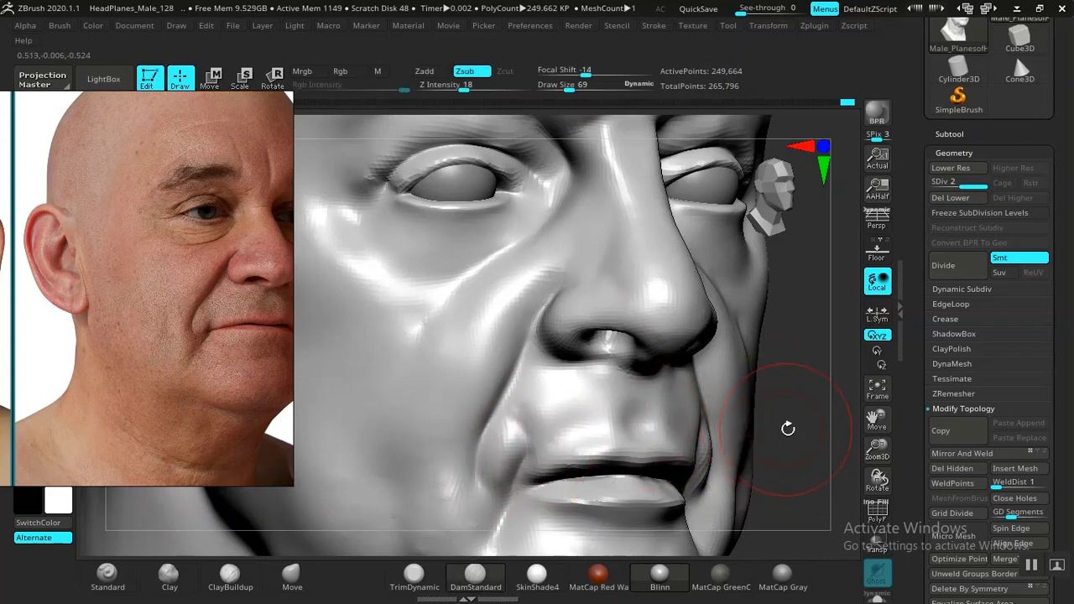
# Step: Deepen the line between the lips out to the mouth corners with DamStandard at Z Intensity 18 and draw size 69
pyautogui.keyDown('alt'); pyautogui.moveTo(784, 374); pyautogui.dragTo(733, 235); pyautogui.keyUp('alt')
pyautogui.keyDown('shift'); pyautogui.moveTo(782, 353); pyautogui.dragTo(697, 360); pyautogui.keyUp('shift')
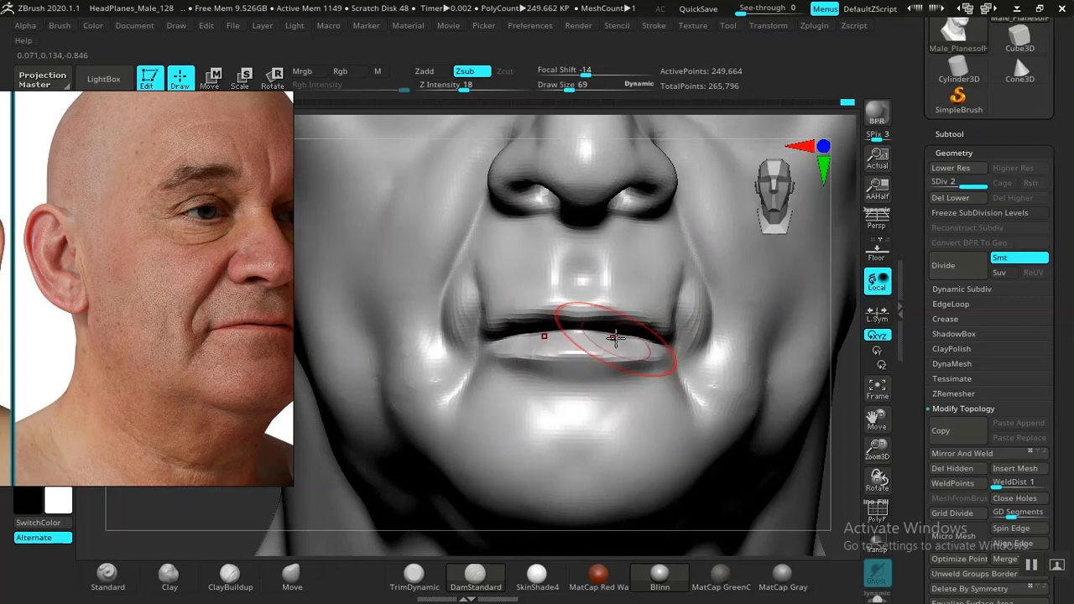
pyautogui.moveTo(619, 337); pyautogui.dragTo(615, 332)
pyautogui.moveTo(512, 337)
pyautogui.mouseDown()
pyautogui.moveTo(575, 324)
pyautogui.moveTo(669, 339)
pyautogui.mouseUp()
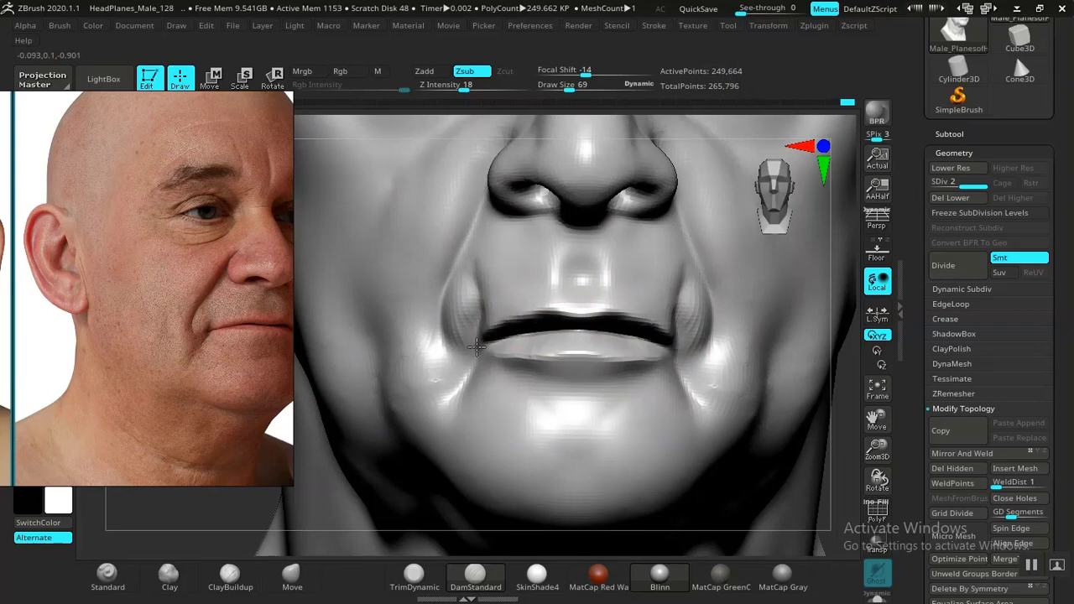
pyautogui.press('f')
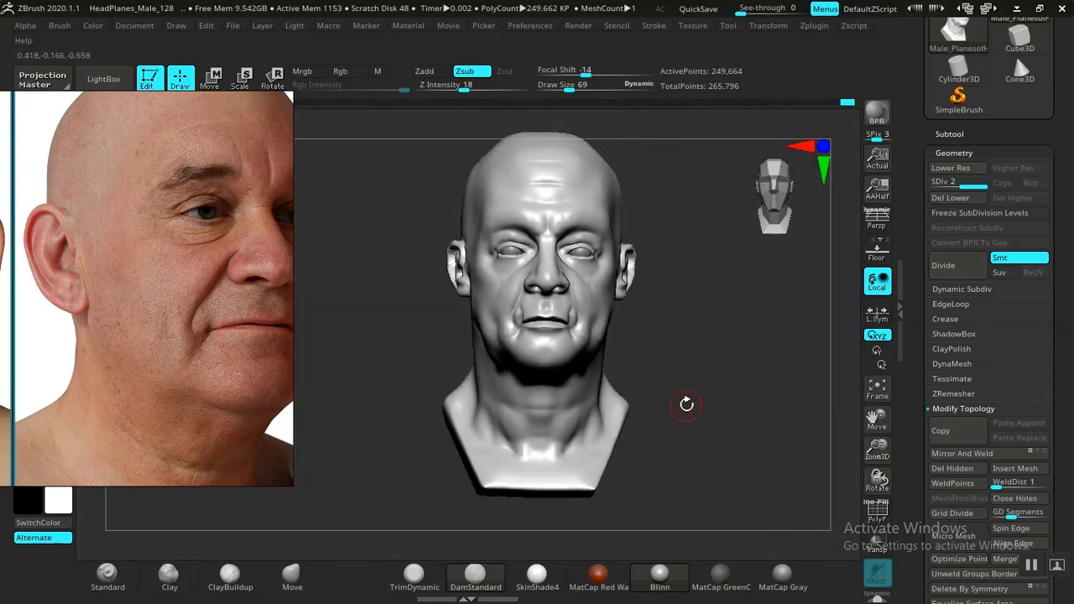
# Step: Shape the underside of the upper lip along the mouth opening with the Standard brush at Z Intensity 8
pyautogui.moveTo(687, 404)
pyautogui.mouseDown()
pyautogui.moveTo(691, 358)
pyautogui.moveTo(735, 336)
pyautogui.moveTo(778, 449)
pyautogui.moveTo(523, 360)
pyautogui.mouseUp()
pyautogui.click(230, 575)
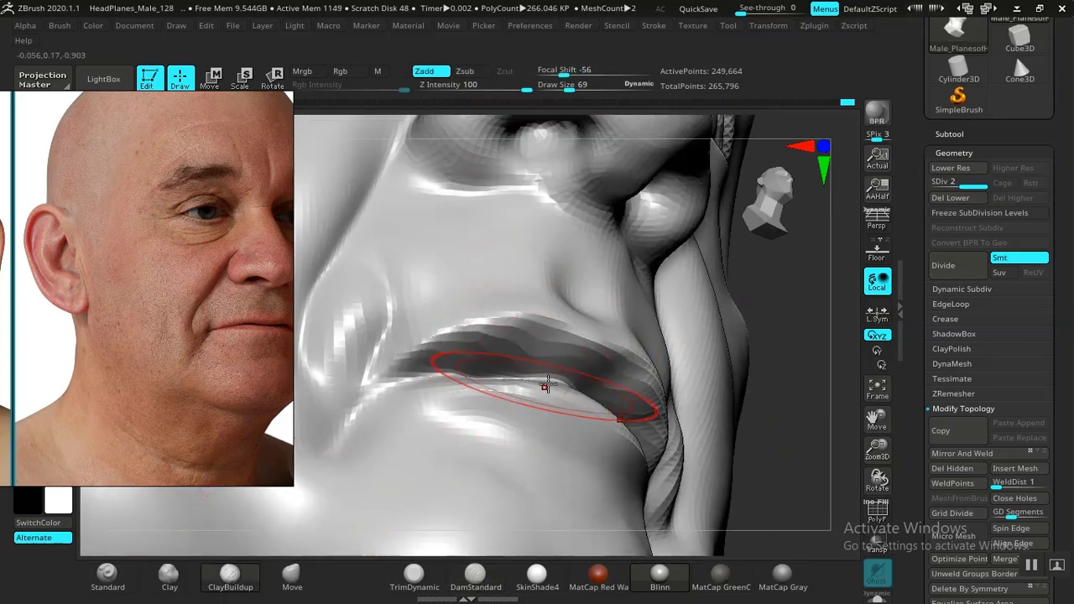
pyautogui.click(107, 575)
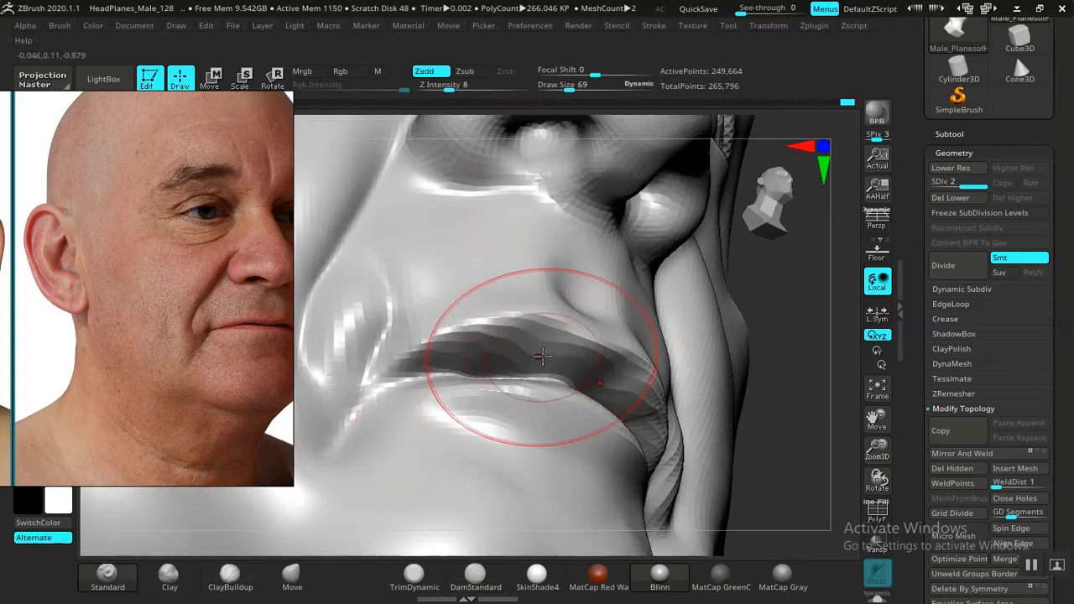
pyautogui.moveTo(542, 357)
pyautogui.mouseDown()
pyautogui.moveTo(466, 357)
pyautogui.moveTo(426, 372)
pyautogui.mouseUp()
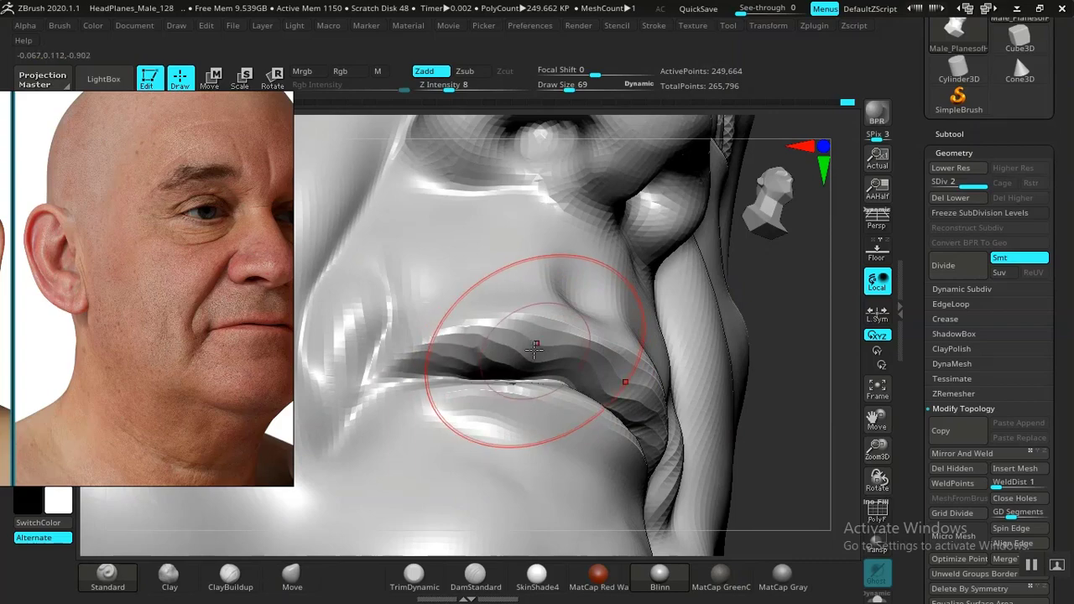
# Step: Check the face from the front, and smooth the rear of the cheek along the jaw below the ear
pyautogui.keyDown('alt'); pyautogui.moveTo(784, 434); pyautogui.dragTo(729, 384); pyautogui.keyUp('alt')
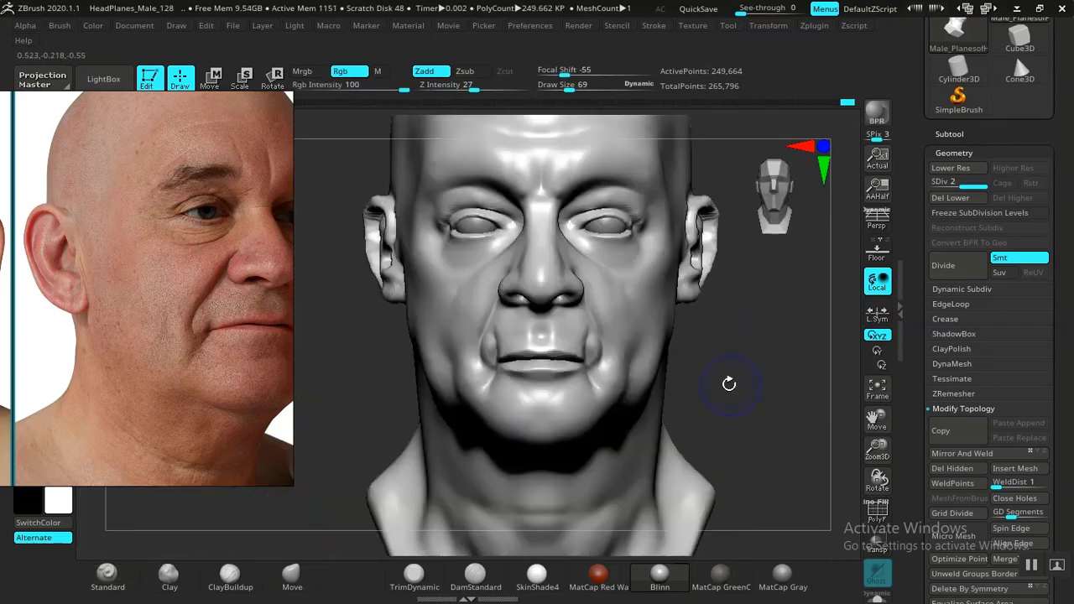
pyautogui.moveTo(705, 427)
pyautogui.keyDown('alt'); pyautogui.mouseDown()
pyautogui.moveTo(686, 434)
pyautogui.moveTo(693, 442)
pyautogui.moveTo(724, 393)
pyautogui.moveTo(752, 514)
pyautogui.mouseUp(); pyautogui.keyUp('alt')
pyautogui.keyDown('alt'); pyautogui.moveTo(789, 370); pyautogui.dragTo(769, 470); pyautogui.keyUp('alt')
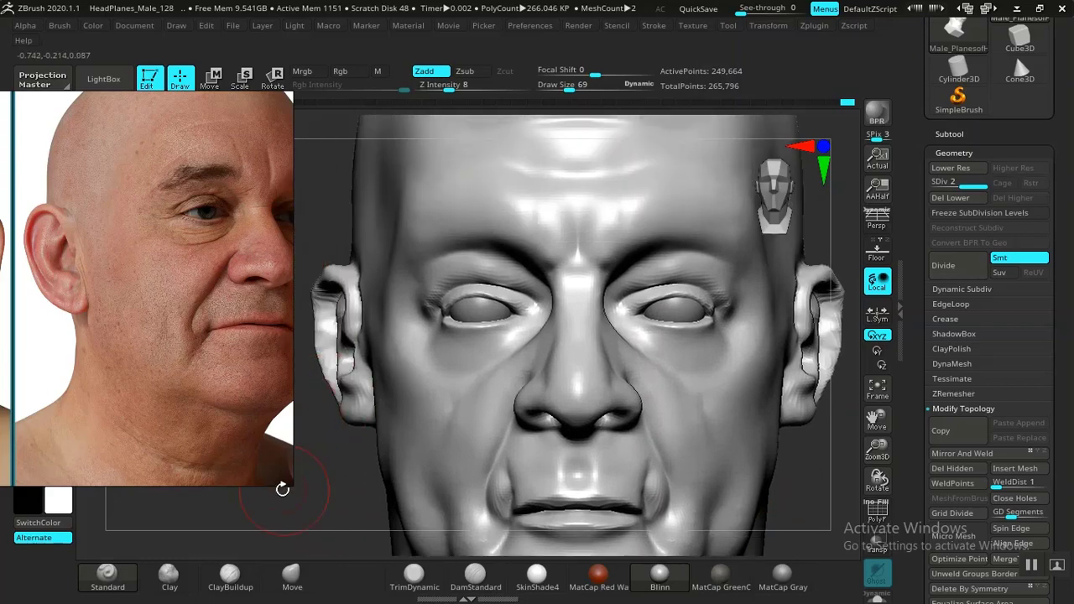
pyautogui.keyDown('alt'); pyautogui.moveTo(285, 532); pyautogui.dragTo(472, 456); pyautogui.keyUp('alt')
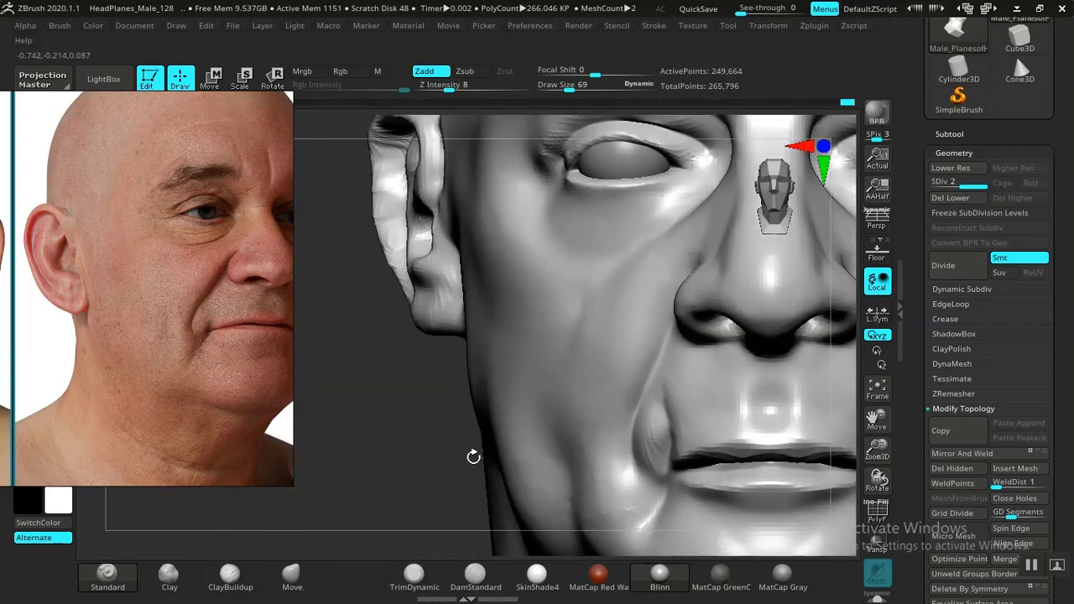
pyautogui.moveTo(323, 415); pyautogui.dragTo(393, 401)
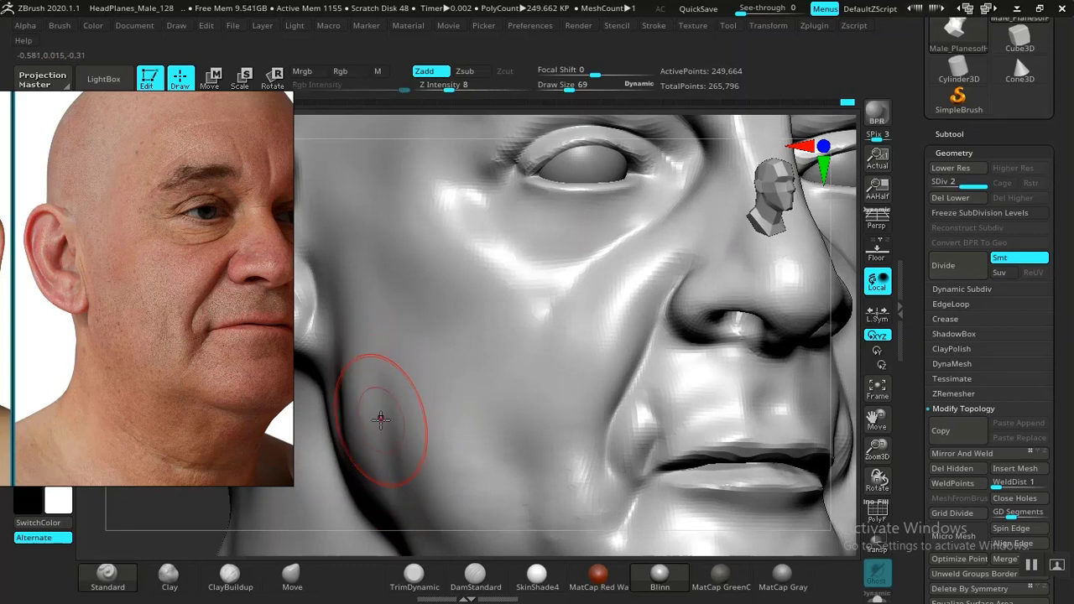
pyautogui.keyDown('shift'); pyautogui.moveTo(384, 459); pyautogui.dragTo(381, 362); pyautogui.keyUp('shift')
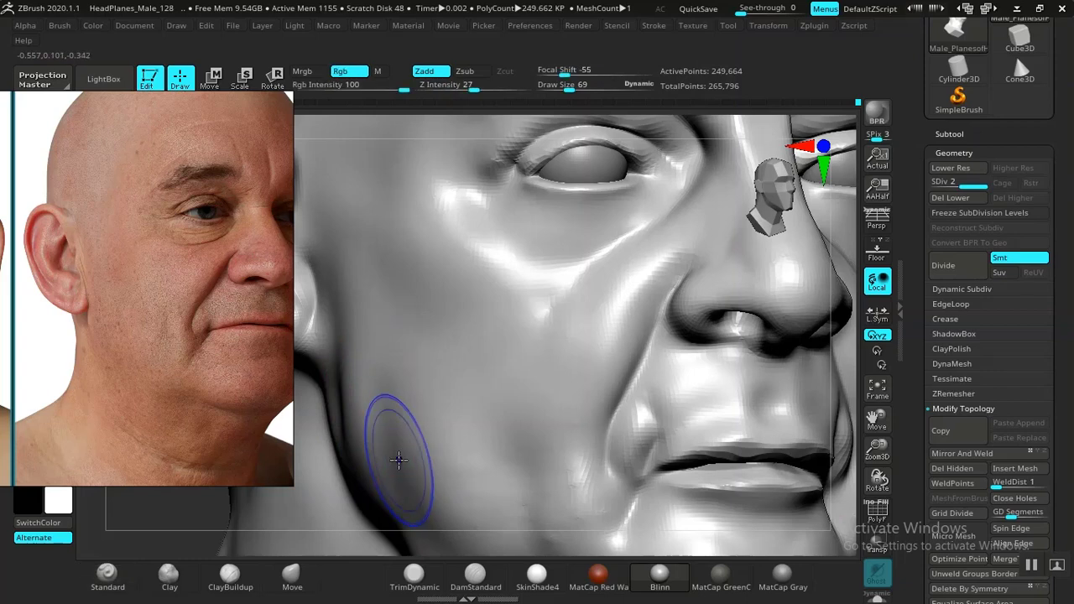
# Step: Drop to SDiv 1 and sculpt the rear jaw below the ear with the Standard brush at Z Intensity 8 and draw size 65
pyautogui.hotkey('shift', 'd')
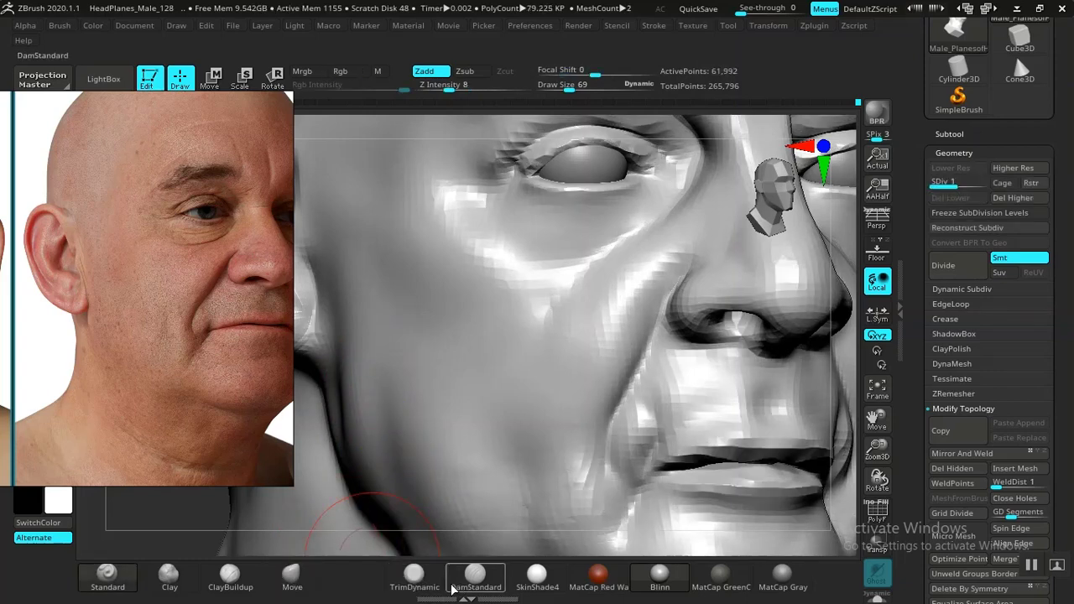
pyautogui.click(109, 580)
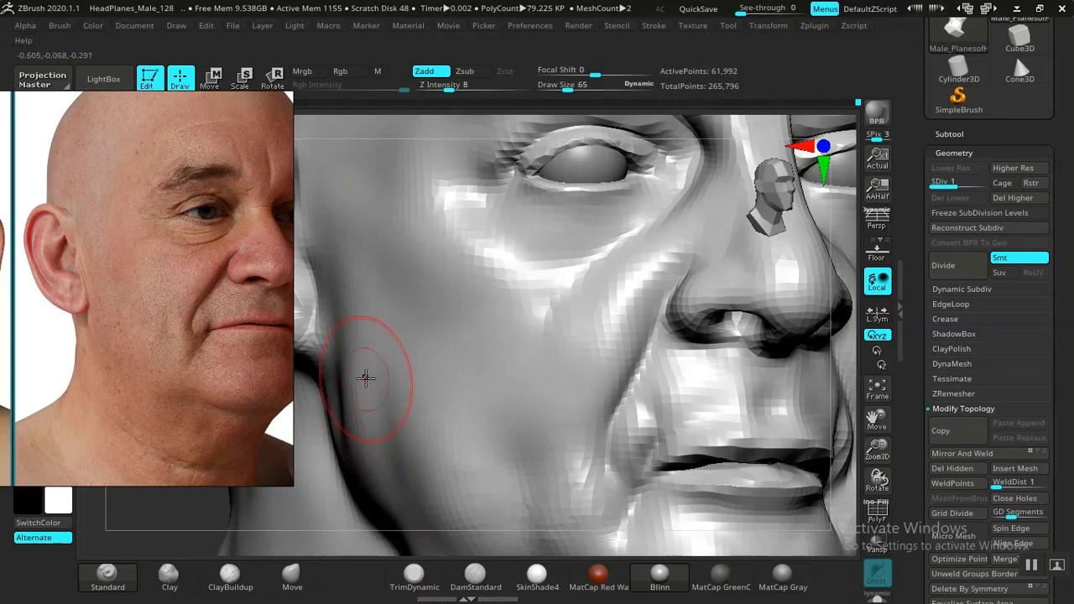
pyautogui.press('ctrl')
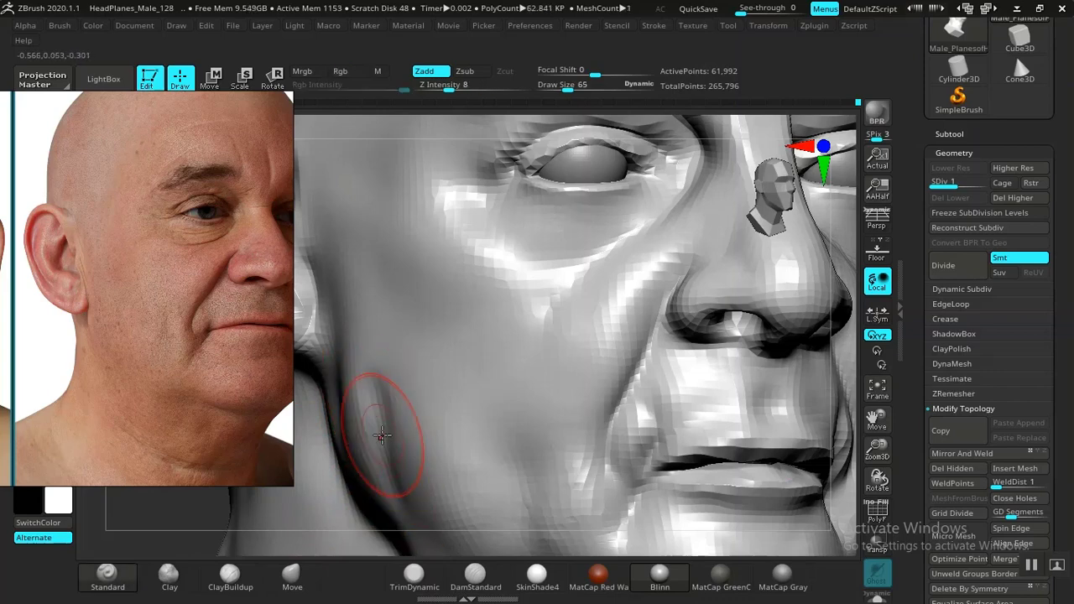
pyautogui.press('f')
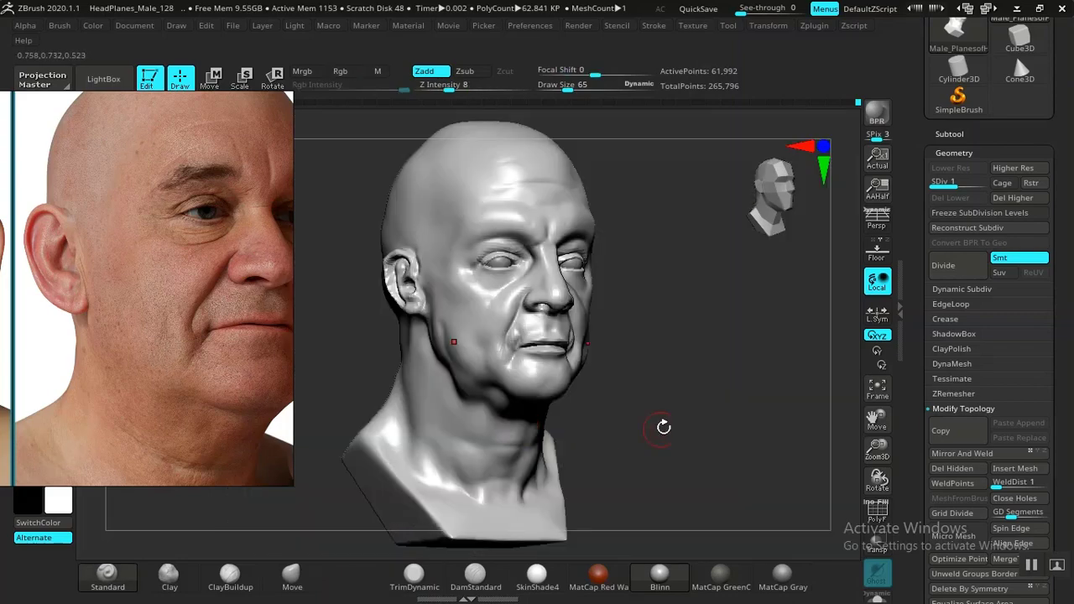
# Step: Smooth the jaw edge from below the ear toward the chin on the opposite side of the face
pyautogui.keyDown('shift'); pyautogui.moveTo(663, 428); pyautogui.dragTo(664, 470); pyautogui.keyUp('shift')
pyautogui.moveTo(697, 417); pyautogui.dragTo(690, 537)
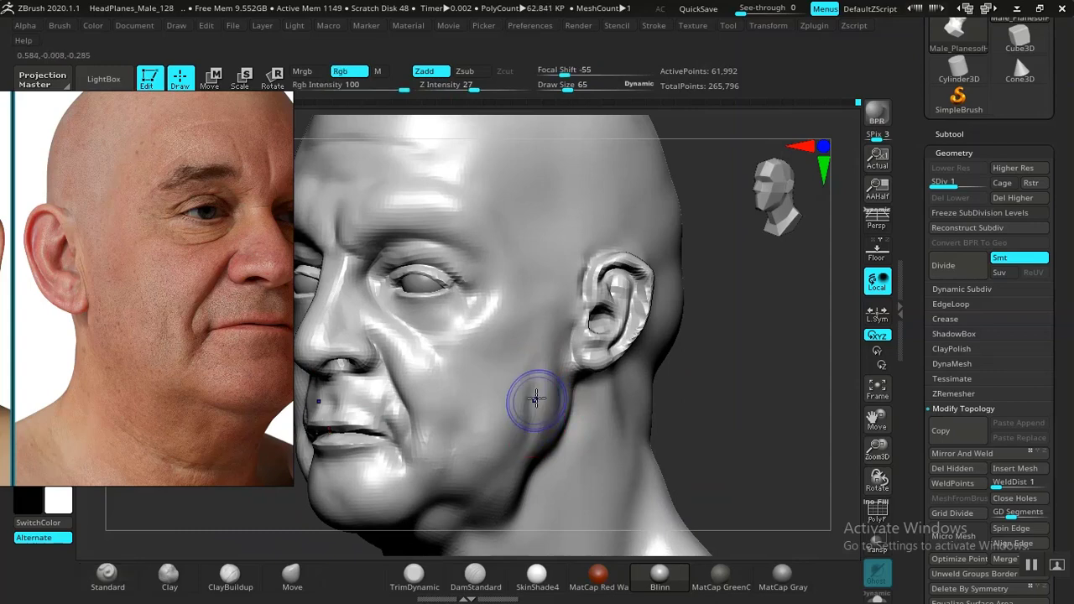
pyautogui.keyDown('shift'); pyautogui.moveTo(535, 370); pyautogui.dragTo(497, 479); pyautogui.keyUp('shift')
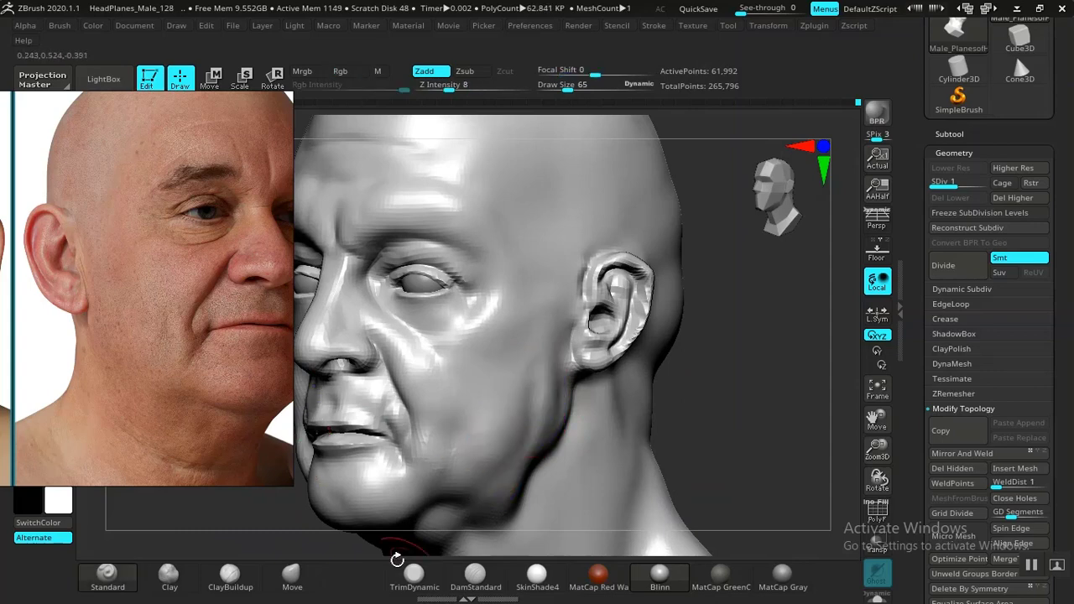
# Step: Return the head to SDiv 2 and smooth the creases at the outer corner of the eye
pyautogui.click(242, 572)
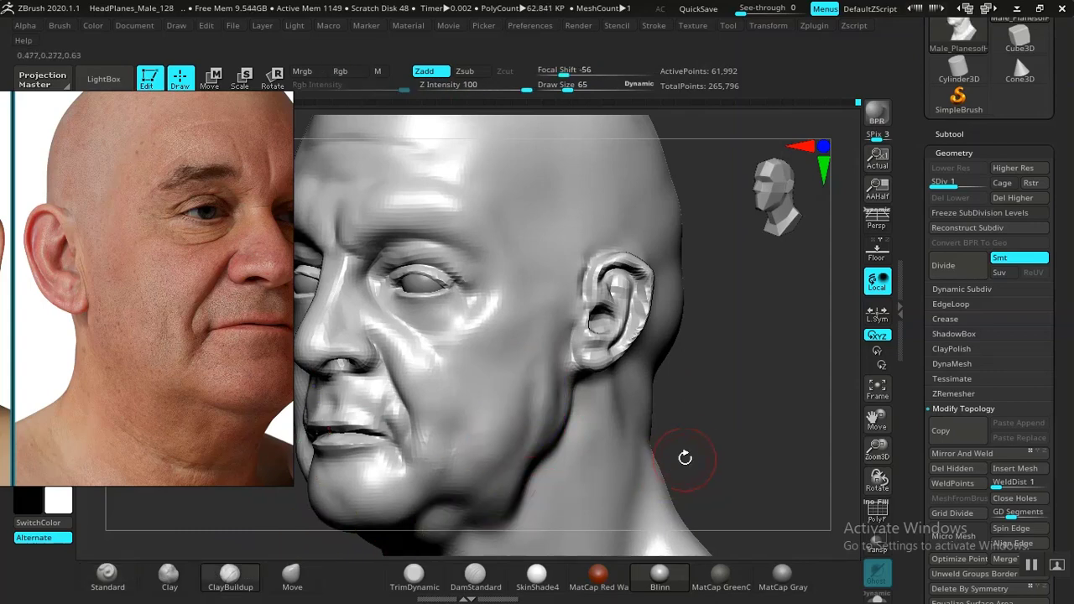
pyautogui.moveTo(685, 456)
pyautogui.mouseDown()
pyautogui.moveTo(708, 450)
pyautogui.moveTo(652, 463)
pyautogui.moveTo(763, 448)
pyautogui.moveTo(739, 453)
pyautogui.mouseUp()
pyautogui.click(477, 571)
pyautogui.moveTo(336, 525); pyautogui.dragTo(575, 462)
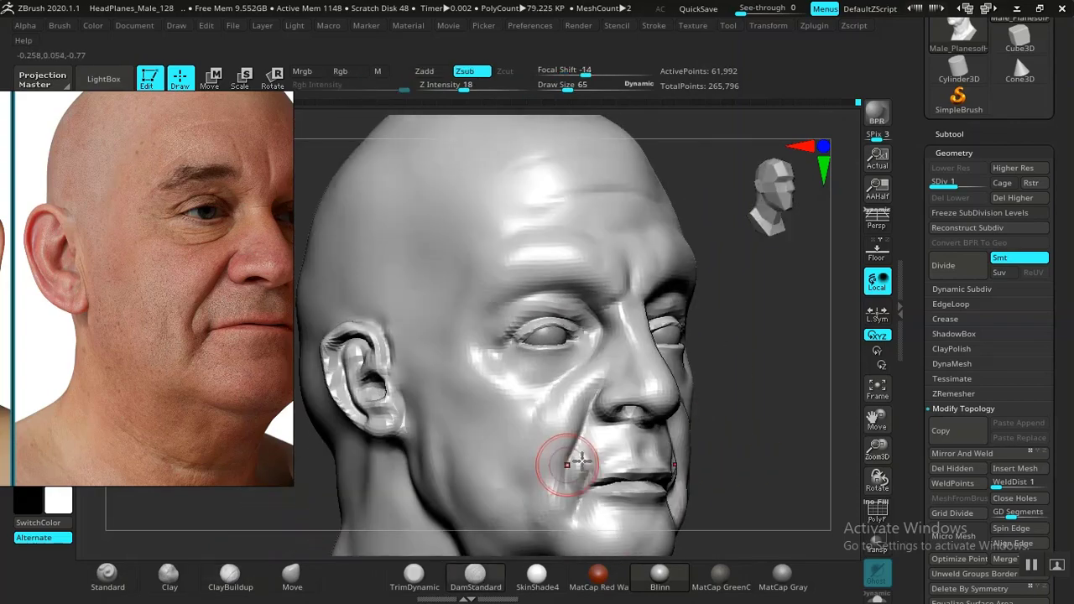
pyautogui.moveTo(739, 386)
pyautogui.keyDown('alt'); pyautogui.mouseDown()
pyautogui.moveTo(720, 451)
pyautogui.moveTo(766, 502)
pyautogui.moveTo(823, 456)
pyautogui.moveTo(976, 530)
pyautogui.mouseUp(); pyautogui.keyUp('alt')
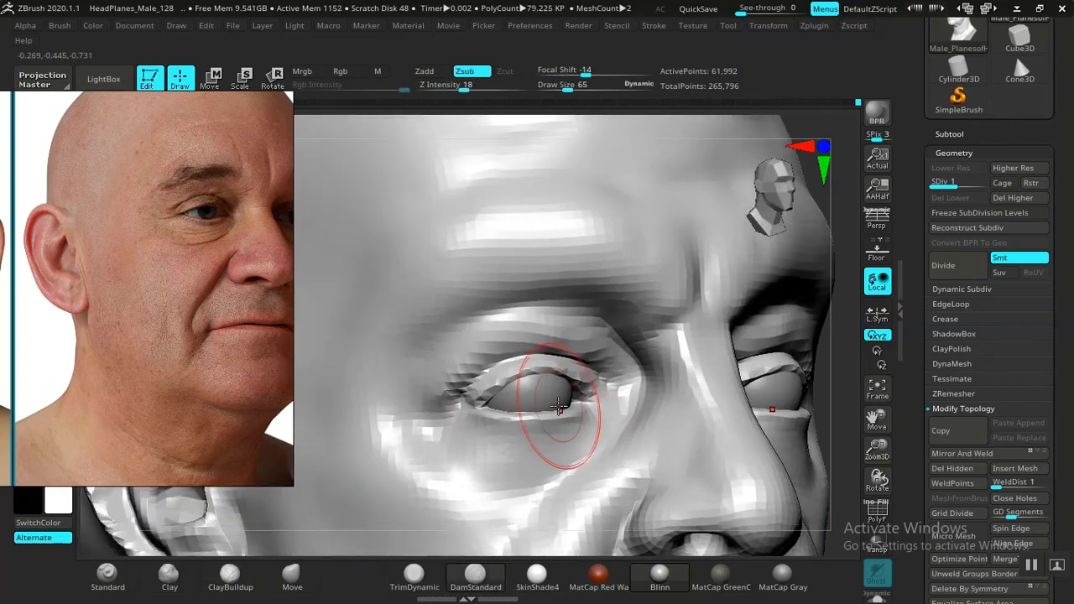
pyautogui.press('d')
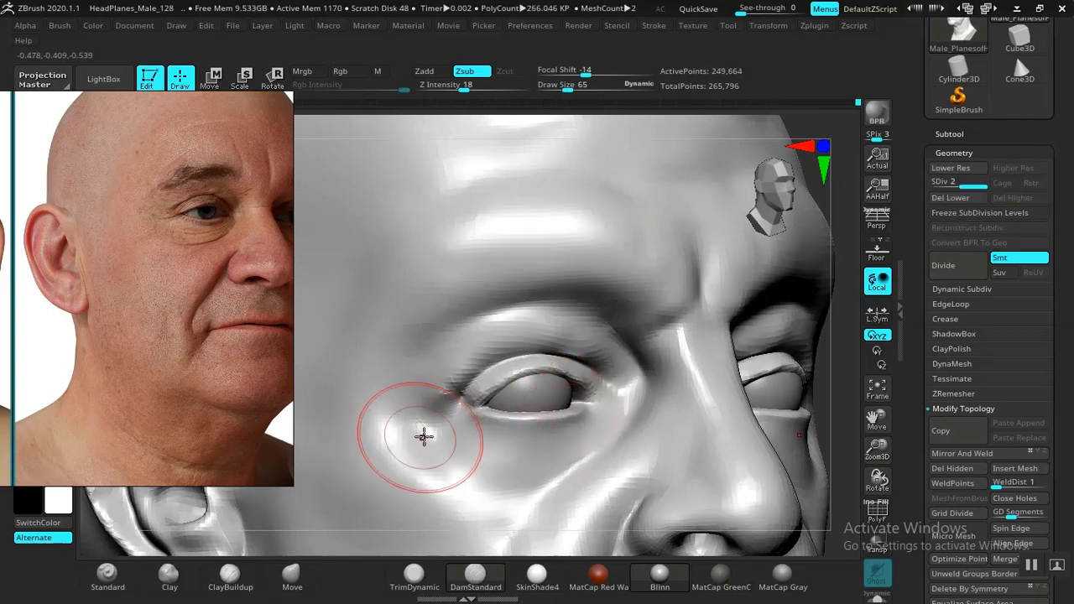
pyautogui.keyDown('shift'); pyautogui.moveTo(452, 389); pyautogui.dragTo(447, 384); pyautogui.keyUp('shift')
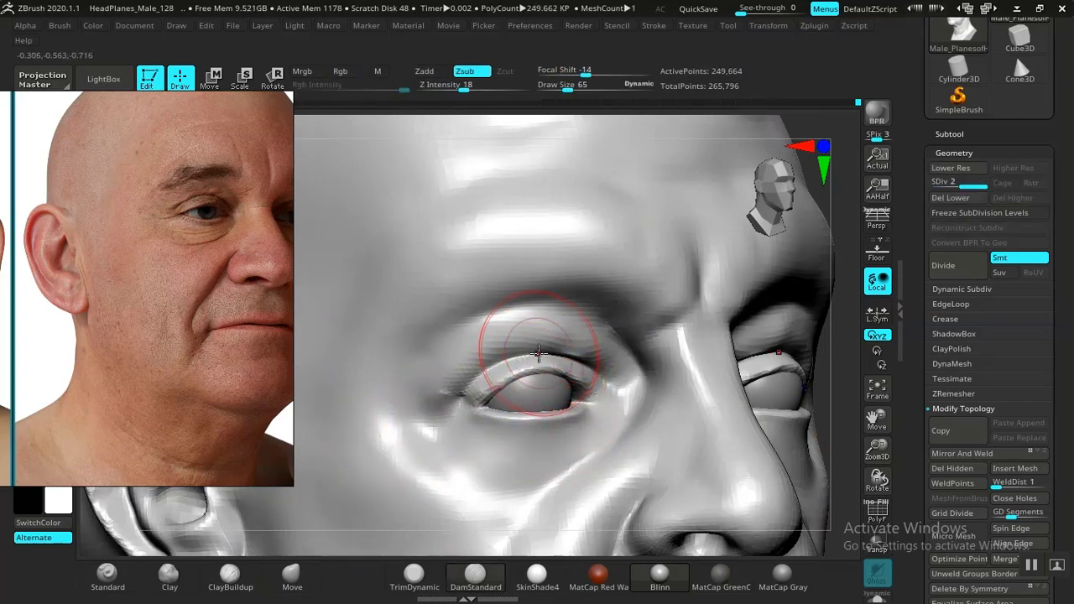
# Step: Build up the skin fold above the upper eyelid crease with the Standard brush at Z Intensity 8 and draw size 65
pyautogui.click(168, 575)
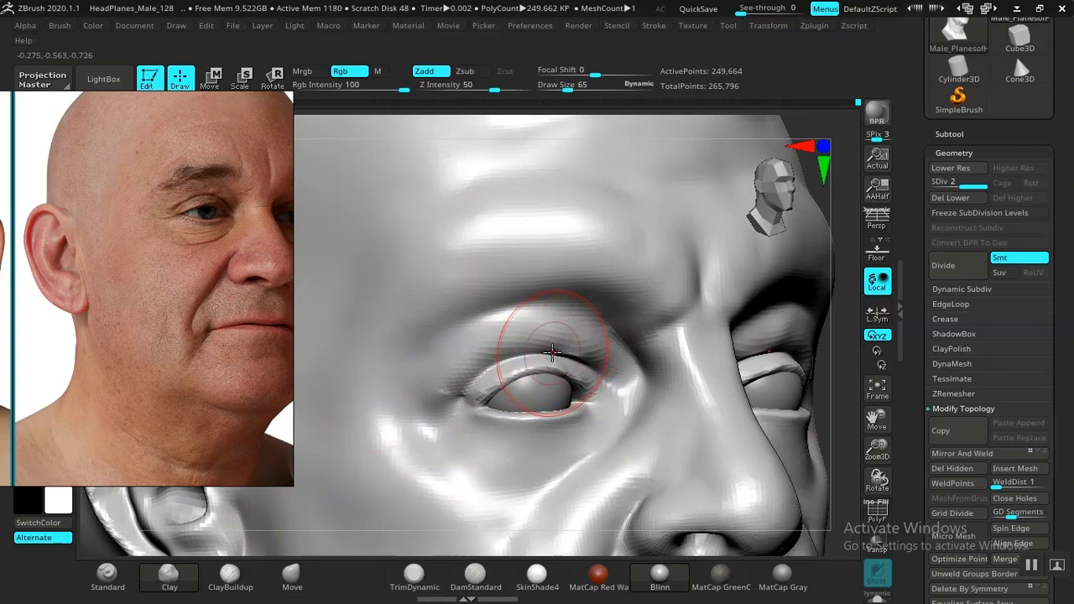
pyautogui.press('ctrl')
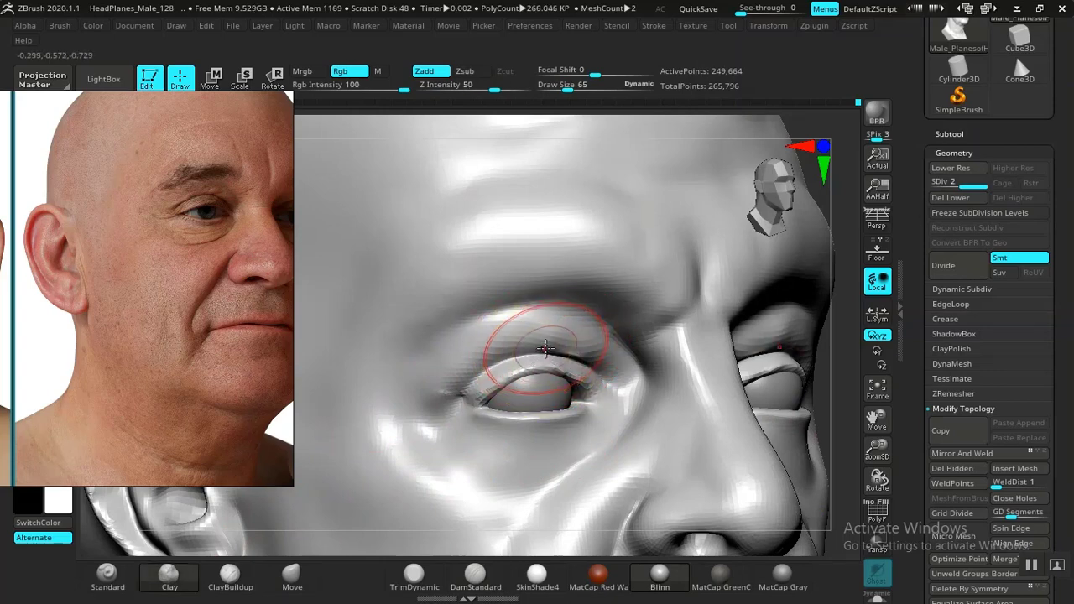
pyautogui.click(130, 578)
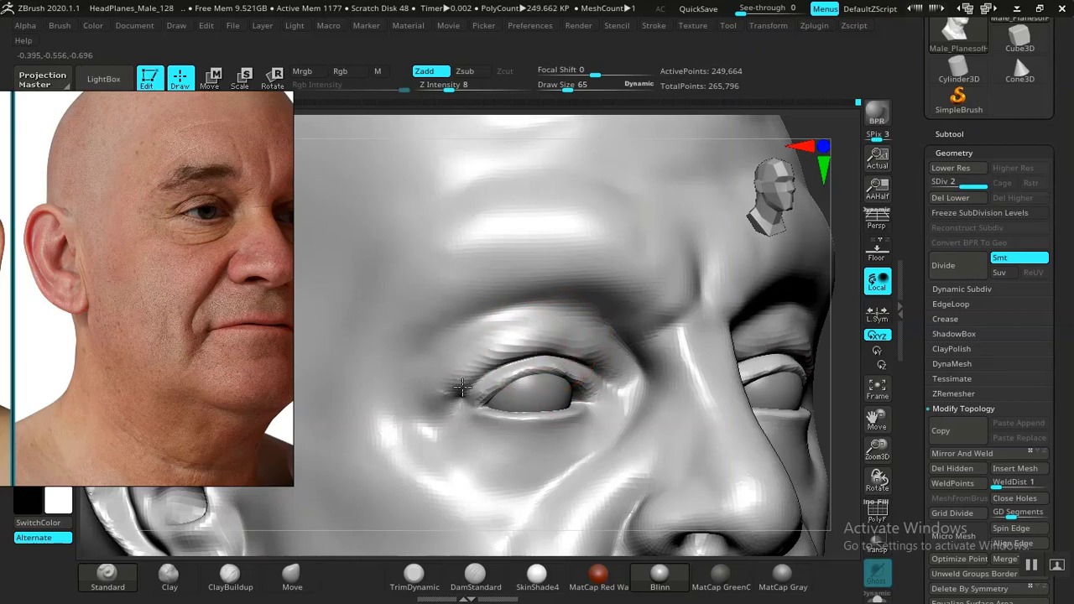
pyautogui.moveTo(578, 356); pyautogui.dragTo(601, 367)
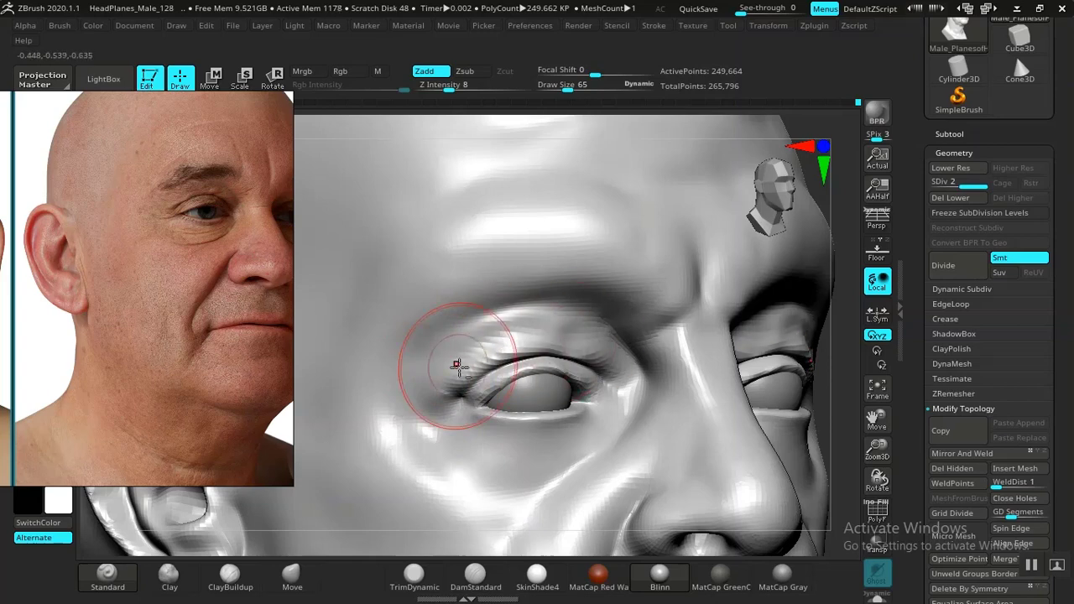
# Step: Build up the side of the nose tip with the Clay brush at Z Intensity 50 and smooth the added volume
pyautogui.keyDown('alt'); pyautogui.moveTo(829, 364); pyautogui.dragTo(755, 495); pyautogui.keyUp('alt')
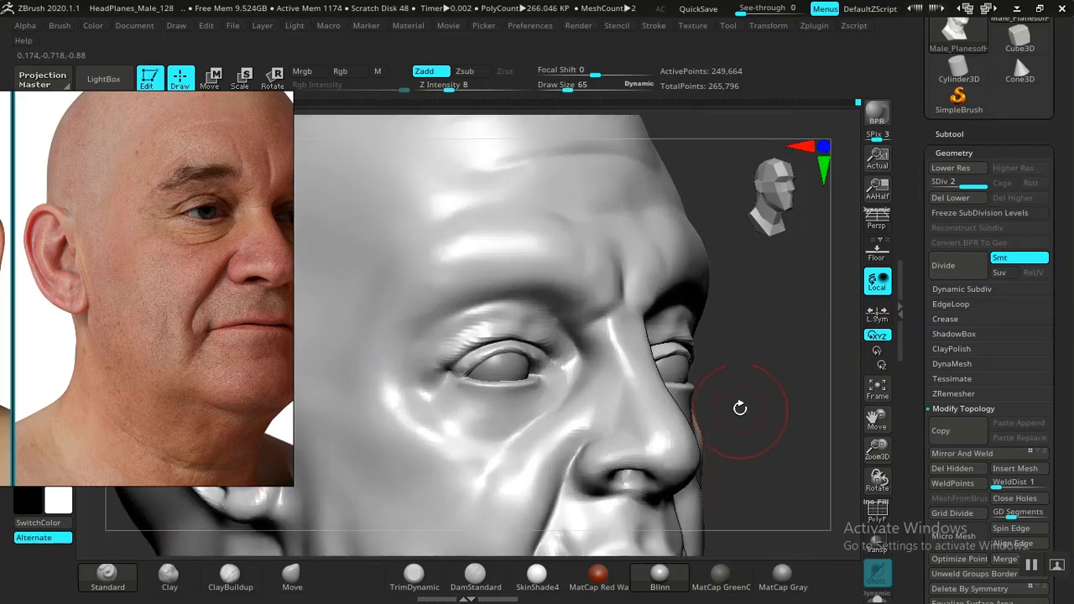
pyautogui.keyDown('alt'); pyautogui.moveTo(767, 412); pyautogui.dragTo(769, 414); pyautogui.keyUp('alt')
pyautogui.moveTo(775, 377)
pyautogui.keyDown('alt'); pyautogui.mouseDown()
pyautogui.moveTo(795, 384)
pyautogui.moveTo(658, 306)
pyautogui.mouseUp(); pyautogui.keyUp('alt')
pyautogui.moveTo(754, 363)
pyautogui.mouseDown()
pyautogui.moveTo(736, 394)
pyautogui.moveTo(686, 381)
pyautogui.mouseUp()
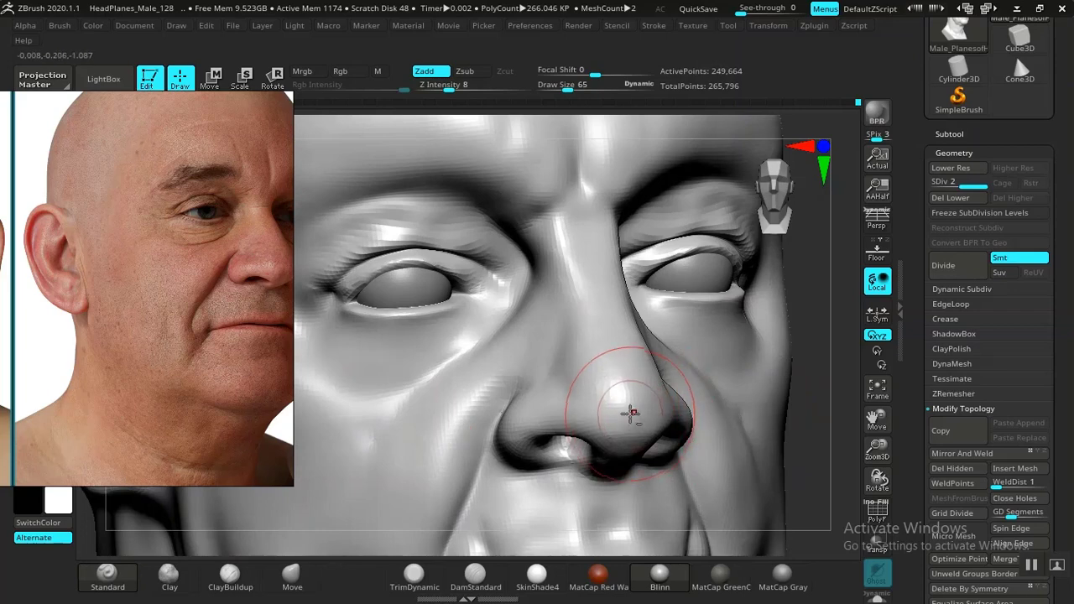
pyautogui.click(475, 578)
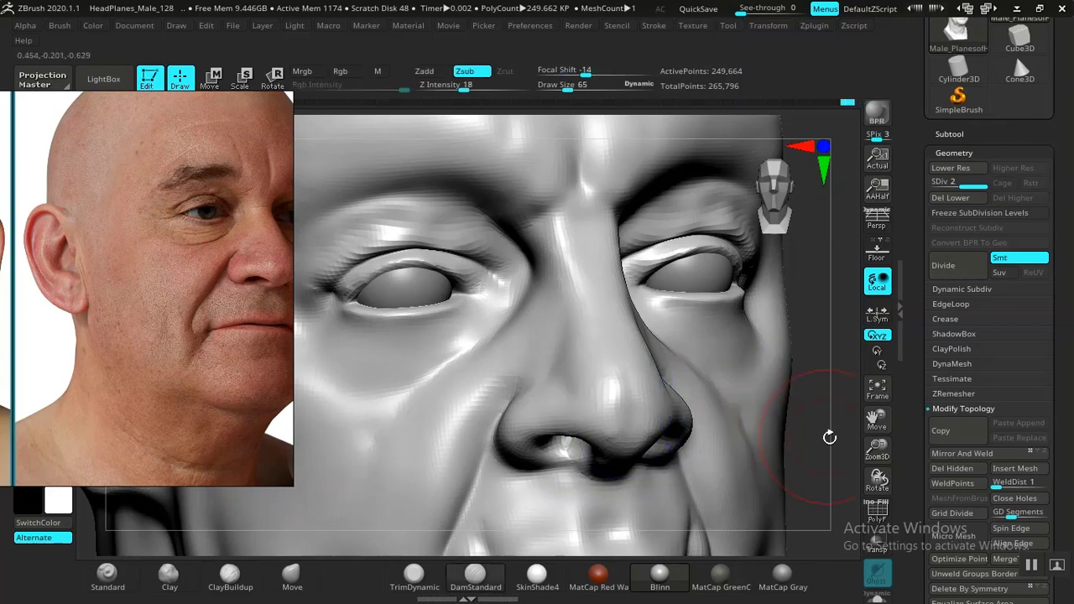
pyautogui.moveTo(827, 441)
pyautogui.mouseDown()
pyautogui.moveTo(579, 436)
pyautogui.moveTo(673, 500)
pyautogui.mouseUp()
pyautogui.click(170, 577)
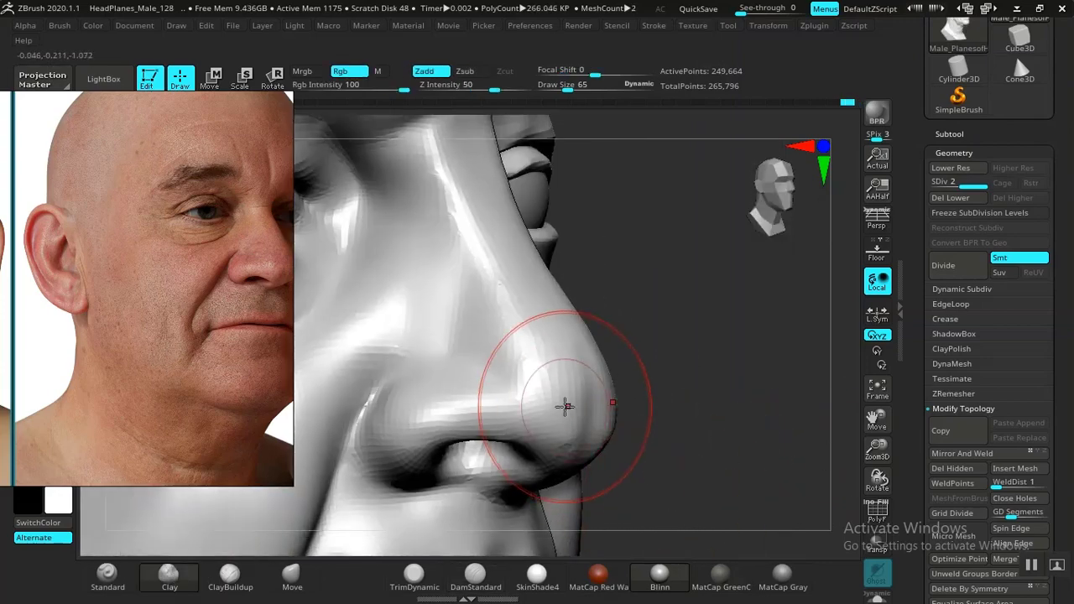
pyautogui.moveTo(581, 434)
pyautogui.mouseDown()
pyautogui.moveTo(571, 434)
pyautogui.moveTo(574, 421)
pyautogui.mouseUp()
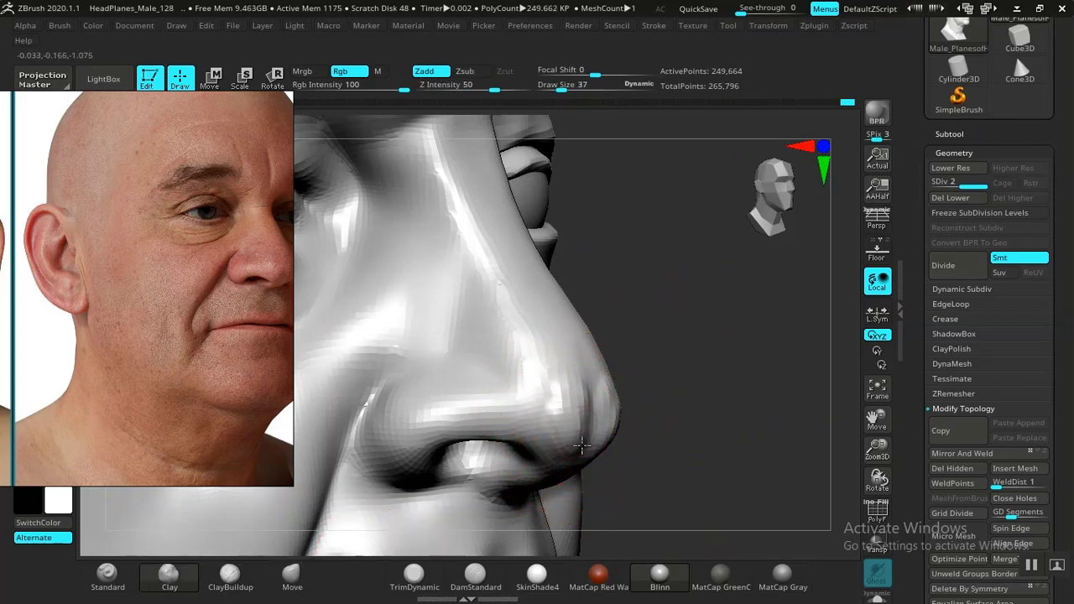
pyautogui.moveTo(580, 430)
pyautogui.keyDown('shift'); pyautogui.mouseDown()
pyautogui.moveTo(556, 415)
pyautogui.moveTo(585, 426)
pyautogui.moveTo(618, 381)
pyautogui.moveTo(700, 425)
pyautogui.moveTo(791, 431)
pyautogui.moveTo(739, 403)
pyautogui.moveTo(717, 422)
pyautogui.moveTo(808, 328)
pyautogui.moveTo(821, 400)
pyautogui.moveTo(834, 377)
pyautogui.moveTo(511, 425)
pyautogui.mouseUp(); pyautogui.keyUp('shift')
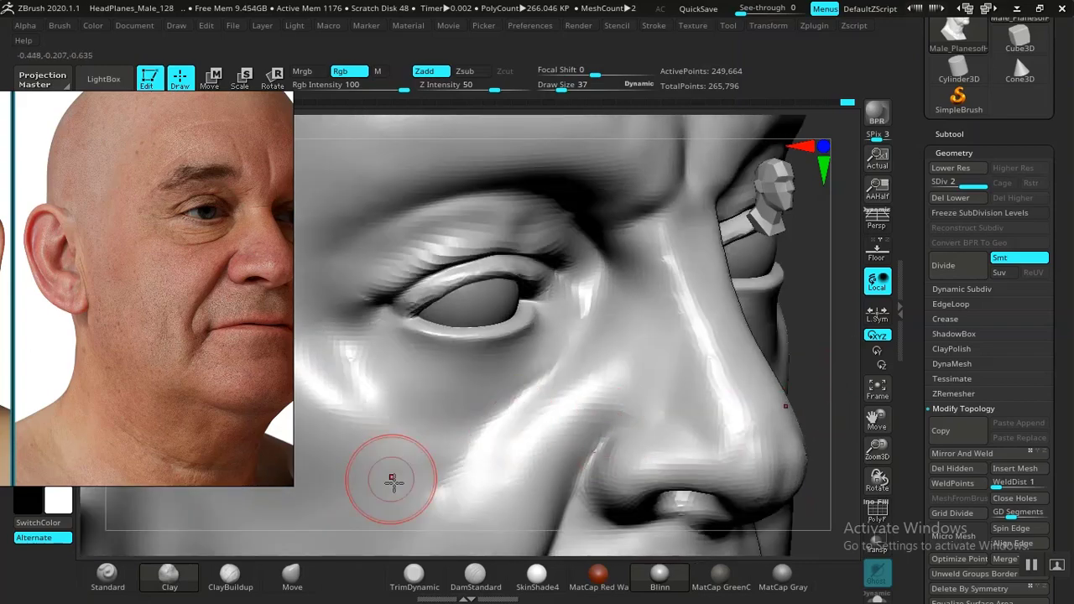
# Step: Carve the lower edge of the eye bag with DamStandard at Z Intensity 18 and draw size 37, and soften the crease
pyautogui.click(473, 577)
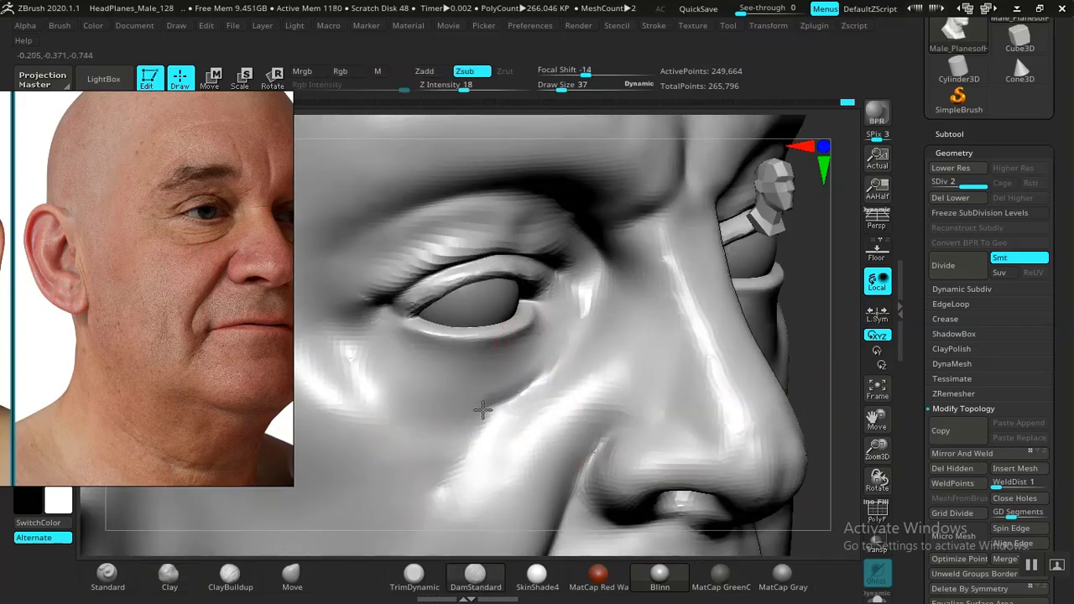
pyautogui.moveTo(483, 410); pyautogui.dragTo(353, 388)
pyautogui.moveTo(401, 415)
pyautogui.keyDown('shift'); pyautogui.mouseDown()
pyautogui.moveTo(381, 393)
pyautogui.moveTo(494, 392)
pyautogui.mouseUp(); pyautogui.keyUp('shift')
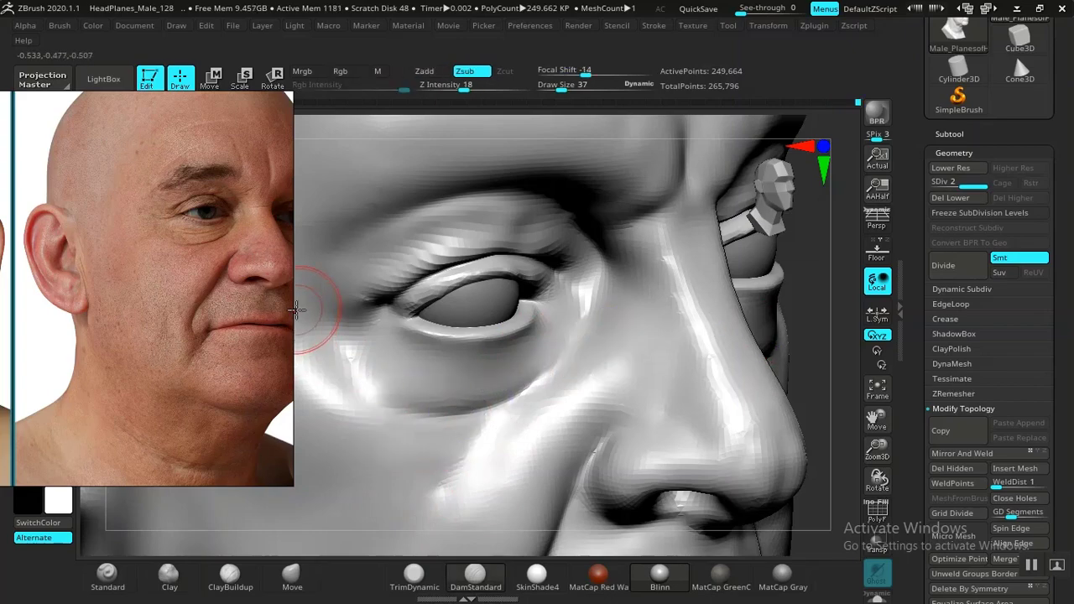
# Step: Zoom the reference photo in on the eye and carve matching wrinkles across the eye bag with DamStandard
pyautogui.scroll(6, 266, 299)
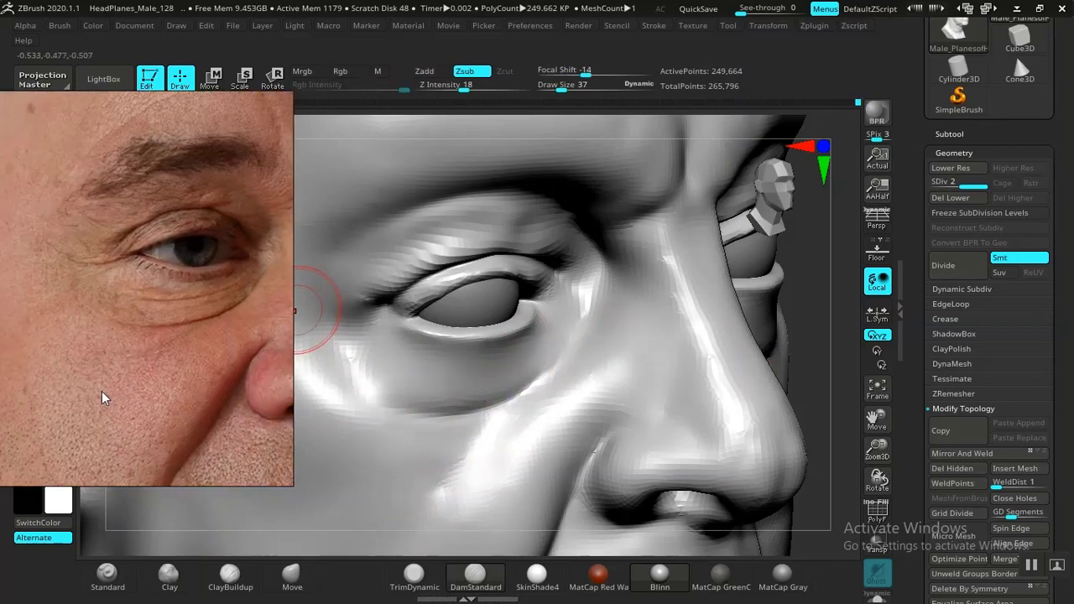
pyautogui.moveTo(181, 231)
pyautogui.mouseDown(button='middle')
pyautogui.moveTo(128, 328)
pyautogui.moveTo(126, 299)
pyautogui.mouseUp(button='middle')
pyautogui.scroll(-2, 128, 327)
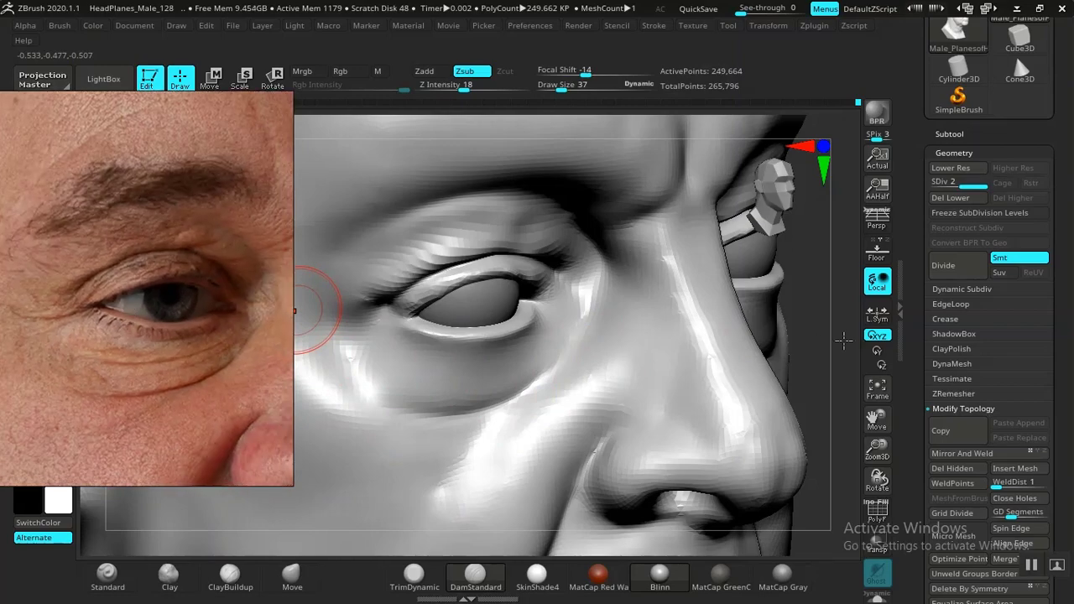
pyautogui.moveTo(844, 341)
pyautogui.mouseDown()
pyautogui.moveTo(804, 356)
pyautogui.moveTo(844, 340)
pyautogui.moveTo(810, 374)
pyautogui.mouseUp()
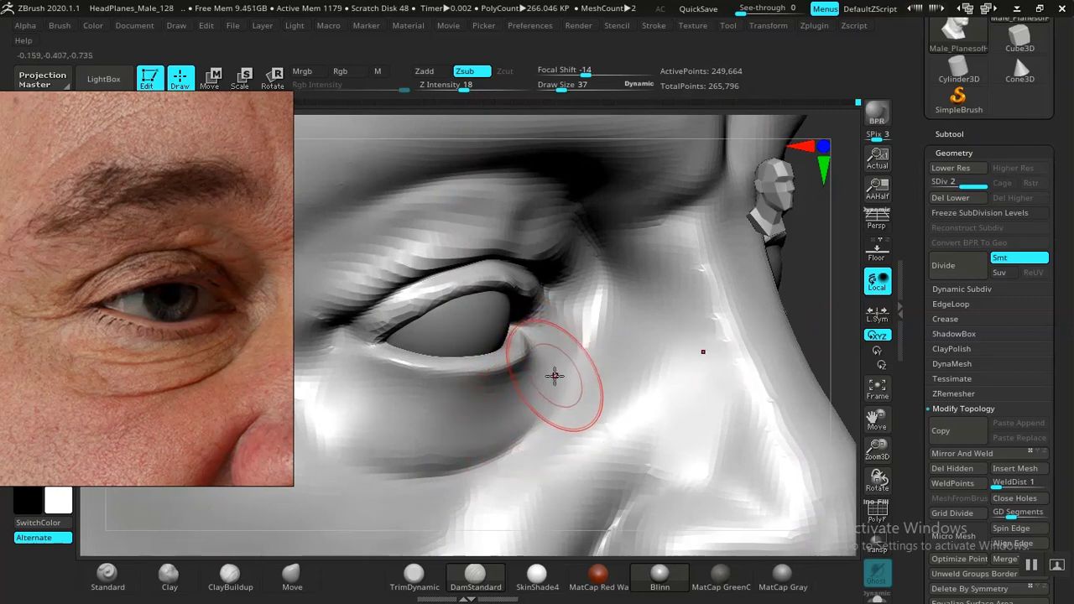
pyautogui.moveTo(554, 375)
pyautogui.mouseDown()
pyautogui.moveTo(508, 403)
pyautogui.moveTo(432, 422)
pyautogui.moveTo(317, 422)
pyautogui.mouseUp()
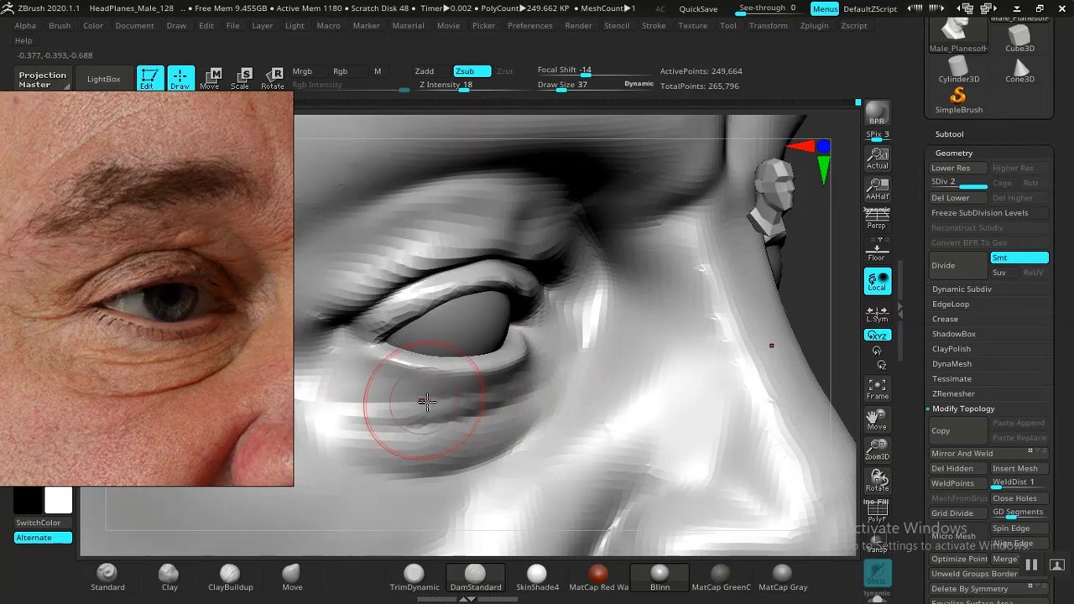
# Step: Carve fine creases at the inner and outer corners of the eye with DamStandard at draw size 37
pyautogui.moveTo(789, 352)
pyautogui.mouseDown()
pyautogui.moveTo(761, 330)
pyautogui.moveTo(825, 283)
pyautogui.moveTo(804, 373)
pyautogui.mouseUp()
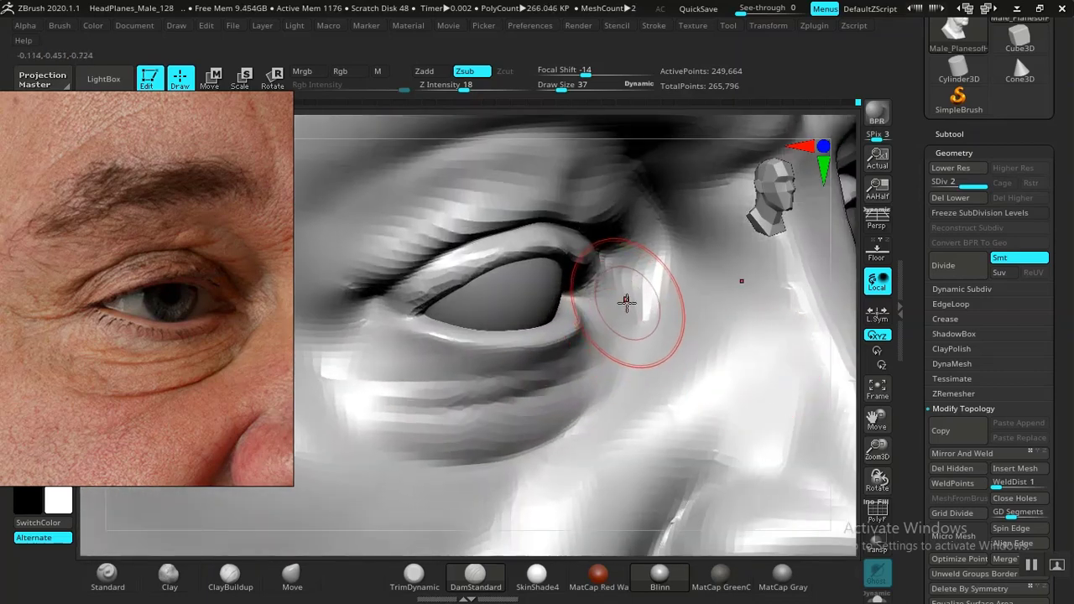
pyautogui.moveTo(626, 302); pyautogui.dragTo(619, 332)
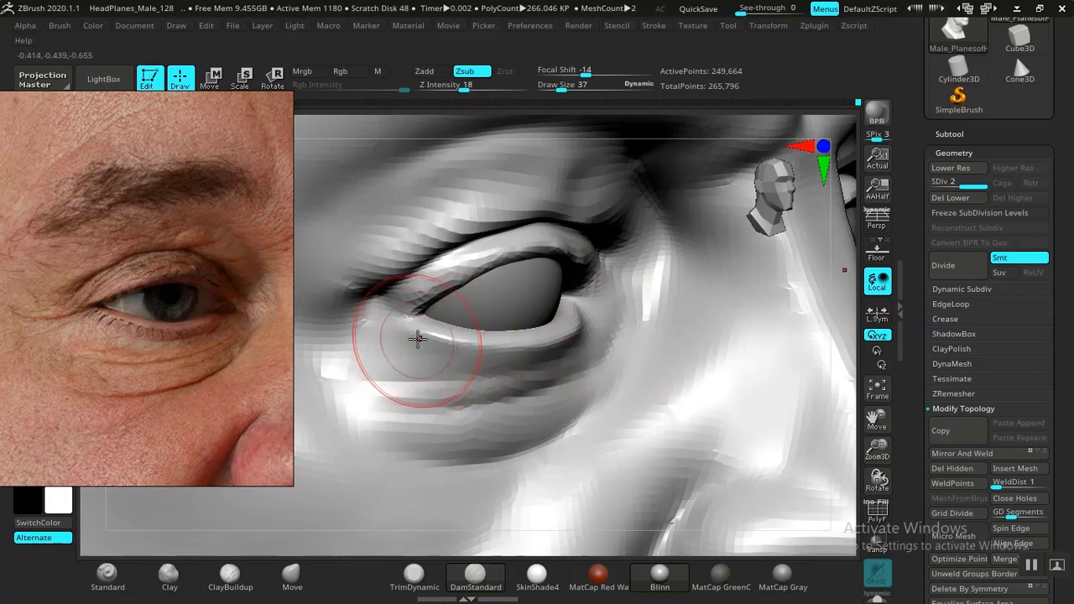
pyautogui.moveTo(420, 295); pyautogui.dragTo(403, 309)
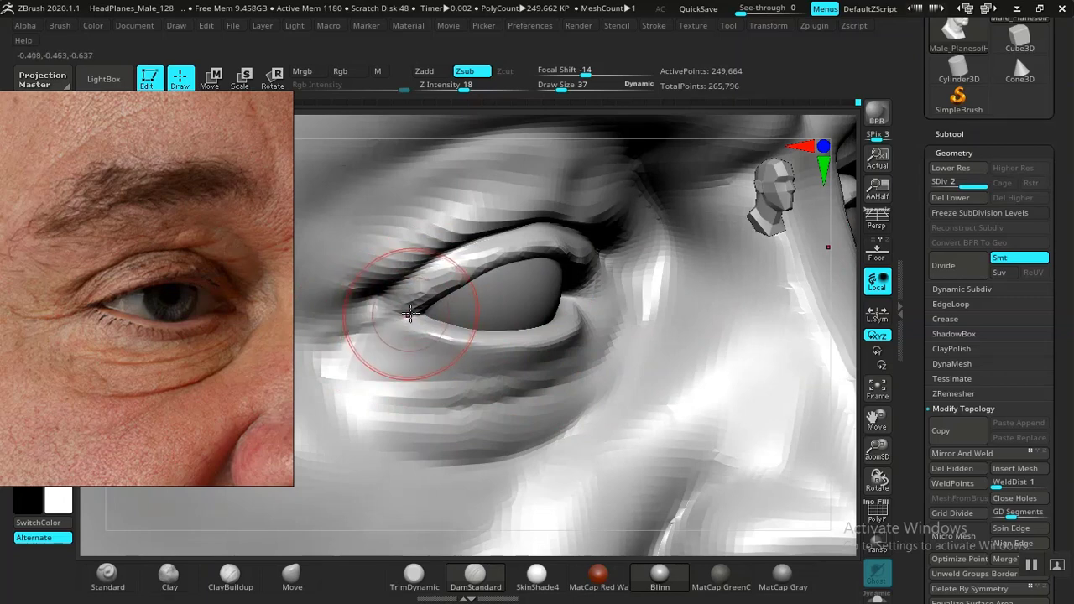
# Step: Deepen the outer eye corner crease and cut folds into the inner upper eyelid with DamStandard, undoing the last two strokes
pyautogui.click(107, 575)
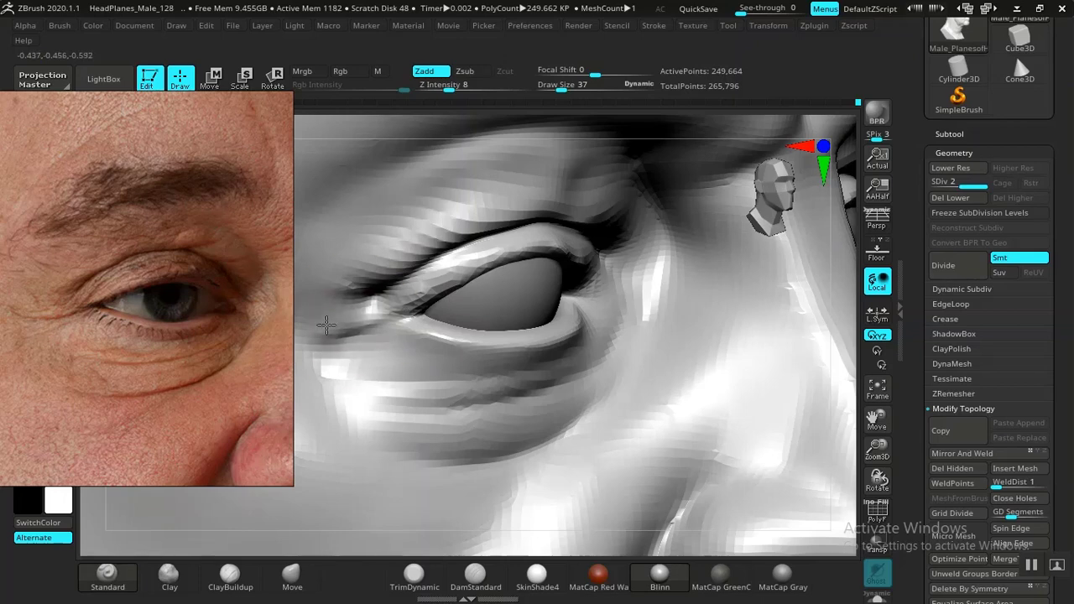
pyautogui.click(475, 575)
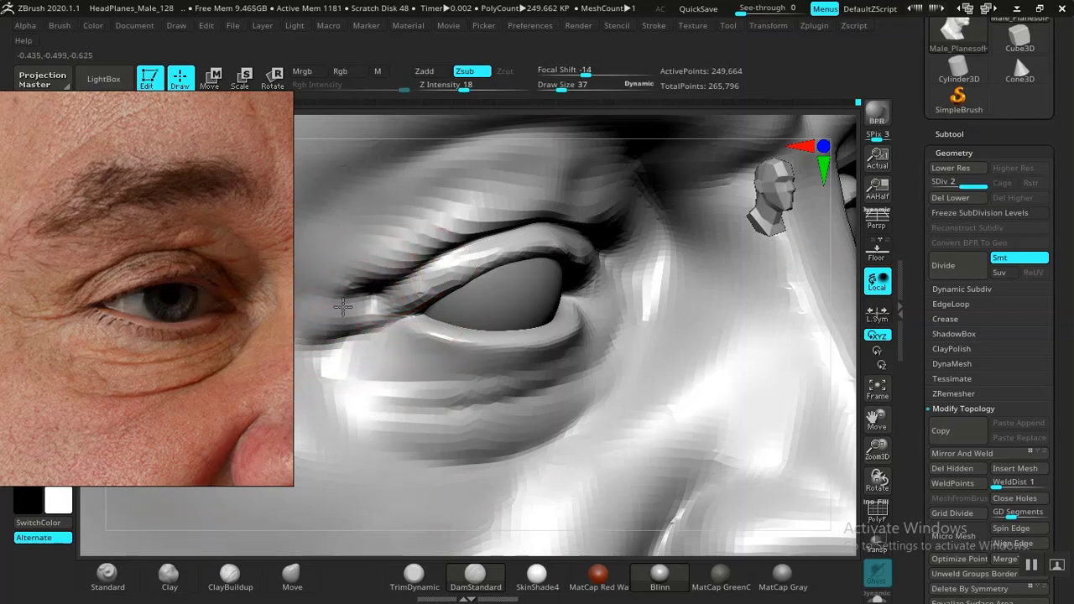
pyautogui.moveTo(609, 165); pyautogui.dragTo(535, 217)
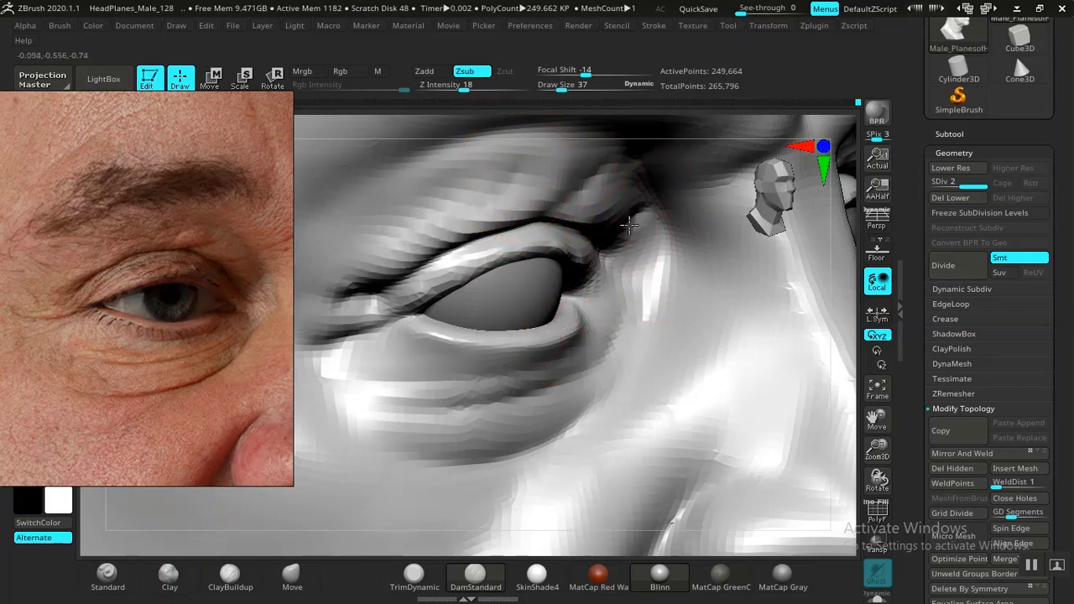
pyautogui.hotkey('ctrl', 'z')
pyautogui.hotkey('ctrl', 'z')
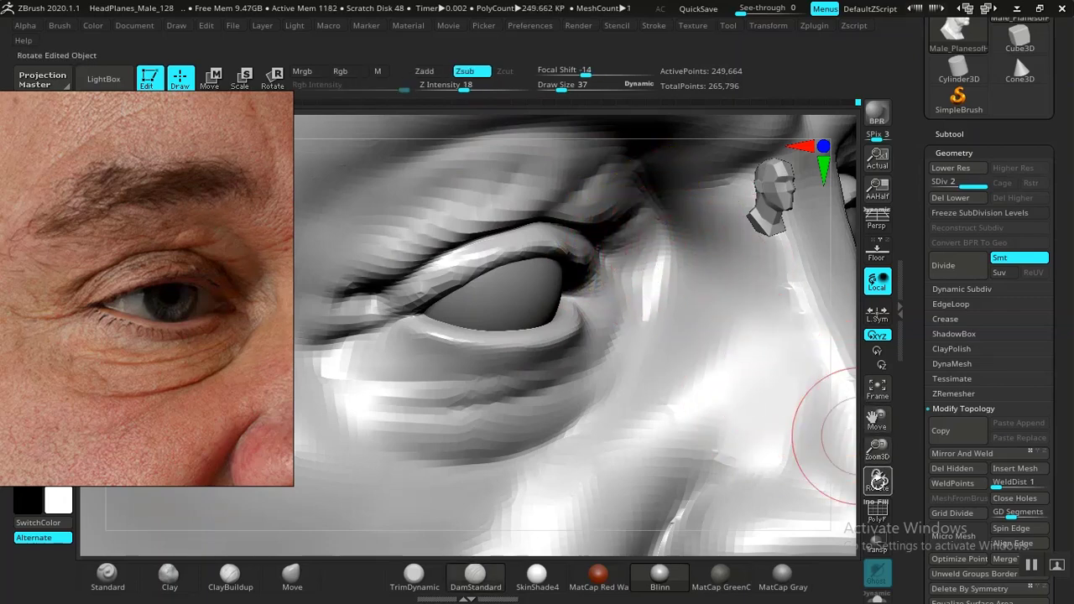
# Step: Refine the creases beneath the lower eyelid from the front view and undo the last stroke
pyautogui.moveTo(866, 437); pyautogui.dragTo(492, 436)
pyautogui.keyDown('alt'); pyautogui.moveTo(400, 434); pyautogui.dragTo(318, 524); pyautogui.keyUp('alt')
pyautogui.keyDown('alt'); pyautogui.moveTo(254, 554); pyautogui.dragTo(279, 523); pyautogui.keyUp('alt')
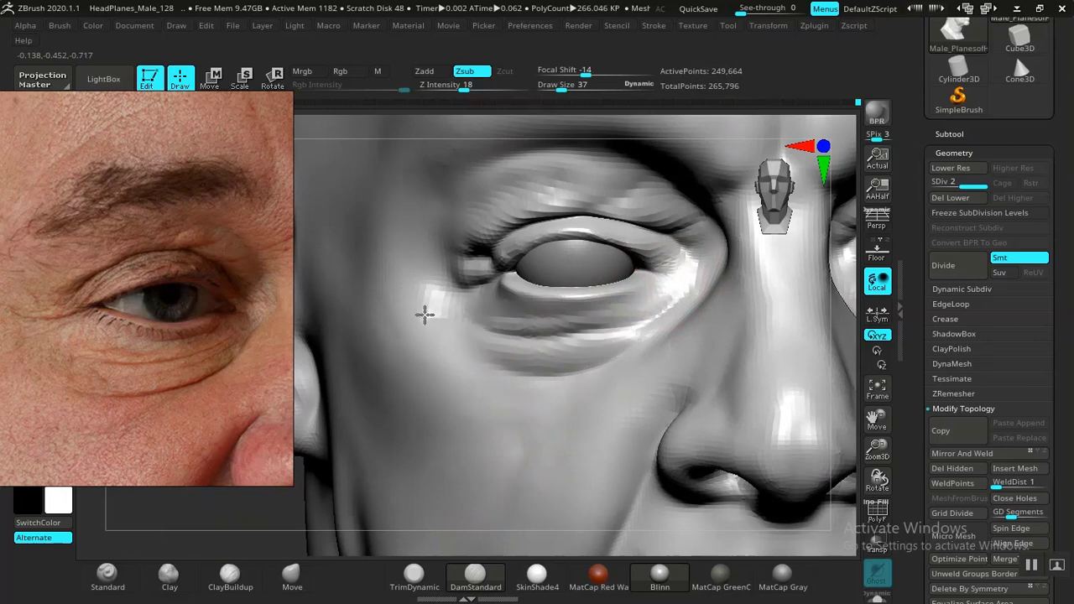
pyautogui.moveTo(425, 315); pyautogui.dragTo(414, 314)
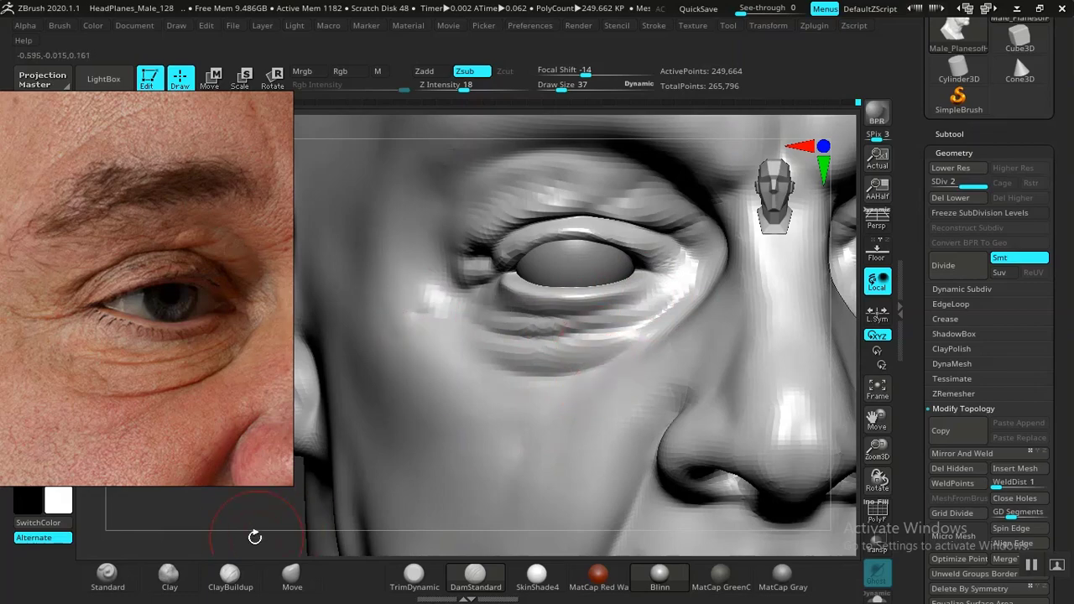
pyautogui.keyDown('alt'); pyautogui.moveTo(132, 324); pyautogui.dragTo(415, 496); pyautogui.keyUp('alt')
pyautogui.hotkey('ctrl', 'z')
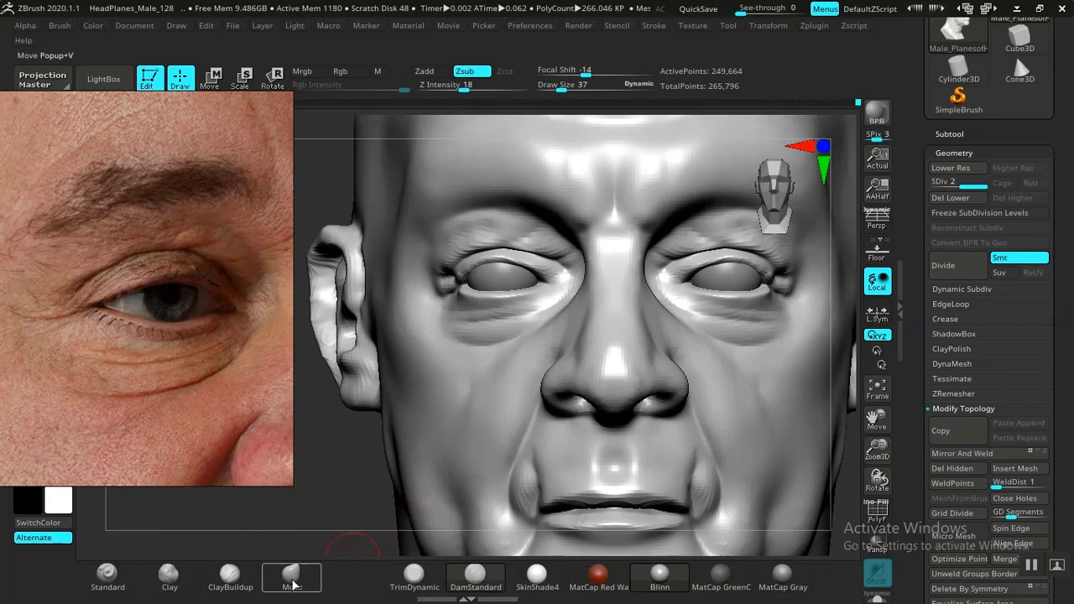
# Step: Adjust the area around the eye with the Move brush, rework the under-eye wrinkles with DamStandard, and undo the last stroke
pyautogui.click(292, 585)
pyautogui.keyDown('alt'); pyautogui.moveTo(336, 490); pyautogui.dragTo(475, 353); pyautogui.keyUp('alt')
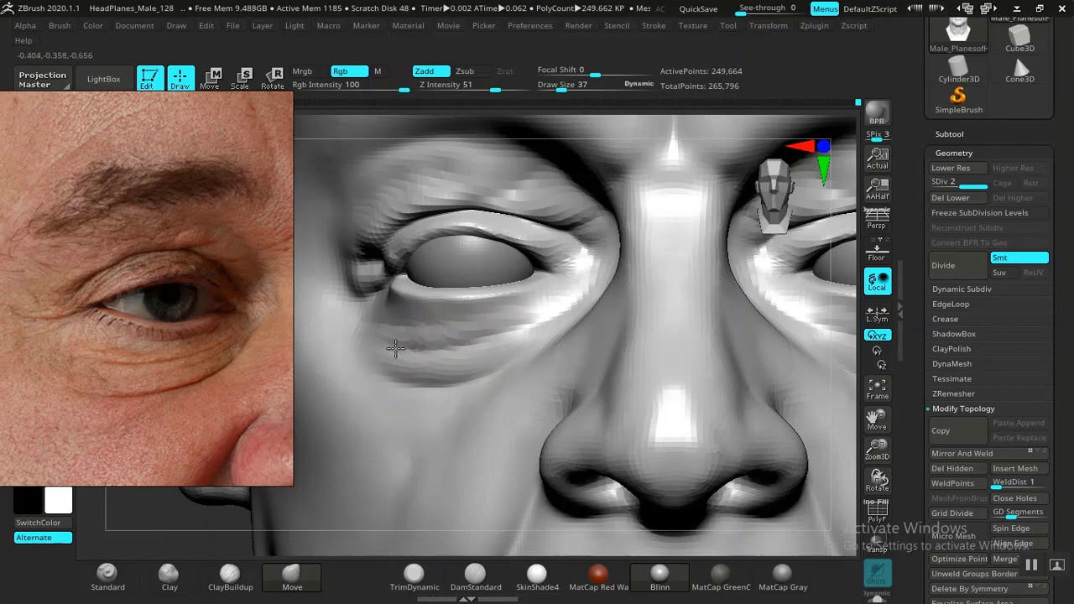
pyautogui.click(475, 576)
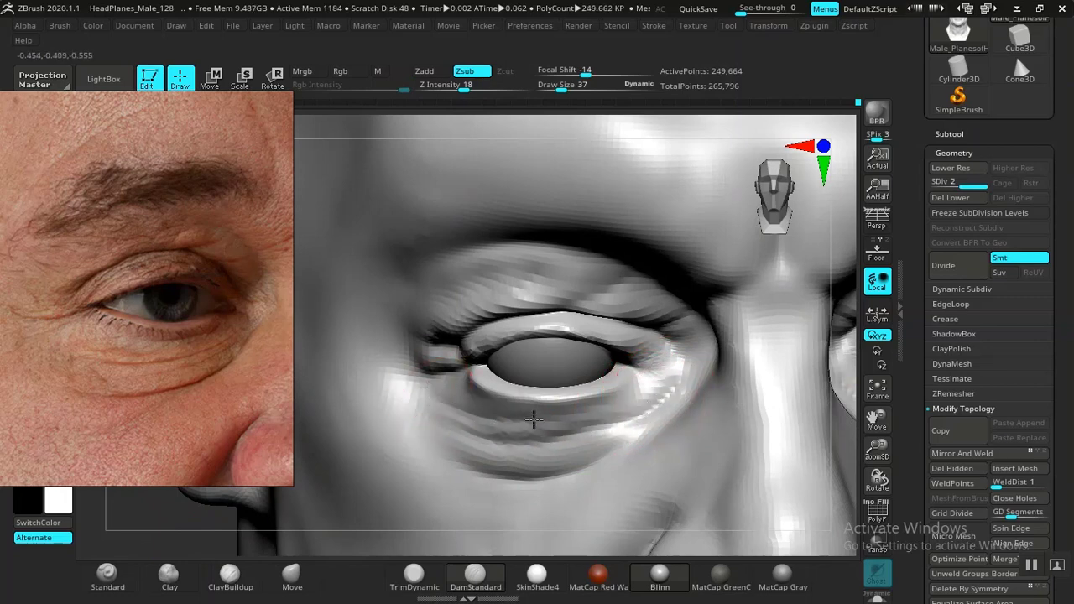
pyautogui.hotkey('ctrl', 'z')
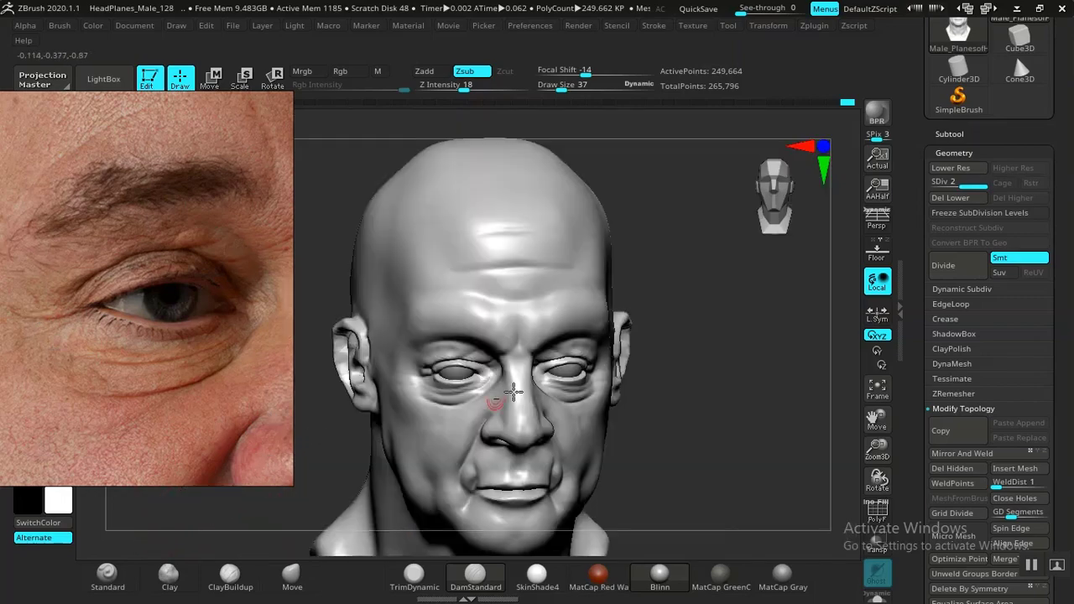
# Step: Bring the forehead into view in the reference photo and carve the horizontal forehead wrinkles with DamStandard at draw size 37
pyautogui.moveTo(510, 389); pyautogui.dragTo(636, 450, button='right')
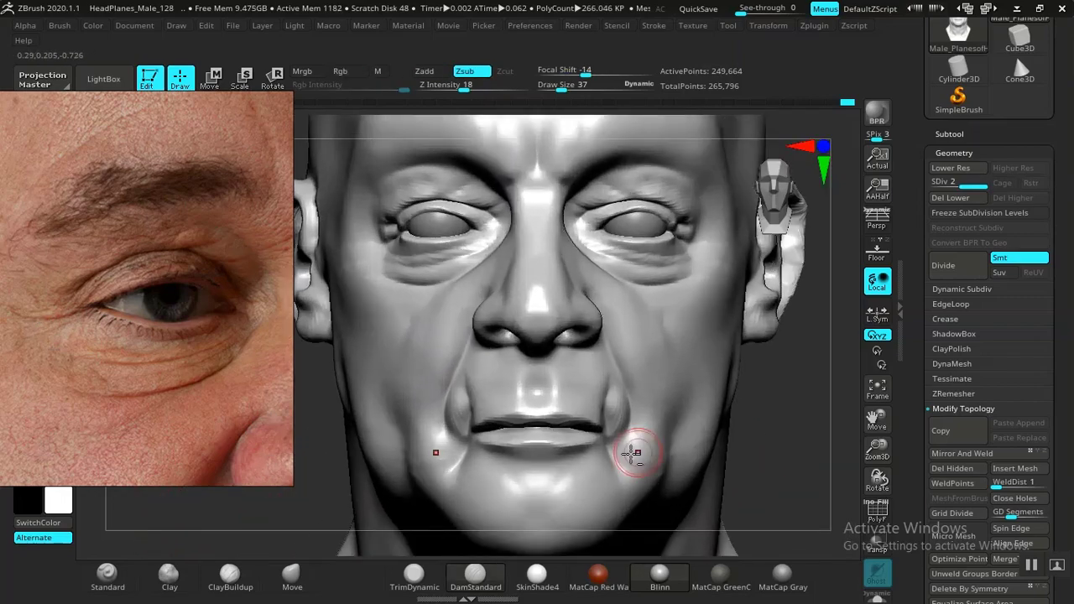
pyautogui.moveTo(152, 358); pyautogui.dragTo(252, 372, button='middle')
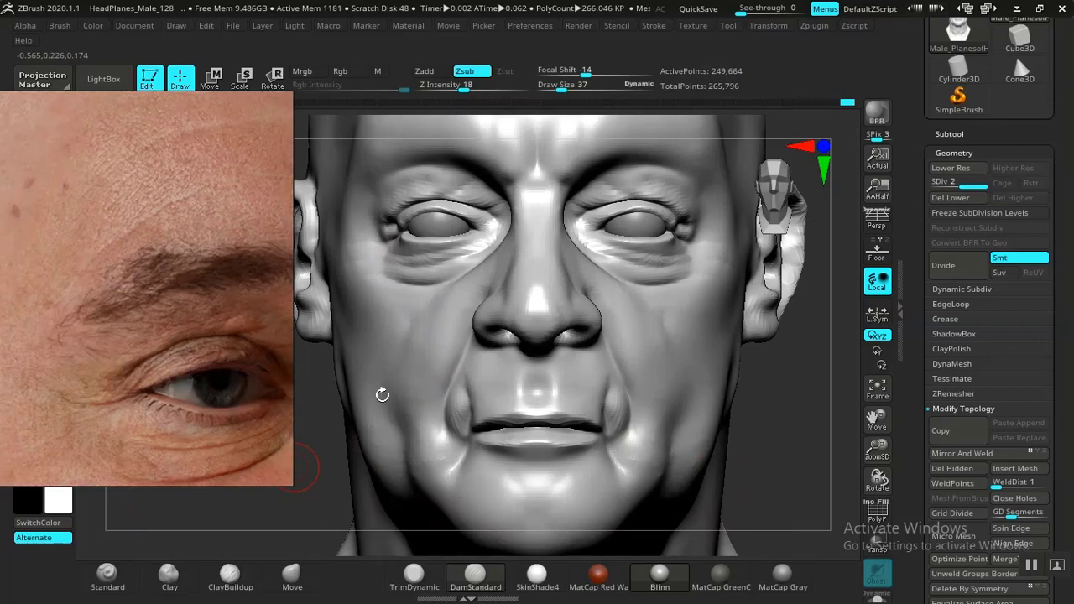
pyautogui.moveTo(144, 398); pyautogui.dragTo(113, 495, button='middle')
pyautogui.moveTo(825, 391); pyautogui.dragTo(801, 446, button='right')
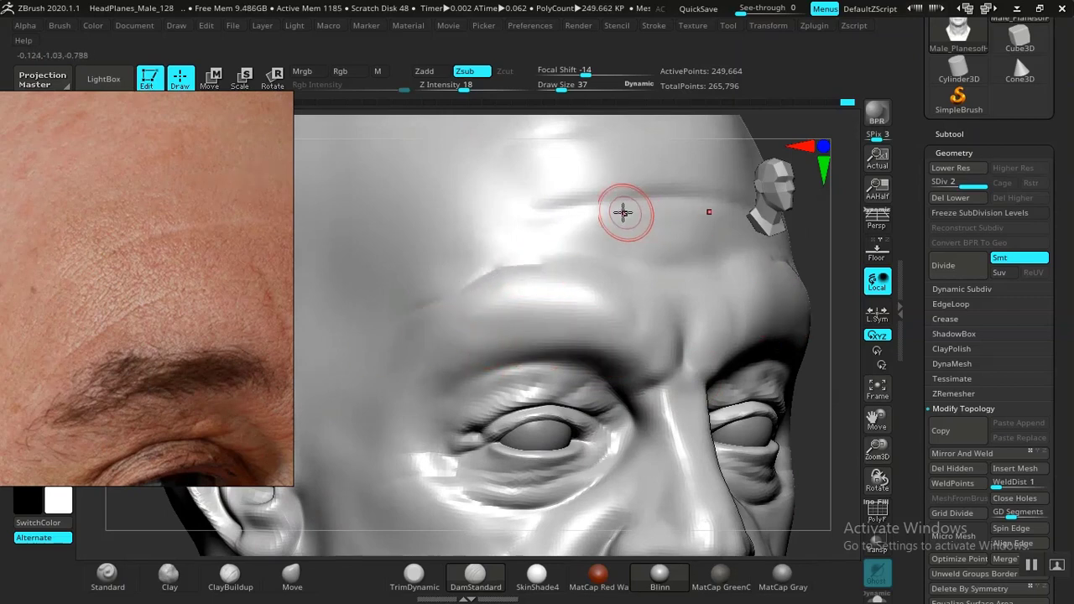
pyautogui.moveTo(624, 211); pyautogui.dragTo(554, 206)
pyautogui.moveTo(642, 260); pyautogui.dragTo(697, 256)
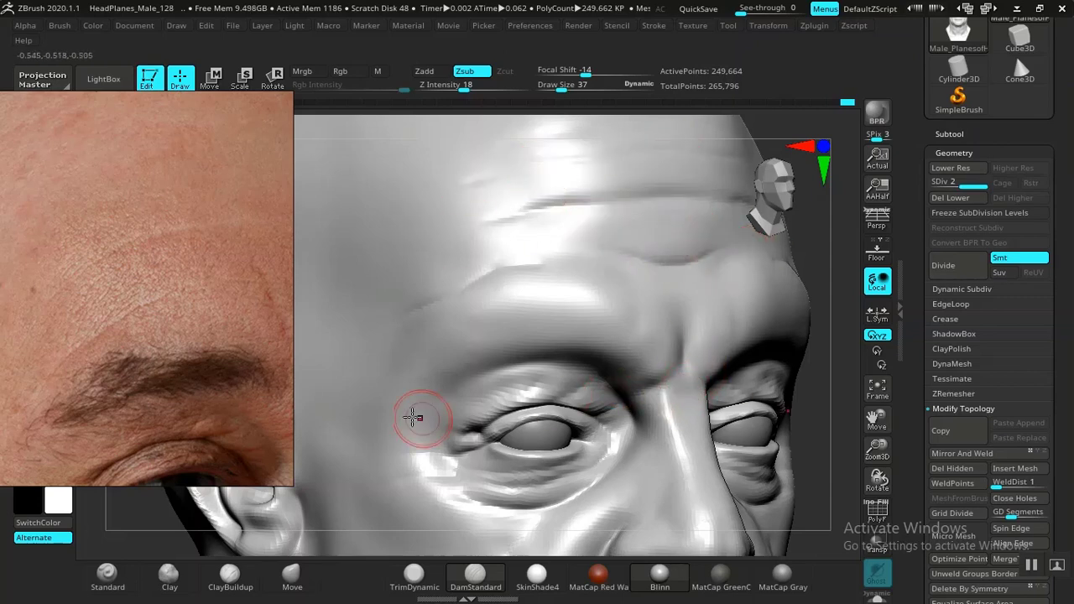
# Step: Centre the reference photo between the eyebrows and carve the vertical frown lines above the nose with DamStandard
pyautogui.moveTo(215, 397); pyautogui.dragTo(47, 331, button='middle')
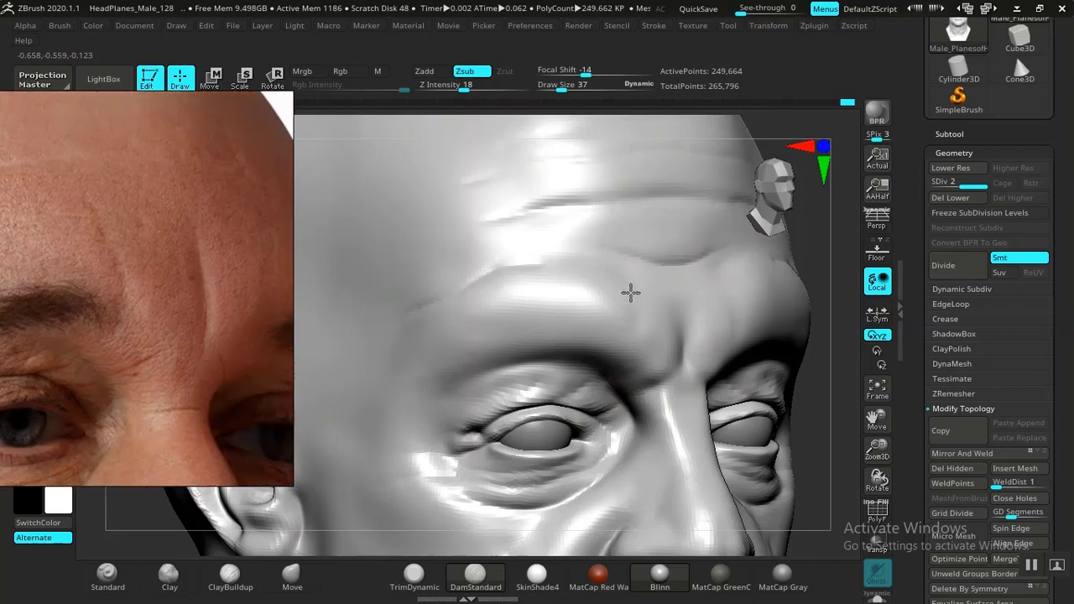
pyautogui.moveTo(642, 332); pyautogui.dragTo(628, 357)
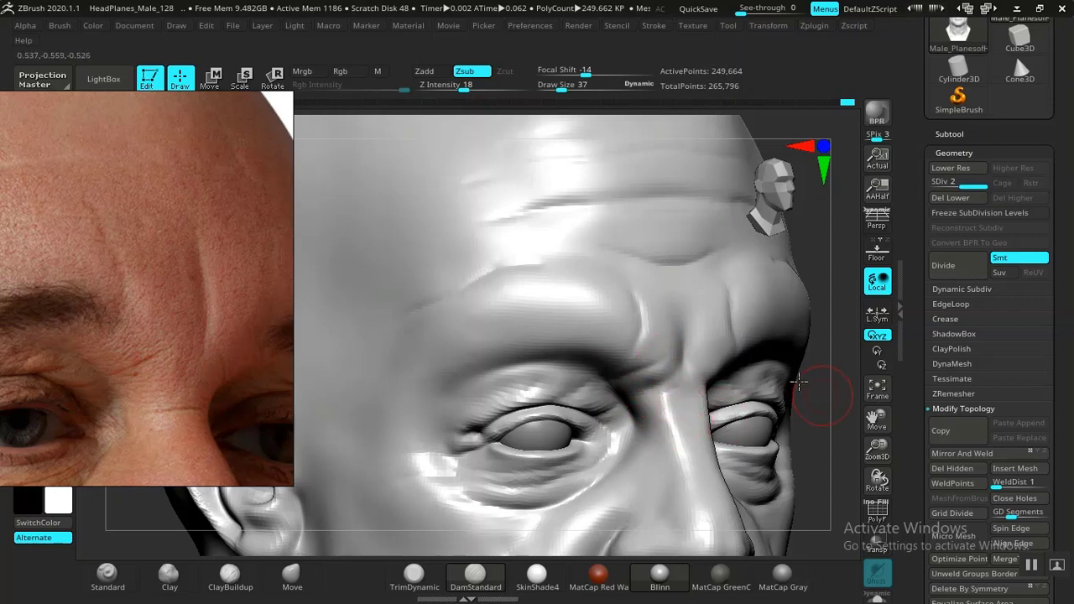
# Step: Smooth and reshape the nose bridge between the eyes using a draw size of 73, and return to the DamStandard brush
pyautogui.keyDown('alt'); pyautogui.moveTo(799, 382); pyautogui.dragTo(737, 422); pyautogui.keyUp('alt')
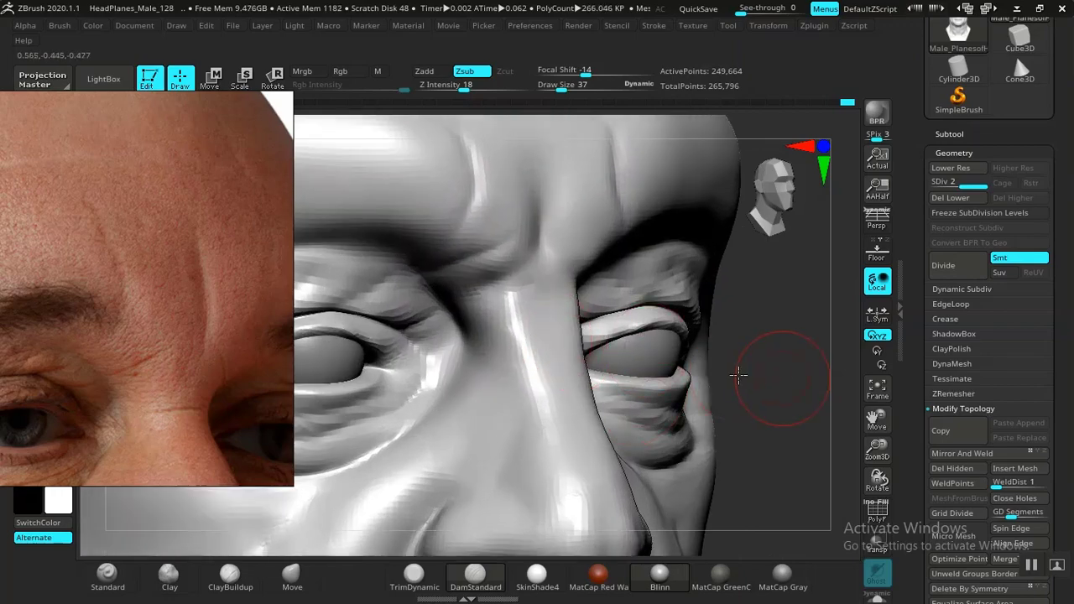
pyautogui.moveTo(739, 373); pyautogui.dragTo(587, 325)
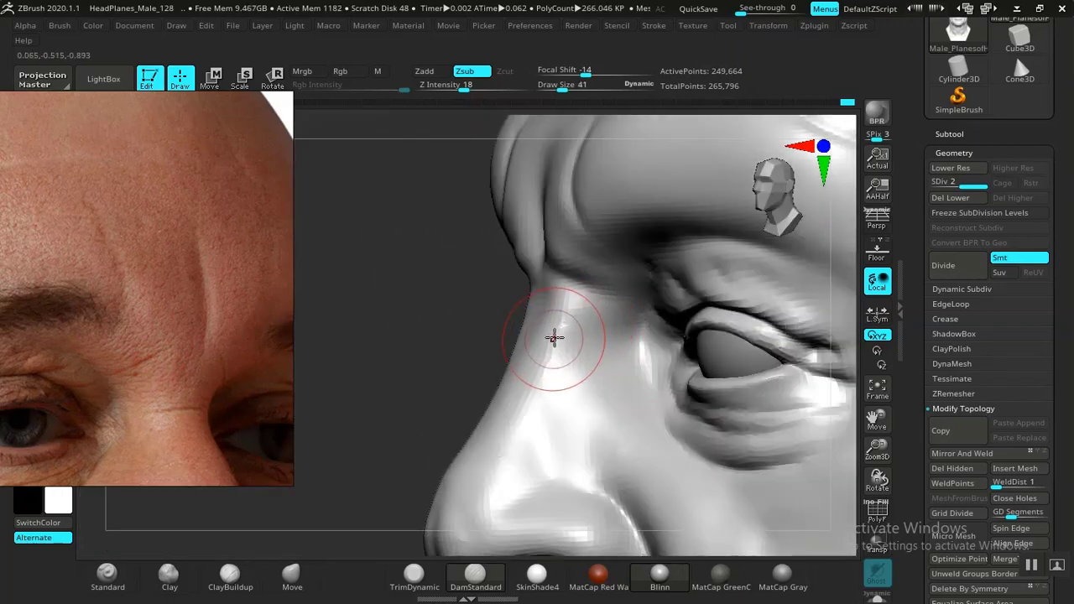
pyautogui.press(']')
pyautogui.press(']')
pyautogui.press(']')
pyautogui.click(293, 576)
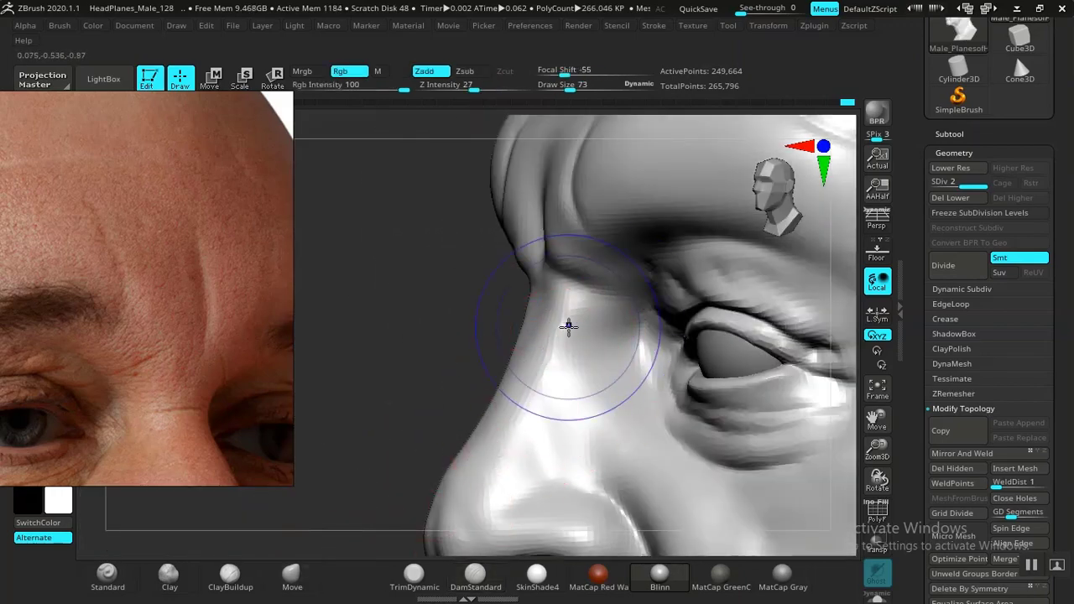
pyautogui.keyDown('shift'); pyautogui.moveTo(569, 326); pyautogui.dragTo(553, 340); pyautogui.keyUp('shift')
pyautogui.moveTo(378, 390)
pyautogui.mouseDown()
pyautogui.moveTo(550, 380)
pyautogui.moveTo(553, 348)
pyautogui.moveTo(514, 335)
pyautogui.moveTo(535, 344)
pyautogui.moveTo(528, 357)
pyautogui.mouseUp()
pyautogui.click(188, 590)
pyautogui.click(475, 576)
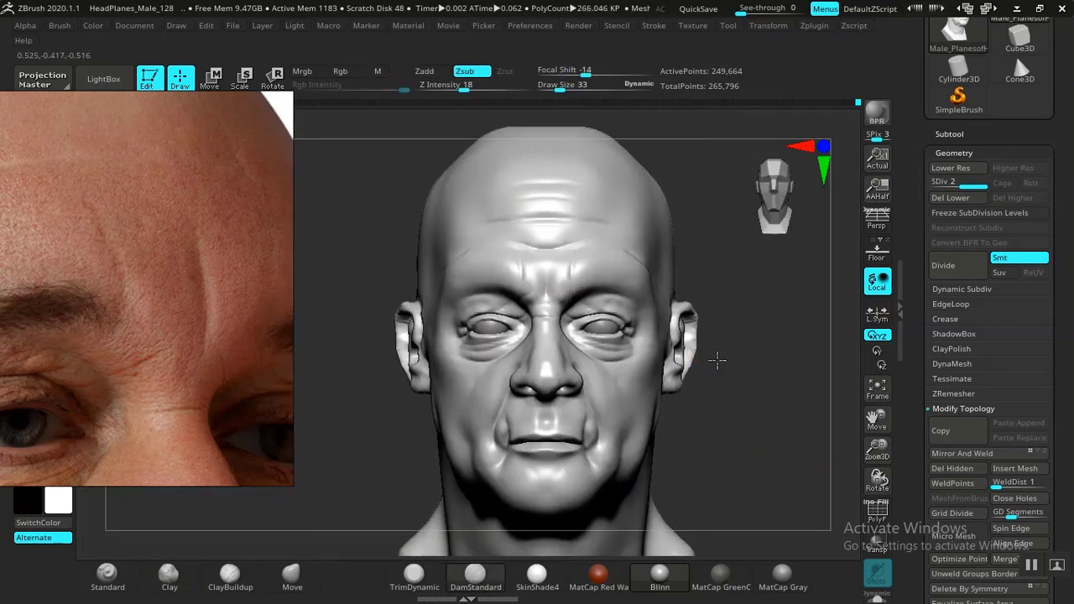
# Step: Bring the mouth corner into view in the reference photo, build up the skin below it with Clay at draw size 65, and undo the last stroke
pyautogui.moveTo(109, 408)
pyautogui.mouseDown()
pyautogui.moveTo(204, 273)
pyautogui.moveTo(171, 328)
pyautogui.moveTo(207, 381)
pyautogui.moveTo(184, 413)
pyautogui.moveTo(251, 298)
pyautogui.mouseUp()
pyautogui.moveTo(189, 436); pyautogui.dragTo(178, 316, button='middle')
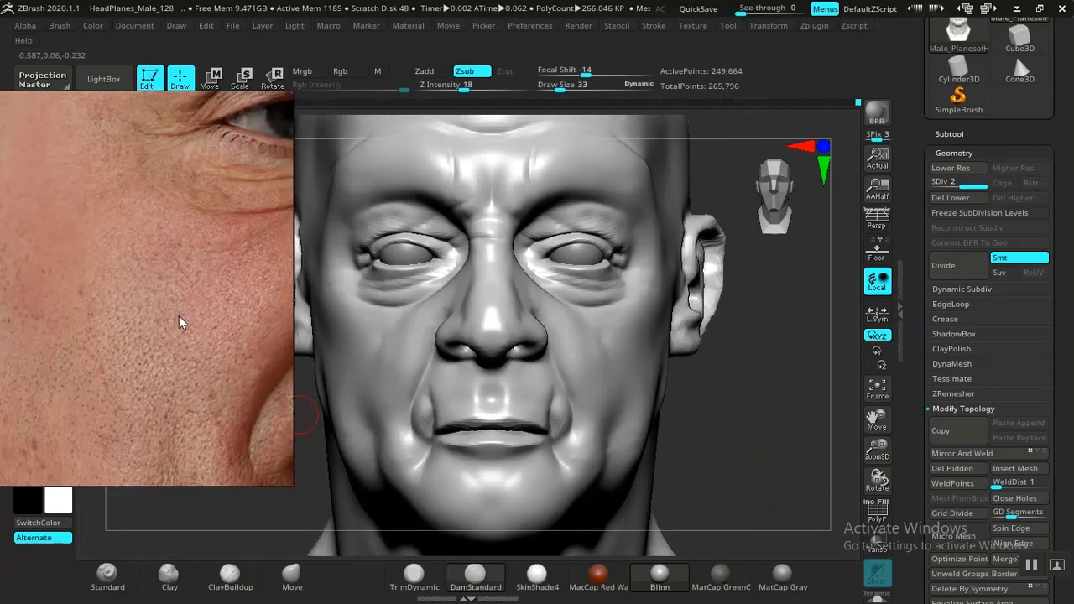
pyautogui.moveTo(181, 461); pyautogui.dragTo(185, 324, button='middle')
pyautogui.moveTo(181, 365); pyautogui.dragTo(50, 410, button='middle')
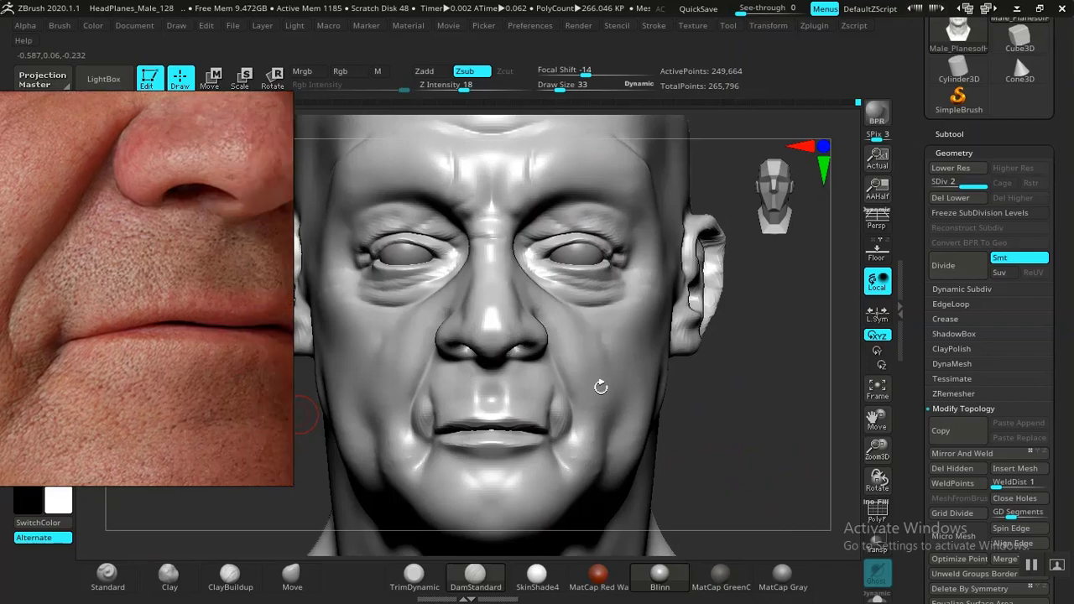
pyautogui.moveTo(142, 429); pyautogui.dragTo(166, 414, button='middle')
pyautogui.keyDown('alt'); pyautogui.moveTo(748, 424); pyautogui.dragTo(791, 353); pyautogui.keyUp('alt')
pyautogui.keyDown('alt'); pyautogui.moveTo(801, 434); pyautogui.dragTo(782, 454); pyautogui.keyUp('alt')
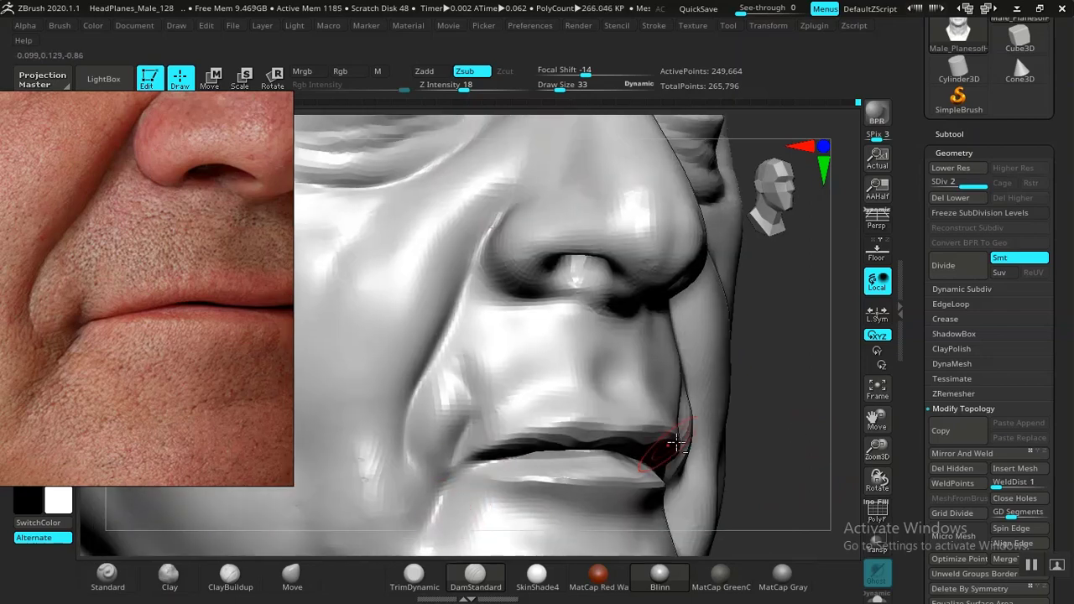
pyautogui.keyDown('alt'); pyautogui.moveTo(684, 458); pyautogui.dragTo(692, 369); pyautogui.keyUp('alt')
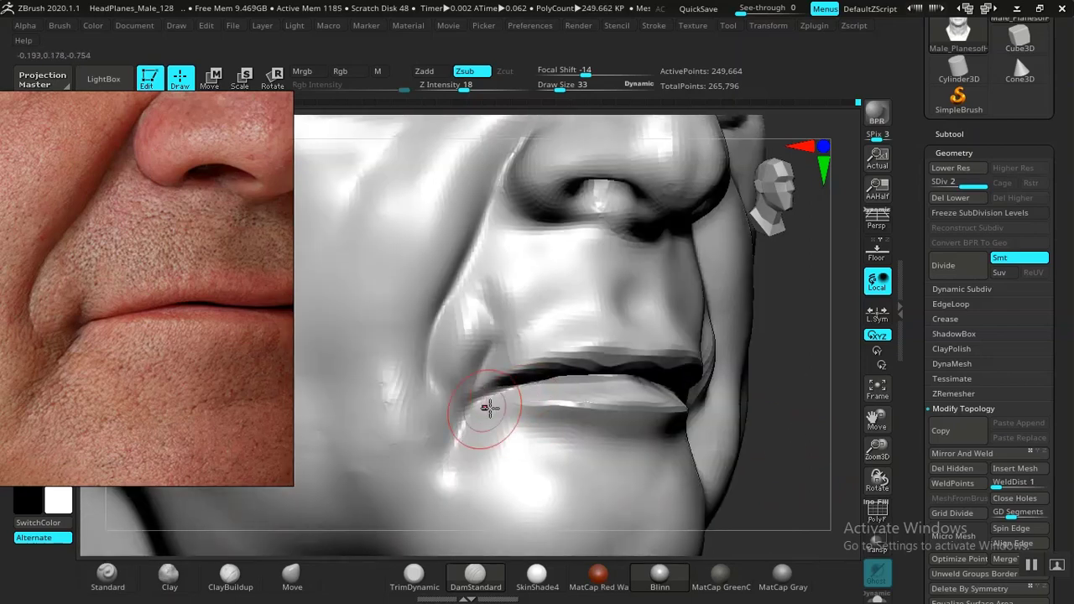
pyautogui.press(']')
pyautogui.press(']')
pyautogui.press(']')
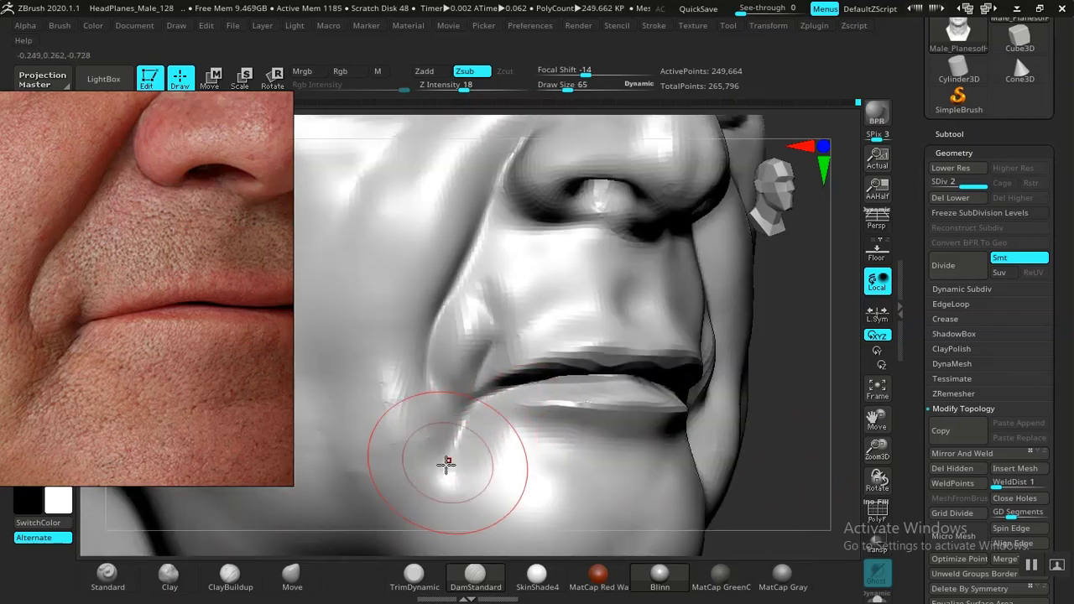
pyautogui.click(169, 575)
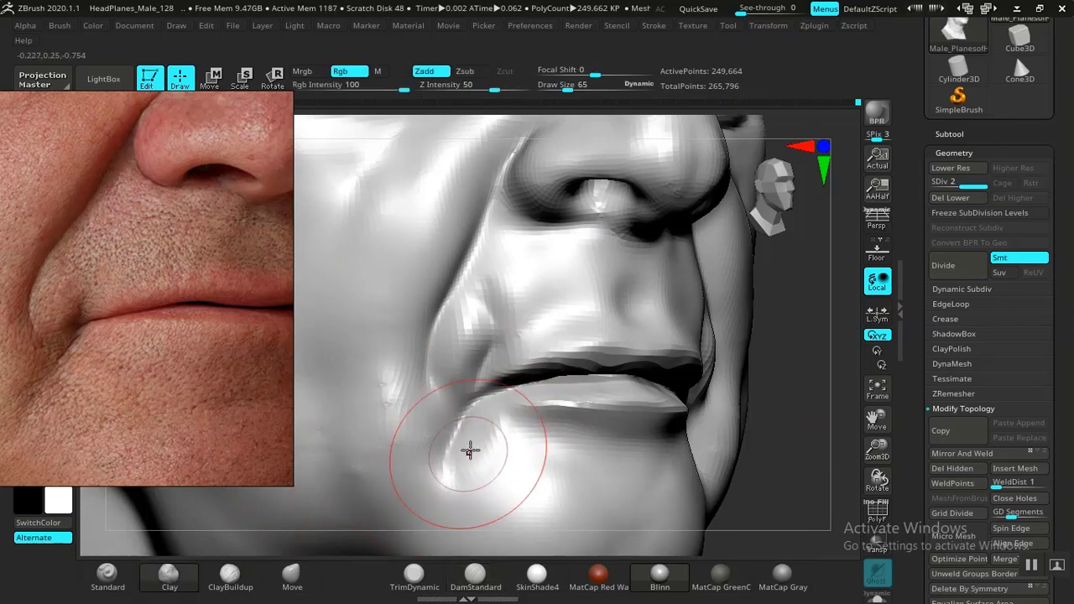
pyautogui.moveTo(471, 450)
pyautogui.mouseDown()
pyautogui.moveTo(456, 487)
pyautogui.moveTo(470, 455)
pyautogui.moveTo(492, 445)
pyautogui.mouseUp()
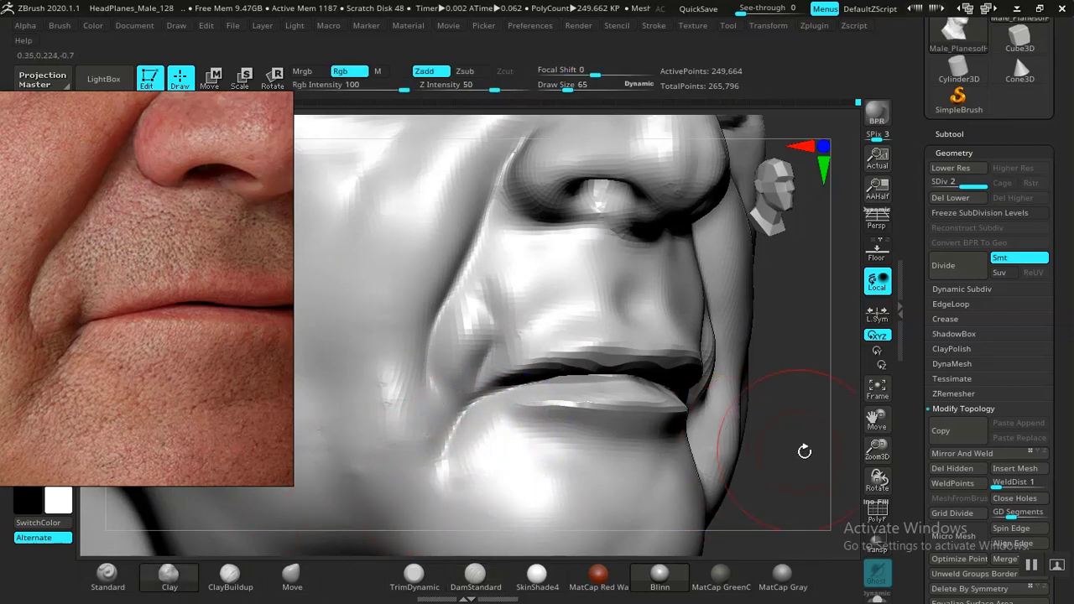
pyautogui.moveTo(804, 451)
pyautogui.mouseDown()
pyautogui.moveTo(761, 422)
pyautogui.moveTo(724, 479)
pyautogui.moveTo(767, 473)
pyautogui.moveTo(766, 461)
pyautogui.moveTo(782, 502)
pyautogui.mouseUp()
pyautogui.hotkey('ctrl', 'z')
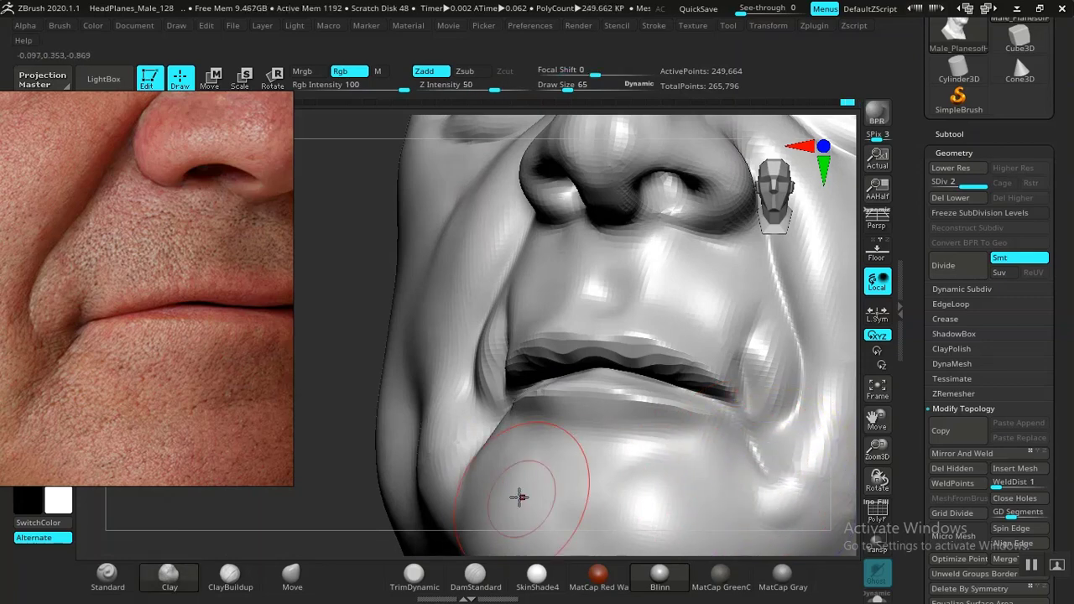
# Step: Build up the small skin pouch beside the mouth corner with Clay at draw size 57 and smooth it at draw size 45
pyautogui.moveTo(351, 521); pyautogui.dragTo(468, 473)
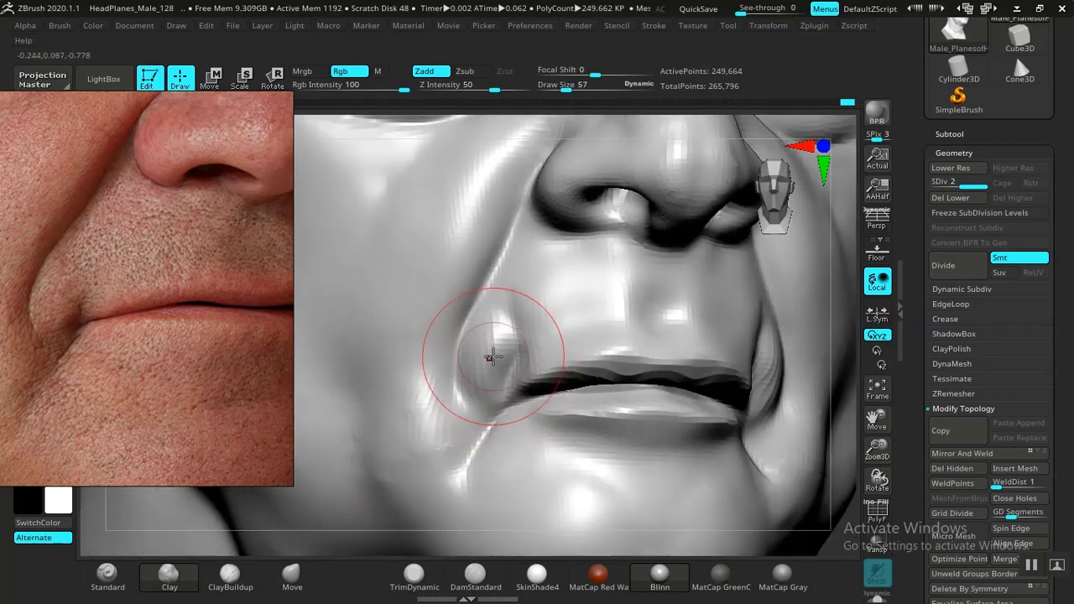
pyautogui.moveTo(495, 351); pyautogui.dragTo(499, 385)
pyautogui.press('[')
pyautogui.press('[')
pyautogui.keyDown('shift'); pyautogui.moveTo(498, 334); pyautogui.dragTo(515, 360); pyautogui.keyUp('shift')
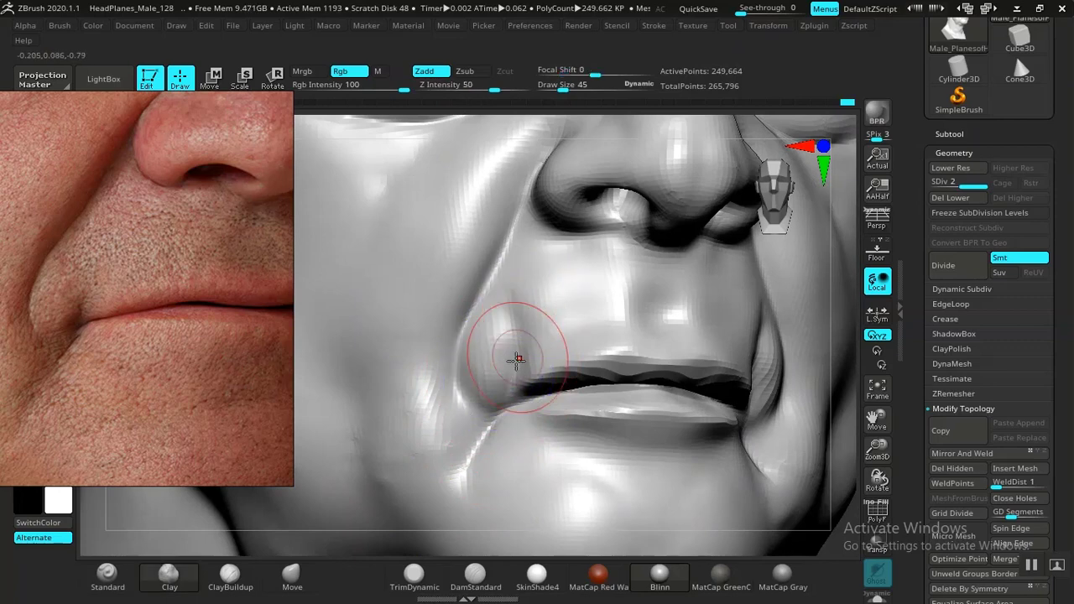
# Step: Carve the crease between the mouth corner and the skin pouch with DamStandard at draw size 45
pyautogui.click(476, 577)
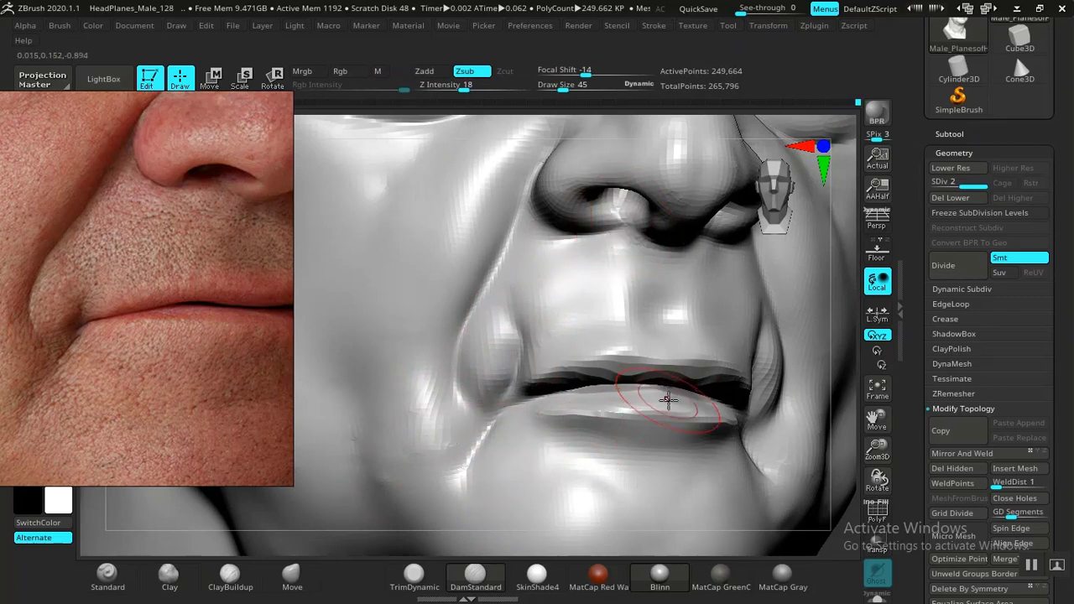
pyautogui.press('f')
pyautogui.moveTo(669, 439)
pyautogui.keyDown('shift'); pyautogui.mouseDown()
pyautogui.moveTo(680, 405)
pyautogui.moveTo(711, 435)
pyautogui.moveTo(681, 362)
pyautogui.mouseUp(); pyautogui.keyUp('shift')
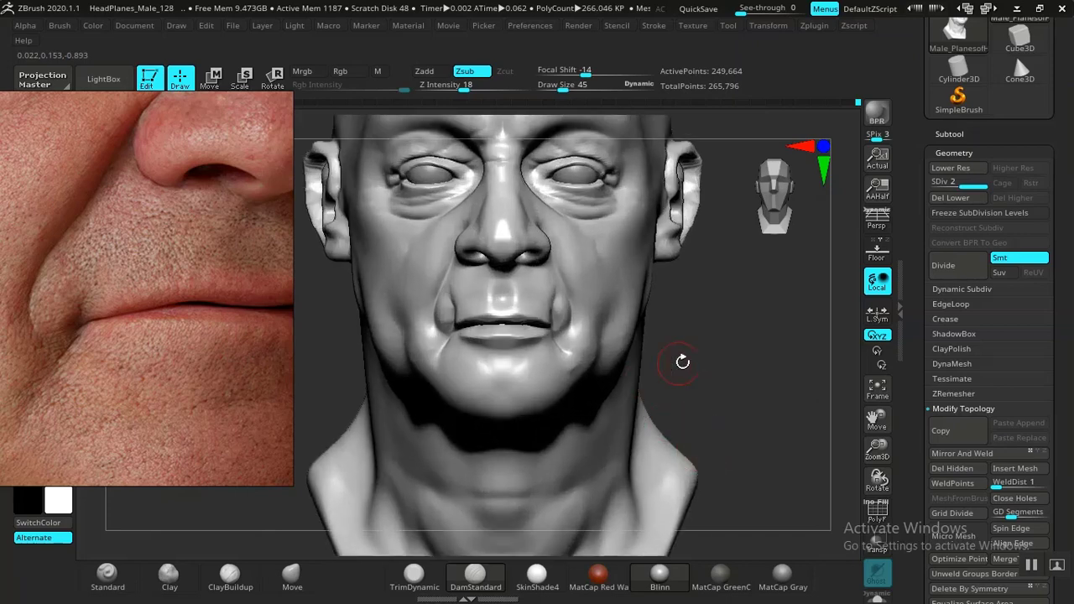
# Step: Build up the inner side of the nasolabial fold above the mouth corner with Clay at draw size 45
pyautogui.moveTo(706, 400)
pyautogui.keyDown('alt'); pyautogui.mouseDown()
pyautogui.moveTo(719, 378)
pyautogui.moveTo(688, 475)
pyautogui.mouseUp(); pyautogui.keyUp('alt')
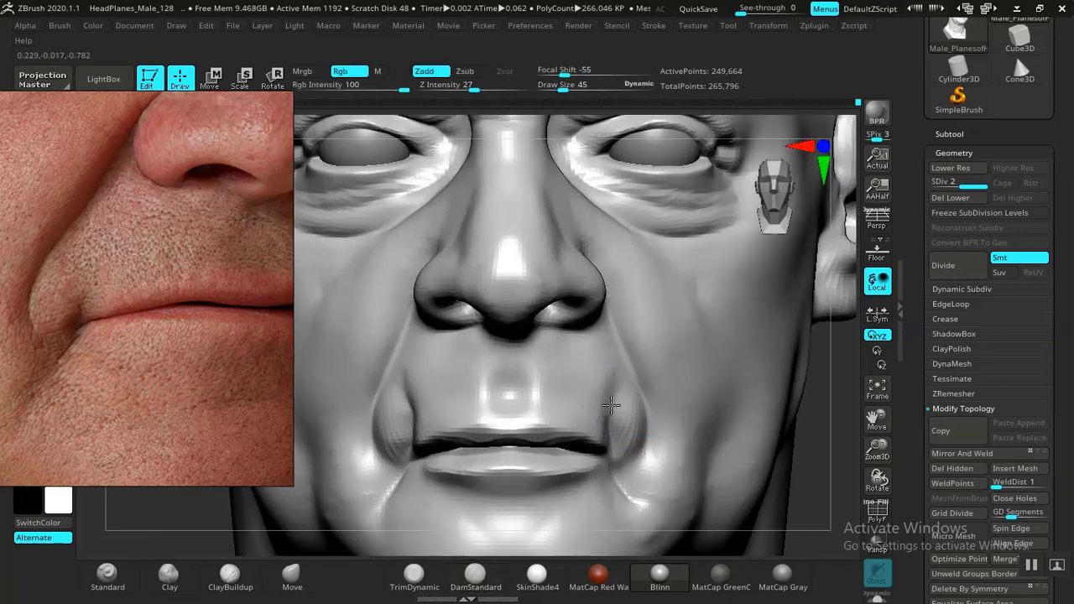
pyautogui.keyDown('alt'); pyautogui.moveTo(813, 467); pyautogui.dragTo(761, 509); pyautogui.keyUp('alt')
pyautogui.click(169, 574)
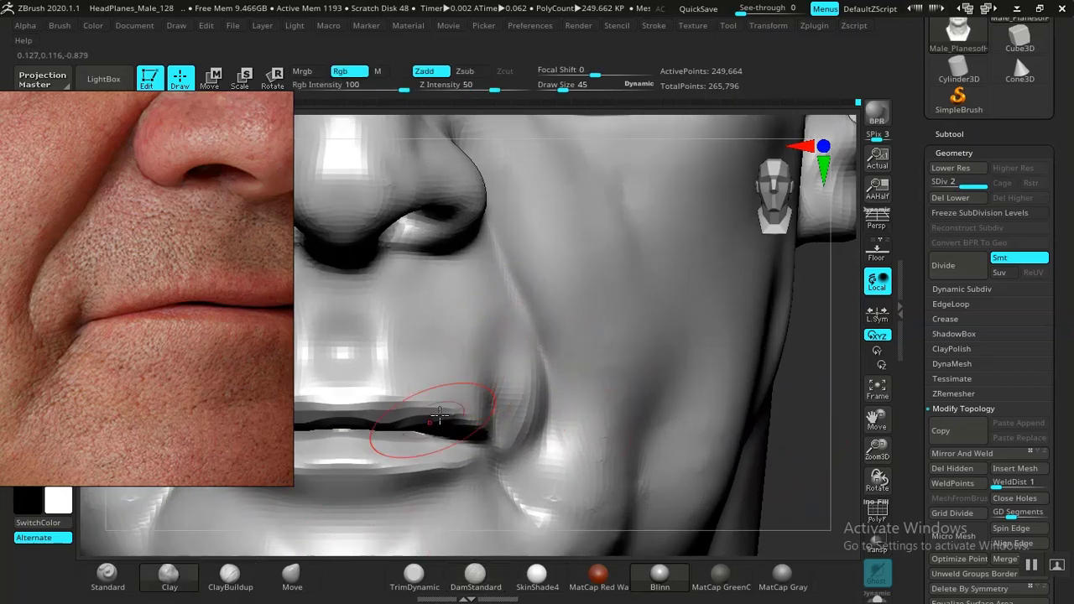
pyautogui.moveTo(491, 347)
pyautogui.mouseDown()
pyautogui.moveTo(488, 398)
pyautogui.moveTo(502, 375)
pyautogui.moveTo(498, 335)
pyautogui.moveTo(492, 364)
pyautogui.moveTo(501, 349)
pyautogui.mouseUp()
pyautogui.keyDown('alt'); pyautogui.moveTo(827, 452); pyautogui.dragTo(741, 439); pyautogui.keyUp('alt')
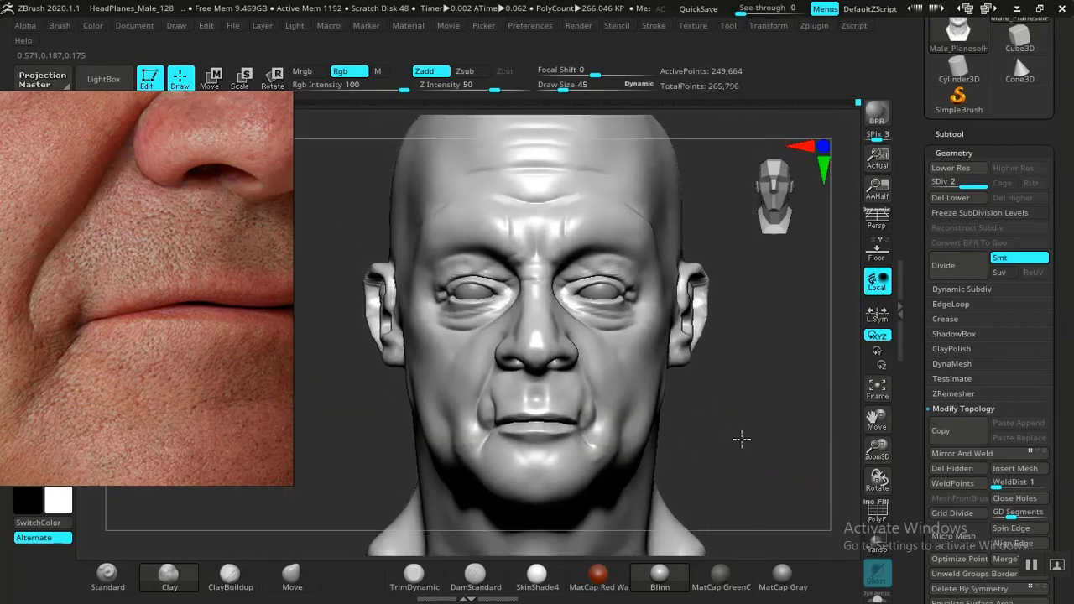
# Step: Bring the eye and brow into view in the reference photo and carve a diagonal crease above the upper eyelid with DamStandard at draw size 21
pyautogui.moveTo(149, 277); pyautogui.dragTo(127, 475, button='middle')
pyautogui.moveTo(141, 377); pyautogui.dragTo(78, 478, button='middle')
pyautogui.moveTo(102, 354); pyautogui.dragTo(77, 453, button='middle')
pyautogui.moveTo(751, 416); pyautogui.dragTo(574, 389)
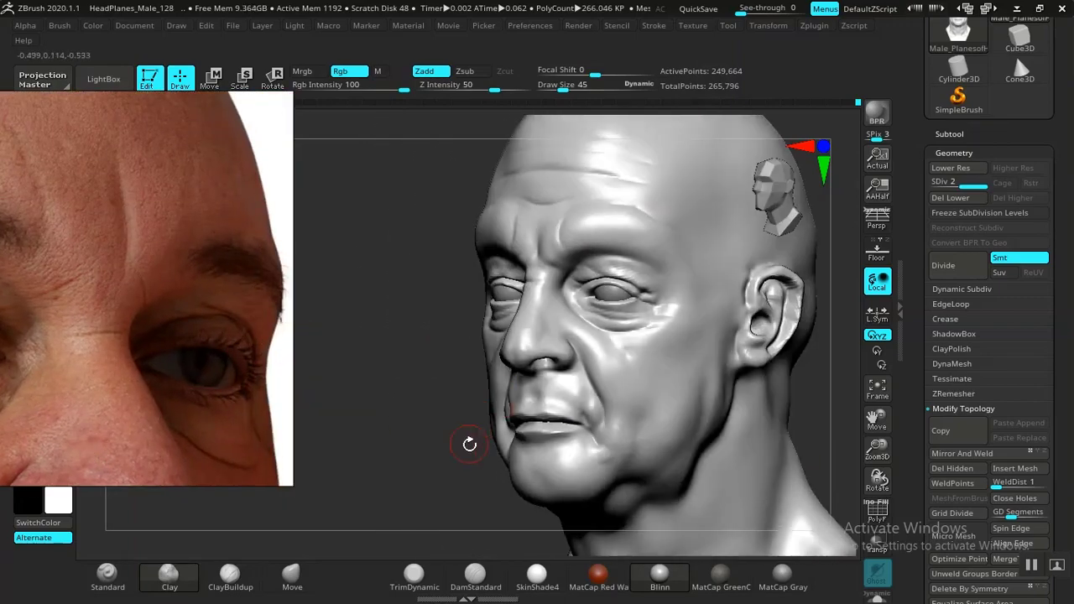
pyautogui.keyDown('alt'); pyautogui.moveTo(467, 444); pyautogui.dragTo(491, 556); pyautogui.keyUp('alt')
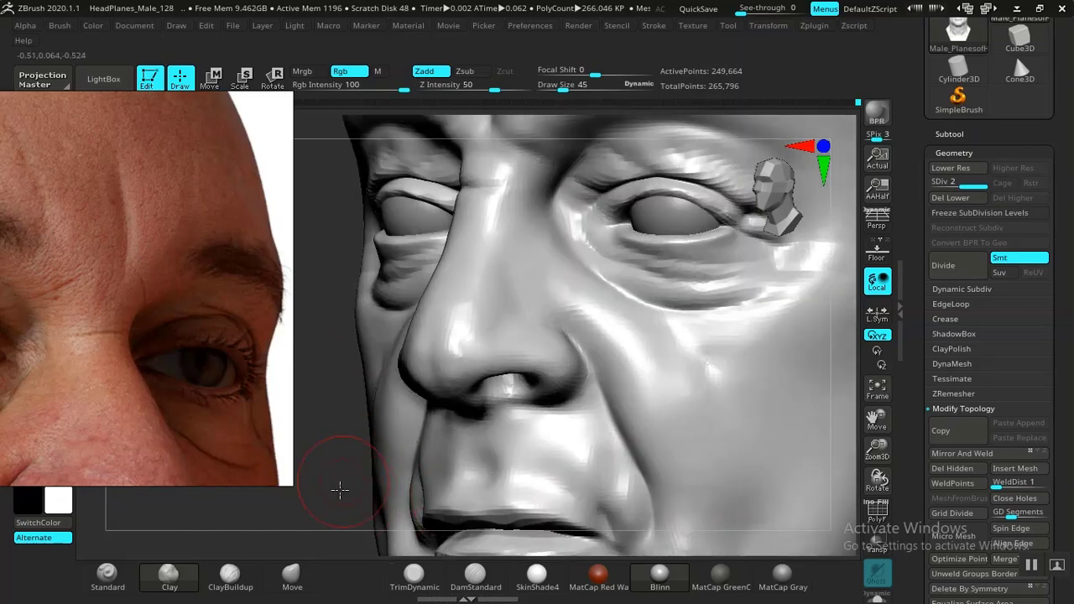
pyautogui.moveTo(340, 489)
pyautogui.mouseDown()
pyautogui.moveTo(297, 521)
pyautogui.moveTo(314, 554)
pyautogui.moveTo(353, 470)
pyautogui.mouseUp()
pyautogui.click(469, 587)
pyautogui.keyDown('alt'); pyautogui.moveTo(199, 498); pyautogui.dragTo(220, 601); pyautogui.keyUp('alt')
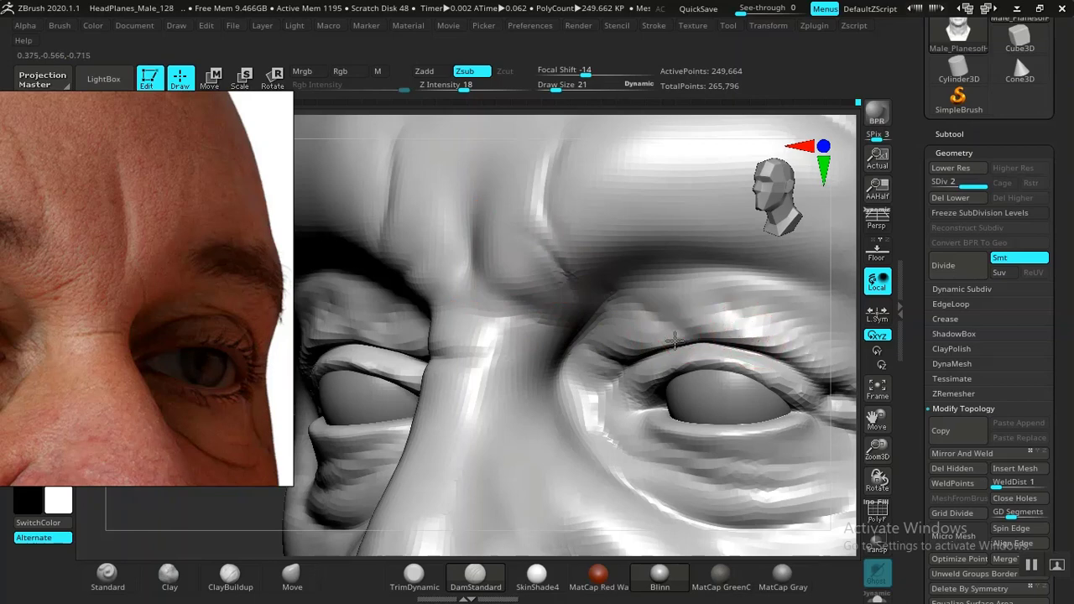
pyautogui.click(167, 579)
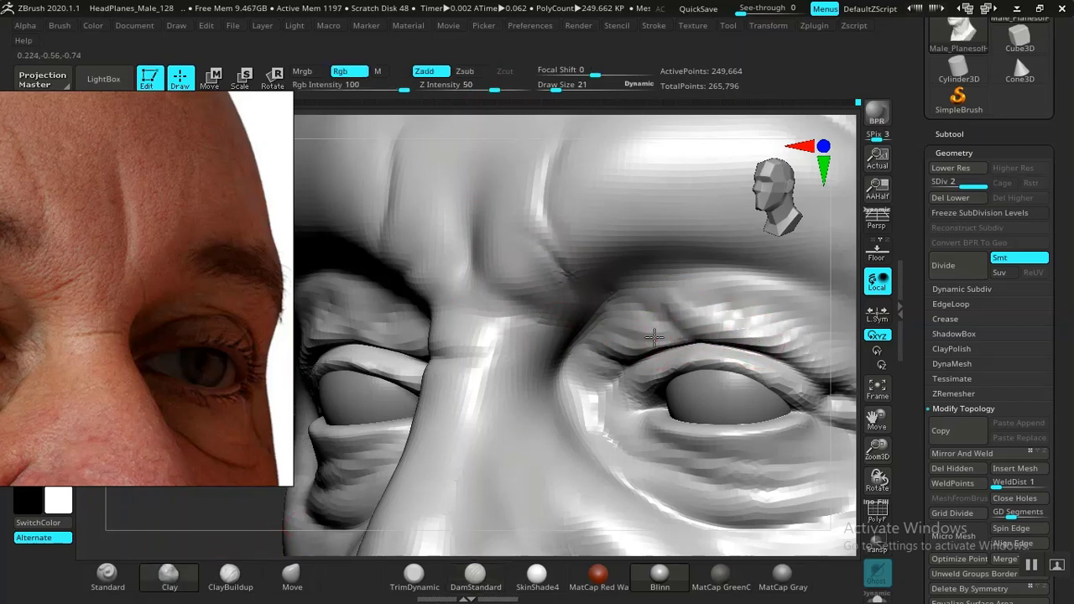
pyautogui.hotkey('ctrl', 'z')
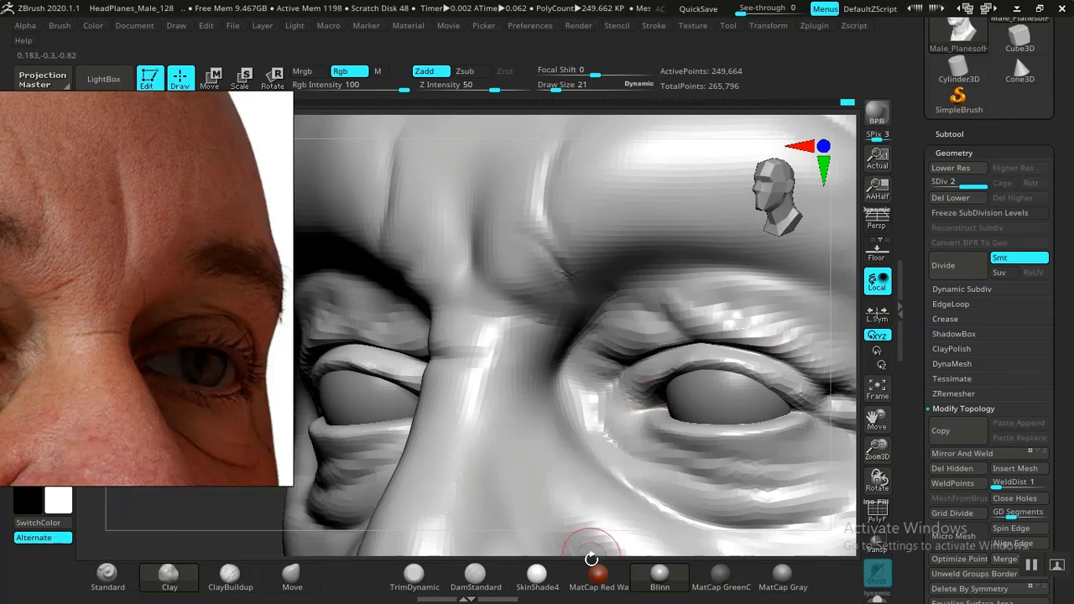
pyautogui.click(490, 590)
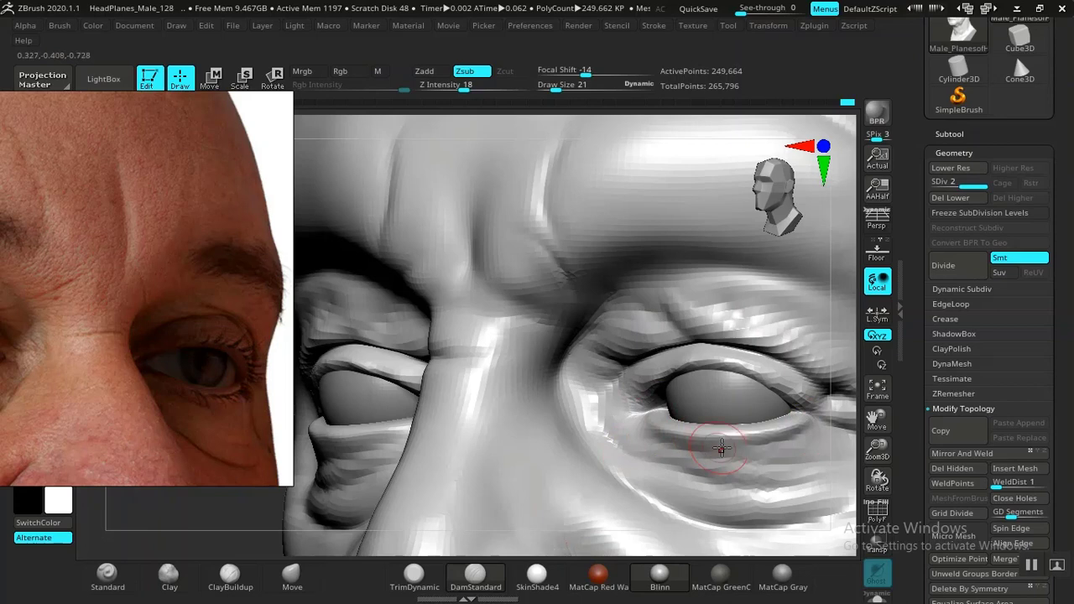
# Step: Carve crow's-feet wrinkles at the outer corner of the eye and below it with DamStandard at draw size 25
pyautogui.moveTo(163, 489)
pyautogui.mouseDown()
pyautogui.moveTo(300, 506)
pyautogui.moveTo(535, 400)
pyautogui.mouseUp()
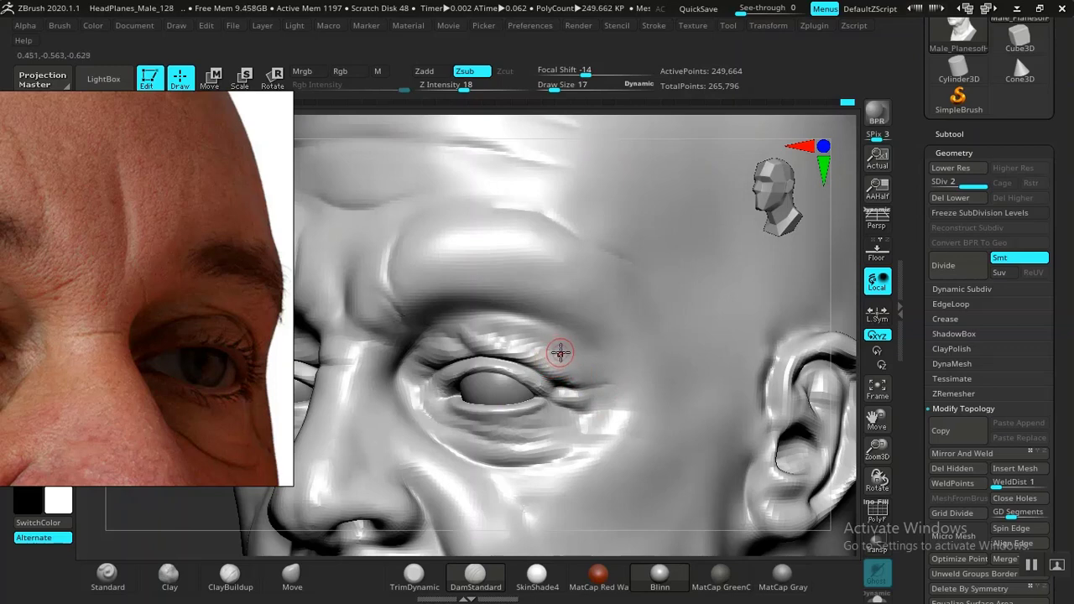
pyautogui.moveTo(615, 373); pyautogui.dragTo(626, 372)
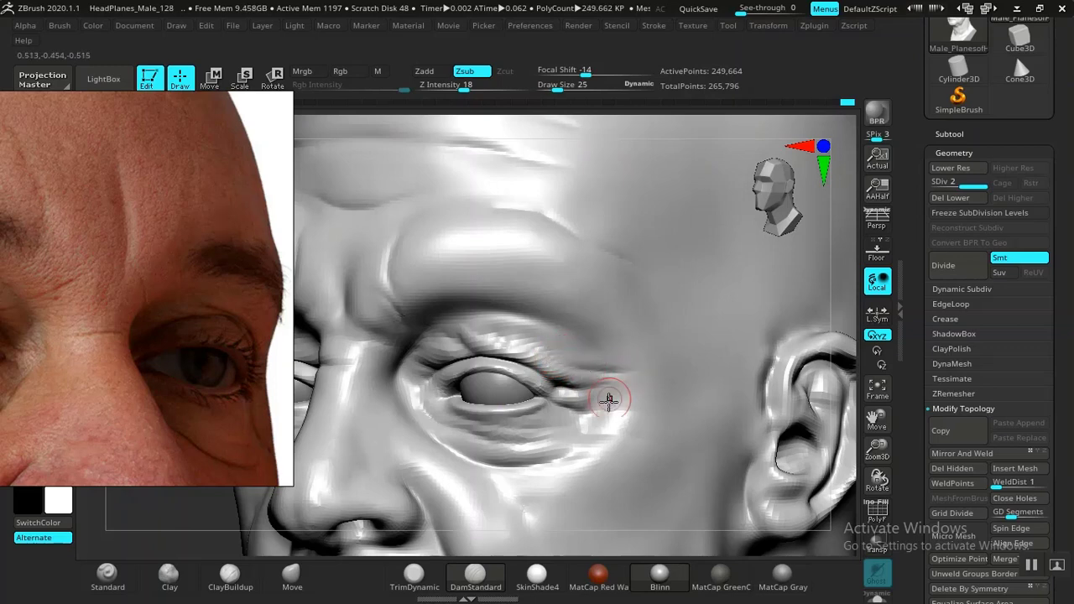
pyautogui.moveTo(564, 464); pyautogui.dragTo(645, 420)
pyautogui.moveTo(538, 425); pyautogui.dragTo(622, 439)
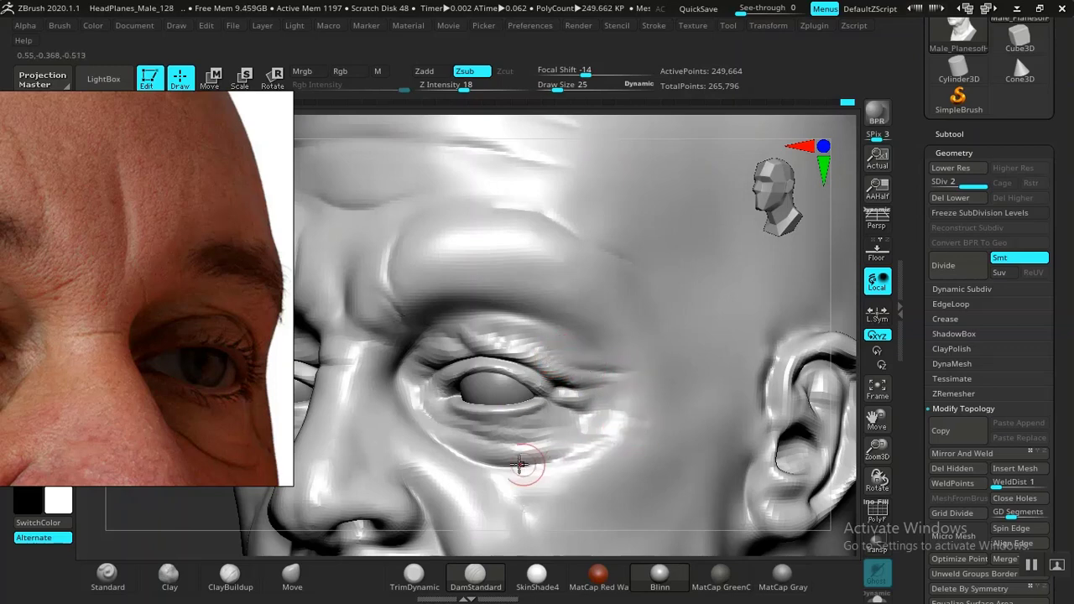
# Step: Deepen the nasolabial fold from the nostril wing down to beside the mouth corner with DamStandard at draw size 25
pyautogui.keyDown('alt'); pyautogui.moveTo(327, 372); pyautogui.dragTo(408, 445); pyautogui.keyUp('alt')
pyautogui.keyDown('alt'); pyautogui.moveTo(180, 523); pyautogui.dragTo(334, 354); pyautogui.keyUp('alt')
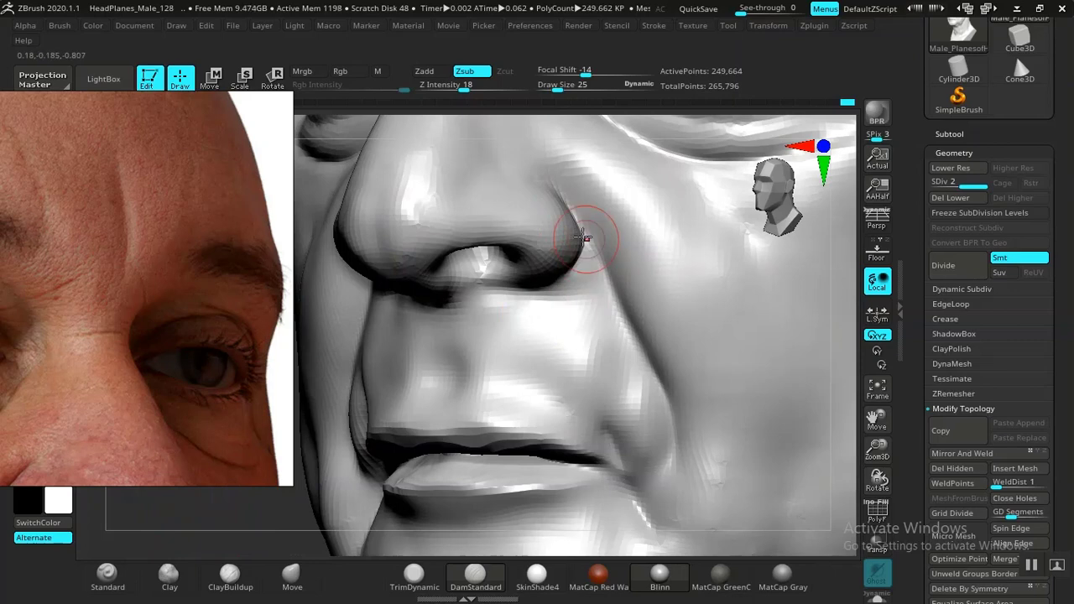
pyautogui.moveTo(594, 251); pyautogui.dragTo(648, 328)
pyautogui.moveTo(619, 294); pyautogui.dragTo(679, 430)
pyautogui.moveTo(682, 437)
pyautogui.mouseDown()
pyautogui.moveTo(664, 402)
pyautogui.moveTo(667, 441)
pyautogui.mouseUp()
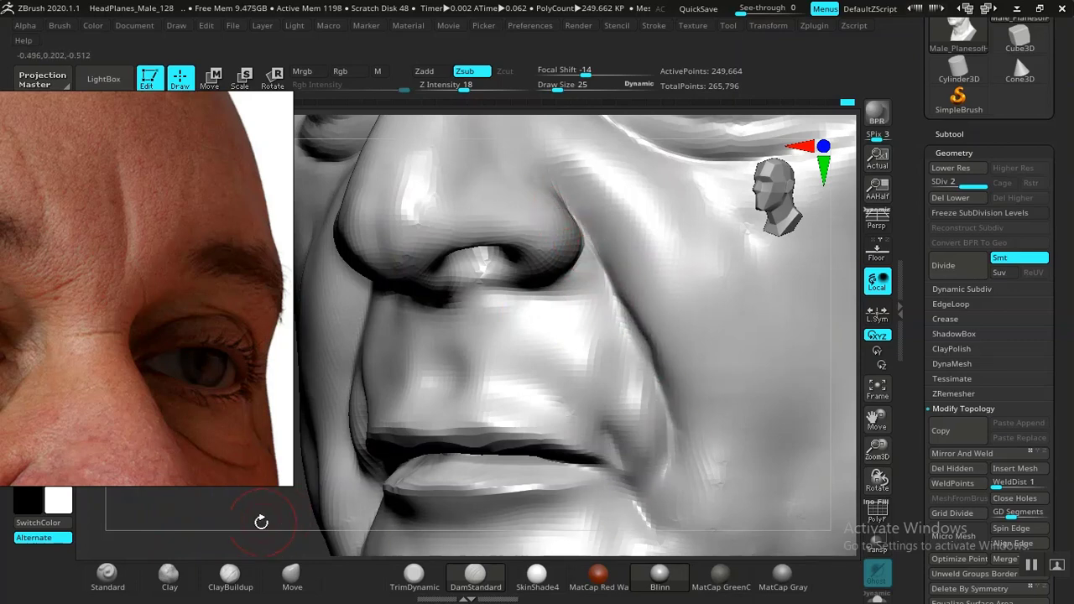
# Step: Reshape the nose bridge with the Move brush at draw sizes 81 and 89, checking it from the front and at an angle
pyautogui.moveTo(261, 523)
pyautogui.keyDown('alt'); pyautogui.mouseDown()
pyautogui.moveTo(232, 470)
pyautogui.moveTo(422, 520)
pyautogui.moveTo(737, 450)
pyautogui.moveTo(713, 395)
pyautogui.moveTo(669, 342)
pyautogui.moveTo(719, 439)
pyautogui.moveTo(731, 395)
pyautogui.moveTo(737, 435)
pyautogui.moveTo(743, 427)
pyautogui.moveTo(731, 427)
pyautogui.moveTo(736, 482)
pyautogui.moveTo(712, 493)
pyautogui.moveTo(737, 509)
pyautogui.moveTo(750, 425)
pyautogui.moveTo(727, 479)
pyautogui.moveTo(784, 241)
pyautogui.moveTo(797, 327)
pyautogui.moveTo(775, 360)
pyautogui.moveTo(741, 312)
pyautogui.moveTo(717, 355)
pyautogui.mouseUp(); pyautogui.keyUp('alt')
pyautogui.moveTo(784, 378); pyautogui.dragTo(504, 360)
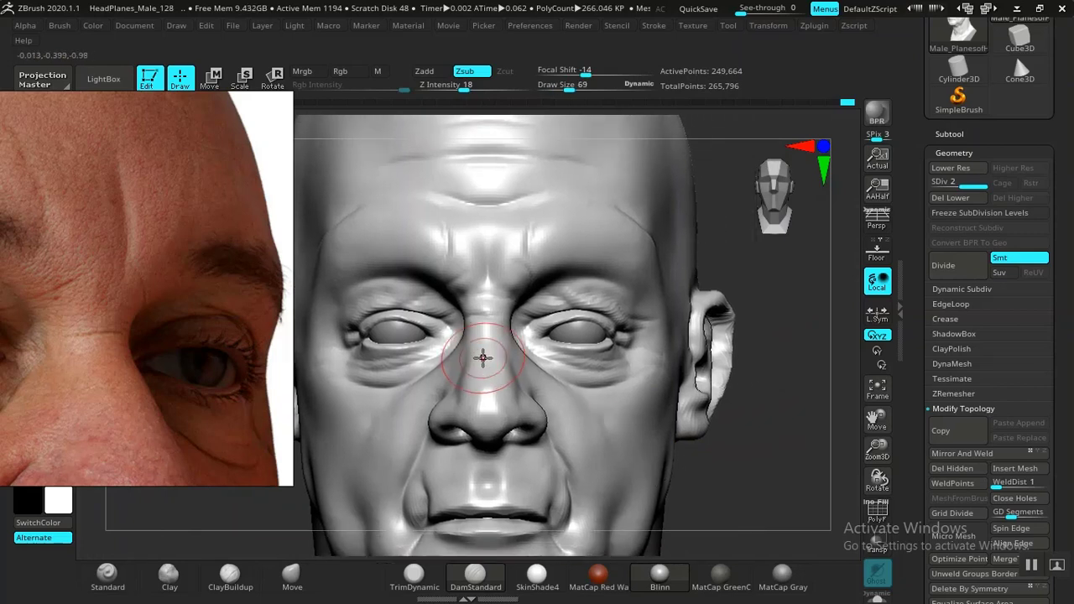
pyautogui.click(292, 575)
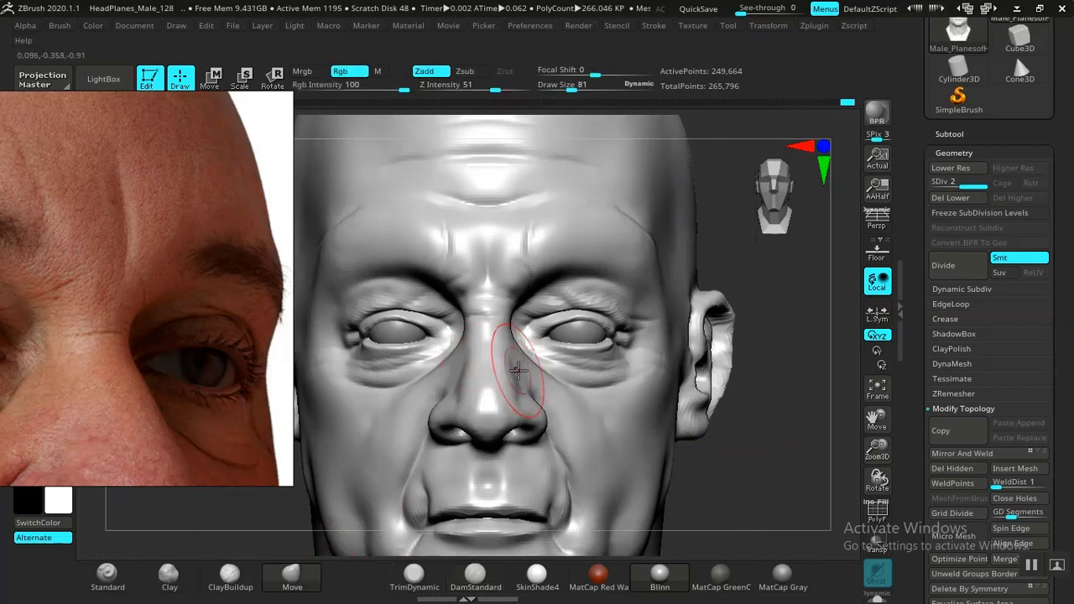
pyautogui.moveTo(742, 479); pyautogui.dragTo(638, 437)
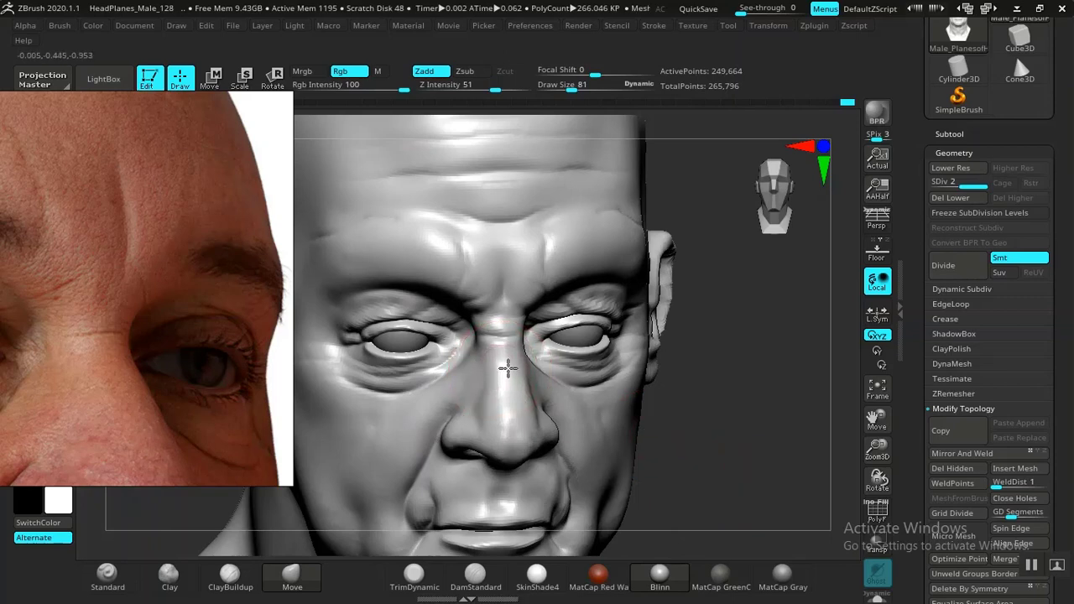
pyautogui.keyDown('shift'); pyautogui.moveTo(741, 455); pyautogui.dragTo(592, 394); pyautogui.keyUp('shift')
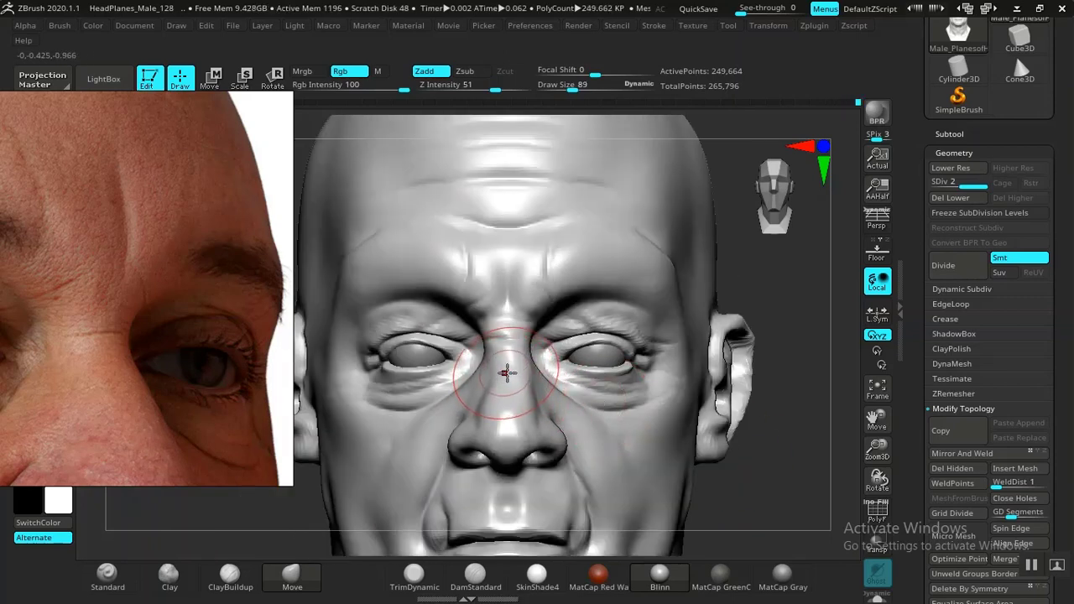
# Step: Fill the side of the nose bridge with Clay and smooth it at draw size 65
pyautogui.click(168, 578)
pyautogui.moveTo(266, 531); pyautogui.dragTo(564, 386)
pyautogui.press('[')
pyautogui.press('[')
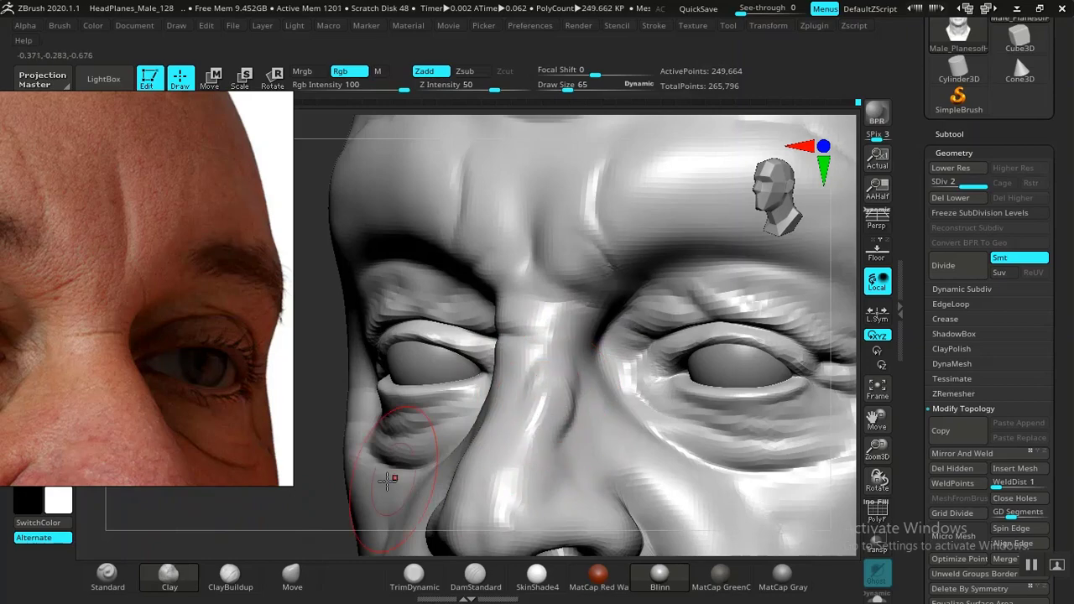
pyautogui.keyDown('shift'); pyautogui.moveTo(547, 412); pyautogui.dragTo(562, 401); pyautogui.keyUp('shift')
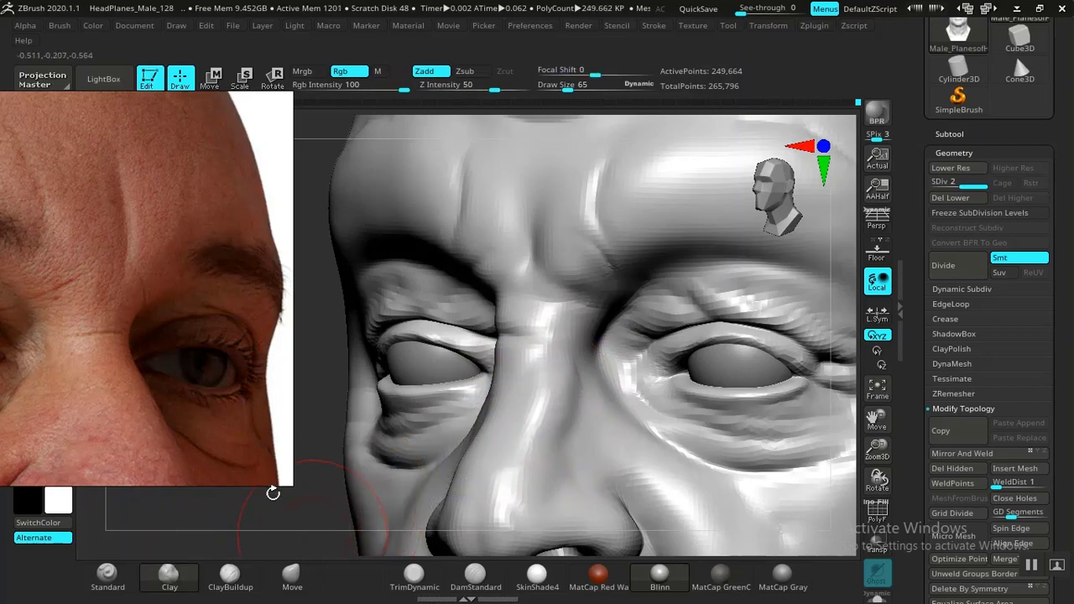
# Step: Adjust the side profile of the nose bridge with the Move brush at draw size 101, checking it from the front
pyautogui.moveTo(271, 491)
pyautogui.keyDown('alt'); pyautogui.mouseDown()
pyautogui.moveTo(326, 506)
pyautogui.moveTo(377, 487)
pyautogui.mouseUp(); pyautogui.keyUp('alt')
pyautogui.keyDown('alt'); pyautogui.moveTo(795, 484); pyautogui.dragTo(756, 549); pyautogui.keyUp('alt')
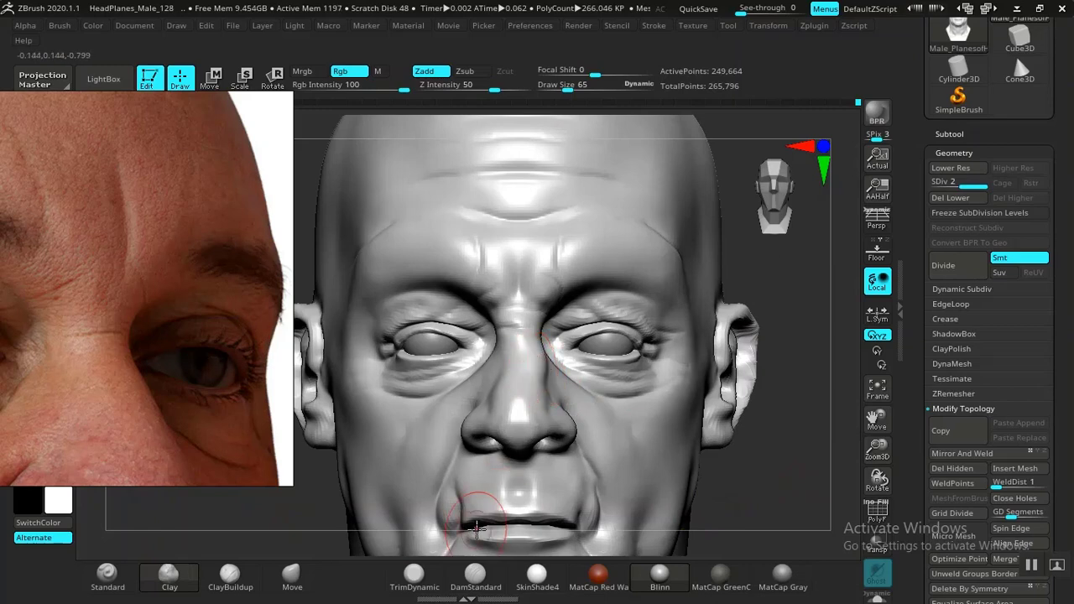
pyautogui.press(']')
pyautogui.press(']')
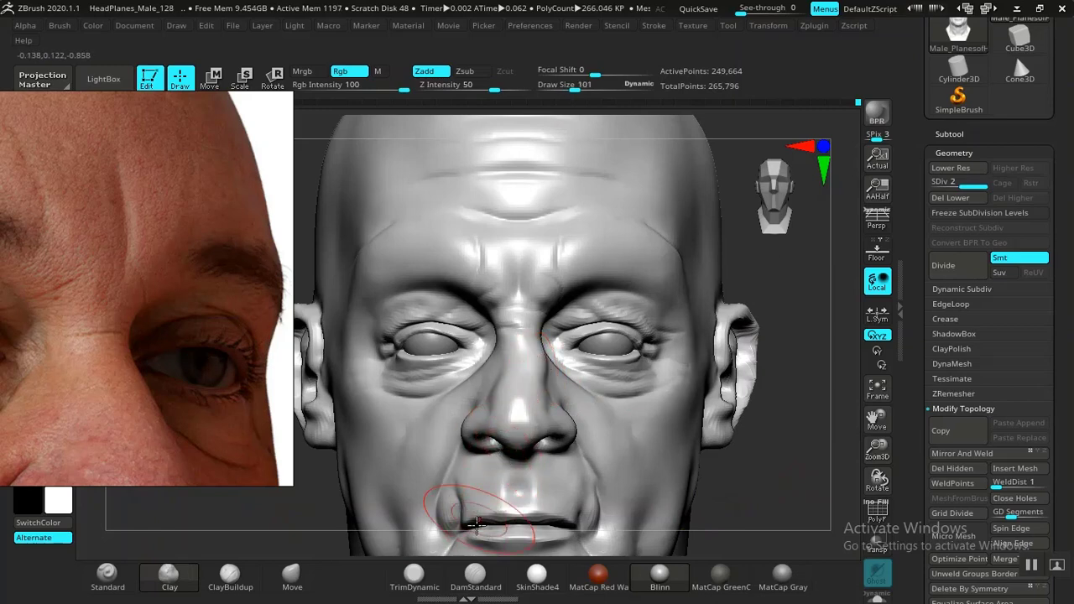
pyautogui.click(292, 576)
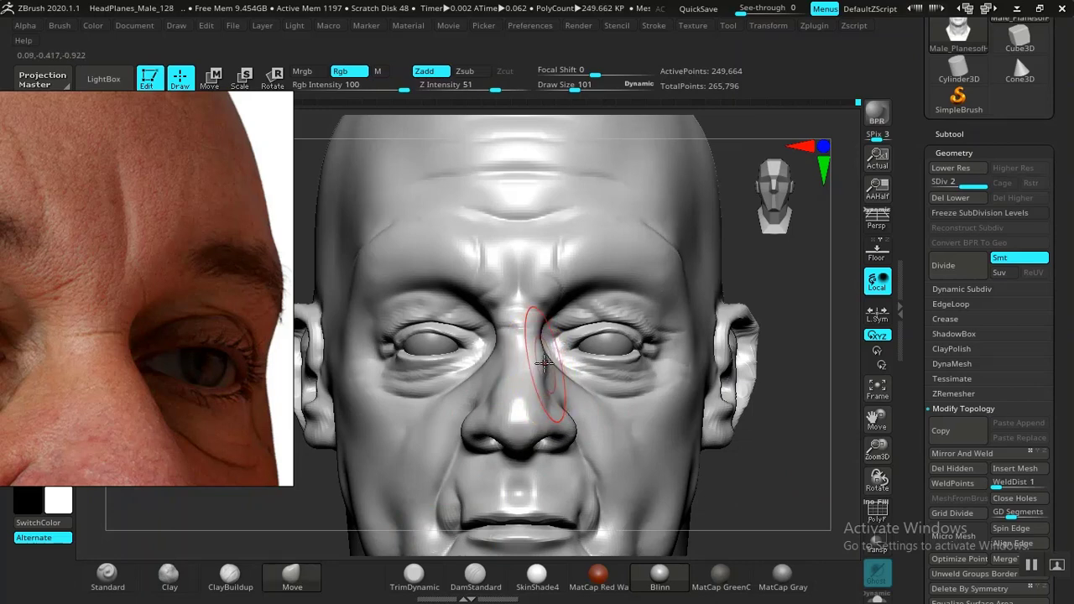
pyautogui.moveTo(803, 495)
pyautogui.keyDown('ctrl'); pyautogui.mouseDown(button='right')
pyautogui.moveTo(717, 439)
pyautogui.moveTo(634, 428)
pyautogui.mouseUp(button='right'); pyautogui.keyUp('ctrl')
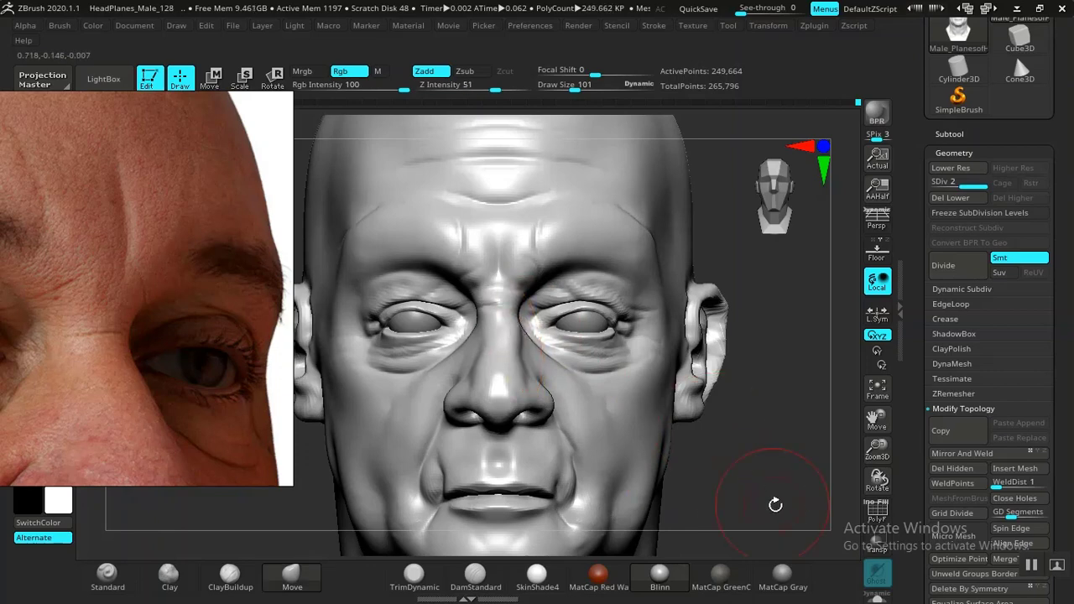
pyautogui.moveTo(776, 504)
pyautogui.keyDown('ctrl'); pyautogui.mouseDown(button='right')
pyautogui.moveTo(757, 456)
pyautogui.moveTo(769, 482)
pyautogui.moveTo(710, 480)
pyautogui.moveTo(771, 479)
pyautogui.moveTo(768, 461)
pyautogui.moveTo(777, 462)
pyautogui.moveTo(739, 398)
pyautogui.moveTo(798, 407)
pyautogui.moveTo(799, 436)
pyautogui.mouseUp(button='right'); pyautogui.keyUp('ctrl')
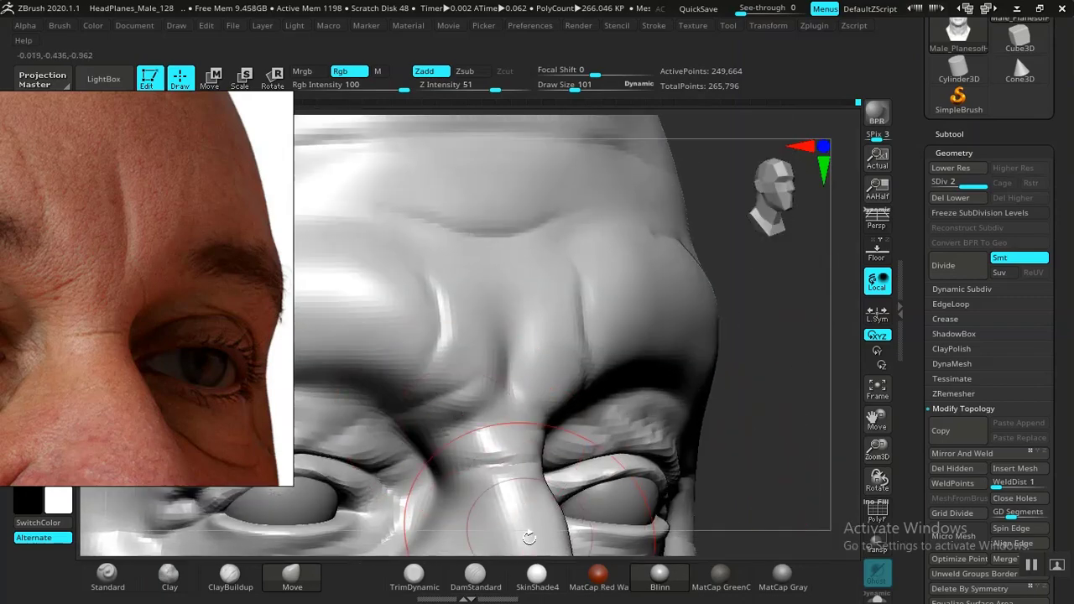
# Step: Turn on perspective and carve the frown creases between the eyebrows with DamStandard at draw size 69
pyautogui.click(475, 575)
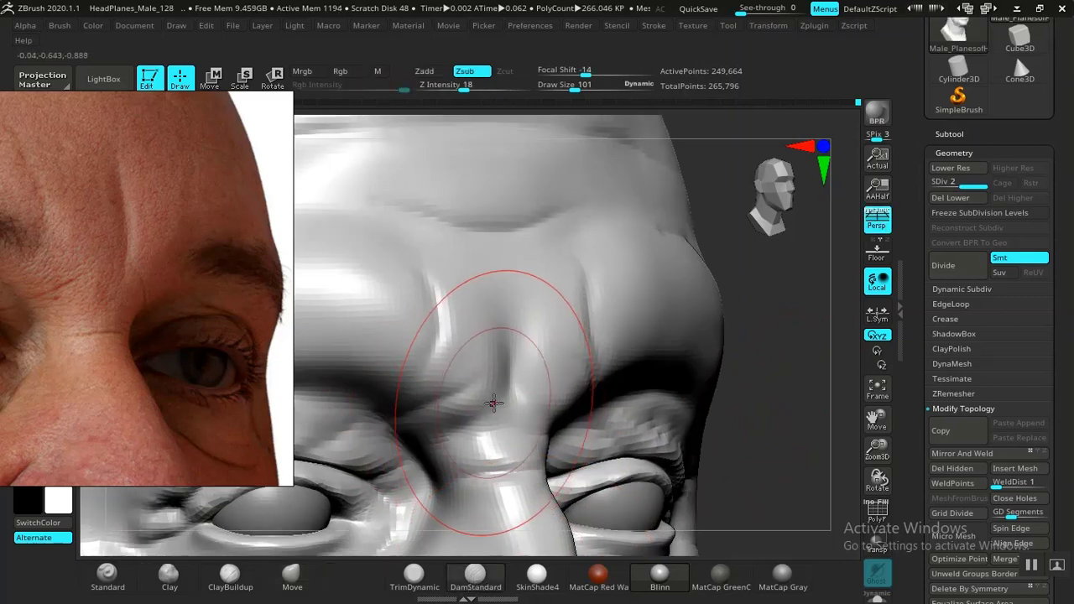
pyautogui.press('p')
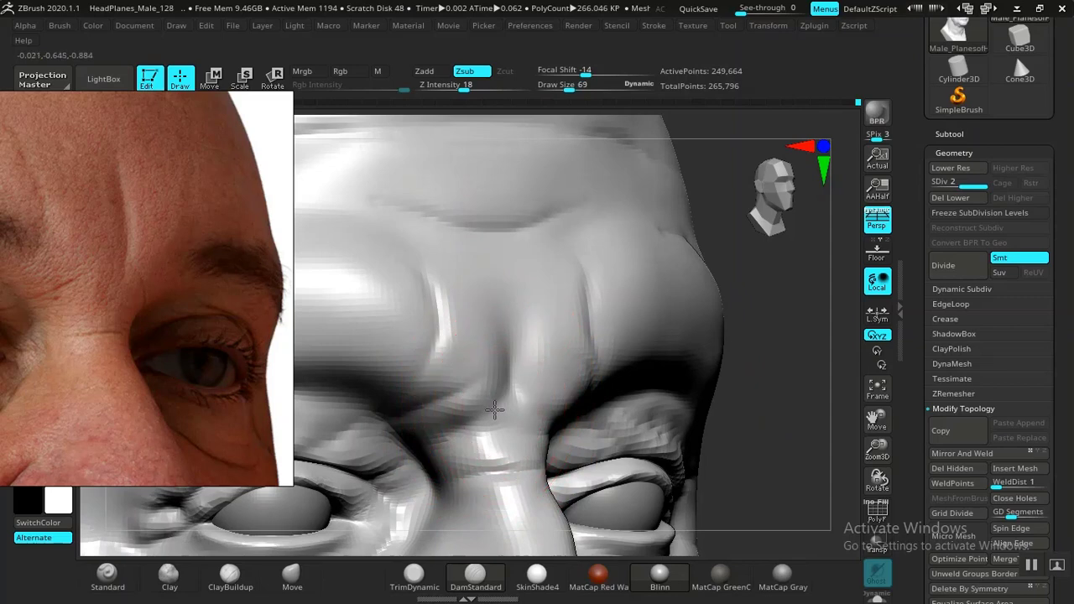
pyautogui.moveTo(795, 452); pyautogui.dragTo(523, 408)
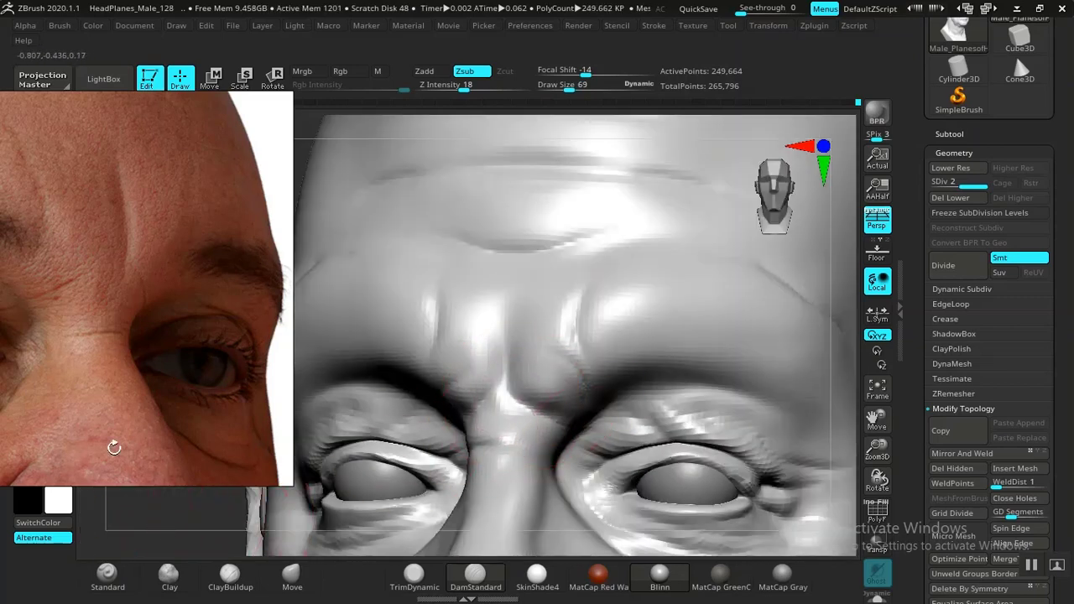
pyautogui.keyDown('alt'); pyautogui.moveTo(114, 448); pyautogui.dragTo(700, 419); pyautogui.keyUp('alt')
pyautogui.moveTo(780, 435)
pyautogui.keyDown('alt'); pyautogui.mouseDown()
pyautogui.moveTo(797, 482)
pyautogui.moveTo(784, 504)
pyautogui.moveTo(767, 475)
pyautogui.moveTo(664, 456)
pyautogui.moveTo(748, 456)
pyautogui.moveTo(697, 425)
pyautogui.moveTo(744, 521)
pyautogui.moveTo(702, 445)
pyautogui.moveTo(634, 470)
pyautogui.mouseUp(); pyautogui.keyUp('alt')
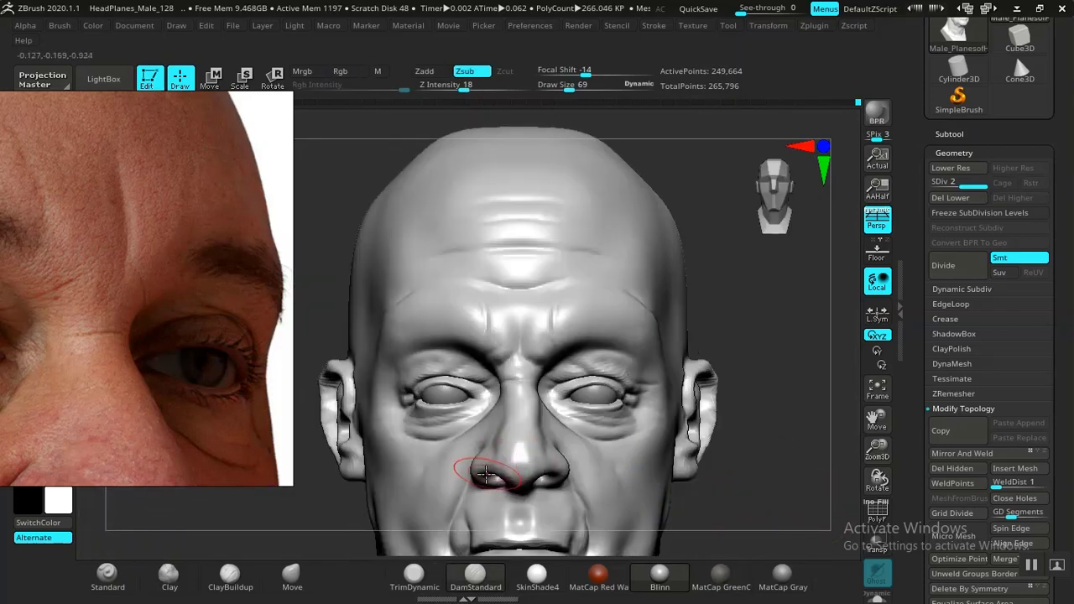
pyautogui.moveTo(734, 461)
pyautogui.keyDown('alt'); pyautogui.mouseDown()
pyautogui.moveTo(710, 431)
pyautogui.moveTo(739, 501)
pyautogui.moveTo(759, 500)
pyautogui.moveTo(781, 529)
pyautogui.moveTo(575, 359)
pyautogui.mouseUp(); pyautogui.keyUp('alt')
# Step: Fill the inner brow above the upper eyelid with Clay at draw size 77 and smooth it
pyautogui.click(169, 576)
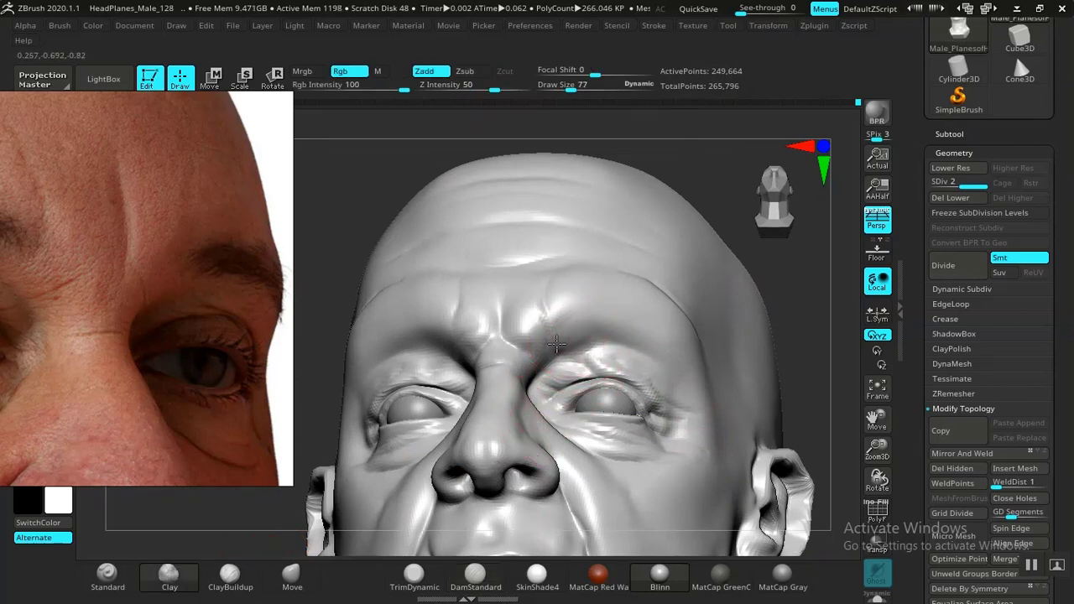
pyautogui.keyDown('shift'); pyautogui.moveTo(591, 341); pyautogui.dragTo(565, 341); pyautogui.keyUp('shift')
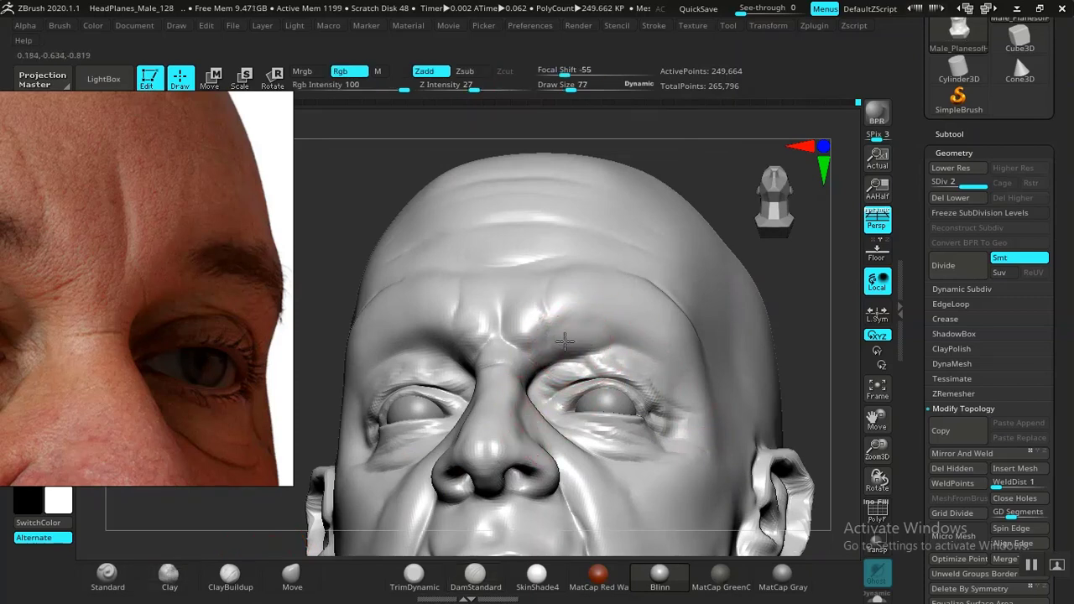
pyautogui.moveTo(809, 365)
pyautogui.mouseDown()
pyautogui.moveTo(815, 372)
pyautogui.moveTo(746, 445)
pyautogui.moveTo(804, 544)
pyautogui.moveTo(805, 579)
pyautogui.mouseUp()
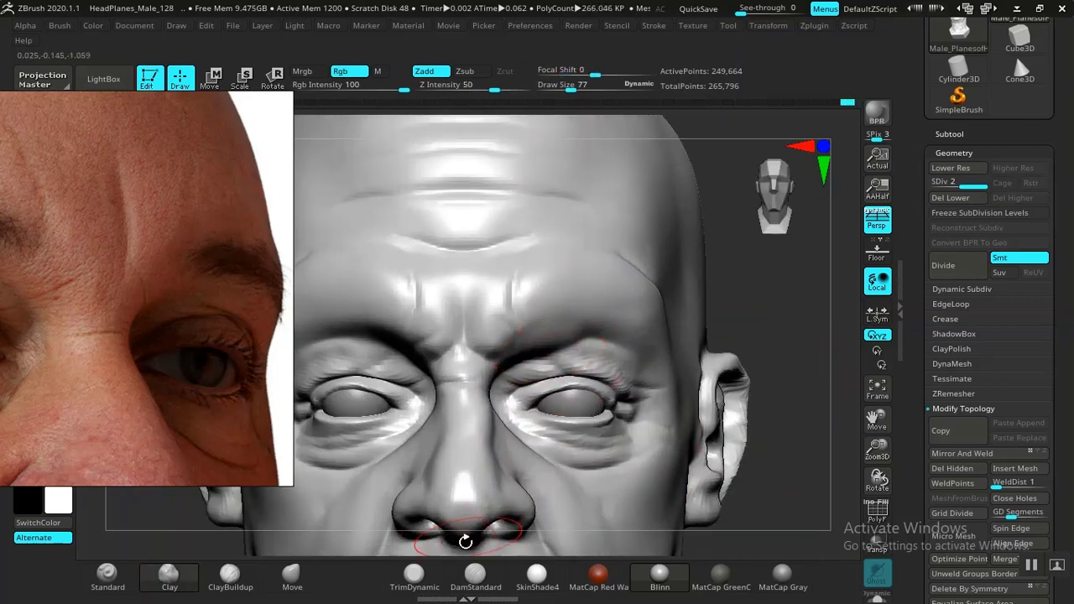
# Step: Reshape the brow and upper eyelid fold with the Move brush at draw size 77, checking it from below
pyautogui.click(292, 576)
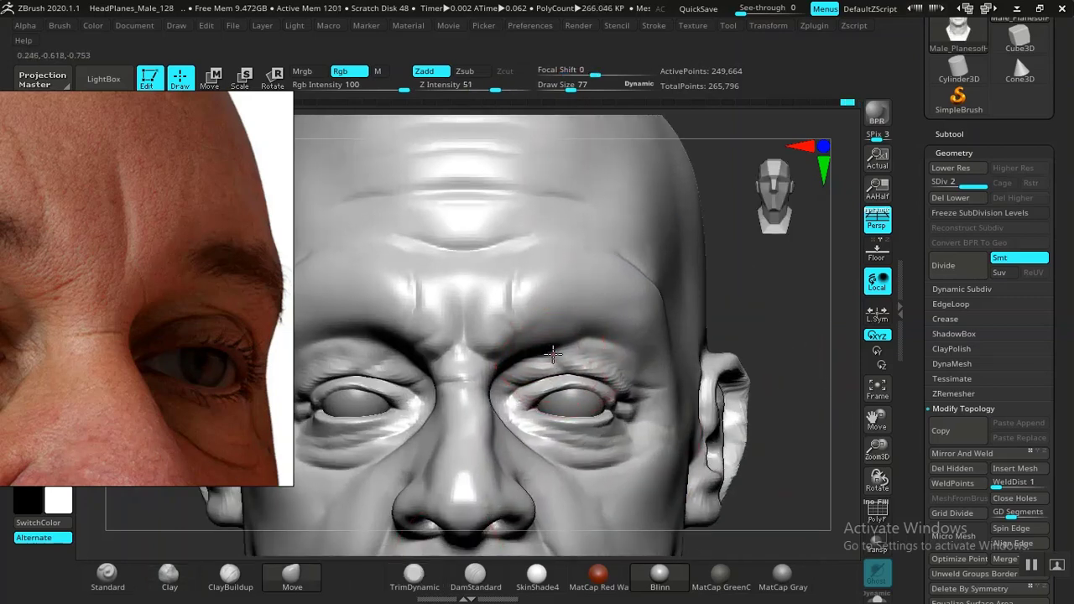
pyautogui.moveTo(778, 482)
pyautogui.keyDown('alt'); pyautogui.mouseDown()
pyautogui.moveTo(753, 453)
pyautogui.moveTo(753, 431)
pyautogui.moveTo(755, 476)
pyautogui.moveTo(789, 550)
pyautogui.mouseUp(); pyautogui.keyUp('alt')
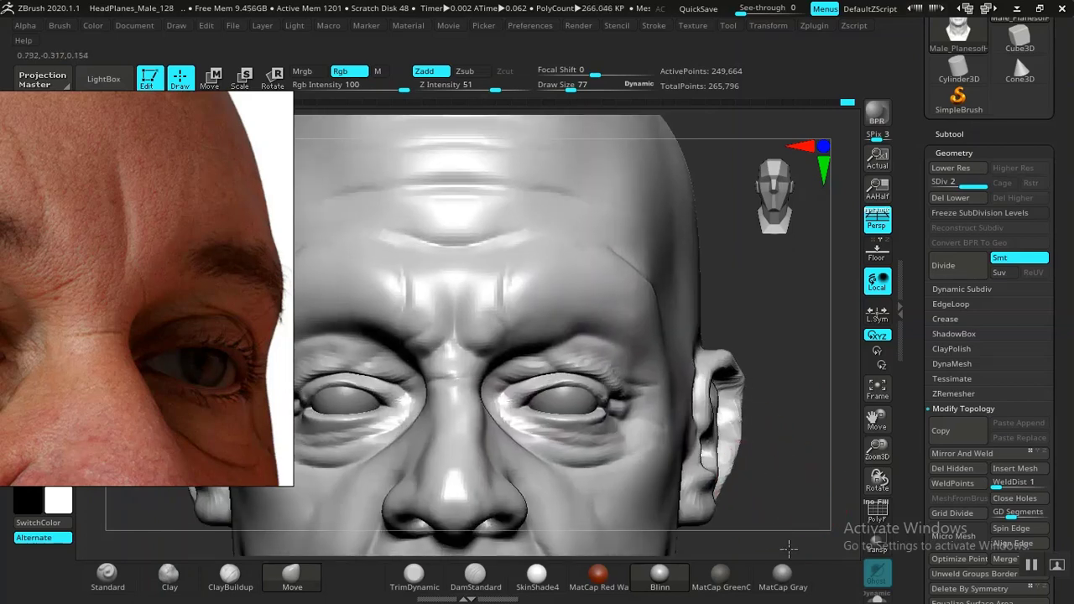
pyautogui.moveTo(808, 269)
pyautogui.keyDown('alt'); pyautogui.mouseDown()
pyautogui.moveTo(811, 300)
pyautogui.moveTo(807, 230)
pyautogui.mouseUp(); pyautogui.keyUp('alt')
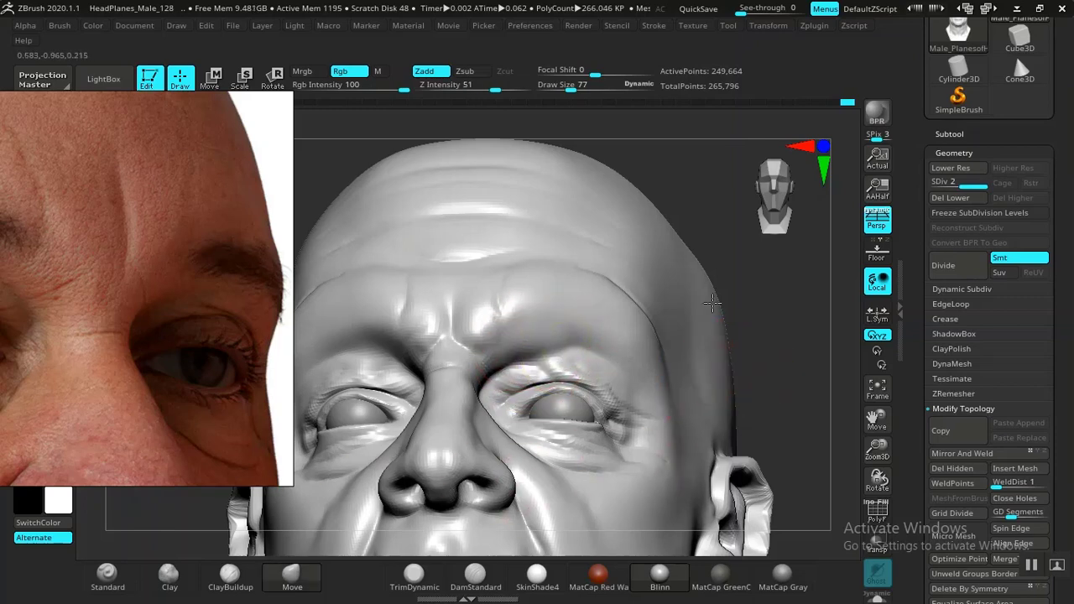
pyautogui.keyDown('alt'); pyautogui.moveTo(739, 303); pyautogui.dragTo(730, 353); pyautogui.keyUp('alt')
pyautogui.keyDown('shift'); pyautogui.moveTo(731, 352); pyautogui.dragTo(631, 417); pyautogui.keyUp('shift')
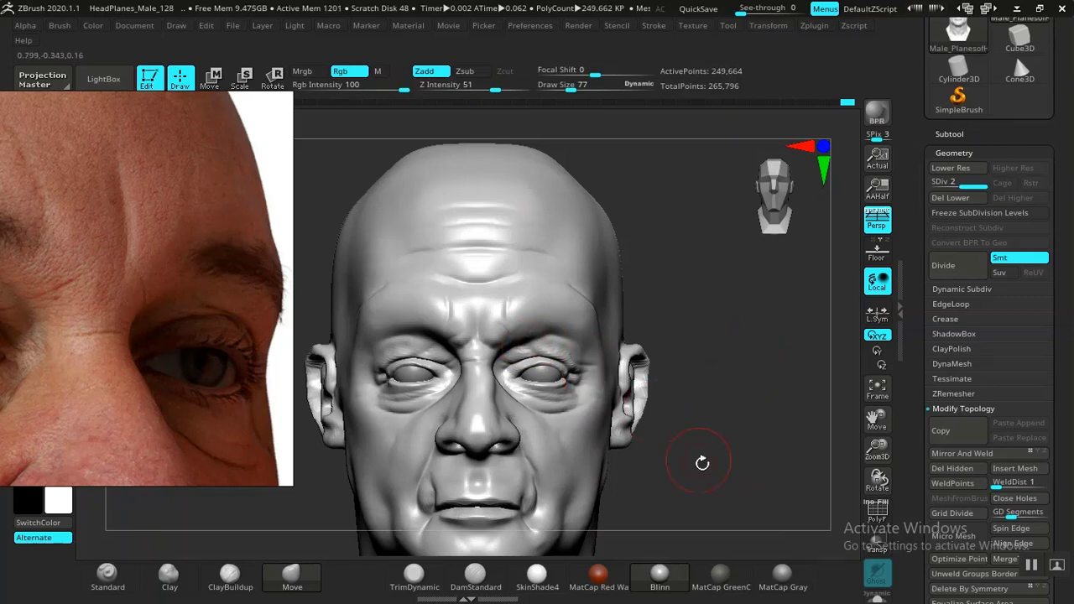
# Step: Bring the reference photo to the mouth and chin, and mask the head except the lower lip and chin with softened edges
pyautogui.moveTo(702, 462)
pyautogui.keyDown('alt'); pyautogui.mouseDown()
pyautogui.moveTo(724, 515)
pyautogui.moveTo(712, 422)
pyautogui.moveTo(741, 476)
pyautogui.moveTo(771, 313)
pyautogui.moveTo(828, 119)
pyautogui.mouseUp(); pyautogui.keyUp('alt')
pyautogui.keyDown('alt'); pyautogui.moveTo(758, 395); pyautogui.dragTo(739, 496); pyautogui.keyUp('alt')
pyautogui.moveTo(97, 466); pyautogui.dragTo(137, 237, button='middle')
pyautogui.moveTo(137, 458); pyautogui.dragTo(155, 338, button='middle')
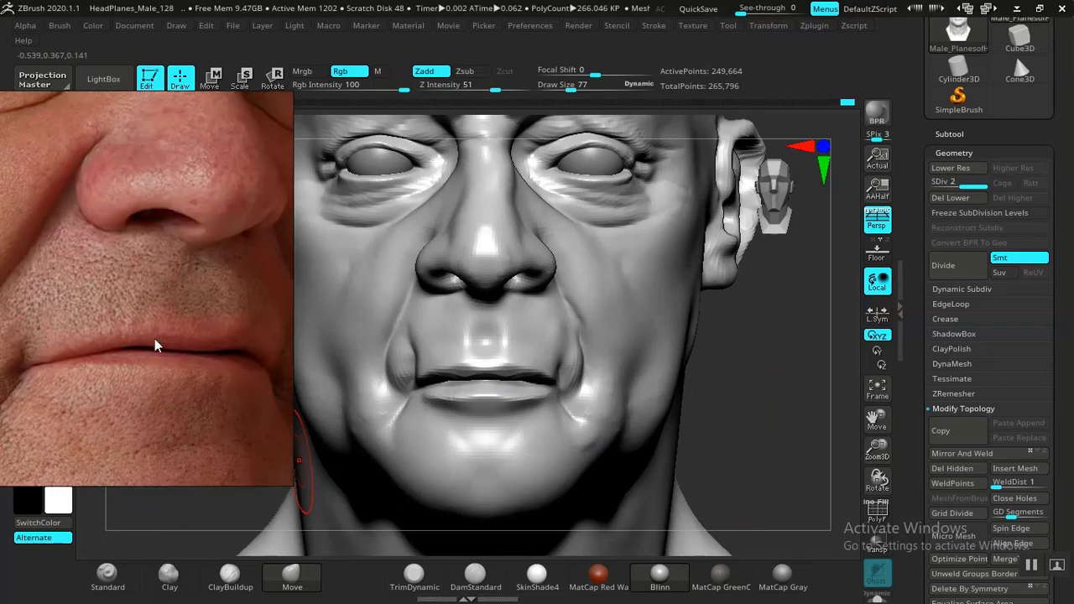
pyautogui.moveTo(126, 504); pyautogui.dragTo(115, 336, button='middle')
pyautogui.moveTo(784, 434)
pyautogui.mouseDown()
pyautogui.moveTo(727, 371)
pyautogui.moveTo(750, 410)
pyautogui.moveTo(746, 439)
pyautogui.moveTo(767, 384)
pyautogui.moveTo(795, 406)
pyautogui.moveTo(742, 490)
pyautogui.mouseUp()
pyautogui.keyDown('alt'); pyautogui.moveTo(770, 437); pyautogui.dragTo(792, 383); pyautogui.keyUp('alt')
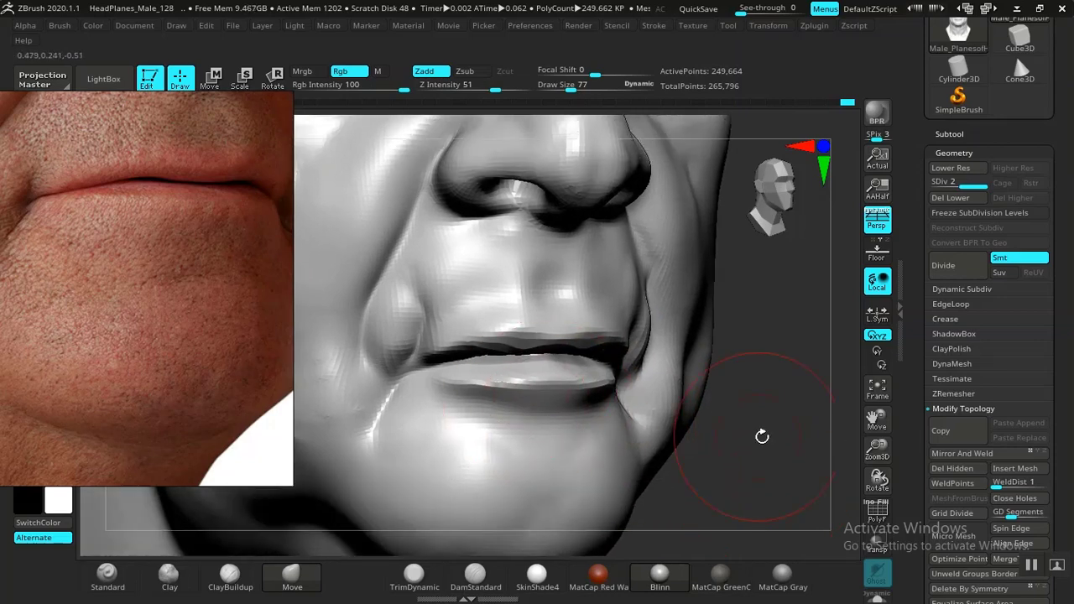
pyautogui.moveTo(762, 436); pyautogui.dragTo(708, 431)
pyautogui.moveTo(353, 474)
pyautogui.keyDown('ctrl'); pyautogui.mouseDown()
pyautogui.moveTo(646, 518)
pyautogui.moveTo(619, 370)
pyautogui.mouseUp(); pyautogui.keyUp('ctrl')
pyautogui.keyDown('ctrl'); pyautogui.moveTo(481, 355); pyautogui.dragTo(356, 372); pyautogui.keyUp('ctrl')
pyautogui.keyDown('ctrl'); pyautogui.click(763, 411); pyautogui.keyUp('ctrl')
pyautogui.keyDown('ctrl'); pyautogui.click(539, 432); pyautogui.keyUp('ctrl')
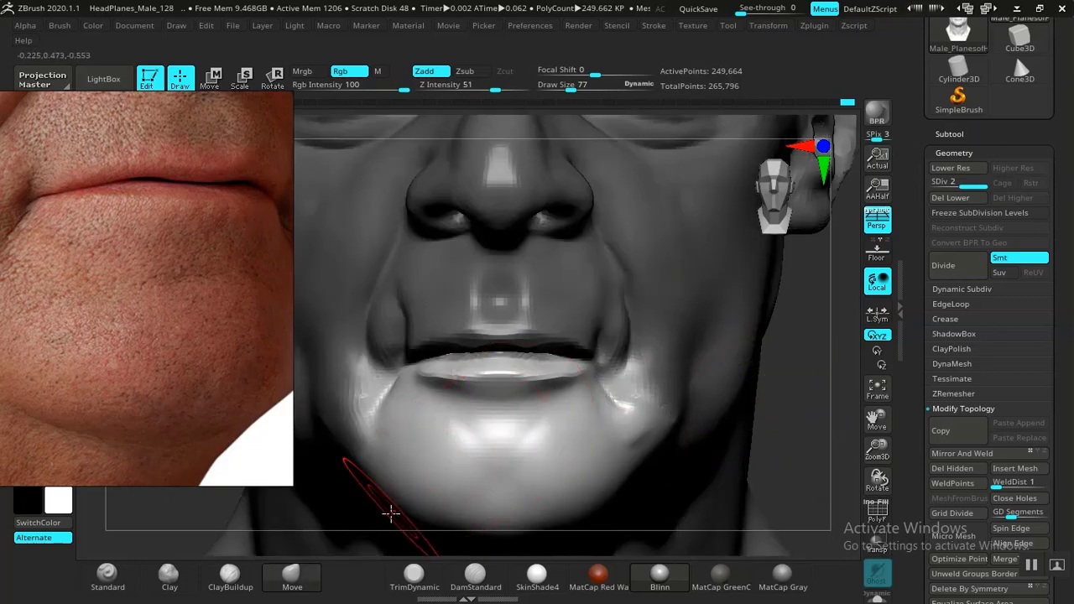
# Step: Reshape the lower lip with the Move brush at draw size 77 and smooth it on subdivision level 1
pyautogui.click(291, 576)
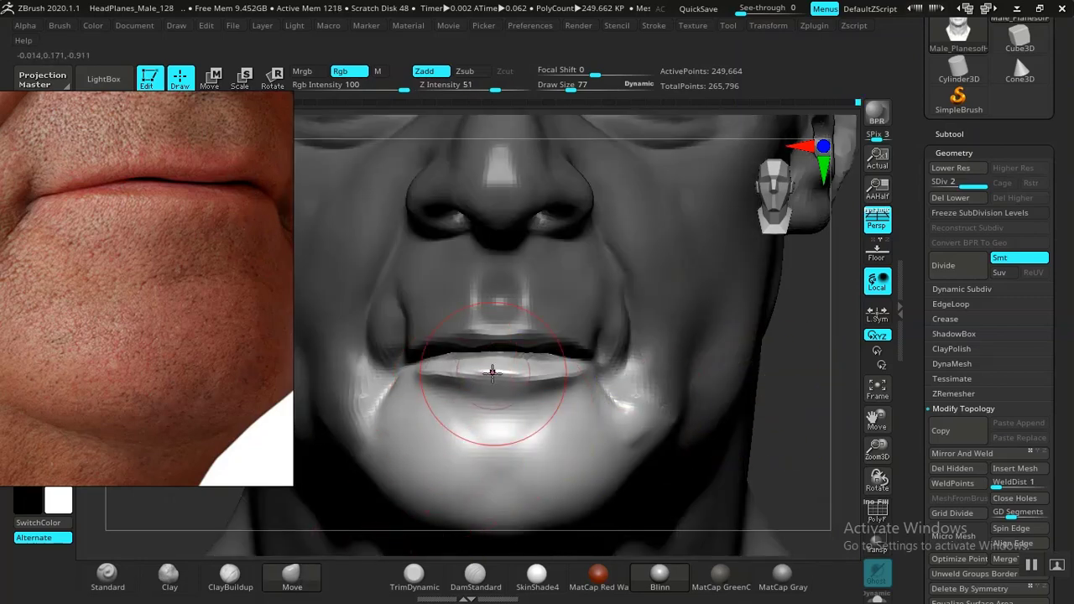
pyautogui.moveTo(492, 372); pyautogui.dragTo(496, 389)
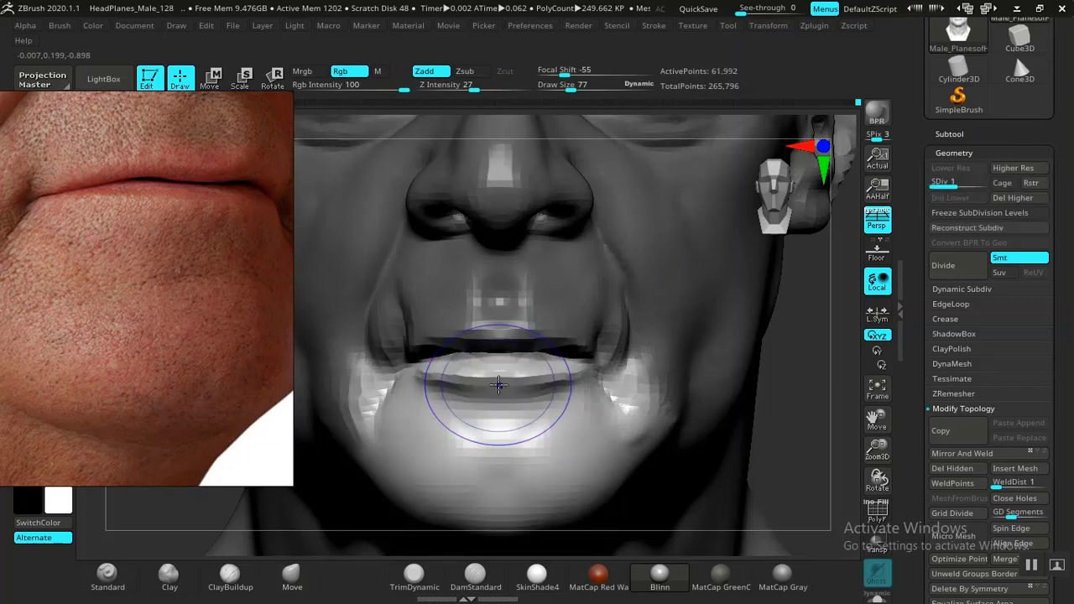
pyautogui.hotkey('shift', 'd')
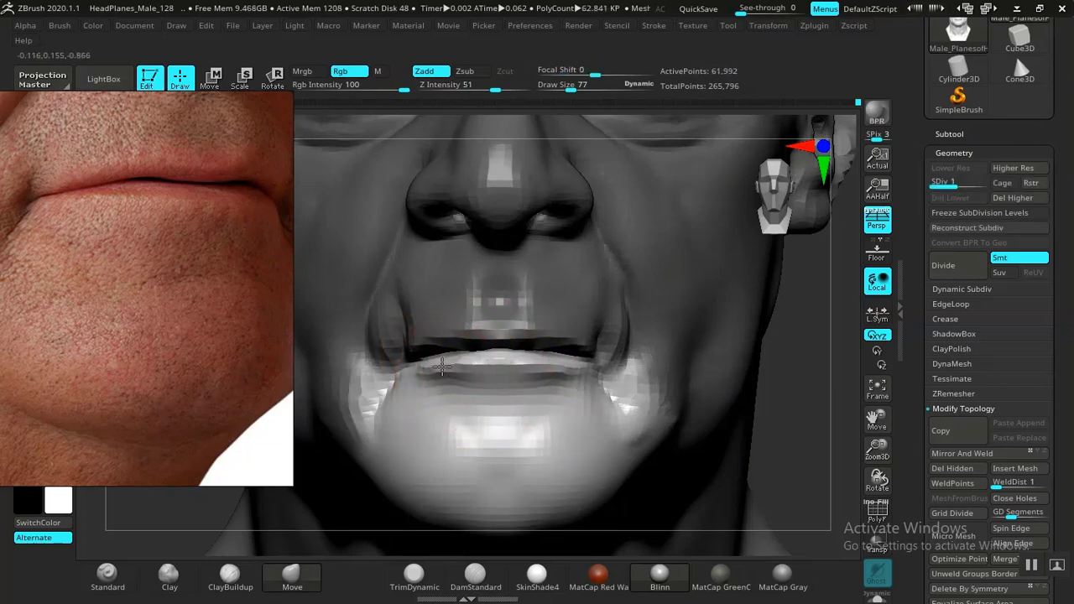
pyautogui.keyDown('shift'); pyautogui.moveTo(456, 386); pyautogui.dragTo(452, 384); pyautogui.keyUp('shift')
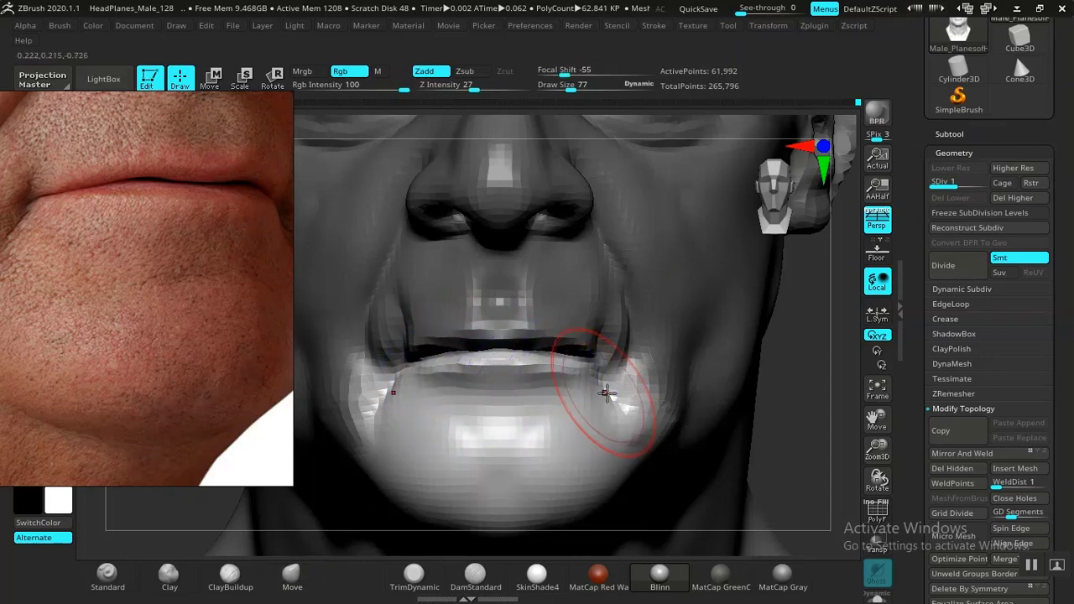
# Step: Refine the lower lip and the chin area beneath it with DamStandard and Standard at draw size 77
pyautogui.moveTo(777, 441)
pyautogui.mouseDown()
pyautogui.moveTo(851, 420)
pyautogui.moveTo(739, 419)
pyautogui.moveTo(731, 456)
pyautogui.moveTo(554, 422)
pyautogui.moveTo(562, 394)
pyautogui.mouseUp()
pyautogui.click(475, 575)
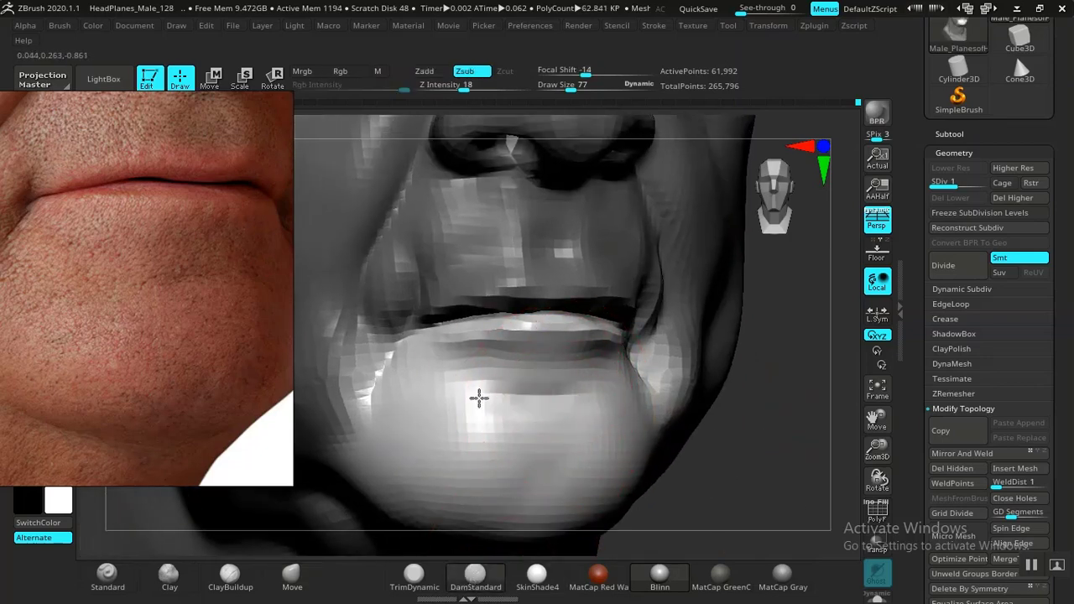
pyautogui.moveTo(479, 397); pyautogui.dragTo(486, 397)
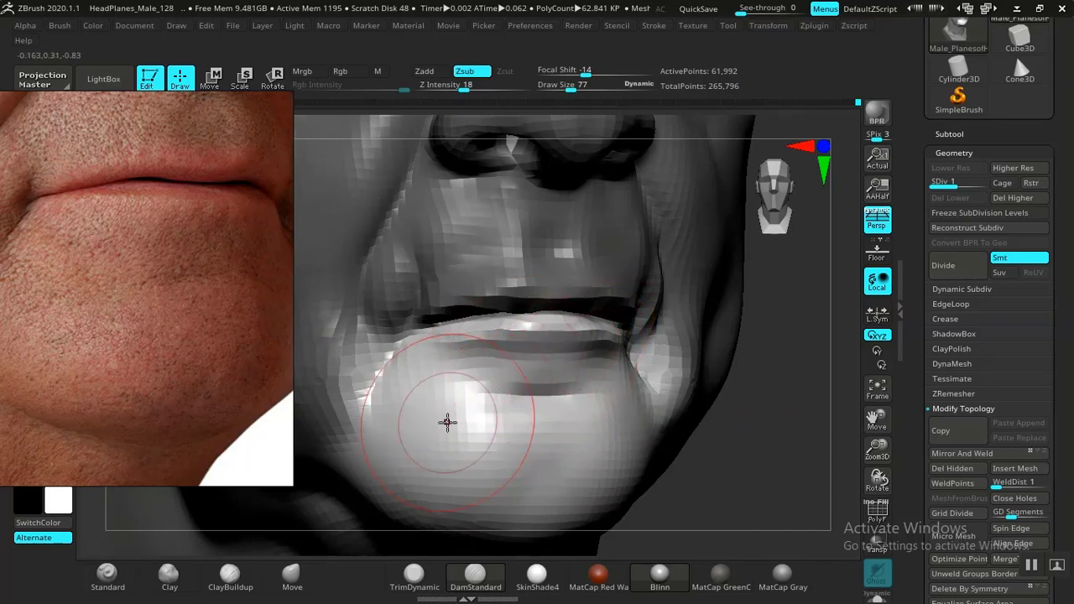
pyautogui.click(107, 575)
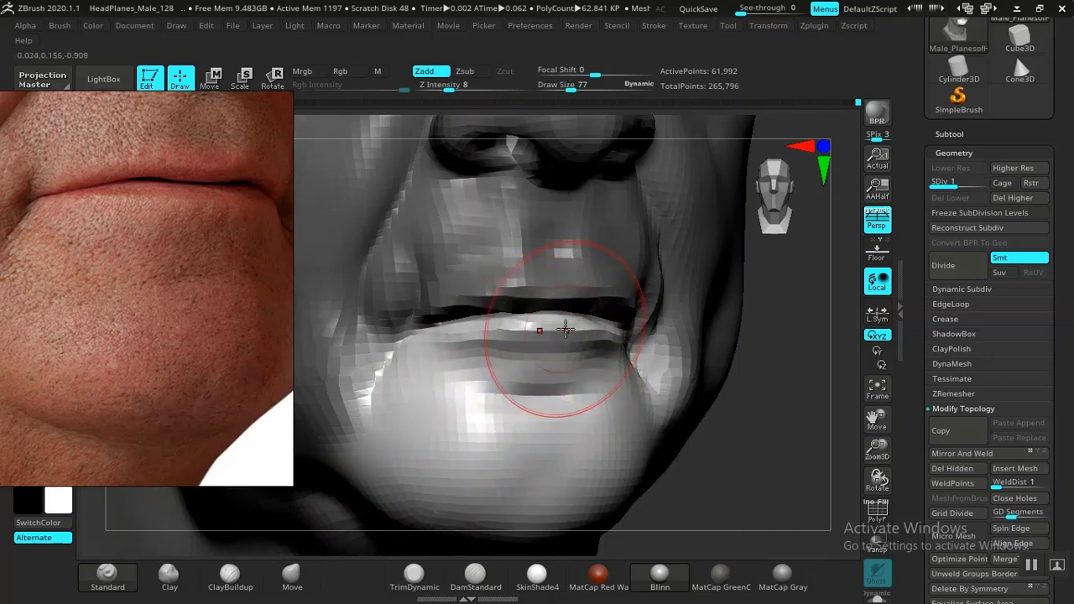
pyautogui.moveTo(810, 475)
pyautogui.keyDown('alt'); pyautogui.mouseDown()
pyautogui.moveTo(641, 370)
pyautogui.moveTo(725, 420)
pyautogui.moveTo(702, 415)
pyautogui.moveTo(756, 455)
pyautogui.moveTo(778, 392)
pyautogui.mouseUp(); pyautogui.keyUp('alt')
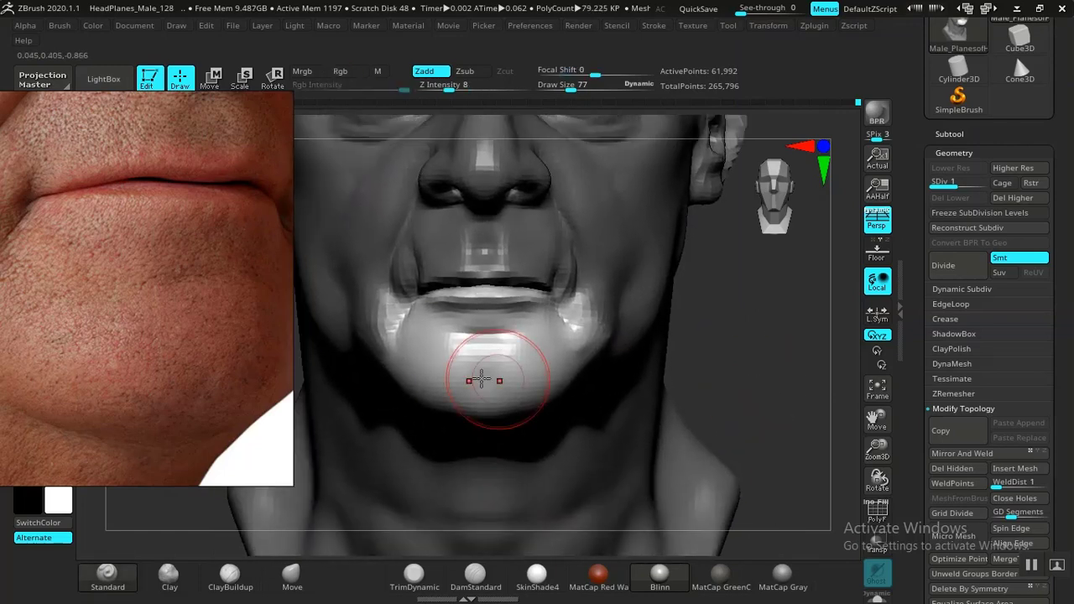
pyautogui.moveTo(168, 415); pyautogui.dragTo(193, 373)
pyautogui.moveTo(811, 364); pyautogui.dragTo(802, 496)
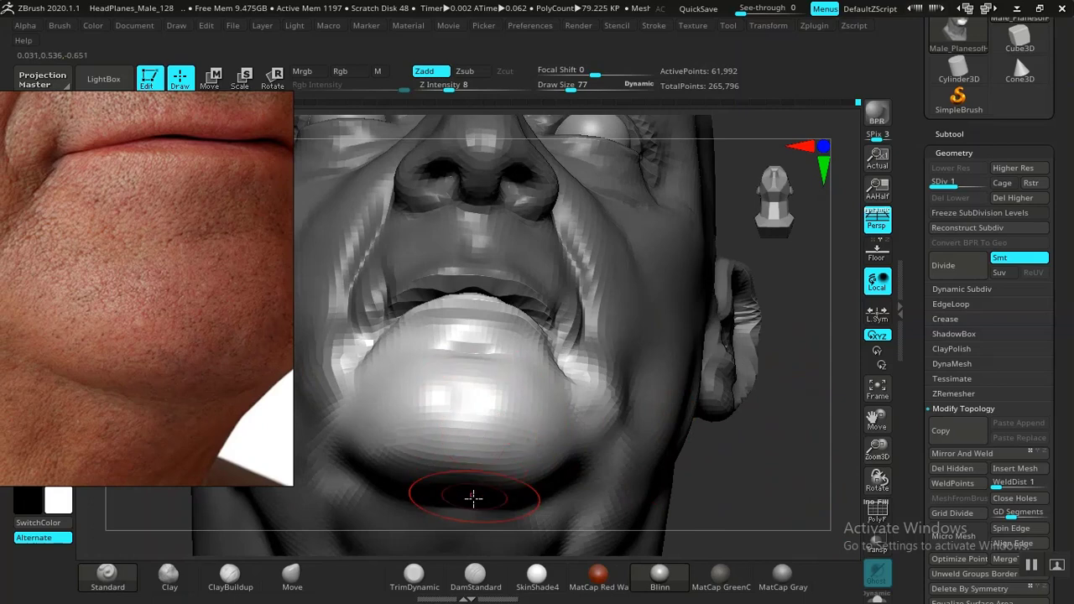
# Step: Carve a vertical cleft down the center of the chin with DamStandard at draw size 77
pyautogui.click(487, 576)
pyautogui.keyDown('alt'); pyautogui.moveTo(729, 475); pyautogui.dragTo(776, 554); pyautogui.keyUp('alt')
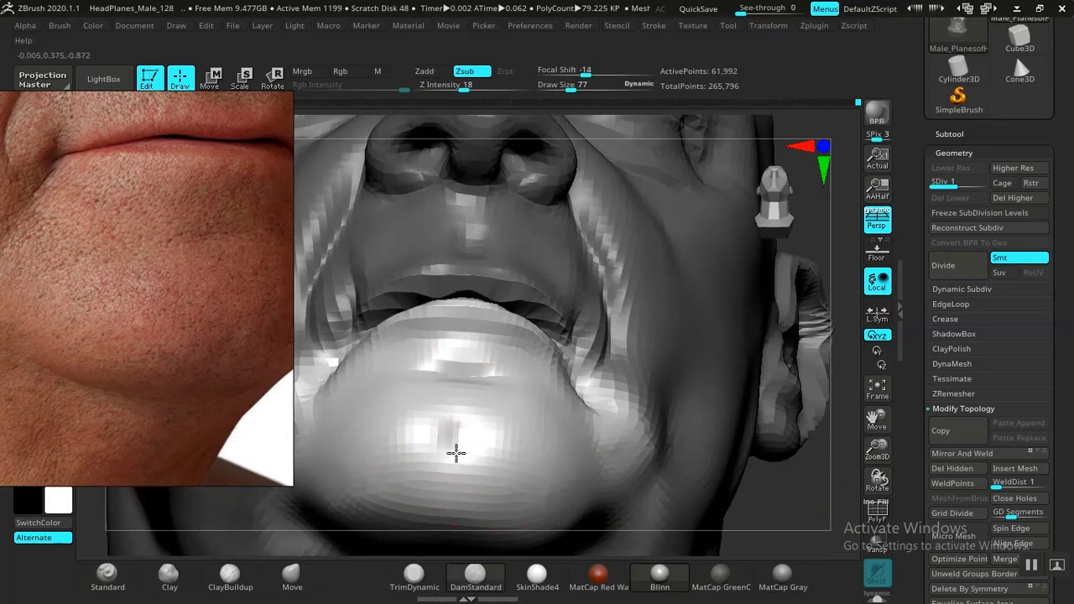
pyautogui.moveTo(449, 465); pyautogui.dragTo(424, 488)
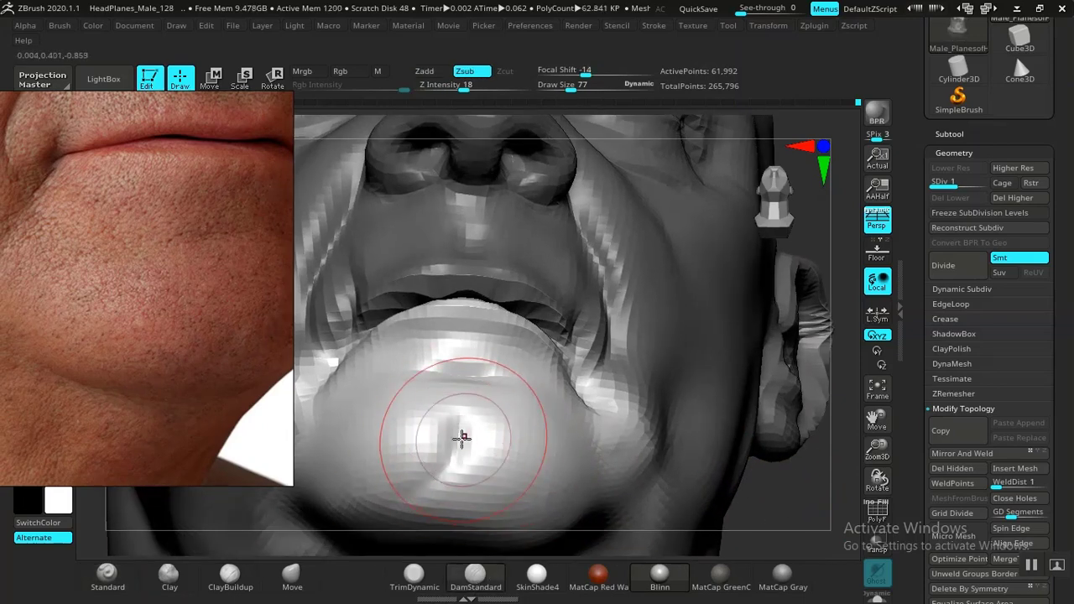
pyautogui.moveTo(659, 485)
pyautogui.mouseDown()
pyautogui.moveTo(773, 521)
pyautogui.moveTo(618, 439)
pyautogui.moveTo(684, 478)
pyautogui.moveTo(633, 456)
pyautogui.mouseUp()
pyautogui.press('ctrl')
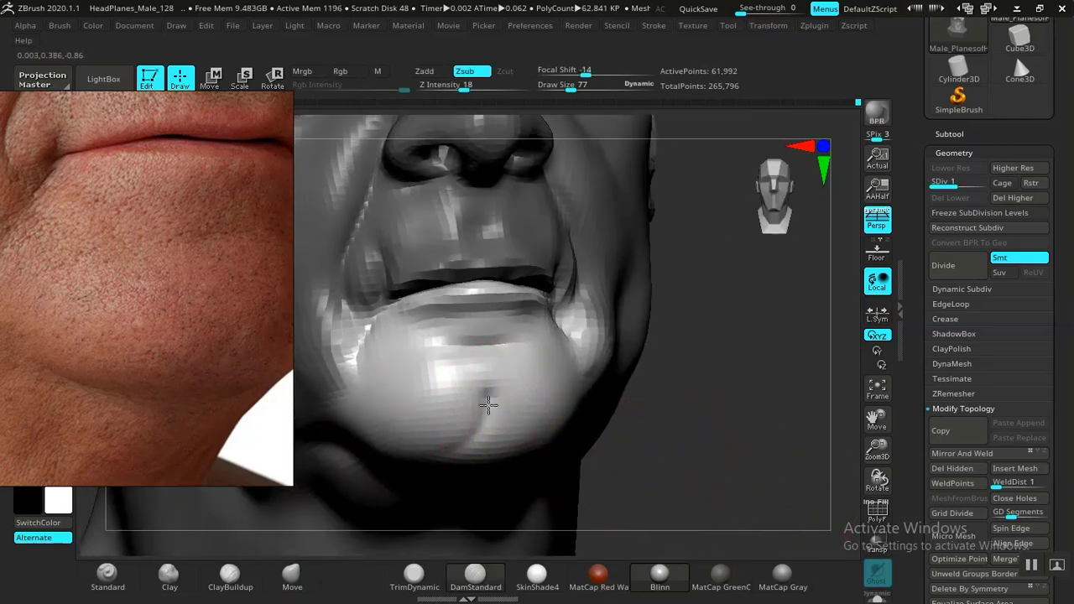
pyautogui.moveTo(646, 452)
pyautogui.mouseDown()
pyautogui.moveTo(722, 441)
pyautogui.moveTo(739, 470)
pyautogui.moveTo(706, 454)
pyautogui.moveTo(731, 456)
pyautogui.moveTo(757, 478)
pyautogui.moveTo(714, 462)
pyautogui.mouseUp()
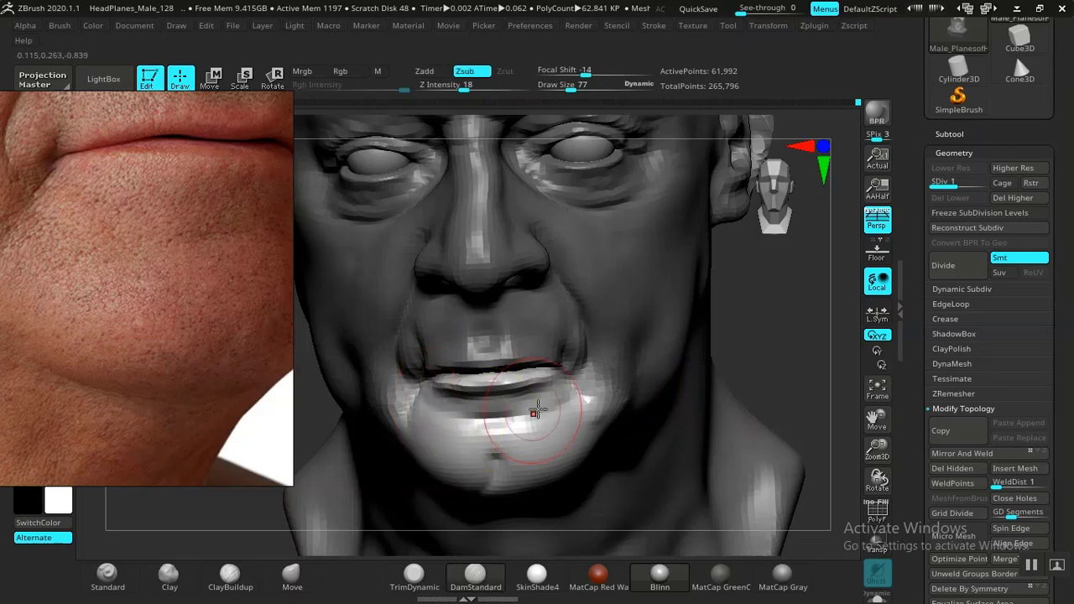
pyautogui.moveTo(757, 391); pyautogui.dragTo(764, 503)
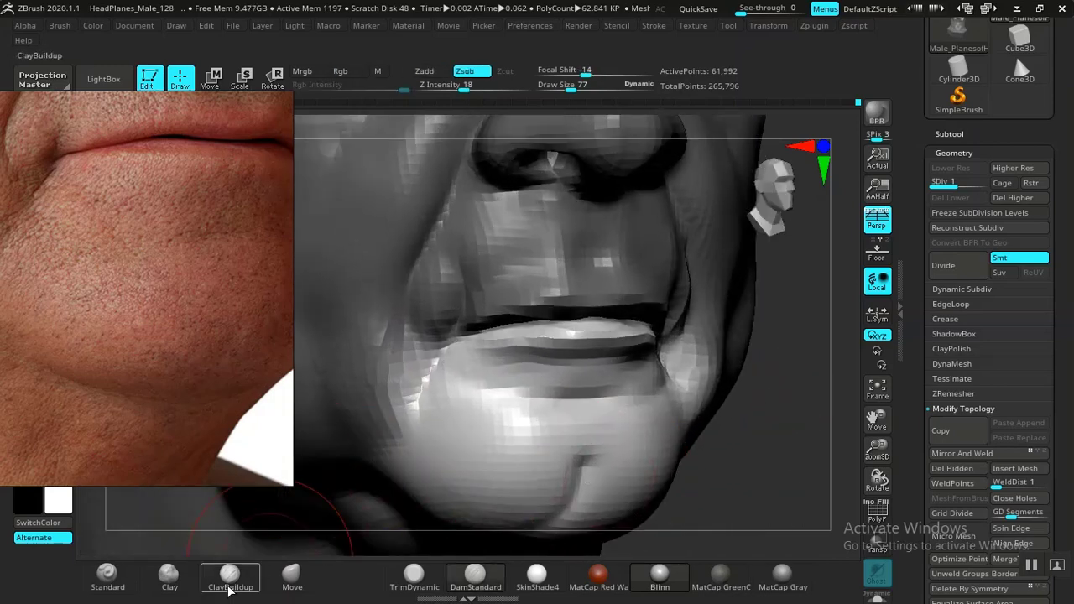
# Step: Sculpt the front of the chin beside the cleft with ClayBuildup at draw size 77
pyautogui.click(230, 579)
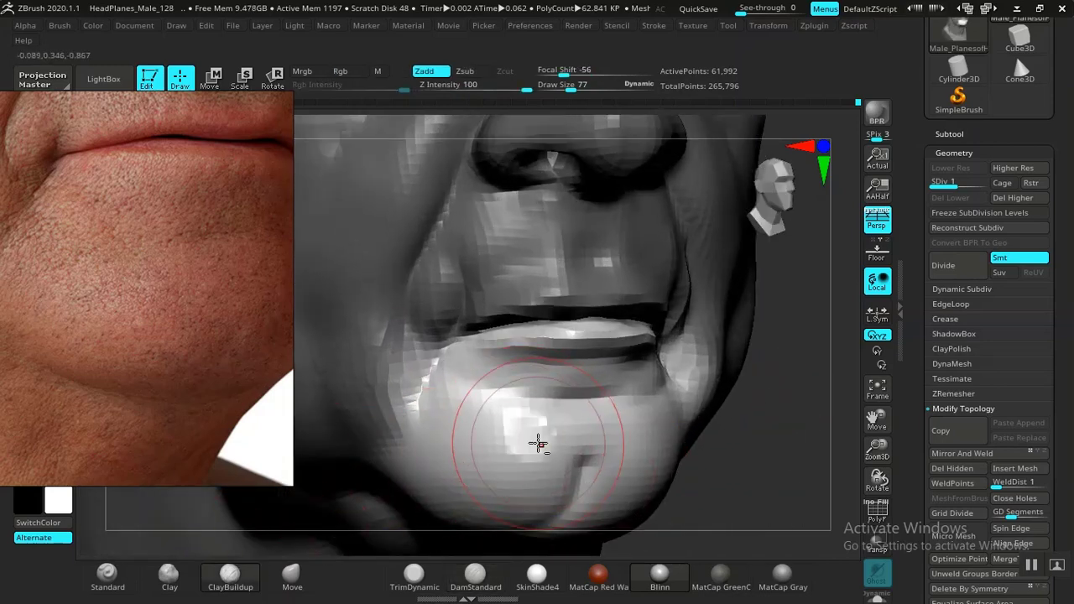
pyautogui.moveTo(527, 431); pyautogui.dragTo(531, 443)
pyautogui.keyDown('shift'); pyautogui.moveTo(768, 470); pyautogui.dragTo(714, 475); pyautogui.keyUp('shift')
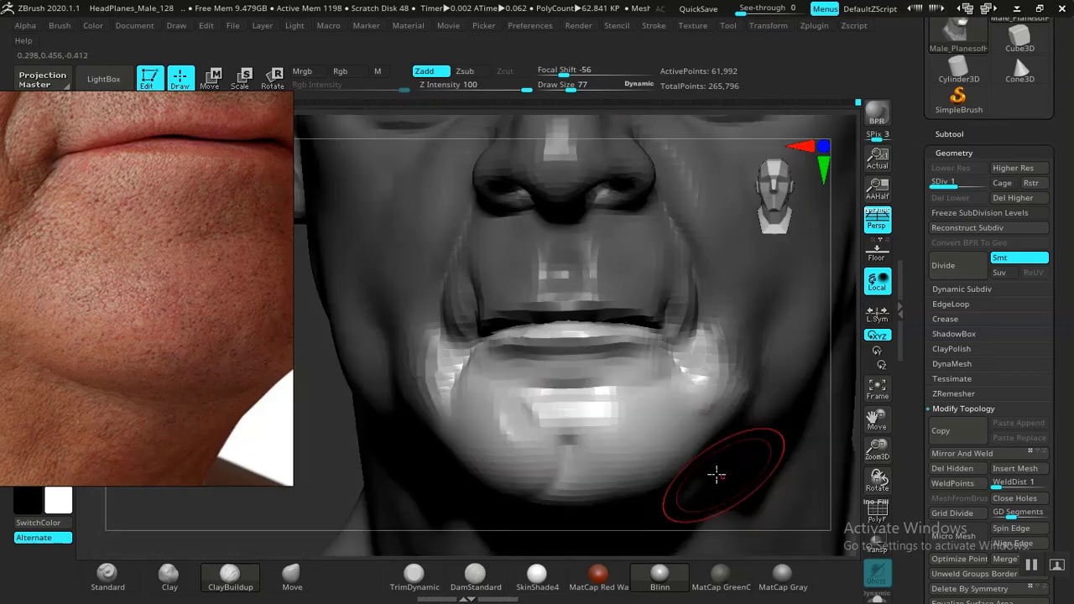
# Step: Smooth the front of the chin and return the head to subdivision level 2
pyautogui.moveTo(658, 437)
pyautogui.mouseDown()
pyautogui.moveTo(653, 451)
pyautogui.moveTo(607, 460)
pyautogui.mouseUp()
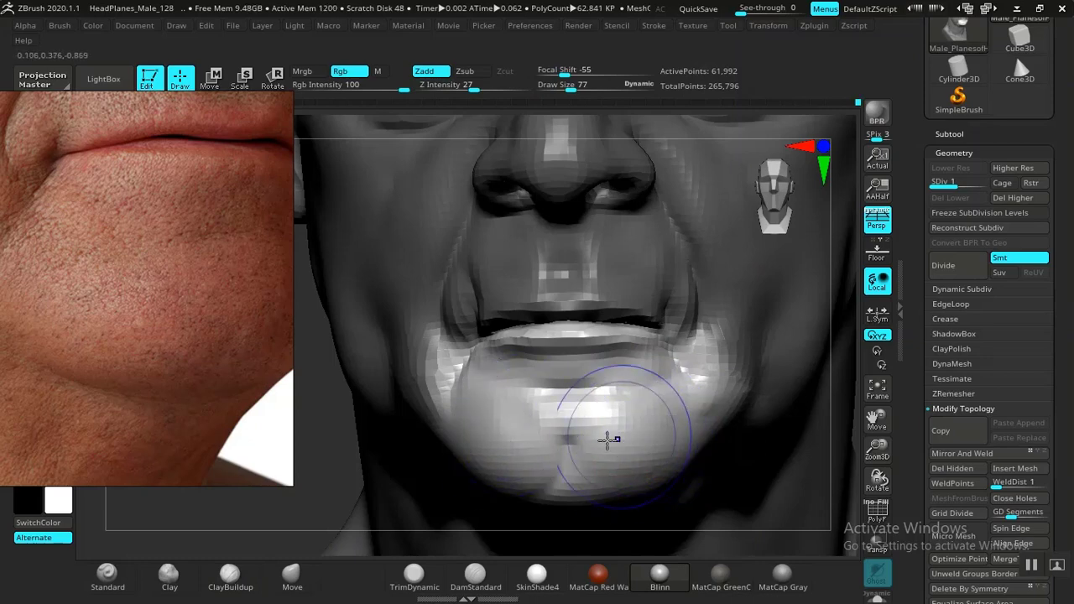
pyautogui.press('f')
pyautogui.press('d')
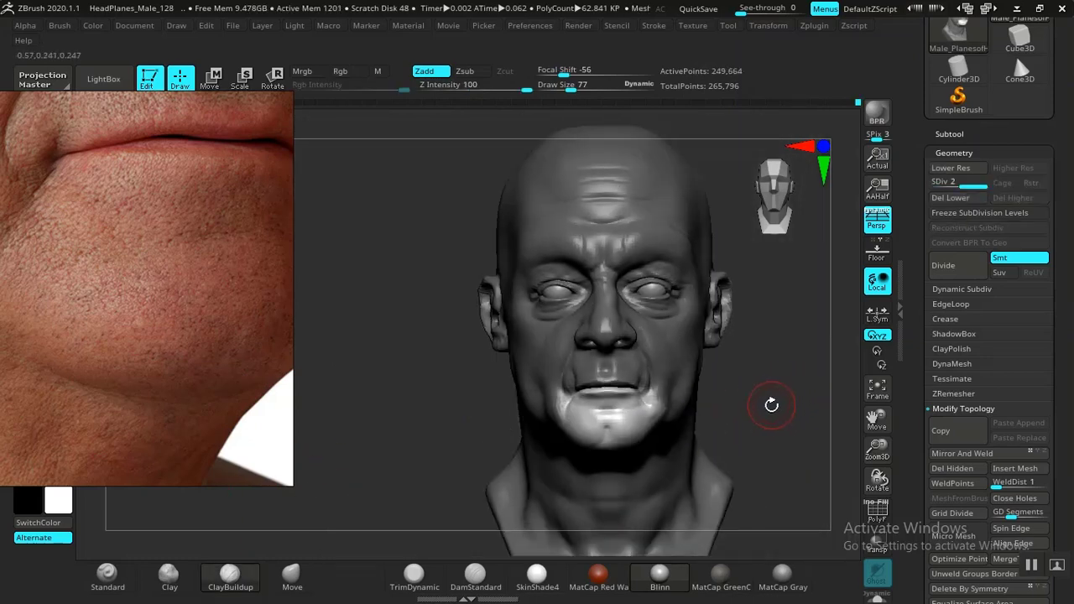
# Step: Sculpt and smooth the inner folds and outer rim of the ear with ClayBuildup at draw size 77
pyautogui.moveTo(763, 379)
pyautogui.mouseDown()
pyautogui.moveTo(798, 425)
pyautogui.moveTo(772, 400)
pyautogui.moveTo(663, 415)
pyautogui.moveTo(640, 362)
pyautogui.moveTo(693, 499)
pyautogui.moveTo(688, 450)
pyautogui.moveTo(692, 470)
pyautogui.moveTo(670, 423)
pyautogui.moveTo(771, 398)
pyautogui.mouseUp()
pyautogui.keyDown('alt'); pyautogui.moveTo(699, 440); pyautogui.dragTo(571, 455); pyautogui.keyUp('alt')
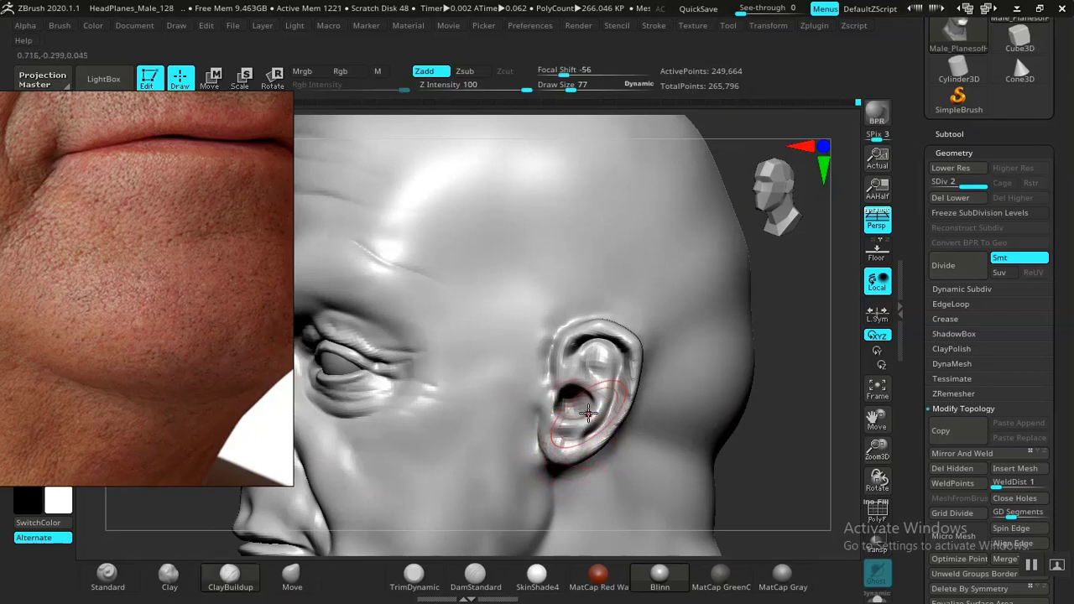
pyautogui.moveTo(588, 413)
pyautogui.keyDown('shift'); pyautogui.mouseDown()
pyautogui.moveTo(579, 427)
pyautogui.moveTo(590, 408)
pyautogui.mouseUp(); pyautogui.keyUp('shift')
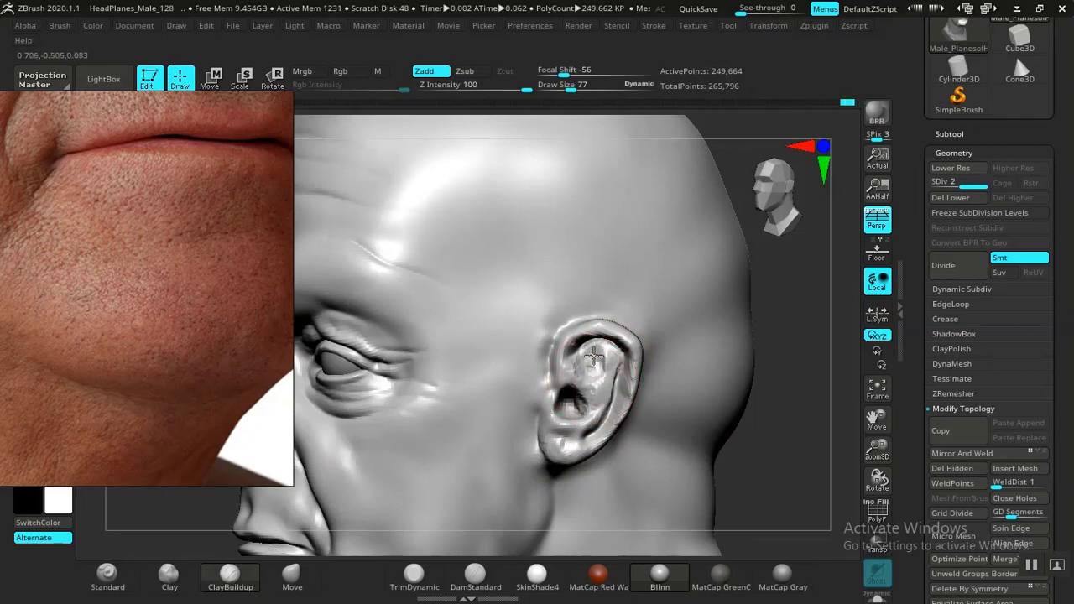
pyautogui.keyDown('shift'); pyautogui.moveTo(608, 372); pyautogui.dragTo(585, 401); pyautogui.keyUp('shift')
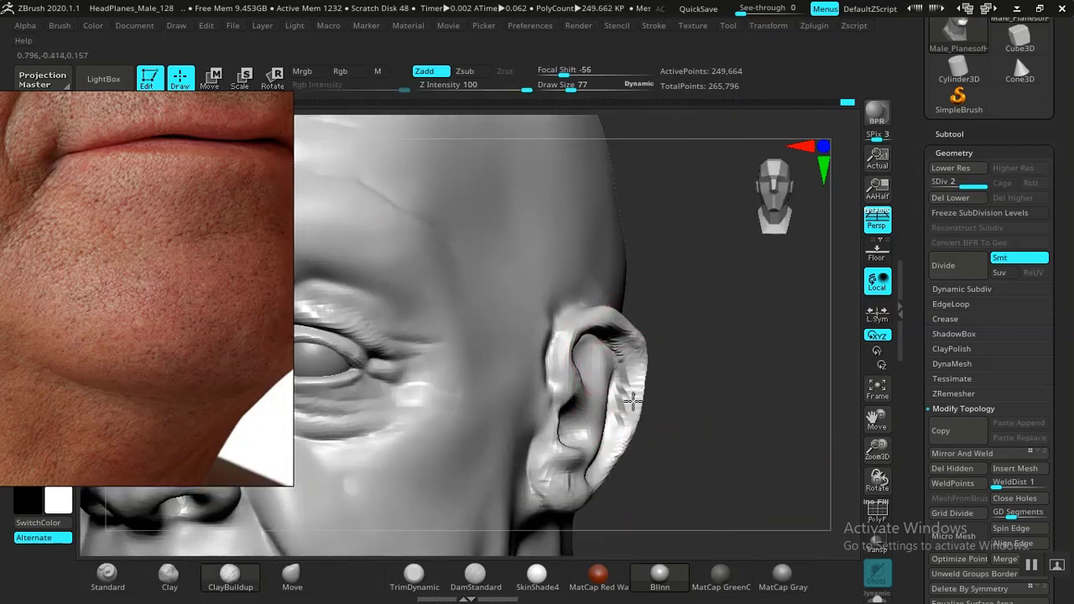
pyautogui.moveTo(654, 486); pyautogui.dragTo(643, 444)
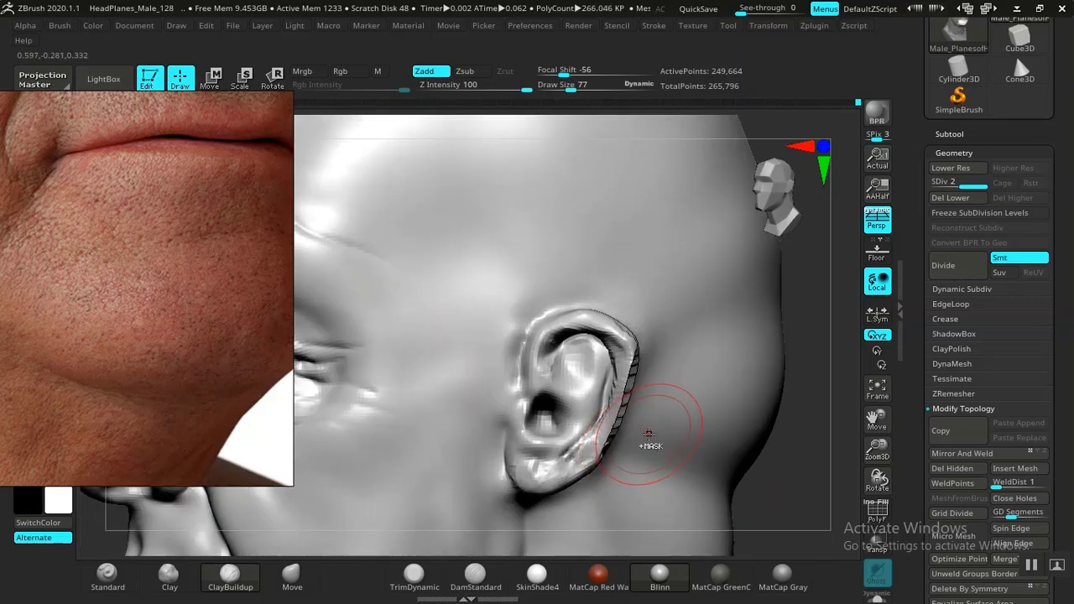
pyautogui.press('ctrl')
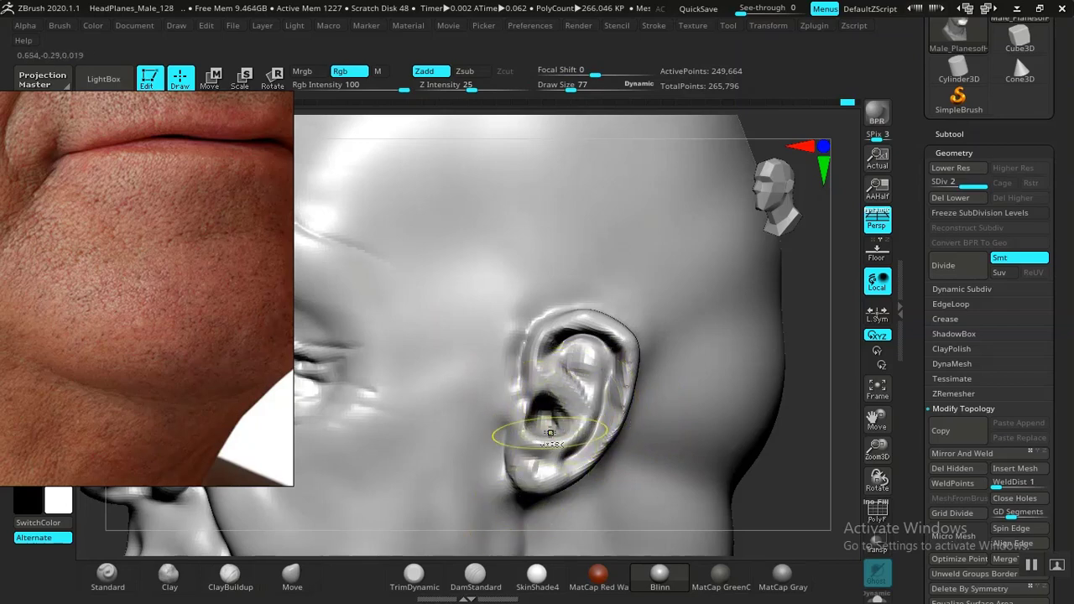
# Step: Build up the inner ear with ClayBuildup and define its folds with DamStandard at draw size 77
pyautogui.press('b')
pyautogui.press('c')
pyautogui.press('b')
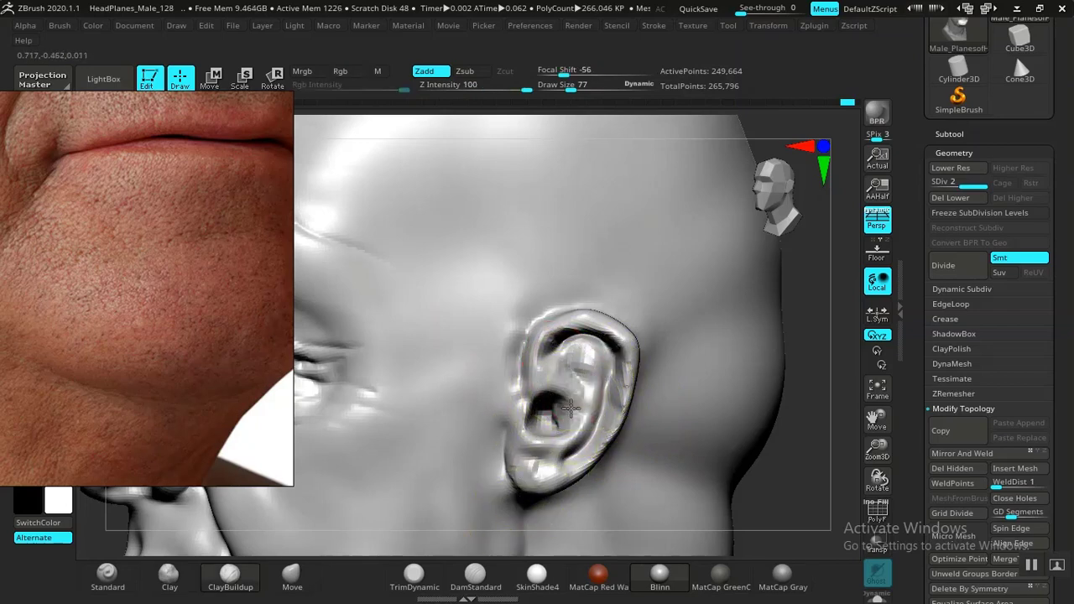
pyautogui.click(572, 380)
pyautogui.click(578, 449)
pyautogui.click(475, 575)
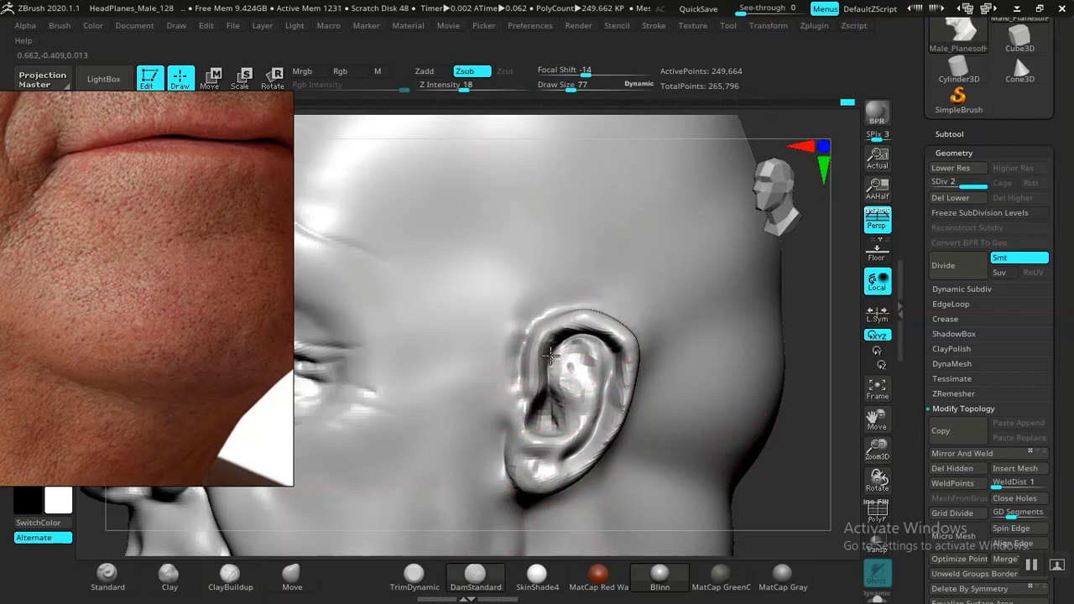
# Step: Shape the cheek below the eye with the Standard brush at draw size 89 on subdivision level 1
pyautogui.keyDown('ctrl'); pyautogui.moveTo(723, 406); pyautogui.dragTo(713, 484, button='right'); pyautogui.keyUp('ctrl')
pyautogui.moveTo(693, 446); pyautogui.dragTo(739, 441, button='right')
pyautogui.moveTo(738, 441)
pyautogui.keyDown('alt'); pyautogui.mouseDown(button='right')
pyautogui.moveTo(702, 408)
pyautogui.moveTo(705, 376)
pyautogui.moveTo(703, 458)
pyautogui.moveTo(743, 463)
pyautogui.moveTo(739, 504)
pyautogui.mouseUp(button='right'); pyautogui.keyUp('alt')
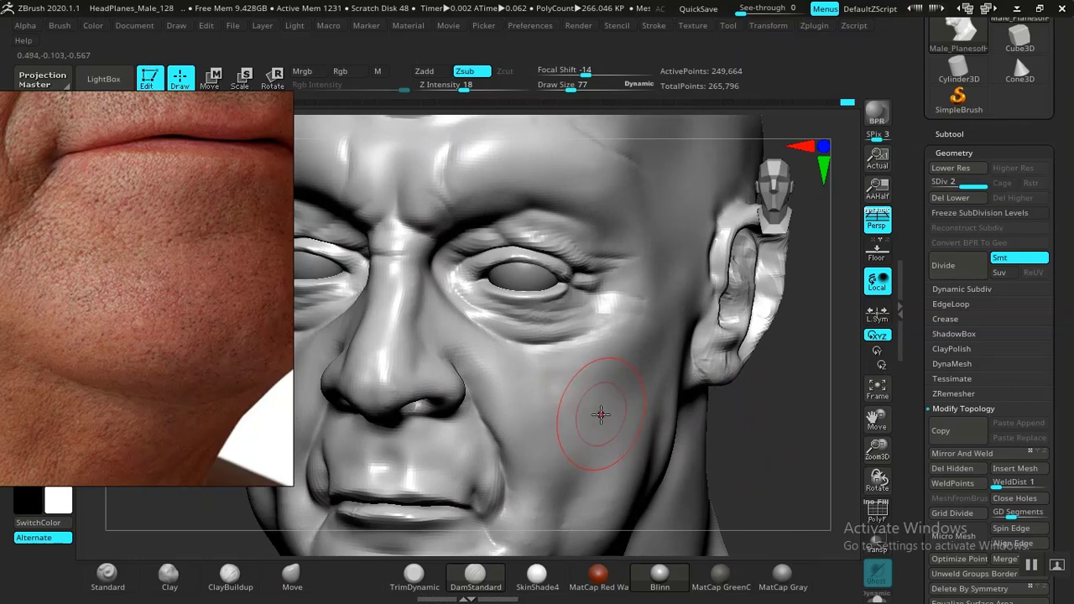
pyautogui.hotkey('shift', 'd')
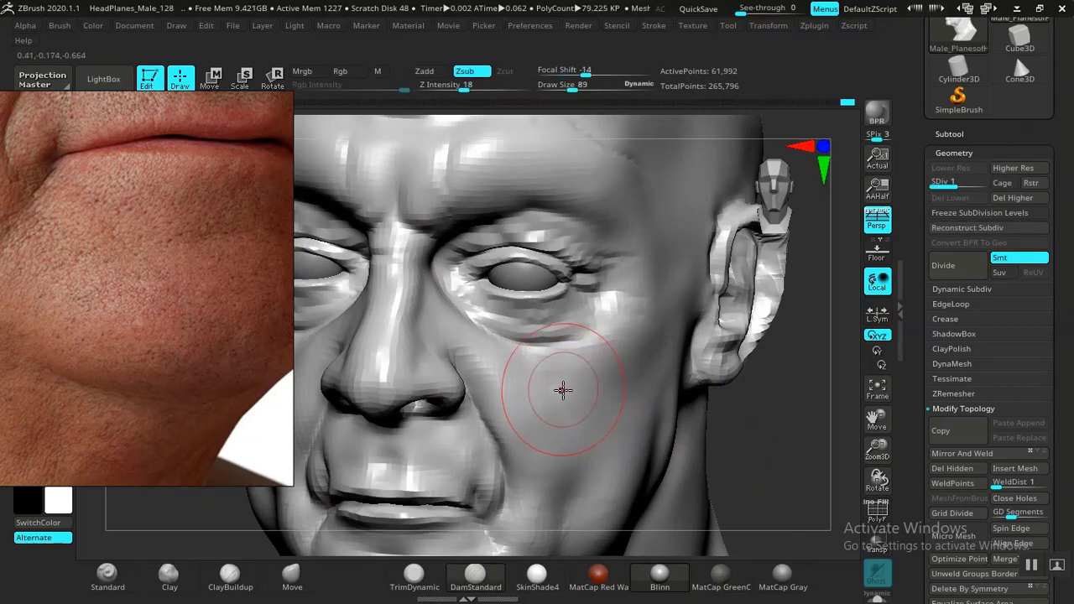
pyautogui.click(107, 575)
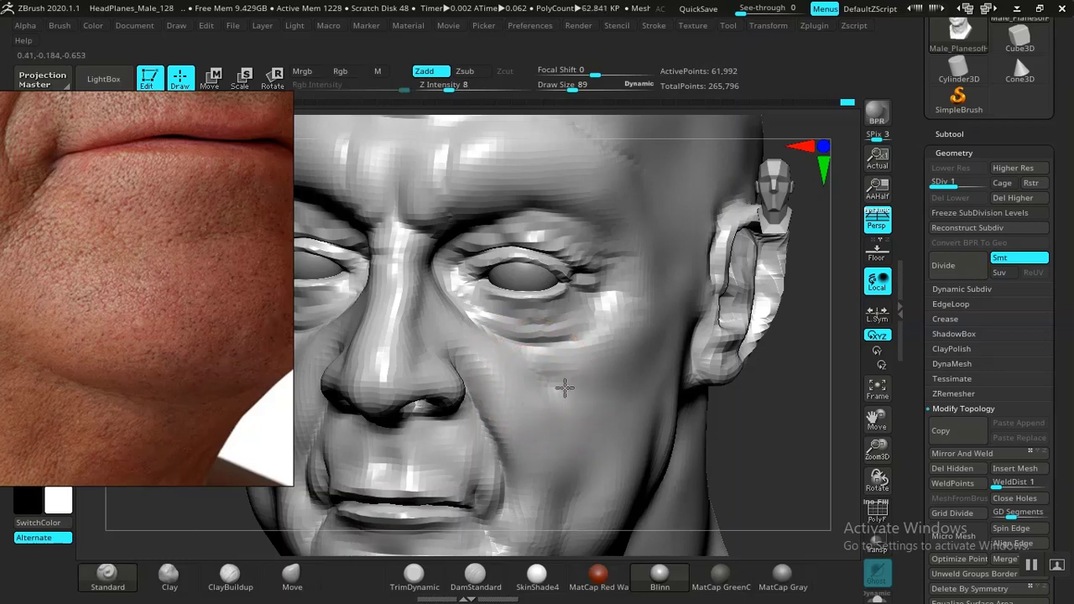
pyautogui.keyDown('alt'); pyautogui.moveTo(771, 434); pyautogui.dragTo(743, 466); pyautogui.keyUp('alt')
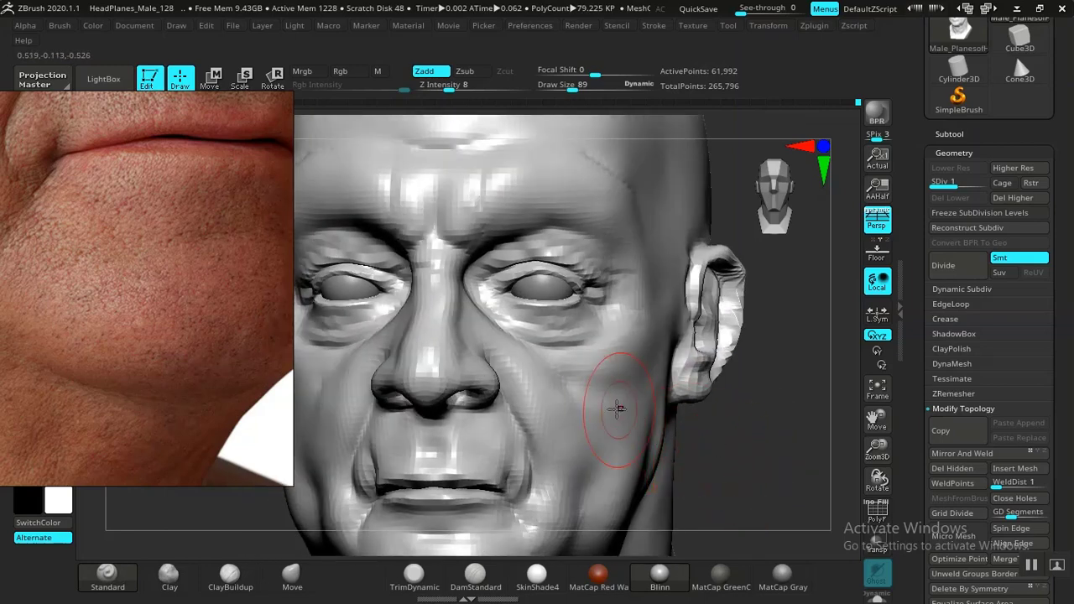
pyautogui.press('shift')
pyautogui.moveTo(760, 487)
pyautogui.keyDown('alt'); pyautogui.mouseDown()
pyautogui.moveTo(753, 461)
pyautogui.moveTo(765, 442)
pyautogui.moveTo(753, 474)
pyautogui.mouseUp(); pyautogui.keyUp('alt')
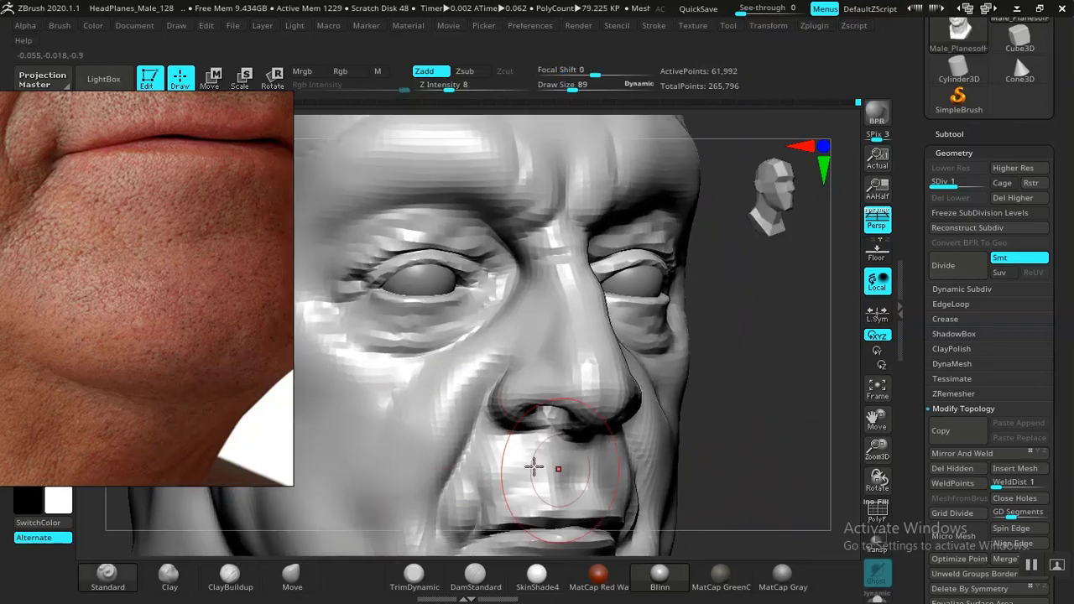
# Step: Build up the cheekbones below the eye bags with ClayBuildup at draw size 89 and smooth them into the cheeks
pyautogui.click(229, 578)
pyautogui.keyDown('alt'); pyautogui.moveTo(384, 405); pyautogui.dragTo(337, 446); pyautogui.keyUp('alt')
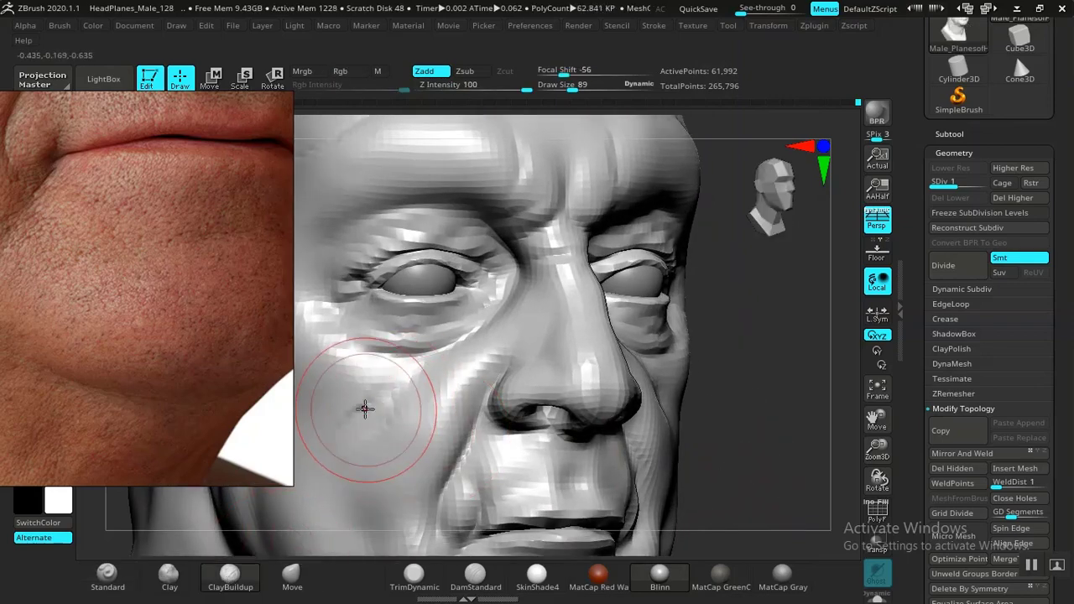
pyautogui.moveTo(367, 408); pyautogui.dragTo(339, 386)
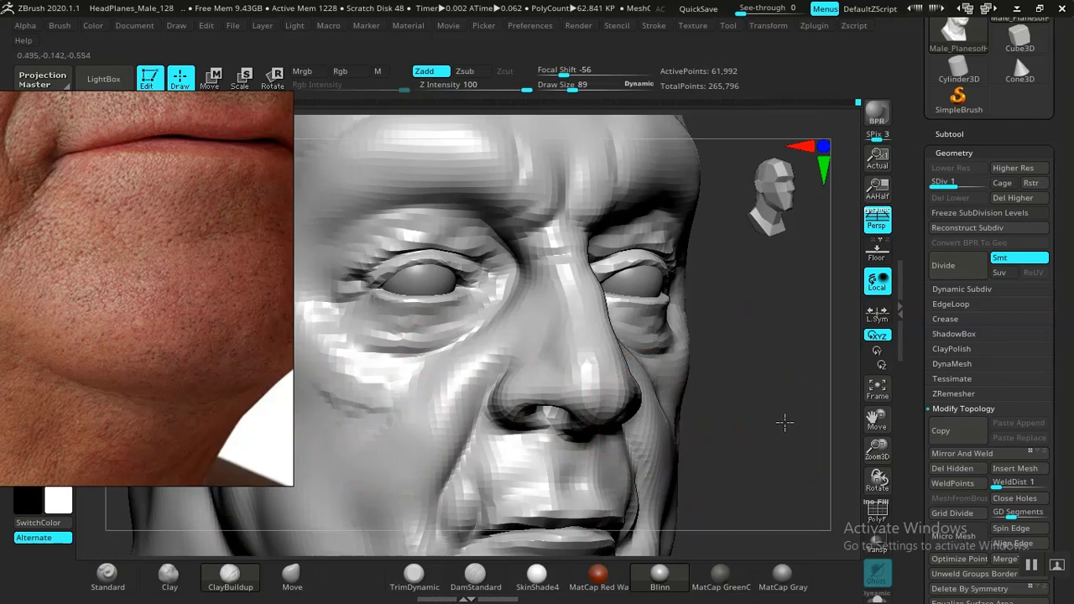
pyautogui.keyDown('alt'); pyautogui.moveTo(784, 423); pyautogui.dragTo(886, 409); pyautogui.keyUp('alt')
pyautogui.moveTo(441, 367)
pyautogui.mouseDown()
pyautogui.moveTo(495, 388)
pyautogui.moveTo(420, 382)
pyautogui.moveTo(391, 395)
pyautogui.moveTo(392, 405)
pyautogui.moveTo(503, 399)
pyautogui.moveTo(394, 398)
pyautogui.moveTo(448, 390)
pyautogui.moveTo(422, 398)
pyautogui.mouseUp()
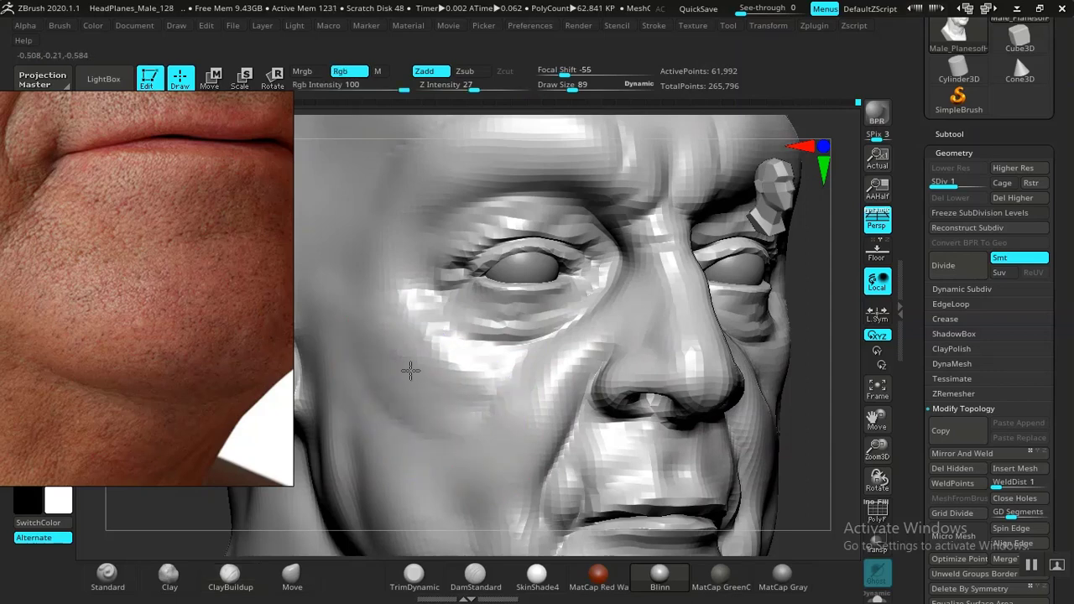
pyautogui.moveTo(815, 439)
pyautogui.keyDown('alt'); pyautogui.mouseDown()
pyautogui.moveTo(746, 398)
pyautogui.moveTo(692, 420)
pyautogui.moveTo(784, 465)
pyautogui.mouseUp(); pyautogui.keyUp('alt')
pyautogui.keyDown('shift'); pyautogui.moveTo(585, 434); pyautogui.dragTo(578, 433); pyautogui.keyUp('shift')
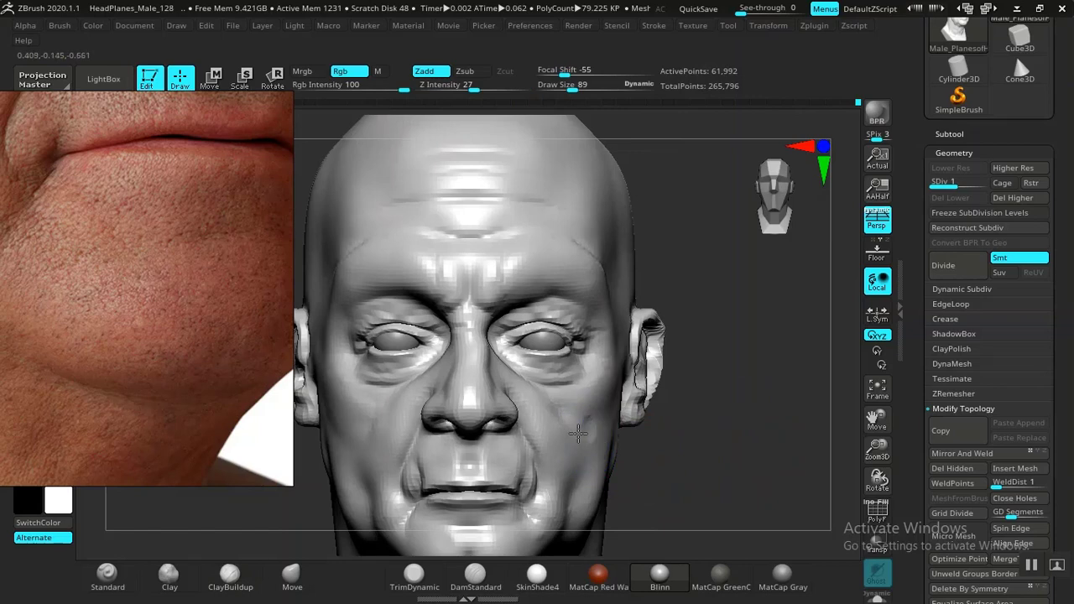
# Step: Extend the cheekbone toward the ear with ClayBuildup at draw size 89 and smooth the added volume
pyautogui.keyDown('alt'); pyautogui.moveTo(690, 449); pyautogui.dragTo(746, 466); pyautogui.keyUp('alt')
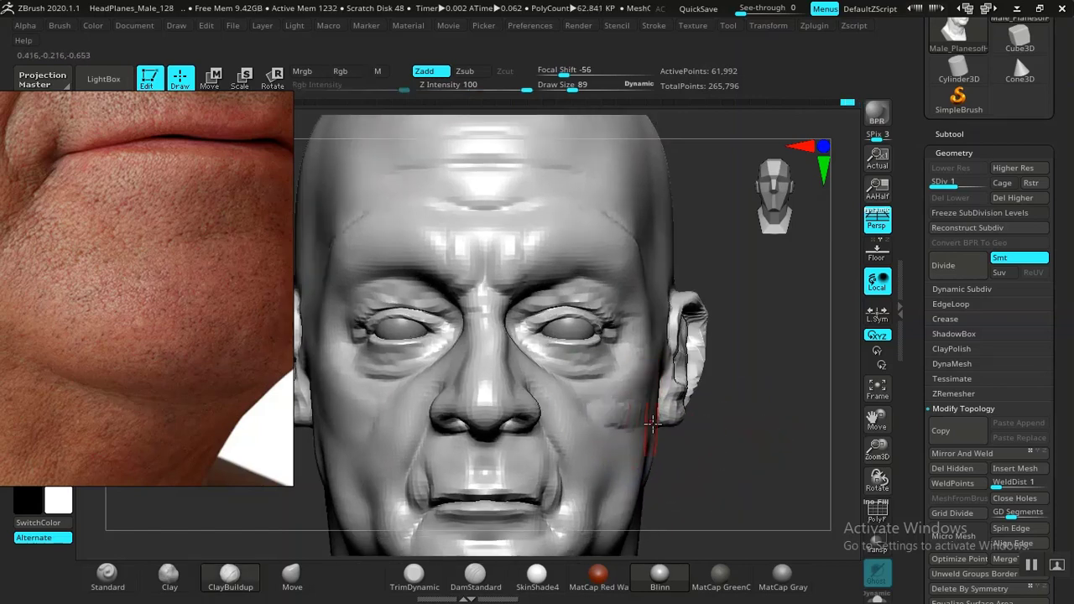
pyautogui.moveTo(690, 408)
pyautogui.mouseDown()
pyautogui.moveTo(635, 412)
pyautogui.moveTo(658, 406)
pyautogui.mouseUp()
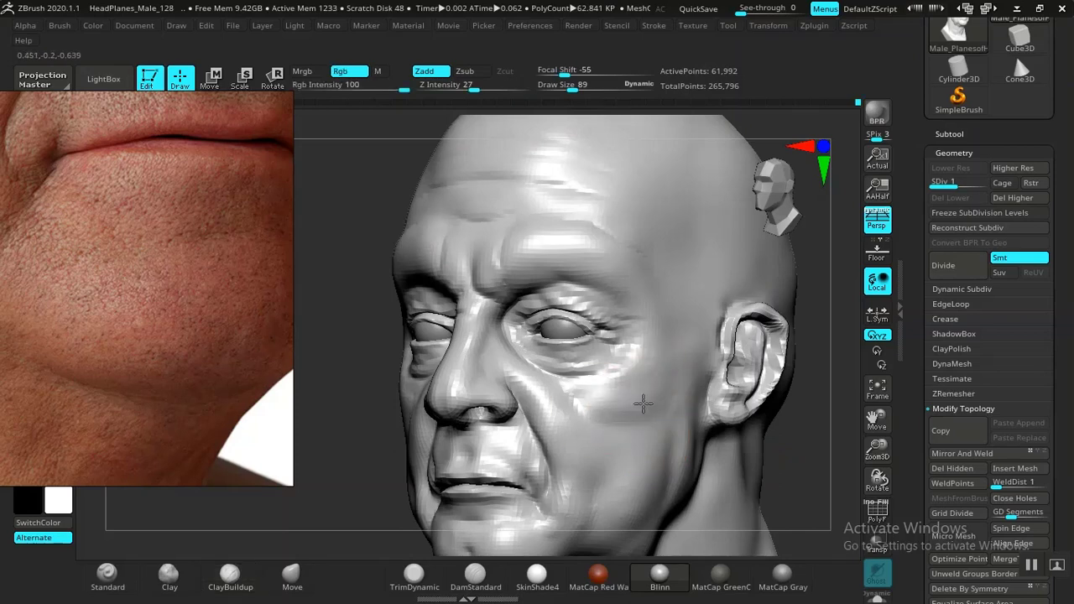
pyautogui.moveTo(789, 463)
pyautogui.mouseDown()
pyautogui.moveTo(800, 459)
pyautogui.moveTo(551, 492)
pyautogui.mouseUp()
pyautogui.keyDown('alt'); pyautogui.moveTo(361, 392); pyautogui.dragTo(230, 364); pyautogui.keyUp('alt')
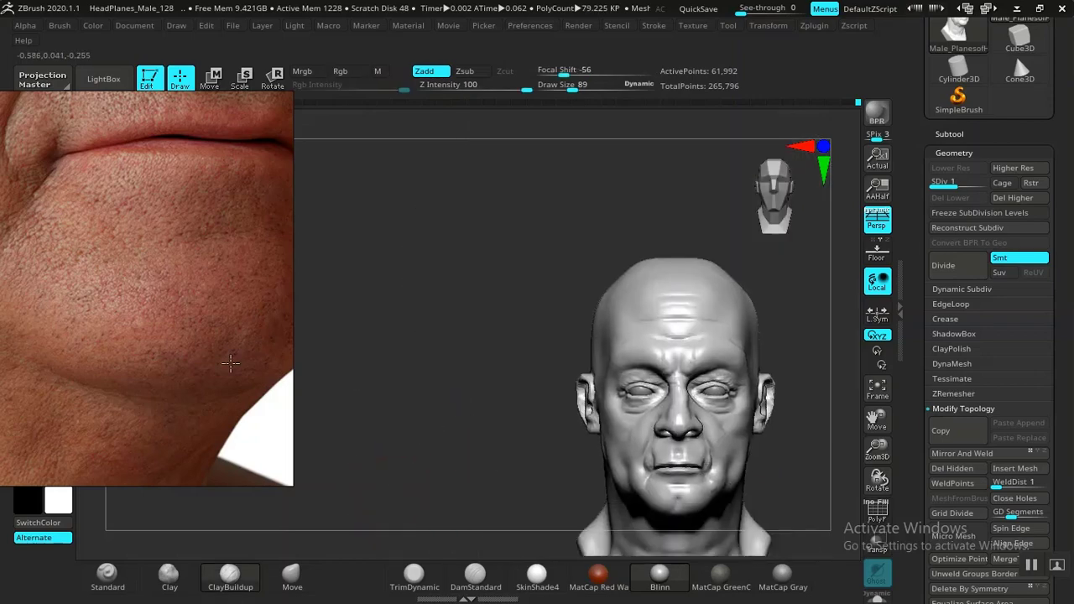
# Step: From above the face, rework the outer cheekbones and the area beneath the eyes with ClayBuildup at draw size 89
pyautogui.press('f')
pyautogui.moveTo(685, 423)
pyautogui.keyDown('alt'); pyautogui.mouseDown()
pyautogui.moveTo(782, 499)
pyautogui.moveTo(760, 520)
pyautogui.mouseUp(); pyautogui.keyUp('alt')
pyautogui.moveTo(763, 458)
pyautogui.mouseDown()
pyautogui.moveTo(784, 504)
pyautogui.moveTo(786, 309)
pyautogui.moveTo(781, 319)
pyautogui.mouseUp()
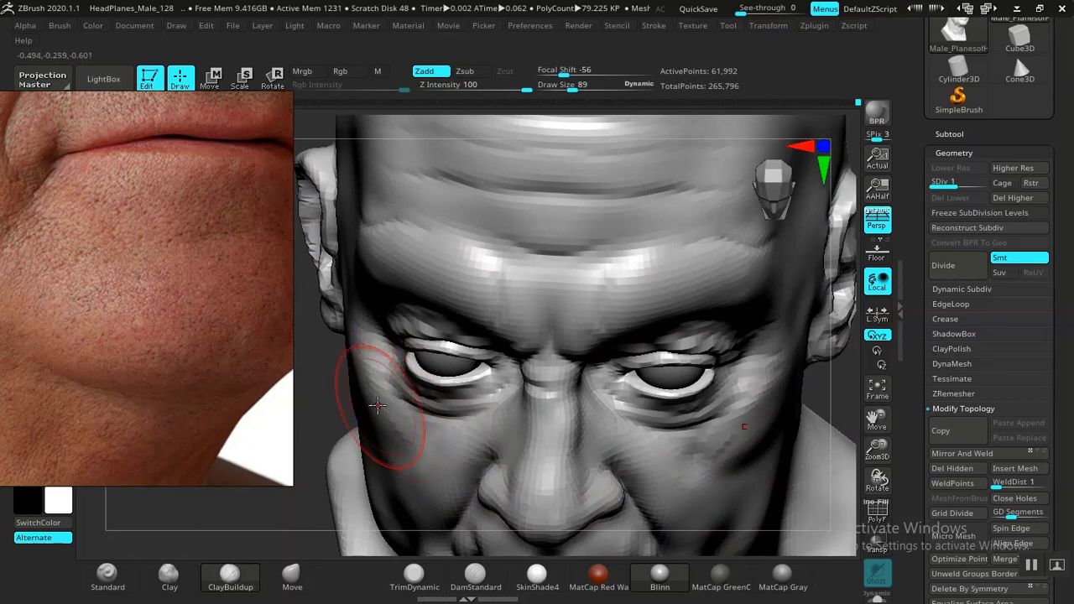
pyautogui.moveTo(377, 406); pyautogui.dragTo(455, 434)
pyautogui.moveTo(393, 410); pyautogui.dragTo(374, 388)
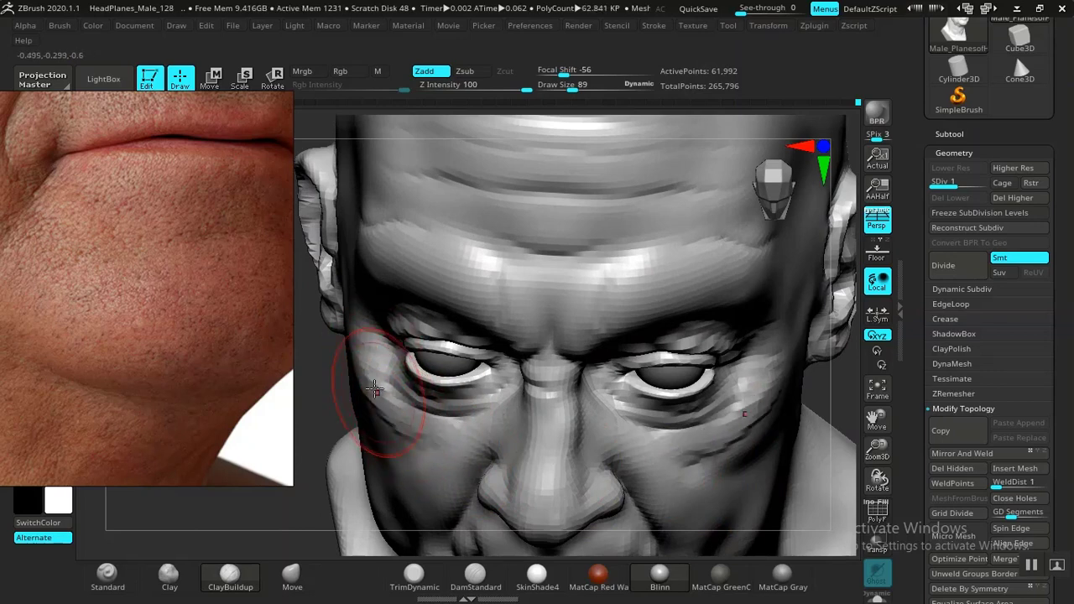
pyautogui.hotkey('ctrl', 'z')
pyautogui.hotkey('ctrl', 'z')
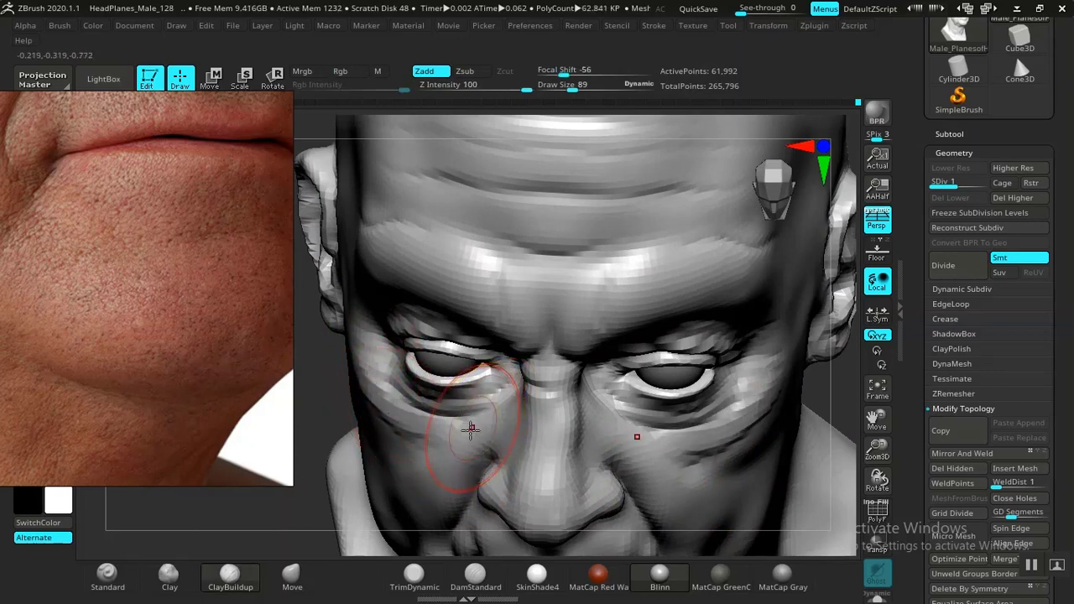
pyautogui.moveTo(432, 432)
pyautogui.mouseDown()
pyautogui.moveTo(372, 401)
pyautogui.moveTo(419, 433)
pyautogui.mouseUp()
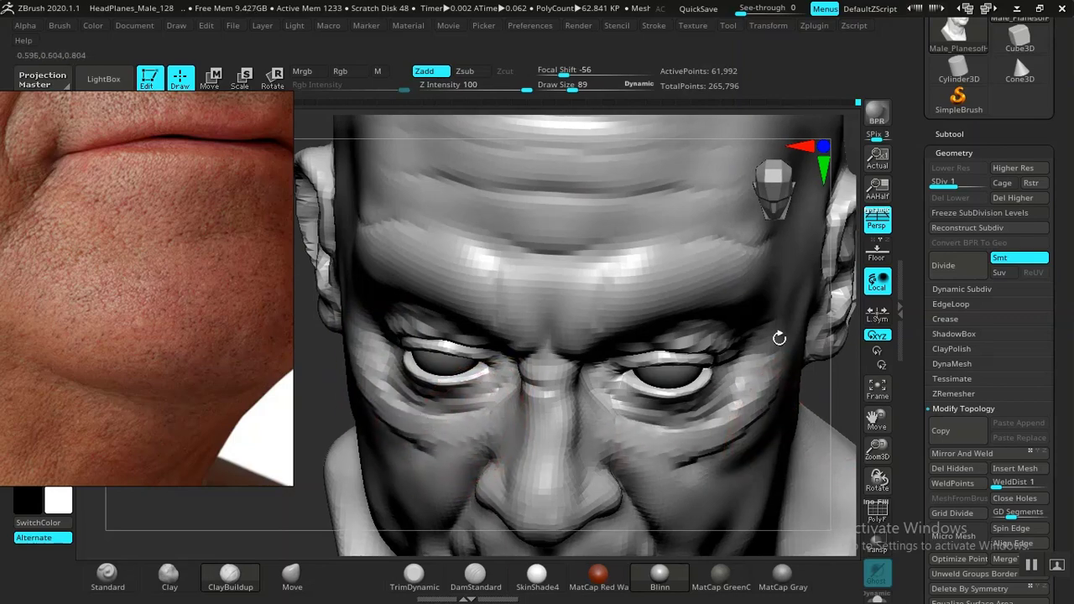
# Step: Smooth the cheek between the lower eyelid and the nose, and raise the head to subdivision level 2
pyautogui.press('f')
pyautogui.moveTo(700, 402)
pyautogui.mouseDown()
pyautogui.moveTo(787, 448)
pyautogui.moveTo(752, 450)
pyautogui.mouseUp()
pyautogui.moveTo(436, 415)
pyautogui.keyDown('shift'); pyautogui.mouseDown()
pyautogui.moveTo(377, 412)
pyautogui.moveTo(487, 430)
pyautogui.mouseUp(); pyautogui.keyUp('shift')
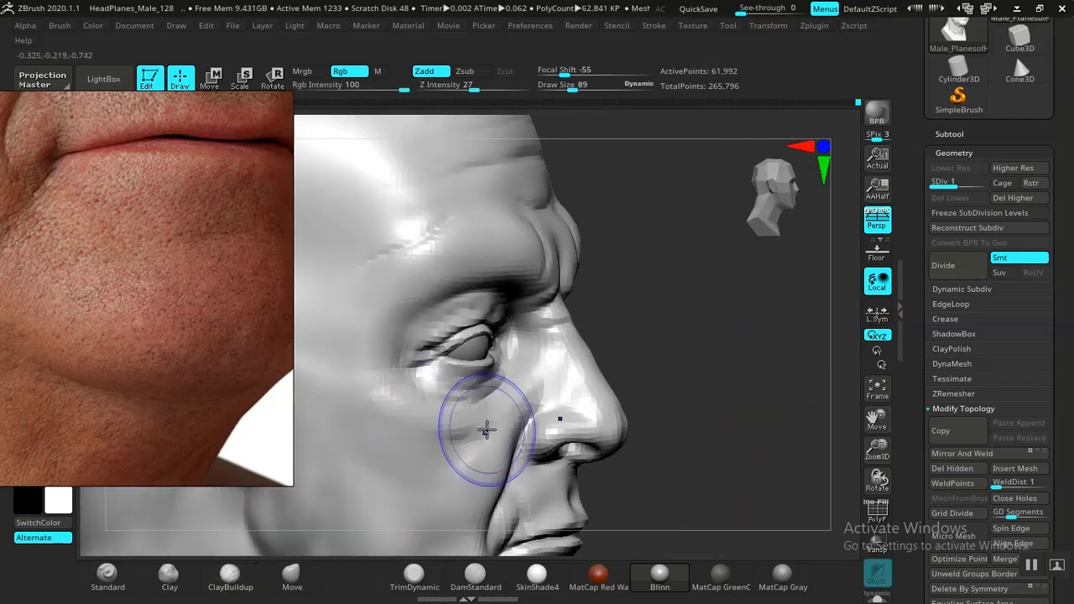
pyautogui.keyDown('alt'); pyautogui.moveTo(662, 389); pyautogui.dragTo(718, 399); pyautogui.keyUp('alt')
pyautogui.keyDown('shift'); pyautogui.moveTo(719, 400); pyautogui.dragTo(674, 394); pyautogui.keyUp('shift')
pyautogui.keyDown('alt'); pyautogui.moveTo(698, 442); pyautogui.dragTo(587, 380); pyautogui.keyUp('alt')
pyautogui.press('d')
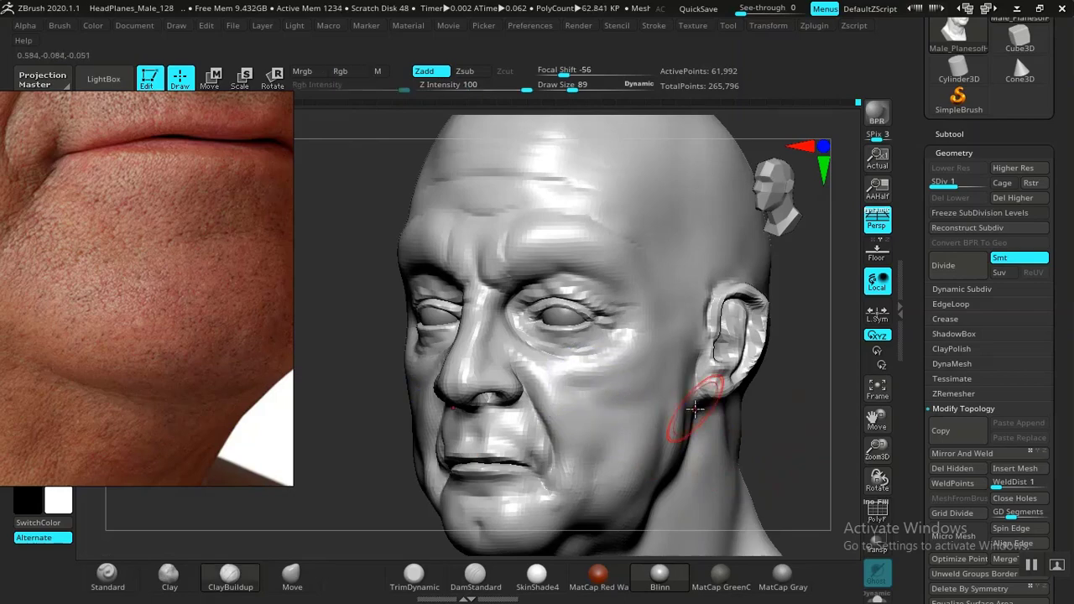
# Step: Reposition the reference photo to examine the eye, nose and nasolabial fold against the sculpted face
pyautogui.moveTo(772, 444); pyautogui.dragTo(739, 445)
pyautogui.moveTo(147, 298); pyautogui.dragTo(154, 486, button='middle')
pyautogui.moveTo(153, 369); pyautogui.dragTo(169, 530, button='middle')
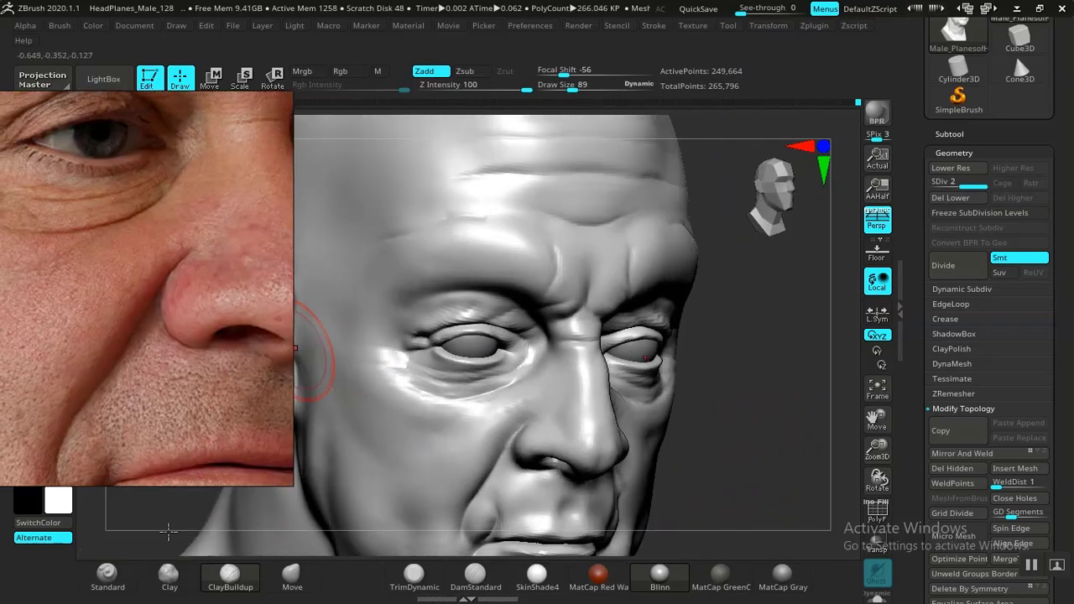
pyautogui.moveTo(210, 394); pyautogui.dragTo(218, 432, button='middle')
# Step: Refine the eye bags and cheeks with the Standard brush at draw size 89 on subdivision level 1, and return to level 2
pyautogui.moveTo(779, 475)
pyautogui.mouseDown()
pyautogui.moveTo(770, 480)
pyautogui.moveTo(787, 434)
pyautogui.moveTo(775, 480)
pyautogui.moveTo(761, 463)
pyautogui.moveTo(731, 496)
pyautogui.moveTo(759, 450)
pyautogui.moveTo(748, 484)
pyautogui.mouseUp()
pyautogui.hotkey('shift', 'd')
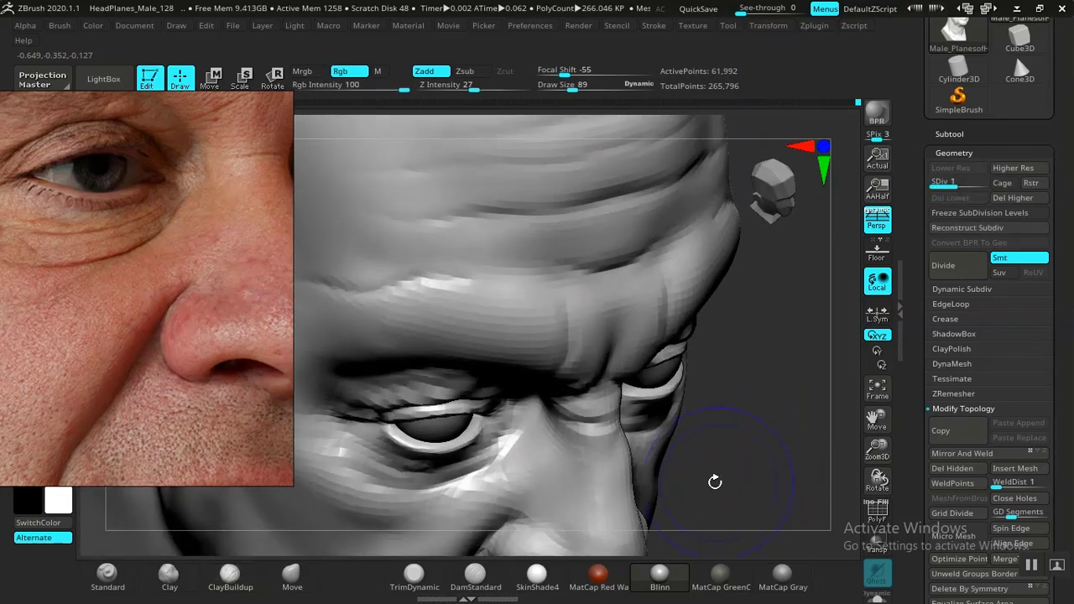
pyautogui.click(107, 575)
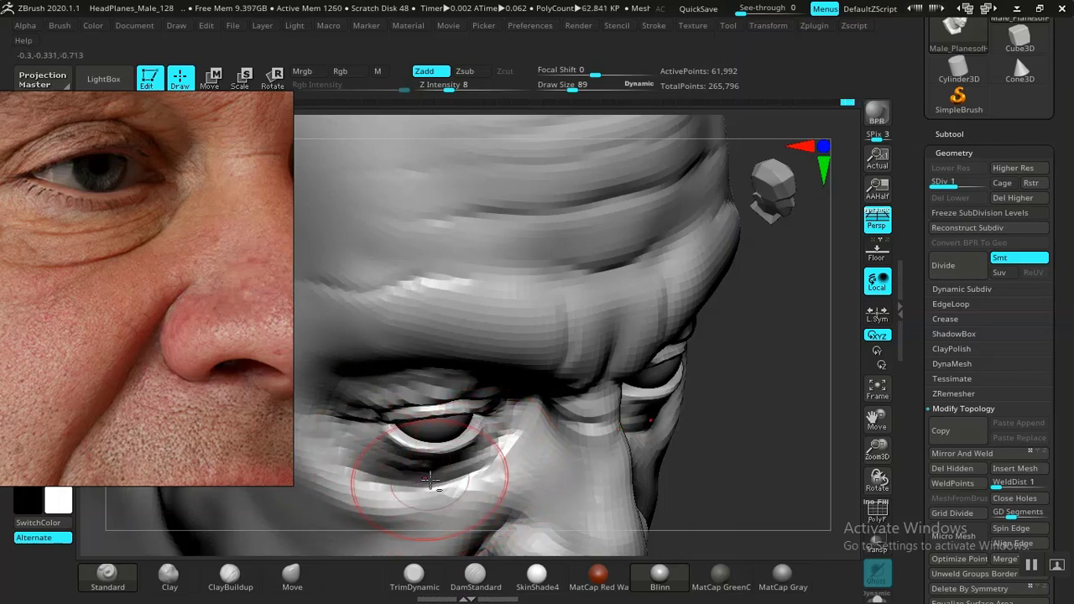
pyautogui.keyDown('alt'); pyautogui.moveTo(704, 487); pyautogui.dragTo(652, 344); pyautogui.keyUp('alt')
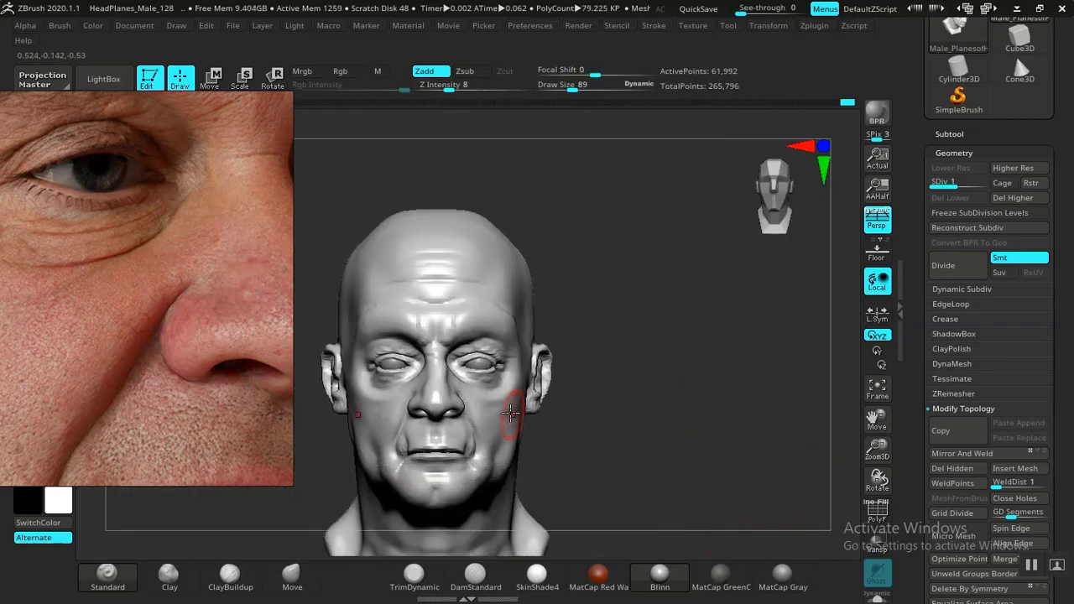
pyautogui.moveTo(630, 434)
pyautogui.keyDown('alt'); pyautogui.mouseDown()
pyautogui.moveTo(659, 478)
pyautogui.moveTo(683, 489)
pyautogui.moveTo(646, 496)
pyautogui.moveTo(686, 480)
pyautogui.moveTo(727, 537)
pyautogui.moveTo(738, 588)
pyautogui.mouseUp(); pyautogui.keyUp('alt')
pyautogui.keyDown('shift'); pyautogui.moveTo(403, 414); pyautogui.dragTo(377, 386); pyautogui.keyUp('shift')
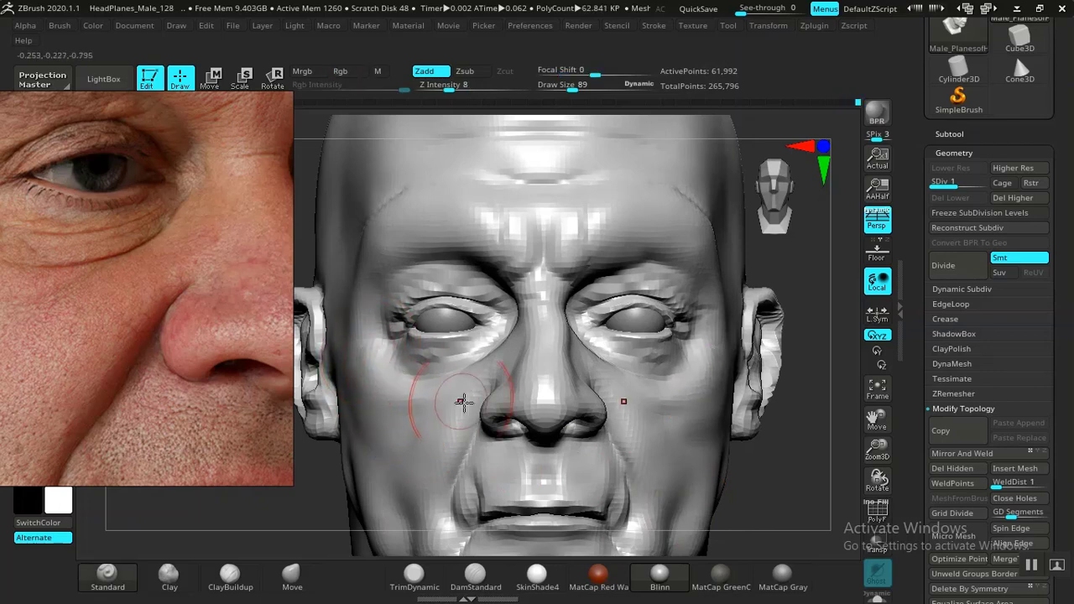
pyautogui.moveTo(780, 492)
pyautogui.keyDown('alt'); pyautogui.mouseDown()
pyautogui.moveTo(669, 417)
pyautogui.moveTo(687, 487)
pyautogui.moveTo(669, 441)
pyautogui.moveTo(702, 424)
pyautogui.moveTo(772, 419)
pyautogui.moveTo(724, 420)
pyautogui.moveTo(692, 469)
pyautogui.moveTo(652, 422)
pyautogui.moveTo(680, 461)
pyautogui.moveTo(672, 398)
pyautogui.moveTo(680, 443)
pyautogui.moveTo(663, 467)
pyautogui.moveTo(672, 447)
pyautogui.moveTo(663, 427)
pyautogui.moveTo(681, 482)
pyautogui.moveTo(674, 453)
pyautogui.moveTo(660, 456)
pyautogui.moveTo(677, 461)
pyautogui.moveTo(686, 504)
pyautogui.moveTo(663, 475)
pyautogui.moveTo(729, 439)
pyautogui.moveTo(743, 495)
pyautogui.mouseUp(); pyautogui.keyUp('alt')
pyautogui.press('d')
# Step: Move the reference photo aside and place a front-view snapshot of the head next to a three-quarter view
pyautogui.moveTo(304, 514); pyautogui.dragTo(409, 502)
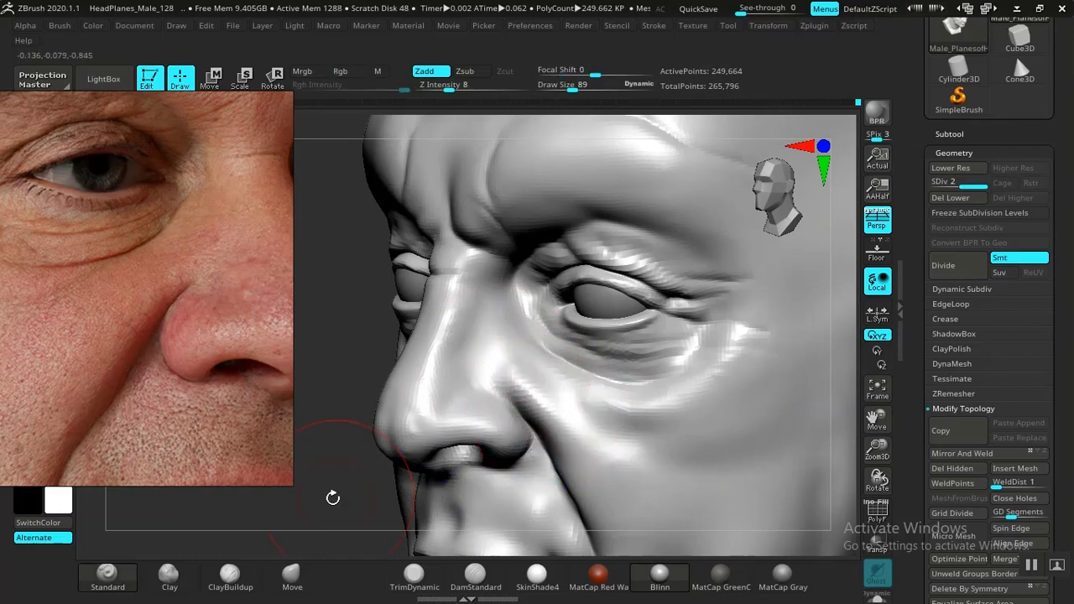
pyautogui.moveTo(333, 499); pyautogui.dragTo(435, 443)
pyautogui.moveTo(665, 453); pyautogui.dragTo(503, 373)
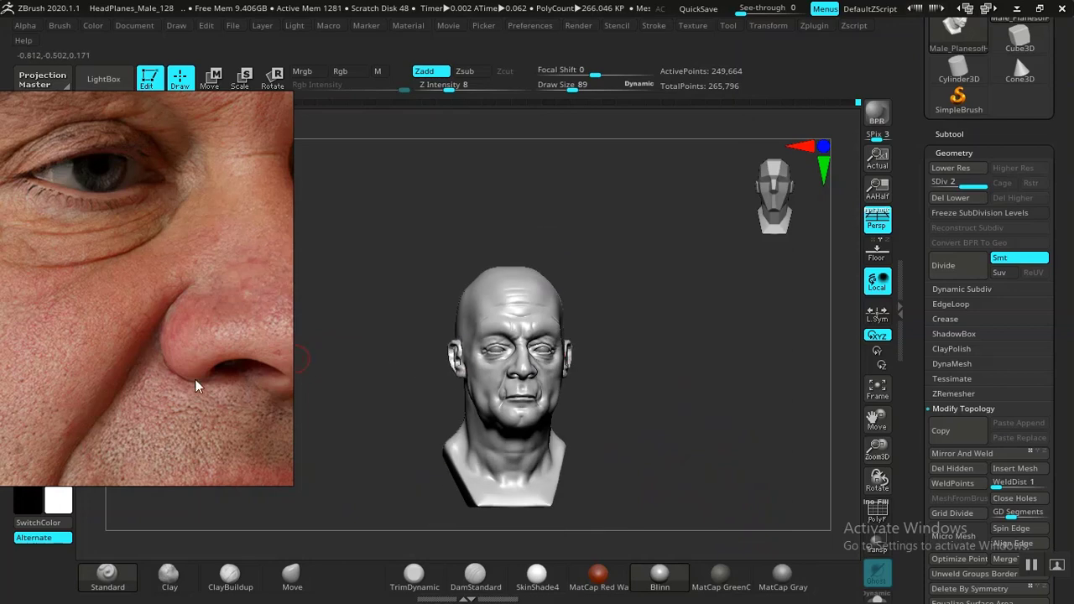
pyautogui.moveTo(195, 379); pyautogui.dragTo(222, 364, button='middle')
pyautogui.moveTo(222, 363); pyautogui.dragTo(1026, 281, button='right')
pyautogui.moveTo(616, 444)
pyautogui.mouseDown()
pyautogui.moveTo(545, 434)
pyautogui.moveTo(510, 394)
pyautogui.moveTo(544, 463)
pyautogui.moveTo(513, 412)
pyautogui.moveTo(523, 412)
pyautogui.moveTo(504, 418)
pyautogui.mouseUp()
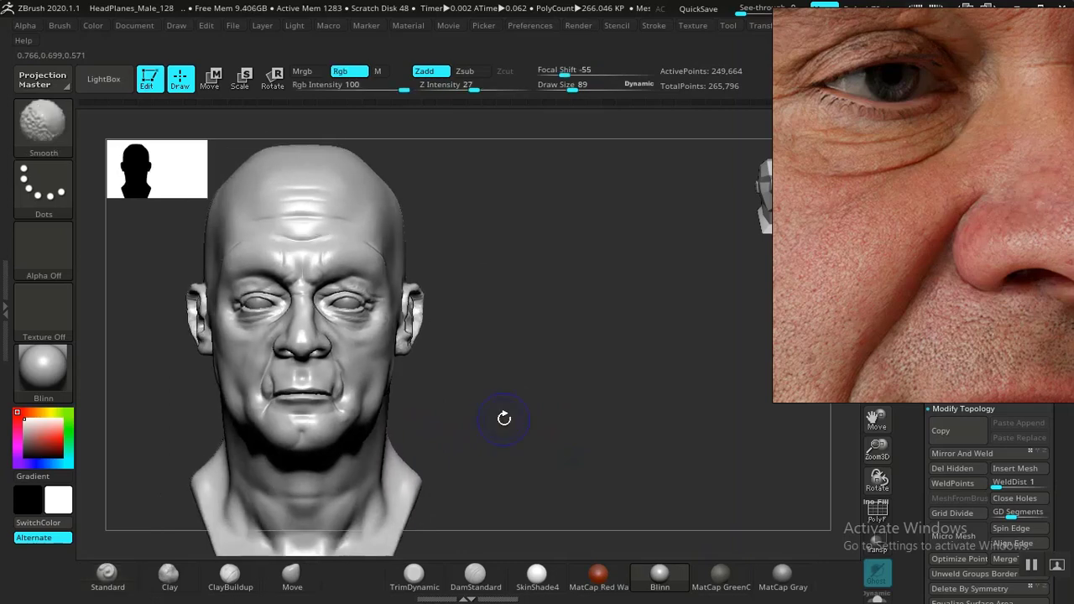
pyautogui.moveTo(650, 415); pyautogui.dragTo(480, 456)
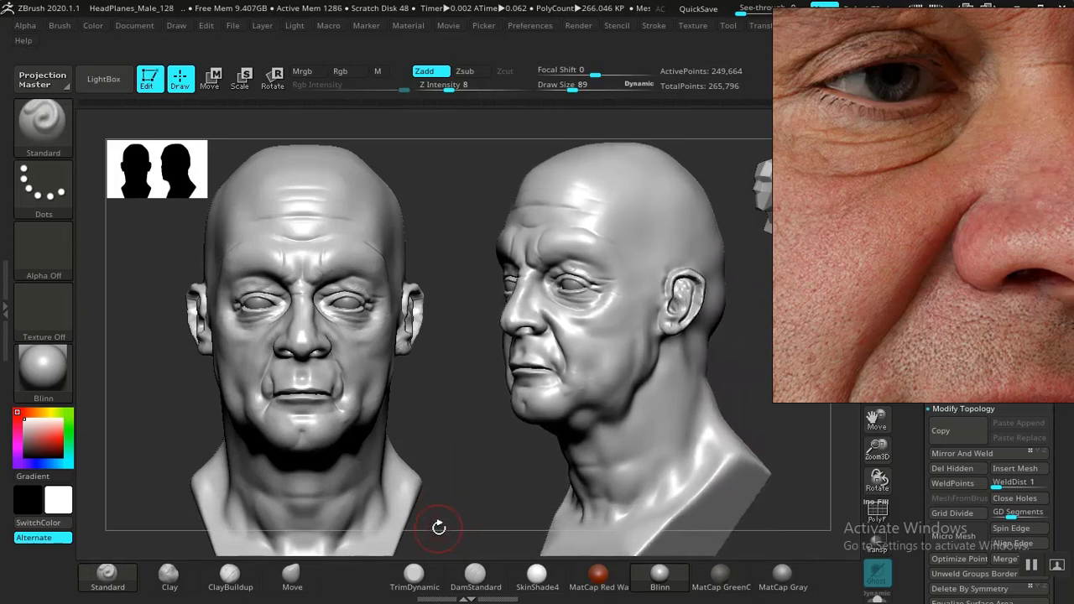
# Step: Start saving the head sculpt project
pyautogui.hotkey('ctrl', 's')
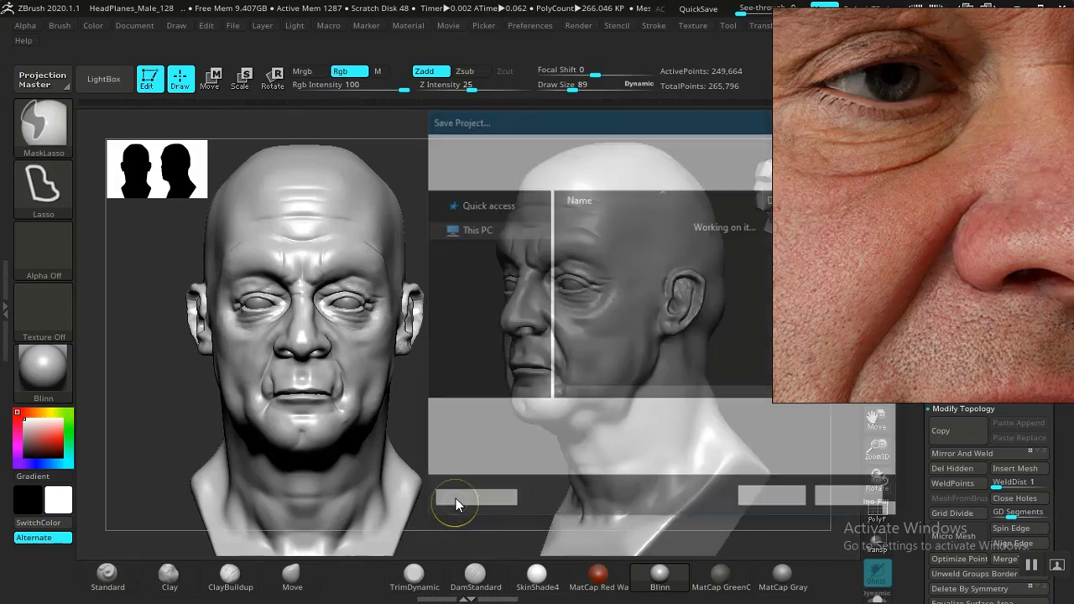